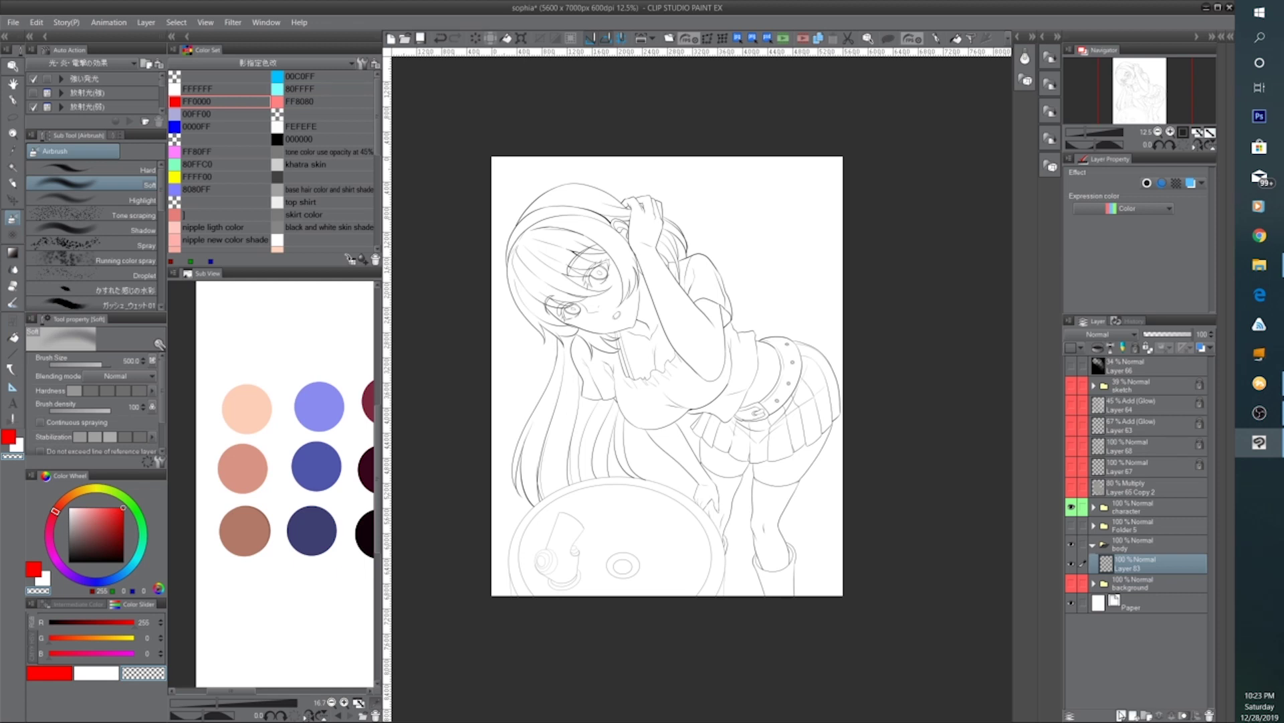
Sample the light skin tone from the reference image's palette and activate the Fill tool that refers to other layers
{"action": "left_click_drag", "start_coordinate": [312, 601], "coordinate": [207, 593]}
{"action": "left_click_drag", "start_coordinate": [305, 522], "coordinate": [187, 581]}
{"action": "left_click_drag", "start_coordinate": [363, 541], "coordinate": [277, 480]}
{"action": "left_click", "coordinate": [332, 702]}
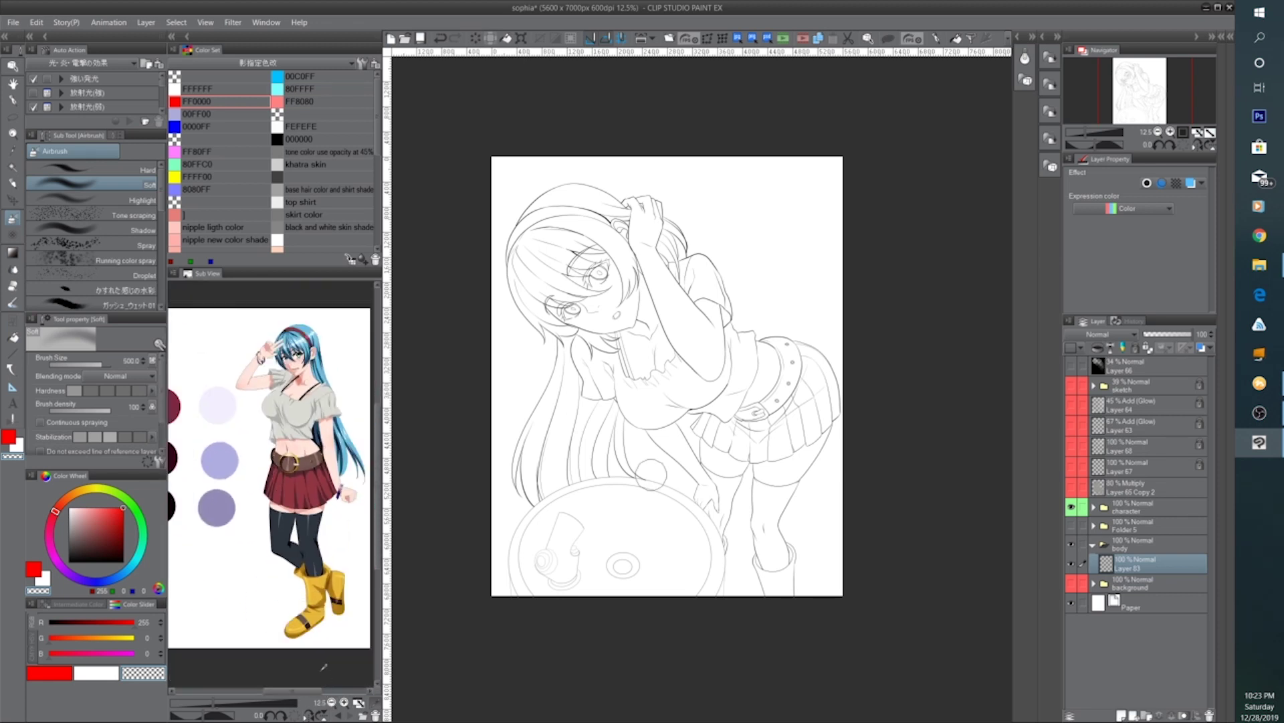
{"action": "left_click_drag", "start_coordinate": [199, 492], "coordinate": [174, 518]}
{"action": "left_click_drag", "start_coordinate": [255, 579], "coordinate": [304, 575]}
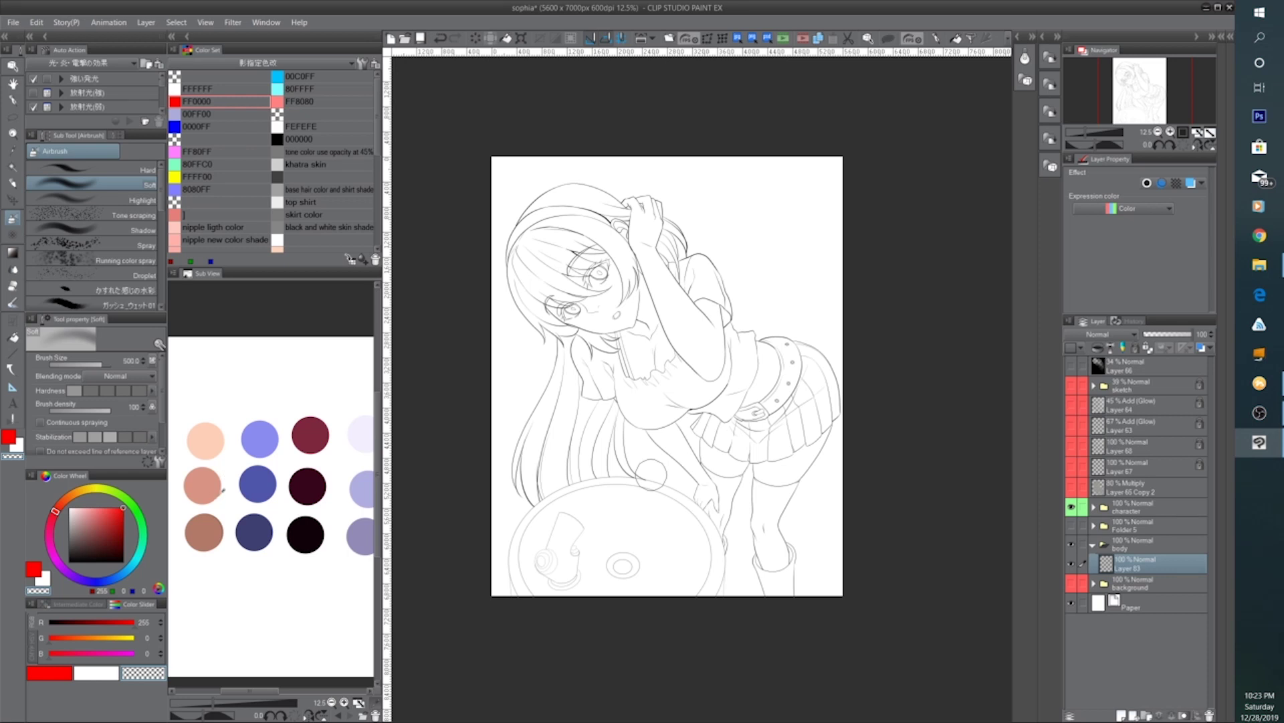
{"action": "left_click", "coordinate": [210, 441]}
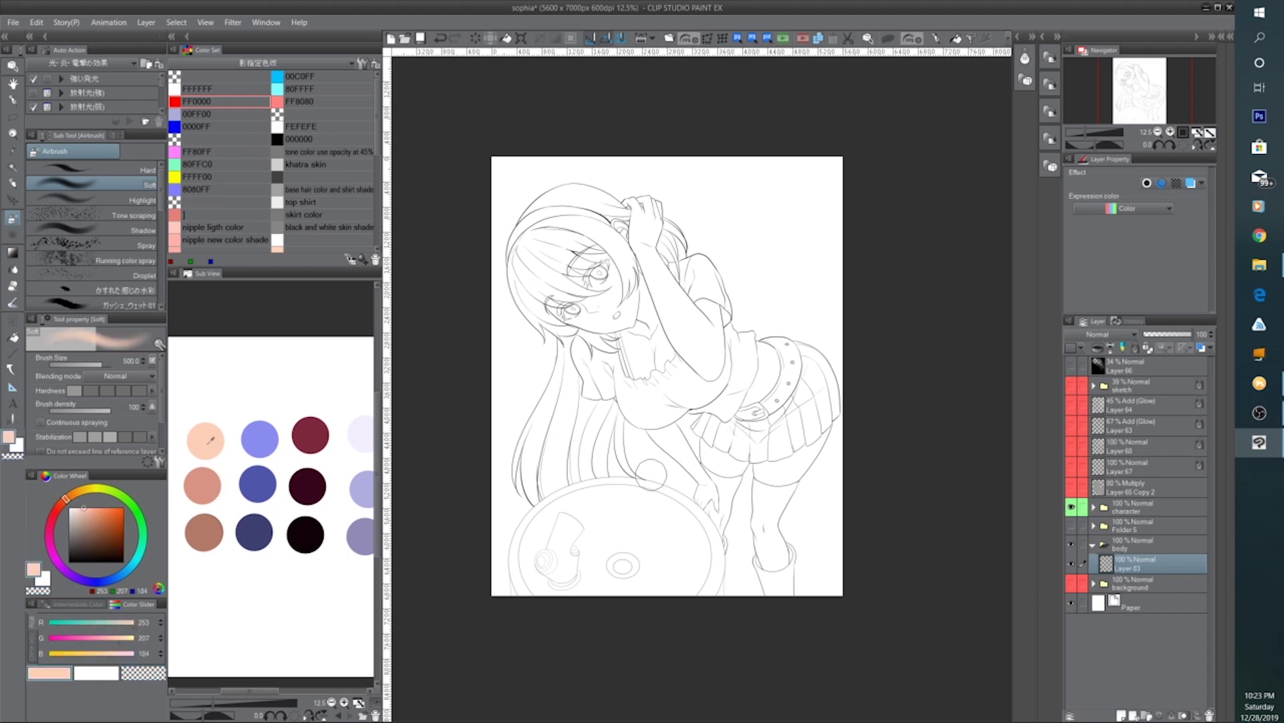
{"action": "left_click", "coordinate": [13, 338]}
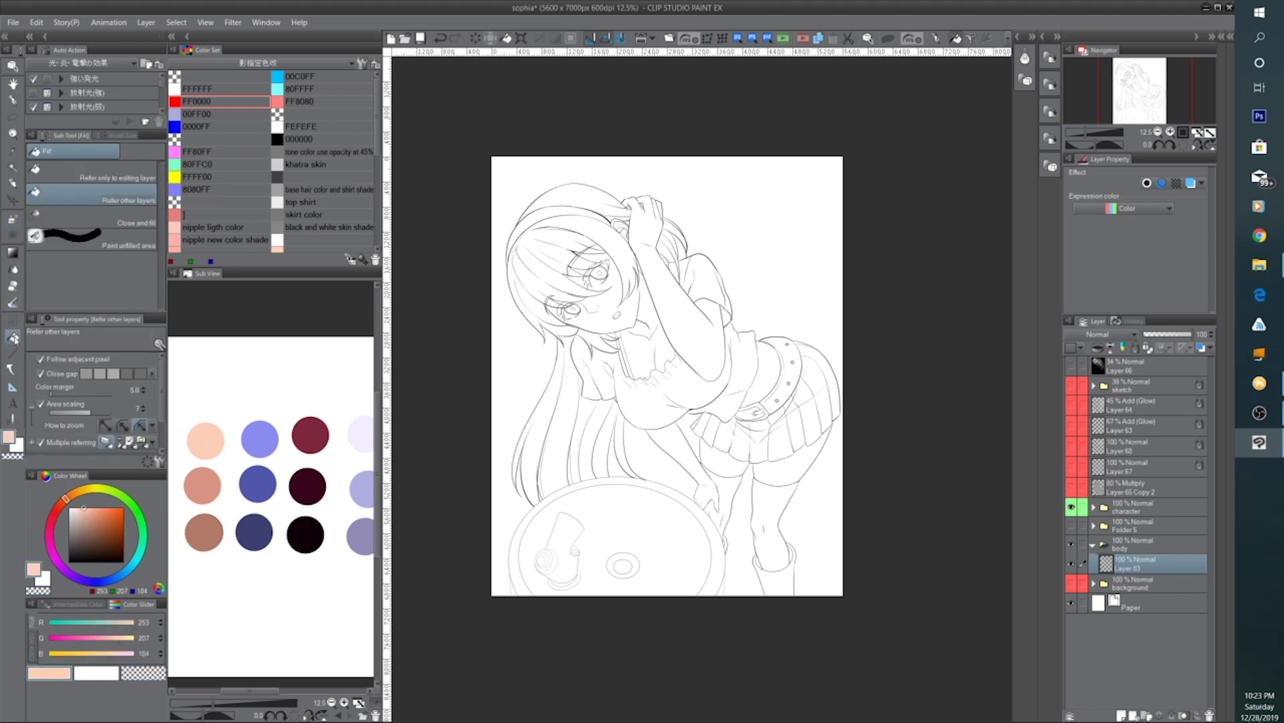
Fill the waist, raised arm, lower arm and both thighs with the light skin tone
{"action": "left_click_drag", "start_coordinate": [741, 500], "coordinate": [654, 528]}
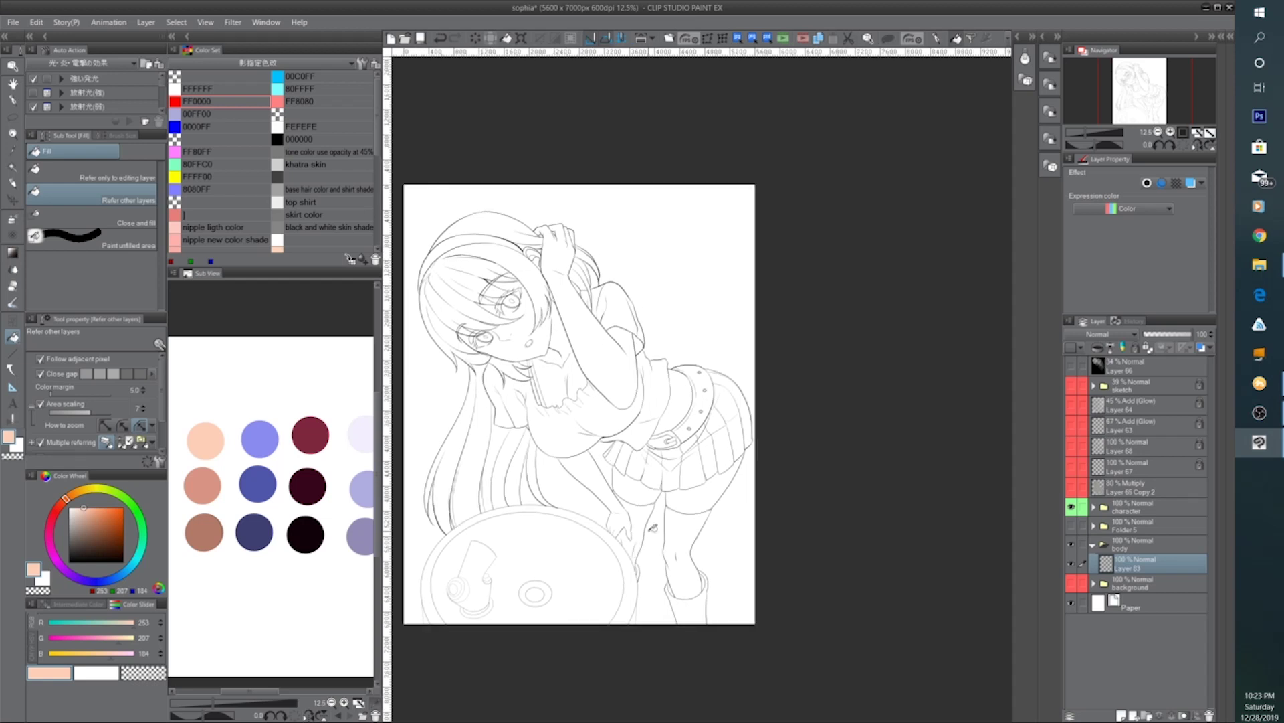
{"action": "scroll", "coordinate": [607, 386], "scroll_direction": "up", "scroll_amount": 4}
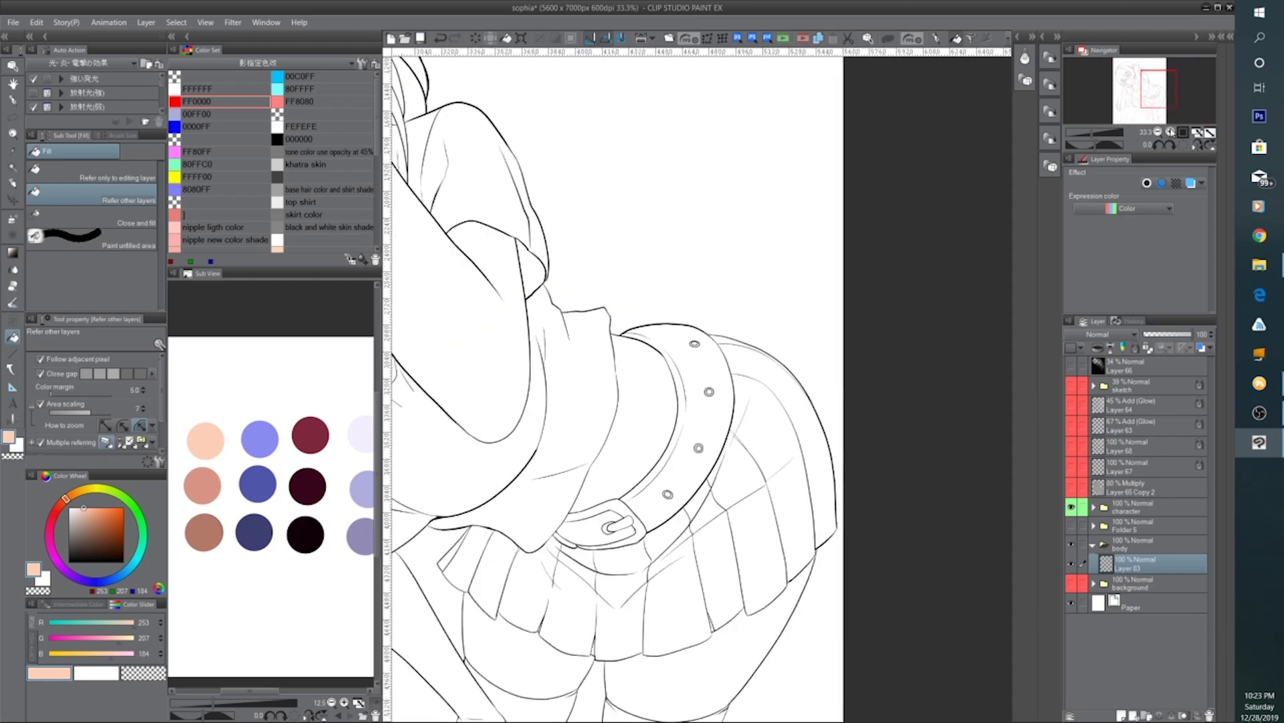
{"action": "left_click", "coordinate": [606, 387]}
{"action": "left_click", "coordinate": [757, 418]}
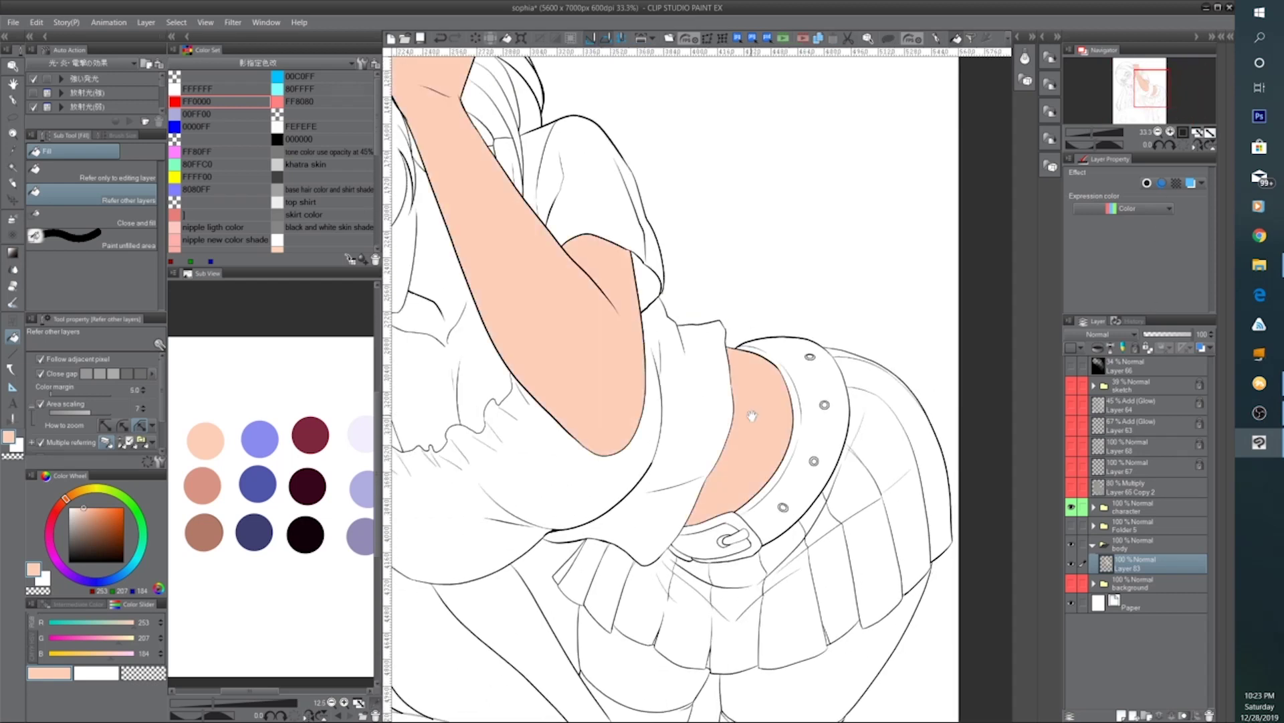
{"action": "left_click_drag", "start_coordinate": [524, 564], "coordinate": [614, 452]}
{"action": "left_click", "coordinate": [600, 496]}
{"action": "left_click_drag", "start_coordinate": [741, 547], "coordinate": [660, 469]}
{"action": "left_click", "coordinate": [664, 491]}
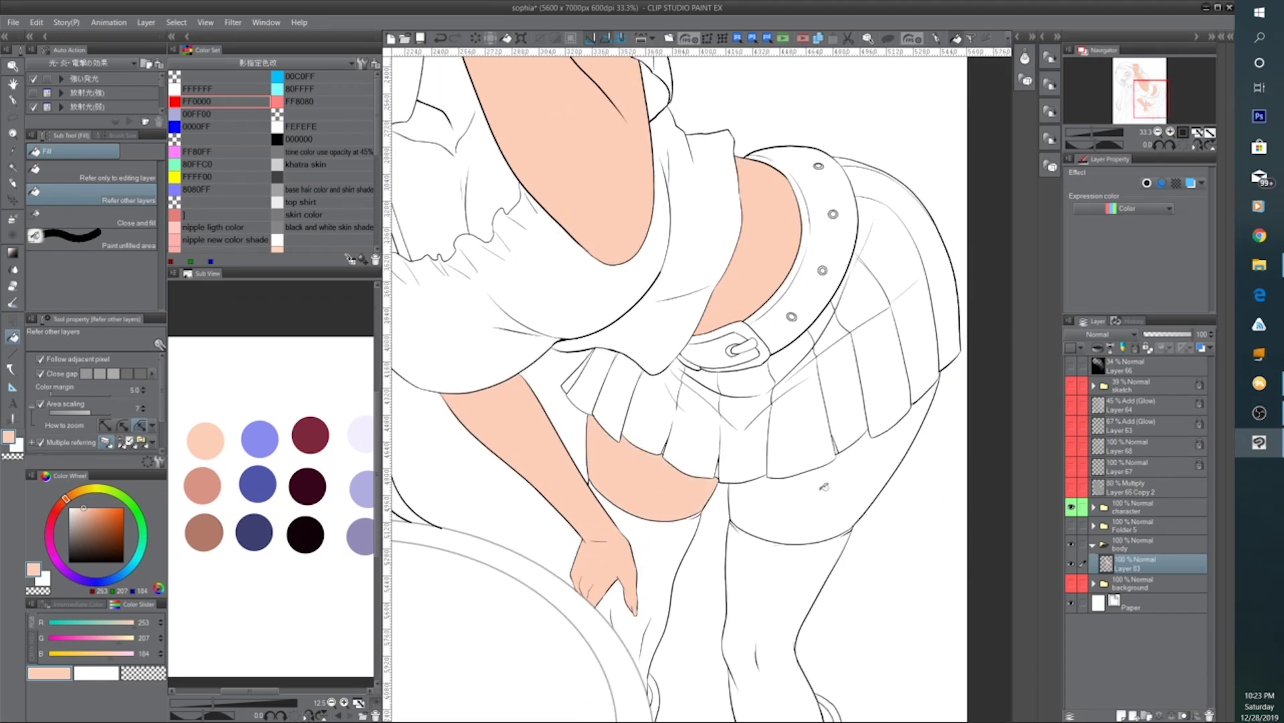
{"action": "left_click", "coordinate": [823, 492]}
Fill the face, neck, chest and the small skin areas around the eyes with the light skin tone
{"action": "left_click_drag", "start_coordinate": [783, 556], "coordinate": [761, 382]}
{"action": "left_click_drag", "start_coordinate": [756, 520], "coordinate": [779, 634]}
{"action": "left_click_drag", "start_coordinate": [642, 314], "coordinate": [769, 602]}
{"action": "left_click_drag", "start_coordinate": [575, 294], "coordinate": [689, 481]}
{"action": "left_click", "coordinate": [645, 483]}
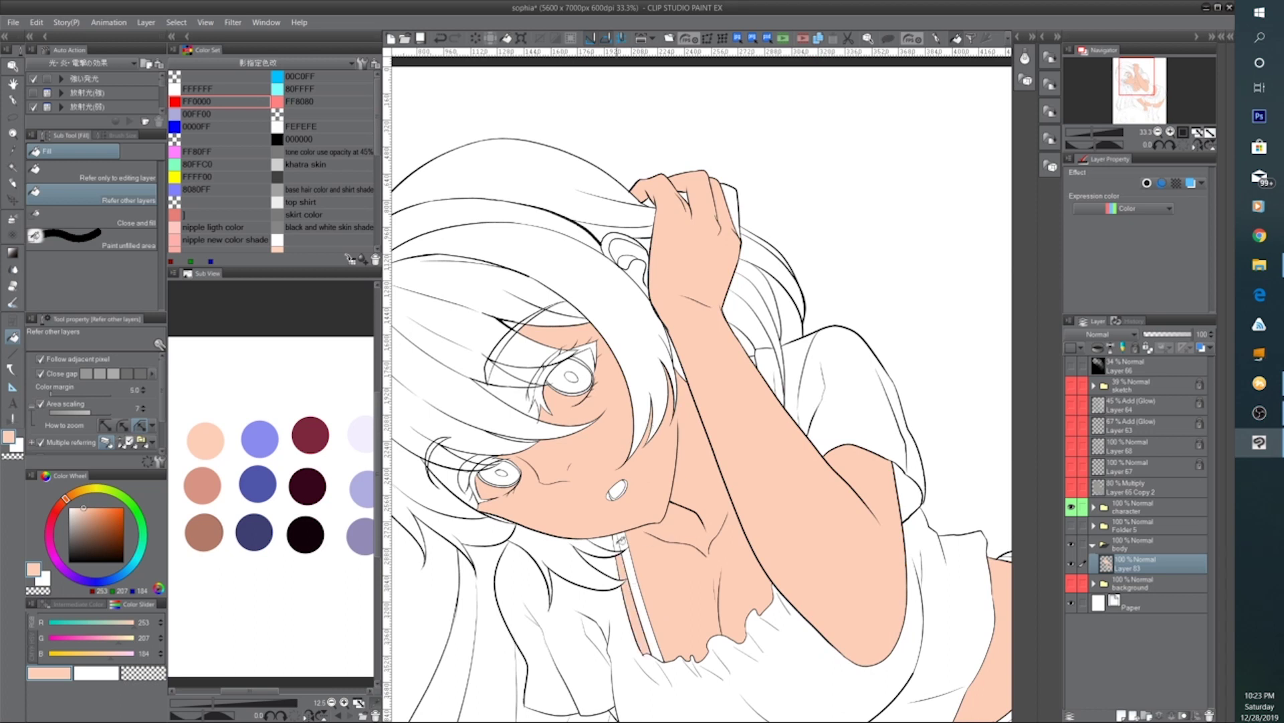
{"action": "left_click_drag", "start_coordinate": [613, 538], "coordinate": [730, 569]}
{"action": "left_click", "coordinate": [586, 509]}
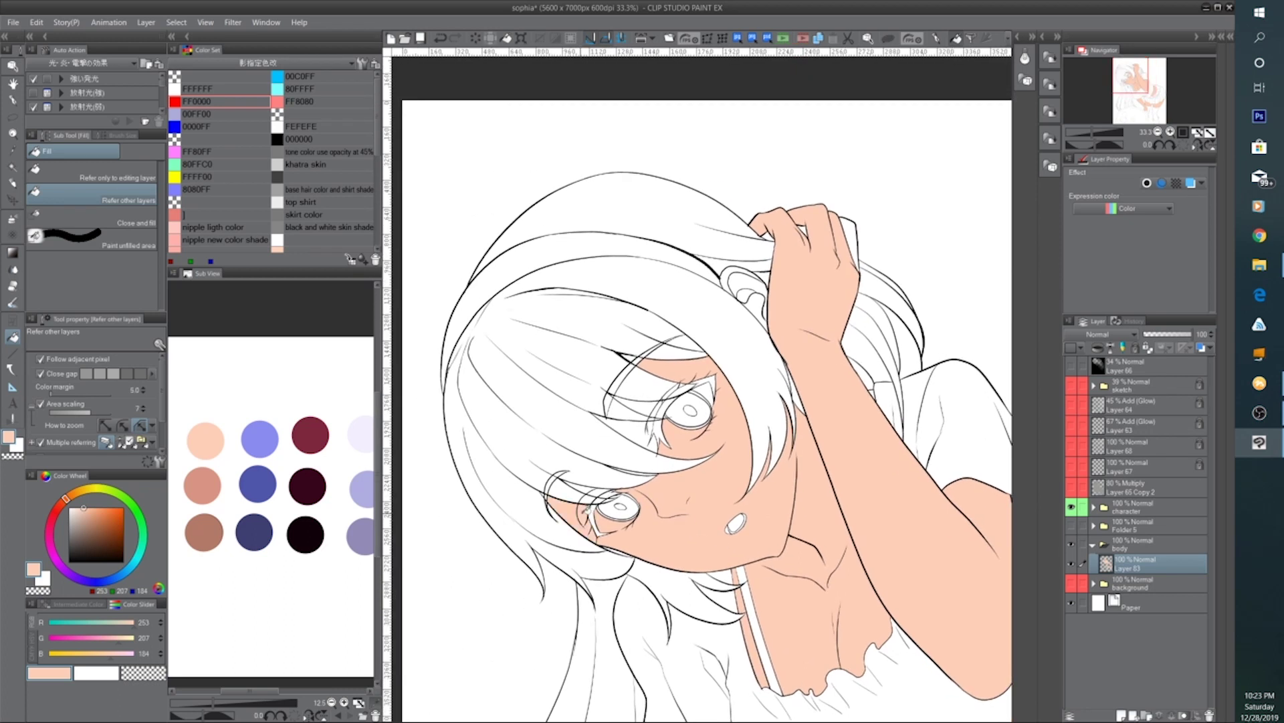
{"action": "left_click", "coordinate": [572, 493]}
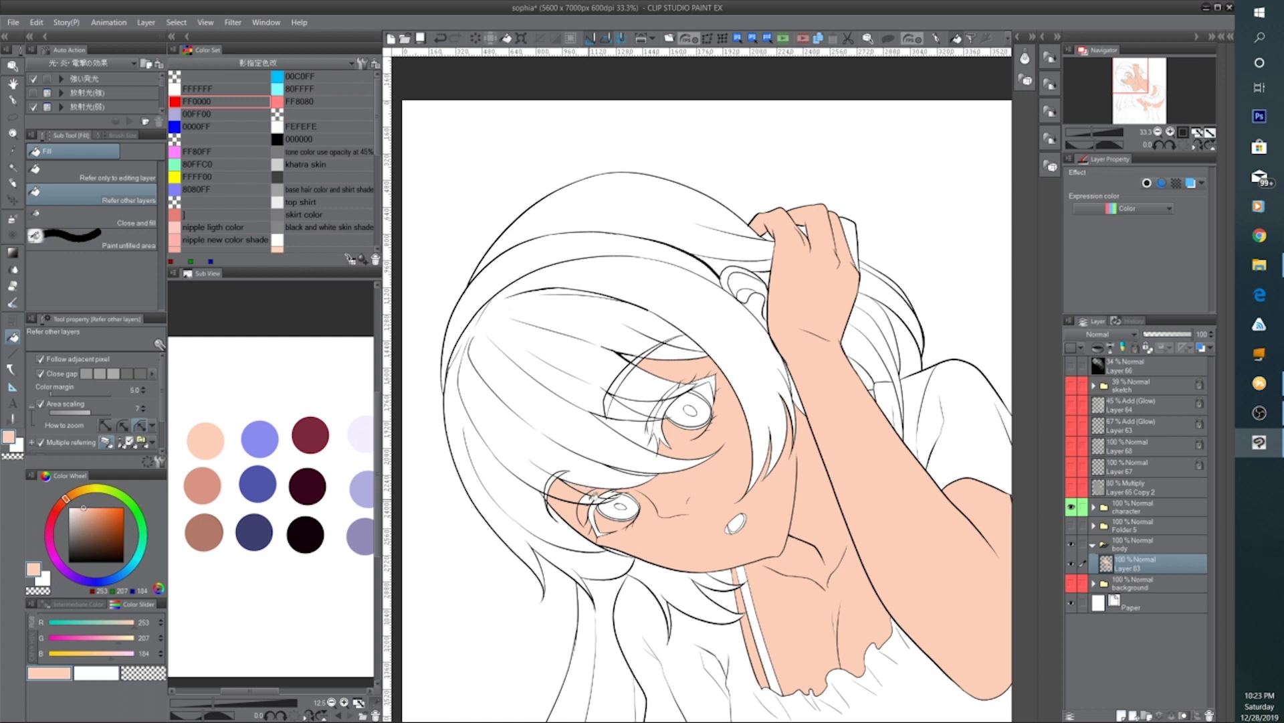
{"action": "left_click", "coordinate": [595, 515]}
{"action": "left_click_drag", "start_coordinate": [650, 392], "coordinate": [631, 460]}
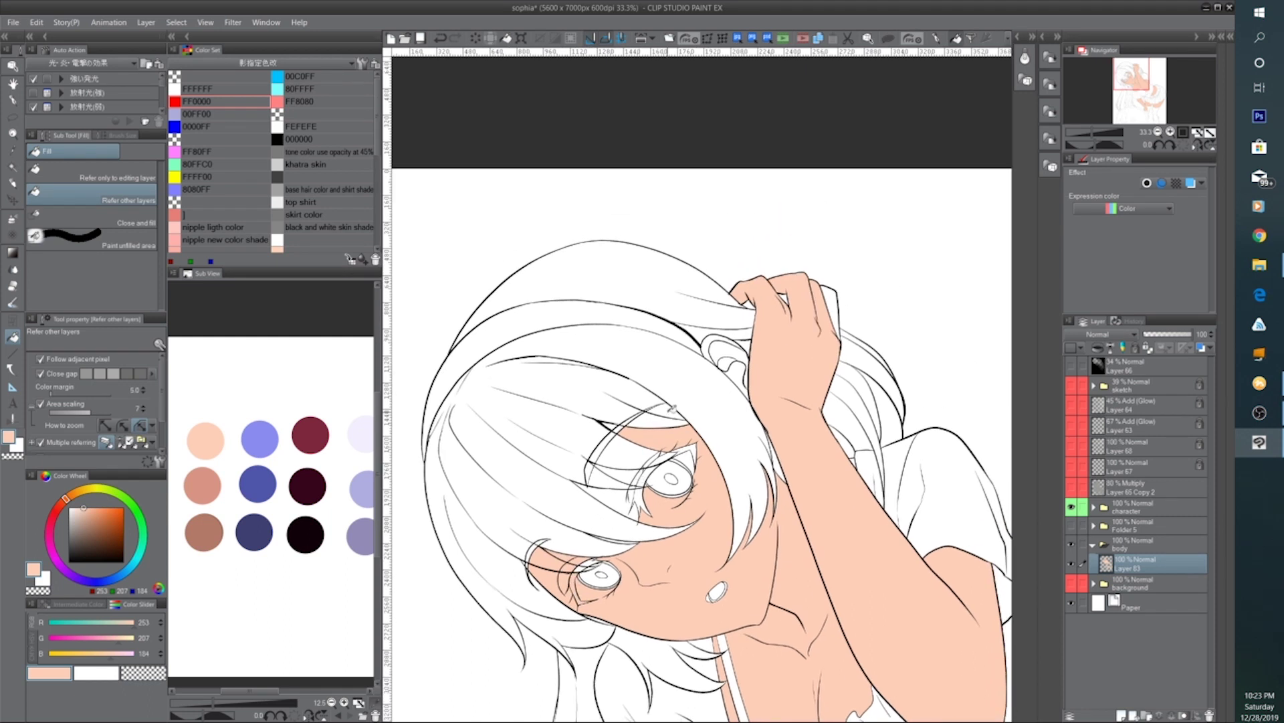
Hide the eyes layer in the character folder and clear the skin fills from the layer in the body folder
{"action": "left_click", "coordinate": [1093, 545]}
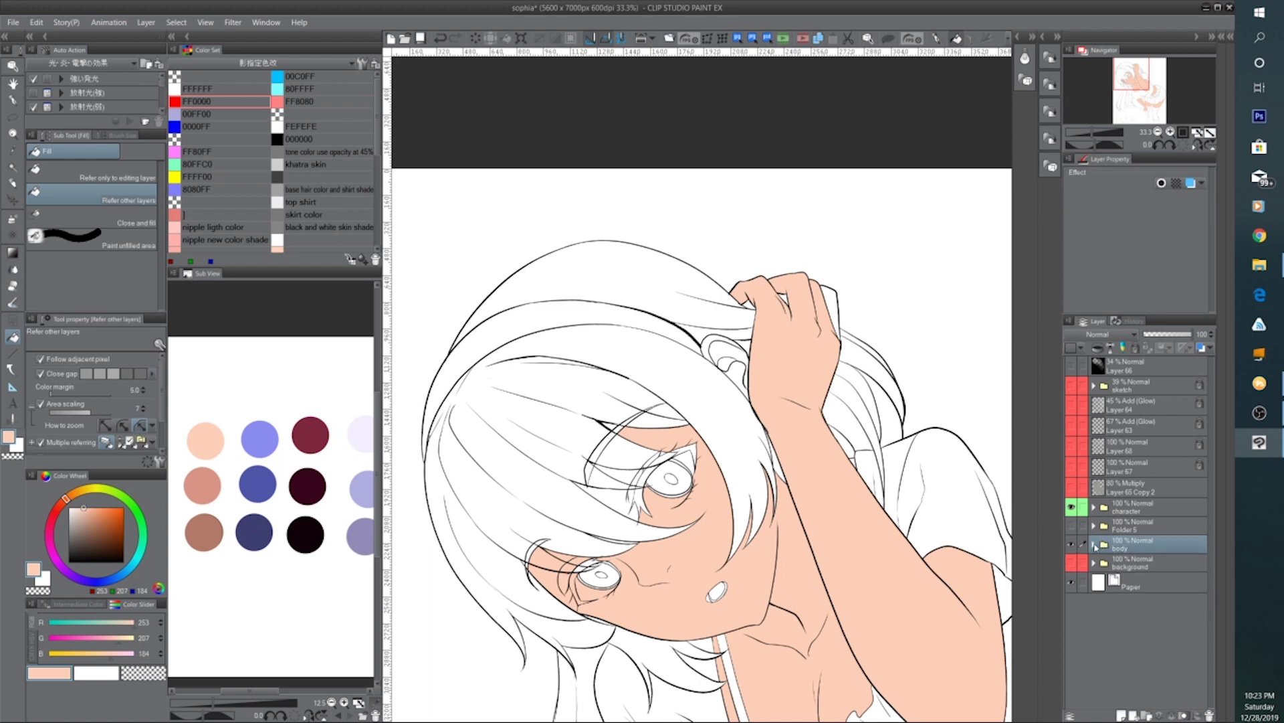
{"action": "left_click", "coordinate": [1093, 510]}
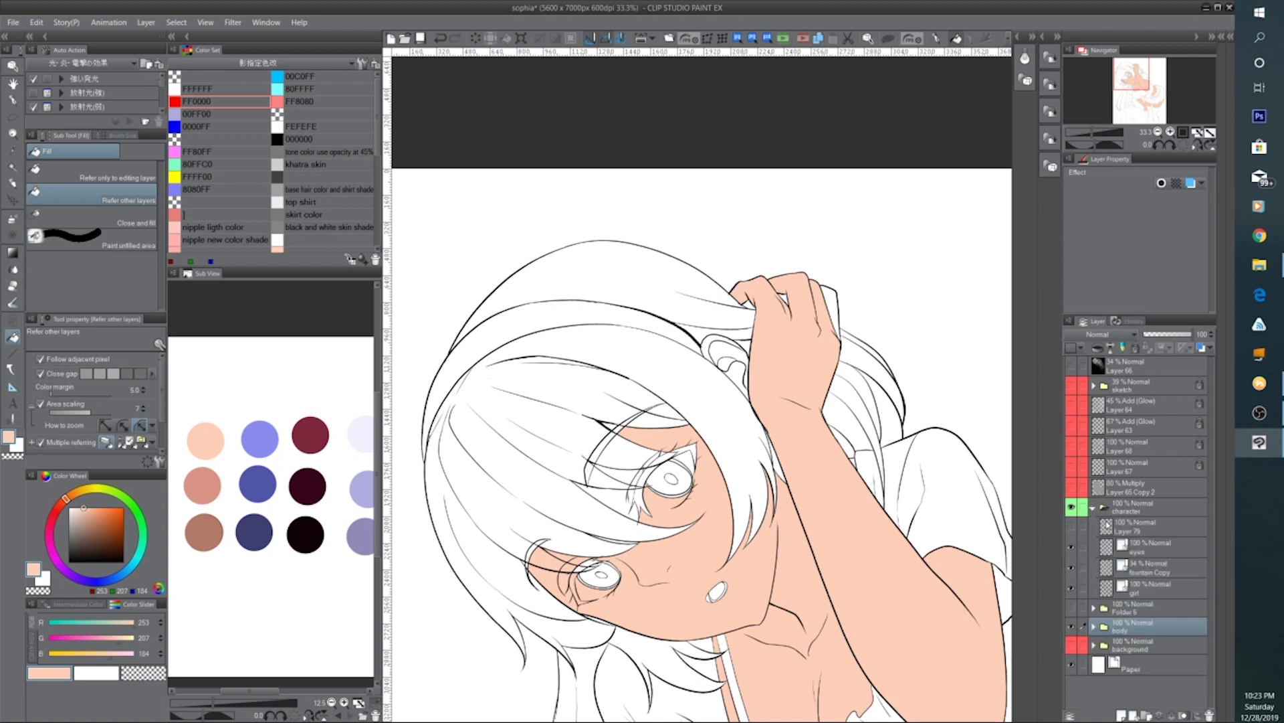
{"action": "left_click", "coordinate": [1073, 548]}
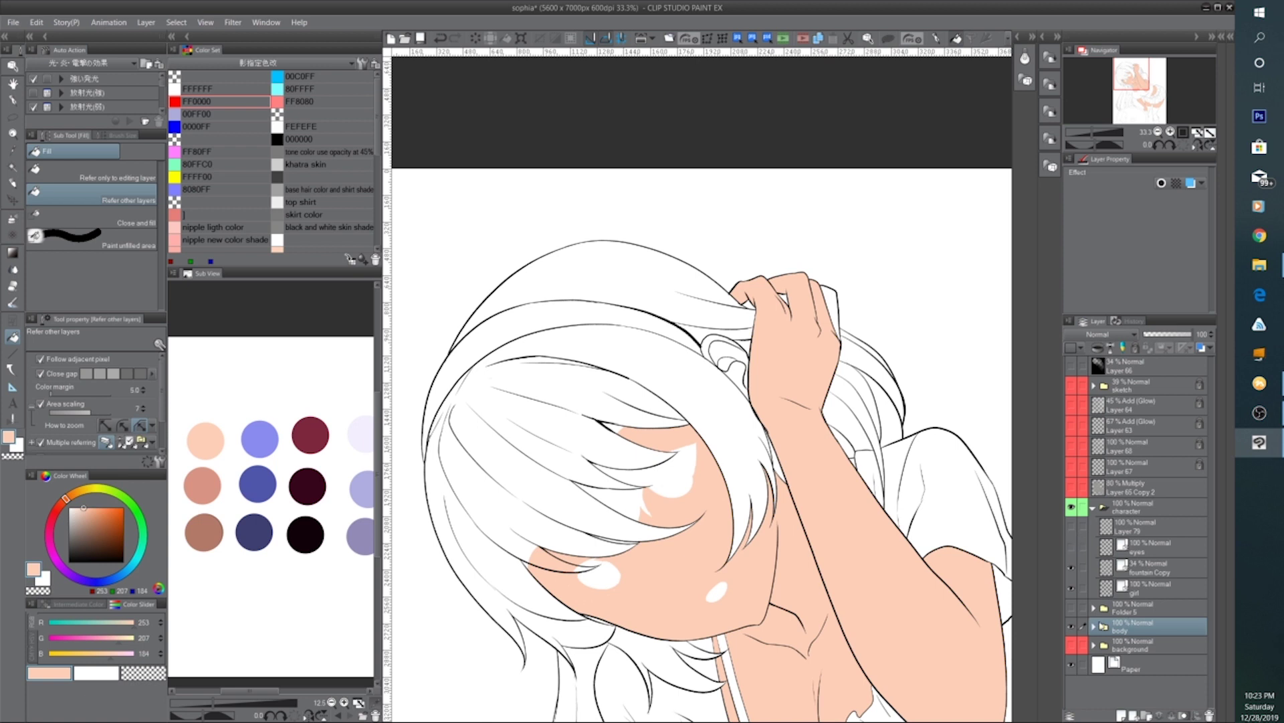
{"action": "left_click", "coordinate": [1093, 626]}
{"action": "left_click", "coordinate": [1123, 643]}
{"action": "left_click", "coordinate": [472, 39]}
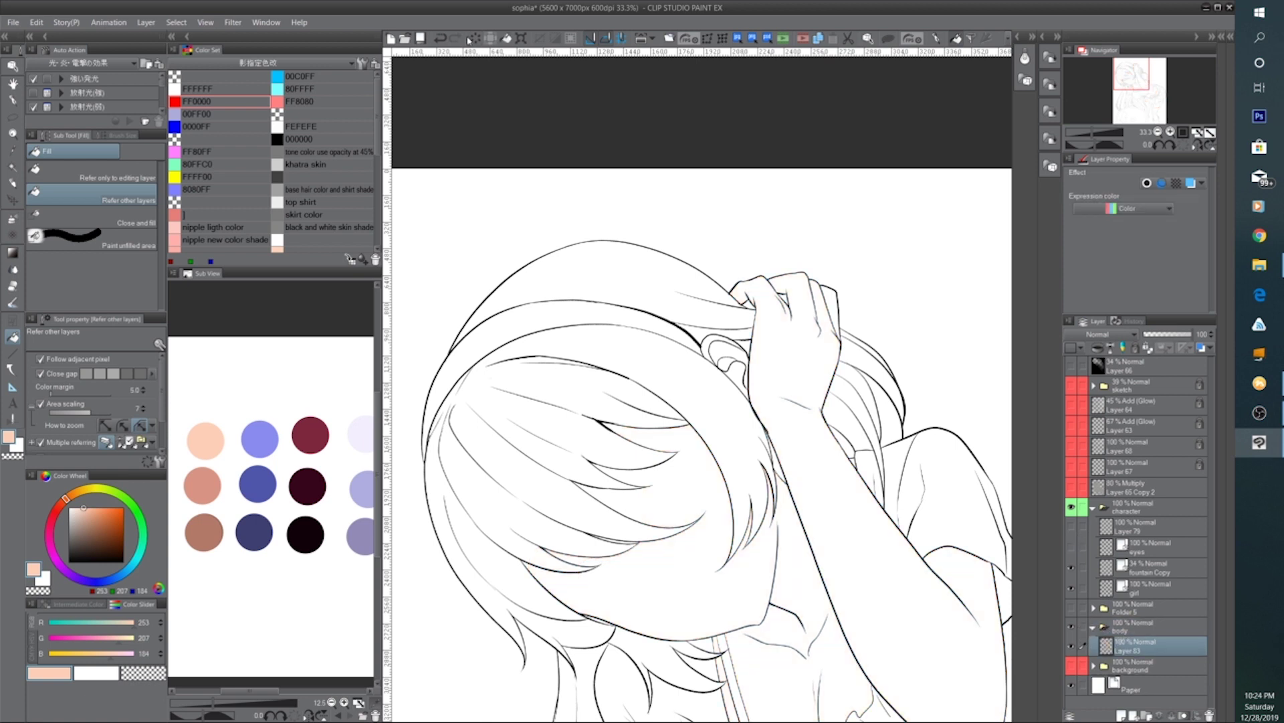
Fill the face, neck, chest, raised arm, hand and ear with the light skin tone while the eye lines are hidden
{"action": "left_click", "coordinate": [647, 441]}
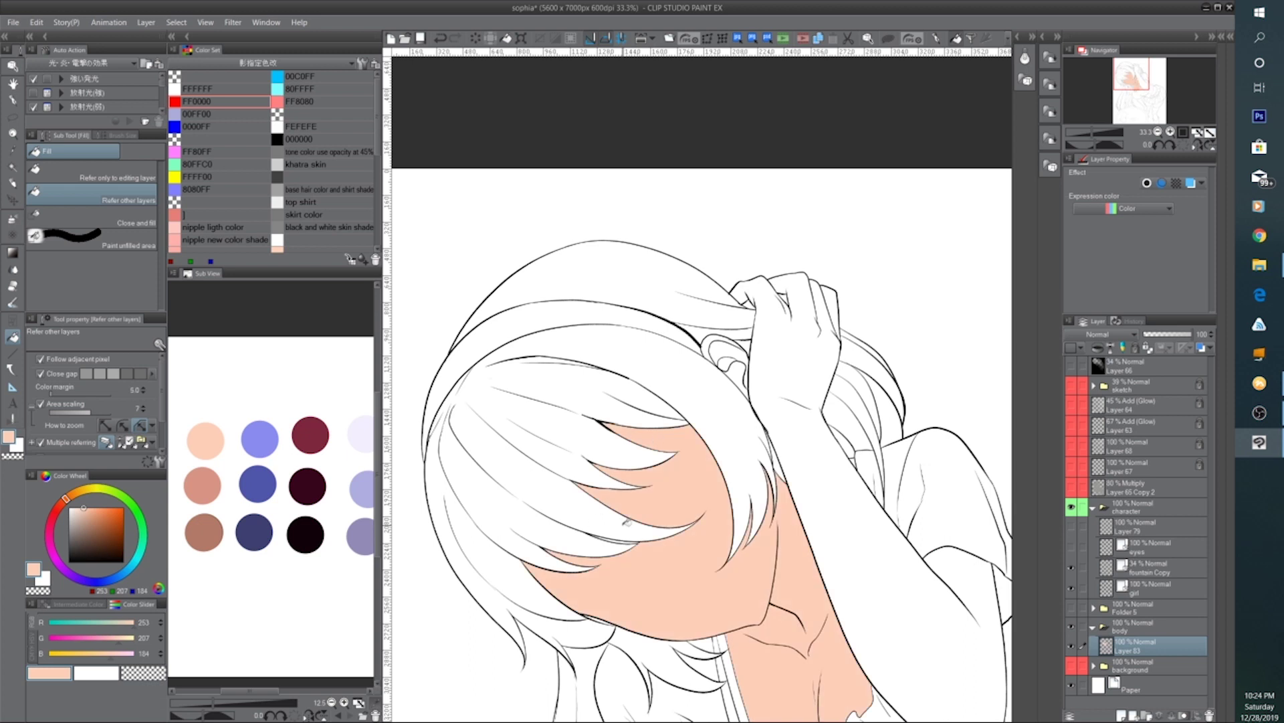
{"action": "left_click", "coordinate": [795, 420]}
{"action": "left_click", "coordinate": [741, 372]}
{"action": "left_click", "coordinate": [734, 345]}
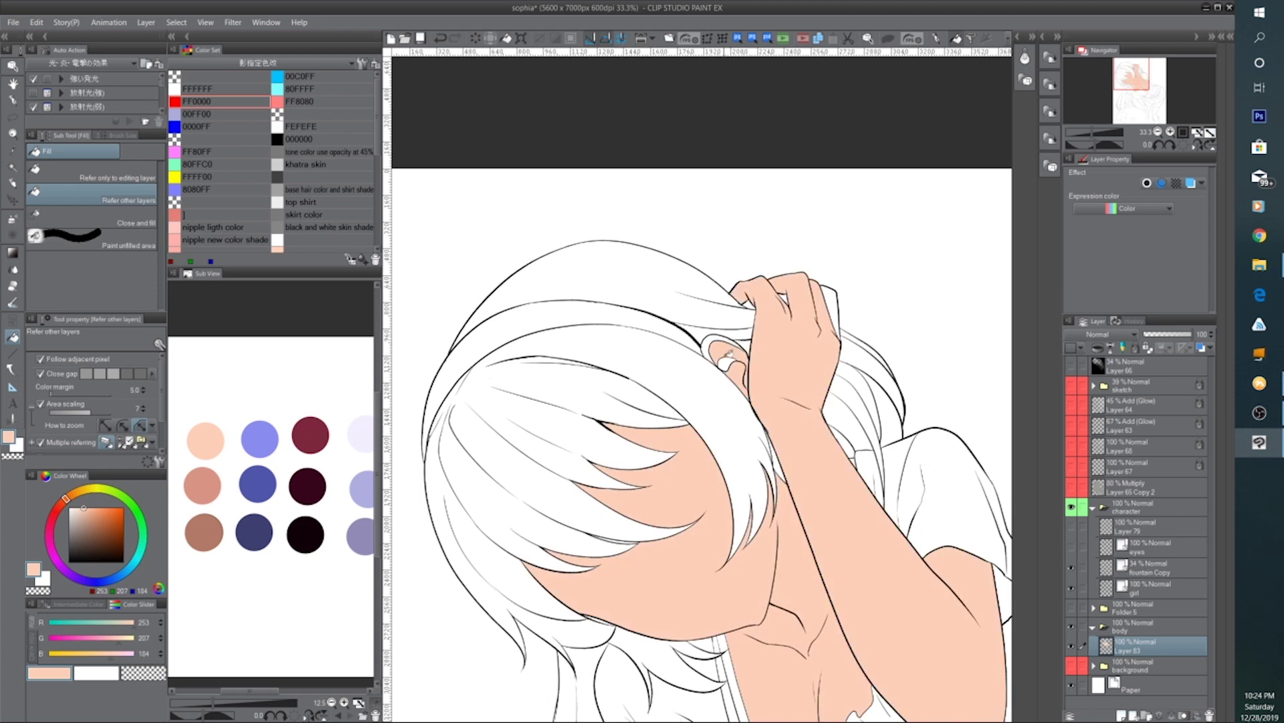
{"action": "left_click", "coordinate": [729, 353]}
{"action": "left_click", "coordinate": [714, 338]}
{"action": "left_click_drag", "start_coordinate": [840, 458], "coordinate": [728, 493]}
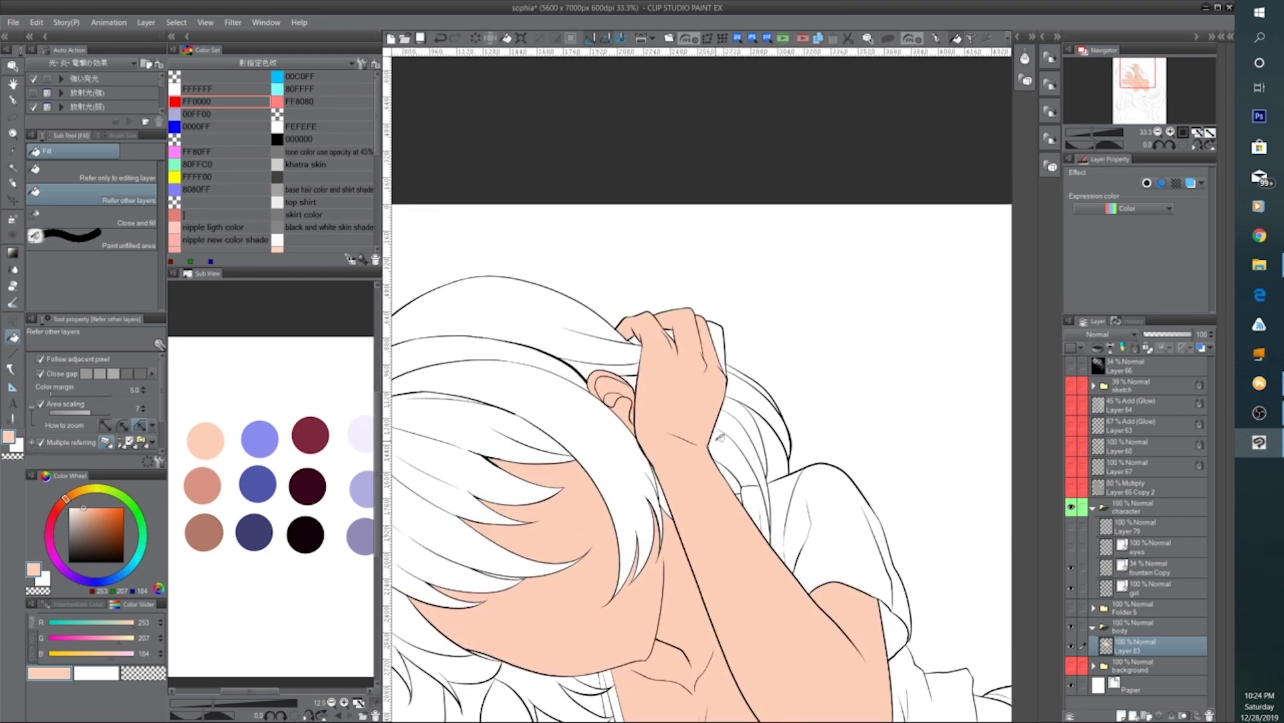
{"action": "left_click", "coordinate": [718, 337]}
Fill the narrow skin areas beside the shoulder straps and the lower arm with the light skin tone
{"action": "left_click_drag", "start_coordinate": [727, 543], "coordinate": [687, 407]}
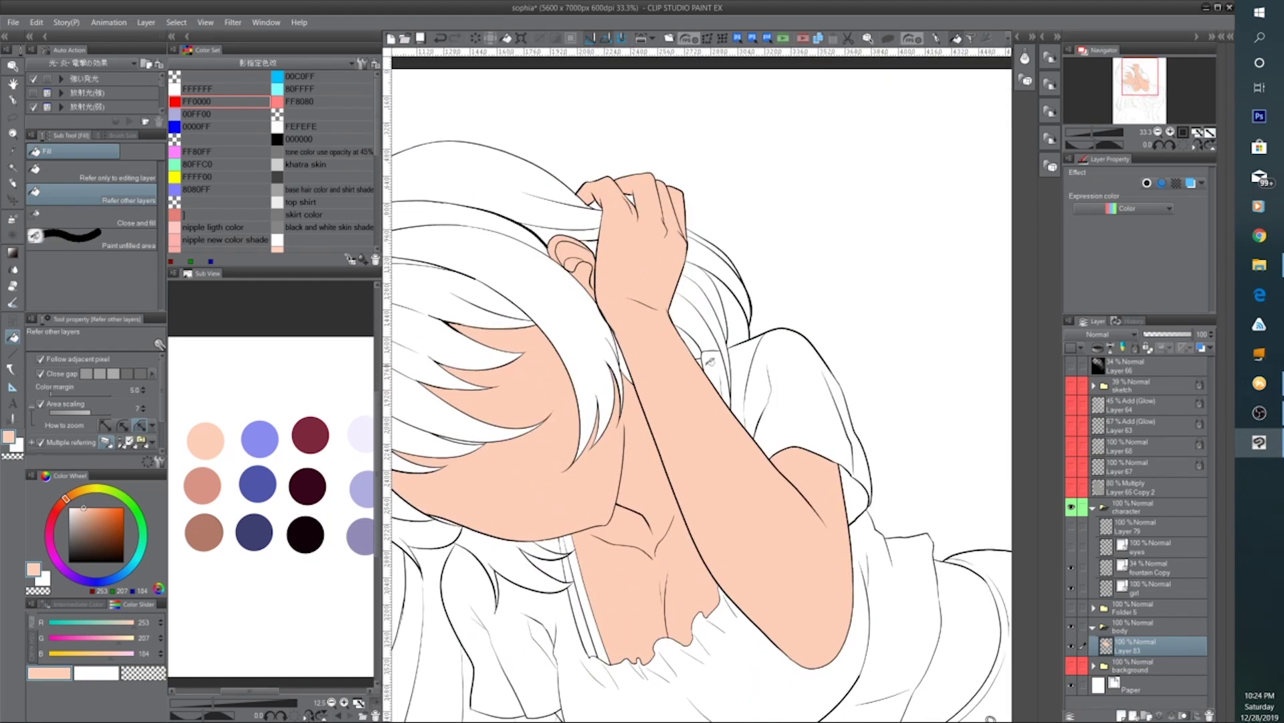
{"action": "left_click_drag", "start_coordinate": [594, 555], "coordinate": [684, 375]}
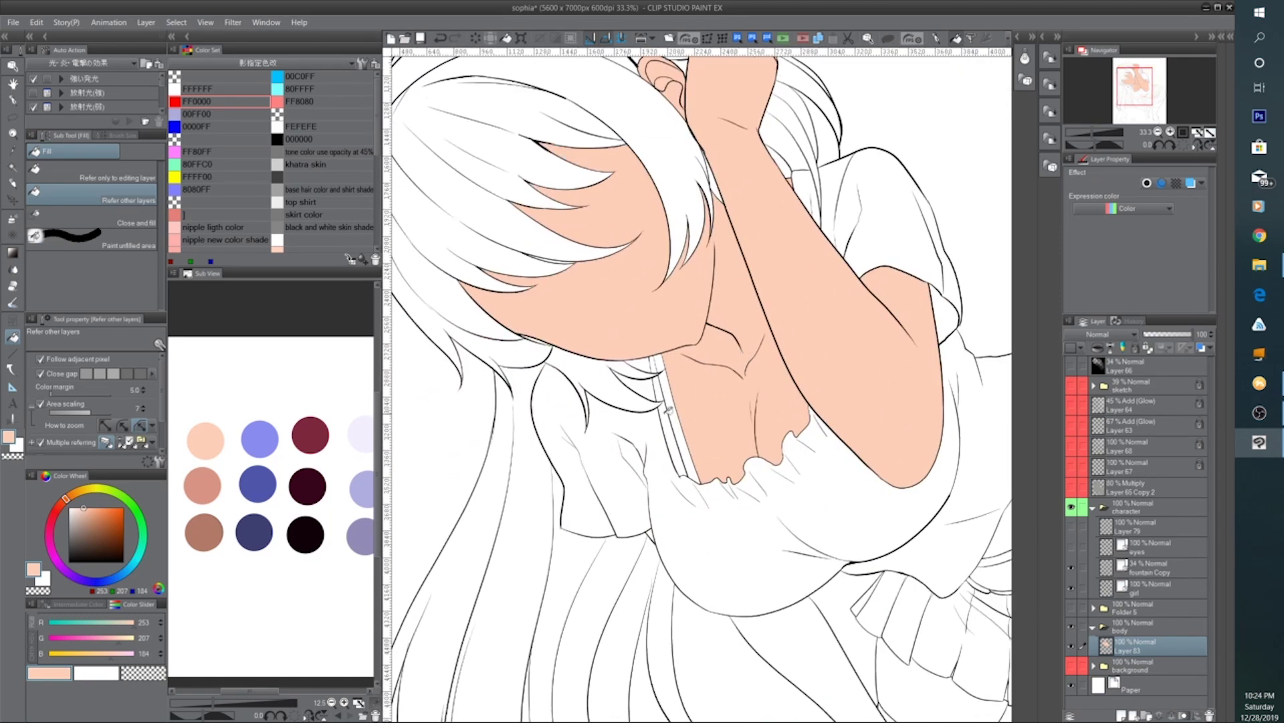
{"action": "left_click", "coordinate": [665, 410]}
{"action": "left_click", "coordinate": [659, 387]}
{"action": "left_click", "coordinate": [656, 361]}
{"action": "left_click_drag", "start_coordinate": [866, 607], "coordinate": [702, 497]}
{"action": "left_click", "coordinate": [659, 532]}
Fill the bare waist and both thighs with the light skin tone
{"action": "left_click_drag", "start_coordinate": [861, 418], "coordinate": [611, 530]}
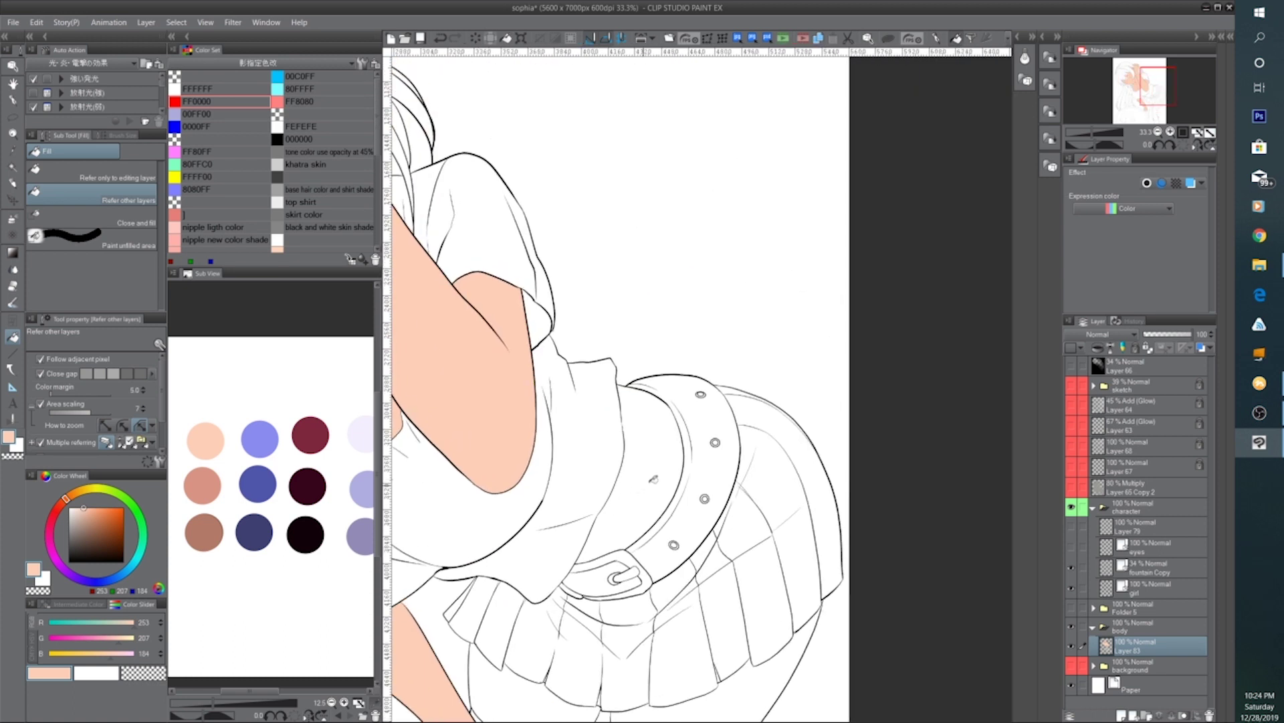
{"action": "left_click", "coordinate": [654, 479]}
{"action": "left_click_drag", "start_coordinate": [681, 613], "coordinate": [719, 376]}
{"action": "left_click", "coordinate": [576, 480]}
{"action": "left_click", "coordinate": [727, 489]}
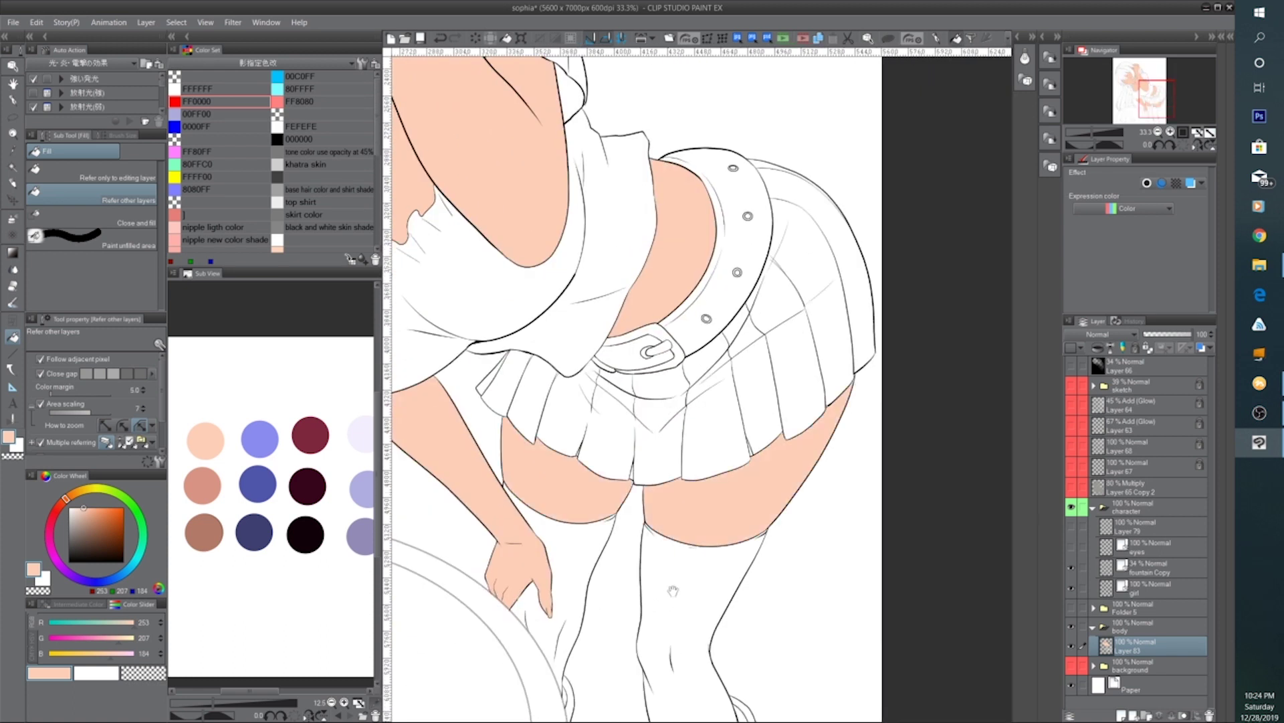
Sample the light violet-blue from the reference palette and fill the bangs, crown and the hair behind the raised hand
{"action": "left_click_drag", "start_coordinate": [666, 592], "coordinate": [722, 384]}
{"action": "left_click_drag", "start_coordinate": [711, 505], "coordinate": [783, 544]}
{"action": "left_click_drag", "start_coordinate": [663, 331], "coordinate": [752, 559]}
{"action": "left_click_drag", "start_coordinate": [569, 291], "coordinate": [729, 527]}
{"action": "left_click_drag", "start_coordinate": [699, 454], "coordinate": [688, 582]}
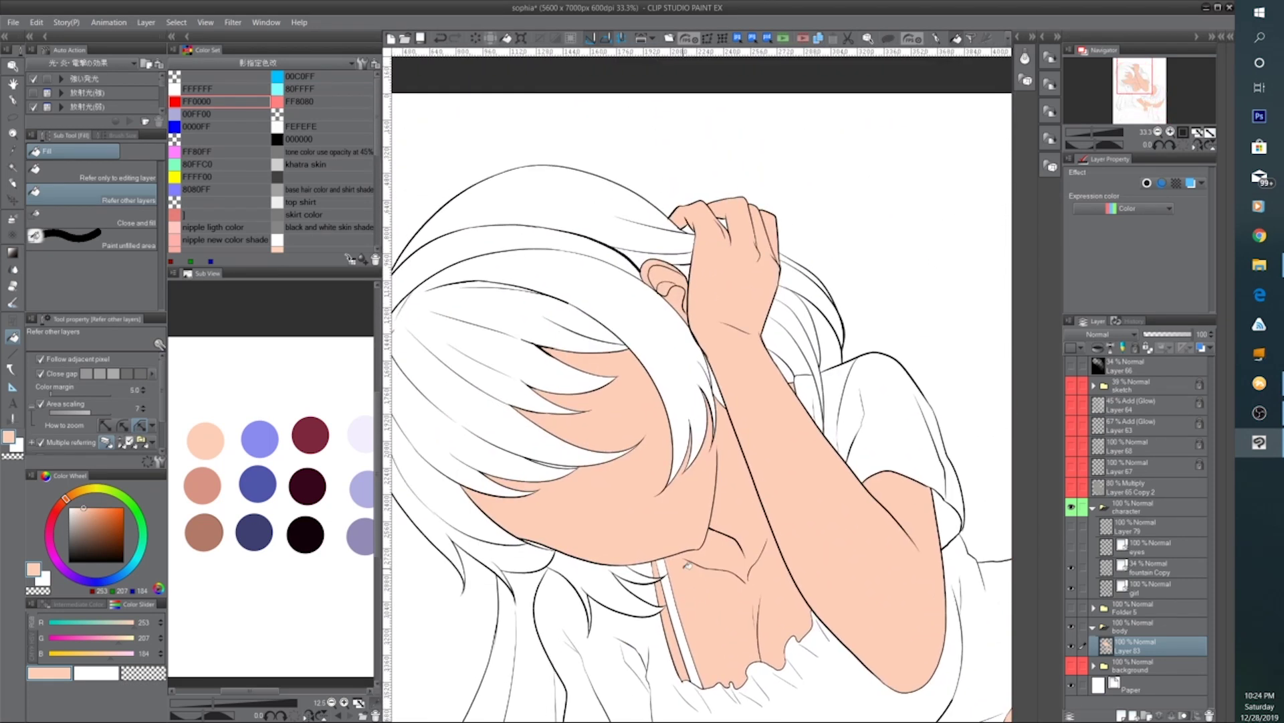
{"action": "left_click", "coordinate": [260, 438]}
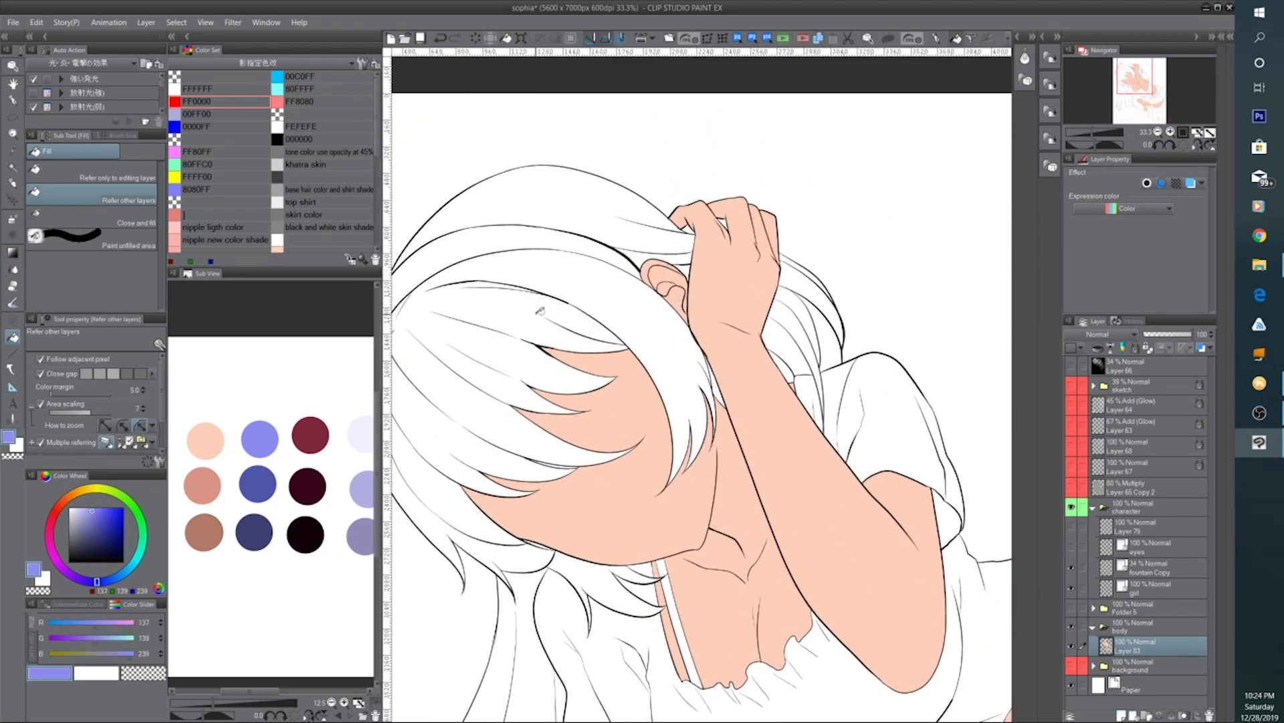
{"action": "left_click", "coordinate": [594, 281]}
{"action": "left_click", "coordinate": [611, 209]}
{"action": "left_click", "coordinate": [687, 254]}
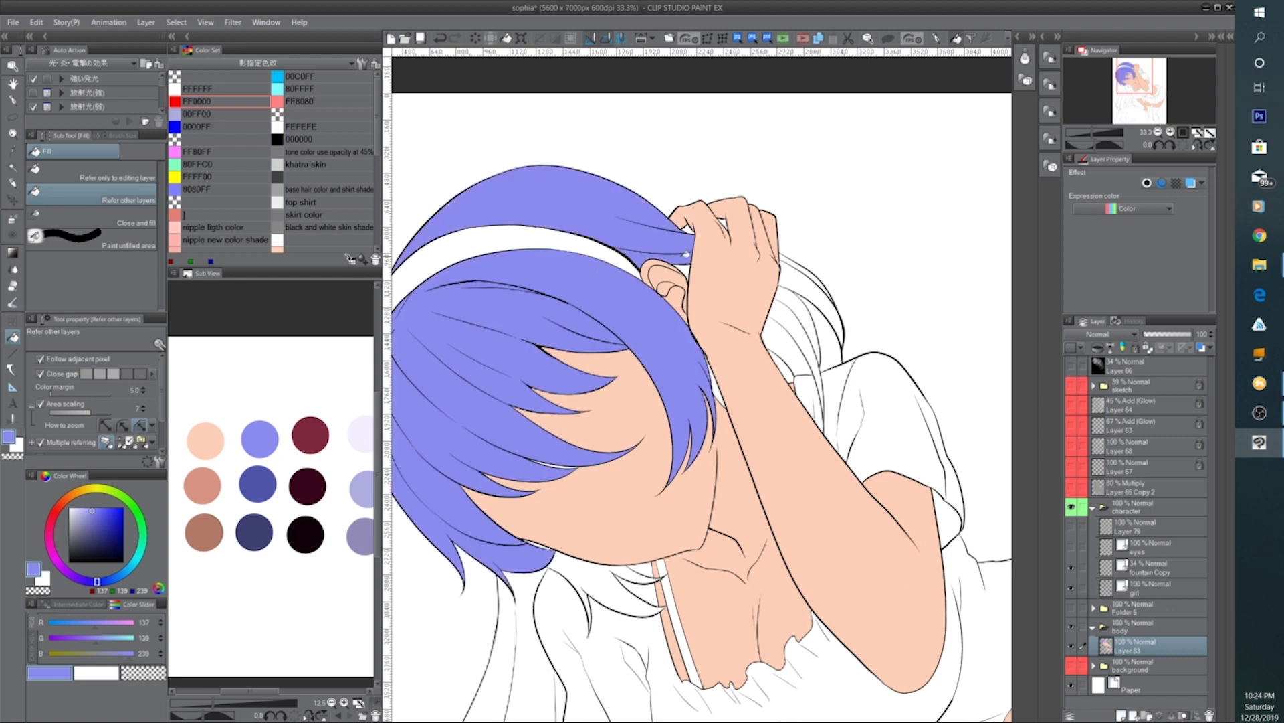
{"action": "left_click", "coordinate": [793, 269]}
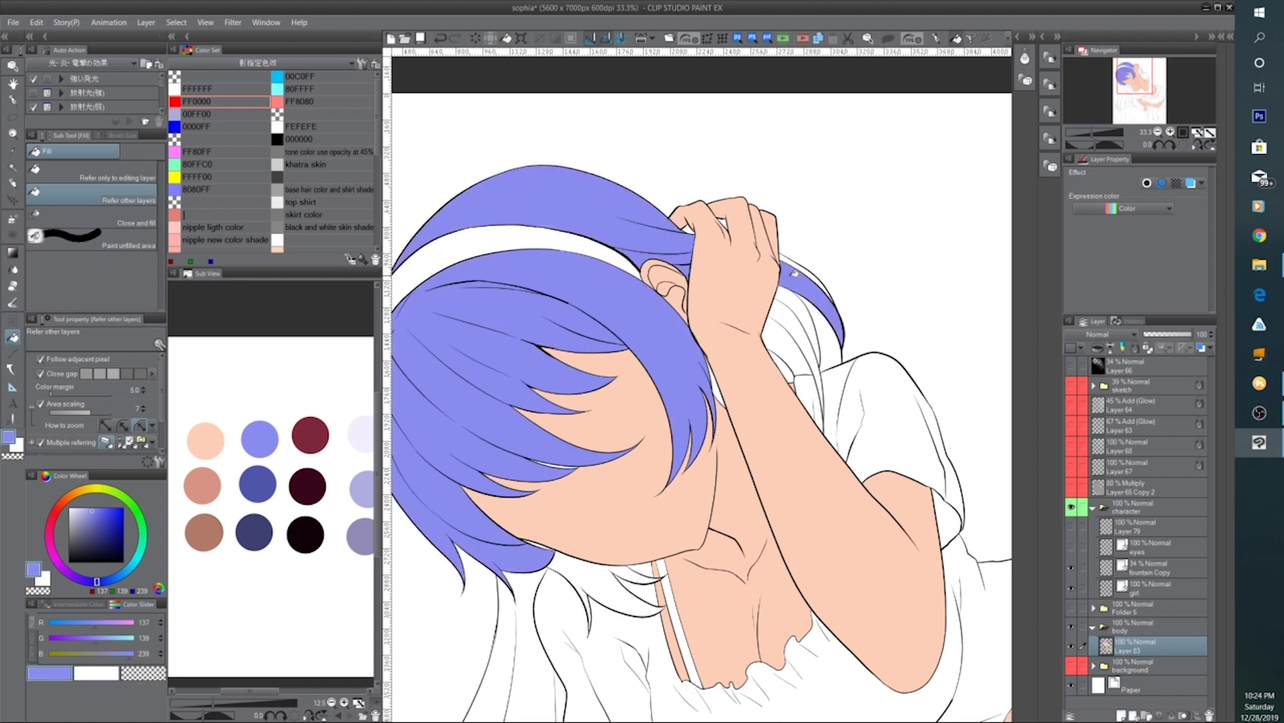
{"action": "left_click", "coordinate": [798, 302]}
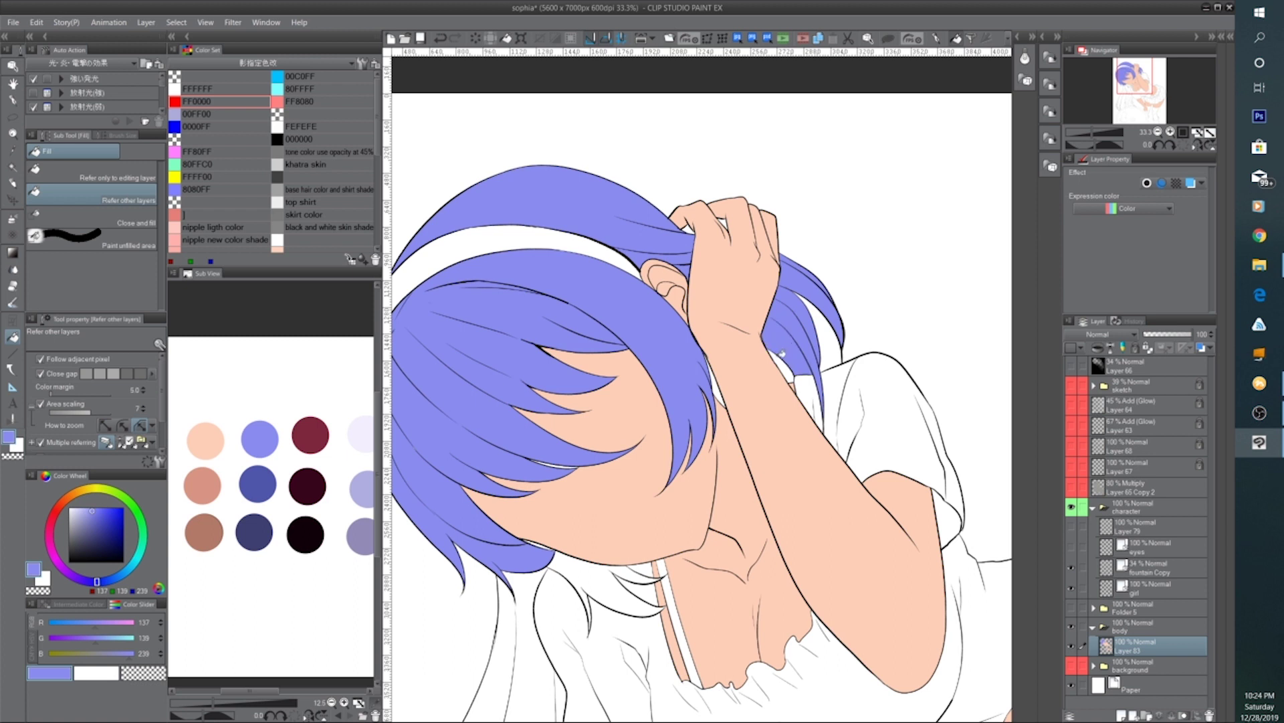
Fill the hair locks below the chin and the long hanging strands beside the sleeve with violet-blue
{"action": "left_click_drag", "start_coordinate": [798, 499], "coordinate": [736, 344]}
{"action": "left_click", "coordinate": [487, 568]}
{"action": "left_click_drag", "start_coordinate": [487, 567], "coordinate": [540, 554]}
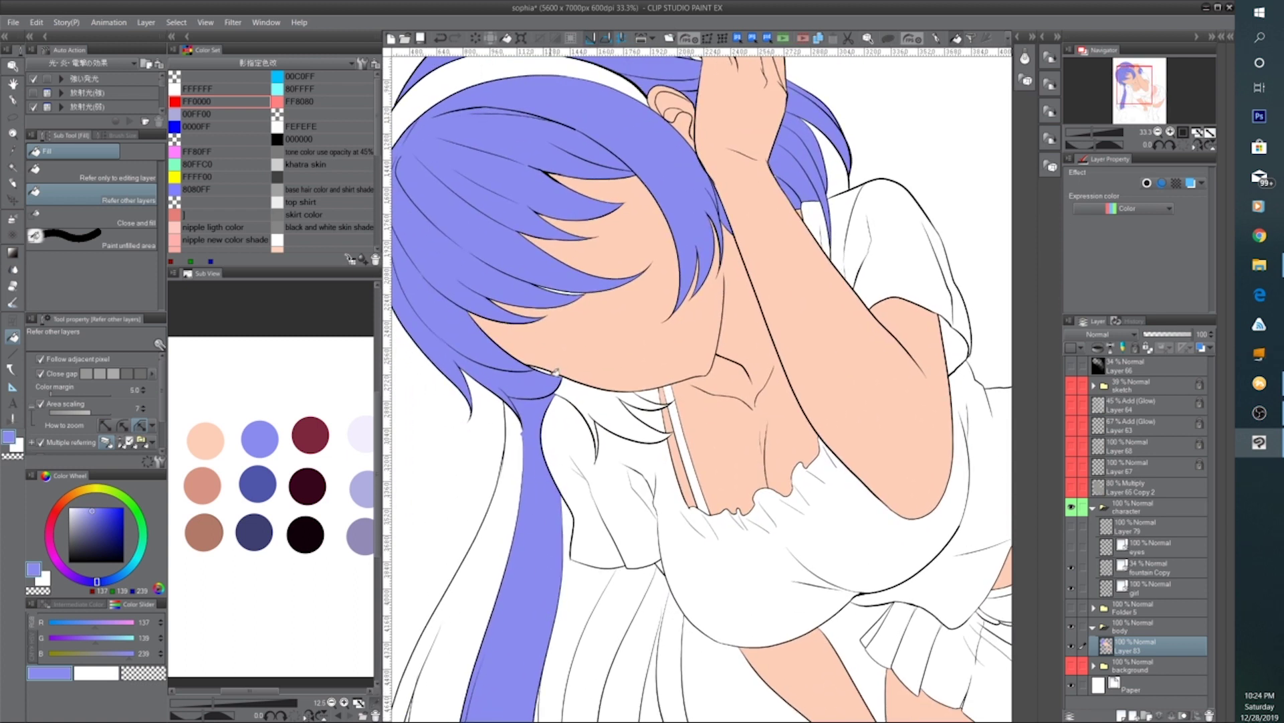
{"action": "left_click", "coordinate": [561, 370]}
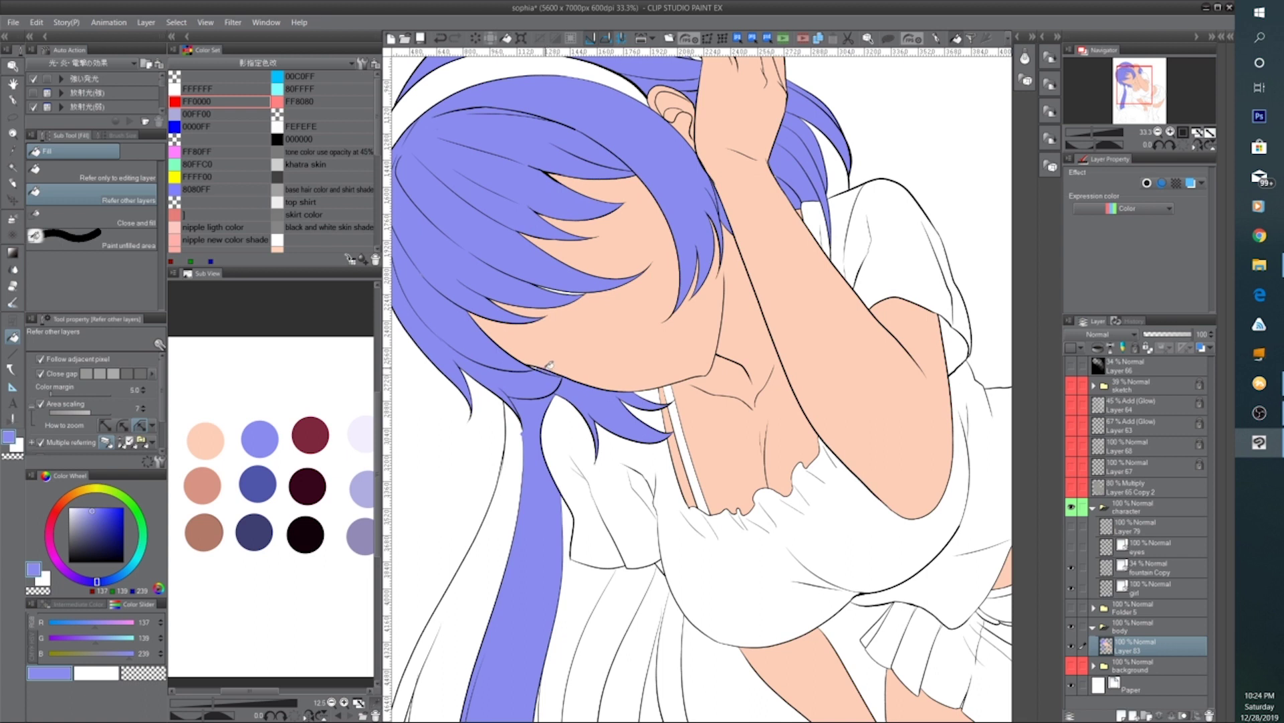
{"action": "left_click_drag", "start_coordinate": [526, 503], "coordinate": [574, 375]}
{"action": "left_click", "coordinate": [524, 448]}
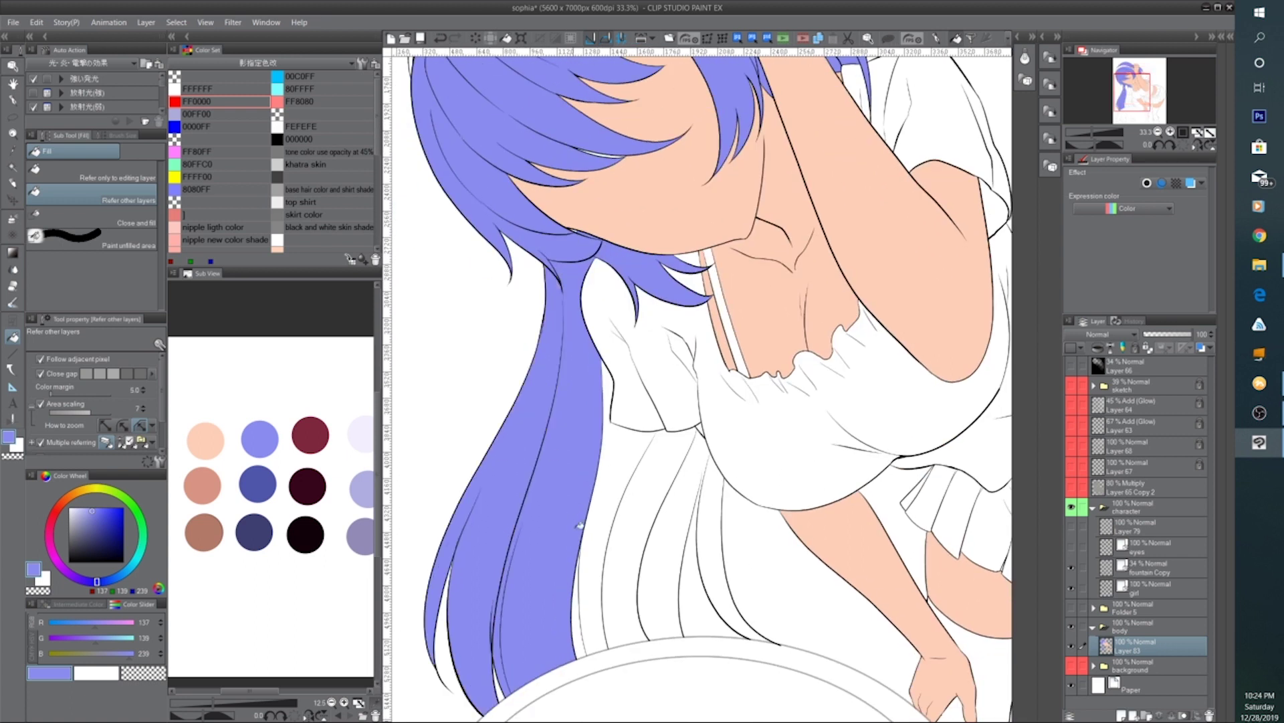
Fill the remaining long hair strands behind the torso, above the fountain rim, with violet-blue
{"action": "left_click_drag", "start_coordinate": [579, 476], "coordinate": [489, 415]}
{"action": "left_click", "coordinate": [546, 501]}
{"action": "left_click", "coordinate": [516, 505]}
{"action": "left_click", "coordinate": [573, 509]}
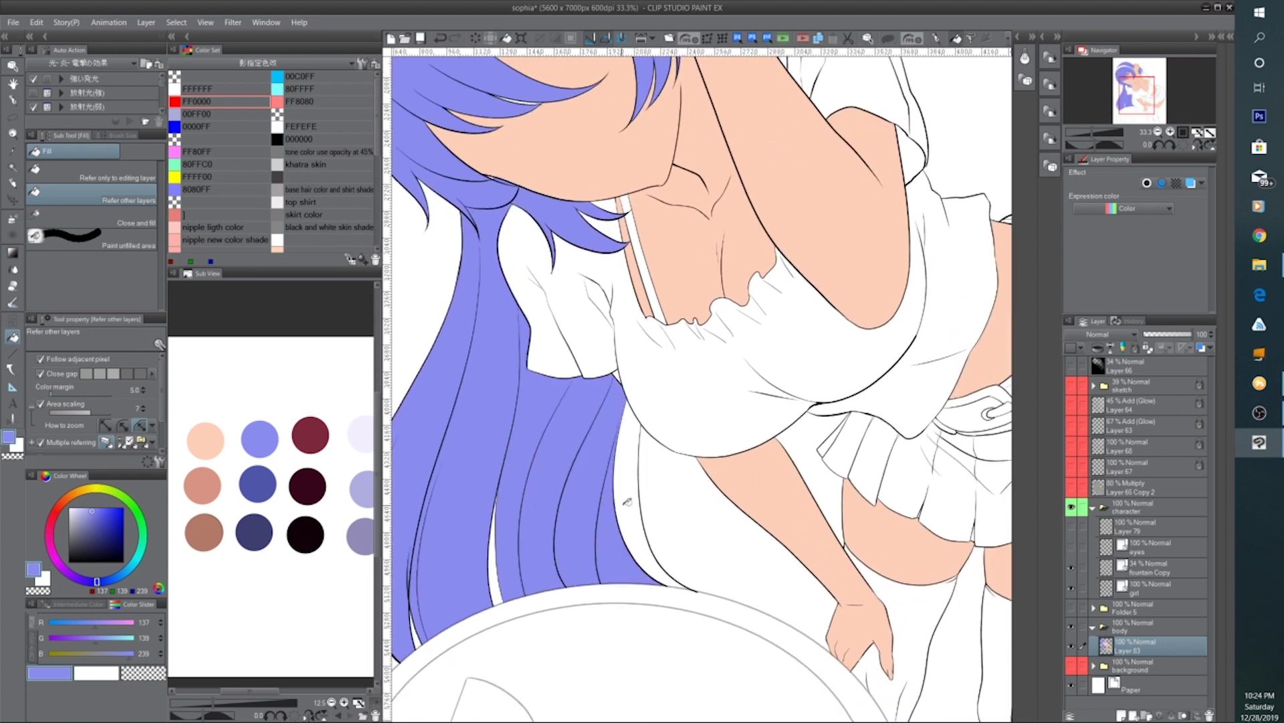
{"action": "left_click", "coordinate": [629, 496]}
{"action": "left_click", "coordinate": [495, 540]}
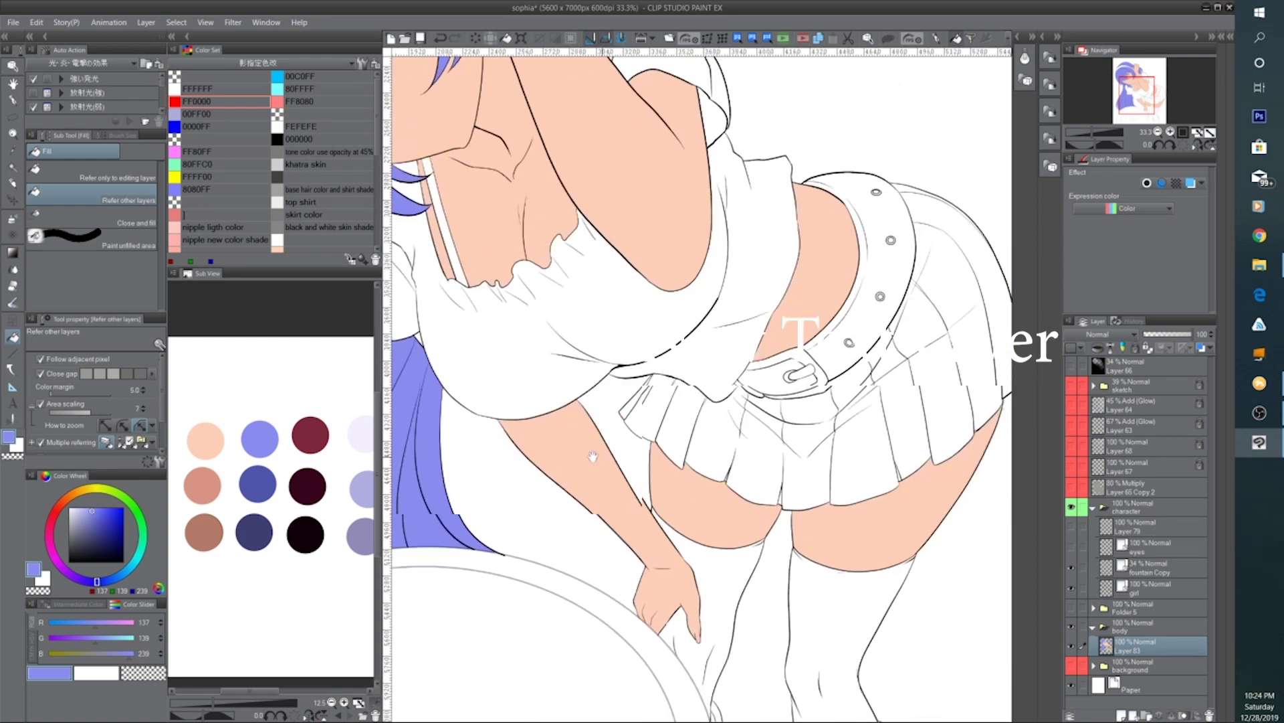
Touch up the small unfilled spots in the hair around the head with the violet-blue G-pen
{"action": "left_click_drag", "start_coordinate": [810, 492], "coordinate": [773, 515]}
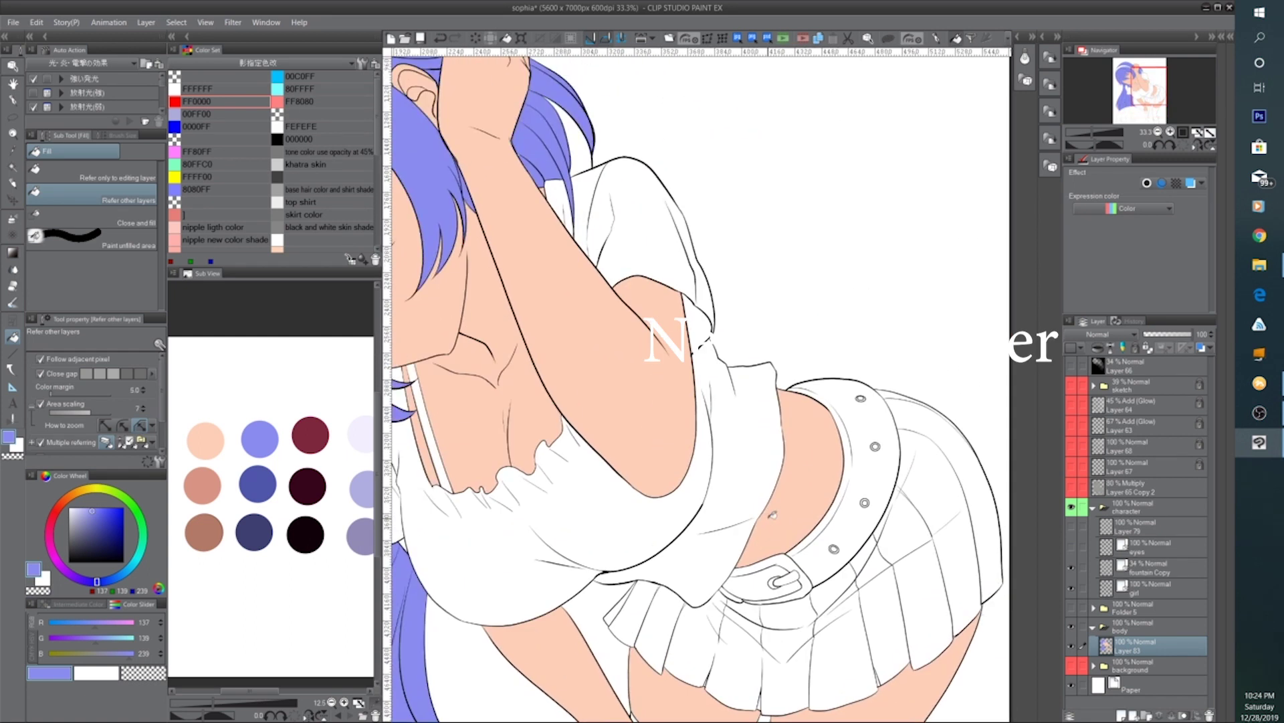
{"action": "left_click", "coordinate": [13, 99]}
{"action": "left_click", "coordinate": [93, 171]}
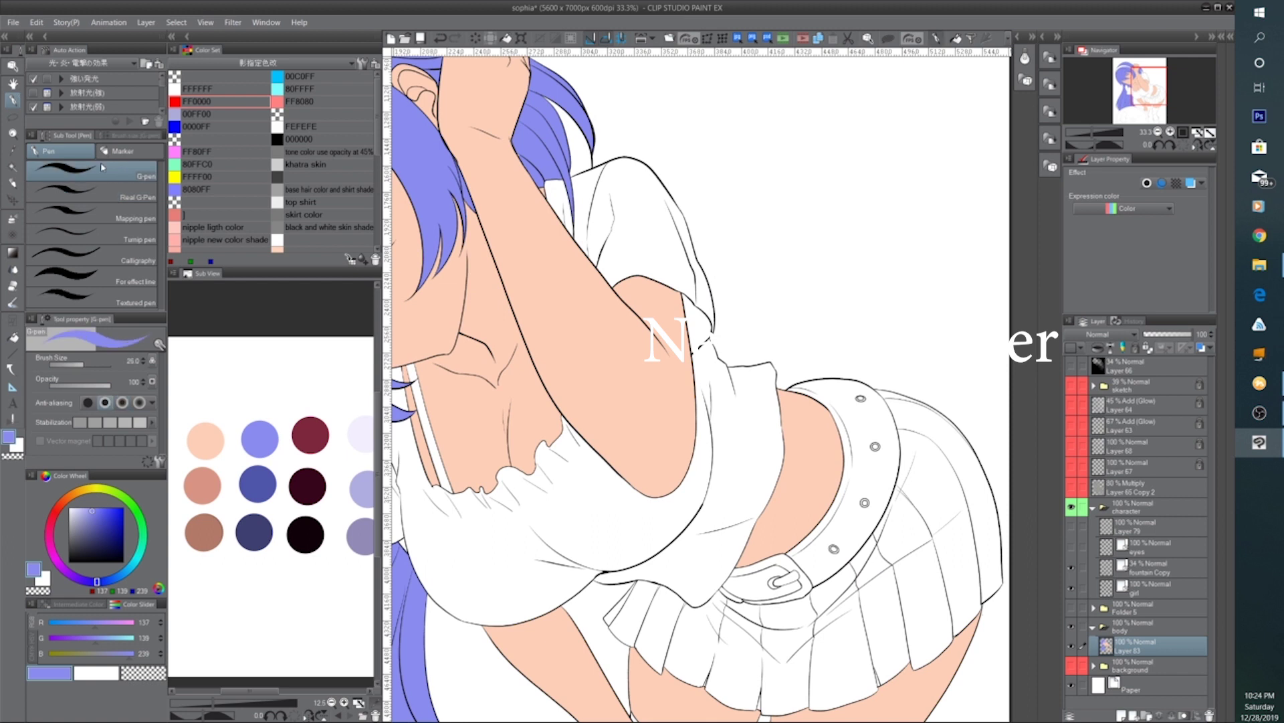
{"action": "left_click_drag", "start_coordinate": [523, 259], "coordinate": [669, 480]}
{"action": "scroll", "coordinate": [669, 480], "scroll_direction": "up", "scroll_amount": 1}
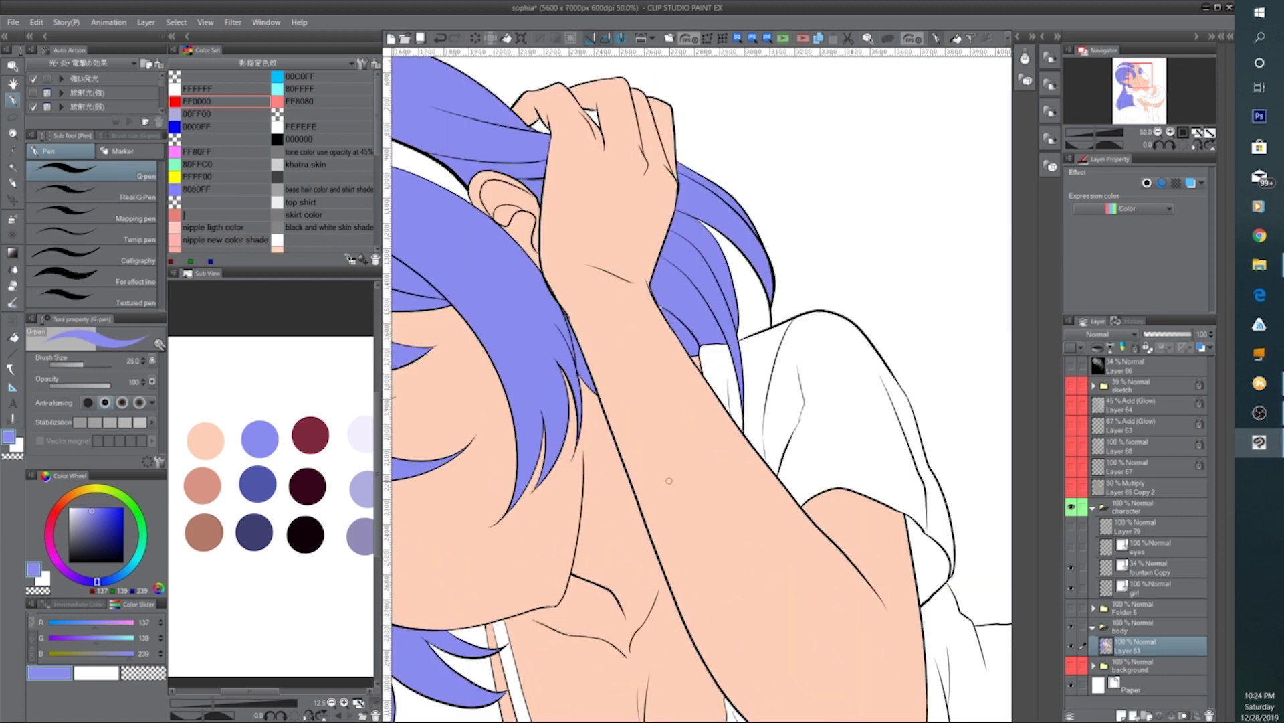
{"action": "left_click_drag", "start_coordinate": [538, 323], "coordinate": [647, 462]}
{"action": "left_click_drag", "start_coordinate": [584, 502], "coordinate": [791, 412]}
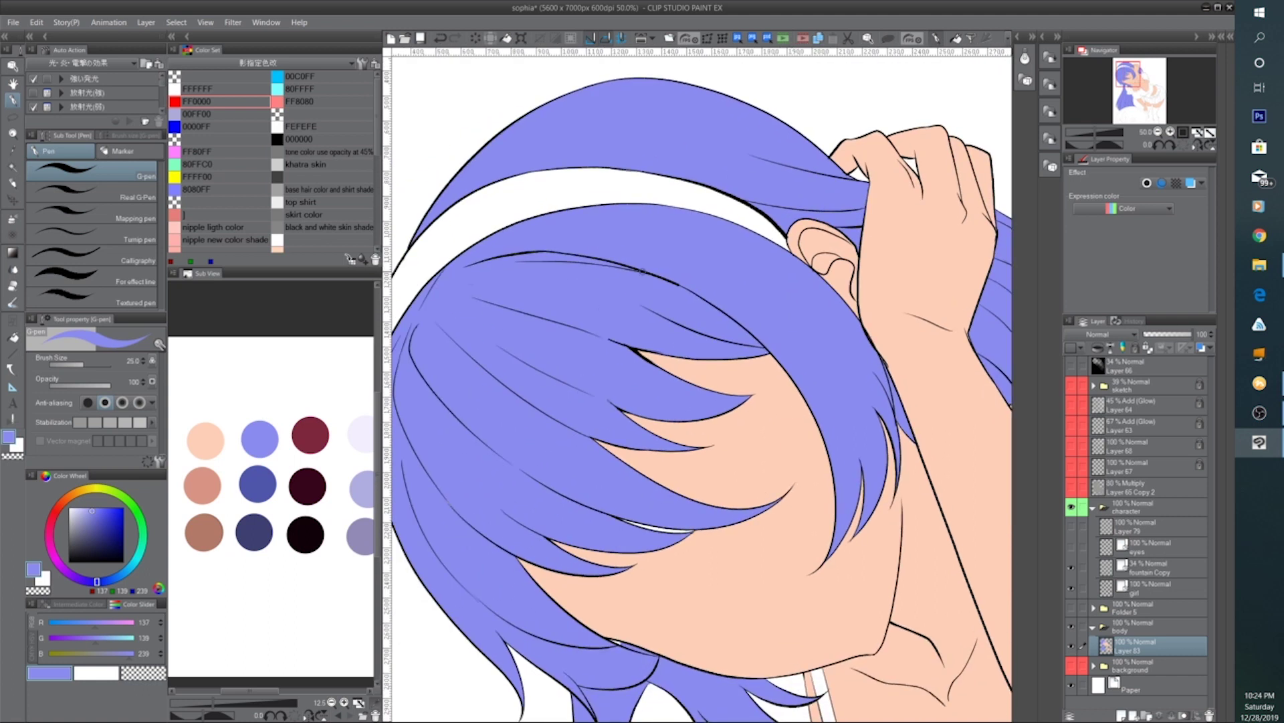
{"action": "left_click_drag", "start_coordinate": [828, 344], "coordinate": [791, 286]}
{"action": "left_click_drag", "start_coordinate": [655, 418], "coordinate": [642, 338]}
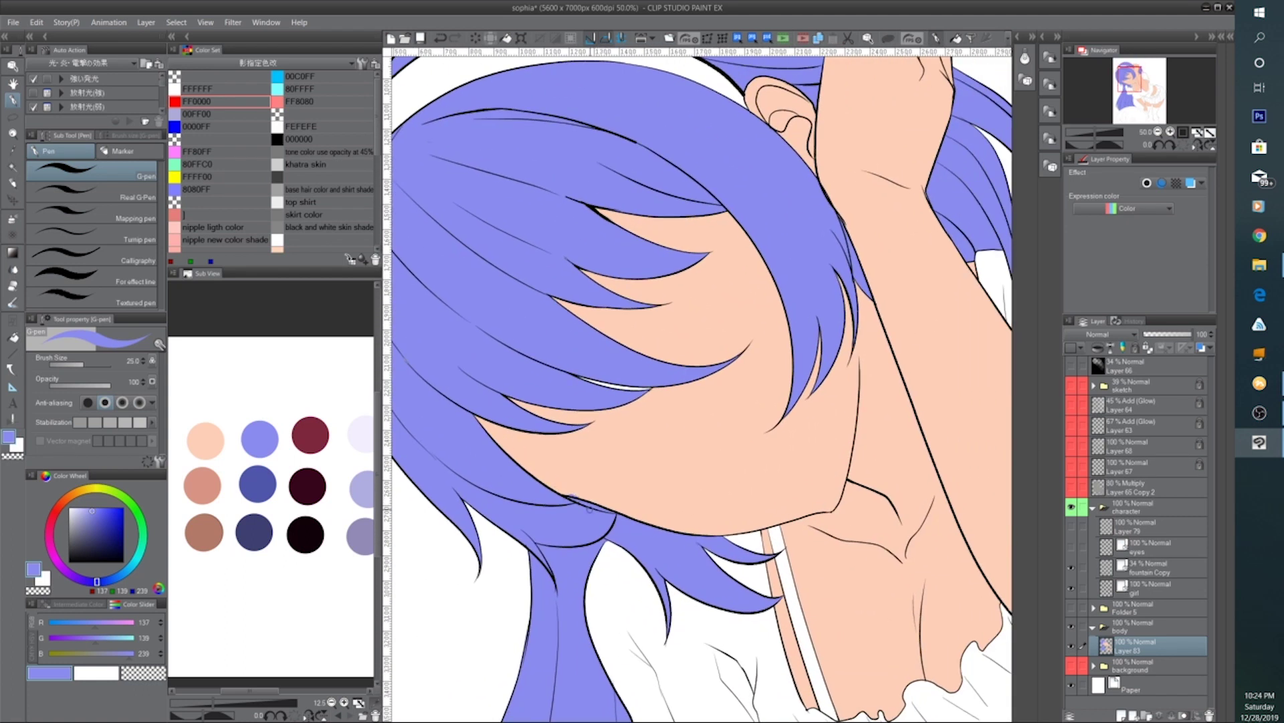
Sample the face's skin tone, touch up the jaw edge, and fill the white sliver beneath the bangs
{"action": "left_click", "coordinate": [561, 472], "text": "alt"}
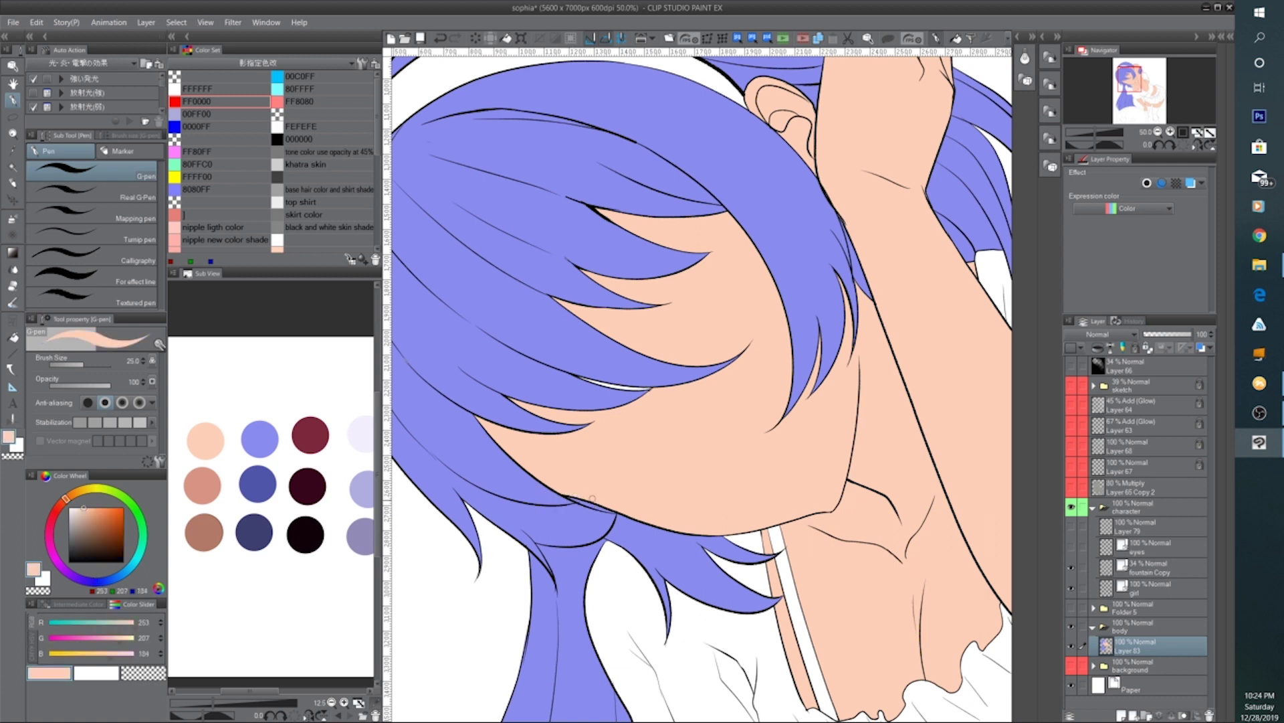
{"action": "left_click_drag", "start_coordinate": [795, 508], "coordinate": [813, 469]}
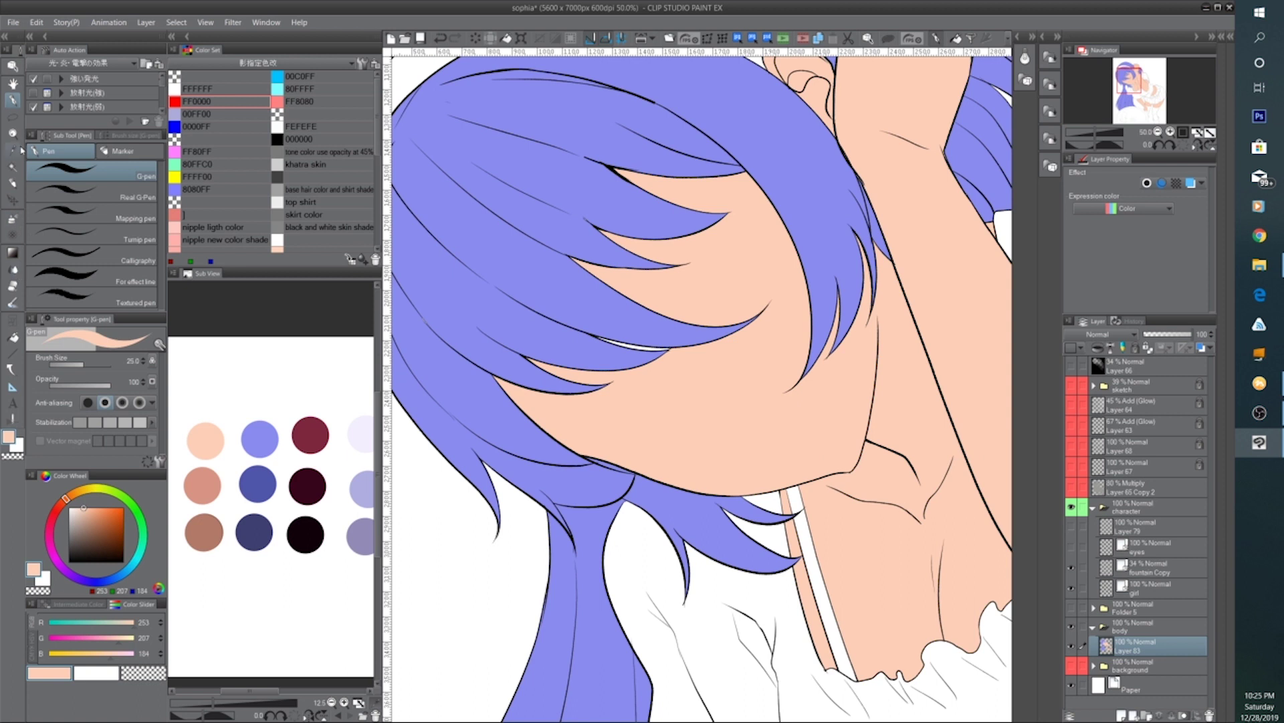
{"action": "left_click", "coordinate": [14, 337]}
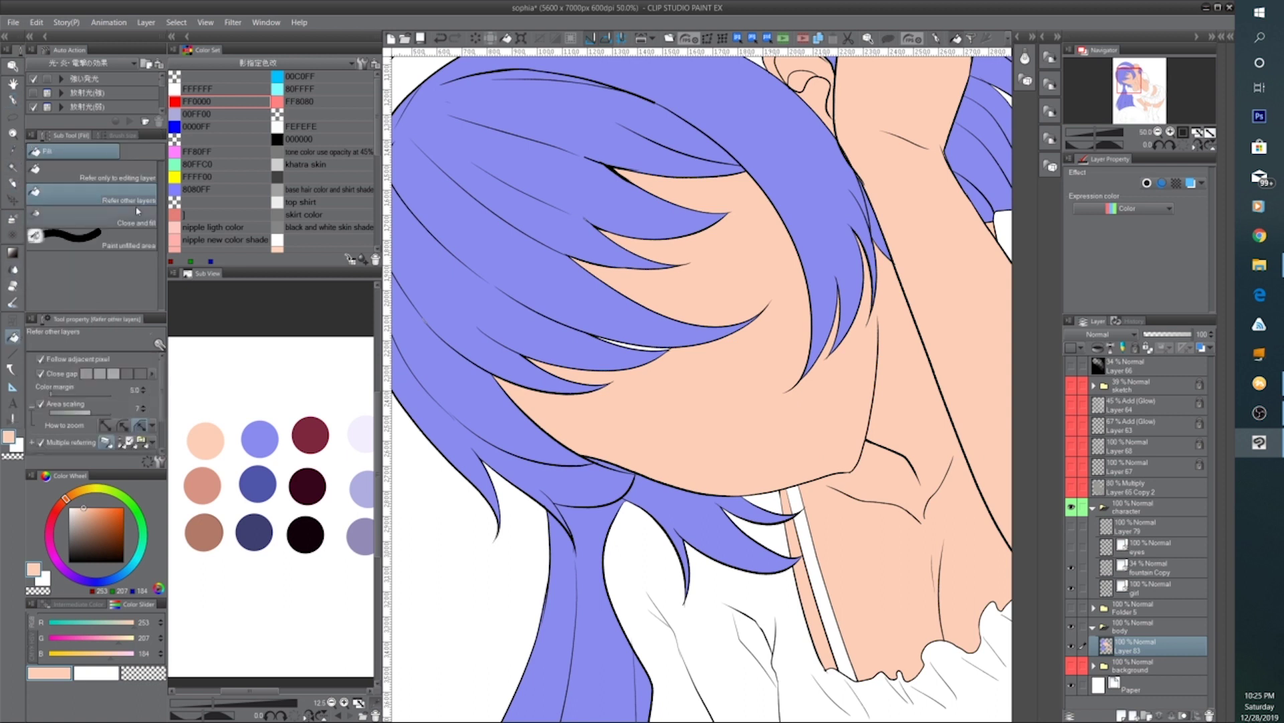
{"action": "left_click_drag", "start_coordinate": [792, 405], "coordinate": [720, 505]}
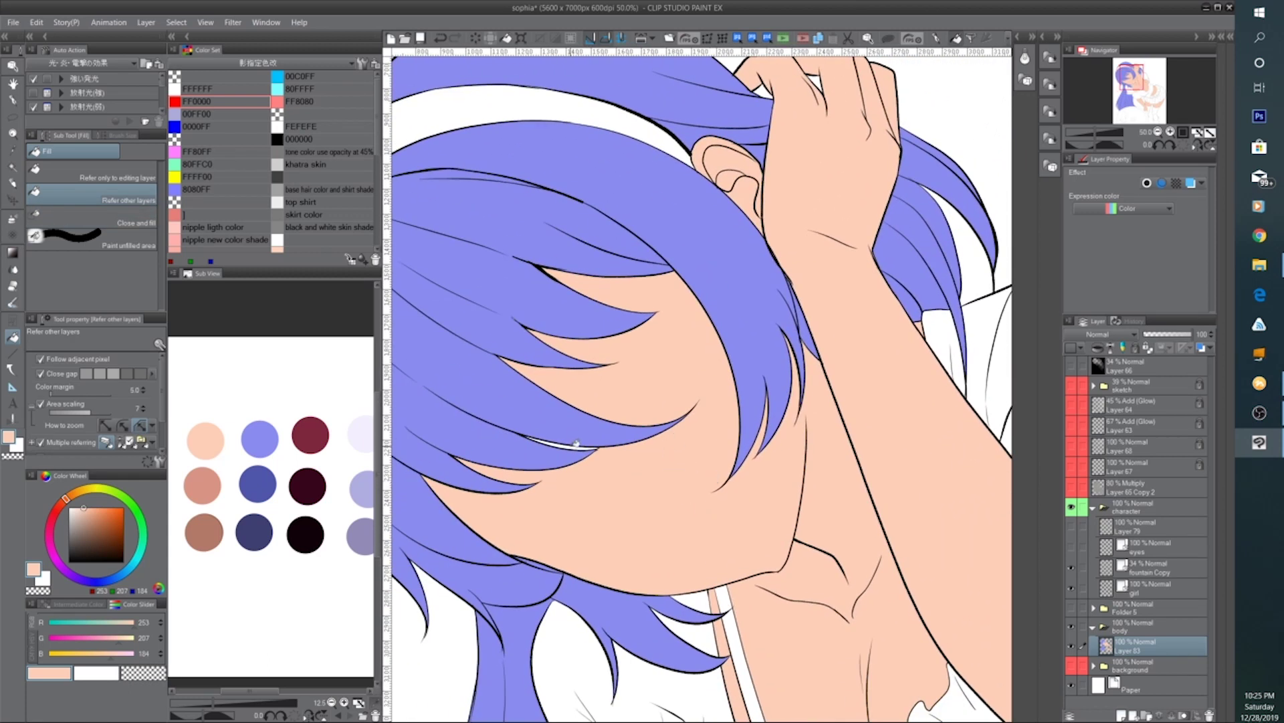
{"action": "left_click", "coordinate": [577, 443]}
Sample the burgundy from the reference palette and fill the rear panels of the skirt
{"action": "left_click_drag", "start_coordinate": [709, 459], "coordinate": [563, 357]}
{"action": "left_click_drag", "start_coordinate": [843, 489], "coordinate": [743, 444]}
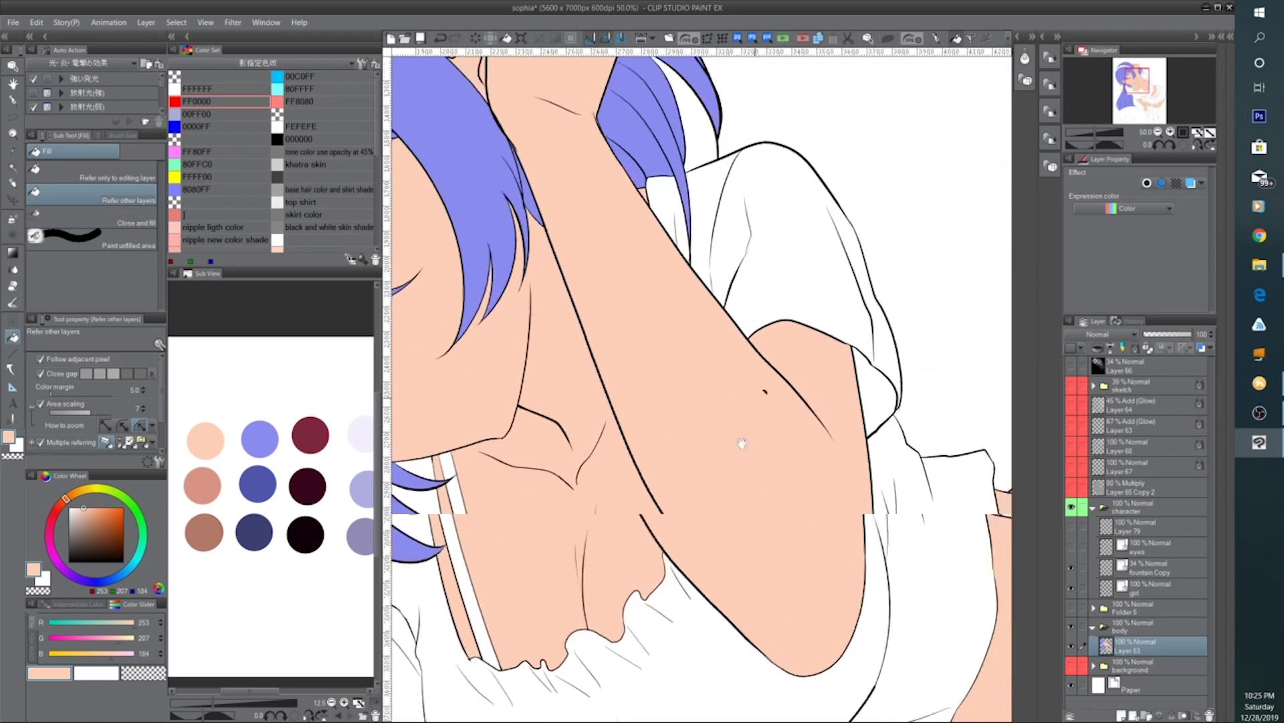
{"action": "left_click_drag", "start_coordinate": [742, 288], "coordinate": [738, 532]}
{"action": "scroll", "coordinate": [738, 532], "scroll_direction": "down", "scroll_amount": 4}
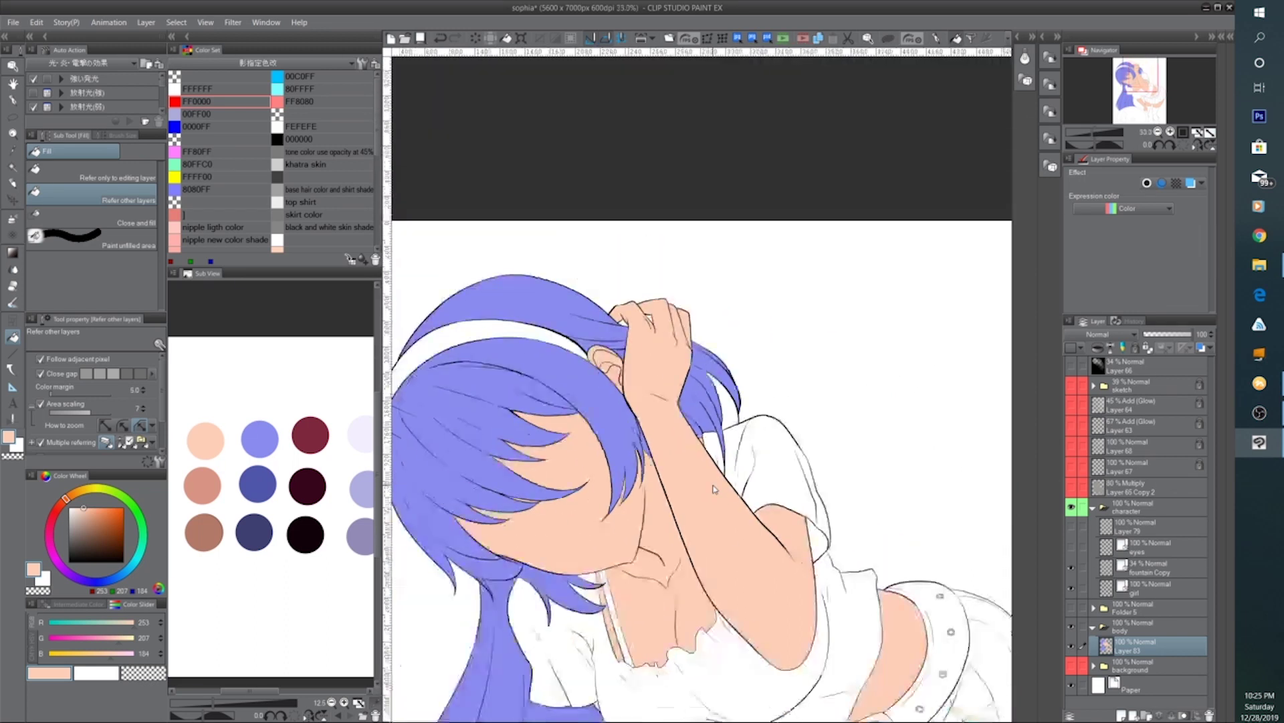
{"action": "left_click", "coordinate": [320, 429]}
{"action": "key", "text": "ctrl+plus"}
{"action": "key", "text": "ctrl+plus"}
{"action": "key", "text": "ctrl+plus"}
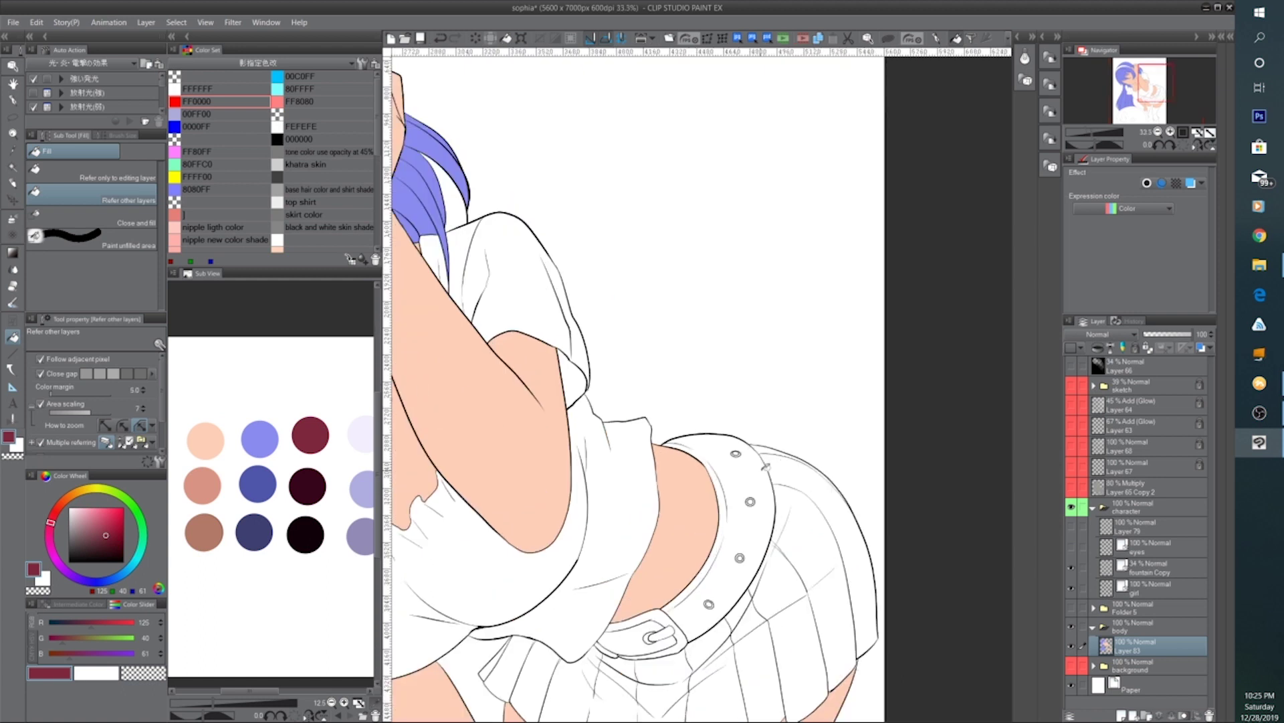
{"action": "left_click", "coordinate": [790, 466]}
{"action": "left_click", "coordinate": [809, 477]}
{"action": "left_click", "coordinate": [765, 449]}
{"action": "left_click", "coordinate": [807, 510]}
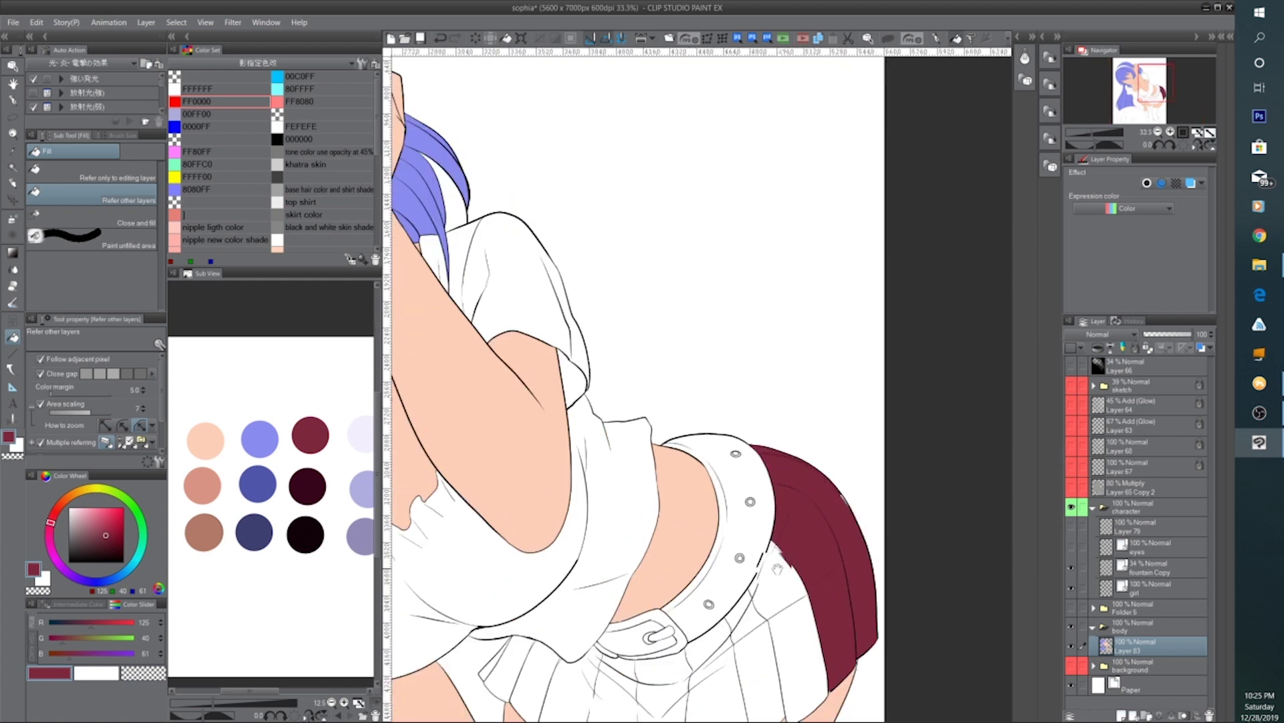
Fill the skirt's side pleats and the small sections along the eyeleted belt edge with burgundy
{"action": "key", "text": "ctrl+plus"}
{"action": "key", "text": "ctrl+plus"}
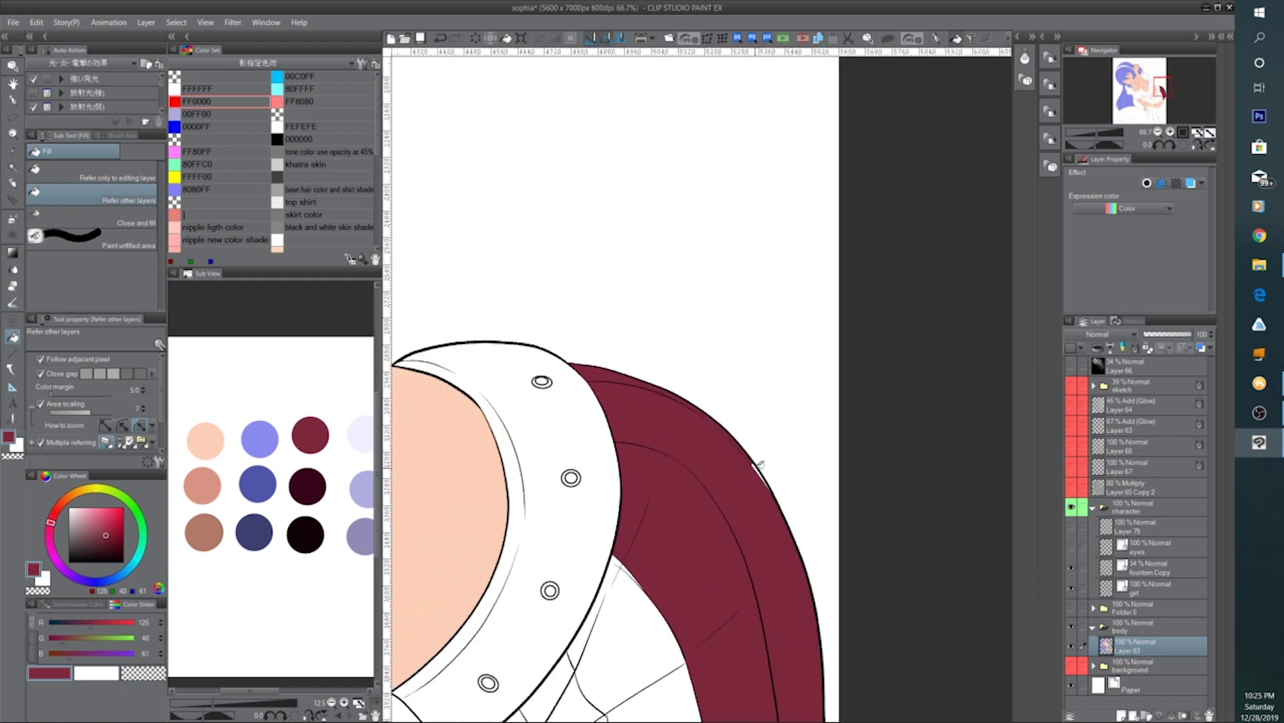
{"action": "left_click", "coordinate": [636, 593]}
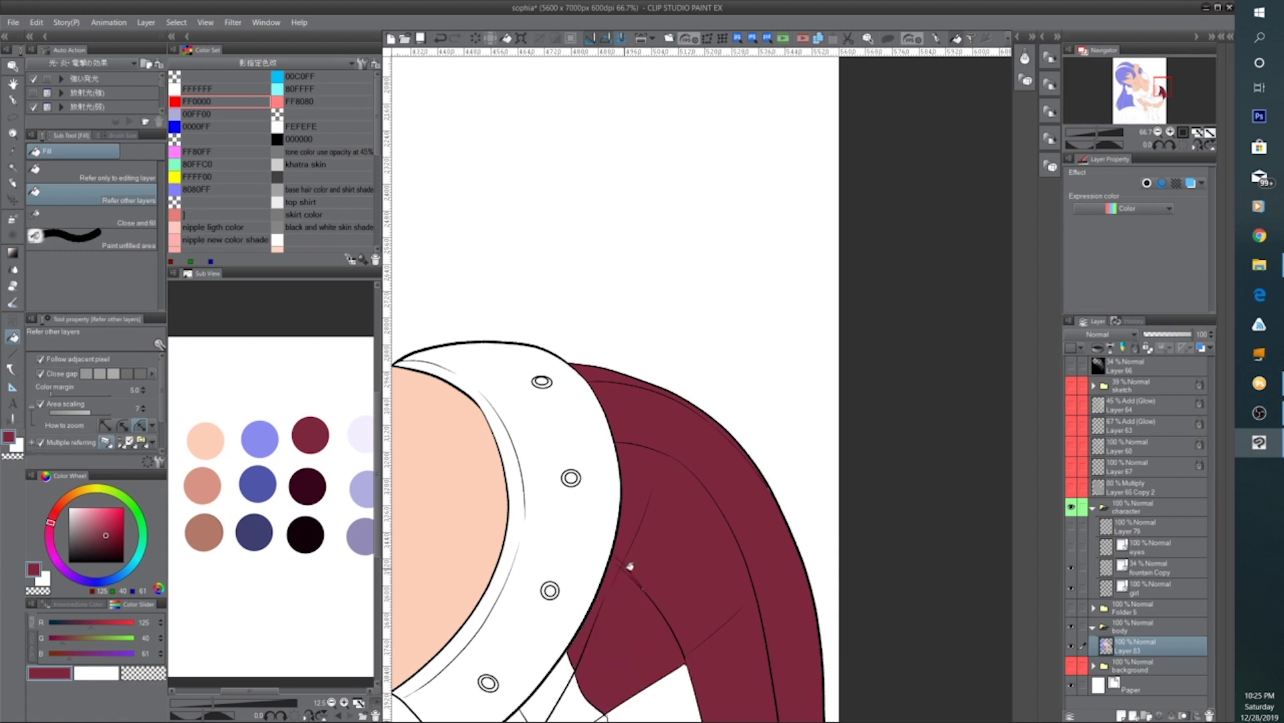
{"action": "scroll", "coordinate": [629, 635], "scroll_direction": "down", "scroll_amount": 3}
{"action": "left_click", "coordinate": [612, 515]}
{"action": "left_click", "coordinate": [595, 498]}
{"action": "left_click", "coordinate": [702, 543]}
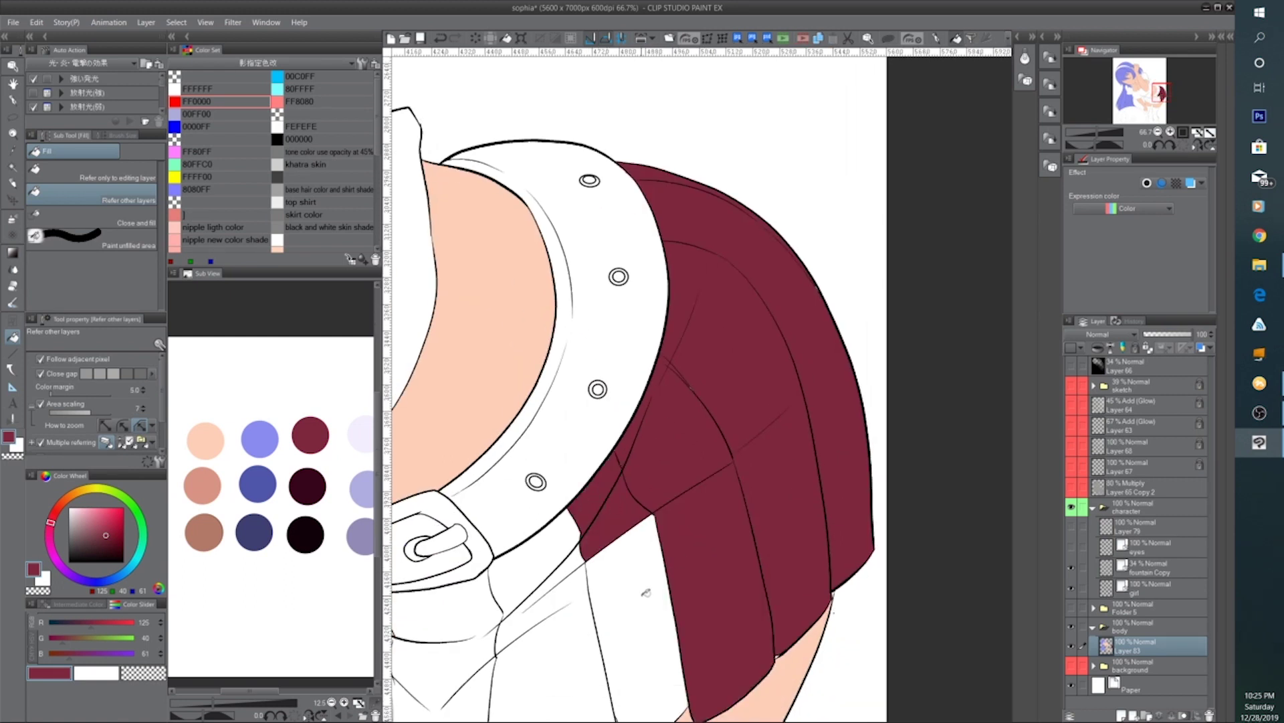
{"action": "left_click", "coordinate": [646, 592]}
{"action": "left_click", "coordinate": [552, 556]}
{"action": "left_click", "coordinate": [572, 581]}
Fill the skirt's front pleats and the area just below the belt buckle with burgundy
{"action": "left_click_drag", "start_coordinate": [504, 613], "coordinate": [645, 519]}
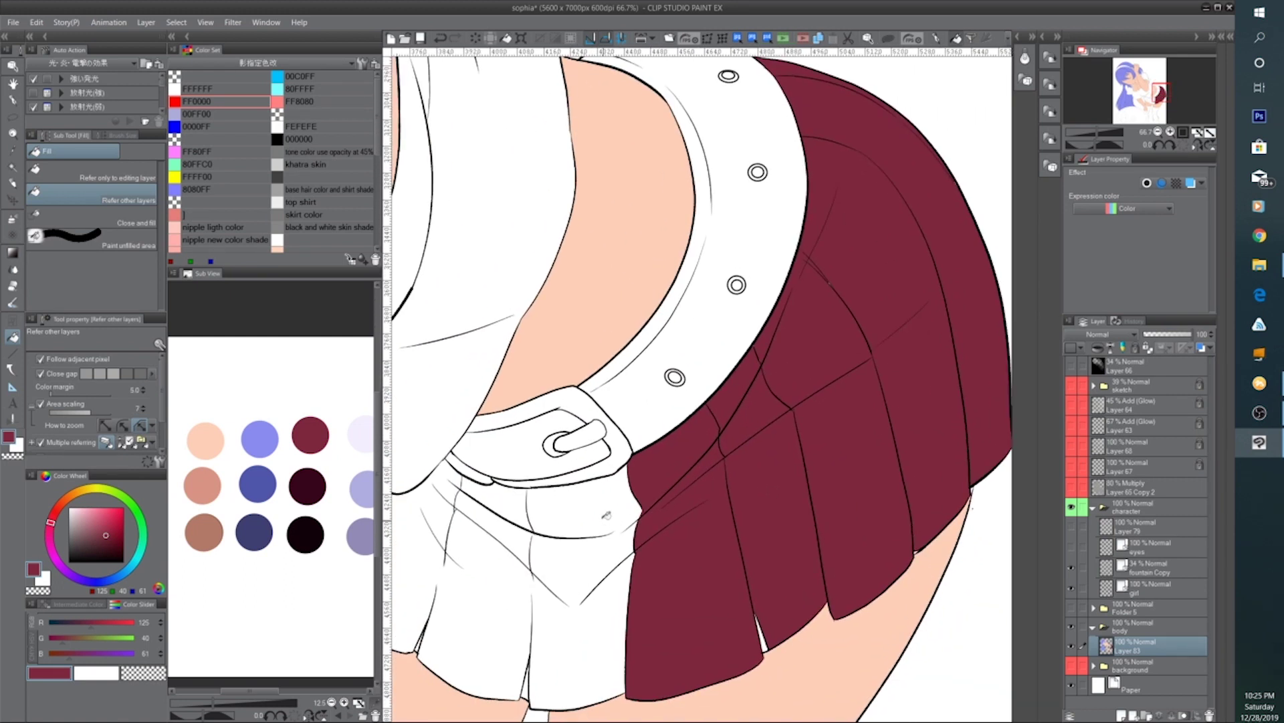
{"action": "left_click", "coordinate": [592, 539]}
{"action": "left_click", "coordinate": [517, 522]}
{"action": "left_click", "coordinate": [515, 513]}
Fill the remaining narrow skirt pleats under the shirt's hem with burgundy
{"action": "left_click_drag", "start_coordinate": [499, 510], "coordinate": [662, 425]}
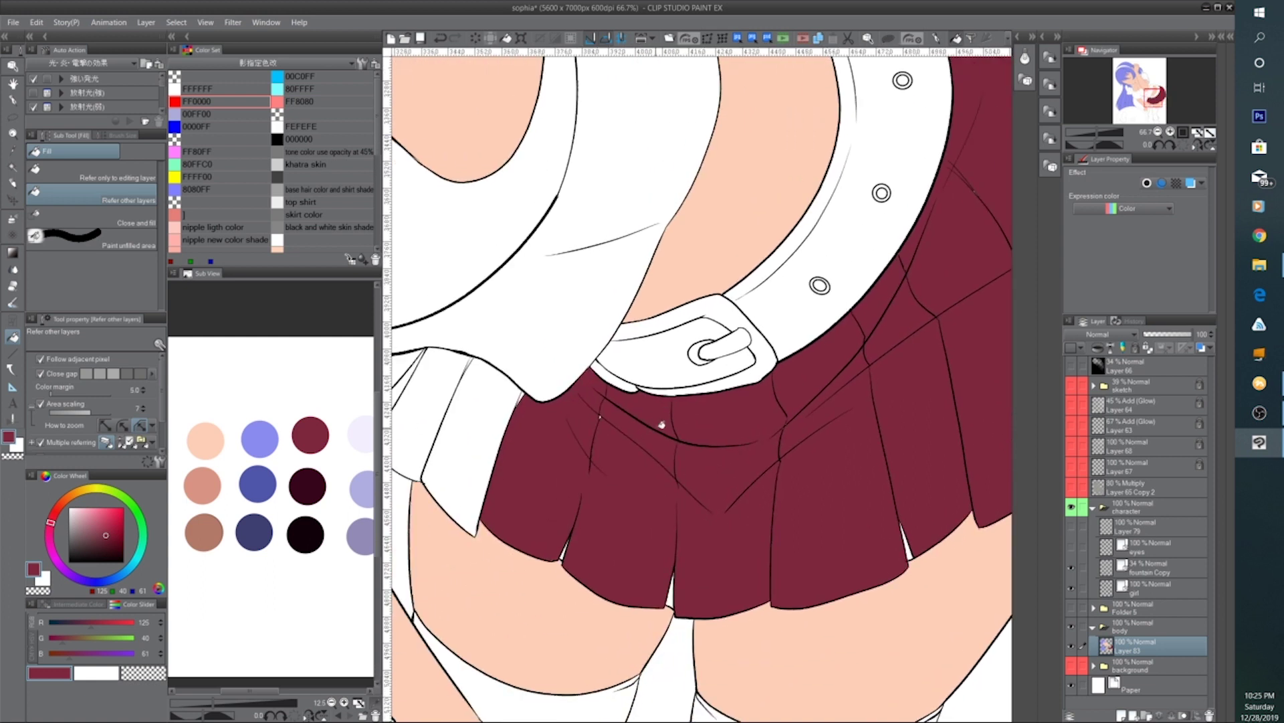
{"action": "left_click", "coordinate": [480, 429]}
{"action": "left_click", "coordinate": [435, 381]}
{"action": "left_click_drag", "start_coordinate": [437, 388], "coordinate": [535, 398]}
{"action": "left_click", "coordinate": [494, 405]}
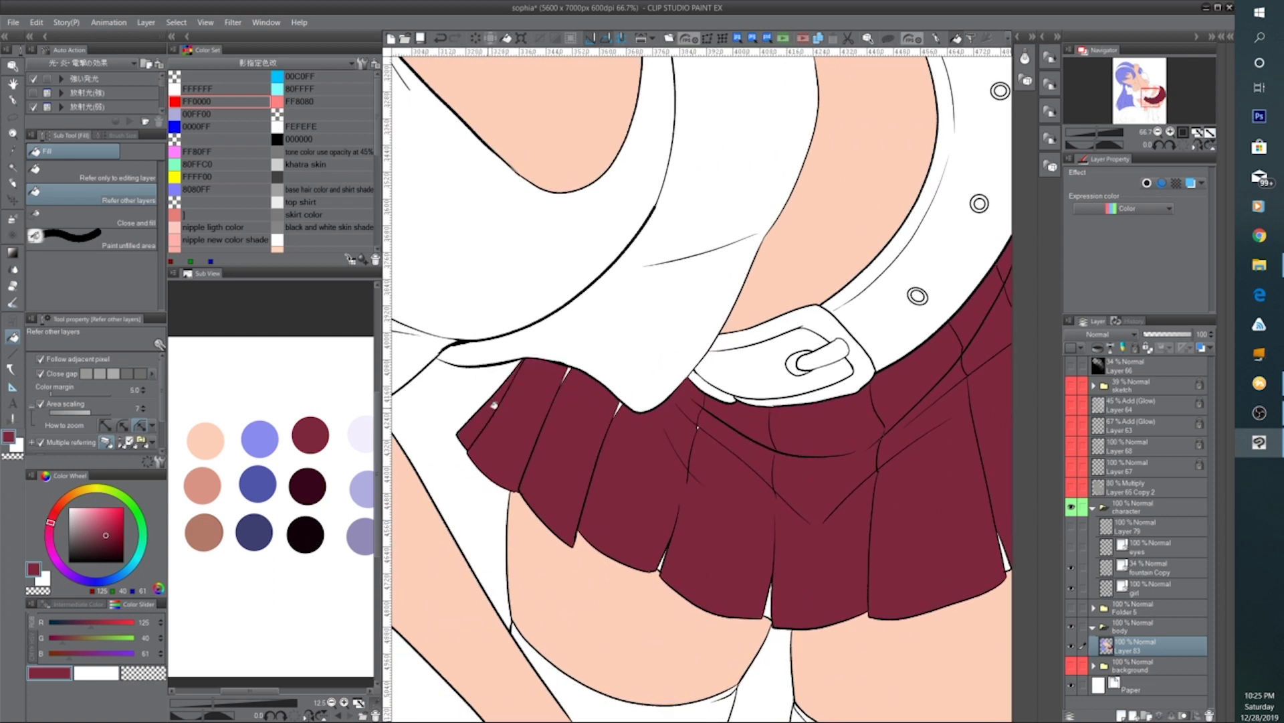
Paint over the white gaps between the skirt pleats with the G-pen in burgundy
{"action": "left_click", "coordinate": [13, 101]}
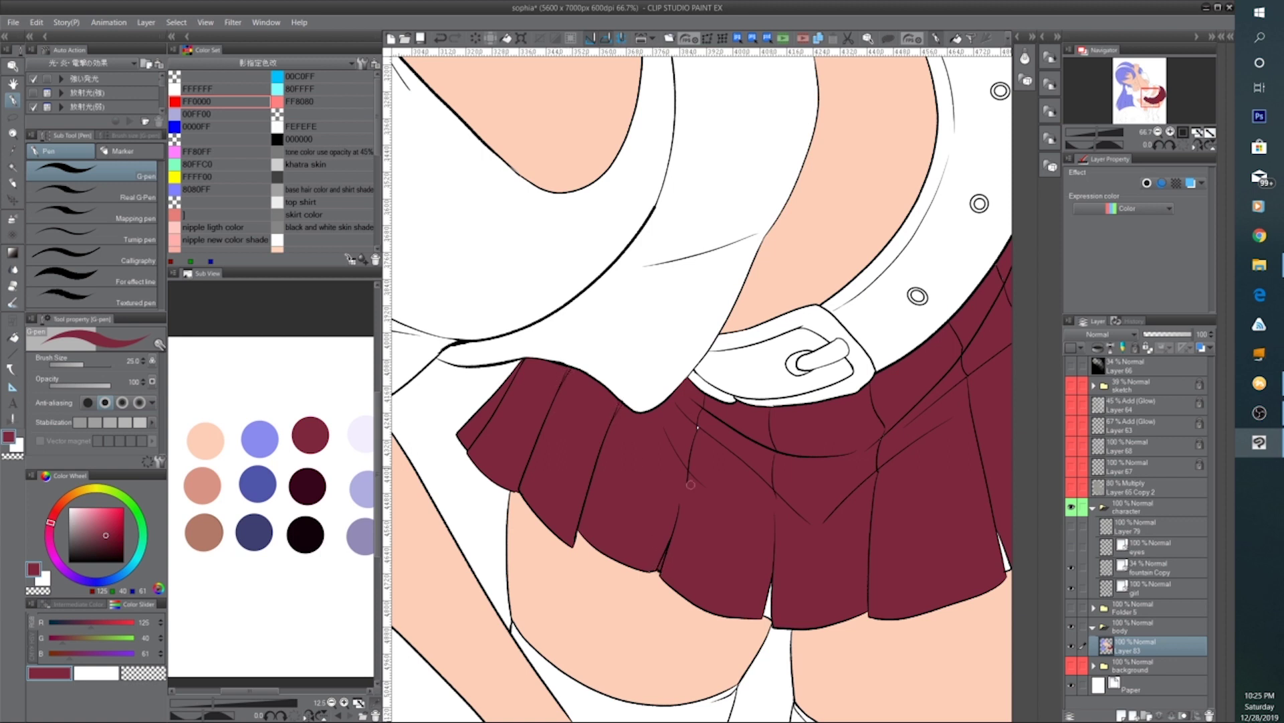
{"action": "left_click_drag", "start_coordinate": [841, 556], "coordinate": [737, 503]}
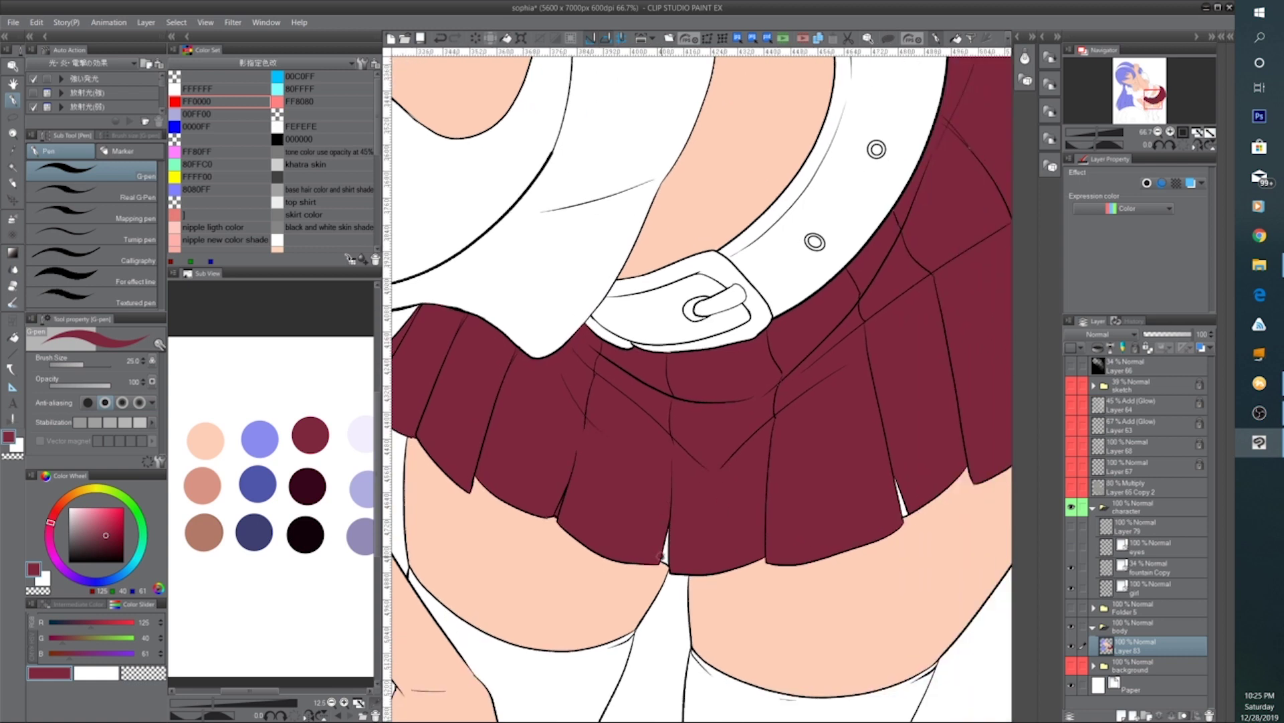
{"action": "mouse_move", "coordinate": [663, 558]}
{"action": "left_mouse_down"}
{"action": "mouse_move", "coordinate": [664, 520]}
{"action": "mouse_move", "coordinate": [666, 549]}
{"action": "left_mouse_up"}
{"action": "mouse_move", "coordinate": [892, 452]}
{"action": "left_mouse_down"}
{"action": "mouse_move", "coordinate": [689, 488]}
{"action": "mouse_move", "coordinate": [701, 550]}
{"action": "mouse_move", "coordinate": [694, 517]}
{"action": "left_mouse_up"}
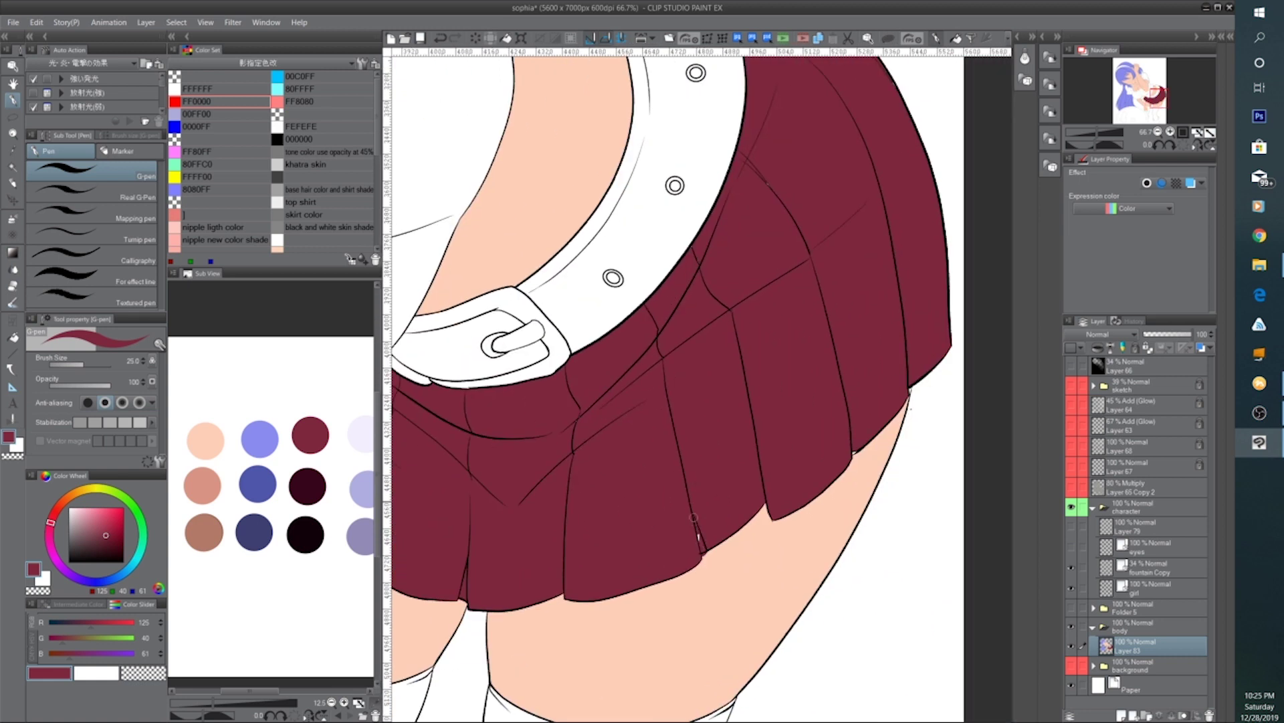
{"action": "left_click_drag", "start_coordinate": [823, 368], "coordinate": [631, 442]}
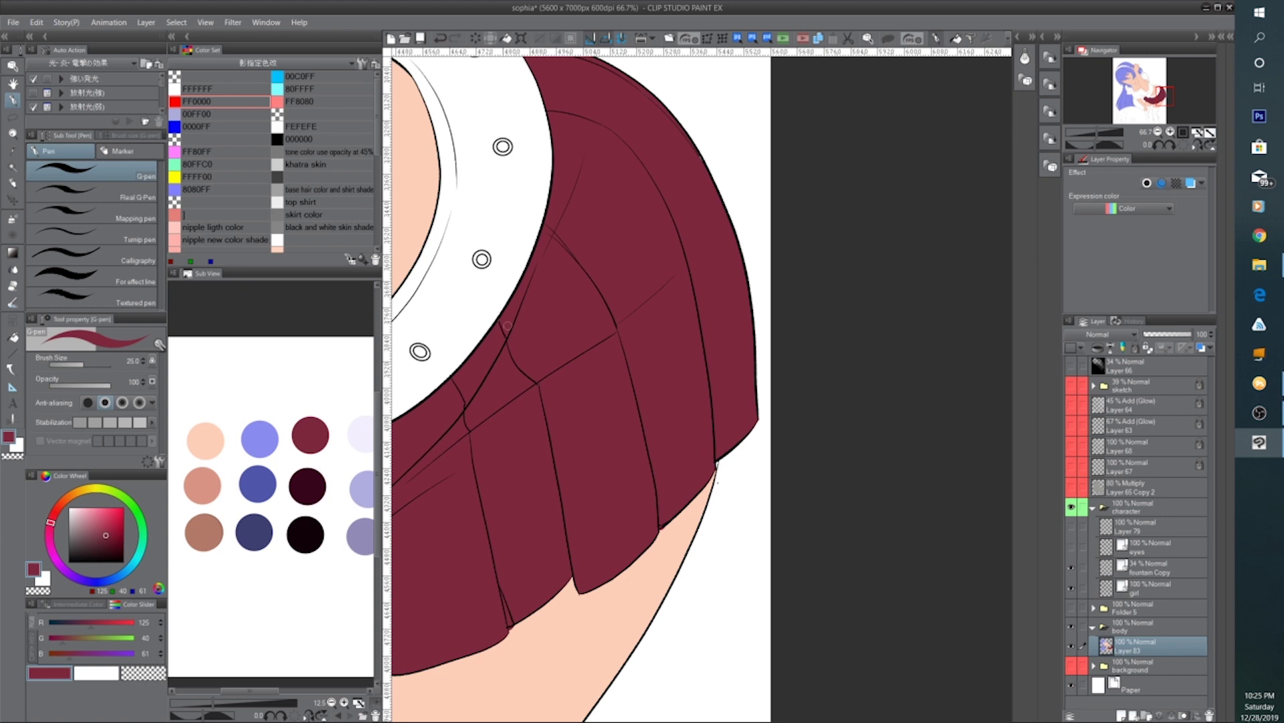
Touch up the thigh's edge at the skirt hem with sampled skin tone and the skirt's outer edge with burgundy
{"action": "left_click", "coordinate": [646, 569], "text": "alt"}
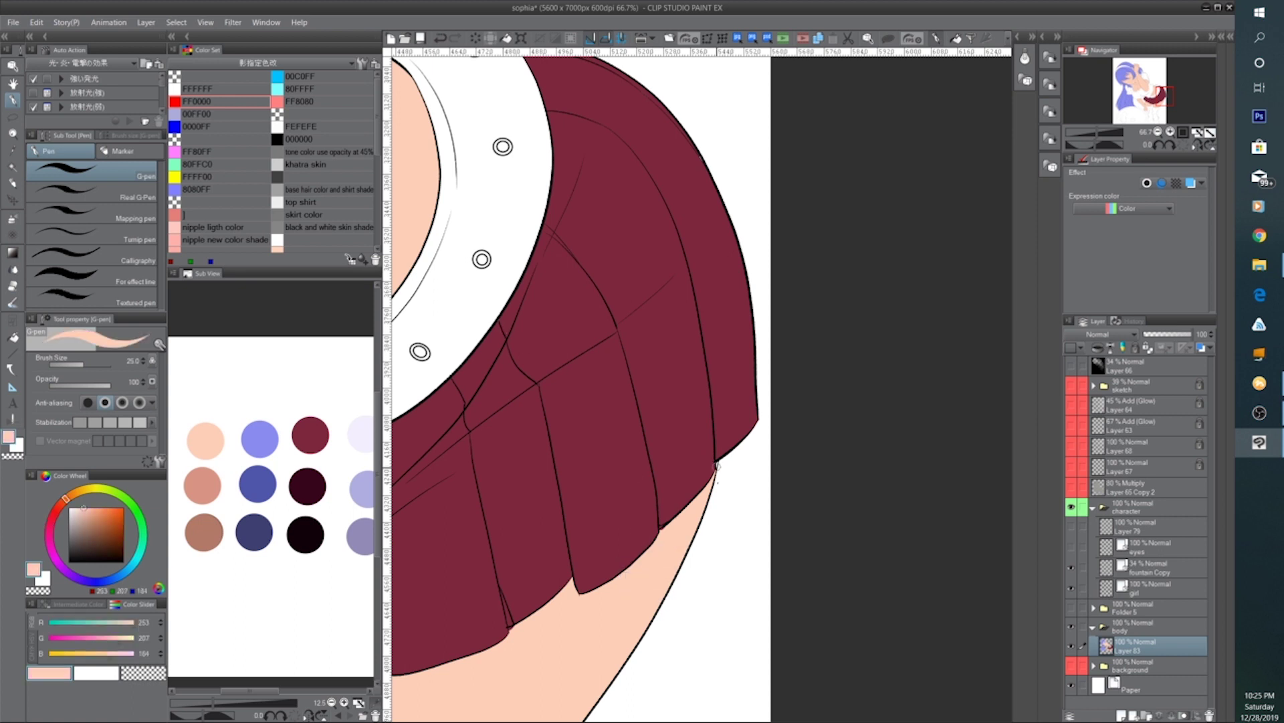
{"action": "left_click_drag", "start_coordinate": [565, 533], "coordinate": [497, 712]}
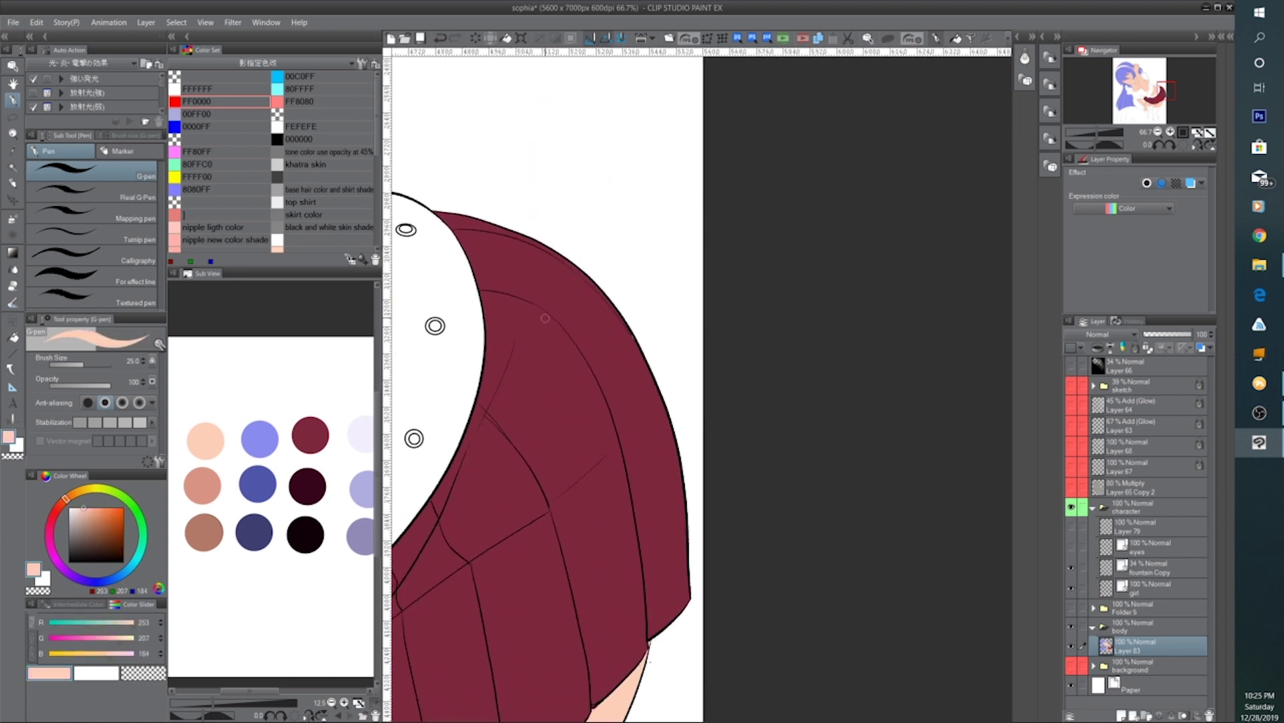
{"action": "left_click", "coordinate": [629, 333], "text": "alt"}
{"action": "left_click_drag", "start_coordinate": [602, 401], "coordinate": [623, 489]}
Sample the pale lavender from the reference palette and fill the shirt's torso, near sleeve and the gap between the hair locks
{"action": "left_click_drag", "start_coordinate": [662, 253], "coordinate": [587, 539]}
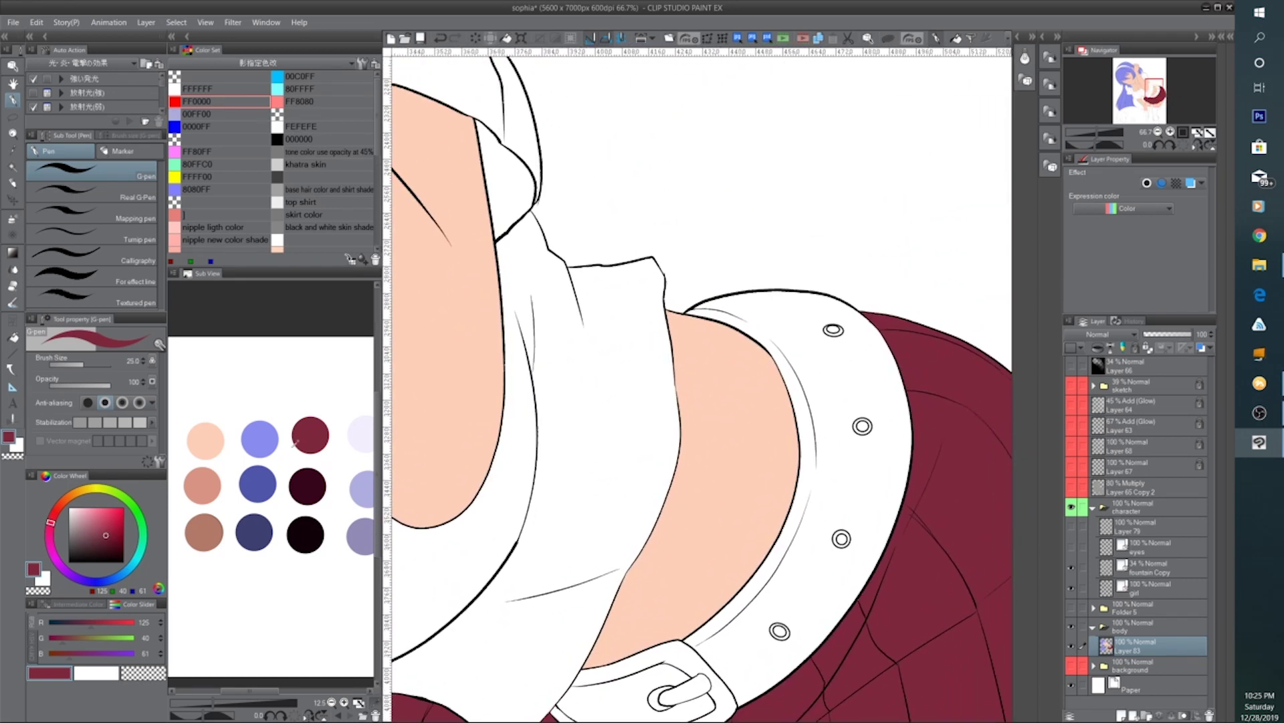
{"action": "left_click", "coordinate": [354, 431], "text": "alt"}
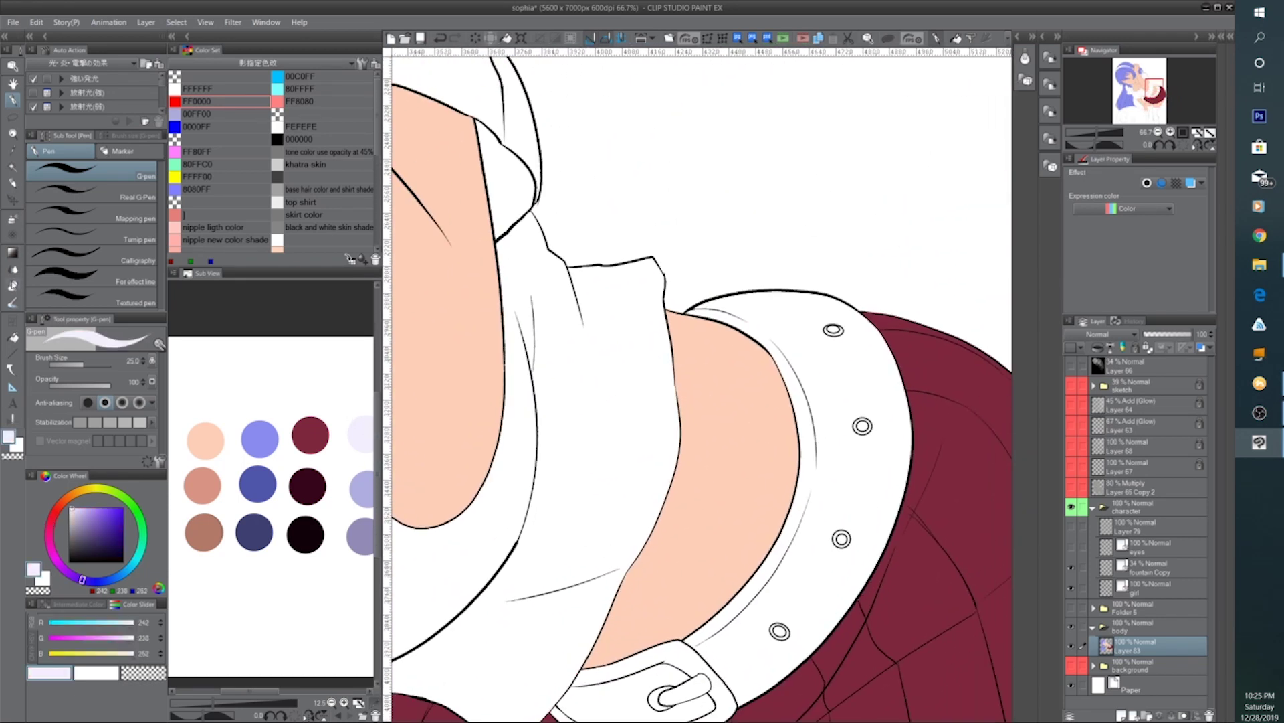
{"action": "left_click", "coordinate": [14, 334]}
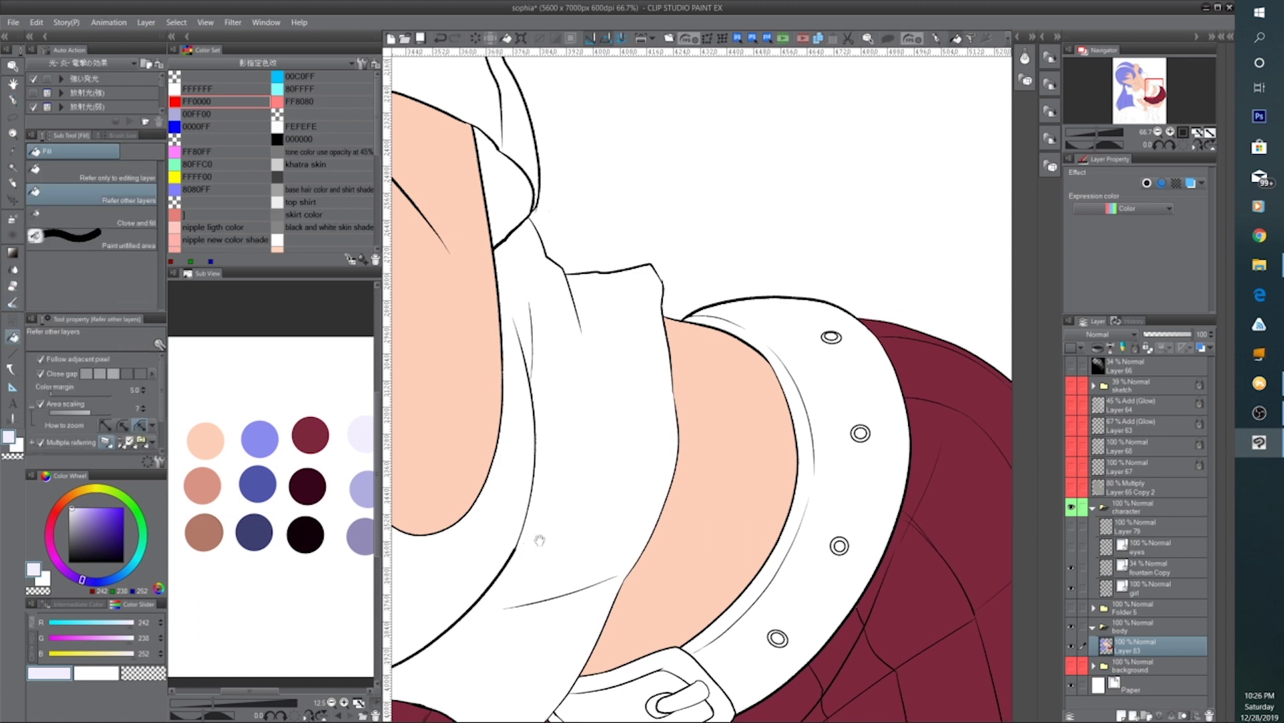
{"action": "left_click_drag", "start_coordinate": [504, 536], "coordinate": [604, 427]}
{"action": "left_click", "coordinate": [605, 468]}
{"action": "left_click_drag", "start_coordinate": [389, 501], "coordinate": [748, 554]}
{"action": "left_click_drag", "start_coordinate": [596, 390], "coordinate": [665, 504]}
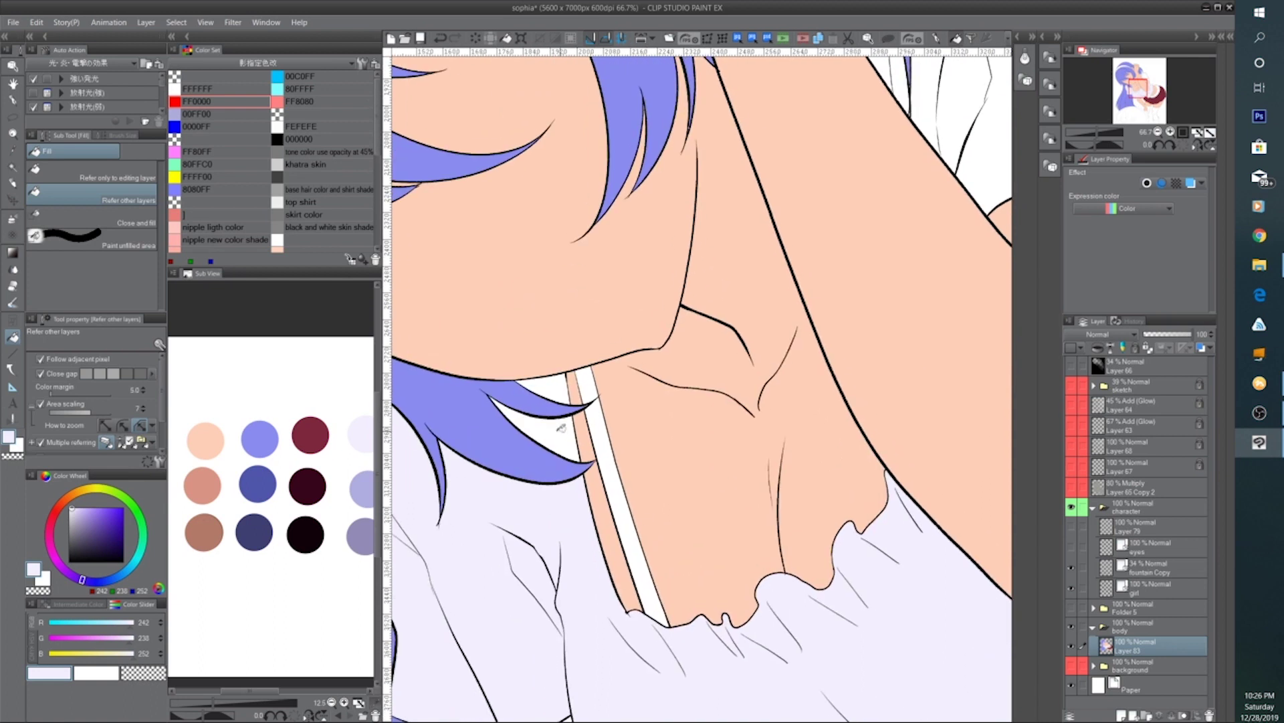
{"action": "left_click", "coordinate": [559, 429]}
Fill the raised arm's sleeve, its inner folds and its cuff with pale lavender
{"action": "left_click_drag", "start_coordinate": [792, 323], "coordinate": [377, 590]}
{"action": "left_click", "coordinate": [612, 407]}
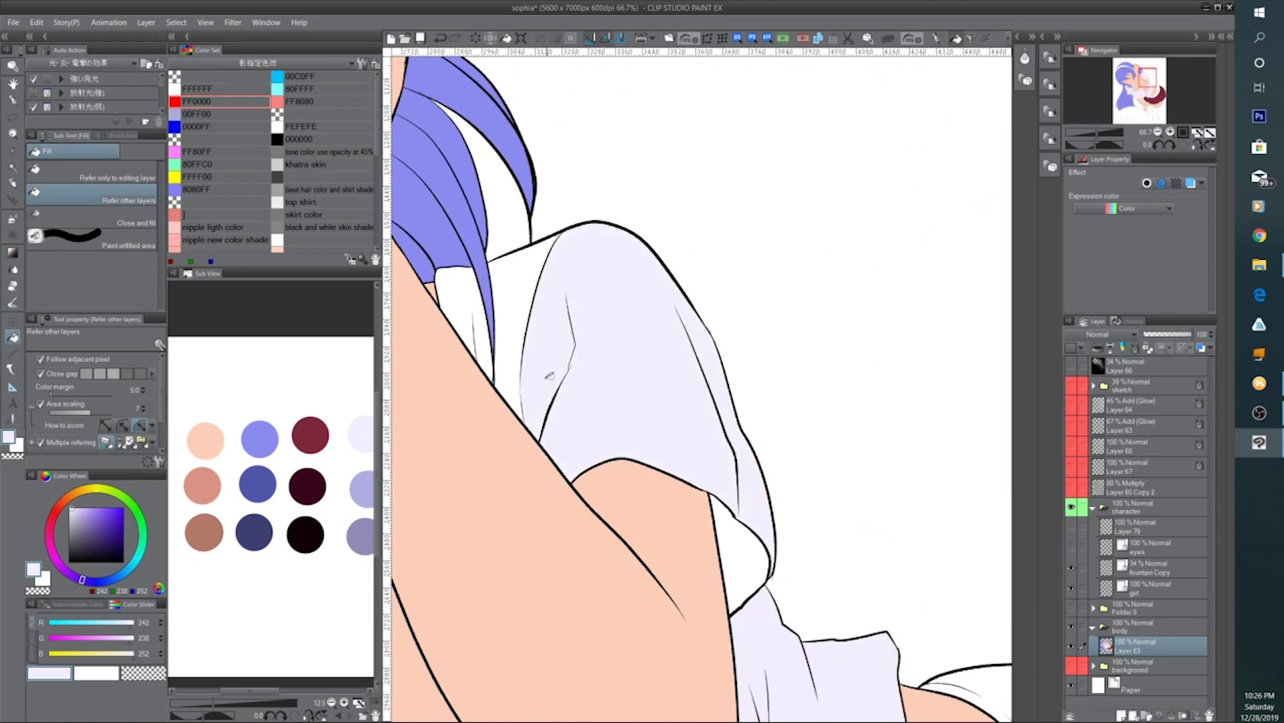
{"action": "left_click", "coordinate": [512, 370]}
{"action": "left_click", "coordinate": [479, 312]}
{"action": "left_click", "coordinate": [740, 515]}
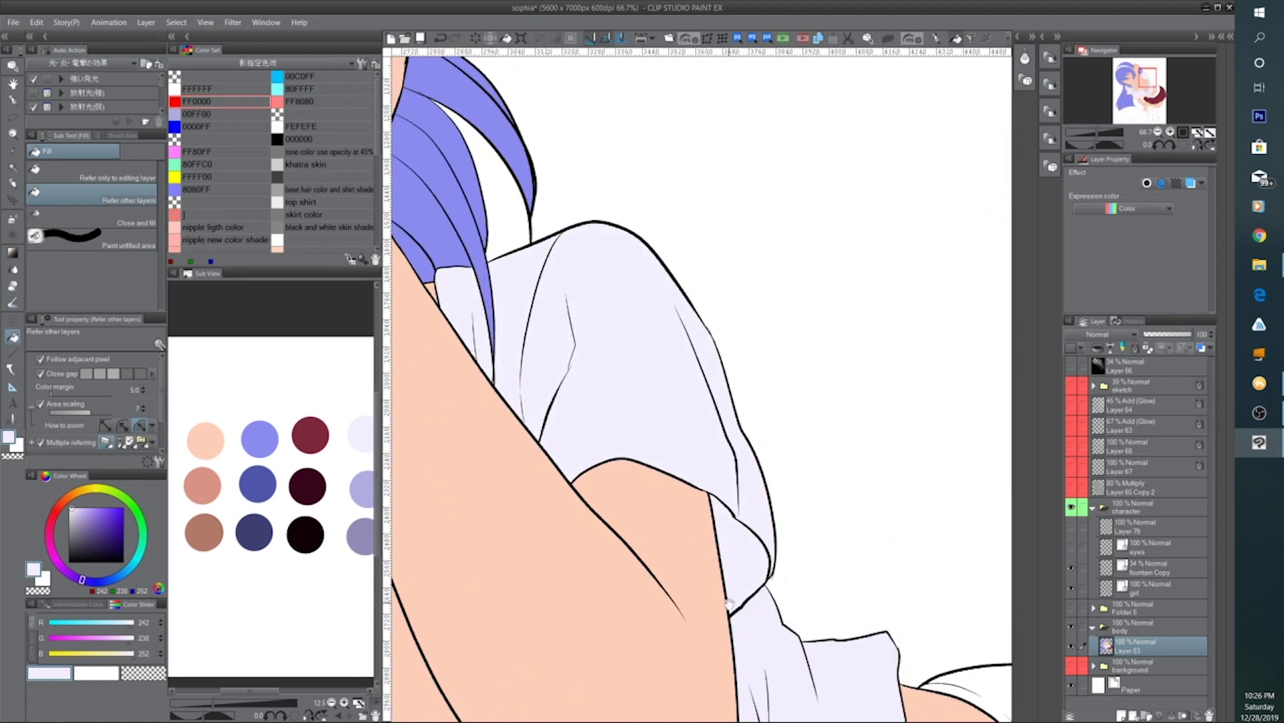
Sample the skin tone from the chest and fill the small gap between the near sleeve and the torso
{"action": "left_click_drag", "start_coordinate": [736, 535], "coordinate": [790, 267]}
{"action": "left_click_drag", "start_coordinate": [559, 521], "coordinate": [850, 251]}
{"action": "left_click_drag", "start_coordinate": [559, 440], "coordinate": [585, 476]}
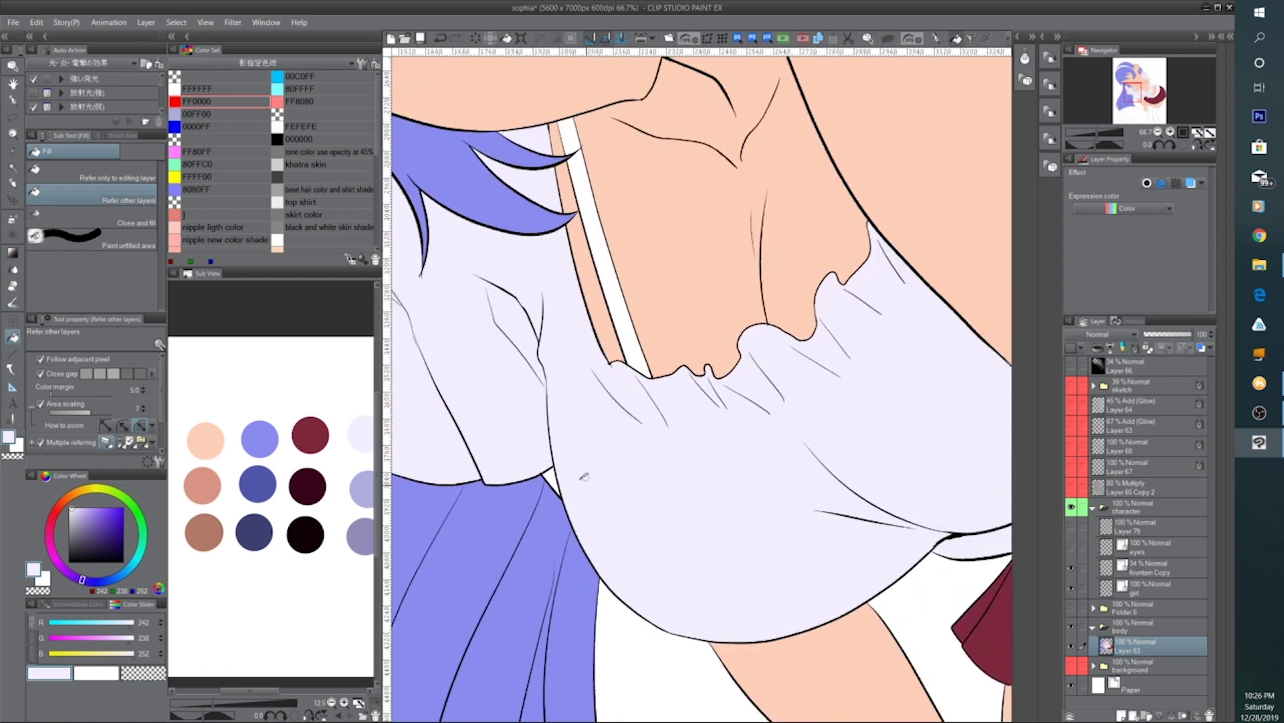
{"action": "left_click", "coordinate": [675, 299], "text": "alt"}
Sample the dark blue-grey from the reference character's stockings and fill both sections of the shoulder strap
{"action": "left_click_drag", "start_coordinate": [770, 494], "coordinate": [455, 440]}
{"action": "left_click_drag", "start_coordinate": [337, 639], "coordinate": [206, 591]}
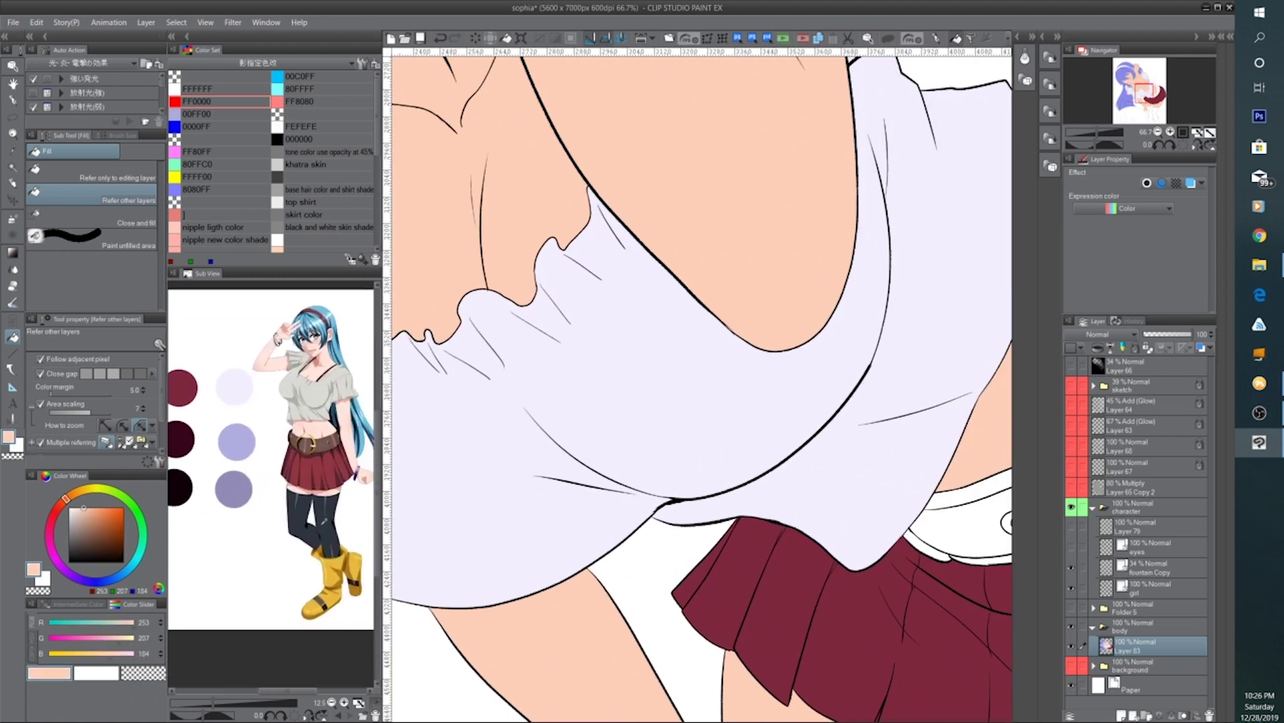
{"action": "left_click", "coordinate": [324, 524]}
{"action": "left_click_drag", "start_coordinate": [437, 323], "coordinate": [693, 531]}
{"action": "left_click", "coordinate": [578, 430]}
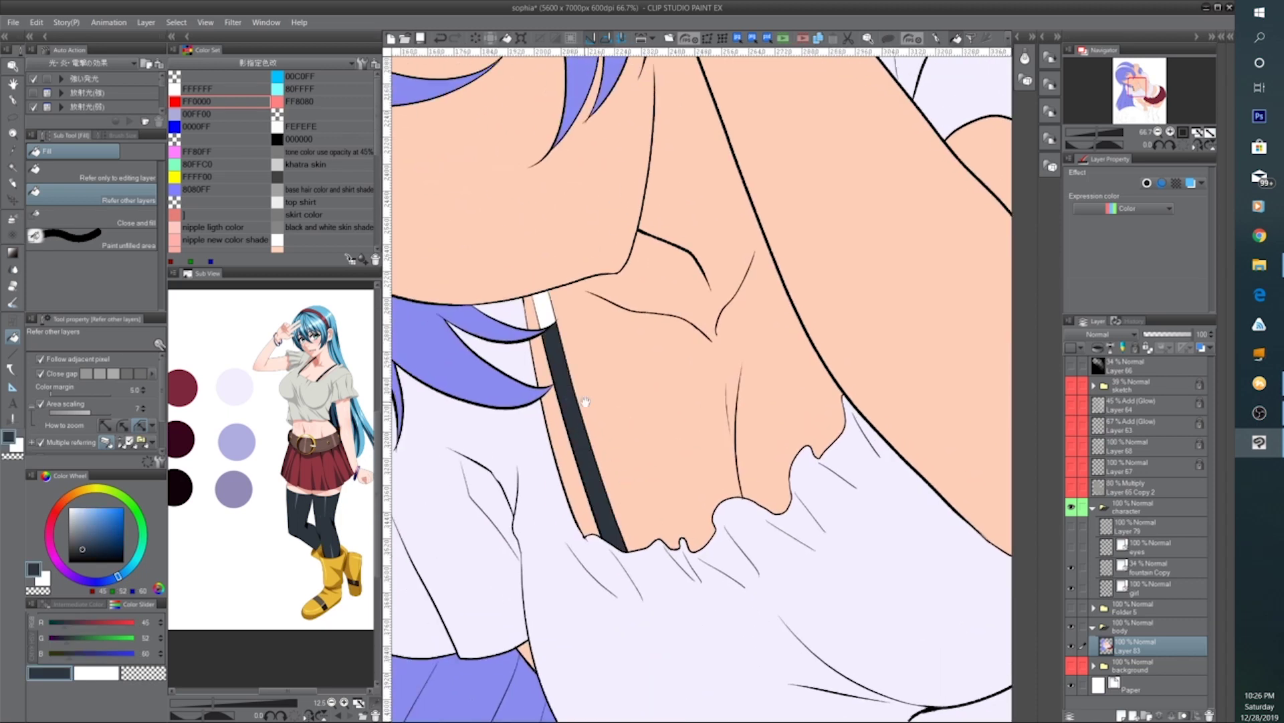
{"action": "left_click_drag", "start_coordinate": [620, 391], "coordinate": [631, 468]}
{"action": "left_click", "coordinate": [556, 386]}
{"action": "left_click_drag", "start_coordinate": [775, 478], "coordinate": [508, 381]}
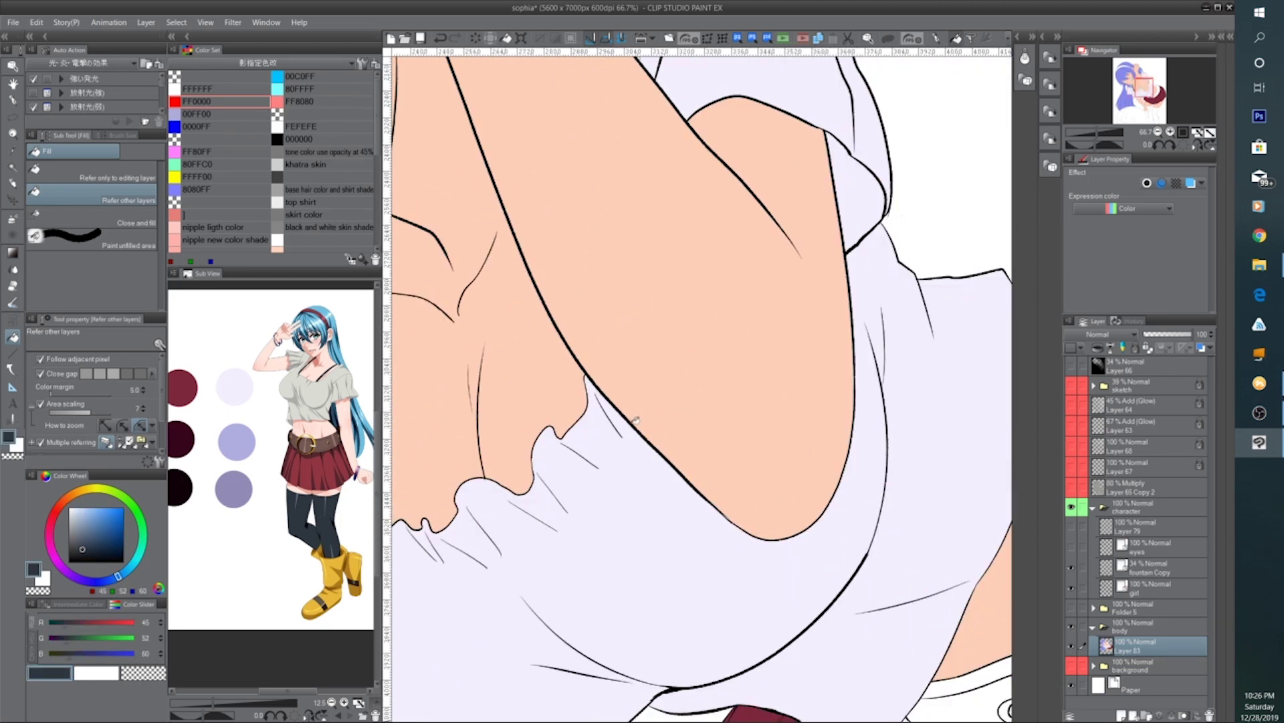
Fill both stockings with the dark blue-grey already used for the shoulder strap
{"action": "key", "text": "ctrl"}
{"action": "key", "text": "ctrl+minus"}
{"action": "key", "text": "ctrl+minus"}
{"action": "key", "text": "ctrl+minus"}
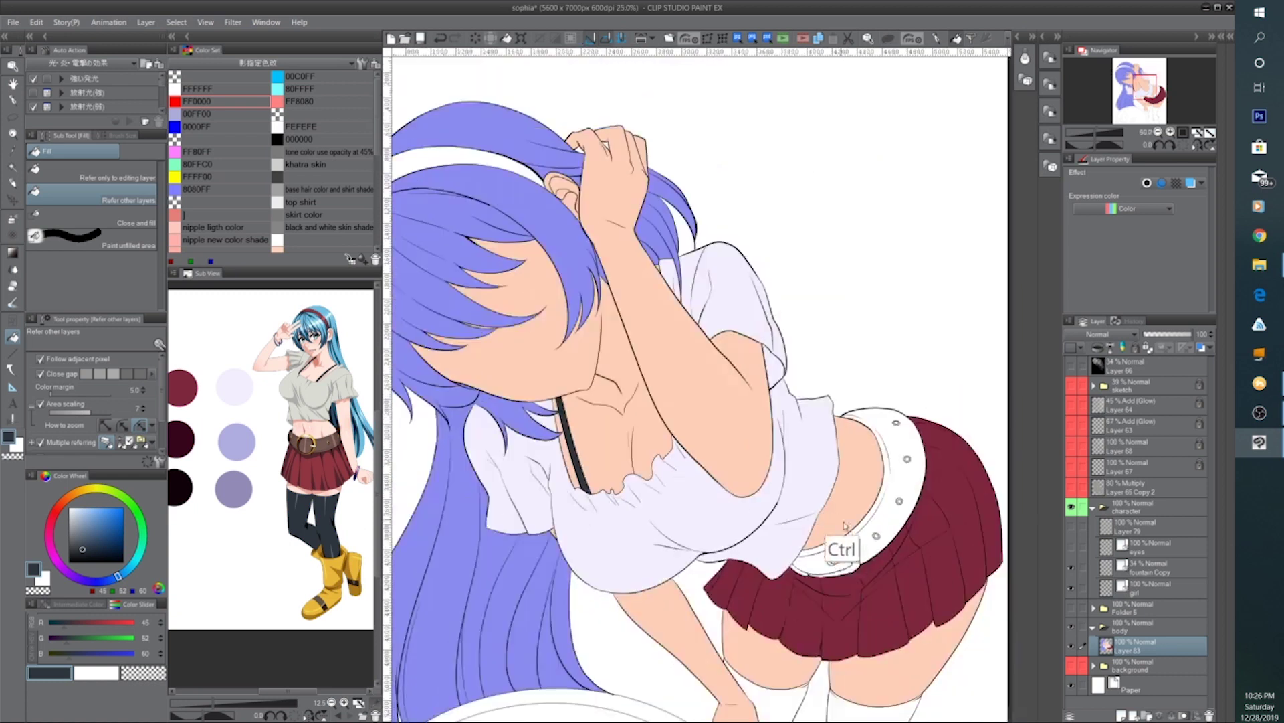
{"action": "left_click_drag", "start_coordinate": [827, 518], "coordinate": [720, 405]}
{"action": "left_click", "coordinate": [671, 590]}
{"action": "left_click", "coordinate": [752, 607]}
{"action": "scroll", "coordinate": [740, 593], "scroll_direction": "down", "scroll_amount": 5}
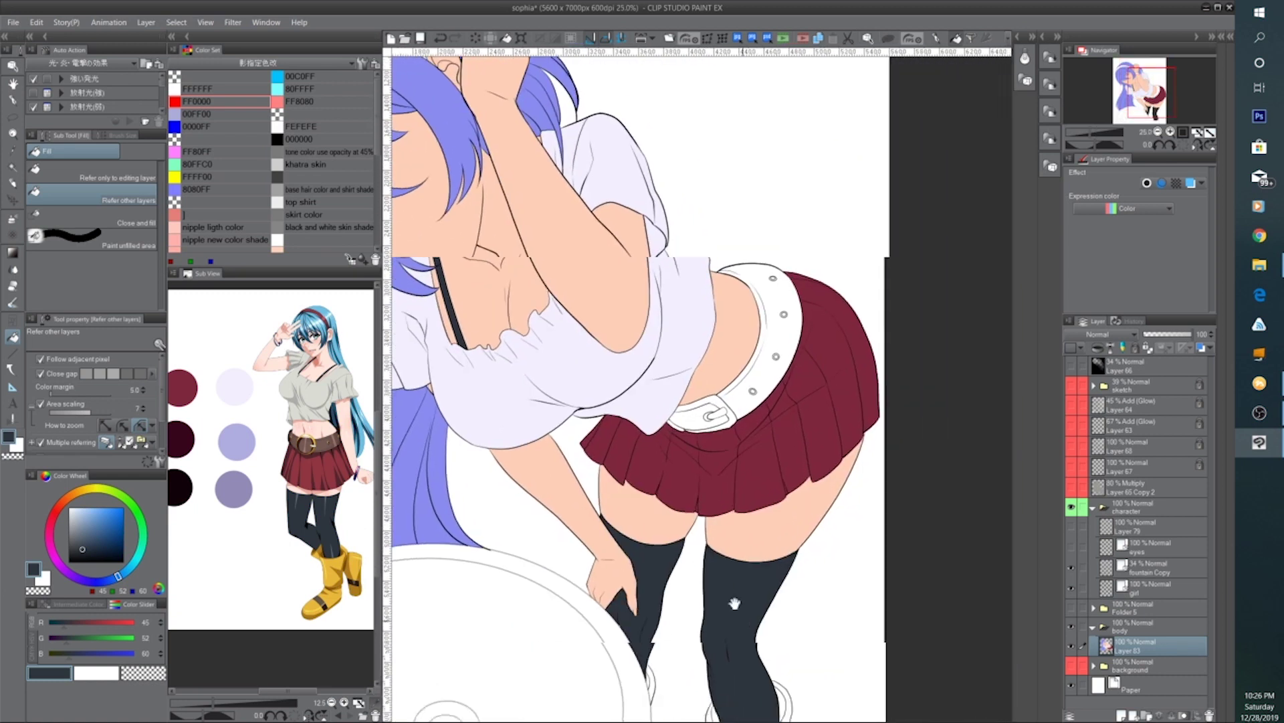
Sample the yellow from the reference character's boots and fill both boots, undoing the fill that lands on the fountain's rim
{"action": "scroll", "coordinate": [690, 562], "scroll_direction": "up", "scroll_amount": 1}
{"action": "left_click", "coordinate": [334, 569]}
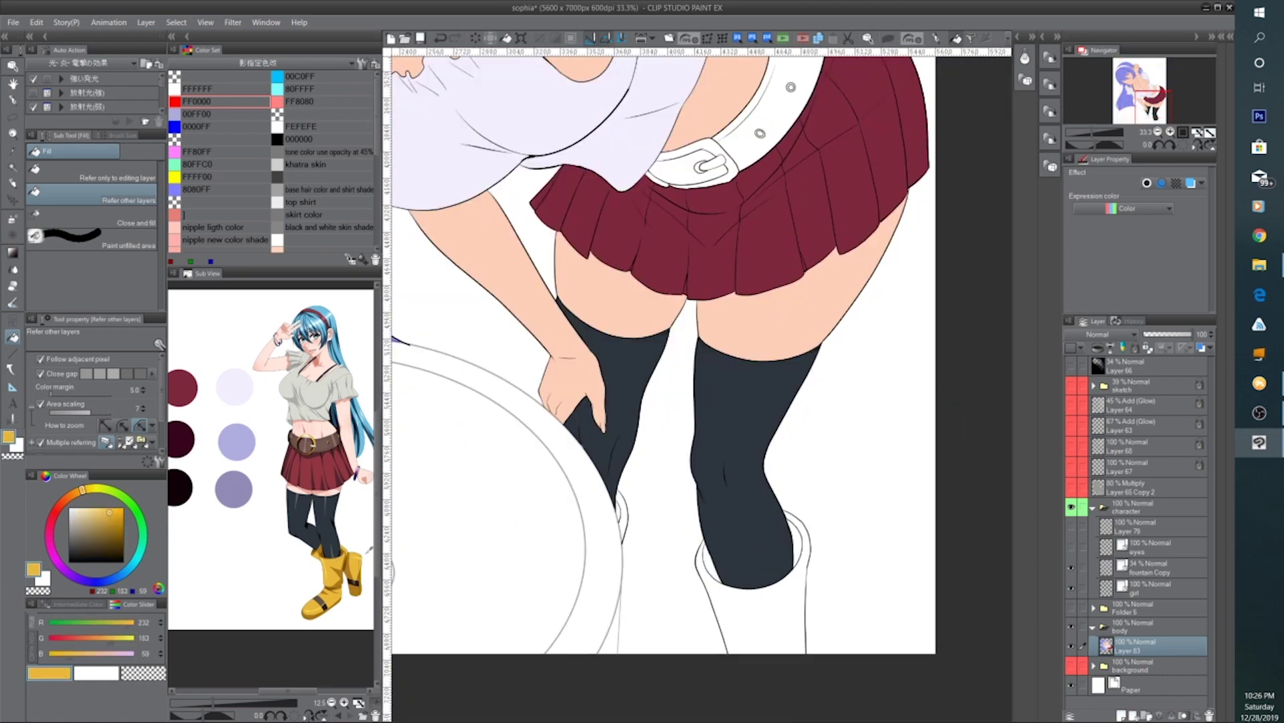
{"action": "left_click", "coordinate": [622, 515]}
{"action": "left_click", "coordinate": [620, 509]}
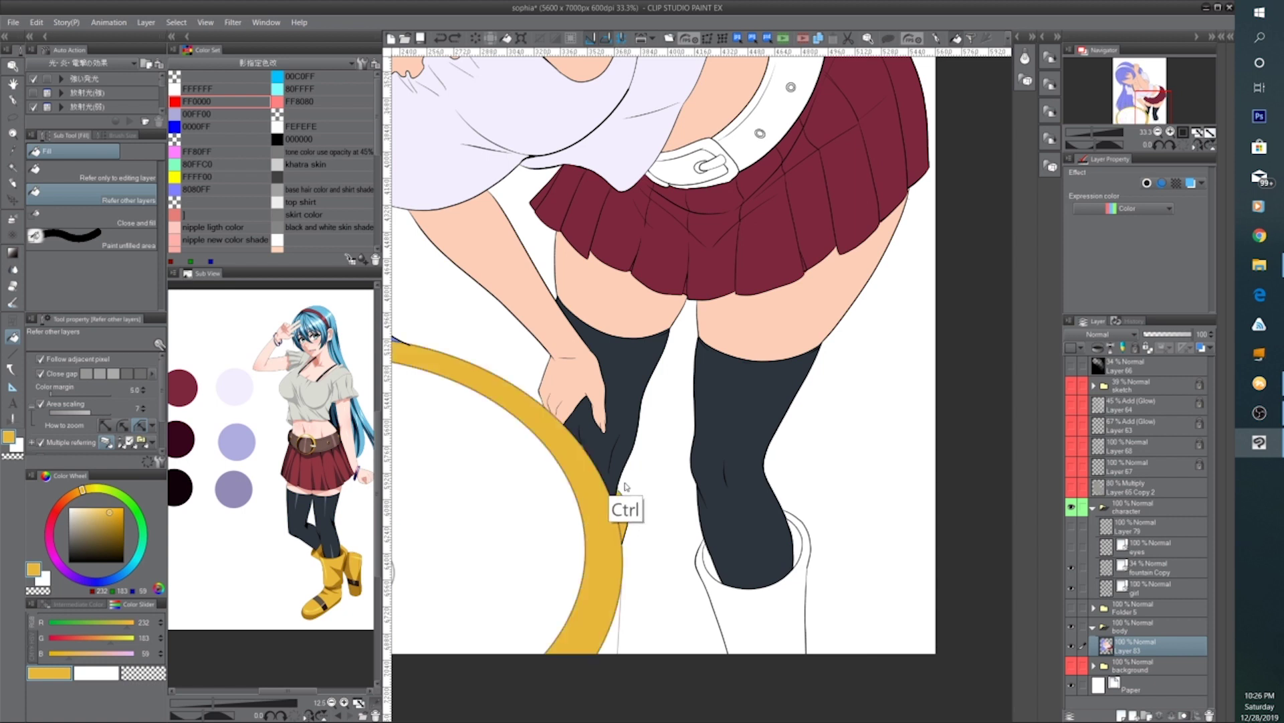
{"action": "key", "text": "ctrl+z"}
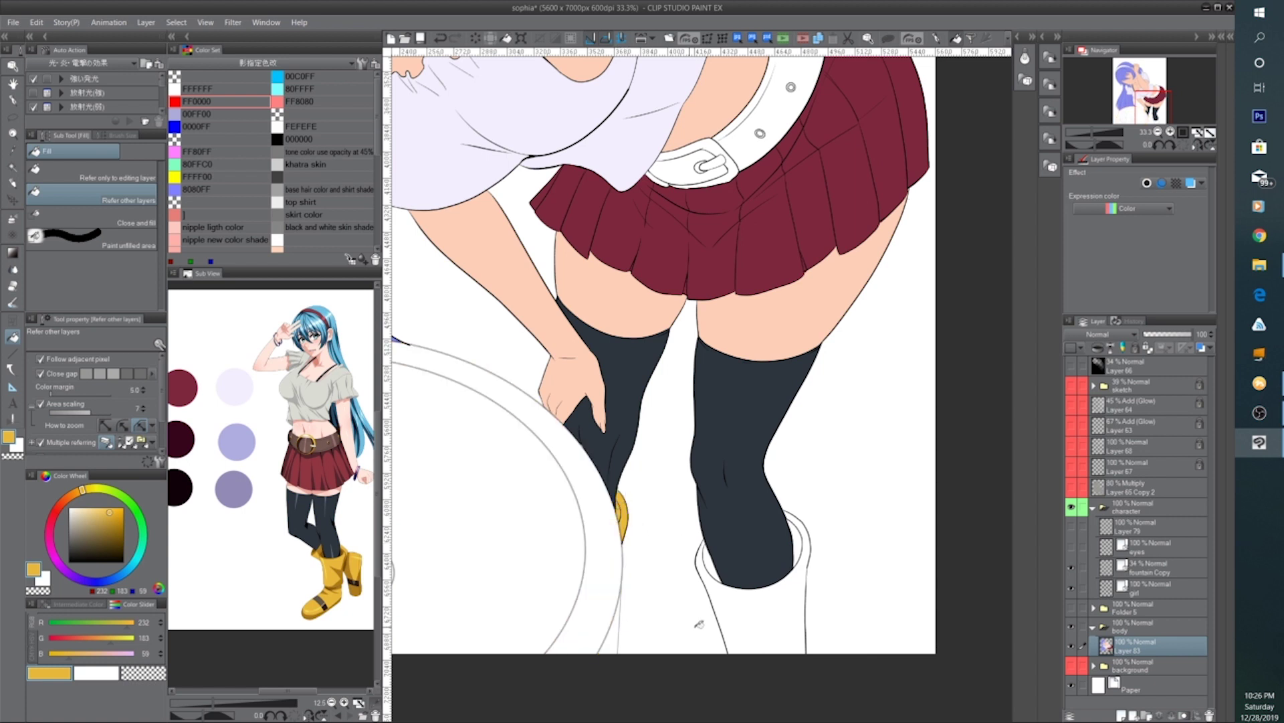
{"action": "left_click", "coordinate": [730, 621]}
{"action": "left_click", "coordinate": [712, 562]}
{"action": "left_click", "coordinate": [802, 539]}
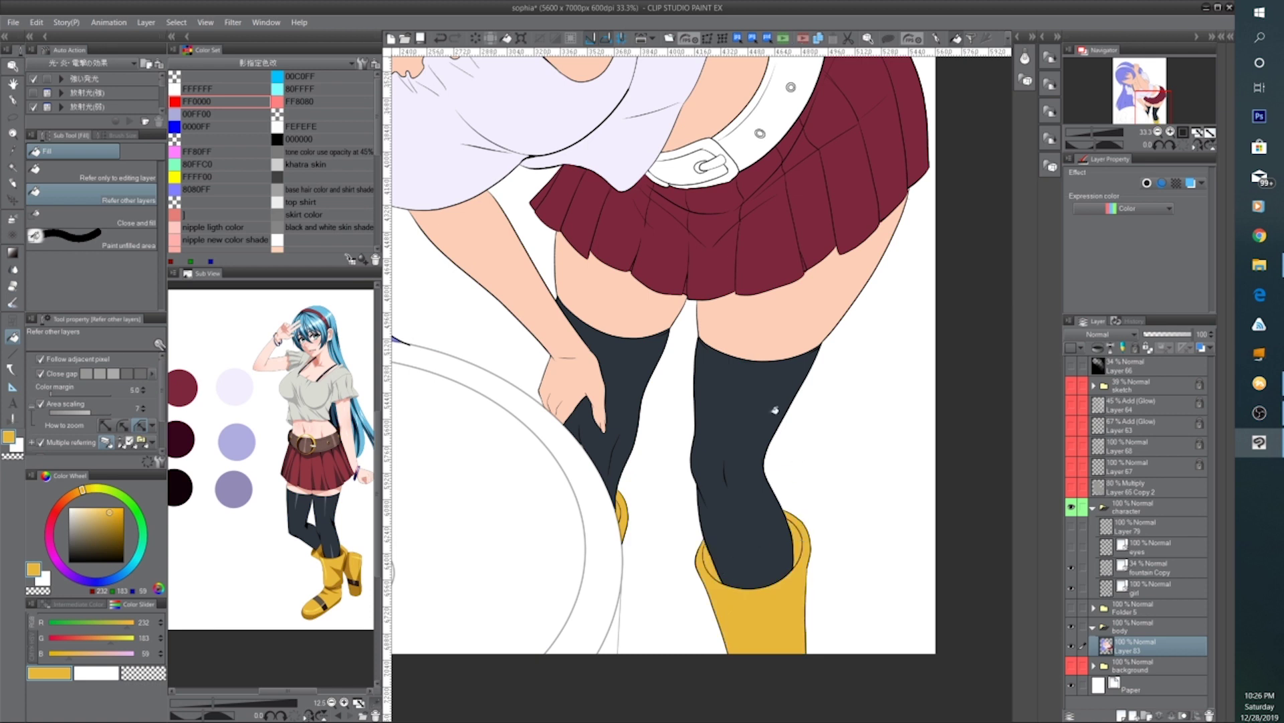
Sample the brown from the reference character's belt and fill the belt band and its end inside the buckle
{"action": "left_click_drag", "start_coordinate": [725, 410], "coordinate": [662, 657]}
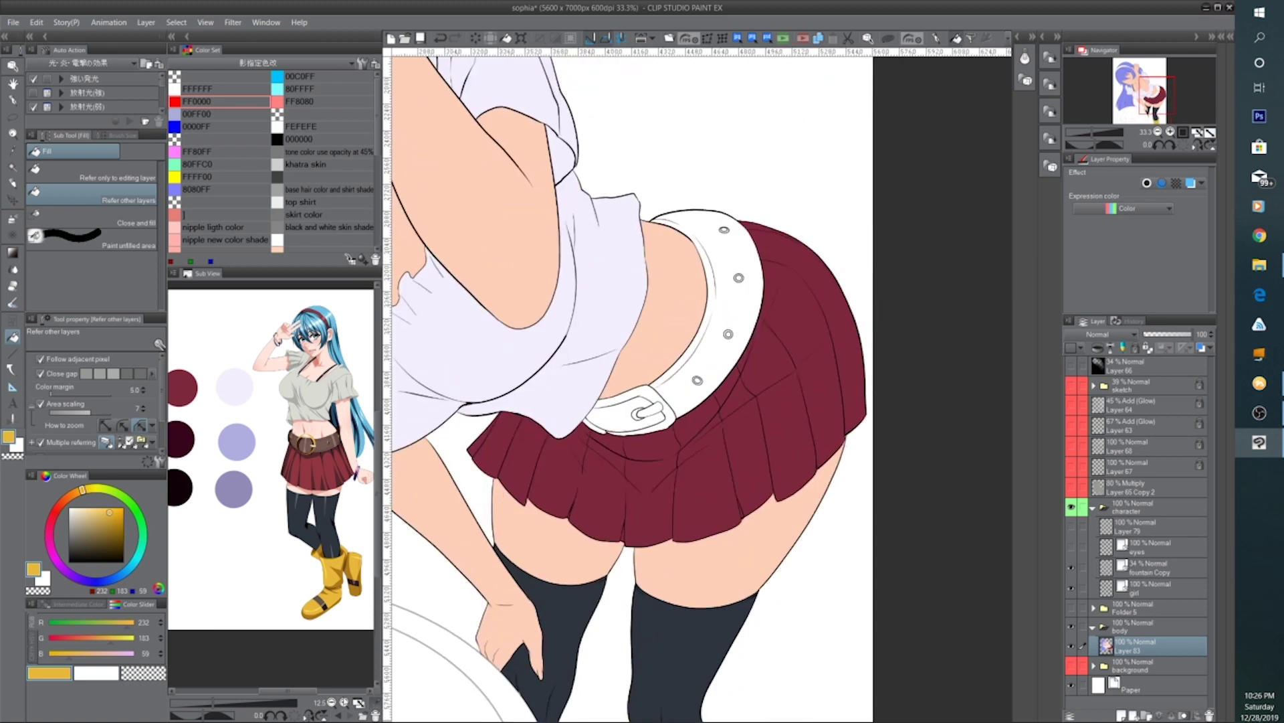
{"action": "left_click", "coordinate": [344, 703]}
{"action": "left_click_drag", "start_coordinate": [323, 499], "coordinate": [301, 604]}
{"action": "left_click", "coordinate": [320, 534]}
{"action": "left_click", "coordinate": [625, 414]}
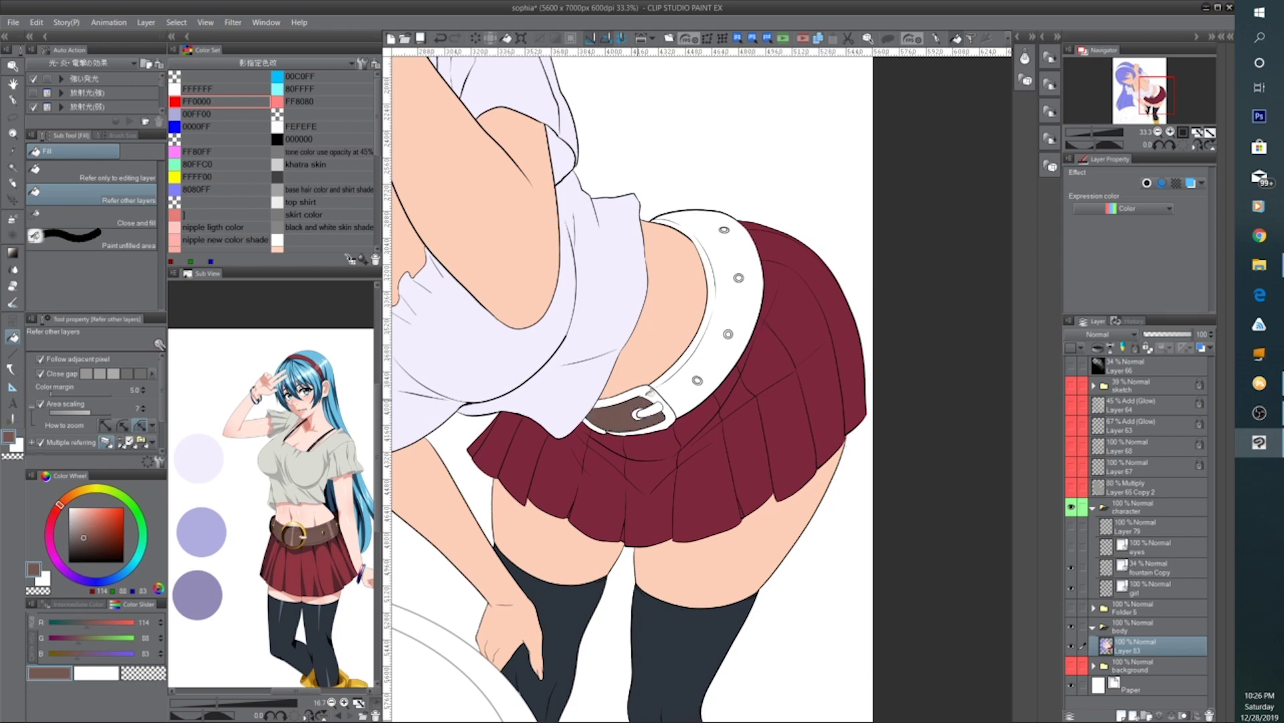
{"action": "left_click", "coordinate": [693, 369]}
Sample the yellow from the reference character's boot and fill the belt buckle's frame, including its small separate section
{"action": "left_click_drag", "start_coordinate": [633, 361], "coordinate": [553, 468]}
{"action": "left_click", "coordinate": [344, 702]}
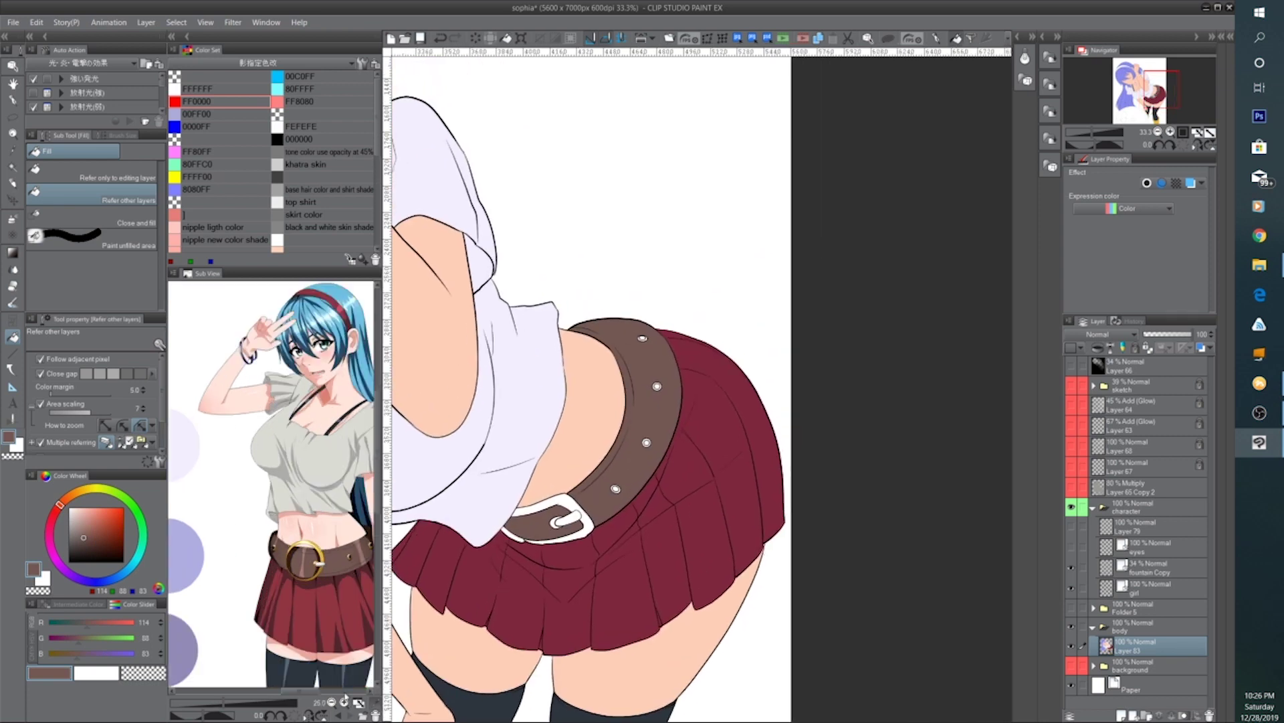
{"action": "left_click_drag", "start_coordinate": [342, 656], "coordinate": [292, 486]}
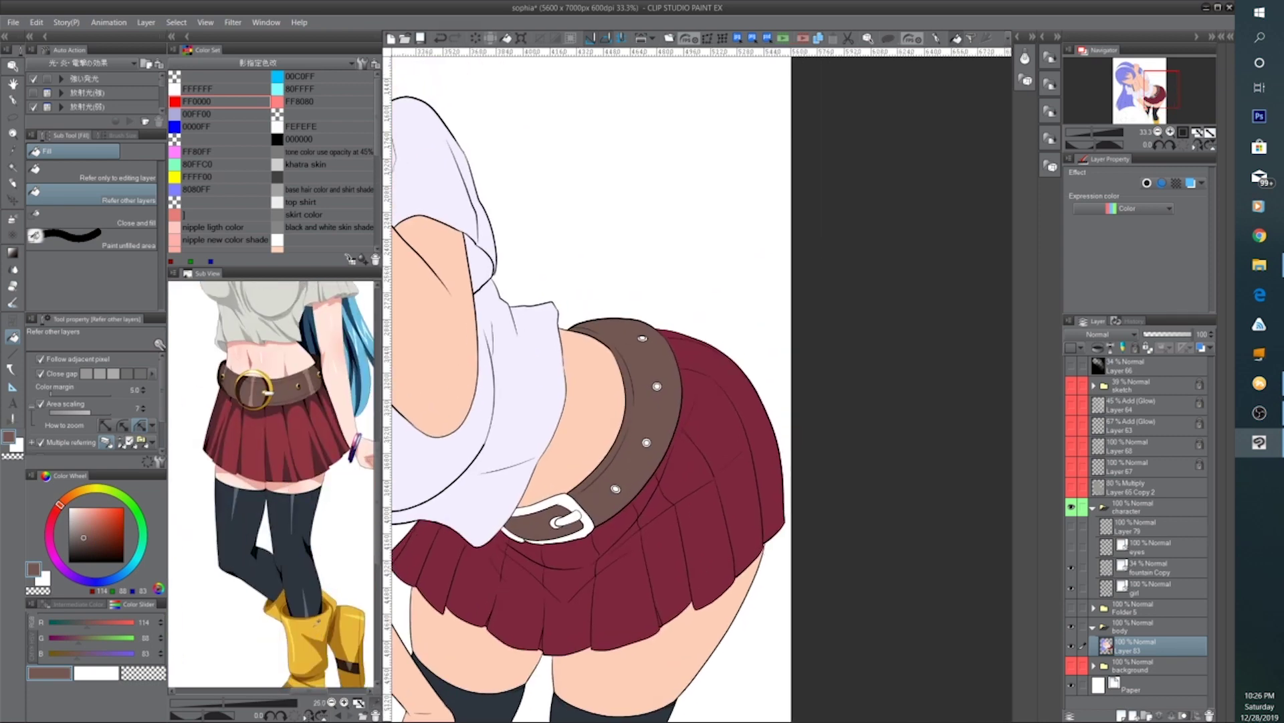
{"action": "left_click", "coordinate": [314, 619]}
{"action": "left_click", "coordinate": [559, 495]}
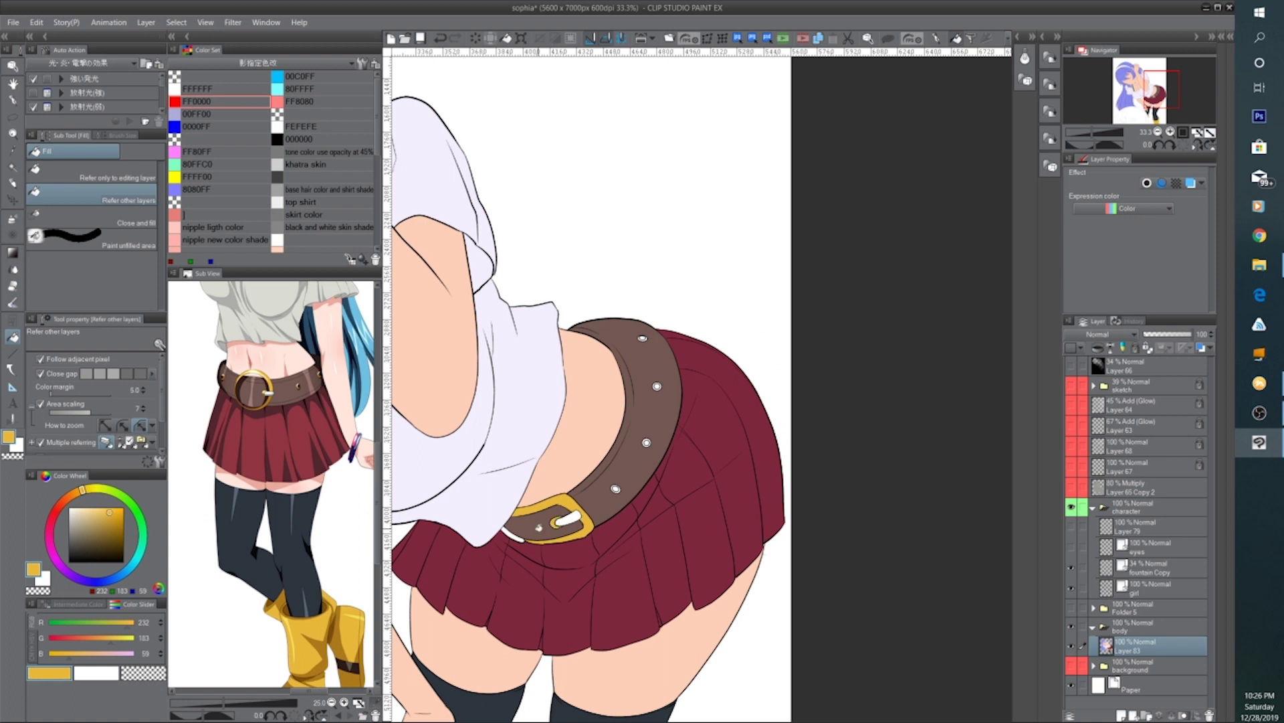
{"action": "left_click", "coordinate": [512, 535]}
Sample the light grey from the reference character's shirt and fill the buckle's prong
{"action": "left_click_drag", "start_coordinate": [602, 524], "coordinate": [580, 512]}
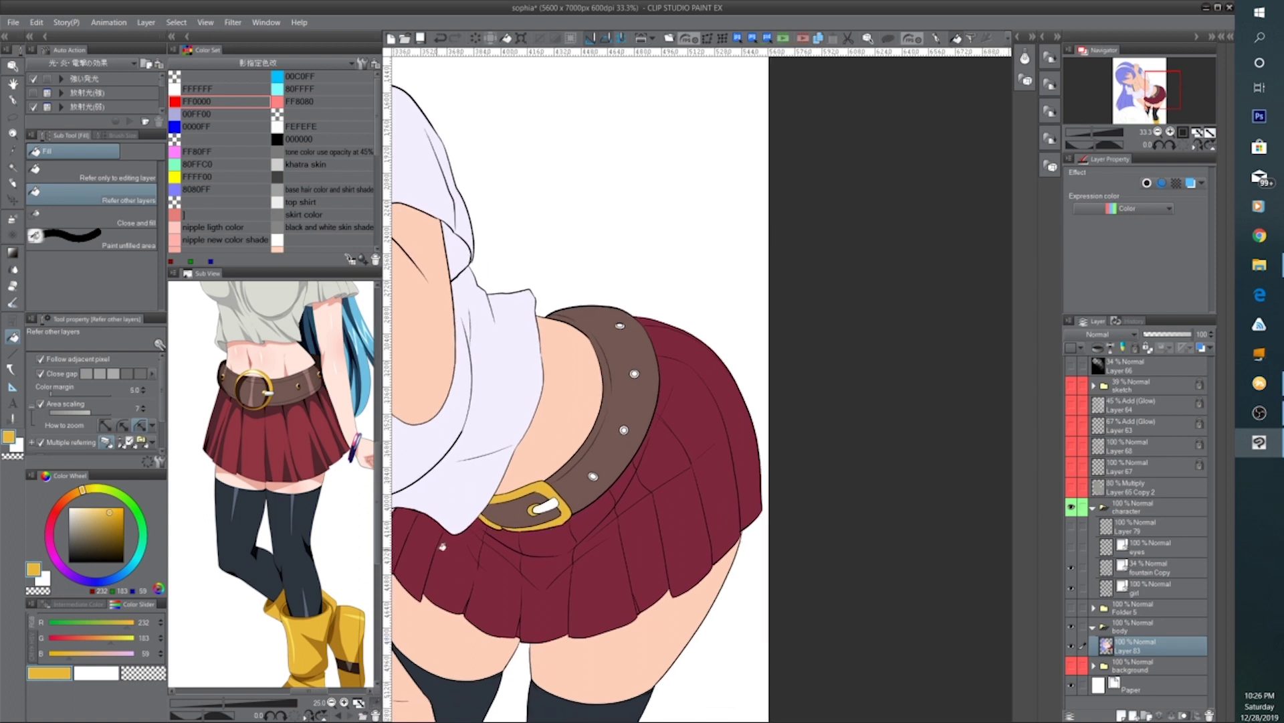
{"action": "left_click_drag", "start_coordinate": [300, 379], "coordinate": [311, 512]}
{"action": "left_click", "coordinate": [297, 428]}
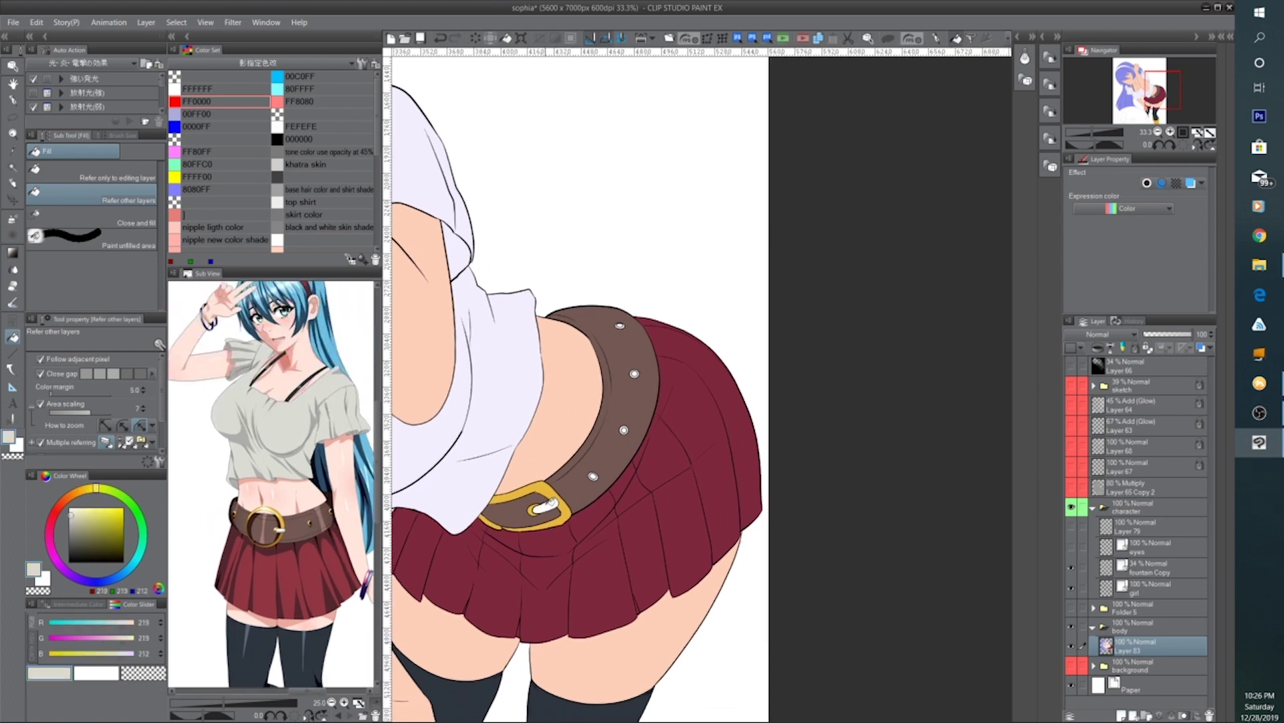
{"action": "left_click", "coordinate": [546, 507]}
Sample the yellow from the buckle and fill the four eyelets along the belt
{"action": "left_click_drag", "start_coordinate": [516, 515], "coordinate": [487, 549]}
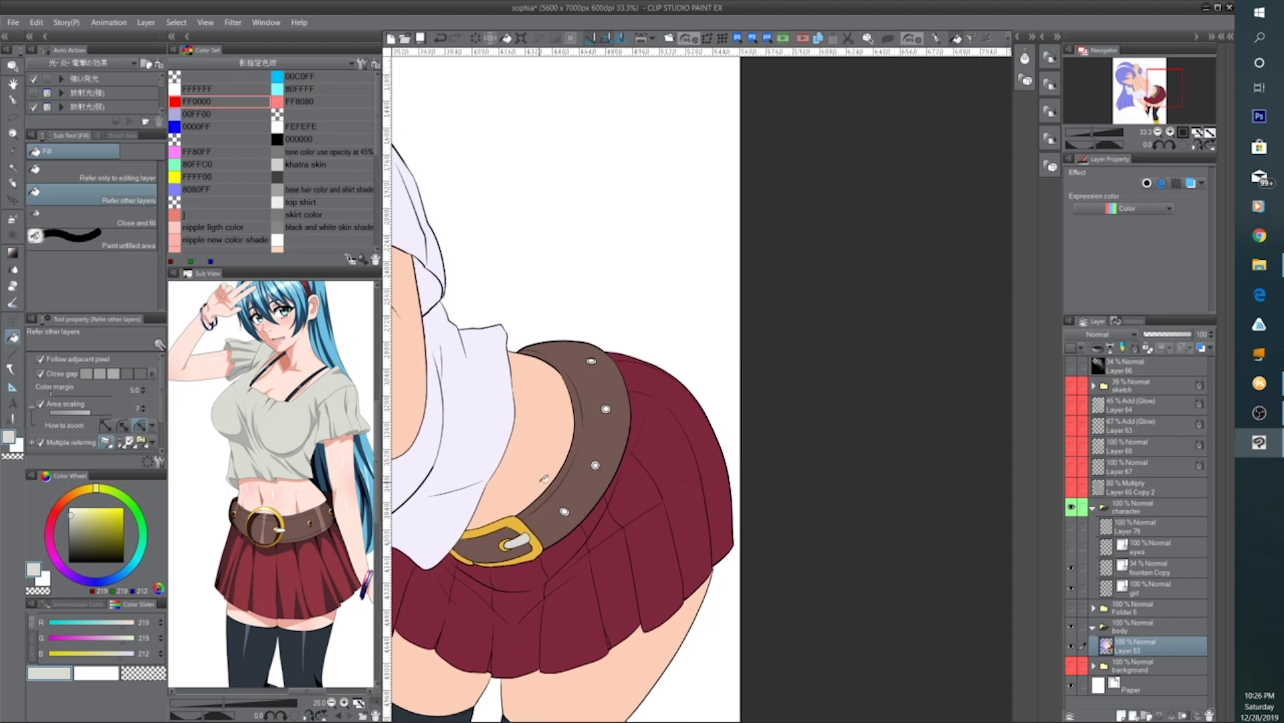
{"action": "scroll", "coordinate": [545, 478], "scroll_direction": "up", "scroll_amount": 2}
{"action": "left_click", "coordinate": [526, 529], "text": "alt"}
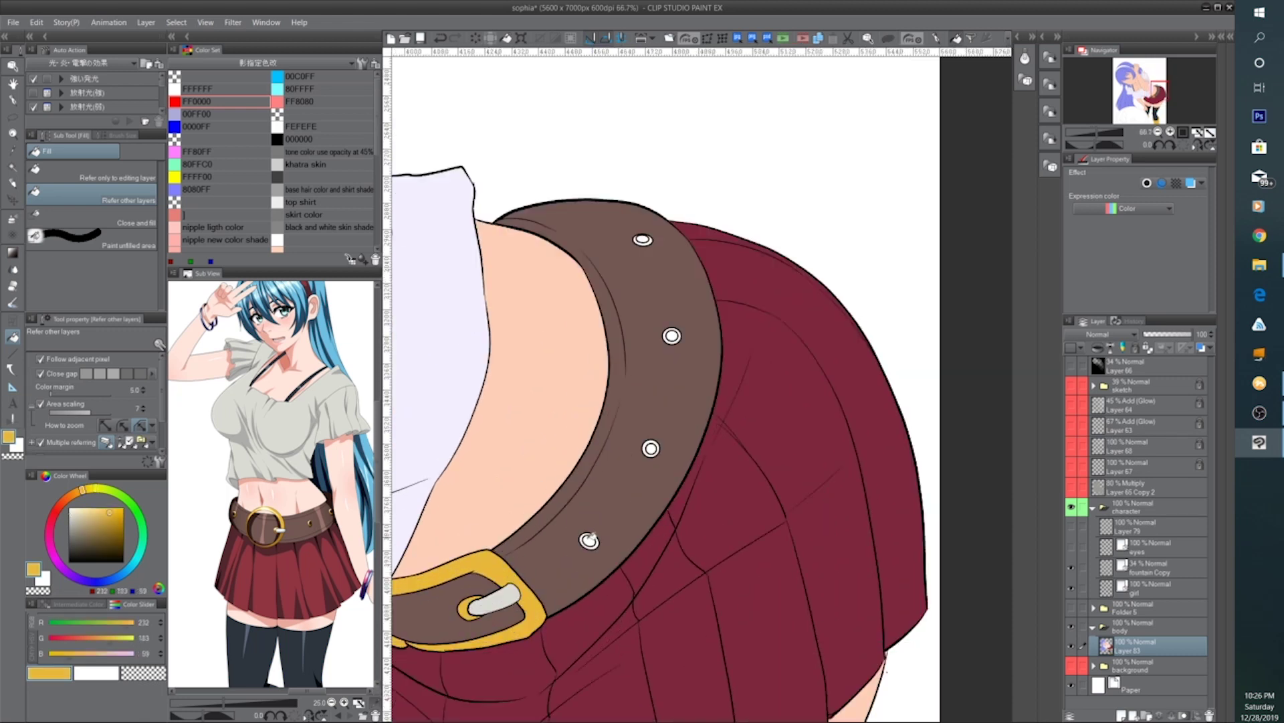
{"action": "left_click", "coordinate": [589, 540]}
{"action": "left_click", "coordinate": [651, 449]}
{"action": "left_click", "coordinate": [674, 335]}
{"action": "left_click", "coordinate": [646, 239]}
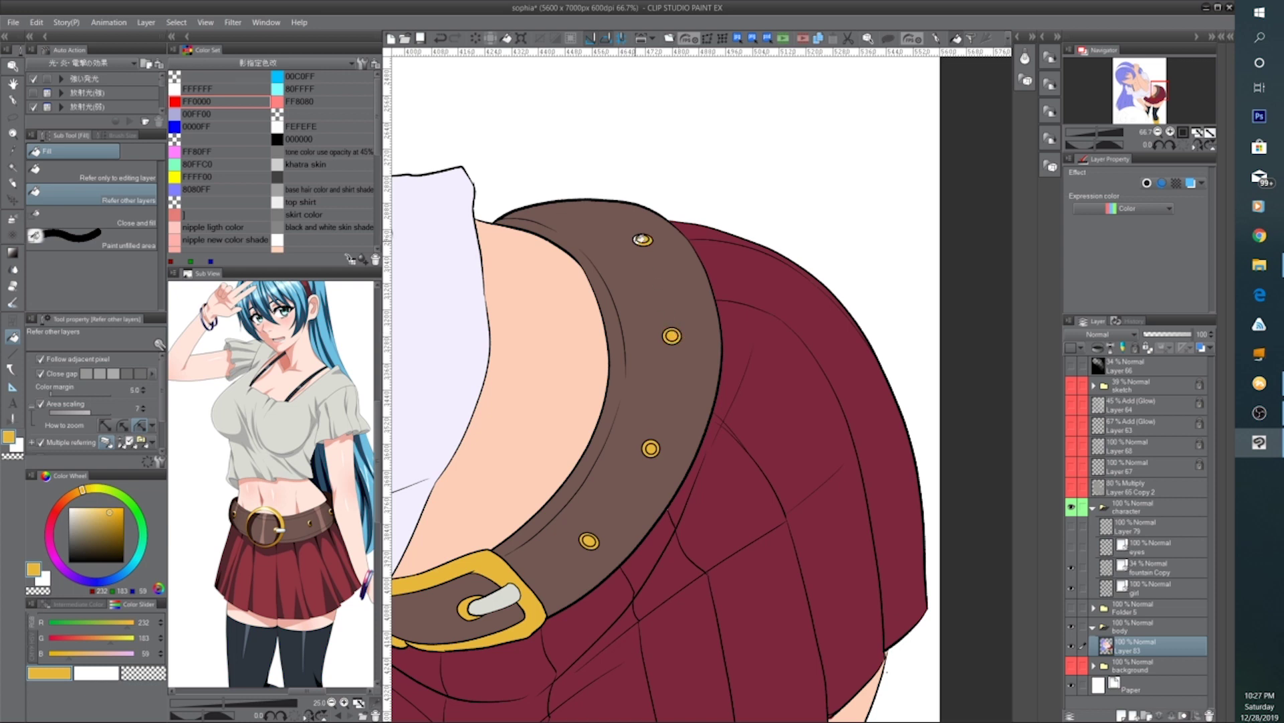
Sample the dark red from the skirt and fill the headband
{"action": "scroll", "coordinate": [642, 265], "scroll_direction": "down", "scroll_amount": 5}
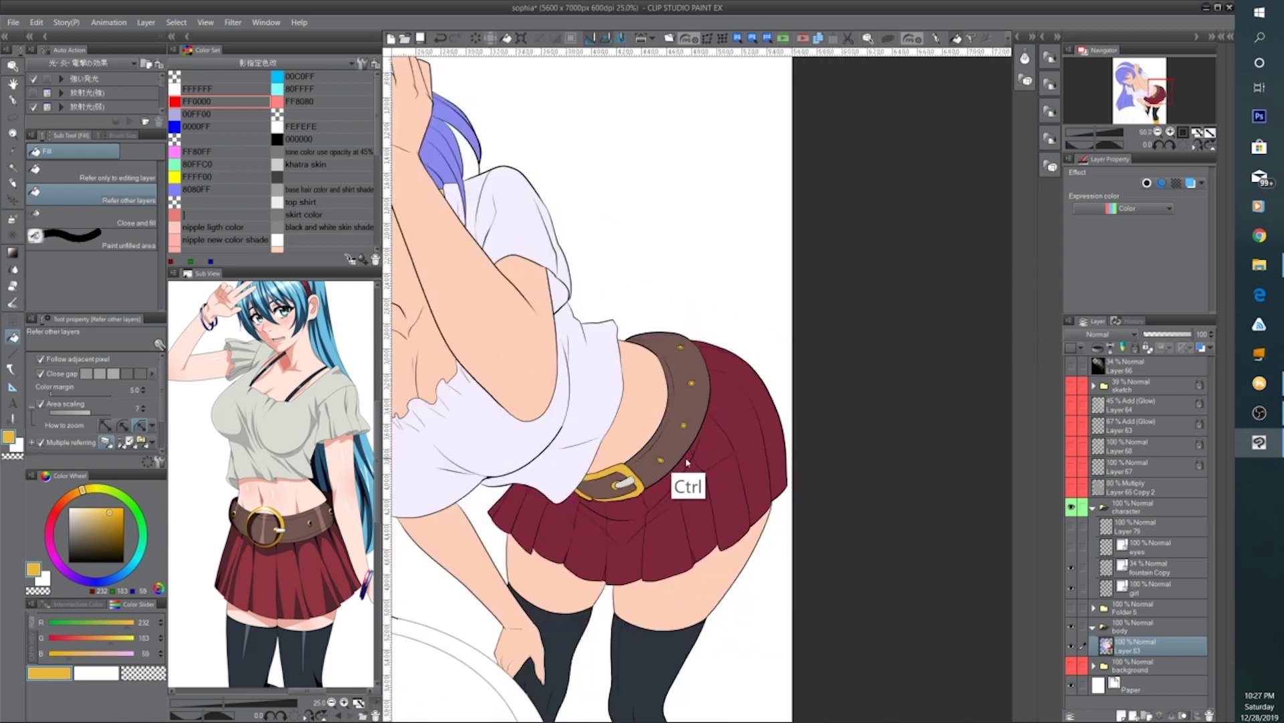
{"action": "mouse_move", "coordinate": [668, 503]}
{"action": "left_mouse_down"}
{"action": "mouse_move", "coordinate": [697, 401]}
{"action": "mouse_move", "coordinate": [687, 492]}
{"action": "left_mouse_up"}
{"action": "left_click", "coordinate": [733, 475], "text": "alt"}
{"action": "scroll", "coordinate": [589, 410], "scroll_direction": "up", "scroll_amount": 4}
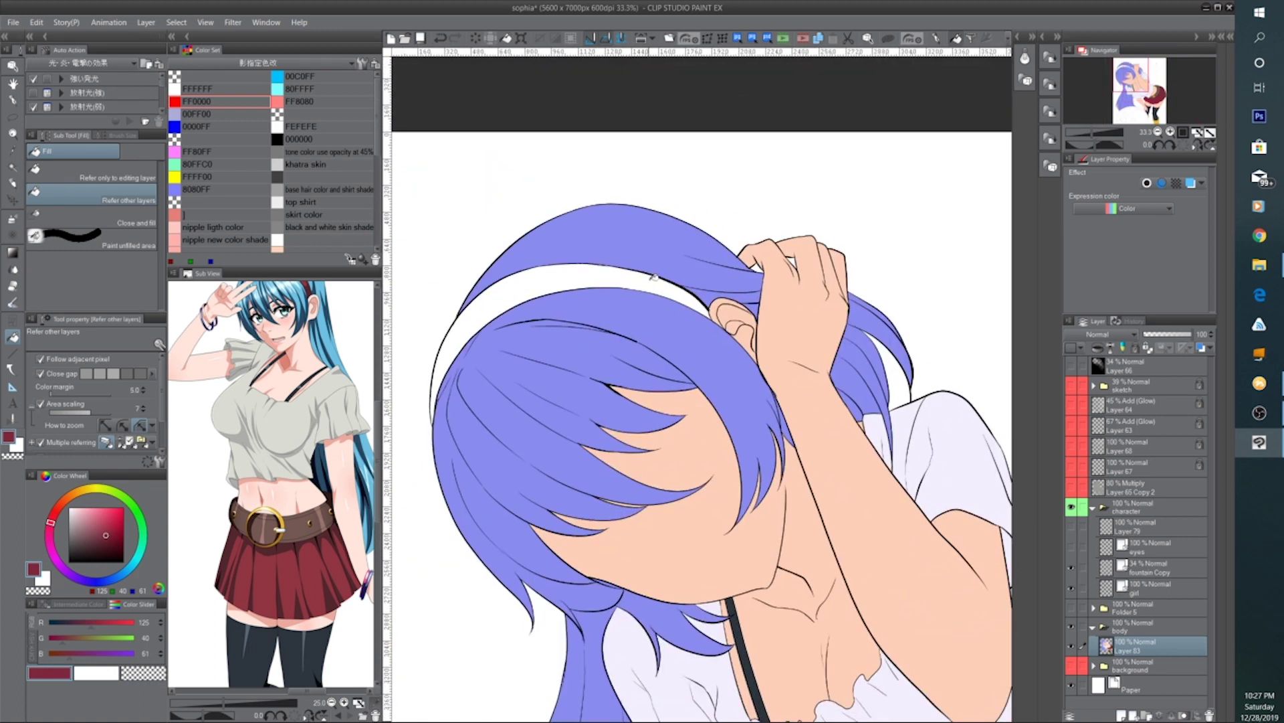
{"action": "left_click", "coordinate": [654, 279]}
Show the eyes line-art layer and collapse the body folder
{"action": "scroll", "coordinate": [689, 348], "scroll_direction": "down", "scroll_amount": 4}
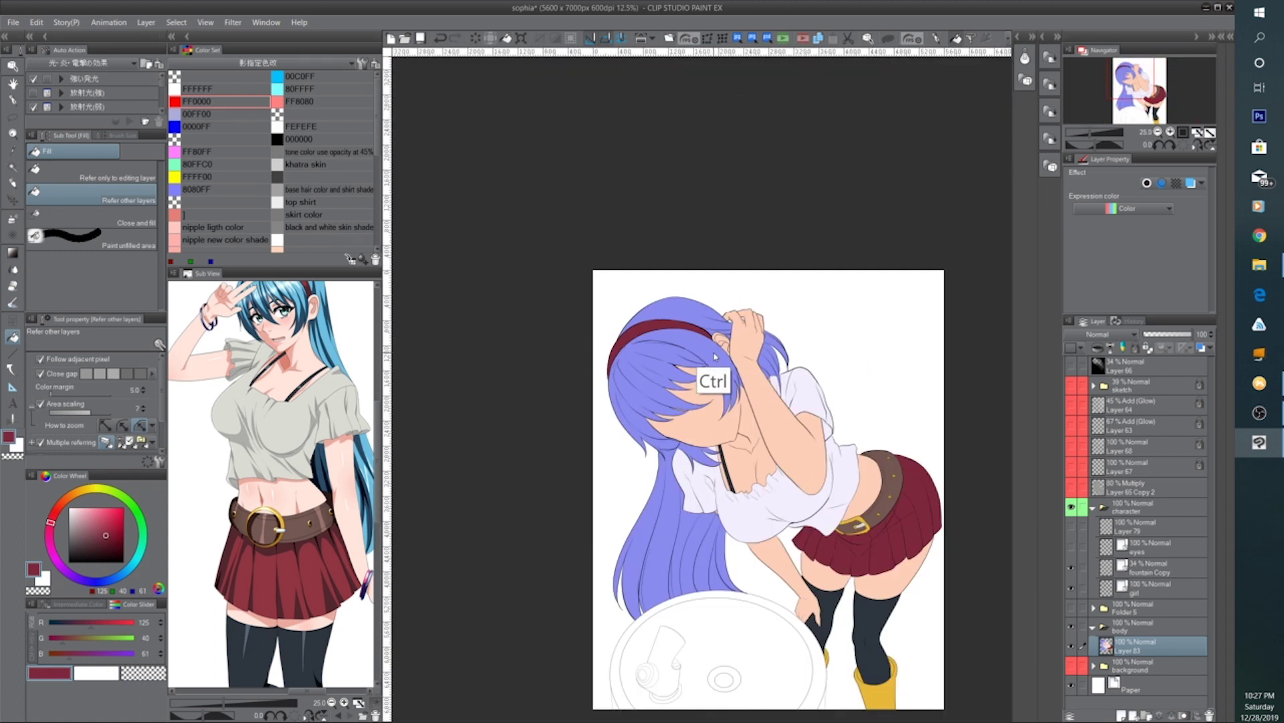
{"action": "scroll", "coordinate": [762, 413], "scroll_direction": "up", "scroll_amount": 3}
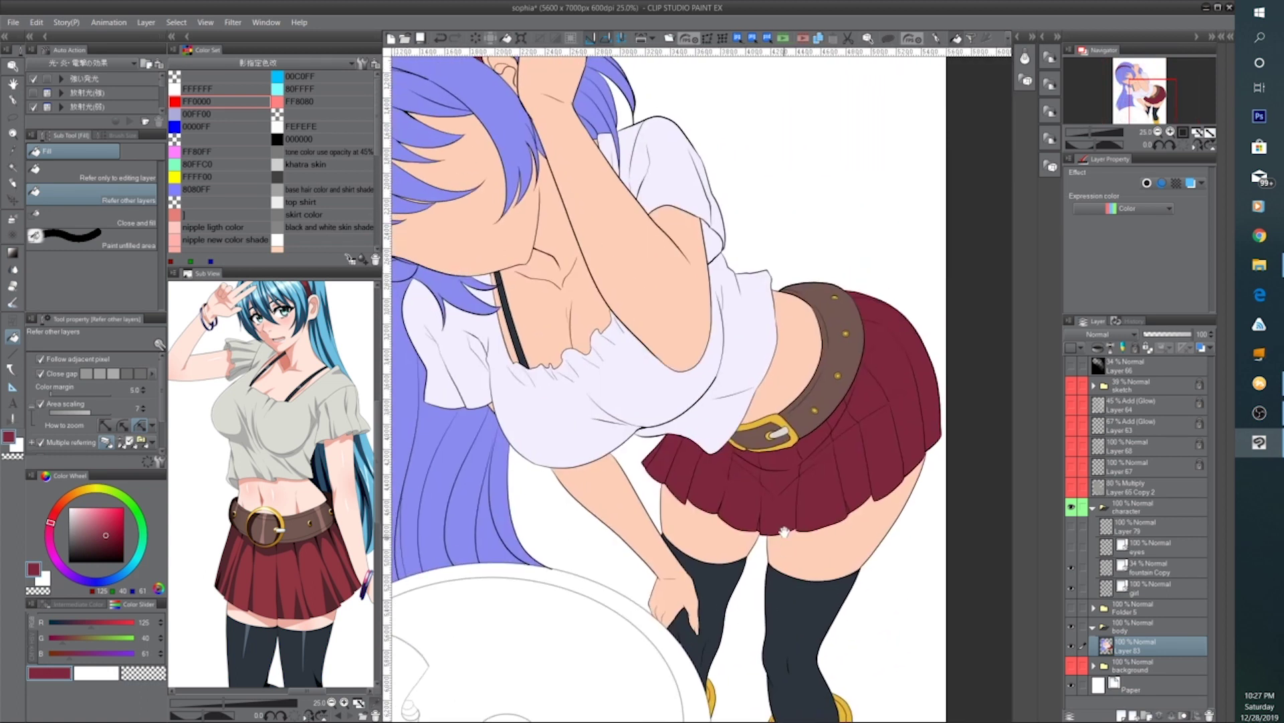
{"action": "scroll", "coordinate": [781, 460], "scroll_direction": "down", "scroll_amount": 3}
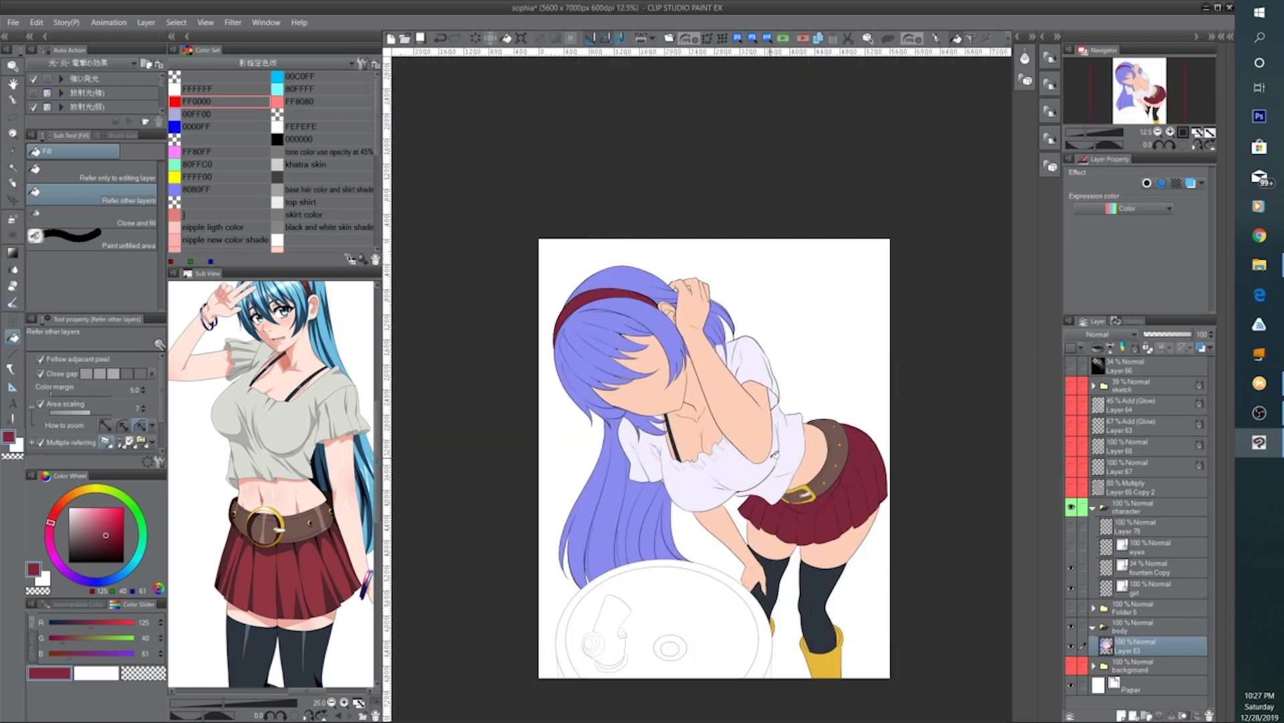
{"action": "left_click_drag", "start_coordinate": [789, 545], "coordinate": [708, 466]}
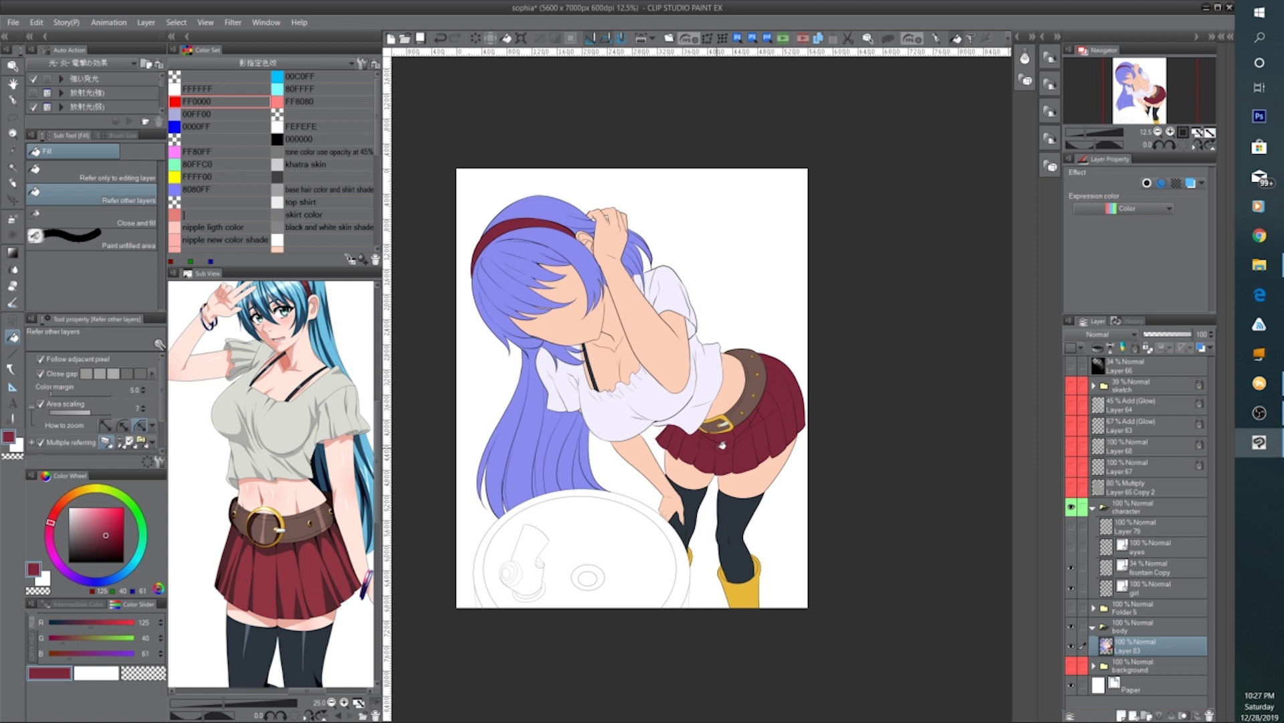
{"action": "left_click", "coordinate": [1072, 547]}
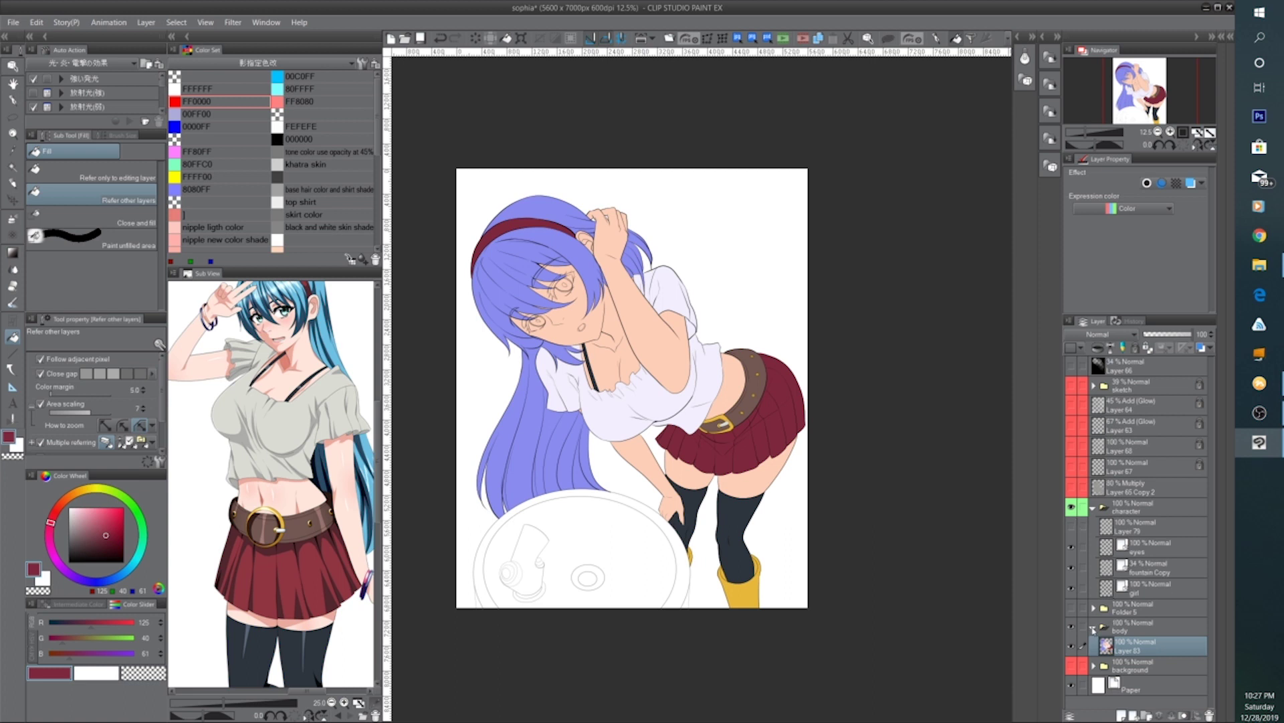
{"action": "left_click", "coordinate": [1093, 627]}
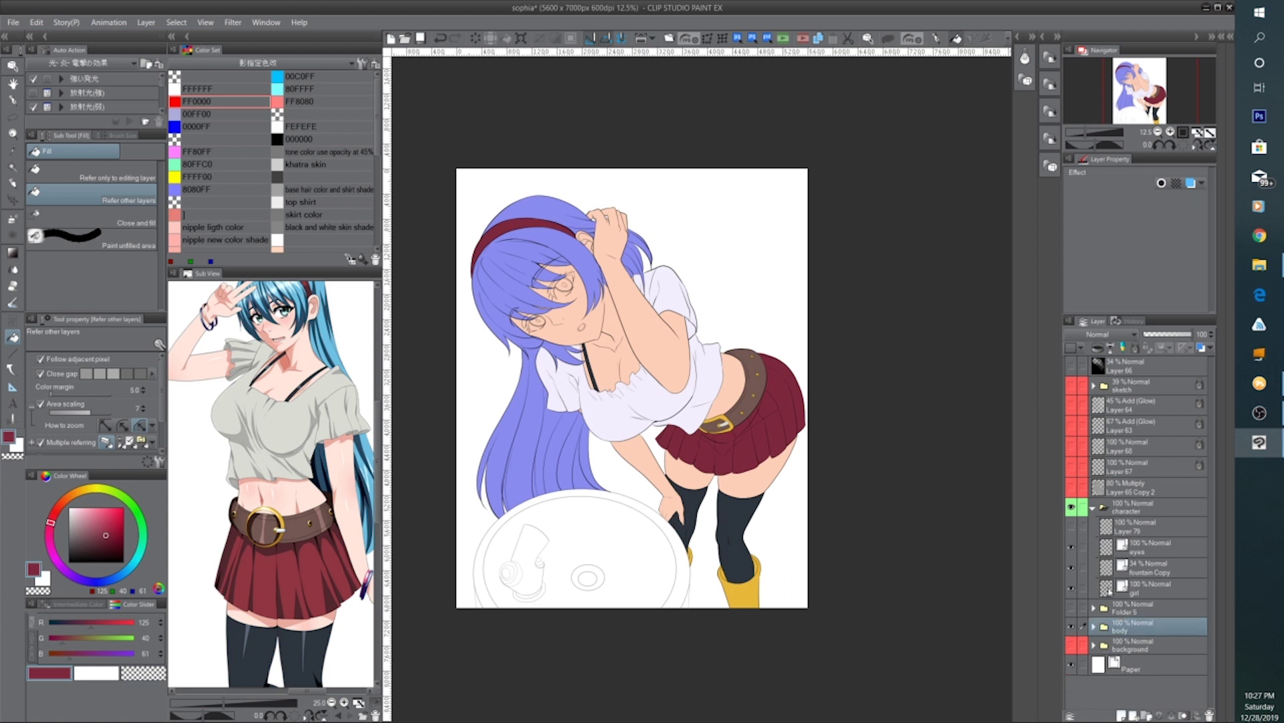
Create a black-filled layer above the sketch folder and set its opacity to 77%
{"action": "left_click", "coordinate": [1154, 386]}
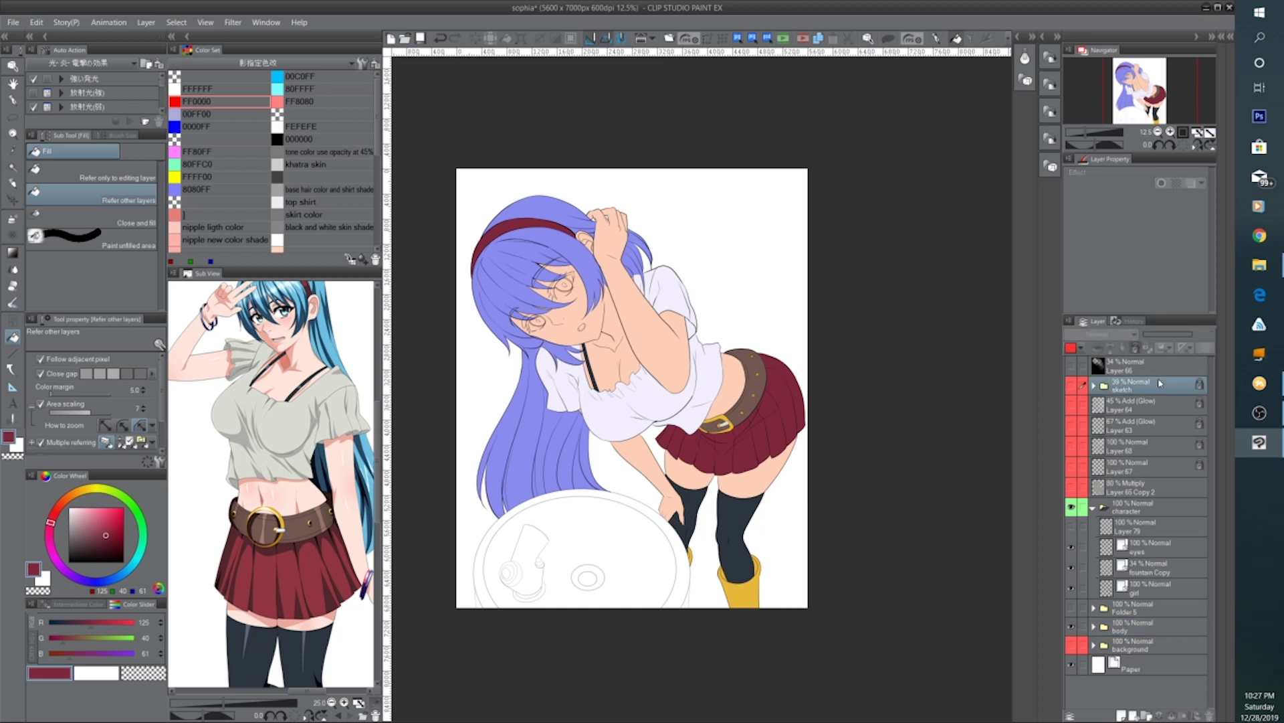
{"action": "left_click", "coordinate": [1122, 714]}
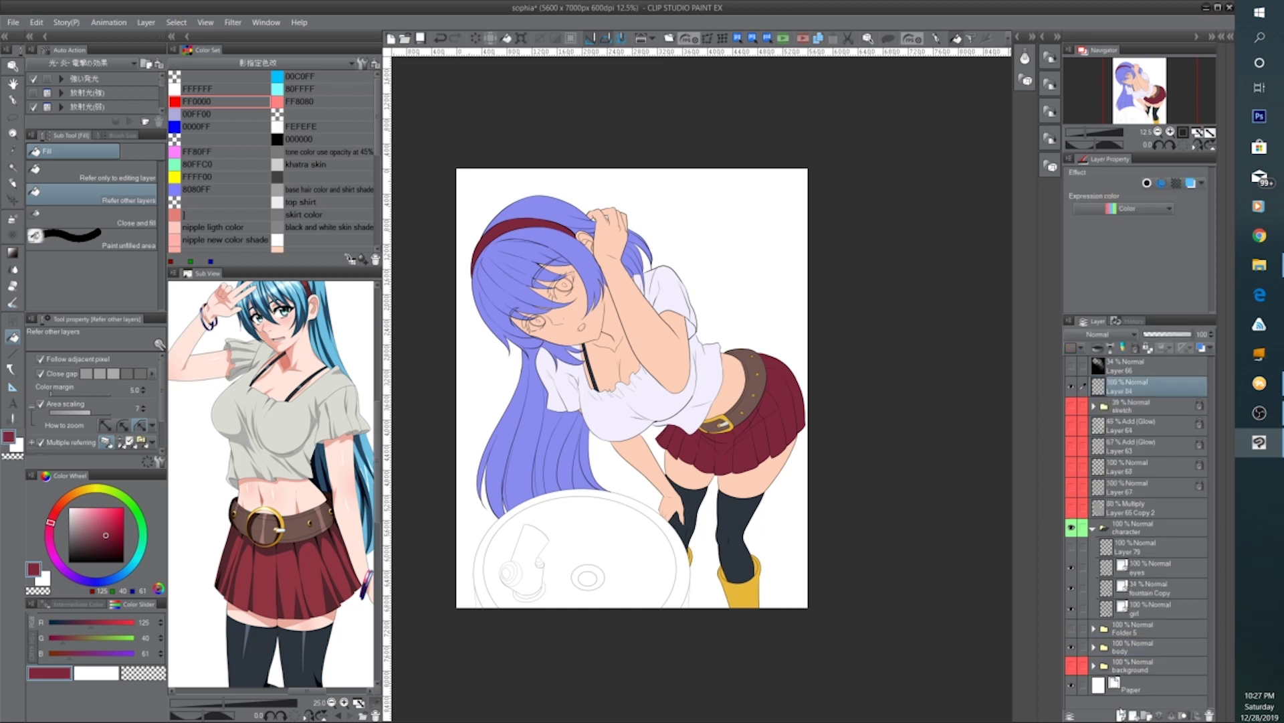
{"action": "key", "text": "d"}
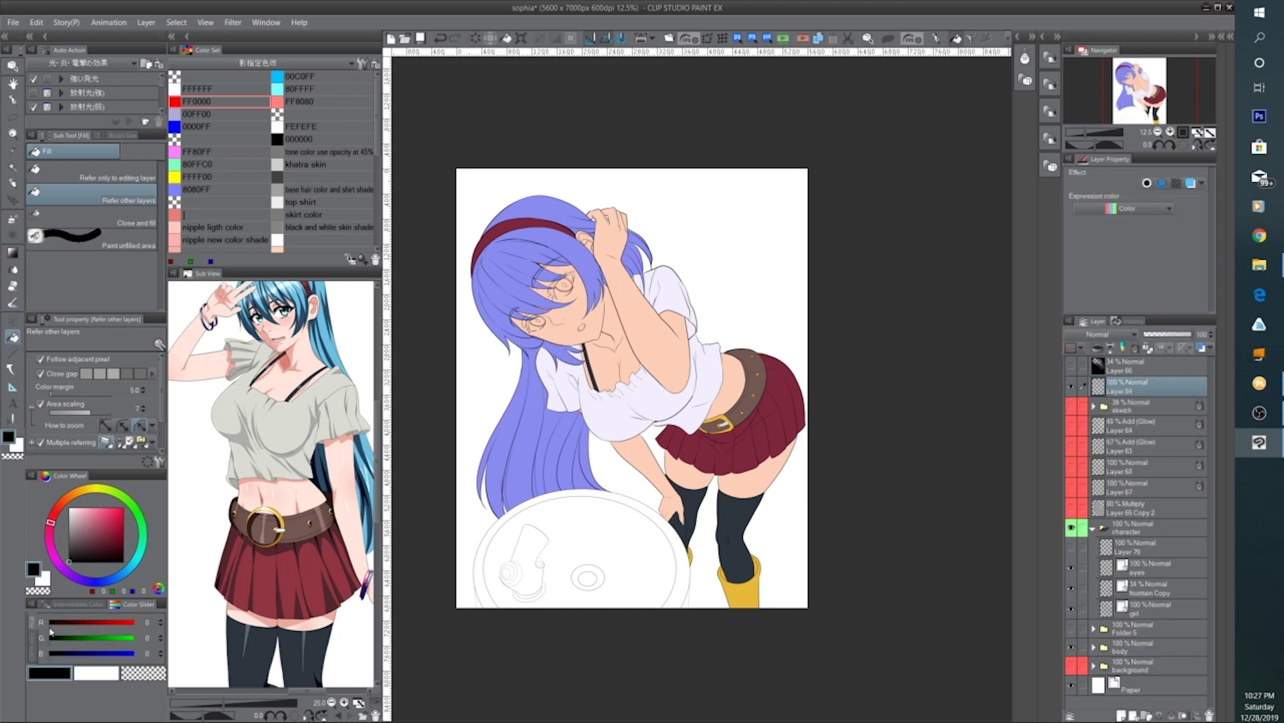
{"action": "left_click", "coordinate": [508, 40]}
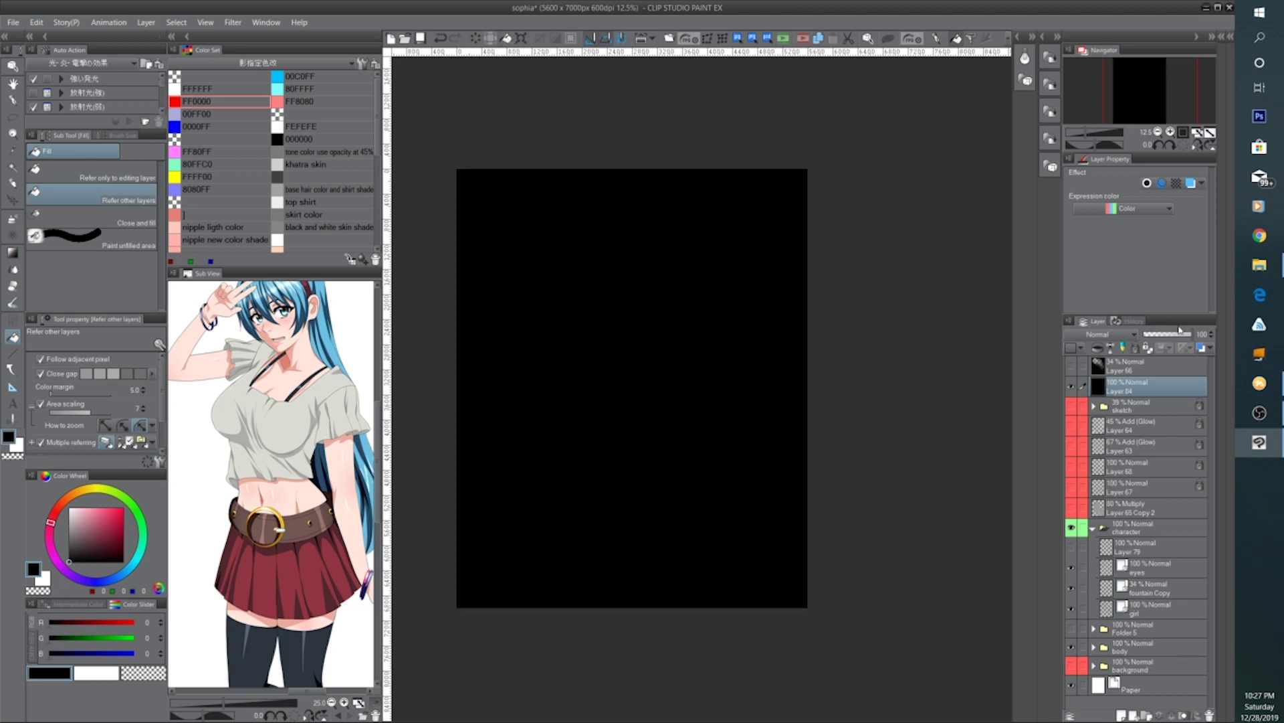
{"action": "left_click", "coordinate": [1176, 335]}
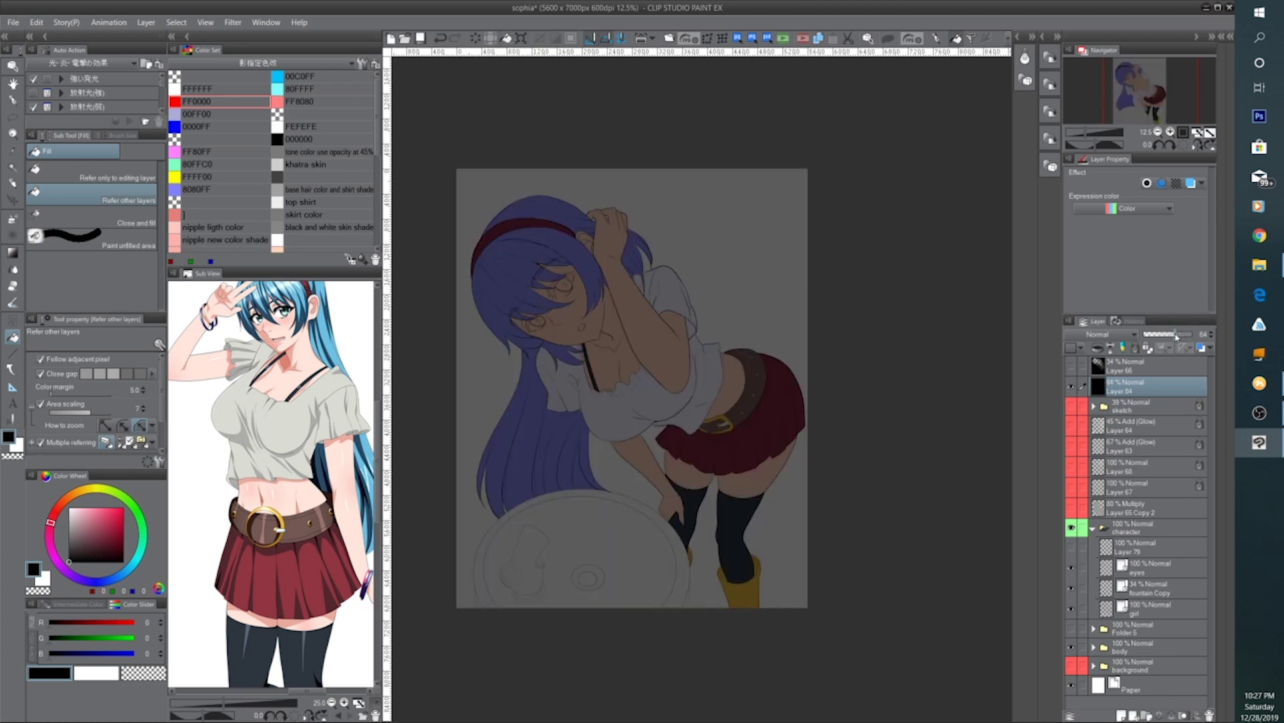
{"action": "left_click_drag", "start_coordinate": [1177, 335], "coordinate": [1182, 336]}
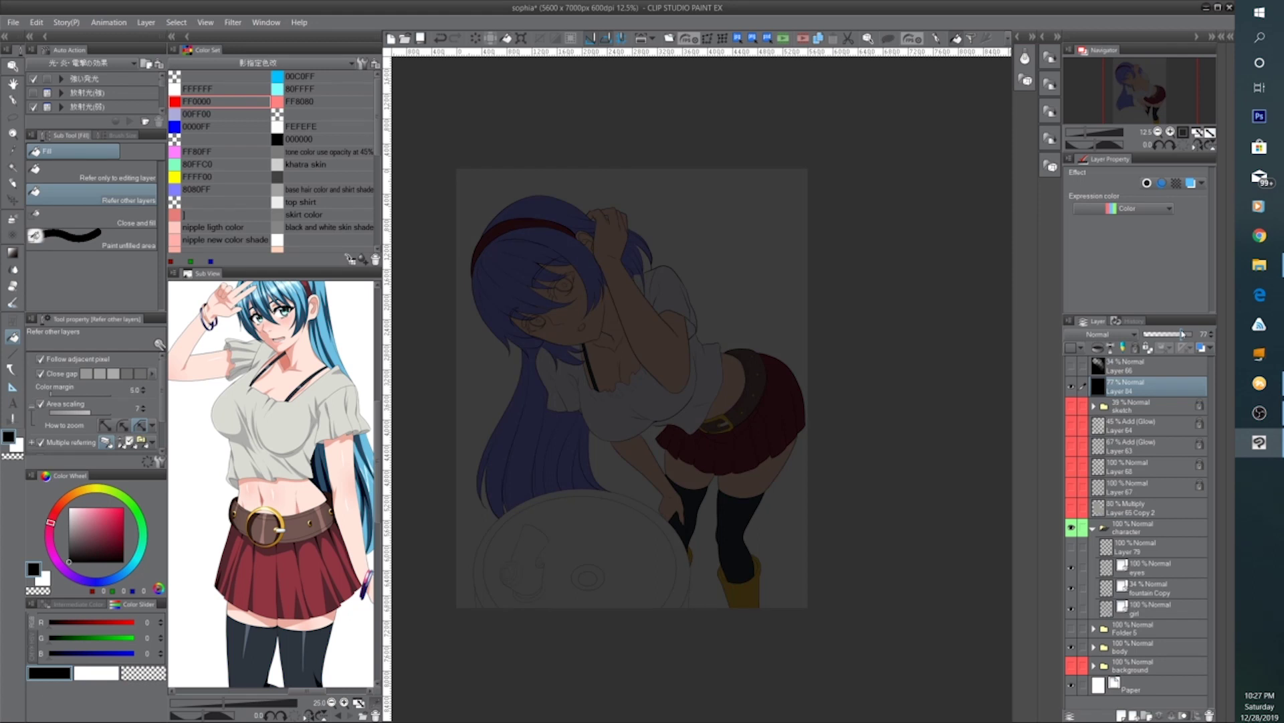
Erase the black layer softly around the head, raised arm and back with a transparent Soft airbrush at size 1500, and hide the layer
{"action": "left_click", "coordinate": [14, 219]}
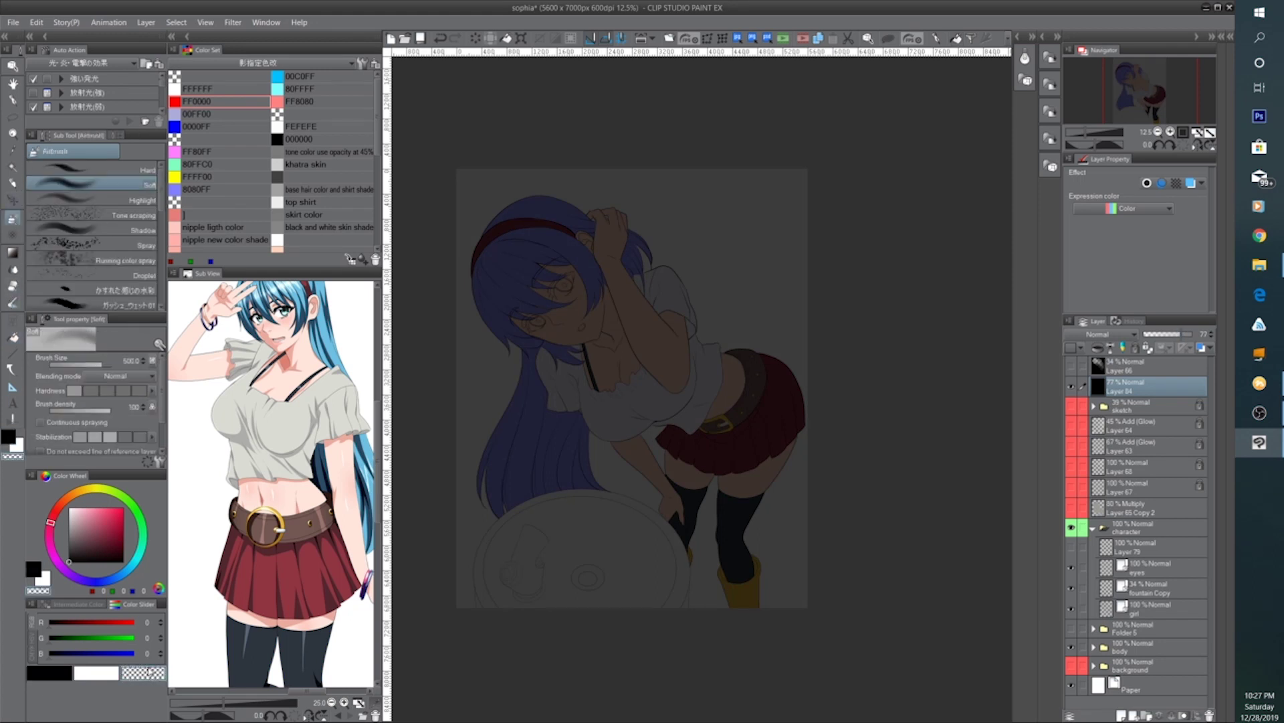
{"action": "key", "text": "bracketright"}
{"action": "key", "text": "bracketright"}
{"action": "key", "text": "bracketright"}
{"action": "key", "text": "bracketright"}
{"action": "key", "text": "bracketright"}
{"action": "key", "text": "bracketright"}
{"action": "mouse_move", "coordinate": [563, 201]}
{"action": "left_mouse_down"}
{"action": "mouse_move", "coordinate": [546, 256]}
{"action": "mouse_move", "coordinate": [568, 269]}
{"action": "mouse_move", "coordinate": [590, 218]}
{"action": "mouse_move", "coordinate": [568, 224]}
{"action": "mouse_move", "coordinate": [640, 252]}
{"action": "mouse_move", "coordinate": [555, 227]}
{"action": "mouse_move", "coordinate": [638, 291]}
{"action": "mouse_move", "coordinate": [641, 324]}
{"action": "mouse_move", "coordinate": [707, 381]}
{"action": "mouse_move", "coordinate": [754, 399]}
{"action": "mouse_move", "coordinate": [610, 268]}
{"action": "mouse_move", "coordinate": [696, 343]}
{"action": "mouse_move", "coordinate": [618, 216]}
{"action": "mouse_move", "coordinate": [576, 200]}
{"action": "mouse_move", "coordinate": [564, 216]}
{"action": "mouse_move", "coordinate": [584, 189]}
{"action": "left_mouse_up"}
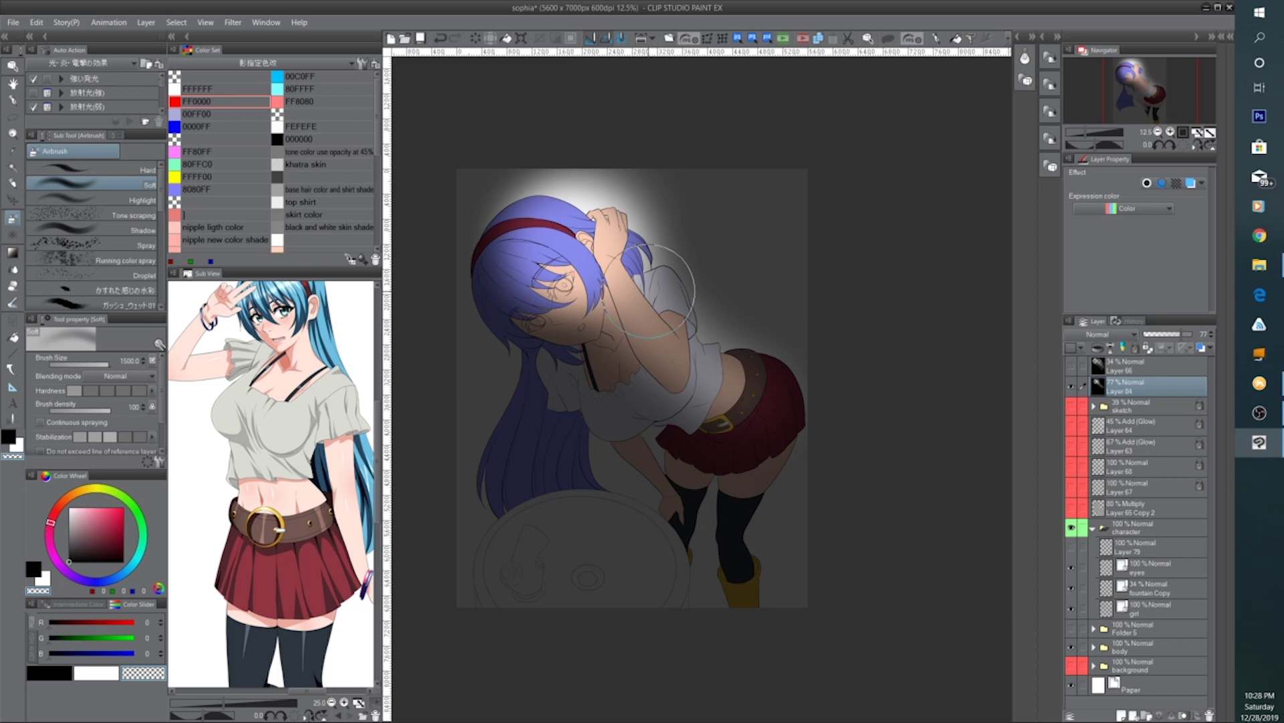
{"action": "left_click", "coordinate": [1072, 386]}
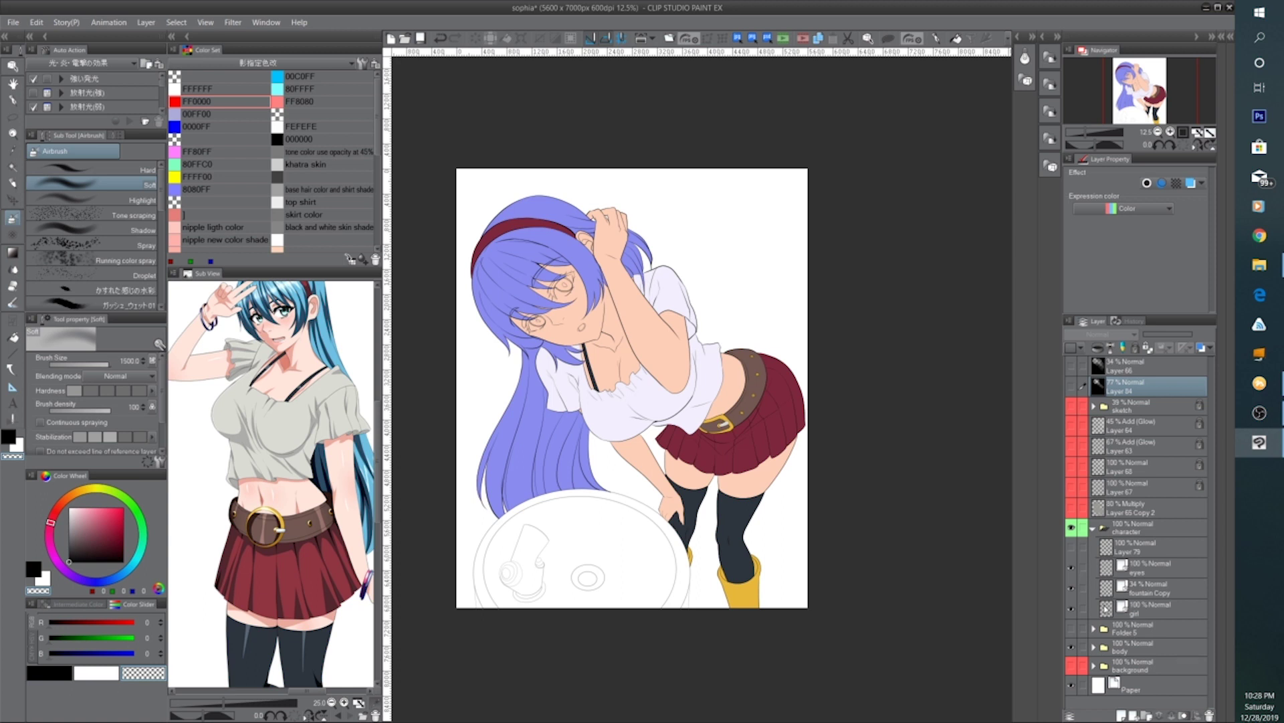
Bring the reference's skin and hair swatches into view and select the flat-color layer inside the body folder
{"action": "left_click_drag", "start_coordinate": [203, 601], "coordinate": [365, 559]}
{"action": "left_click_drag", "start_coordinate": [212, 566], "coordinate": [368, 540]}
{"action": "mouse_move", "coordinate": [239, 507]}
{"action": "left_mouse_down"}
{"action": "mouse_move", "coordinate": [336, 526]}
{"action": "mouse_move", "coordinate": [337, 553]}
{"action": "left_mouse_up"}
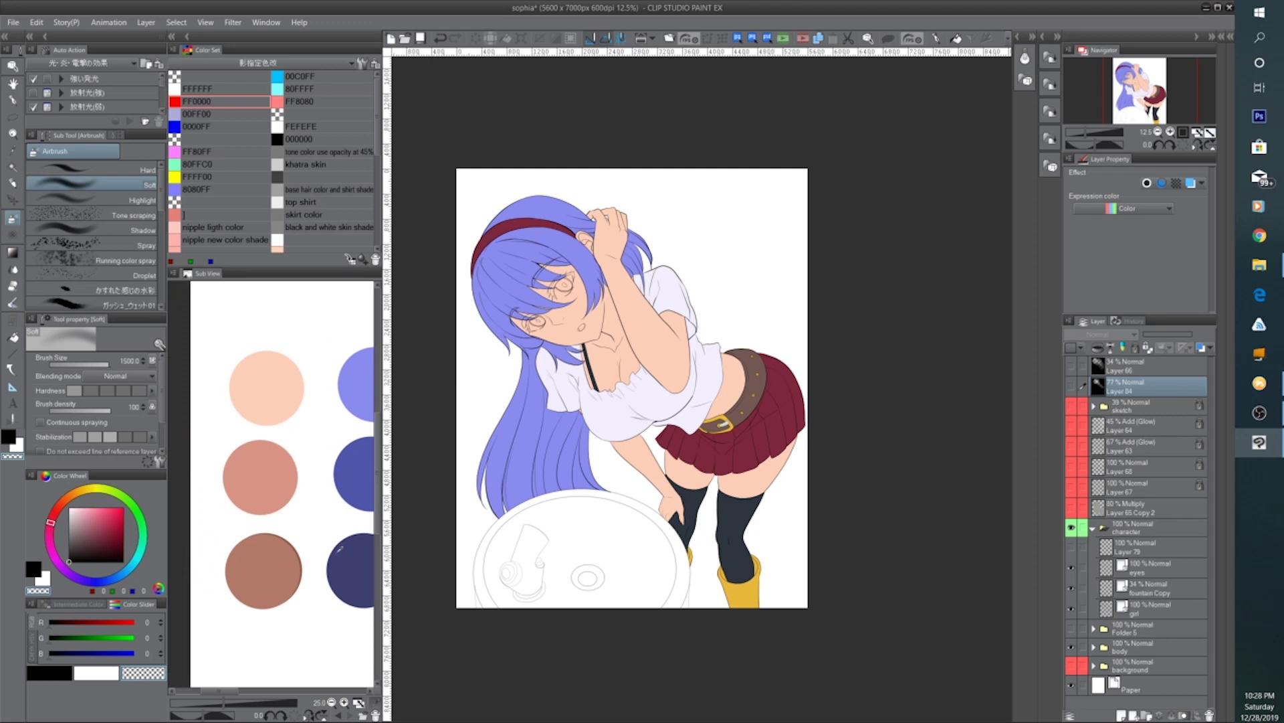
{"action": "left_click", "coordinate": [1095, 647]}
{"action": "left_click", "coordinate": [1137, 666]}
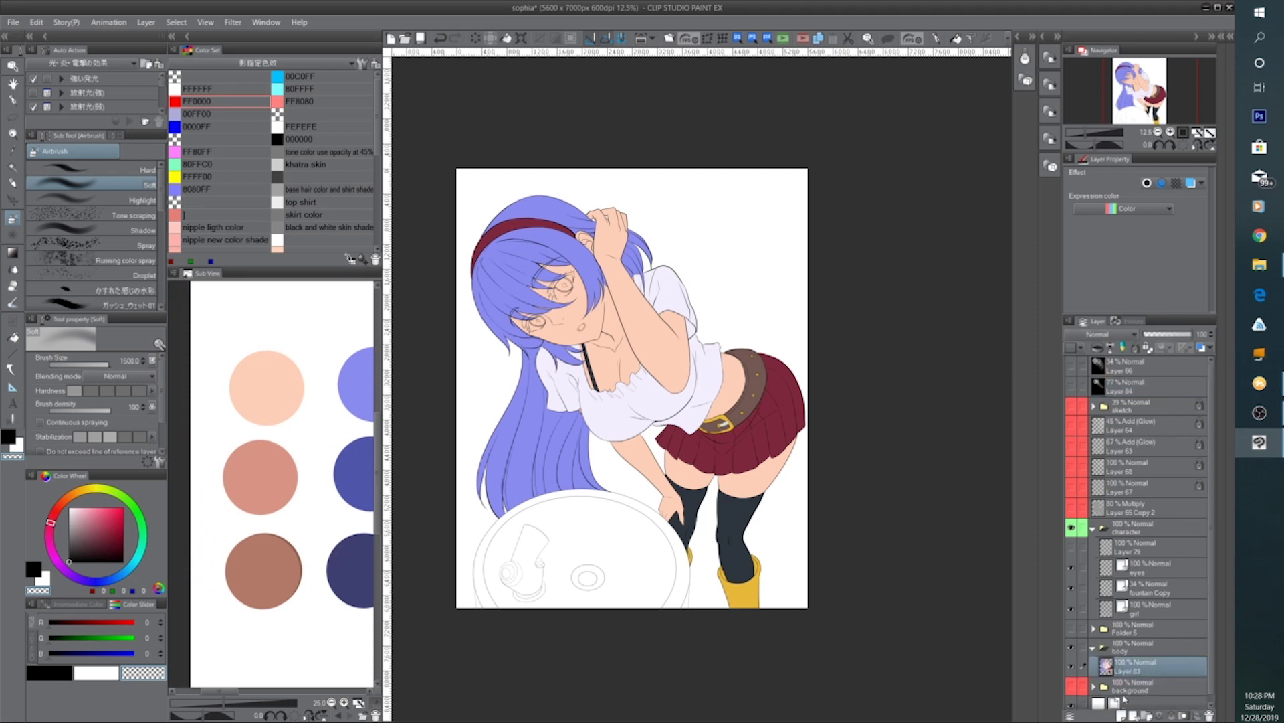
Create a new raster layer above the flat-color layer in the body folder and toggle the flat colors' visibility to check them
{"action": "left_click", "coordinate": [1122, 715]}
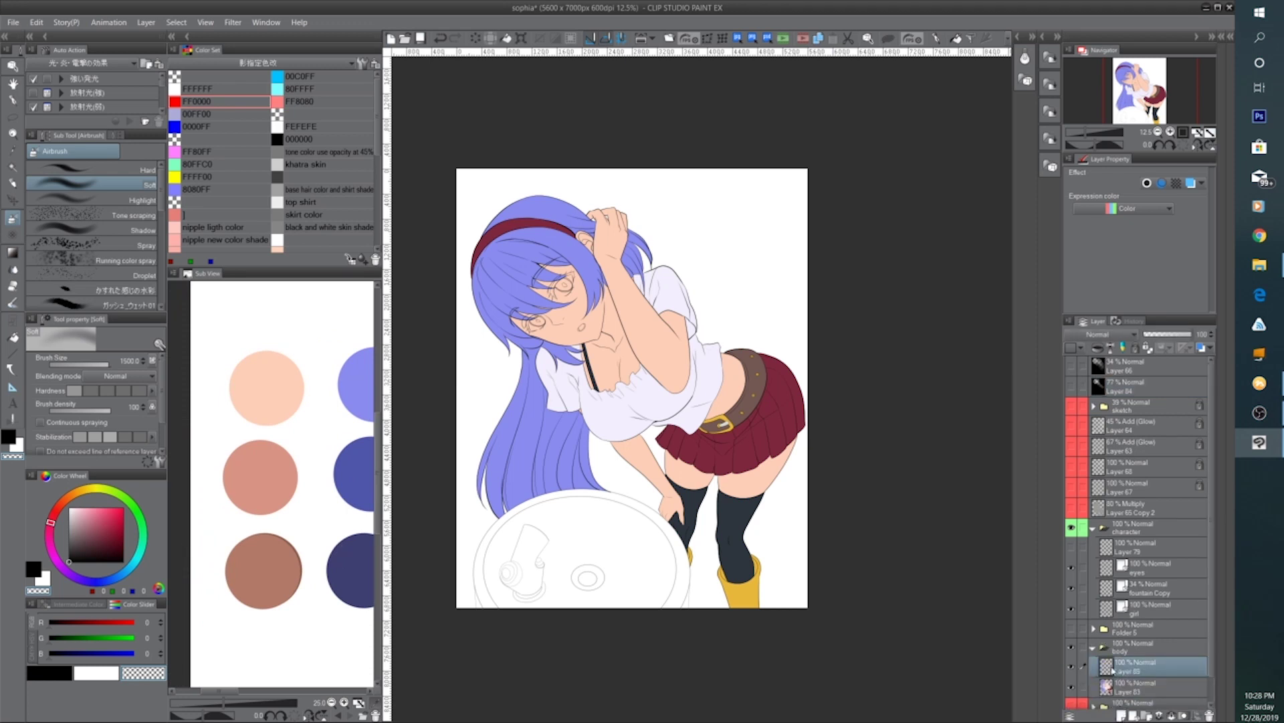
{"action": "left_click", "coordinate": [1071, 689]}
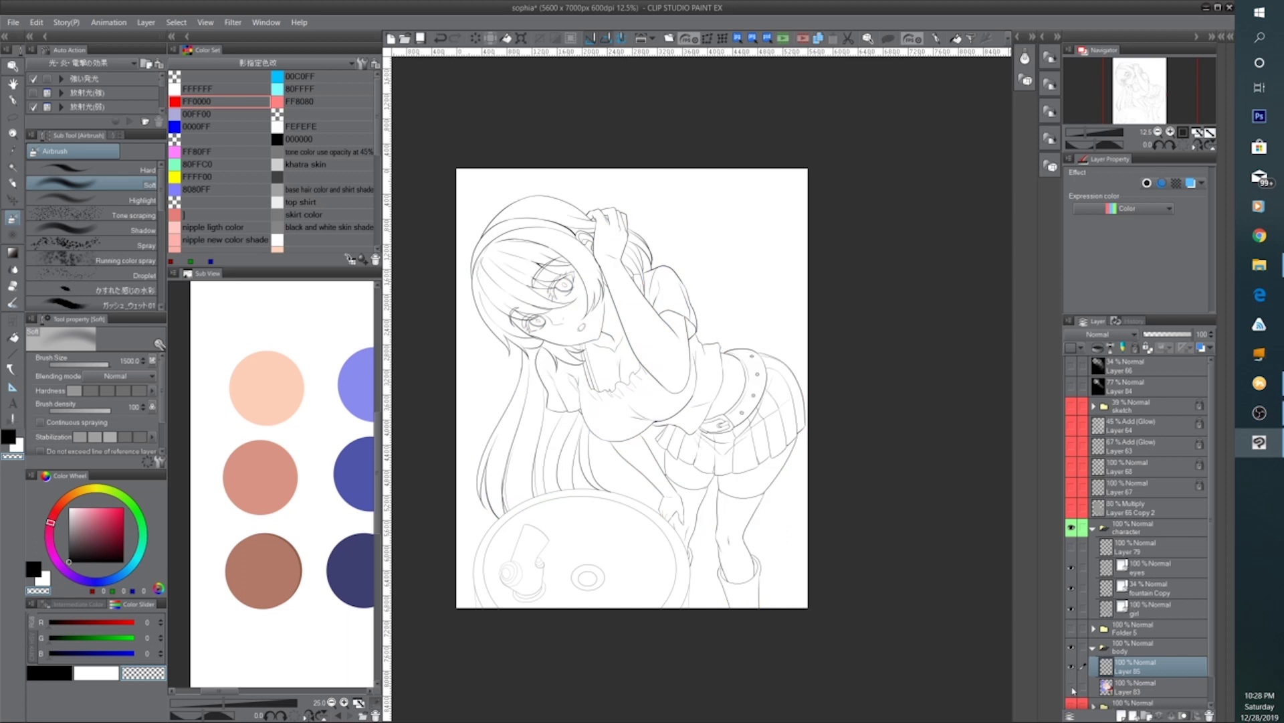
{"action": "left_click", "coordinate": [1071, 689]}
{"action": "left_click", "coordinate": [1071, 689]}
{"action": "left_click", "coordinate": [1071, 689]}
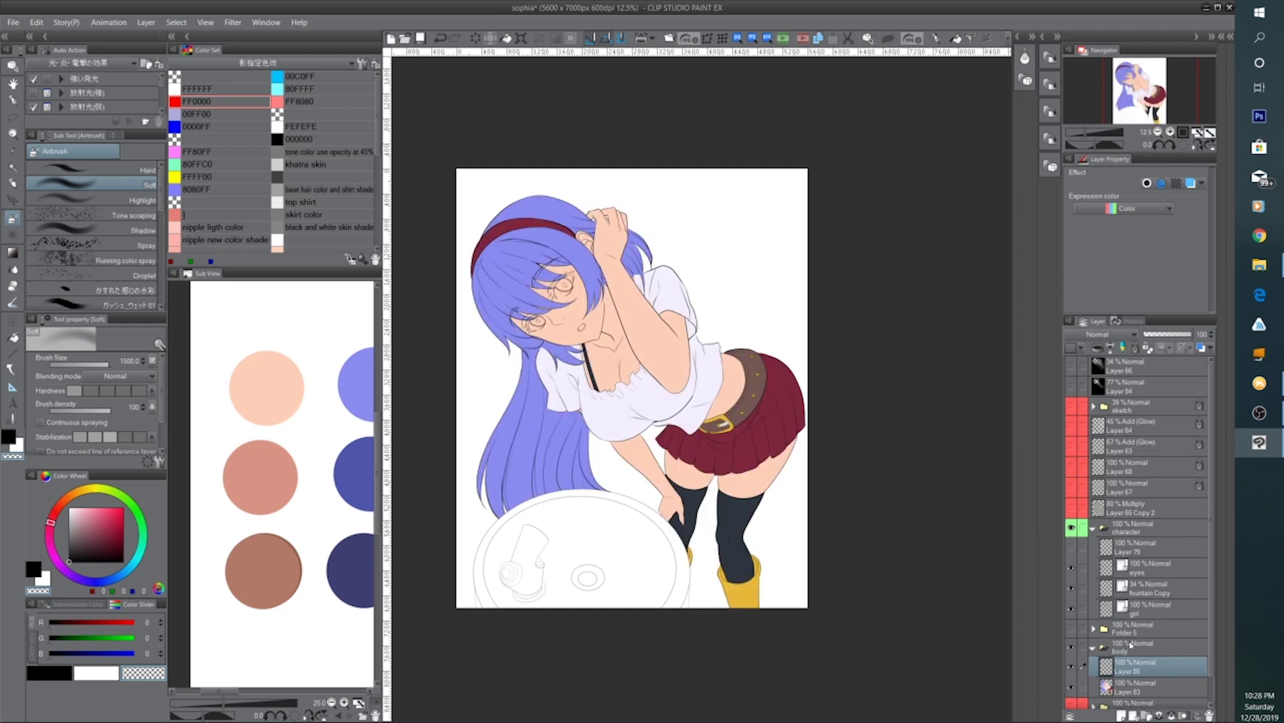
Pick the medium skin-shadow tone from the reference swatches and switch to the G-pen
{"action": "scroll", "coordinate": [589, 491], "scroll_direction": "up", "scroll_amount": 3}
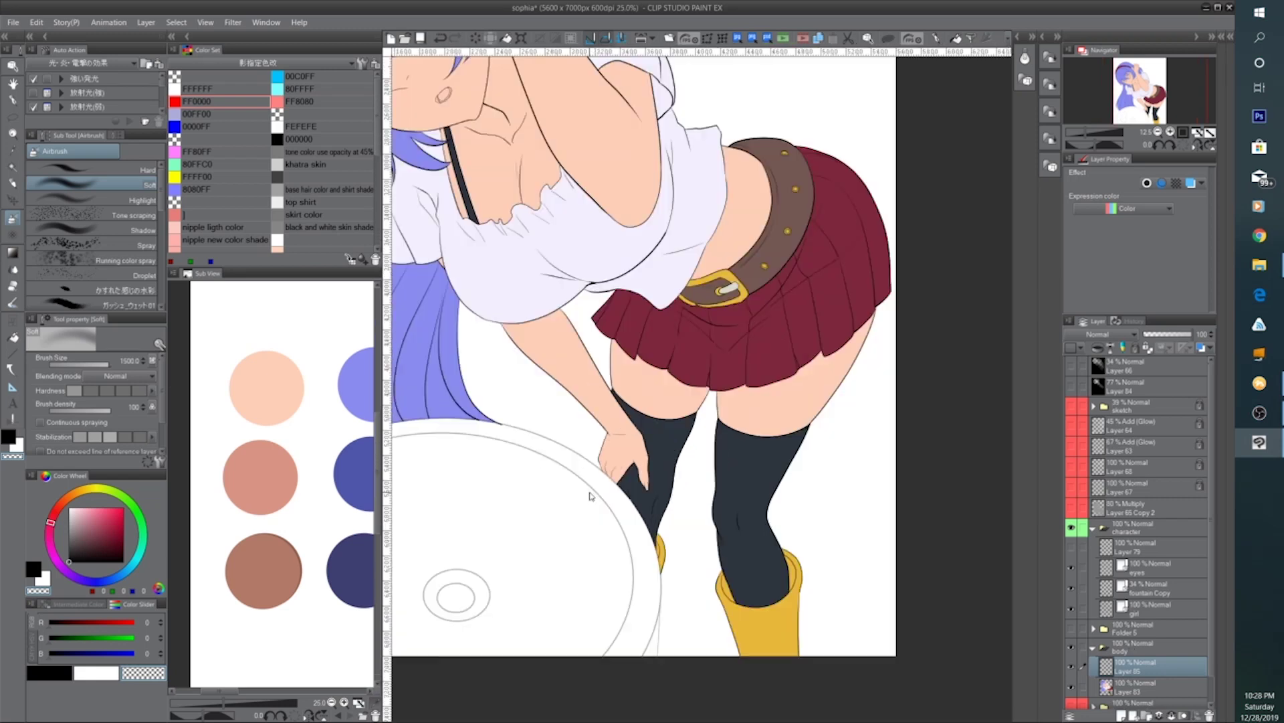
{"action": "mouse_move", "coordinate": [525, 361]}
{"action": "left_mouse_down"}
{"action": "mouse_move", "coordinate": [589, 433]}
{"action": "mouse_move", "coordinate": [649, 602]}
{"action": "left_mouse_up"}
{"action": "mouse_move", "coordinate": [464, 289]}
{"action": "left_mouse_down"}
{"action": "mouse_move", "coordinate": [584, 452]}
{"action": "mouse_move", "coordinate": [590, 501]}
{"action": "left_mouse_up"}
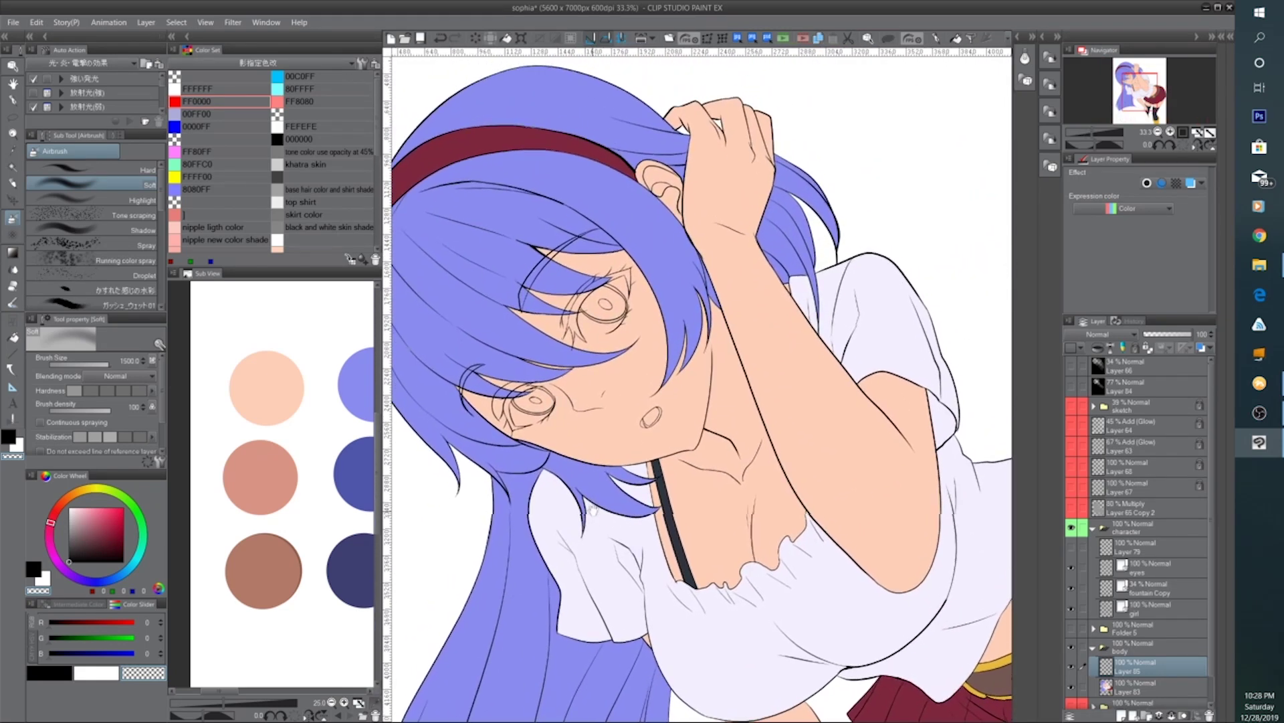
{"action": "left_click", "coordinate": [266, 469]}
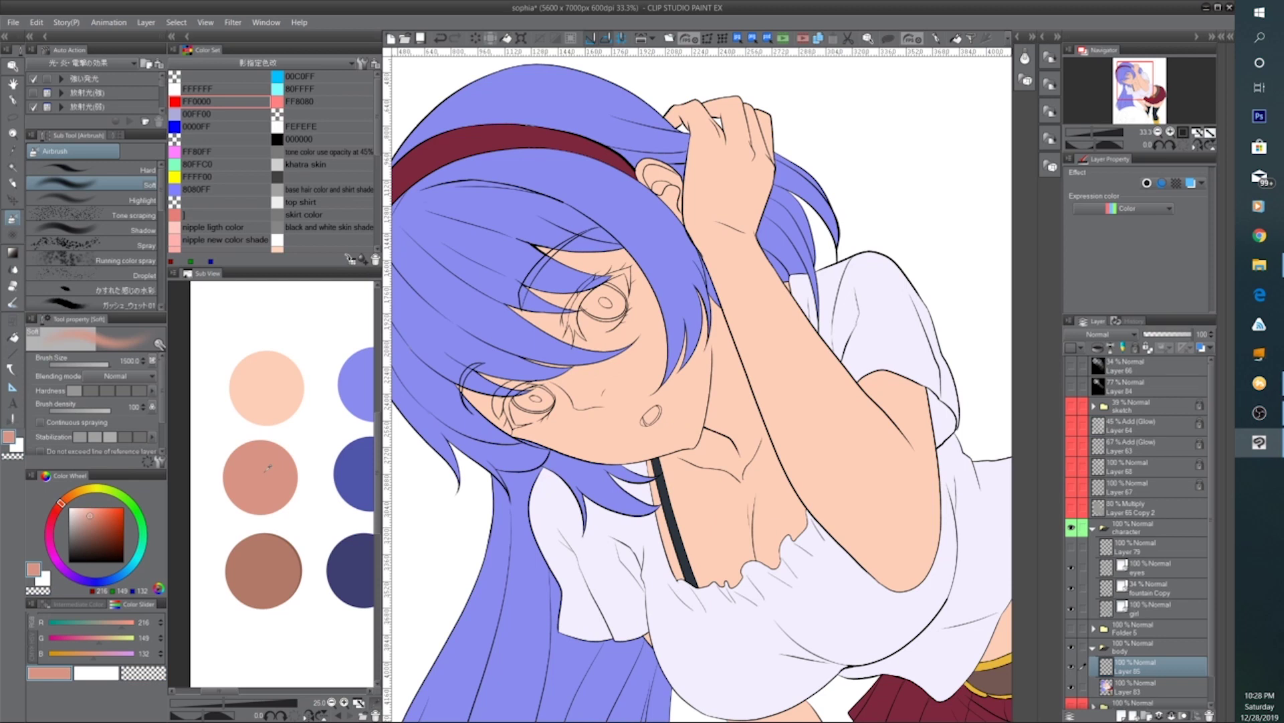
{"action": "left_click", "coordinate": [13, 100]}
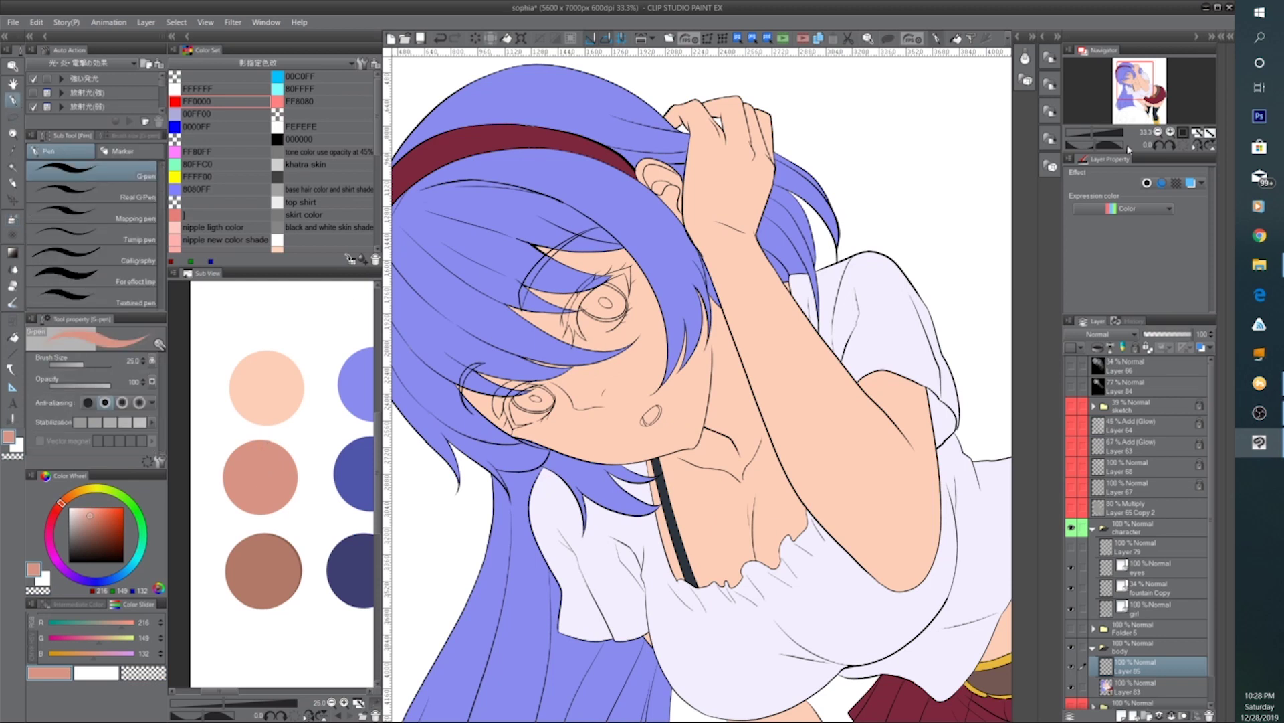
Reduce the G-pen to size 12 and outline the cast shadows of the bangs on the skin around both eyes
{"action": "left_click_drag", "start_coordinate": [1128, 148], "coordinate": [1102, 146]}
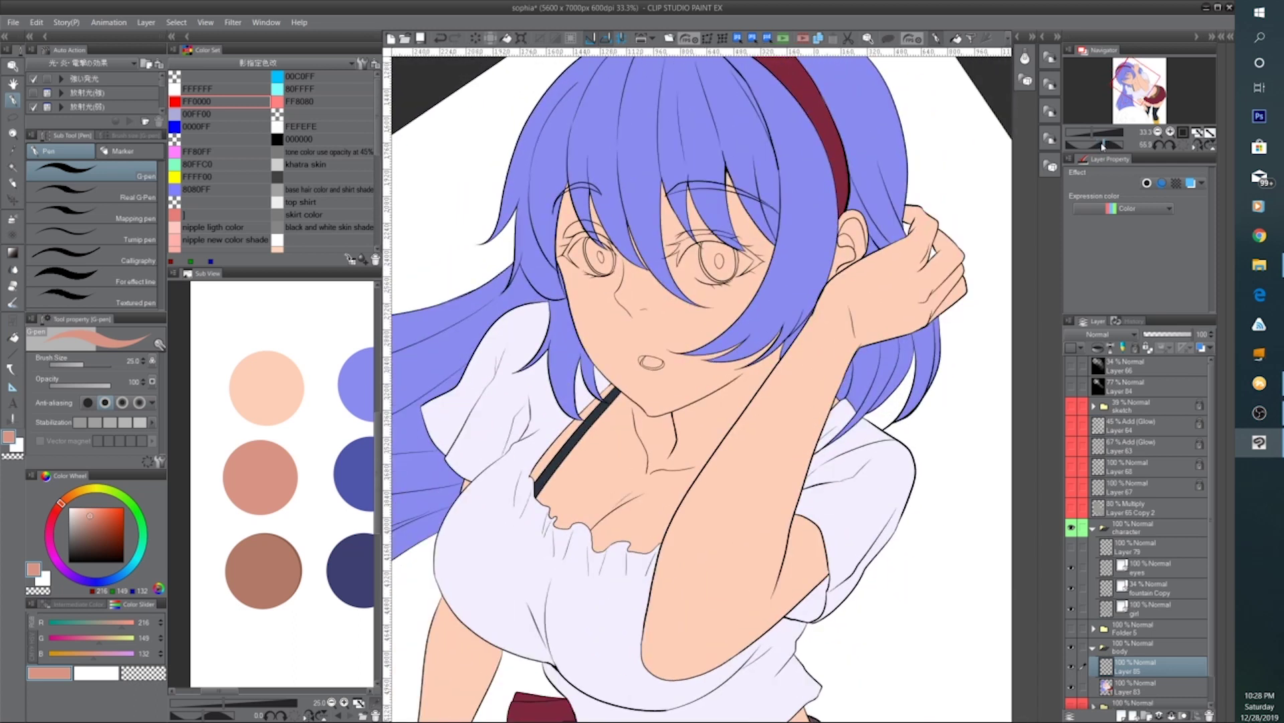
{"action": "mouse_move", "coordinate": [571, 285]}
{"action": "left_mouse_down"}
{"action": "mouse_move", "coordinate": [548, 452]}
{"action": "mouse_move", "coordinate": [537, 394]}
{"action": "mouse_move", "coordinate": [561, 406]}
{"action": "left_mouse_up"}
{"action": "left_click", "coordinate": [567, 388], "text": "ctrl"}
{"action": "key", "text": "bracketleft"}
{"action": "key", "text": "bracketleft"}
{"action": "key", "text": "bracketleft"}
{"action": "key", "text": "bracketleft"}
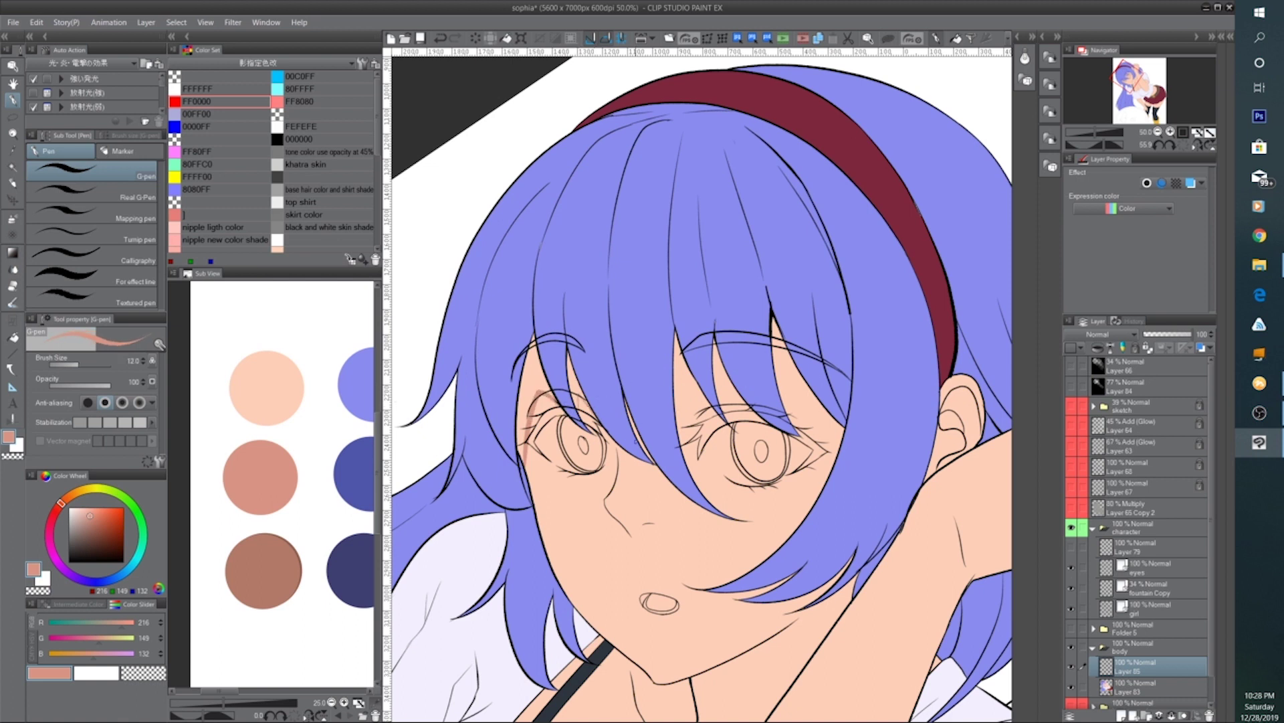
{"action": "mouse_move", "coordinate": [681, 442]}
{"action": "left_mouse_down"}
{"action": "mouse_move", "coordinate": [682, 390]}
{"action": "mouse_move", "coordinate": [710, 410]}
{"action": "mouse_move", "coordinate": [723, 380]}
{"action": "mouse_move", "coordinate": [741, 395]}
{"action": "mouse_move", "coordinate": [791, 372]}
{"action": "mouse_move", "coordinate": [807, 385]}
{"action": "left_mouse_up"}
{"action": "left_click", "coordinate": [826, 398], "text": "alt"}
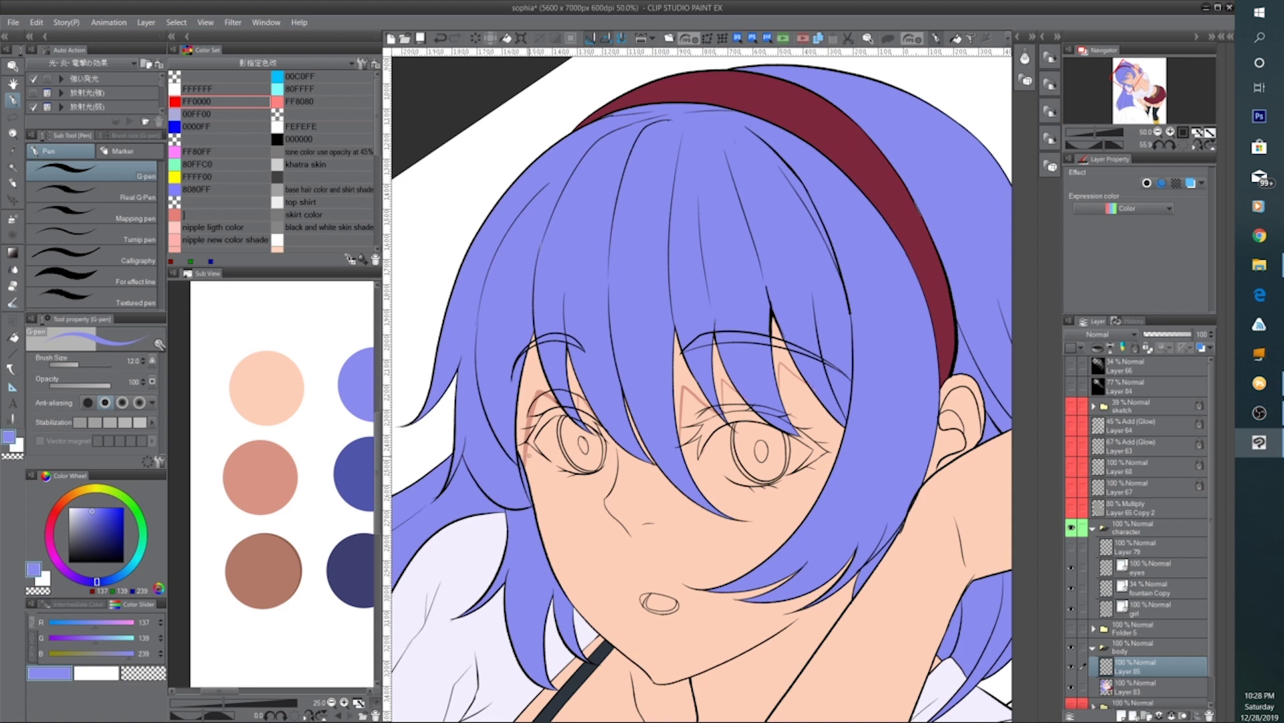
{"action": "scroll", "coordinate": [689, 430], "scroll_direction": "up", "scroll_amount": 2}
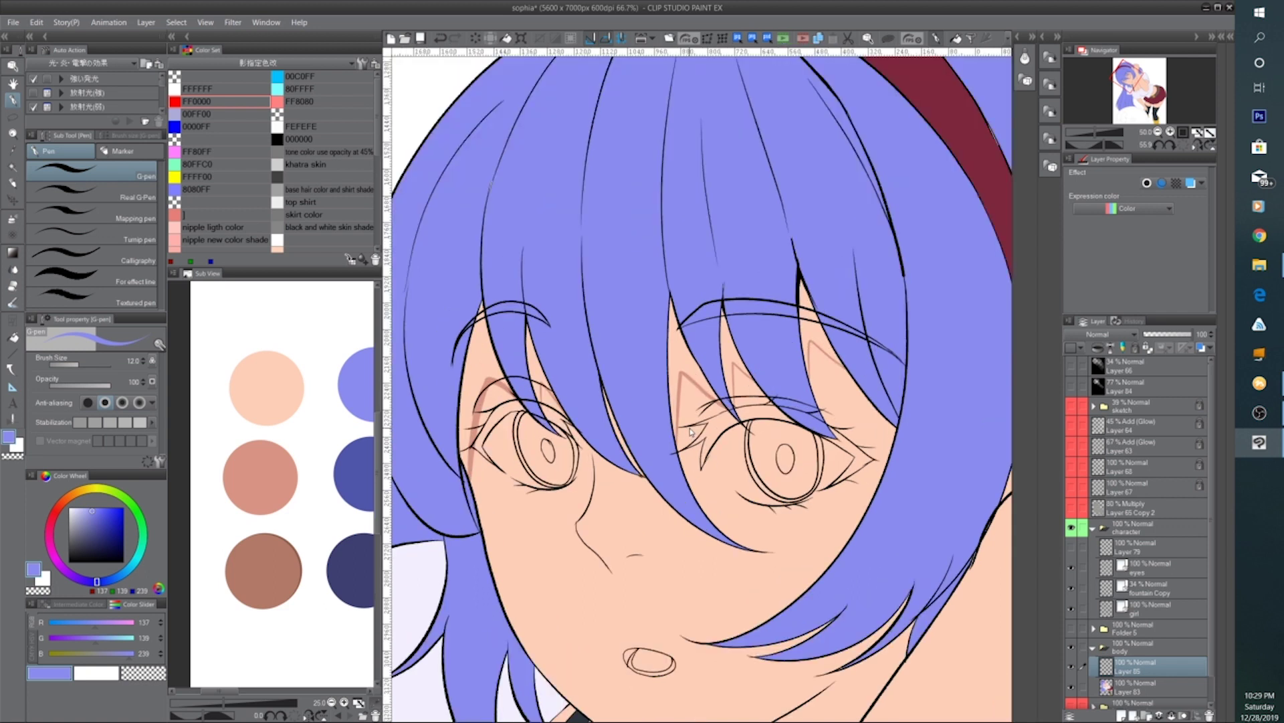
{"action": "left_click", "coordinate": [676, 348], "text": "alt"}
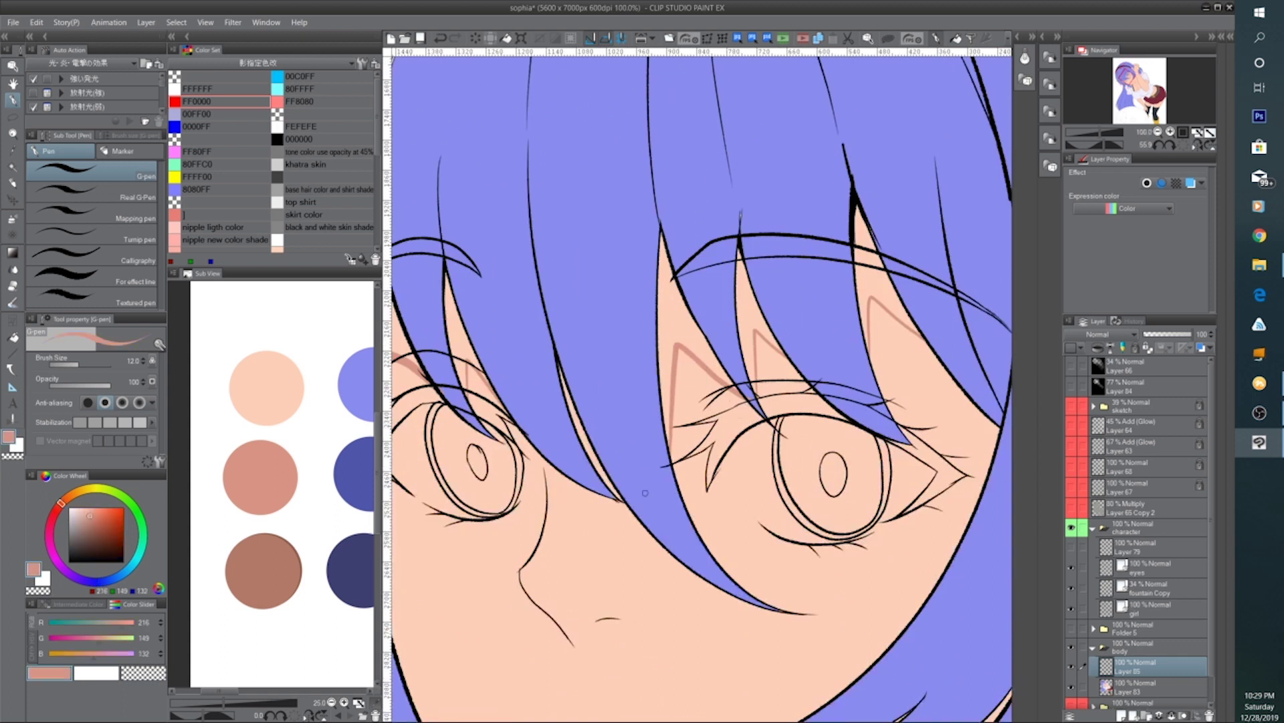
Outline the shadow beside the nose and the long bang's cast shadow on the cheek
{"action": "left_click_drag", "start_coordinate": [627, 580], "coordinate": [687, 441]}
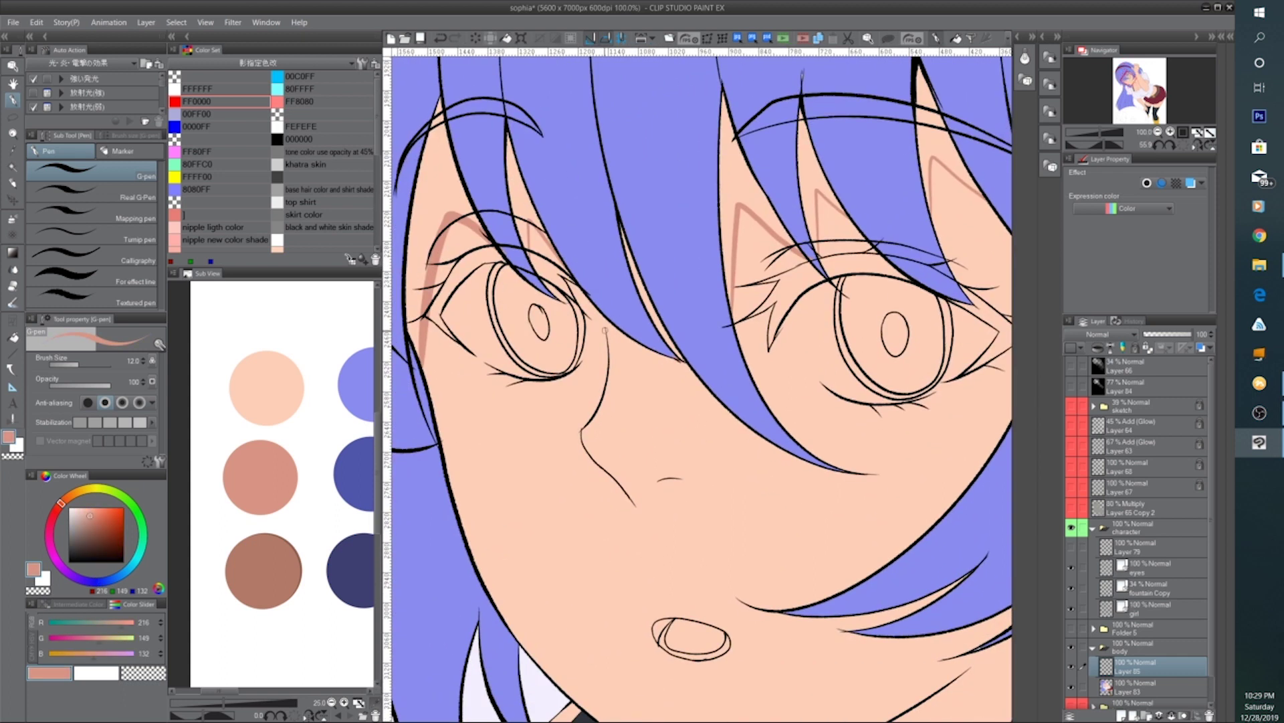
{"action": "left_click_drag", "start_coordinate": [606, 324], "coordinate": [578, 467]}
{"action": "mouse_move", "coordinate": [667, 539]}
{"action": "left_mouse_down"}
{"action": "mouse_move", "coordinate": [660, 510]}
{"action": "mouse_move", "coordinate": [700, 451]}
{"action": "left_mouse_up"}
{"action": "mouse_move", "coordinate": [725, 498]}
{"action": "left_mouse_down"}
{"action": "mouse_move", "coordinate": [633, 420]}
{"action": "mouse_move", "coordinate": [734, 464]}
{"action": "mouse_move", "coordinate": [725, 529]}
{"action": "left_mouse_up"}
{"action": "mouse_move", "coordinate": [605, 393]}
{"action": "left_mouse_down"}
{"action": "mouse_move", "coordinate": [661, 464]}
{"action": "mouse_move", "coordinate": [724, 510]}
{"action": "left_mouse_up"}
{"action": "left_click_drag", "start_coordinate": [724, 510], "coordinate": [679, 458]}
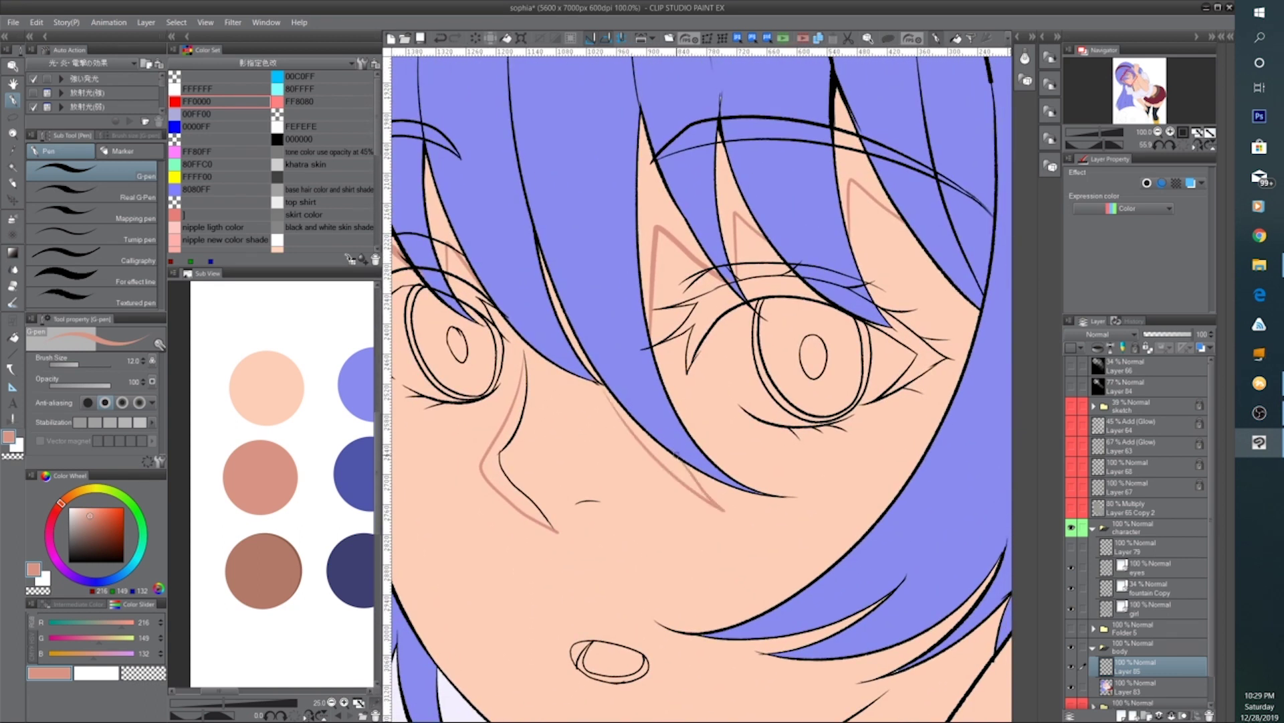
Outline the cast shadows beneath the side hair tips along the cheek and jaw
{"action": "mouse_move", "coordinate": [912, 332]}
{"action": "left_mouse_down"}
{"action": "mouse_move", "coordinate": [747, 464]}
{"action": "mouse_move", "coordinate": [827, 400]}
{"action": "mouse_move", "coordinate": [825, 194]}
{"action": "left_mouse_up"}
{"action": "left_click_drag", "start_coordinate": [753, 495], "coordinate": [793, 449]}
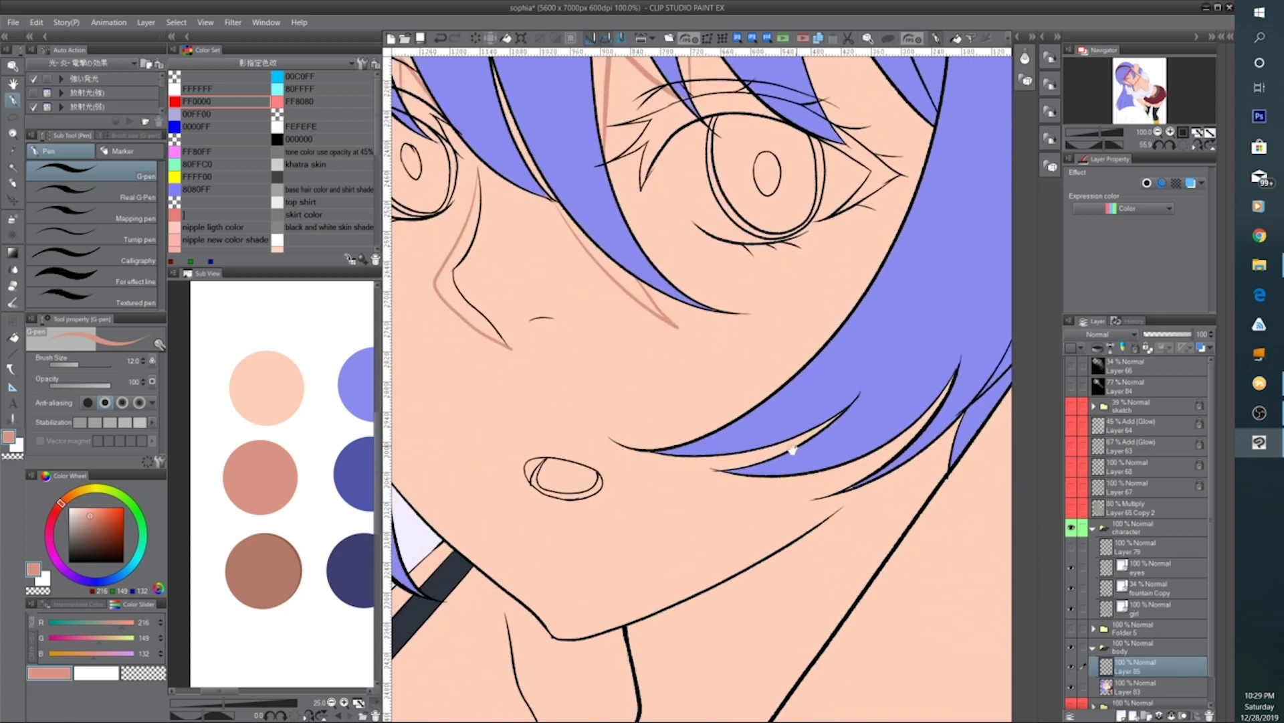
{"action": "mouse_move", "coordinate": [714, 457]}
{"action": "left_mouse_down"}
{"action": "mouse_move", "coordinate": [771, 457]}
{"action": "mouse_move", "coordinate": [643, 467]}
{"action": "mouse_move", "coordinate": [741, 489]}
{"action": "left_mouse_up"}
{"action": "left_click_drag", "start_coordinate": [820, 451], "coordinate": [708, 509]}
{"action": "left_click_drag", "start_coordinate": [666, 570], "coordinate": [794, 416]}
{"action": "left_click_drag", "start_coordinate": [750, 493], "coordinate": [654, 420]}
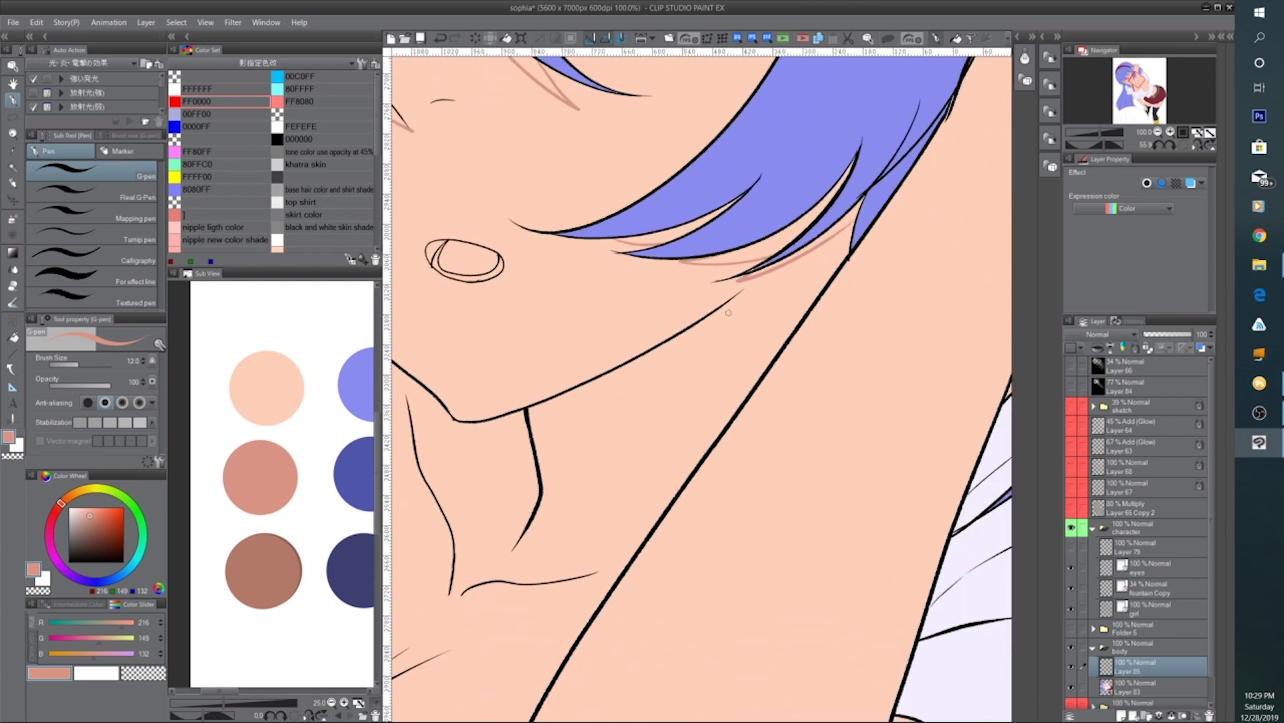
Outline the shadow on the neck below the jaw and a small shadow shape on the upper chest
{"action": "mouse_move", "coordinate": [744, 284]}
{"action": "left_mouse_down"}
{"action": "mouse_move", "coordinate": [689, 476]}
{"action": "mouse_move", "coordinate": [715, 491]}
{"action": "mouse_move", "coordinate": [740, 482]}
{"action": "left_mouse_up"}
{"action": "scroll", "coordinate": [714, 443], "scroll_direction": "down", "scroll_amount": 4}
{"action": "scroll", "coordinate": [713, 445], "scroll_direction": "up", "scroll_amount": 1}
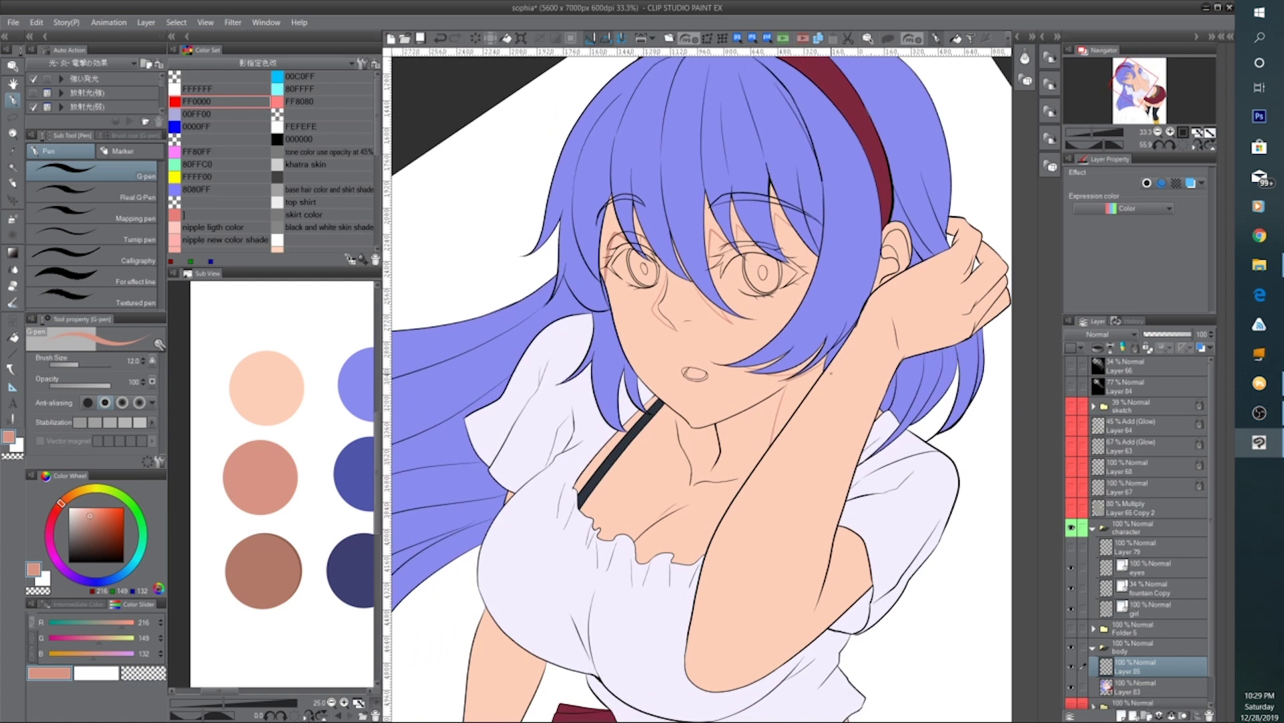
{"action": "left_click", "coordinate": [1186, 147]}
{"action": "left_click_drag", "start_coordinate": [745, 439], "coordinate": [661, 503]}
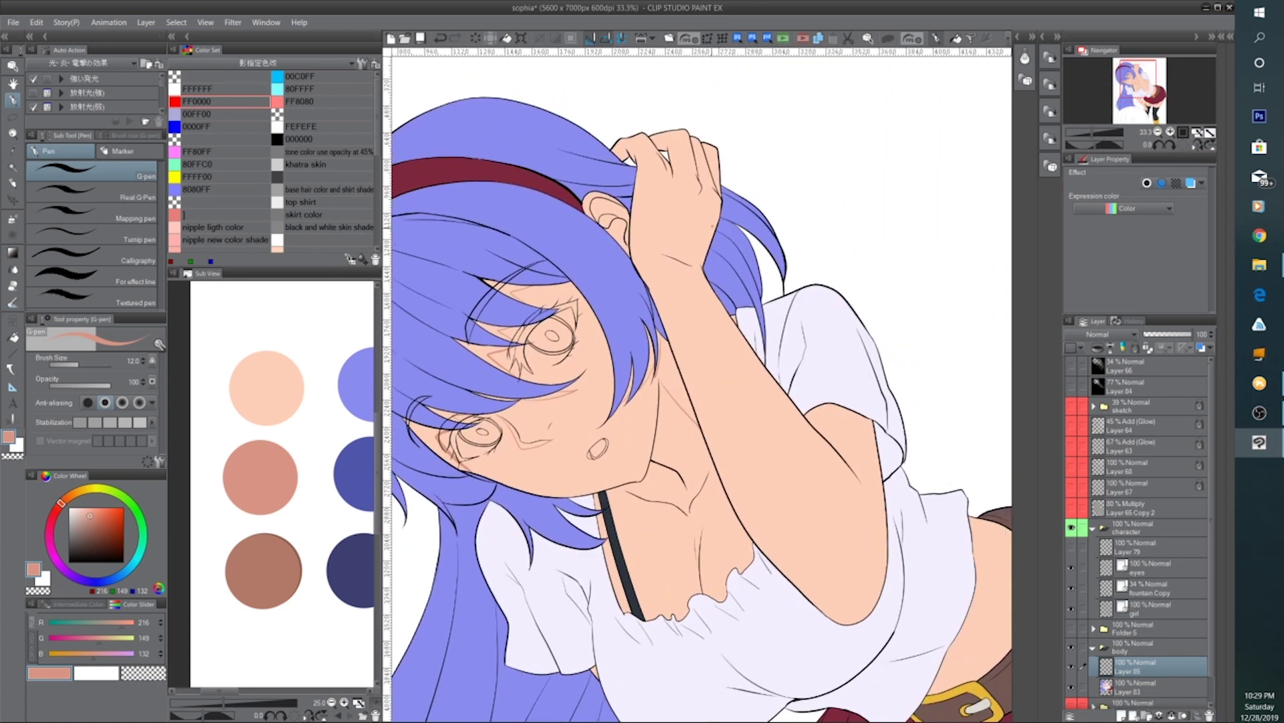
{"action": "left_click_drag", "start_coordinate": [782, 143], "coordinate": [797, 136]}
{"action": "key", "text": "ctrl+z"}
{"action": "left_click_drag", "start_coordinate": [694, 539], "coordinate": [583, 603]}
{"action": "left_click_drag", "start_coordinate": [579, 521], "coordinate": [622, 616]}
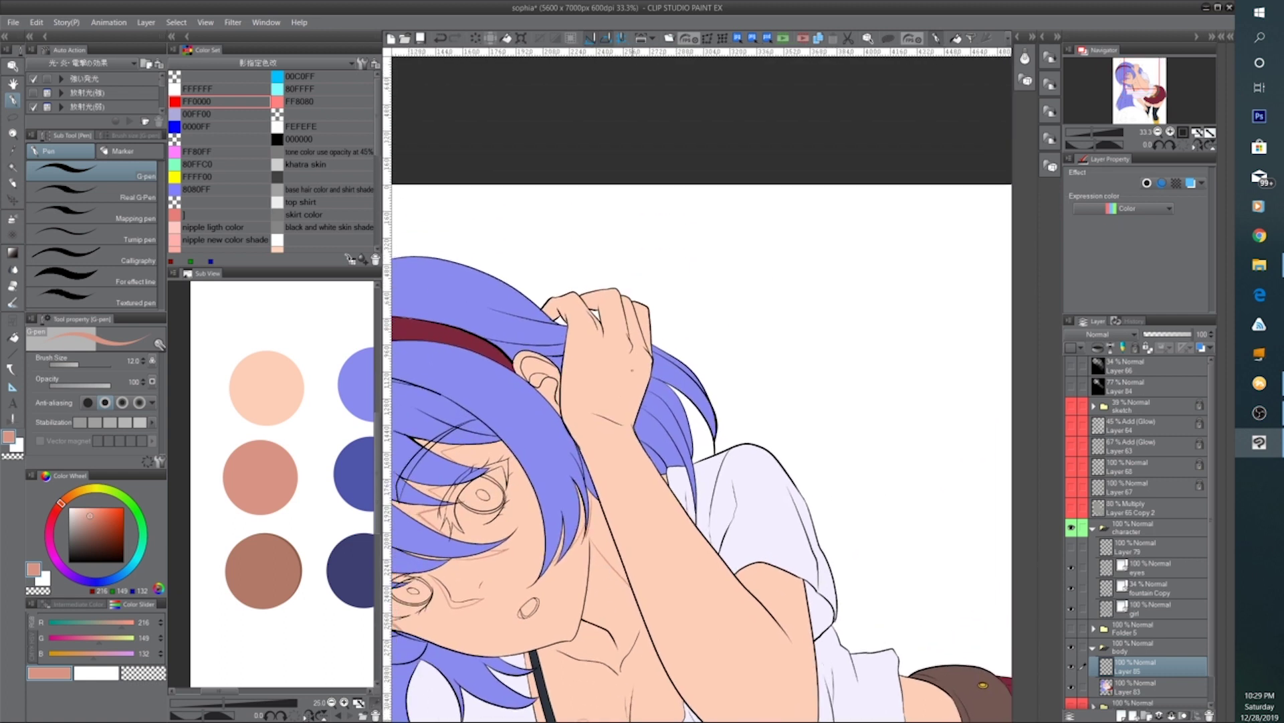
Outline the shadow across the wrist of the raised arm, undoing the unwanted strokes
{"action": "mouse_move", "coordinate": [591, 406]}
{"action": "left_mouse_down"}
{"action": "mouse_move", "coordinate": [636, 415]}
{"action": "mouse_move", "coordinate": [632, 432]}
{"action": "left_mouse_up"}
{"action": "key", "text": "ctrl+z"}
{"action": "scroll", "coordinate": [632, 419], "scroll_direction": "up", "scroll_amount": 1}
{"action": "left_click_drag", "start_coordinate": [592, 399], "coordinate": [694, 425]}
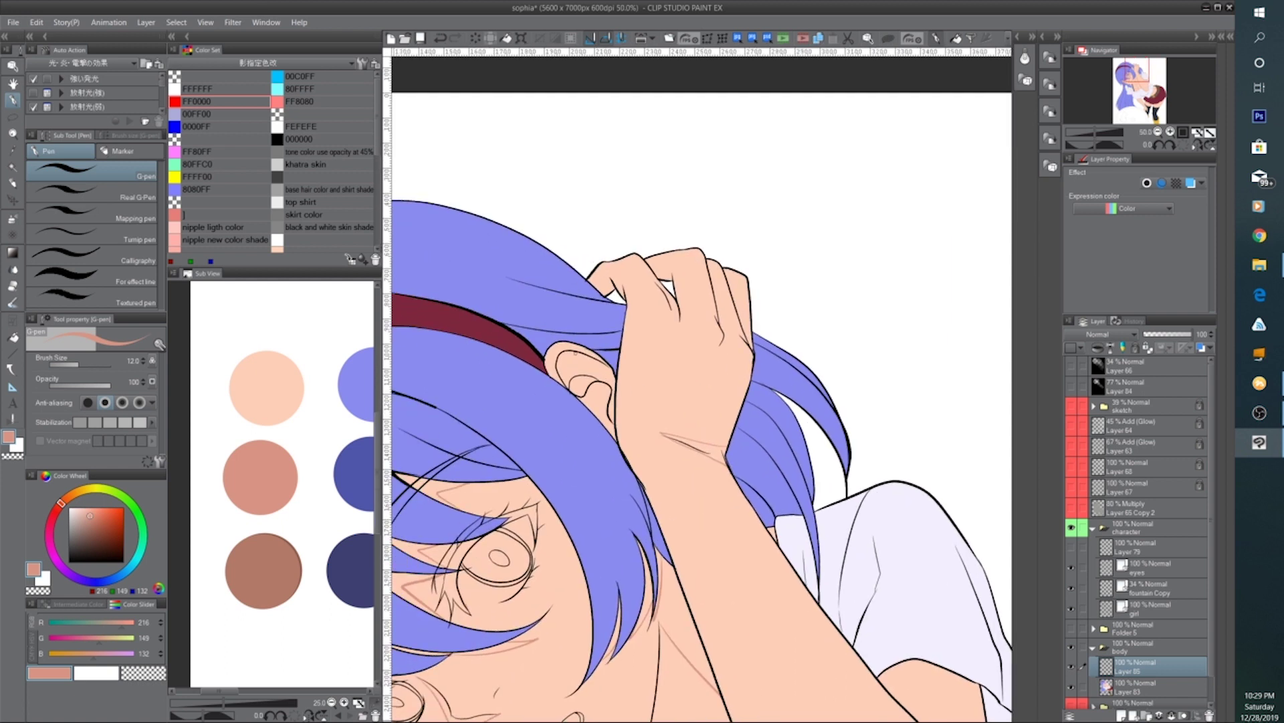
{"action": "key", "text": "ctrl+z"}
{"action": "key", "text": "ctrl+z"}
Outline the shadows inside the ear and between the fingers of the raised hand
{"action": "mouse_move", "coordinate": [606, 366]}
{"action": "left_mouse_down"}
{"action": "mouse_move", "coordinate": [581, 367]}
{"action": "mouse_move", "coordinate": [592, 376]}
{"action": "left_mouse_up"}
{"action": "left_click_drag", "start_coordinate": [602, 396], "coordinate": [608, 416]}
{"action": "left_click_drag", "start_coordinate": [666, 337], "coordinate": [641, 416]}
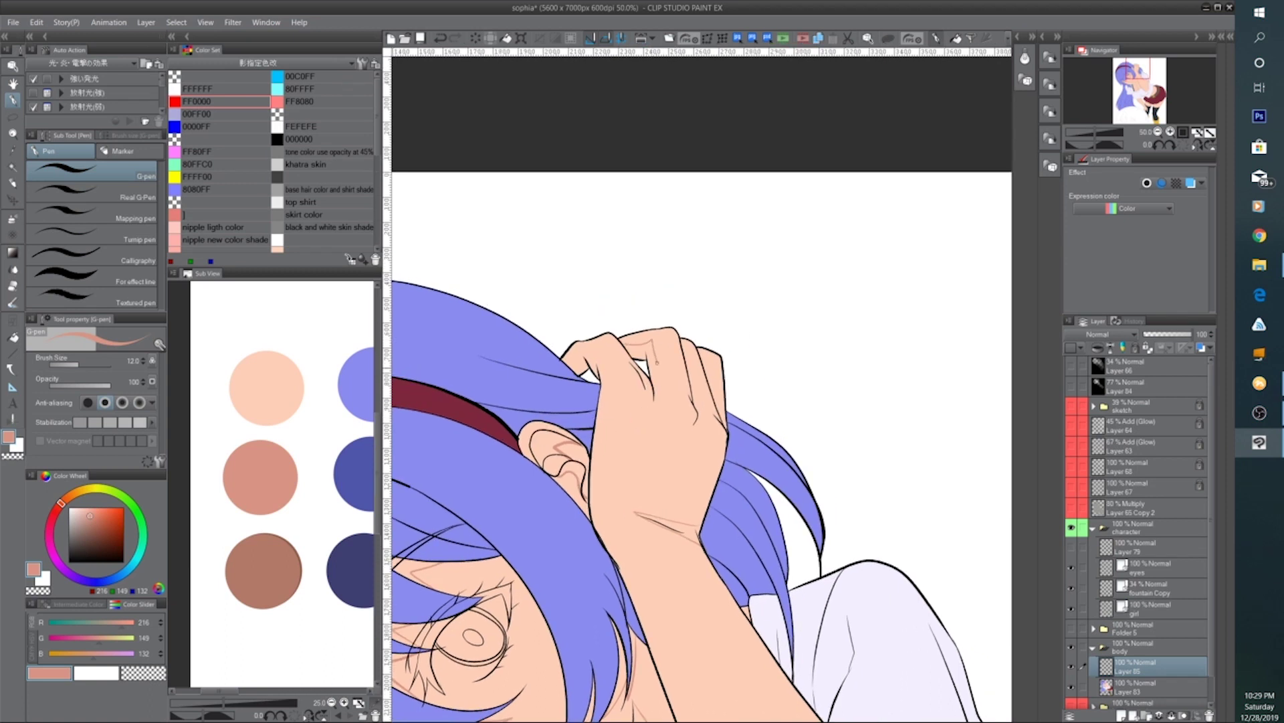
{"action": "left_click_drag", "start_coordinate": [657, 362], "coordinate": [661, 392]}
{"action": "left_click_drag", "start_coordinate": [700, 391], "coordinate": [693, 434]}
{"action": "left_click_drag", "start_coordinate": [699, 509], "coordinate": [633, 337]}
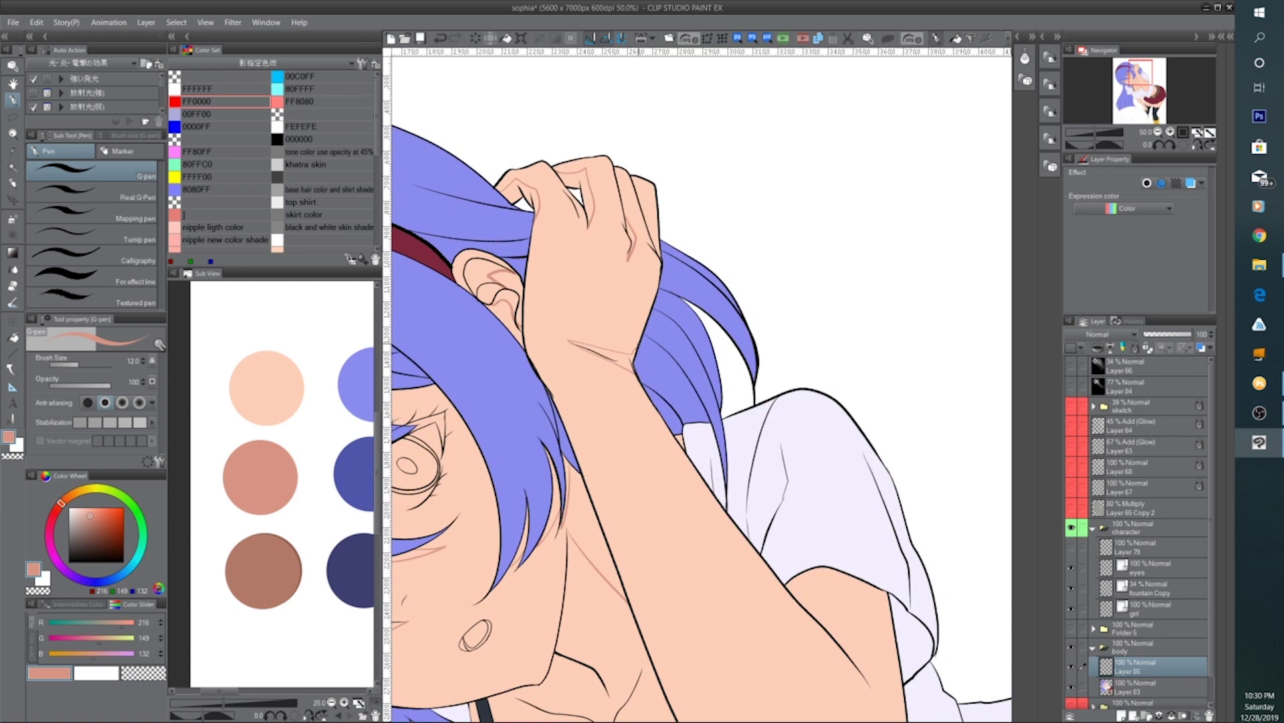
Outline the shadows on the raised arm below the sleeve and at the elbow, and along the lowered forearm and hand
{"action": "mouse_move", "coordinate": [769, 655]}
{"action": "left_mouse_down"}
{"action": "mouse_move", "coordinate": [680, 436]}
{"action": "mouse_move", "coordinate": [603, 355]}
{"action": "left_mouse_up"}
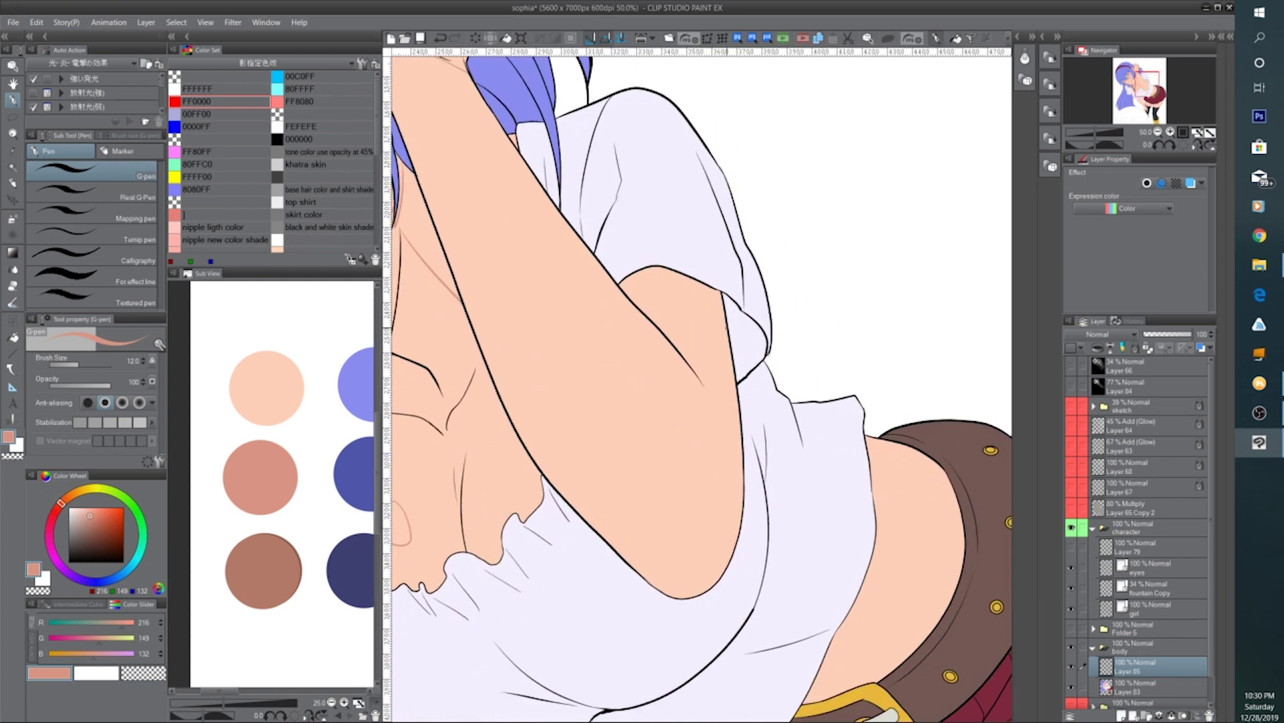
{"action": "left_click_drag", "start_coordinate": [727, 328], "coordinate": [655, 318]}
{"action": "key", "text": "ctrl+z"}
{"action": "left_click_drag", "start_coordinate": [716, 313], "coordinate": [640, 307]}
{"action": "mouse_move", "coordinate": [704, 384]}
{"action": "left_mouse_down"}
{"action": "mouse_move", "coordinate": [715, 405]}
{"action": "mouse_move", "coordinate": [699, 392]}
{"action": "left_mouse_up"}
{"action": "mouse_move", "coordinate": [671, 510]}
{"action": "left_mouse_down"}
{"action": "mouse_move", "coordinate": [690, 534]}
{"action": "mouse_move", "coordinate": [664, 495]}
{"action": "mouse_move", "coordinate": [665, 395]}
{"action": "mouse_move", "coordinate": [756, 334]}
{"action": "mouse_move", "coordinate": [716, 361]}
{"action": "mouse_move", "coordinate": [746, 390]}
{"action": "mouse_move", "coordinate": [682, 283]}
{"action": "left_mouse_up"}
{"action": "mouse_move", "coordinate": [460, 326]}
{"action": "left_mouse_down"}
{"action": "mouse_move", "coordinate": [565, 421]}
{"action": "mouse_move", "coordinate": [669, 550]}
{"action": "left_mouse_up"}
{"action": "mouse_move", "coordinate": [681, 566]}
{"action": "left_mouse_down"}
{"action": "mouse_move", "coordinate": [657, 509]}
{"action": "mouse_move", "coordinate": [640, 558]}
{"action": "left_mouse_up"}
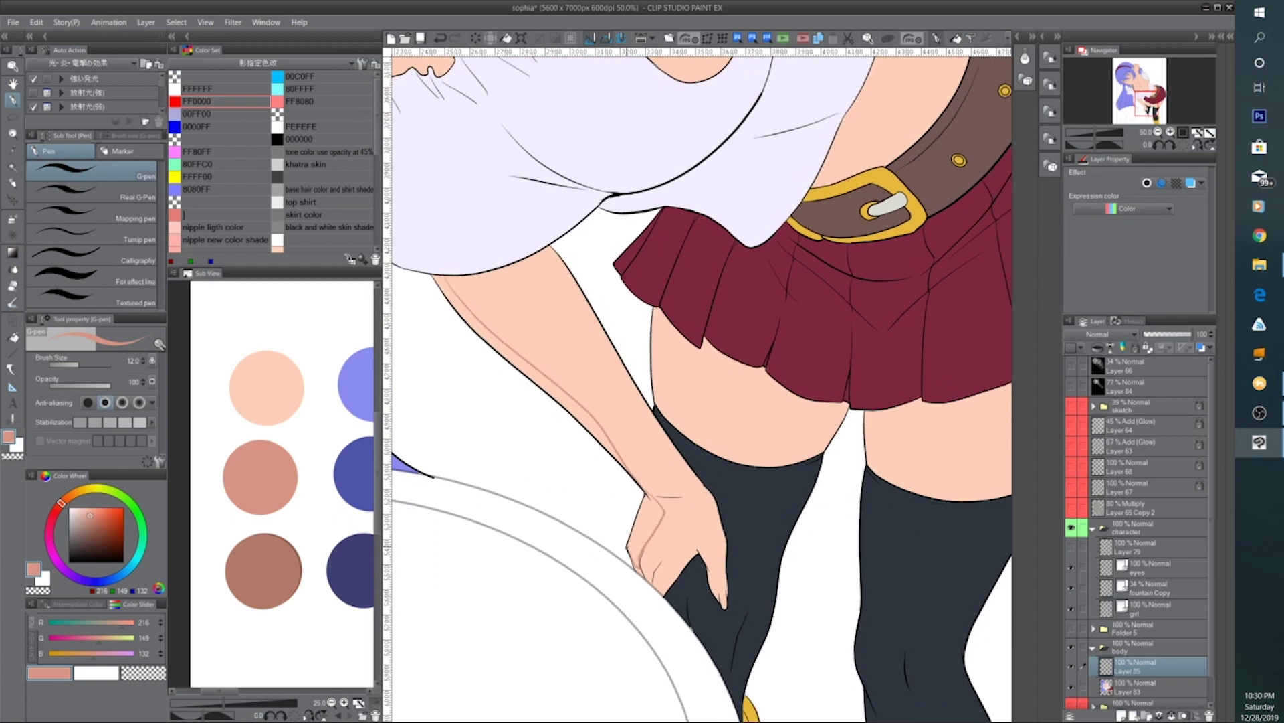
Outline the skin shadows along the outer edges of both thighs between the skirt and the stockings
{"action": "left_click_drag", "start_coordinate": [785, 422], "coordinate": [642, 509]}
{"action": "left_click_drag", "start_coordinate": [521, 399], "coordinate": [523, 493]}
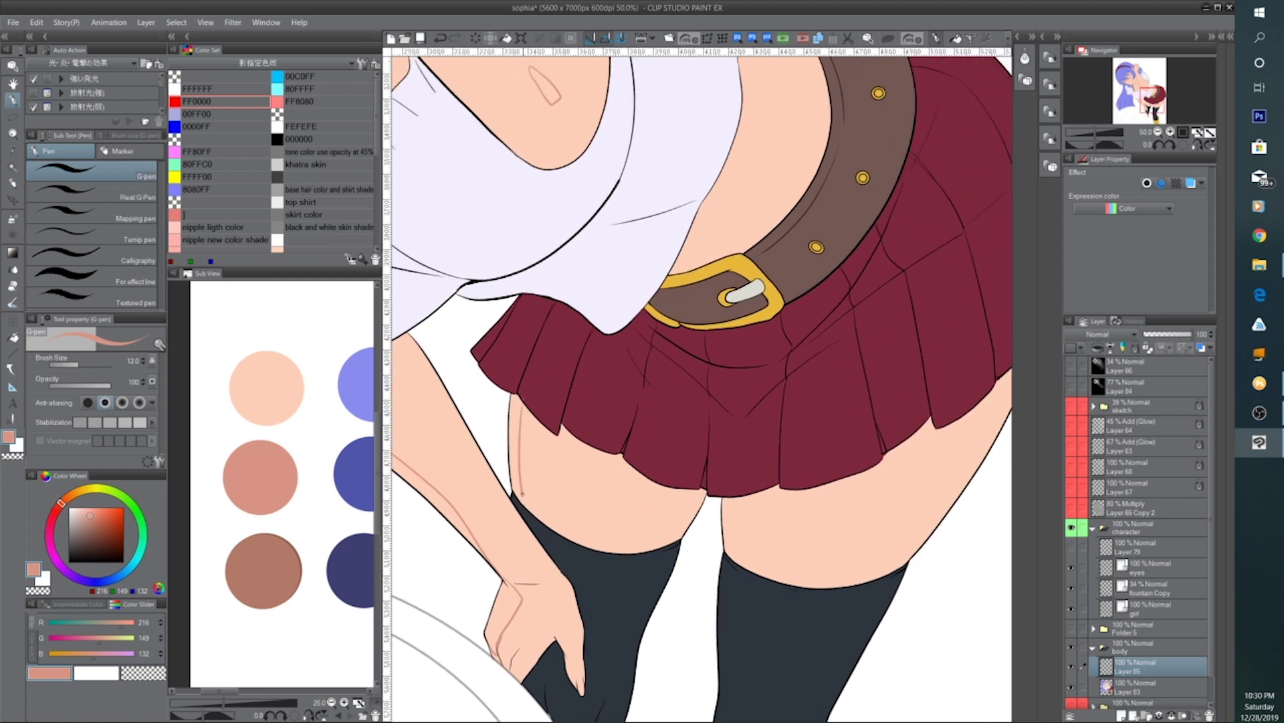
{"action": "left_click_drag", "start_coordinate": [766, 540], "coordinate": [657, 424]}
{"action": "left_click_drag", "start_coordinate": [802, 378], "coordinate": [664, 438]}
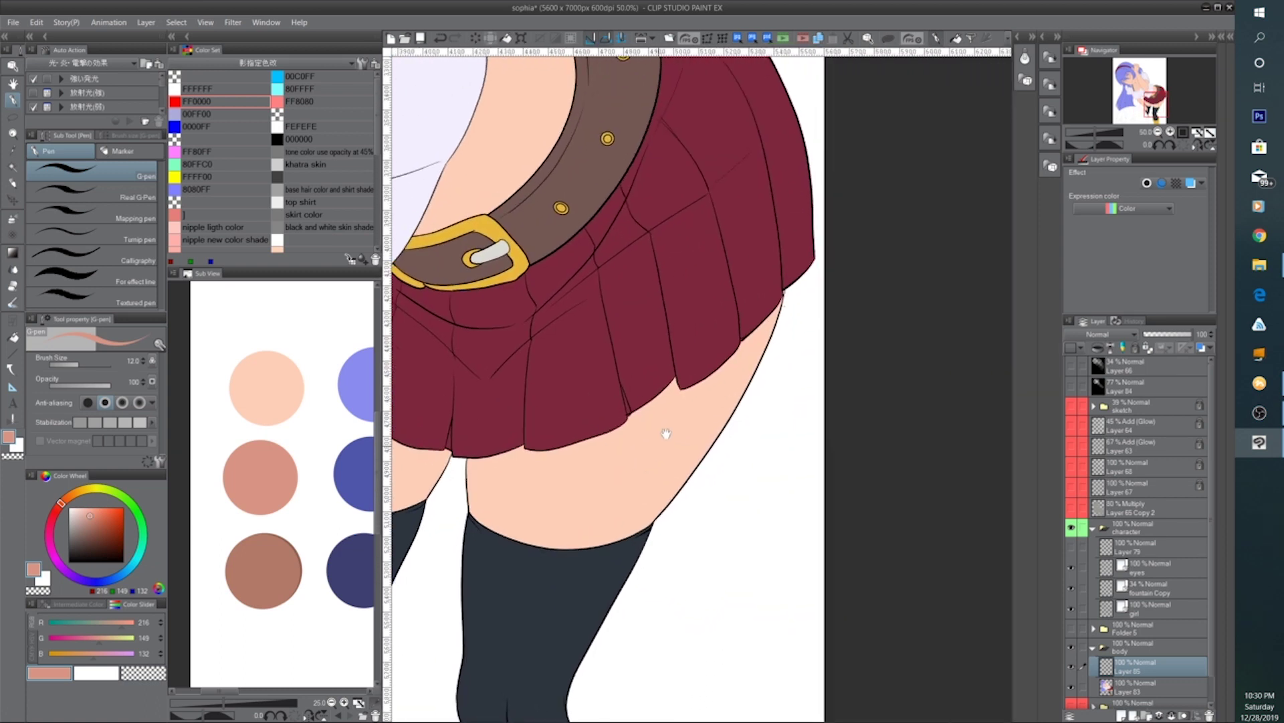
{"action": "mouse_move", "coordinate": [745, 340]}
{"action": "left_mouse_down"}
{"action": "mouse_move", "coordinate": [627, 512]}
{"action": "mouse_move", "coordinate": [688, 481]}
{"action": "left_mouse_up"}
{"action": "left_click_drag", "start_coordinate": [670, 548], "coordinate": [739, 312]}
{"action": "left_click_drag", "start_coordinate": [731, 372], "coordinate": [661, 574]}
{"action": "mouse_move", "coordinate": [656, 451]}
{"action": "left_mouse_down"}
{"action": "mouse_move", "coordinate": [742, 325]}
{"action": "mouse_move", "coordinate": [678, 551]}
{"action": "left_mouse_up"}
{"action": "scroll", "coordinate": [677, 527], "scroll_direction": "down", "scroll_amount": 2}
{"action": "scroll", "coordinate": [662, 339], "scroll_direction": "up", "scroll_amount": 1}
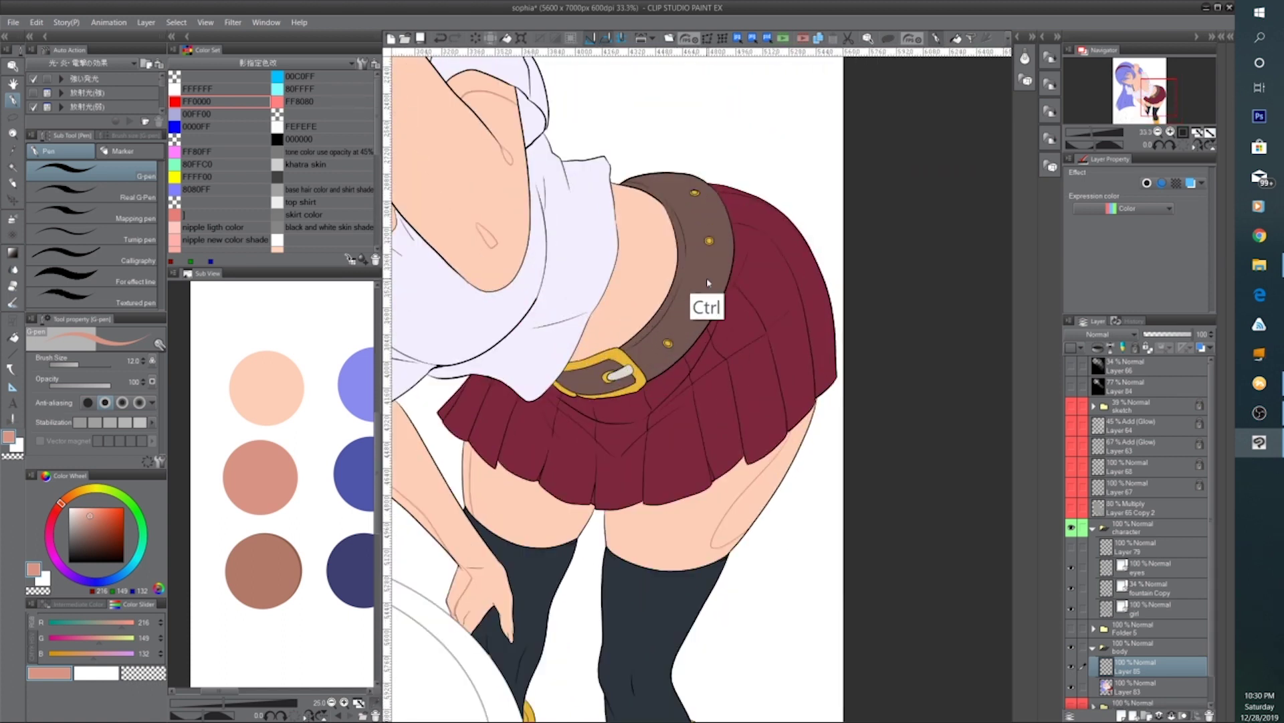
Outline a zigzag shadow on the bare waist between the shirt hem and the belt, and restore the upright full-canvas view
{"action": "left_click_drag", "start_coordinate": [1096, 146], "coordinate": [1103, 145]}
{"action": "mouse_move", "coordinate": [729, 305]}
{"action": "left_mouse_down"}
{"action": "mouse_move", "coordinate": [682, 438]}
{"action": "mouse_move", "coordinate": [657, 386]}
{"action": "mouse_move", "coordinate": [671, 376]}
{"action": "left_mouse_up"}
{"action": "scroll", "coordinate": [693, 414], "scroll_direction": "up", "scroll_amount": 1}
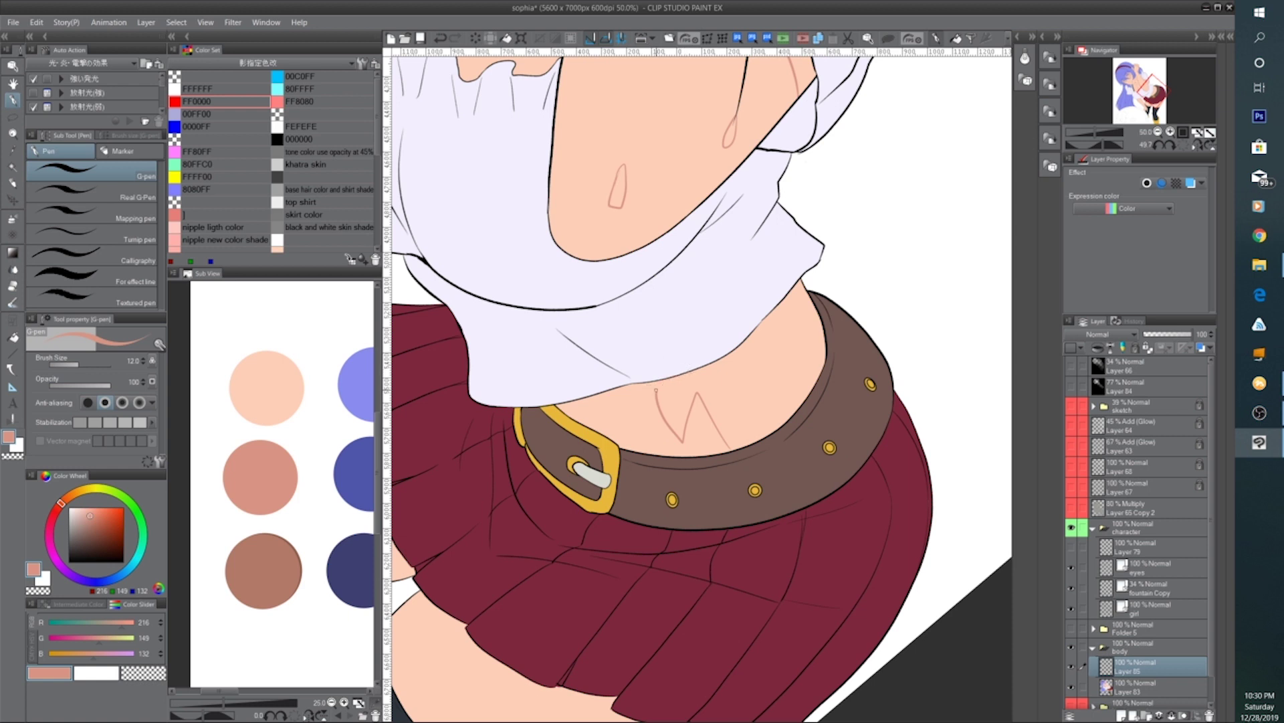
{"action": "scroll", "coordinate": [733, 375], "scroll_direction": "down", "scroll_amount": 2}
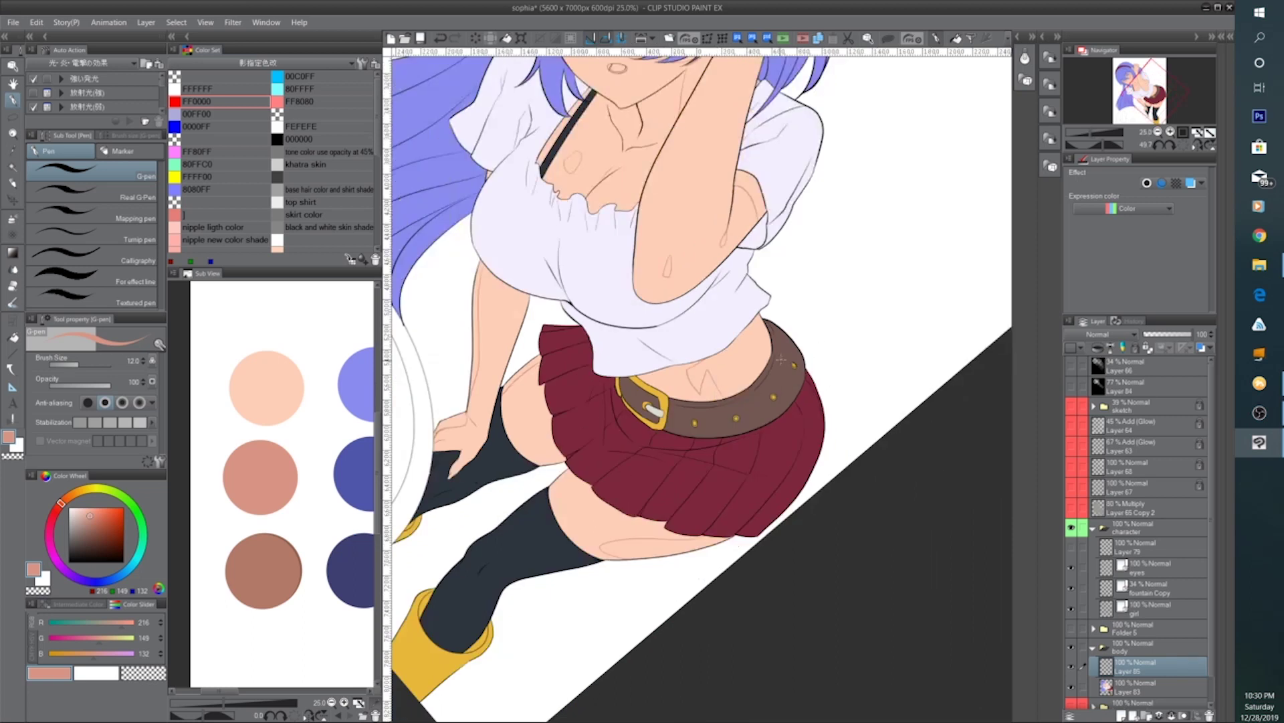
{"action": "scroll", "coordinate": [720, 402], "scroll_direction": "up", "scroll_amount": 3}
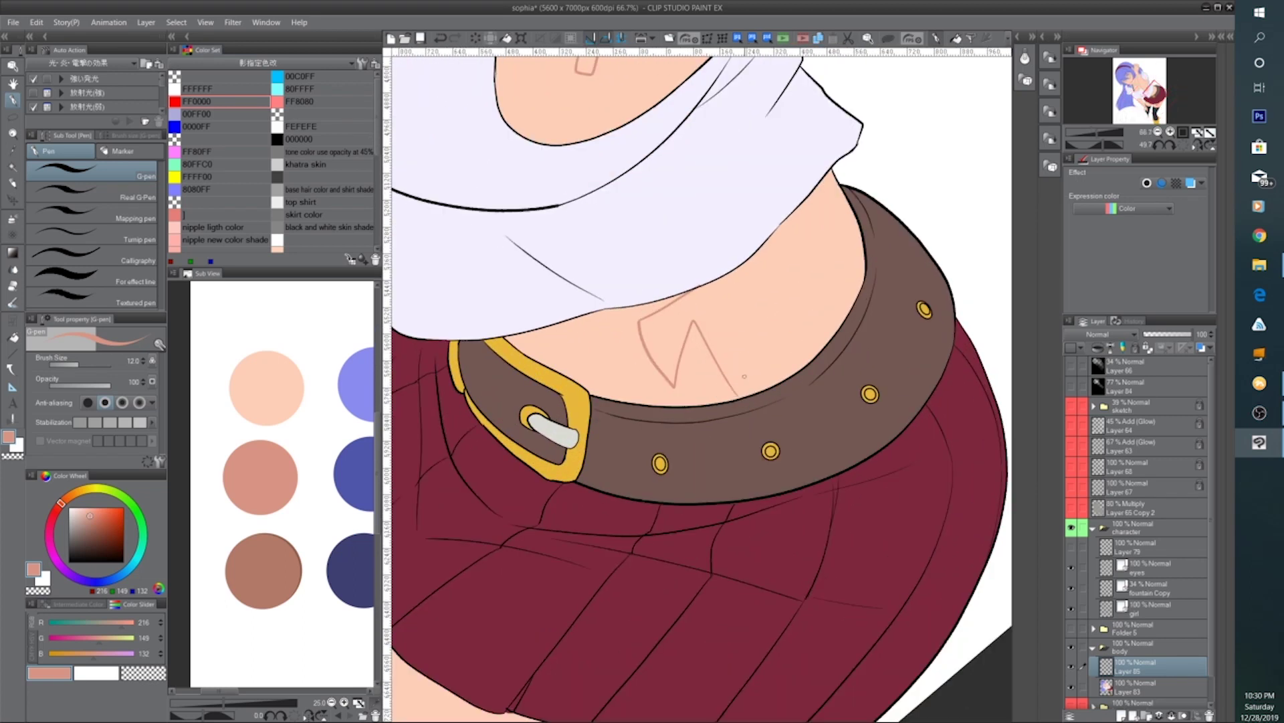
{"action": "key", "text": "ctrl+minus"}
{"action": "key", "text": "ctrl+minus"}
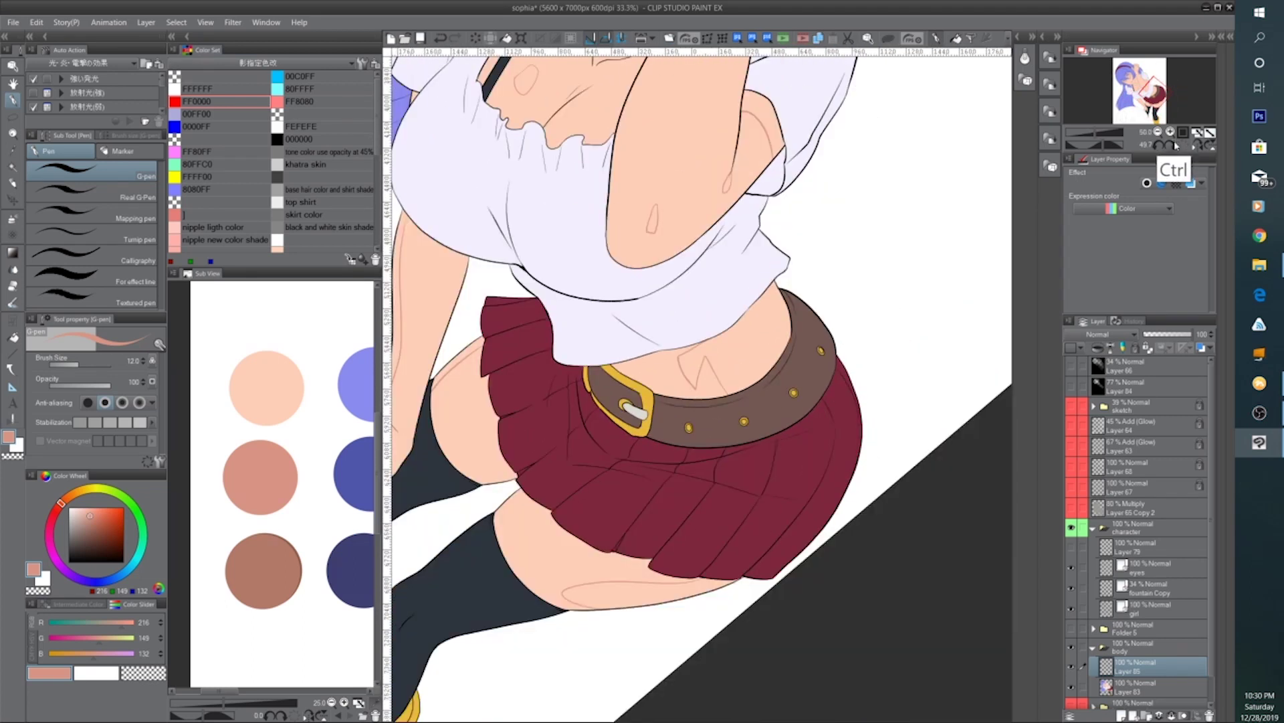
{"action": "left_click", "coordinate": [1183, 146]}
{"action": "key", "text": "ctrl+minus"}
{"action": "left_click_drag", "start_coordinate": [770, 477], "coordinate": [754, 408]}
{"action": "scroll", "coordinate": [754, 408], "scroll_direction": "down", "scroll_amount": 2}
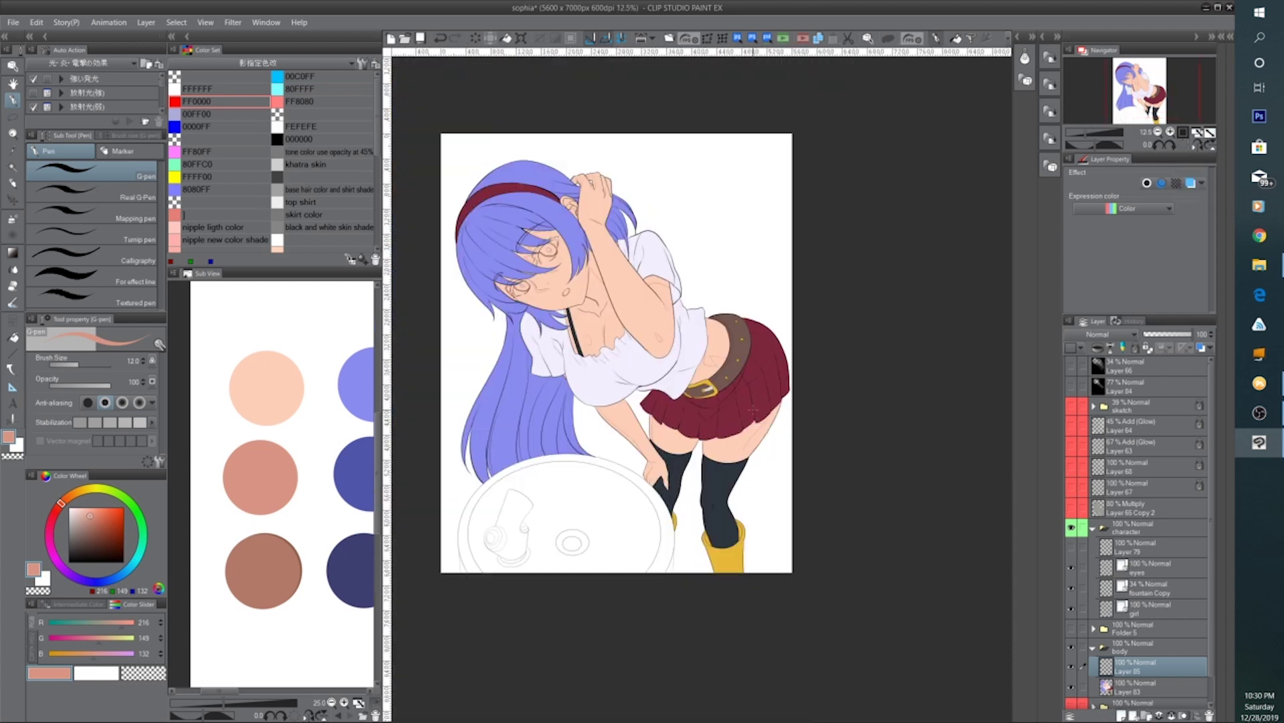
Bring the reference's skirt swatches into view and pick the maroon base tone for working on the skirt
{"action": "scroll", "coordinate": [754, 408], "scroll_direction": "up", "scroll_amount": 2}
{"action": "left_click_drag", "start_coordinate": [732, 476], "coordinate": [750, 527]}
{"action": "left_click_drag", "start_coordinate": [339, 641], "coordinate": [164, 634]}
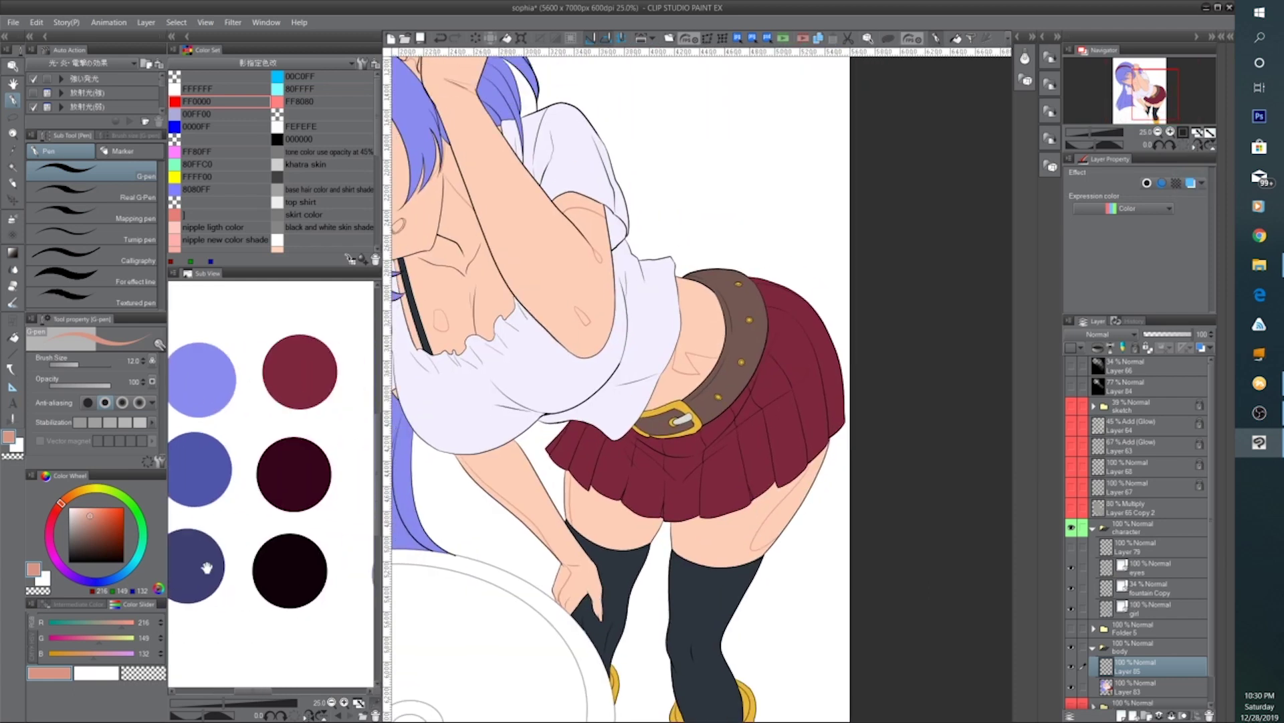
{"action": "left_click_drag", "start_coordinate": [308, 424], "coordinate": [281, 494]}
{"action": "left_click", "coordinate": [281, 436]}
{"action": "key", "text": "ctrl+plus"}
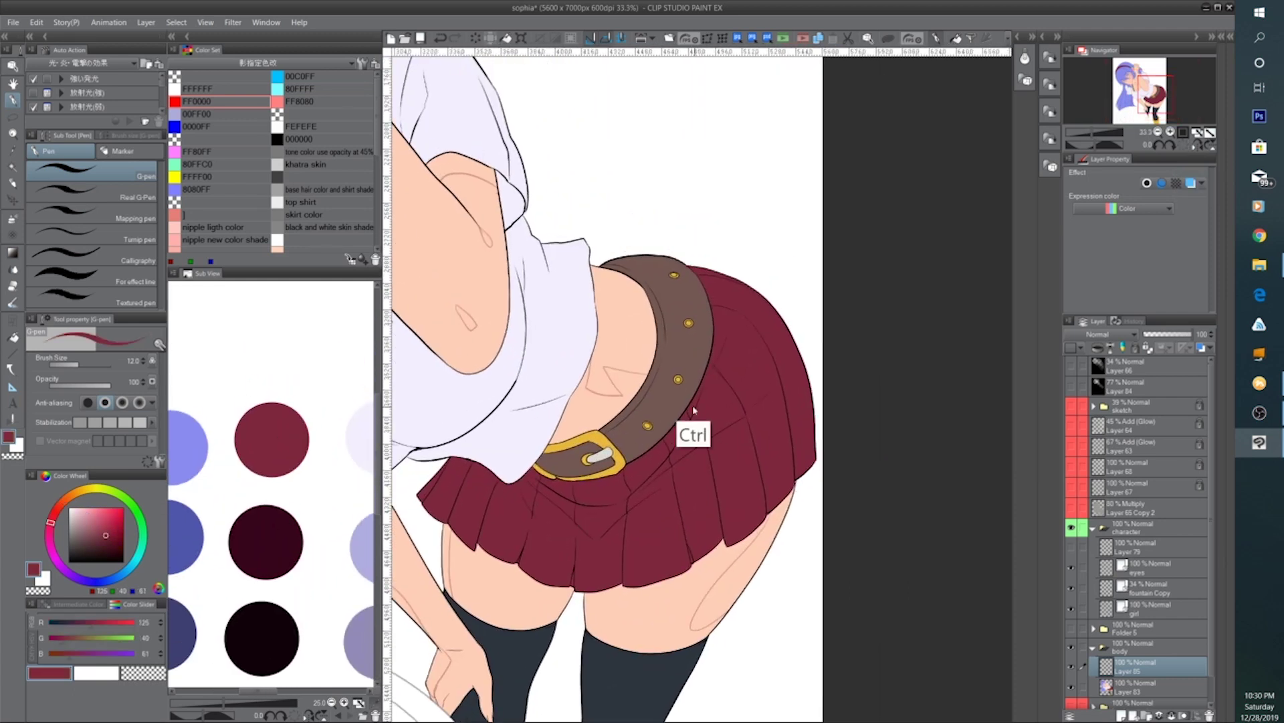
{"action": "key", "text": "ctrl+plus"}
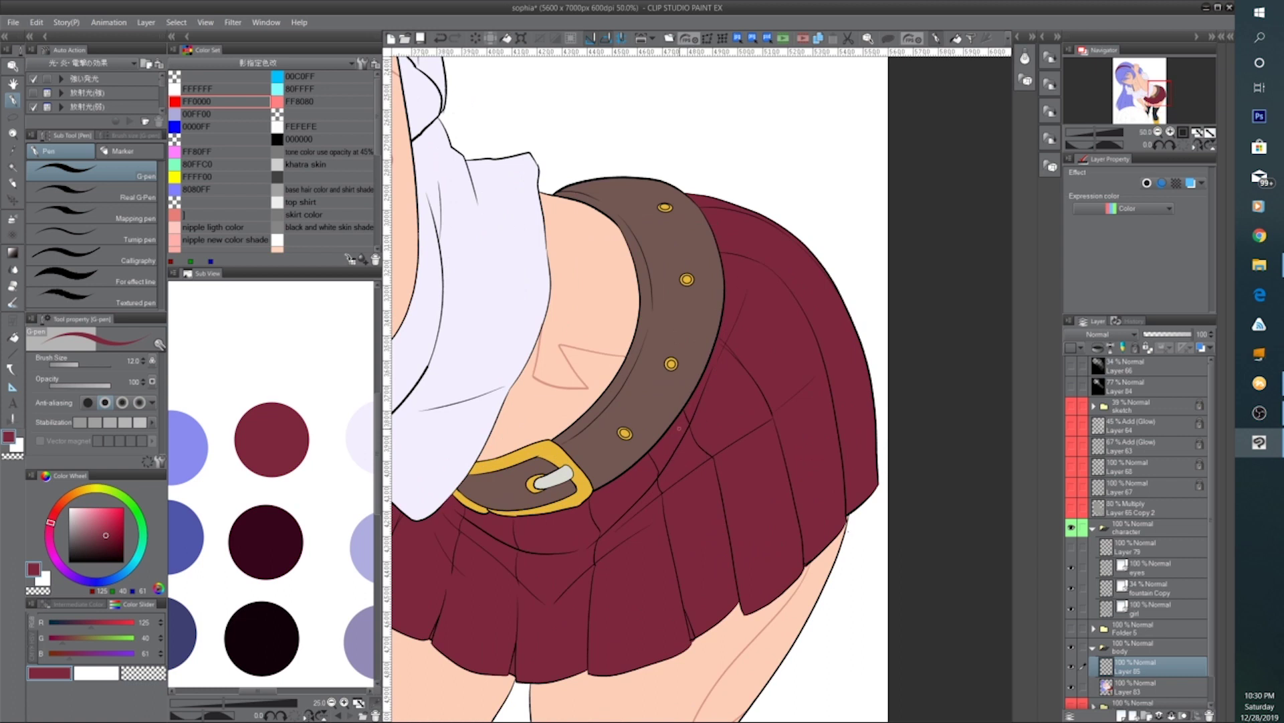
Pick the reference's dark maroon shade and outline the pointed fold shadows on the skirt's hip beside the belt
{"action": "left_click", "coordinate": [282, 534]}
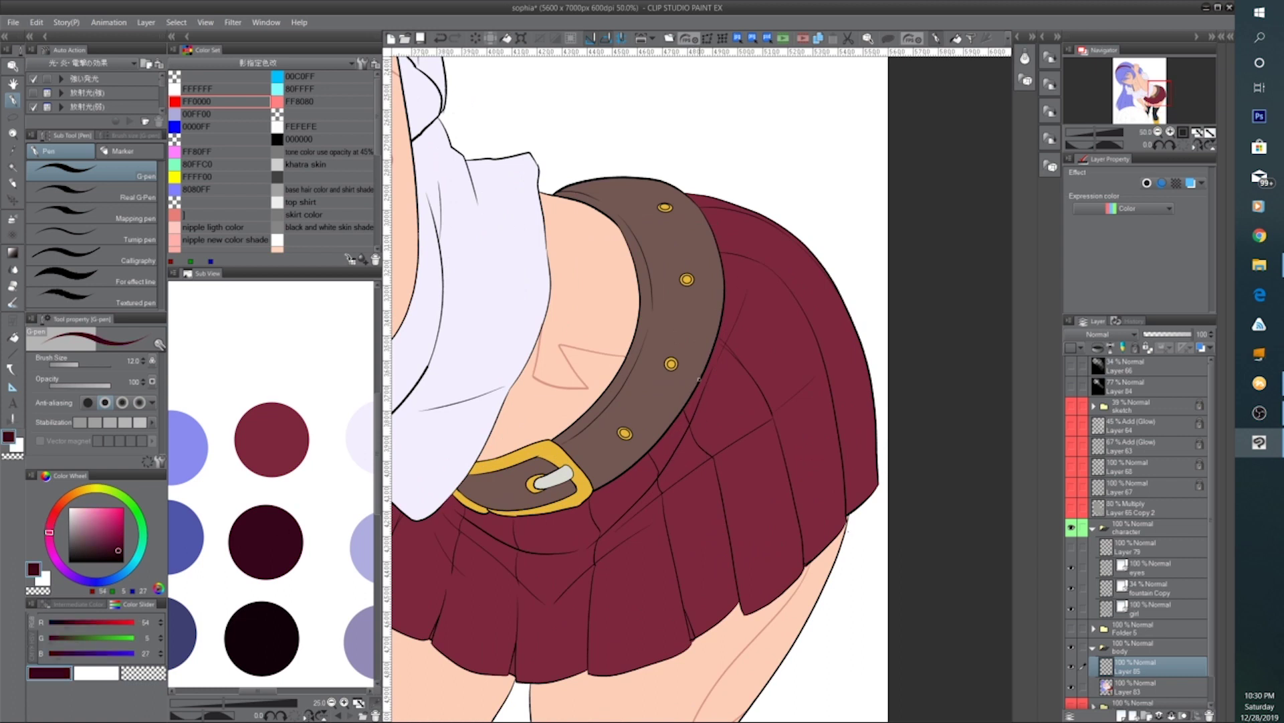
{"action": "mouse_move", "coordinate": [698, 379]}
{"action": "left_mouse_down"}
{"action": "mouse_move", "coordinate": [663, 486]}
{"action": "mouse_move", "coordinate": [811, 383]}
{"action": "mouse_move", "coordinate": [718, 617]}
{"action": "left_mouse_up"}
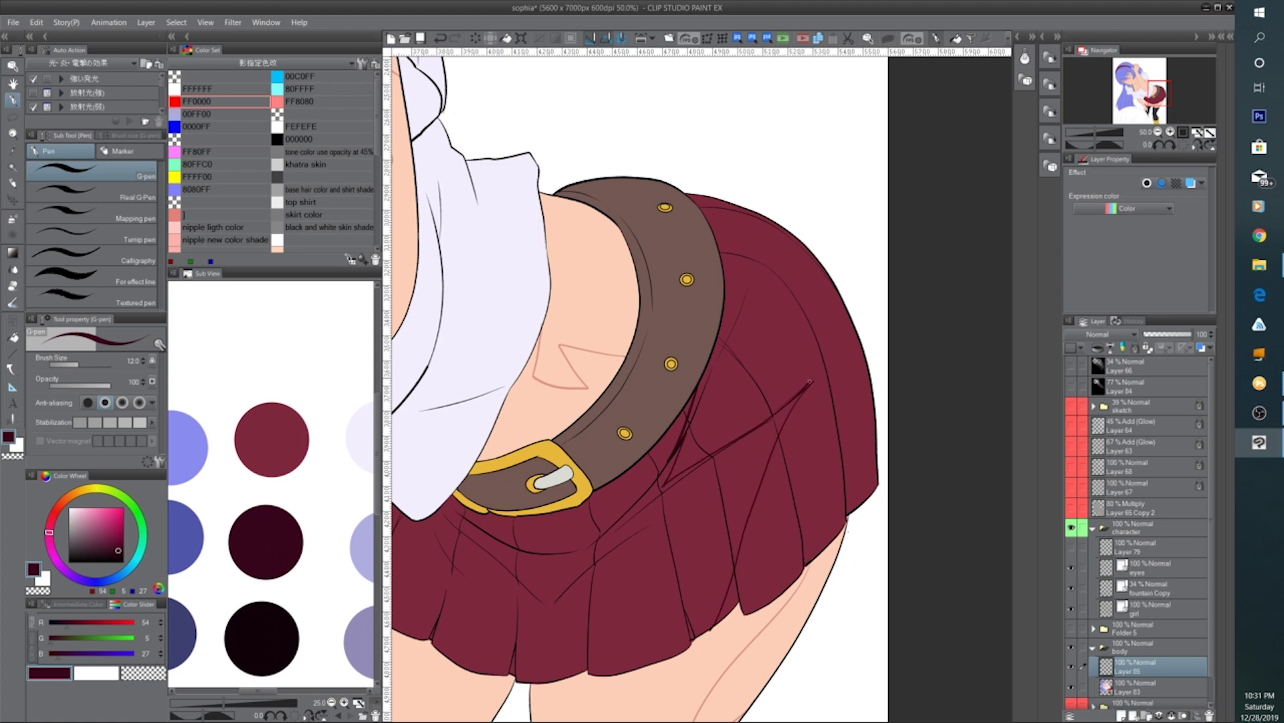
{"action": "mouse_move", "coordinate": [734, 327]}
{"action": "left_mouse_down"}
{"action": "mouse_move", "coordinate": [747, 278]}
{"action": "mouse_move", "coordinate": [729, 337]}
{"action": "left_mouse_up"}
{"action": "left_click_drag", "start_coordinate": [730, 491], "coordinate": [773, 334]}
{"action": "left_click_drag", "start_coordinate": [711, 419], "coordinate": [846, 467]}
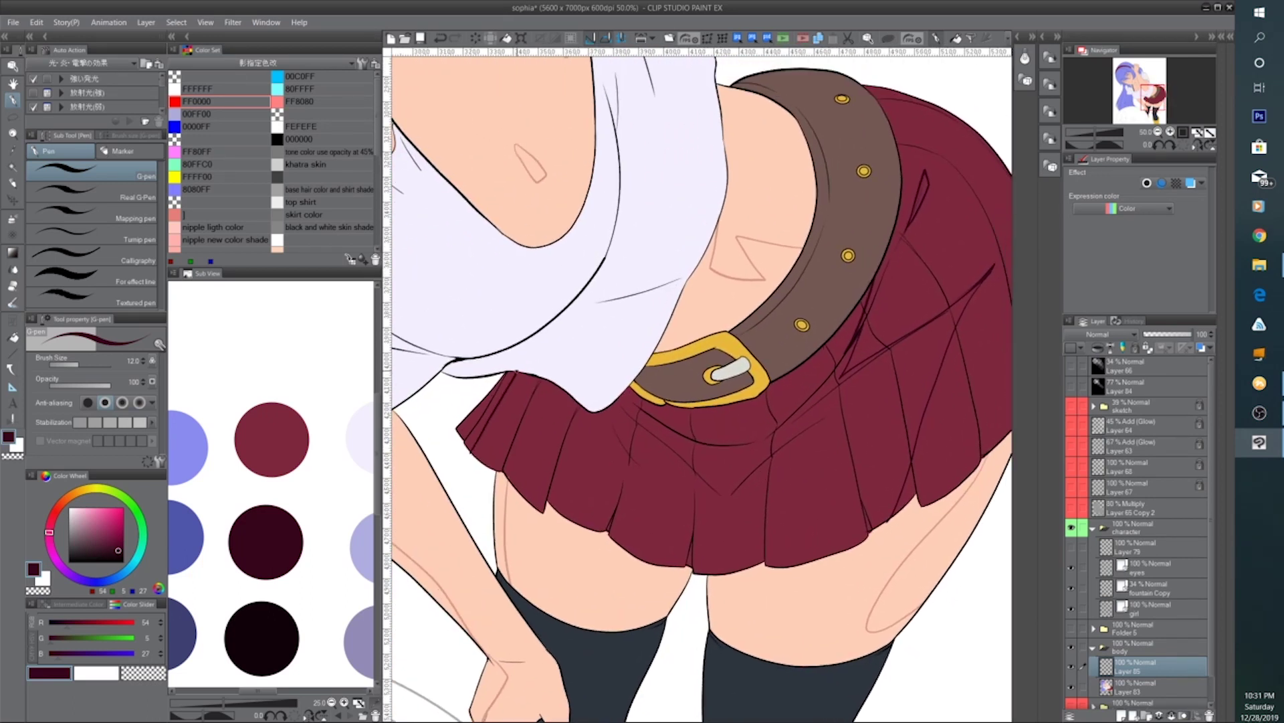
Outline narrow pleat shadows rising from the skirt's hem on the outer hip side
{"action": "scroll", "coordinate": [523, 363], "scroll_direction": "down", "scroll_amount": 2}
{"action": "scroll", "coordinate": [625, 442], "scroll_direction": "up", "scroll_amount": 1}
{"action": "scroll", "coordinate": [626, 442], "scroll_direction": "down", "scroll_amount": 1}
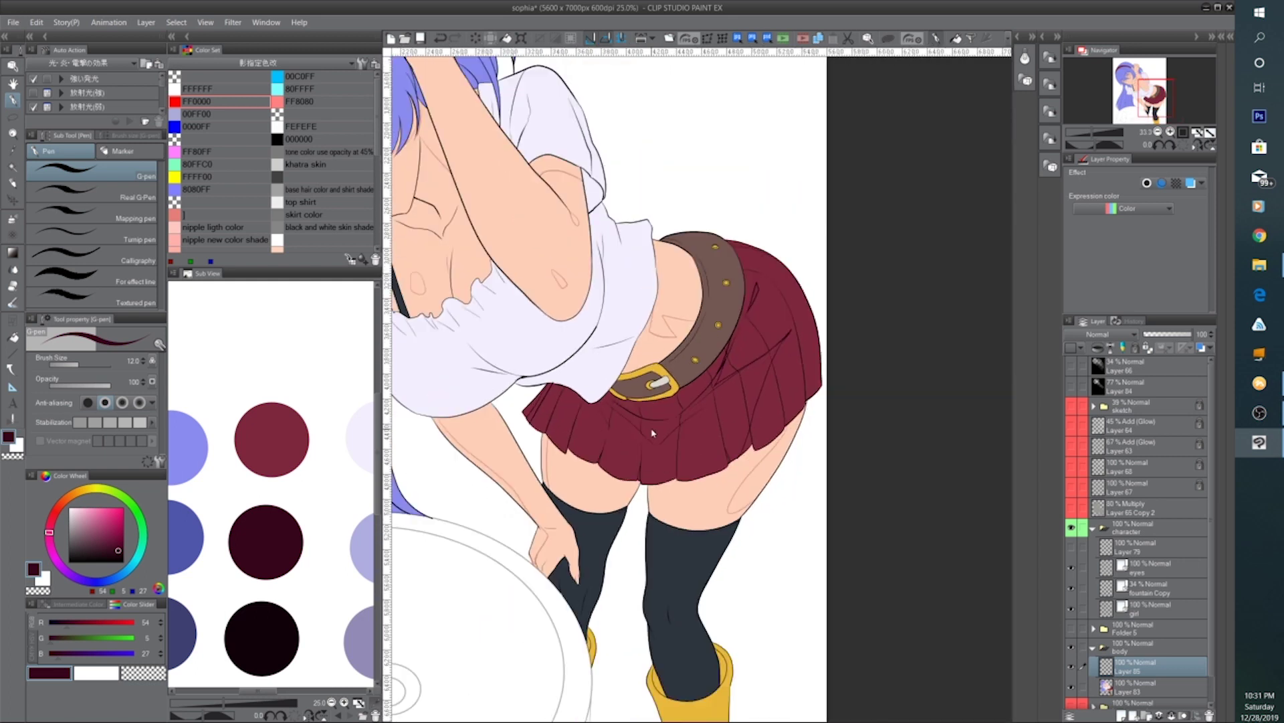
{"action": "scroll", "coordinate": [638, 438], "scroll_direction": "up", "scroll_amount": 2}
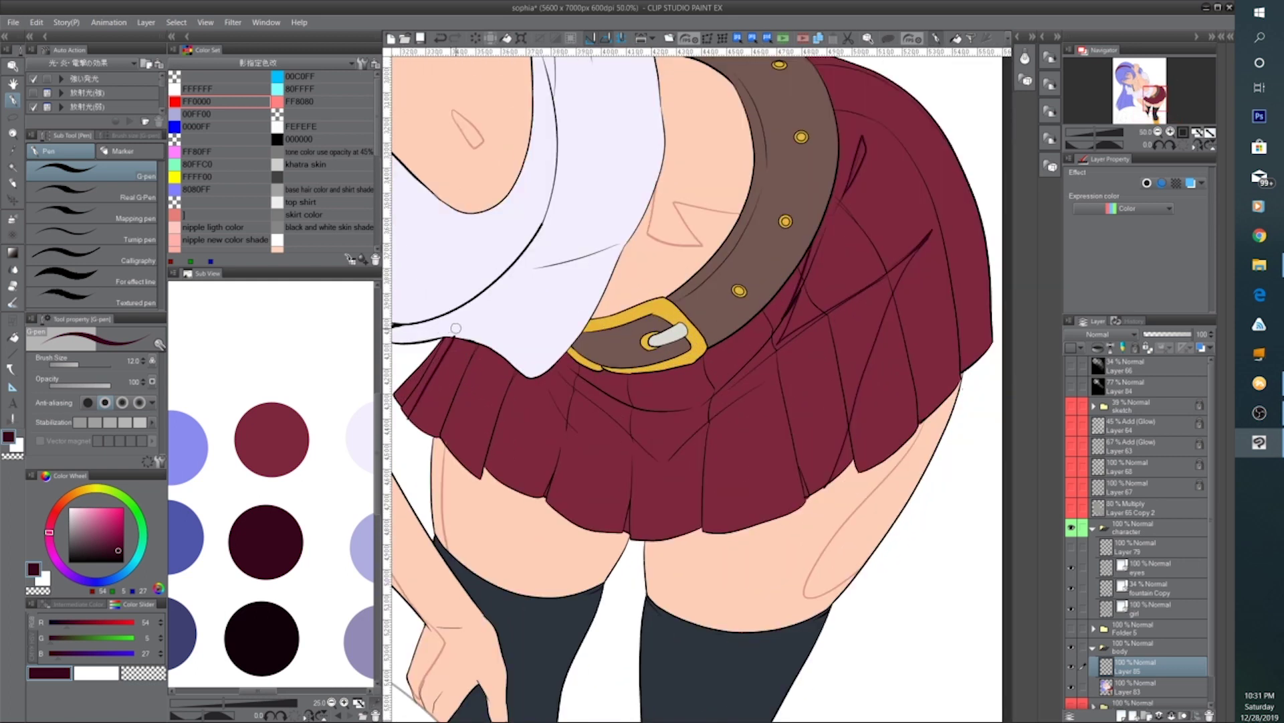
{"action": "scroll", "coordinate": [458, 331], "scroll_direction": "down", "scroll_amount": 1}
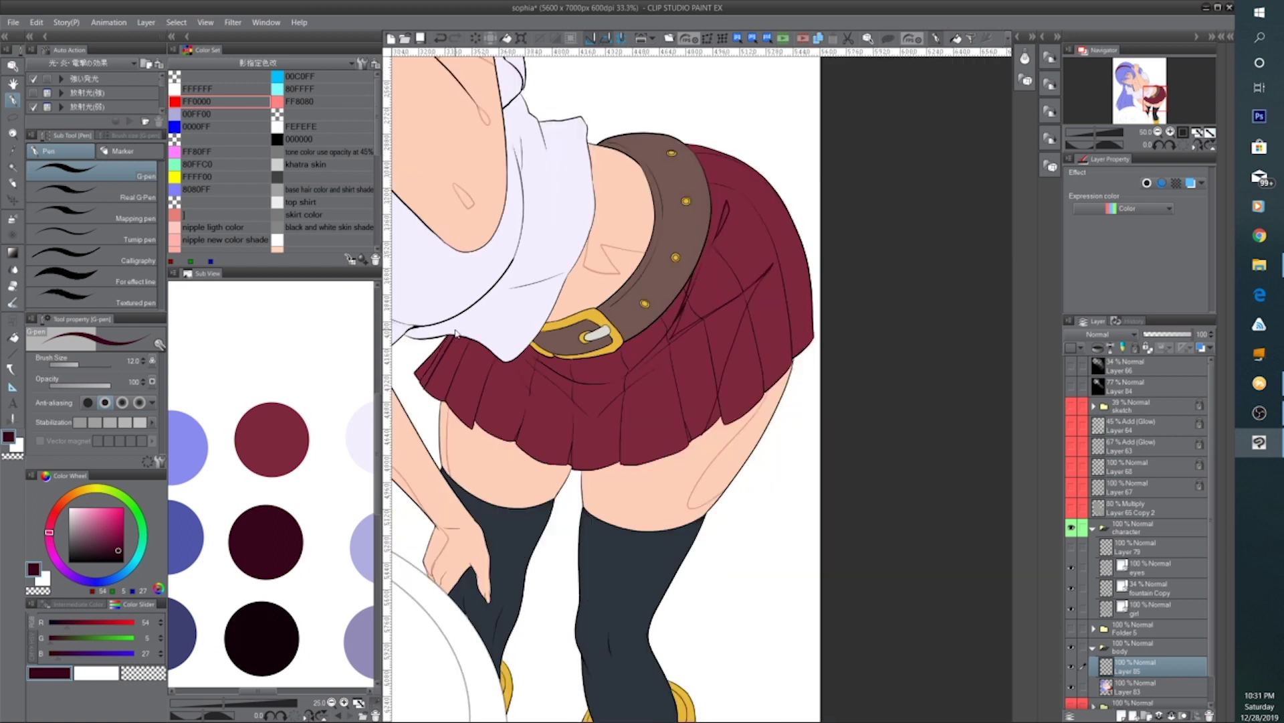
{"action": "left_click_drag", "start_coordinate": [766, 414], "coordinate": [693, 494]}
{"action": "scroll", "coordinate": [708, 431], "scroll_direction": "up", "scroll_amount": 2}
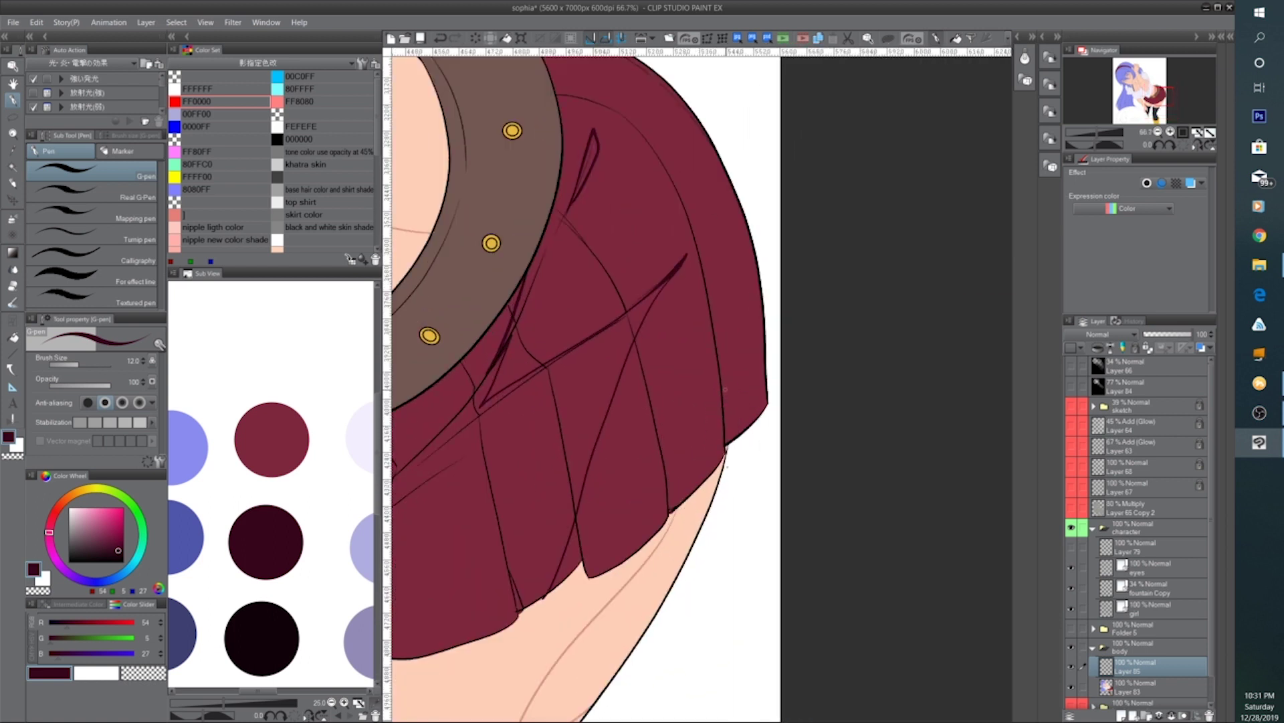
{"action": "left_click_drag", "start_coordinate": [718, 363], "coordinate": [737, 440]}
{"action": "left_click_drag", "start_coordinate": [656, 426], "coordinate": [683, 503]}
{"action": "scroll", "coordinate": [684, 508], "scroll_direction": "down", "scroll_amount": 2}
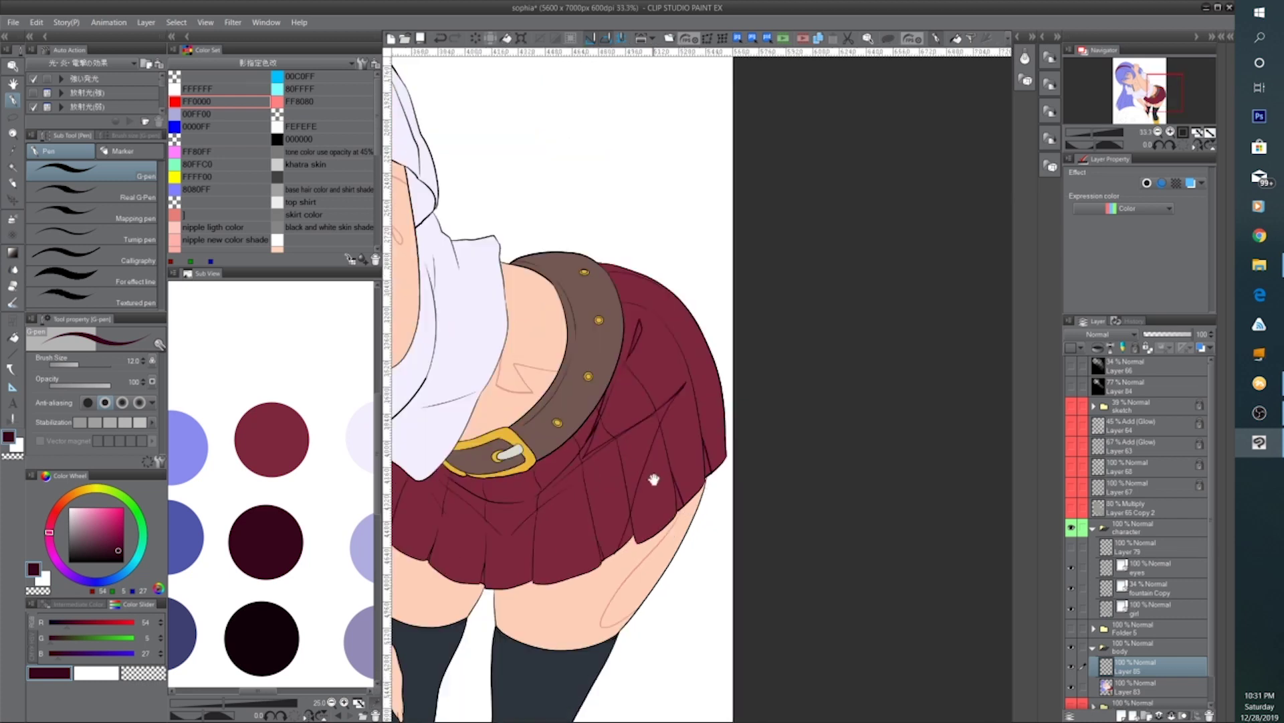
Bring the reference character's stockings into view and pick their near-black shadow tone
{"action": "left_click_drag", "start_coordinate": [654, 479], "coordinate": [725, 442]}
{"action": "left_click_drag", "start_coordinate": [592, 544], "coordinate": [649, 509]}
{"action": "left_click_drag", "start_coordinate": [675, 564], "coordinate": [702, 497]}
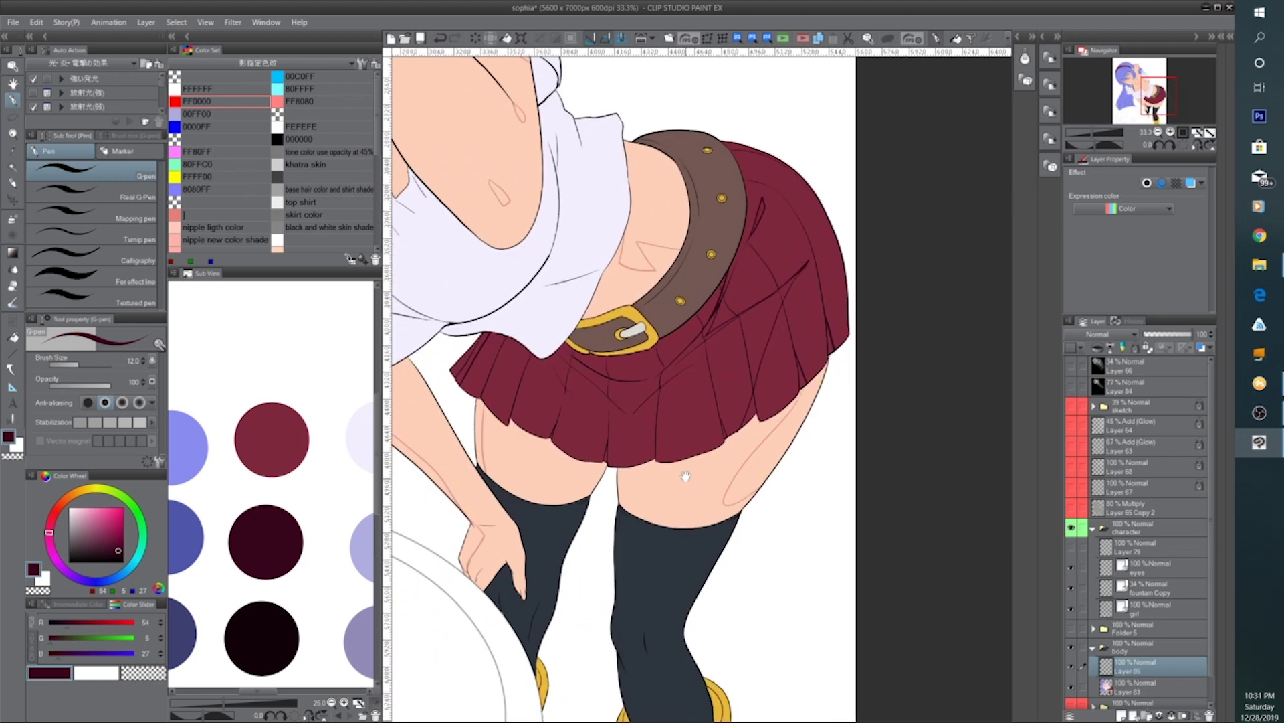
{"action": "left_click_drag", "start_coordinate": [335, 643], "coordinate": [249, 460]}
{"action": "left_click_drag", "start_coordinate": [348, 565], "coordinate": [181, 653]}
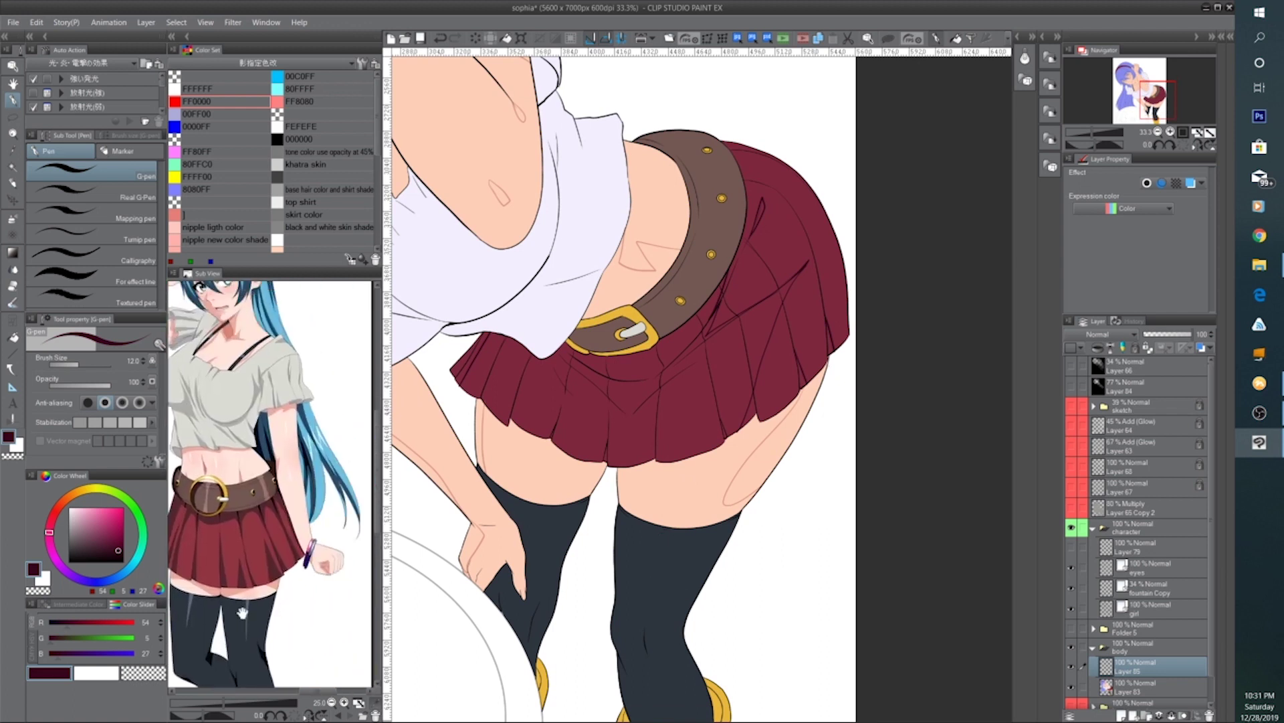
{"action": "left_click_drag", "start_coordinate": [266, 669], "coordinate": [256, 584]}
{"action": "left_click", "coordinate": [262, 556]}
Outline the shadow shapes on both dark stockings, redoing the first stroke behind the knee
{"action": "left_click_drag", "start_coordinate": [600, 547], "coordinate": [554, 373]}
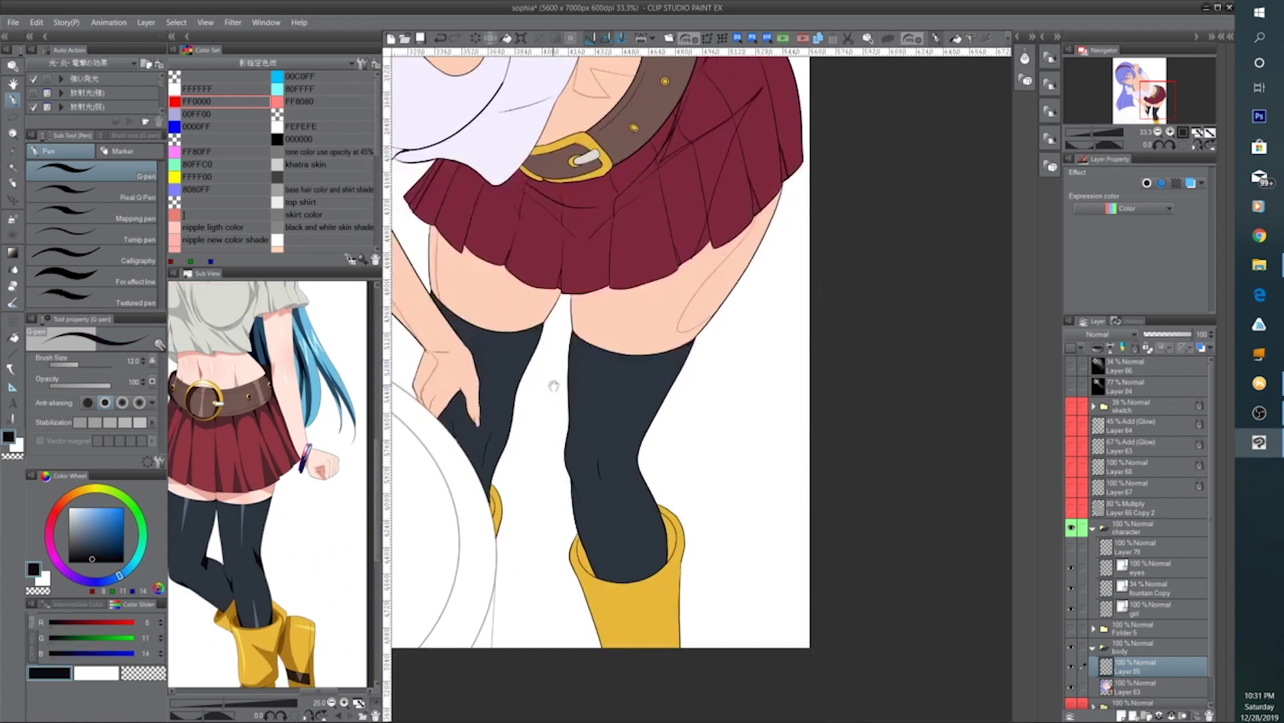
{"action": "mouse_move", "coordinate": [655, 363]}
{"action": "left_mouse_down"}
{"action": "mouse_move", "coordinate": [607, 442]}
{"action": "mouse_move", "coordinate": [615, 491]}
{"action": "left_mouse_up"}
{"action": "key", "text": "ctrl+z"}
{"action": "left_click_drag", "start_coordinate": [635, 389], "coordinate": [624, 443]}
{"action": "left_click_drag", "start_coordinate": [544, 438], "coordinate": [652, 499]}
{"action": "left_click_drag", "start_coordinate": [639, 398], "coordinate": [616, 451]}
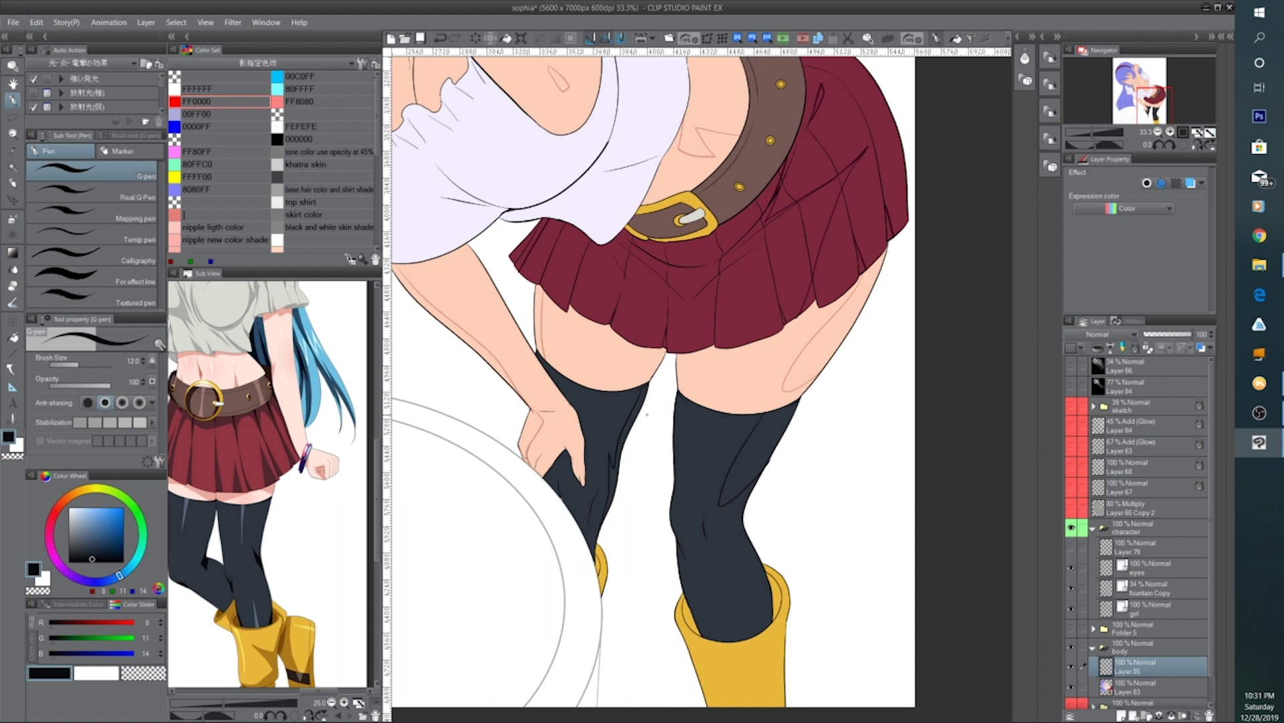
Pick the dark amber tone from the reference's boots and outline a small shadow on the front boot
{"action": "scroll", "coordinate": [662, 419], "scroll_direction": "down", "scroll_amount": 4}
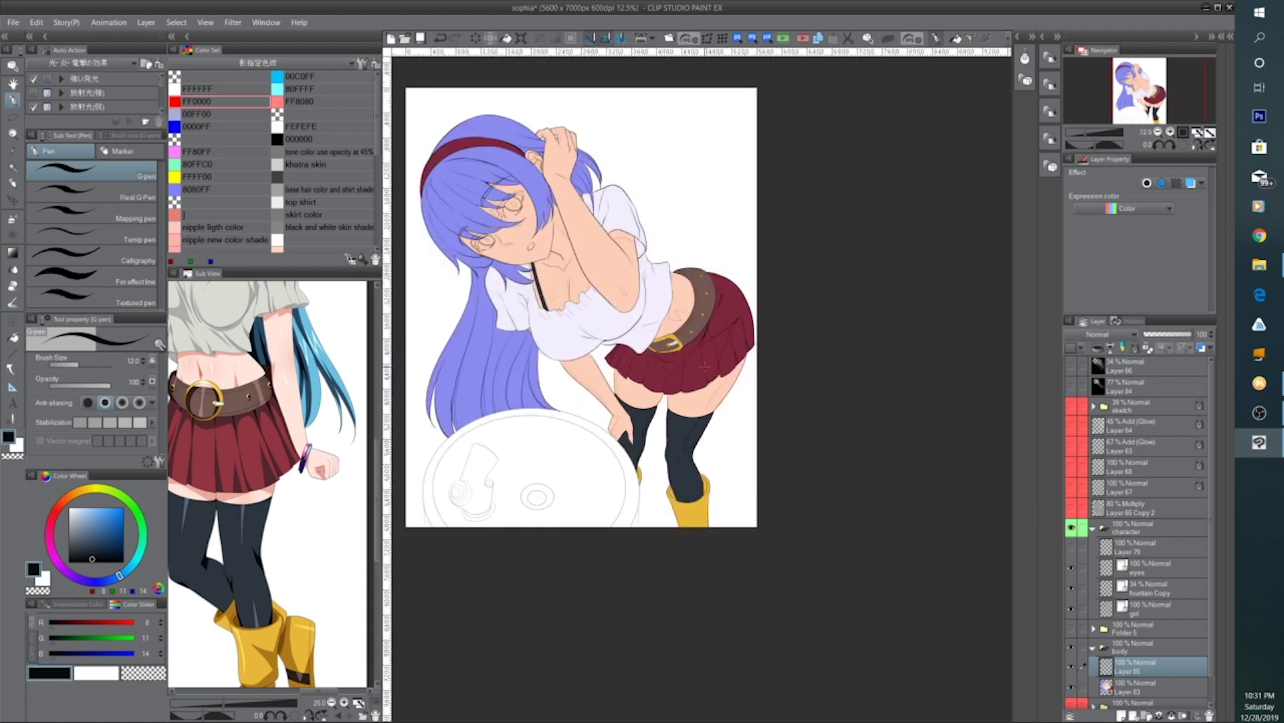
{"action": "scroll", "coordinate": [705, 367], "scroll_direction": "up", "scroll_amount": 2}
{"action": "left_click_drag", "start_coordinate": [653, 415], "coordinate": [781, 345]}
{"action": "mouse_move", "coordinate": [767, 443]}
{"action": "left_mouse_down"}
{"action": "mouse_move", "coordinate": [760, 360]}
{"action": "mouse_move", "coordinate": [675, 335]}
{"action": "left_mouse_up"}
{"action": "left_click", "coordinate": [605, 401], "text": "alt"}
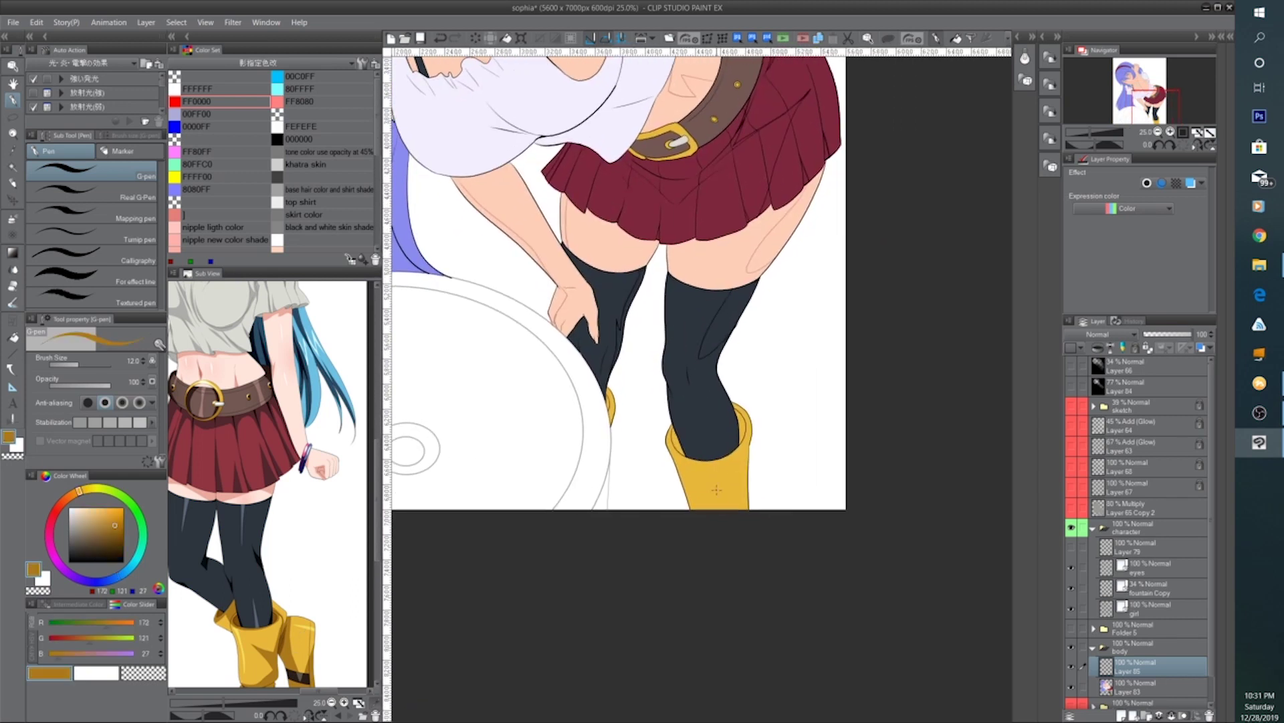
{"action": "left_click_drag", "start_coordinate": [711, 473], "coordinate": [728, 472]}
{"action": "left_click_drag", "start_coordinate": [727, 471], "coordinate": [721, 496]}
{"action": "scroll", "coordinate": [484, 522], "scroll_direction": "down", "scroll_amount": 2}
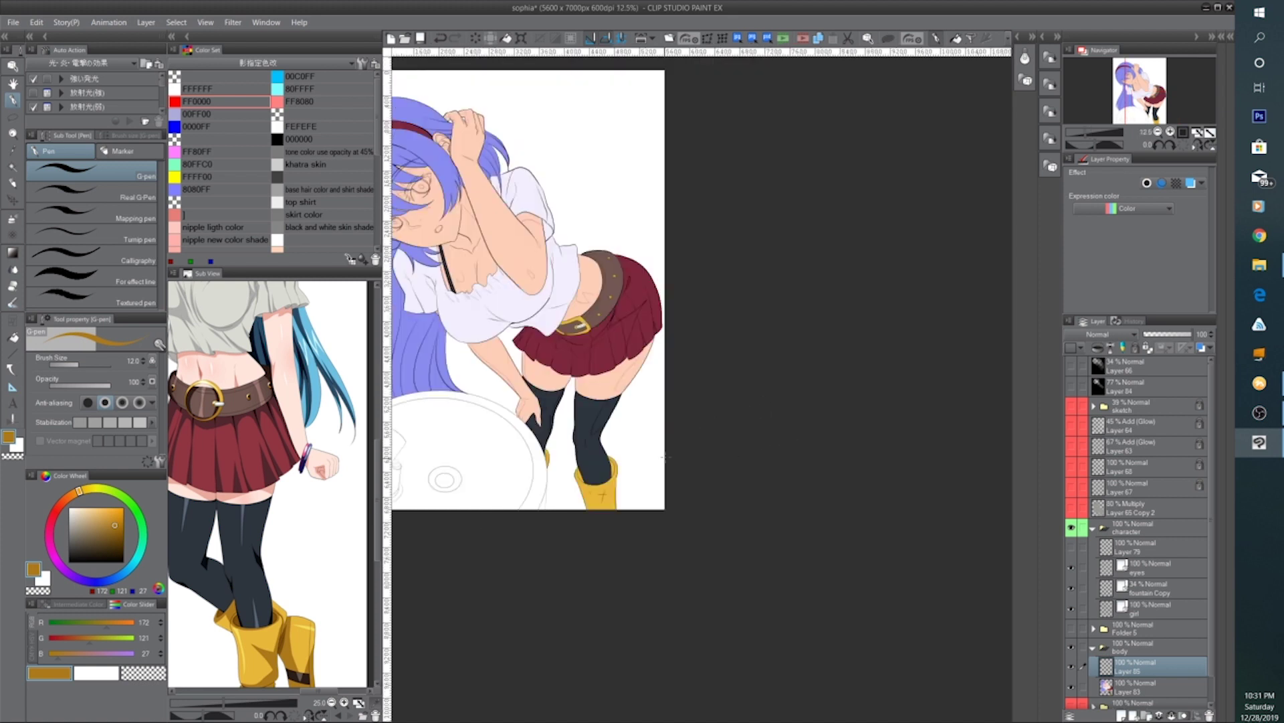
{"action": "left_click_drag", "start_coordinate": [458, 556], "coordinate": [530, 492]}
{"action": "left_click_drag", "start_coordinate": [604, 325], "coordinate": [629, 473]}
{"action": "left_click_drag", "start_coordinate": [714, 393], "coordinate": [653, 419]}
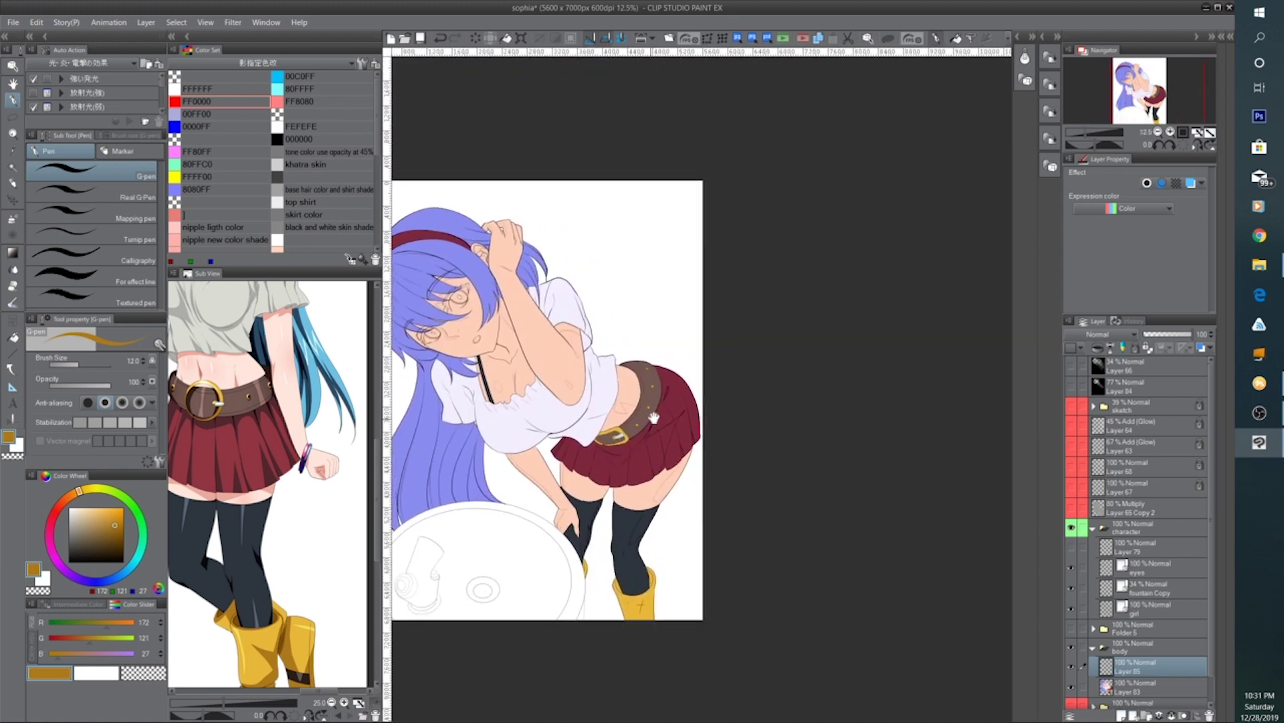
Bring the reference's skirt swatches back into view and pick the darkest maroon tone
{"action": "left_click", "coordinate": [640, 425], "text": "ctrl"}
{"action": "left_click", "coordinate": [641, 425], "text": "ctrl"}
{"action": "left_click", "coordinate": [631, 430], "text": "ctrl"}
{"action": "left_click_drag", "start_coordinate": [299, 503], "coordinate": [371, 581]}
{"action": "left_click_drag", "start_coordinate": [248, 513], "coordinate": [321, 576]}
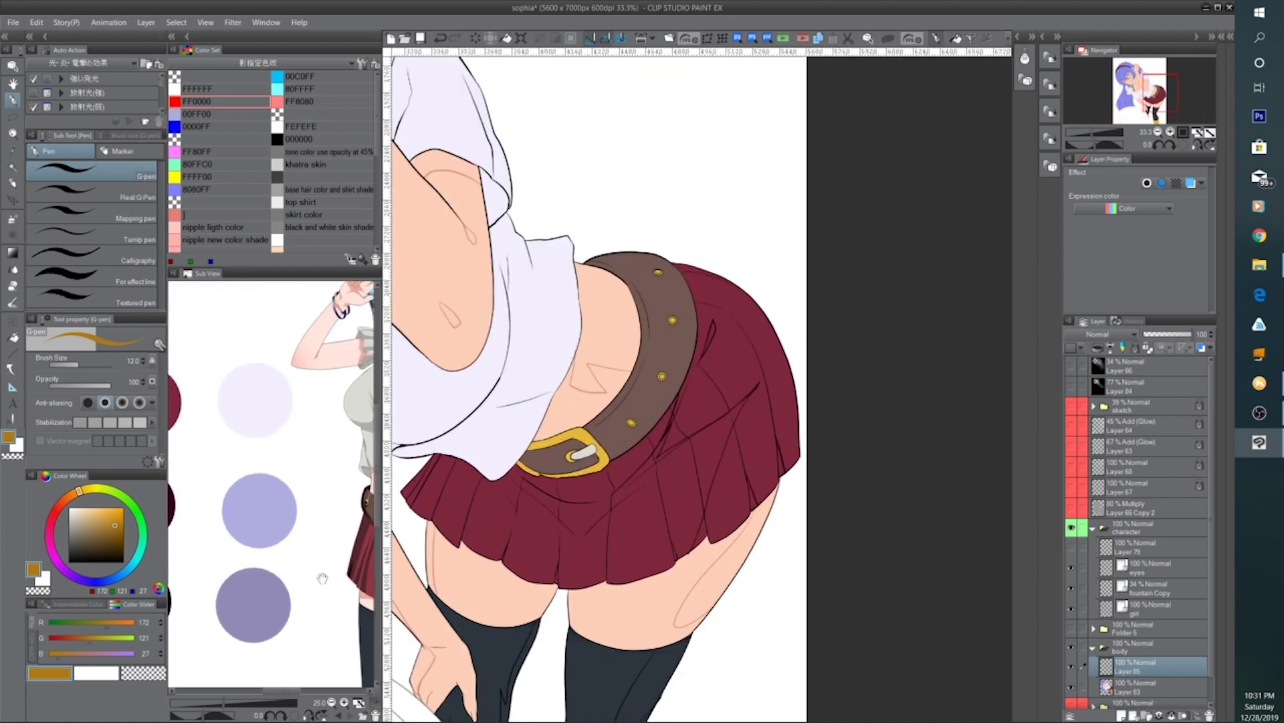
{"action": "left_click_drag", "start_coordinate": [191, 516], "coordinate": [307, 572]}
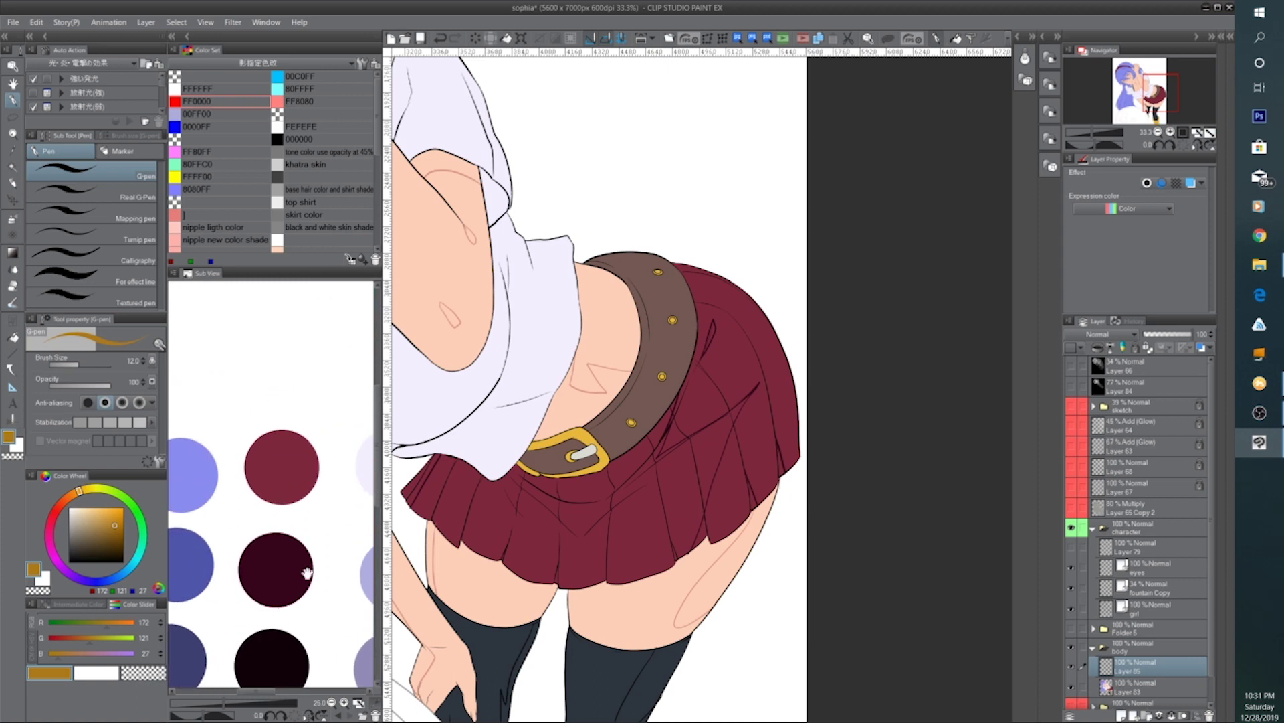
{"action": "left_click", "coordinate": [284, 646]}
Outline curved fold shadows on the skirt's front beneath the belt buckle, with pointed shapes on both sides
{"action": "left_click", "coordinate": [636, 518], "text": "ctrl"}
{"action": "left_click", "coordinate": [690, 415], "text": "ctrl"}
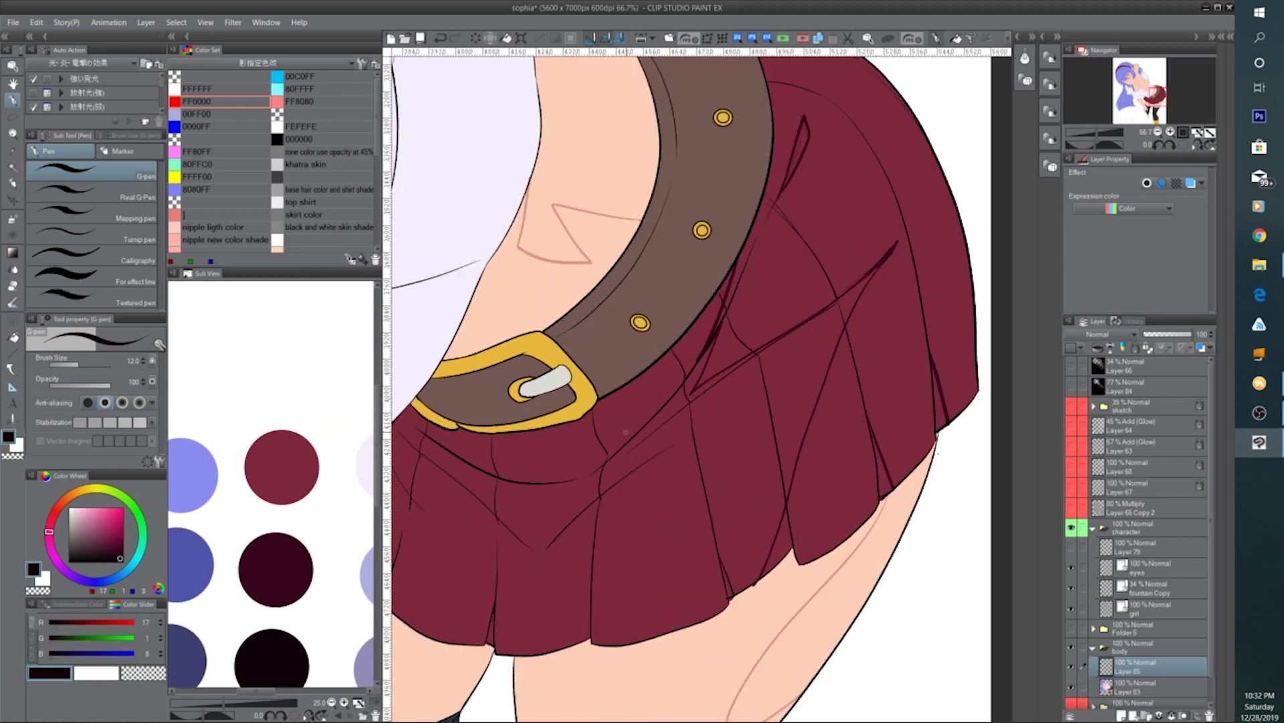
{"action": "mouse_move", "coordinate": [659, 402]}
{"action": "left_mouse_down"}
{"action": "mouse_move", "coordinate": [599, 444]}
{"action": "mouse_move", "coordinate": [499, 469]}
{"action": "mouse_move", "coordinate": [460, 463]}
{"action": "mouse_move", "coordinate": [552, 497]}
{"action": "mouse_move", "coordinate": [632, 441]}
{"action": "mouse_move", "coordinate": [676, 386]}
{"action": "left_mouse_up"}
{"action": "left_click_drag", "start_coordinate": [661, 444], "coordinate": [736, 383]}
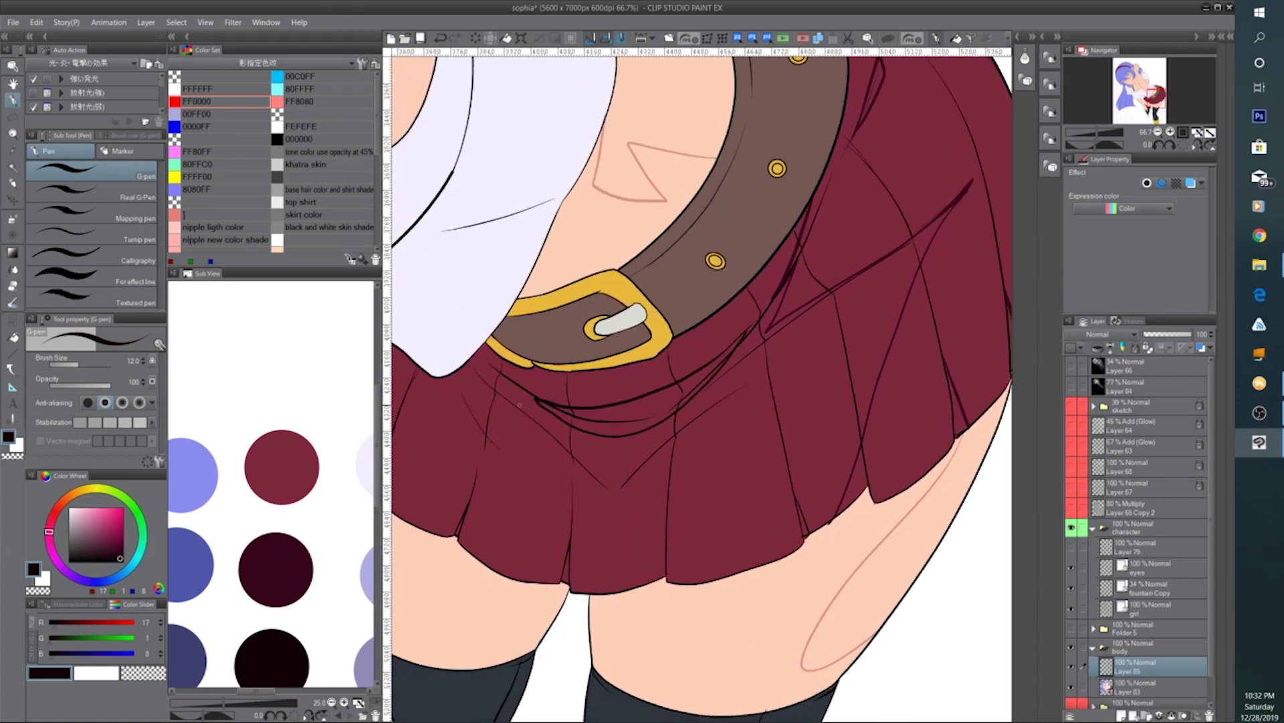
{"action": "mouse_move", "coordinate": [519, 404]}
{"action": "left_mouse_down"}
{"action": "mouse_move", "coordinate": [582, 460]}
{"action": "mouse_move", "coordinate": [546, 450]}
{"action": "mouse_move", "coordinate": [513, 402]}
{"action": "mouse_move", "coordinate": [483, 435]}
{"action": "mouse_move", "coordinate": [523, 463]}
{"action": "mouse_move", "coordinate": [457, 389]}
{"action": "left_mouse_up"}
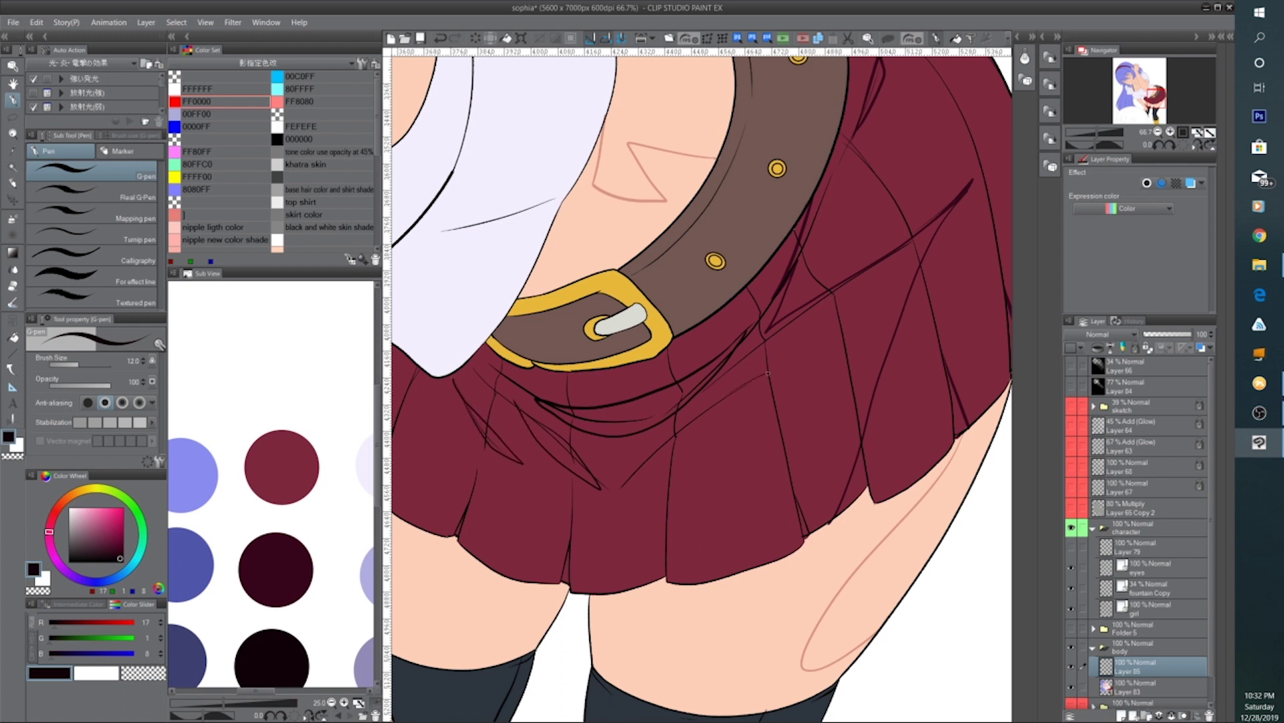
{"action": "mouse_move", "coordinate": [768, 374]}
{"action": "left_mouse_down"}
{"action": "mouse_move", "coordinate": [647, 461]}
{"action": "mouse_move", "coordinate": [762, 378]}
{"action": "left_mouse_up"}
Outline the pleat shadows on the skirt's far side below the shirt hem and along the front hem
{"action": "scroll", "coordinate": [840, 345], "scroll_direction": "down", "scroll_amount": 2}
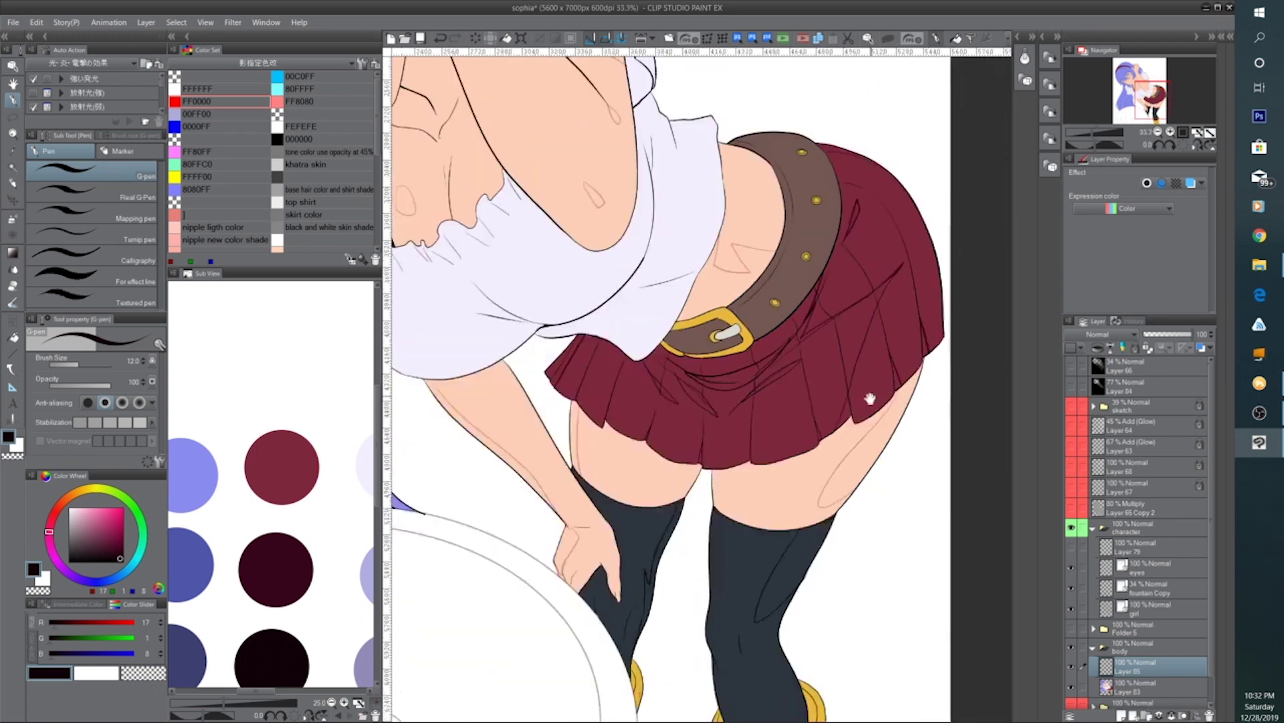
{"action": "left_click_drag", "start_coordinate": [870, 399], "coordinate": [822, 455]}
{"action": "left_click", "coordinate": [756, 465], "text": "ctrl"}
{"action": "left_click", "coordinate": [539, 458], "text": "ctrl"}
{"action": "mouse_move", "coordinate": [457, 460]}
{"action": "left_mouse_down"}
{"action": "mouse_move", "coordinate": [574, 471]}
{"action": "mouse_move", "coordinate": [550, 438]}
{"action": "left_mouse_up"}
{"action": "left_click_drag", "start_coordinate": [620, 536], "coordinate": [624, 517]}
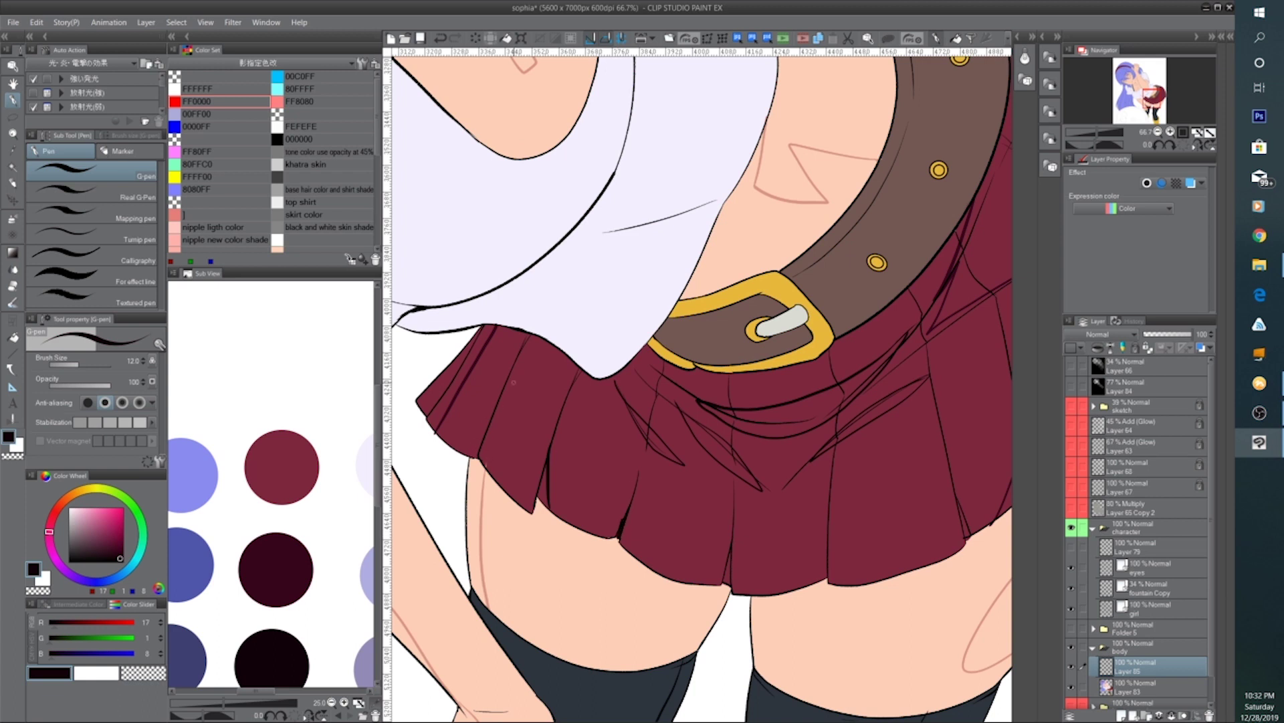
Pick a dark brown from the reference character's belt and outline an angular shadow across the belt at the third rivet
{"action": "scroll", "coordinate": [513, 382], "scroll_direction": "down", "scroll_amount": 2}
{"action": "left_click_drag", "start_coordinate": [791, 386], "coordinate": [667, 516]}
{"action": "left_click_drag", "start_coordinate": [309, 602], "coordinate": [172, 555]}
{"action": "left_click_drag", "start_coordinate": [299, 572], "coordinate": [152, 612]}
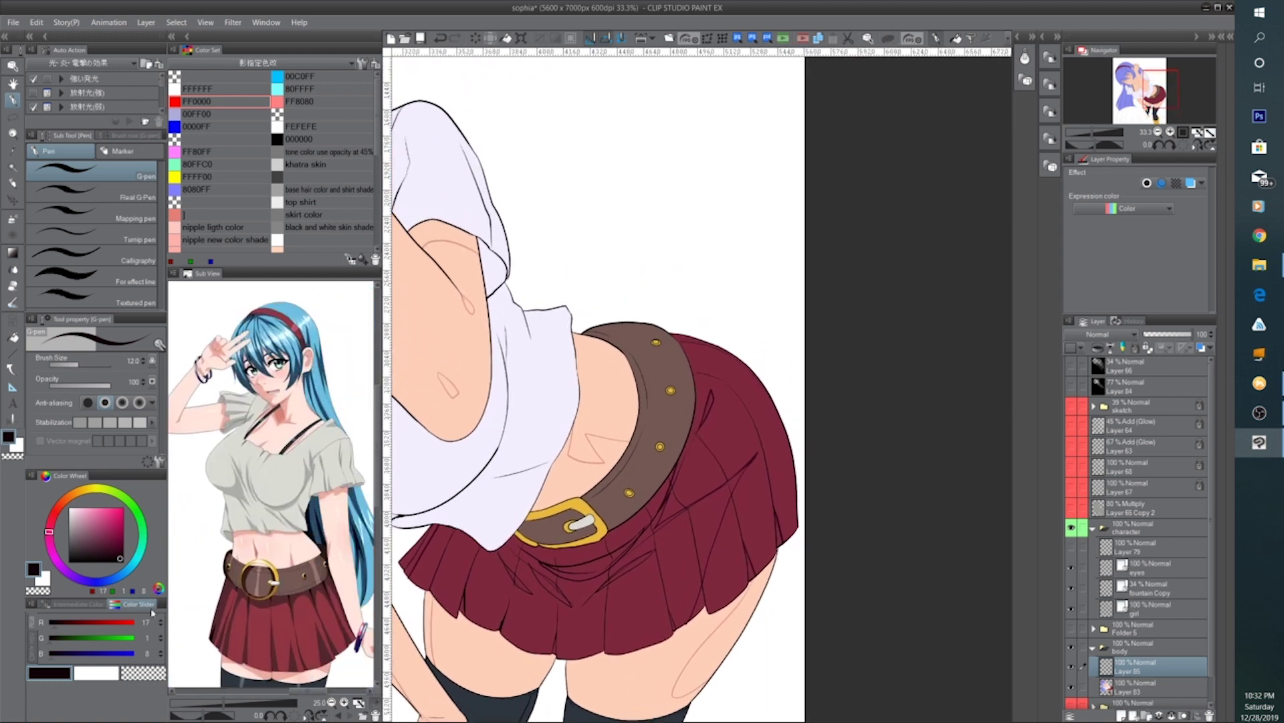
{"action": "left_click", "coordinate": [275, 569]}
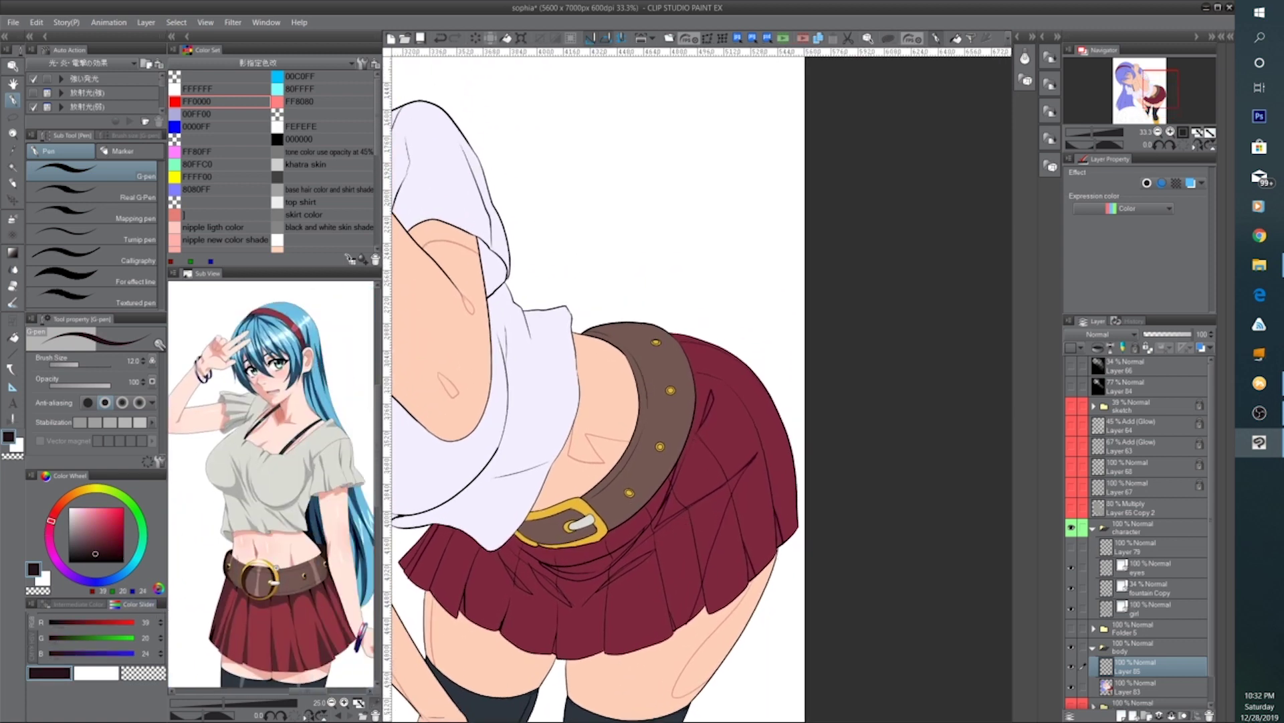
{"action": "scroll", "coordinate": [668, 382], "scroll_direction": "up", "scroll_amount": 1}
{"action": "mouse_move", "coordinate": [643, 460]}
{"action": "left_mouse_down"}
{"action": "mouse_move", "coordinate": [601, 426]}
{"action": "mouse_move", "coordinate": [605, 454]}
{"action": "mouse_move", "coordinate": [637, 490]}
{"action": "left_mouse_up"}
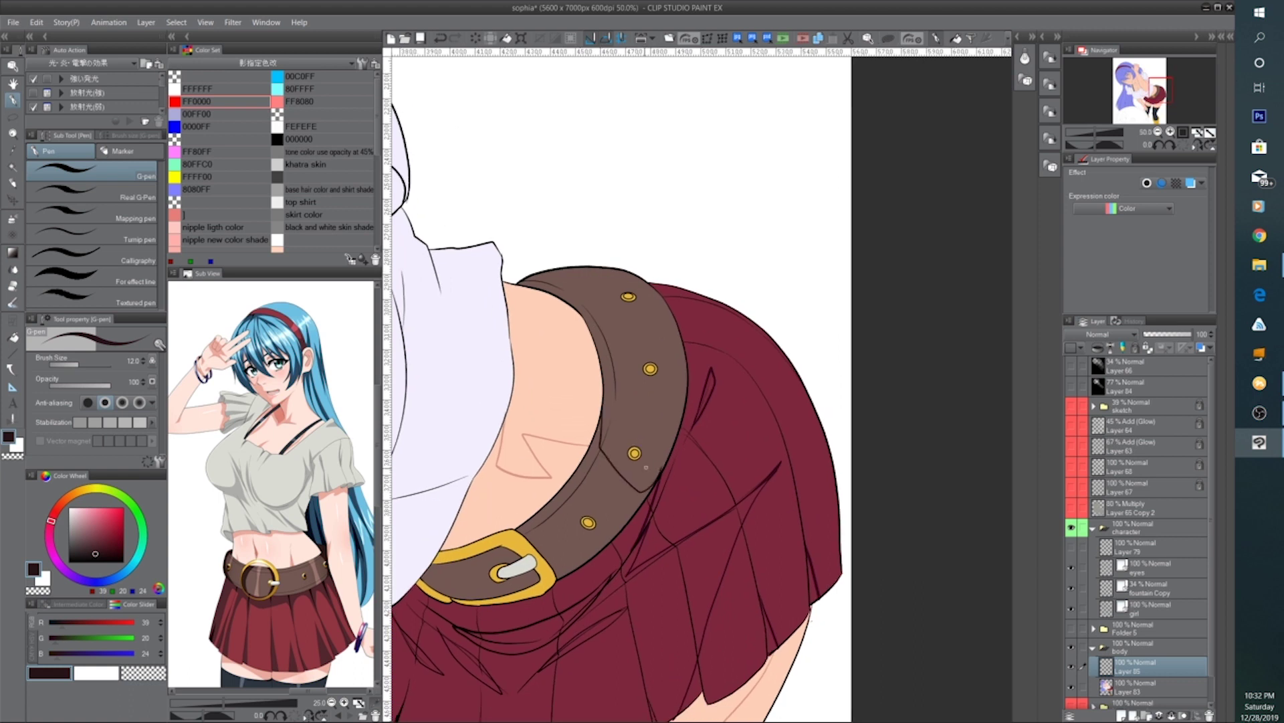
Darken the brown slightly and outline a shadow on the belt strap inside the buckle
{"action": "left_click_drag", "start_coordinate": [500, 556], "coordinate": [559, 478]}
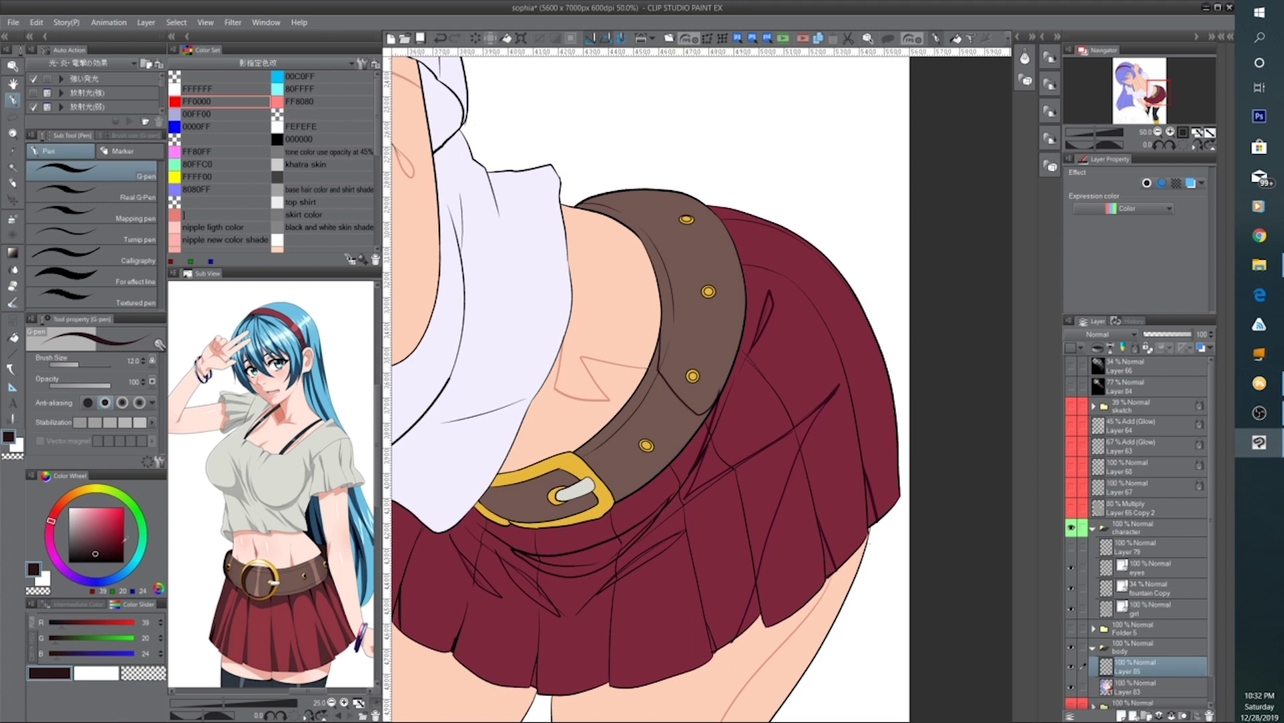
{"action": "left_click_drag", "start_coordinate": [99, 553], "coordinate": [98, 554]}
{"action": "left_click_drag", "start_coordinate": [550, 475], "coordinate": [530, 508]}
{"action": "scroll", "coordinate": [559, 498], "scroll_direction": "up", "scroll_amount": 2}
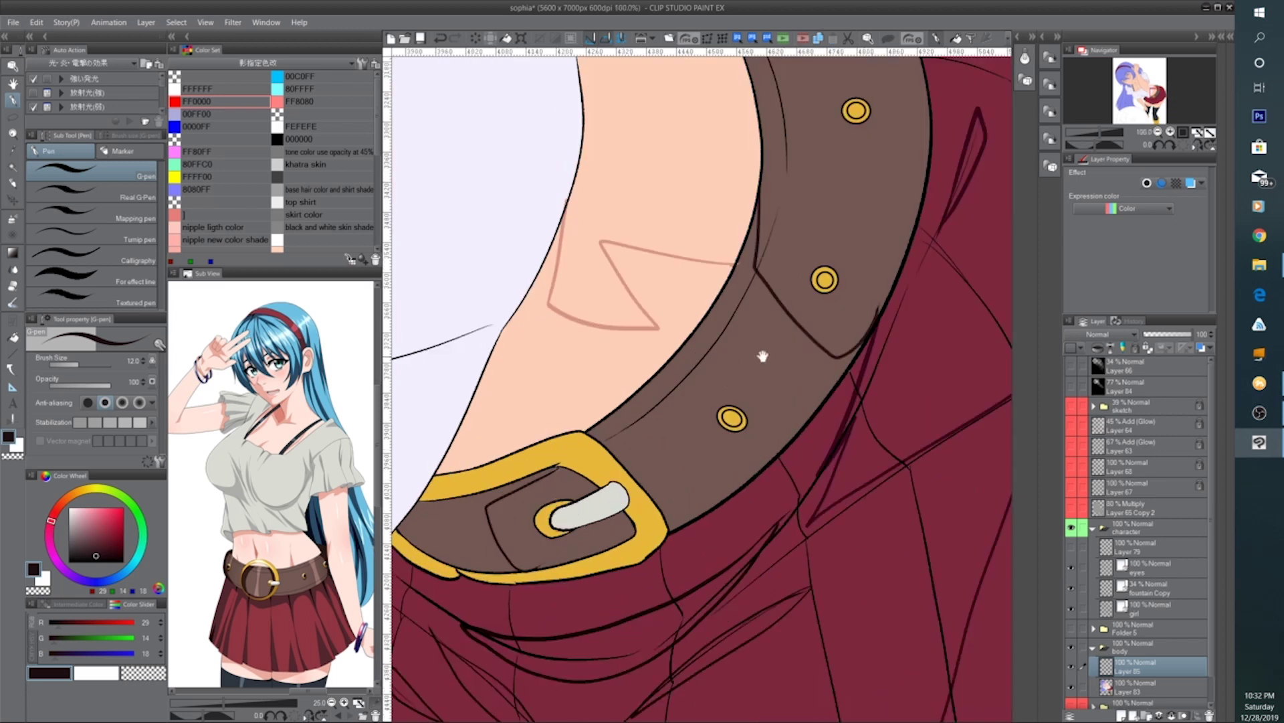
{"action": "left_click_drag", "start_coordinate": [756, 335], "coordinate": [546, 547]}
Sample the belt shadow's line color and extend the outline along the belt's inner edge up to the back
{"action": "scroll", "coordinate": [545, 547], "scroll_direction": "down", "scroll_amount": 3}
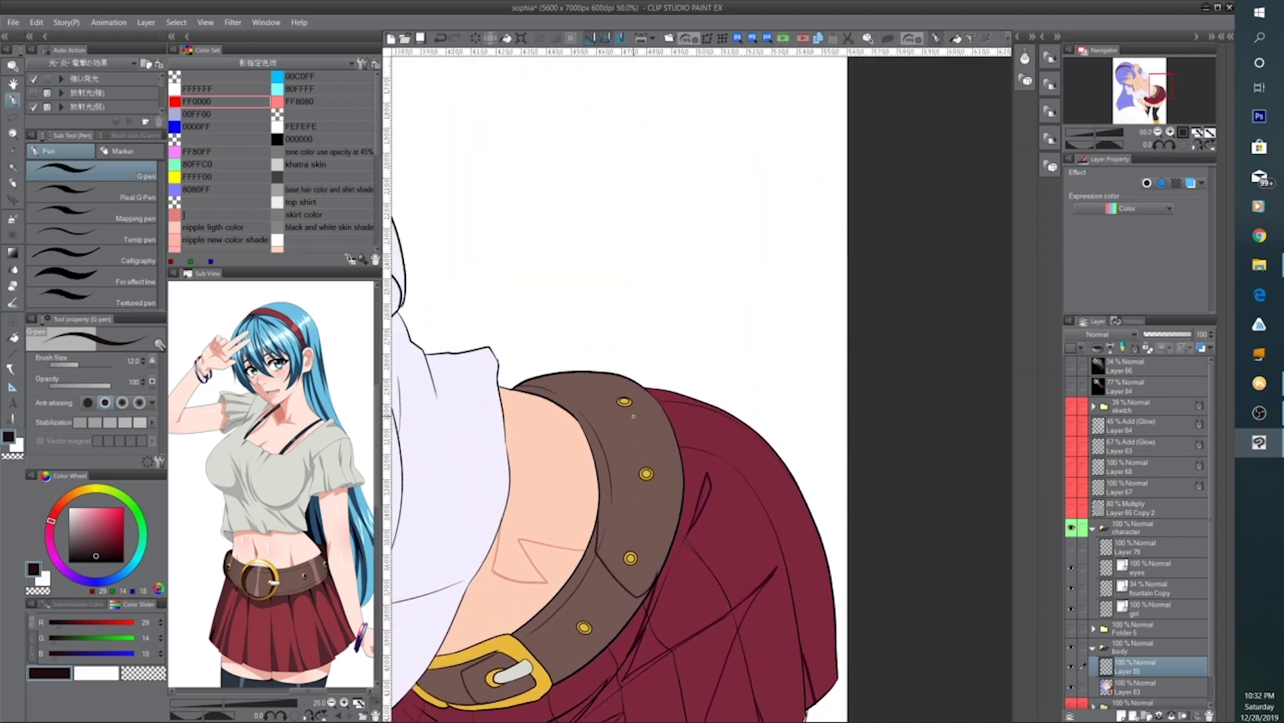
{"action": "scroll", "coordinate": [599, 525], "scroll_direction": "up", "scroll_amount": 1}
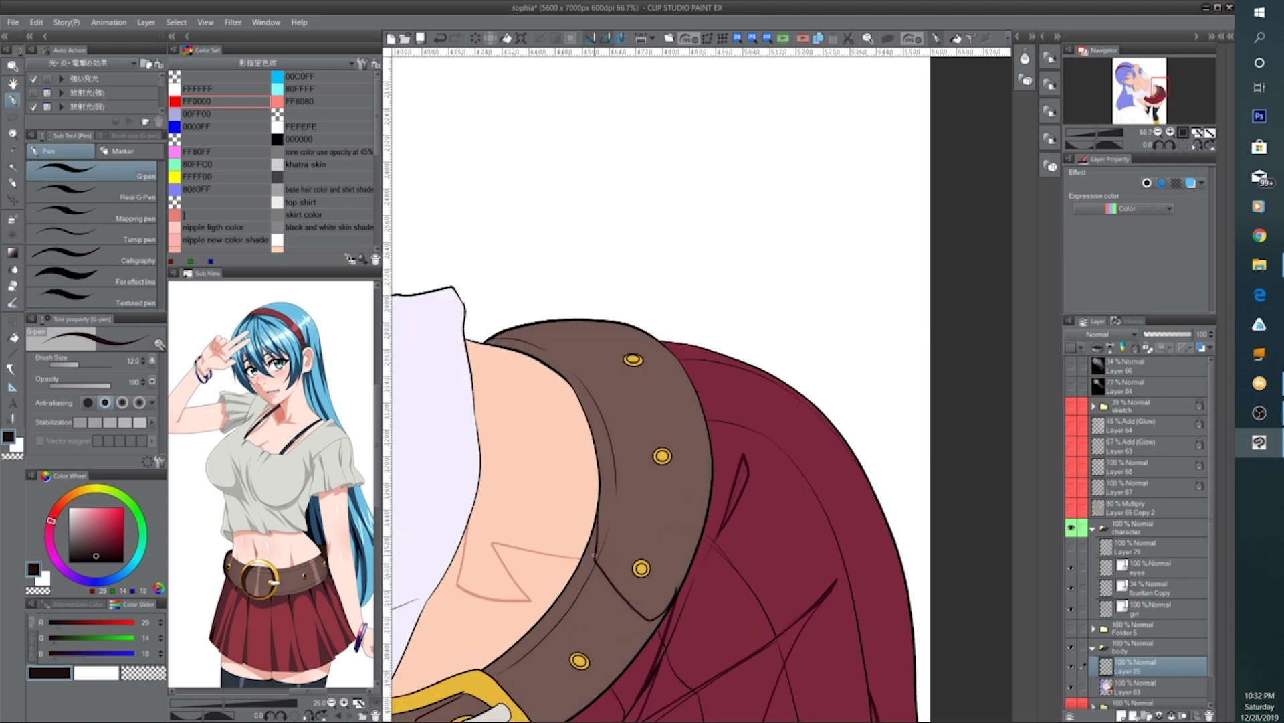
{"action": "left_click", "coordinate": [594, 564], "text": "alt"}
{"action": "mouse_move", "coordinate": [602, 543]}
{"action": "left_mouse_down"}
{"action": "mouse_move", "coordinate": [613, 461]}
{"action": "mouse_move", "coordinate": [575, 377]}
{"action": "mouse_move", "coordinate": [511, 339]}
{"action": "mouse_move", "coordinate": [479, 341]}
{"action": "left_mouse_up"}
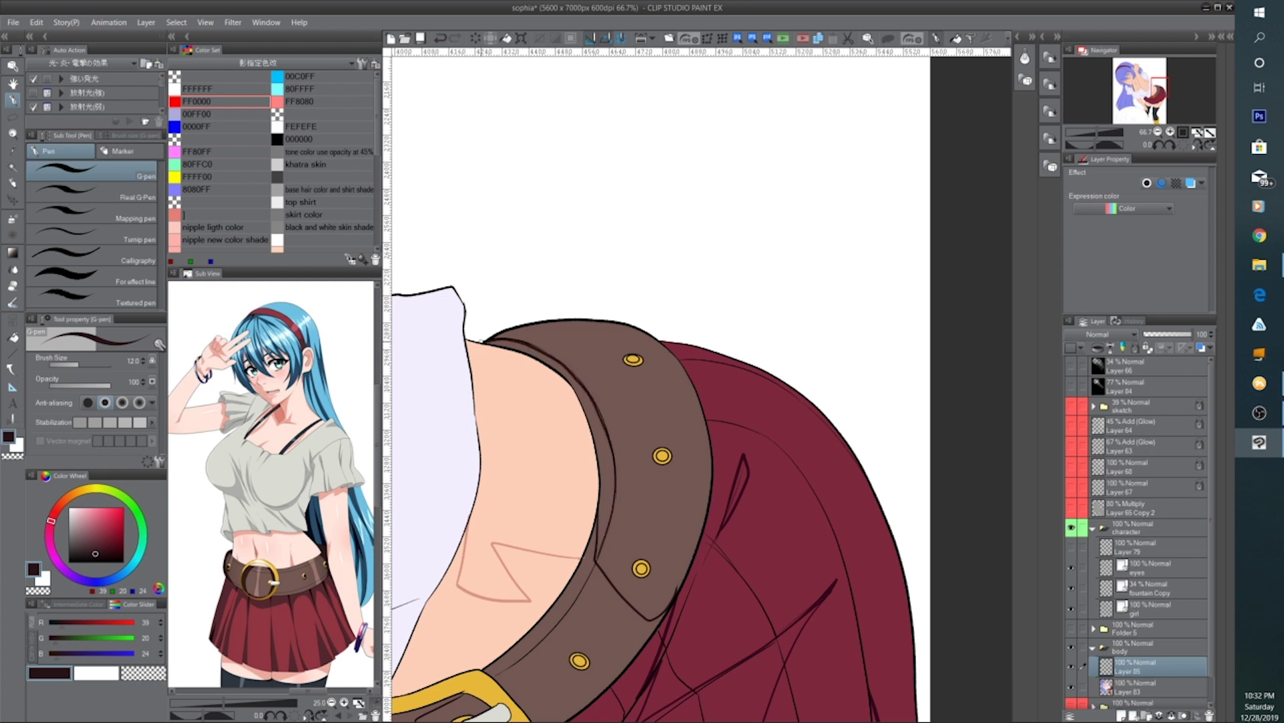
Outline small cast shadows beside the belt's rivets
{"action": "scroll", "coordinate": [687, 406], "scroll_direction": "up", "scroll_amount": 2}
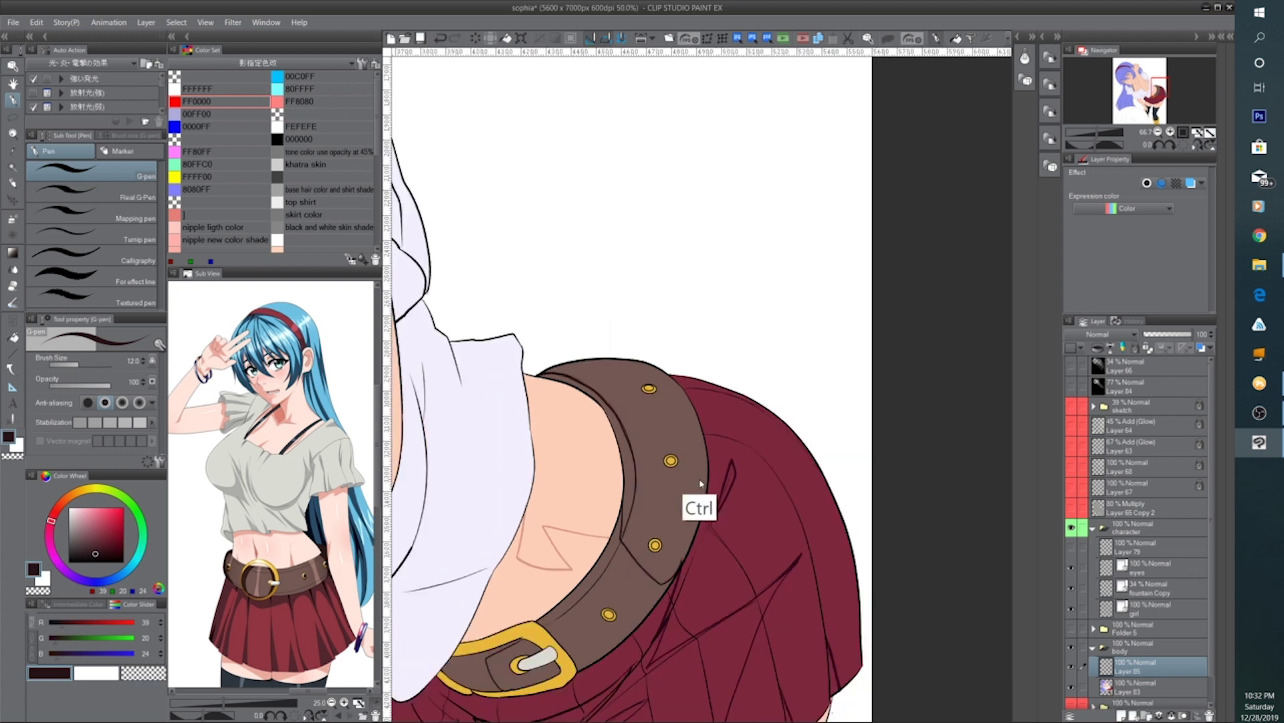
{"action": "left_click_drag", "start_coordinate": [686, 403], "coordinate": [687, 418]}
{"action": "left_click_drag", "start_coordinate": [640, 258], "coordinate": [643, 270]}
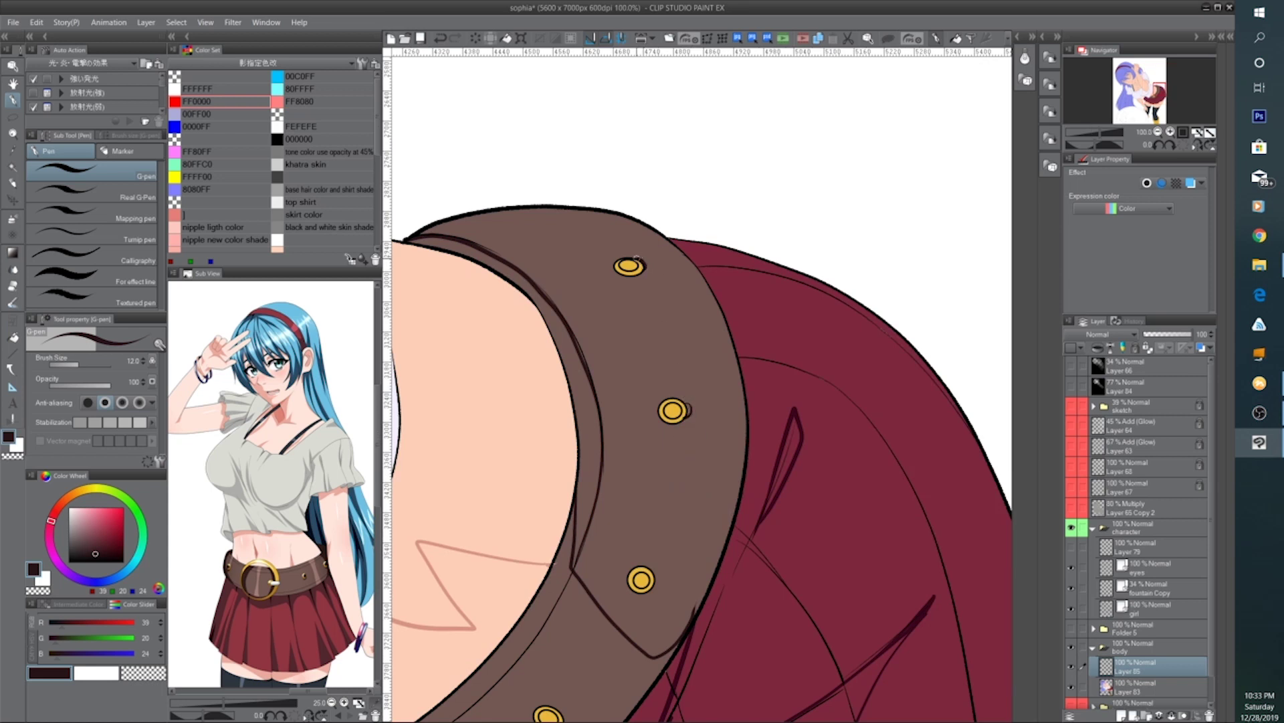
{"action": "mouse_move", "coordinate": [685, 402]}
{"action": "left_mouse_down"}
{"action": "mouse_move", "coordinate": [689, 414]}
{"action": "mouse_move", "coordinate": [695, 377]}
{"action": "left_mouse_up"}
{"action": "left_click_drag", "start_coordinate": [662, 503], "coordinate": [653, 528]}
{"action": "scroll", "coordinate": [655, 522], "scroll_direction": "down", "scroll_amount": 5}
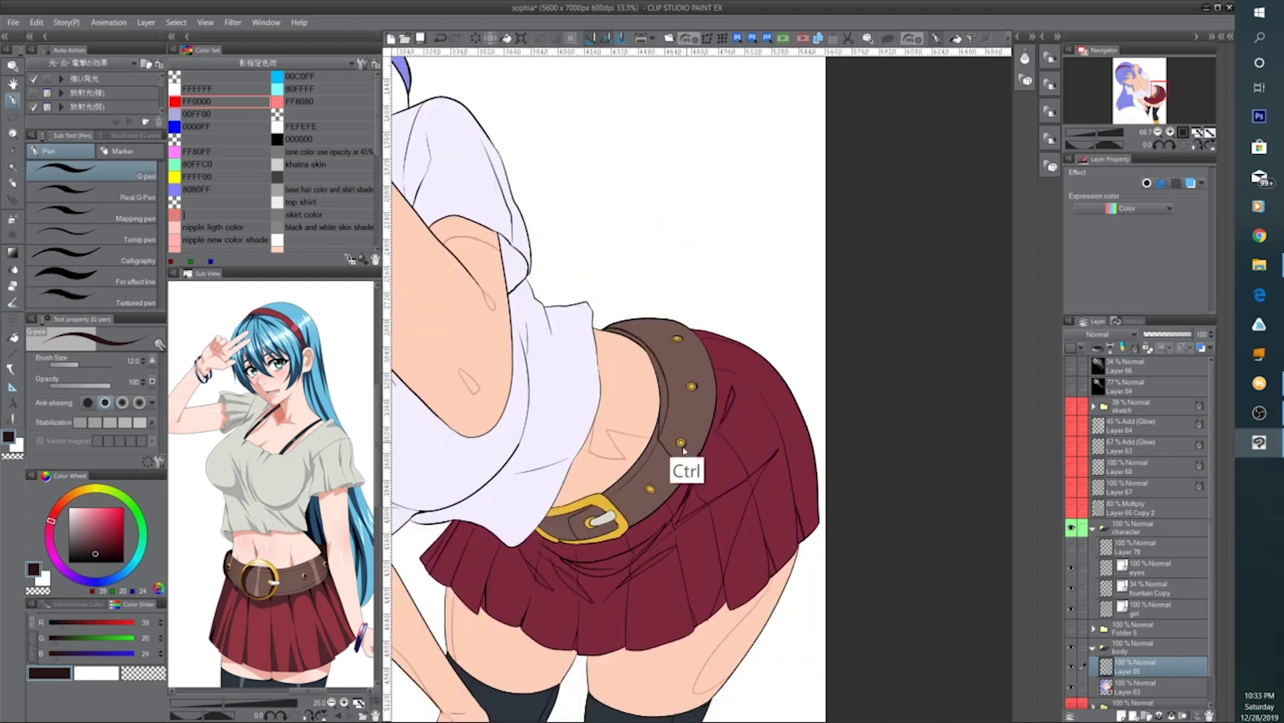
{"action": "left_click_drag", "start_coordinate": [642, 441], "coordinate": [668, 540]}
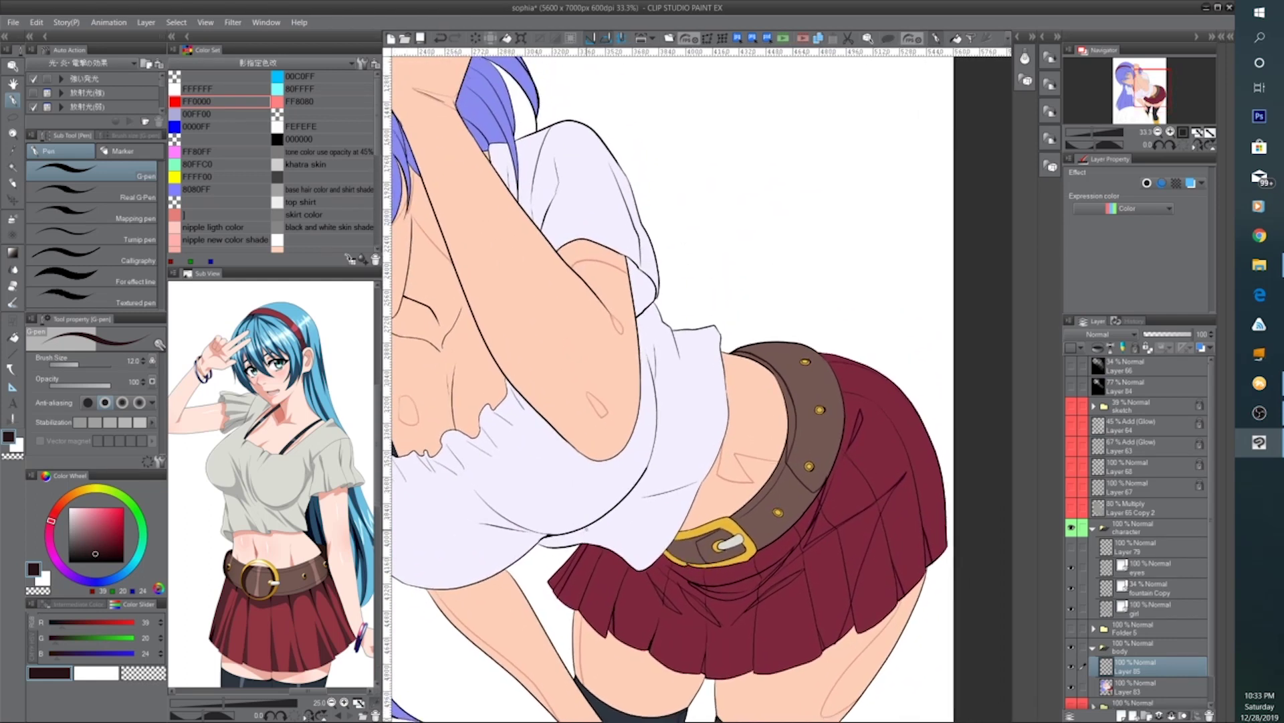
Pick the medium lavender shirt tone from the reference swatches and outline angular shadows on the shirt's side near the waist
{"action": "left_click_drag", "start_coordinate": [527, 506], "coordinate": [662, 429]}
{"action": "left_click_drag", "start_coordinate": [194, 462], "coordinate": [309, 534]}
{"action": "left_click_drag", "start_coordinate": [214, 577], "coordinate": [284, 484]}
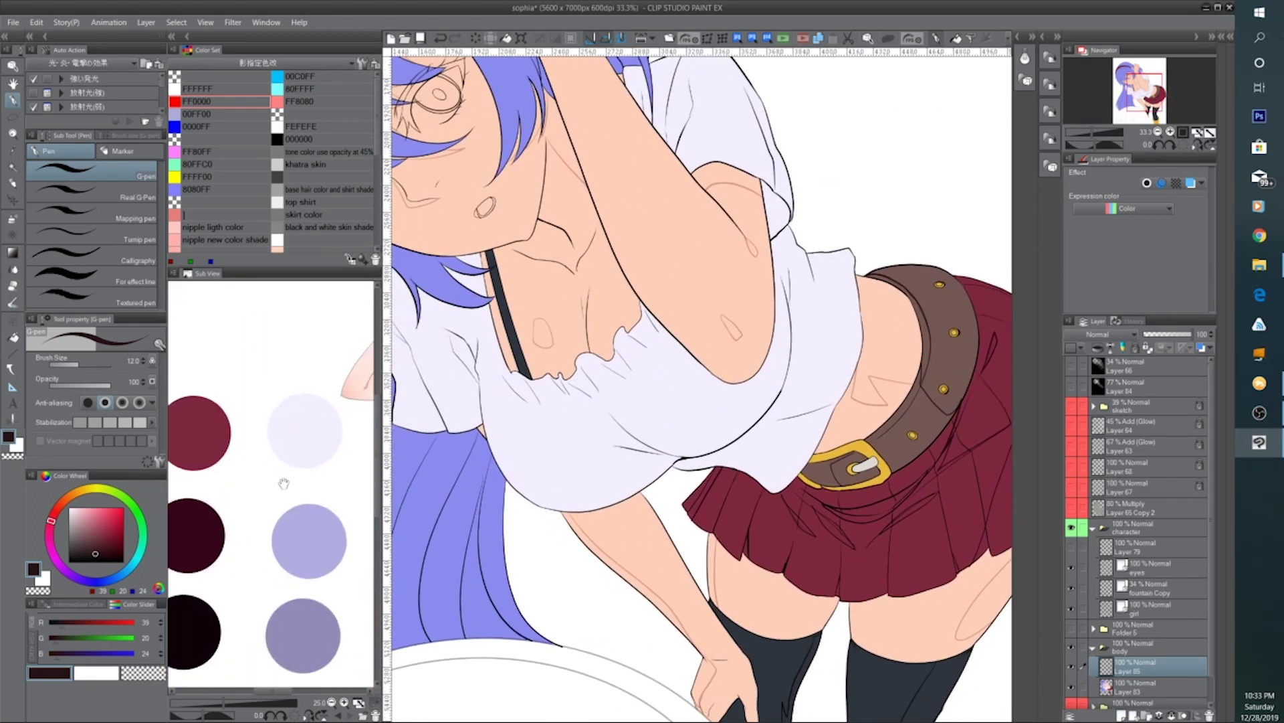
{"action": "left_click", "coordinate": [310, 532]}
{"action": "left_click_drag", "start_coordinate": [800, 347], "coordinate": [623, 425]}
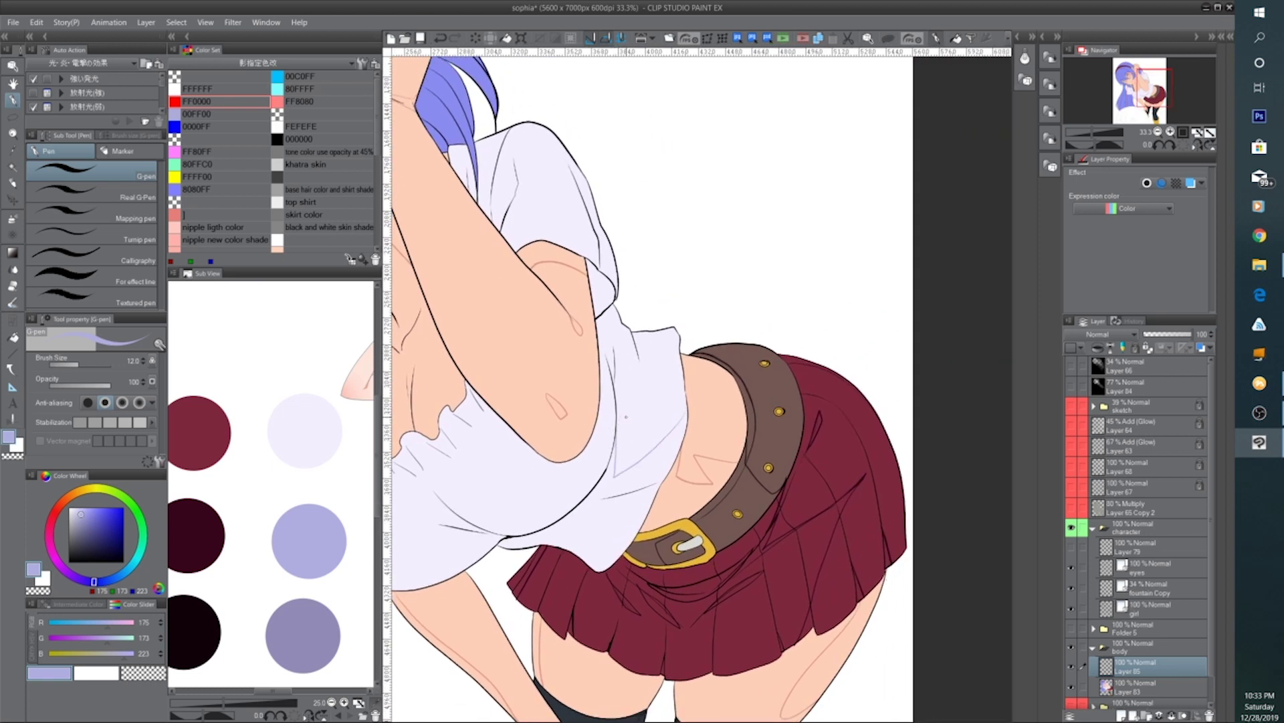
{"action": "scroll", "coordinate": [639, 479], "scroll_direction": "up", "scroll_amount": 1}
{"action": "mouse_move", "coordinate": [574, 504]}
{"action": "left_mouse_down"}
{"action": "mouse_move", "coordinate": [627, 524]}
{"action": "mouse_move", "coordinate": [659, 505]}
{"action": "left_mouse_up"}
{"action": "scroll", "coordinate": [690, 514], "scroll_direction": "down", "scroll_amount": 1}
Outline a rounded, triangular shape on the shirt's bust below the black strap
{"action": "left_click", "coordinate": [674, 464], "text": "ctrl"}
{"action": "mouse_move", "coordinate": [609, 469]}
{"action": "left_mouse_down"}
{"action": "mouse_move", "coordinate": [715, 479]}
{"action": "mouse_move", "coordinate": [802, 448]}
{"action": "left_mouse_up"}
{"action": "mouse_move", "coordinate": [570, 471]}
{"action": "left_mouse_down"}
{"action": "mouse_move", "coordinate": [631, 500]}
{"action": "mouse_move", "coordinate": [590, 452]}
{"action": "mouse_move", "coordinate": [568, 468]}
{"action": "left_mouse_up"}
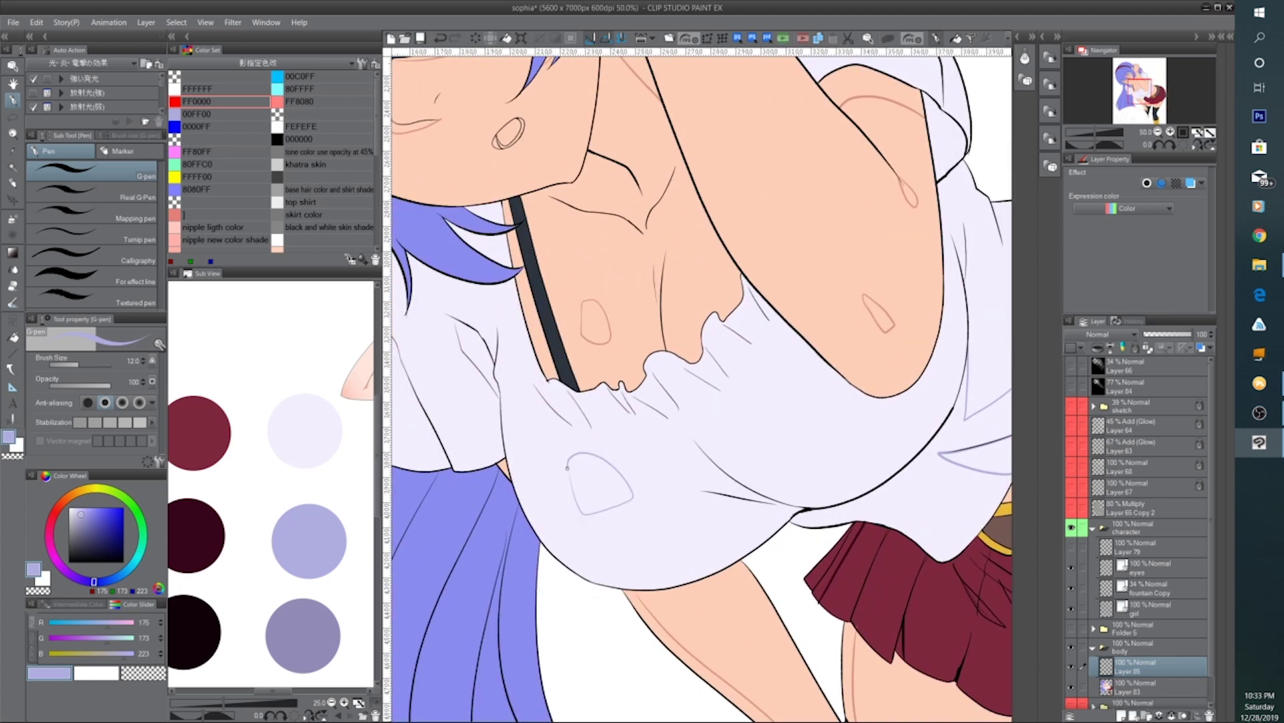
{"action": "scroll", "coordinate": [583, 426], "scroll_direction": "down", "scroll_amount": 1}
{"action": "left_click_drag", "start_coordinate": [515, 314], "coordinate": [562, 362]}
{"action": "scroll", "coordinate": [562, 362], "scroll_direction": "up", "scroll_amount": 1}
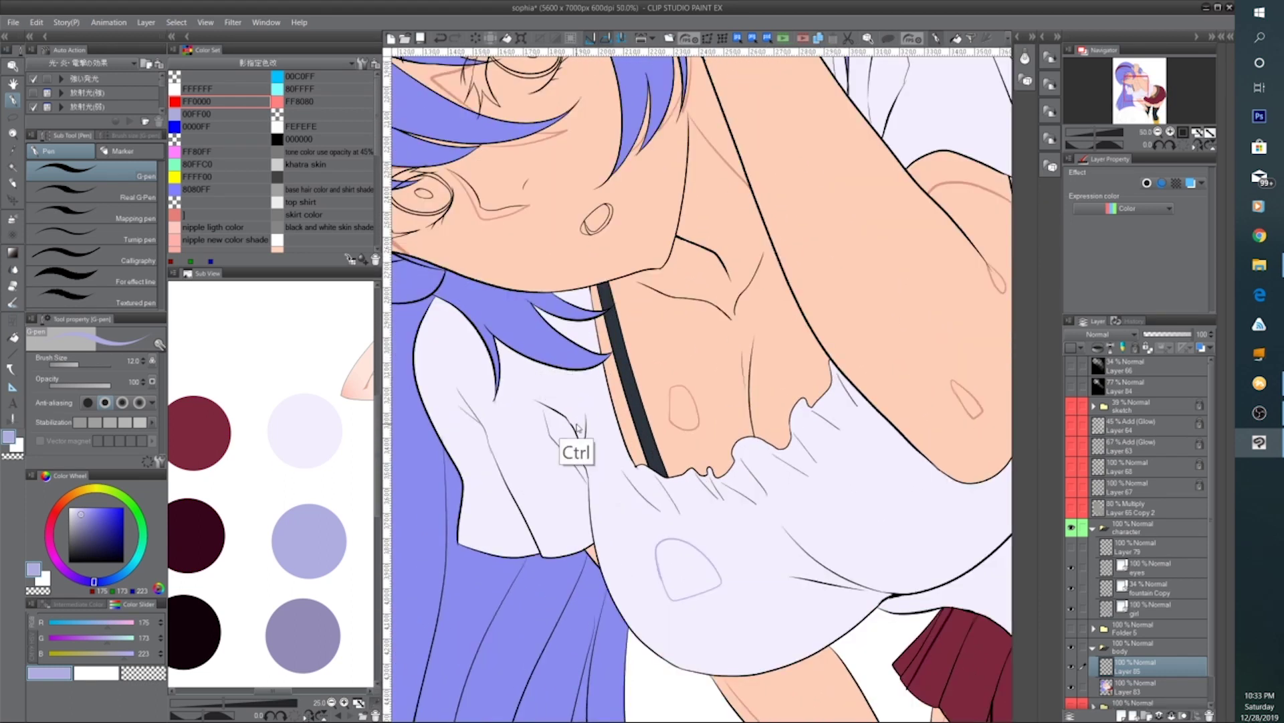
{"action": "scroll", "coordinate": [580, 426], "scroll_direction": "down", "scroll_amount": 1}
{"action": "left_click_drag", "start_coordinate": [570, 432], "coordinate": [630, 429]}
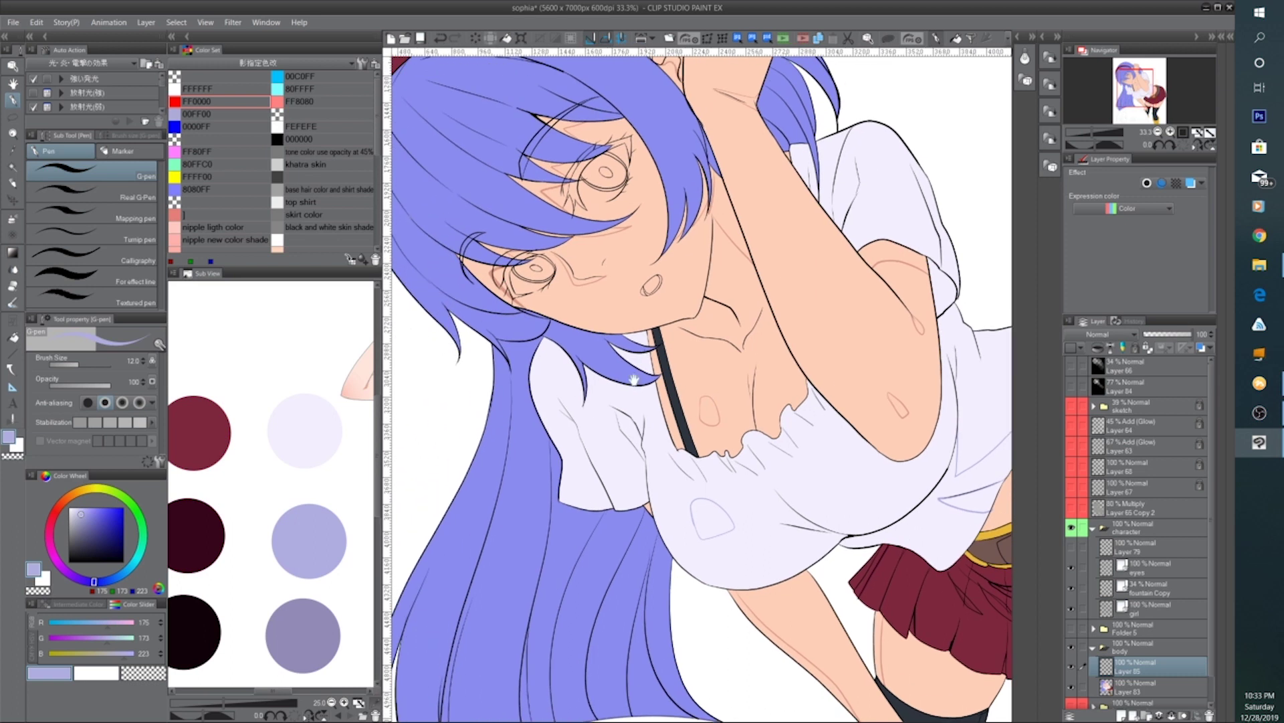
Draw a small crossed crease shadow on the cuff of the raised arm's sleeve
{"action": "left_click_drag", "start_coordinate": [633, 380], "coordinate": [594, 477]}
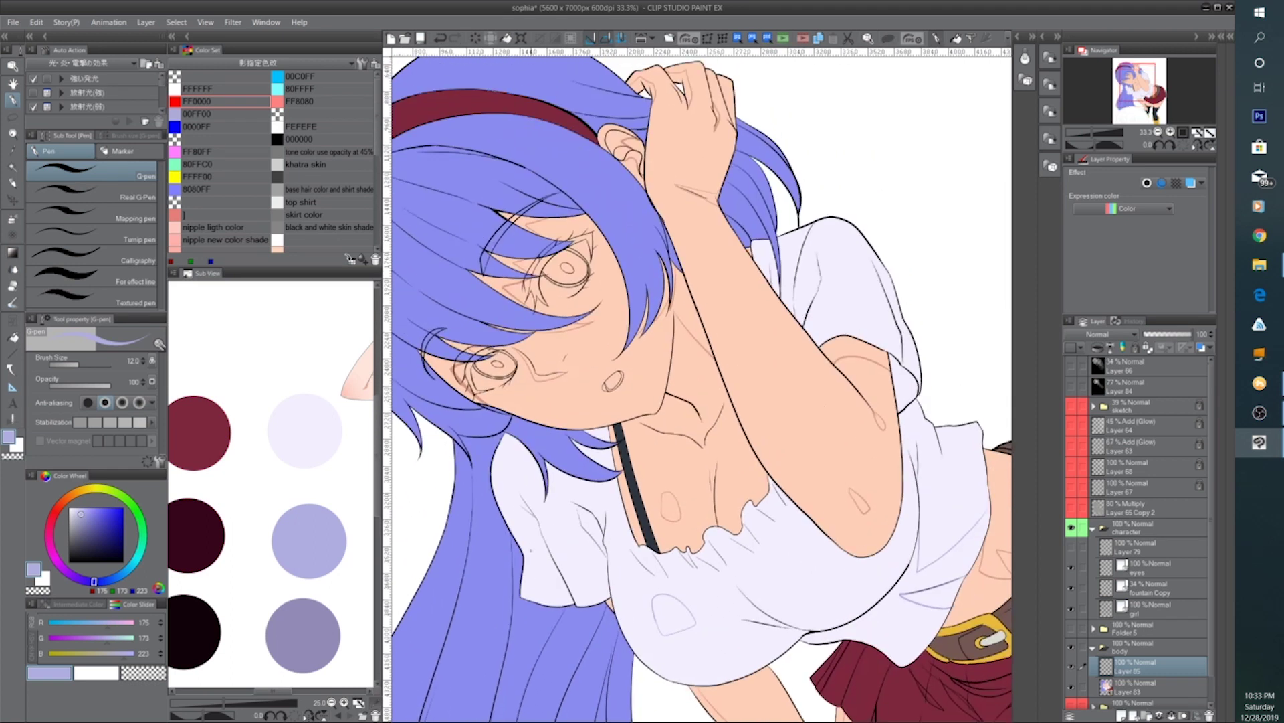
{"action": "left_click_drag", "start_coordinate": [868, 248], "coordinate": [723, 394]}
{"action": "scroll", "coordinate": [728, 403], "scroll_direction": "up", "scroll_amount": 1}
{"action": "mouse_move", "coordinate": [758, 572]}
{"action": "left_mouse_down"}
{"action": "mouse_move", "coordinate": [724, 483]}
{"action": "mouse_move", "coordinate": [725, 516]}
{"action": "left_mouse_up"}
{"action": "left_click", "coordinate": [727, 432], "text": "ctrl"}
{"action": "left_click_drag", "start_coordinate": [702, 369], "coordinate": [707, 424]}
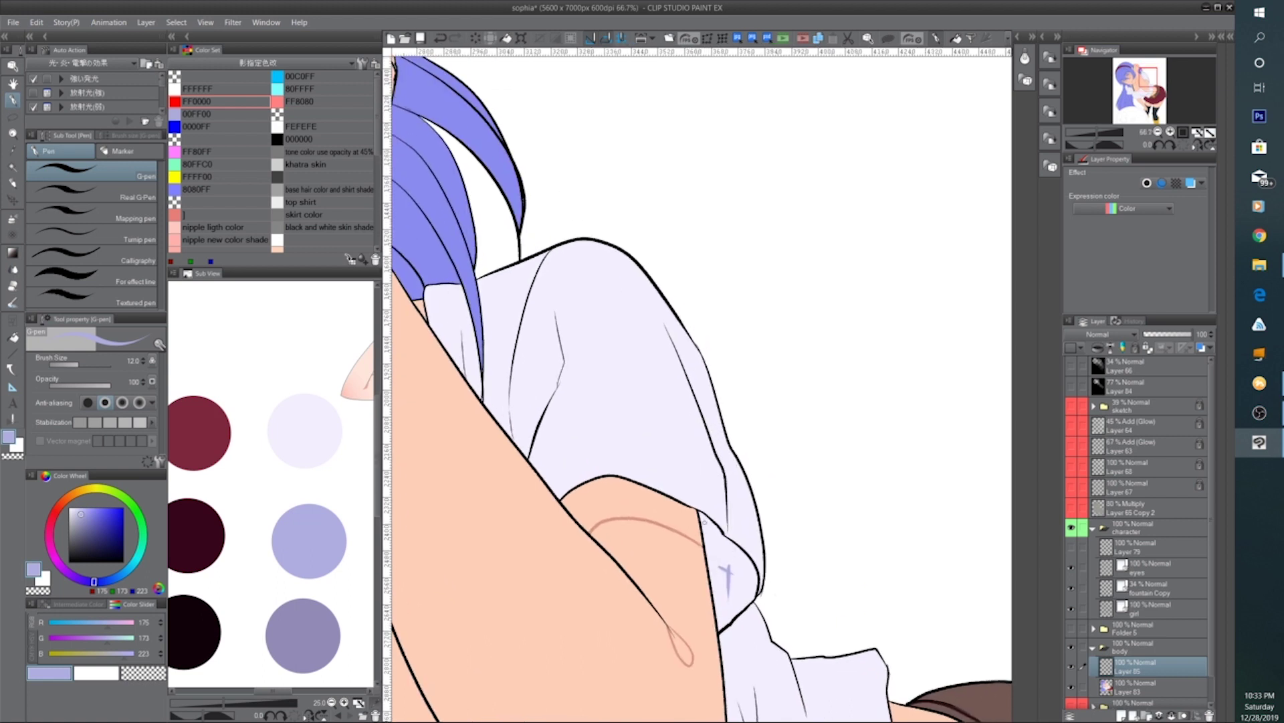
Outline long fold shadows along the outer edge and shoulder of the raised arm's sleeve
{"action": "mouse_move", "coordinate": [710, 514]}
{"action": "left_mouse_down"}
{"action": "mouse_move", "coordinate": [682, 364]}
{"action": "mouse_move", "coordinate": [731, 477]}
{"action": "mouse_move", "coordinate": [737, 542]}
{"action": "left_mouse_up"}
{"action": "left_click_drag", "start_coordinate": [657, 422], "coordinate": [700, 488]}
{"action": "mouse_move", "coordinate": [602, 545]}
{"action": "left_mouse_down"}
{"action": "mouse_move", "coordinate": [598, 505]}
{"action": "mouse_move", "coordinate": [610, 417]}
{"action": "mouse_move", "coordinate": [598, 366]}
{"action": "mouse_move", "coordinate": [599, 438]}
{"action": "mouse_move", "coordinate": [558, 501]}
{"action": "mouse_move", "coordinate": [568, 386]}
{"action": "left_mouse_up"}
{"action": "left_click_drag", "start_coordinate": [561, 399], "coordinate": [543, 487]}
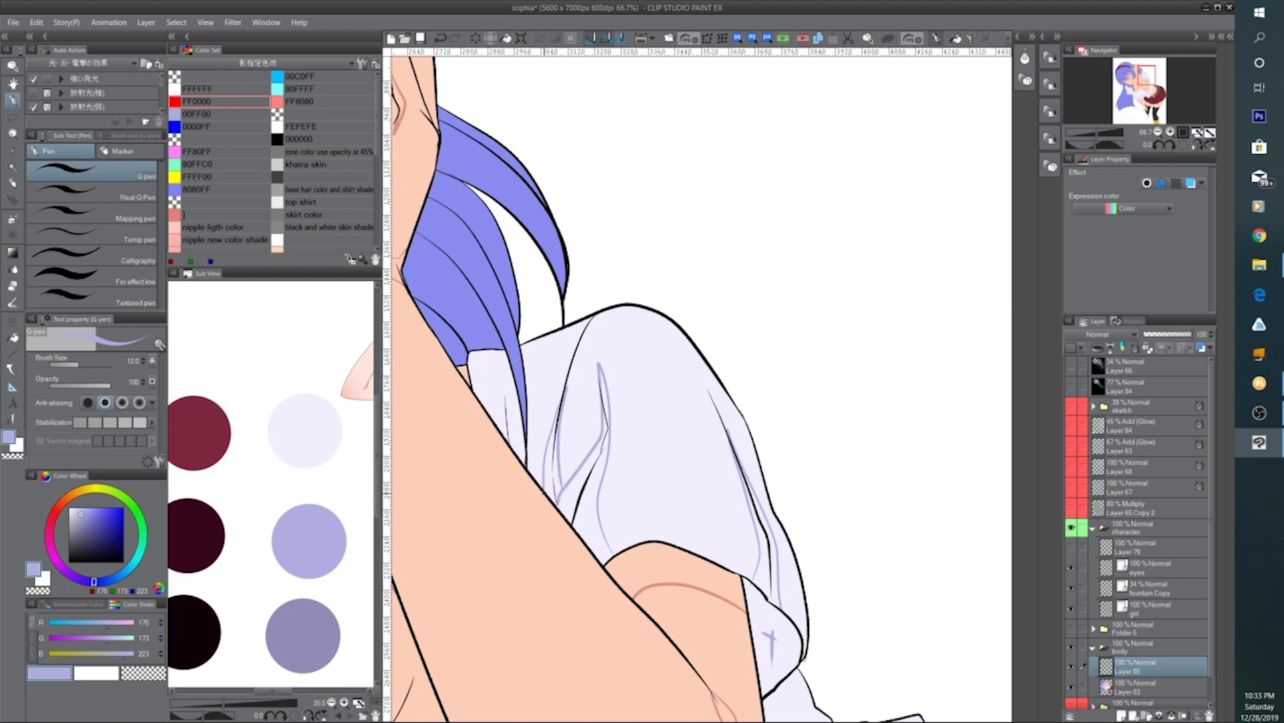
{"action": "scroll", "coordinate": [535, 339], "scroll_direction": "down", "scroll_amount": 3}
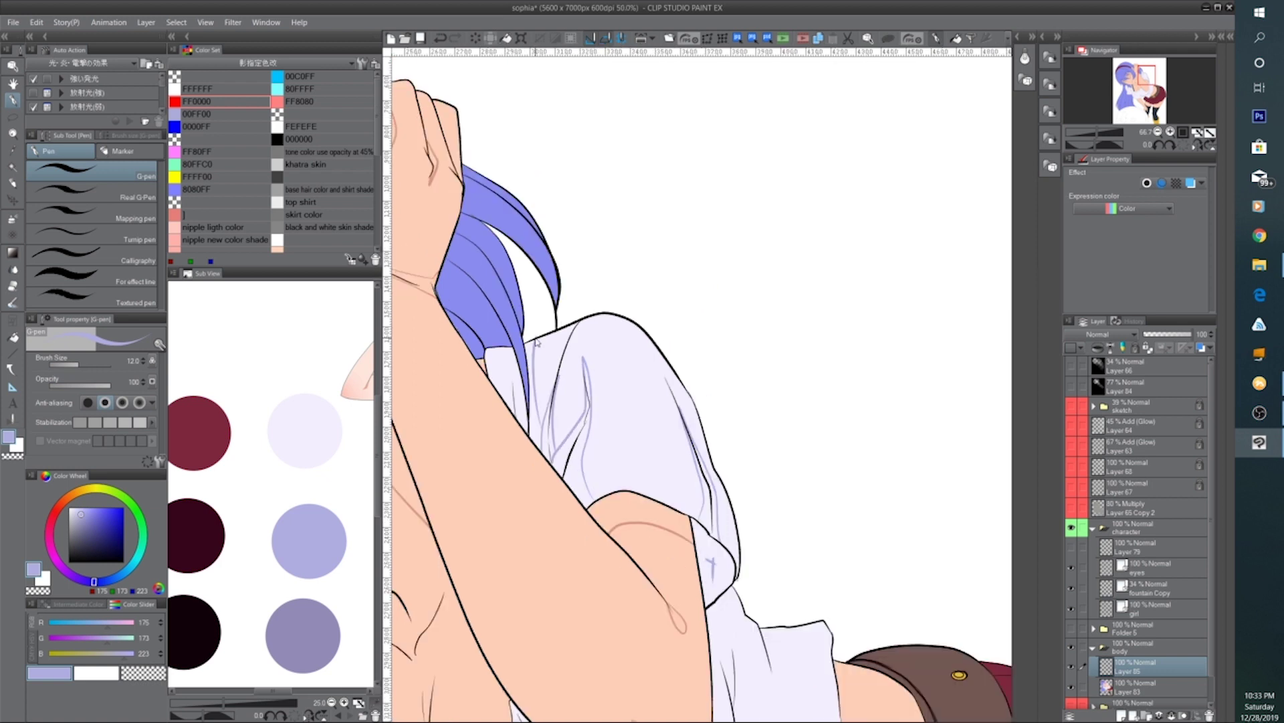
{"action": "left_click_drag", "start_coordinate": [536, 338], "coordinate": [579, 222]}
Switch to the darker lavender and outline narrow fold shadows along the shirt's gathered neckline
{"action": "left_click", "coordinate": [673, 388], "text": "ctrl"}
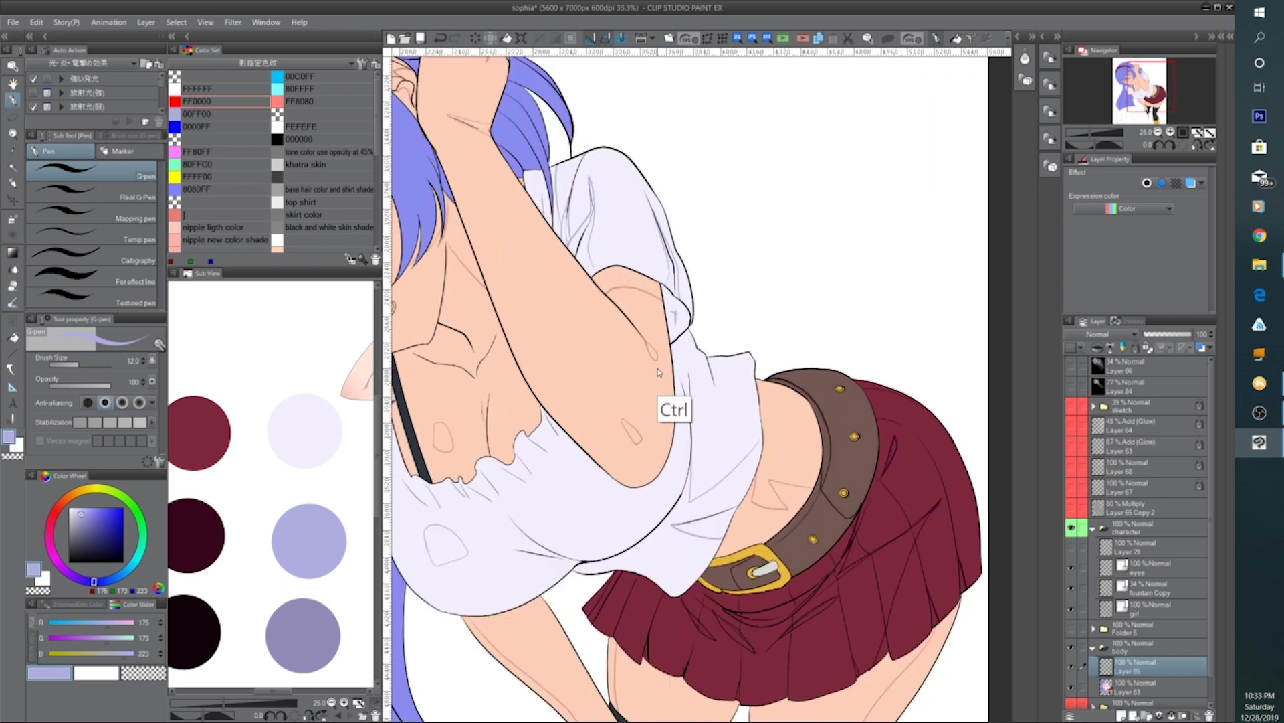
{"action": "left_click", "coordinate": [522, 511], "text": "ctrl"}
{"action": "left_click", "coordinate": [539, 447], "text": "ctrl"}
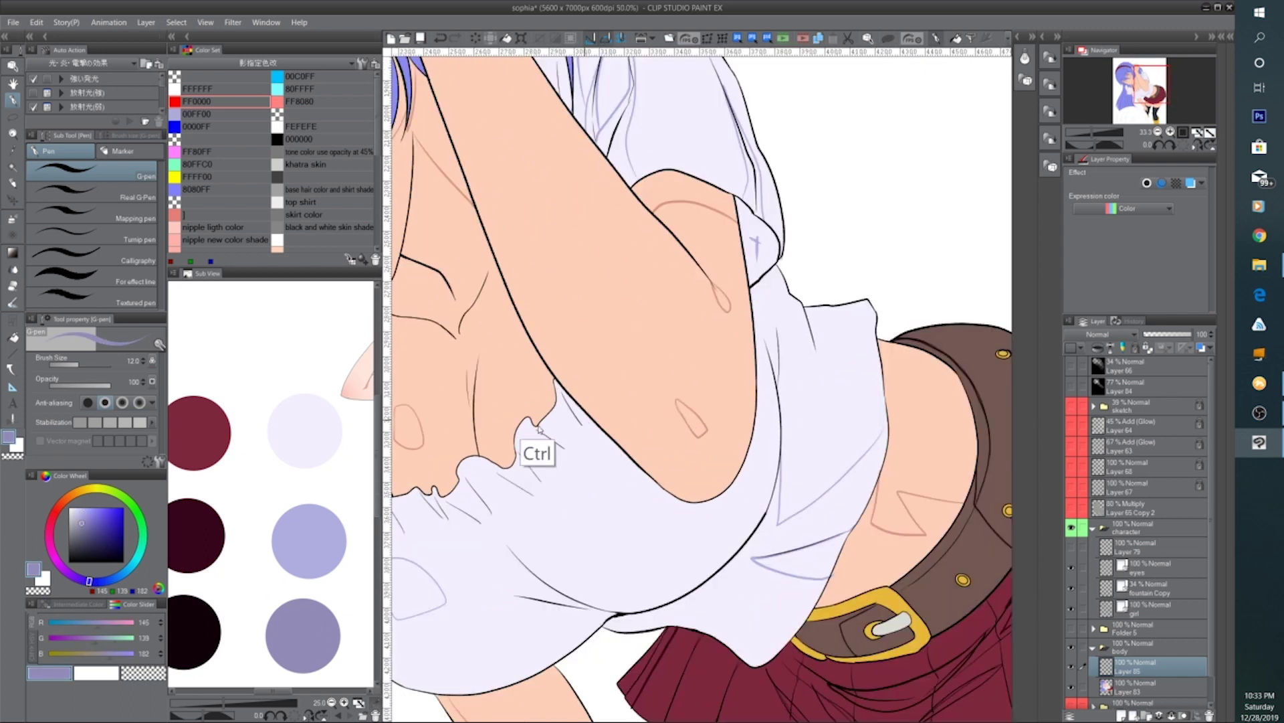
{"action": "left_click", "coordinate": [544, 420], "text": "ctrl"}
{"action": "mouse_move", "coordinate": [530, 423]}
{"action": "left_mouse_down"}
{"action": "mouse_move", "coordinate": [581, 465]}
{"action": "mouse_move", "coordinate": [539, 432]}
{"action": "left_mouse_up"}
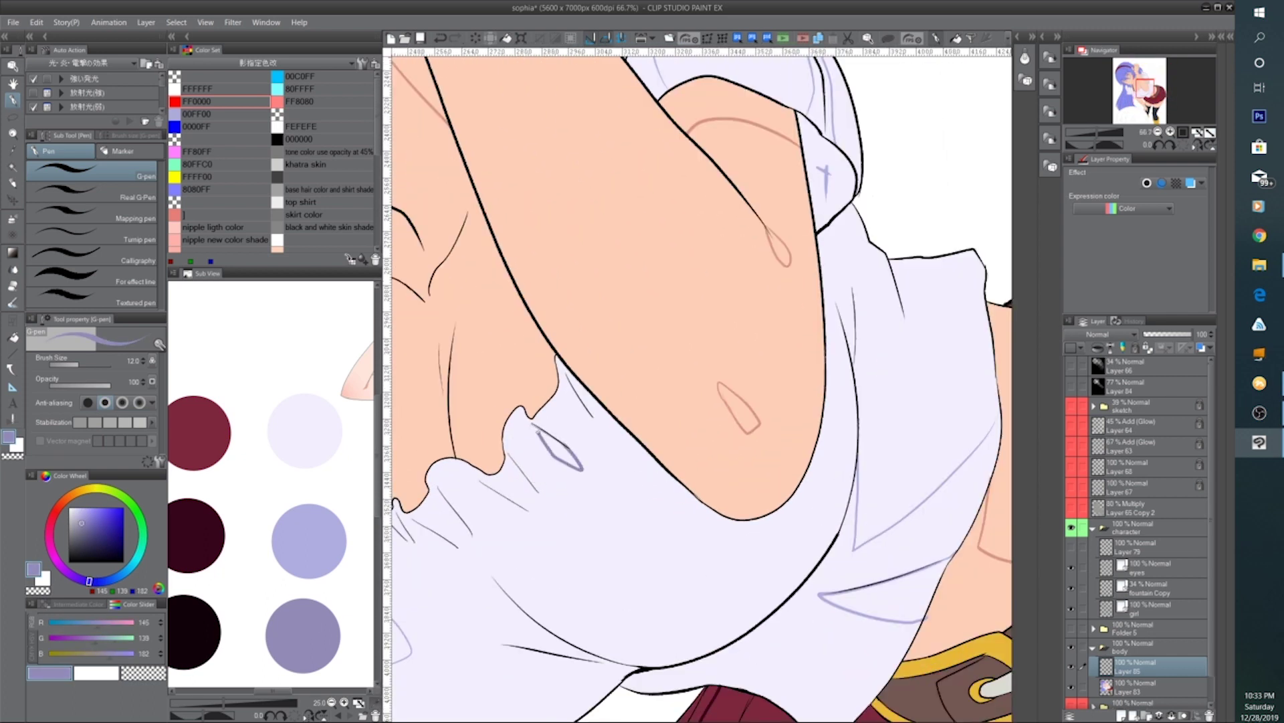
{"action": "left_click_drag", "start_coordinate": [544, 498], "coordinate": [512, 458]}
{"action": "mouse_move", "coordinate": [440, 495]}
{"action": "left_mouse_down"}
{"action": "mouse_move", "coordinate": [514, 447]}
{"action": "mouse_move", "coordinate": [535, 459]}
{"action": "mouse_move", "coordinate": [510, 434]}
{"action": "mouse_move", "coordinate": [586, 427]}
{"action": "left_mouse_up"}
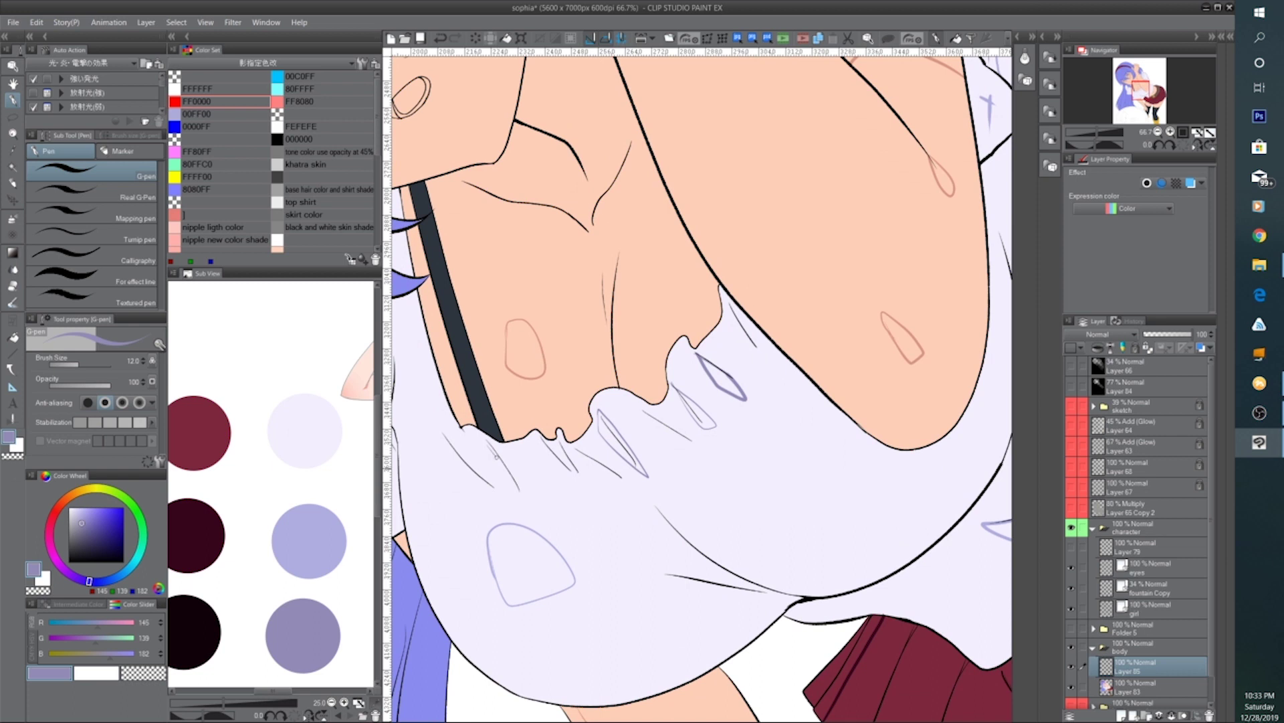
{"action": "mouse_move", "coordinate": [496, 457]}
{"action": "left_mouse_down"}
{"action": "mouse_move", "coordinate": [527, 505]}
{"action": "mouse_move", "coordinate": [482, 438]}
{"action": "mouse_move", "coordinate": [624, 490]}
{"action": "left_mouse_up"}
Outline pointed fold shadows on the sleeve of the lowered arm
{"action": "mouse_move", "coordinate": [453, 390]}
{"action": "left_mouse_down"}
{"action": "mouse_move", "coordinate": [495, 418]}
{"action": "mouse_move", "coordinate": [539, 407]}
{"action": "mouse_move", "coordinate": [468, 407]}
{"action": "mouse_move", "coordinate": [549, 557]}
{"action": "mouse_move", "coordinate": [489, 499]}
{"action": "mouse_move", "coordinate": [527, 605]}
{"action": "left_mouse_up"}
{"action": "key", "text": "ctrl+minus"}
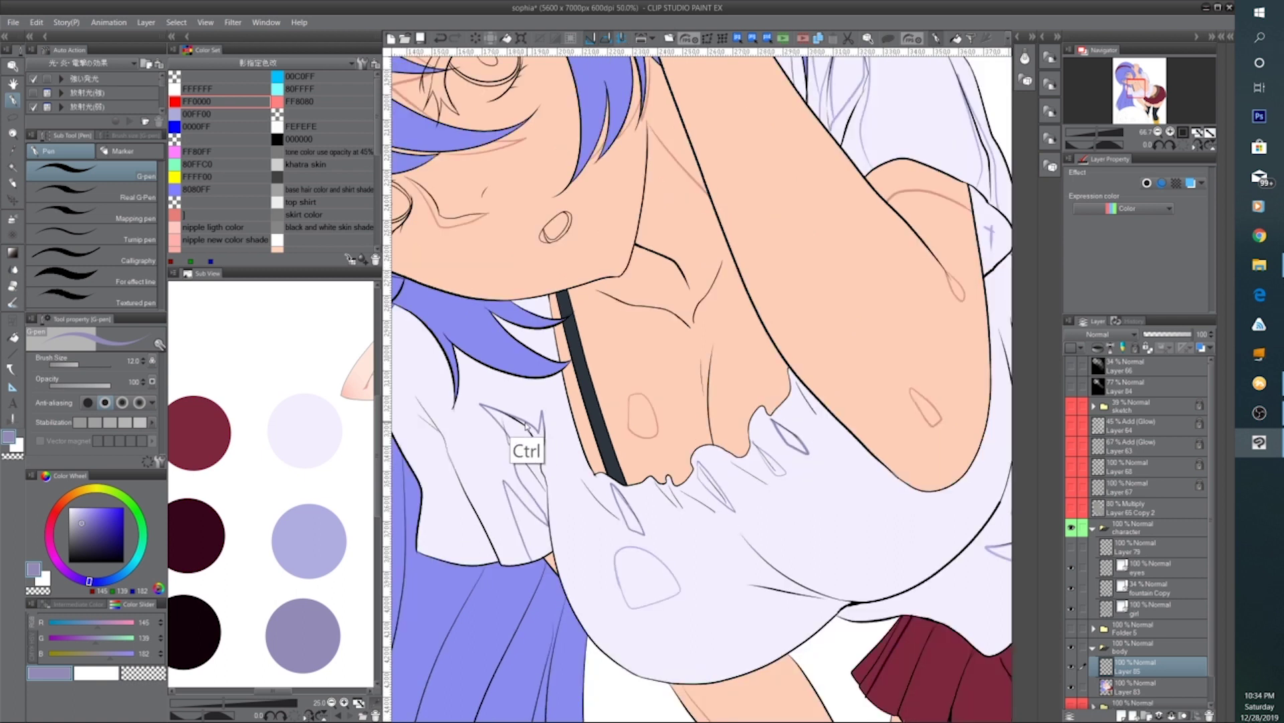
{"action": "mouse_move", "coordinate": [465, 418]}
{"action": "left_mouse_down"}
{"action": "mouse_move", "coordinate": [516, 410]}
{"action": "mouse_move", "coordinate": [466, 394]}
{"action": "mouse_move", "coordinate": [494, 444]}
{"action": "left_mouse_up"}
{"action": "key", "text": "ctrl+plus"}
{"action": "key", "text": "ctrl+minus"}
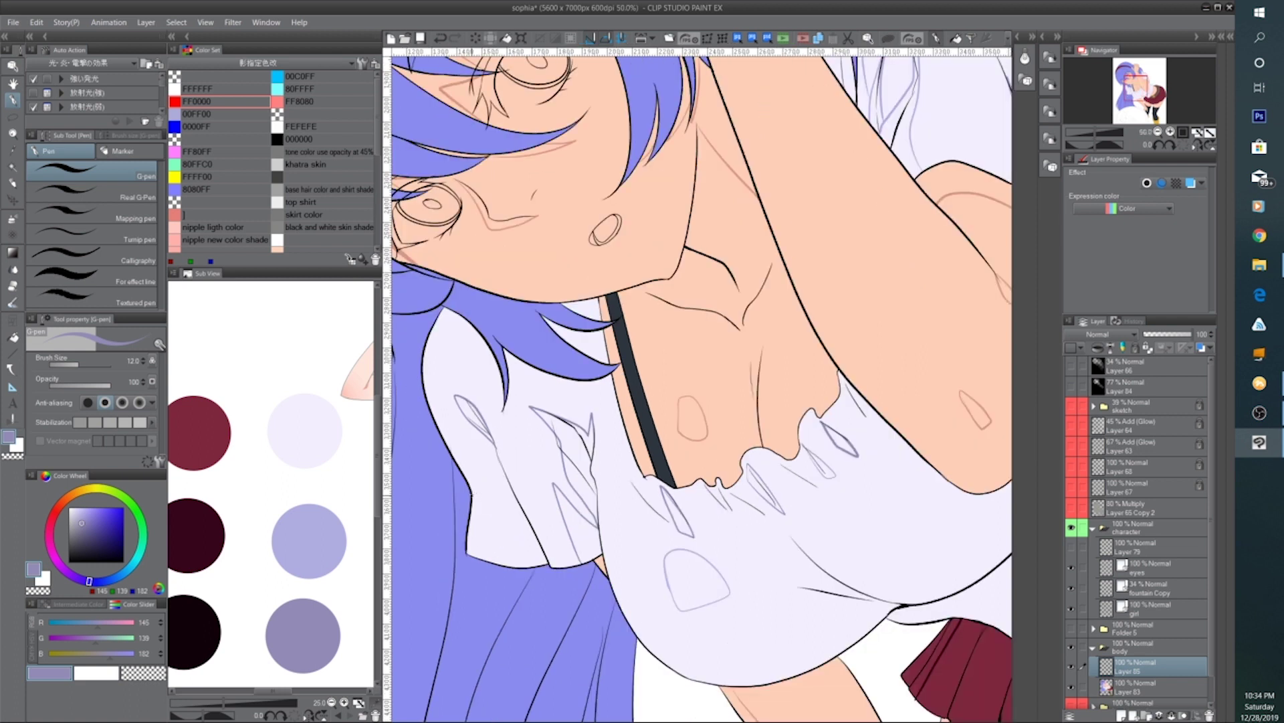
{"action": "key", "text": "ctrl+minus"}
Sample the lighter lavender from the side shadow outline and draw a pointed fold shadow at the shirt's back hem
{"action": "left_click_drag", "start_coordinate": [843, 335], "coordinate": [695, 361]}
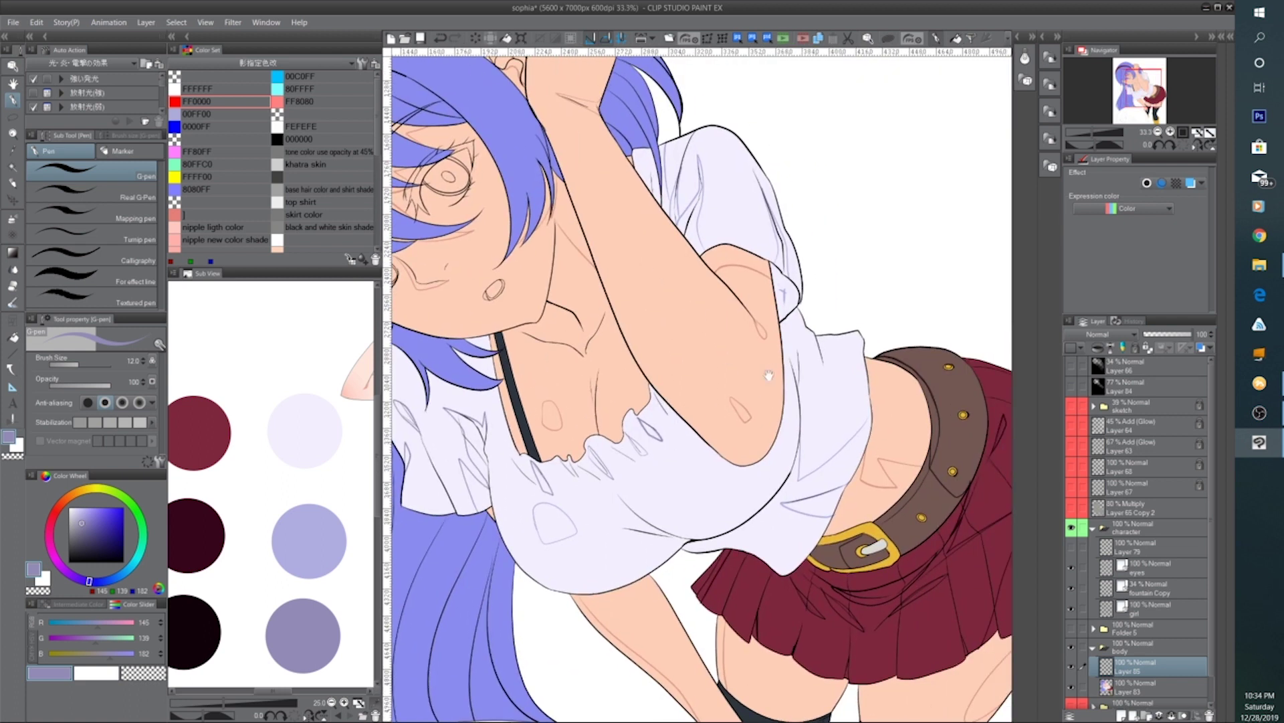
{"action": "left_click_drag", "start_coordinate": [879, 306], "coordinate": [772, 349]}
{"action": "key", "text": "ctrl+plus"}
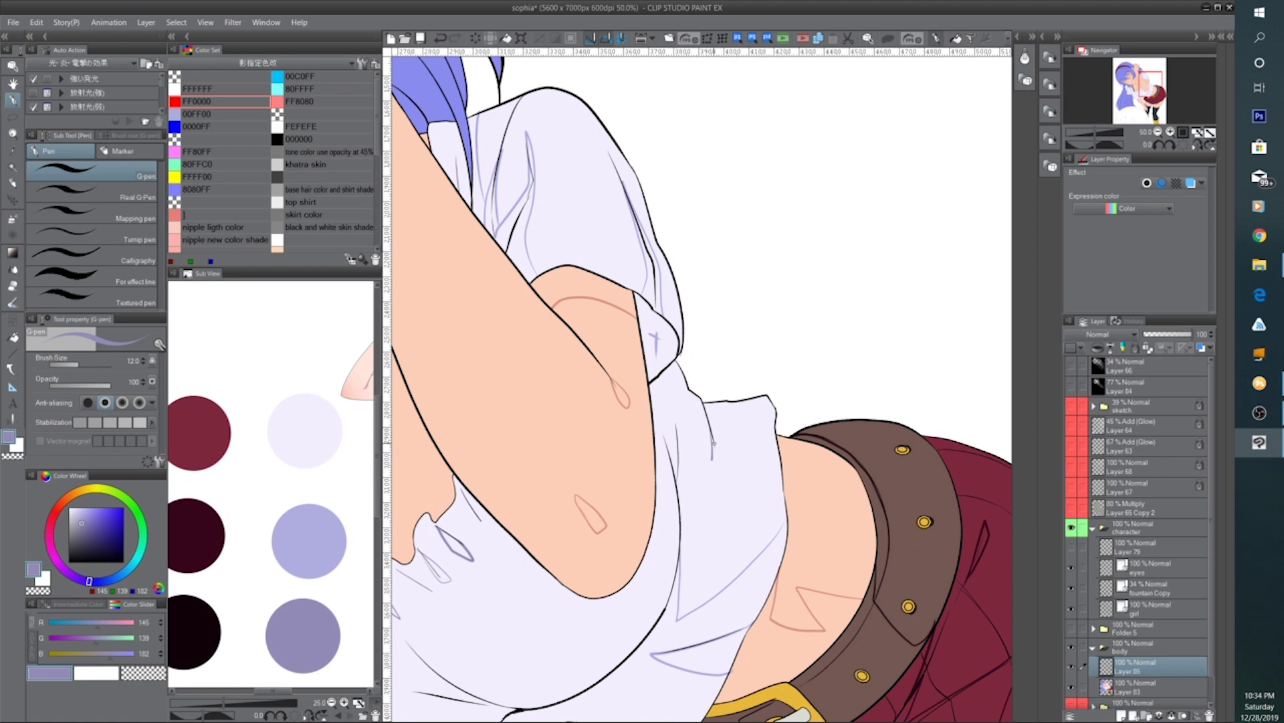
{"action": "key", "text": "ctrl"}
{"action": "scroll", "coordinate": [699, 595], "scroll_direction": "up", "scroll_amount": 2}
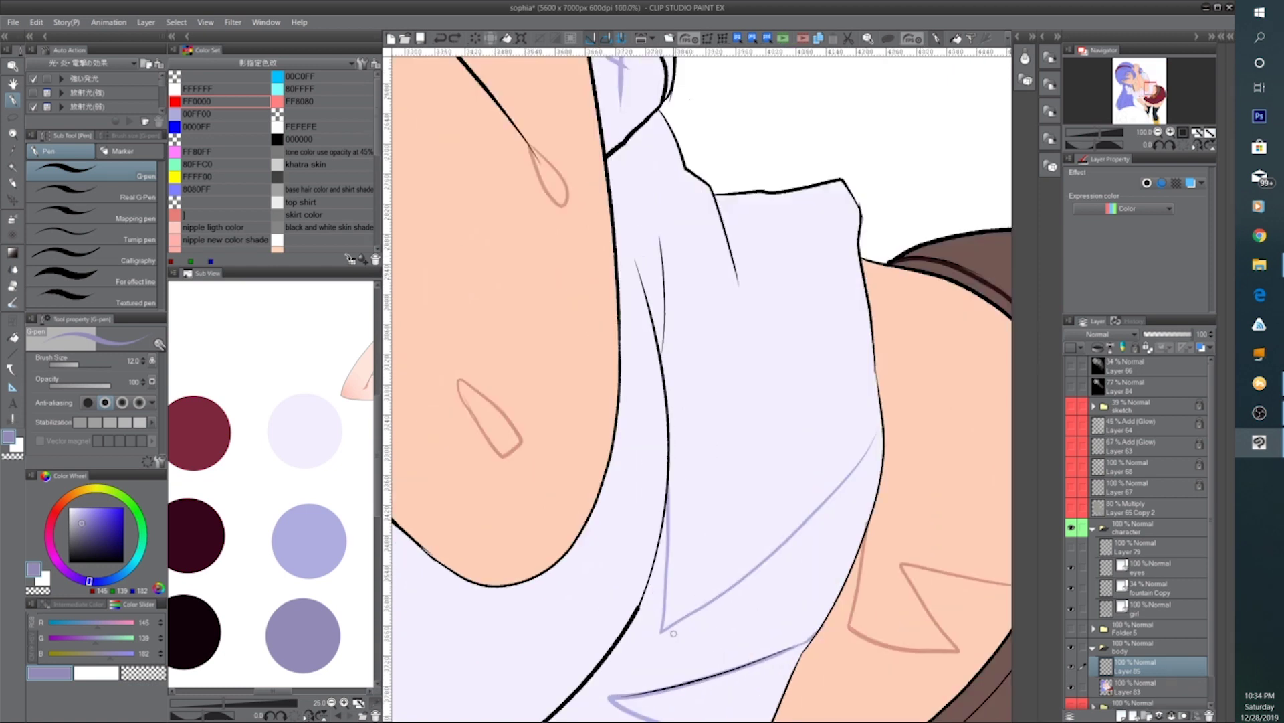
{"action": "left_click", "coordinate": [617, 692], "text": "alt"}
{"action": "mouse_move", "coordinate": [720, 210]}
{"action": "left_mouse_down"}
{"action": "mouse_move", "coordinate": [742, 311]}
{"action": "mouse_move", "coordinate": [748, 250]}
{"action": "mouse_move", "coordinate": [725, 209]}
{"action": "left_mouse_up"}
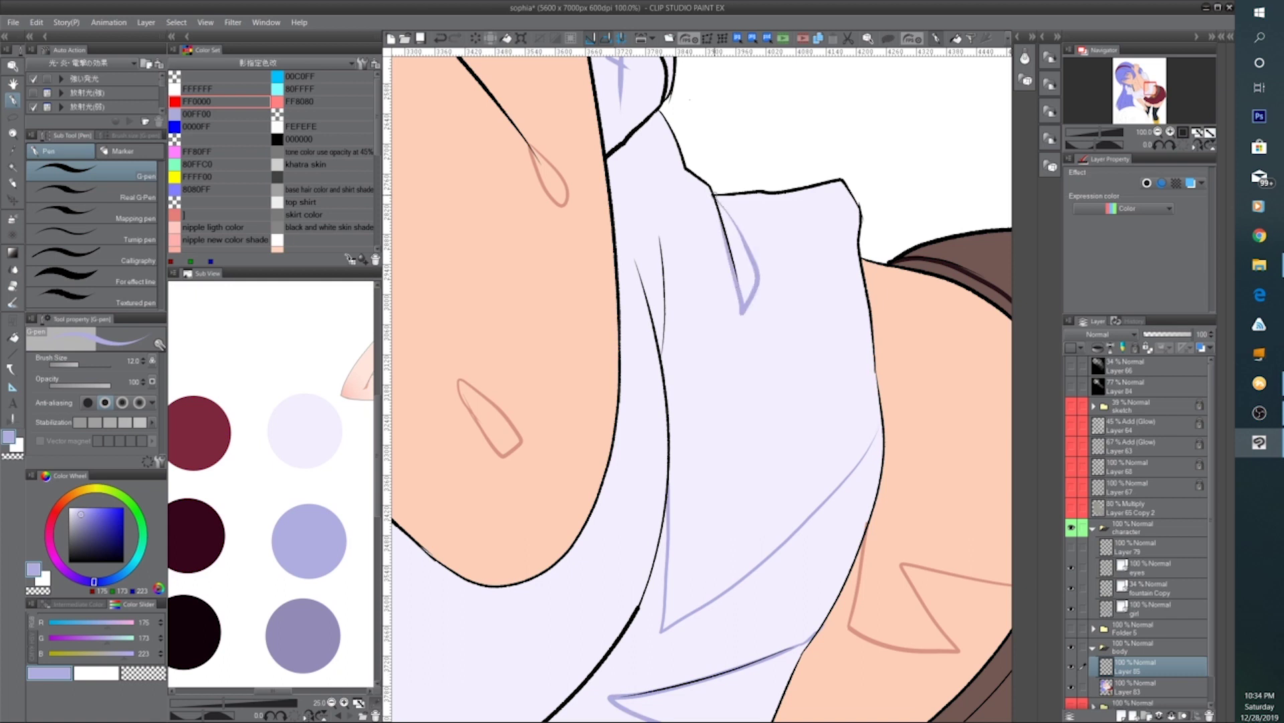
{"action": "scroll", "coordinate": [708, 209], "scroll_direction": "down", "scroll_amount": 3}
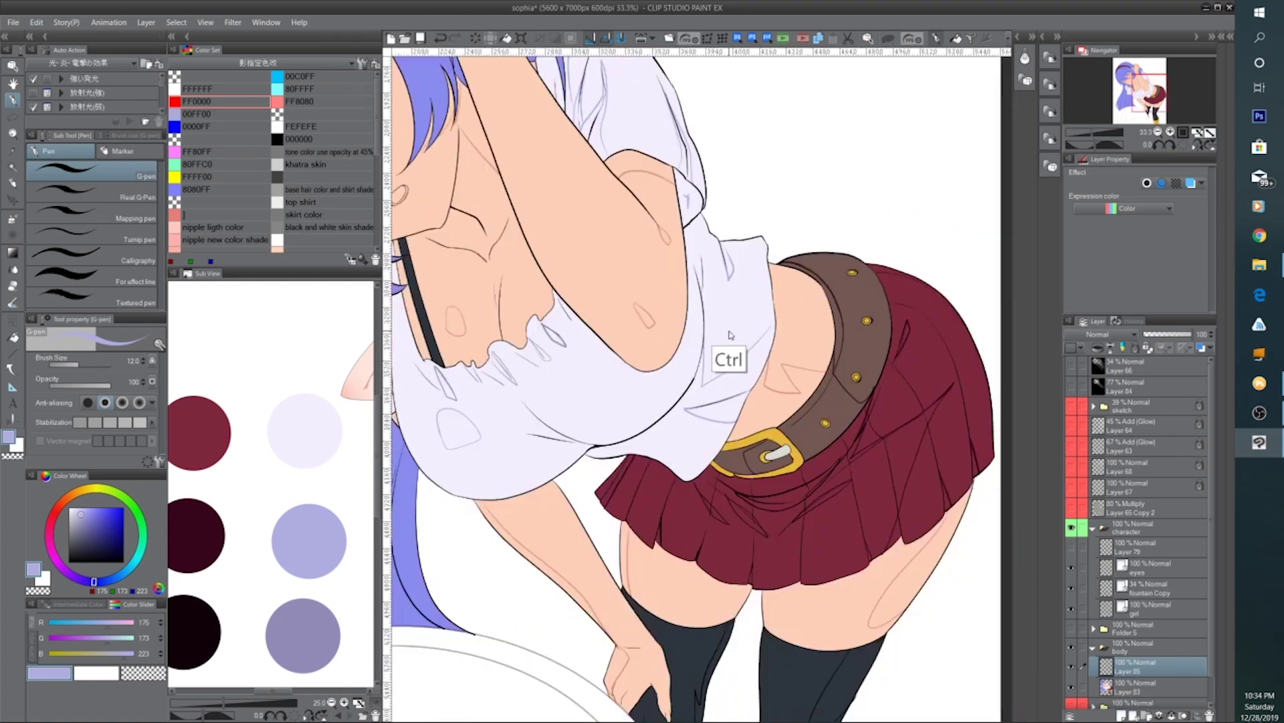
Outline long fold shadows along the shirt's side crease beside the raised elbow
{"action": "left_click_drag", "start_coordinate": [704, 242], "coordinate": [687, 347]}
{"action": "scroll", "coordinate": [688, 346], "scroll_direction": "up", "scroll_amount": 1}
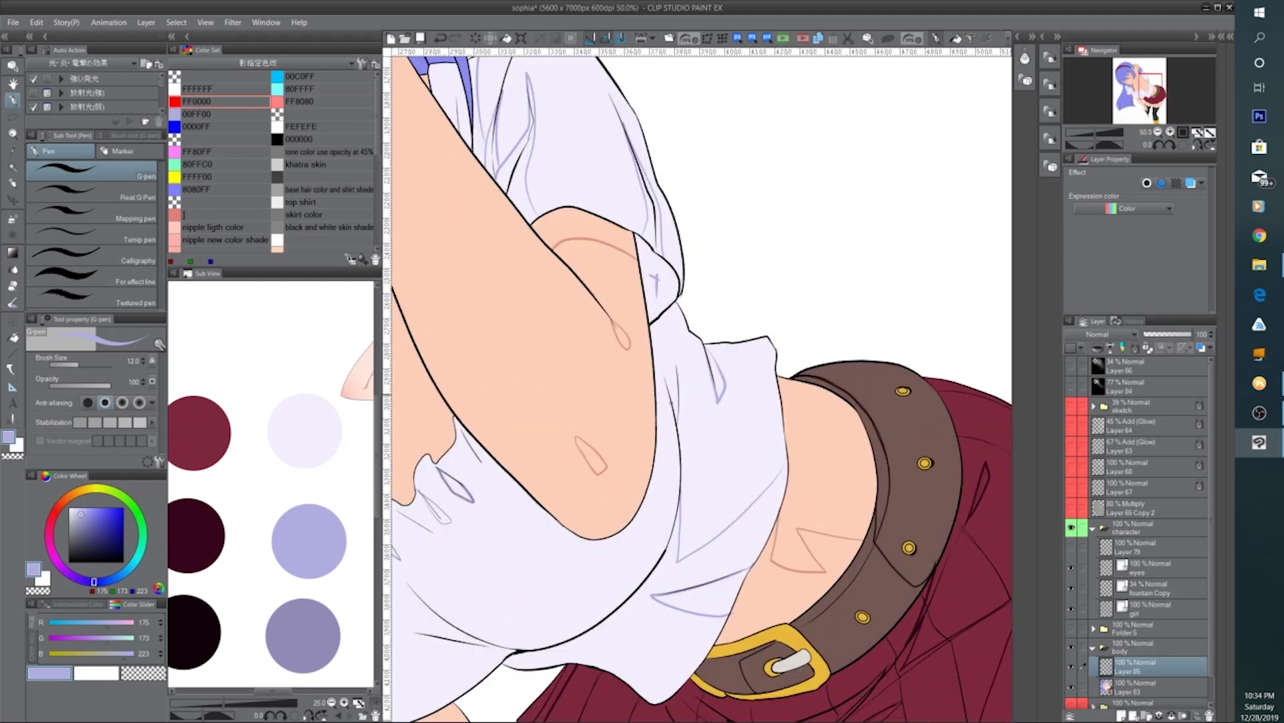
{"action": "mouse_move", "coordinate": [671, 402]}
{"action": "left_mouse_down"}
{"action": "mouse_move", "coordinate": [687, 408]}
{"action": "mouse_move", "coordinate": [677, 463]}
{"action": "left_mouse_up"}
{"action": "scroll", "coordinate": [676, 467], "scroll_direction": "down", "scroll_amount": 1}
{"action": "scroll", "coordinate": [653, 487], "scroll_direction": "up", "scroll_amount": 1}
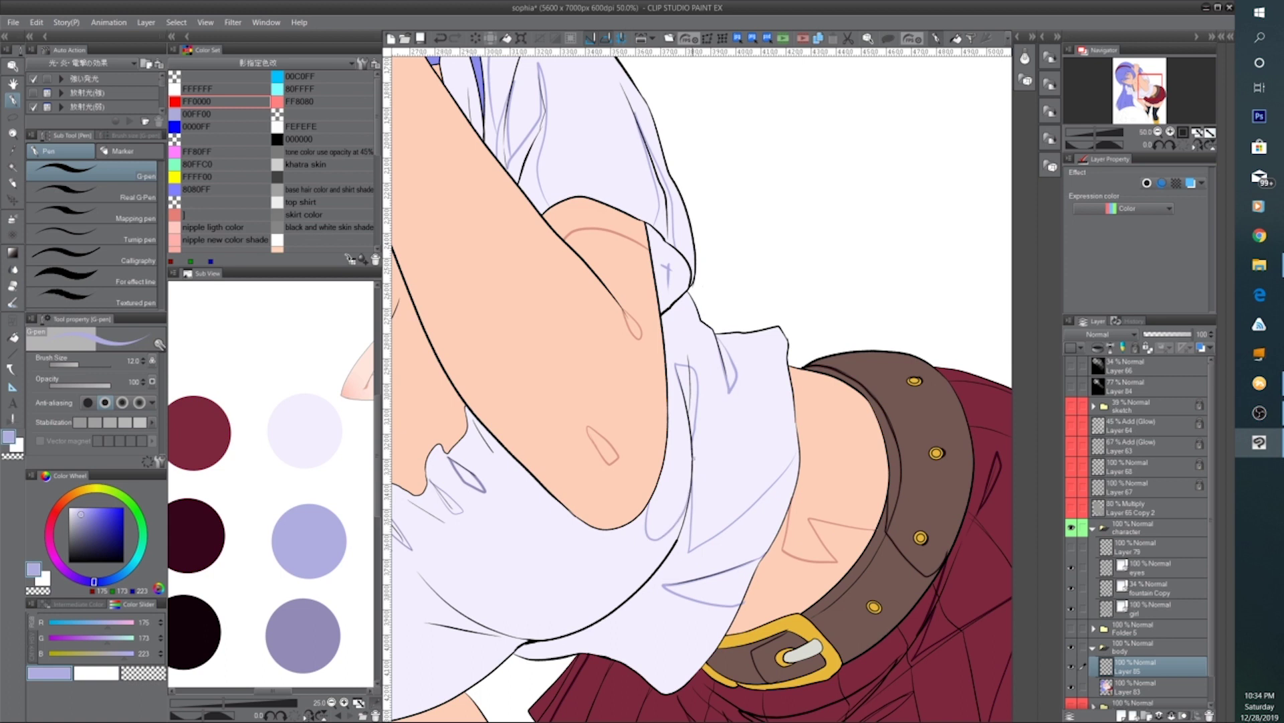
Return to the darker lavender and outline pointed shadows along the two fold lines beneath the bust
{"action": "scroll", "coordinate": [689, 498], "scroll_direction": "down", "scroll_amount": 4}
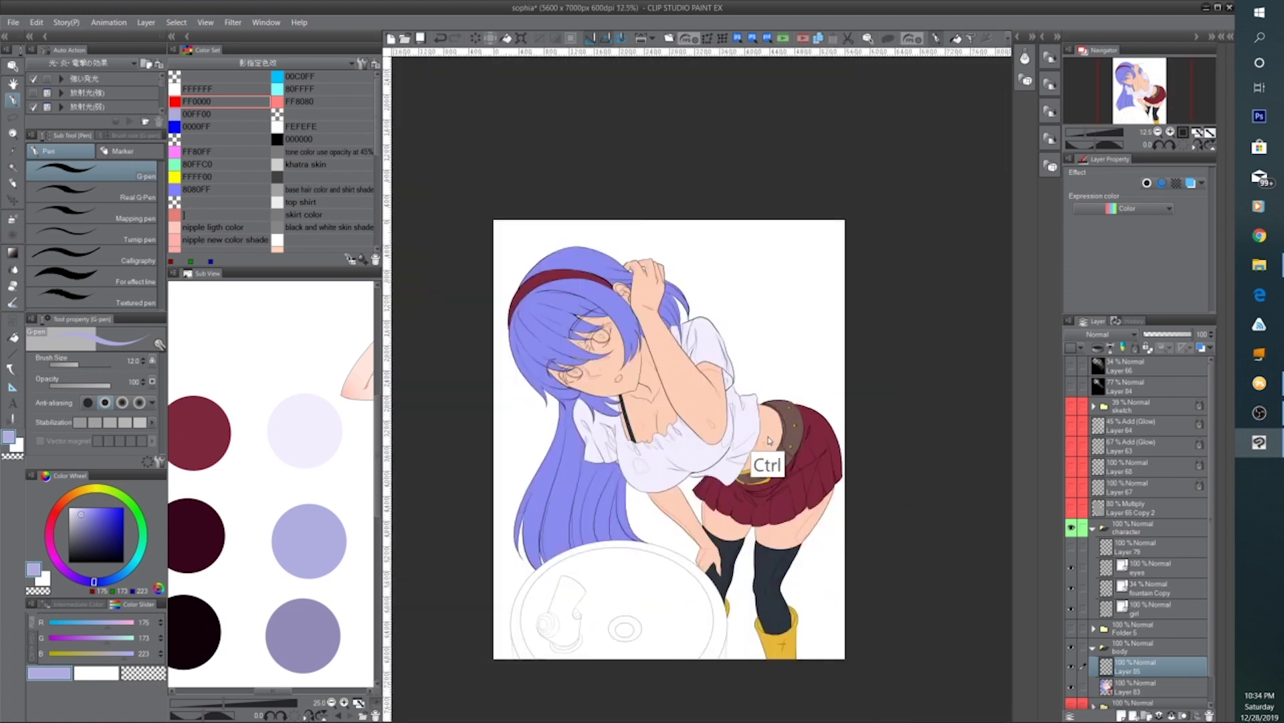
{"action": "scroll", "coordinate": [714, 456], "scroll_direction": "up", "scroll_amount": 3}
{"action": "scroll", "coordinate": [713, 456], "scroll_direction": "up", "scroll_amount": 2}
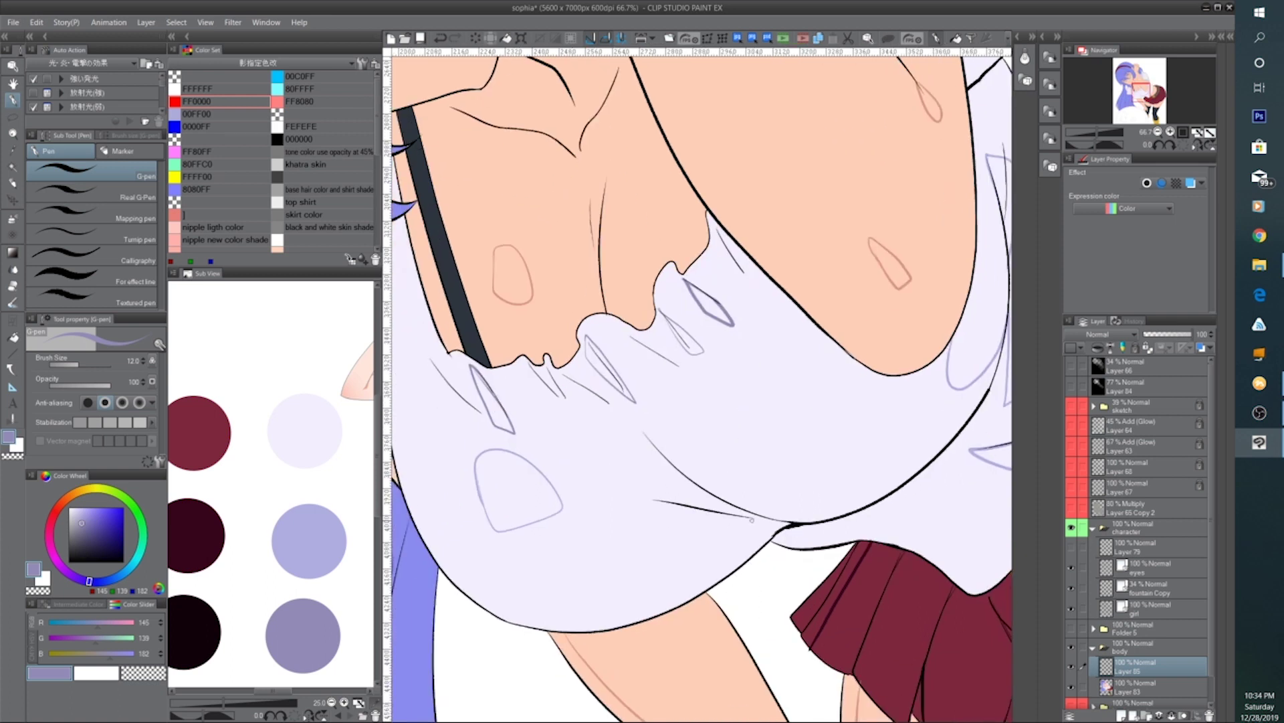
{"action": "mouse_move", "coordinate": [764, 517]}
{"action": "left_mouse_down"}
{"action": "mouse_move", "coordinate": [643, 501]}
{"action": "mouse_move", "coordinate": [664, 524]}
{"action": "mouse_move", "coordinate": [773, 525]}
{"action": "left_mouse_up"}
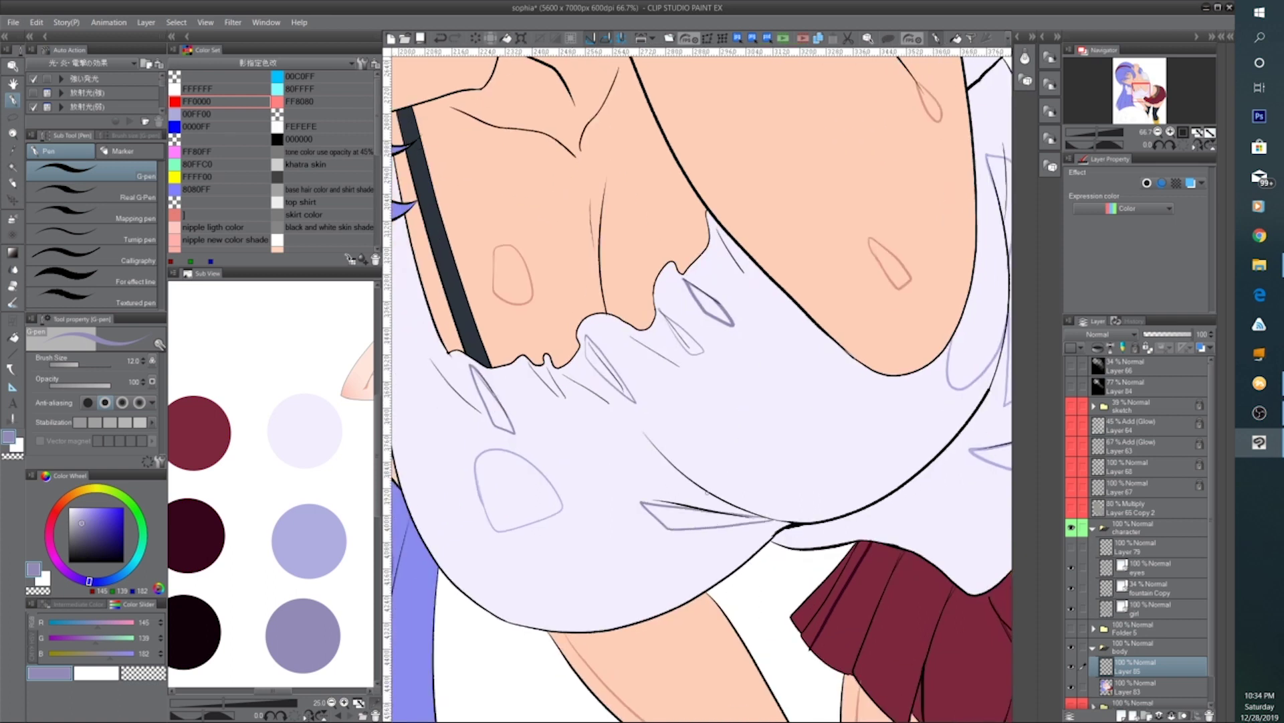
{"action": "mouse_move", "coordinate": [686, 473]}
{"action": "left_mouse_down"}
{"action": "mouse_move", "coordinate": [646, 455]}
{"action": "mouse_move", "coordinate": [712, 494]}
{"action": "left_mouse_up"}
{"action": "scroll", "coordinate": [741, 488], "scroll_direction": "down", "scroll_amount": 5}
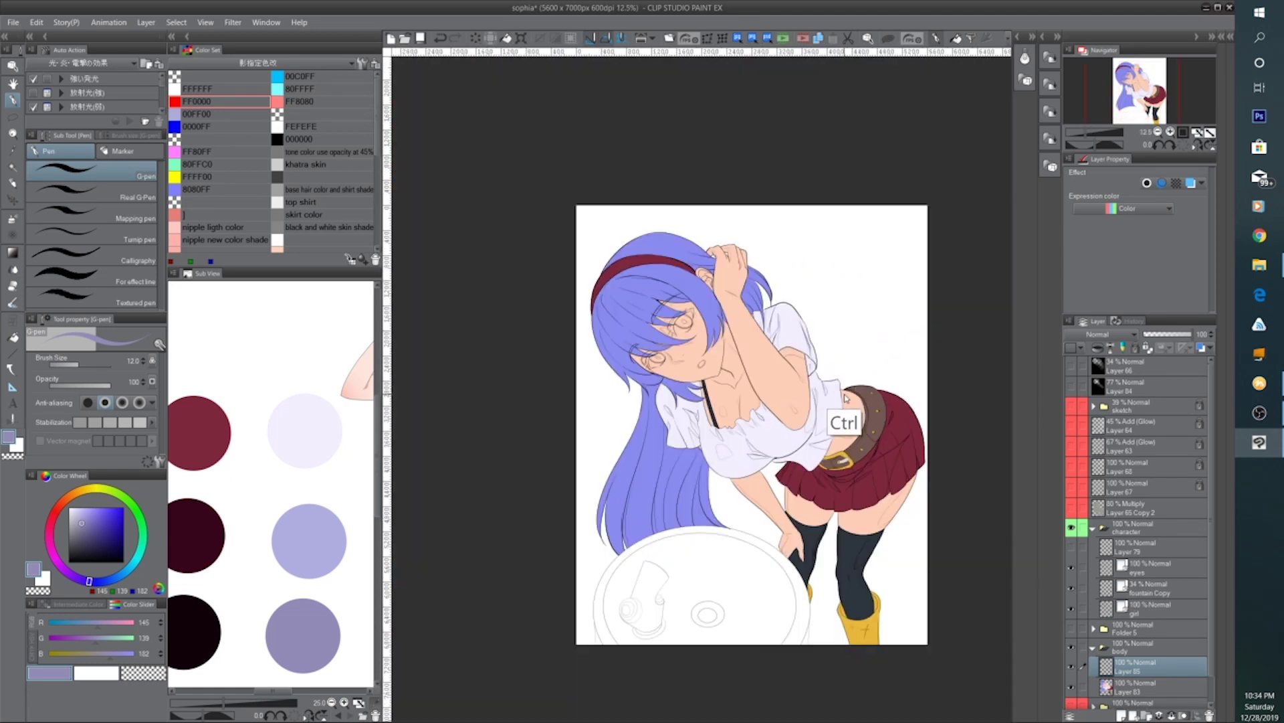
Outline a small fold shadow on the shirt's lower hem above the skirt
{"action": "left_click_drag", "start_coordinate": [877, 467], "coordinate": [796, 414]}
{"action": "scroll", "coordinate": [841, 378], "scroll_direction": "up", "scroll_amount": 2}
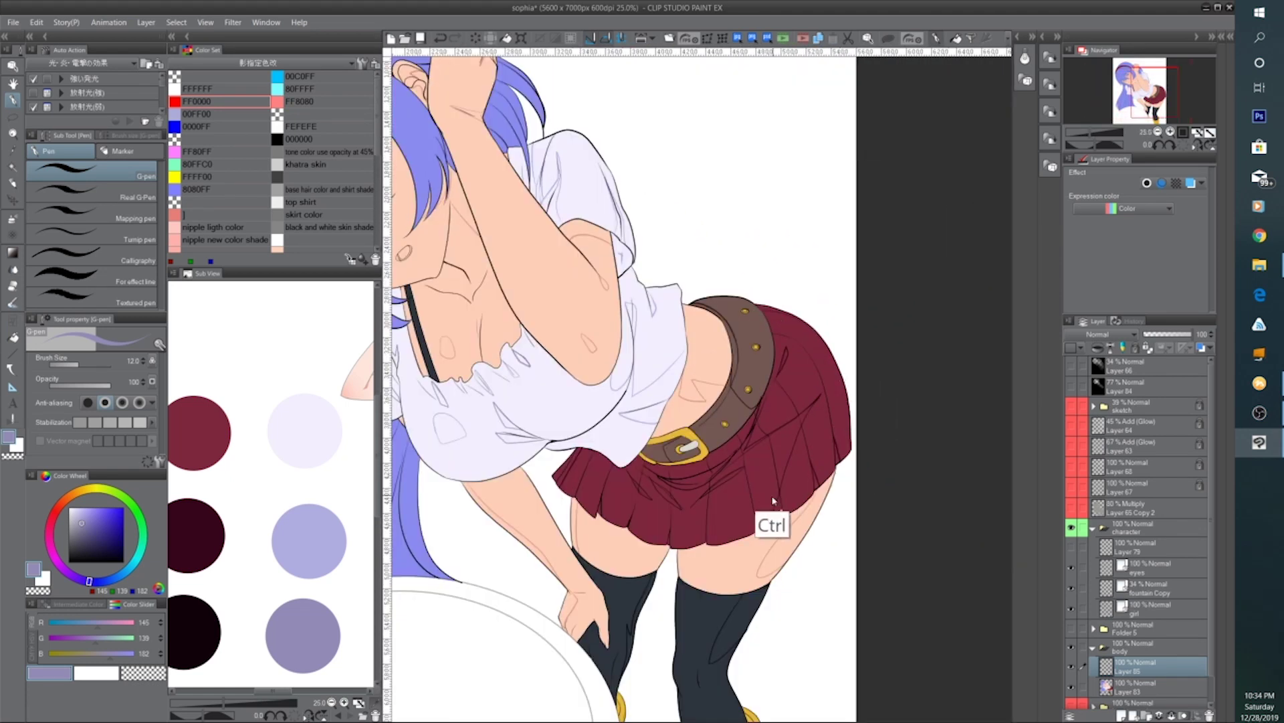
{"action": "left_click_drag", "start_coordinate": [731, 484], "coordinate": [925, 519]}
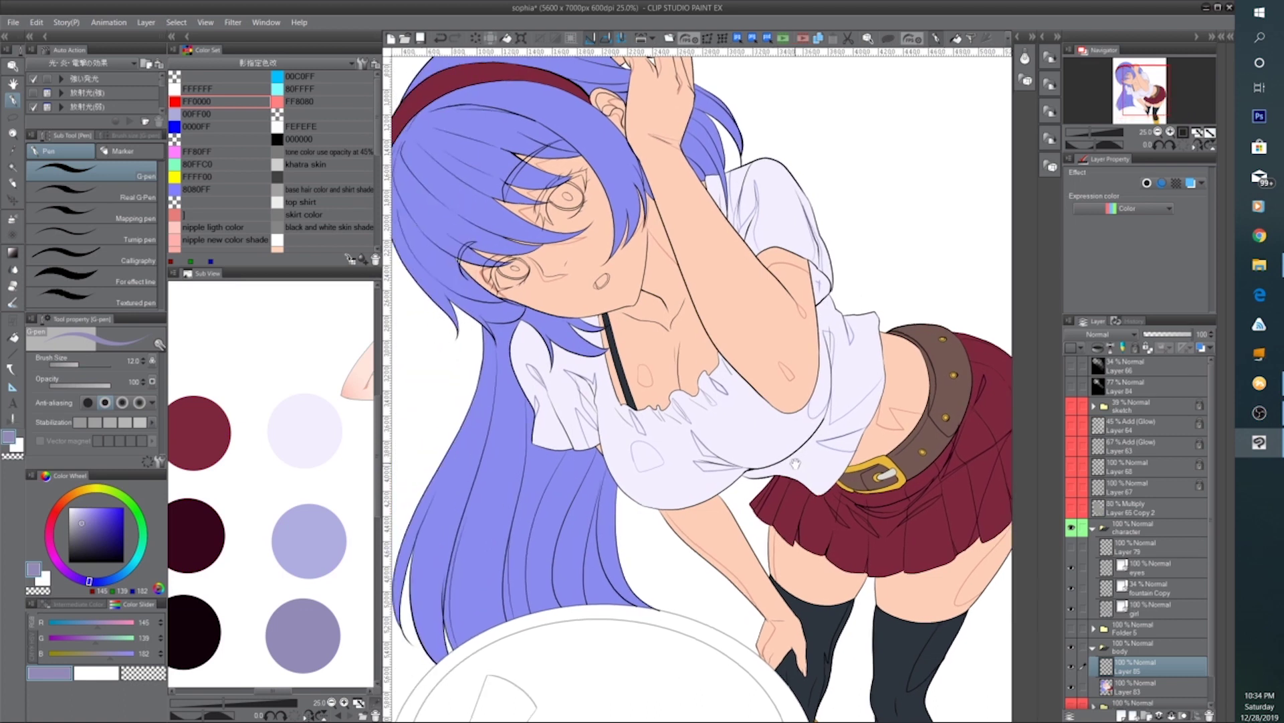
{"action": "scroll", "coordinate": [771, 378], "scroll_direction": "up", "scroll_amount": 2}
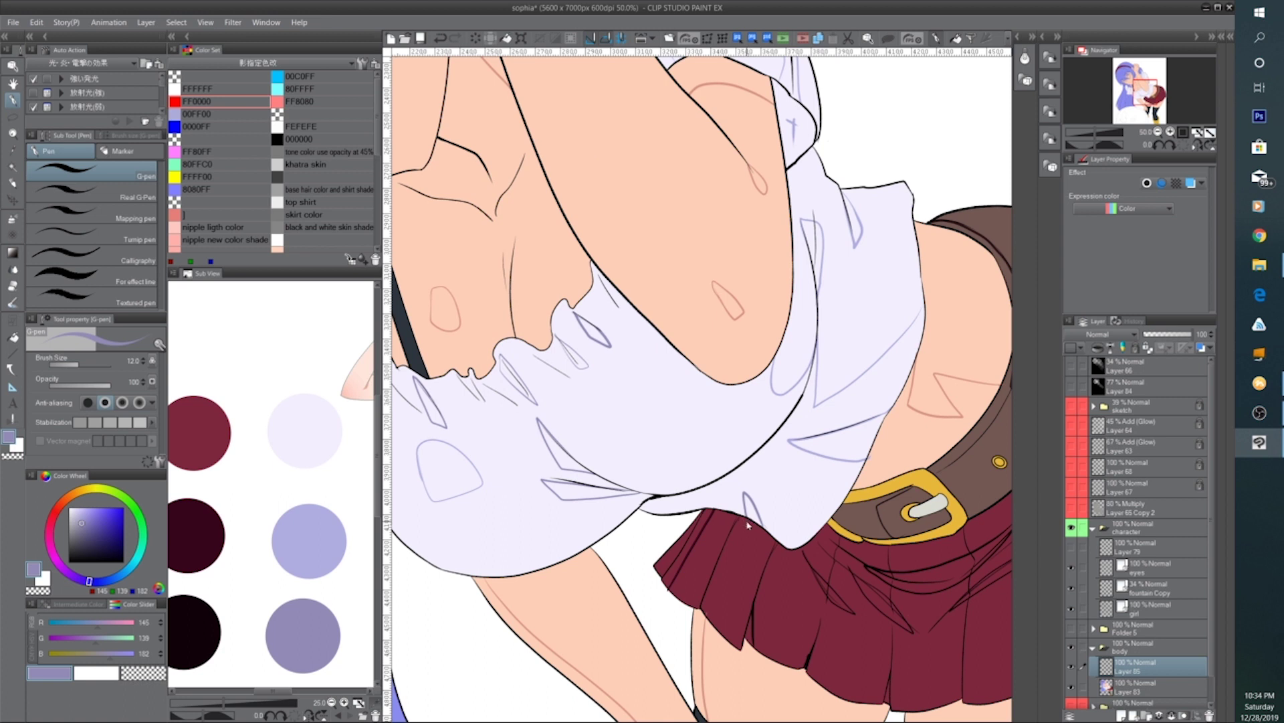
{"action": "scroll", "coordinate": [748, 525], "scroll_direction": "down", "scroll_amount": 2}
Pick the darkest skin shadow tone from the reference swatches
{"action": "left_click_drag", "start_coordinate": [748, 525], "coordinate": [855, 630]}
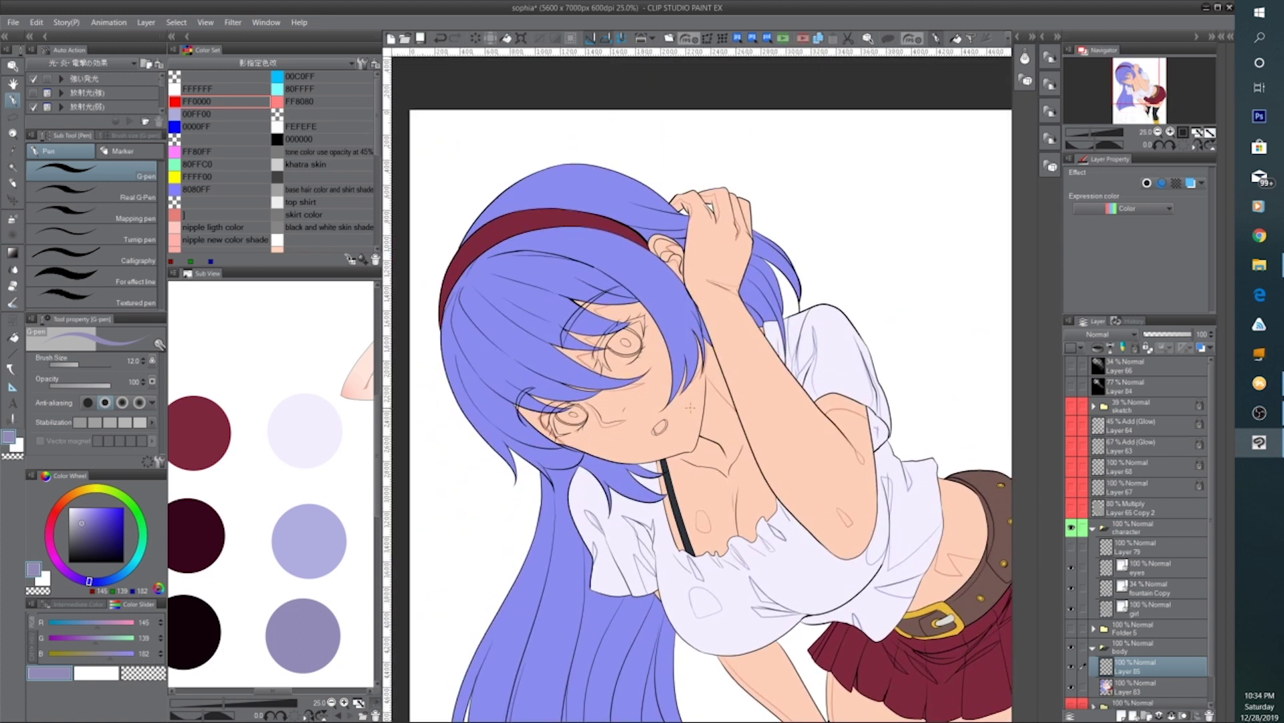
{"action": "left_click_drag", "start_coordinate": [330, 572], "coordinate": [171, 600]}
{"action": "left_click_drag", "start_coordinate": [214, 556], "coordinate": [345, 515]}
{"action": "left_click_drag", "start_coordinate": [190, 501], "coordinate": [284, 514]}
{"action": "left_click", "coordinate": [296, 580]}
Outline a darker skin shadow down the neck beside the jaw and along the collarbone to the black strap
{"action": "left_click", "coordinate": [726, 412], "text": "ctrl"}
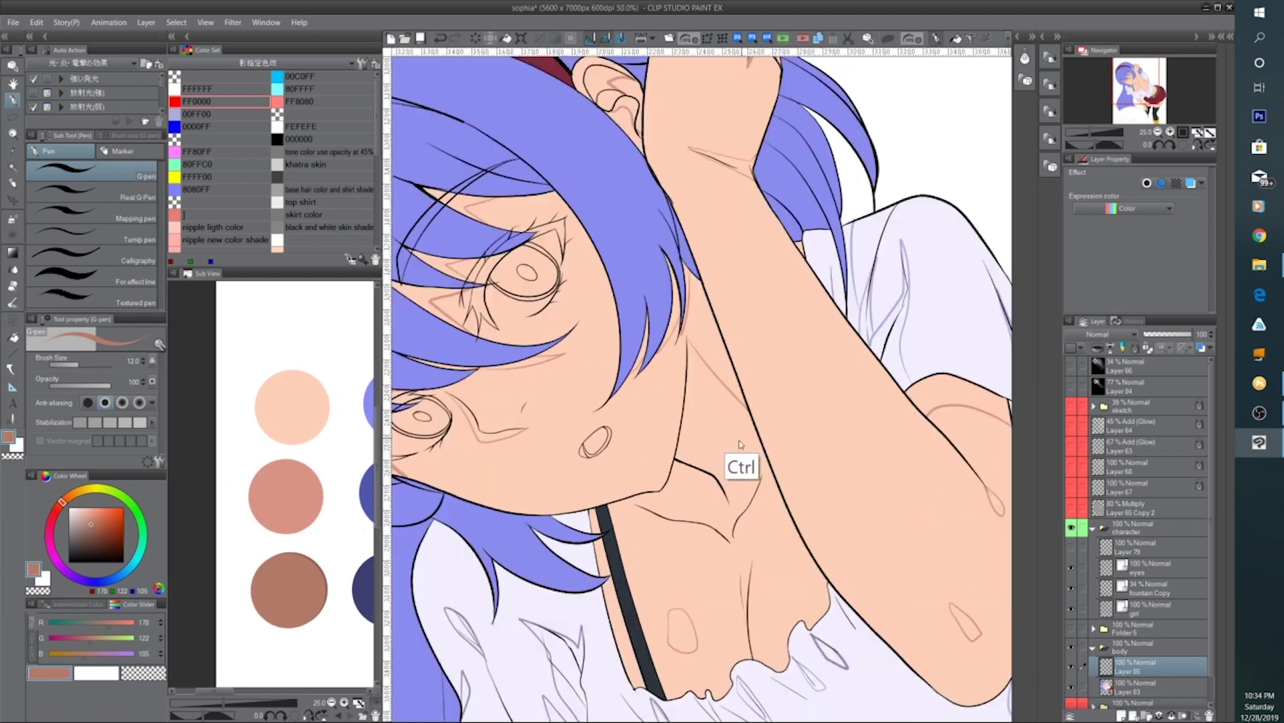
{"action": "mouse_move", "coordinate": [679, 409]}
{"action": "left_mouse_down"}
{"action": "mouse_move", "coordinate": [607, 415]}
{"action": "mouse_move", "coordinate": [666, 517]}
{"action": "left_mouse_up"}
{"action": "left_click", "coordinate": [607, 415], "text": "ctrl"}
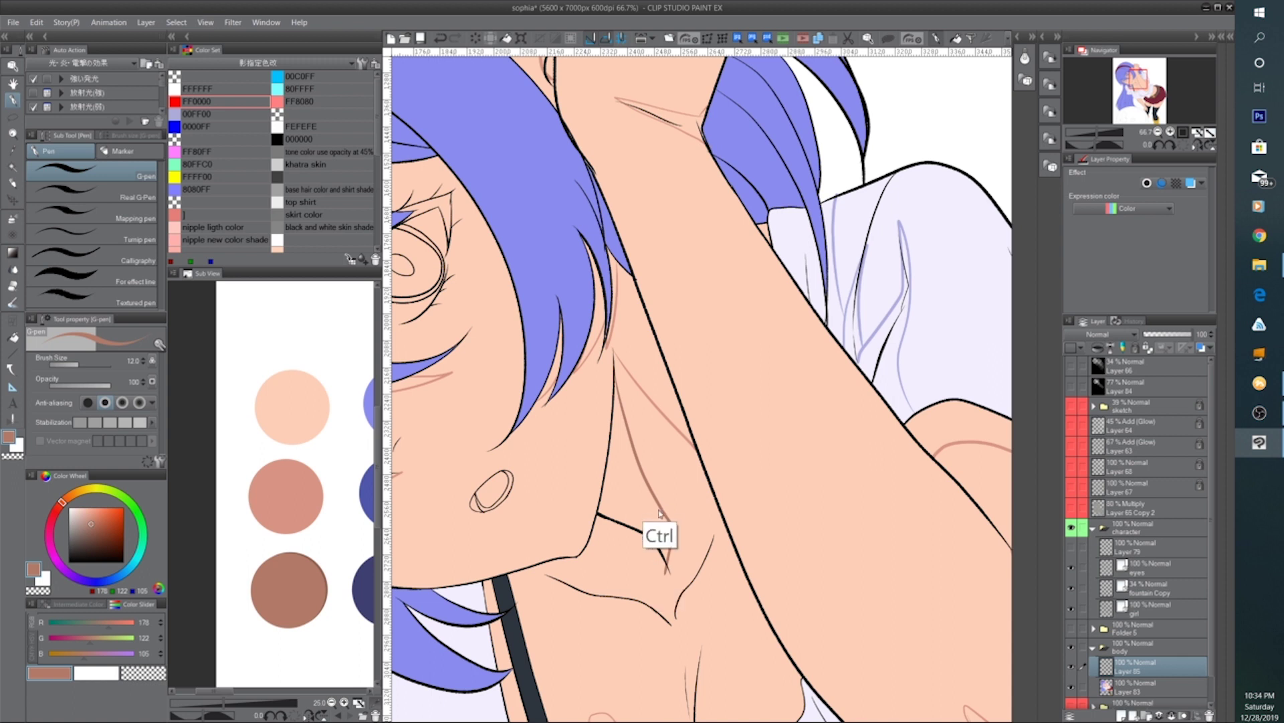
{"action": "key", "text": "ctrl+z"}
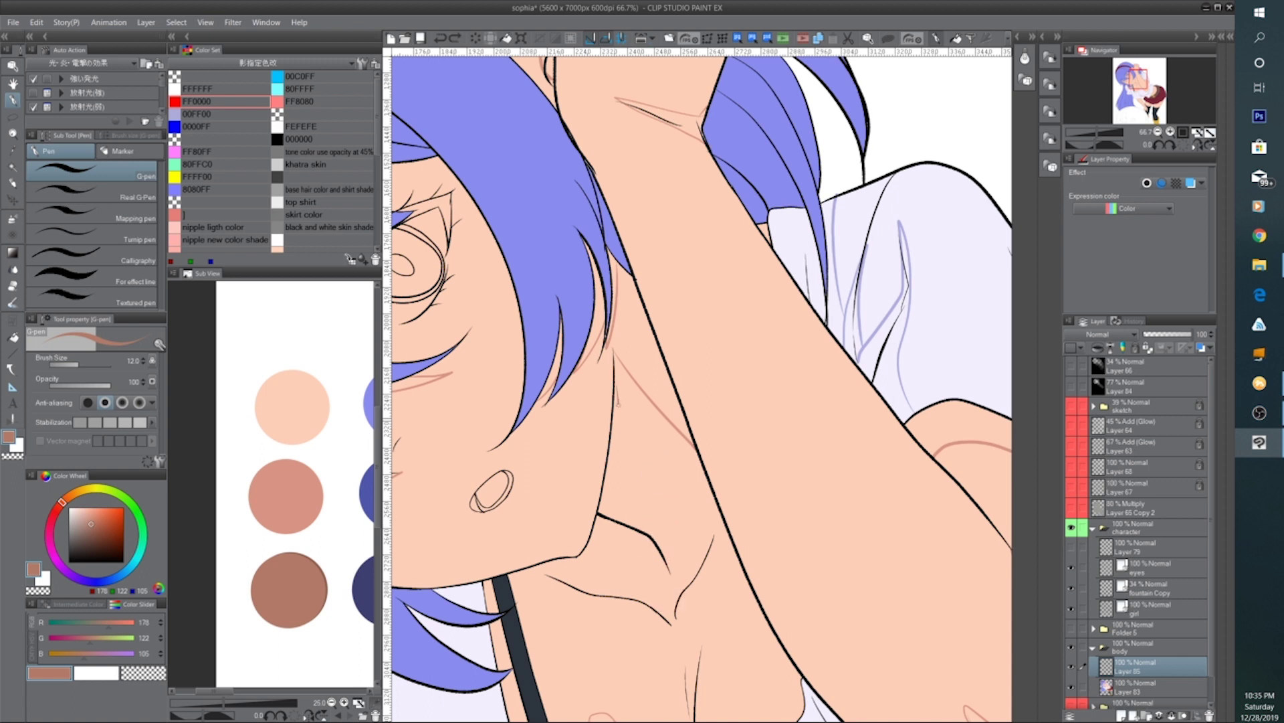
{"action": "left_click_drag", "start_coordinate": [617, 404], "coordinate": [632, 525]}
{"action": "left_click_drag", "start_coordinate": [657, 622], "coordinate": [545, 610]}
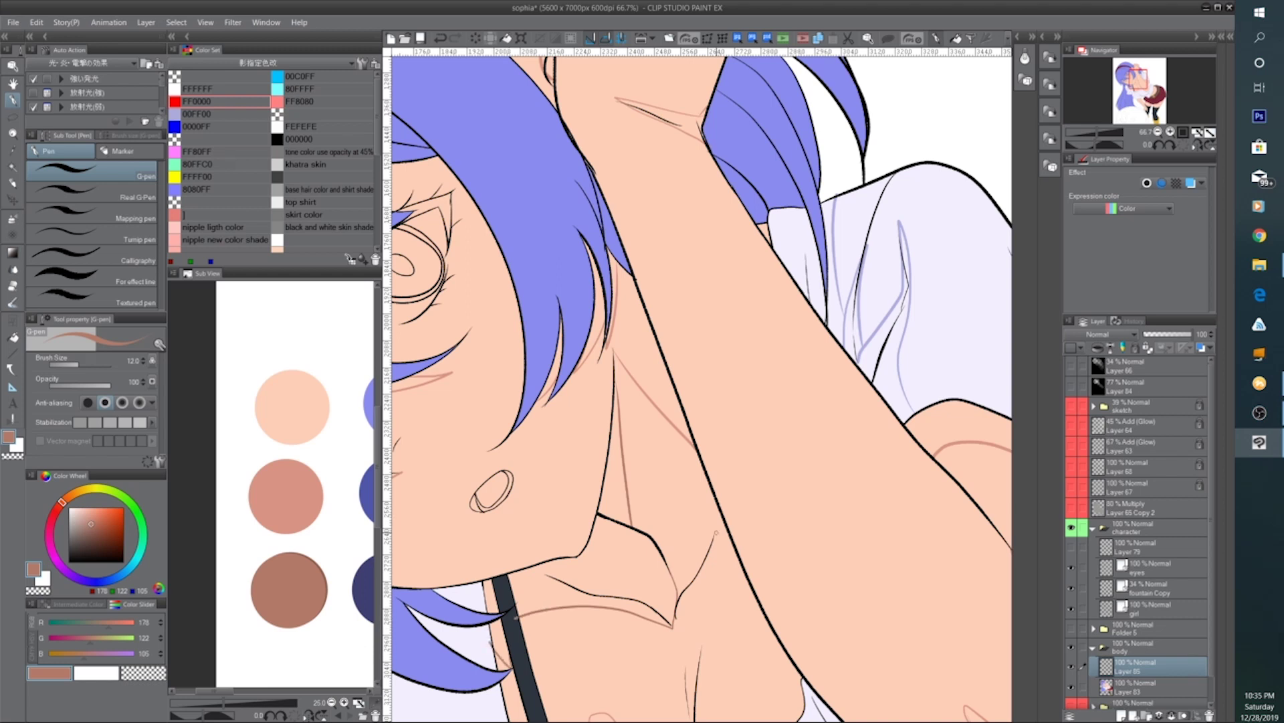
{"action": "key", "text": "ctrl+minus"}
{"action": "key", "text": "ctrl+minus"}
{"action": "left_click_drag", "start_coordinate": [699, 588], "coordinate": [691, 430]}
{"action": "key", "text": "ctrl+plus"}
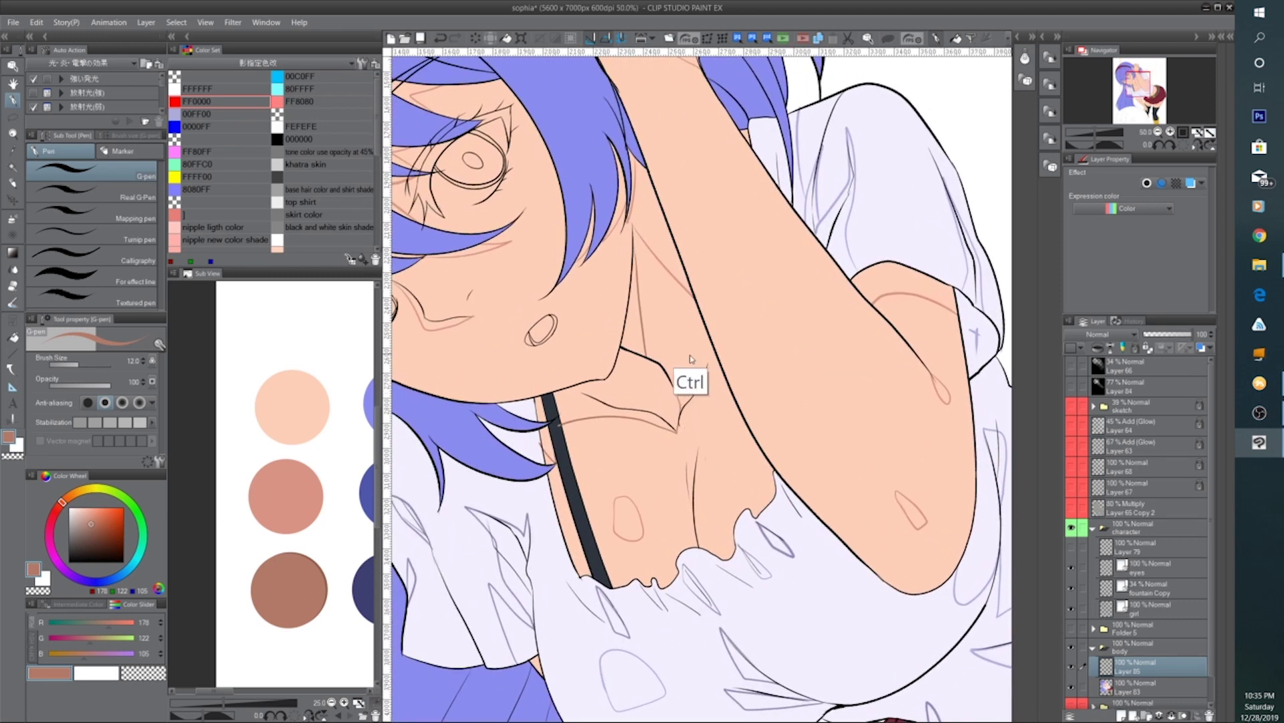
Outline a small pointed skin shadow at the base of the neck, beside the collarbone
{"action": "key", "text": "ctrl+plus"}
{"action": "left_click_drag", "start_coordinate": [689, 354], "coordinate": [697, 407]}
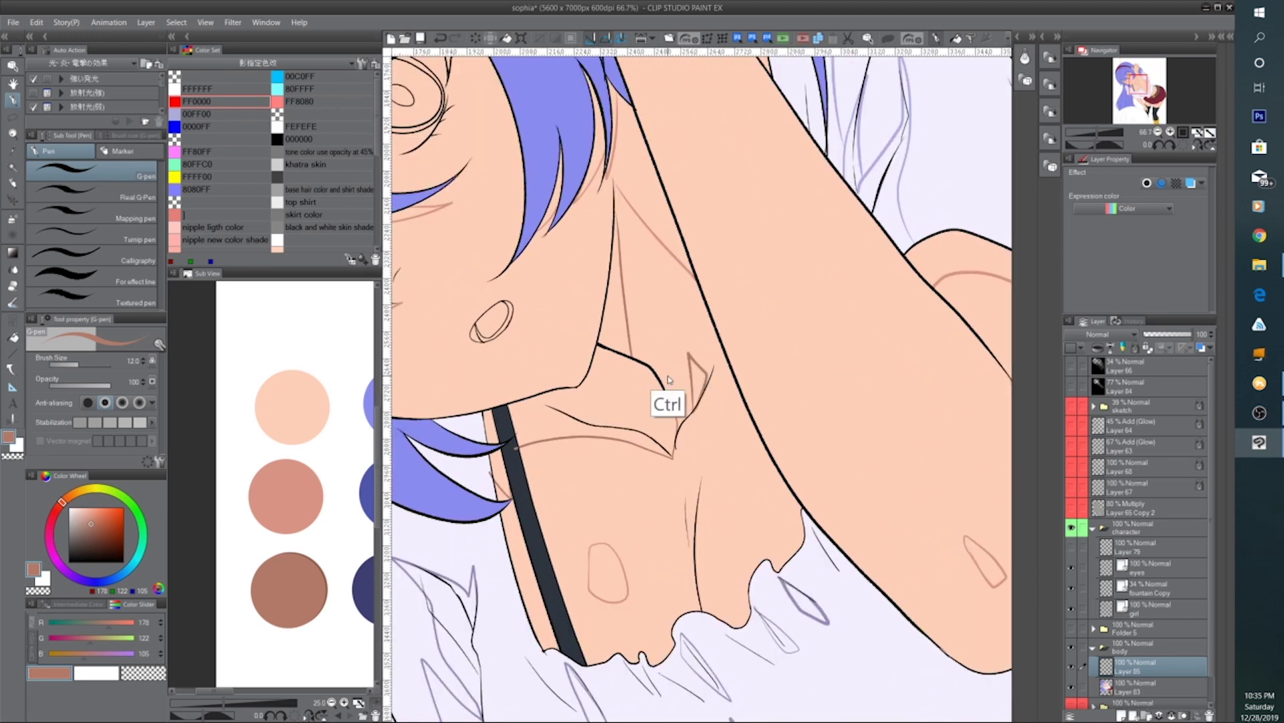
Sample the dark grey-blue of the shoulder strap as the drawing color
{"action": "left_click", "coordinate": [513, 446], "text": "alt"}
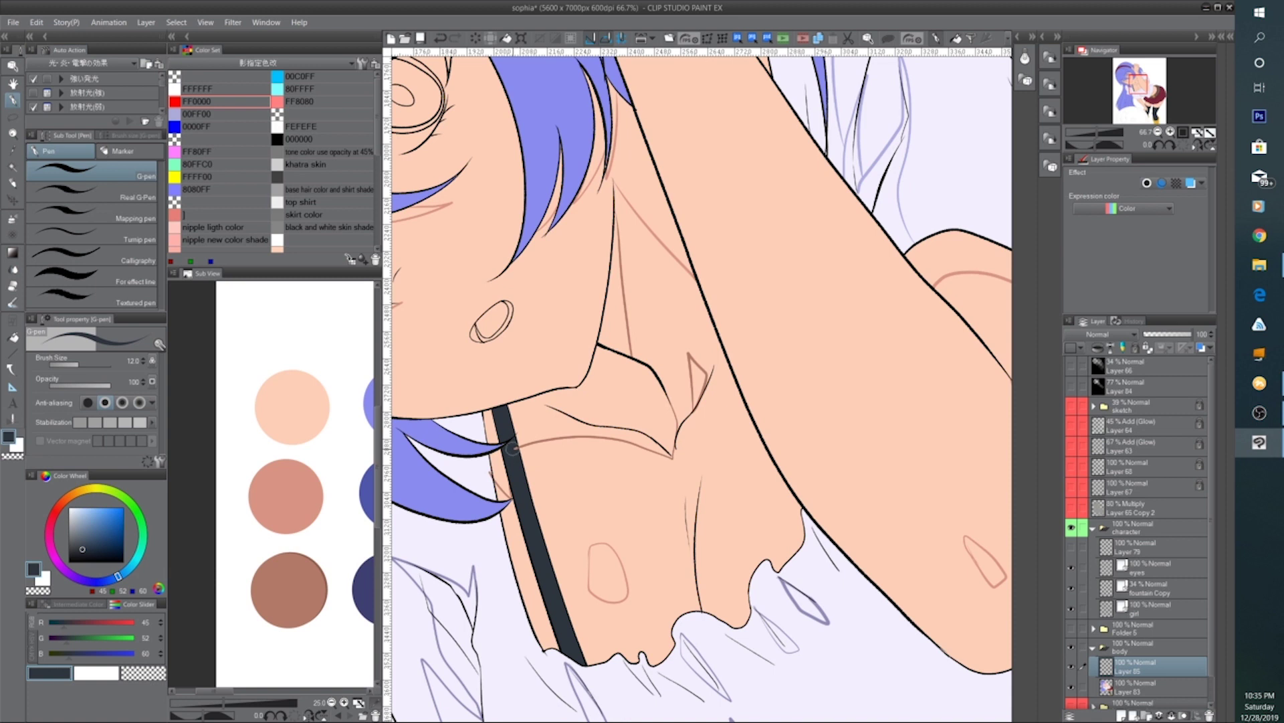
{"action": "scroll", "coordinate": [512, 448], "scroll_direction": "down", "scroll_amount": 2}
{"action": "scroll", "coordinate": [510, 447], "scroll_direction": "up", "scroll_amount": 1}
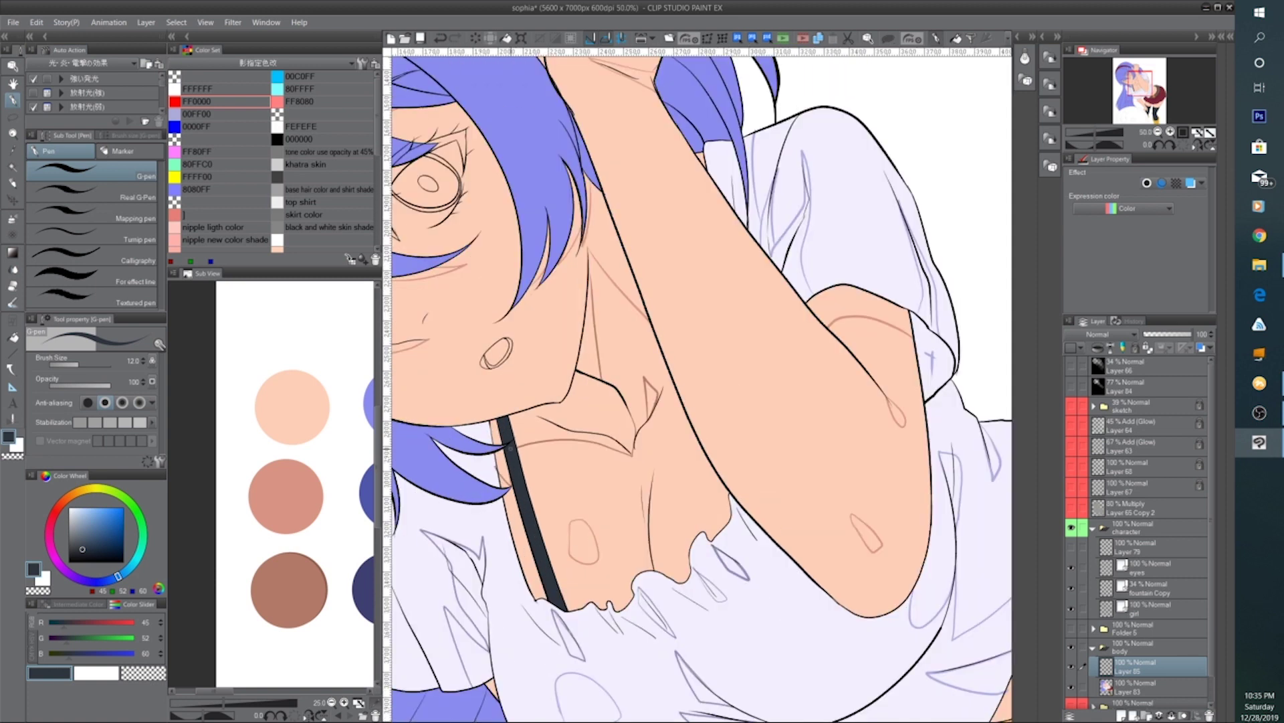
{"action": "scroll", "coordinate": [493, 465], "scroll_direction": "down", "scroll_amount": 1}
{"action": "scroll", "coordinate": [493, 464], "scroll_direction": "up", "scroll_amount": 1}
{"action": "scroll", "coordinate": [494, 465], "scroll_direction": "down", "scroll_amount": 2}
{"action": "left_click_drag", "start_coordinate": [793, 698], "coordinate": [694, 427]}
{"action": "scroll", "coordinate": [699, 539], "scroll_direction": "up", "scroll_amount": 3}
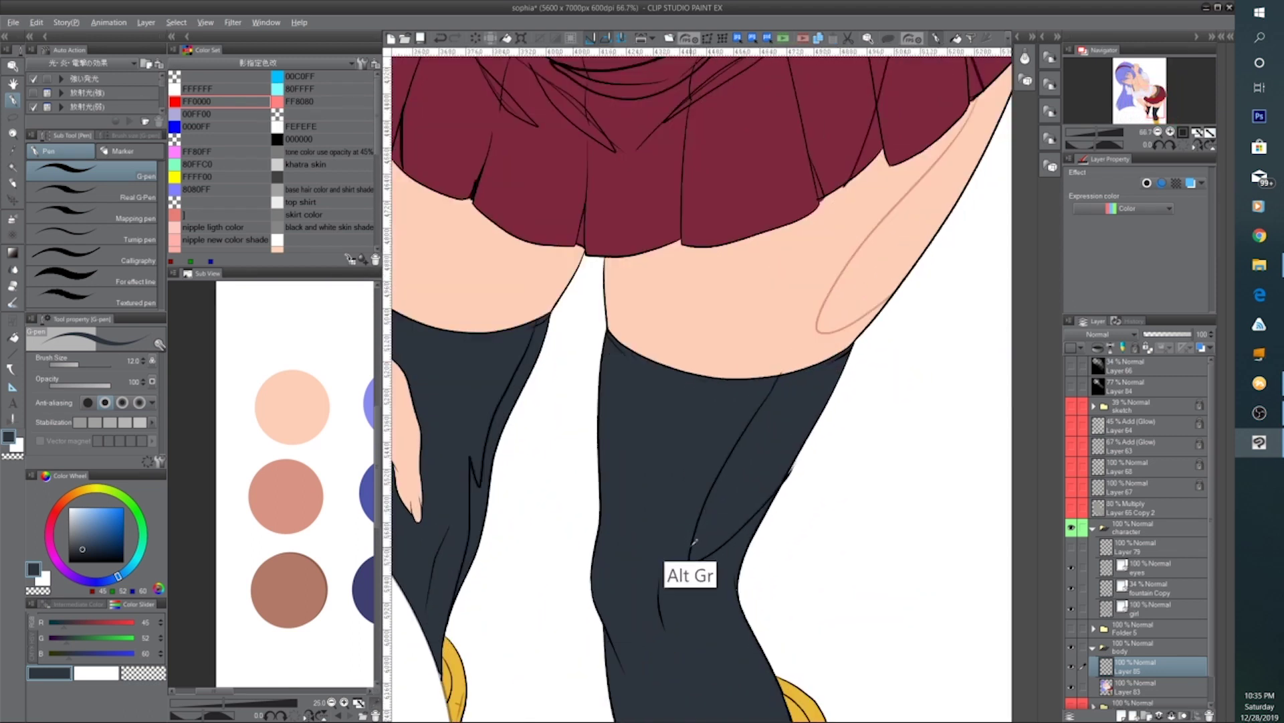
{"action": "left_click_drag", "start_coordinate": [479, 256], "coordinate": [863, 709]}
{"action": "left_click_drag", "start_coordinate": [600, 349], "coordinate": [763, 443]}
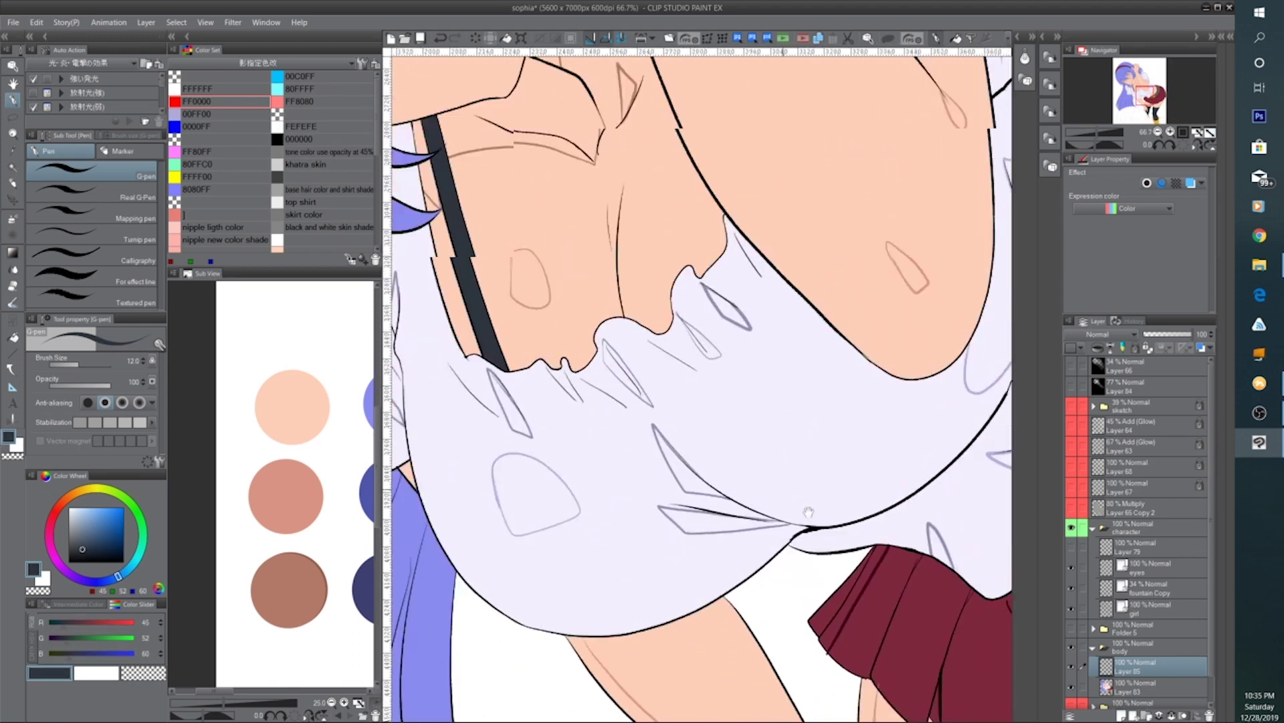
{"action": "mouse_move", "coordinate": [548, 349]}
{"action": "left_mouse_down"}
{"action": "mouse_move", "coordinate": [662, 496]}
{"action": "mouse_move", "coordinate": [711, 586]}
{"action": "left_mouse_up"}
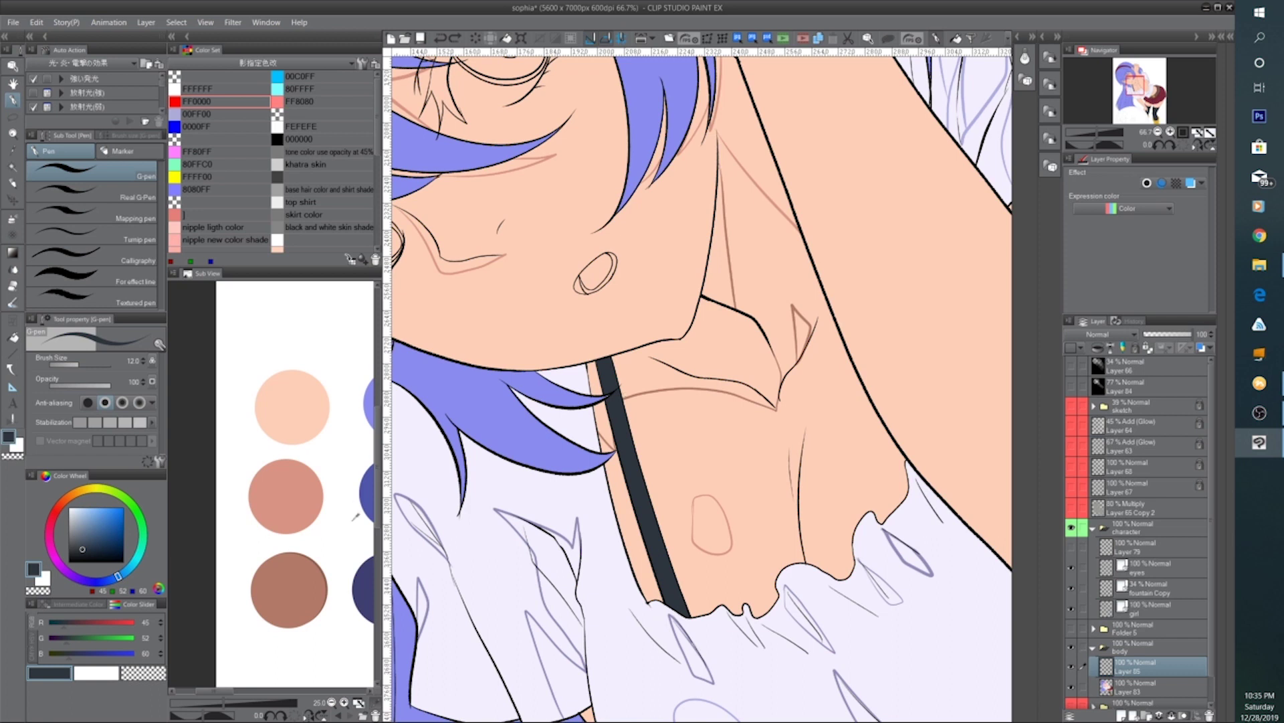
Pick the near-black shadow tone of the stockings from the reference picture
{"action": "left_click_drag", "start_coordinate": [346, 581], "coordinate": [180, 422]}
{"action": "left_click_drag", "start_coordinate": [341, 550], "coordinate": [186, 576]}
{"action": "left_click_drag", "start_coordinate": [306, 578], "coordinate": [149, 465]}
{"action": "left_click_drag", "start_coordinate": [246, 531], "coordinate": [226, 588]}
{"action": "left_click", "coordinate": [321, 466]}
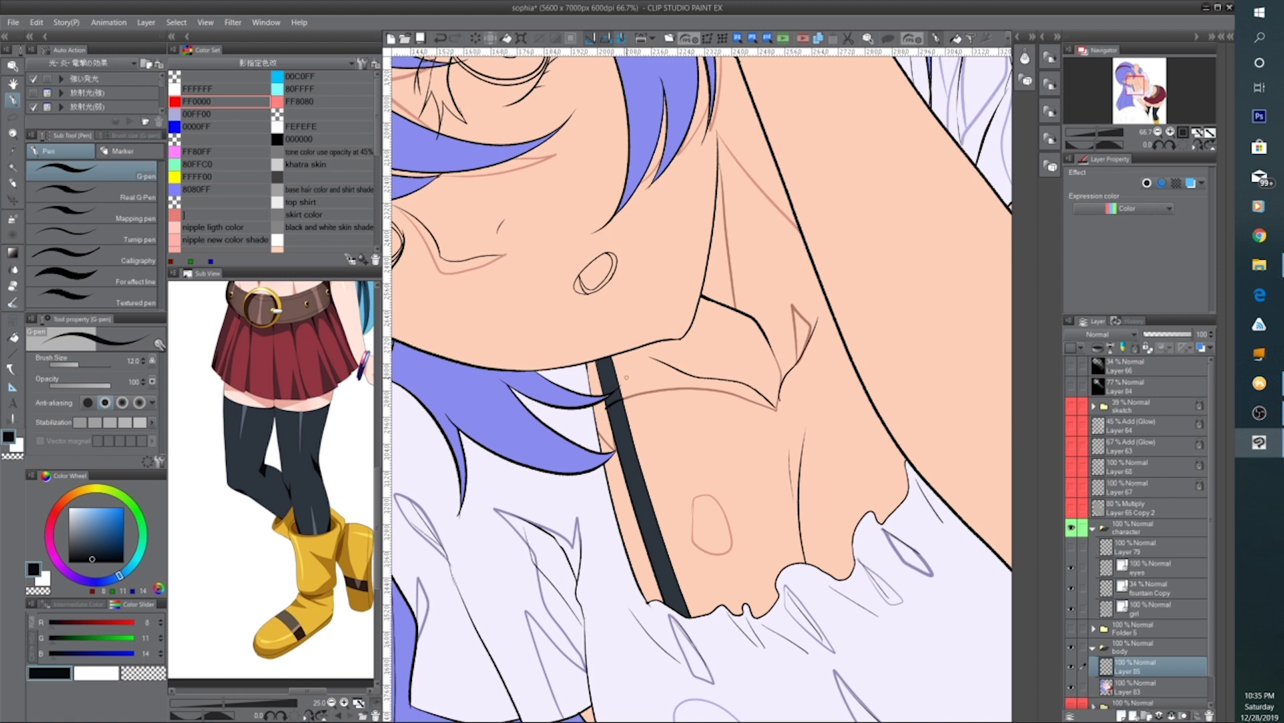
Rotate the canvas about 55 degrees so the face is upright, and pick the middle blue hair shadow tone from the reference swatches
{"action": "scroll", "coordinate": [627, 378], "scroll_direction": "down", "scroll_amount": 5}
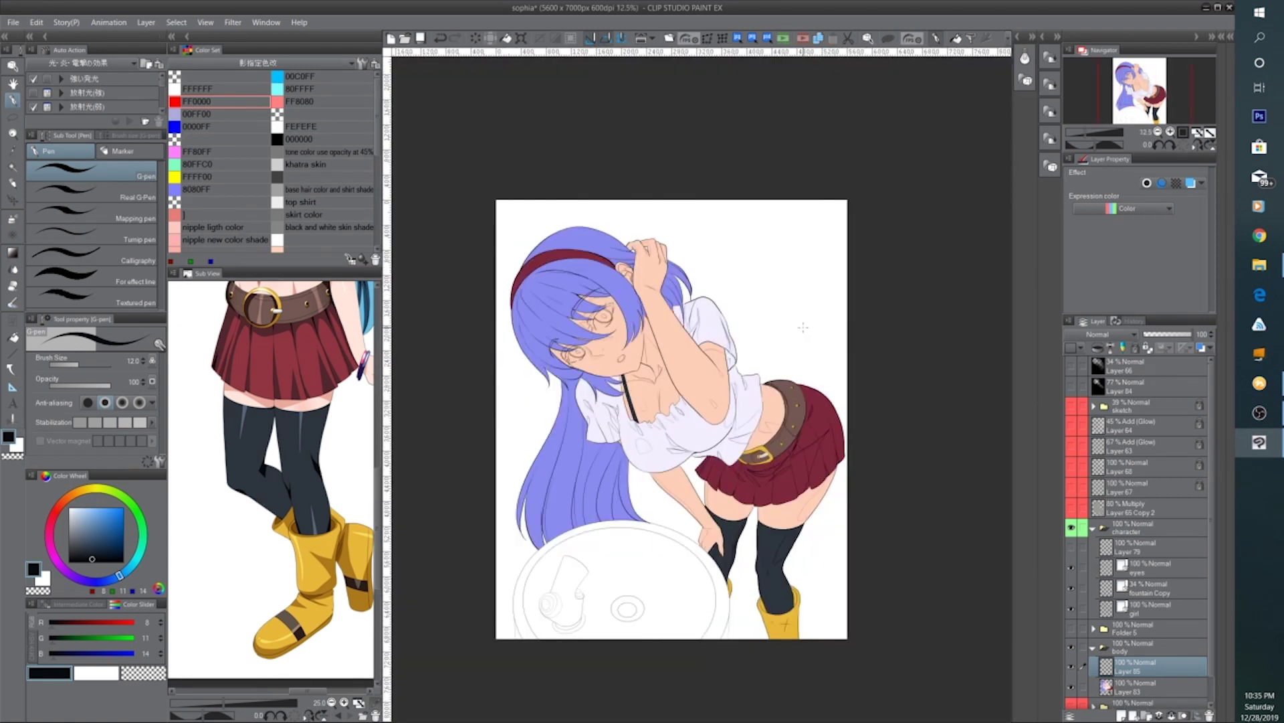
{"action": "left_click_drag", "start_coordinate": [1095, 144], "coordinate": [1105, 144]}
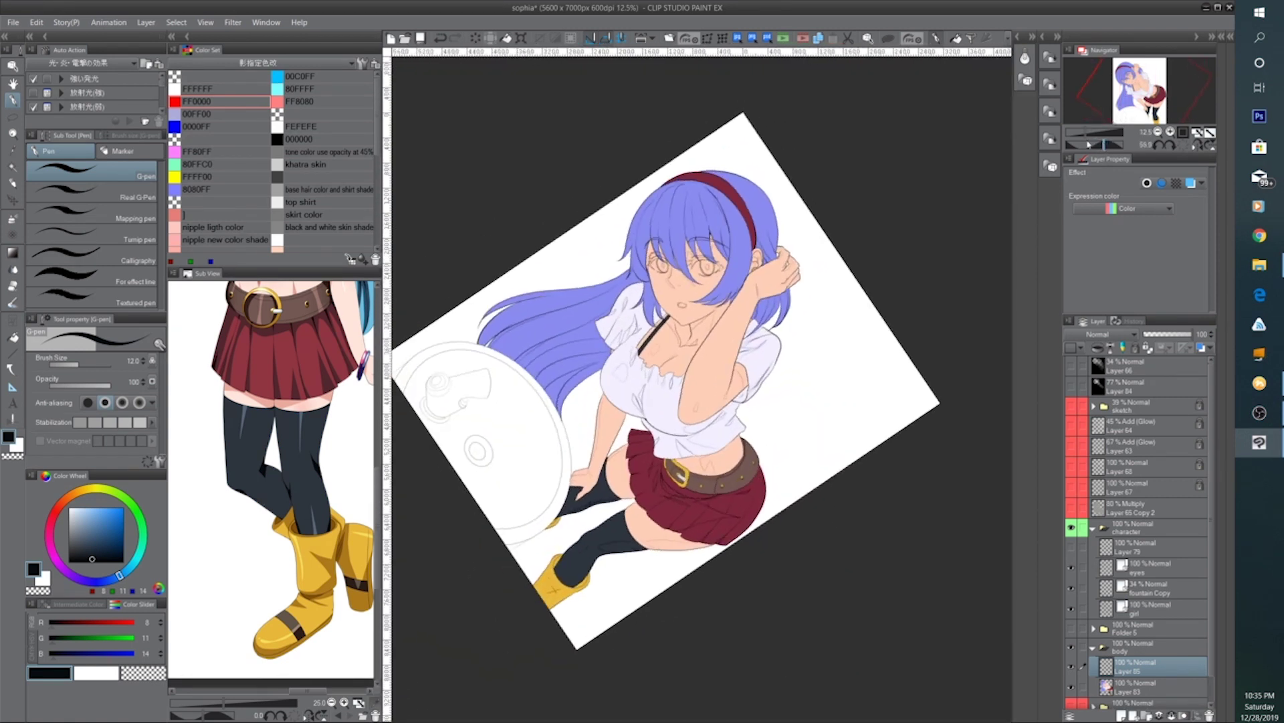
{"action": "mouse_move", "coordinate": [175, 338]}
{"action": "left_mouse_down"}
{"action": "mouse_move", "coordinate": [238, 519]}
{"action": "mouse_move", "coordinate": [355, 447]}
{"action": "left_mouse_up"}
{"action": "left_click_drag", "start_coordinate": [227, 557], "coordinate": [300, 535]}
{"action": "left_click", "coordinate": [287, 515]}
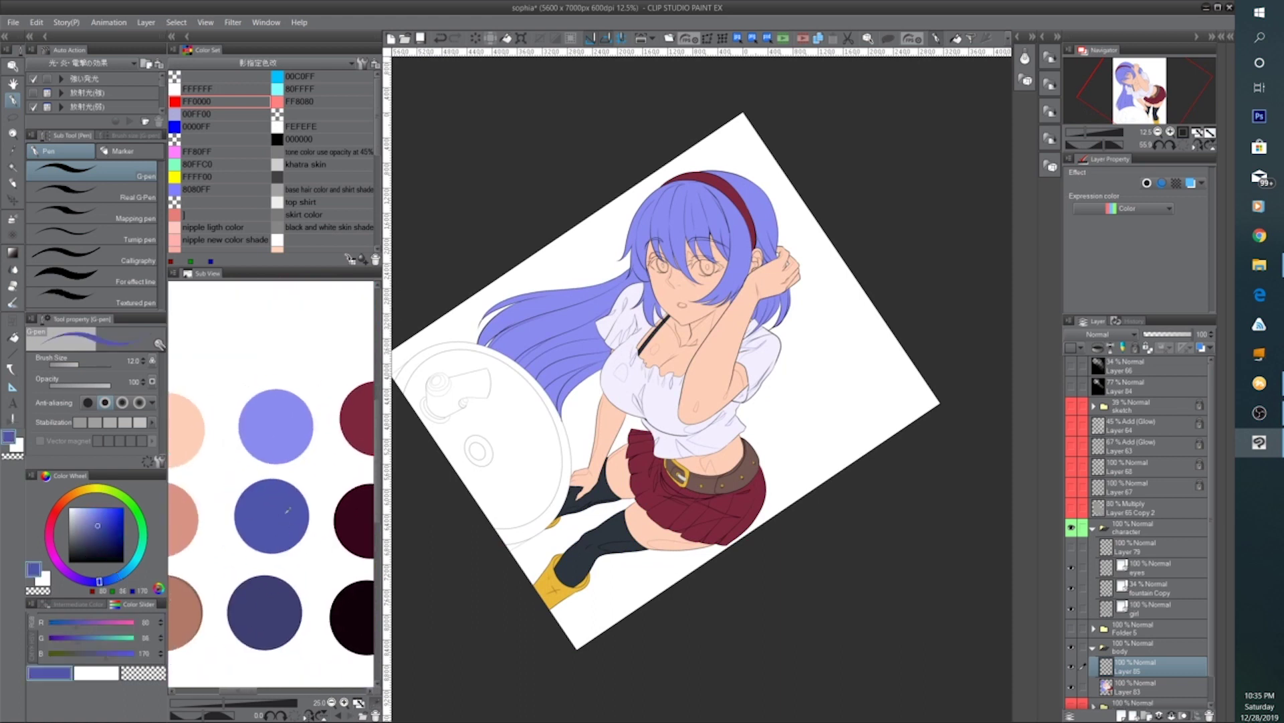
Mark the light direction with a small arrow beside the head and outline the first thin shadow strands on the upper bangs
{"action": "key", "text": "ctrl+plus"}
{"action": "key", "text": "ctrl+plus"}
{"action": "key", "text": "ctrl+plus"}
{"action": "left_click_drag", "start_coordinate": [639, 292], "coordinate": [633, 599]}
{"action": "left_click_drag", "start_coordinate": [627, 252], "coordinate": [616, 367]}
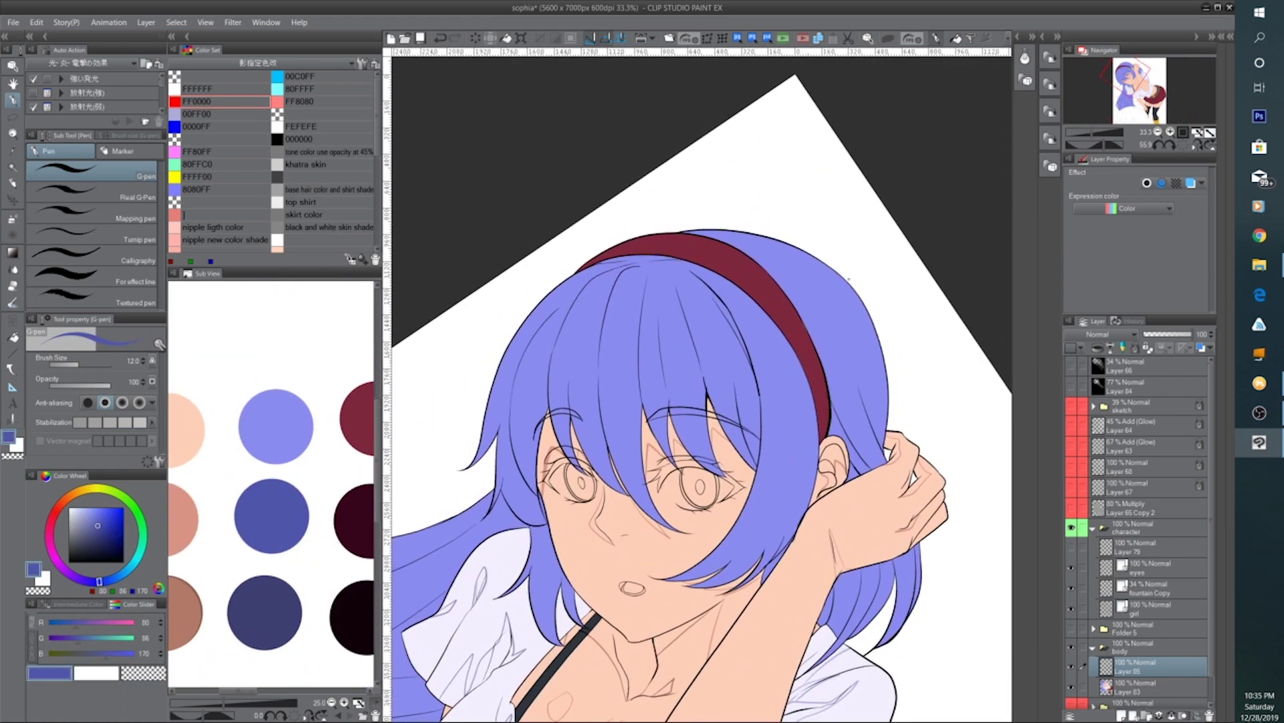
{"action": "left_click_drag", "start_coordinate": [912, 293], "coordinate": [910, 328]}
{"action": "mouse_move", "coordinate": [639, 440]}
{"action": "left_mouse_down"}
{"action": "mouse_move", "coordinate": [600, 354]}
{"action": "mouse_move", "coordinate": [616, 291]}
{"action": "mouse_move", "coordinate": [588, 389]}
{"action": "mouse_move", "coordinate": [577, 319]}
{"action": "mouse_move", "coordinate": [646, 264]}
{"action": "left_mouse_up"}
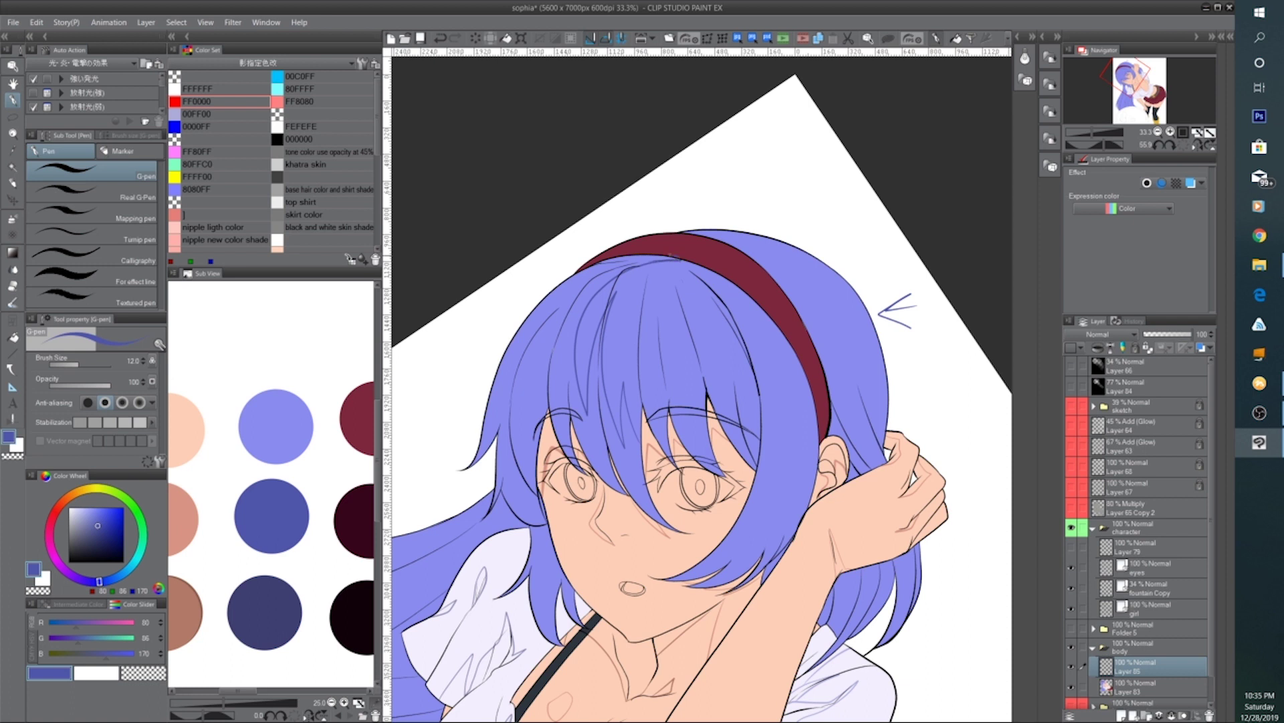
{"action": "left_click_drag", "start_coordinate": [669, 489], "coordinate": [675, 451]}
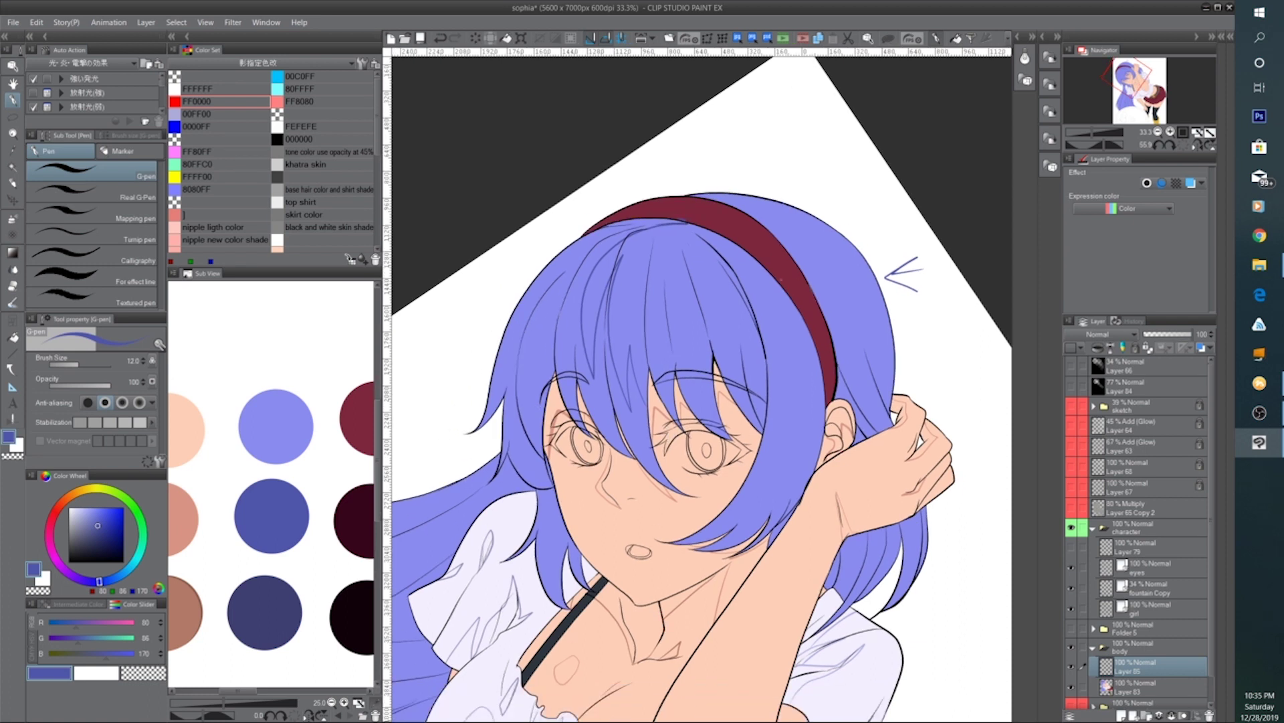
{"action": "left_click_drag", "start_coordinate": [788, 301], "coordinate": [704, 312]}
{"action": "mouse_move", "coordinate": [475, 376]}
{"action": "left_mouse_down"}
{"action": "mouse_move", "coordinate": [584, 353]}
{"action": "mouse_move", "coordinate": [580, 275]}
{"action": "left_mouse_up"}
{"action": "mouse_move", "coordinate": [530, 355]}
{"action": "left_mouse_down"}
{"action": "mouse_move", "coordinate": [606, 305]}
{"action": "mouse_move", "coordinate": [590, 330]}
{"action": "left_mouse_up"}
{"action": "key", "text": "ctrl+z"}
{"action": "key", "text": "ctrl+z"}
{"action": "key", "text": "ctrl+z"}
{"action": "mouse_move", "coordinate": [573, 308]}
{"action": "left_mouse_down"}
{"action": "mouse_move", "coordinate": [591, 330]}
{"action": "mouse_move", "coordinate": [569, 344]}
{"action": "left_mouse_up"}
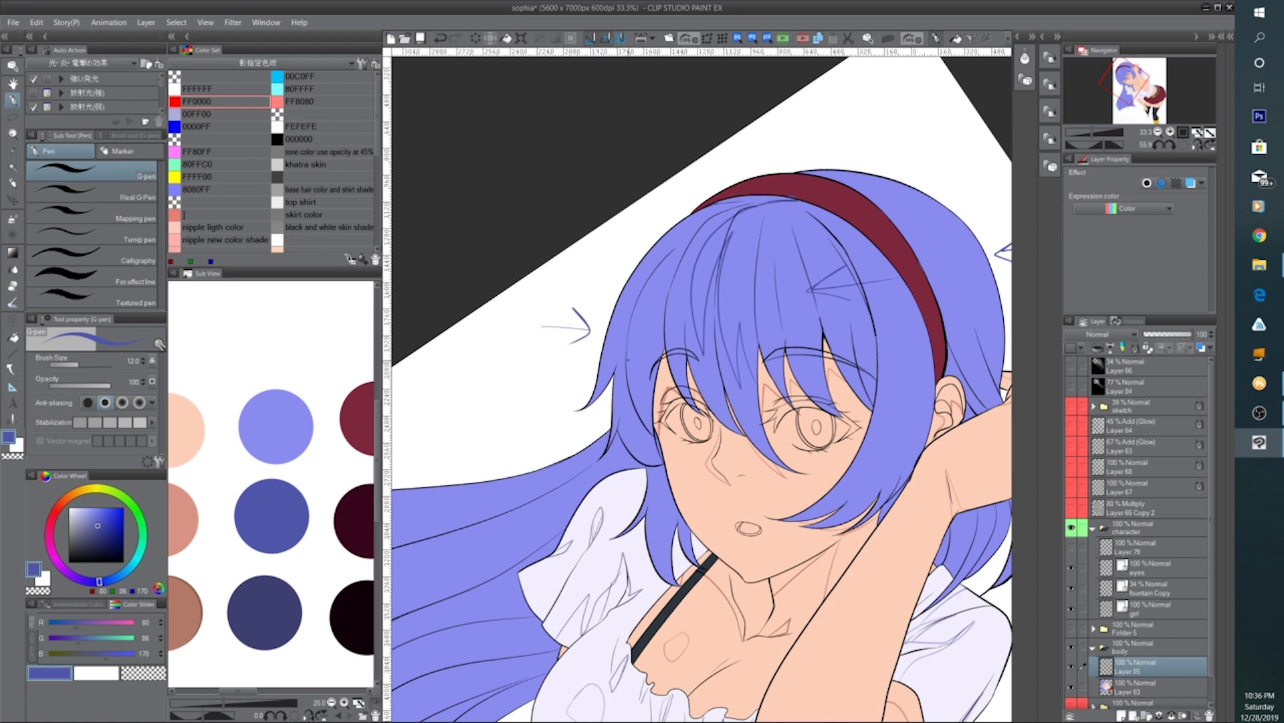
{"action": "left_click_drag", "start_coordinate": [666, 293], "coordinate": [705, 236]}
{"action": "left_click_drag", "start_coordinate": [807, 306], "coordinate": [632, 439]}
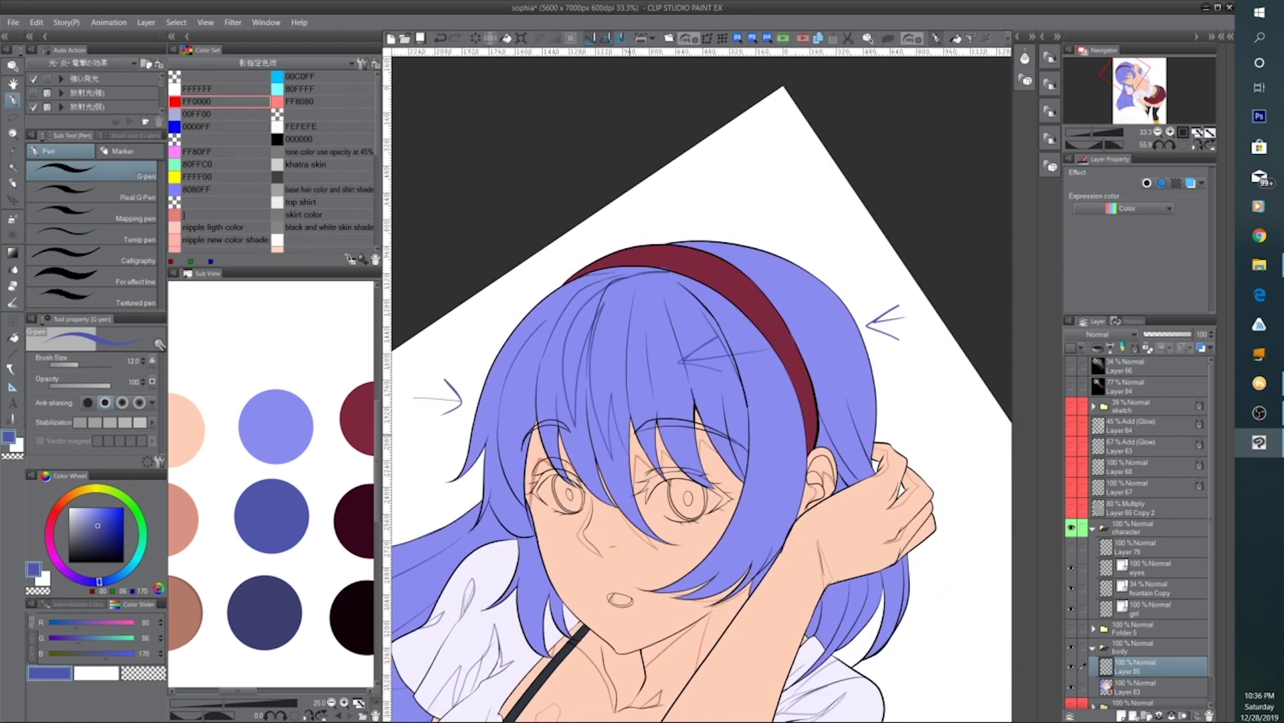
{"action": "key", "text": "ctrl+z"}
{"action": "key", "text": "ctrl+z"}
{"action": "key", "text": "ctrl+z"}
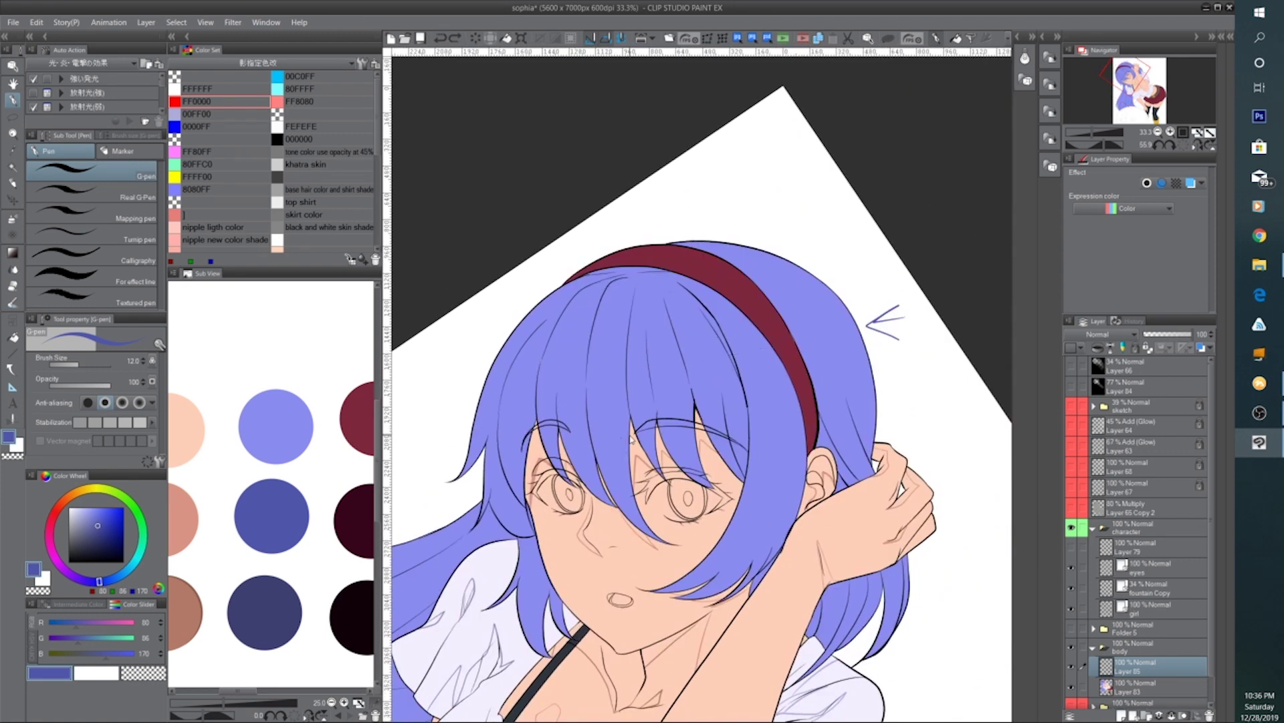
{"action": "left_click", "coordinate": [455, 38]}
Remove the direction arrow beside the head and outline pointed shadows on the bangs above the eye
{"action": "mouse_move", "coordinate": [900, 308]}
{"action": "left_mouse_down"}
{"action": "mouse_move", "coordinate": [860, 338]}
{"action": "mouse_move", "coordinate": [902, 330]}
{"action": "mouse_move", "coordinate": [816, 353]}
{"action": "left_mouse_up"}
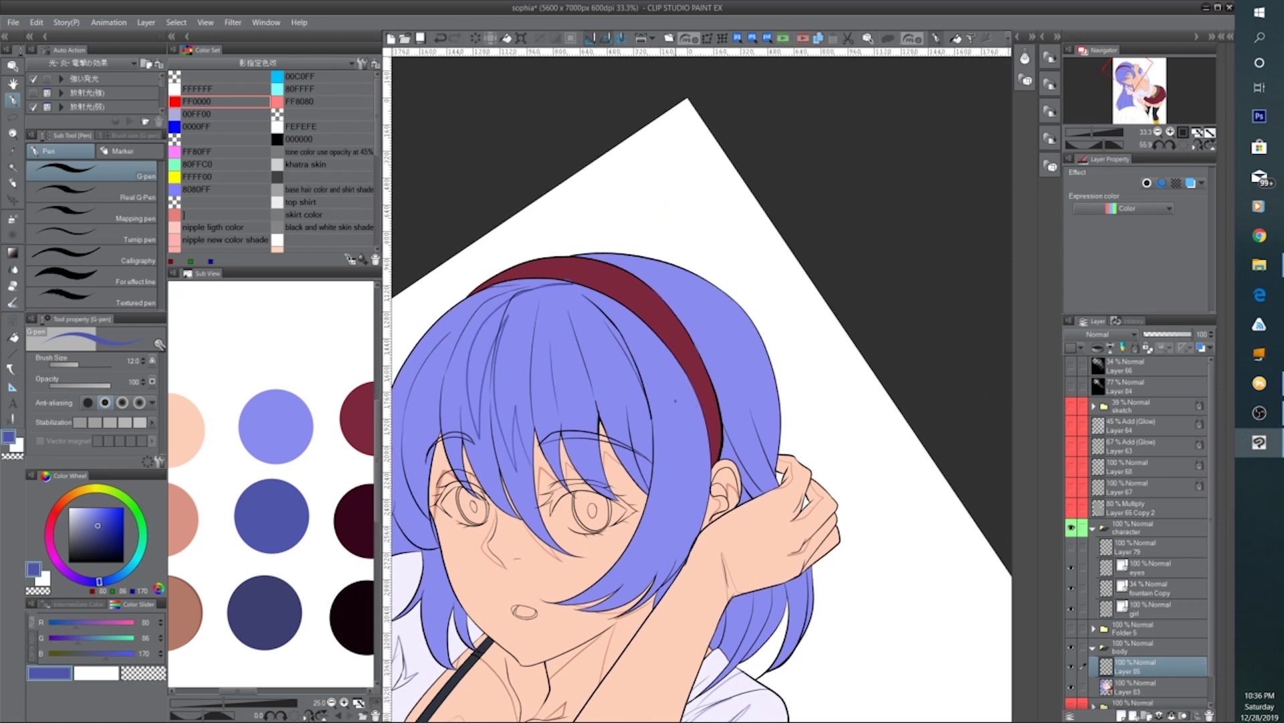
{"action": "left_click_drag", "start_coordinate": [649, 464], "coordinate": [637, 396]}
{"action": "mouse_move", "coordinate": [632, 443]}
{"action": "left_mouse_down"}
{"action": "mouse_move", "coordinate": [584, 353]}
{"action": "mouse_move", "coordinate": [598, 416]}
{"action": "left_mouse_up"}
{"action": "mouse_move", "coordinate": [600, 460]}
{"action": "left_mouse_down"}
{"action": "mouse_move", "coordinate": [573, 446]}
{"action": "mouse_move", "coordinate": [551, 385]}
{"action": "mouse_move", "coordinate": [559, 464]}
{"action": "mouse_move", "coordinate": [529, 380]}
{"action": "left_mouse_up"}
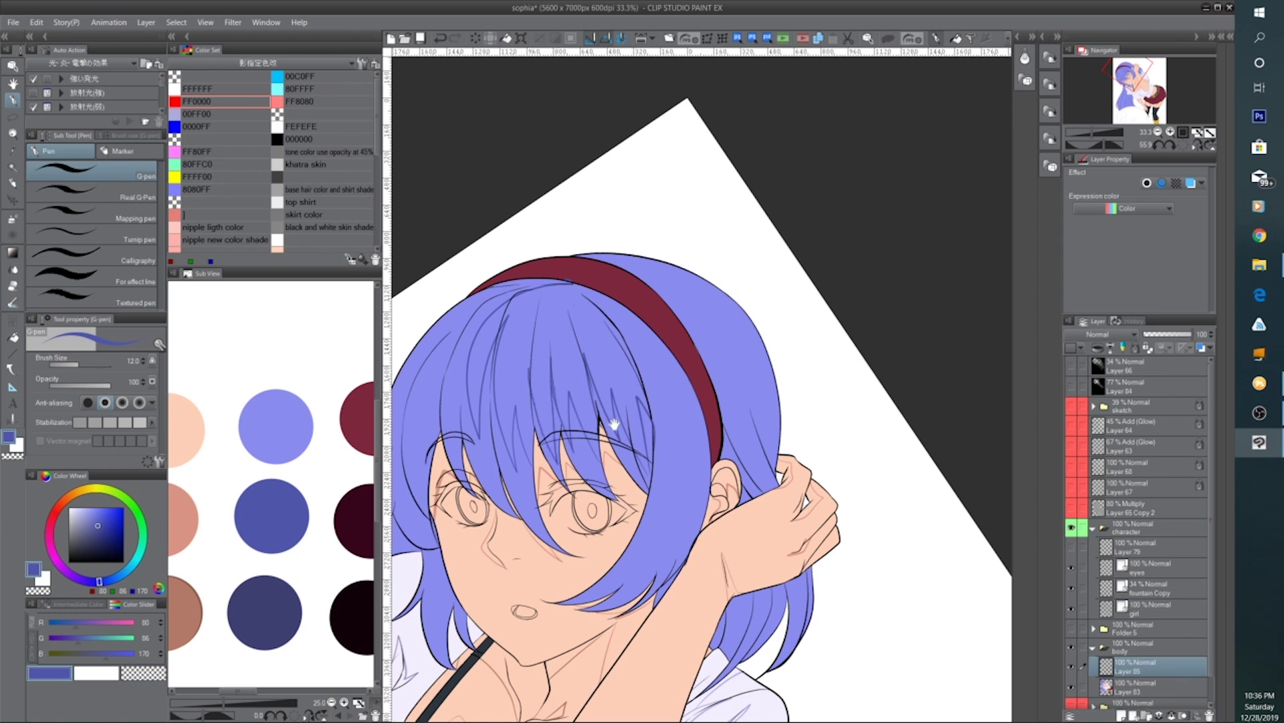
Outline thin shadow strands on the remaining bangs and the side locks beside the cheek
{"action": "left_click_drag", "start_coordinate": [614, 423], "coordinate": [641, 454]}
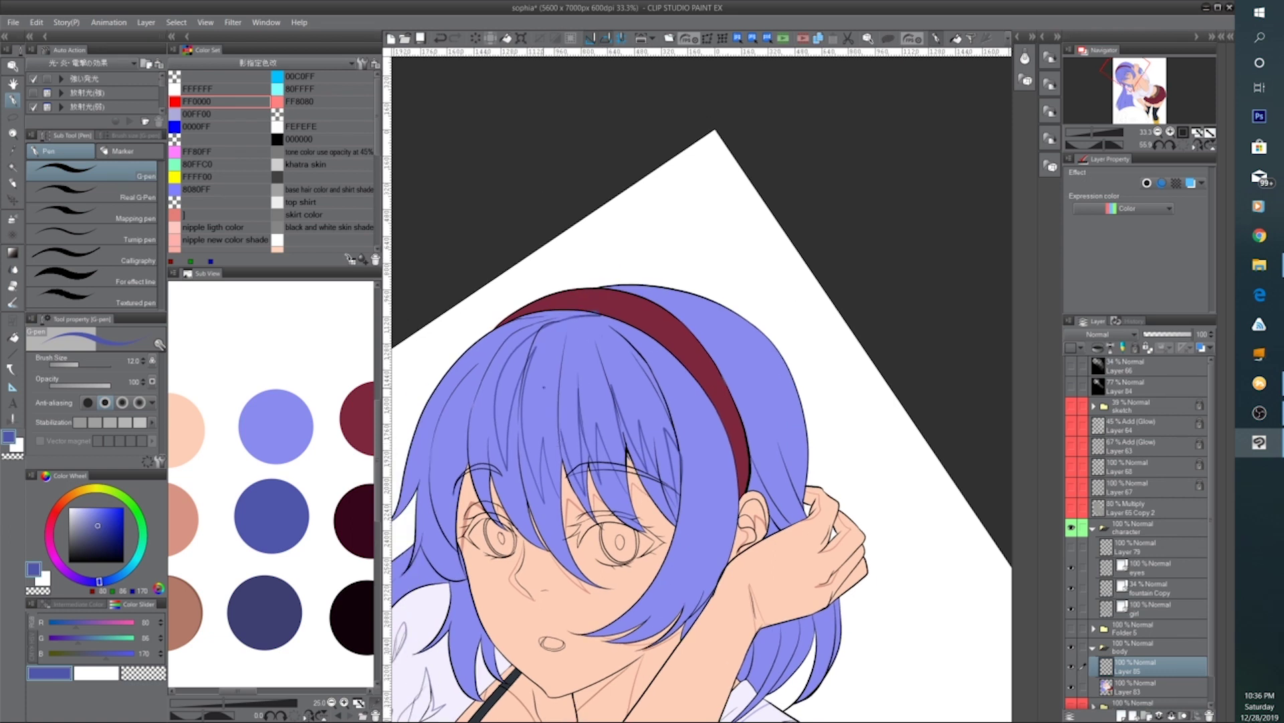
{"action": "left_click_drag", "start_coordinate": [570, 348], "coordinate": [623, 289]}
{"action": "left_click_drag", "start_coordinate": [541, 410], "coordinate": [616, 282]}
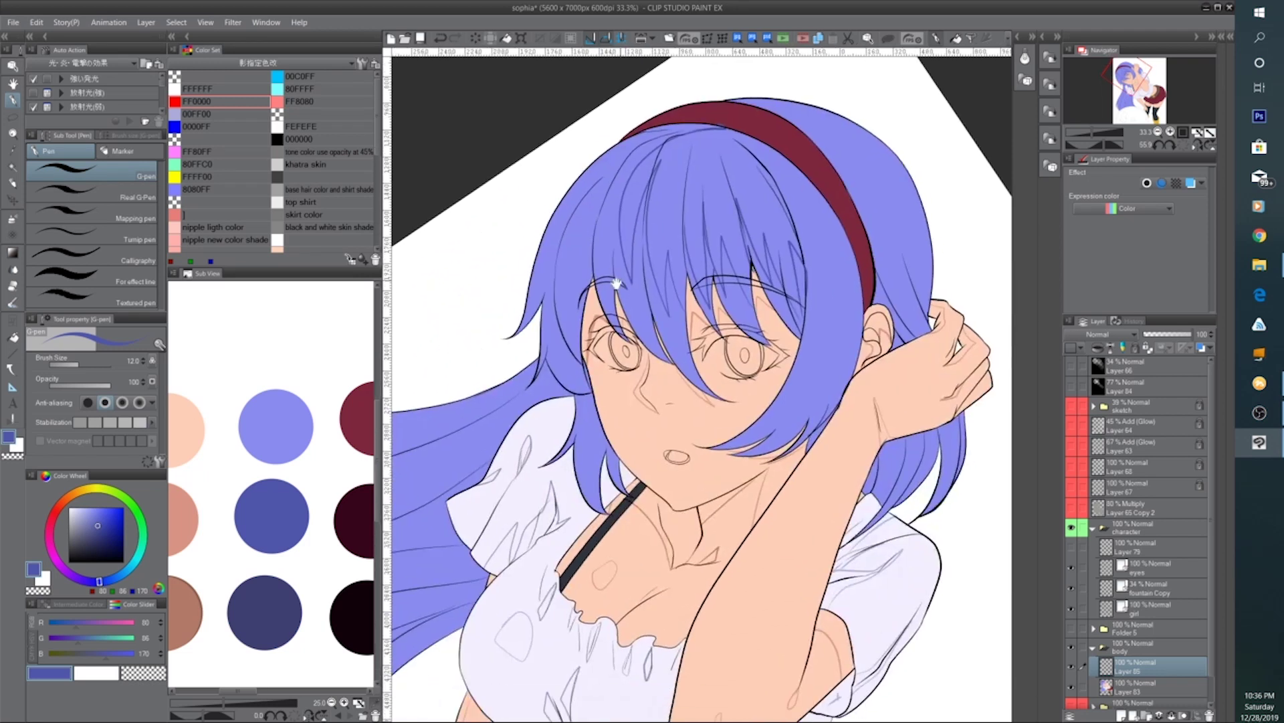
{"action": "left_click_drag", "start_coordinate": [597, 433], "coordinate": [700, 426]}
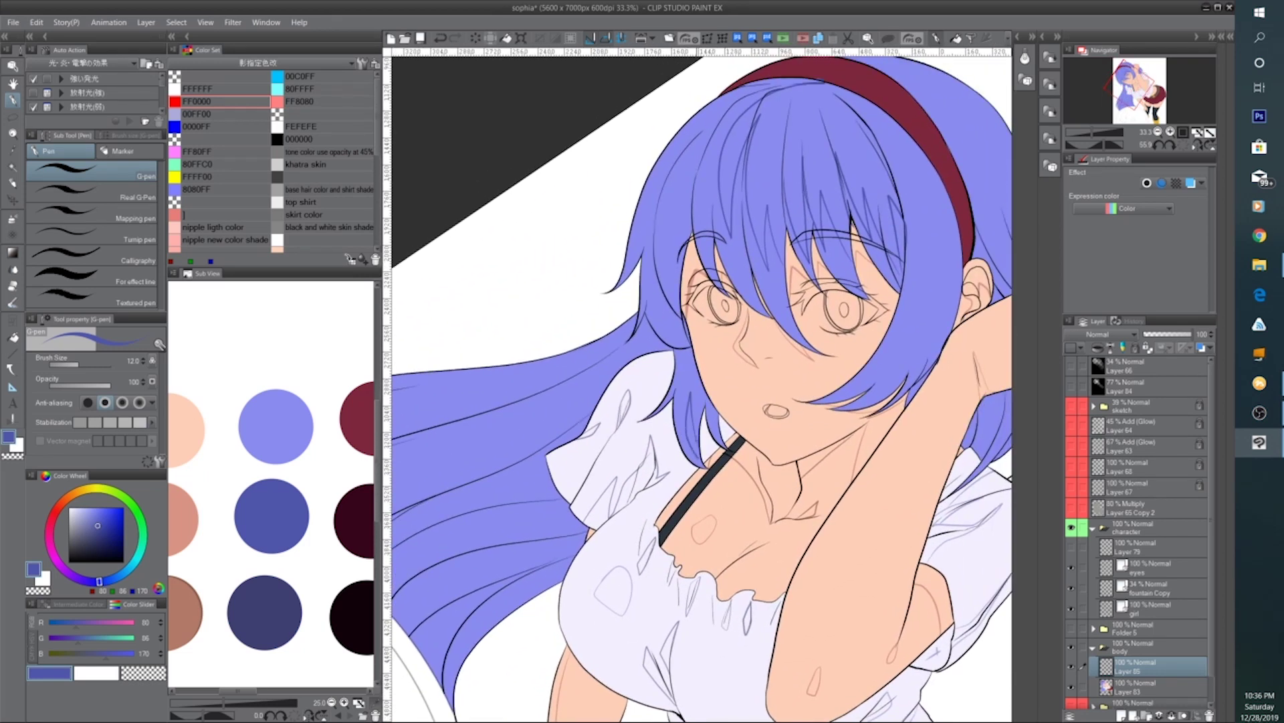
Outline pointed shadows in the hair behind the headband and raised hand, and reset the canvas rotation to 0
{"action": "left_click_drag", "start_coordinate": [935, 362], "coordinate": [643, 428]}
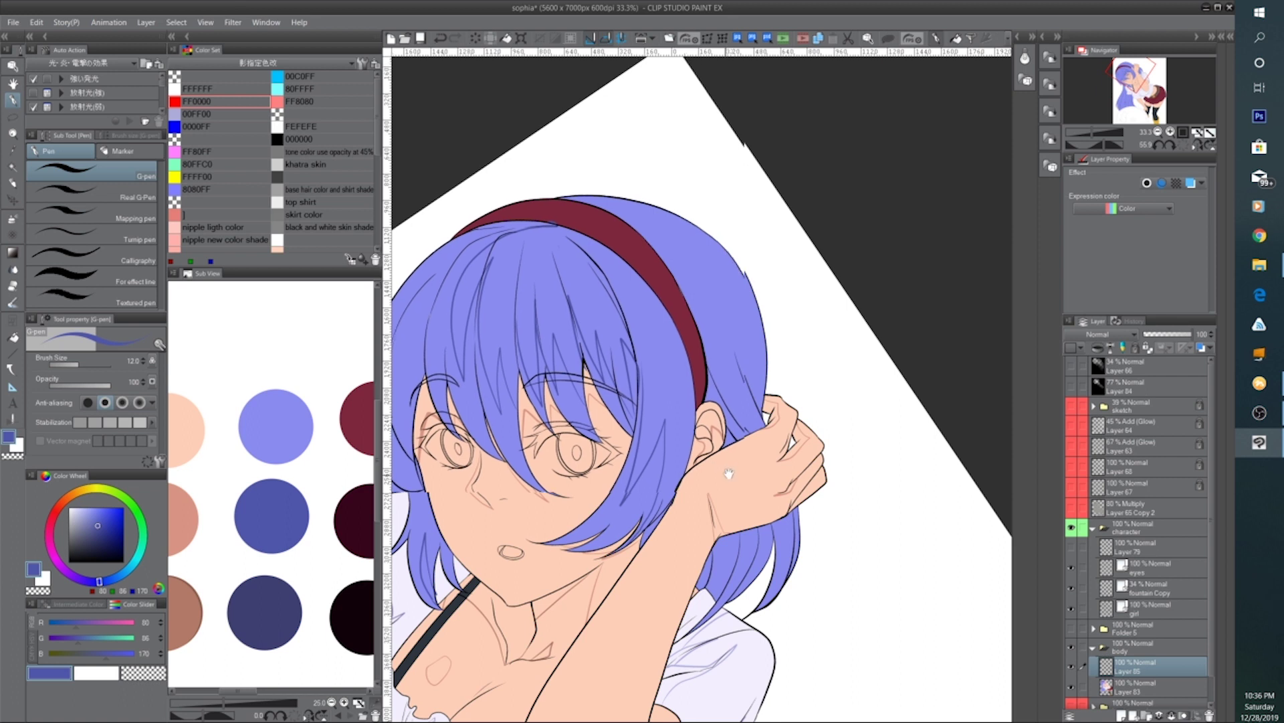
{"action": "left_click_drag", "start_coordinate": [711, 345], "coordinate": [592, 449]}
{"action": "mouse_move", "coordinate": [646, 487]}
{"action": "left_mouse_down"}
{"action": "mouse_move", "coordinate": [613, 426]}
{"action": "mouse_move", "coordinate": [640, 525]}
{"action": "mouse_move", "coordinate": [589, 449]}
{"action": "left_mouse_up"}
{"action": "left_click", "coordinate": [1184, 145]}
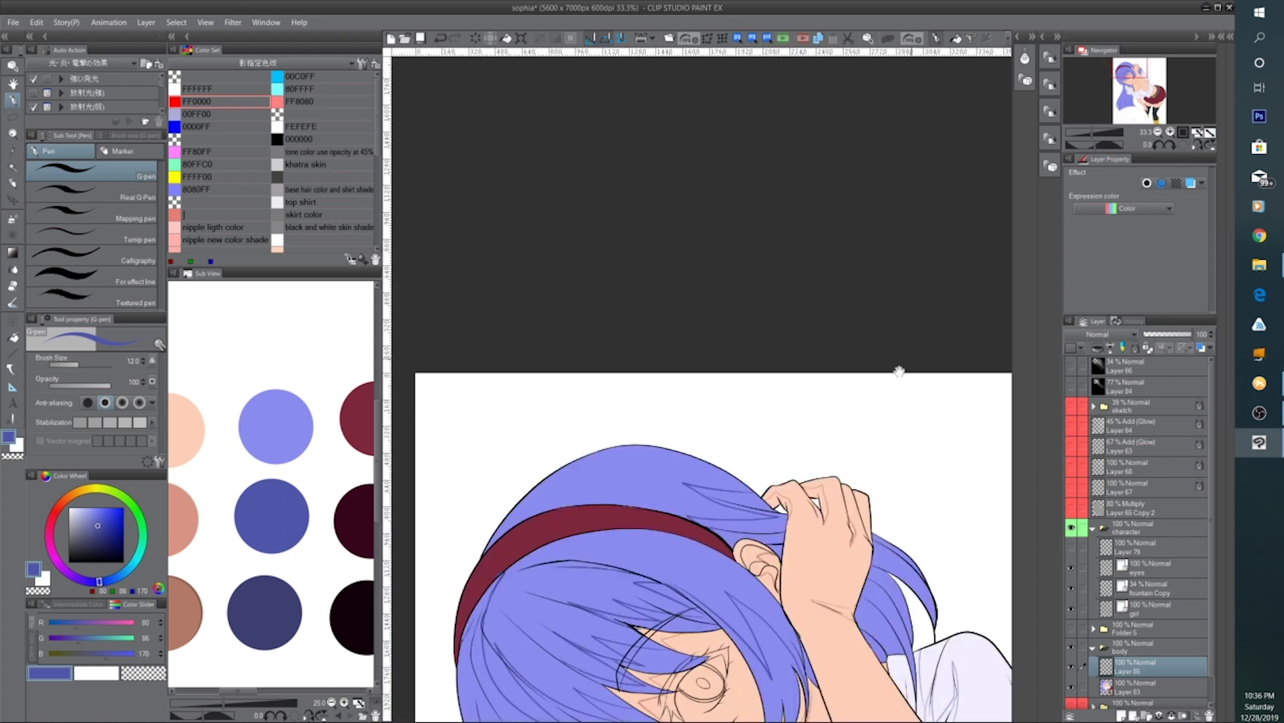
{"action": "left_click_drag", "start_coordinate": [907, 547], "coordinate": [752, 336]}
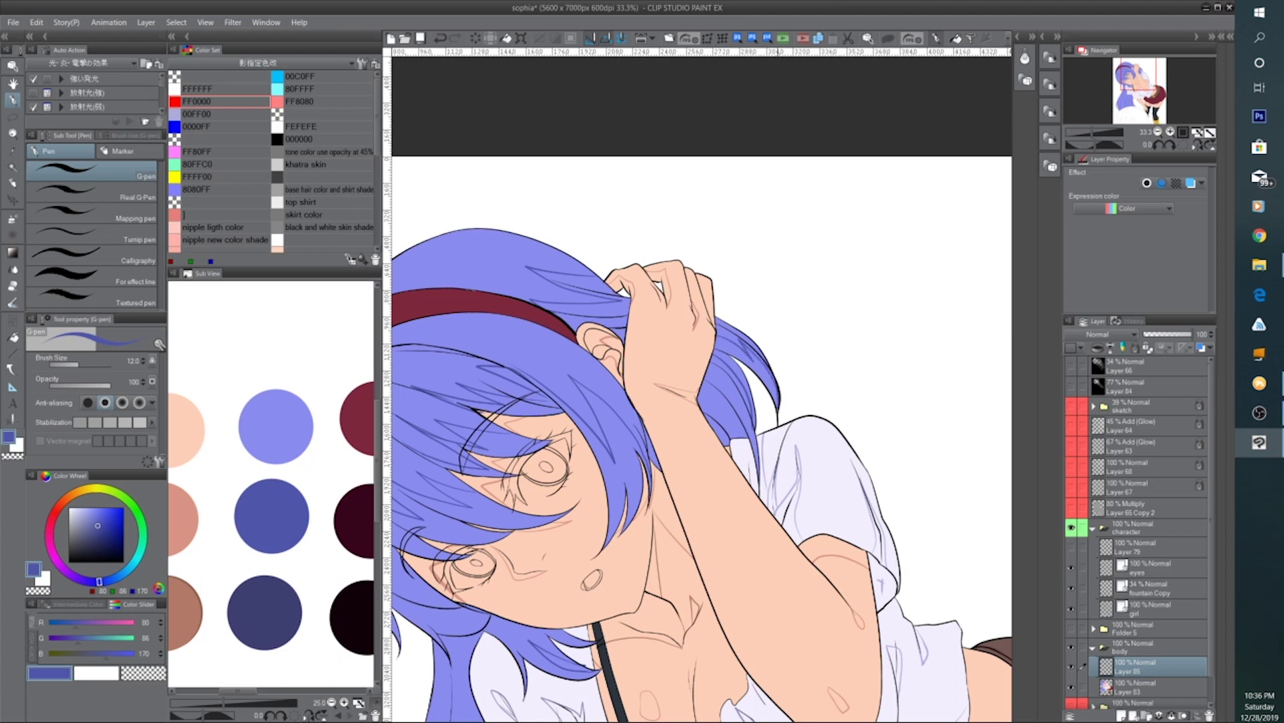
Draw a large light-direction arrow on the blank background beside the raised arm, pointing toward the character
{"action": "left_click_drag", "start_coordinate": [754, 411], "coordinate": [948, 135]}
{"action": "left_click_drag", "start_coordinate": [627, 655], "coordinate": [620, 460]}
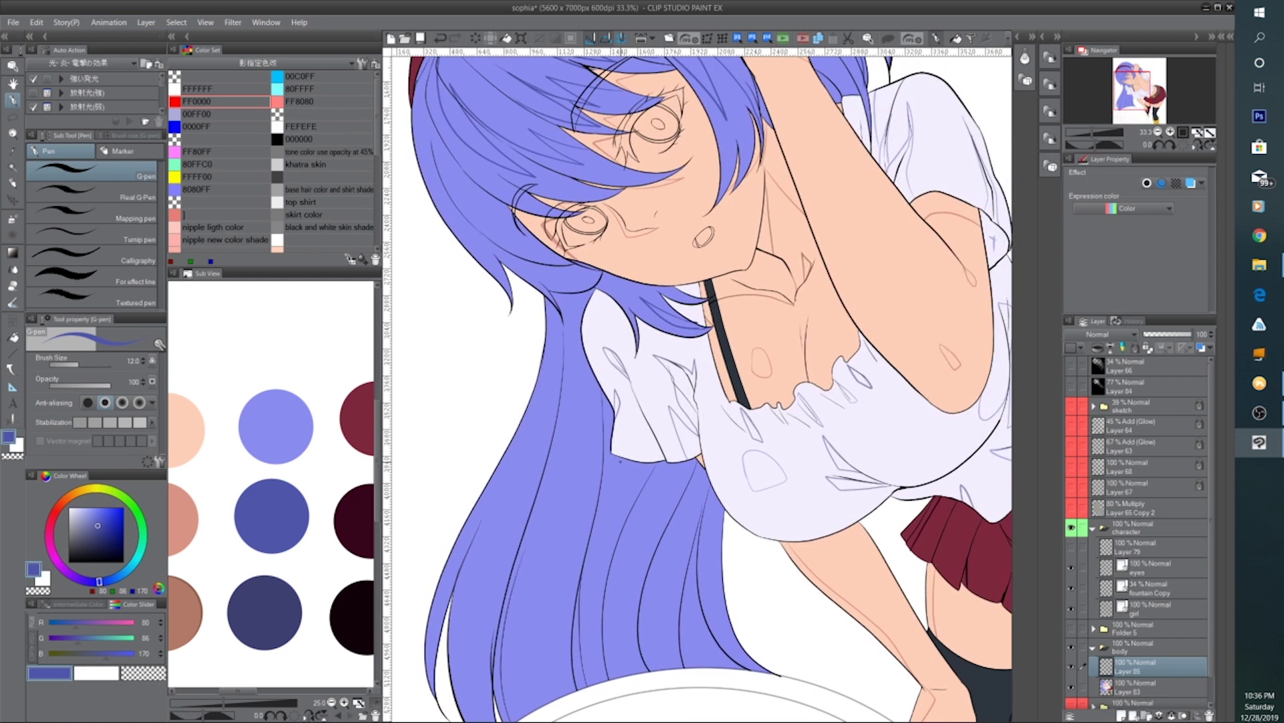
{"action": "scroll", "coordinate": [620, 460], "scroll_direction": "down", "scroll_amount": 3}
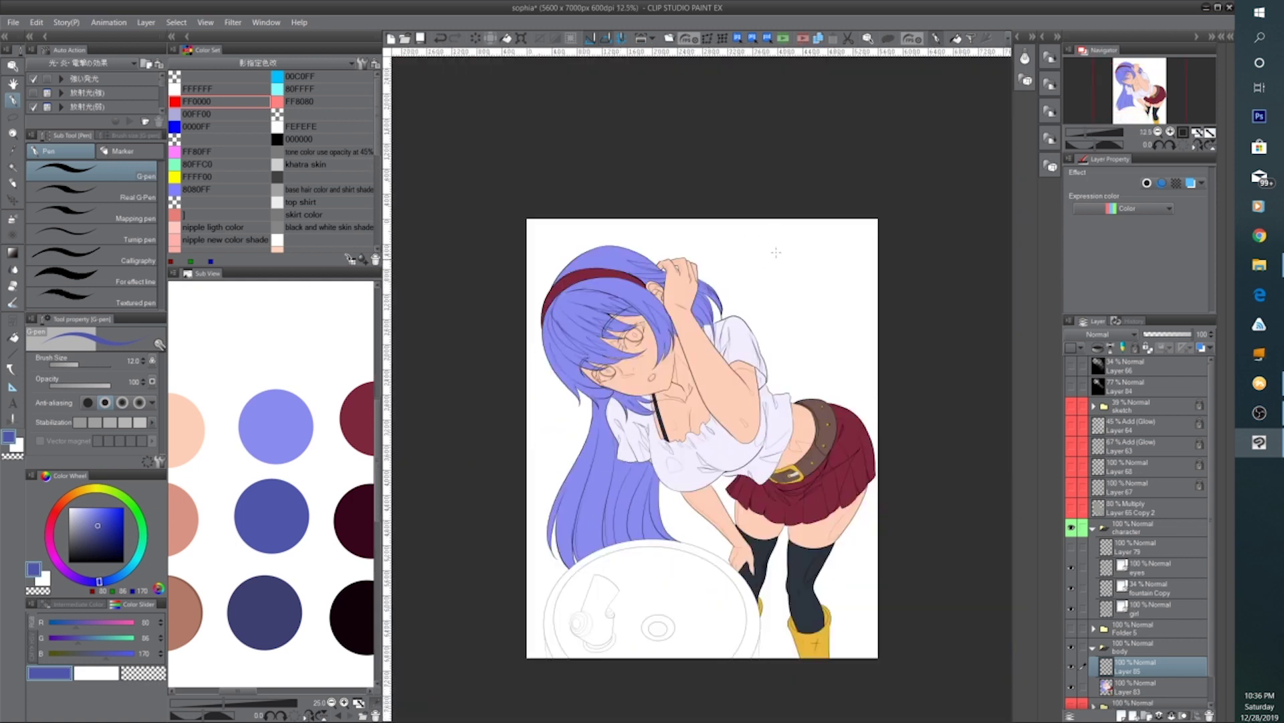
{"action": "left_click_drag", "start_coordinate": [776, 252], "coordinate": [734, 302]}
{"action": "scroll", "coordinate": [572, 481], "scroll_direction": "up", "scroll_amount": 3}
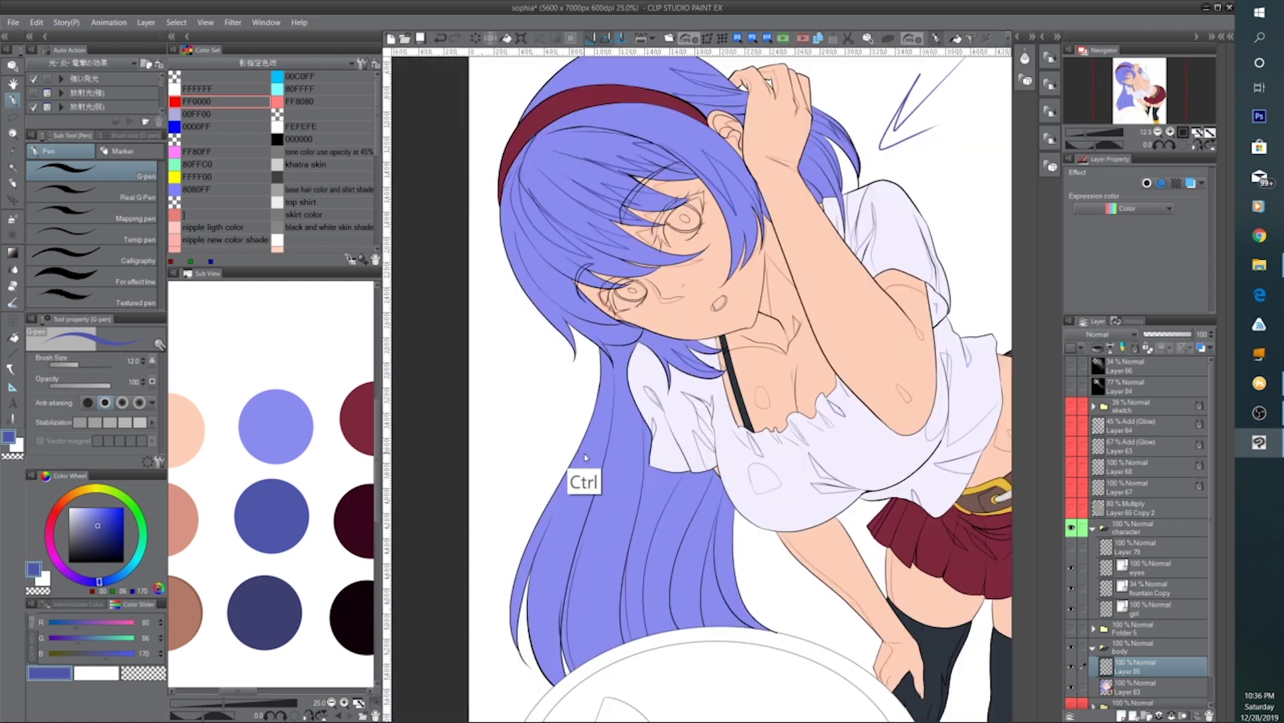
Outline long, thin shadow strands down the length of the hair hanging behind the shirt sleeve
{"action": "left_click_drag", "start_coordinate": [541, 604], "coordinate": [563, 513]}
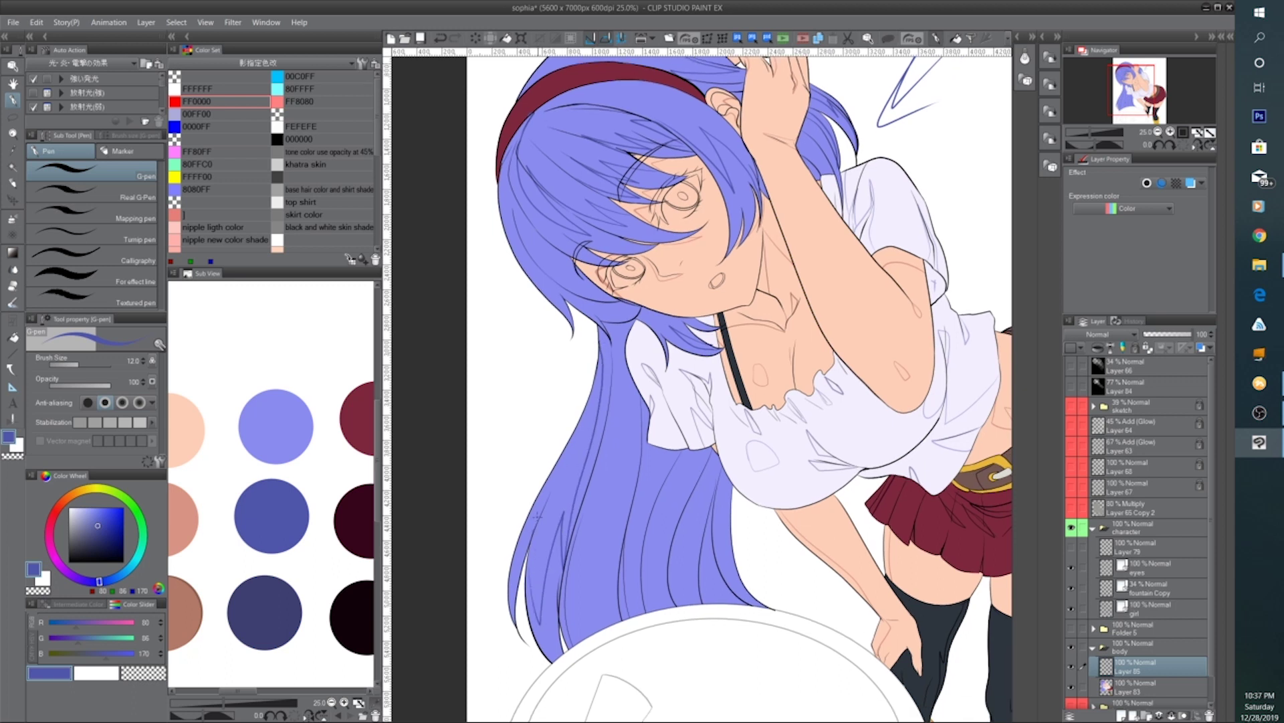
{"action": "left_click_drag", "start_coordinate": [671, 520], "coordinate": [643, 487]}
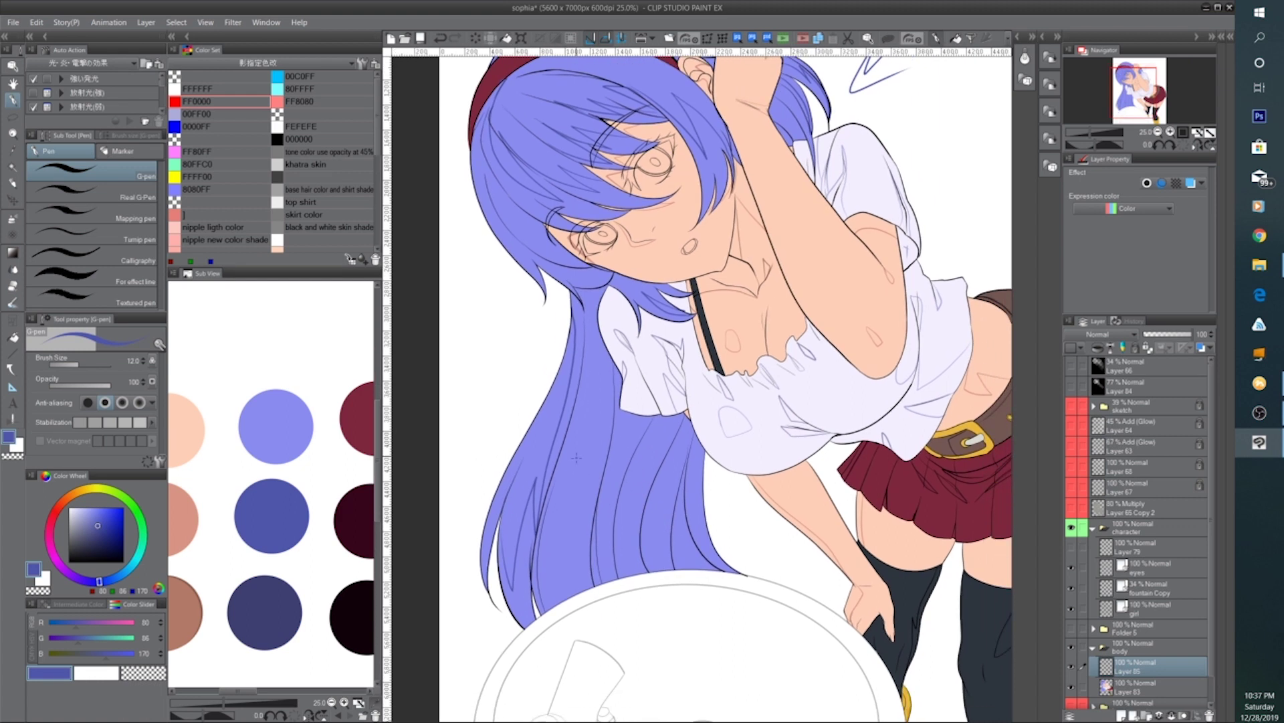
{"action": "mouse_move", "coordinate": [592, 450]}
{"action": "left_mouse_down"}
{"action": "mouse_move", "coordinate": [564, 589]}
{"action": "mouse_move", "coordinate": [590, 401]}
{"action": "left_mouse_up"}
{"action": "key", "text": "ctrl+z"}
{"action": "mouse_move", "coordinate": [564, 541]}
{"action": "left_mouse_down"}
{"action": "mouse_move", "coordinate": [576, 494]}
{"action": "mouse_move", "coordinate": [580, 549]}
{"action": "mouse_move", "coordinate": [594, 383]}
{"action": "mouse_move", "coordinate": [563, 477]}
{"action": "left_mouse_up"}
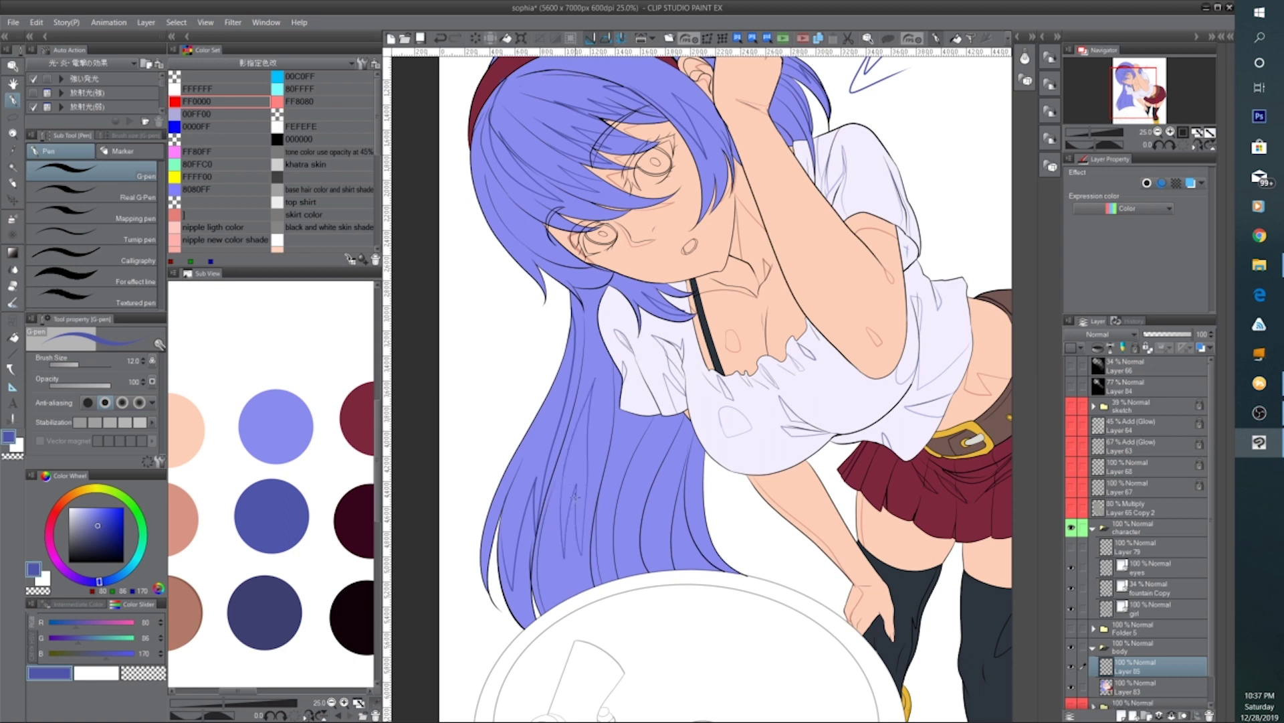
Erase the light-direction arrow from the background beside the raised arm
{"action": "left_click_drag", "start_coordinate": [830, 214], "coordinate": [708, 443]}
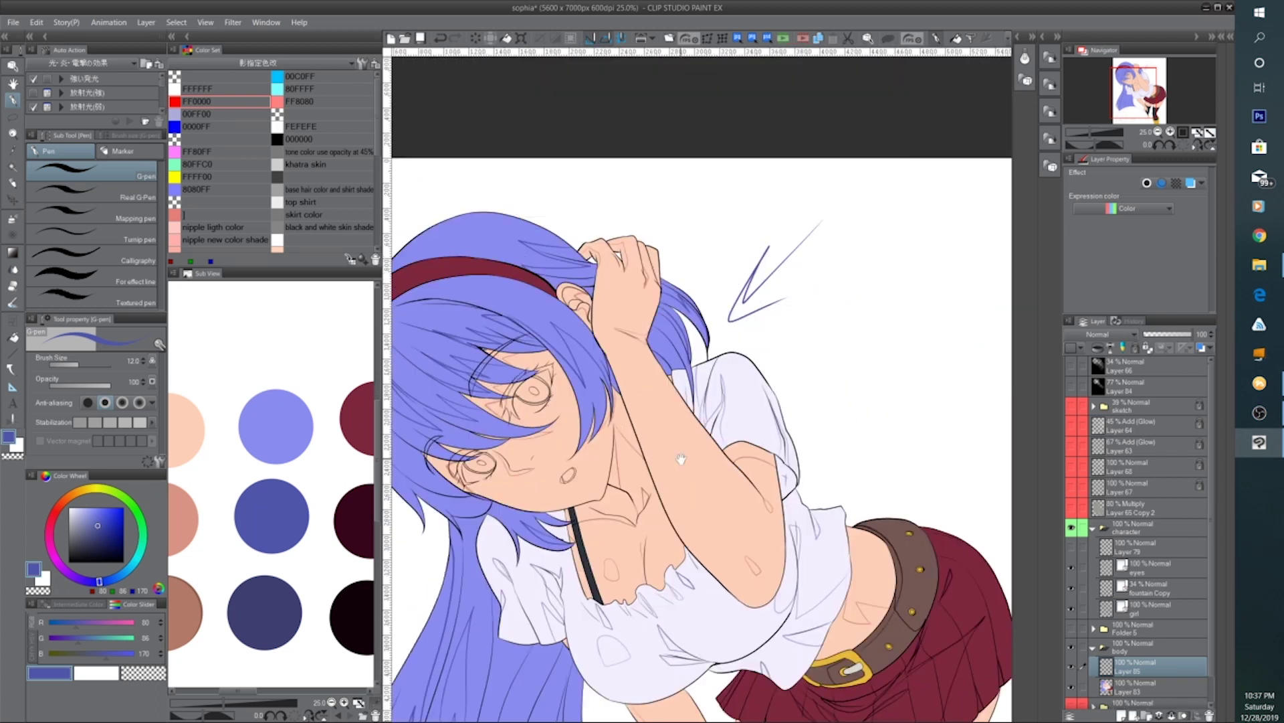
{"action": "mouse_move", "coordinate": [766, 254]}
{"action": "left_mouse_down"}
{"action": "mouse_move", "coordinate": [750, 278]}
{"action": "mouse_move", "coordinate": [801, 228]}
{"action": "mouse_move", "coordinate": [724, 327]}
{"action": "left_mouse_up"}
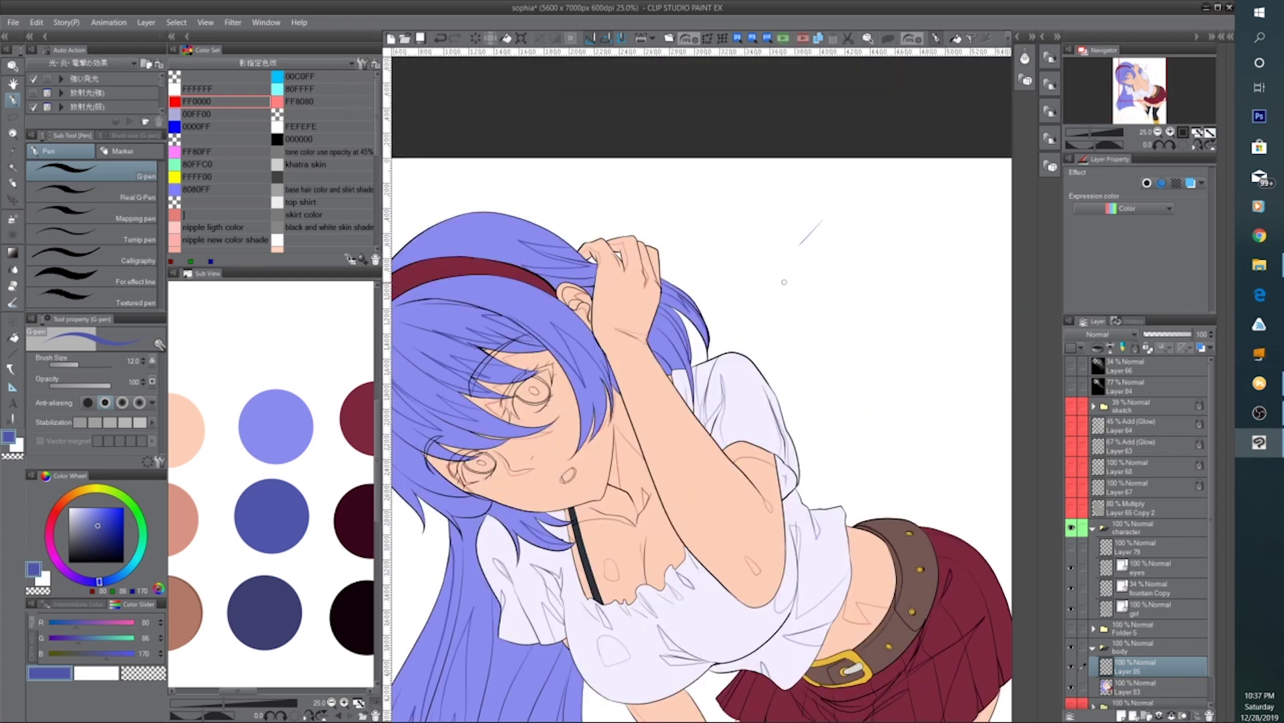
{"action": "left_click_drag", "start_coordinate": [796, 455], "coordinate": [783, 350]}
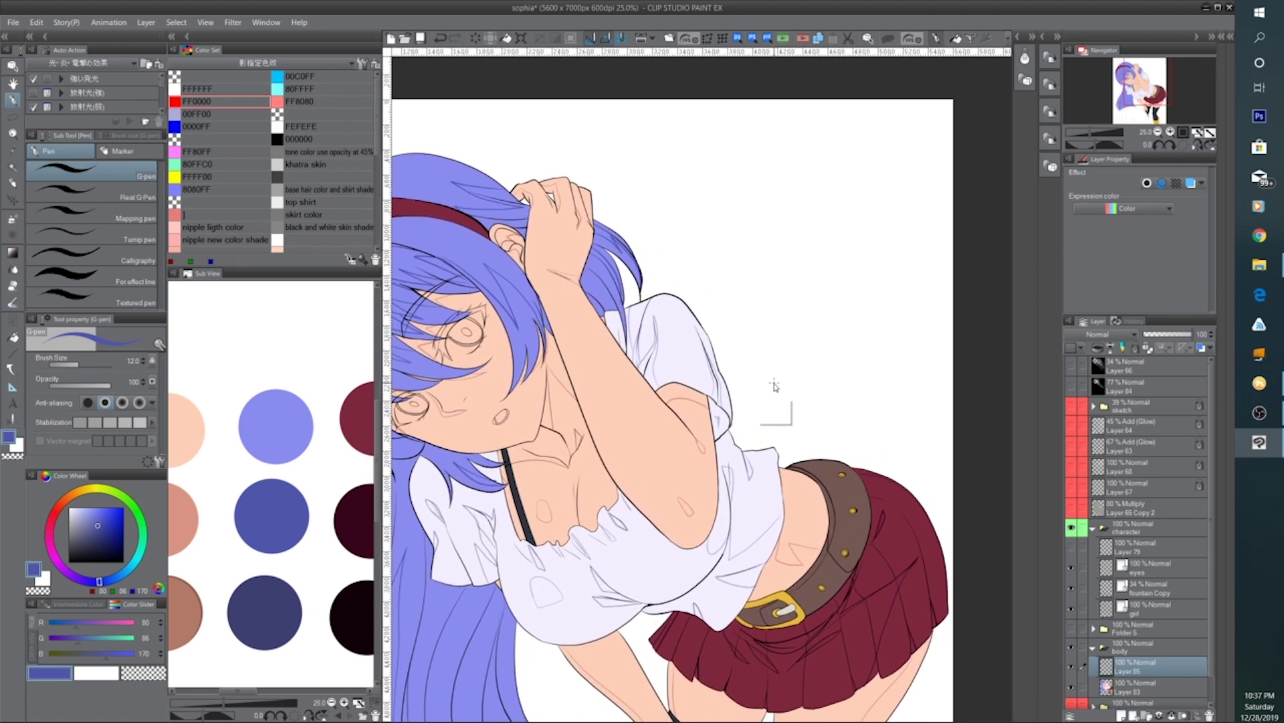
{"action": "key", "text": "ctrl+minus"}
{"action": "key", "text": "ctrl+minus"}
{"action": "key", "text": "ctrl+plus"}
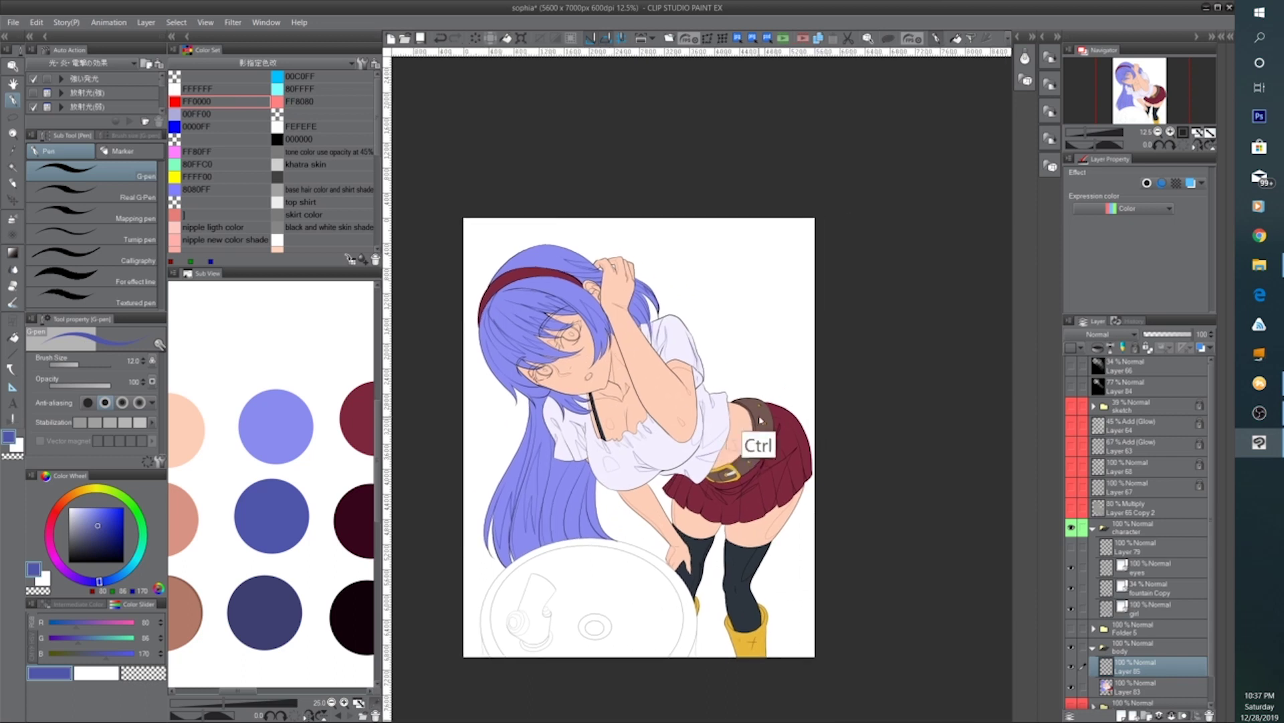
{"action": "key", "text": "ctrl+plus"}
{"action": "key", "text": "ctrl+minus"}
{"action": "key", "text": "ctrl+plus"}
{"action": "key", "text": "ctrl+plus"}
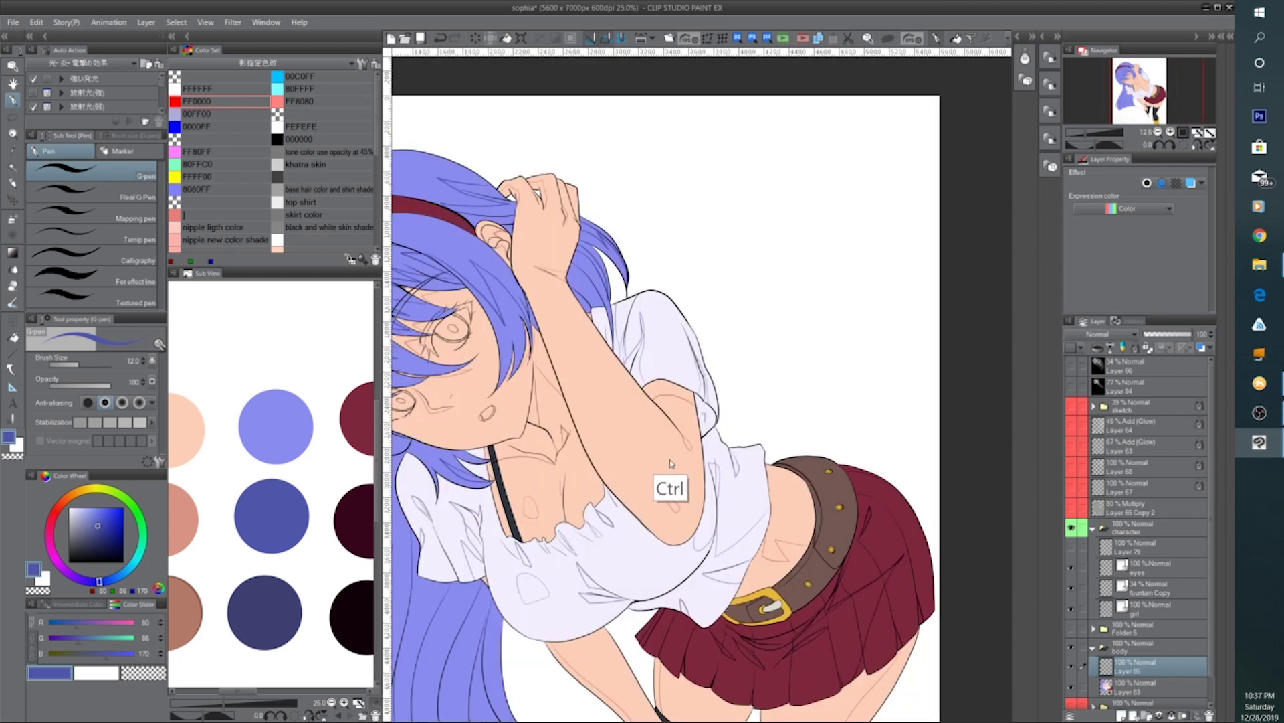
Sample the skin shadow tone from the upper arm and outline a long shadow along the underside of the raised forearm
{"action": "key", "text": "ctrl+plus"}
{"action": "key", "text": "ctrl+plus"}
{"action": "key", "text": "ctrl+plus"}
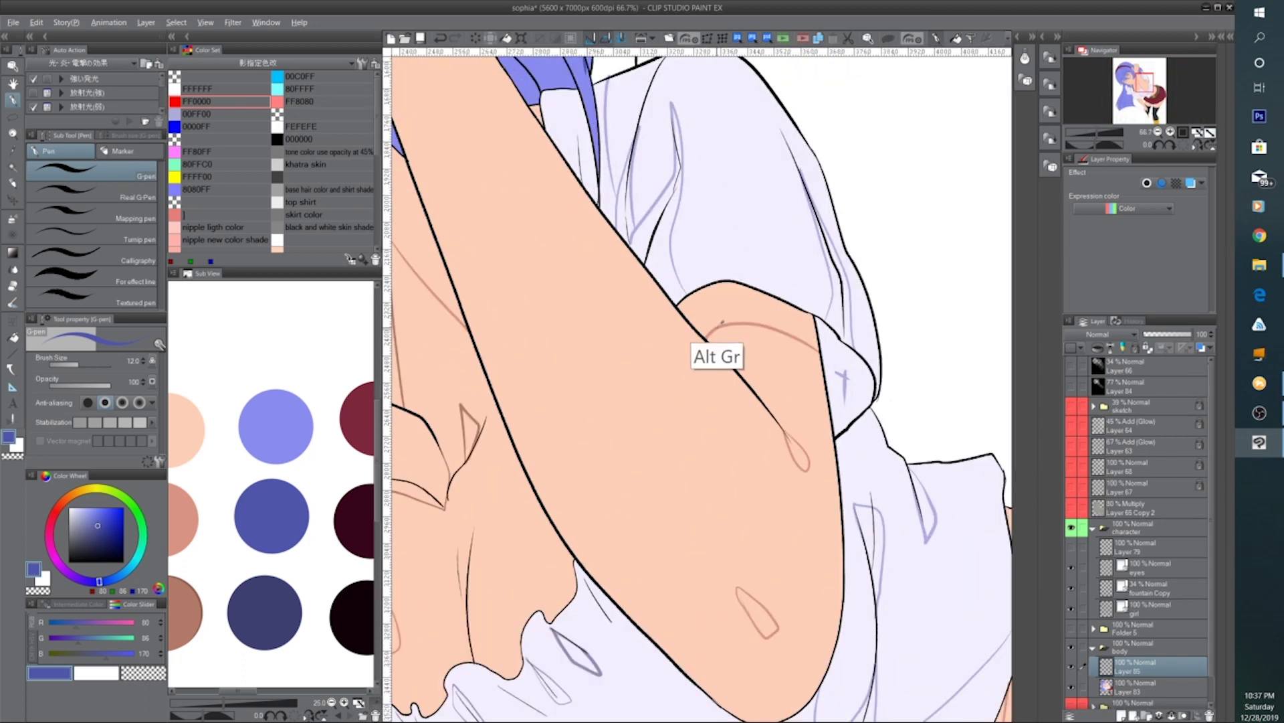
{"action": "left_click", "coordinate": [707, 325], "text": "alt"}
{"action": "key", "text": "ctrl+minus"}
{"action": "key", "text": "ctrl+minus"}
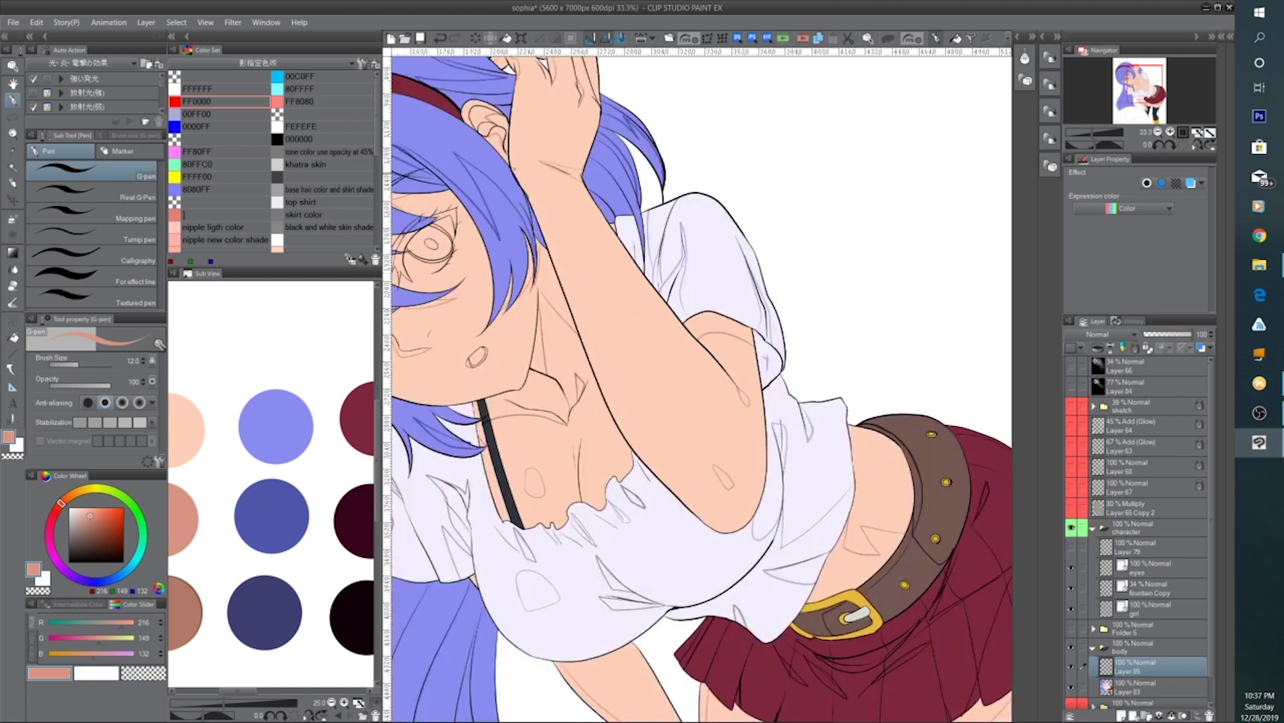
{"action": "left_click_drag", "start_coordinate": [548, 223], "coordinate": [685, 497]}
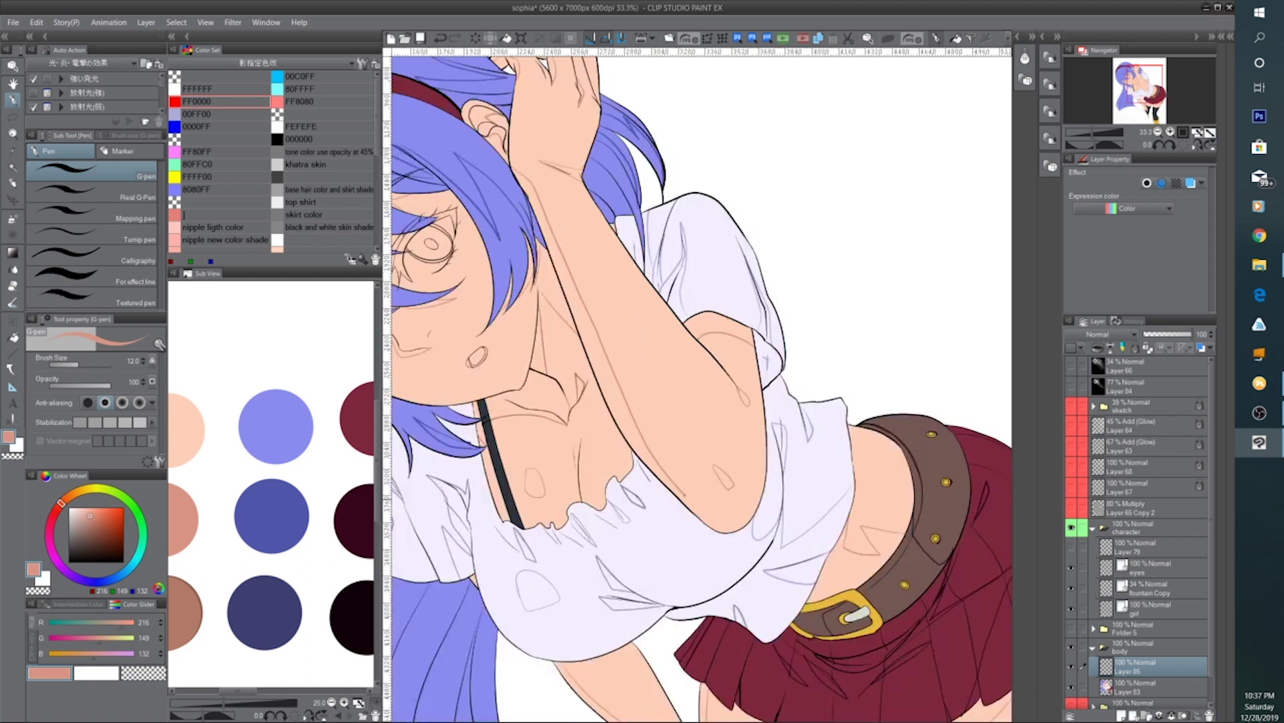
Sketch a small light-direction arrow on the blank background beside the raised hand and erase it
{"action": "key", "text": "ctrl+minus"}
{"action": "key", "text": "ctrl+minus"}
{"action": "key", "text": "ctrl+minus"}
{"action": "key", "text": "ctrl+plus"}
{"action": "key", "text": "ctrl+plus"}
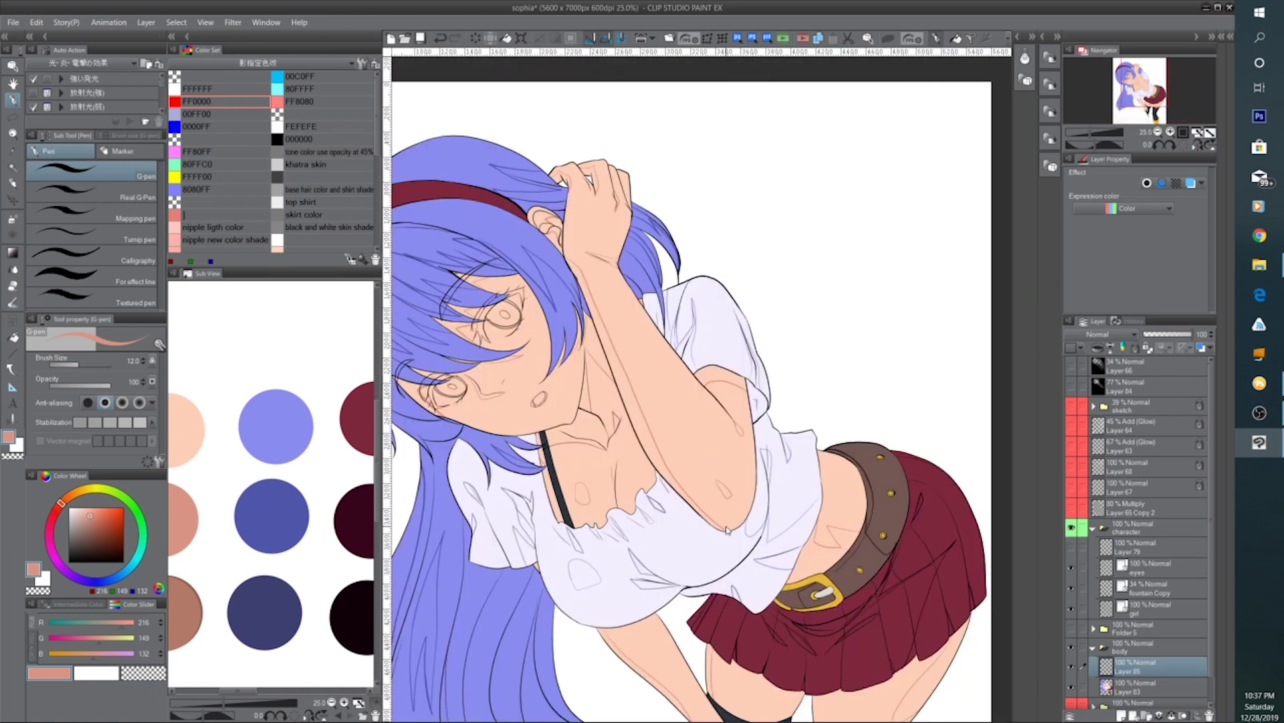
{"action": "left_click_drag", "start_coordinate": [849, 407], "coordinate": [761, 409]}
{"action": "key", "text": "ctrl+minus"}
{"action": "key", "text": "ctrl+minus"}
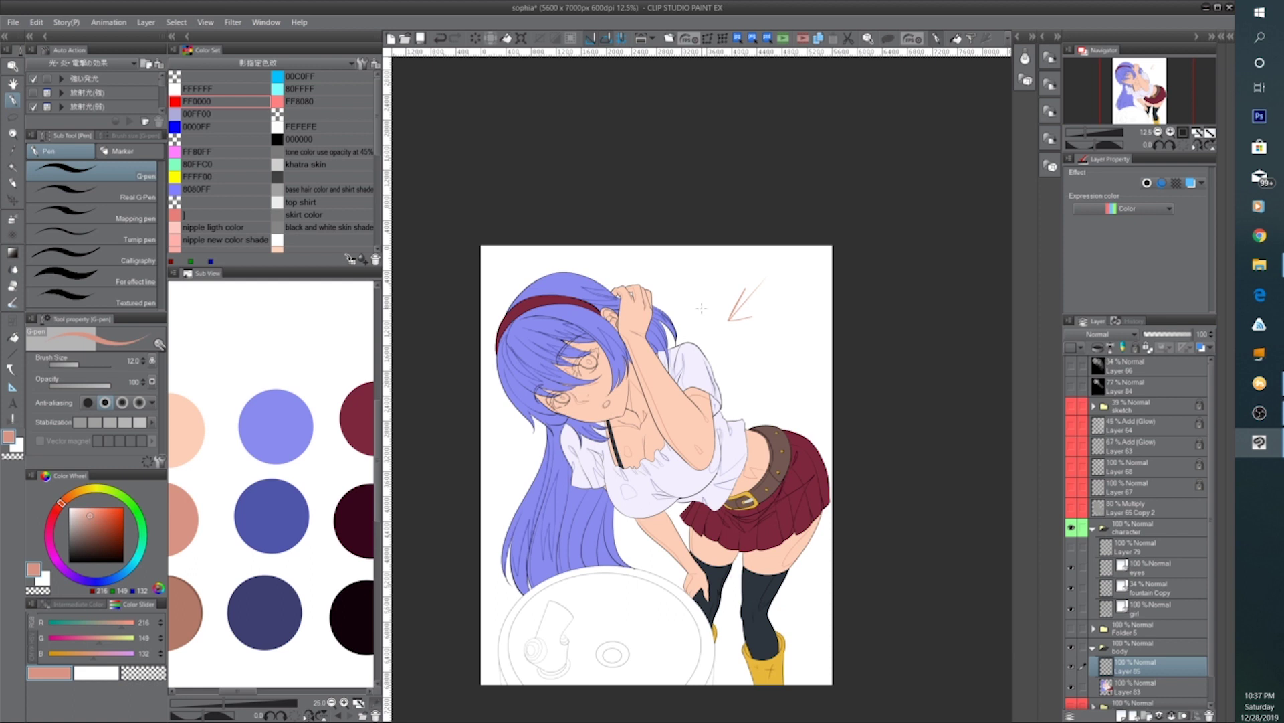
{"action": "scroll", "coordinate": [701, 308], "scroll_direction": "up", "scroll_amount": 2}
{"action": "left_click_drag", "start_coordinate": [817, 256], "coordinate": [785, 301]}
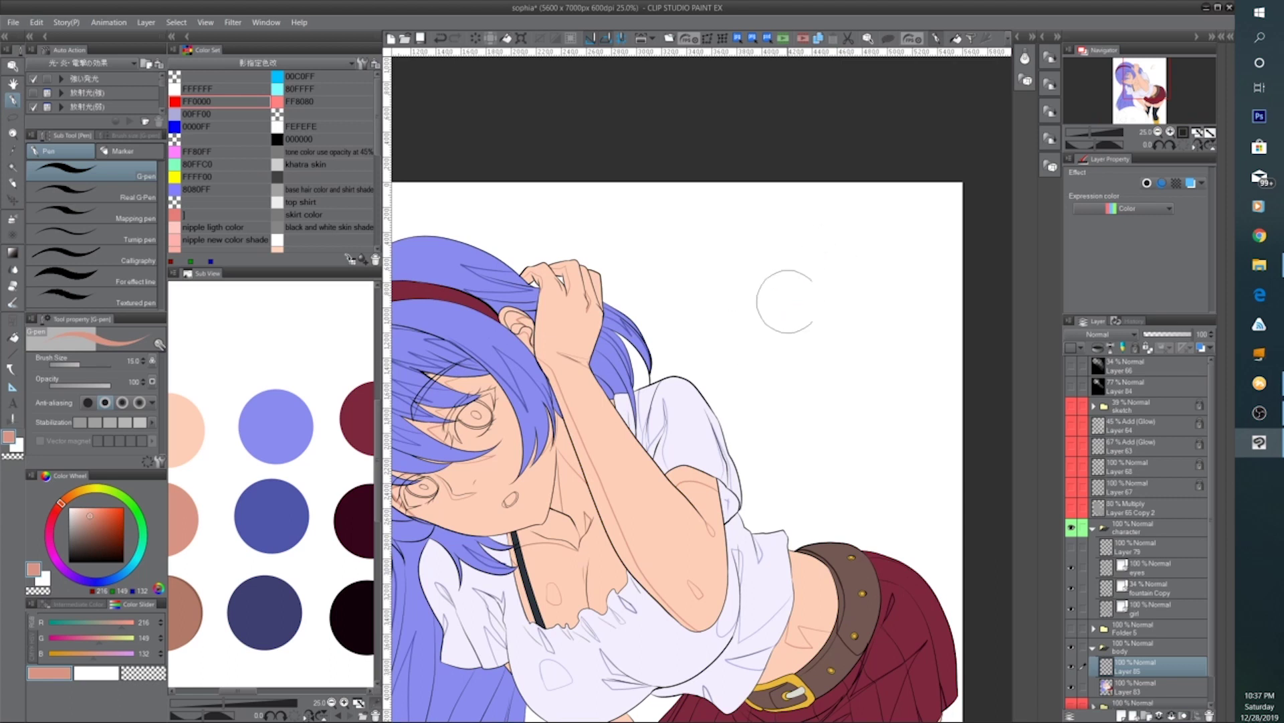
Sample the near-black tone from the skirt's lines and outline a shadow shape near the headband's lower end
{"action": "mouse_move", "coordinate": [534, 527]}
{"action": "left_mouse_down"}
{"action": "mouse_move", "coordinate": [558, 527]}
{"action": "mouse_move", "coordinate": [727, 434]}
{"action": "mouse_move", "coordinate": [653, 352]}
{"action": "left_mouse_up"}
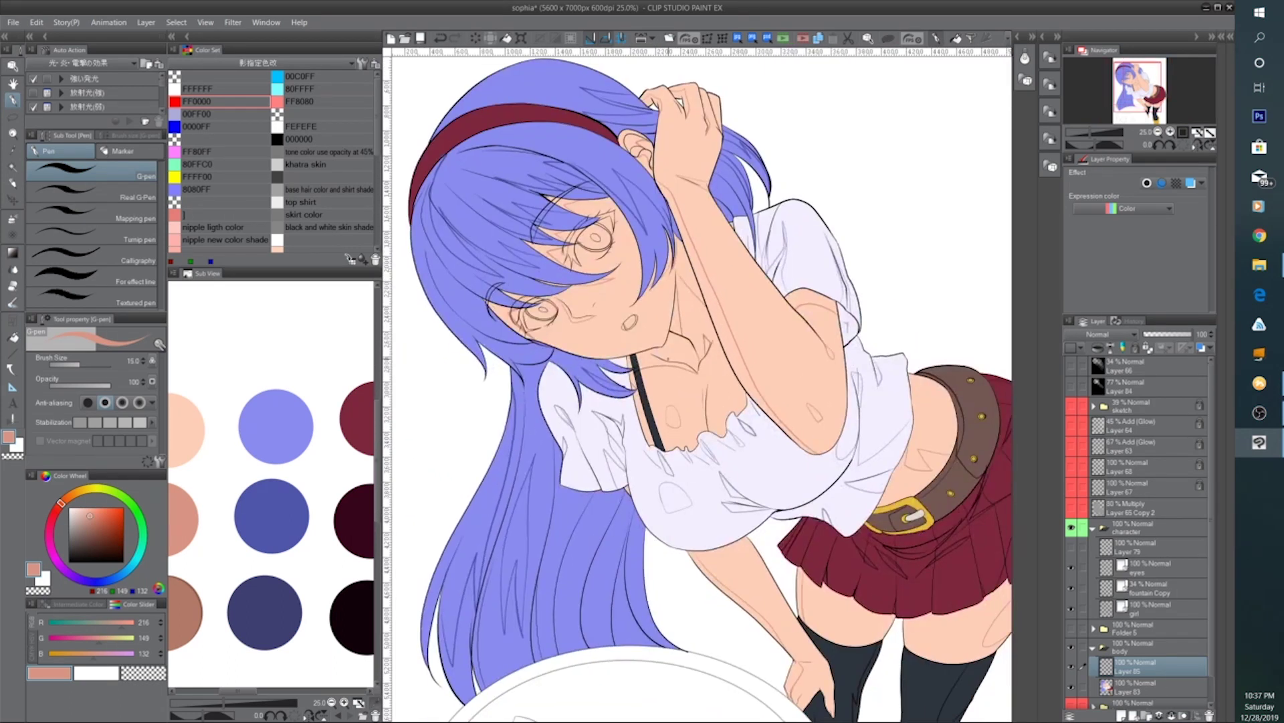
{"action": "scroll", "coordinate": [893, 575], "scroll_direction": "up", "scroll_amount": 3}
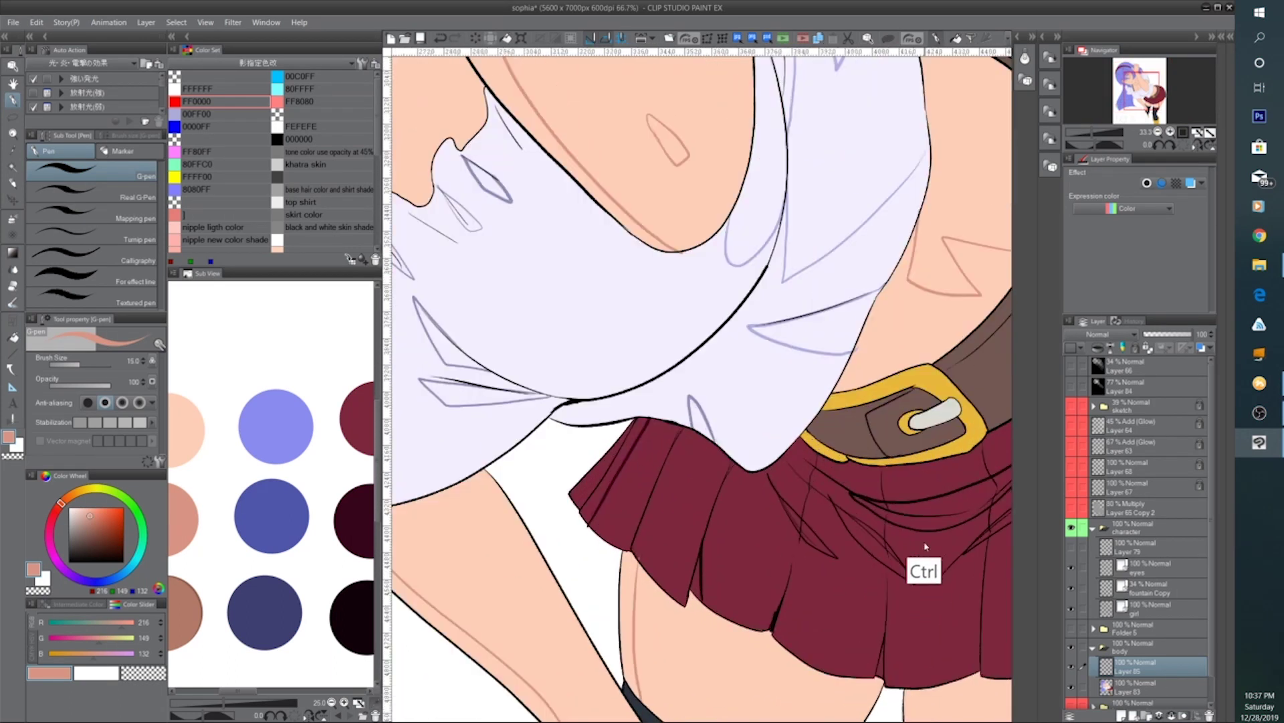
{"action": "key", "text": "alt"}
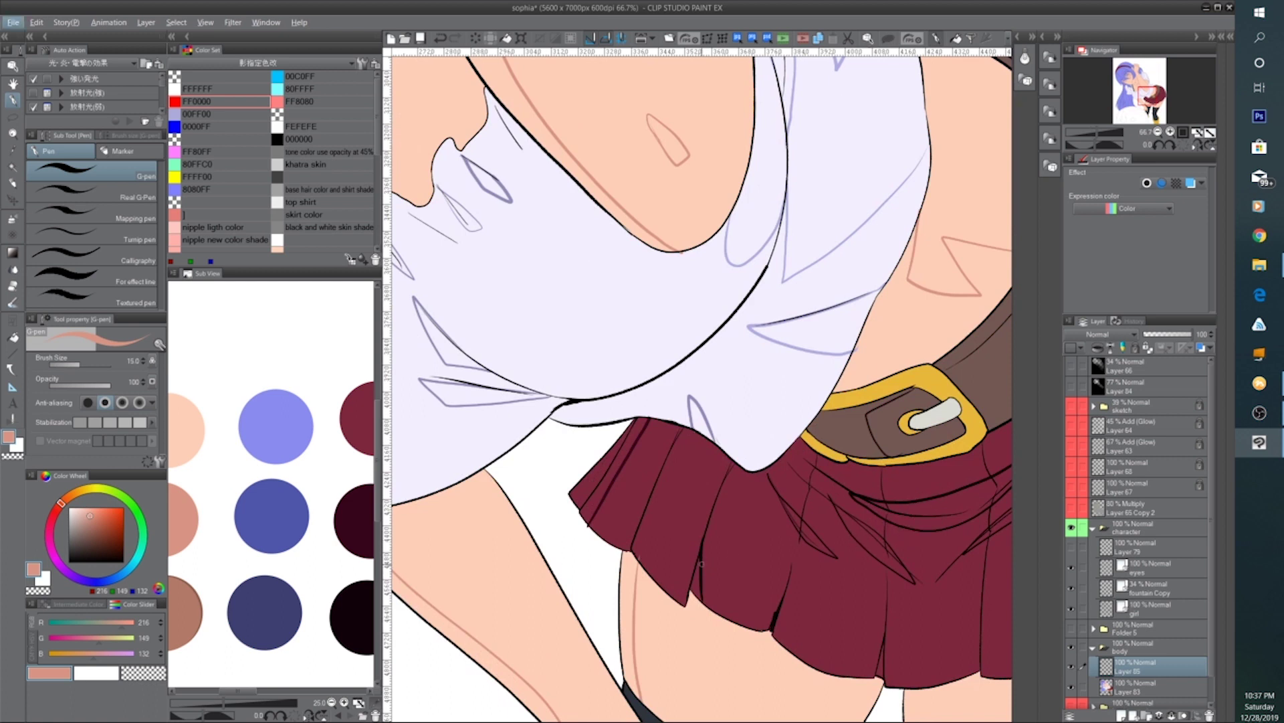
{"action": "left_click", "coordinate": [704, 539], "text": "alt"}
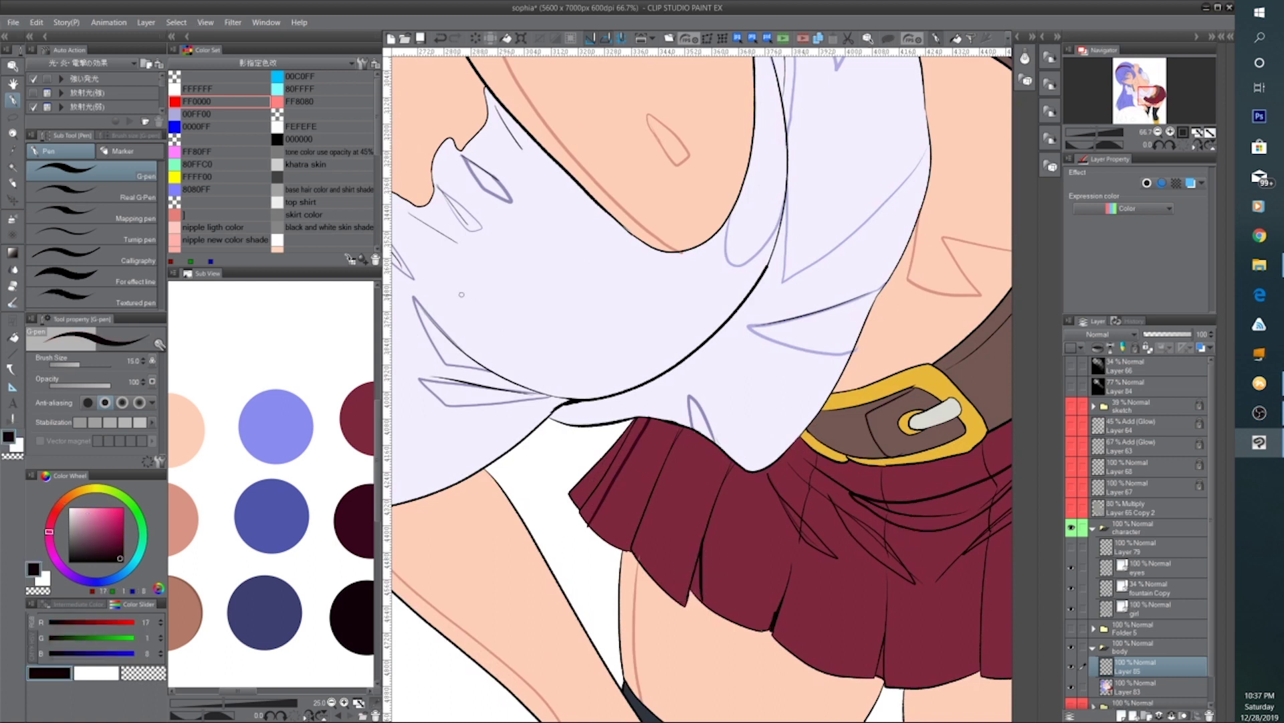
{"action": "left_click_drag", "start_coordinate": [512, 316], "coordinate": [751, 577]}
{"action": "left_click_drag", "start_coordinate": [415, 240], "coordinate": [748, 564]}
{"action": "left_click_drag", "start_coordinate": [523, 392], "coordinate": [735, 537]}
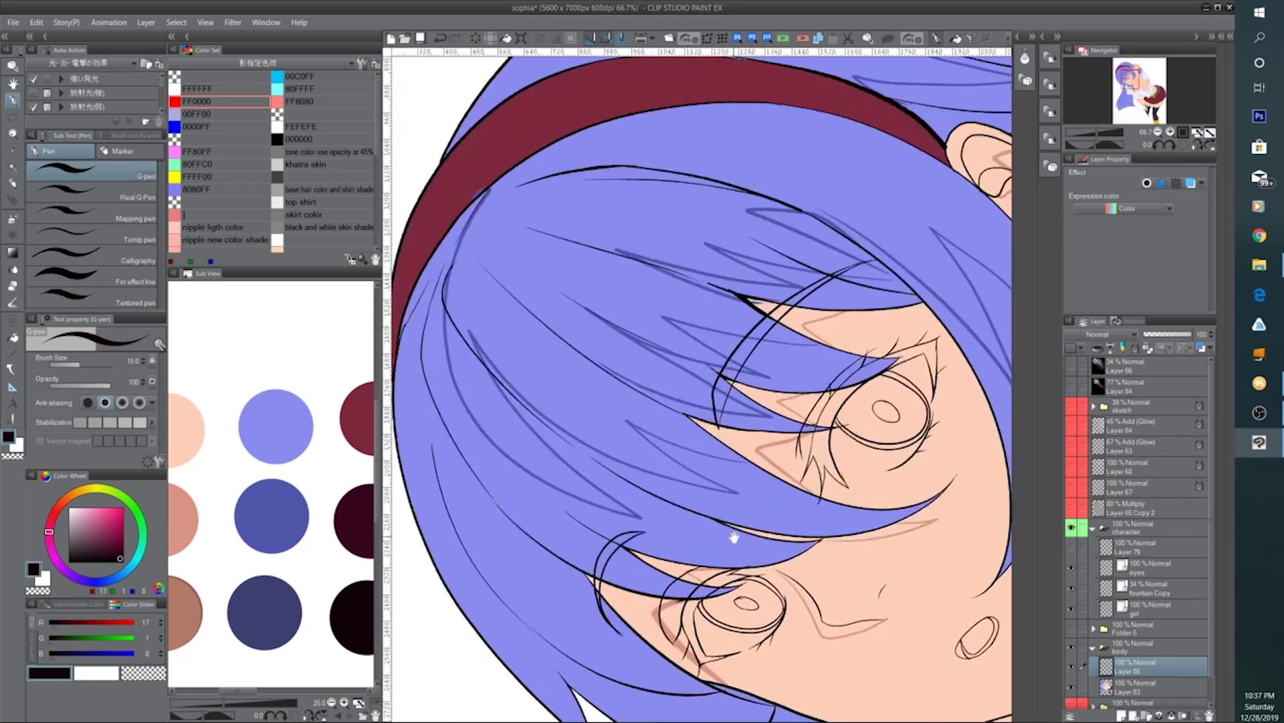
{"action": "left_click_drag", "start_coordinate": [415, 190], "coordinate": [562, 290]}
{"action": "left_click_drag", "start_coordinate": [611, 253], "coordinate": [627, 277]}
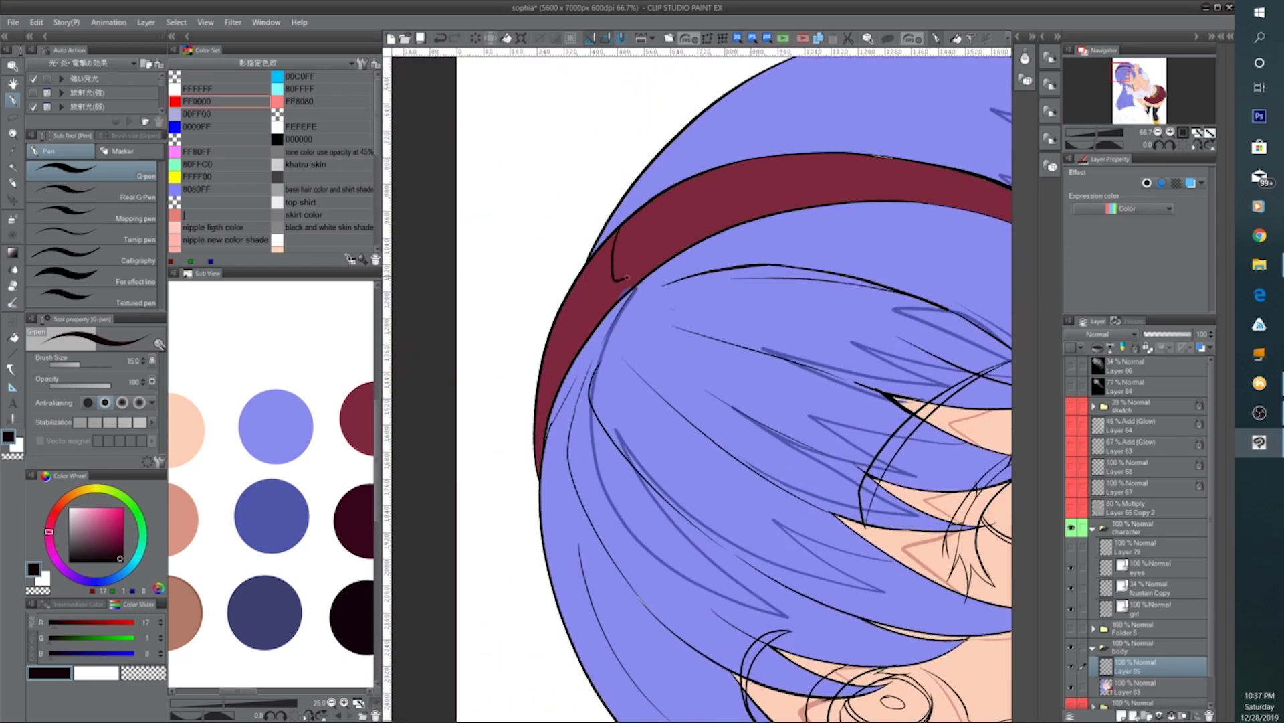
{"action": "scroll", "coordinate": [679, 250], "scroll_direction": "down", "scroll_amount": 5}
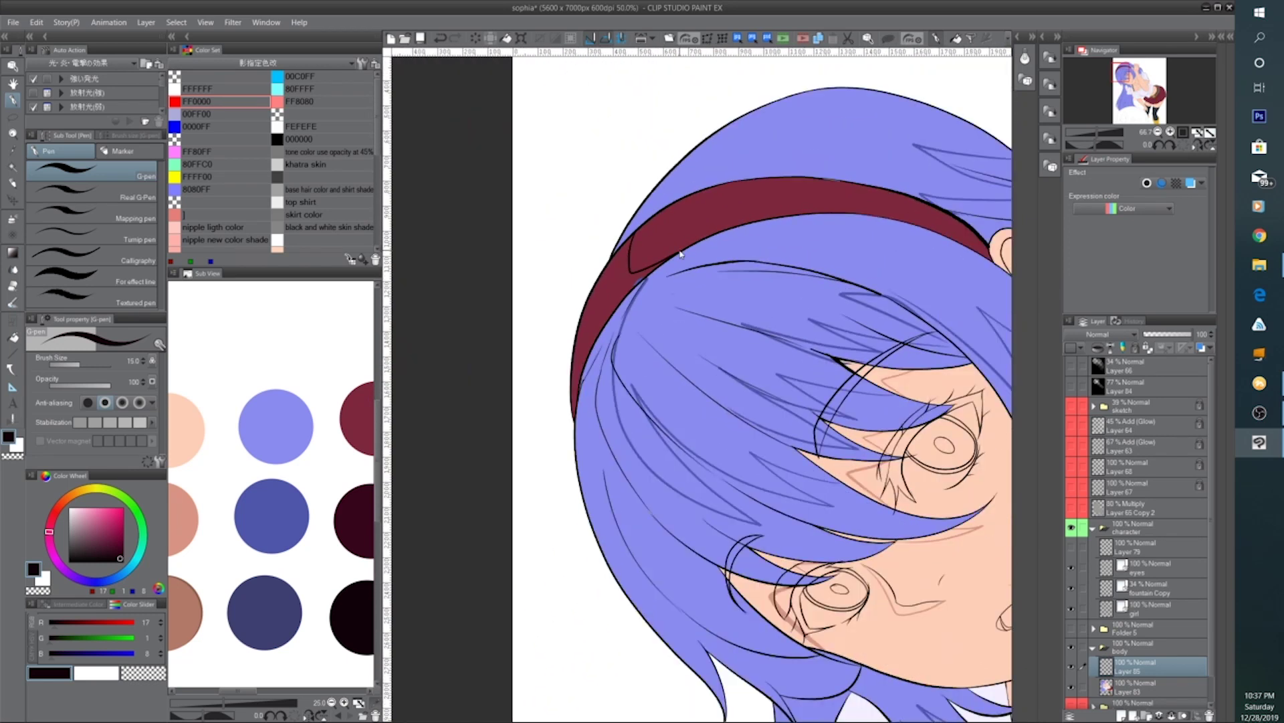
Pick the mid skin shadow tone from the reference swatches and fill the outlined forearm, upper arm and elbow shadows, referring to other layers
{"action": "left_click_drag", "start_coordinate": [790, 348], "coordinate": [635, 332]}
{"action": "scroll", "coordinate": [736, 476], "scroll_direction": "up", "scroll_amount": 2}
{"action": "left_click_drag", "start_coordinate": [676, 467], "coordinate": [786, 532]}
{"action": "left_click_drag", "start_coordinate": [723, 429], "coordinate": [771, 485]}
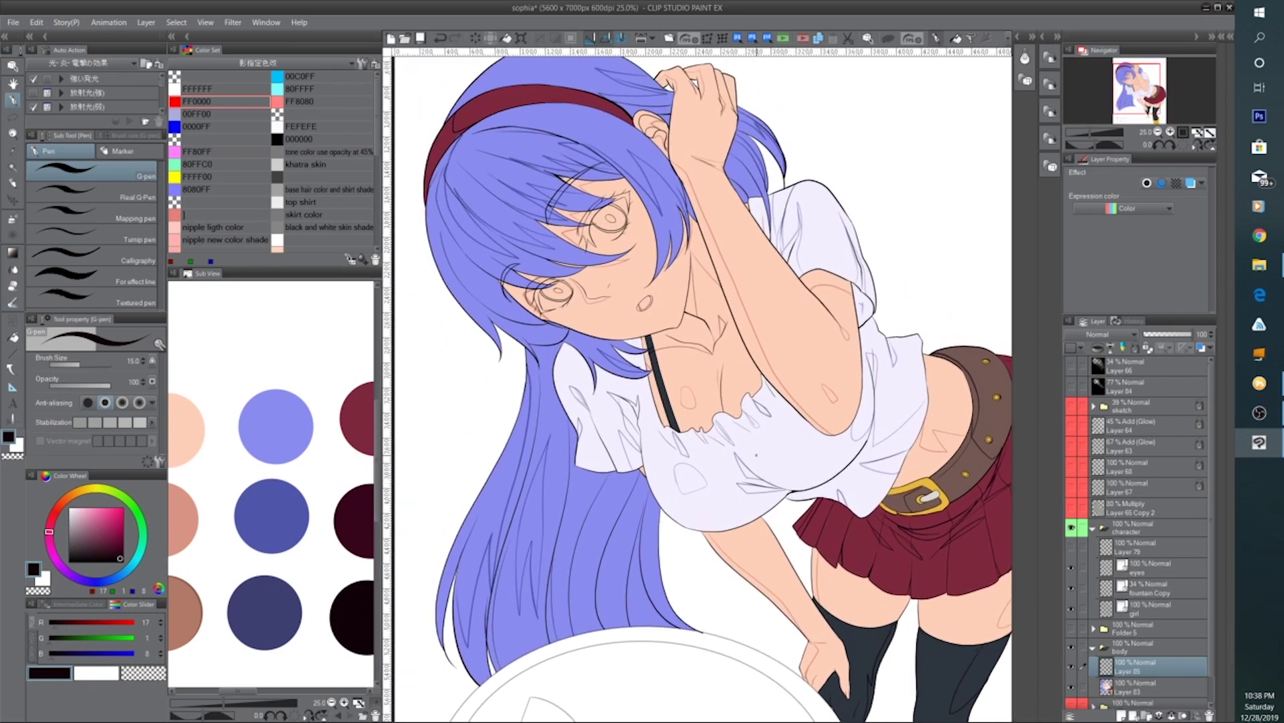
{"action": "left_click", "coordinate": [187, 501]}
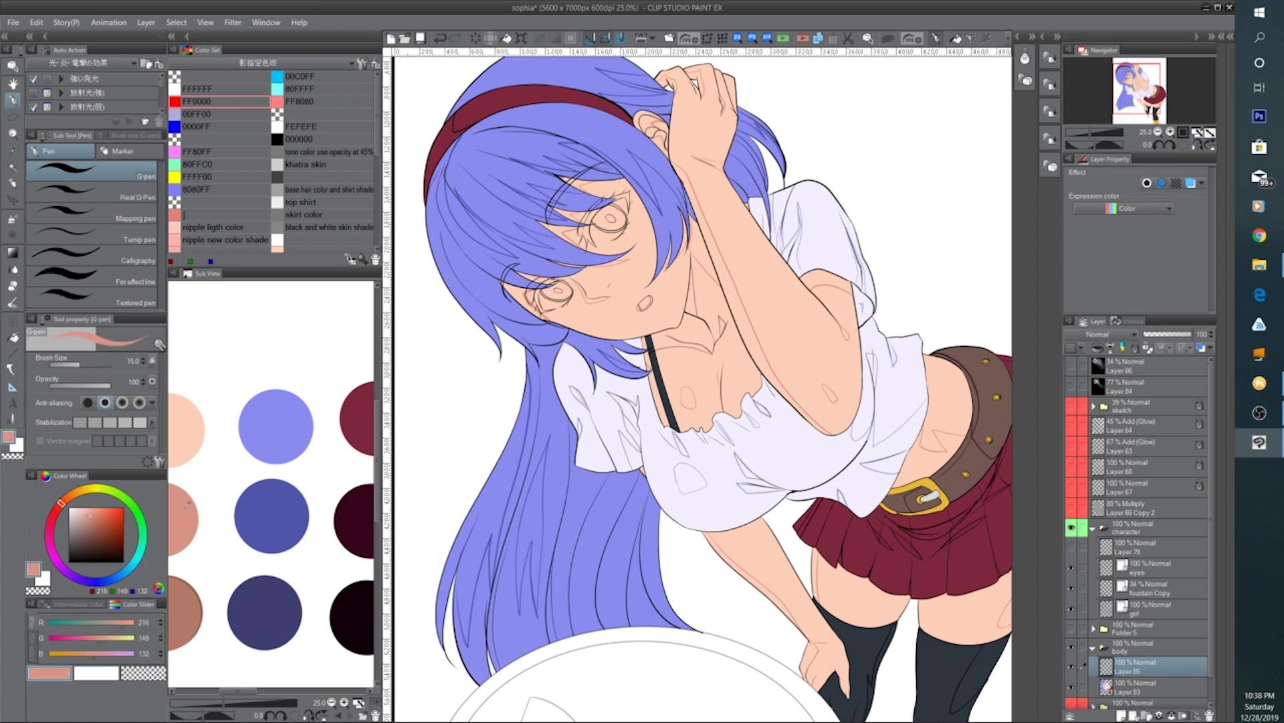
{"action": "left_click", "coordinate": [14, 338]}
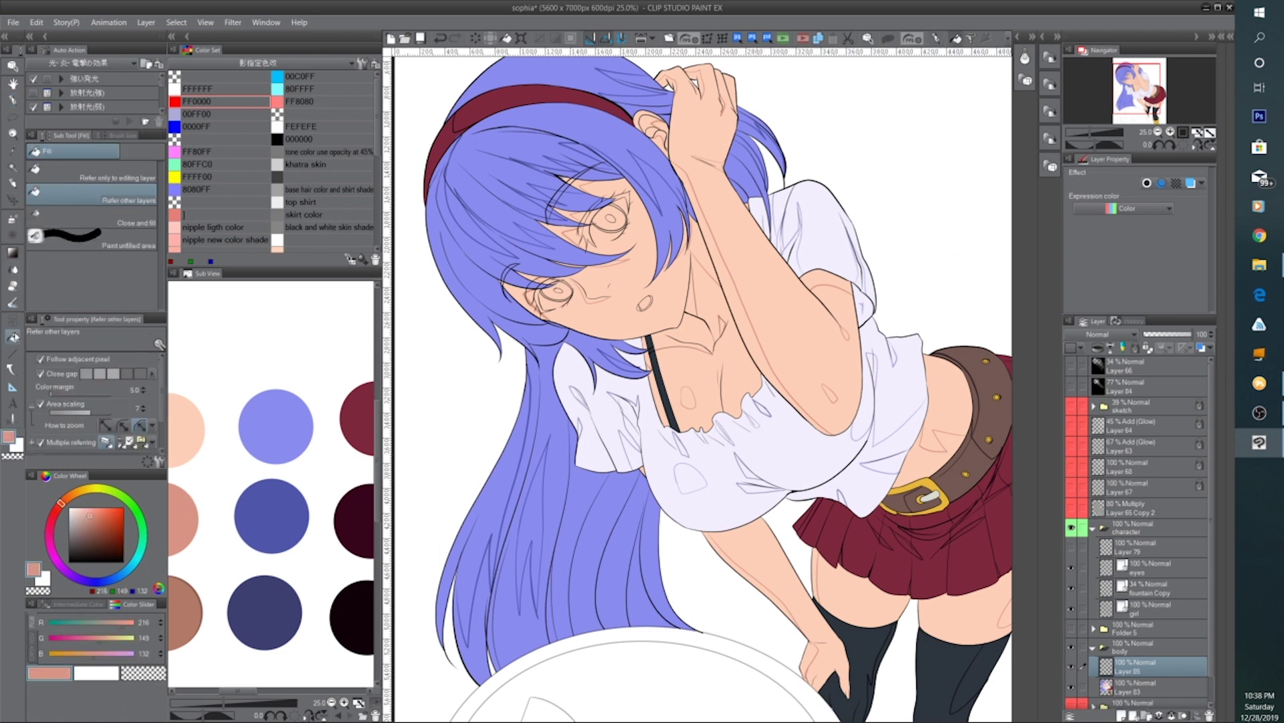
{"action": "scroll", "coordinate": [679, 298], "scroll_direction": "up", "scroll_amount": 1}
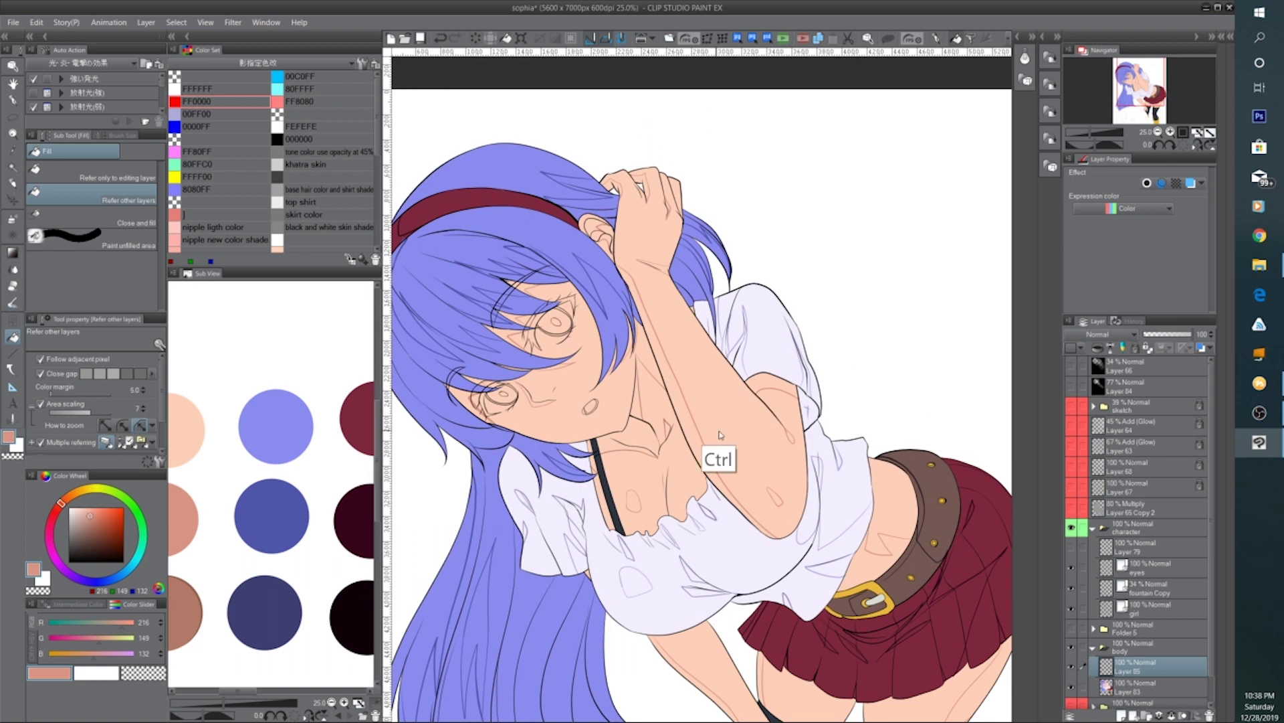
{"action": "left_click", "coordinate": [699, 453]}
{"action": "left_click", "coordinate": [774, 366]}
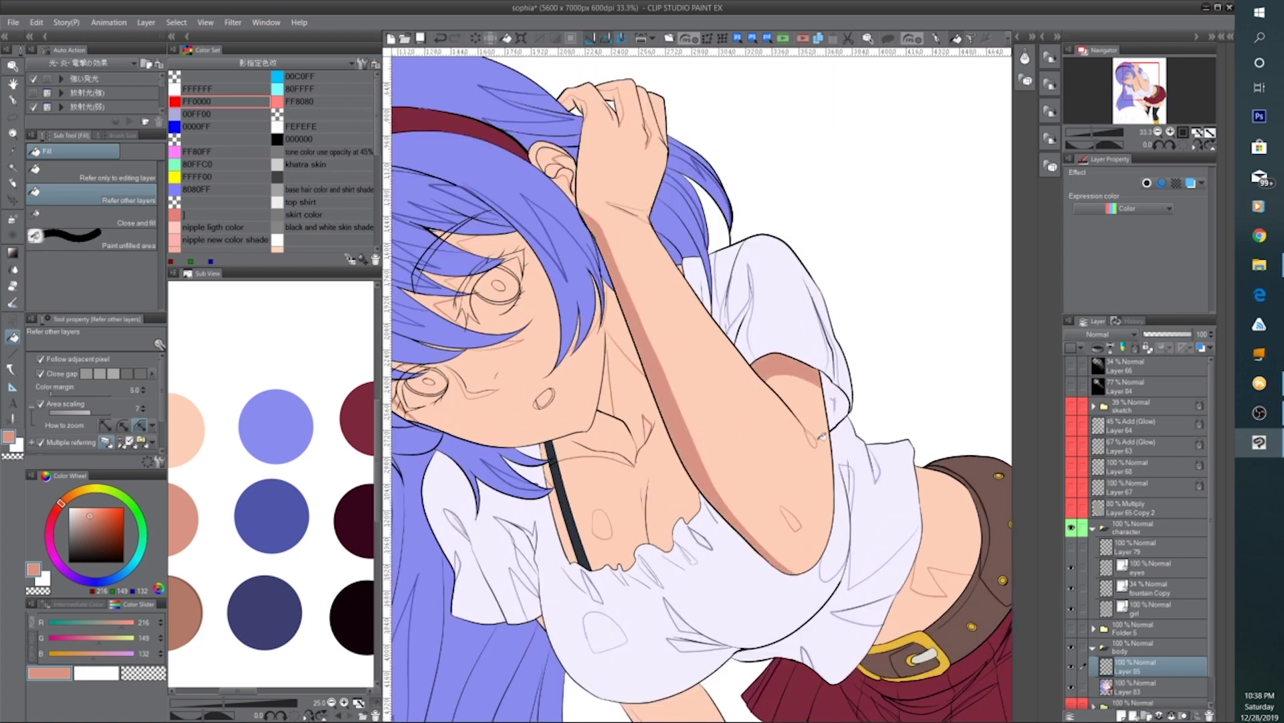
{"action": "left_click", "coordinate": [815, 436]}
{"action": "scroll", "coordinate": [716, 348], "scroll_direction": "up", "scroll_amount": 3}
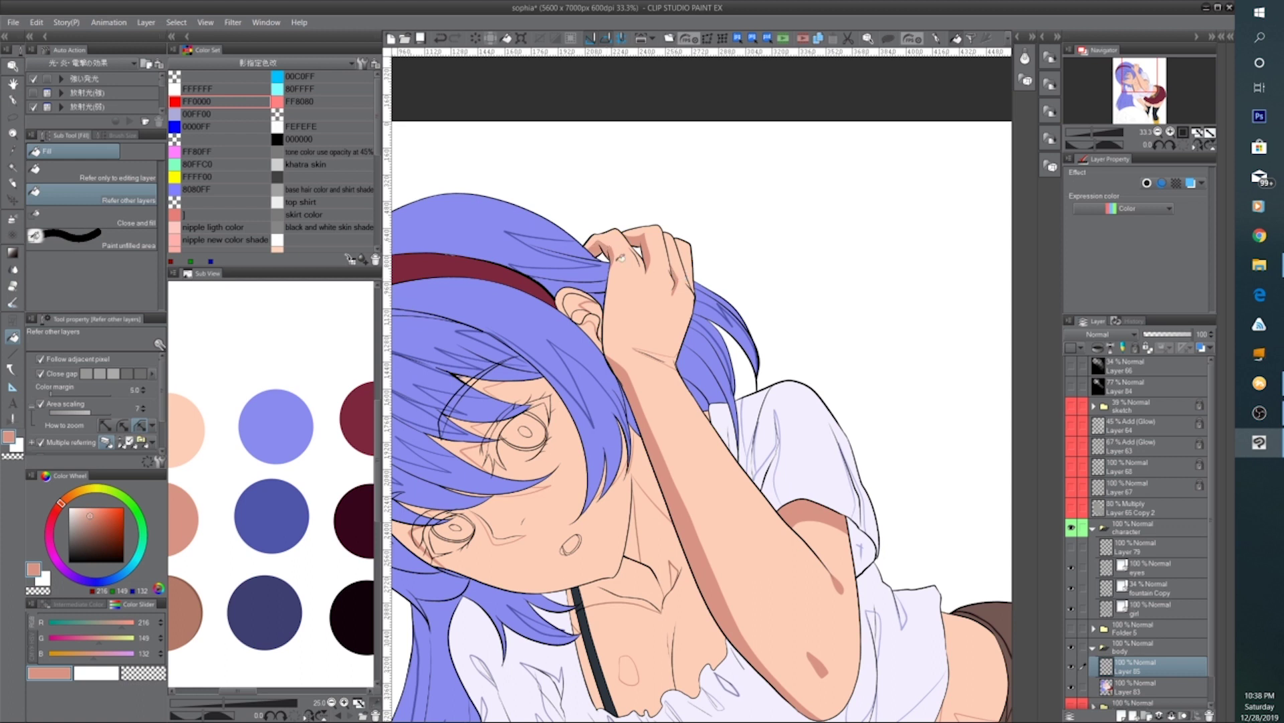
Fill the outlined shadows on the raised hand's wrist and inside the ear with the skin shadow tone
{"action": "left_click", "coordinate": [671, 356]}
{"action": "left_click", "coordinate": [581, 302]}
{"action": "left_click", "coordinate": [590, 315]}
{"action": "left_click", "coordinate": [597, 330]}
Fill the shadow shapes cast by the bangs around both eyes with the skin shadow tone
{"action": "left_click_drag", "start_coordinate": [519, 463], "coordinate": [607, 330]}
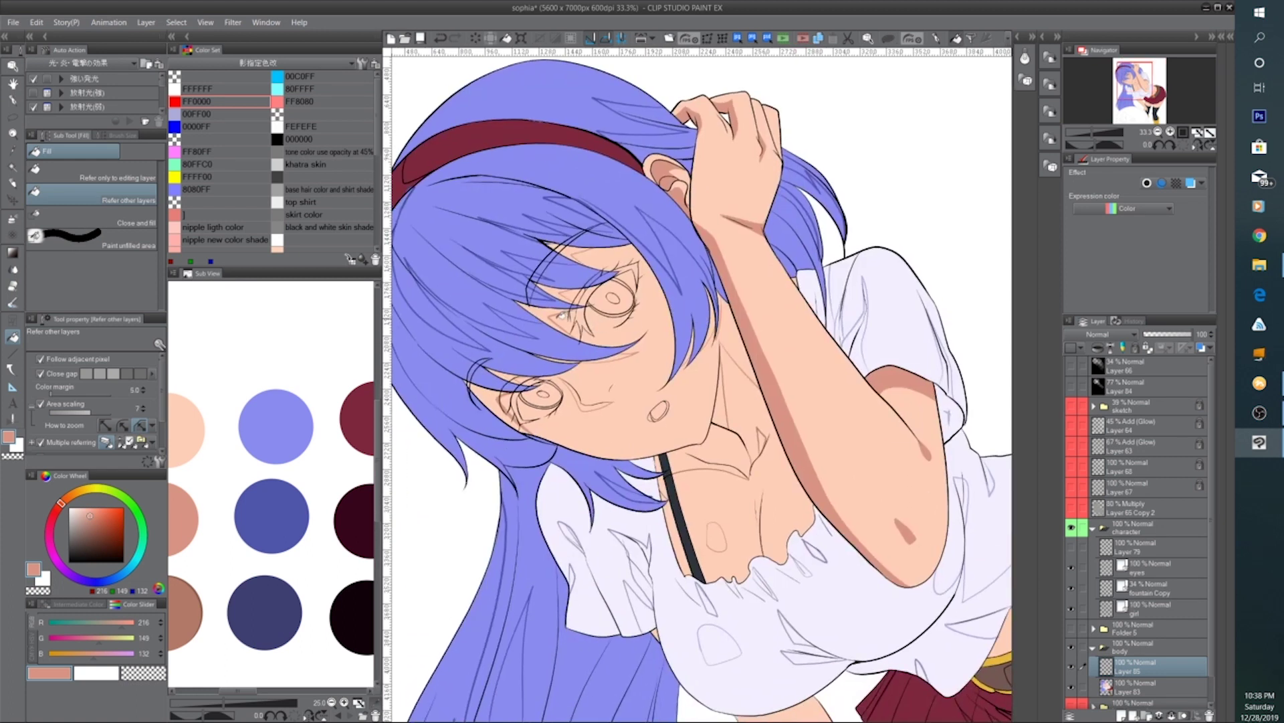
{"action": "left_click", "coordinate": [550, 311]}
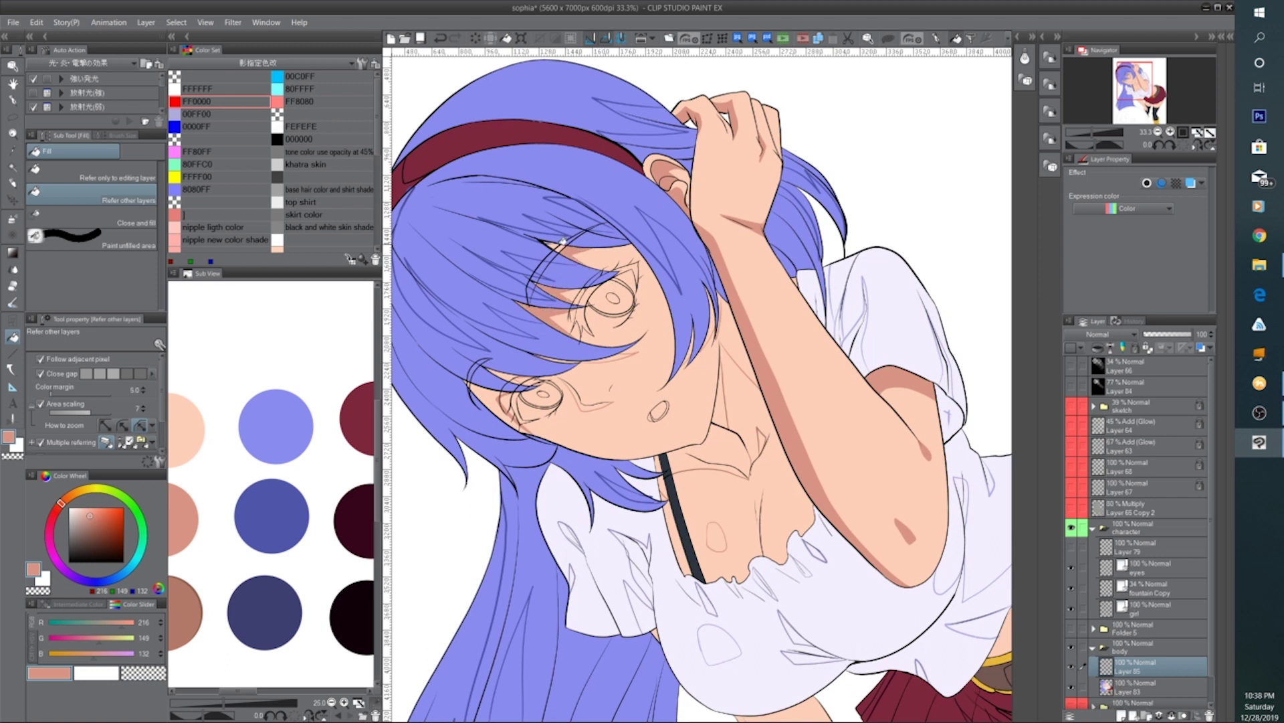
{"action": "left_click", "coordinate": [508, 372]}
{"action": "left_click", "coordinate": [492, 392]}
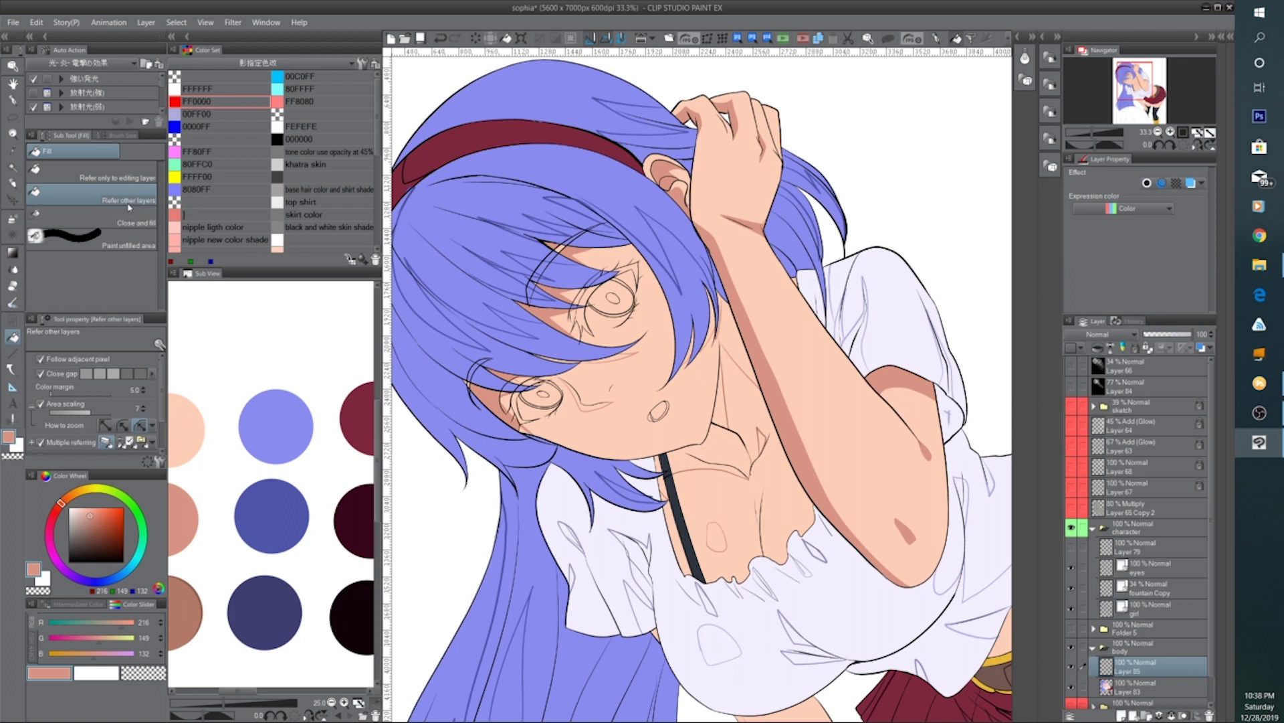
Fill the thin shadow below the central bang, the nose-side shadow and the remaining gap beside the lower eye with the skin shadow tone
{"action": "key", "text": "ctrl+plus"}
{"action": "key", "text": "ctrl+plus"}
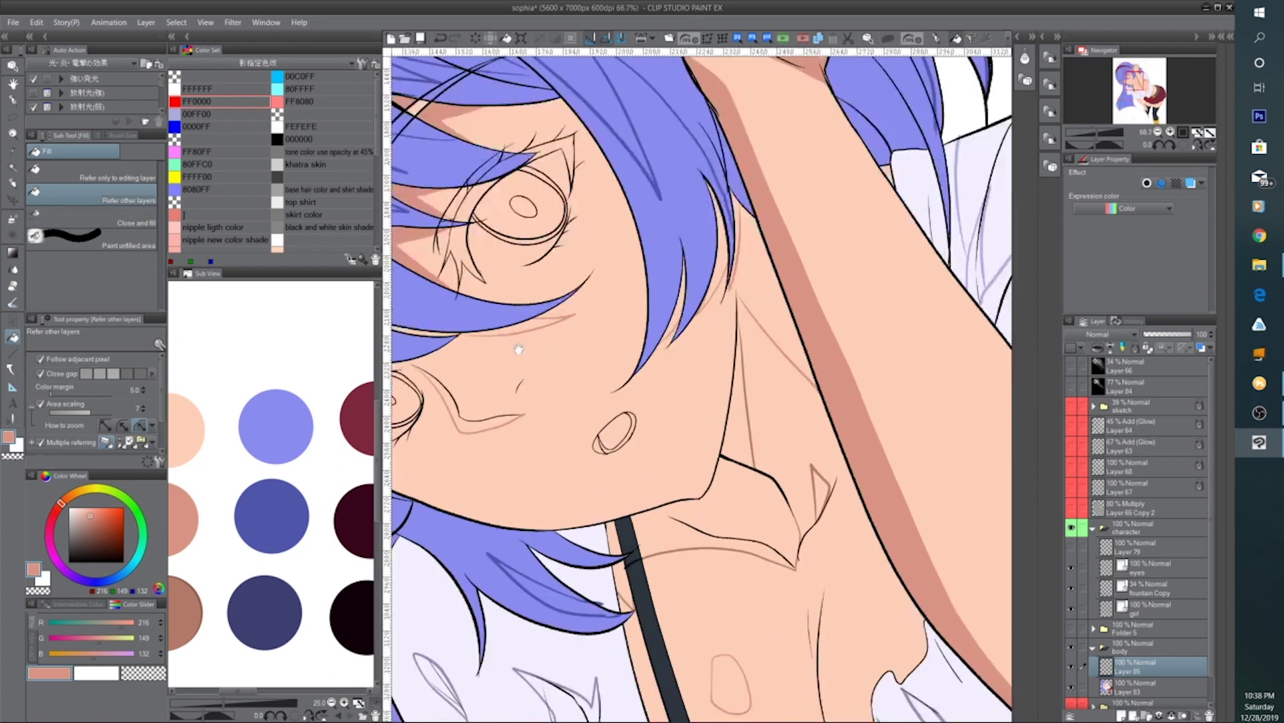
{"action": "left_click_drag", "start_coordinate": [518, 350], "coordinate": [687, 367]}
{"action": "left_click", "coordinate": [659, 349]}
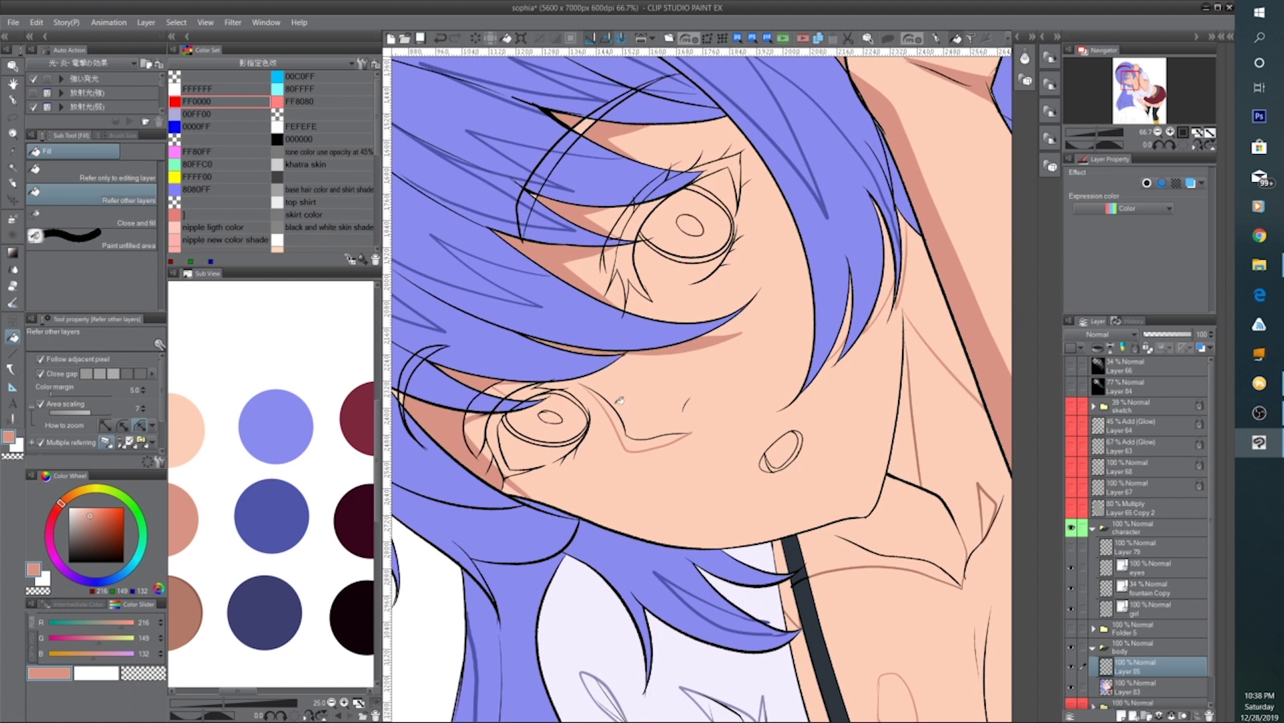
{"action": "left_click", "coordinate": [635, 408]}
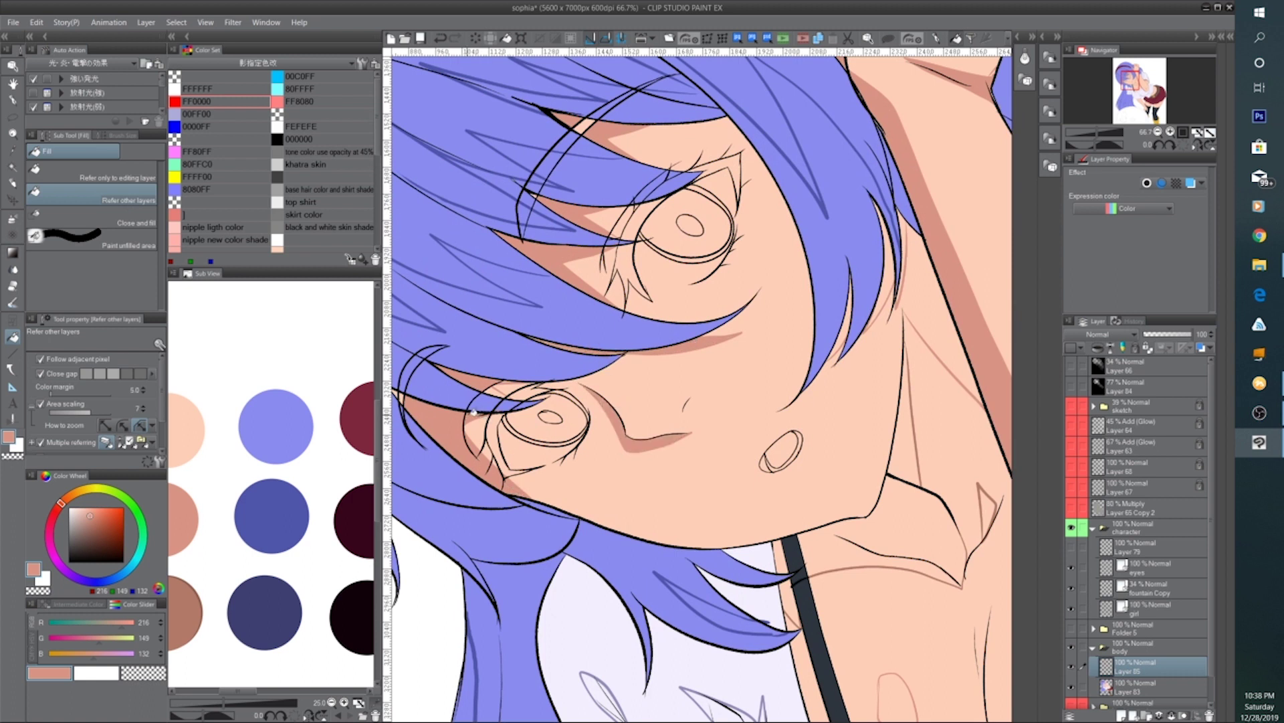
{"action": "left_click_drag", "start_coordinate": [502, 382], "coordinate": [524, 372]}
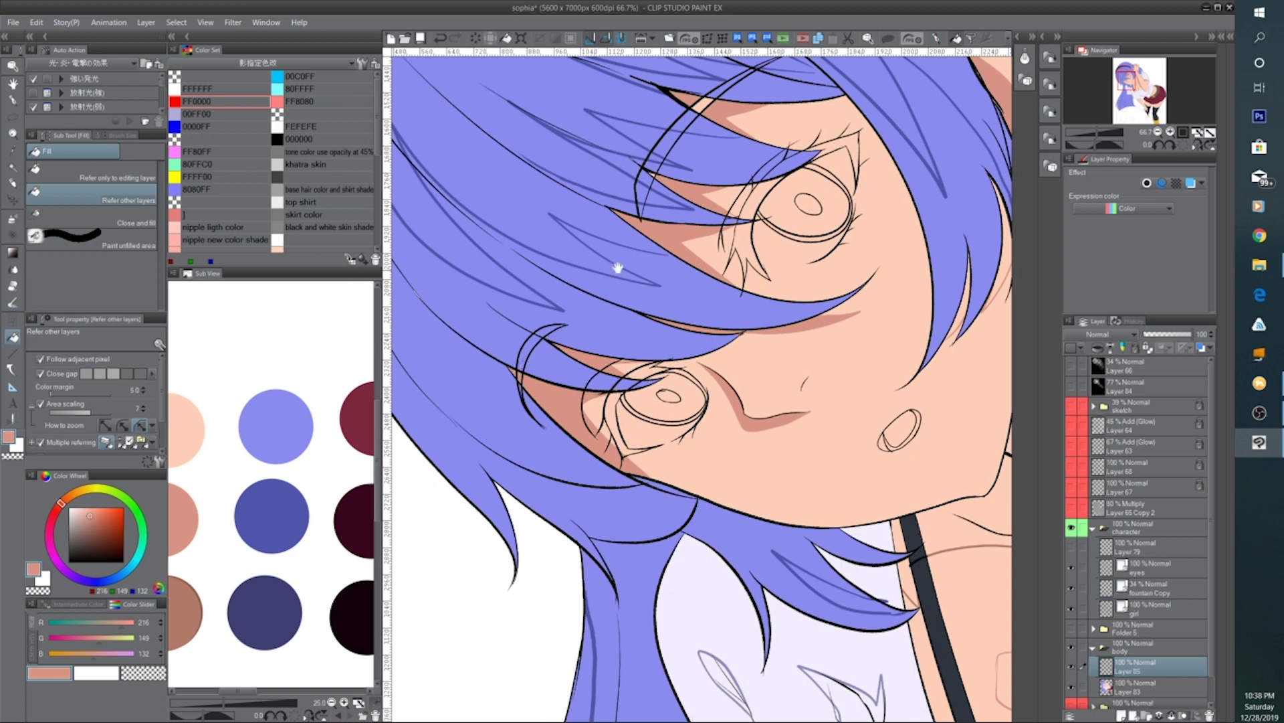
{"action": "left_click_drag", "start_coordinate": [661, 169], "coordinate": [602, 292]}
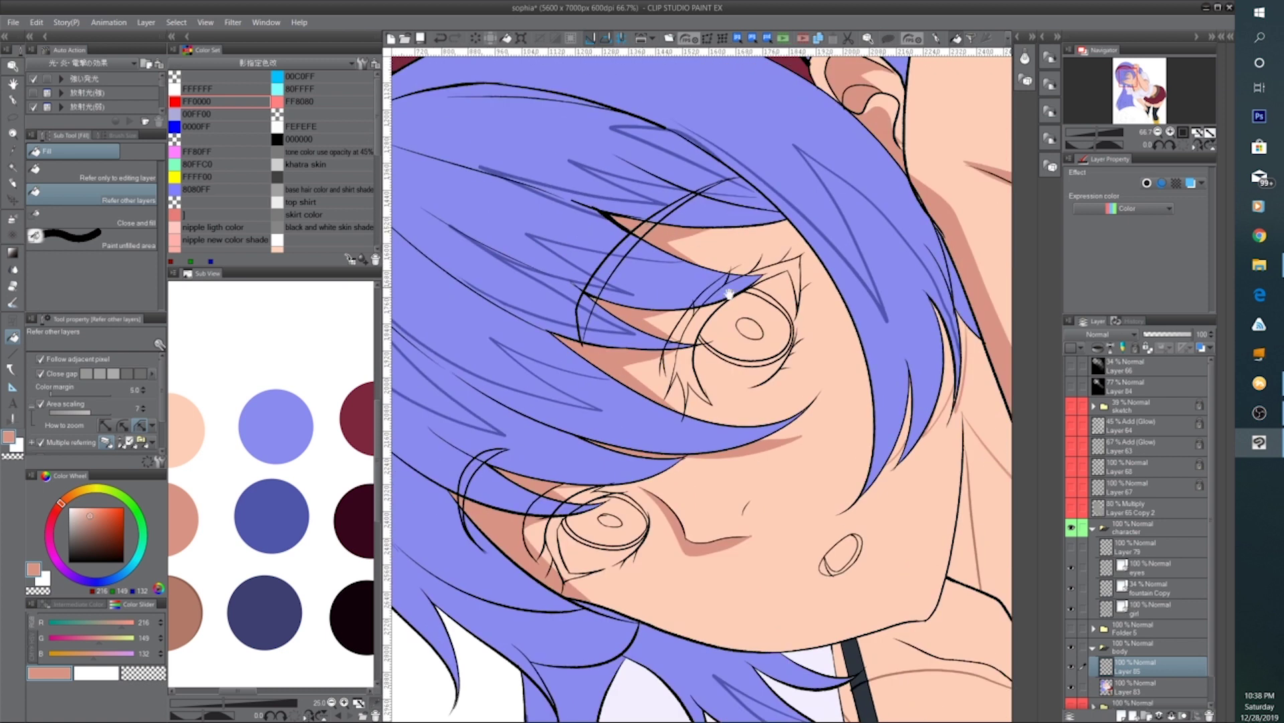
Fill the outlined shadow areas on the neck and chest with the medium skin shadow tone
{"action": "left_click_drag", "start_coordinate": [813, 453], "coordinate": [660, 344]}
{"action": "left_click_drag", "start_coordinate": [793, 527], "coordinate": [662, 413]}
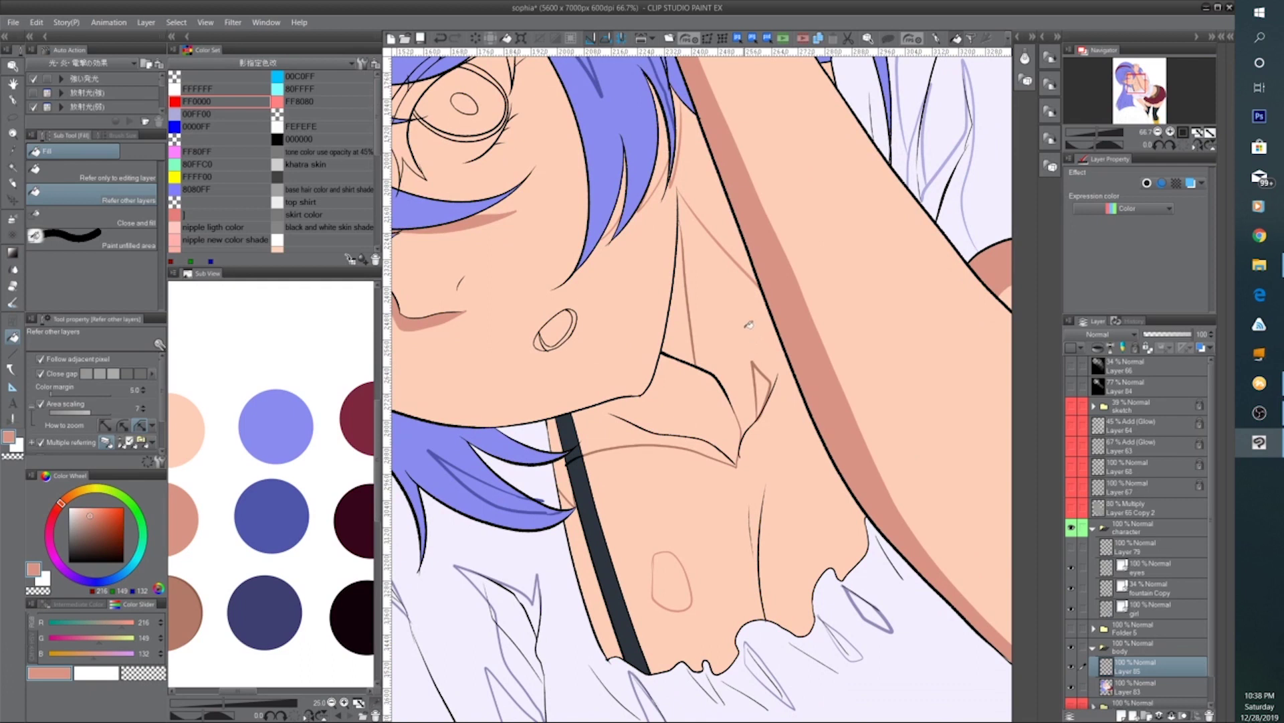
{"action": "left_click_drag", "start_coordinate": [749, 325], "coordinate": [670, 422]}
{"action": "left_click", "coordinate": [653, 374]}
{"action": "left_click_drag", "start_coordinate": [646, 503], "coordinate": [660, 424]}
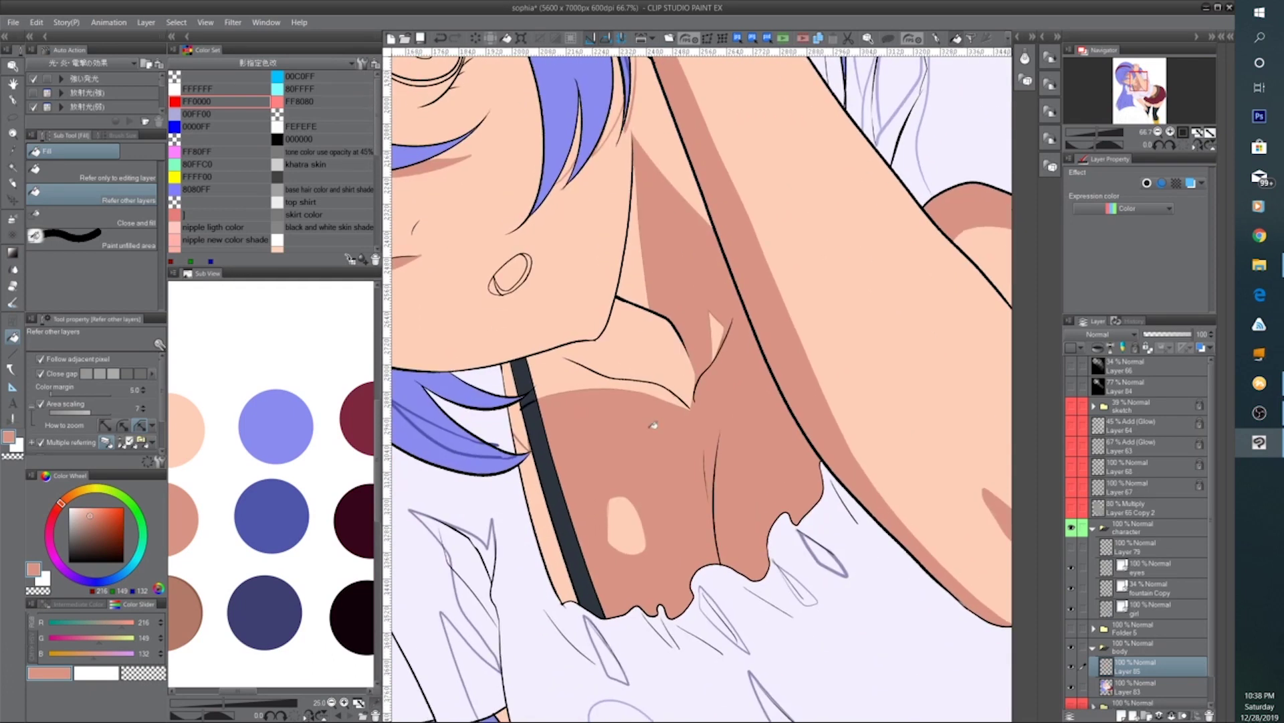
{"action": "left_click_drag", "start_coordinate": [611, 515], "coordinate": [626, 457]}
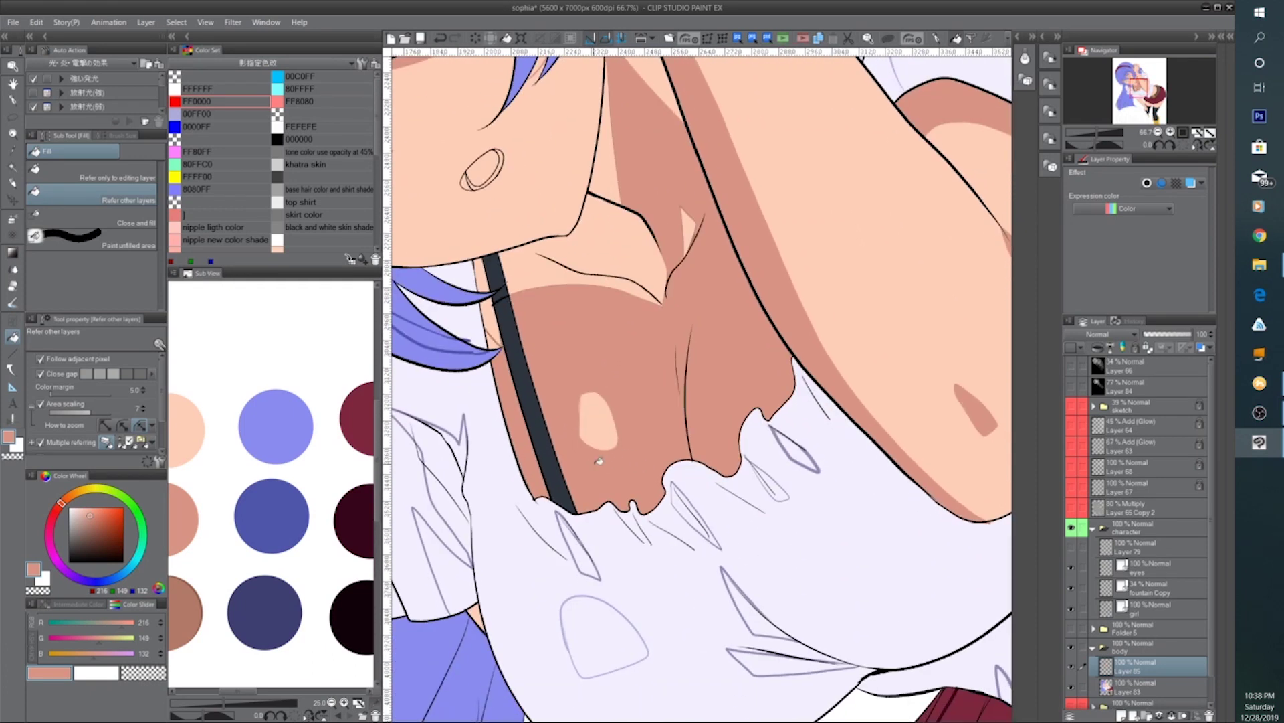
Fill the shadow areas on the lowered arm, both thighs and the bare midriff with the medium skin shadow tone
{"action": "scroll", "coordinate": [594, 467], "scroll_direction": "down", "scroll_amount": 1}
{"action": "scroll", "coordinate": [594, 468], "scroll_direction": "down", "scroll_amount": 1}
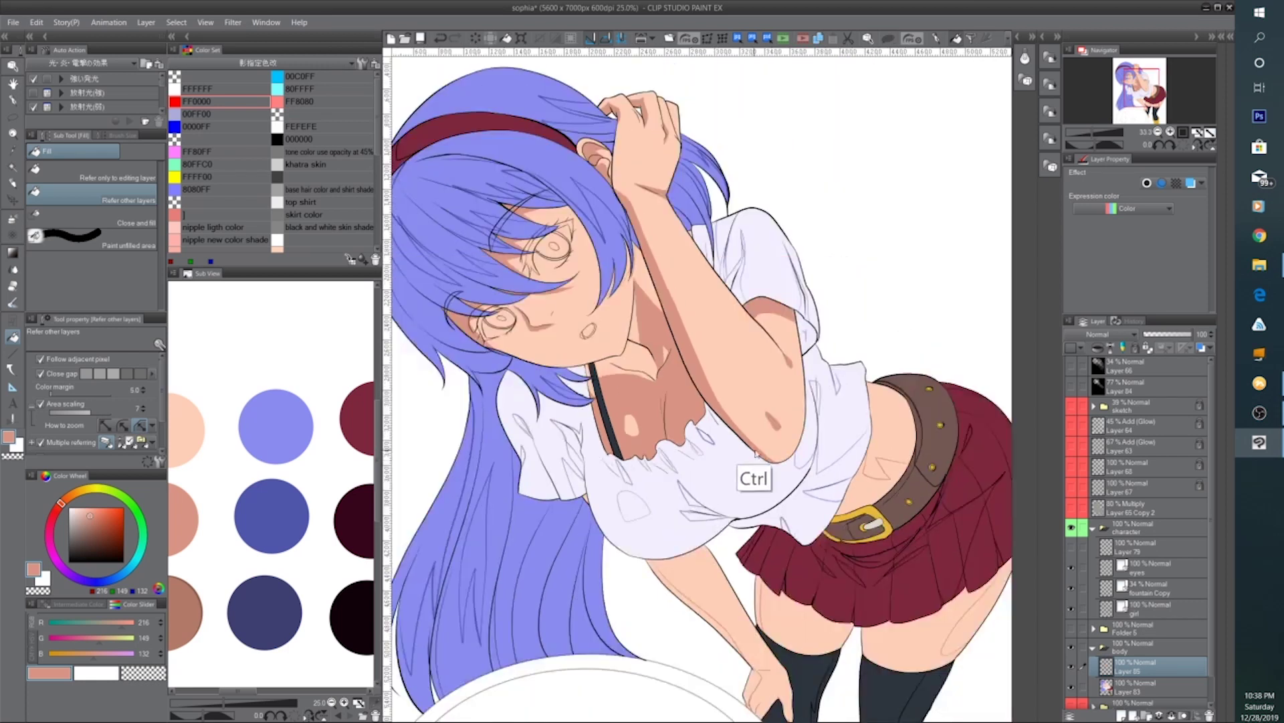
{"action": "left_click", "coordinate": [697, 617]}
{"action": "scroll", "coordinate": [731, 627], "scroll_direction": "down", "scroll_amount": 1}
{"action": "left_click_drag", "start_coordinate": [731, 627], "coordinate": [638, 444]}
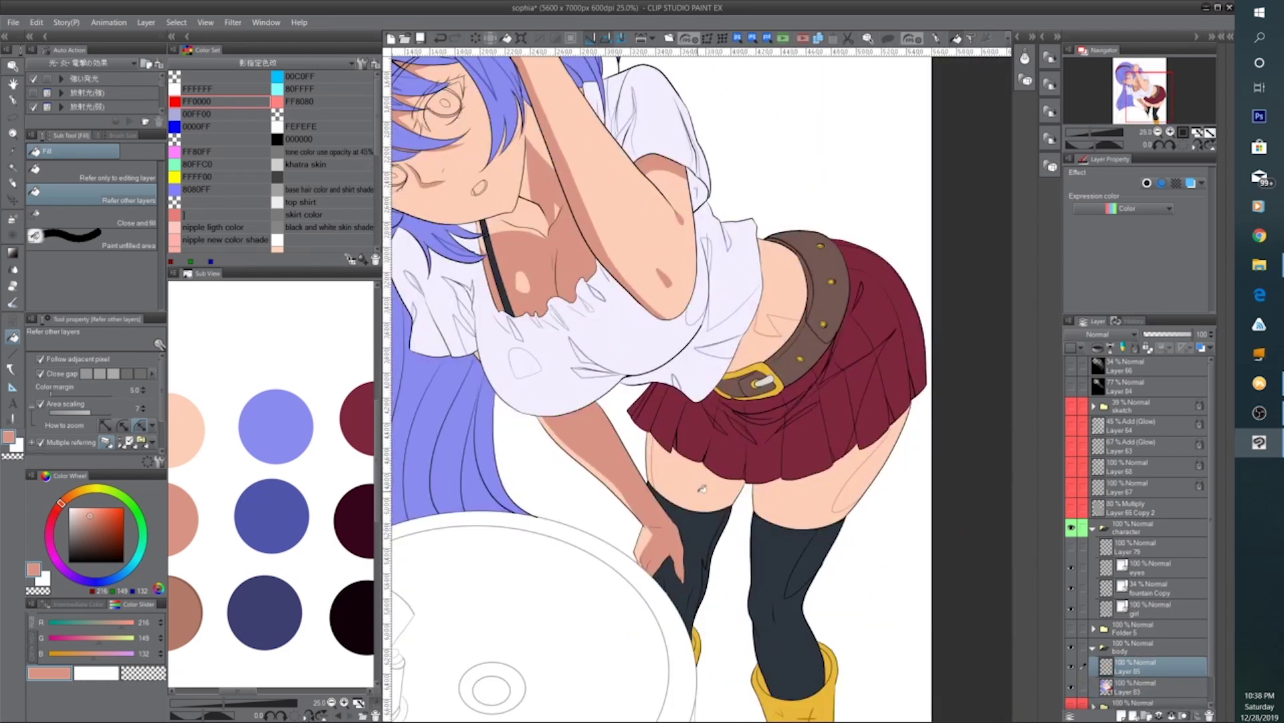
{"action": "left_click", "coordinate": [691, 476]}
{"action": "left_click", "coordinate": [782, 488]}
{"action": "left_click_drag", "start_coordinate": [869, 470], "coordinate": [760, 432]}
{"action": "scroll", "coordinate": [759, 434], "scroll_direction": "down", "scroll_amount": 2}
{"action": "scroll", "coordinate": [743, 367], "scroll_direction": "up", "scroll_amount": 3}
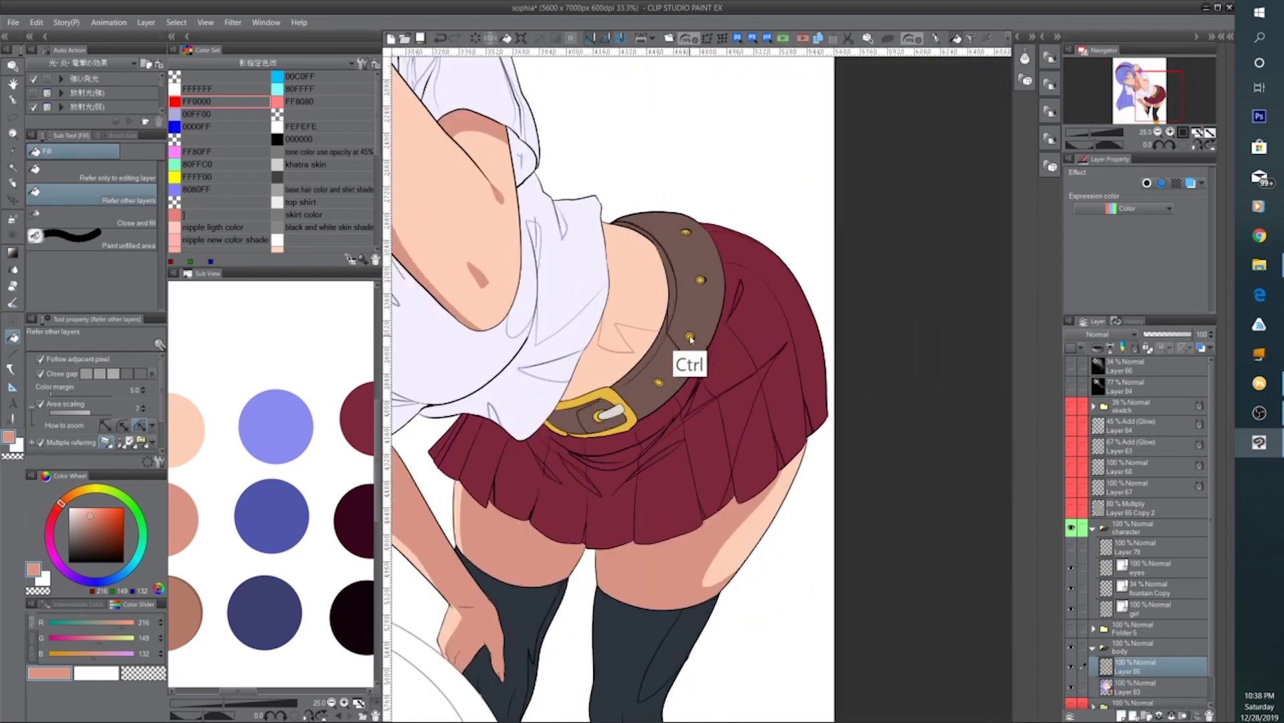
{"action": "left_click", "coordinate": [626, 347]}
Pick the darker brown skin tone from the reference palette and fill the deeper shadows on the neck and collarbone
{"action": "scroll", "coordinate": [662, 362], "scroll_direction": "down", "scroll_amount": 3}
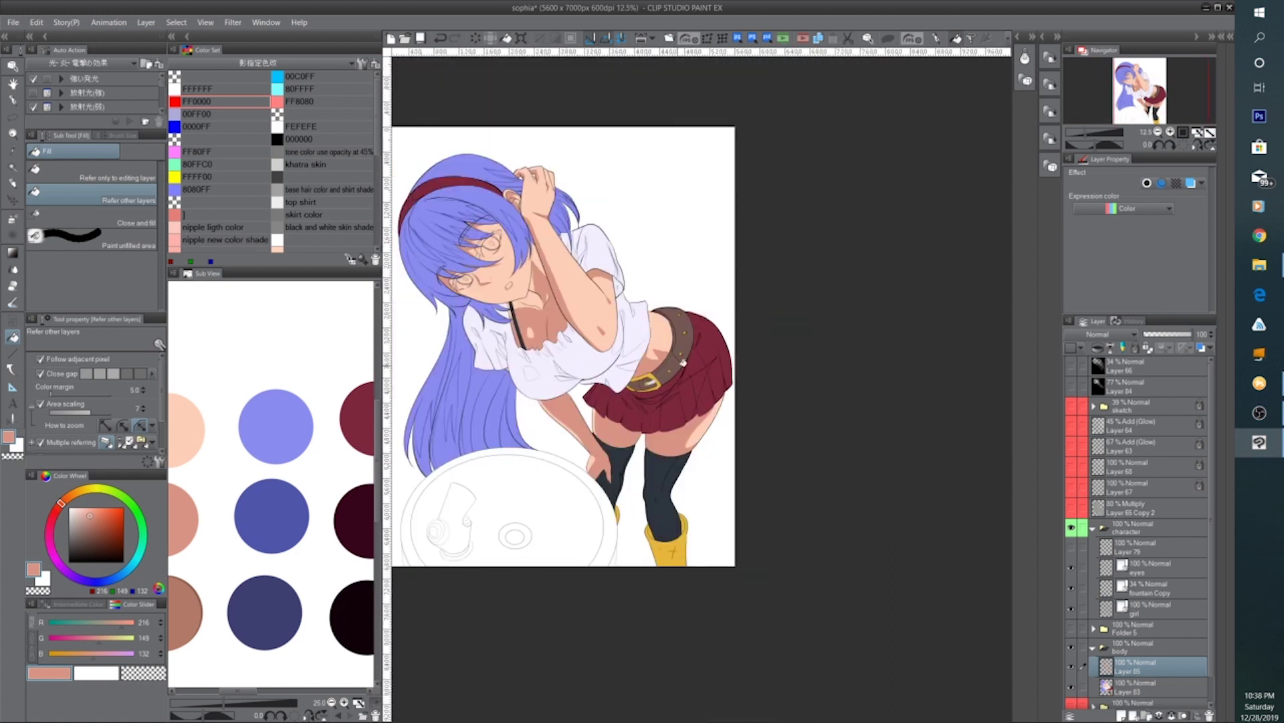
{"action": "scroll", "coordinate": [641, 438], "scroll_direction": "up", "scroll_amount": 2}
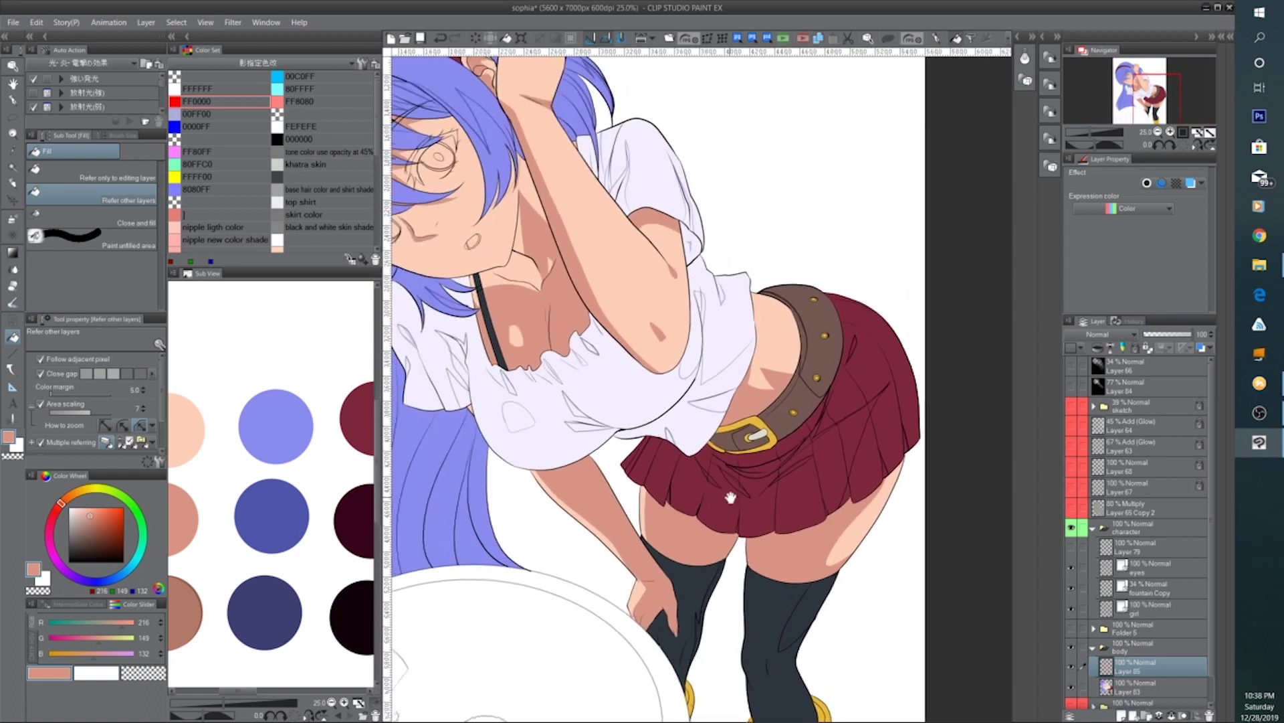
{"action": "left_click_drag", "start_coordinate": [744, 604], "coordinate": [605, 482]}
{"action": "left_click_drag", "start_coordinate": [529, 319], "coordinate": [669, 357]}
{"action": "scroll", "coordinate": [582, 364], "scroll_direction": "up", "scroll_amount": 5}
{"action": "left_click", "coordinate": [188, 606]}
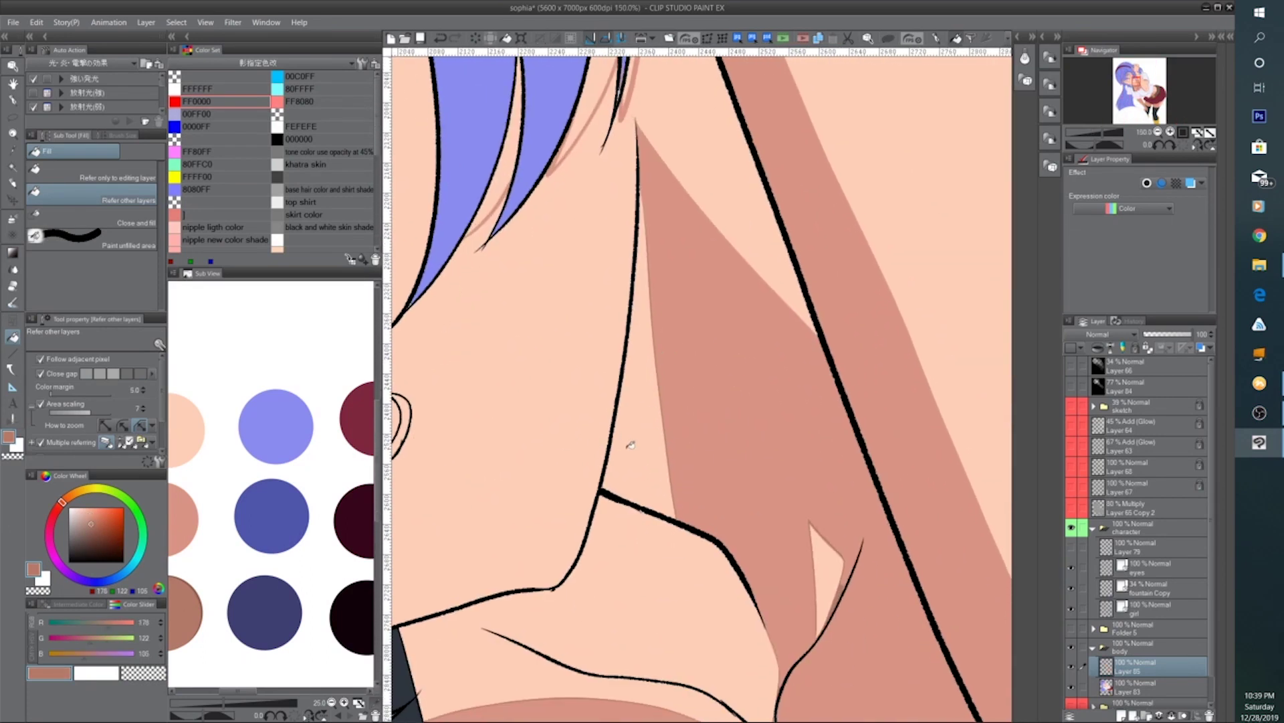
{"action": "left_click", "coordinate": [630, 445]}
{"action": "scroll", "coordinate": [645, 479], "scroll_direction": "down", "scroll_amount": 3}
{"action": "left_click", "coordinate": [692, 499]}
{"action": "left_click", "coordinate": [718, 488]}
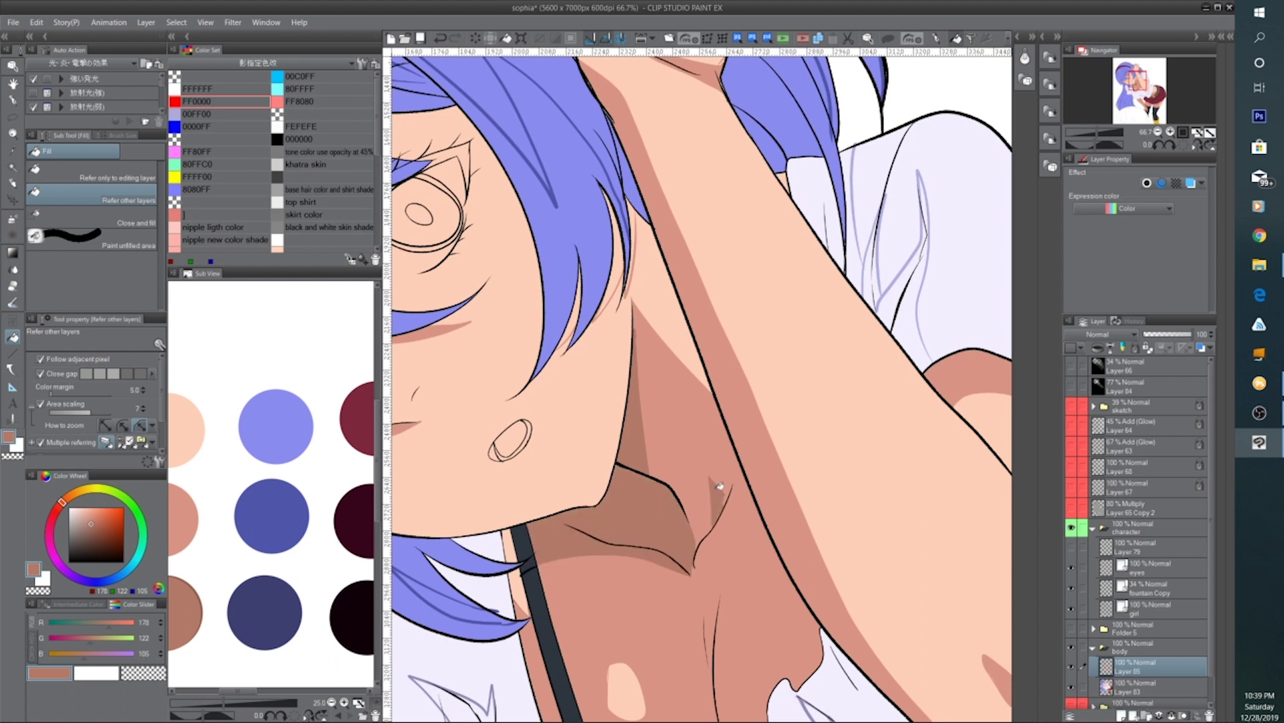
{"action": "left_click", "coordinate": [522, 580]}
Add a small darker skin shadow on the midriff below the shirt hem with the G-pen, rotating the canvas for the strokes and resetting it
{"action": "scroll", "coordinate": [513, 543], "scroll_direction": "down", "scroll_amount": 3}
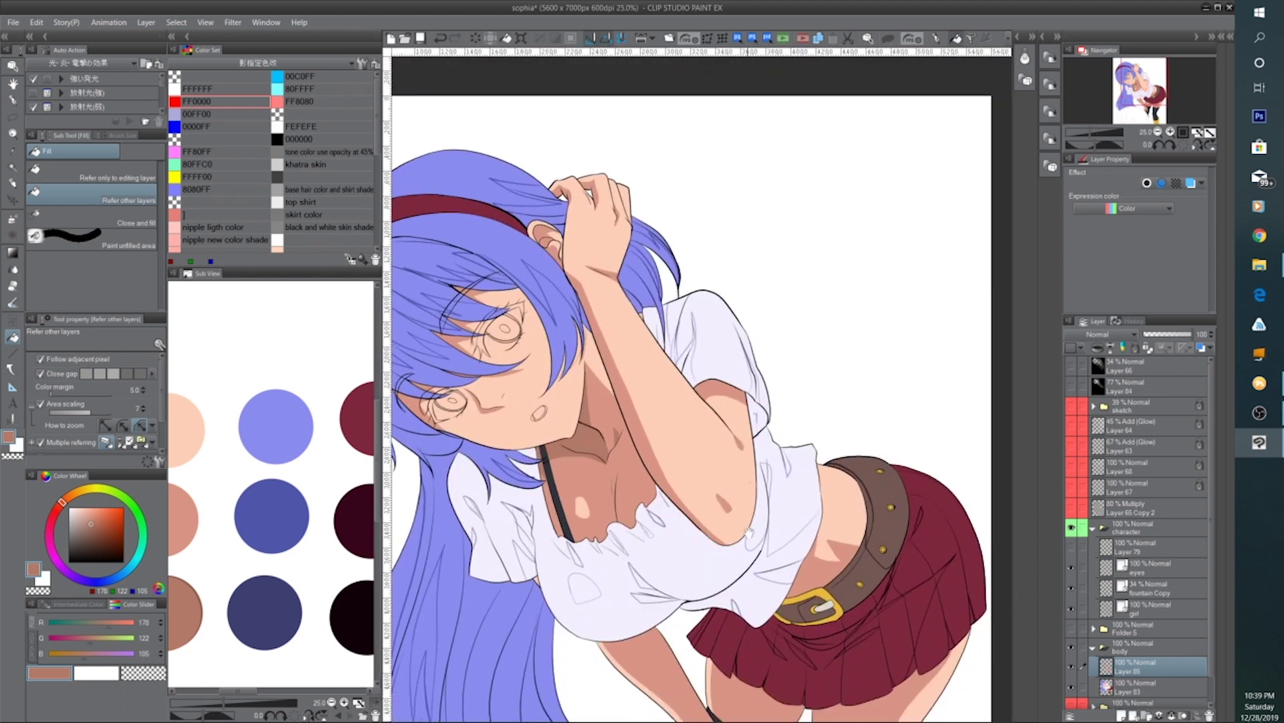
{"action": "left_click_drag", "start_coordinate": [749, 532], "coordinate": [697, 441]}
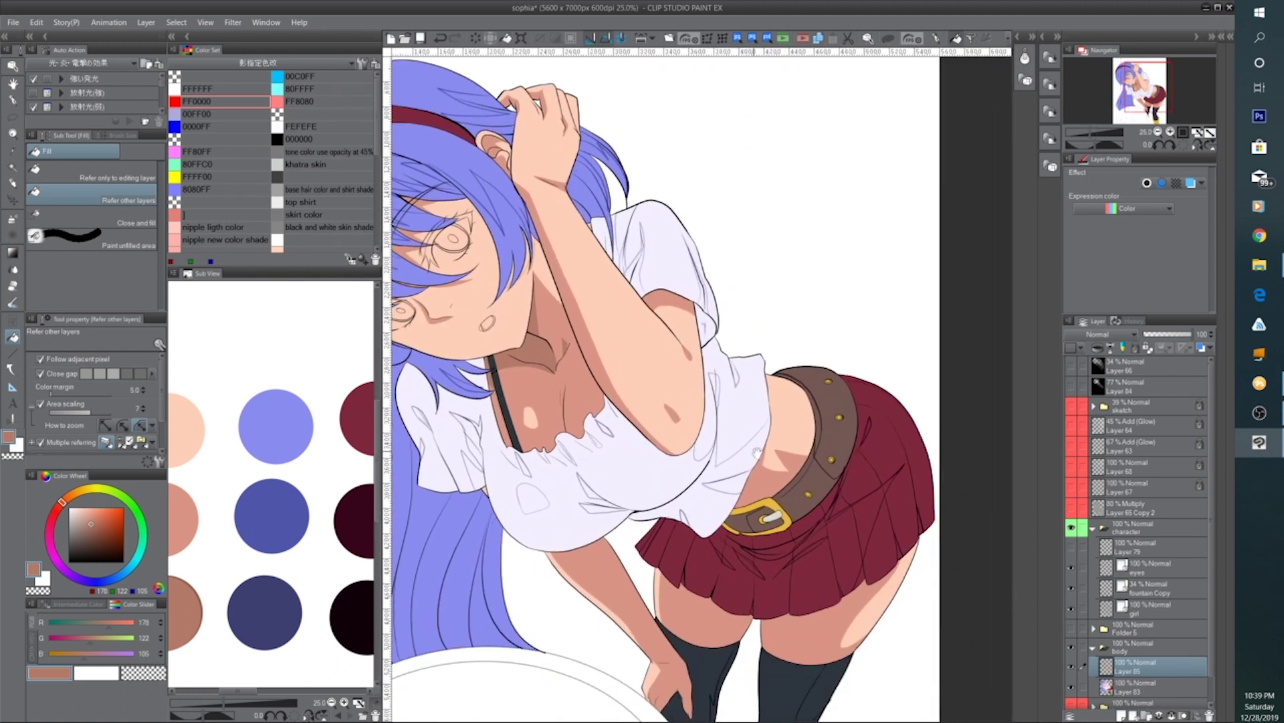
{"action": "left_click_drag", "start_coordinate": [794, 475], "coordinate": [750, 425]}
{"action": "left_click", "coordinate": [14, 101]}
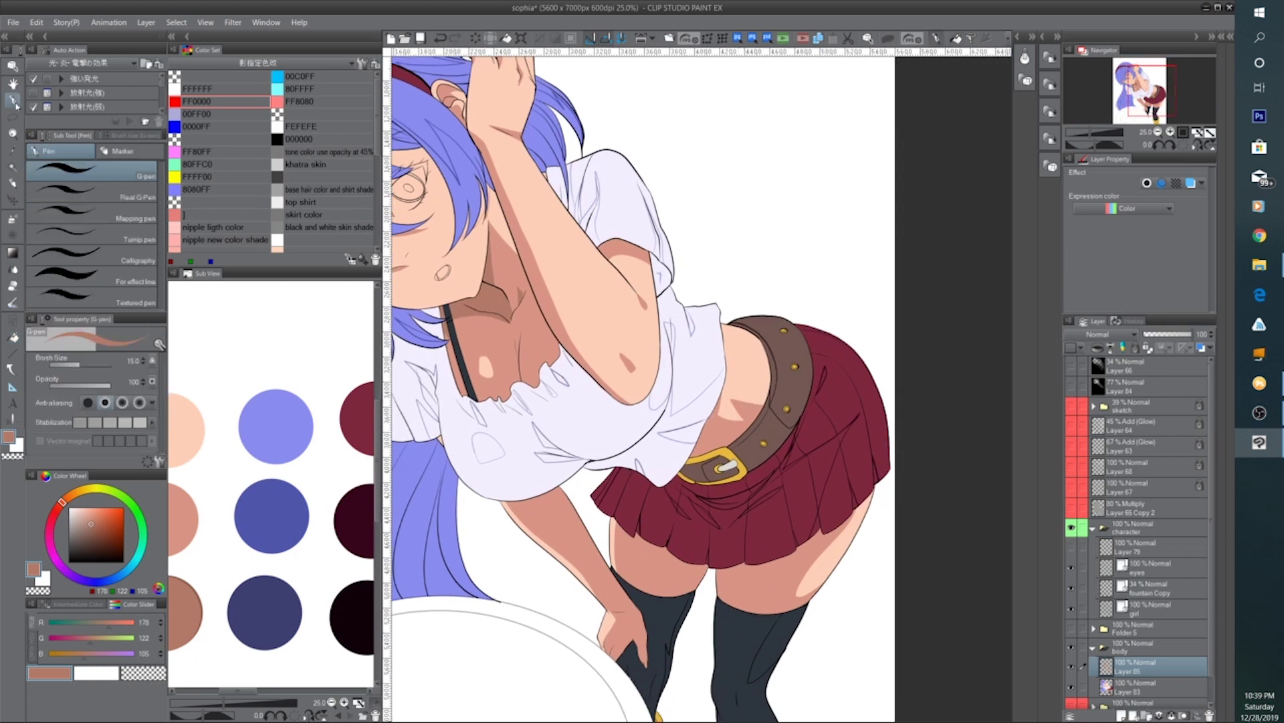
{"action": "left_click_drag", "start_coordinate": [1096, 145], "coordinate": [1106, 145]}
{"action": "scroll", "coordinate": [643, 410], "scroll_direction": "up", "scroll_amount": 3}
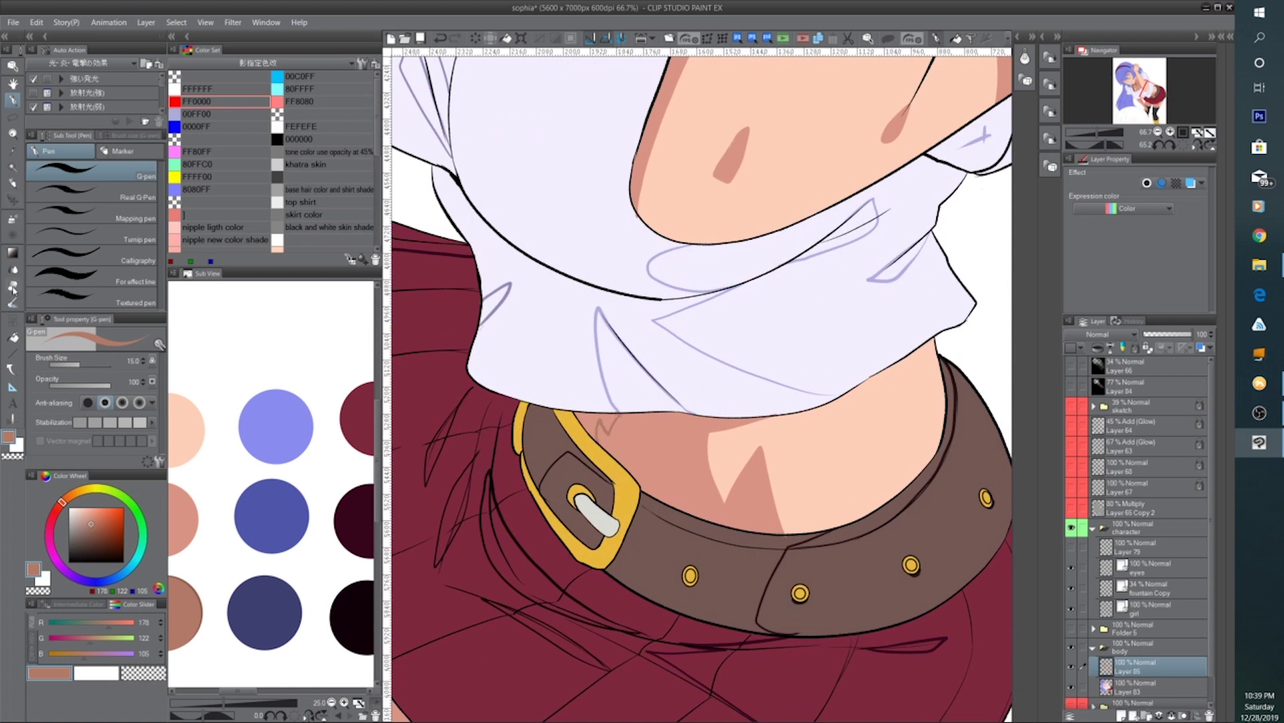
{"action": "left_click", "coordinate": [12, 336]}
{"action": "scroll", "coordinate": [623, 394], "scroll_direction": "down", "scroll_amount": 1}
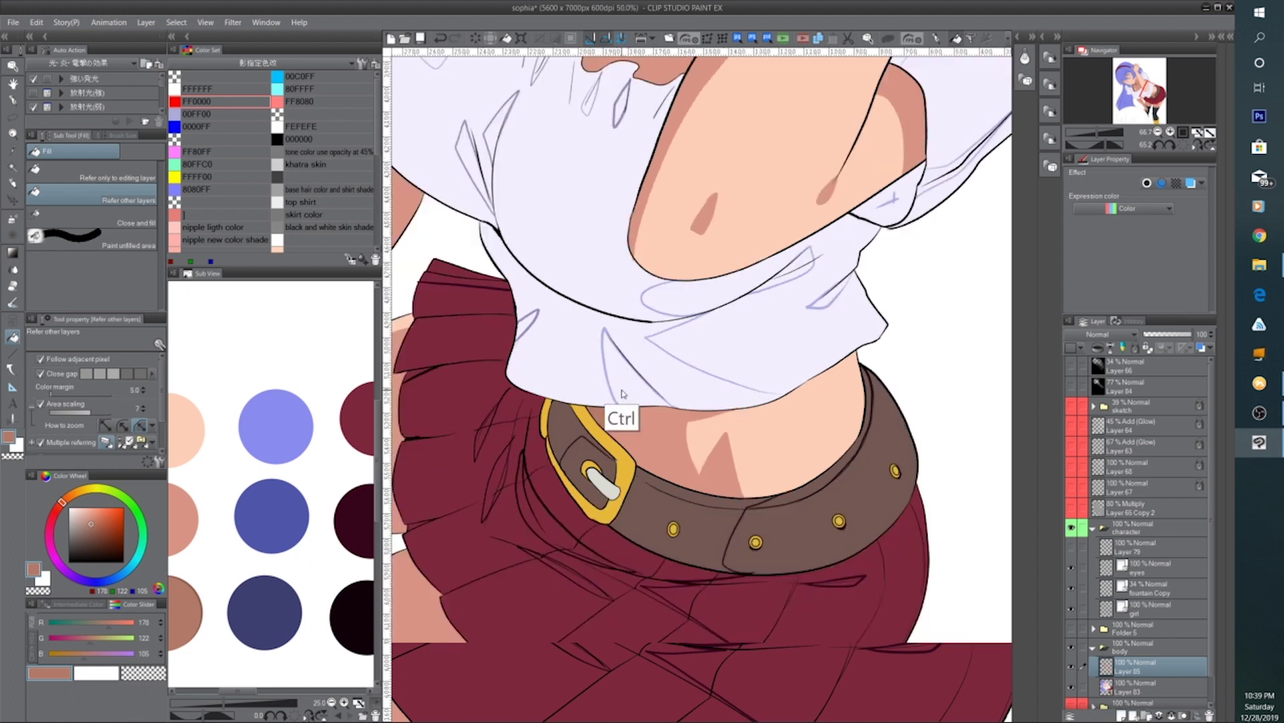
{"action": "scroll", "coordinate": [622, 394], "scroll_direction": "down", "scroll_amount": 2}
{"action": "left_click", "coordinate": [1182, 146]}
{"action": "scroll", "coordinate": [1179, 149], "scroll_direction": "down", "scroll_amount": 2}
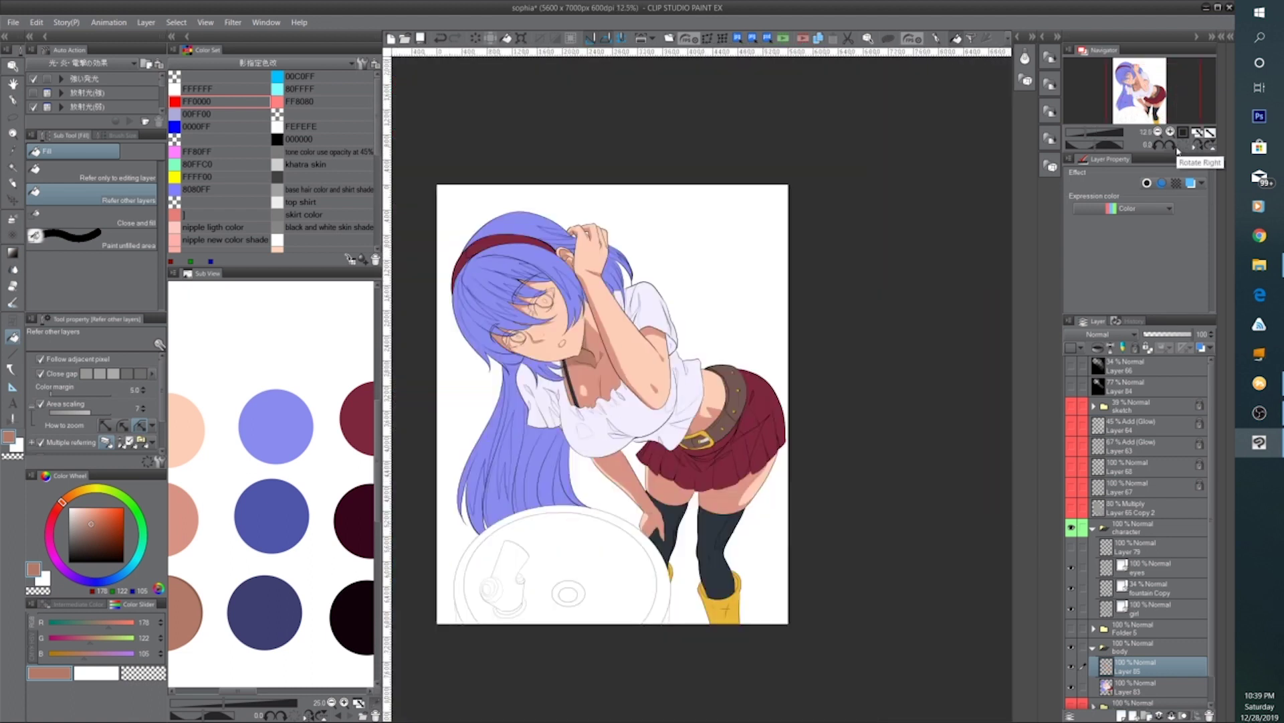
{"action": "left_click_drag", "start_coordinate": [732, 465], "coordinate": [742, 407]}
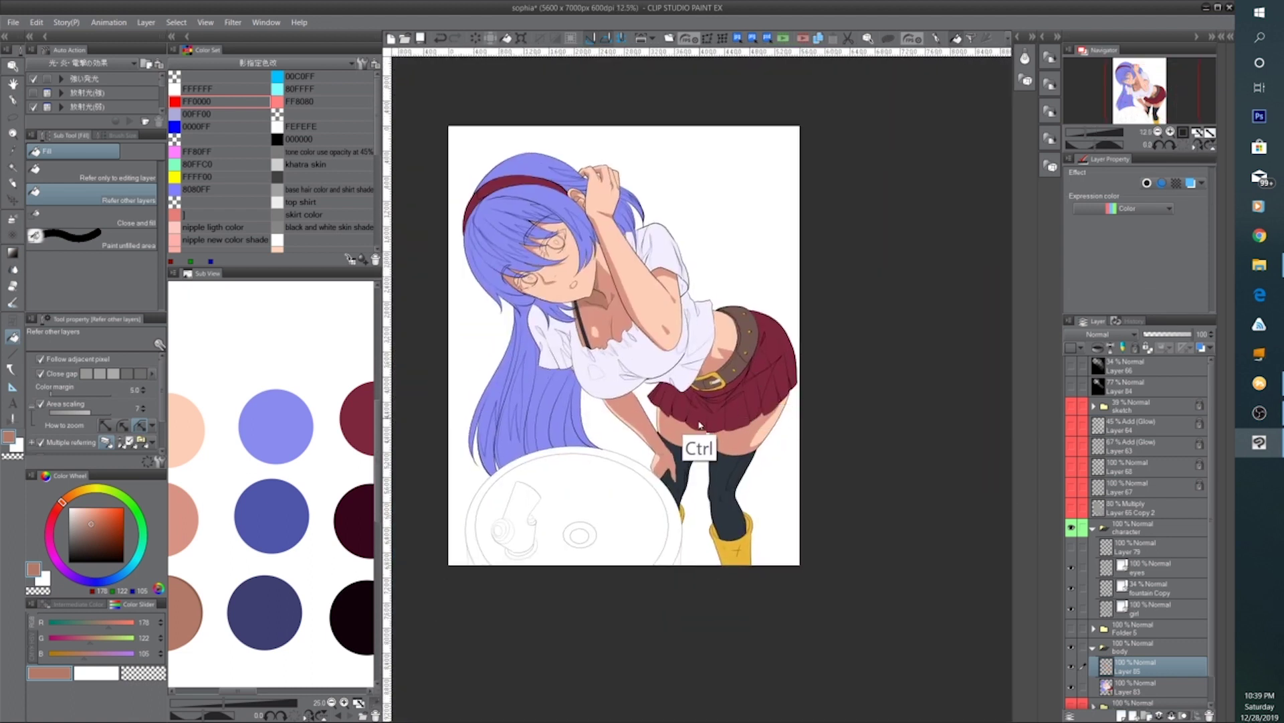
Outline and fill darker skin shadows on the wrist and knuckles of the lowered hand, and resample the medium skin shadow tone
{"action": "left_click", "coordinate": [12, 100]}
{"action": "key", "text": "ctrl+plus"}
{"action": "key", "text": "ctrl+plus"}
{"action": "key", "text": "ctrl+plus"}
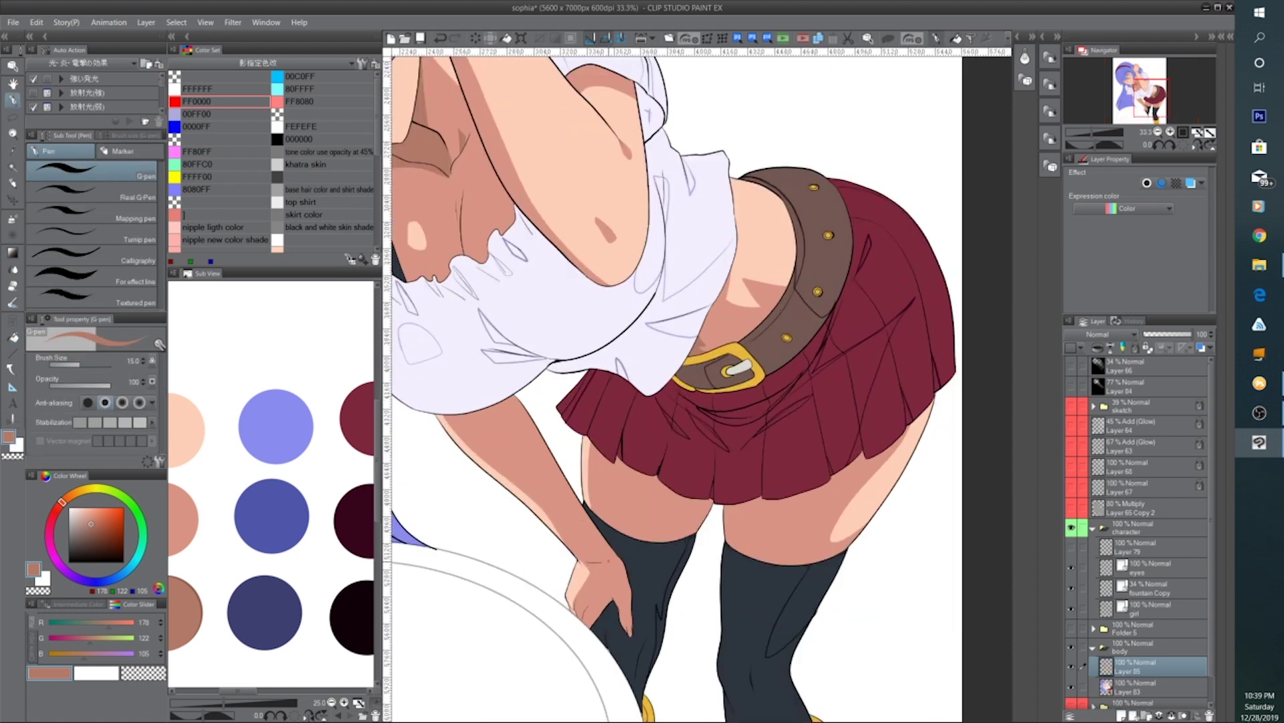
{"action": "scroll", "coordinate": [592, 619], "scroll_direction": "up", "scroll_amount": 2}
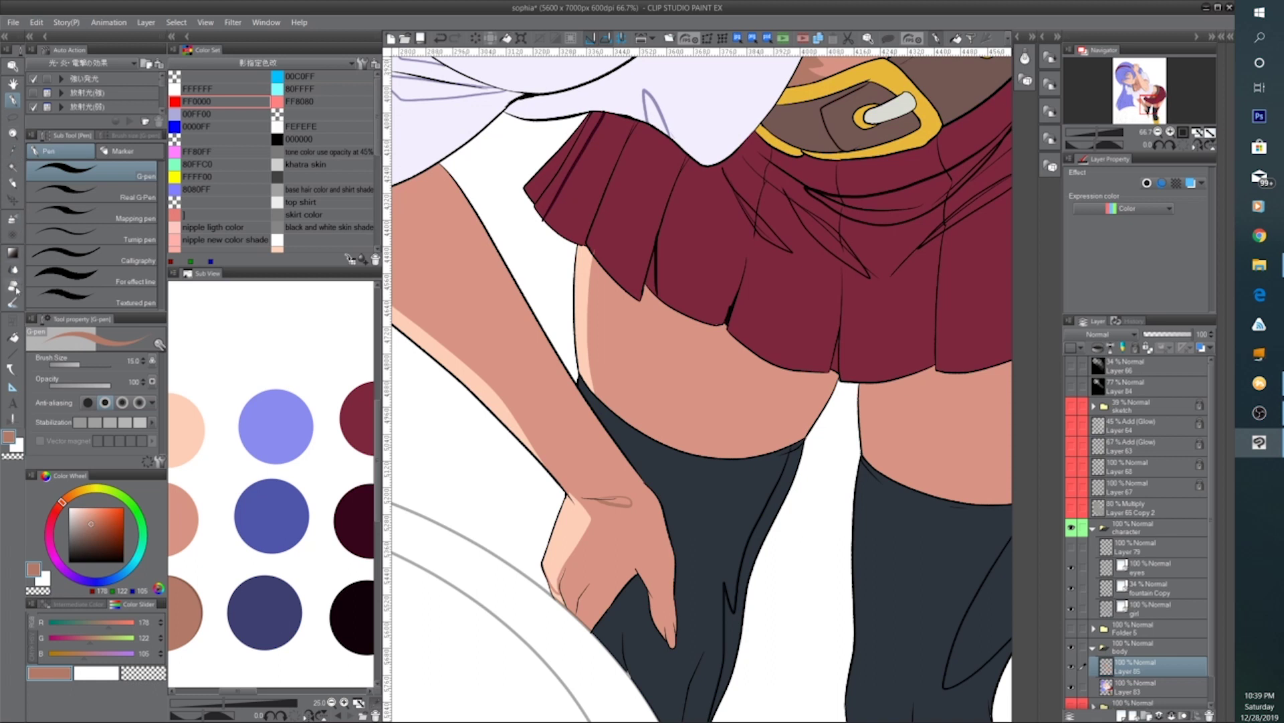
{"action": "key", "text": "g"}
{"action": "left_click", "coordinate": [631, 498]}
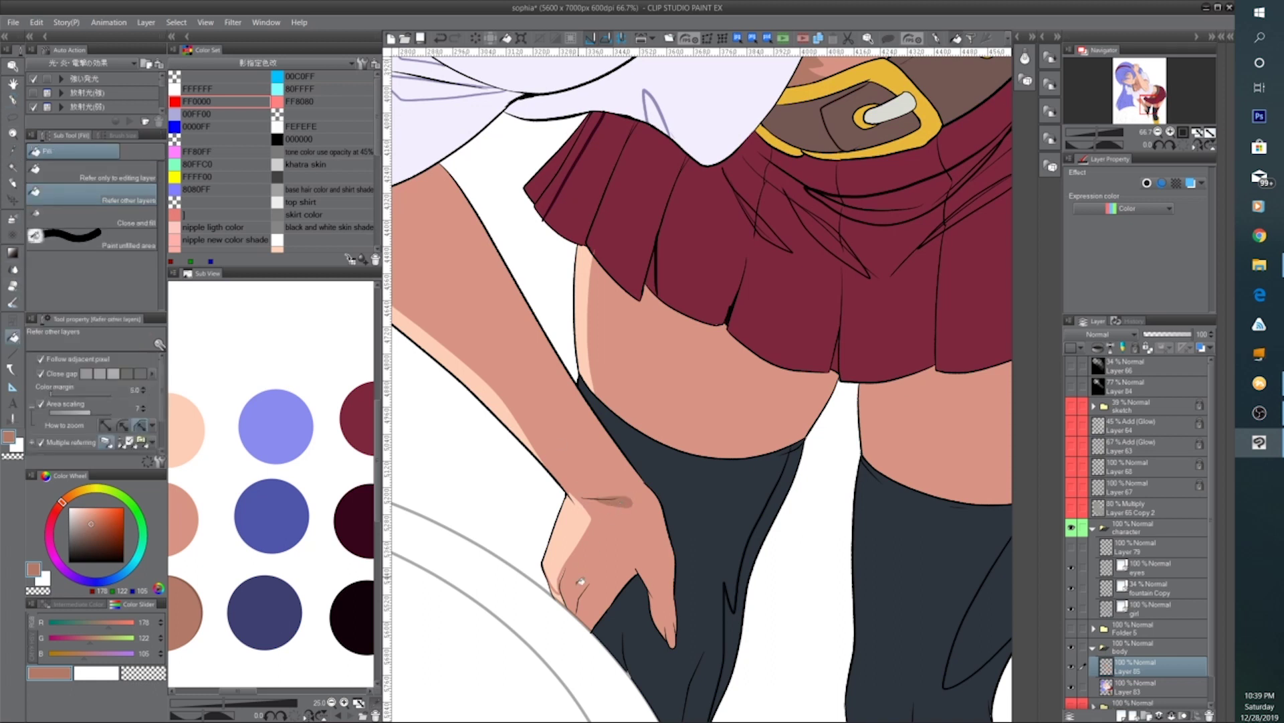
{"action": "left_click", "coordinate": [566, 583], "text": "alt"}
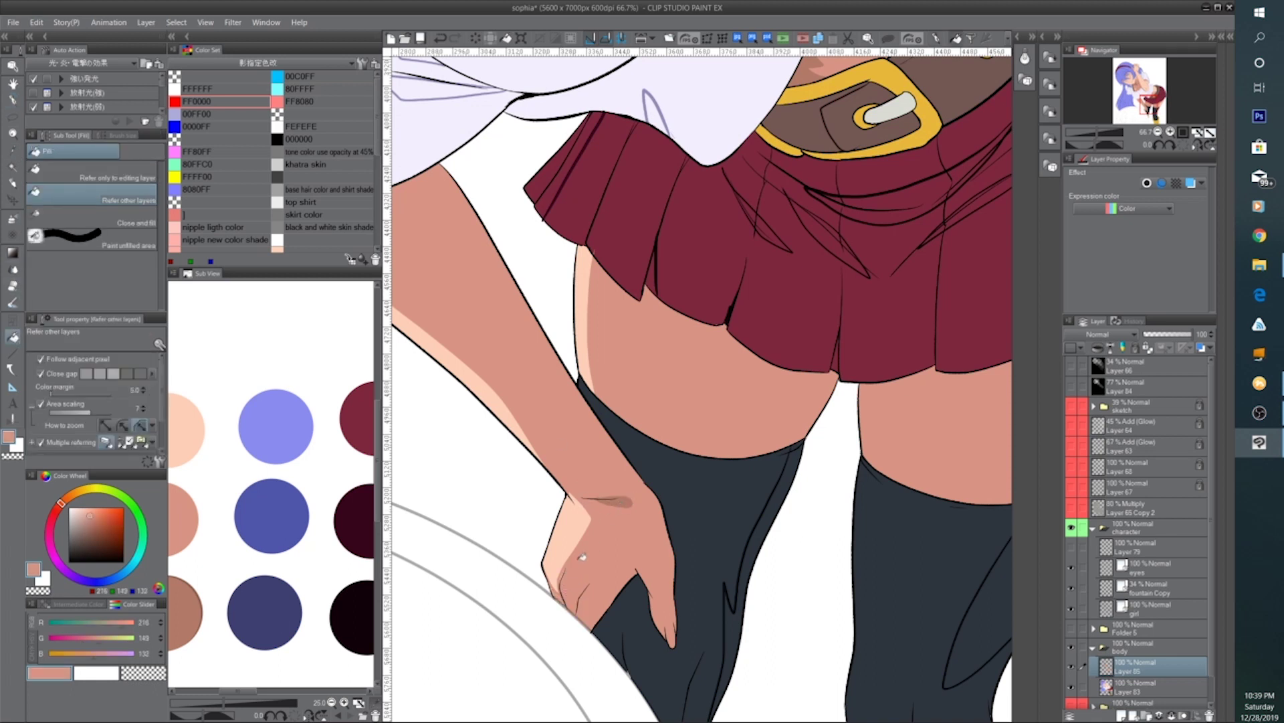
Sample the lavender shirt outline color and fill the shadows on the shirt's front and side, leaving the outlined highlights light
{"action": "scroll", "coordinate": [582, 557], "scroll_direction": "down", "scroll_amount": 5}
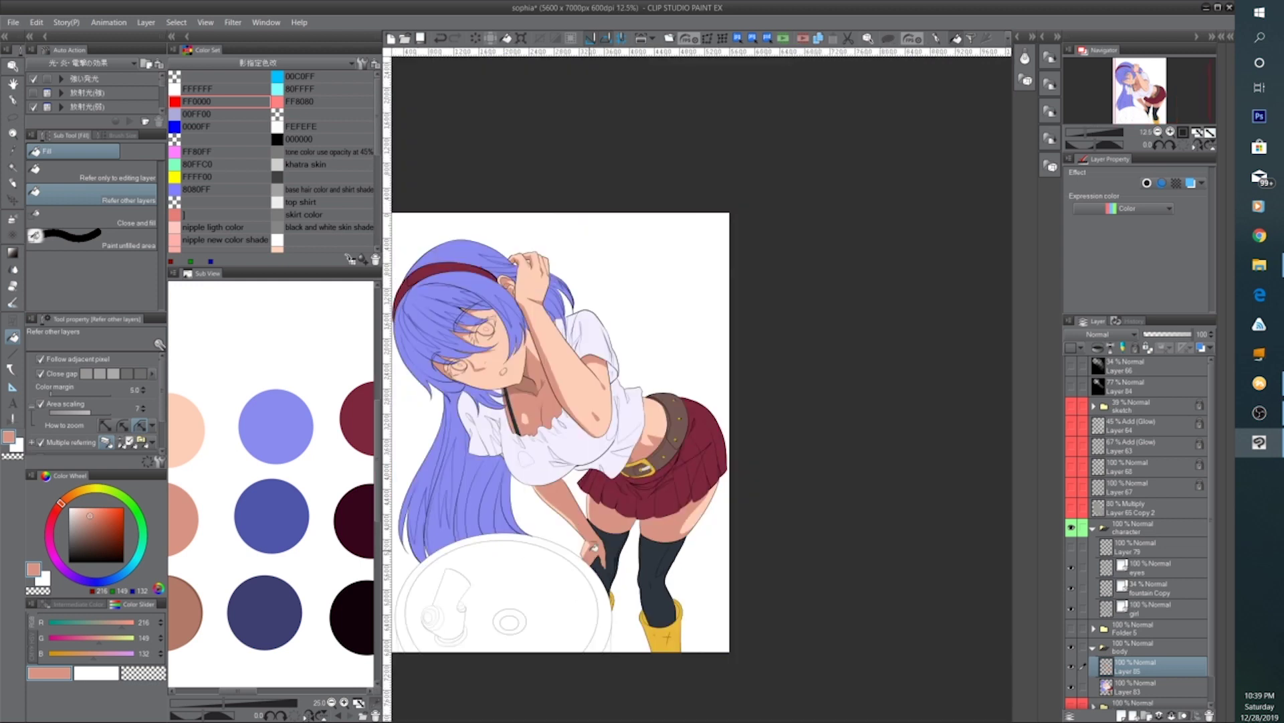
{"action": "scroll", "coordinate": [686, 455], "scroll_direction": "up", "scroll_amount": 3}
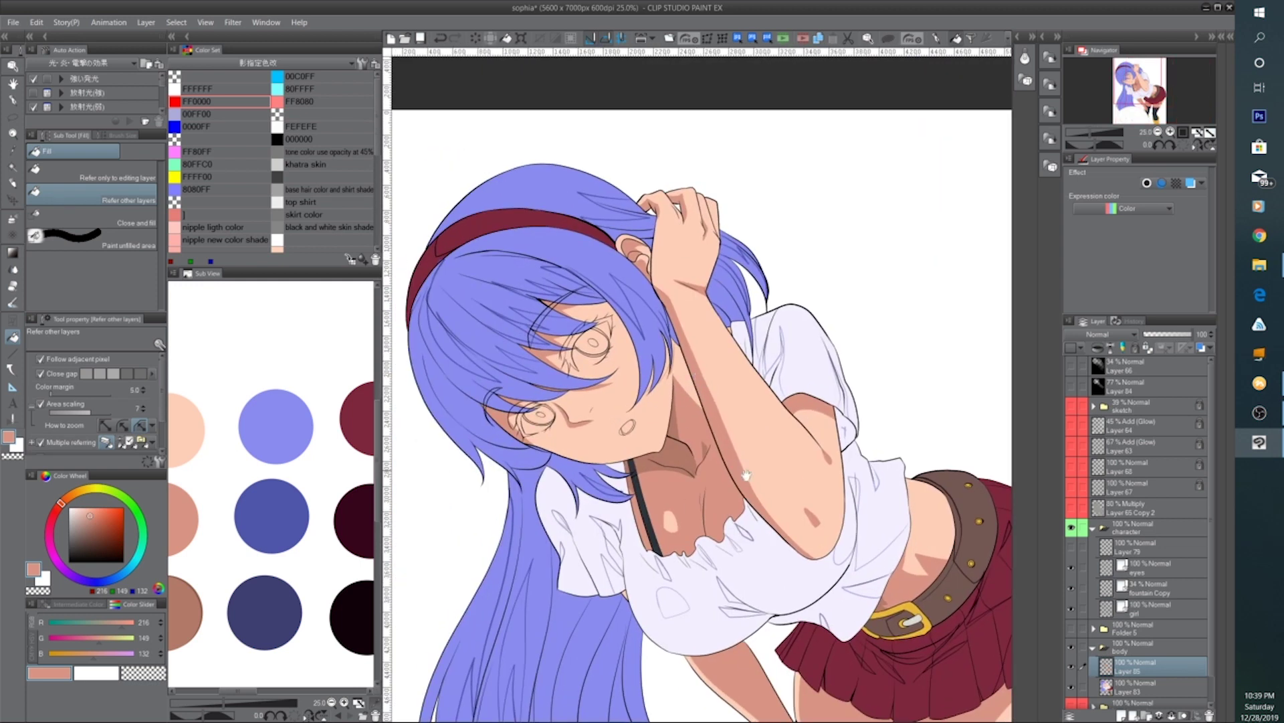
{"action": "scroll", "coordinate": [686, 449], "scroll_direction": "up", "scroll_amount": 3}
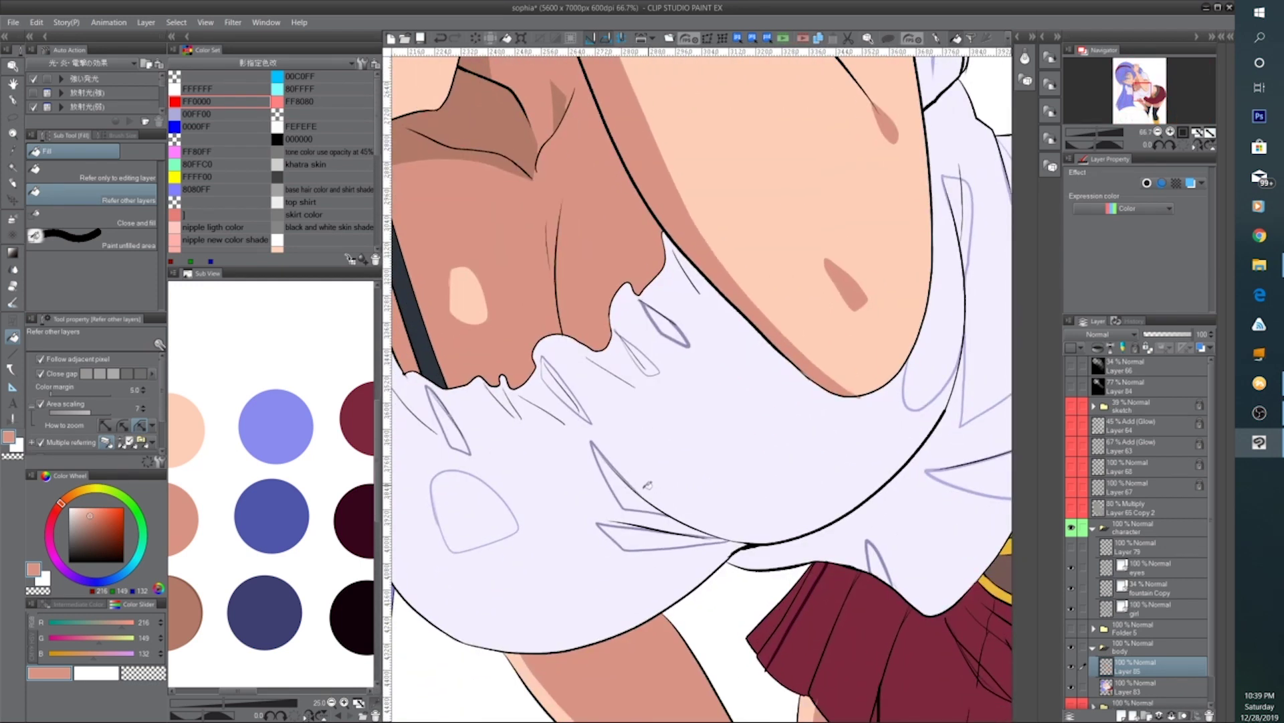
{"action": "left_click", "coordinate": [438, 489], "text": "alt"}
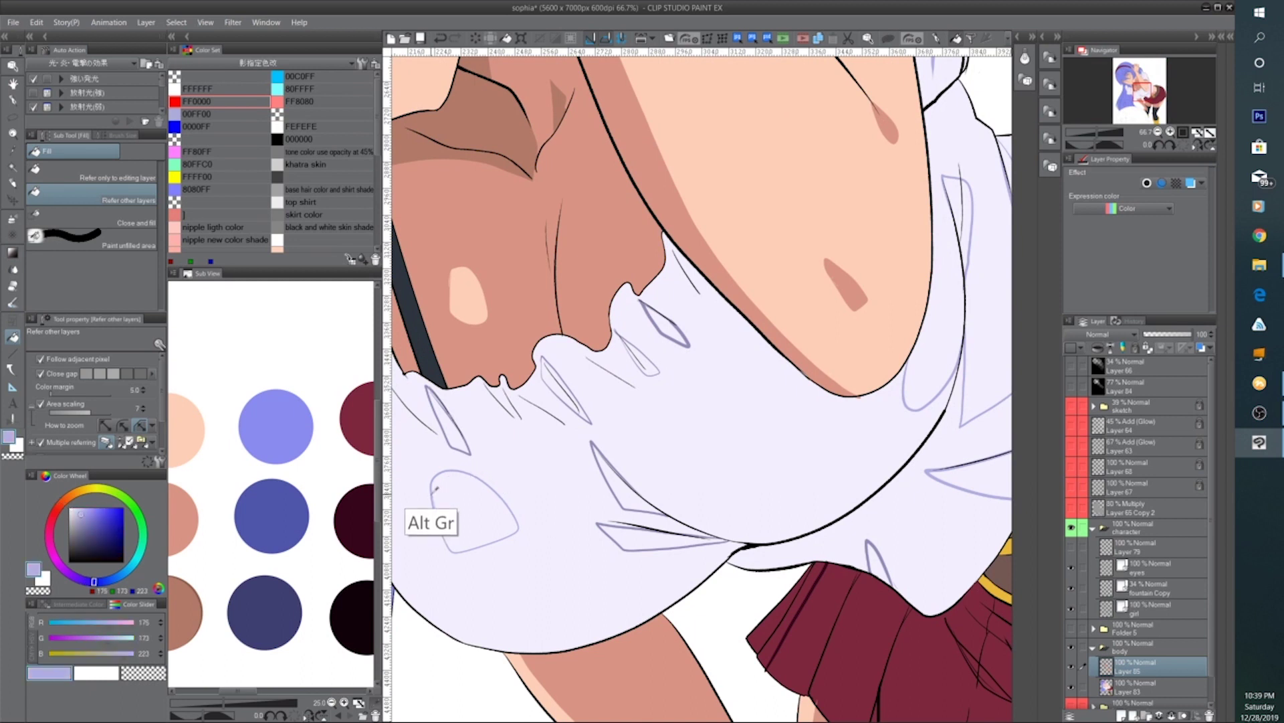
{"action": "scroll", "coordinate": [569, 543], "scroll_direction": "down", "scroll_amount": 2}
{"action": "left_click", "coordinate": [659, 458]}
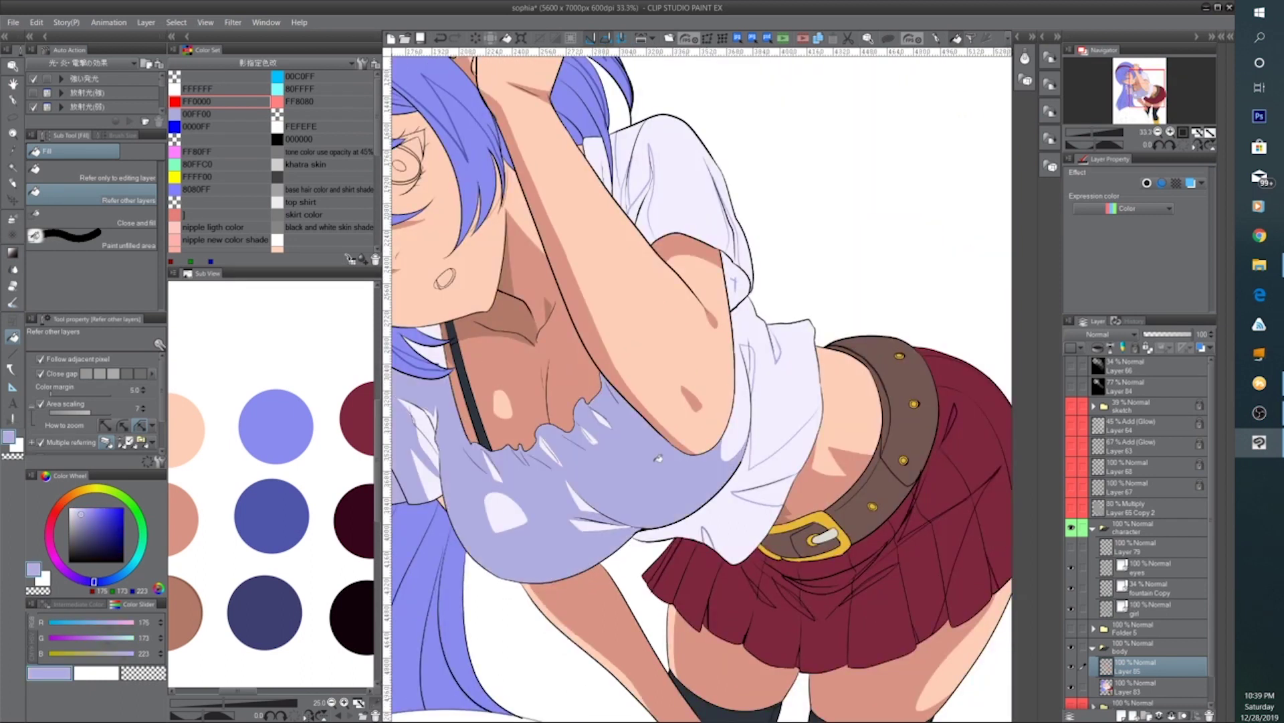
{"action": "left_click", "coordinate": [762, 462]}
Fill the inner cuff and outer fold of the raised arm's sleeve with the lavender shadow color
{"action": "scroll", "coordinate": [761, 402], "scroll_direction": "up", "scroll_amount": 3}
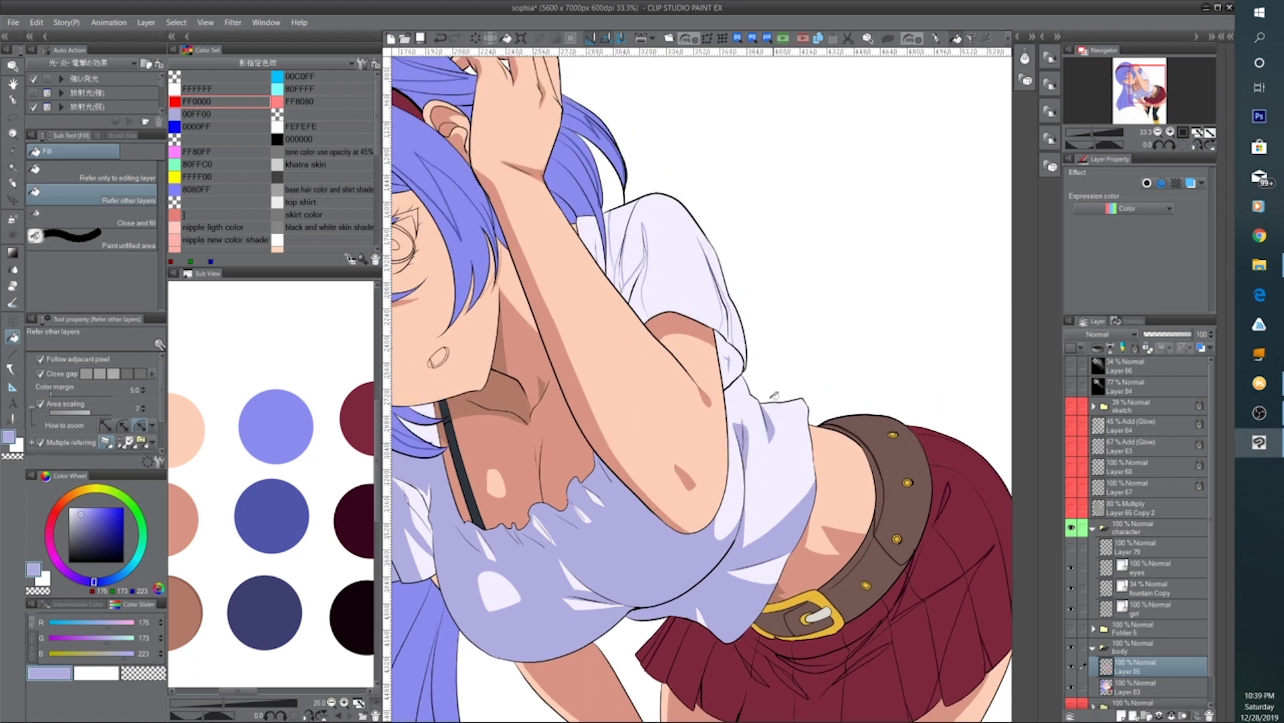
{"action": "left_click", "coordinate": [727, 350]}
{"action": "scroll", "coordinate": [730, 327], "scroll_direction": "up", "scroll_amount": 1}
{"action": "left_click", "coordinate": [723, 327]}
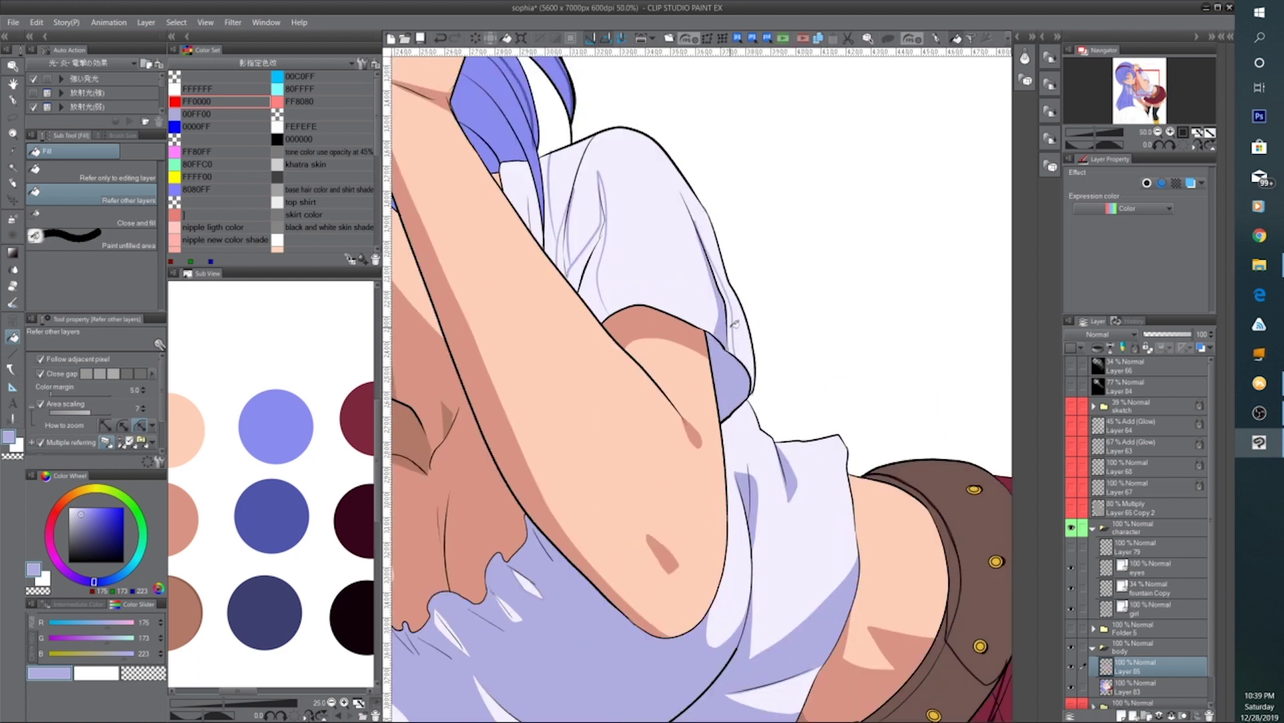
{"action": "left_click", "coordinate": [731, 326]}
Fill the folds near the shoulder of the raised arm's sleeve and the shirt patch behind the hair with lavender
{"action": "left_click_drag", "start_coordinate": [608, 267], "coordinate": [692, 334]}
{"action": "left_click", "coordinate": [678, 334]}
{"action": "left_click", "coordinate": [661, 332]}
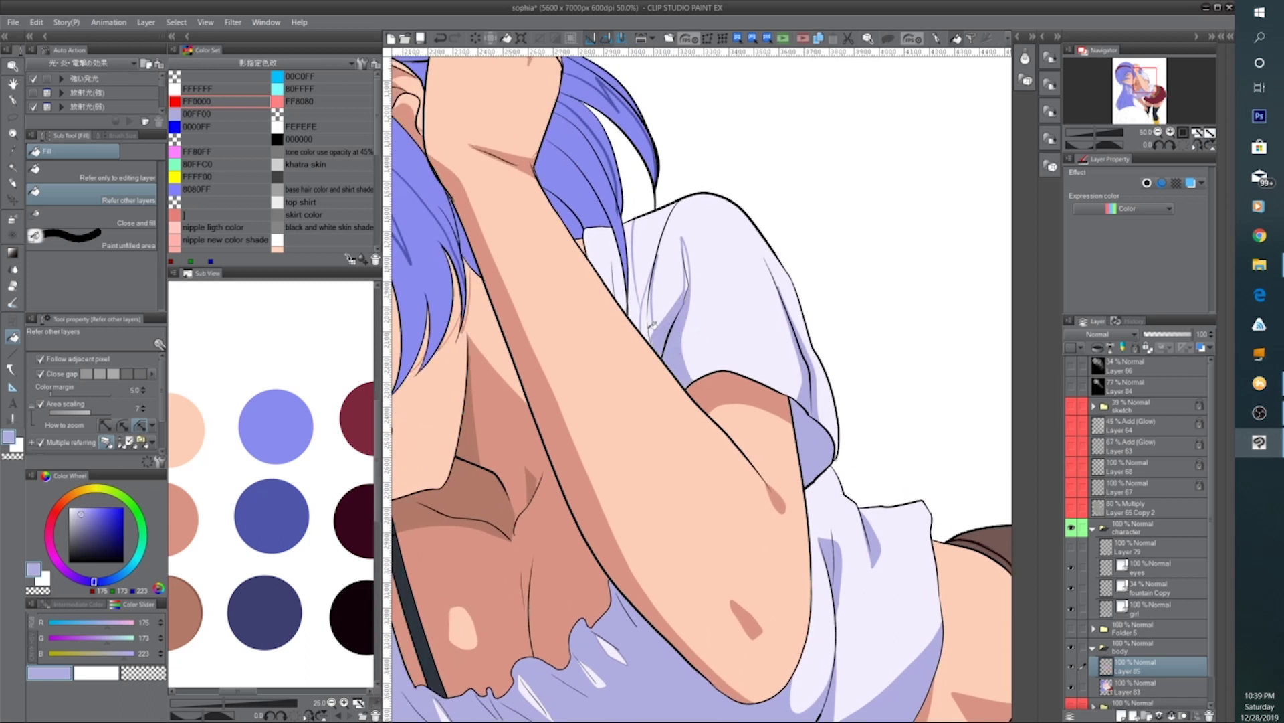
{"action": "left_click", "coordinate": [650, 324]}
{"action": "left_click", "coordinate": [648, 316]}
{"action": "left_click", "coordinate": [623, 261]}
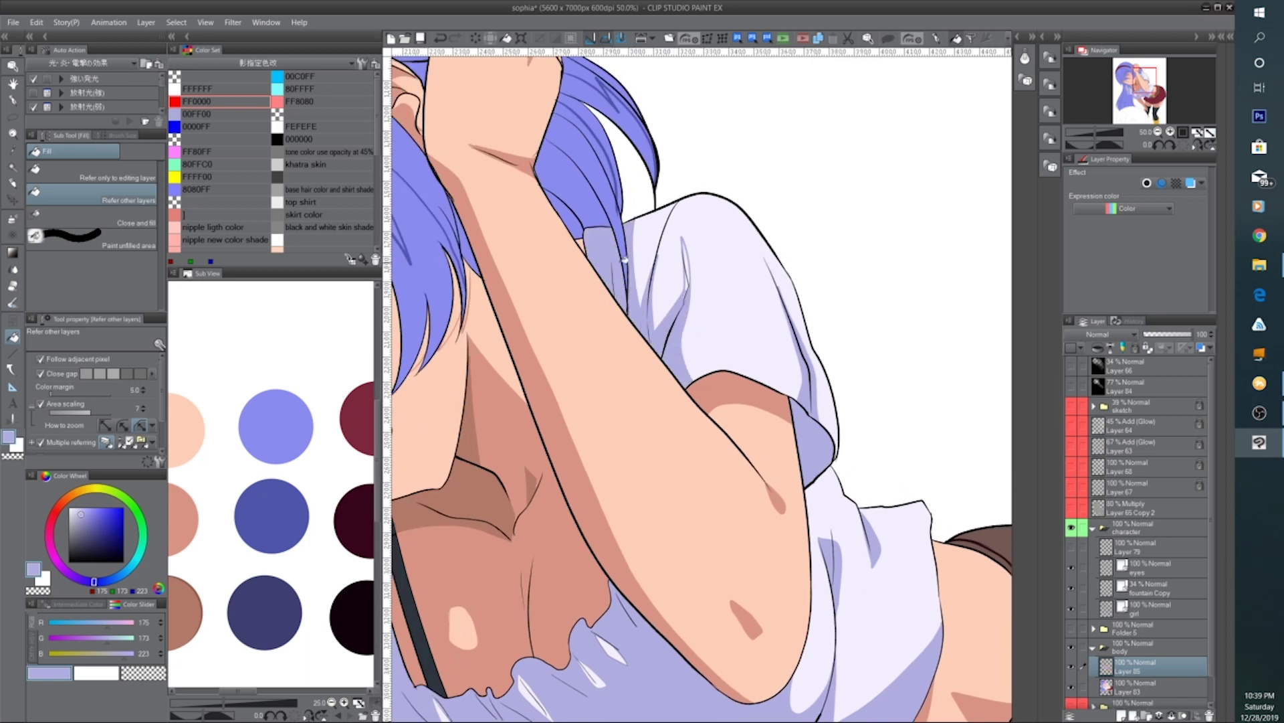
Fill the shadows on the lowered arm's sleeve beside the long hair with the lavender shadow color
{"action": "key", "text": "ctrl+minus"}
{"action": "key", "text": "ctrl+minus"}
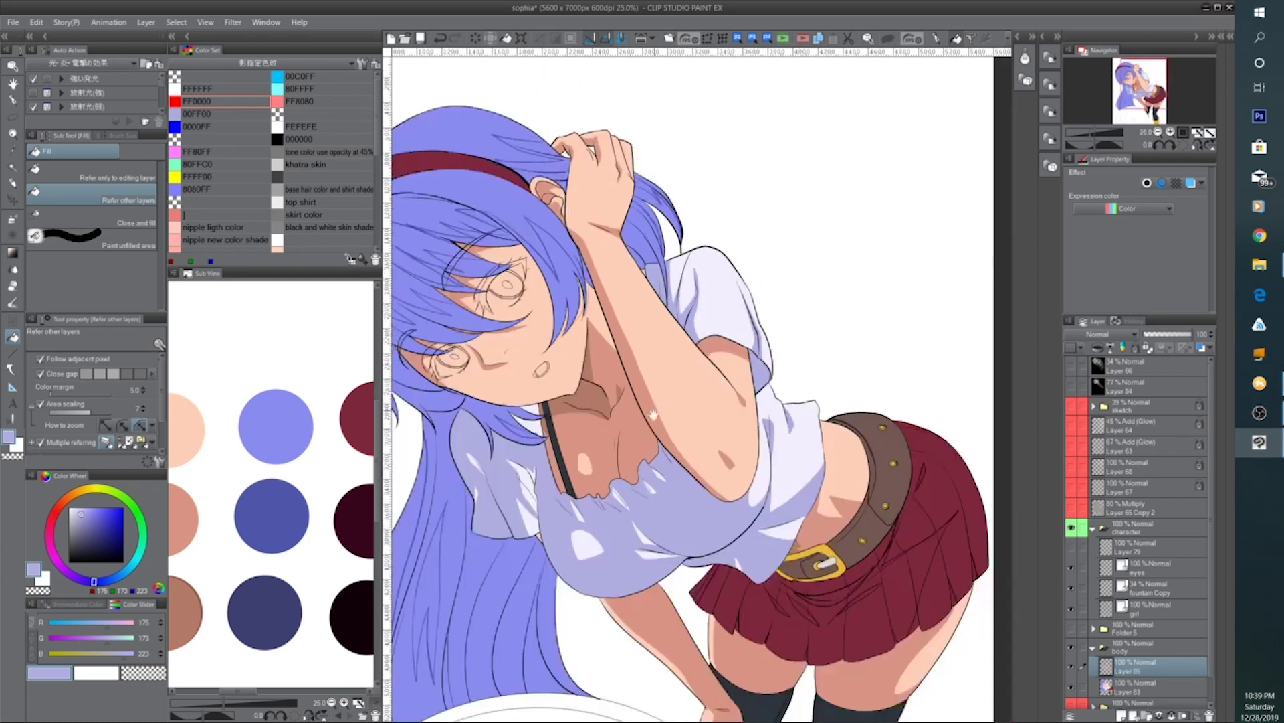
{"action": "left_click_drag", "start_coordinate": [502, 485], "coordinate": [614, 370]}
{"action": "key", "text": "ctrl+plus"}
{"action": "left_click", "coordinate": [655, 271]}
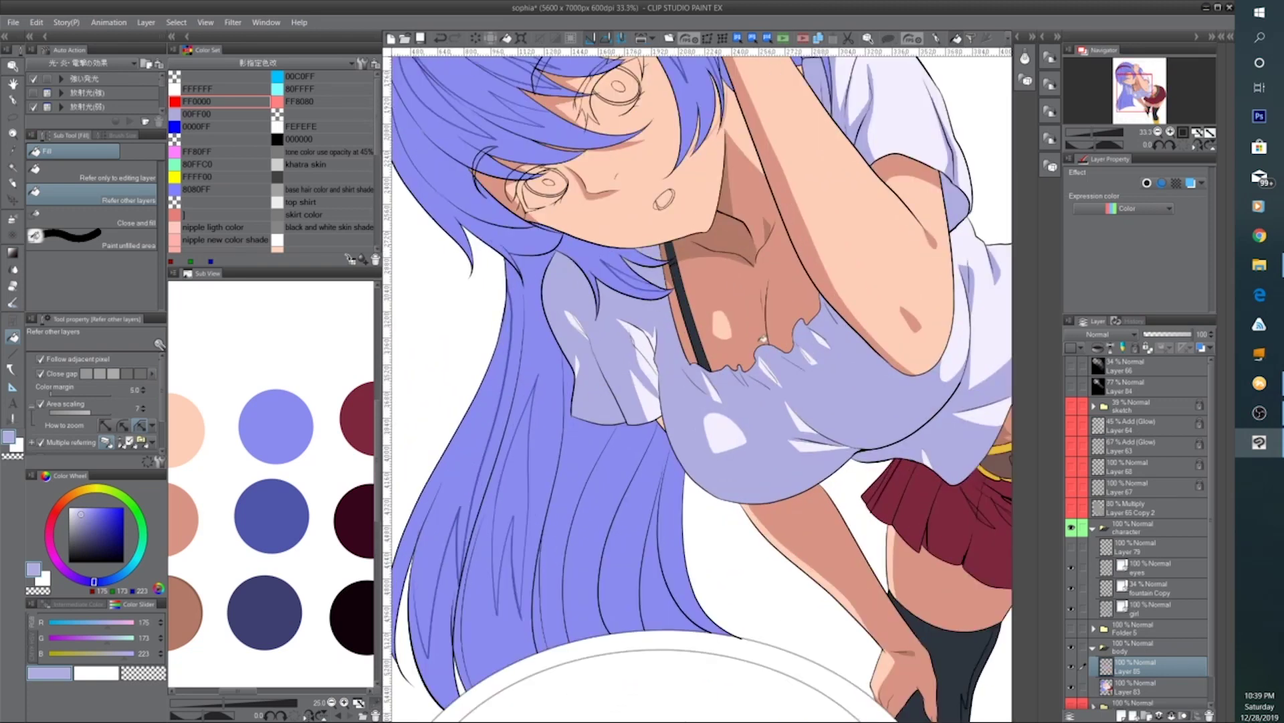
Examine the shirt's shading and highlights below the ragged neckline, and bring the blue and maroon reference swatches into view
{"action": "key", "text": "ctrl+minus"}
{"action": "key", "text": "ctrl+minus"}
{"action": "key", "text": "ctrl+minus"}
{"action": "key", "text": "ctrl+plus"}
{"action": "key", "text": "ctrl+plus"}
{"action": "key", "text": "ctrl+plus"}
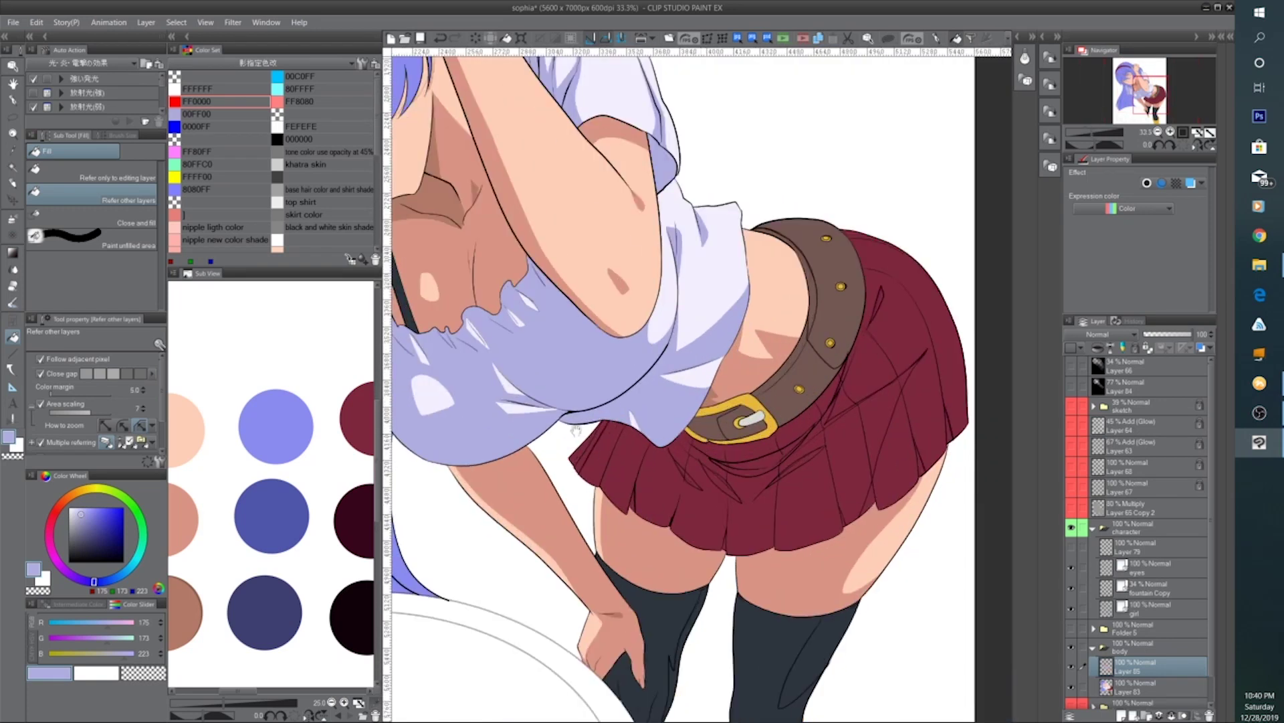
{"action": "left_click_drag", "start_coordinate": [495, 354], "coordinate": [685, 421]}
{"action": "key", "text": "ctrl+plus"}
{"action": "key", "text": "ctrl+plus"}
{"action": "key", "text": "ctrl+plus"}
{"action": "left_click_drag", "start_coordinate": [546, 455], "coordinate": [669, 396]}
{"action": "scroll", "coordinate": [632, 418], "scroll_direction": "up", "scroll_amount": 1}
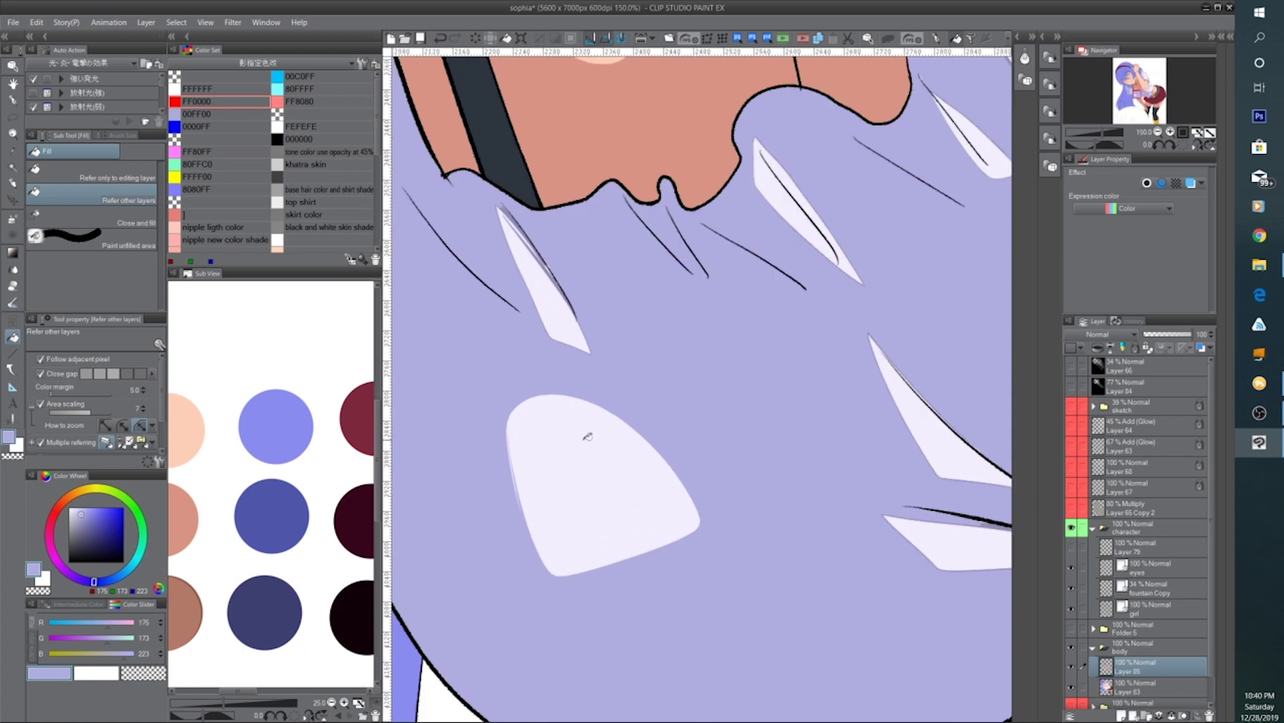
{"action": "left_click_drag", "start_coordinate": [258, 586], "coordinate": [224, 575]}
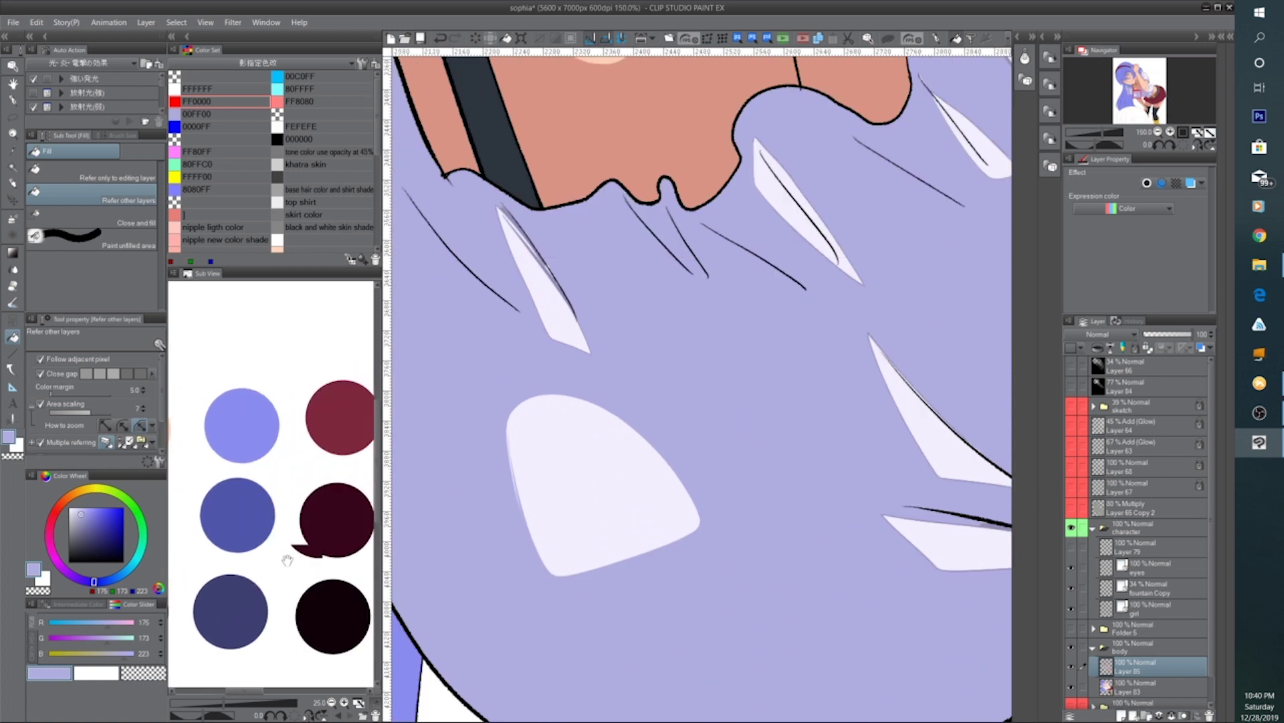
Sample the dark greyish-purple shirt swatch from the reference image, try it on the large chest highlight, and undo that fill
{"action": "left_click_drag", "start_coordinate": [351, 554], "coordinate": [168, 569]}
{"action": "left_click", "coordinate": [267, 601]}
{"action": "left_click", "coordinate": [610, 465]}
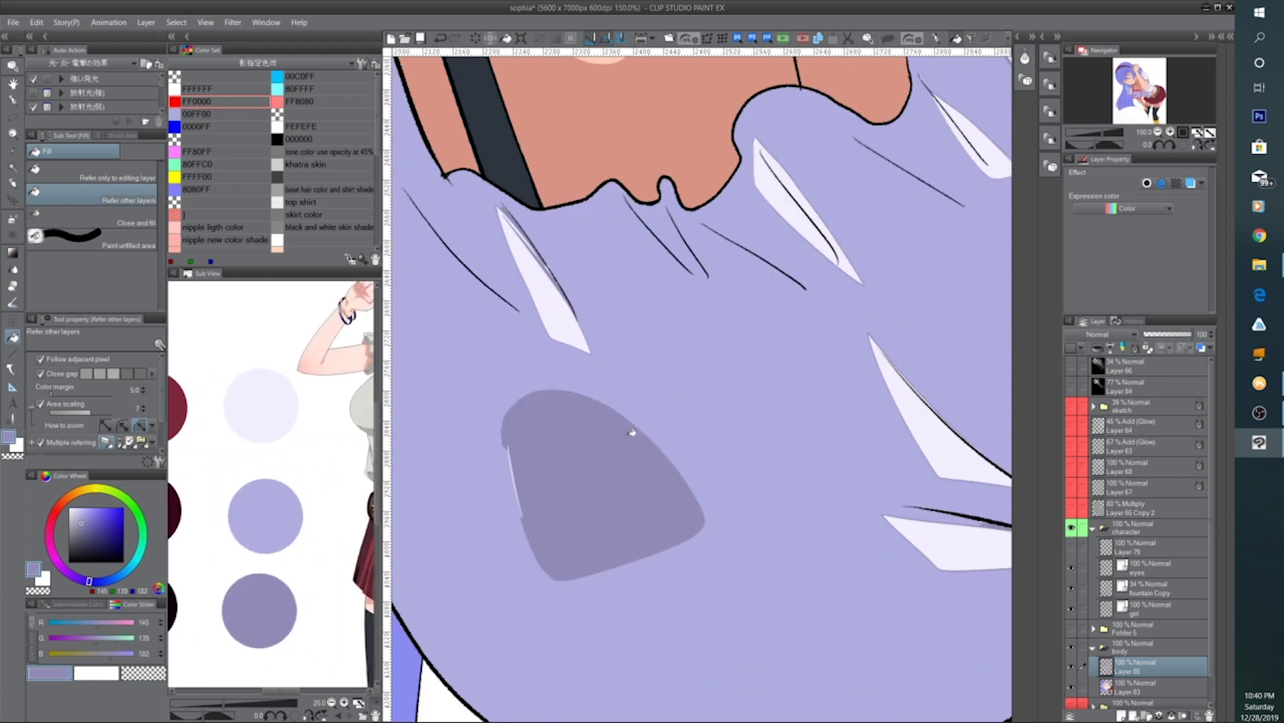
{"action": "key", "text": "ctrl+z"}
Fill the long fold below the black strap on the shirt's neckline with the dark greyish-purple shadow color
{"action": "left_click", "coordinate": [562, 304]}
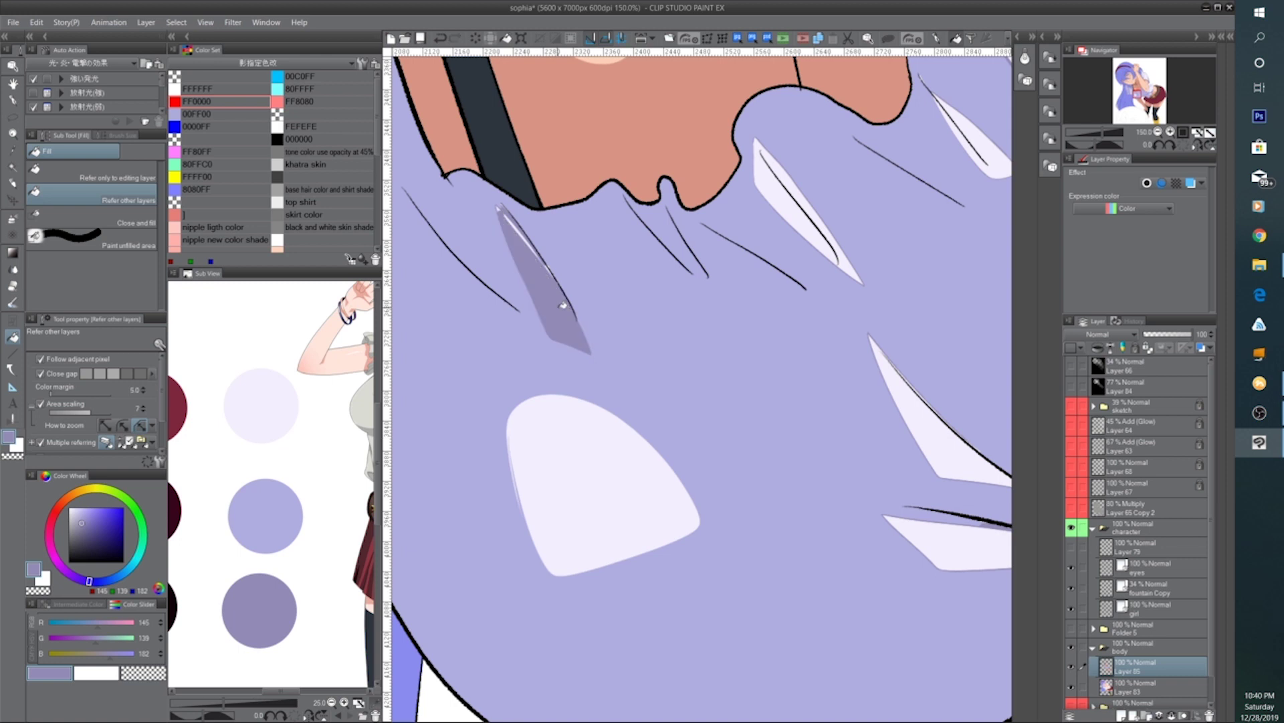
{"action": "scroll", "coordinate": [562, 304], "scroll_direction": "down", "scroll_amount": 1}
{"action": "left_click_drag", "start_coordinate": [531, 236], "coordinate": [549, 425]}
{"action": "scroll", "coordinate": [542, 429], "scroll_direction": "up", "scroll_amount": 2}
{"action": "left_click", "coordinate": [561, 459]}
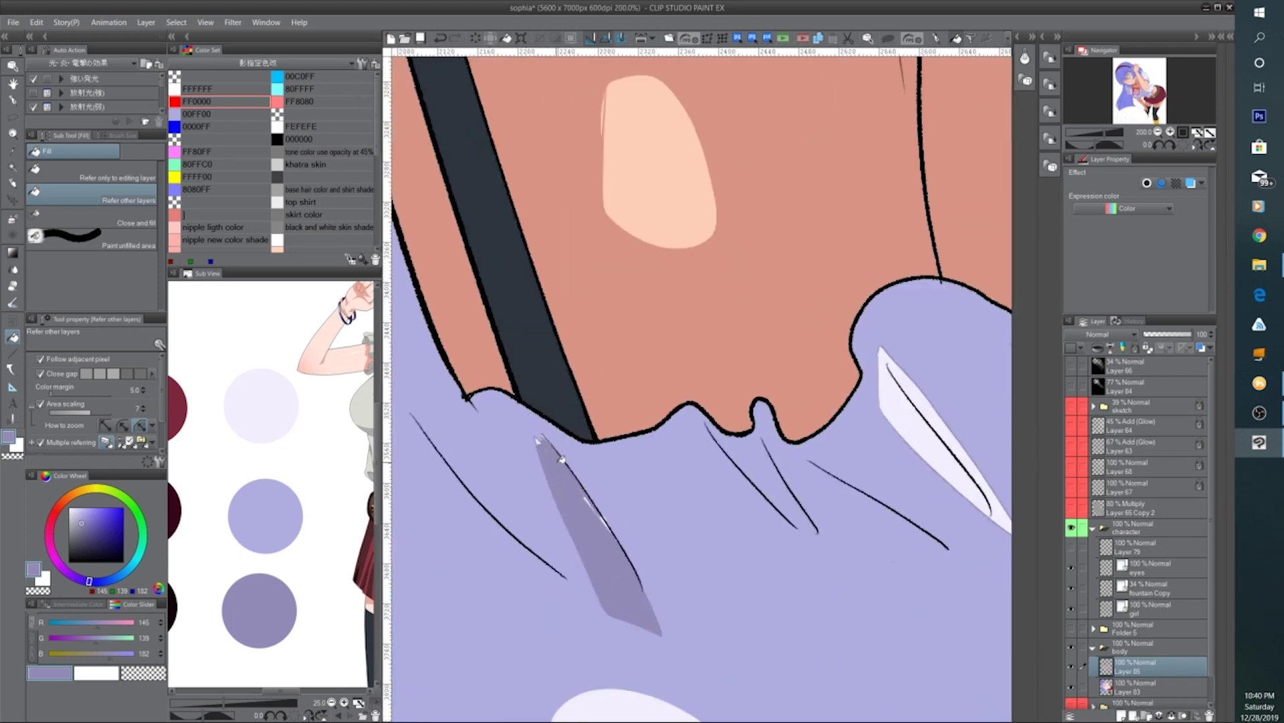
Fill both sides of the fold line below the middle of the ragged neckline with dark greyish-purple
{"action": "scroll", "coordinate": [594, 497], "scroll_direction": "down", "scroll_amount": 1}
{"action": "scroll", "coordinate": [813, 446], "scroll_direction": "down", "scroll_amount": 1}
{"action": "left_click", "coordinate": [777, 458]}
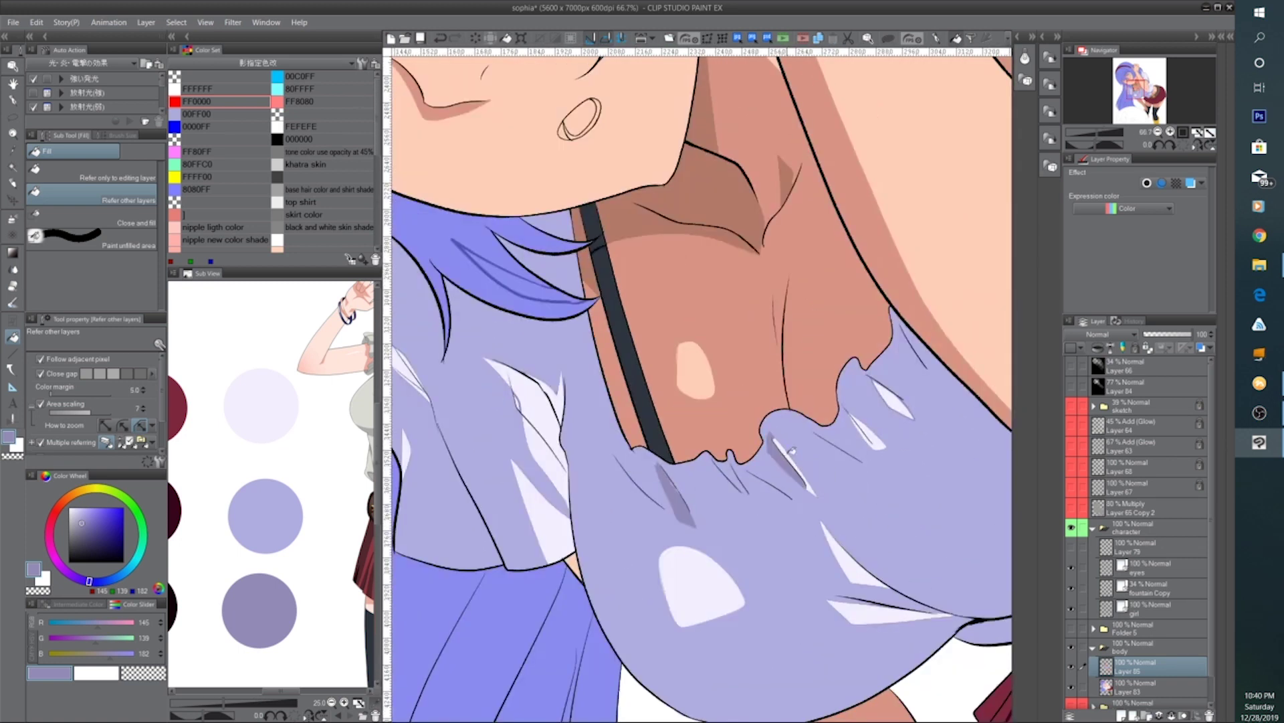
{"action": "scroll", "coordinate": [788, 451], "scroll_direction": "up", "scroll_amount": 1}
{"action": "left_click", "coordinate": [790, 452]}
{"action": "left_click", "coordinate": [820, 511]}
{"action": "left_click_drag", "start_coordinate": [870, 453], "coordinate": [827, 463]}
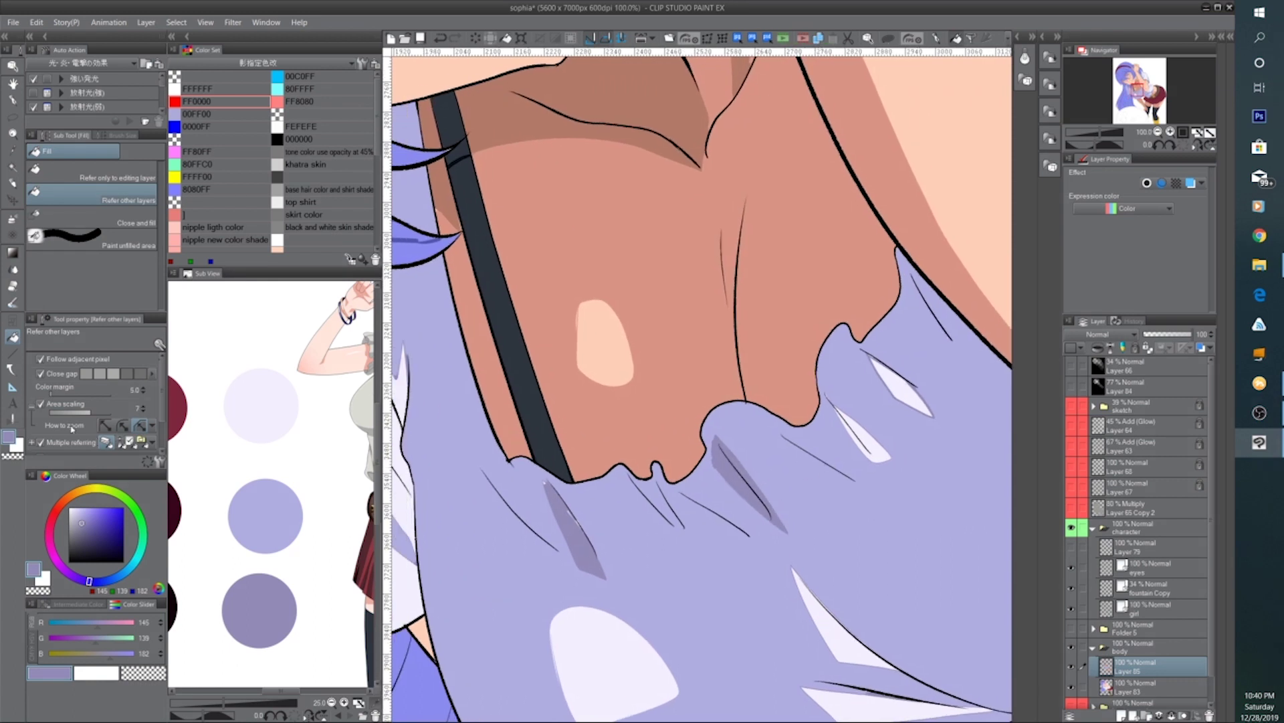
Set the fill's area scaling to 6 and fill the two neckline folds nearest the raised arm with dark greyish-purple
{"action": "left_click", "coordinate": [142, 412]}
{"action": "left_click_drag", "start_coordinate": [797, 386], "coordinate": [648, 410]}
{"action": "left_click", "coordinate": [733, 457]}
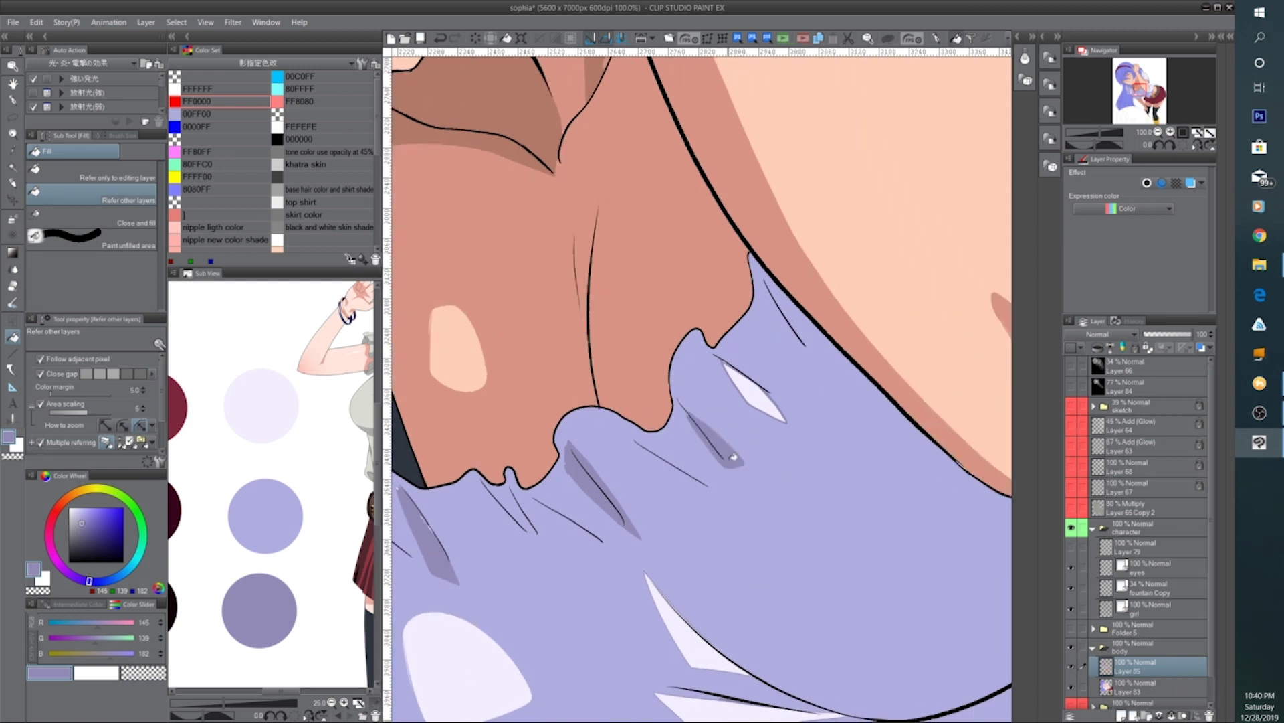
{"action": "left_click", "coordinate": [763, 394]}
{"action": "scroll", "coordinate": [802, 396], "scroll_direction": "up", "scroll_amount": 1}
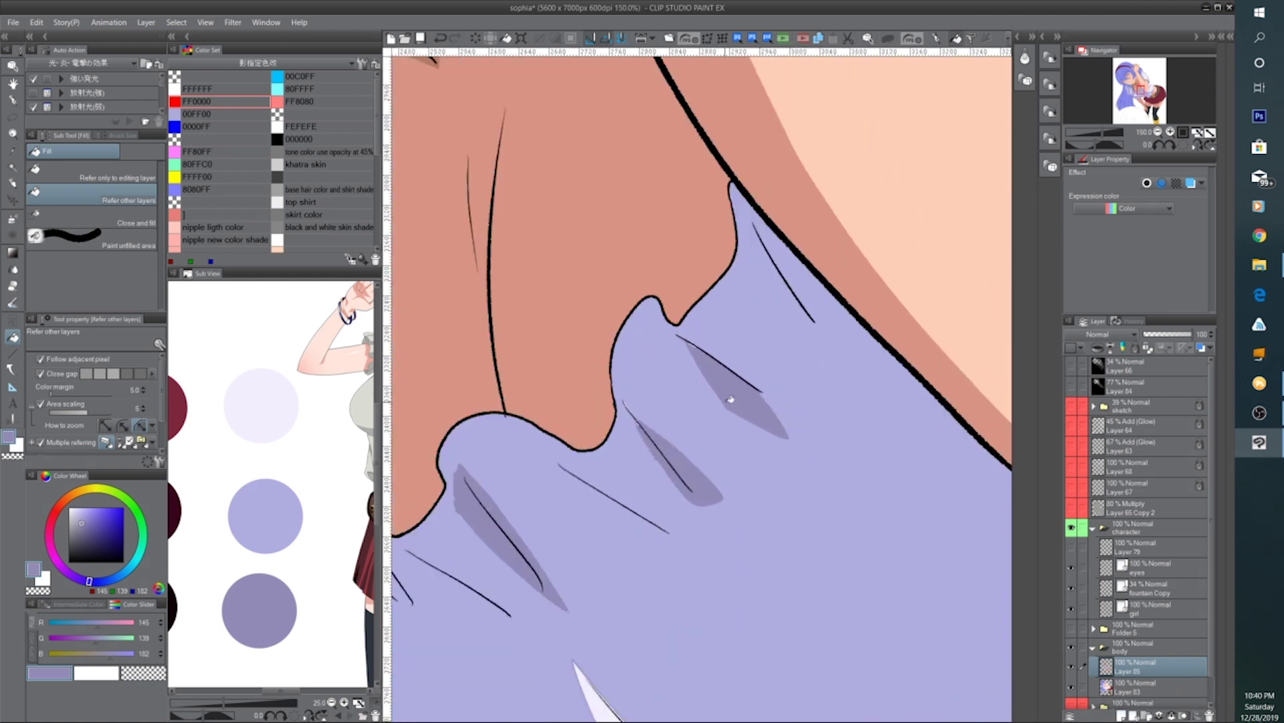
Paint over the leftover light gaps in the neckline folds with the G-pen in the same dark greyish-purple
{"action": "left_click", "coordinate": [15, 100]}
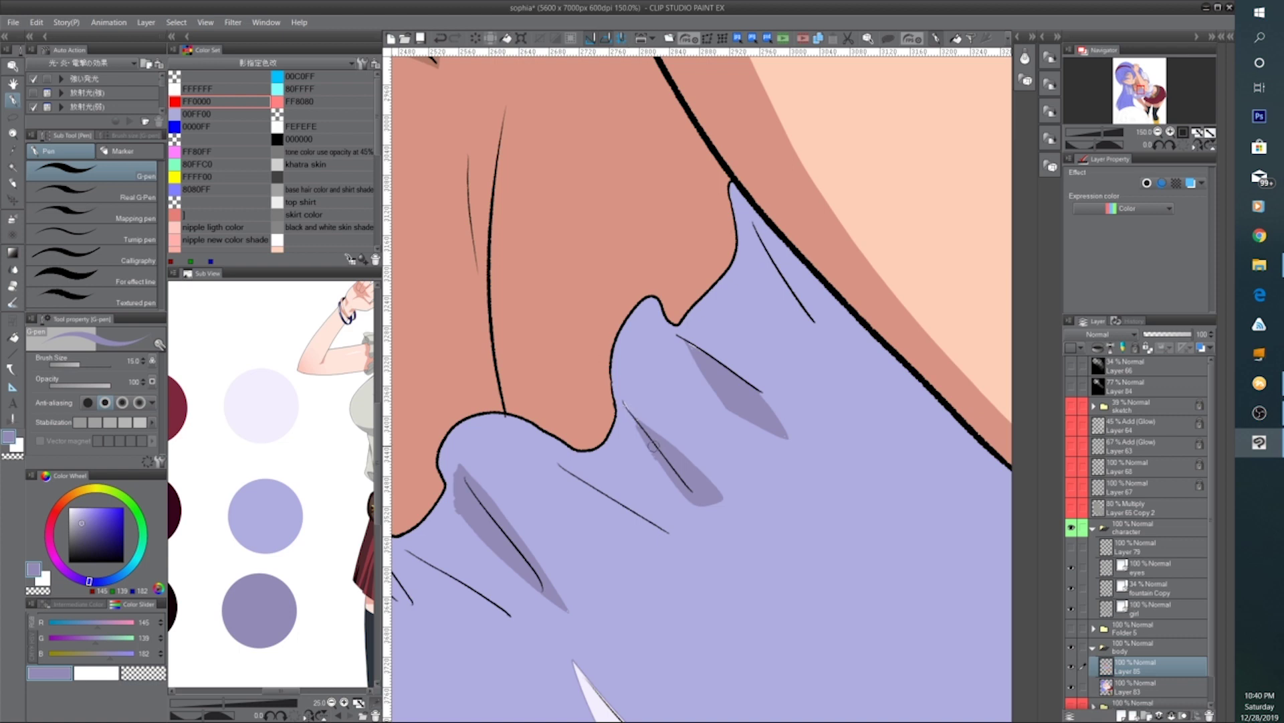
{"action": "left_click_drag", "start_coordinate": [613, 432], "coordinate": [791, 316]}
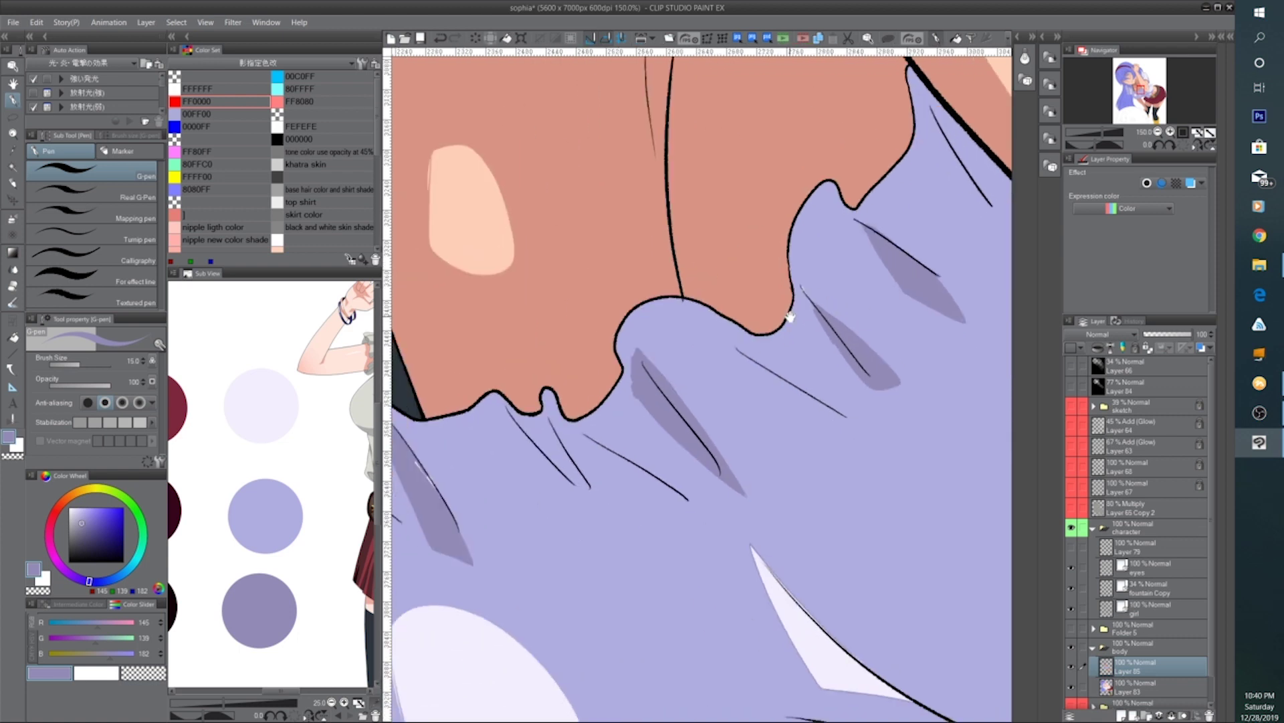
{"action": "left_click_drag", "start_coordinate": [633, 384], "coordinate": [636, 348]}
{"action": "left_click_drag", "start_coordinate": [564, 437], "coordinate": [647, 421]}
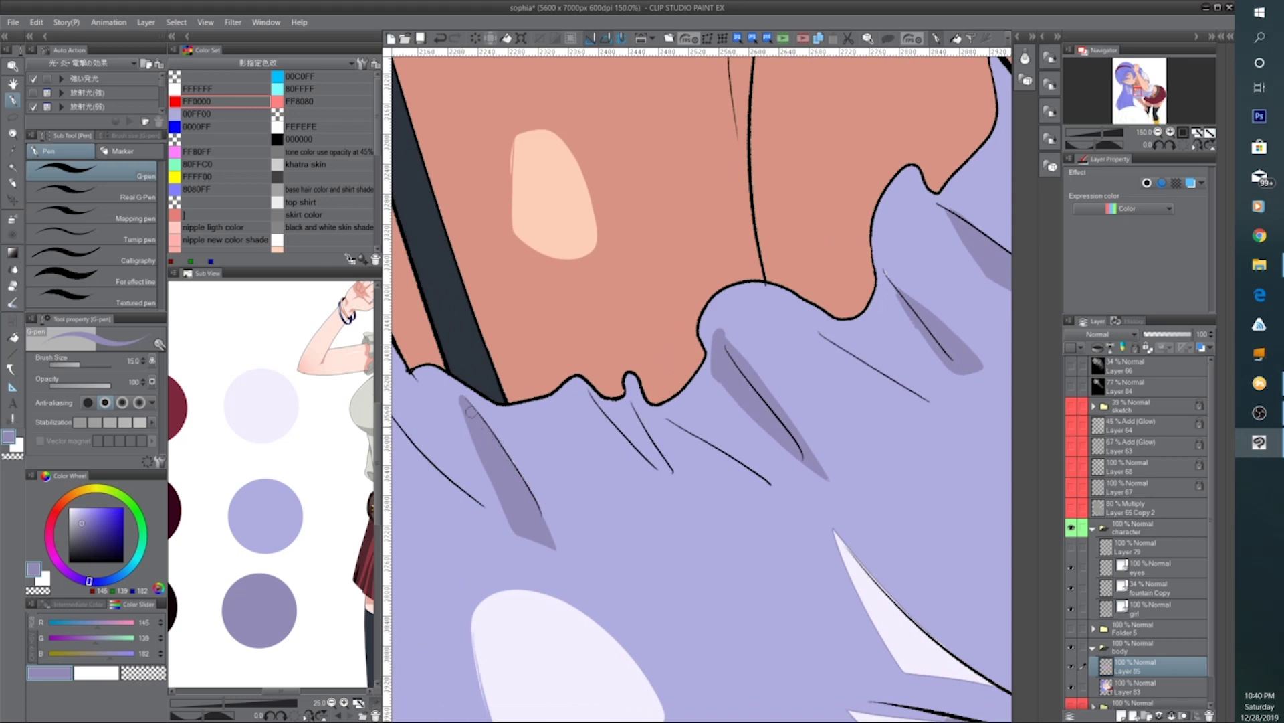
{"action": "scroll", "coordinate": [471, 412], "scroll_direction": "down", "scroll_amount": 4}
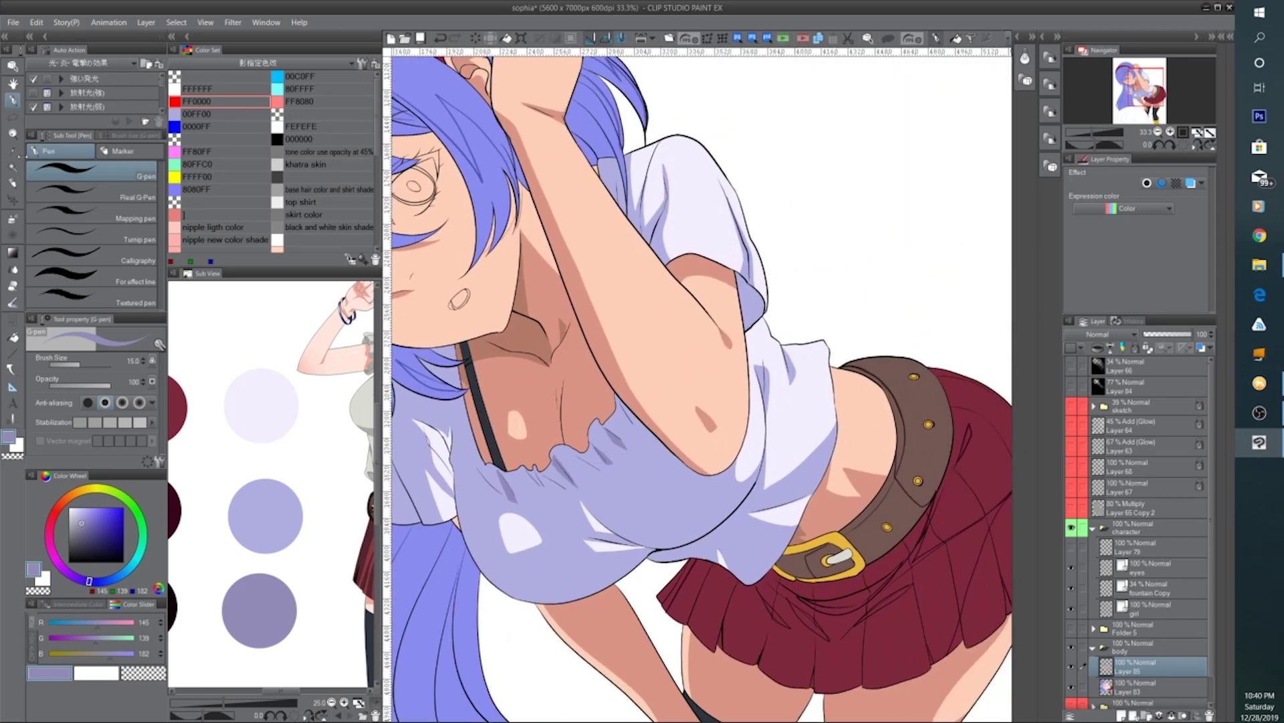
Fill the two pointed folds at the shirt's lower crease beside the large chest highlight with dark greyish-purple
{"action": "key", "text": "g"}
{"action": "scroll", "coordinate": [748, 441], "scroll_direction": "up", "scroll_amount": 2}
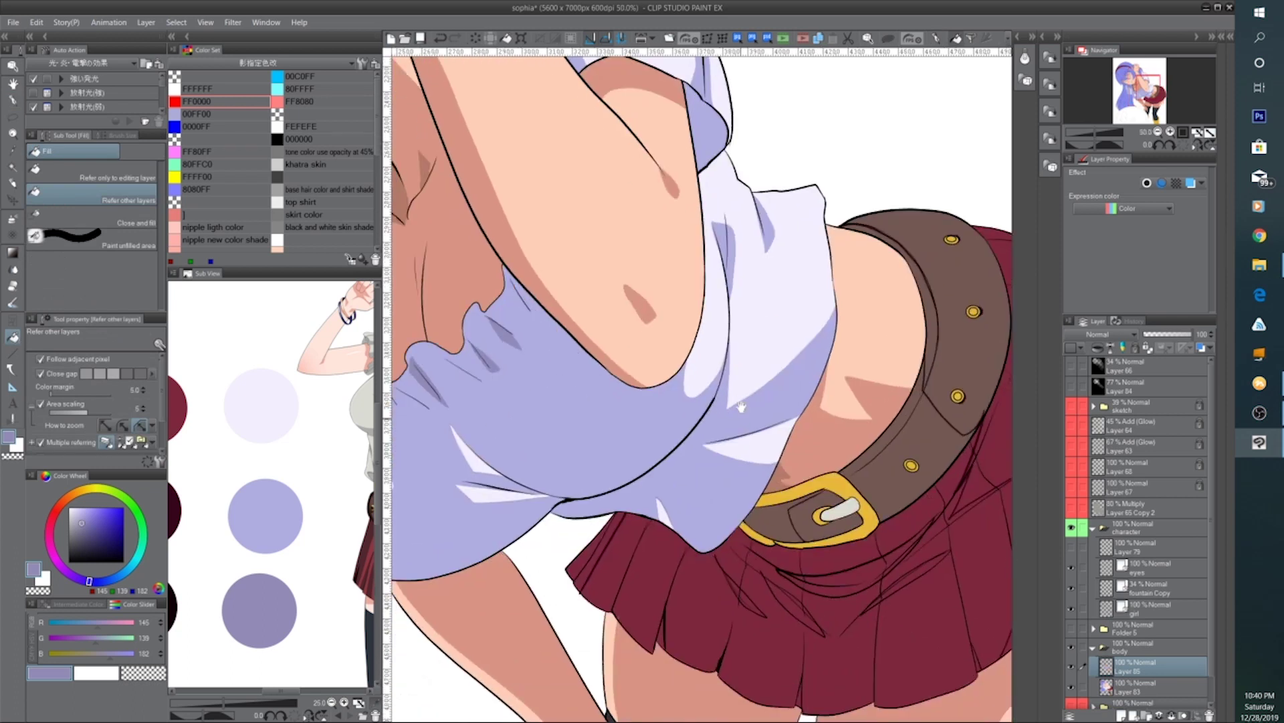
{"action": "scroll", "coordinate": [748, 441], "scroll_direction": "down", "scroll_amount": 4}
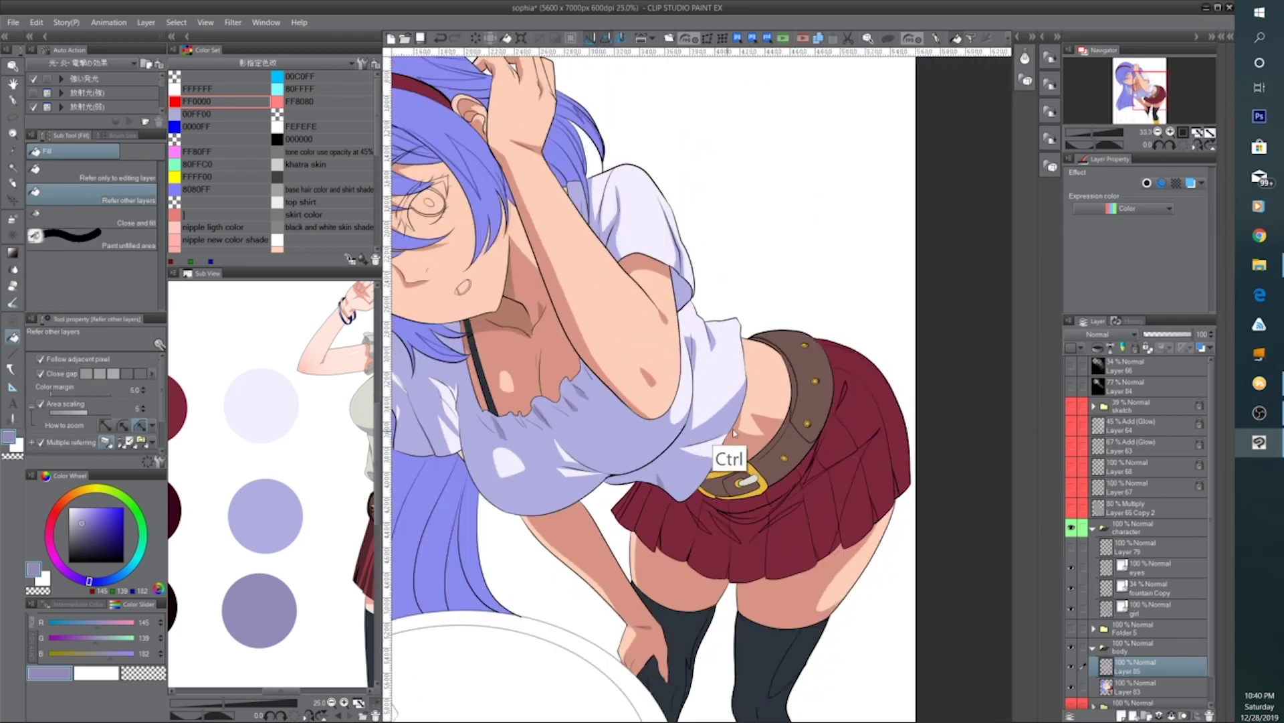
{"action": "scroll", "coordinate": [765, 441], "scroll_direction": "up", "scroll_amount": 4}
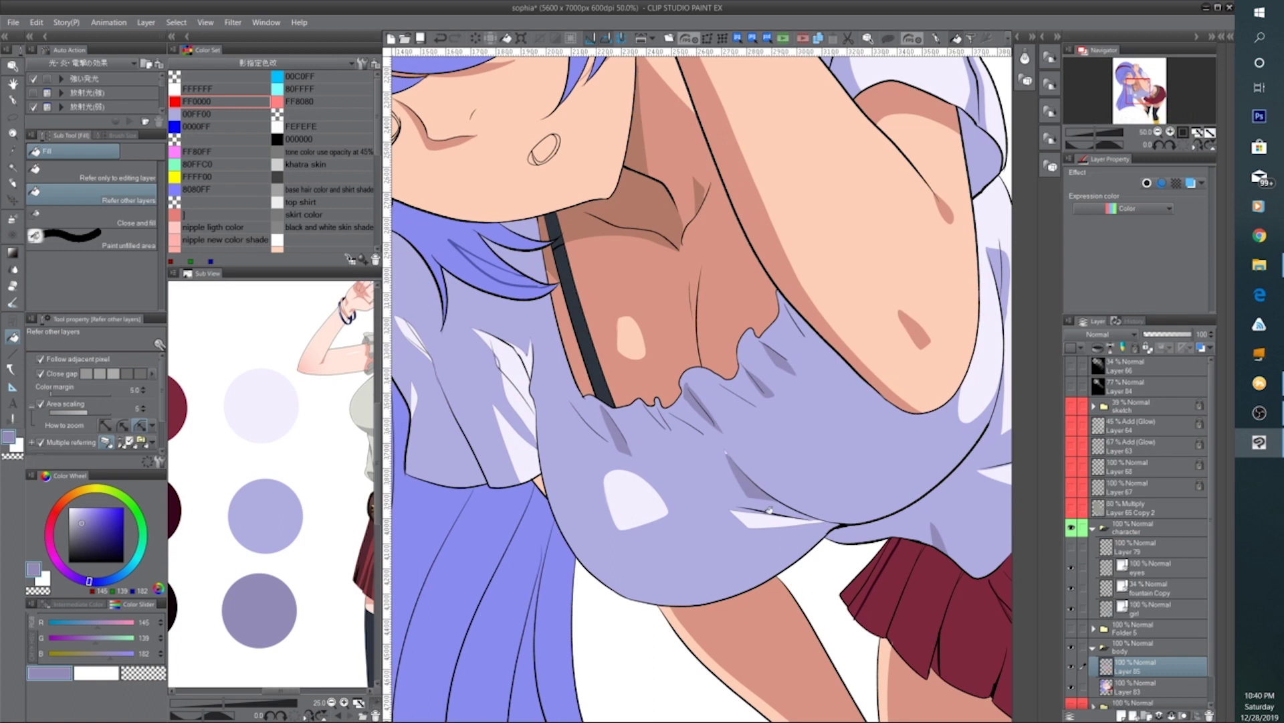
{"action": "left_click", "coordinate": [770, 510]}
{"action": "scroll", "coordinate": [656, 495], "scroll_direction": "down", "scroll_amount": 1}
{"action": "scroll", "coordinate": [649, 490], "scroll_direction": "up", "scroll_amount": 2}
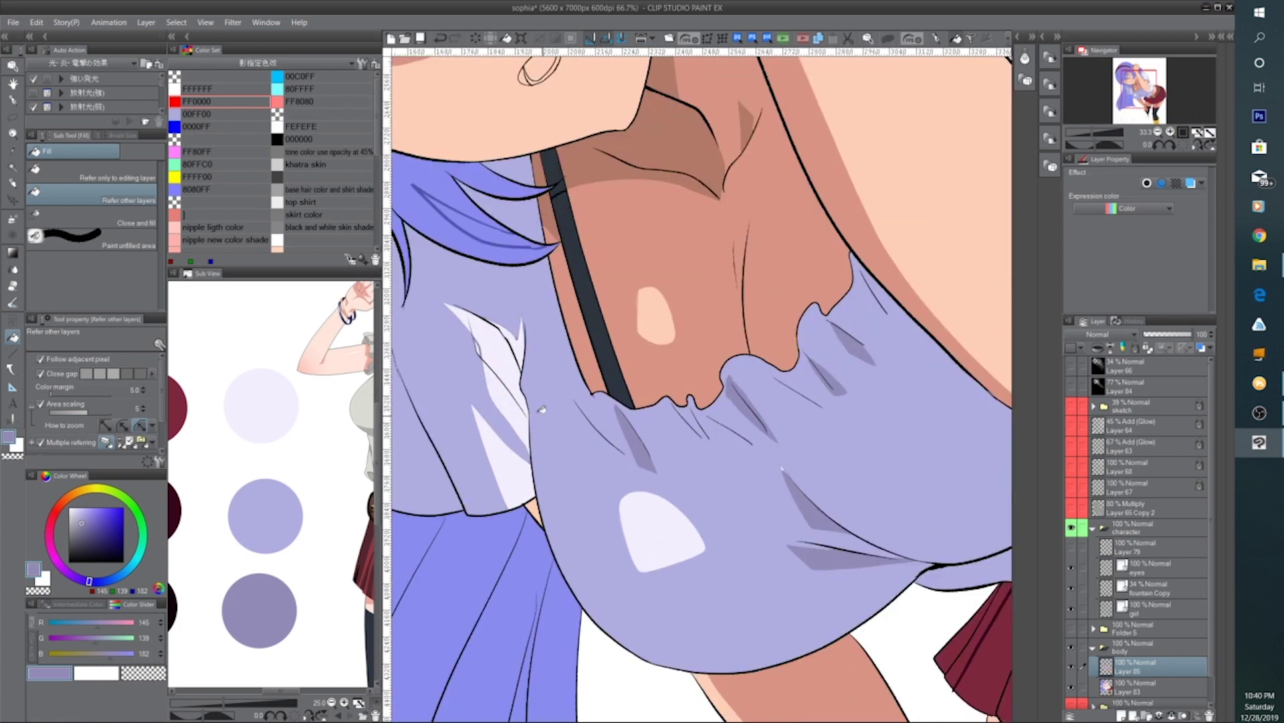
Fill the folds on the lowered arm's sleeve next to the torso with dark greyish-purple
{"action": "left_click", "coordinate": [510, 409]}
{"action": "left_click", "coordinate": [506, 357]}
{"action": "left_click", "coordinate": [521, 340]}
{"action": "left_click", "coordinate": [506, 452]}
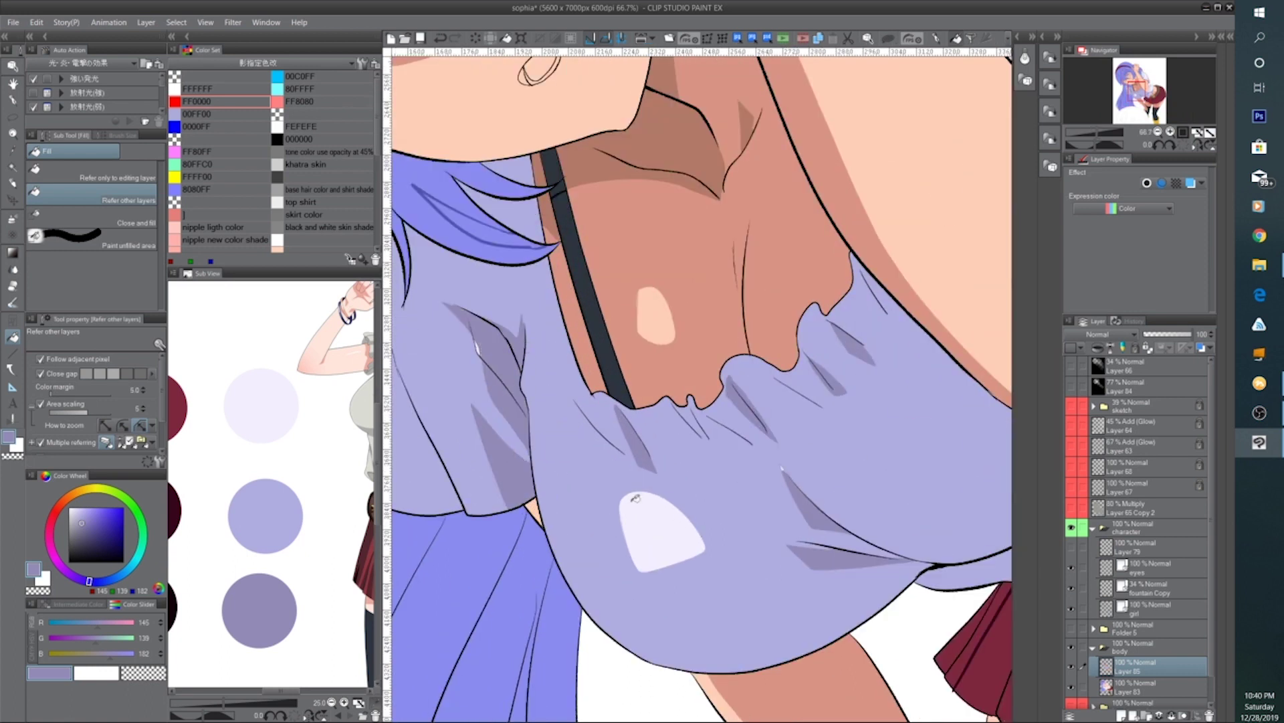
Fill the small folds on the outer side of the lowered arm's sleeve beside the long hair with dark greyish-purple
{"action": "left_click_drag", "start_coordinate": [521, 448], "coordinate": [763, 477]}
{"action": "left_click", "coordinate": [604, 324]}
{"action": "scroll", "coordinate": [604, 321], "scroll_direction": "up", "scroll_amount": 1}
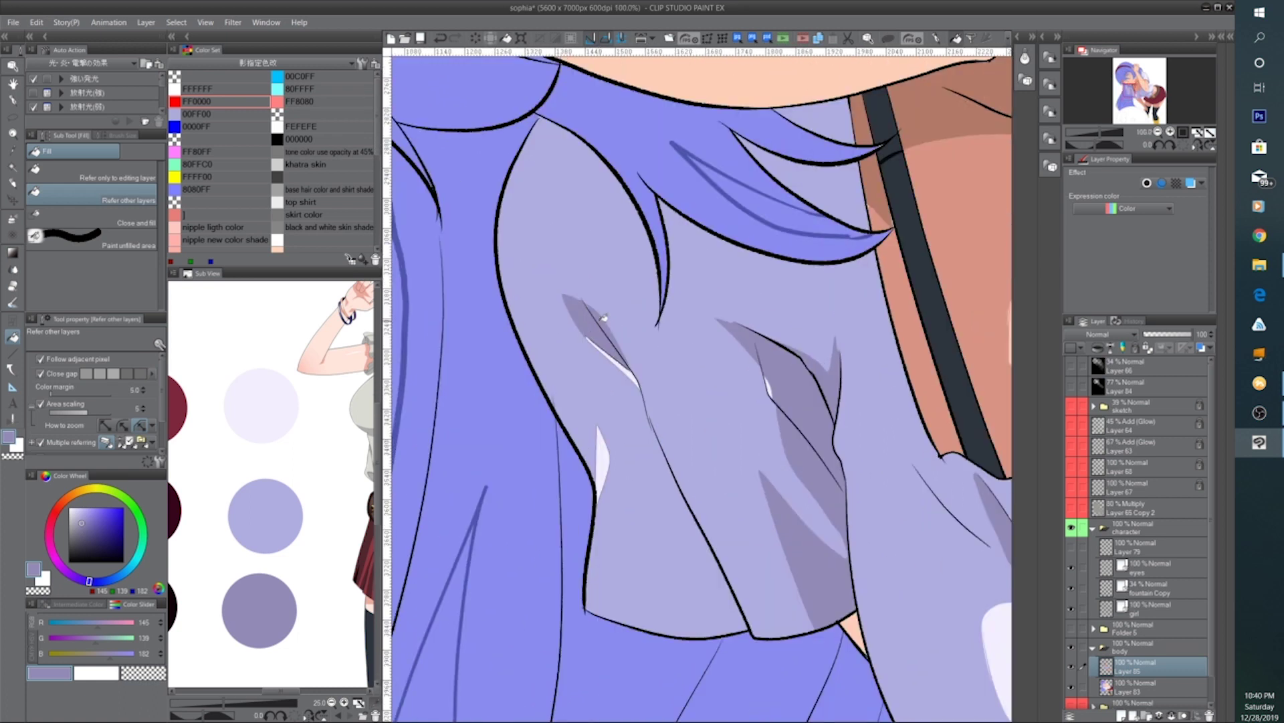
{"action": "left_click", "coordinate": [635, 374]}
{"action": "left_click", "coordinate": [605, 444]}
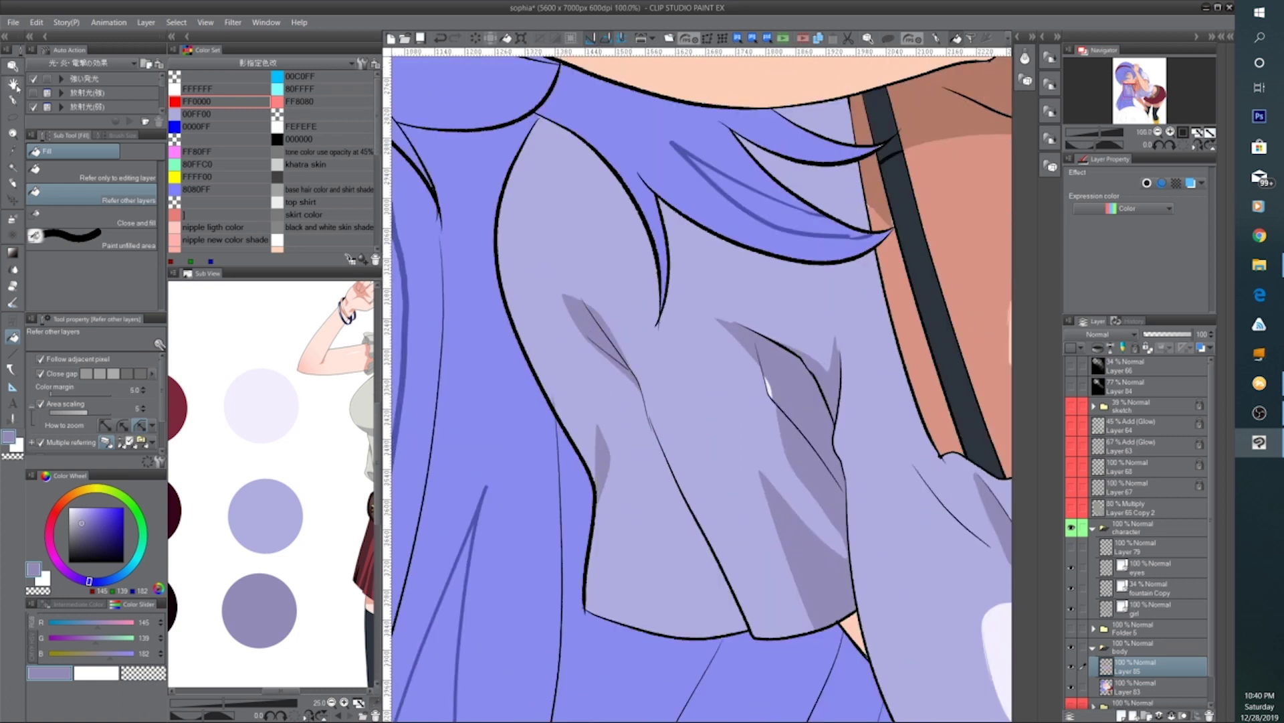
Cover the remaining light specks along the lowered sleeve's fold lines with dark greyish-purple G-pen strokes
{"action": "left_click", "coordinate": [12, 99]}
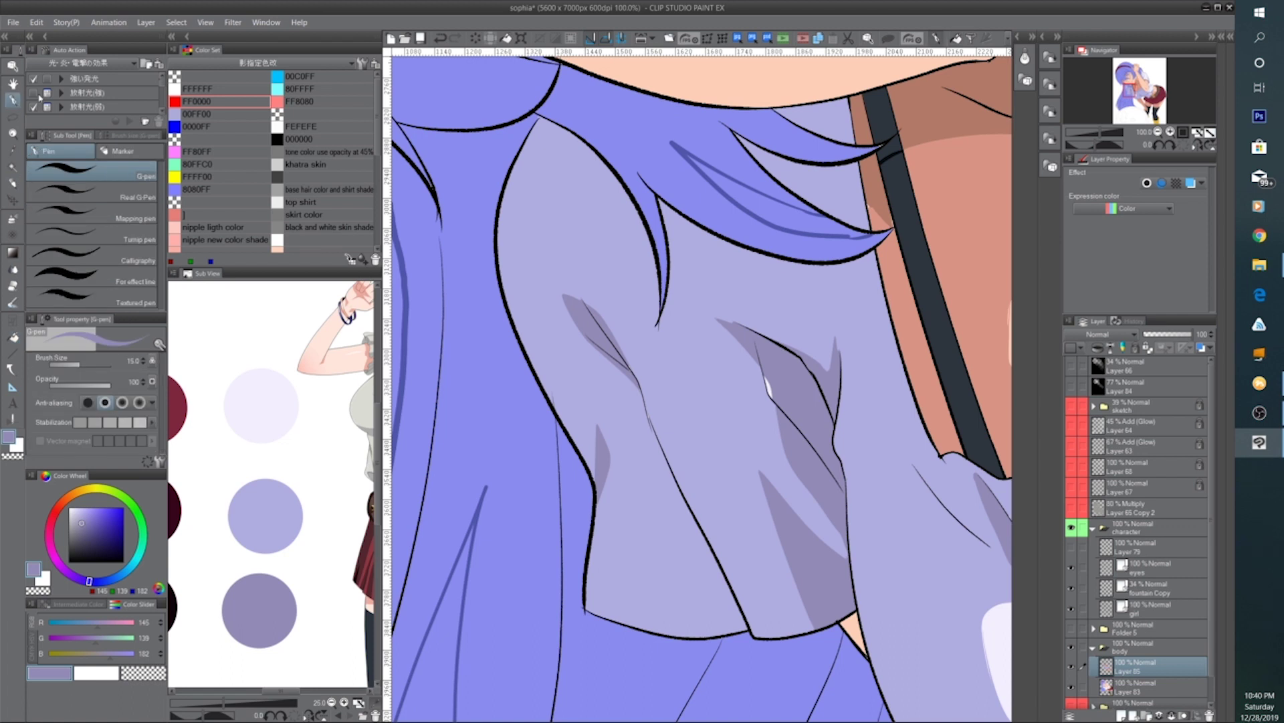
{"action": "scroll", "coordinate": [904, 294], "scroll_direction": "up", "scroll_amount": 1}
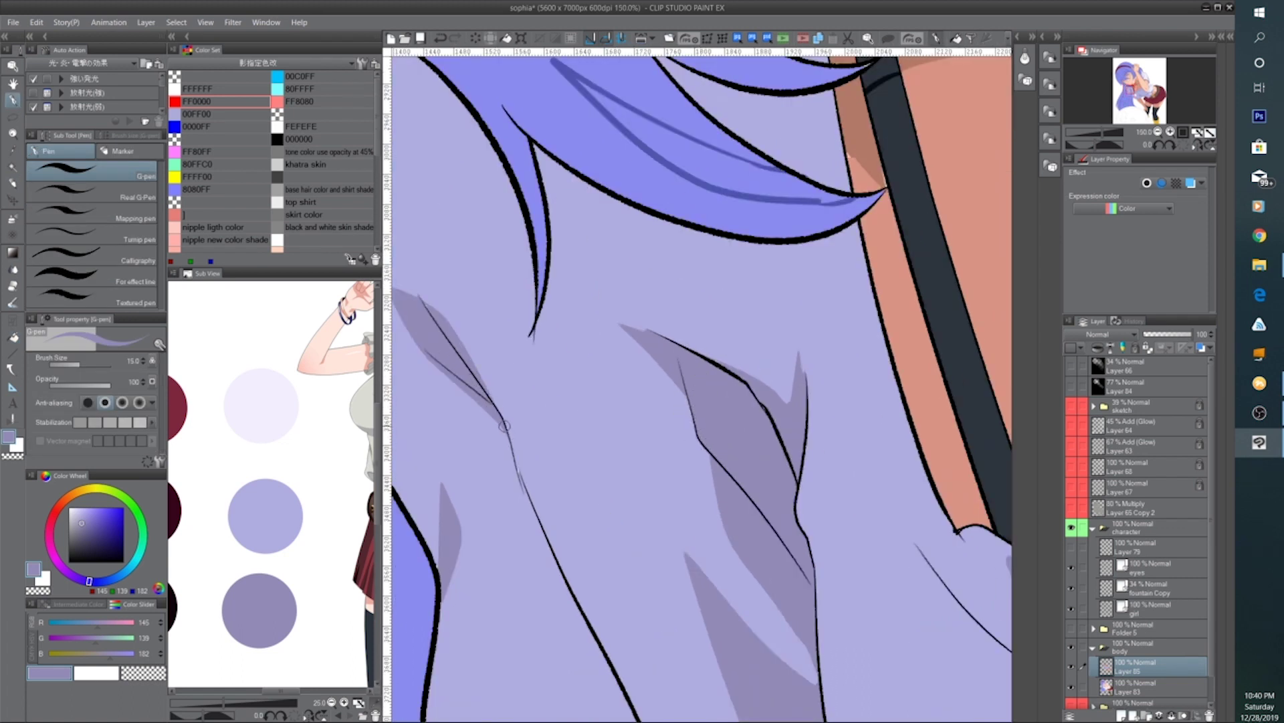
{"action": "left_click_drag", "start_coordinate": [493, 516], "coordinate": [539, 443]}
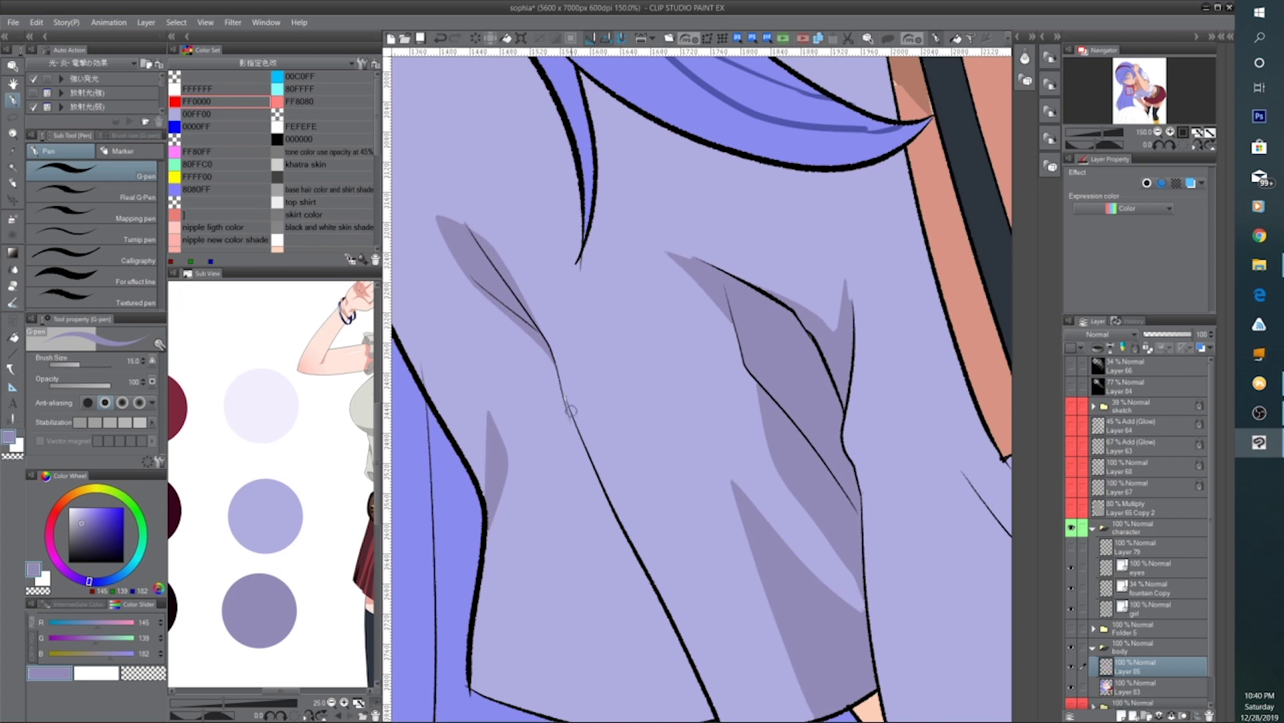
{"action": "scroll", "coordinate": [582, 416], "scroll_direction": "down", "scroll_amount": 2}
{"action": "left_click_drag", "start_coordinate": [917, 481], "coordinate": [735, 454]}
{"action": "left_click_drag", "start_coordinate": [841, 456], "coordinate": [748, 444]}
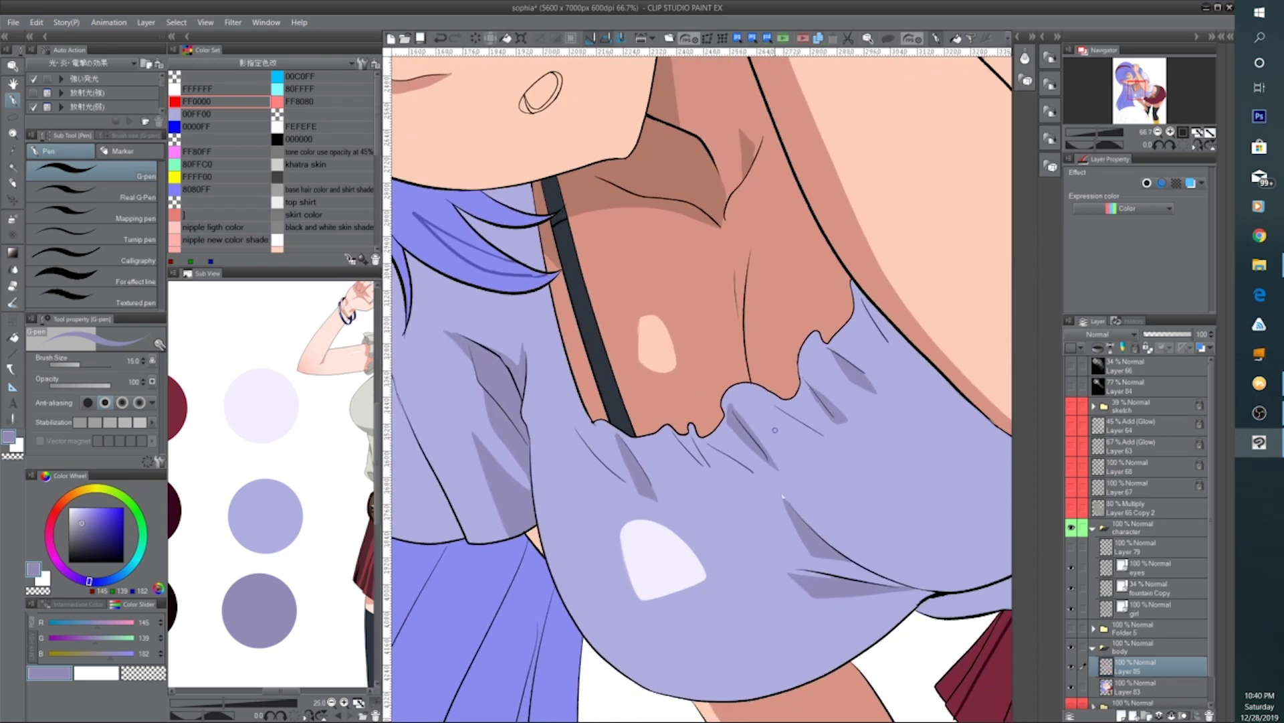
Touch up the light gaps in the lower crease and neckline folds with the G-pen, and check the whole figure
{"action": "scroll", "coordinate": [778, 461], "scroll_direction": "up", "scroll_amount": 1}
{"action": "left_click_drag", "start_coordinate": [782, 505], "coordinate": [653, 420]}
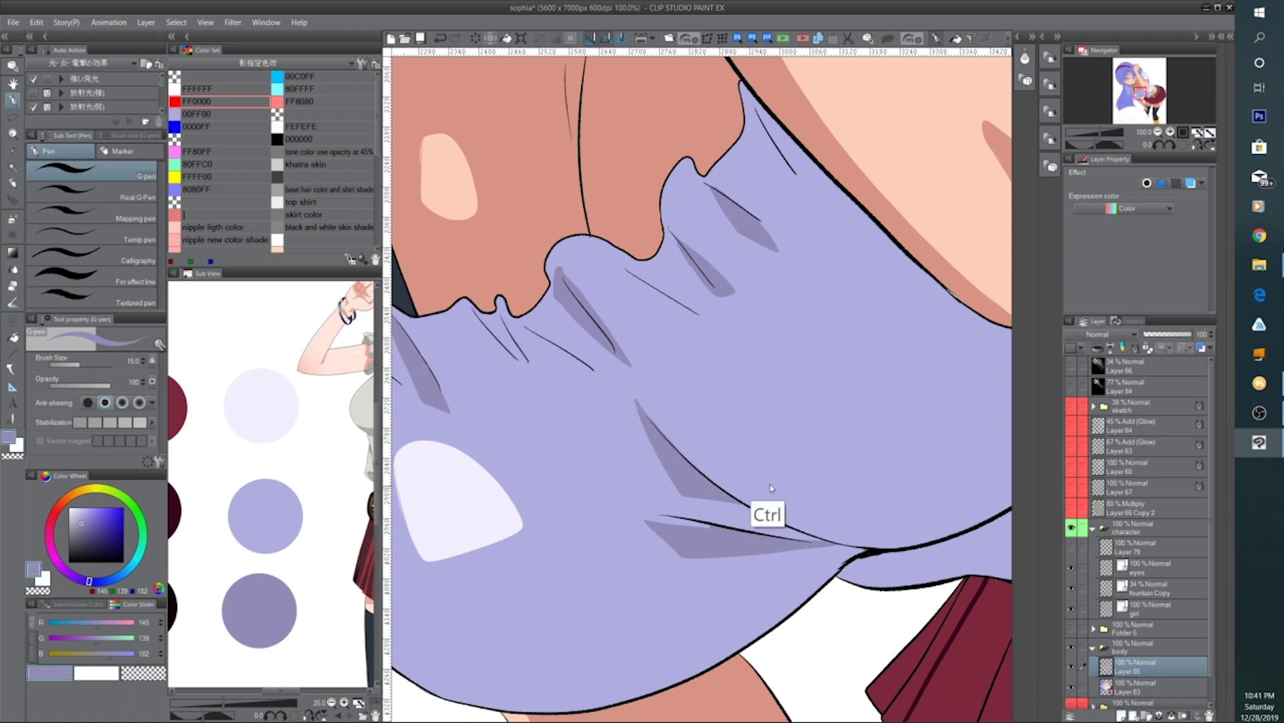
{"action": "scroll", "coordinate": [769, 513], "scroll_direction": "down", "scroll_amount": 2}
{"action": "scroll", "coordinate": [702, 378], "scroll_direction": "up", "scroll_amount": 2}
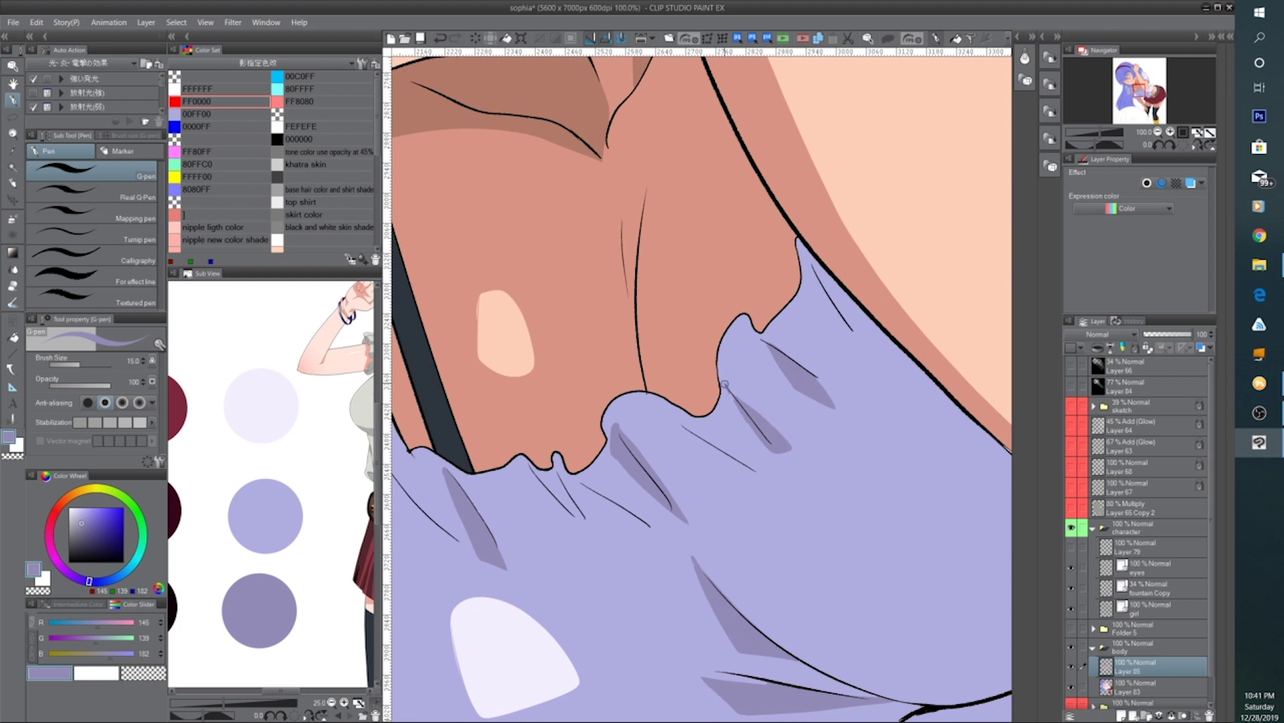
{"action": "scroll", "coordinate": [852, 376], "scroll_direction": "down", "scroll_amount": 3}
{"action": "scroll", "coordinate": [674, 401], "scroll_direction": "up", "scroll_amount": 2}
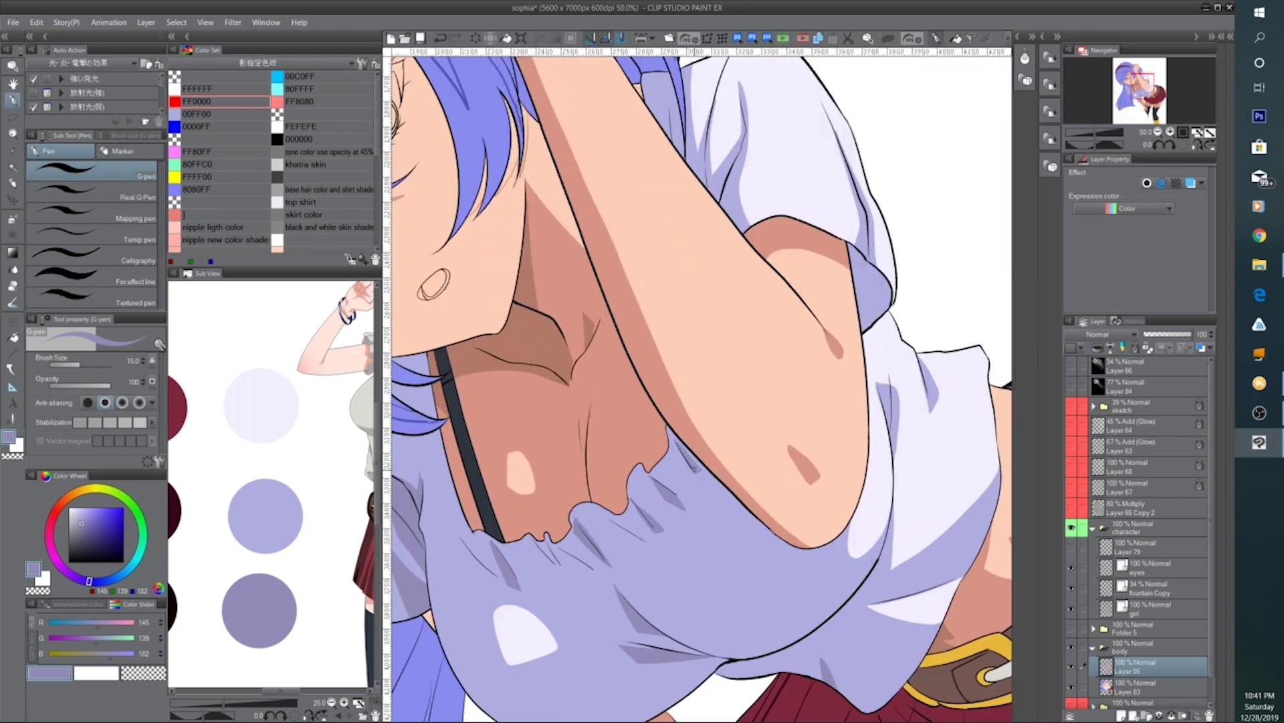
{"action": "scroll", "coordinate": [698, 388], "scroll_direction": "down", "scroll_amount": 3}
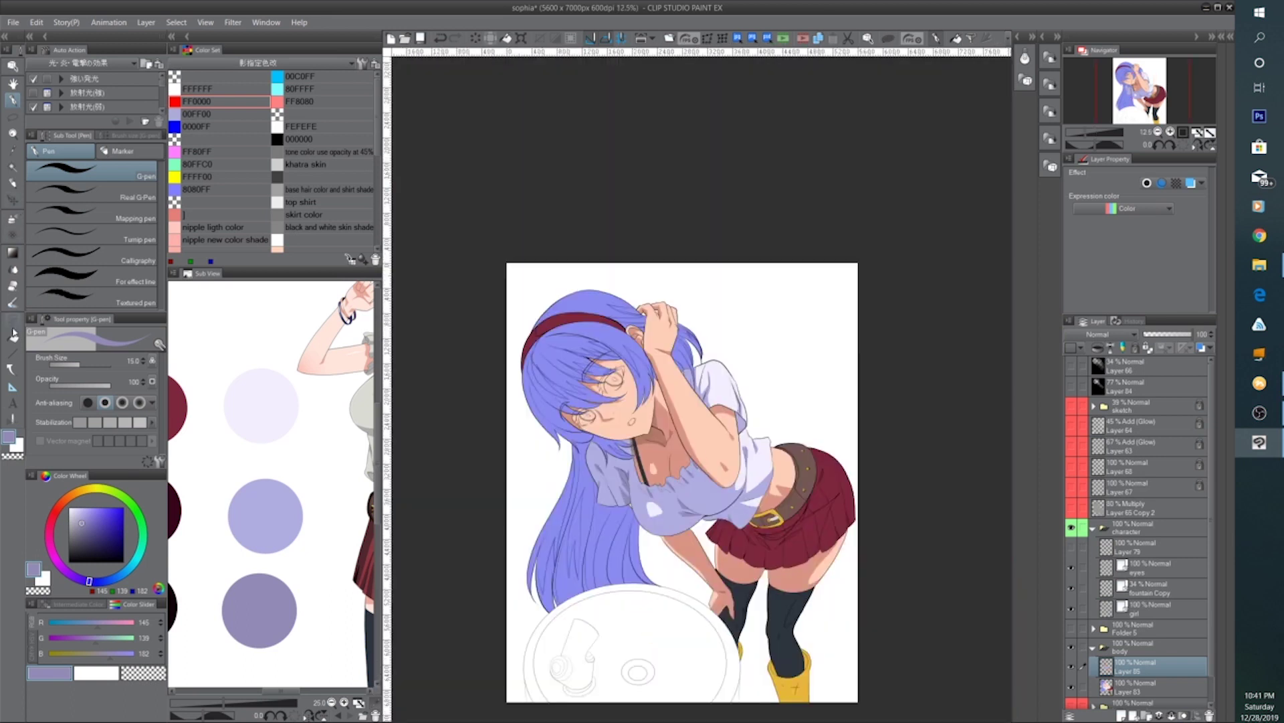
Switch back to the Fill tool and sample the skin shadow color
{"action": "left_click", "coordinate": [13, 334]}
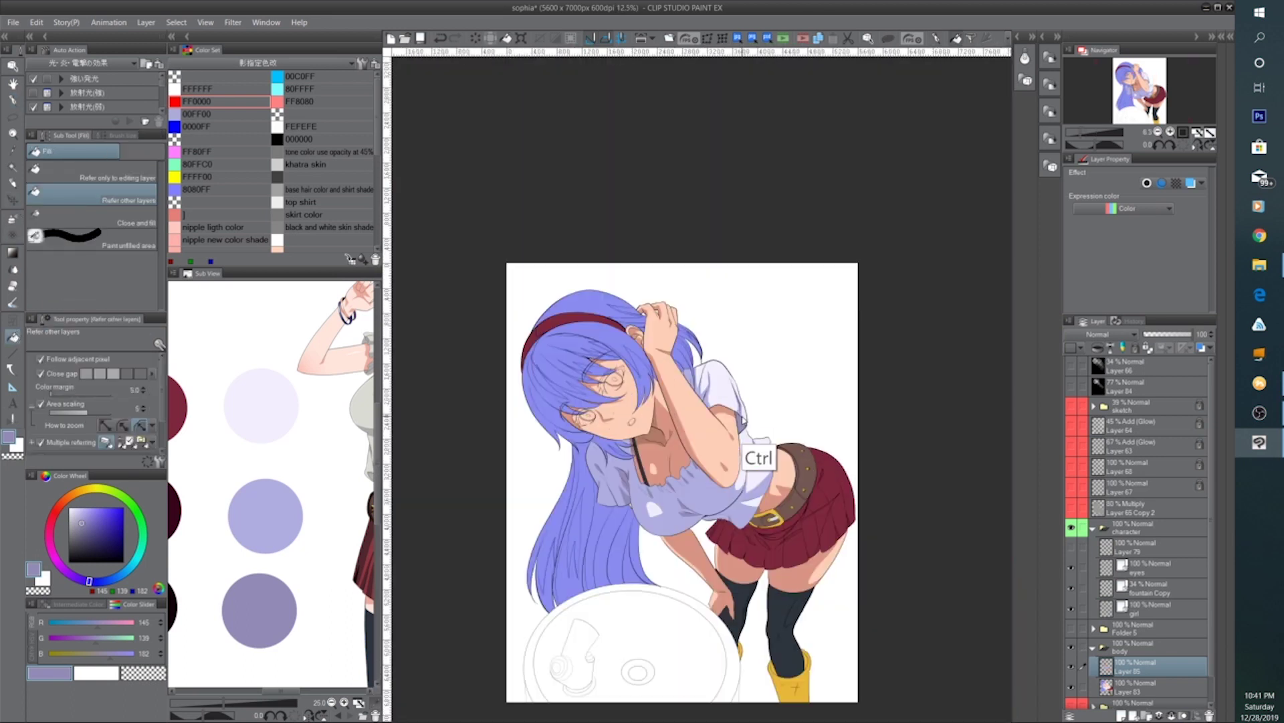
{"action": "scroll", "coordinate": [813, 486], "scroll_direction": "up", "scroll_amount": 1}
{"action": "left_click", "coordinate": [427, 506], "text": "alt"}
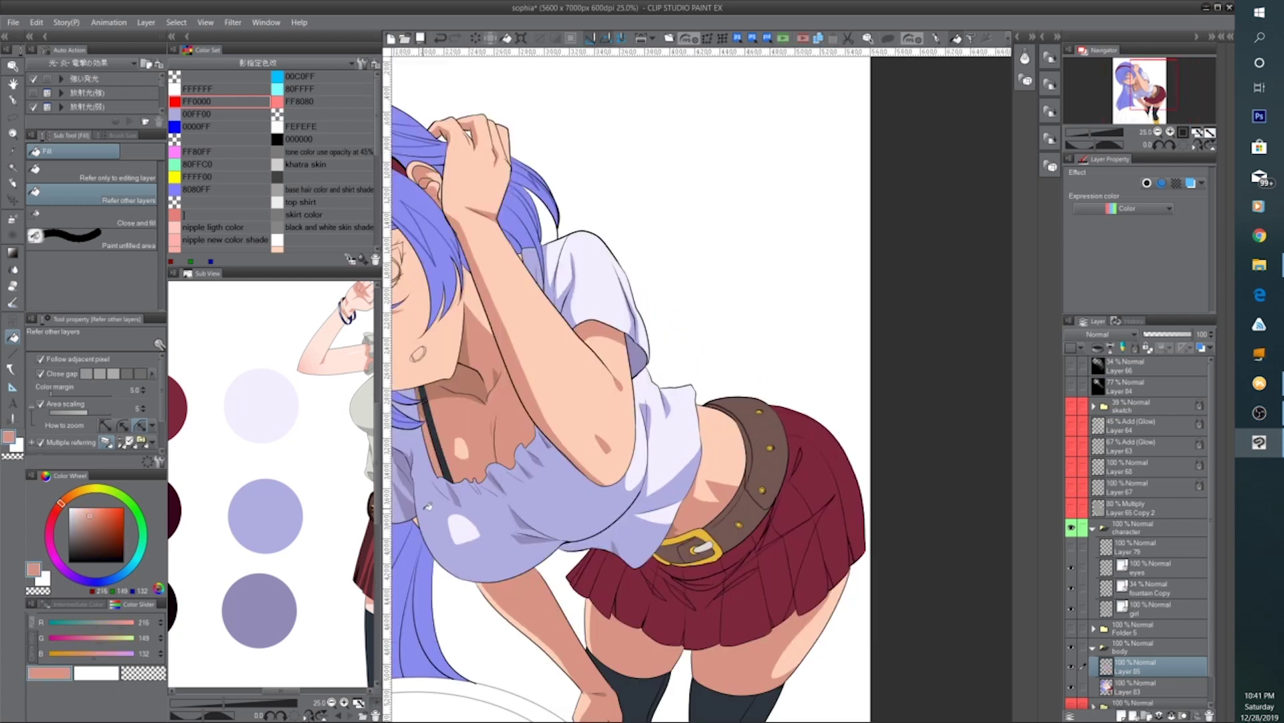
Sample the very dark maroon and fill the thin fold beside the belt and the side pleat's shadow on the skirt
{"action": "scroll", "coordinate": [451, 495], "scroll_direction": "down", "scroll_amount": 2}
{"action": "scroll", "coordinate": [562, 472], "scroll_direction": "up", "scroll_amount": 1}
{"action": "left_click_drag", "start_coordinate": [573, 517], "coordinate": [781, 430]}
{"action": "scroll", "coordinate": [784, 432], "scroll_direction": "up", "scroll_amount": 4}
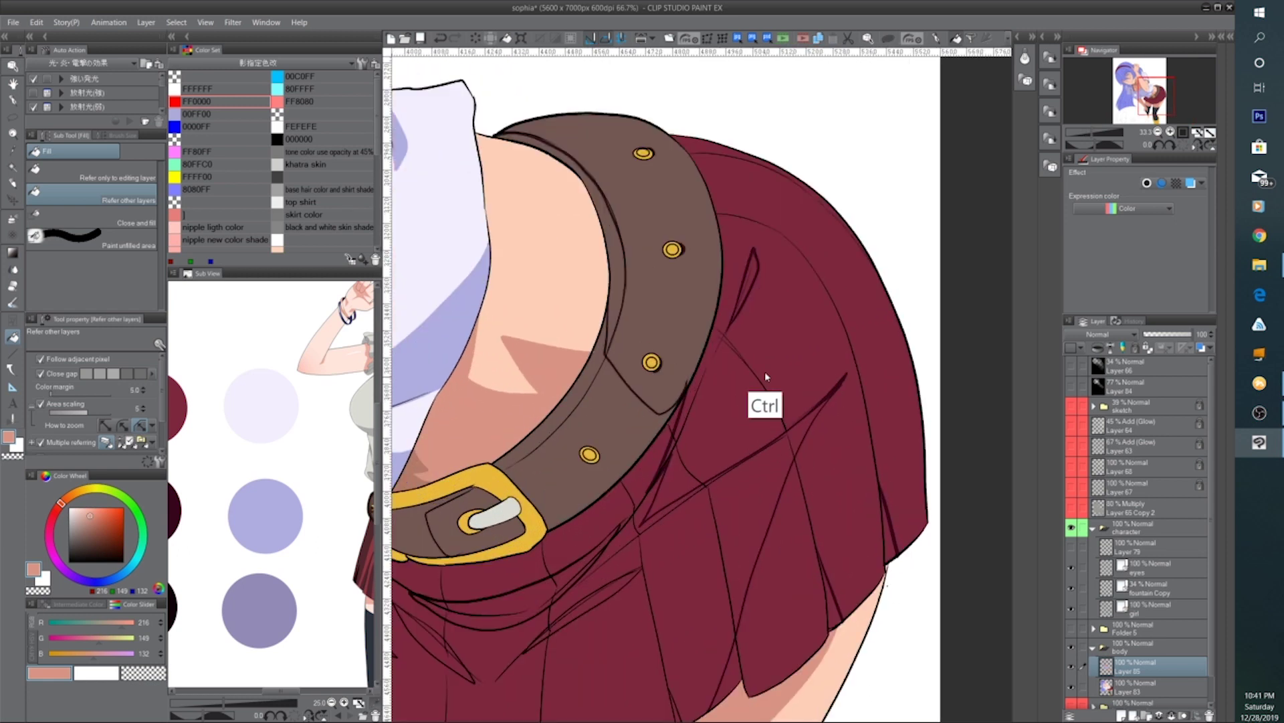
{"action": "left_click", "coordinate": [755, 254], "text": "alt"}
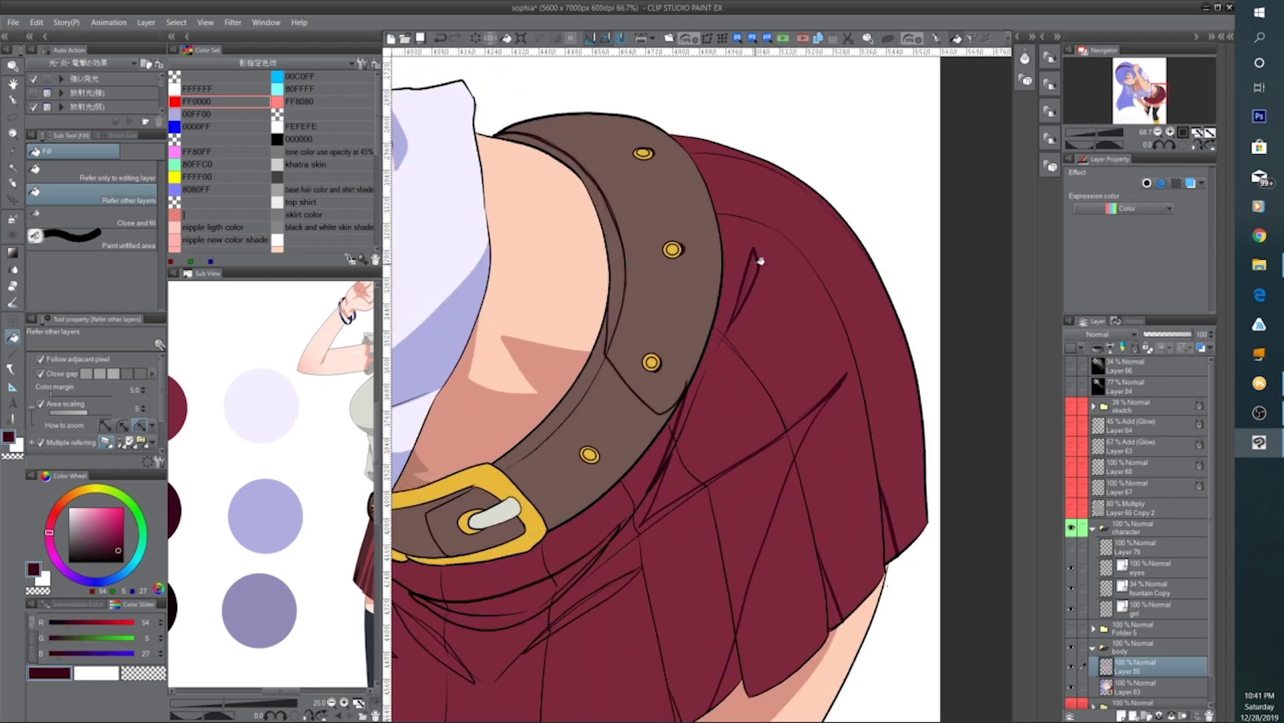
{"action": "left_click", "coordinate": [754, 285]}
{"action": "left_click", "coordinate": [775, 481]}
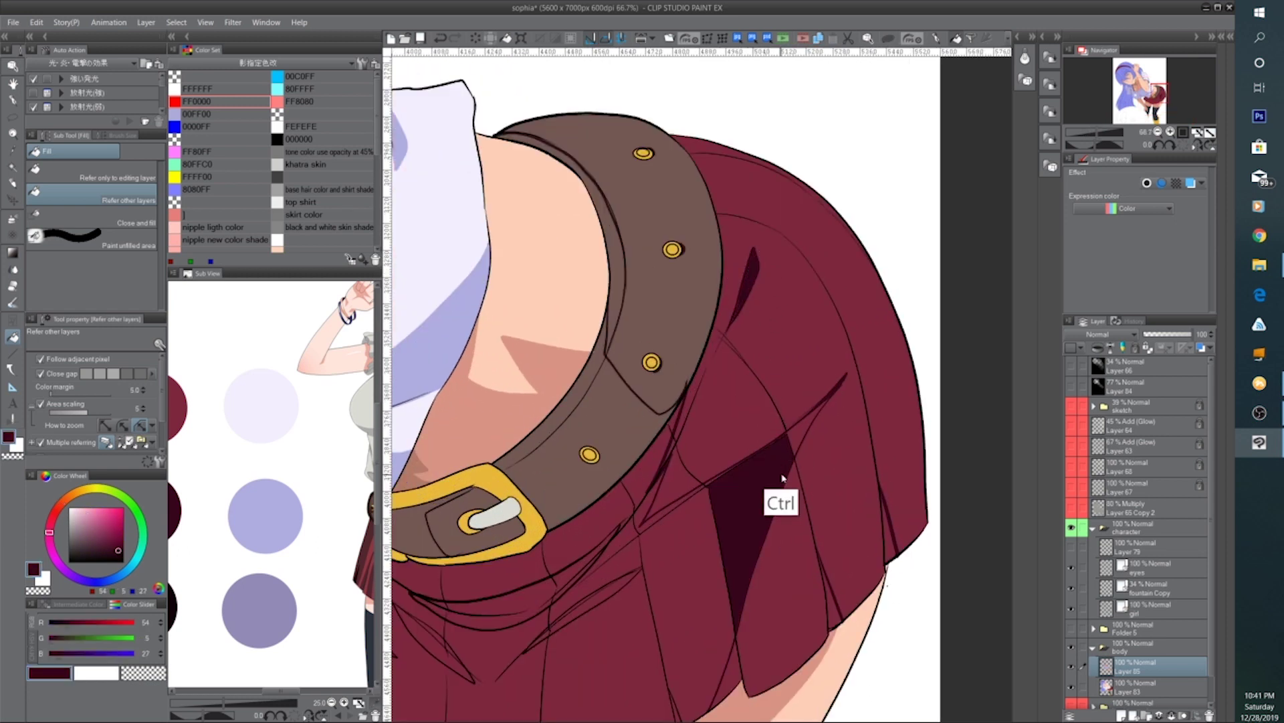
Extend the dark maroon shadow through the rest of the side pleat and into its long pointed fold
{"action": "scroll", "coordinate": [775, 482], "scroll_direction": "up", "scroll_amount": 1}
{"action": "left_click", "coordinate": [772, 436]}
{"action": "left_click", "coordinate": [647, 504]}
{"action": "left_click", "coordinate": [660, 534]}
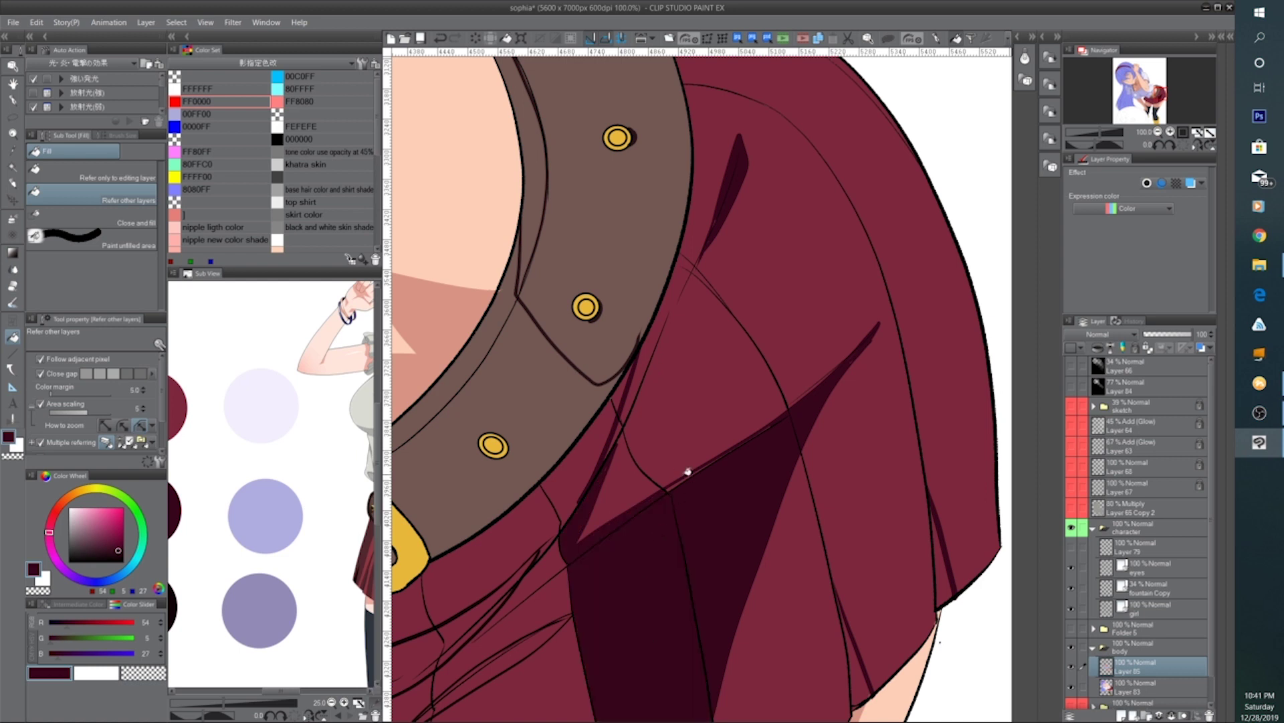
Fill the shadow strip on the skirt directly beneath the belt and buckle with dark maroon
{"action": "left_click", "coordinate": [599, 450]}
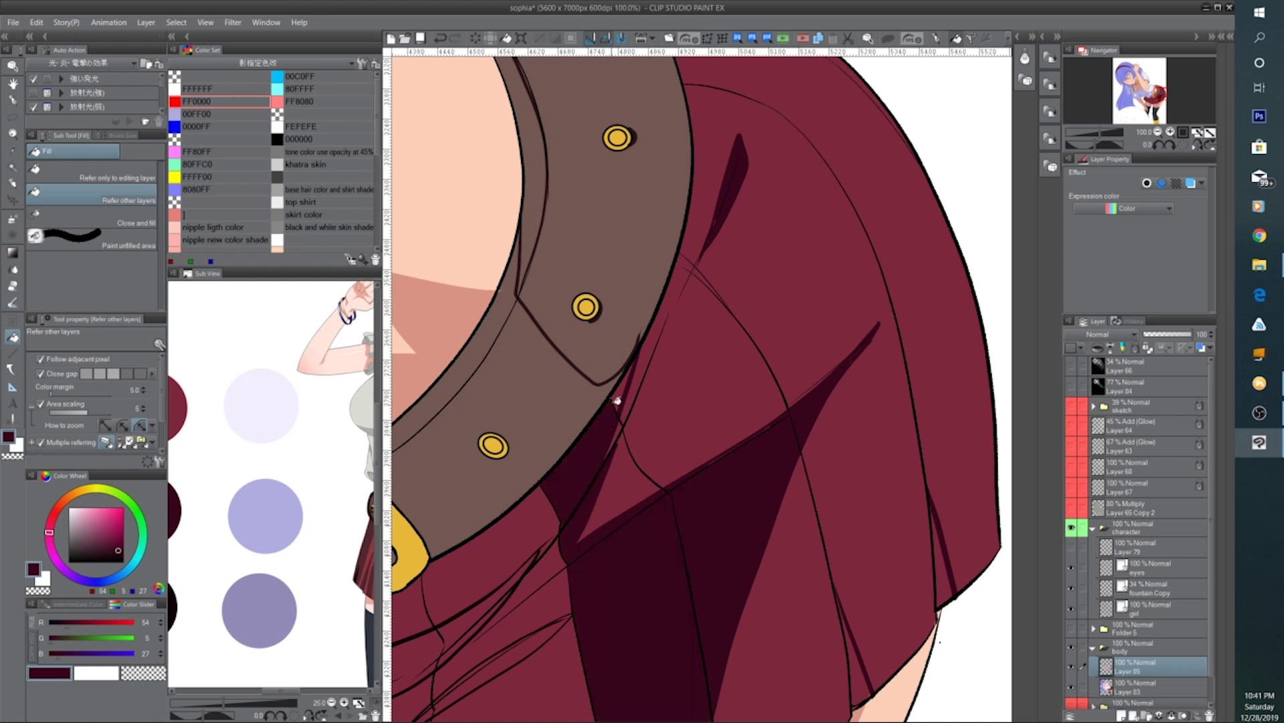
{"action": "left_click", "coordinate": [617, 393]}
{"action": "left_click", "coordinate": [530, 507]}
{"action": "scroll", "coordinate": [535, 569], "scroll_direction": "down", "scroll_amount": 1}
{"action": "left_click", "coordinate": [626, 453]}
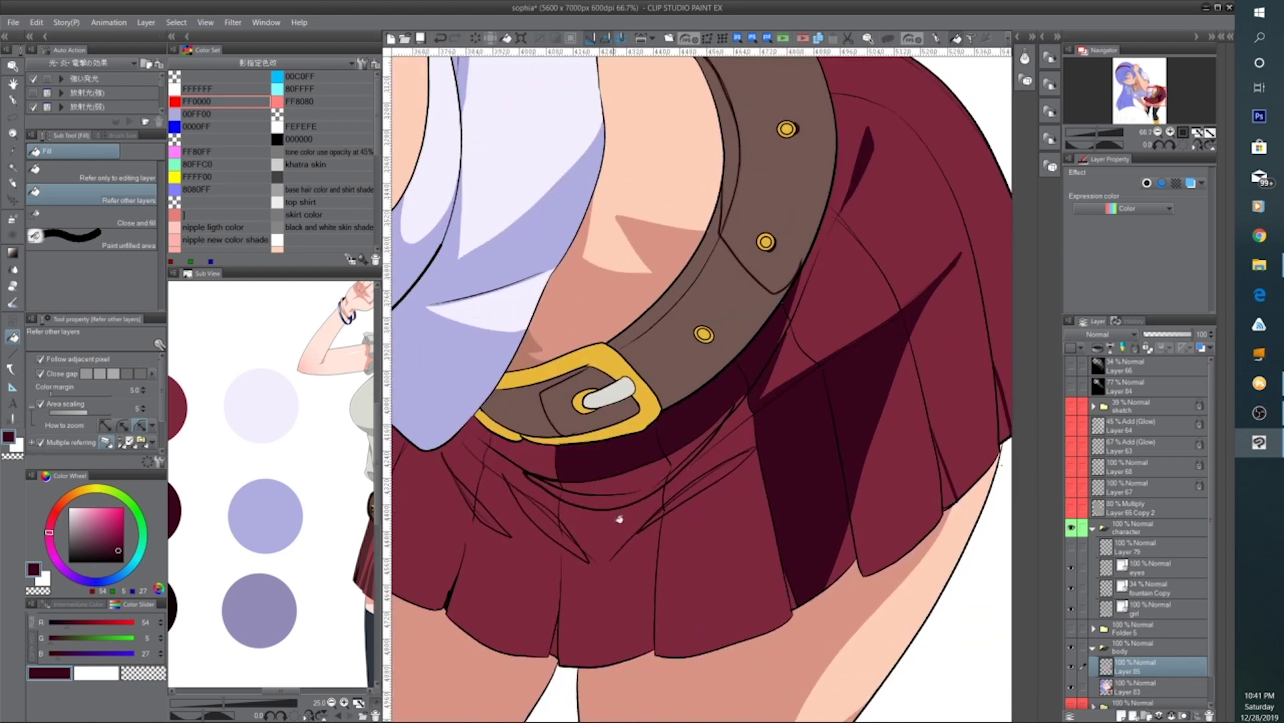
Fill the shadows on the skirt's front pleats and the folds below the buckle with dark maroon
{"action": "left_click", "coordinate": [619, 518]}
{"action": "left_click", "coordinate": [545, 455]}
{"action": "left_click", "coordinate": [521, 475]}
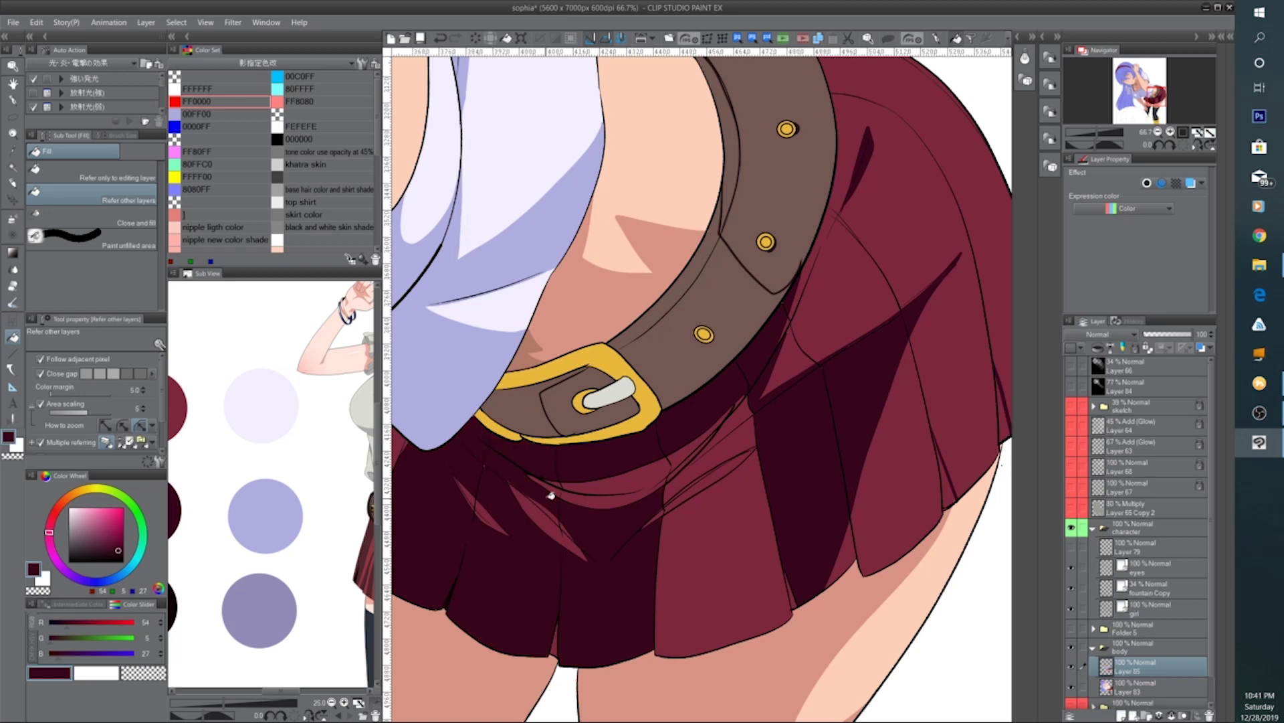
Fill the shadow on the skirt's remaining front pleats and the sections between the belt and side pleat with dark maroon
{"action": "left_click", "coordinate": [706, 539]}
{"action": "left_click", "coordinate": [725, 443]}
{"action": "left_click", "coordinate": [740, 415]}
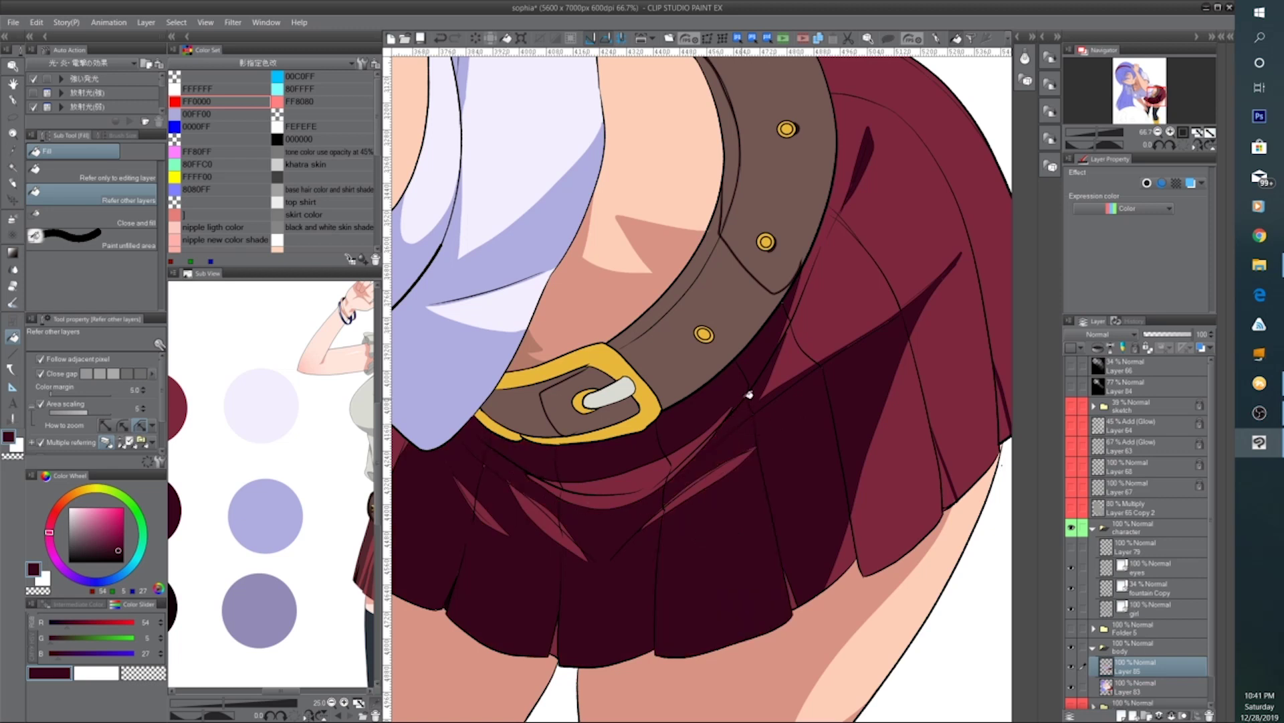
{"action": "left_click_drag", "start_coordinate": [928, 436], "coordinate": [768, 462]}
{"action": "left_click", "coordinate": [804, 507]}
{"action": "left_click", "coordinate": [857, 437]}
Fill the shadows on the skirt's far pleats beneath the shirt hem with dark maroon
{"action": "scroll", "coordinate": [789, 503], "scroll_direction": "down", "scroll_amount": 1}
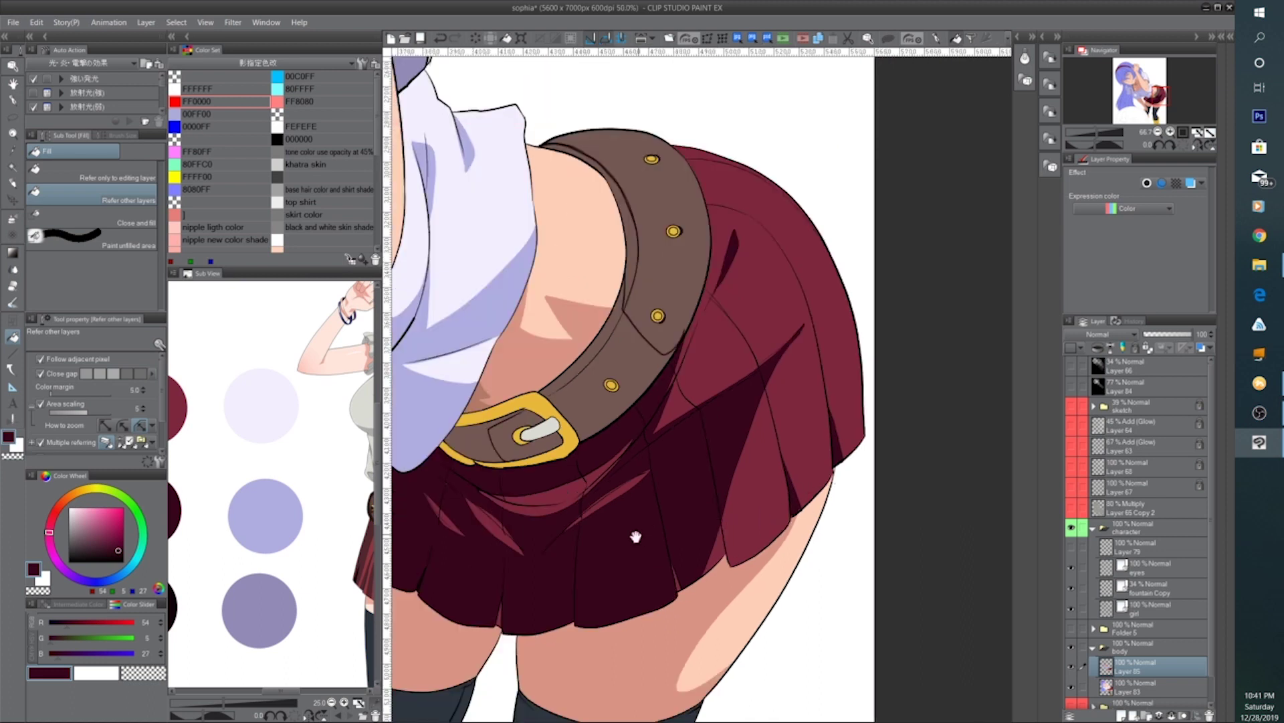
{"action": "scroll", "coordinate": [636, 536], "scroll_direction": "down", "scroll_amount": 1}
{"action": "left_click", "coordinate": [516, 471]}
{"action": "left_click", "coordinate": [485, 440]}
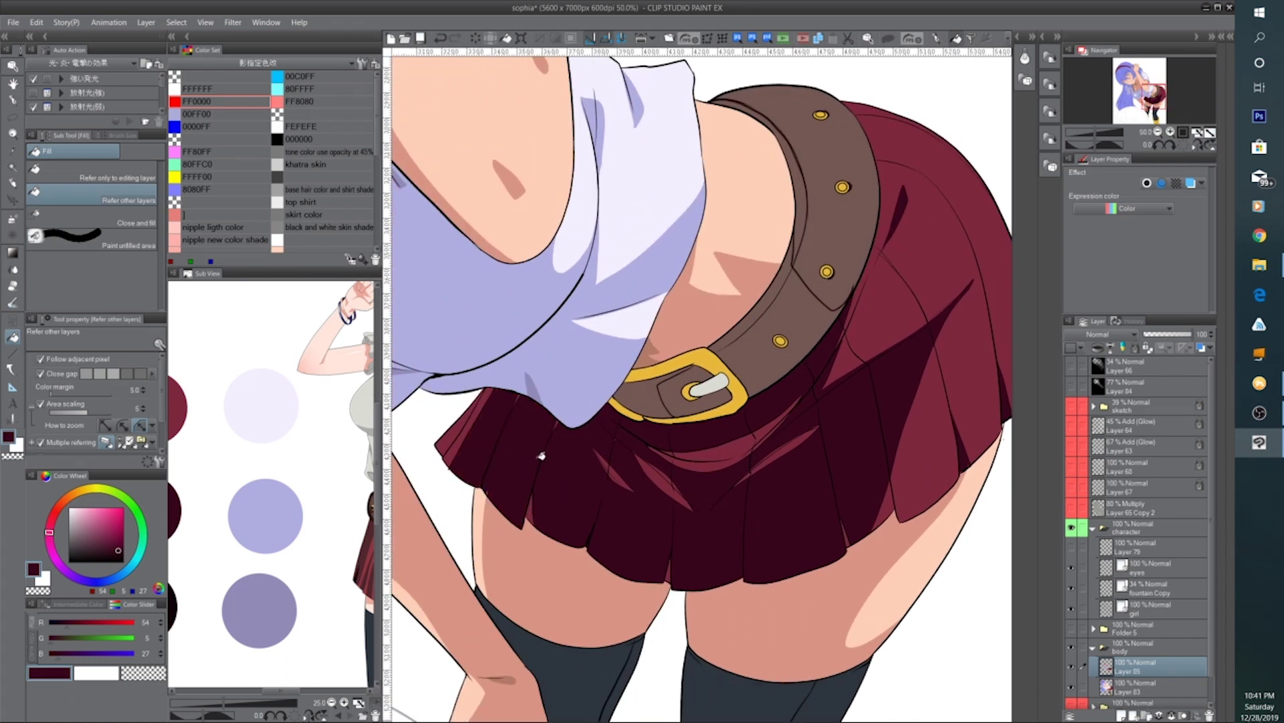
Paint over the unfilled gaps in the far pleats' dark maroon shadow with the G-pen at brush size 20
{"action": "scroll", "coordinate": [528, 408], "scroll_direction": "up", "scroll_amount": 2}
{"action": "left_click", "coordinate": [12, 99]}
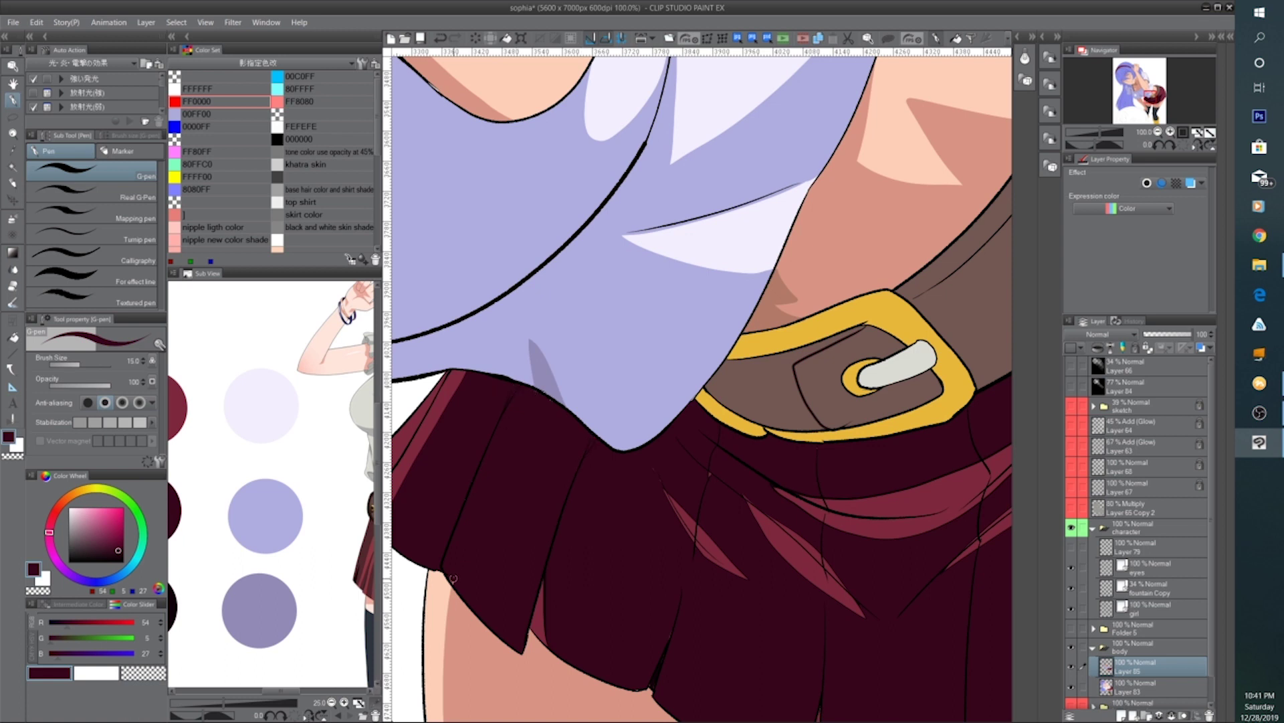
{"action": "left_click_drag", "start_coordinate": [684, 492], "coordinate": [636, 464]}
{"action": "key", "text": "bracketright"}
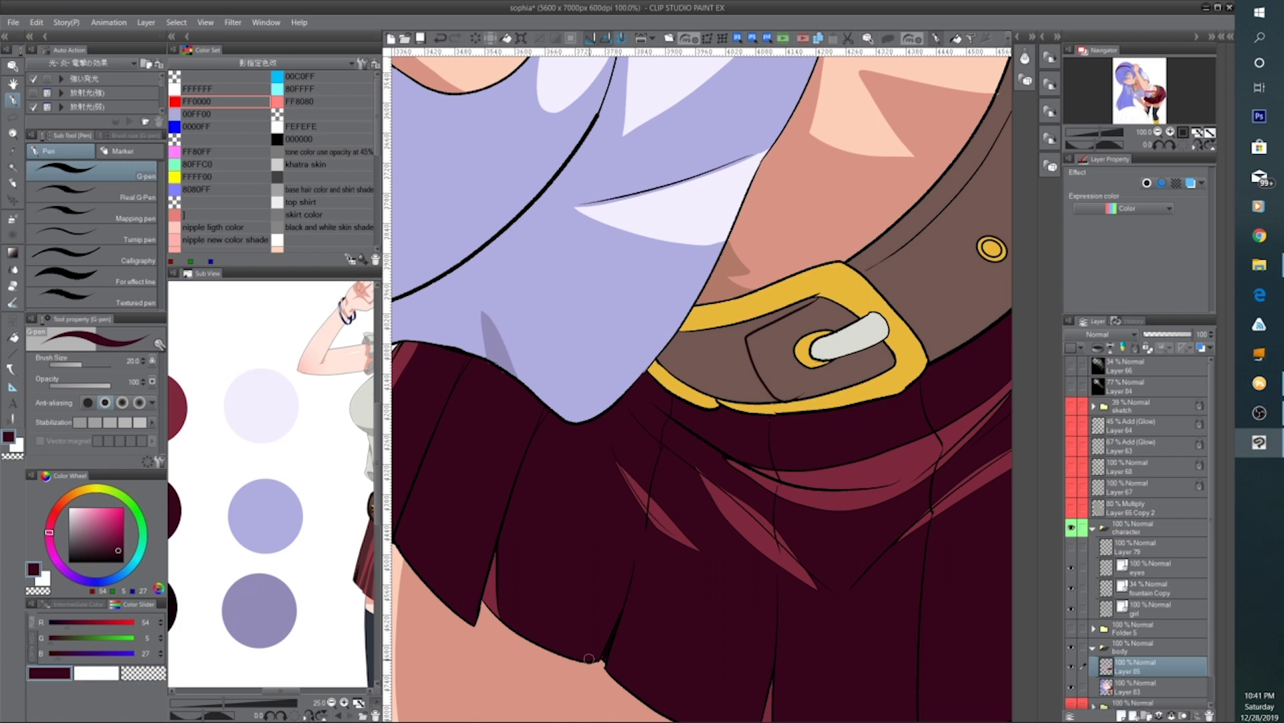
{"action": "left_click_drag", "start_coordinate": [660, 634], "coordinate": [608, 589]}
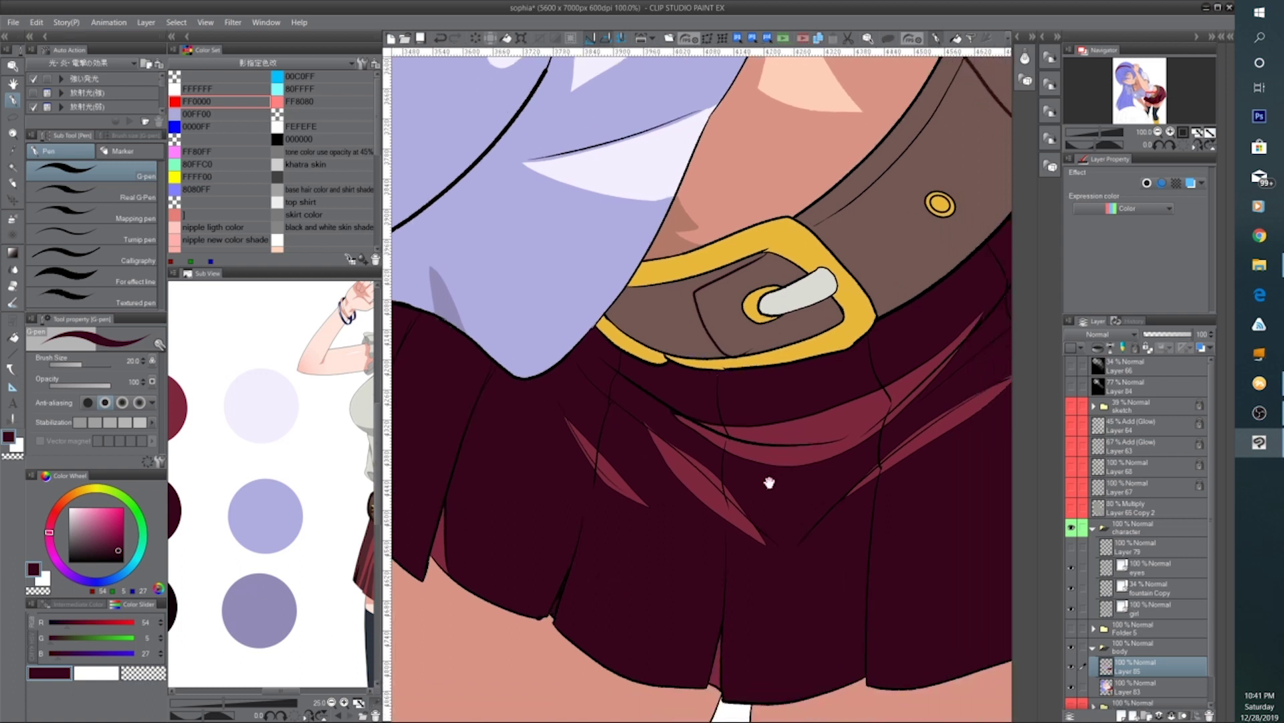
Touch up the unfilled slivers and narrow folds of dark maroon shadow on the skirt beside the belt
{"action": "left_click_drag", "start_coordinate": [769, 481], "coordinate": [625, 513]}
{"action": "left_click_drag", "start_coordinate": [892, 259], "coordinate": [817, 328]}
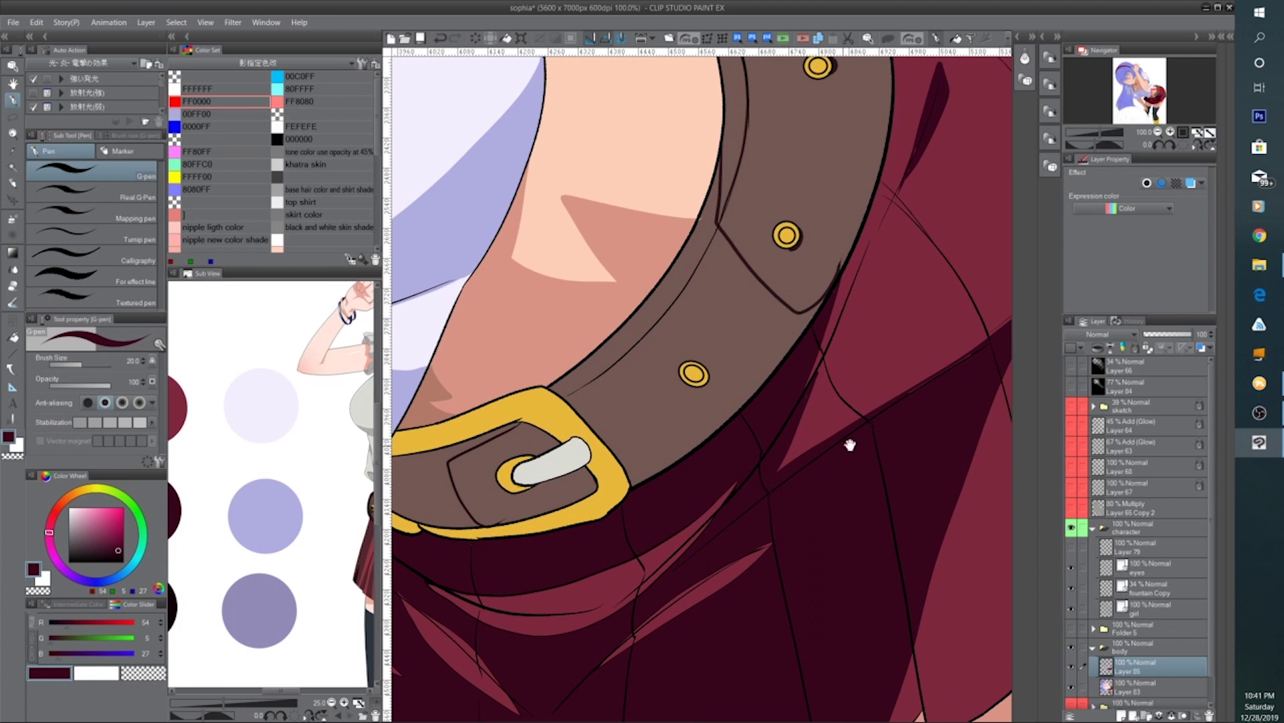
{"action": "left_click_drag", "start_coordinate": [849, 445], "coordinate": [708, 516]}
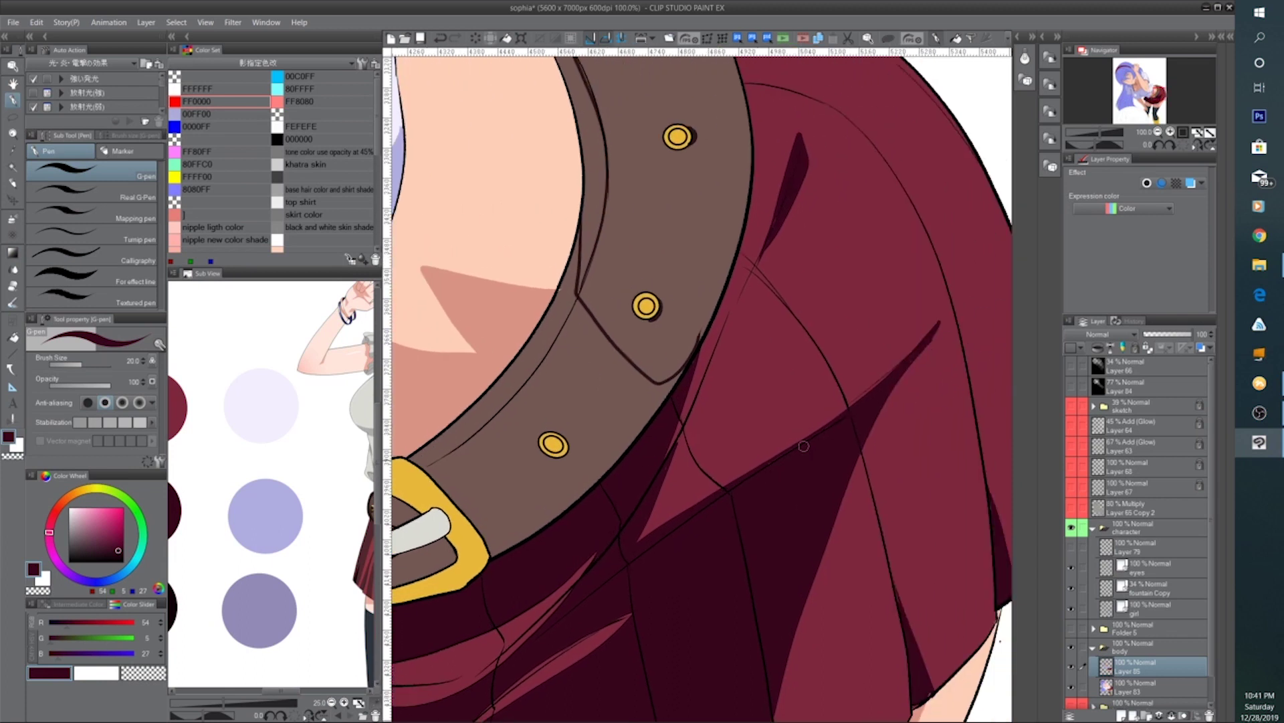
{"action": "key", "text": "ctrl+minus"}
{"action": "key", "text": "ctrl+plus"}
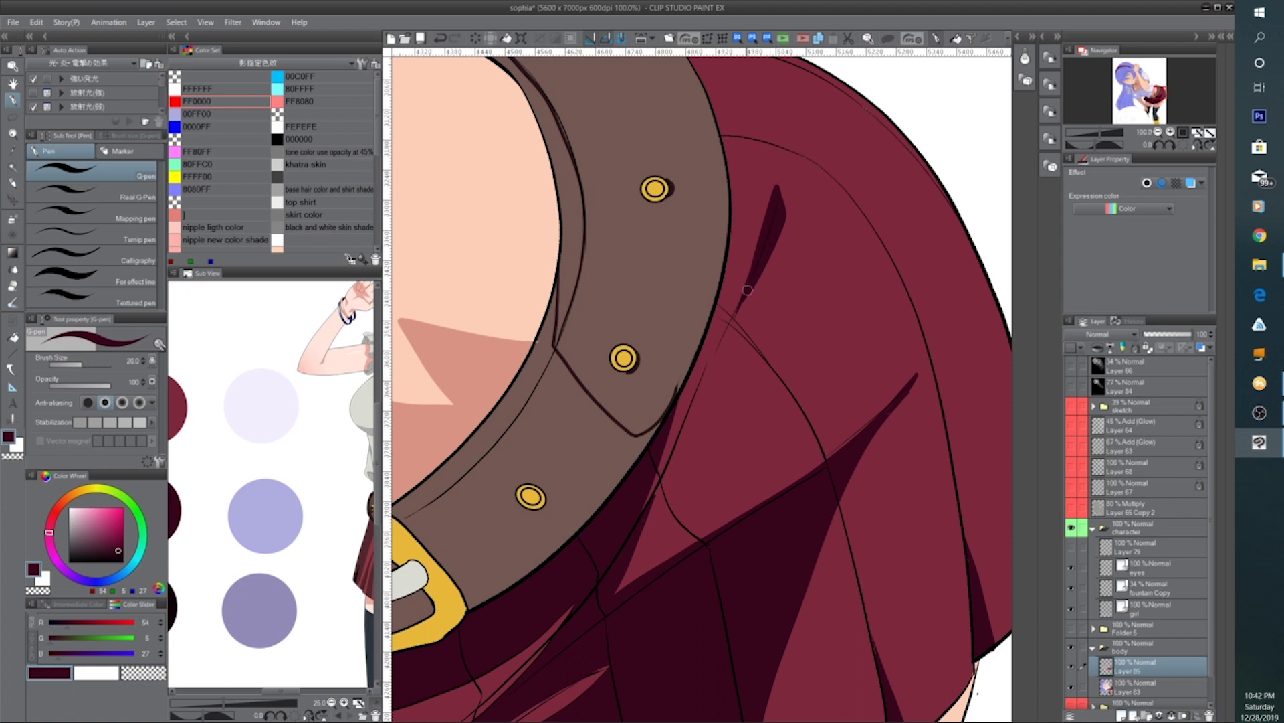
{"action": "scroll", "coordinate": [747, 290], "scroll_direction": "down", "scroll_amount": 4}
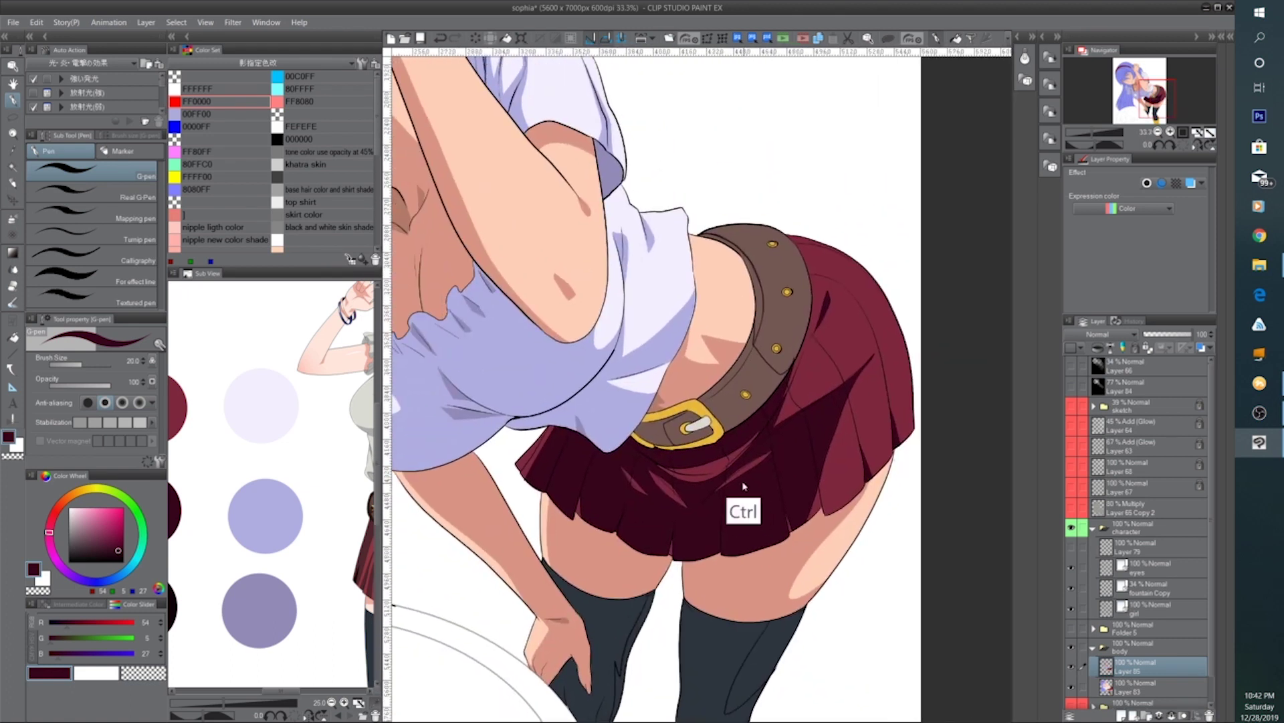
Sample the near-black maroon from the fold line and fill the curved fold beneath the buckle with it
{"action": "scroll", "coordinate": [744, 487], "scroll_direction": "up", "scroll_amount": 5}
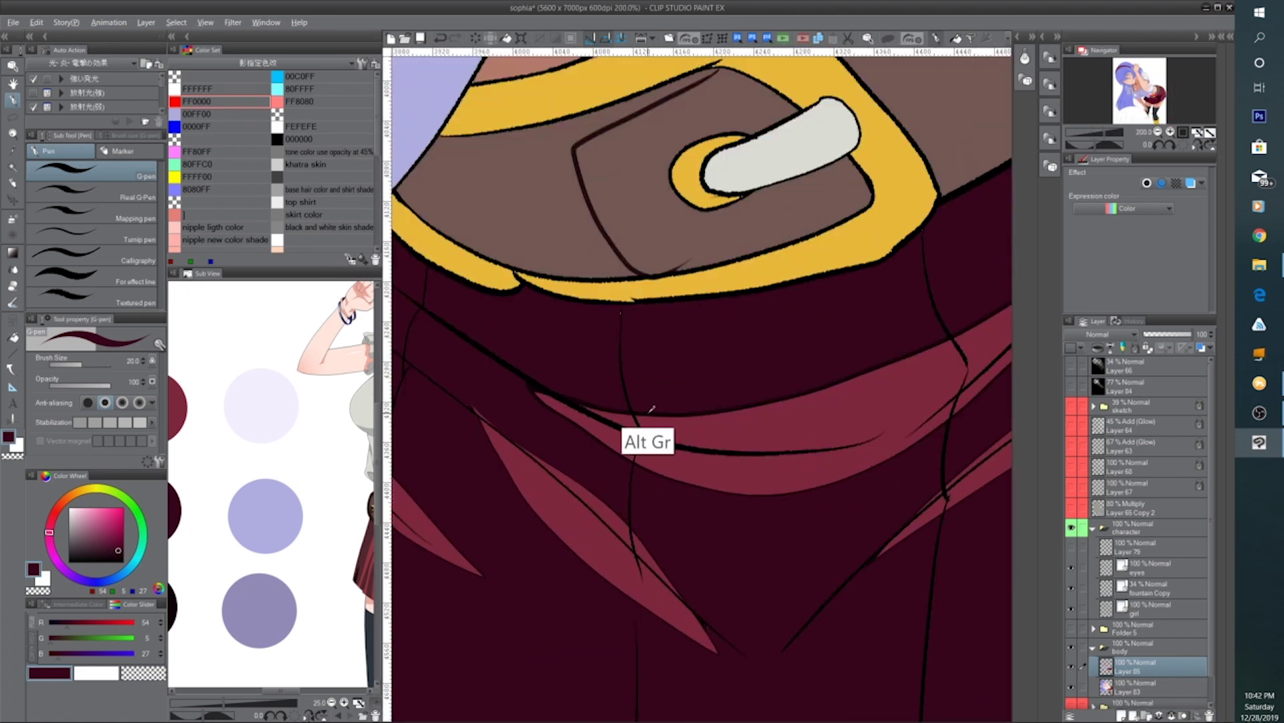
{"action": "left_click", "coordinate": [650, 410], "text": "alt"}
{"action": "key", "text": "g"}
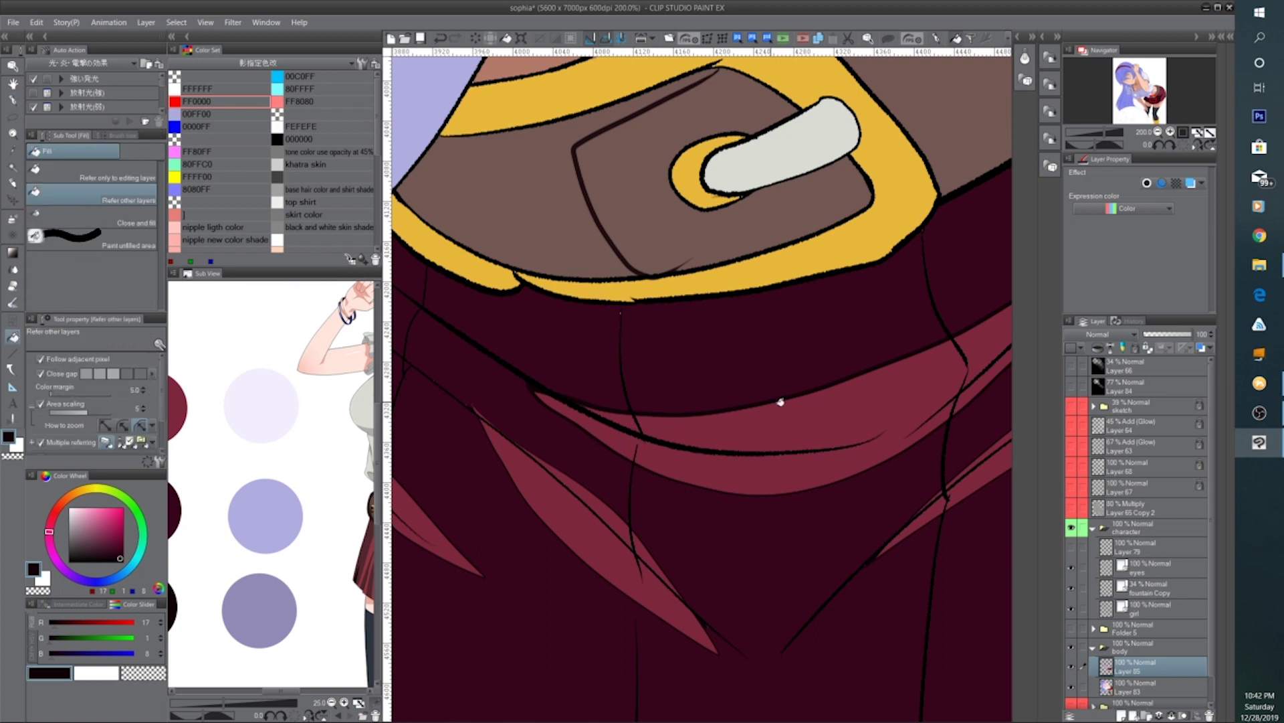
{"action": "left_click", "coordinate": [780, 401]}
{"action": "left_click", "coordinate": [633, 427]}
{"action": "left_click", "coordinate": [631, 416]}
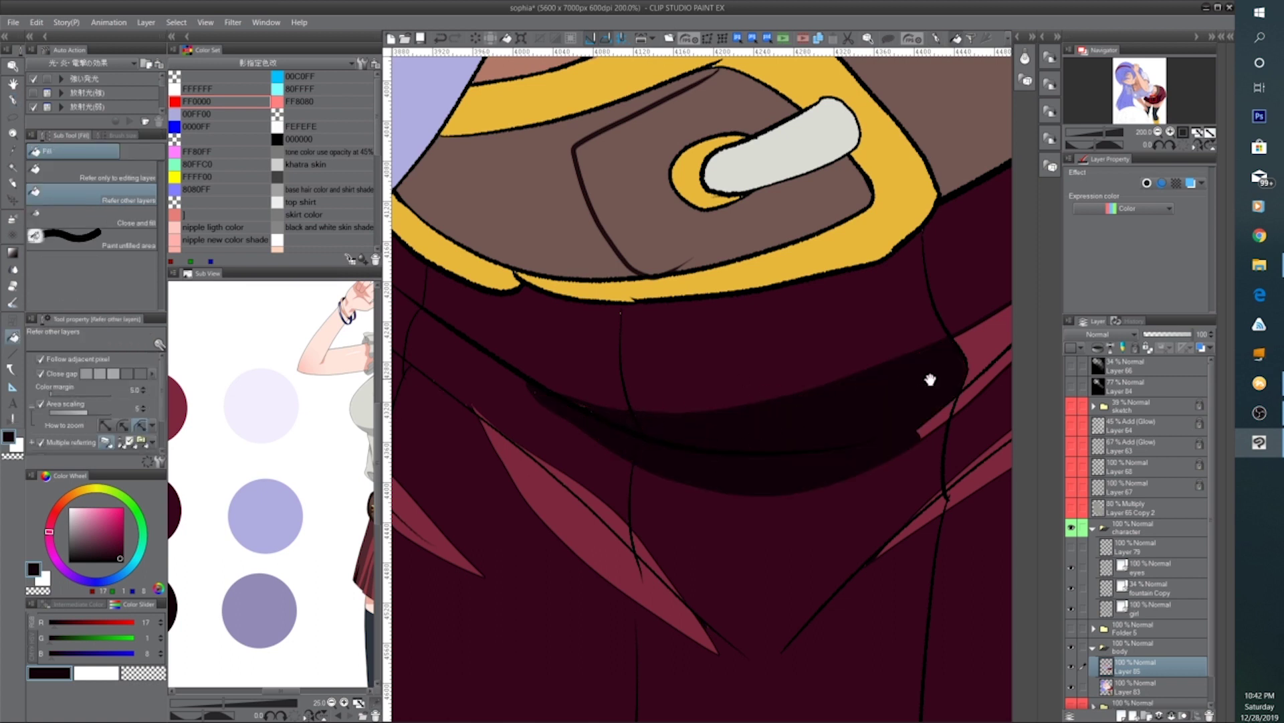
Extend the near-black fill toward the belt's side and into the diagonal fold below it
{"action": "scroll", "coordinate": [931, 379], "scroll_direction": "down", "scroll_amount": 2}
{"action": "scroll", "coordinate": [816, 414], "scroll_direction": "down", "scroll_amount": 1}
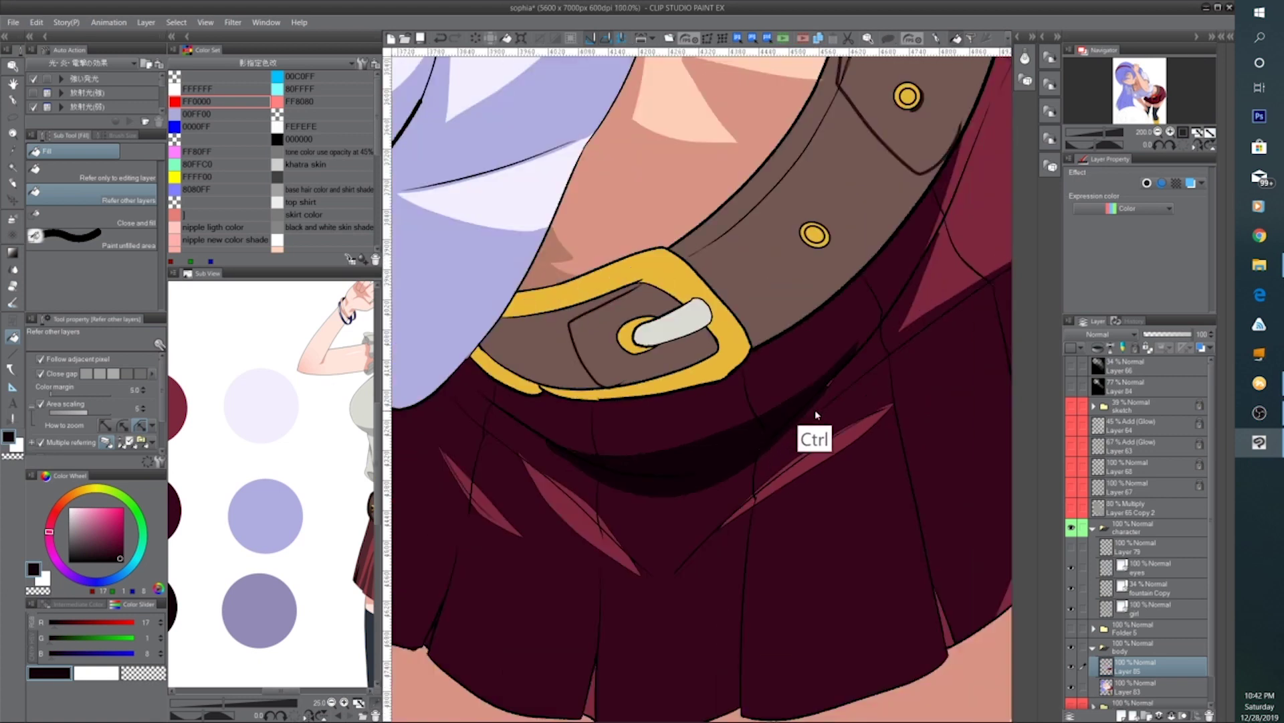
{"action": "scroll", "coordinate": [817, 415], "scroll_direction": "up", "scroll_amount": 2}
{"action": "left_click", "coordinate": [798, 452]}
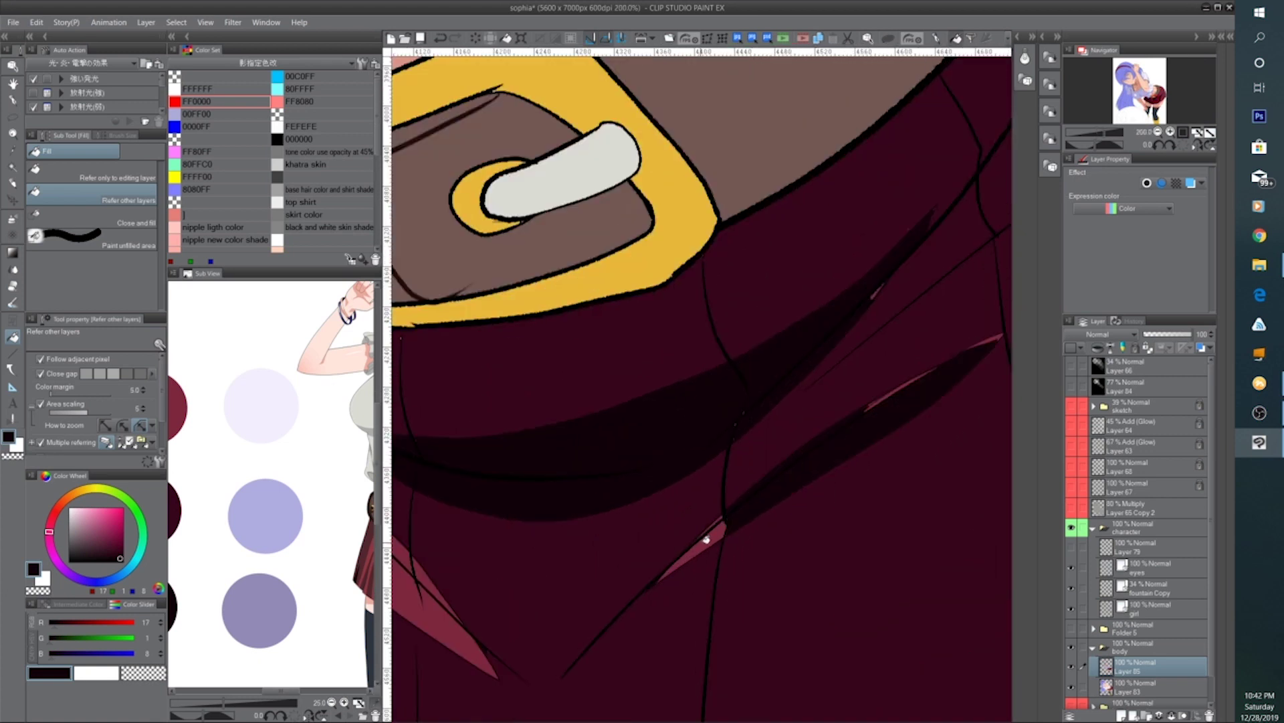
{"action": "left_click", "coordinate": [706, 538]}
Fill the two slanted folds below the buckle with near-black maroon, including their leftover slivers
{"action": "scroll", "coordinate": [633, 493], "scroll_direction": "down", "scroll_amount": 2}
{"action": "left_click", "coordinate": [567, 481]}
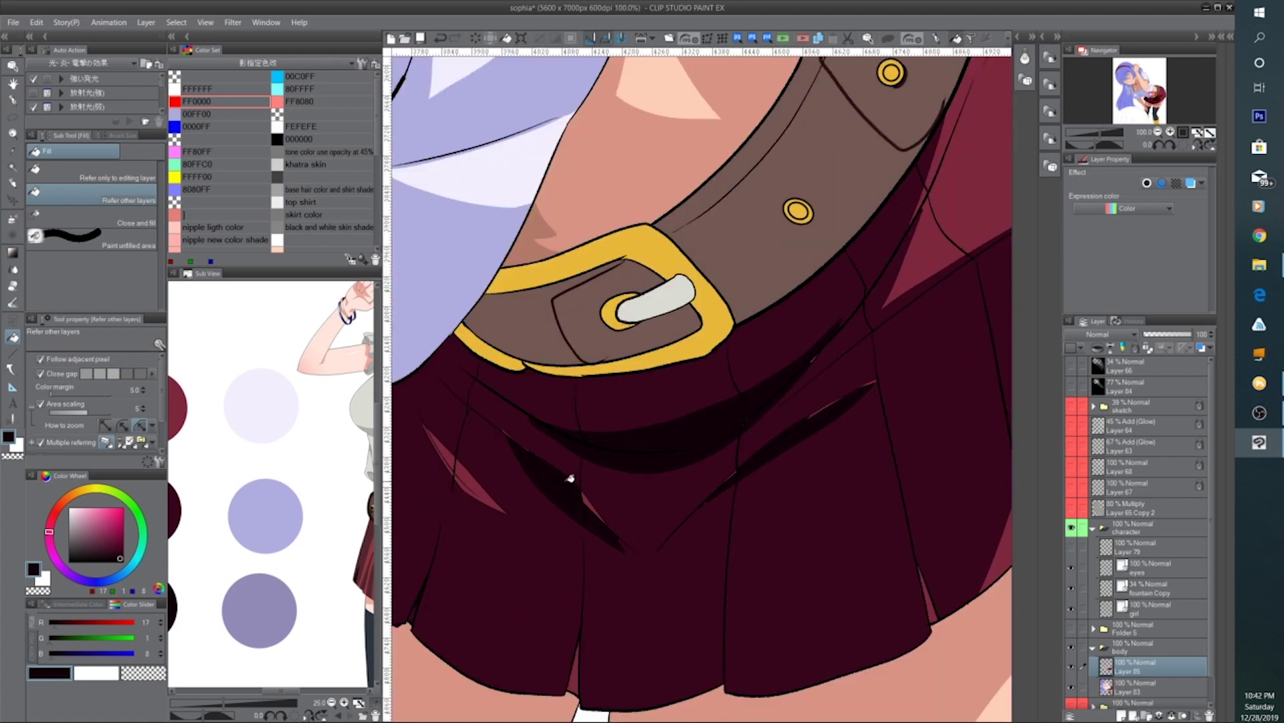
{"action": "left_click", "coordinate": [491, 493]}
{"action": "left_click", "coordinate": [452, 450]}
{"action": "scroll", "coordinate": [442, 478], "scroll_direction": "up", "scroll_amount": 2}
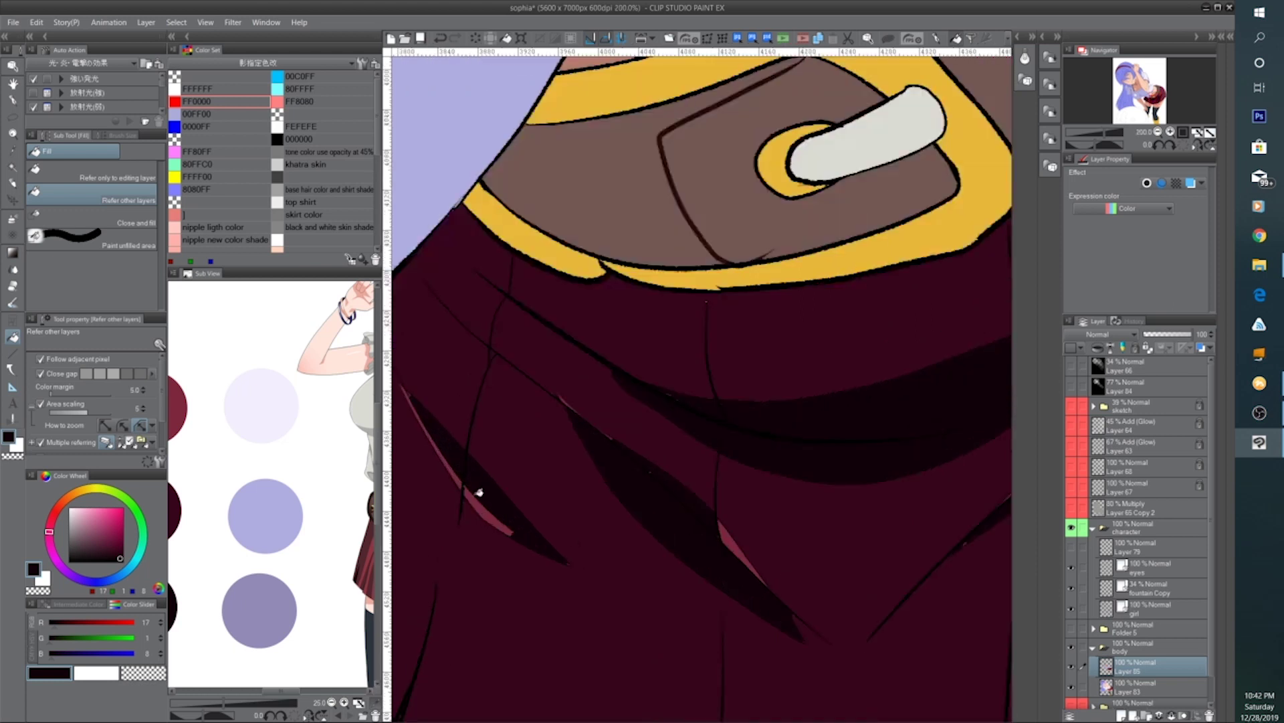
{"action": "left_click", "coordinate": [479, 497]}
{"action": "left_click_drag", "start_coordinate": [479, 499], "coordinate": [519, 436]}
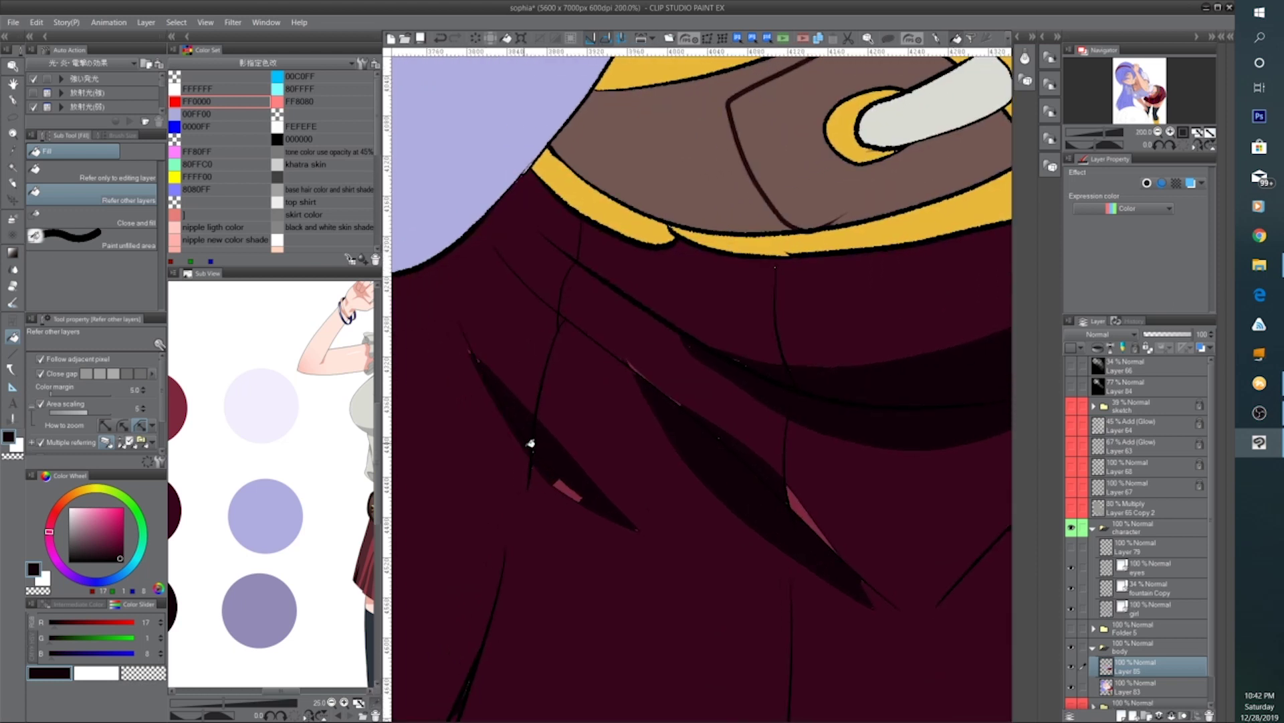
{"action": "left_click", "coordinate": [576, 489]}
Fill the small gaps between the front pleats along the skirt's hem with near-black maroon
{"action": "scroll", "coordinate": [576, 489], "scroll_direction": "down", "scroll_amount": 1}
{"action": "left_click_drag", "start_coordinate": [648, 584], "coordinate": [570, 496]}
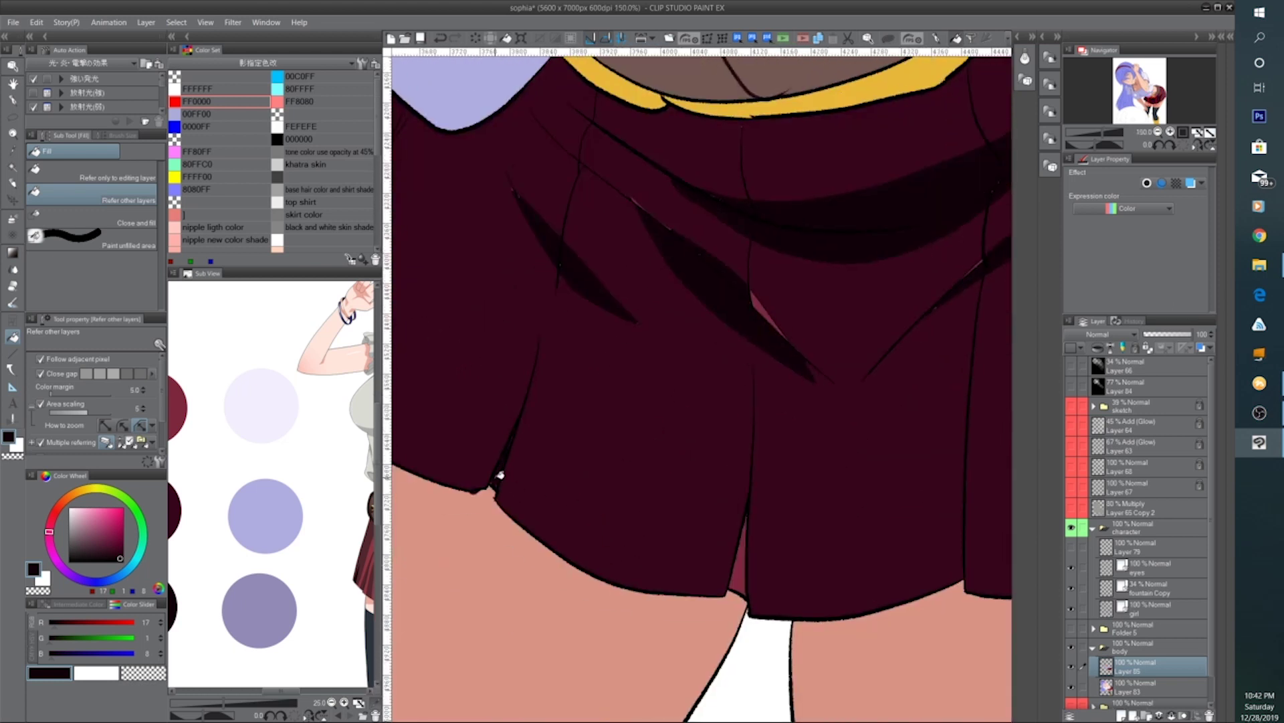
{"action": "scroll", "coordinate": [749, 545], "scroll_direction": "down", "scroll_amount": 1}
{"action": "left_click_drag", "start_coordinate": [749, 516], "coordinate": [634, 510]}
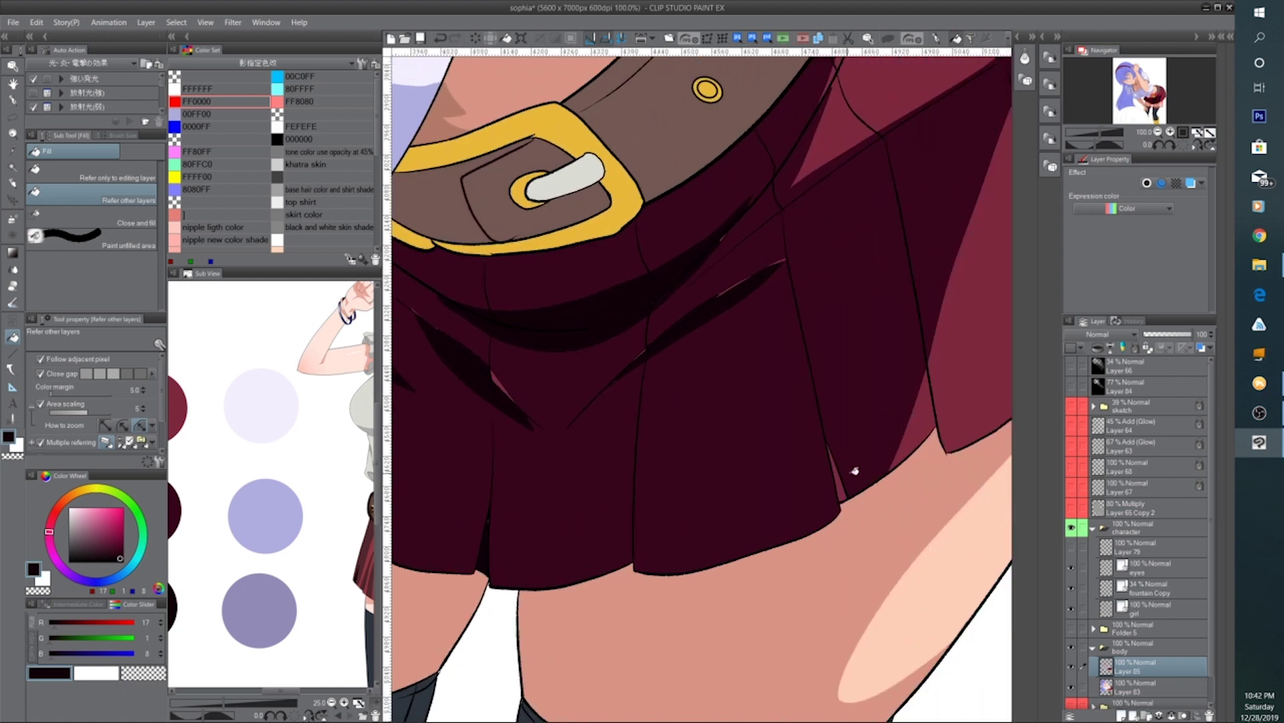
{"action": "left_click", "coordinate": [849, 482]}
{"action": "scroll", "coordinate": [870, 434], "scroll_direction": "down", "scroll_amount": 3}
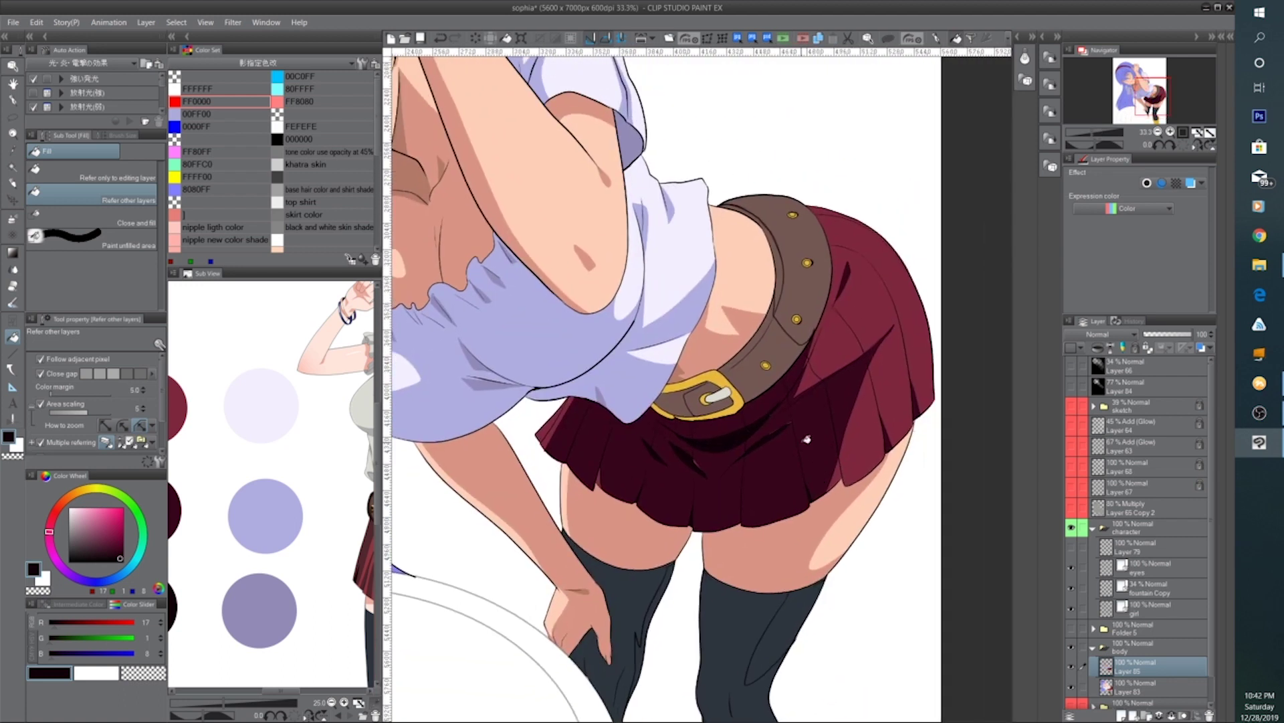
Paint over the unfilled slivers along the deep folds around the buckle with the G-pen in near-black maroon
{"action": "left_click", "coordinate": [13, 101]}
{"action": "scroll", "coordinate": [768, 465], "scroll_direction": "up", "scroll_amount": 4}
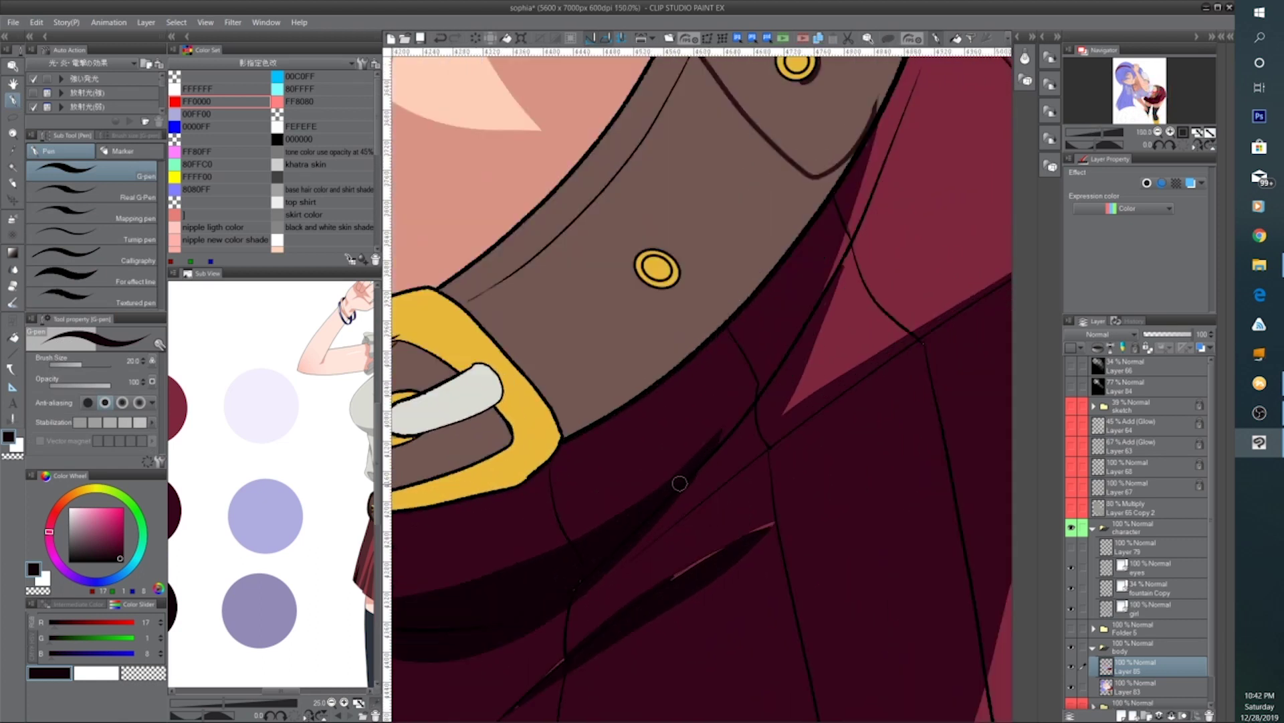
{"action": "mouse_move", "coordinate": [728, 547]}
{"action": "left_mouse_down"}
{"action": "mouse_move", "coordinate": [753, 481]}
{"action": "mouse_move", "coordinate": [693, 518]}
{"action": "left_mouse_up"}
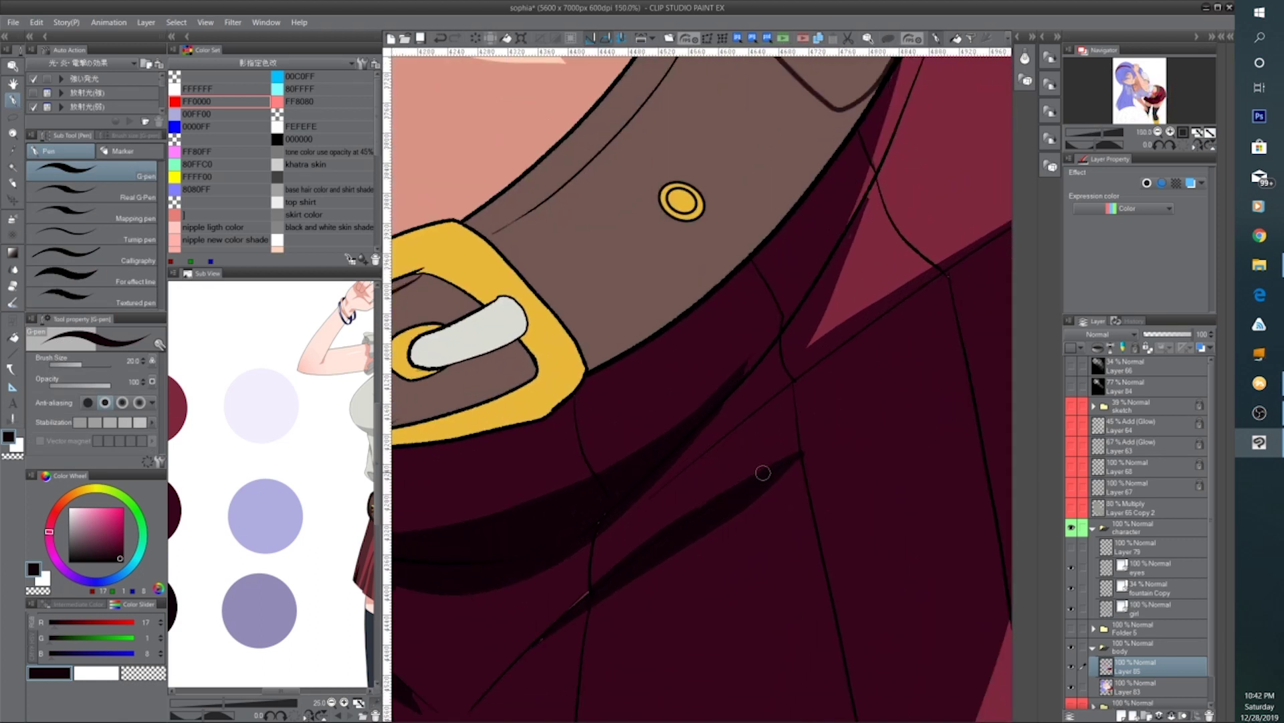
{"action": "left_click_drag", "start_coordinate": [527, 650], "coordinate": [656, 538]}
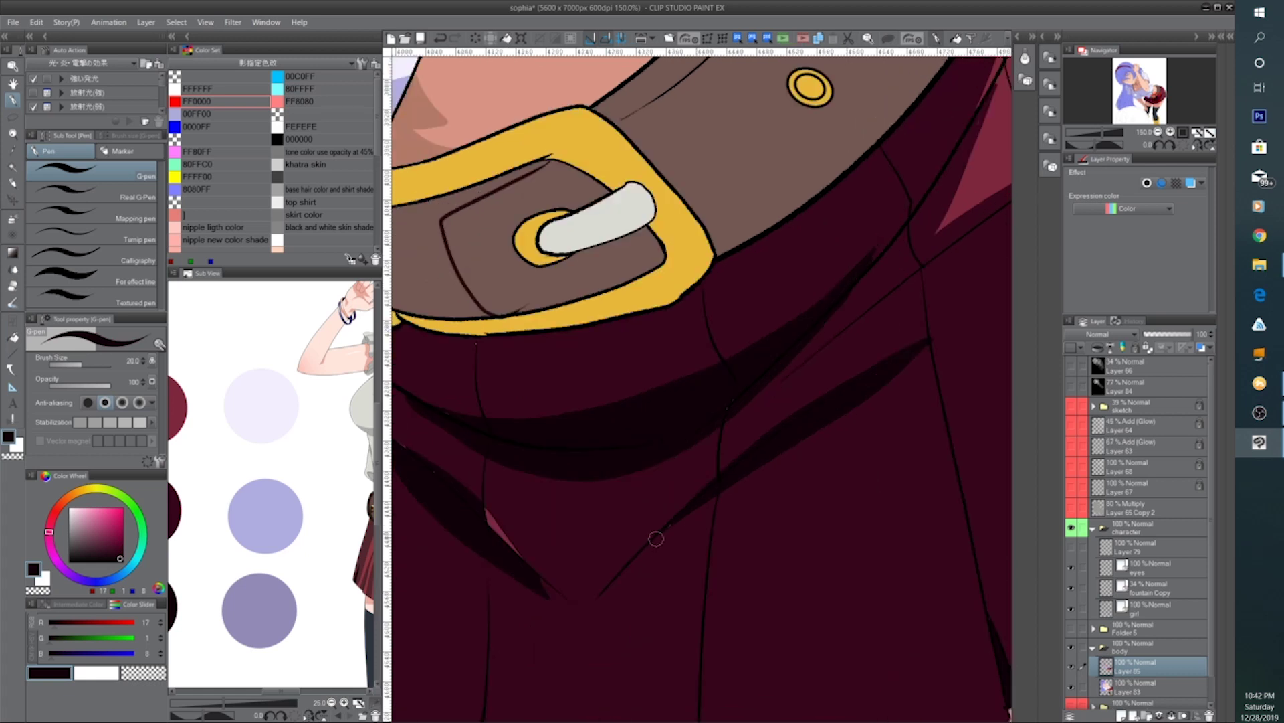
{"action": "left_click_drag", "start_coordinate": [472, 514], "coordinate": [636, 615]}
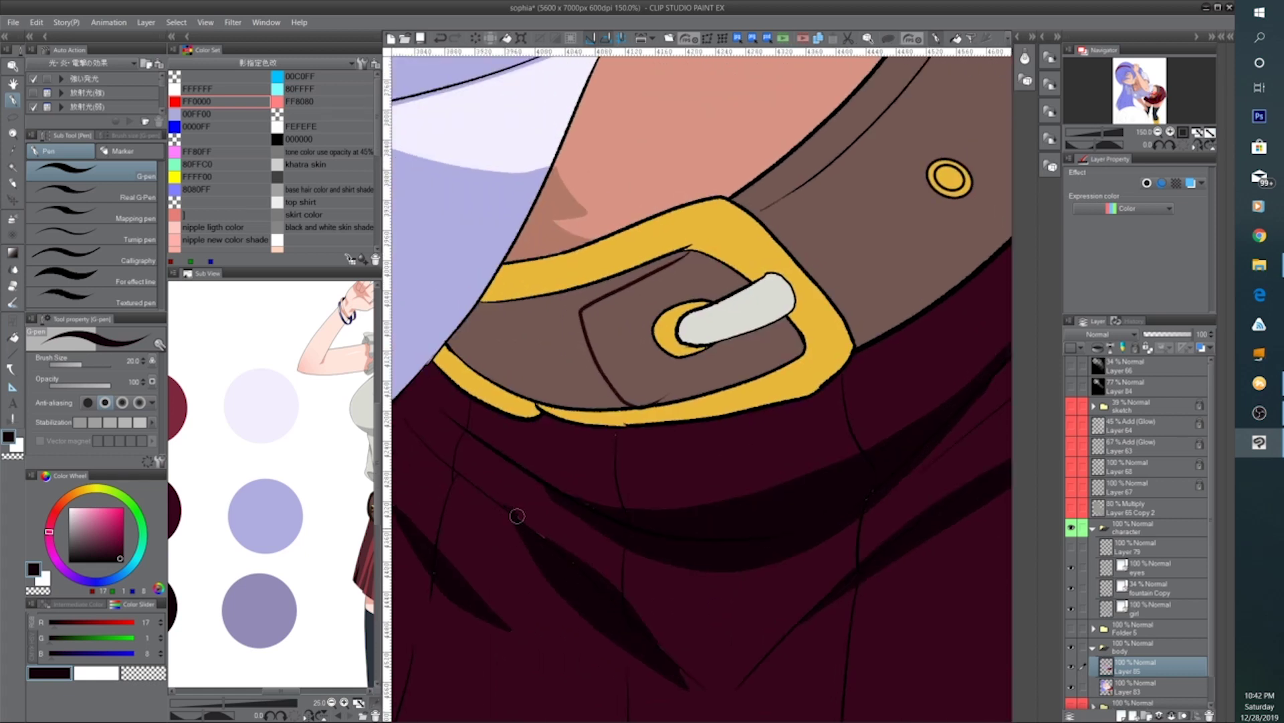
{"action": "left_click_drag", "start_coordinate": [564, 558], "coordinate": [669, 511]}
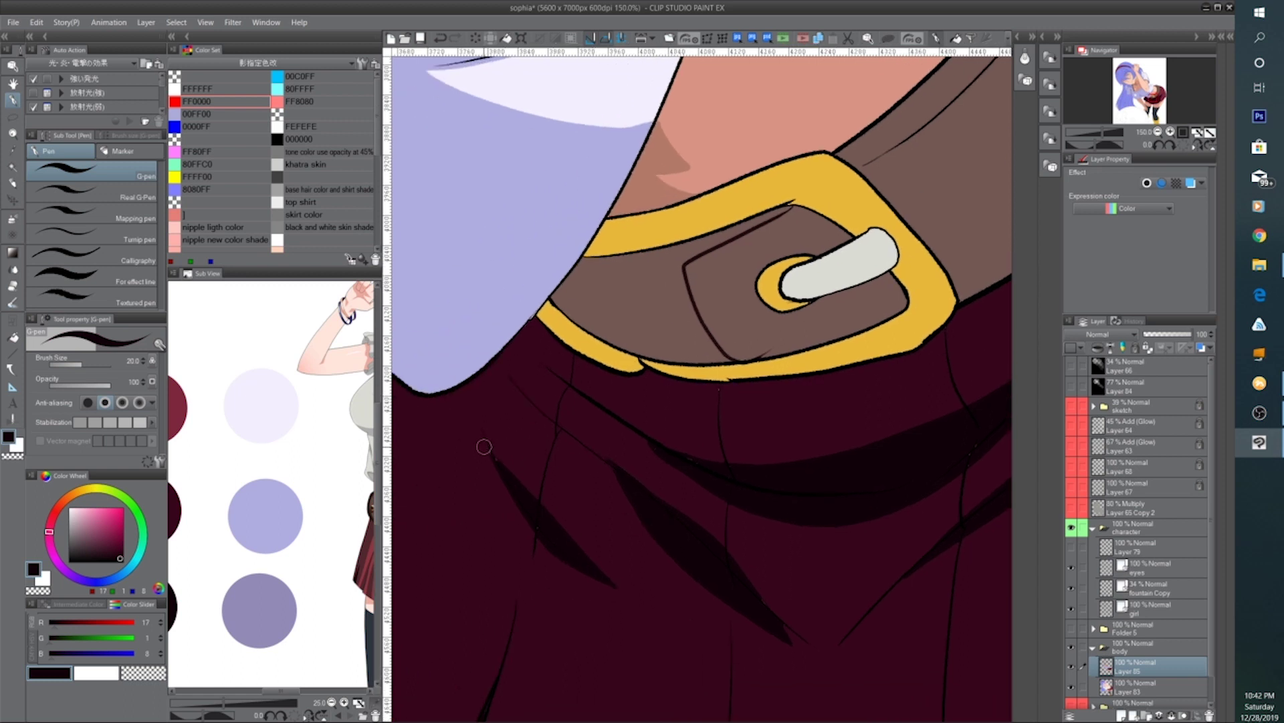
Fill the gap between the far pleats at the hem below the shirt with near-black maroon
{"action": "scroll", "coordinate": [551, 539], "scroll_direction": "down", "scroll_amount": 4}
{"action": "scroll", "coordinate": [628, 511], "scroll_direction": "up", "scroll_amount": 1}
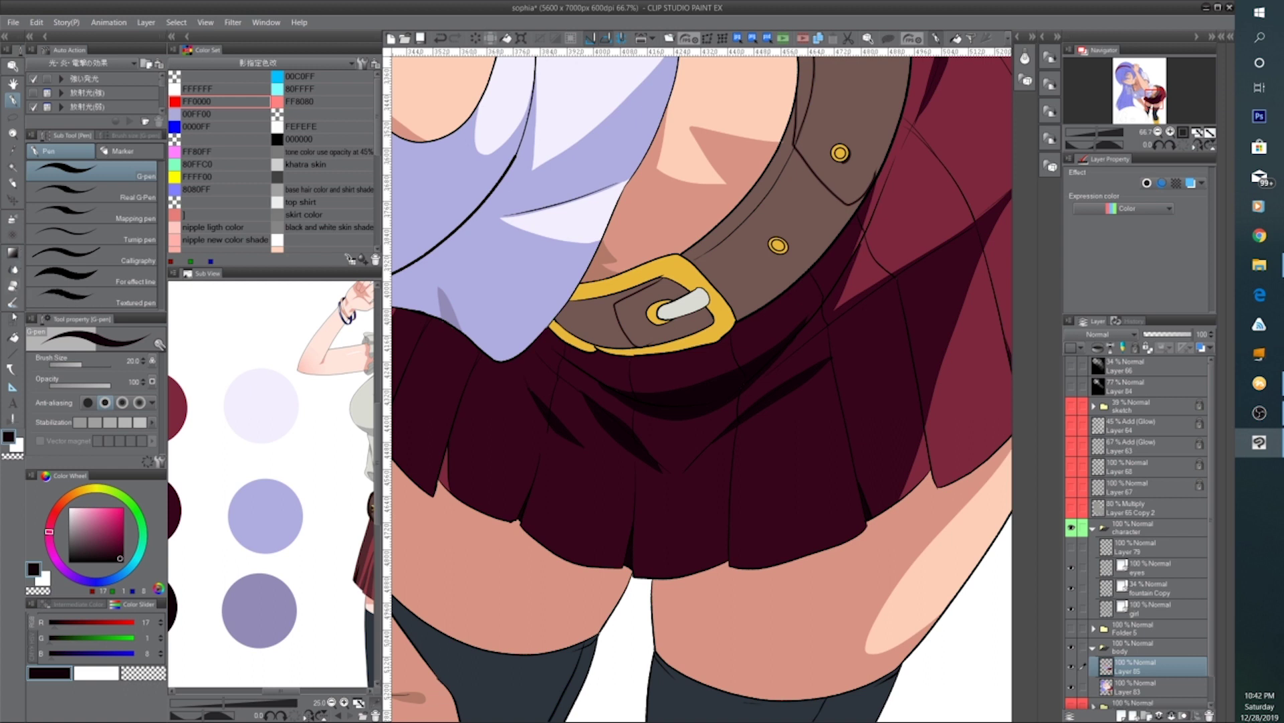
{"action": "left_click", "coordinate": [13, 336]}
{"action": "key", "text": "ctrl+plus"}
{"action": "left_click_drag", "start_coordinate": [536, 512], "coordinate": [666, 466]}
{"action": "left_click", "coordinate": [449, 463]}
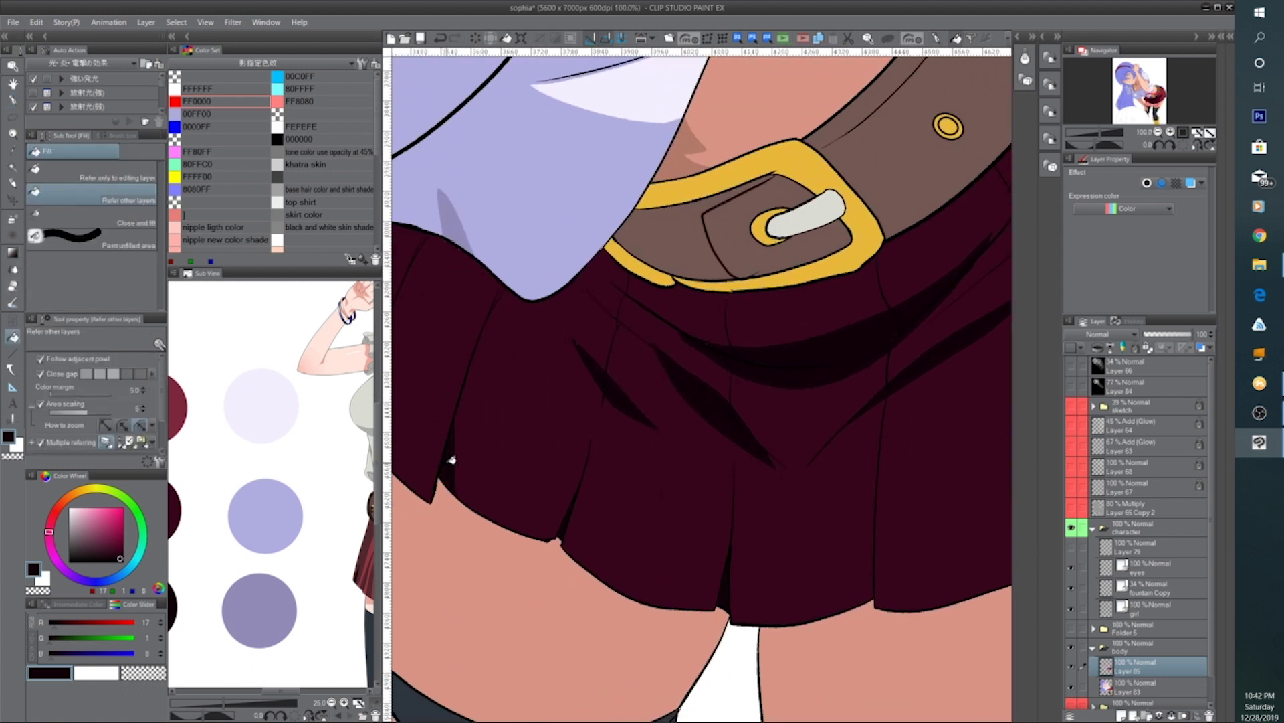
{"action": "scroll", "coordinate": [453, 462], "scroll_direction": "down", "scroll_amount": 2}
{"action": "left_click_drag", "start_coordinate": [856, 488], "coordinate": [748, 525]}
{"action": "scroll", "coordinate": [887, 421], "scroll_direction": "down", "scroll_amount": 1}
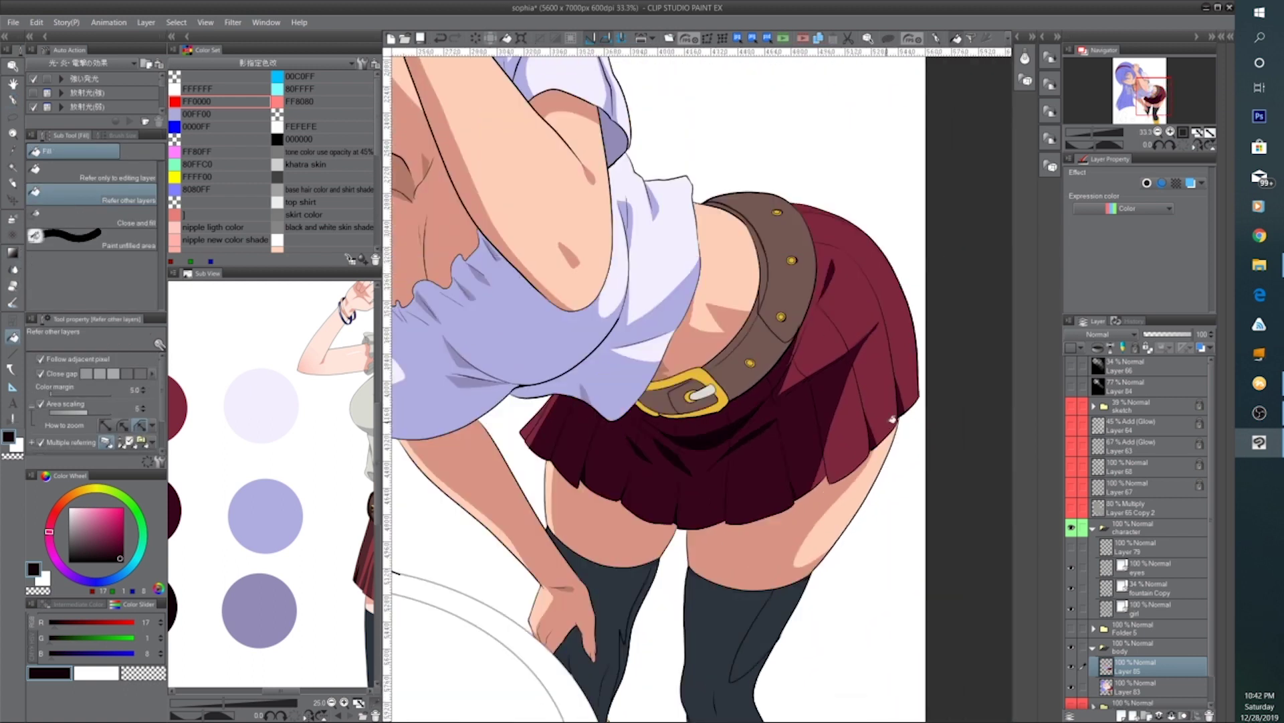
{"action": "scroll", "coordinate": [887, 425], "scroll_direction": "down", "scroll_amount": 1}
{"action": "left_click_drag", "start_coordinate": [883, 351], "coordinate": [780, 388]}
{"action": "scroll", "coordinate": [780, 387], "scroll_direction": "up", "scroll_amount": 1}
{"action": "scroll", "coordinate": [799, 385], "scroll_direction": "down", "scroll_amount": 1}
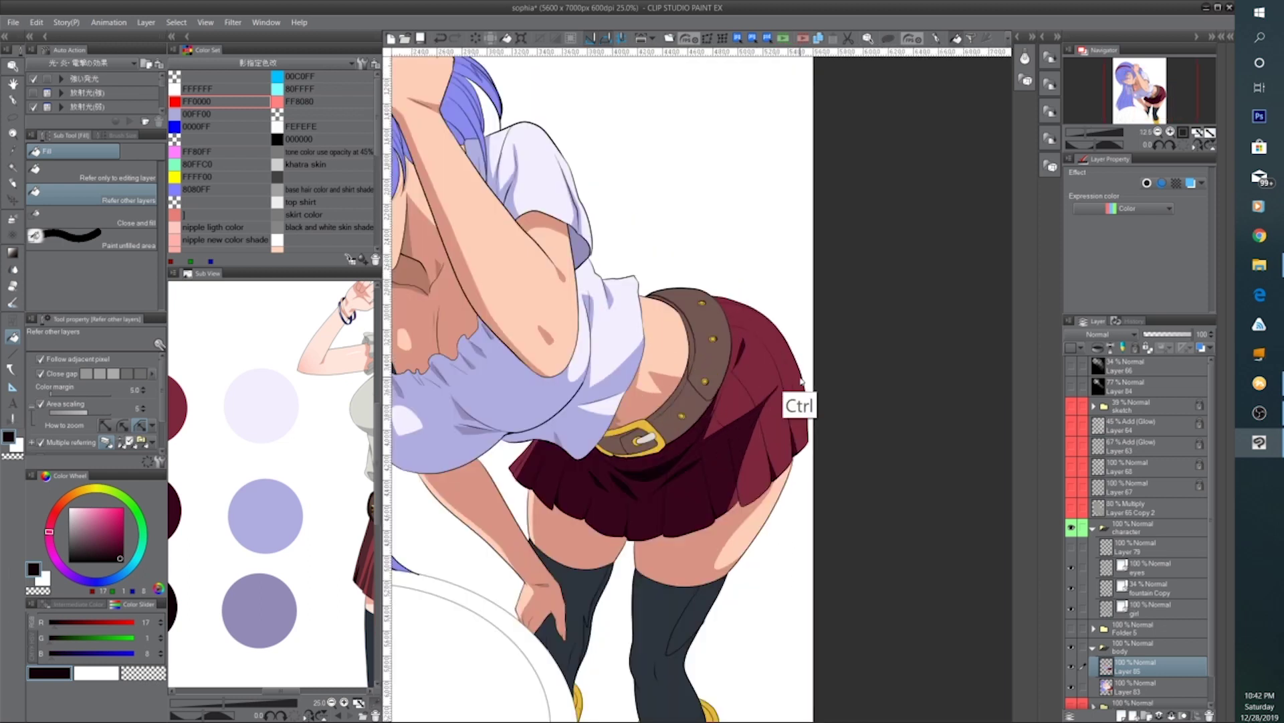
Sample the dark brown of the belt's shadow outline and fill the belt's inner edge and lower strap section
{"action": "scroll", "coordinate": [772, 383], "scroll_direction": "up", "scroll_amount": 3}
{"action": "left_click_drag", "start_coordinate": [604, 402], "coordinate": [678, 433]}
{"action": "scroll", "coordinate": [680, 415], "scroll_direction": "up", "scroll_amount": 2}
{"action": "left_click", "coordinate": [565, 387], "text": "alt"}
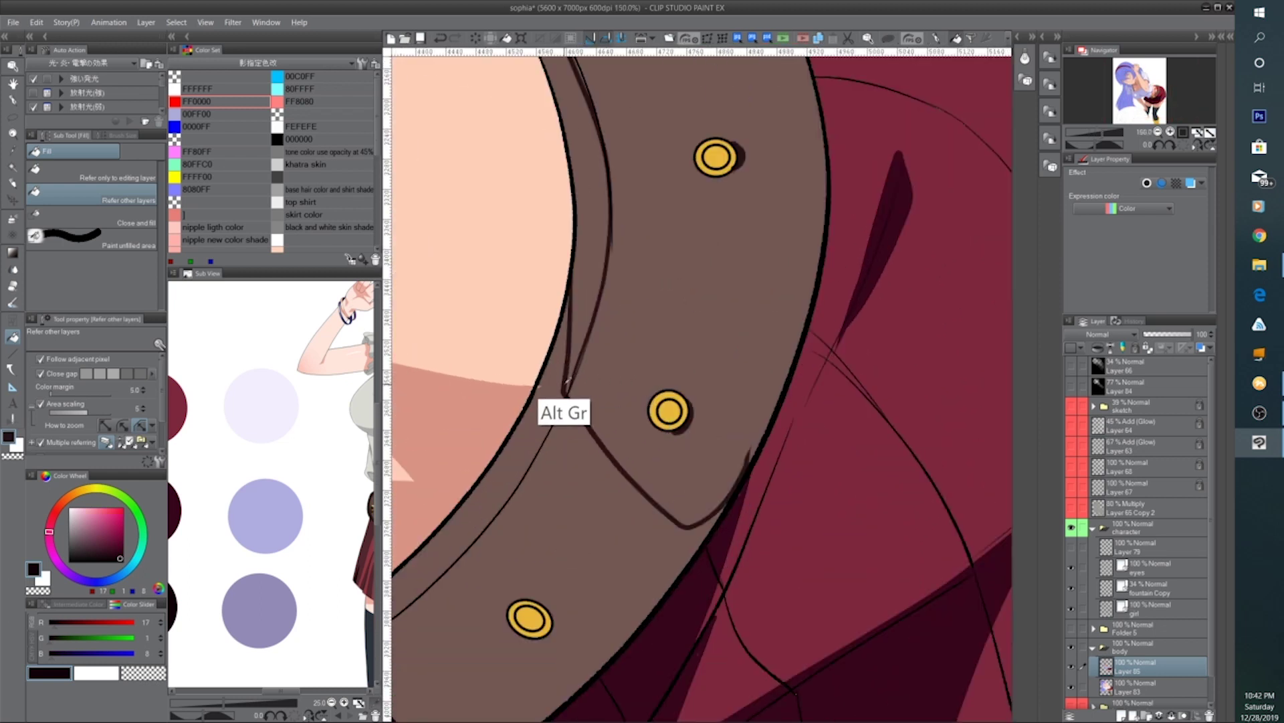
{"action": "left_click", "coordinate": [588, 326]}
{"action": "left_click", "coordinate": [552, 410]}
{"action": "left_click", "coordinate": [617, 499]}
{"action": "scroll", "coordinate": [709, 461], "scroll_direction": "down", "scroll_amount": 3}
{"action": "scroll", "coordinate": [677, 461], "scroll_direction": "up", "scroll_amount": 1}
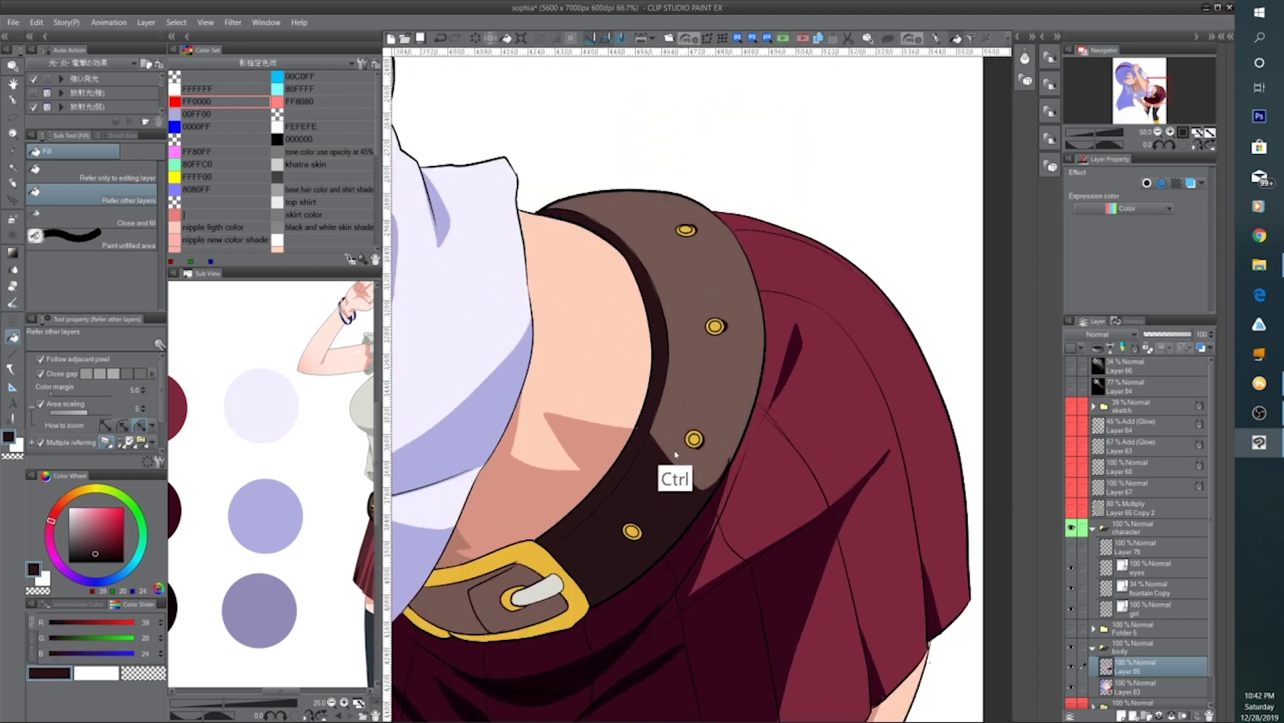
{"action": "left_click_drag", "start_coordinate": [636, 451], "coordinate": [706, 462]}
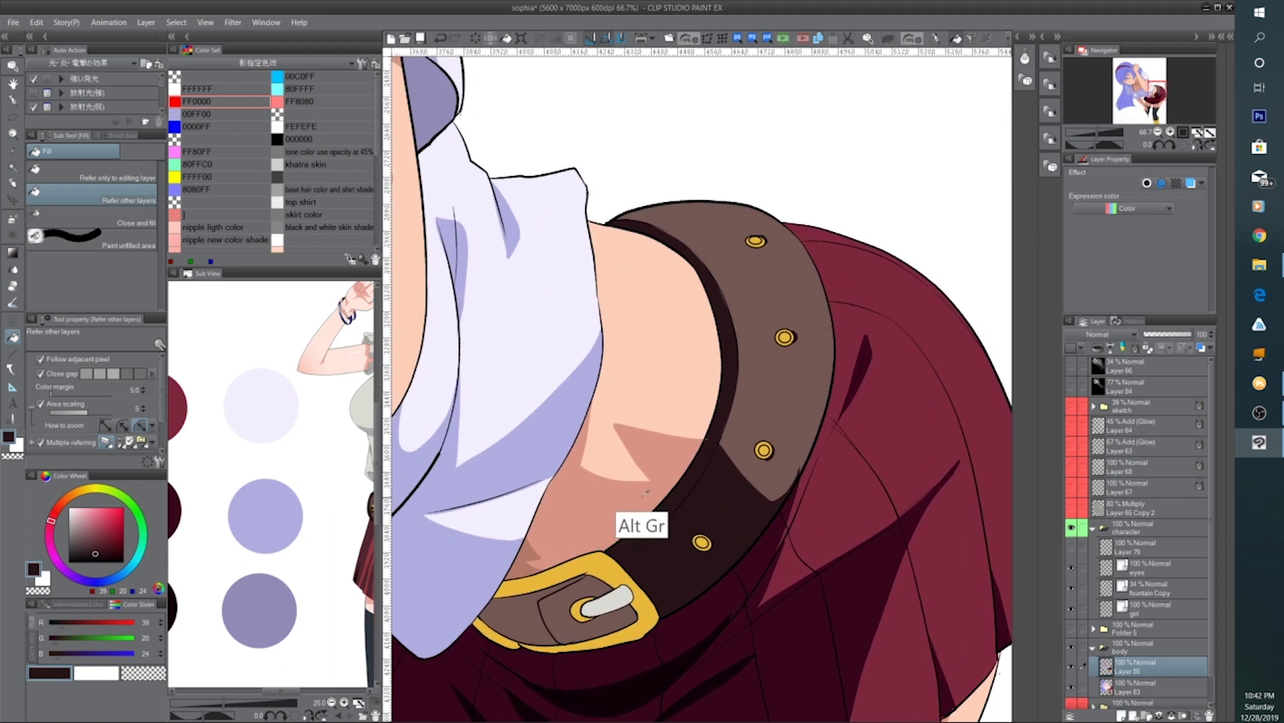
{"action": "scroll", "coordinate": [764, 306], "scroll_direction": "down", "scroll_amount": 3}
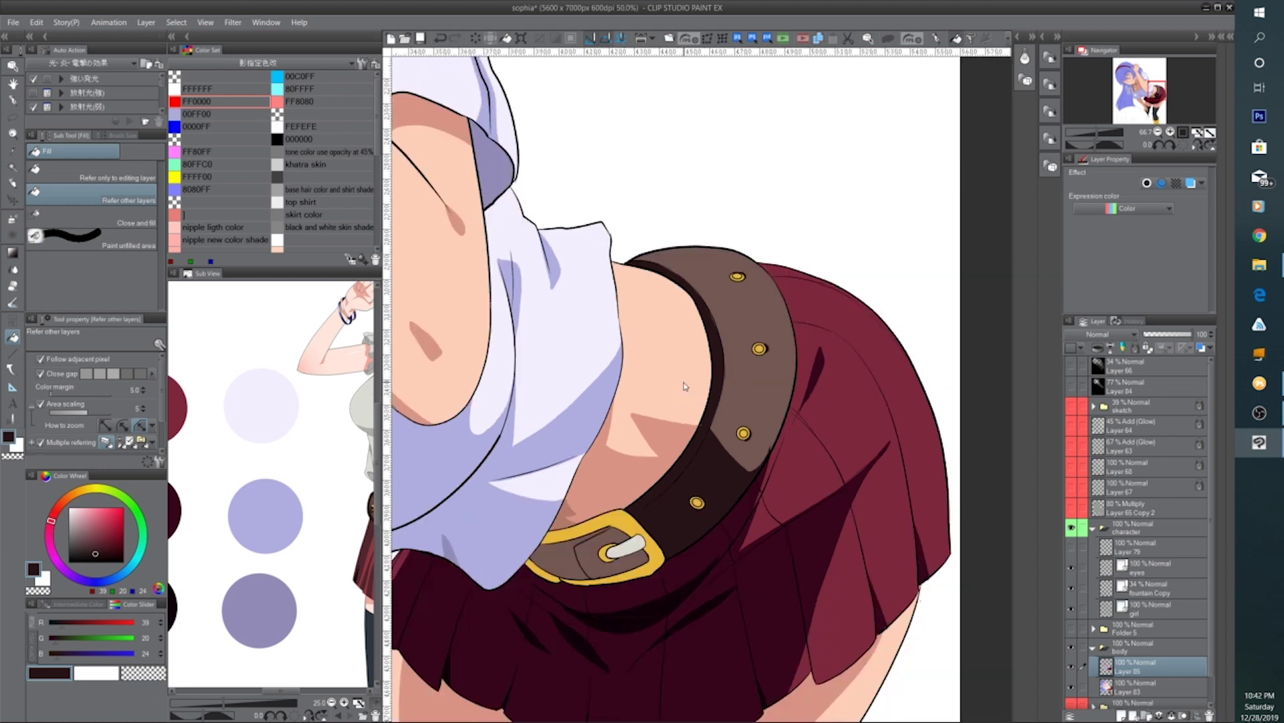
{"action": "scroll", "coordinate": [683, 435], "scroll_direction": "up", "scroll_amount": 3}
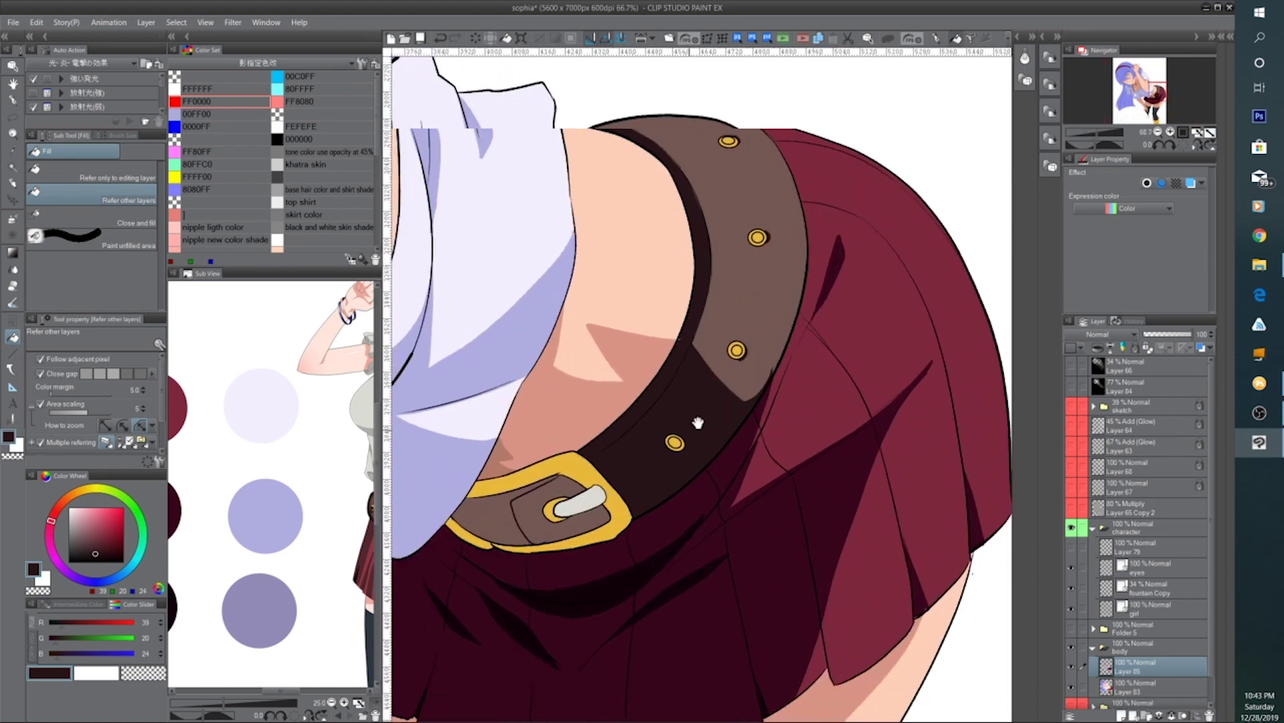
Sample the dark gold of the boot's shadow markings and outline the shadow areas on the belt buckle's frame with the G-pen
{"action": "scroll", "coordinate": [649, 453], "scroll_direction": "down", "scroll_amount": 3}
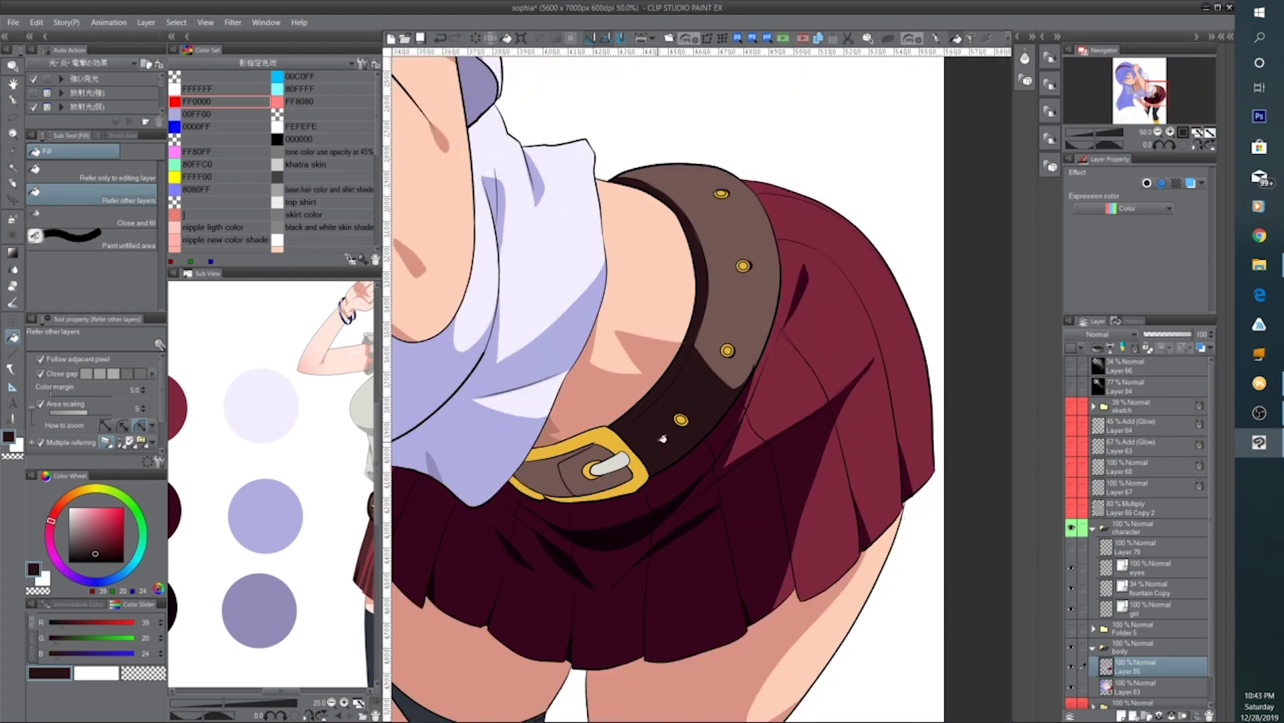
{"action": "scroll", "coordinate": [689, 469], "scroll_direction": "down", "scroll_amount": 2}
{"action": "scroll", "coordinate": [699, 576], "scroll_direction": "up", "scroll_amount": 3}
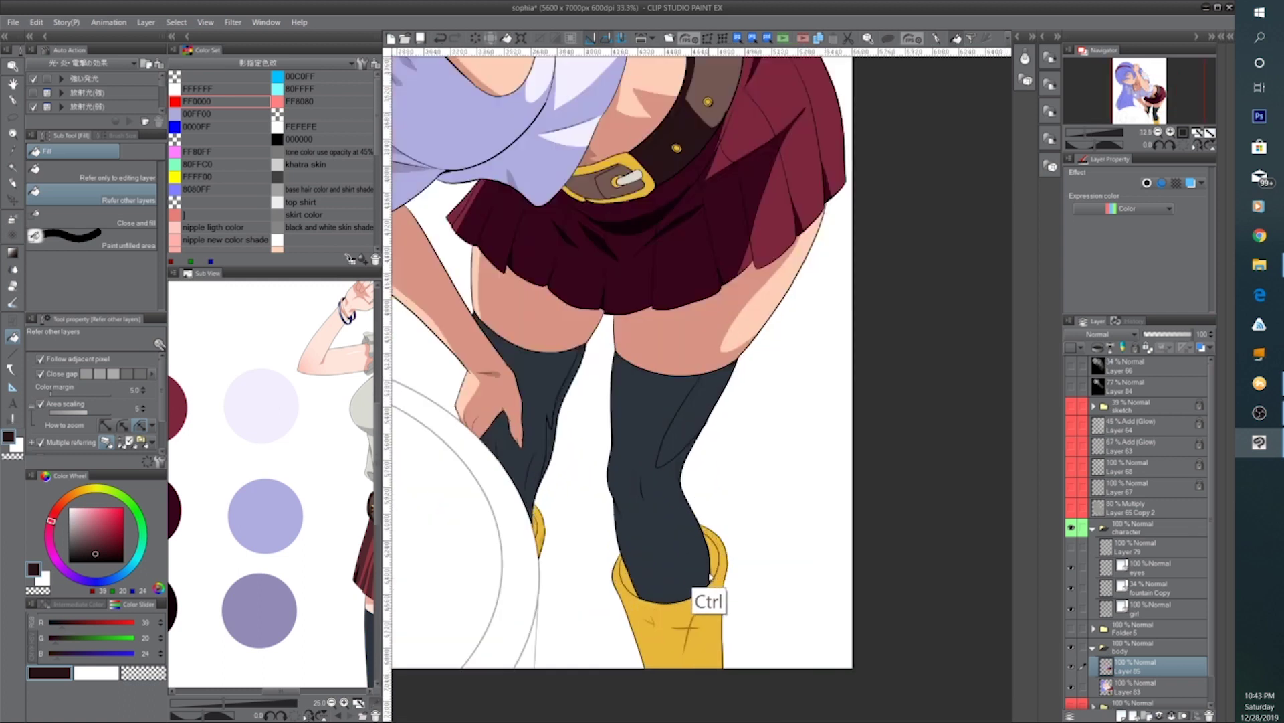
{"action": "scroll", "coordinate": [697, 544], "scroll_direction": "up", "scroll_amount": 1}
{"action": "left_click", "coordinate": [682, 545], "text": "alt"}
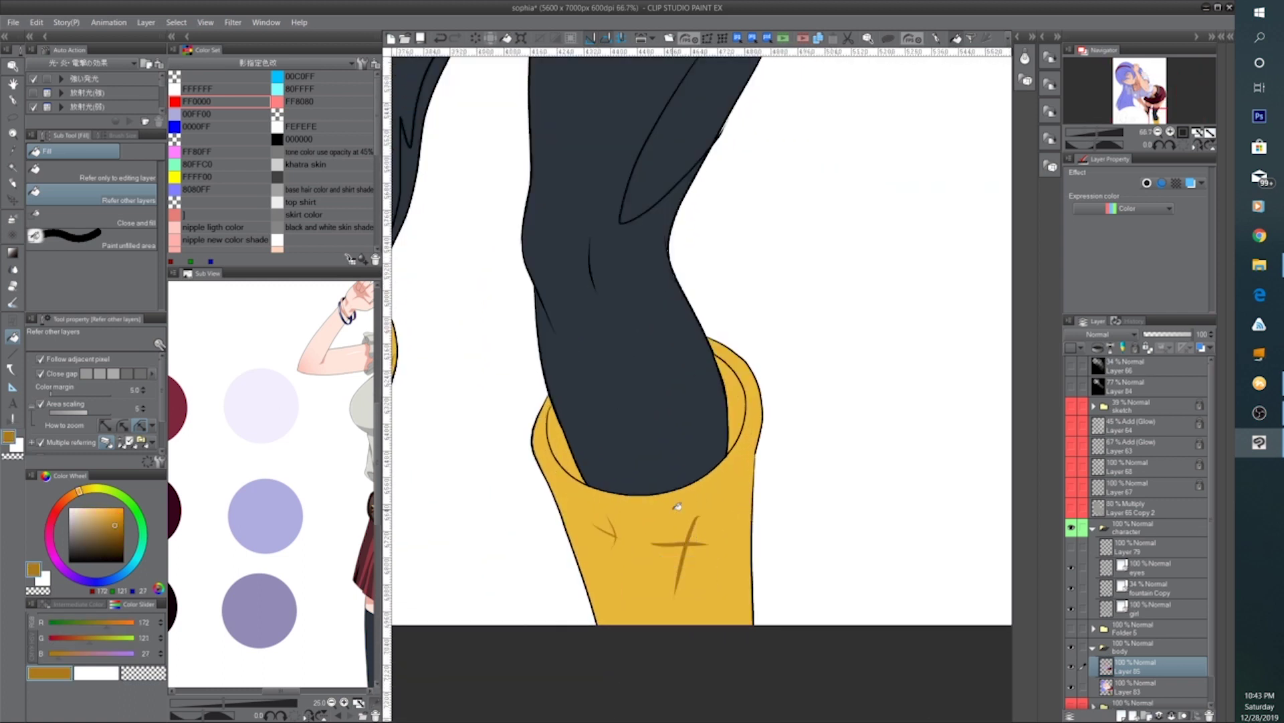
{"action": "left_click", "coordinate": [15, 101]}
{"action": "left_click_drag", "start_coordinate": [606, 374], "coordinate": [659, 602]}
{"action": "left_click_drag", "start_coordinate": [576, 364], "coordinate": [633, 588]}
{"action": "left_click_drag", "start_coordinate": [627, 201], "coordinate": [619, 562]}
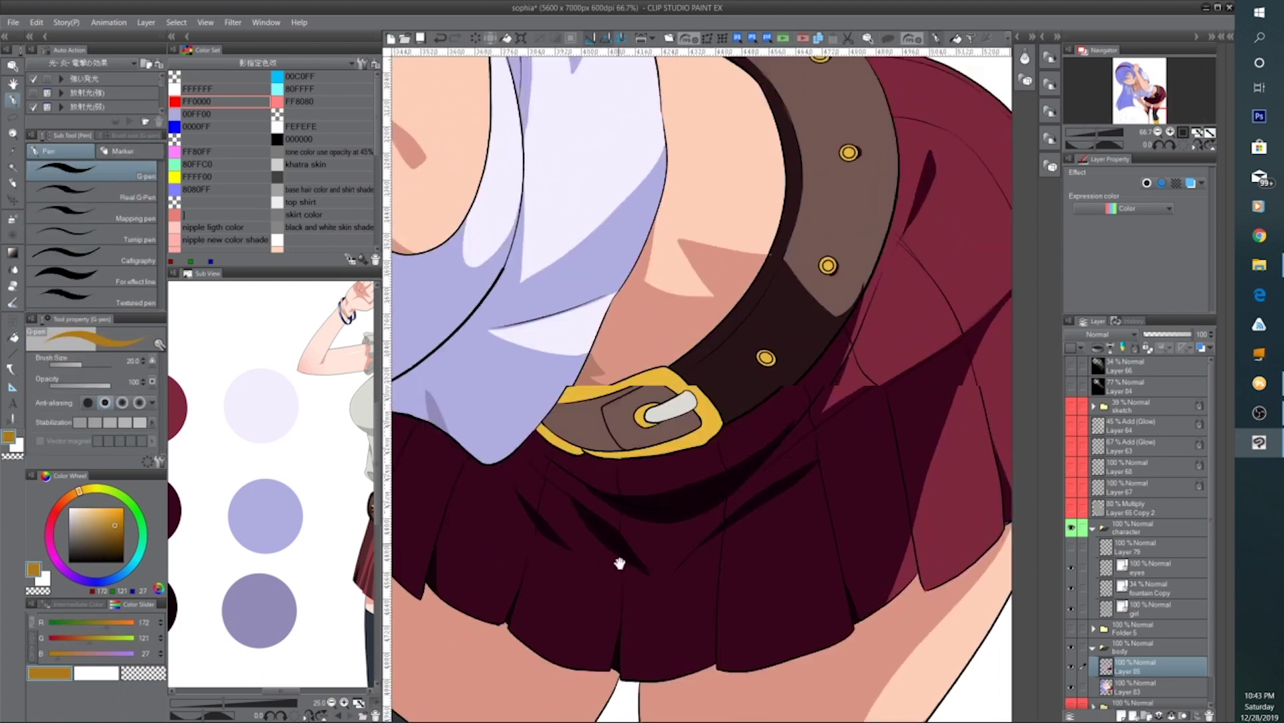
{"action": "scroll", "coordinate": [639, 432], "scroll_direction": "up", "scroll_amount": 2}
{"action": "mouse_move", "coordinate": [630, 331]}
{"action": "left_mouse_down"}
{"action": "mouse_move", "coordinate": [646, 357]}
{"action": "mouse_move", "coordinate": [694, 348]}
{"action": "left_mouse_up"}
{"action": "mouse_move", "coordinate": [726, 502]}
{"action": "left_mouse_down"}
{"action": "mouse_move", "coordinate": [826, 480]}
{"action": "mouse_move", "coordinate": [851, 442]}
{"action": "left_mouse_up"}
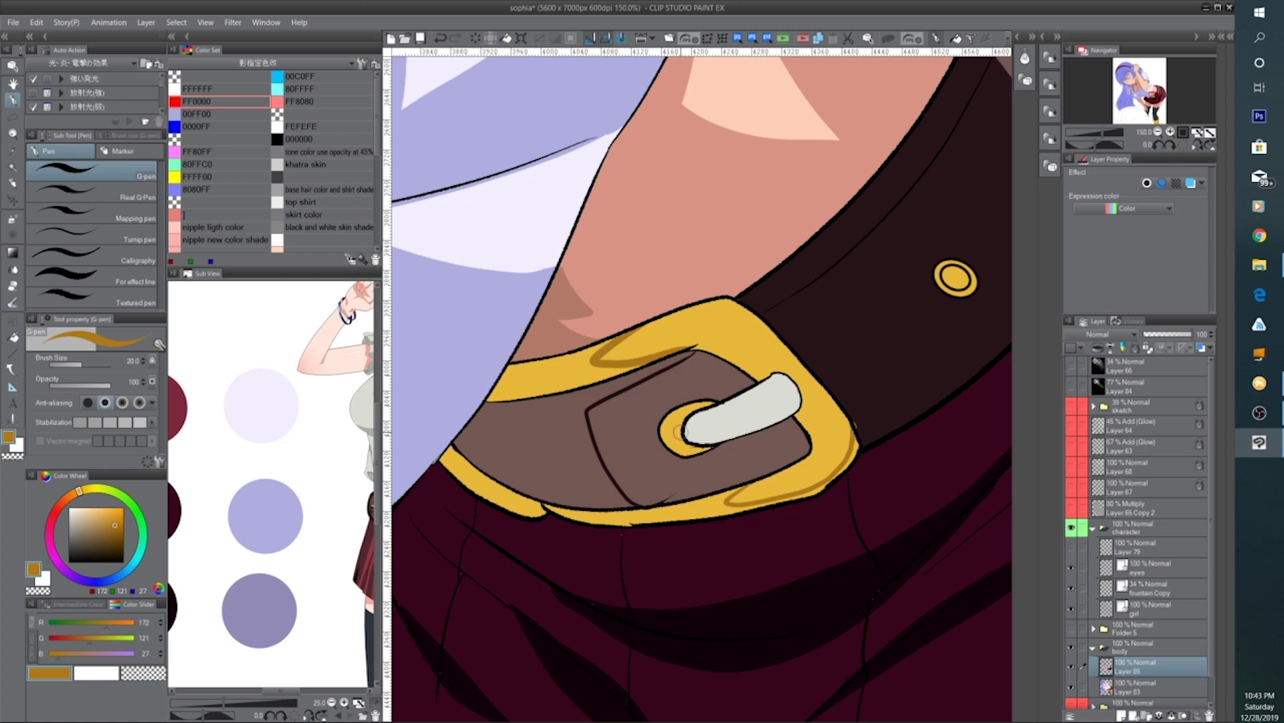
Paint the centers of the belt's four round rivets dark gold with the G-pen
{"action": "scroll", "coordinate": [841, 405], "scroll_direction": "down", "scroll_amount": 3}
{"action": "scroll", "coordinate": [716, 455], "scroll_direction": "up", "scroll_amount": 3}
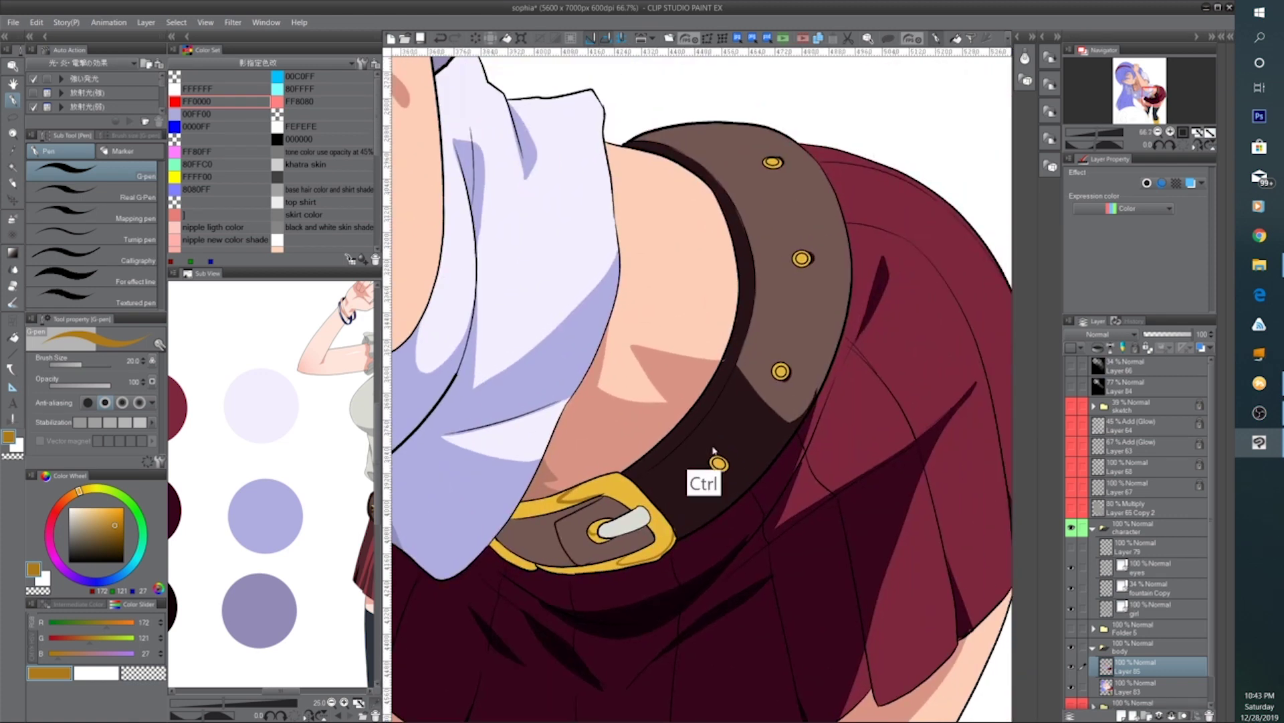
{"action": "mouse_move", "coordinate": [729, 469]}
{"action": "left_mouse_down"}
{"action": "mouse_move", "coordinate": [733, 483]}
{"action": "mouse_move", "coordinate": [739, 470]}
{"action": "mouse_move", "coordinate": [642, 578]}
{"action": "left_mouse_up"}
{"action": "left_click_drag", "start_coordinate": [750, 398], "coordinate": [761, 395]}
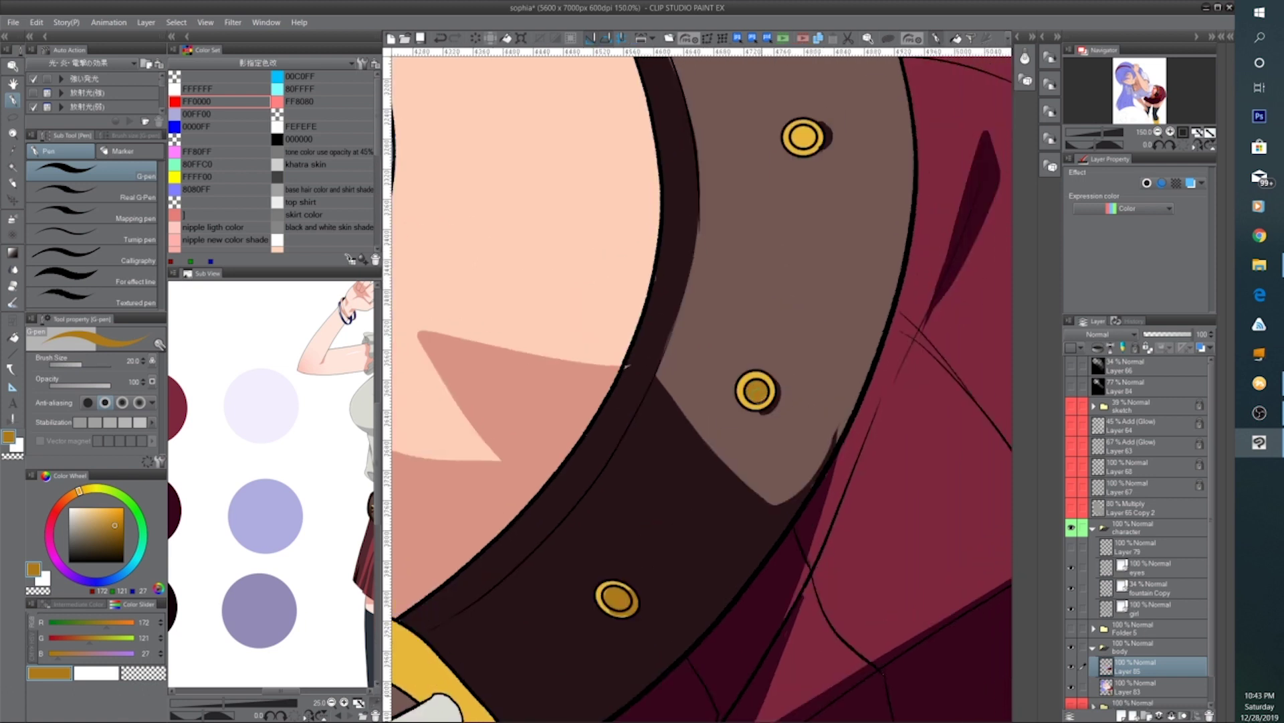
{"action": "left_click_drag", "start_coordinate": [784, 337], "coordinate": [677, 532]}
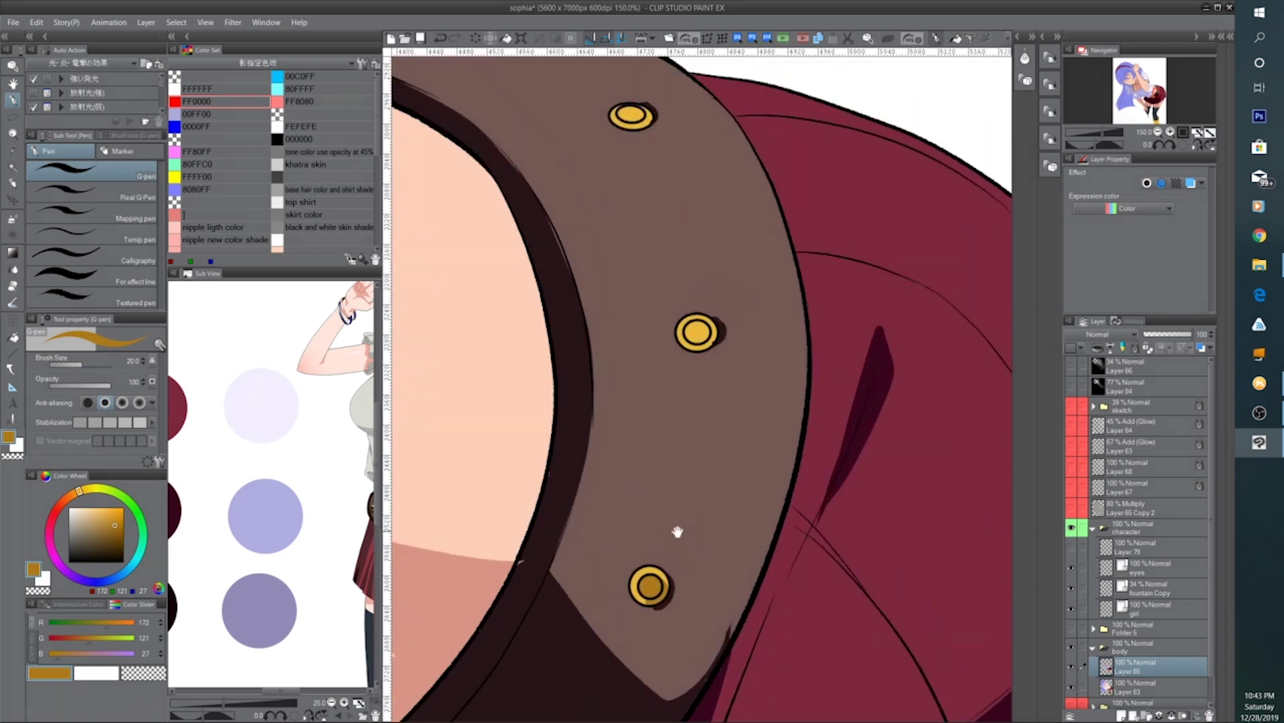
{"action": "mouse_move", "coordinate": [692, 326]}
{"action": "left_mouse_down"}
{"action": "mouse_move", "coordinate": [700, 338]}
{"action": "mouse_move", "coordinate": [704, 325]}
{"action": "mouse_move", "coordinate": [708, 484]}
{"action": "left_mouse_up"}
{"action": "left_click_drag", "start_coordinate": [627, 289], "coordinate": [631, 280]}
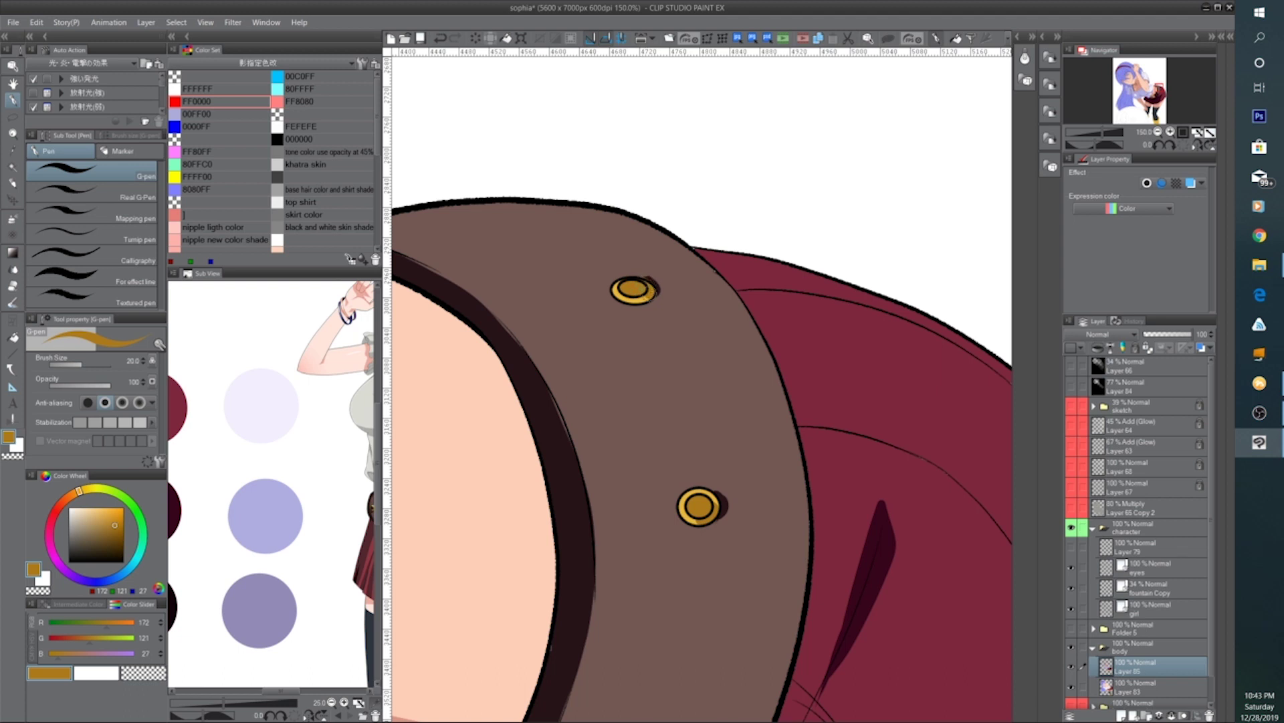
Fill the outlined shadow areas on the buckle's frame with dark gold
{"action": "scroll", "coordinate": [682, 381], "scroll_direction": "down", "scroll_amount": 5}
{"action": "left_click_drag", "start_coordinate": [691, 533], "coordinate": [790, 401]}
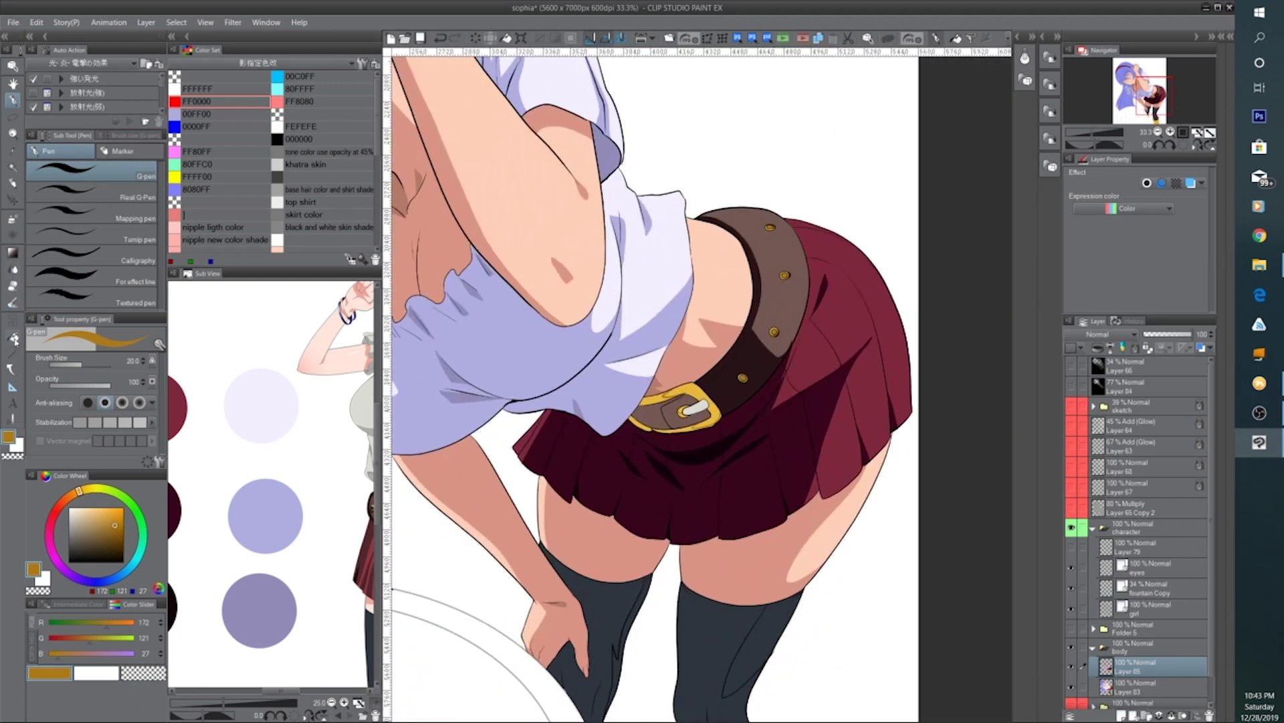
{"action": "left_click", "coordinate": [13, 338]}
{"action": "key", "text": "ctrl+plus"}
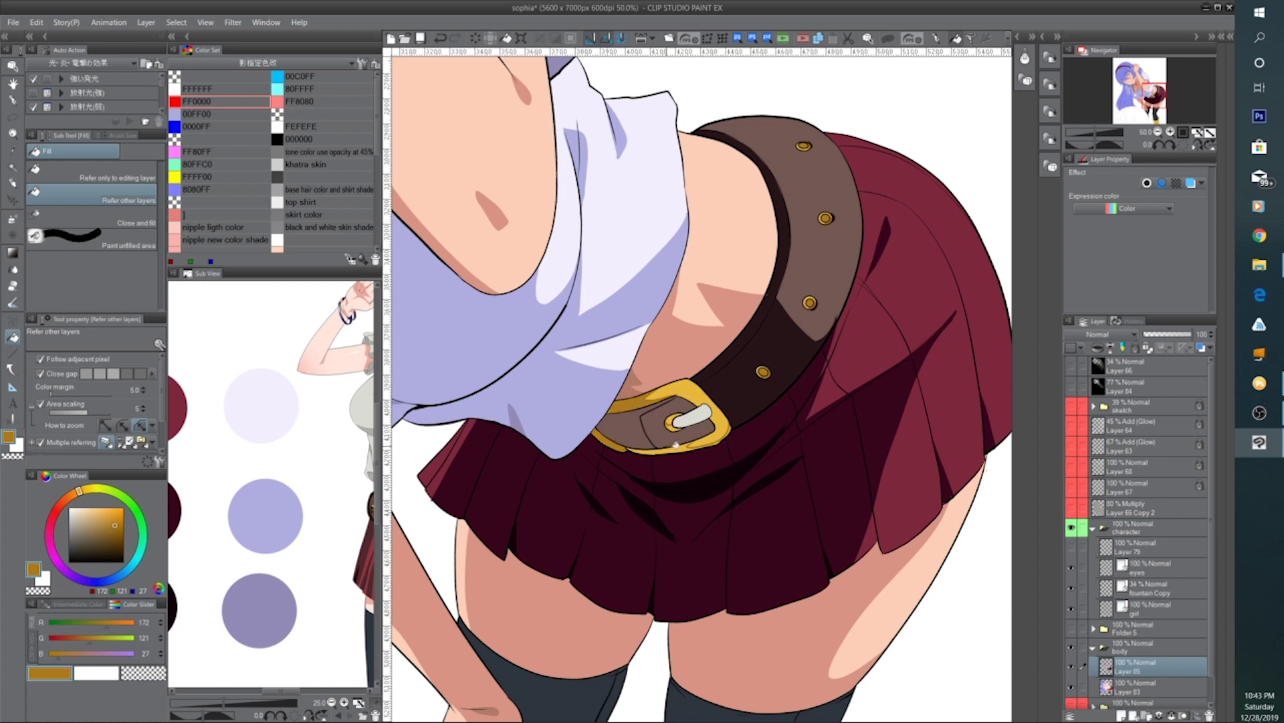
{"action": "scroll", "coordinate": [676, 445], "scroll_direction": "up", "scroll_amount": 1}
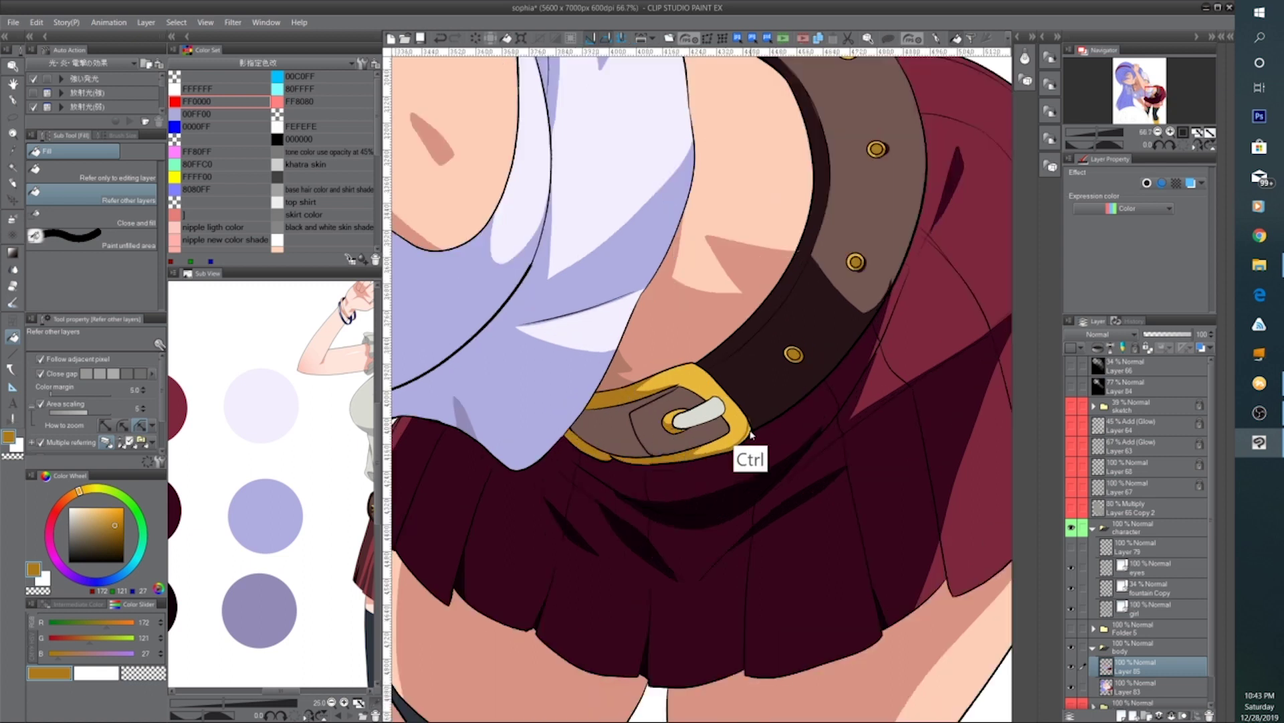
{"action": "scroll", "coordinate": [750, 435], "scroll_direction": "down", "scroll_amount": 3}
{"action": "scroll", "coordinate": [786, 403], "scroll_direction": "up", "scroll_amount": 2}
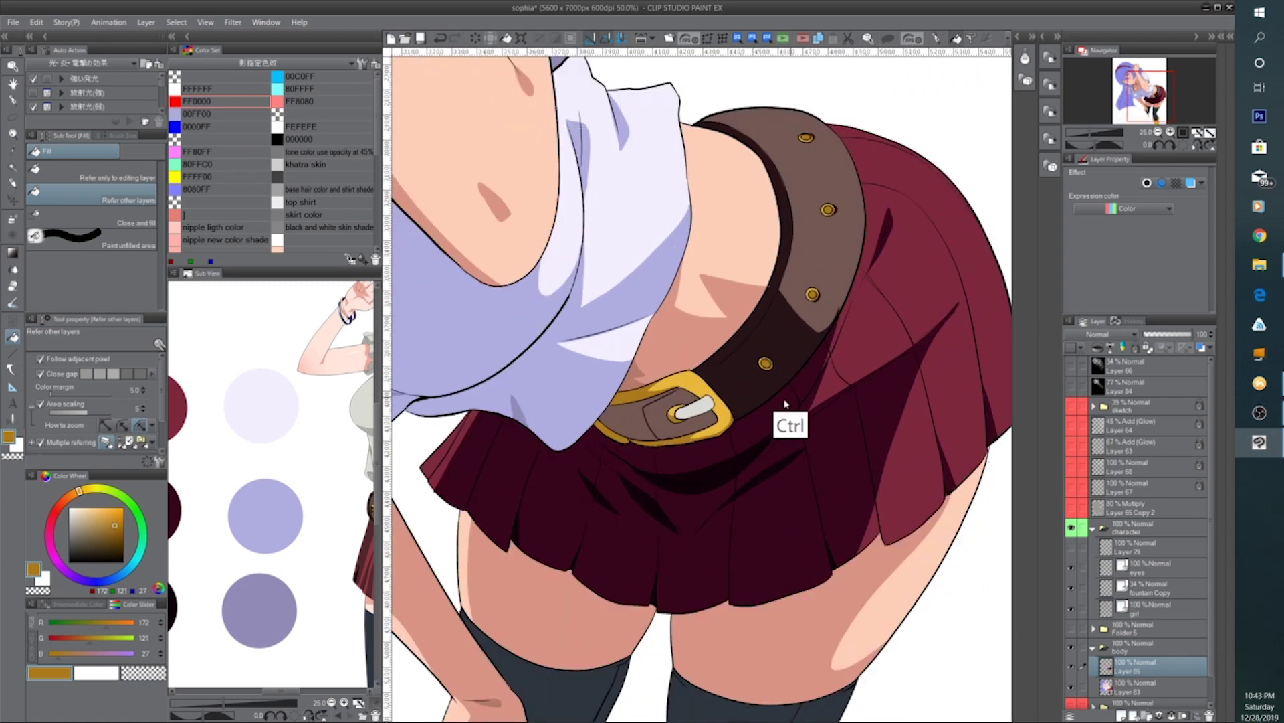
Sample the muted purple of the shirt's fold shadow, draw a shadow edge along the buckle's prong and fill its lower part
{"action": "left_click", "coordinate": [17, 104]}
{"action": "key", "text": "ctrl+plus"}
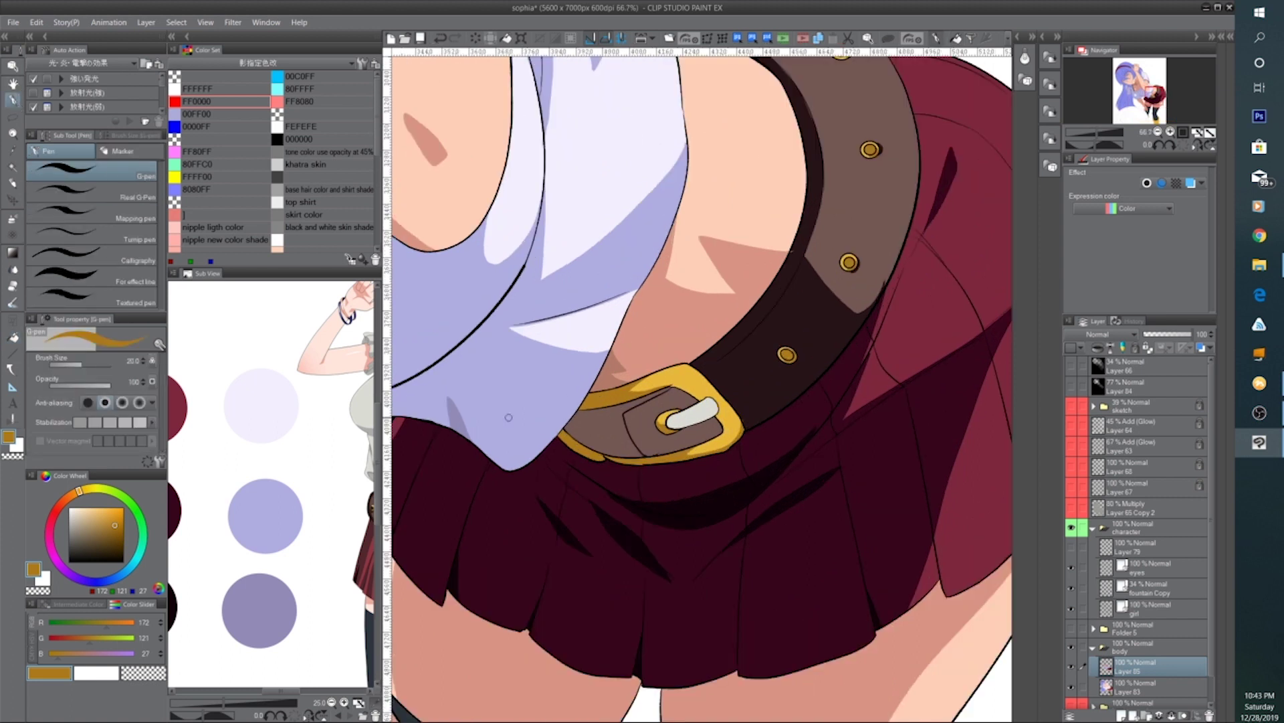
{"action": "left_click", "coordinate": [468, 416], "text": "alt"}
{"action": "key", "text": "ctrl+plus"}
{"action": "key", "text": "ctrl+plus"}
{"action": "left_click_drag", "start_coordinate": [622, 411], "coordinate": [728, 367]}
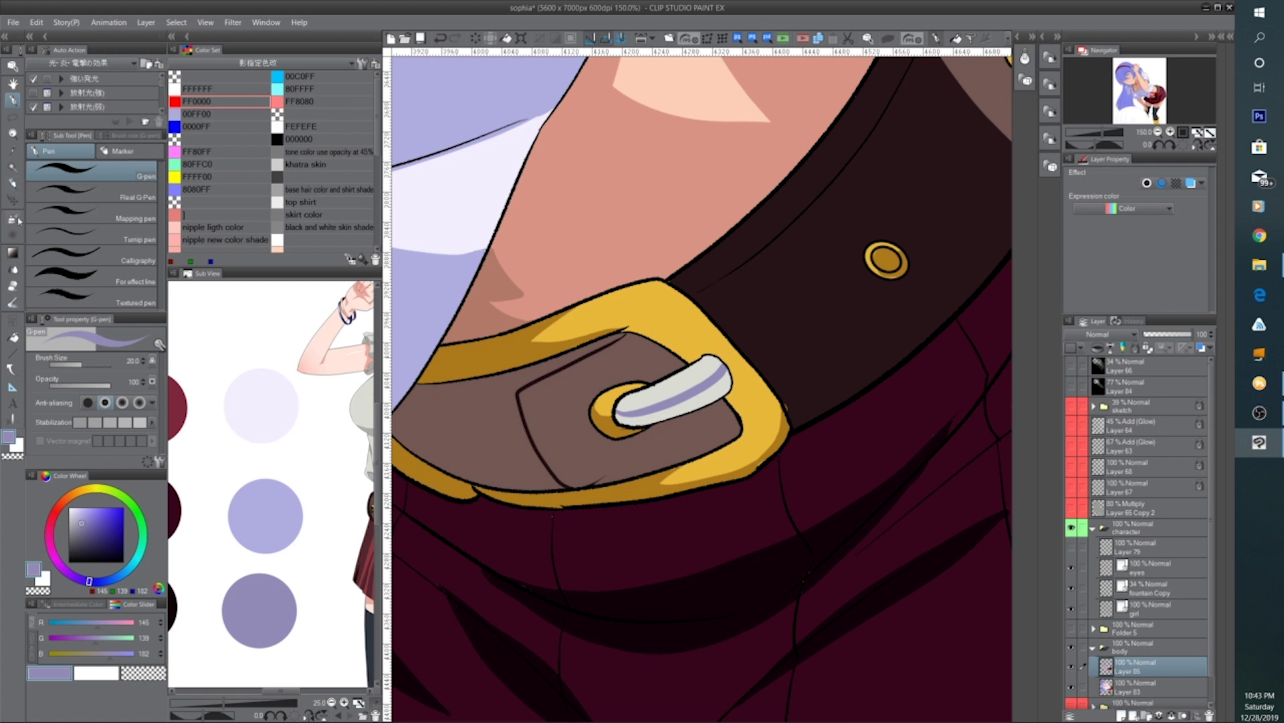
{"action": "left_click", "coordinate": [12, 336]}
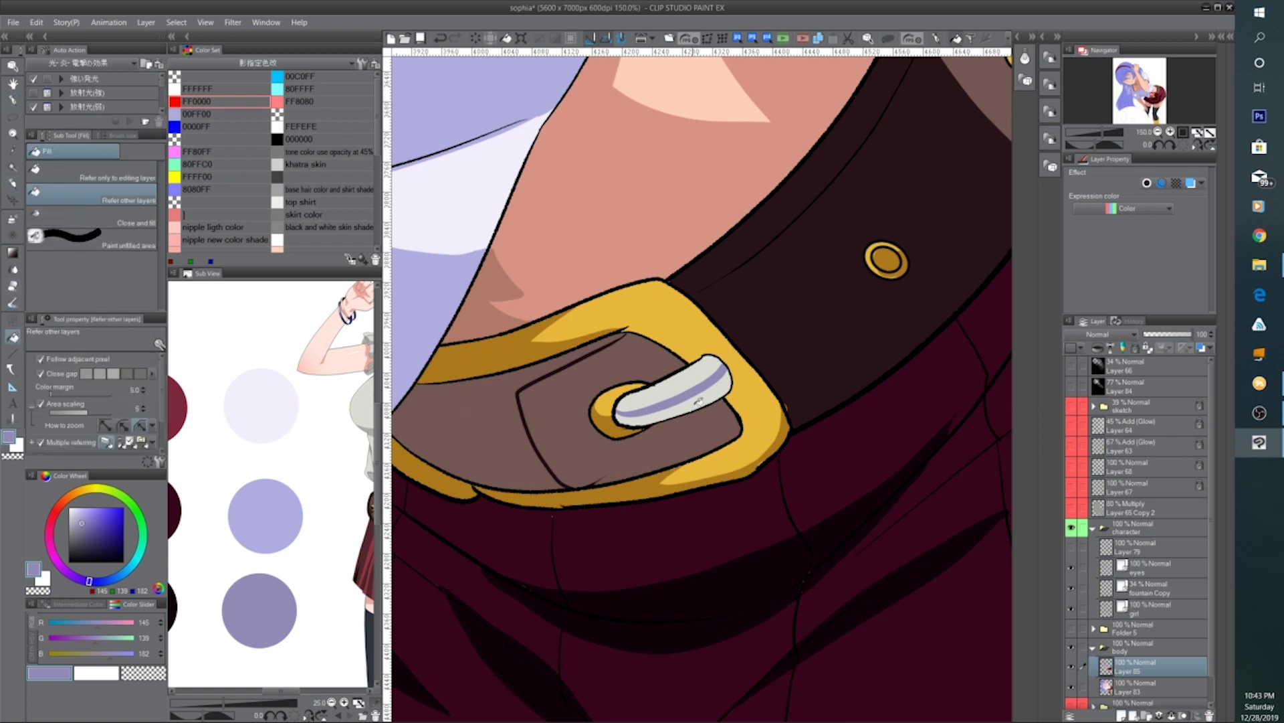
{"action": "key", "text": "ctrl+minus"}
{"action": "key", "text": "ctrl+minus"}
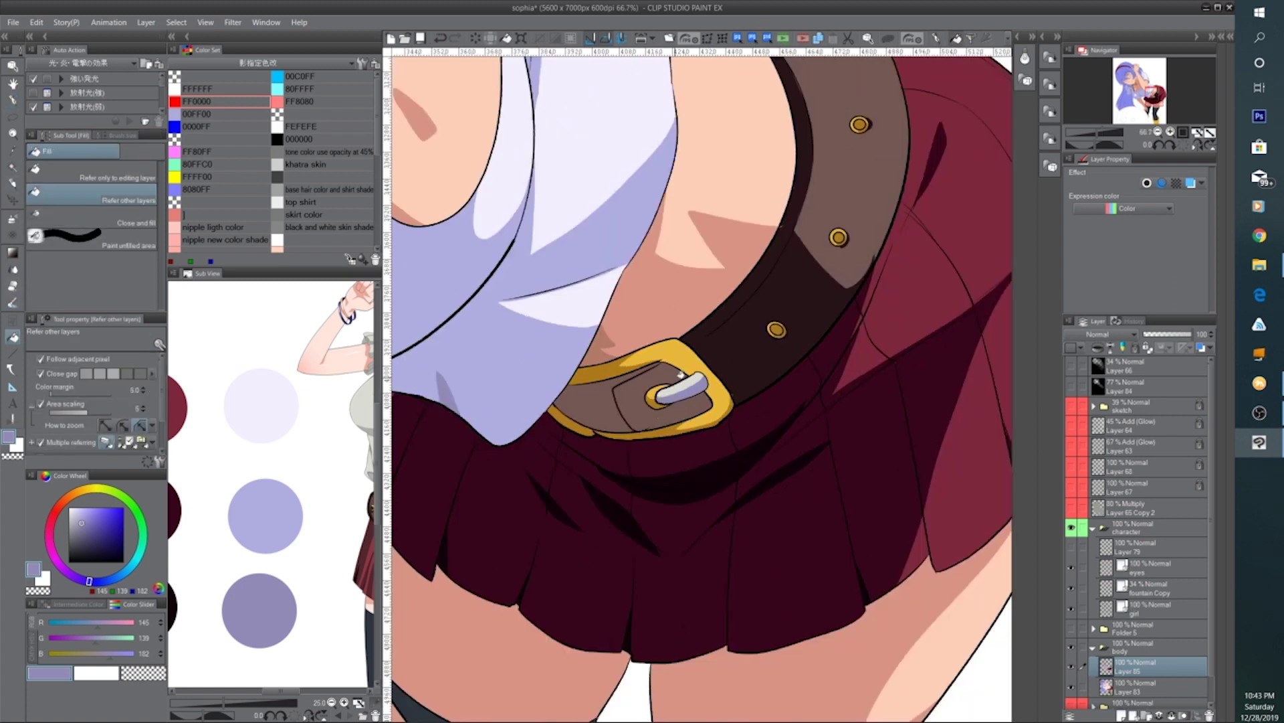
Sample the near-black blue of the stockings' shadow outline and fill the shadow areas of both stockings around their highlights
{"action": "key", "text": "ctrl+minus"}
{"action": "key", "text": "ctrl+minus"}
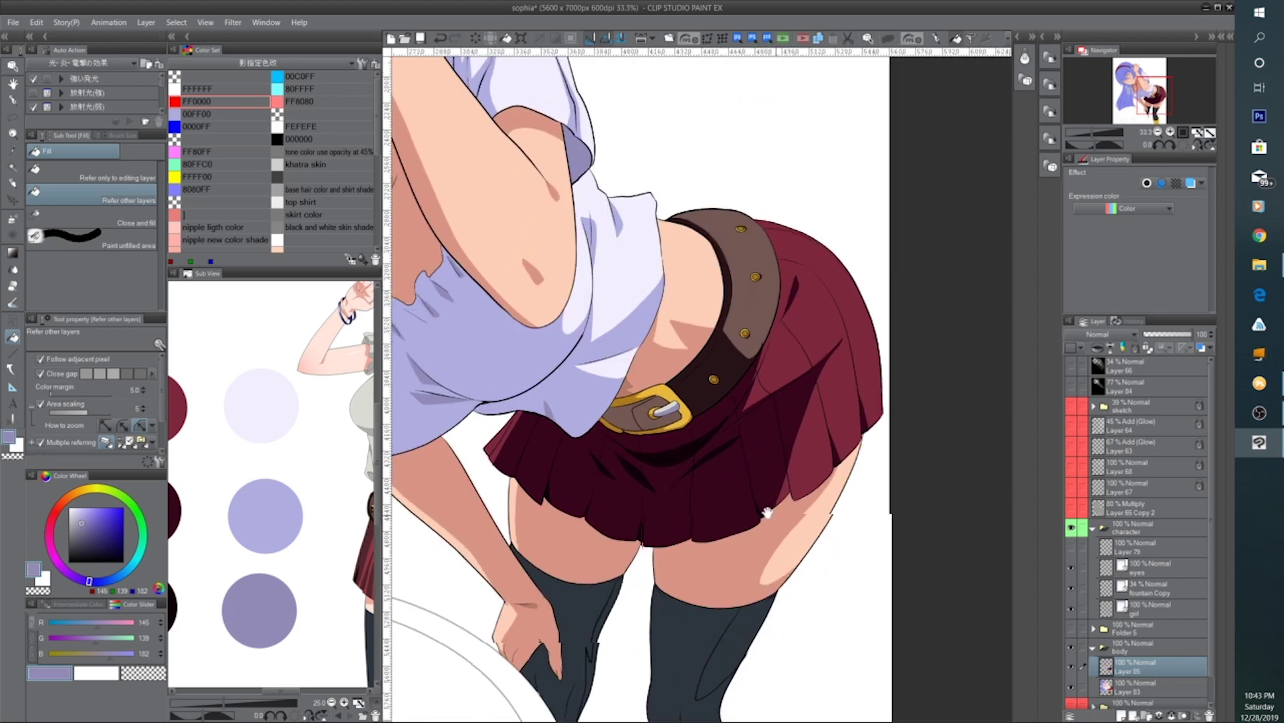
{"action": "left_click_drag", "start_coordinate": [767, 513], "coordinate": [759, 465]}
{"action": "key", "text": "ctrl+minus"}
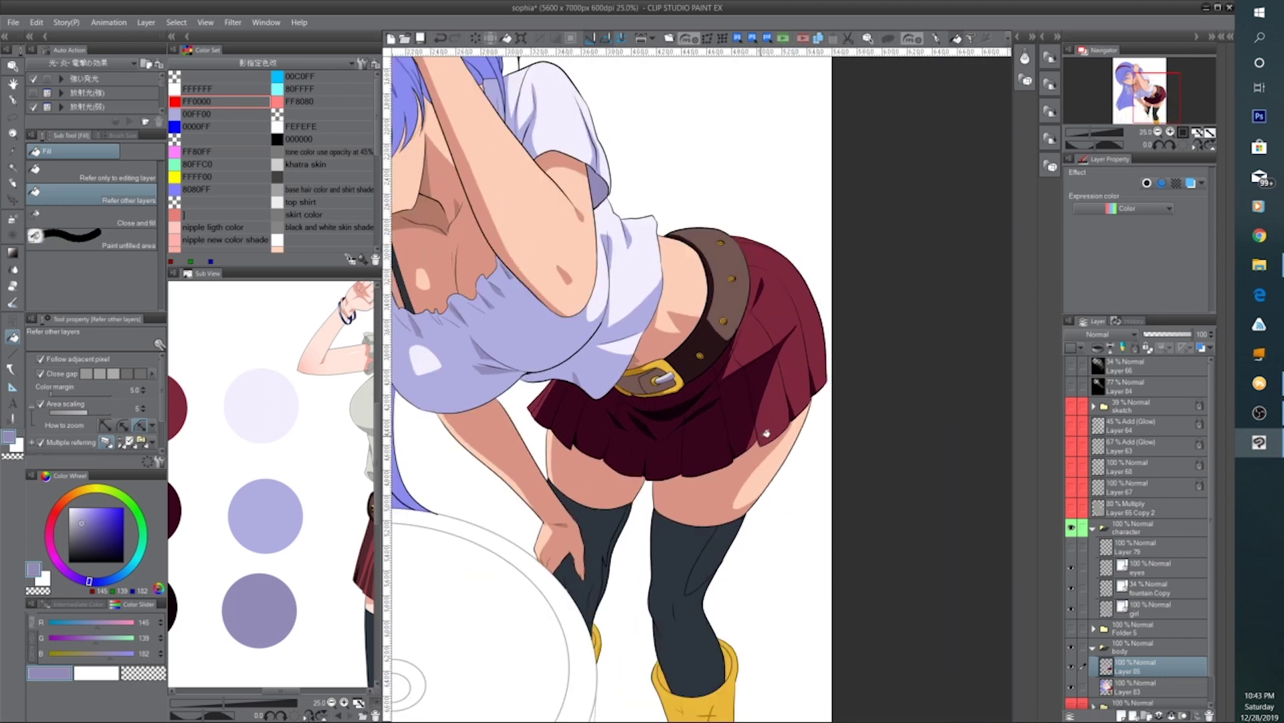
{"action": "left_click_drag", "start_coordinate": [725, 552], "coordinate": [704, 458]}
{"action": "key", "text": "ctrl+plus"}
{"action": "scroll", "coordinate": [701, 457], "scroll_direction": "up", "scroll_amount": 3}
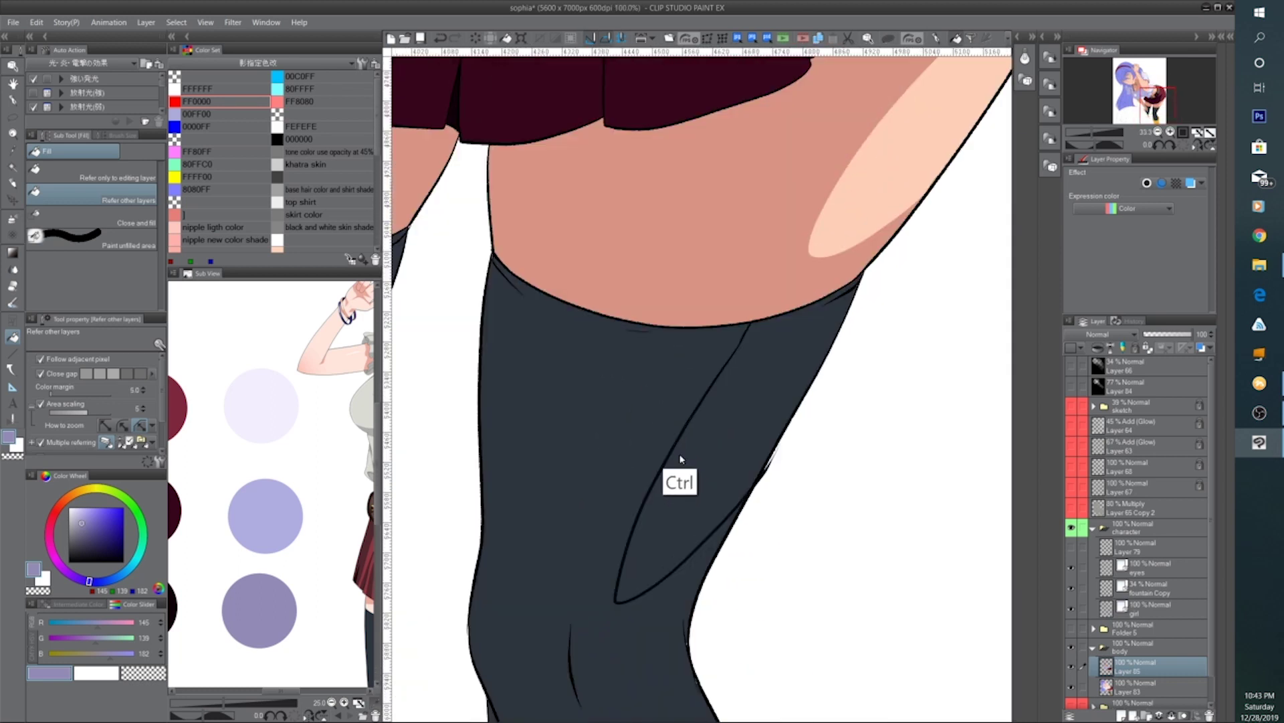
{"action": "left_click", "coordinate": [632, 561], "text": "alt"}
{"action": "left_click", "coordinate": [589, 551]}
{"action": "scroll", "coordinate": [640, 582], "scroll_direction": "down", "scroll_amount": 2}
{"action": "left_click_drag", "start_coordinate": [635, 557], "coordinate": [720, 473]}
{"action": "left_click", "coordinate": [540, 392]}
{"action": "scroll", "coordinate": [479, 472], "scroll_direction": "up", "scroll_amount": 1}
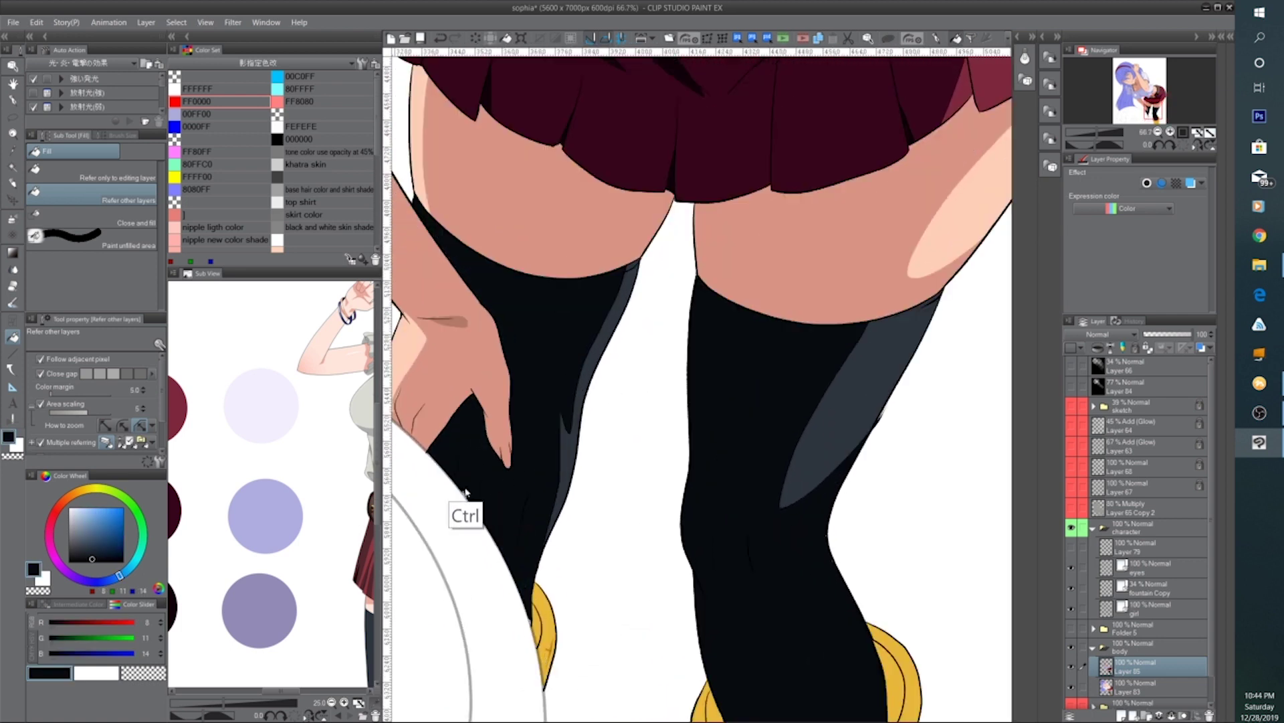
Sample the dark gold of the boot markings and fill the near boot's shaft and collar and the visible part of the far boot
{"action": "scroll", "coordinate": [468, 493], "scroll_direction": "up", "scroll_amount": 1}
{"action": "scroll", "coordinate": [749, 533], "scroll_direction": "down", "scroll_amount": 4}
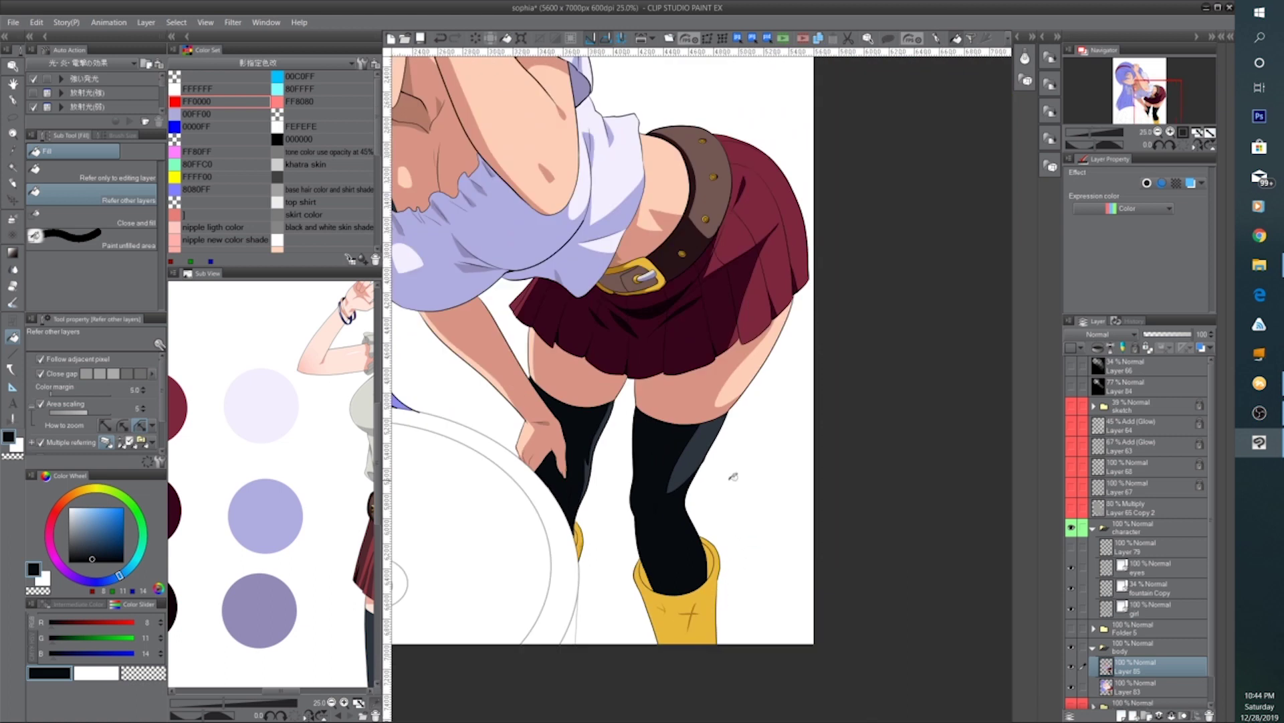
{"action": "scroll", "coordinate": [695, 609], "scroll_direction": "up", "scroll_amount": 1}
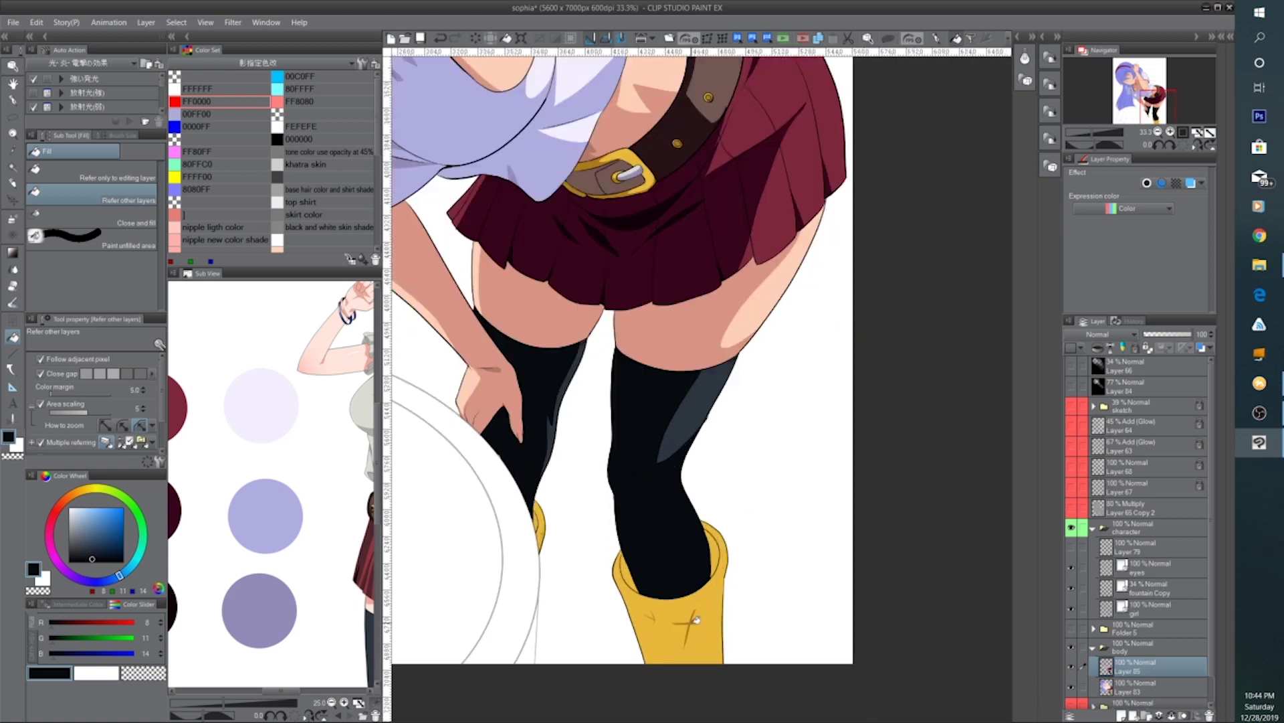
{"action": "left_click", "coordinate": [695, 619], "text": "alt"}
{"action": "left_click", "coordinate": [710, 600]}
{"action": "left_click", "coordinate": [632, 576]}
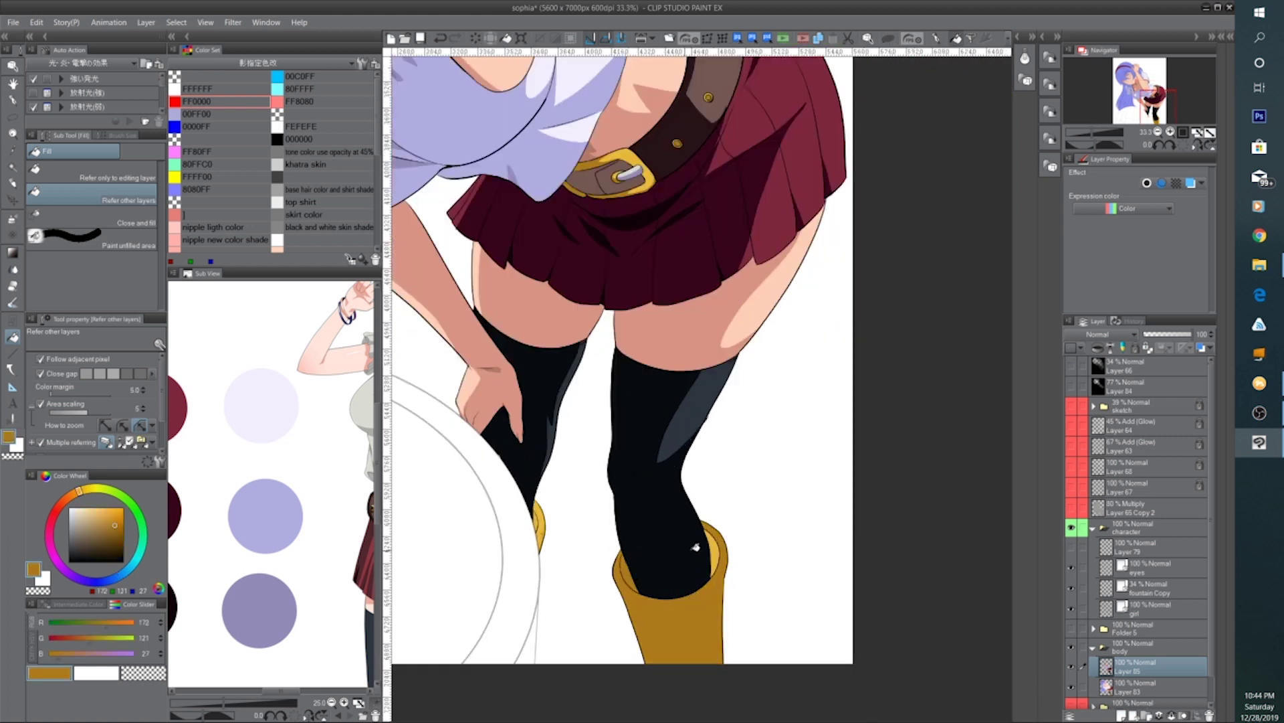
{"action": "left_click", "coordinate": [714, 545]}
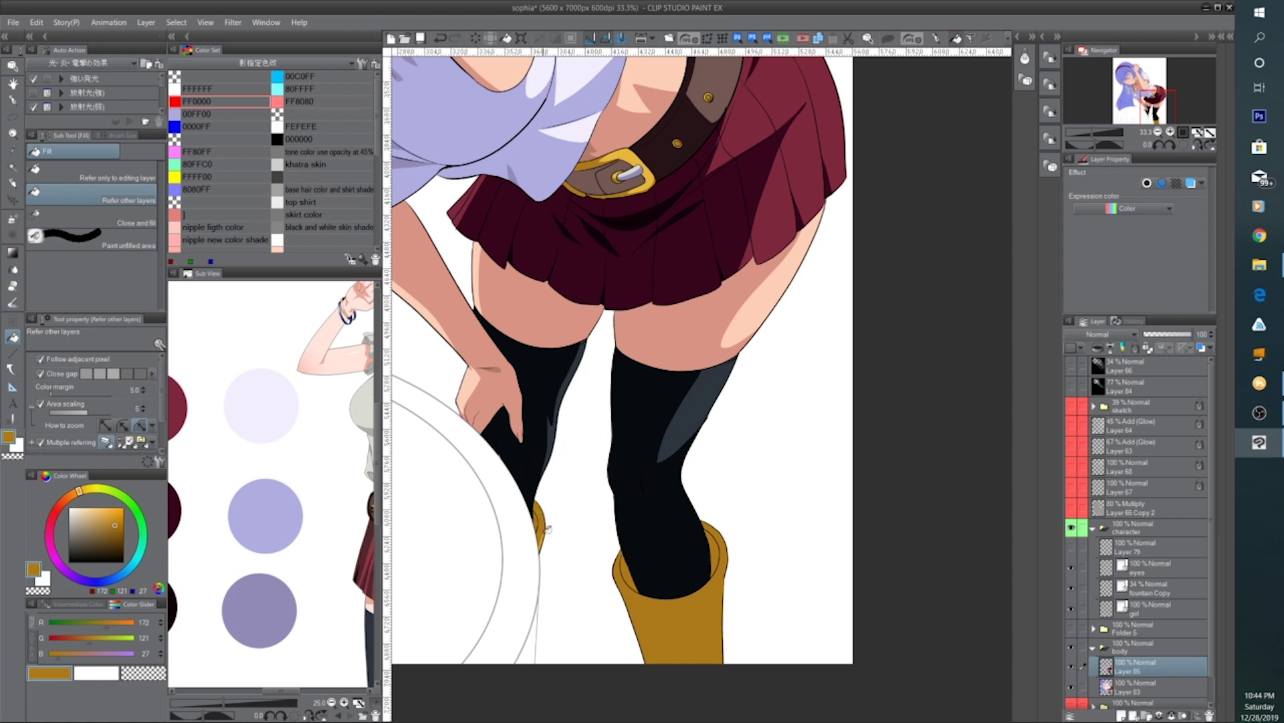
Sample a darker brown from the reference character's boot and add a deeper shadow to the near boot with the G-pen and Fill
{"action": "scroll", "coordinate": [582, 481], "scroll_direction": "down", "scroll_amount": 1}
{"action": "scroll", "coordinate": [582, 482], "scroll_direction": "up", "scroll_amount": 1}
{"action": "left_click_drag", "start_coordinate": [674, 544], "coordinate": [645, 451]}
{"action": "left_click_drag", "start_coordinate": [305, 577], "coordinate": [204, 465]}
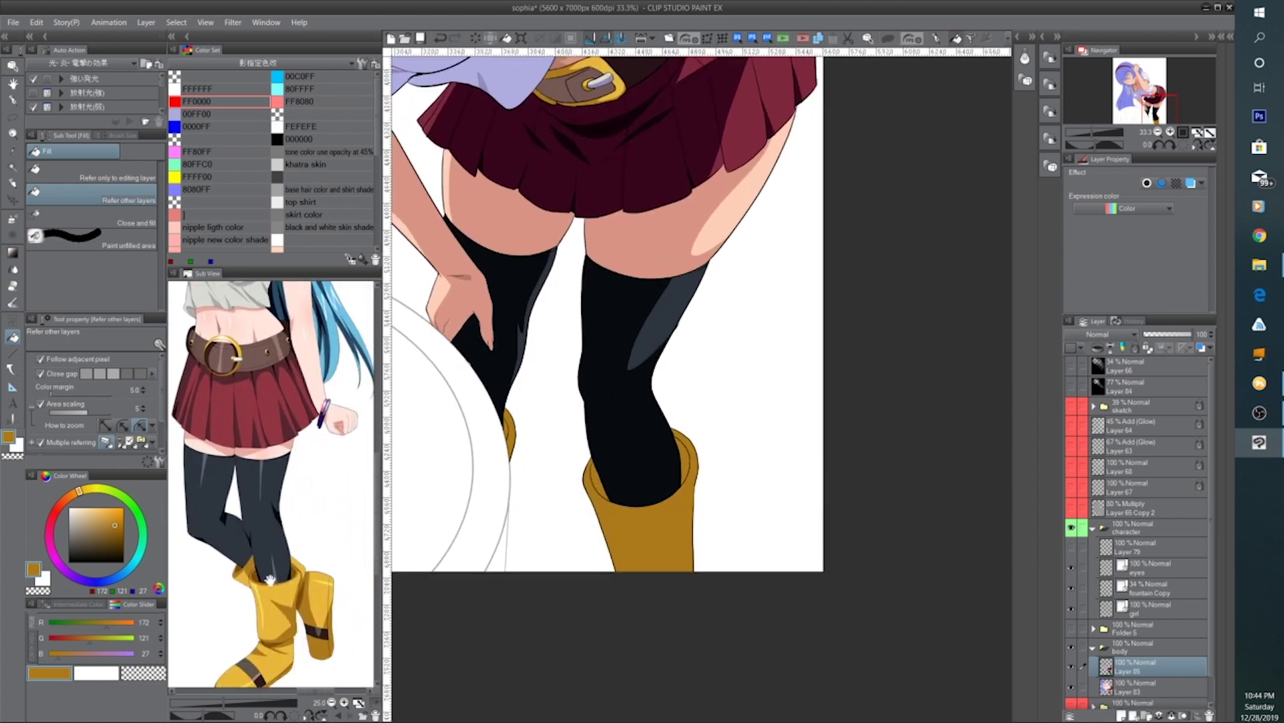
{"action": "left_click", "coordinate": [258, 570]}
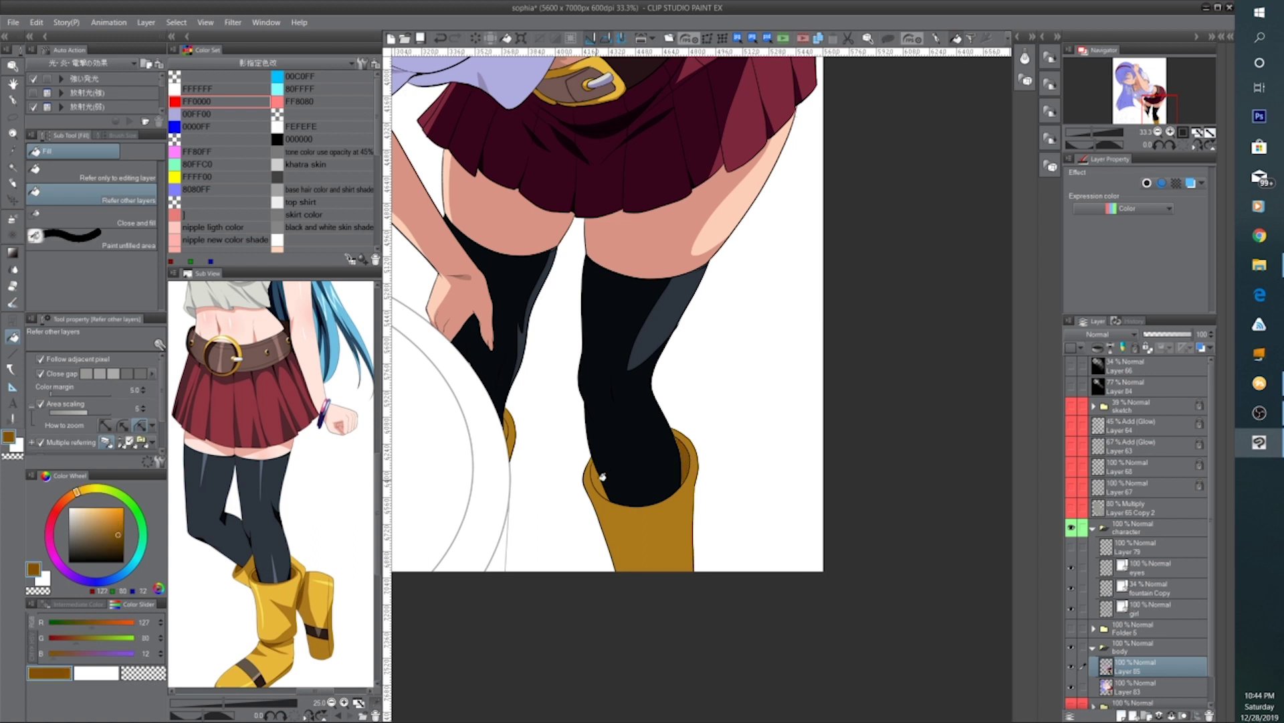
{"action": "left_click", "coordinate": [14, 103]}
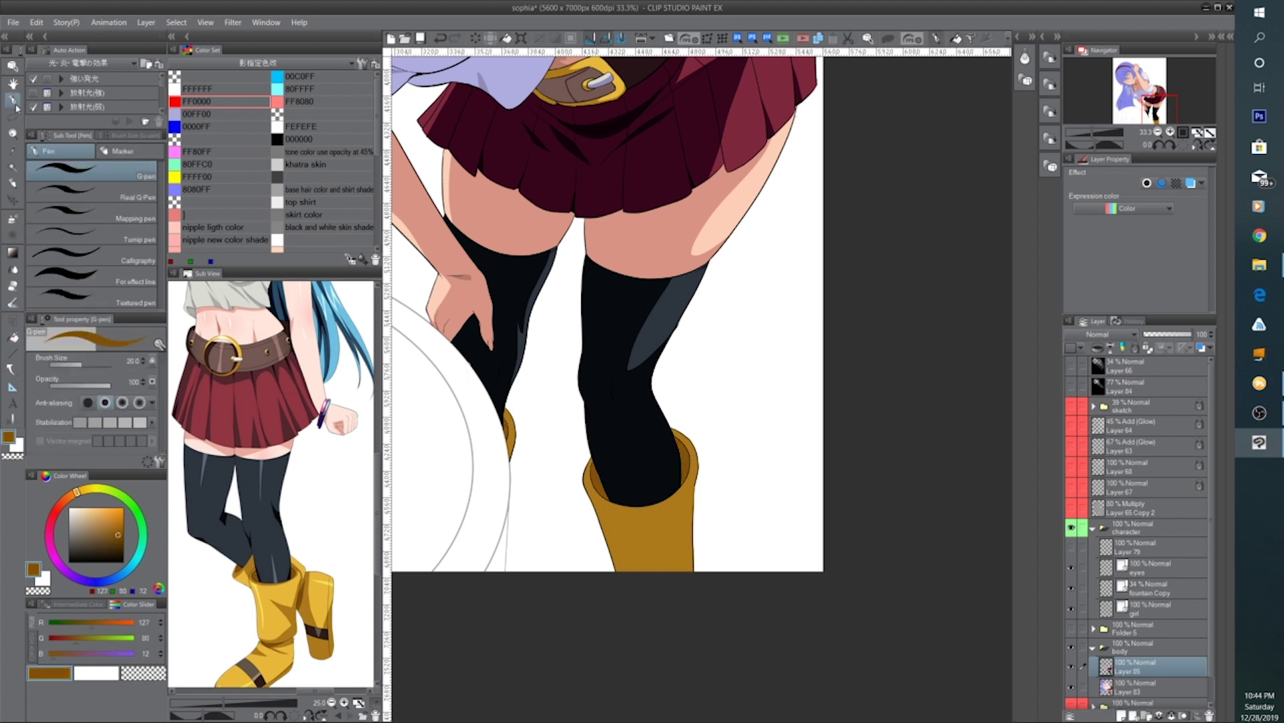
{"action": "left_click_drag", "start_coordinate": [694, 490], "coordinate": [673, 531]}
{"action": "key", "text": "g"}
Sample the dark blue of the hair's shadow lines, fill the shadow strands beside the sleeve, and undo the fill on the outer strands
{"action": "scroll", "coordinate": [710, 466], "scroll_direction": "down", "scroll_amount": 1}
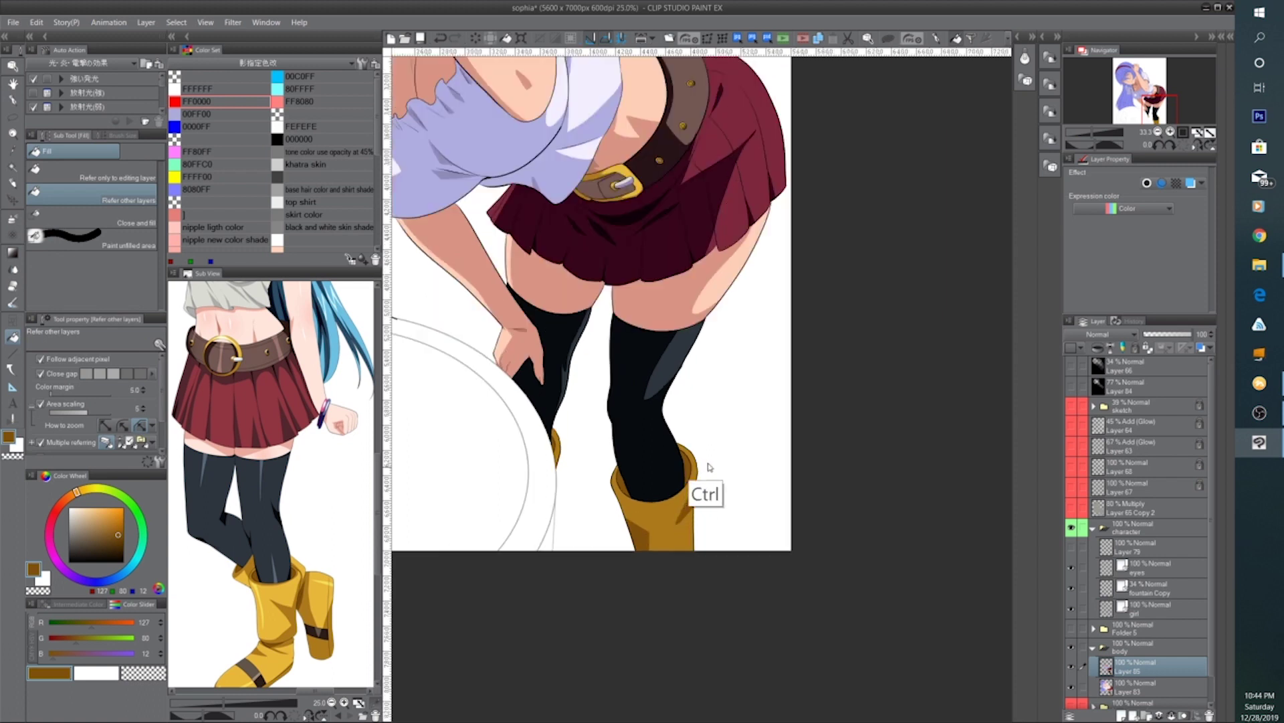
{"action": "scroll", "coordinate": [720, 422], "scroll_direction": "down", "scroll_amount": 4}
{"action": "left_click_drag", "start_coordinate": [747, 348], "coordinate": [761, 400]}
{"action": "scroll", "coordinate": [725, 436], "scroll_direction": "up", "scroll_amount": 2}
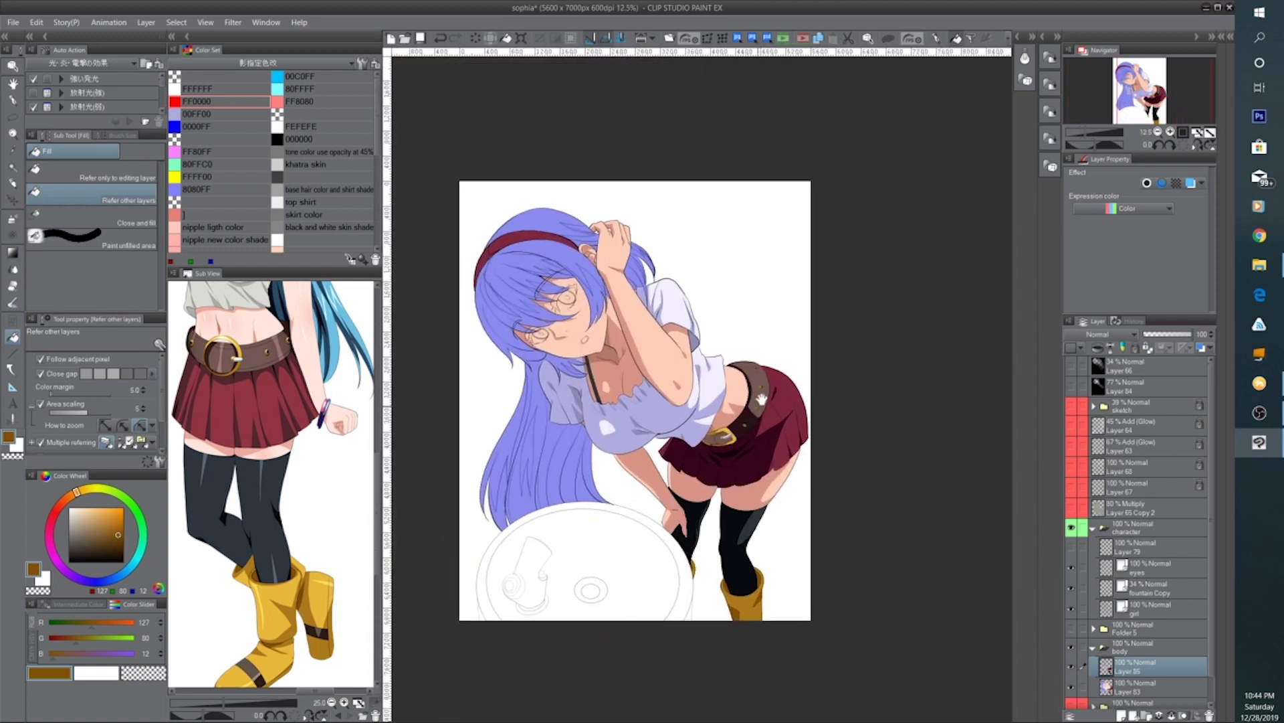
{"action": "scroll", "coordinate": [737, 411], "scroll_direction": "up", "scroll_amount": 4}
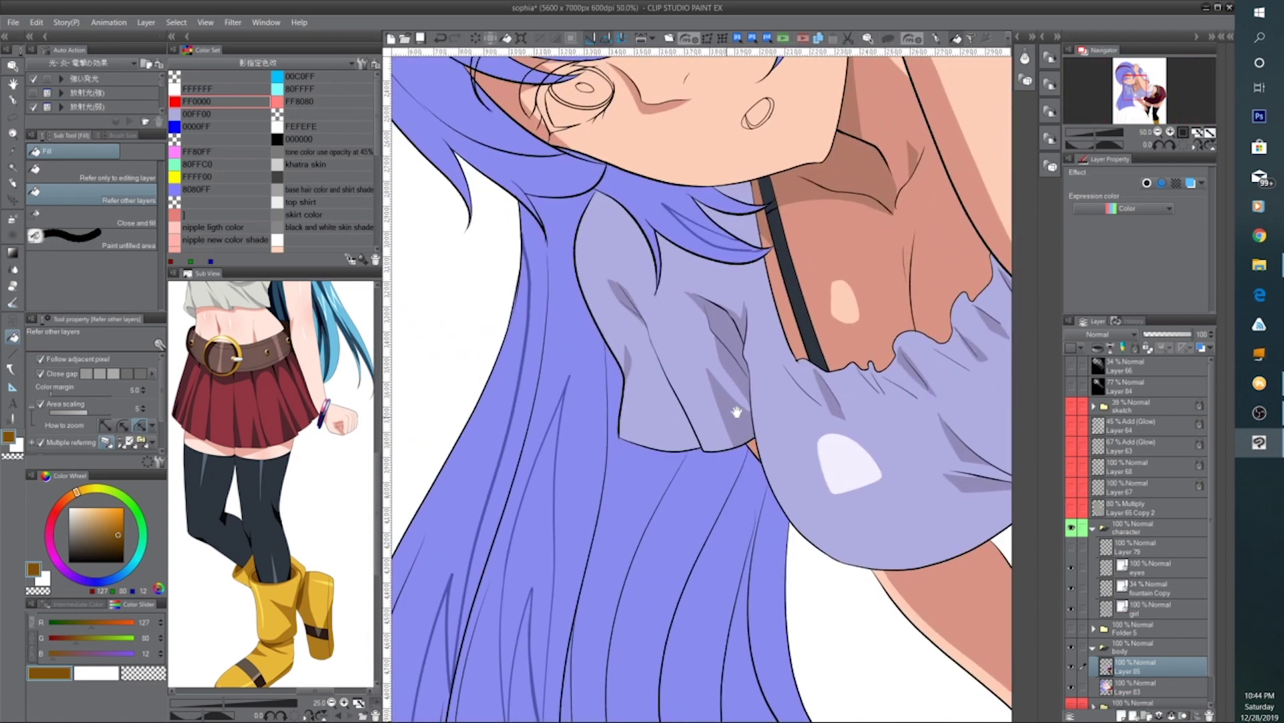
{"action": "left_click", "coordinate": [546, 408], "text": "alt"}
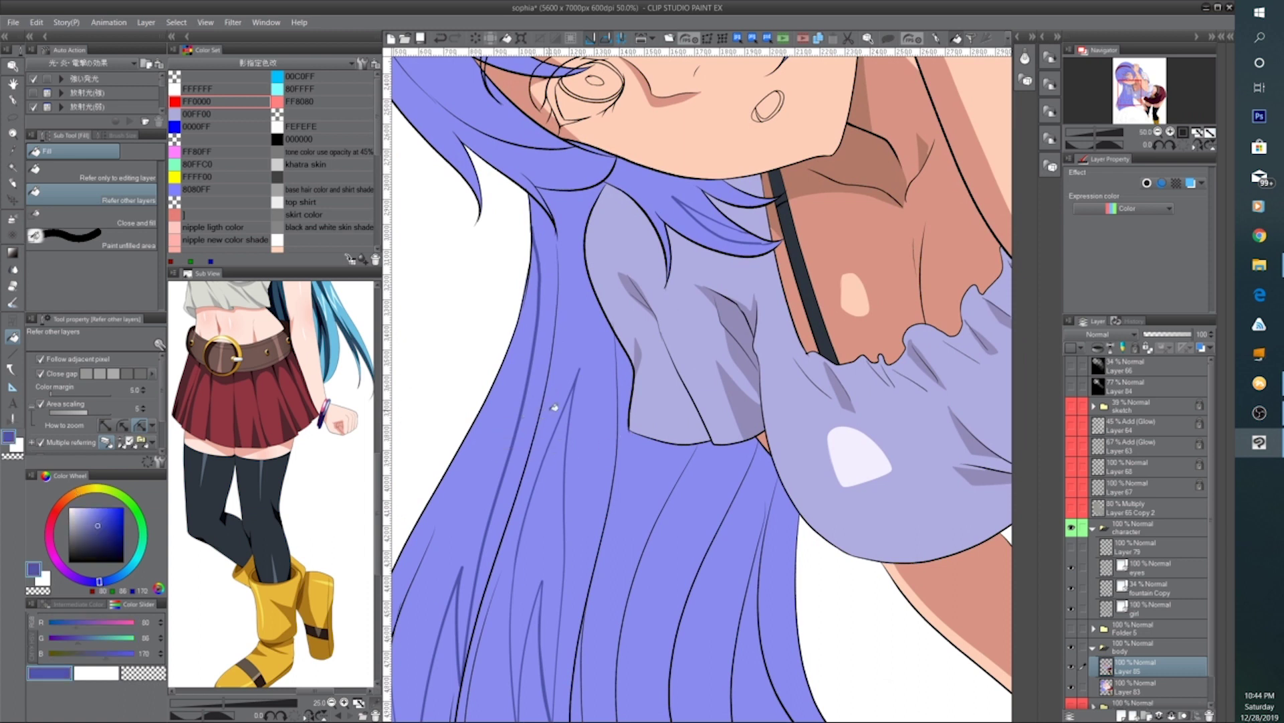
{"action": "left_click", "coordinate": [554, 408]}
{"action": "scroll", "coordinate": [509, 589], "scroll_direction": "down", "scroll_amount": 1}
{"action": "left_click_drag", "start_coordinate": [501, 605], "coordinate": [524, 531]}
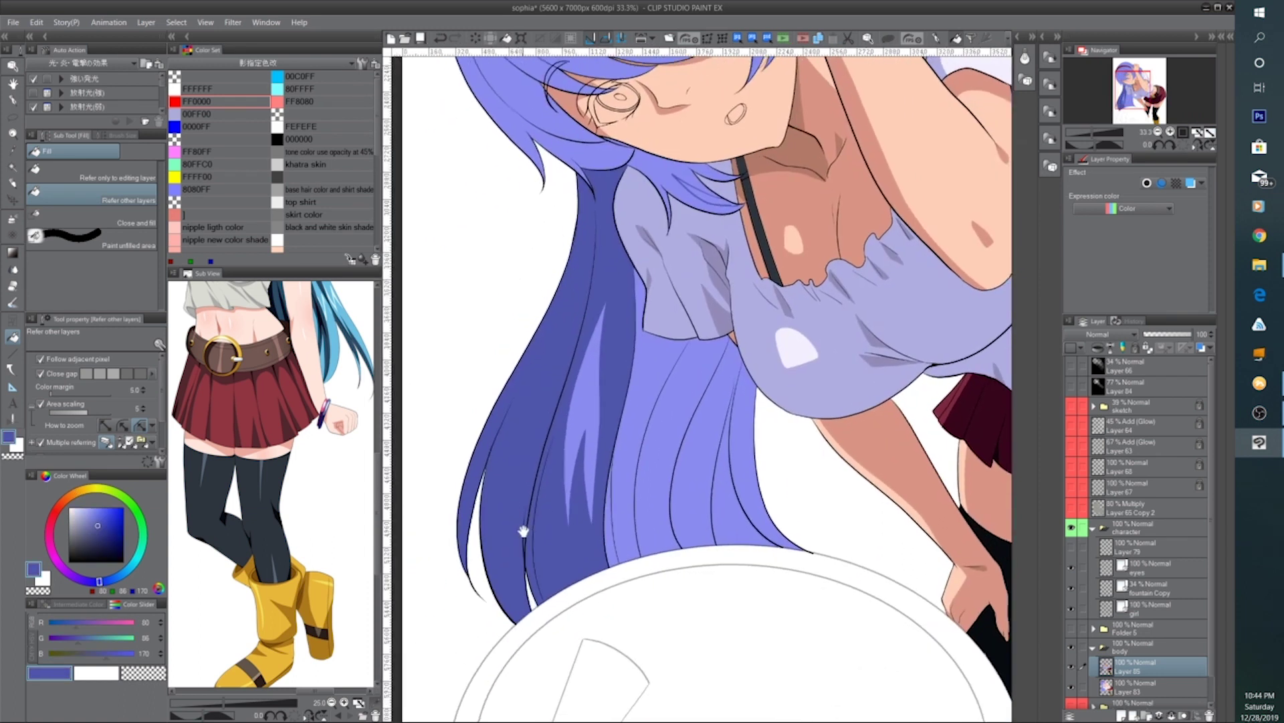
{"action": "left_click", "coordinate": [438, 38]}
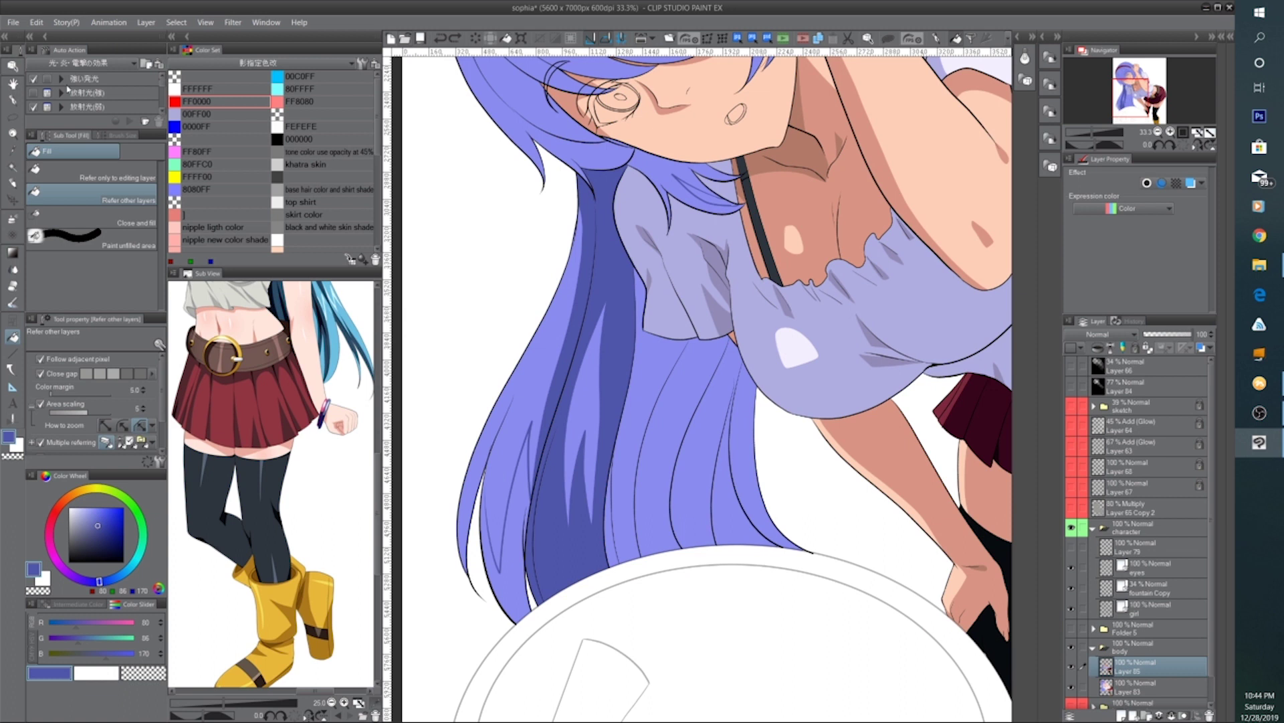
Close the gap in the outer strand's shadow outline with the G-pen and fill the strand with the dark blue
{"action": "left_click", "coordinate": [14, 102]}
{"action": "scroll", "coordinate": [499, 419], "scroll_direction": "up", "scroll_amount": 1}
{"action": "mouse_move", "coordinate": [472, 522]}
{"action": "left_mouse_down"}
{"action": "mouse_move", "coordinate": [484, 488]}
{"action": "mouse_move", "coordinate": [492, 507]}
{"action": "left_mouse_up"}
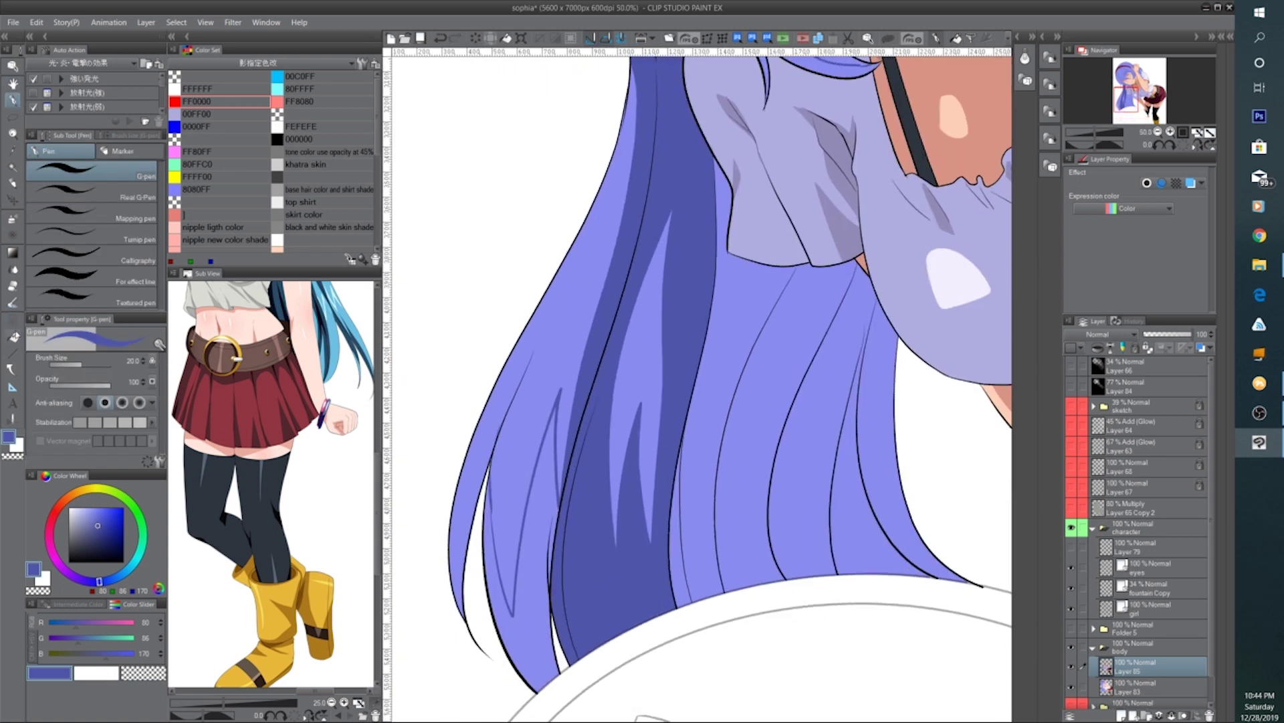
{"action": "key", "text": "g"}
{"action": "left_click", "coordinate": [539, 547]}
{"action": "scroll", "coordinate": [753, 410], "scroll_direction": "down", "scroll_amount": 1}
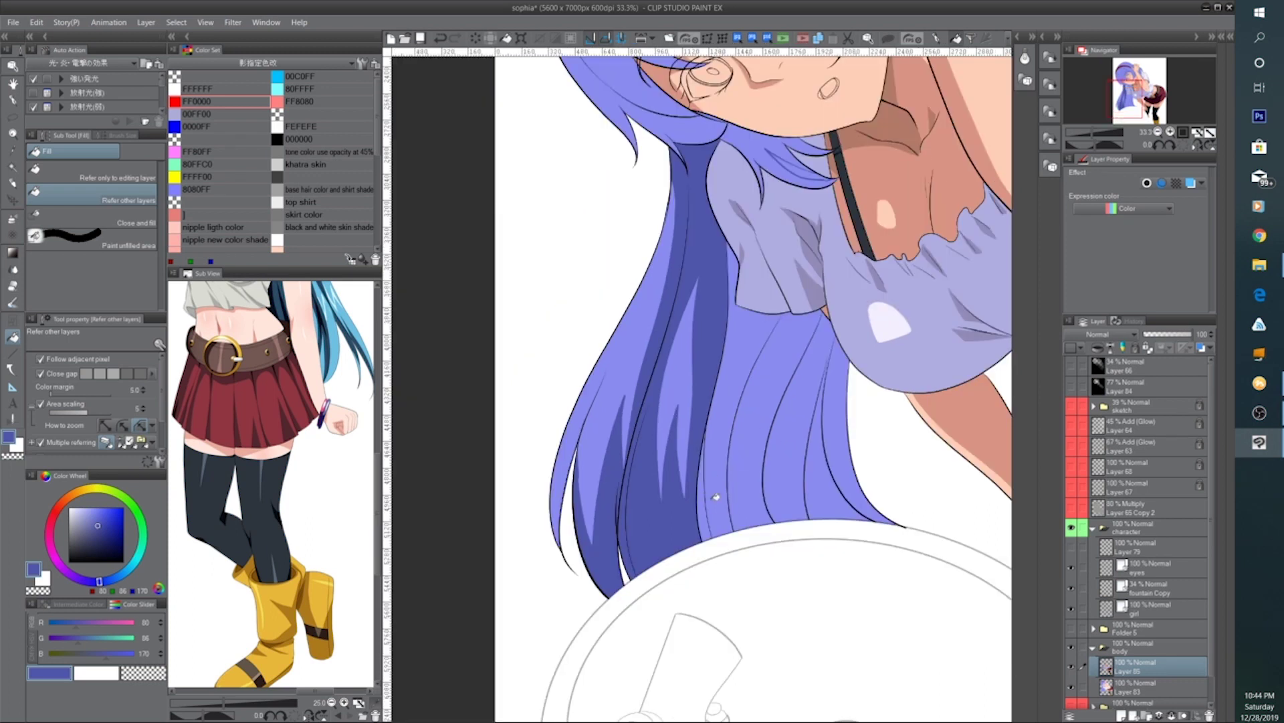
Fill the long hair strands hanging below the sleeve with the dark blue shadow color
{"action": "left_click", "coordinate": [715, 497]}
{"action": "left_click", "coordinate": [705, 510]}
{"action": "left_click", "coordinate": [750, 486]}
{"action": "left_click", "coordinate": [790, 467]}
{"action": "left_click", "coordinate": [811, 457]}
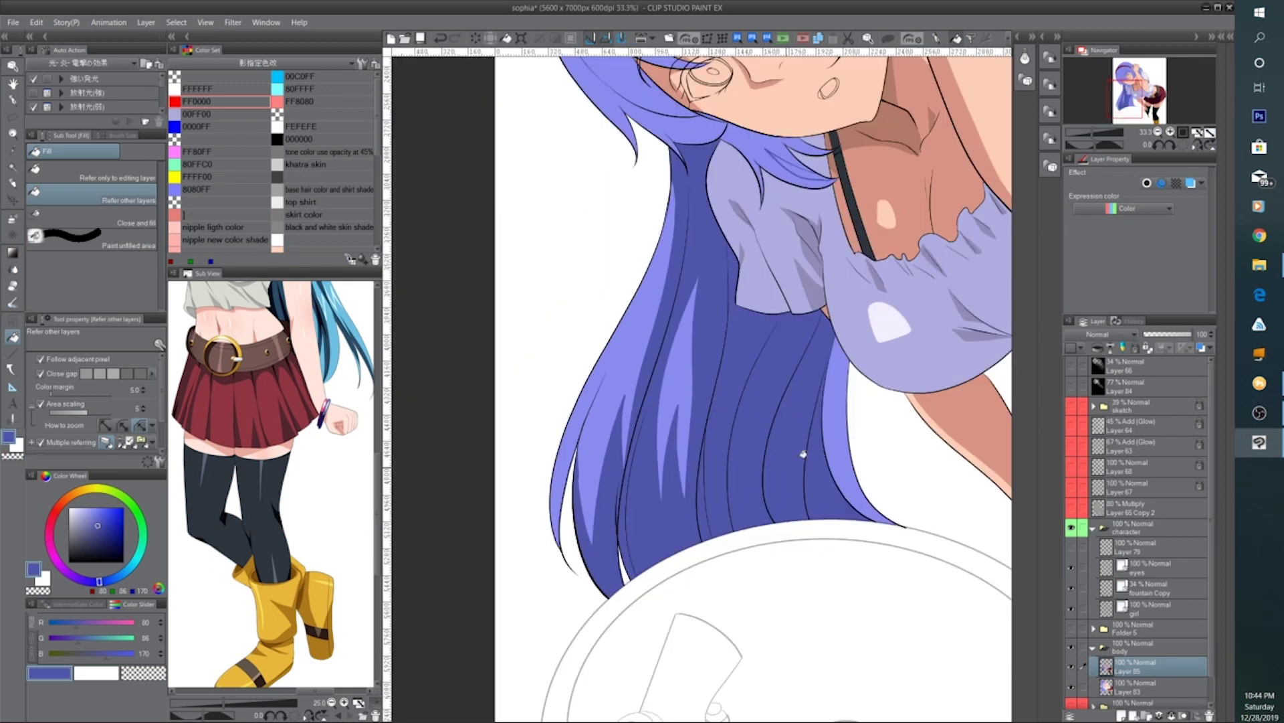
{"action": "left_click", "coordinate": [842, 441]}
Fill the shadow area across the side hair and lower fringe and the locks beneath the chin
{"action": "scroll", "coordinate": [610, 393], "scroll_direction": "up", "scroll_amount": 5}
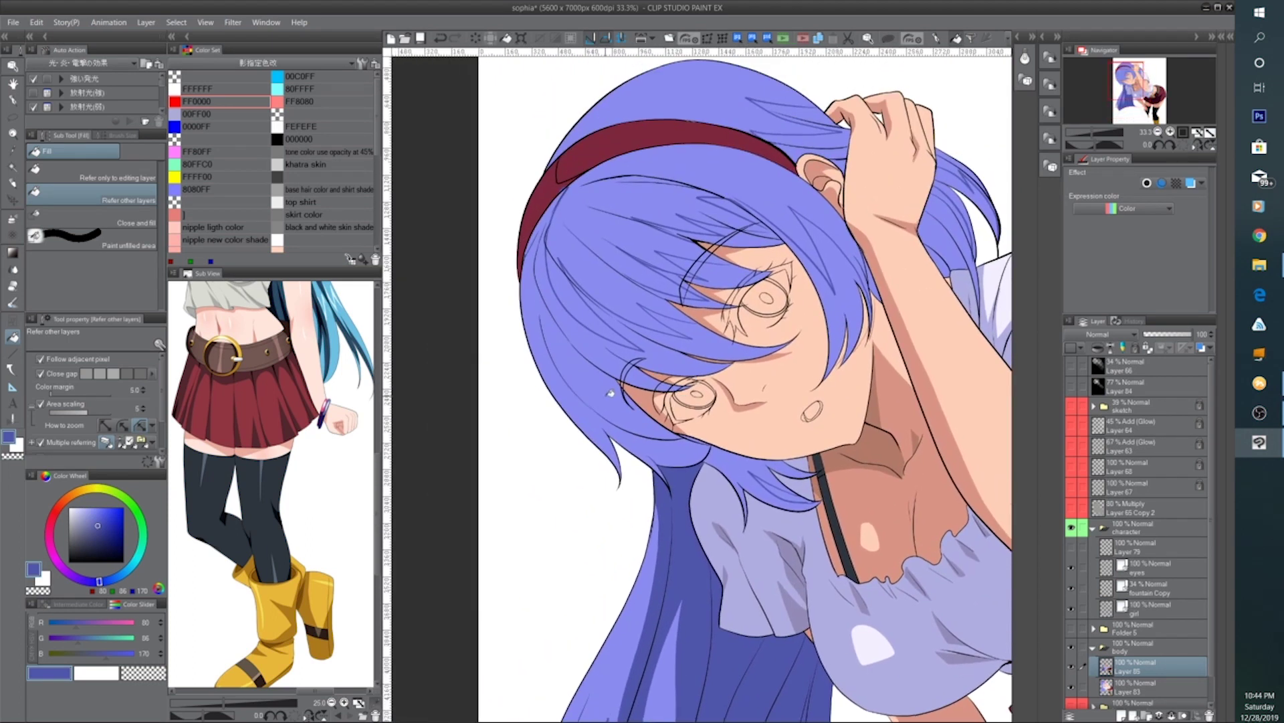
{"action": "left_click", "coordinate": [610, 393]}
{"action": "left_click", "coordinate": [776, 459]}
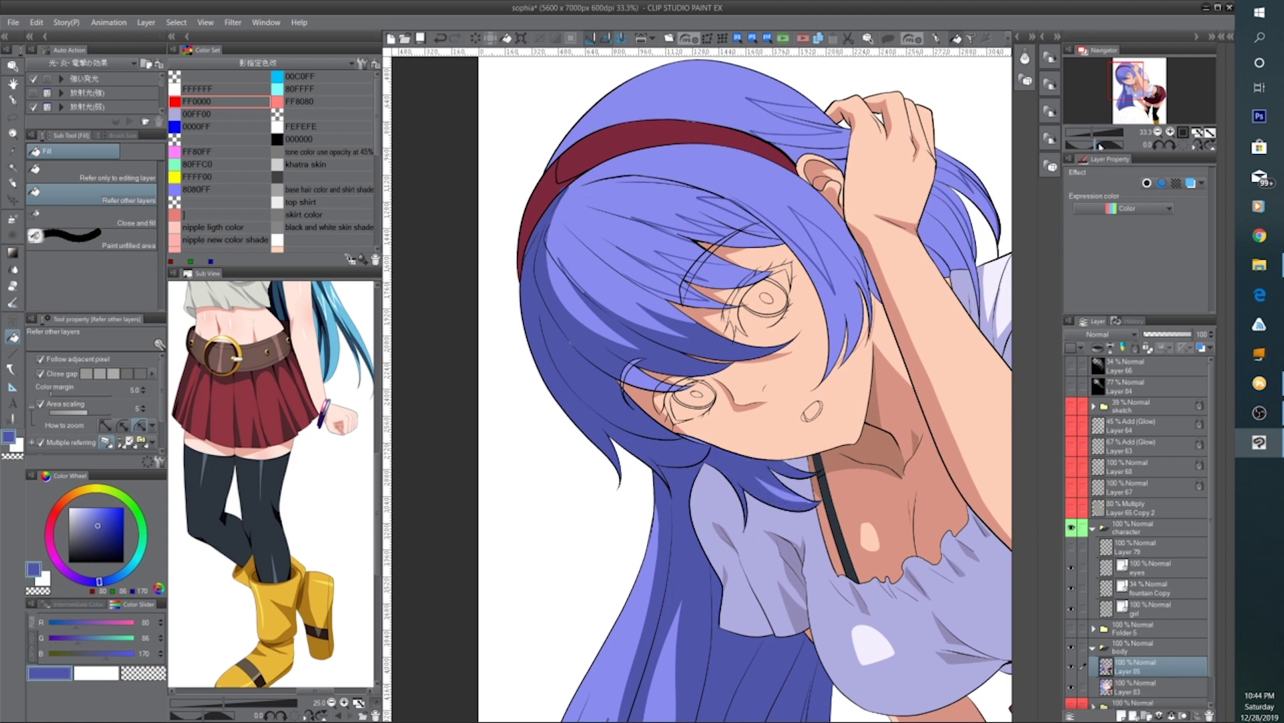
Rotate the canvas and fill the remaining small fringe pieces around the far eye's brow lines with the shadow blue
{"action": "left_click_drag", "start_coordinate": [1100, 146], "coordinate": [1112, 145]}
{"action": "left_click_drag", "start_coordinate": [759, 306], "coordinate": [657, 344]}
{"action": "left_click", "coordinate": [657, 344], "text": "ctrl"}
{"action": "left_click", "coordinate": [598, 353]}
{"action": "left_click", "coordinate": [607, 340]}
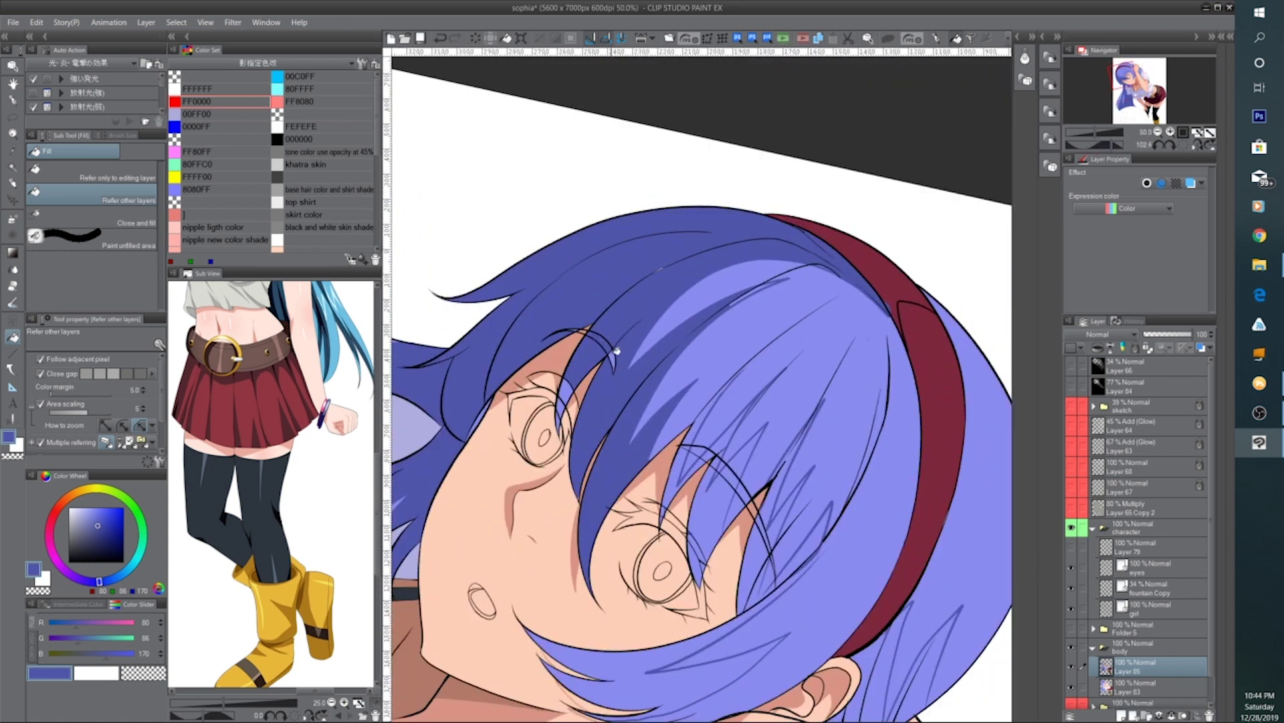
{"action": "left_click", "coordinate": [614, 358]}
{"action": "left_click", "coordinate": [569, 391]}
{"action": "left_click", "coordinate": [485, 414]}
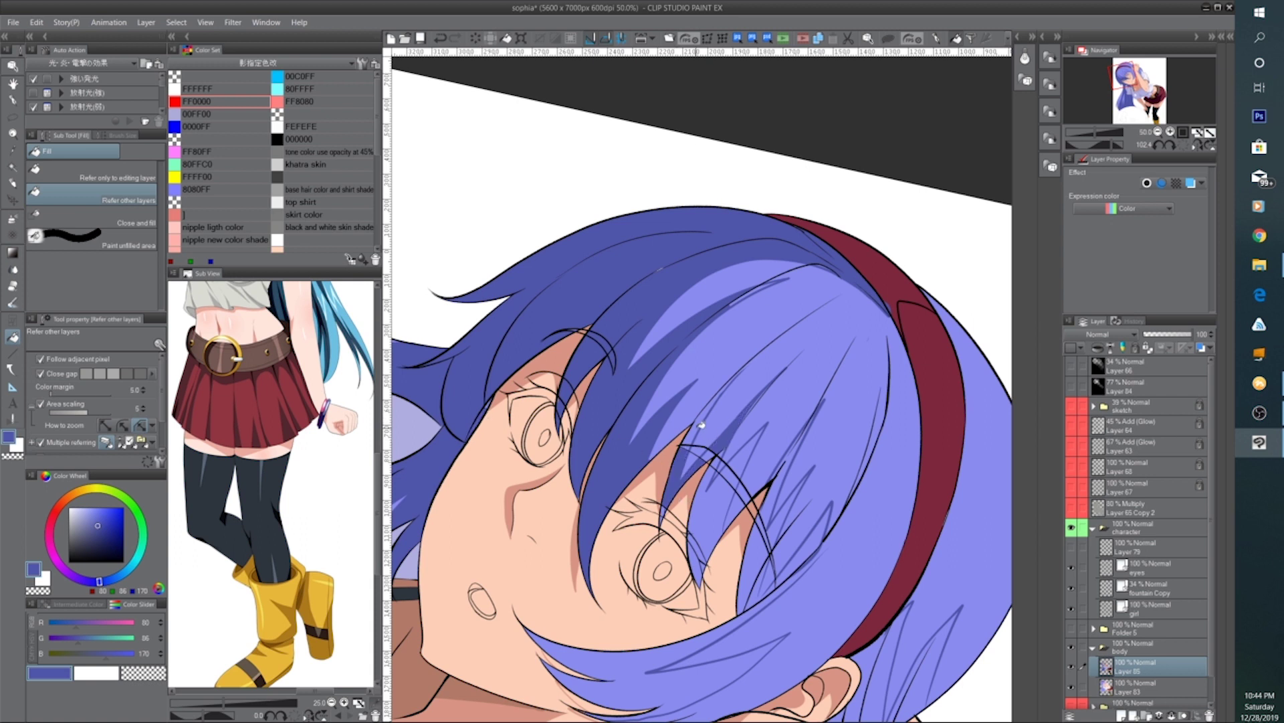
Fill the shadow areas of the fringe strands hanging over the near eye with the dark blue
{"action": "left_click", "coordinate": [721, 508]}
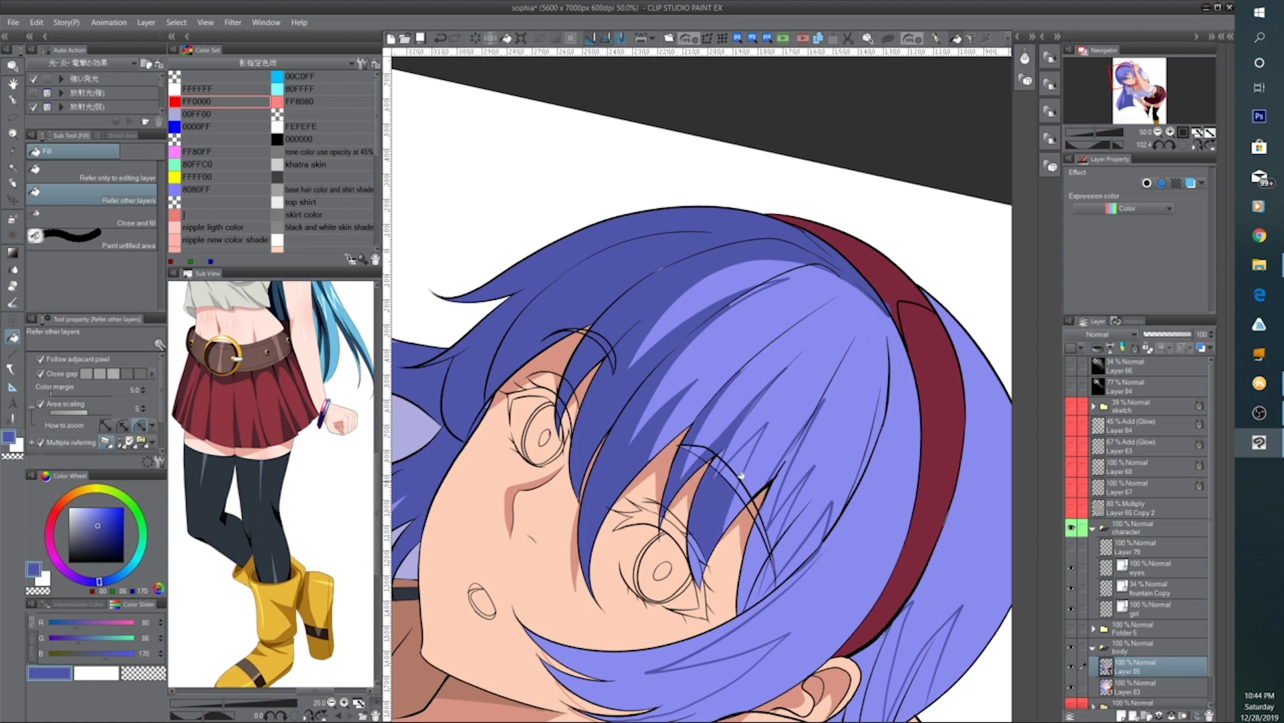
{"action": "left_click", "coordinate": [748, 459]}
{"action": "left_click", "coordinate": [703, 549]}
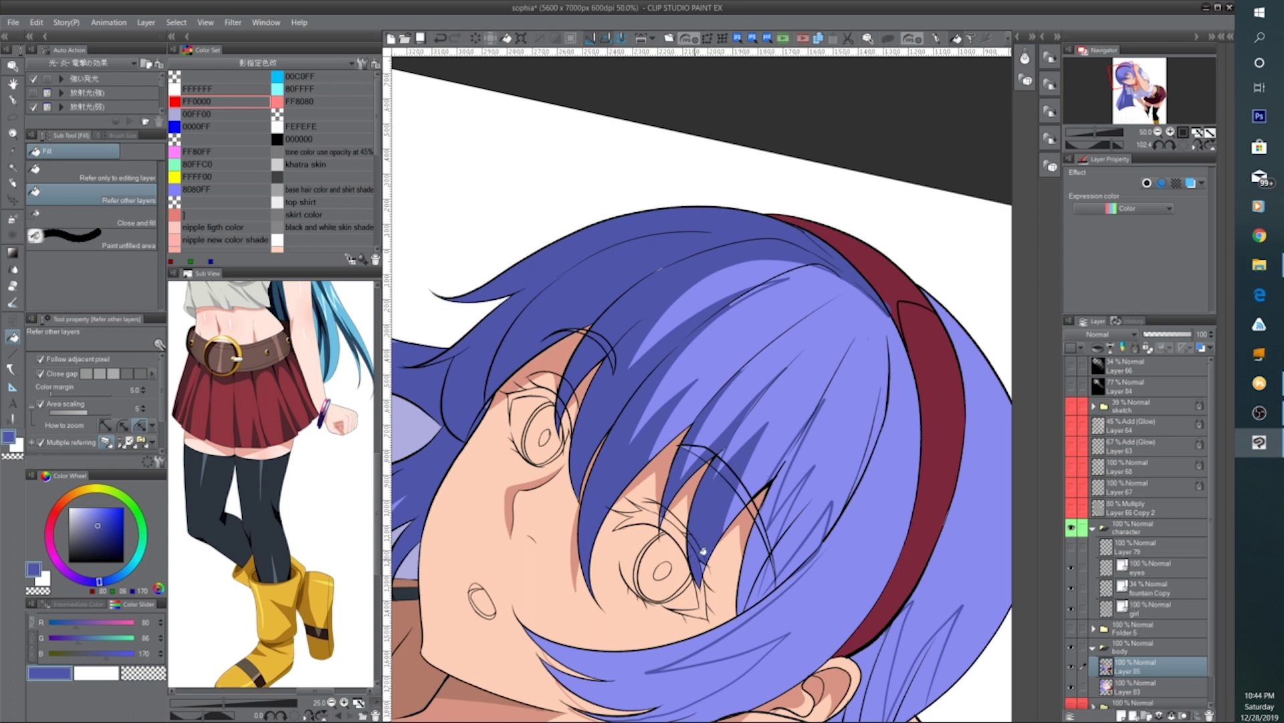
{"action": "left_click", "coordinate": [765, 538]}
{"action": "left_click", "coordinate": [775, 502]}
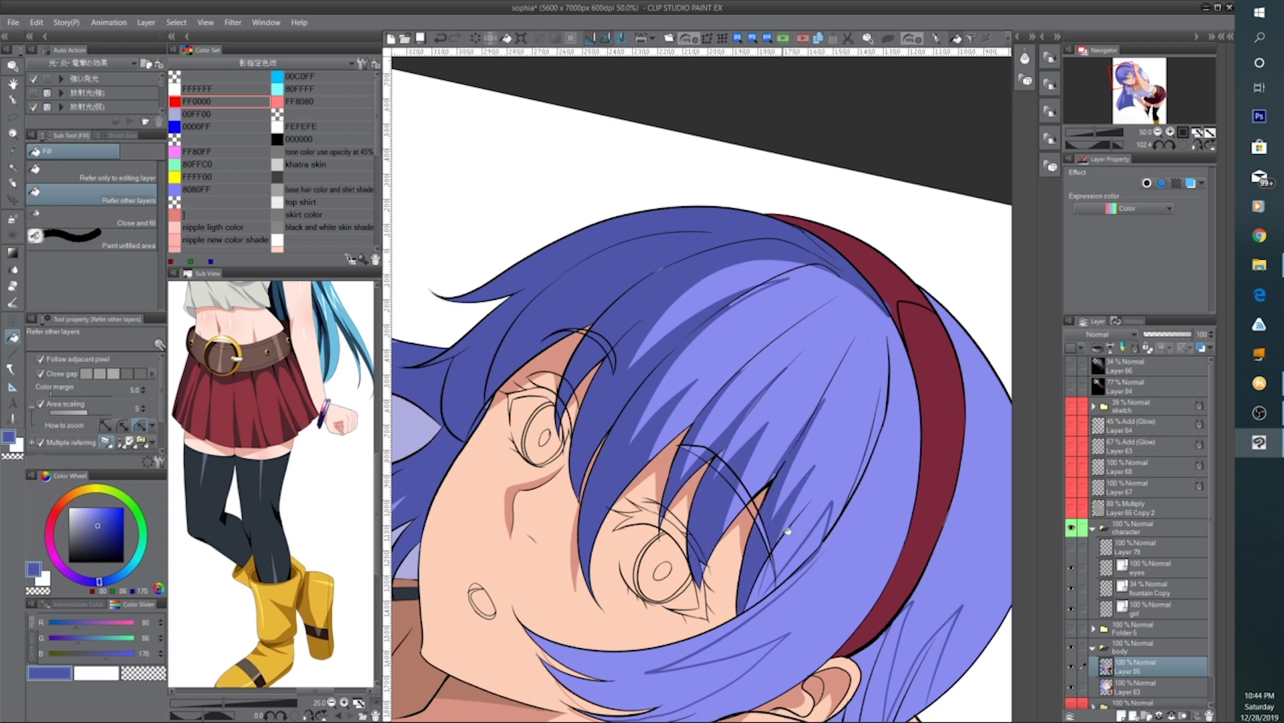
{"action": "left_click", "coordinate": [788, 530]}
Try to fill the small hair tip beside the near eye with the shadow blue, and undo the fill
{"action": "left_click", "coordinate": [762, 589]}
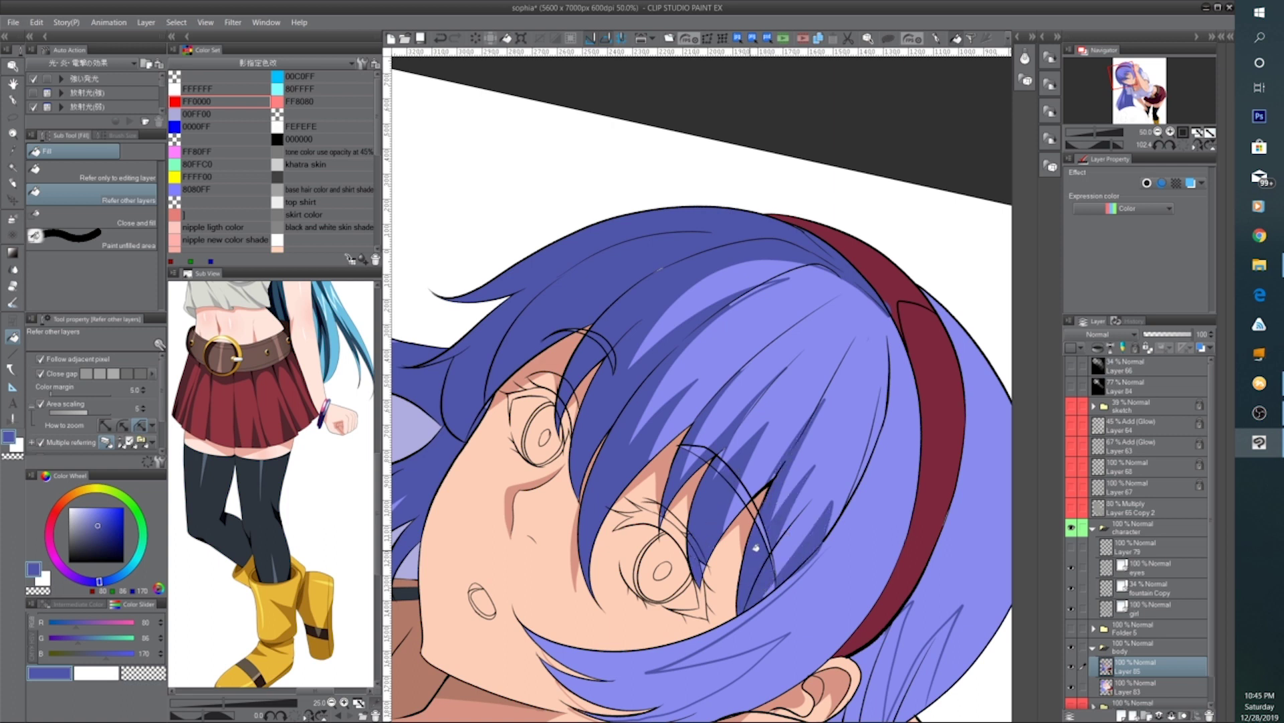
{"action": "key", "text": "ctrl+z"}
{"action": "left_click", "coordinate": [16, 103]}
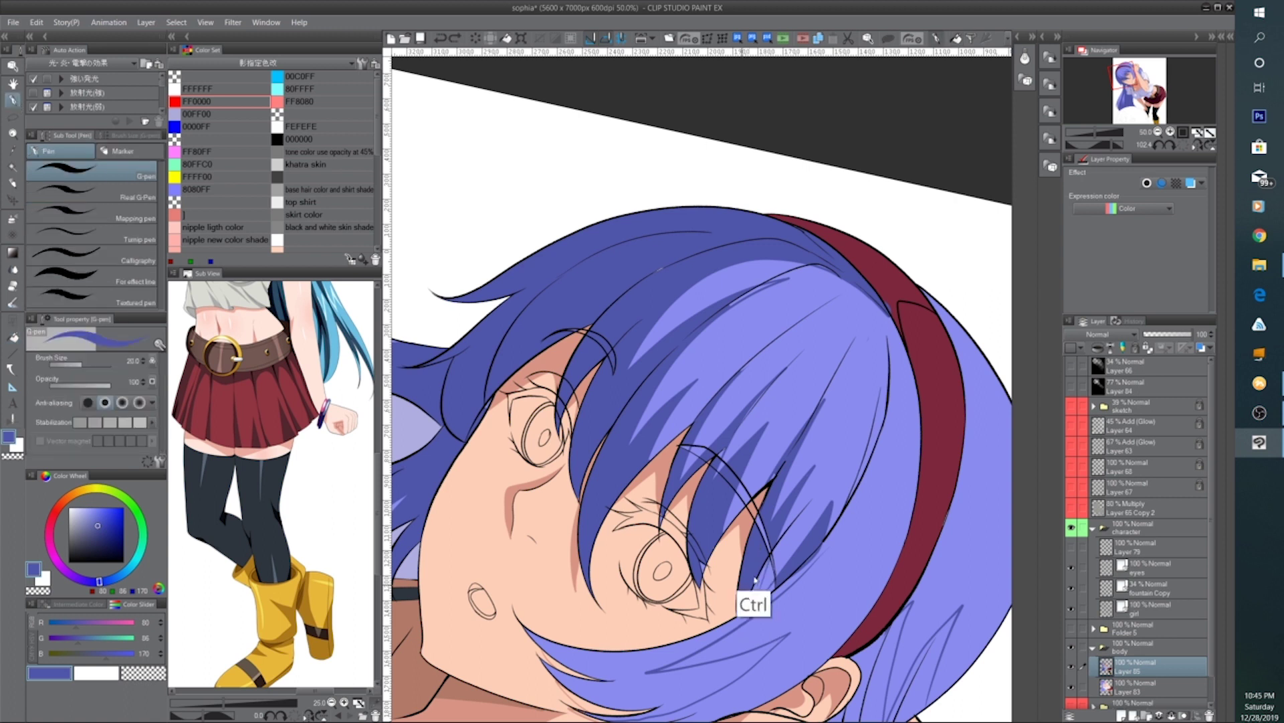
{"action": "scroll", "coordinate": [735, 596], "scroll_direction": "up", "scroll_amount": 1}
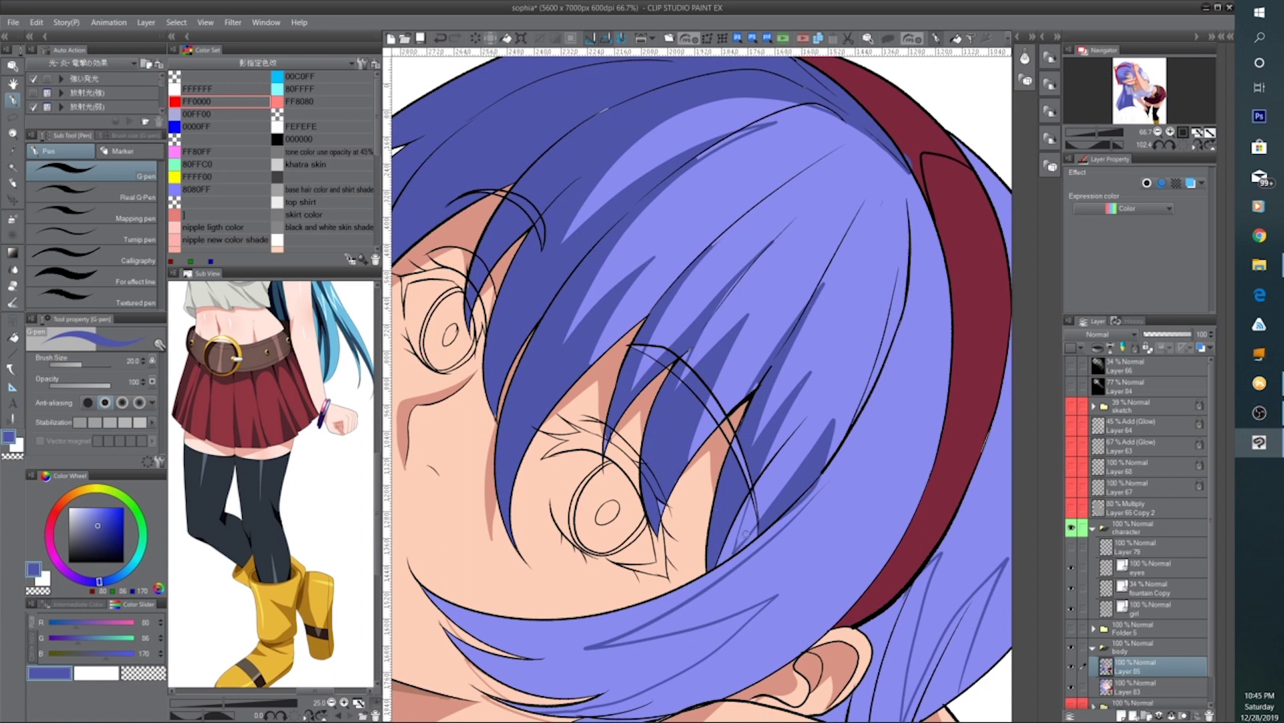
{"action": "key", "text": "g"}
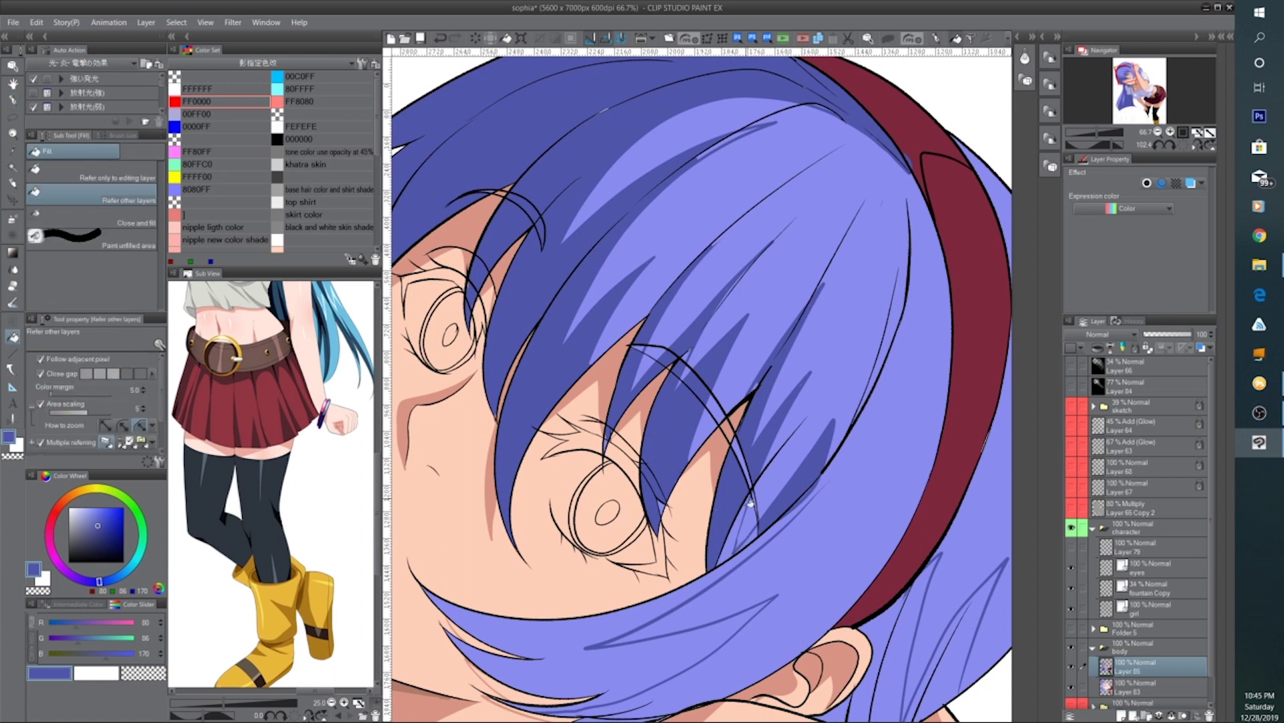
{"action": "left_click", "coordinate": [737, 534]}
{"action": "left_click", "coordinate": [736, 562]}
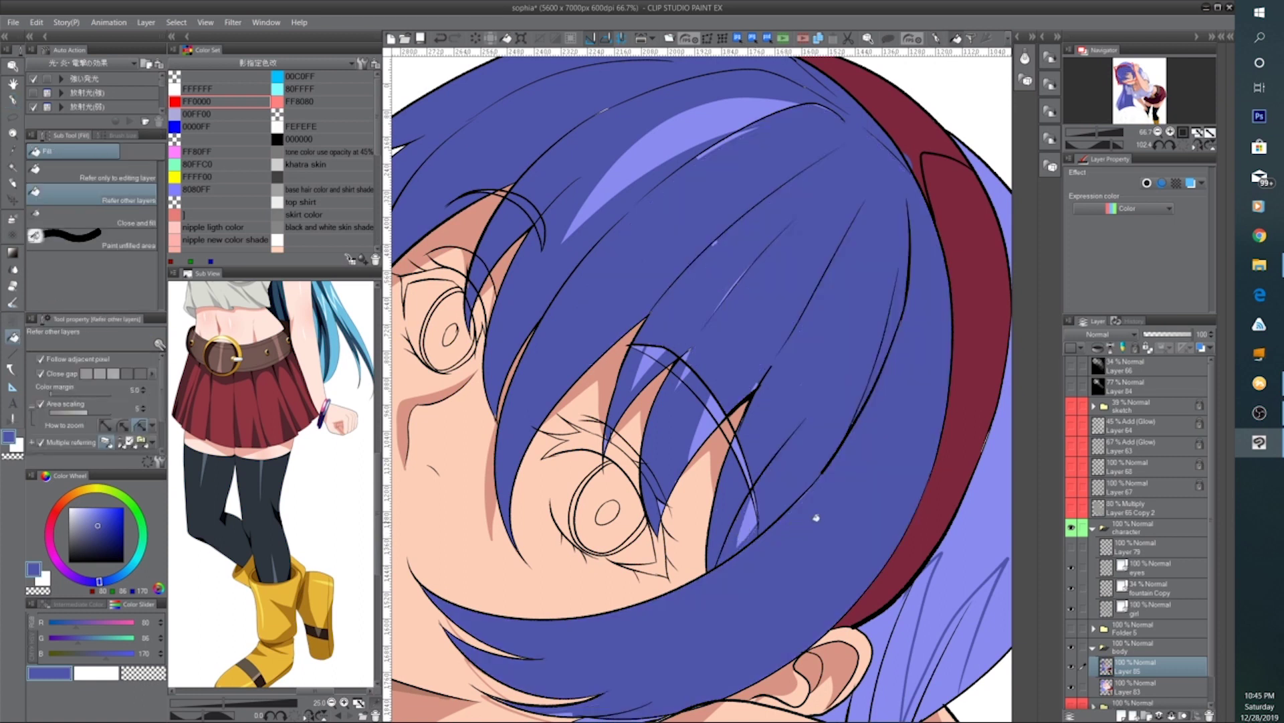
{"action": "key", "text": "ctrl+z"}
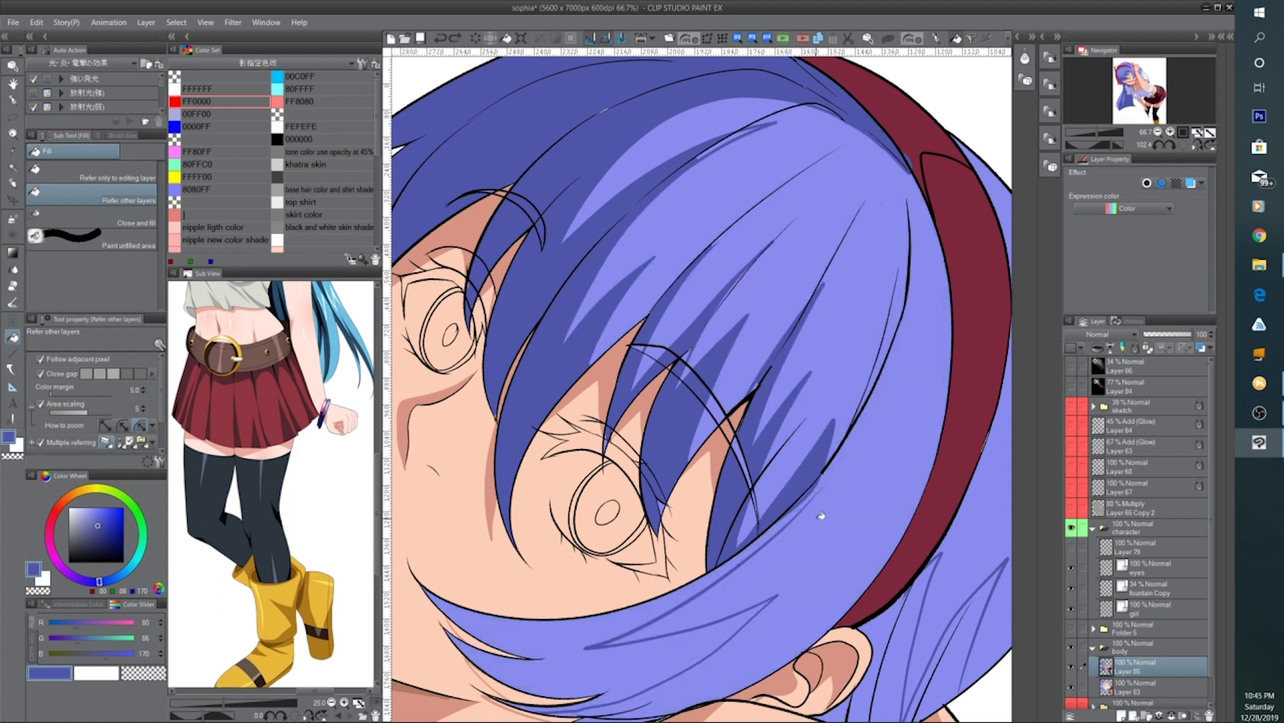
Close the gap in the shadow of the hair tip beside the near eye with the G-pen and fill it
{"action": "left_click", "coordinate": [14, 102]}
{"action": "left_click_drag", "start_coordinate": [853, 428], "coordinate": [794, 524]}
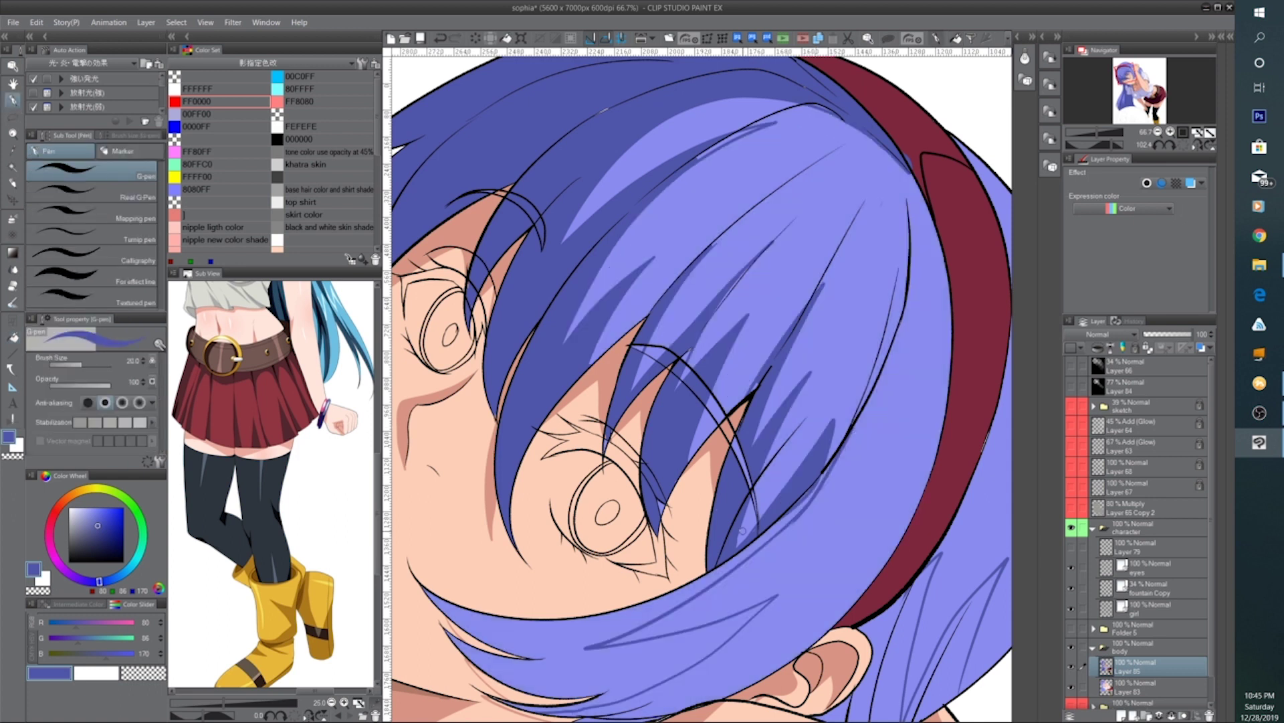
{"action": "left_click", "coordinate": [14, 336]}
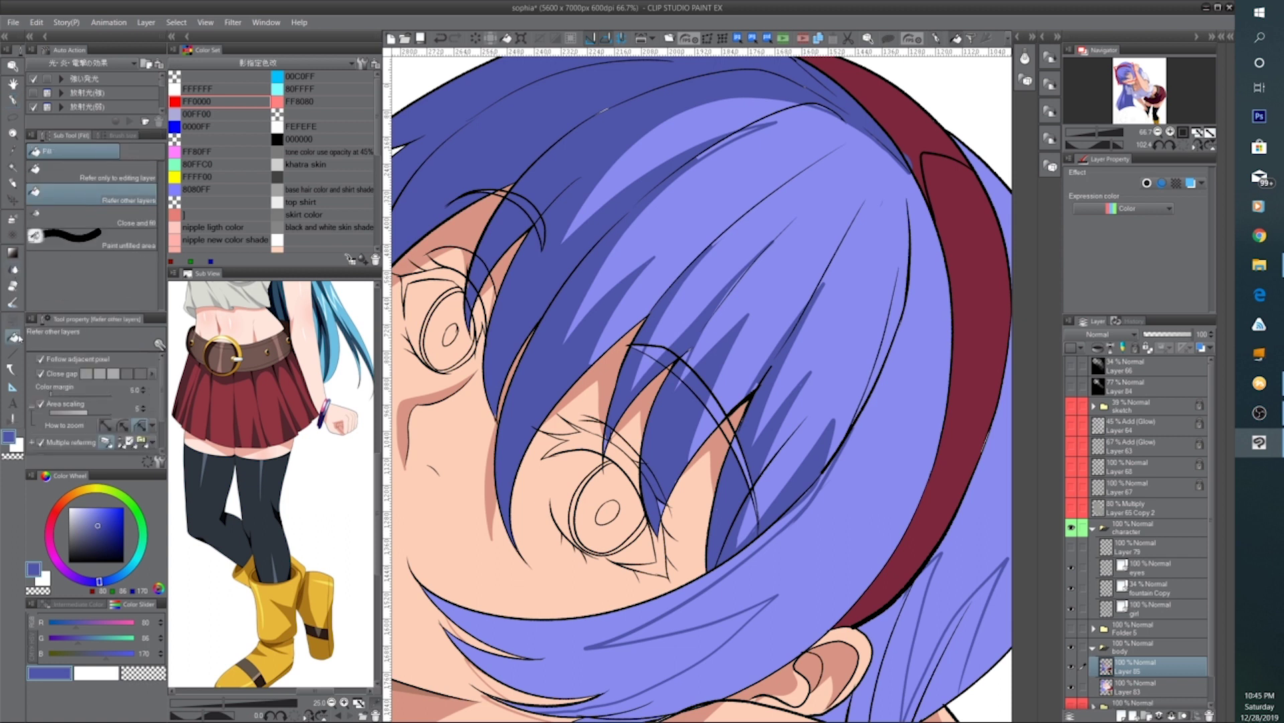
Reset the canvas rotation and fill the shadows of the face-side lock and the back hair around the raised hand
{"action": "left_click", "coordinate": [1184, 145]}
{"action": "left_click_drag", "start_coordinate": [812, 466], "coordinate": [582, 495]}
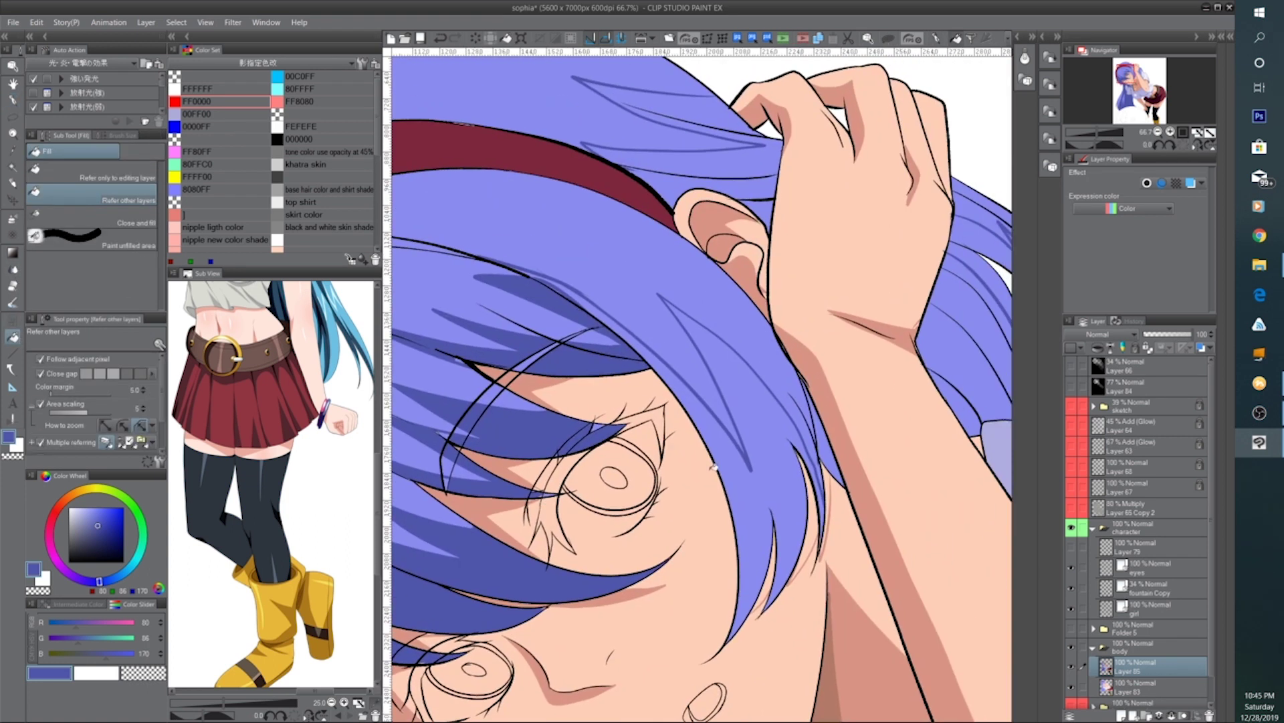
{"action": "left_click", "coordinate": [758, 484]}
{"action": "left_click", "coordinate": [828, 442]}
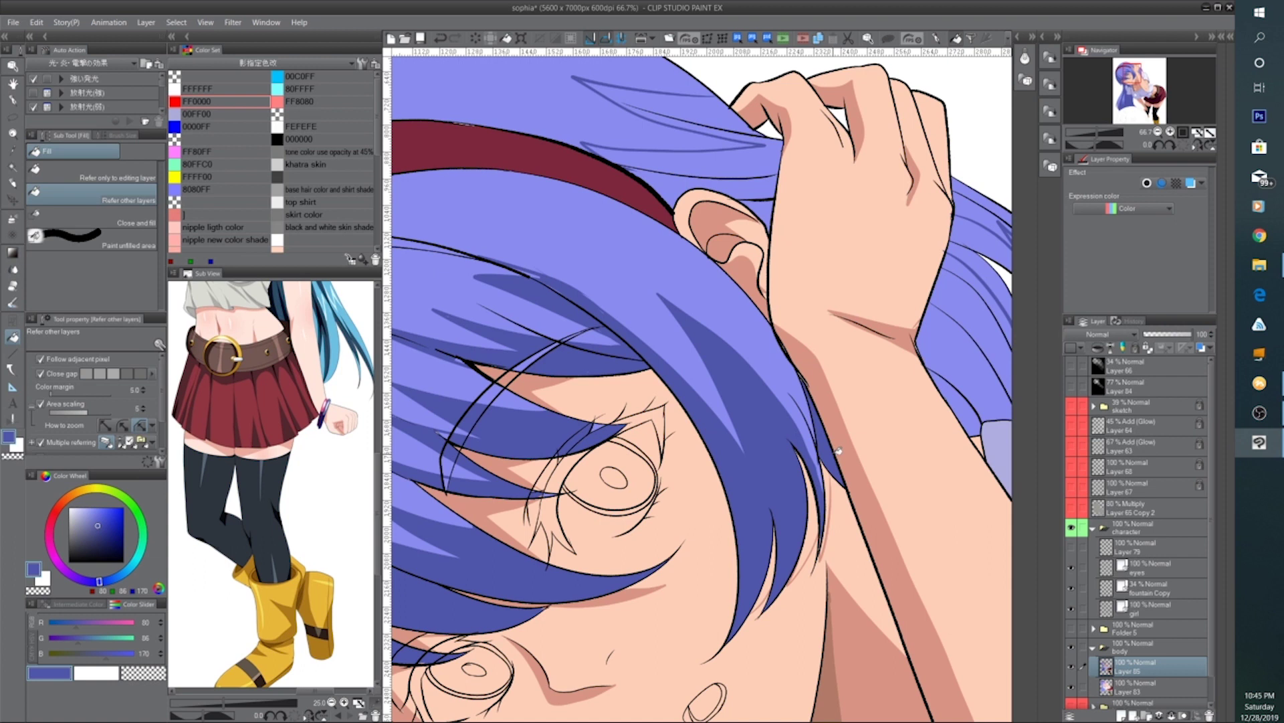
{"action": "scroll", "coordinate": [834, 457], "scroll_direction": "down", "scroll_amount": 3}
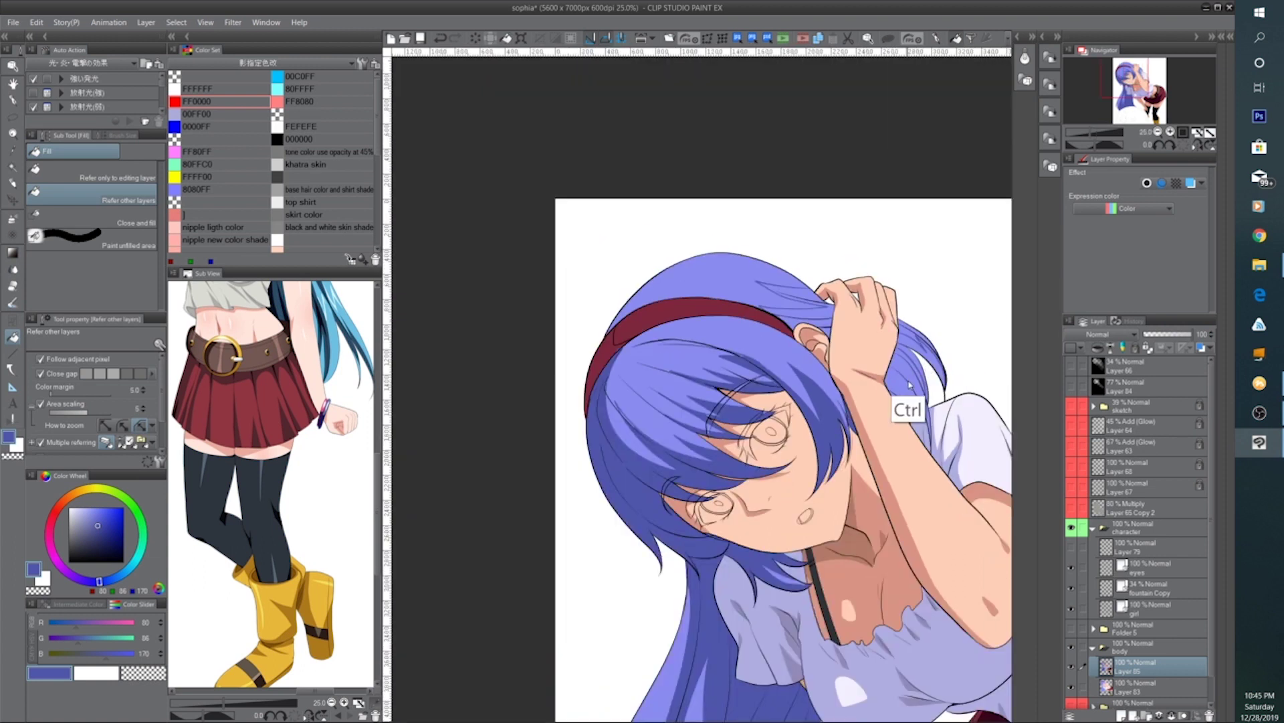
{"action": "scroll", "coordinate": [903, 375], "scroll_direction": "up", "scroll_amount": 1}
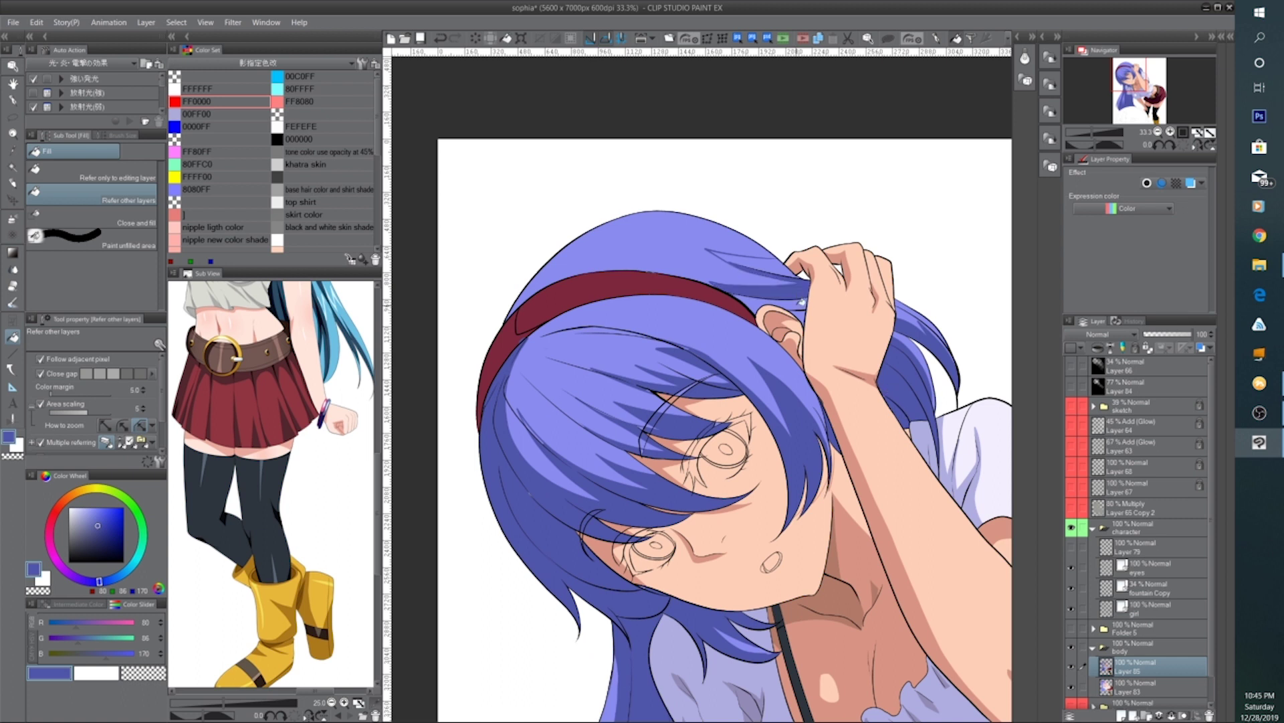
{"action": "scroll", "coordinate": [796, 284], "scroll_direction": "down", "scroll_amount": 1}
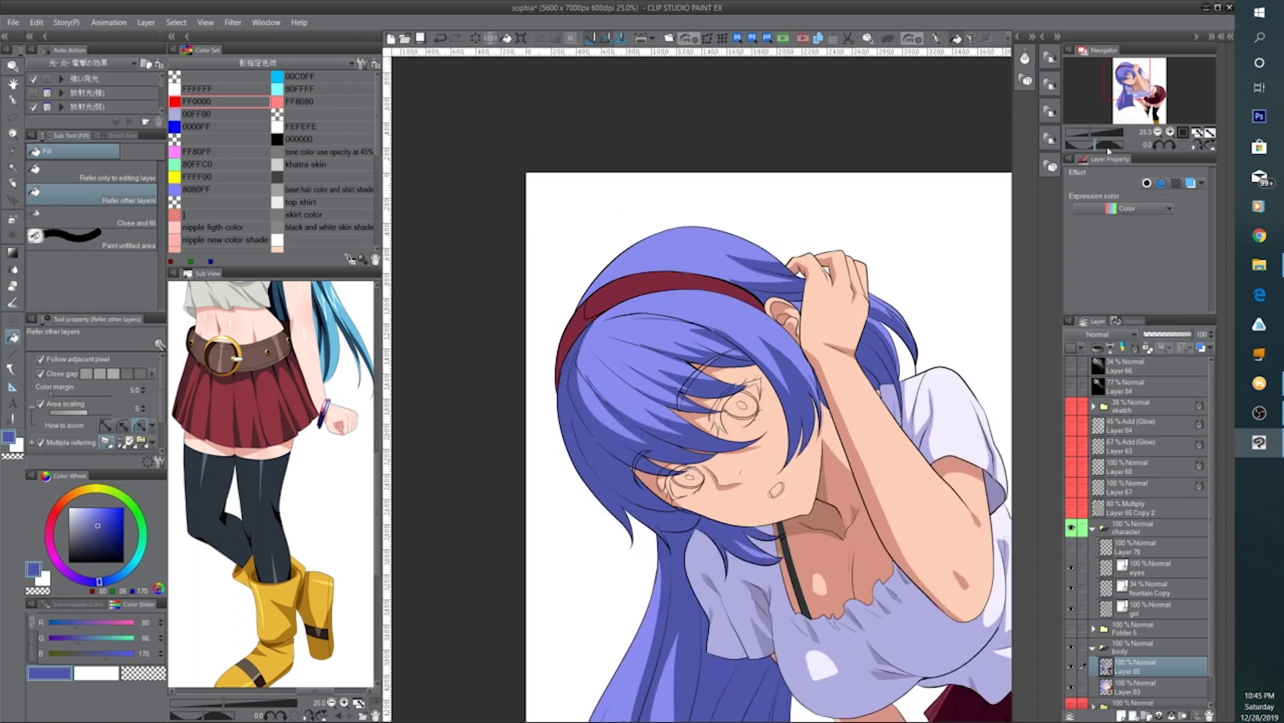
Rotate the canvas and paint dark blue shadow strokes with the G-pen on the crown hair beside the headband
{"action": "left_click_drag", "start_coordinate": [1108, 149], "coordinate": [1110, 141]}
{"action": "key", "text": "p"}
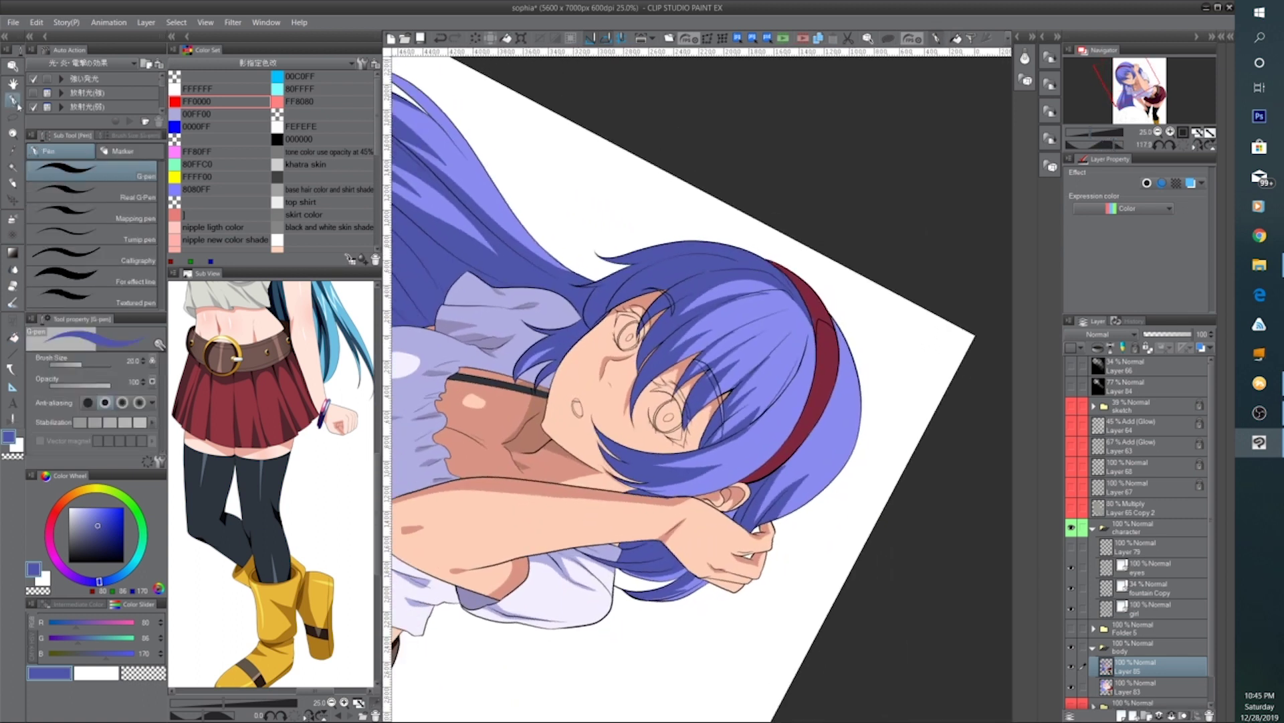
{"action": "scroll", "coordinate": [796, 347], "scroll_direction": "up", "scroll_amount": 3}
{"action": "mouse_move", "coordinate": [769, 323]}
{"action": "left_mouse_down"}
{"action": "mouse_move", "coordinate": [688, 332]}
{"action": "mouse_move", "coordinate": [757, 325]}
{"action": "left_mouse_up"}
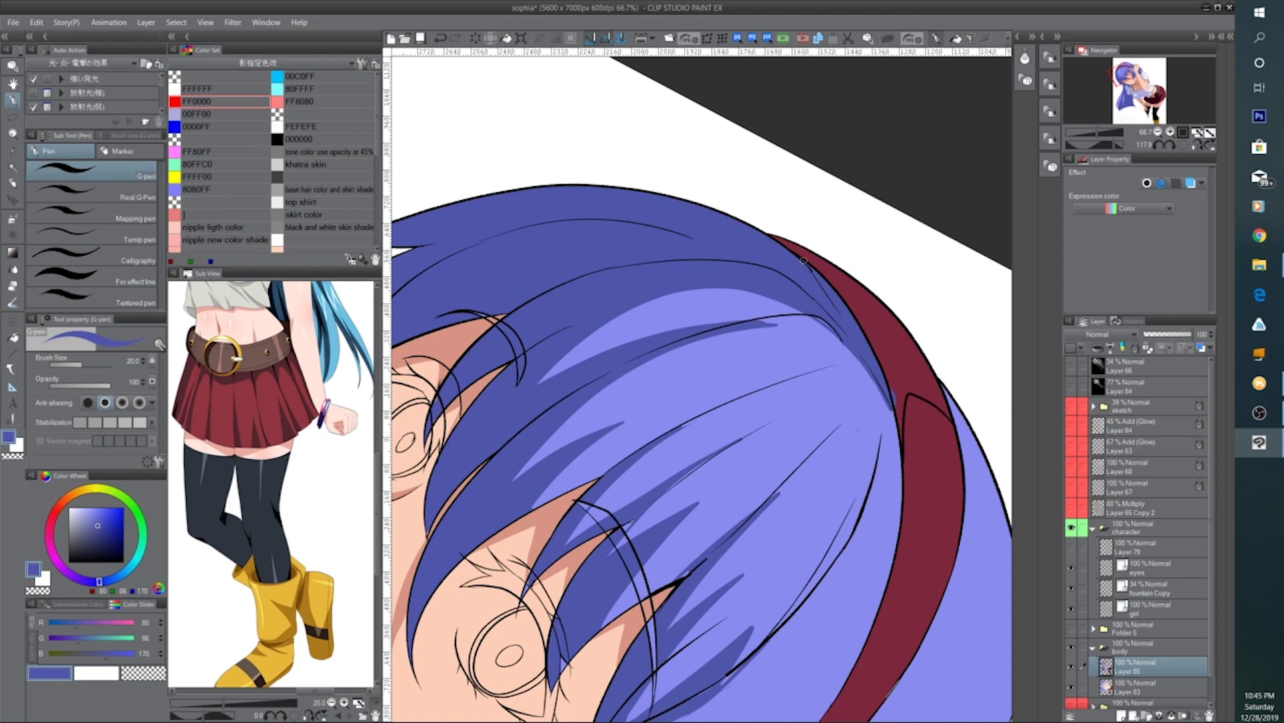
{"action": "left_click_drag", "start_coordinate": [817, 409], "coordinate": [882, 315]}
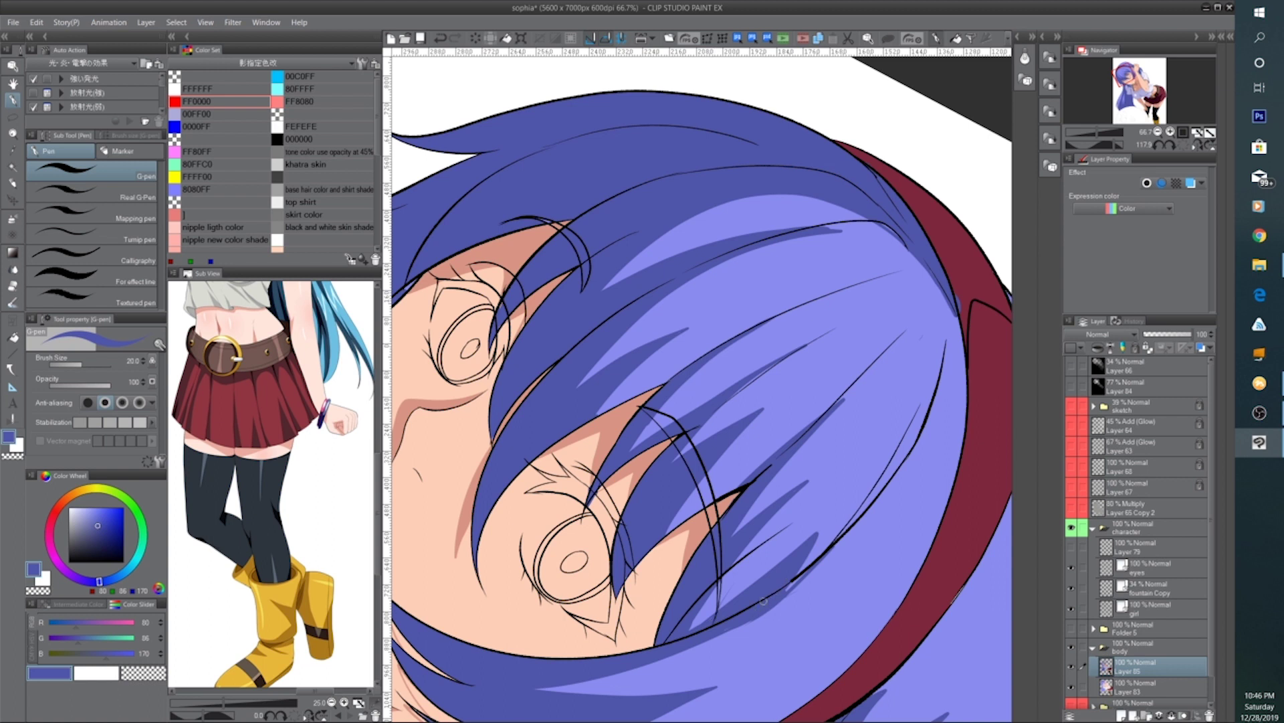
Draw a narrow shadow along the crown's long strand line with the G-pen at size 17 and fill it
{"action": "key", "text": "ctrl+minus"}
{"action": "key", "text": "ctrl+plus"}
{"action": "key", "text": "ctrl+minus"}
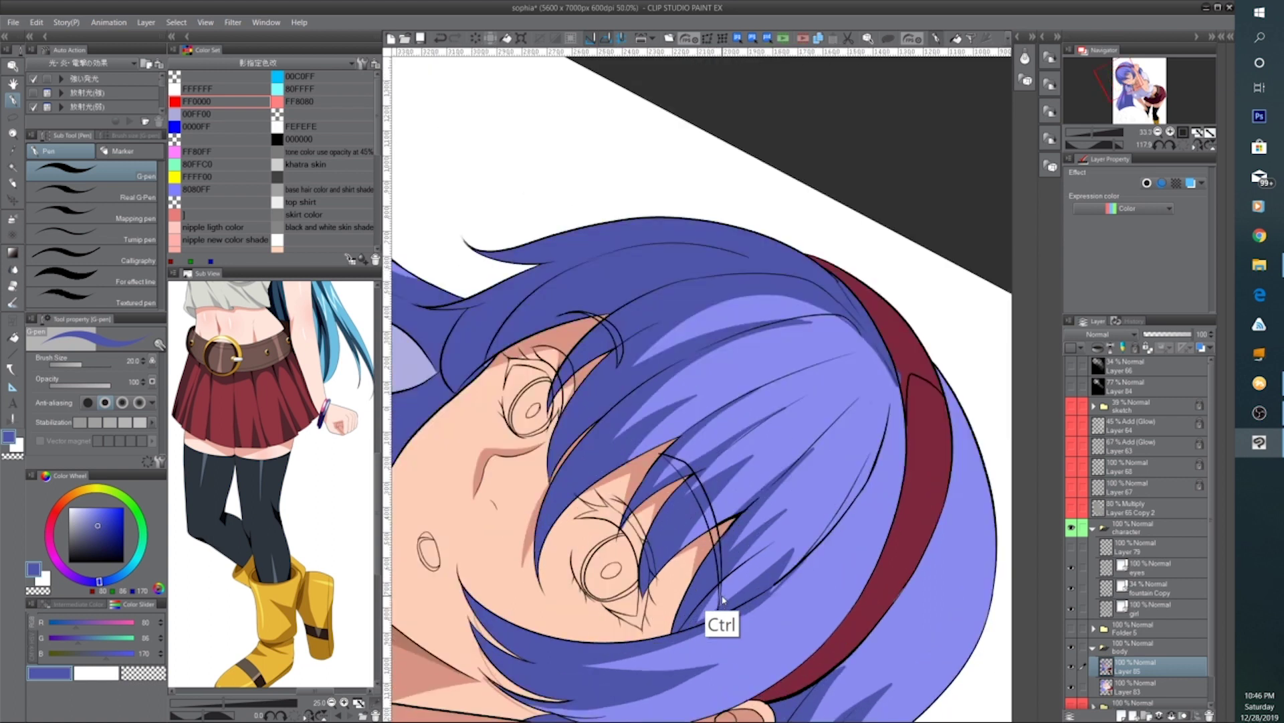
{"action": "key", "text": "ctrl+plus"}
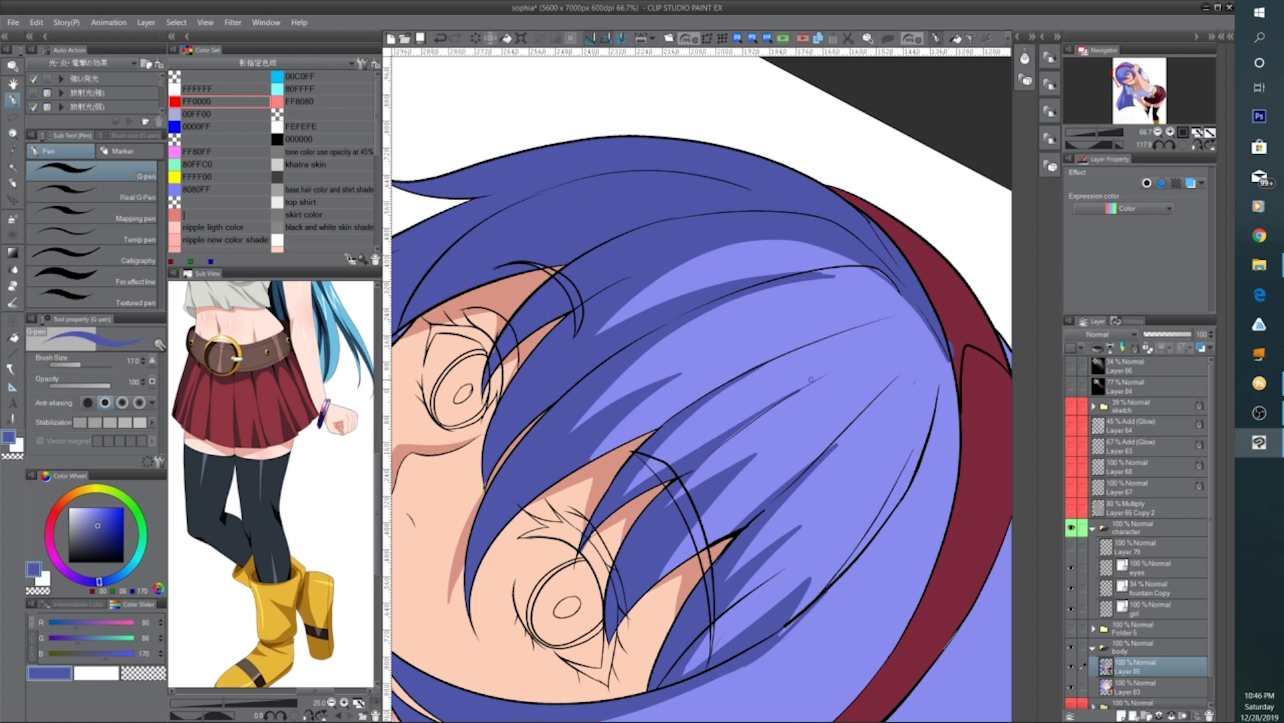
{"action": "scroll", "coordinate": [839, 366], "scroll_direction": "down", "scroll_amount": 1}
{"action": "scroll", "coordinate": [896, 408], "scroll_direction": "up", "scroll_amount": 1}
{"action": "mouse_move", "coordinate": [902, 402]}
{"action": "left_mouse_down"}
{"action": "mouse_move", "coordinate": [792, 423]}
{"action": "mouse_move", "coordinate": [758, 397]}
{"action": "mouse_move", "coordinate": [704, 503]}
{"action": "left_mouse_up"}
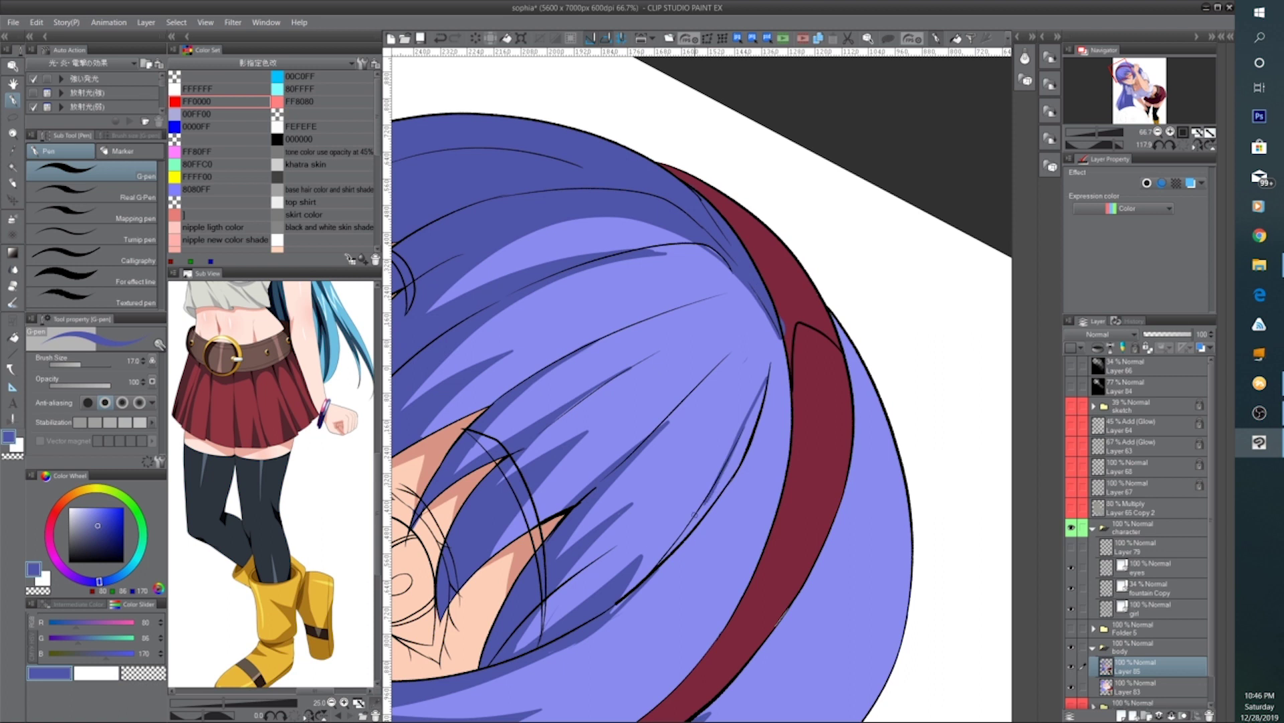
{"action": "left_click", "coordinate": [20, 337]}
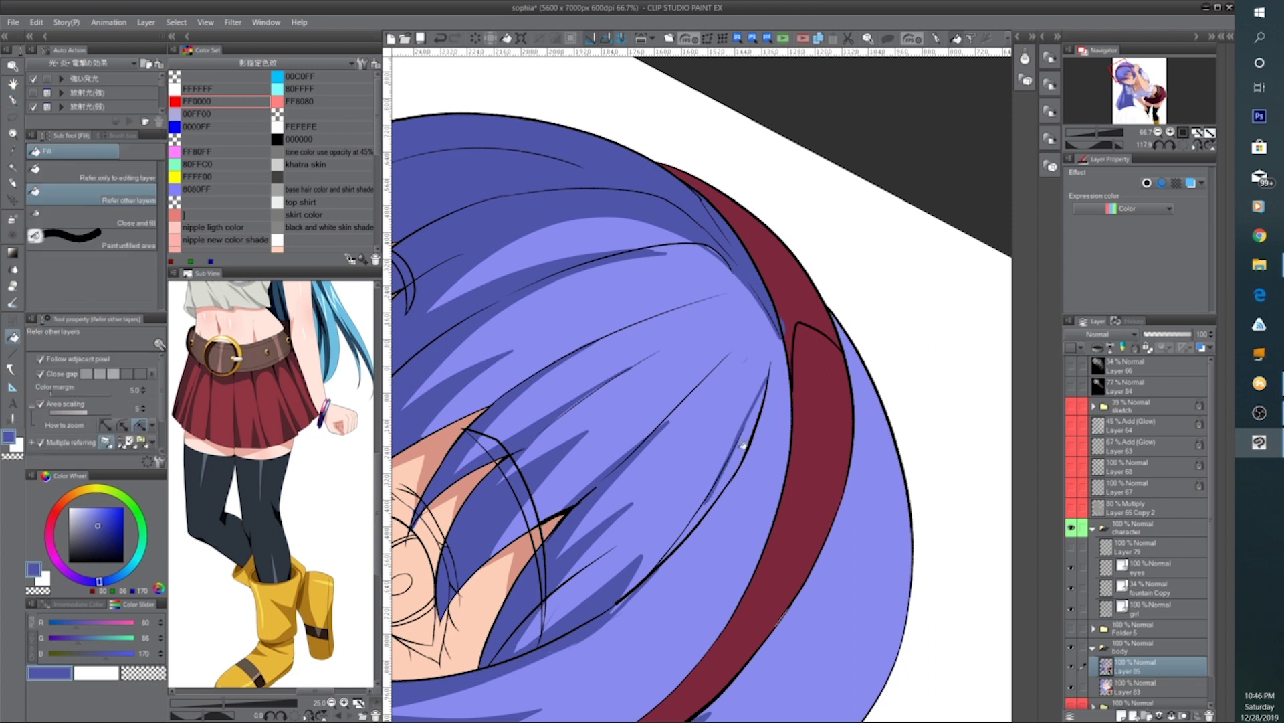
Reset the canvas rotation, sample the near-black line color at the headband seam, and fill the headband's lower end with it
{"action": "scroll", "coordinate": [742, 445], "scroll_direction": "down", "scroll_amount": 6}
{"action": "scroll", "coordinate": [784, 483], "scroll_direction": "up", "scroll_amount": 1}
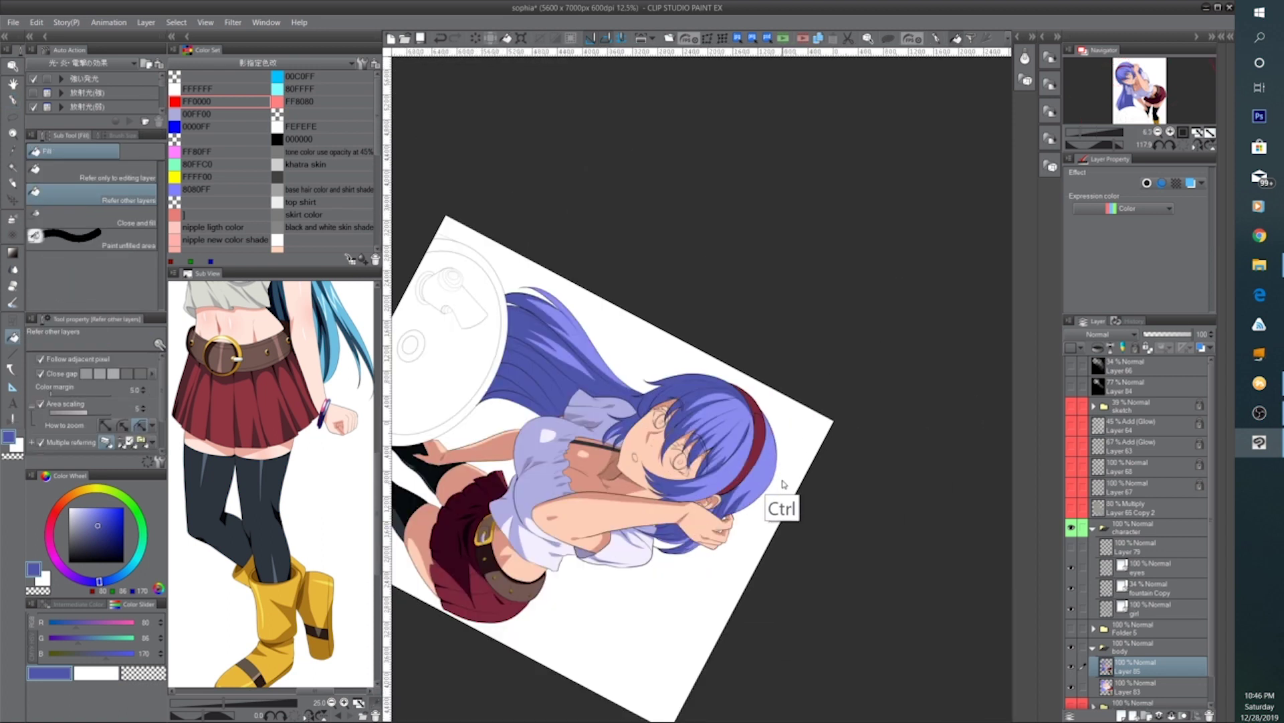
{"action": "left_click", "coordinate": [1185, 145]}
{"action": "scroll", "coordinate": [1185, 145], "scroll_direction": "down", "scroll_amount": 1}
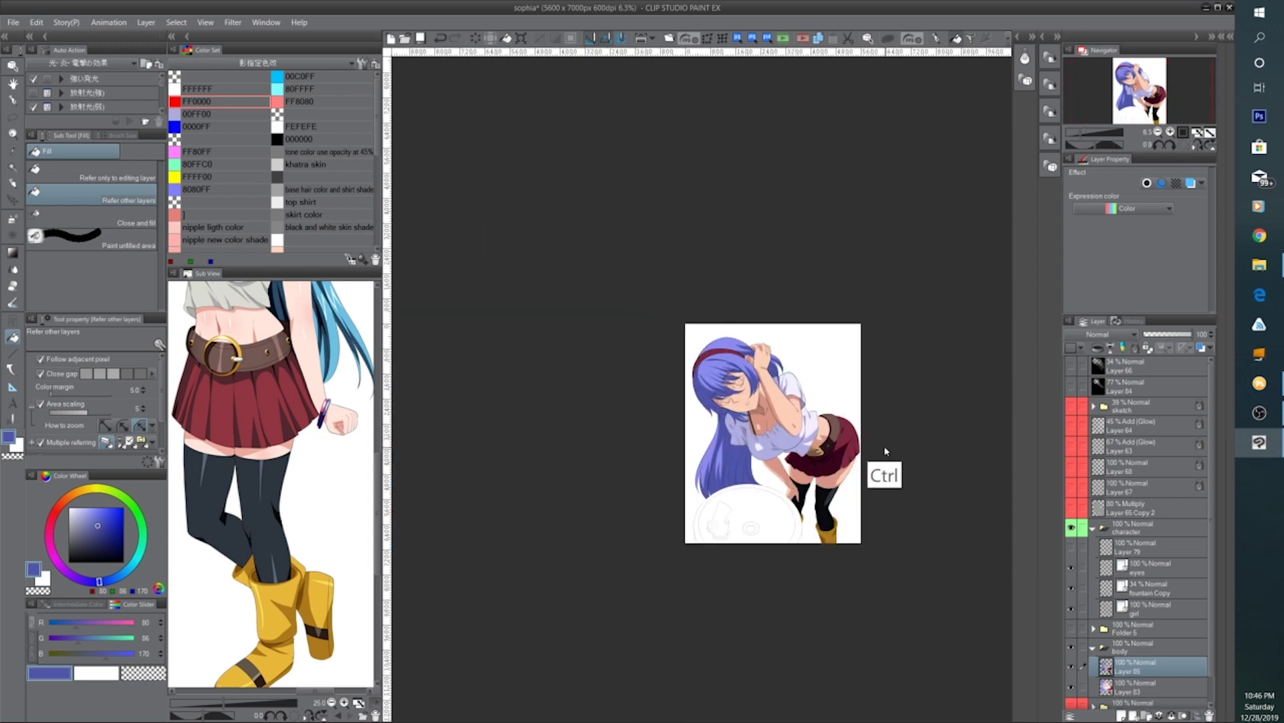
{"action": "scroll", "coordinate": [873, 454], "scroll_direction": "up", "scroll_amount": 1}
{"action": "scroll", "coordinate": [633, 316], "scroll_direction": "up", "scroll_amount": 4}
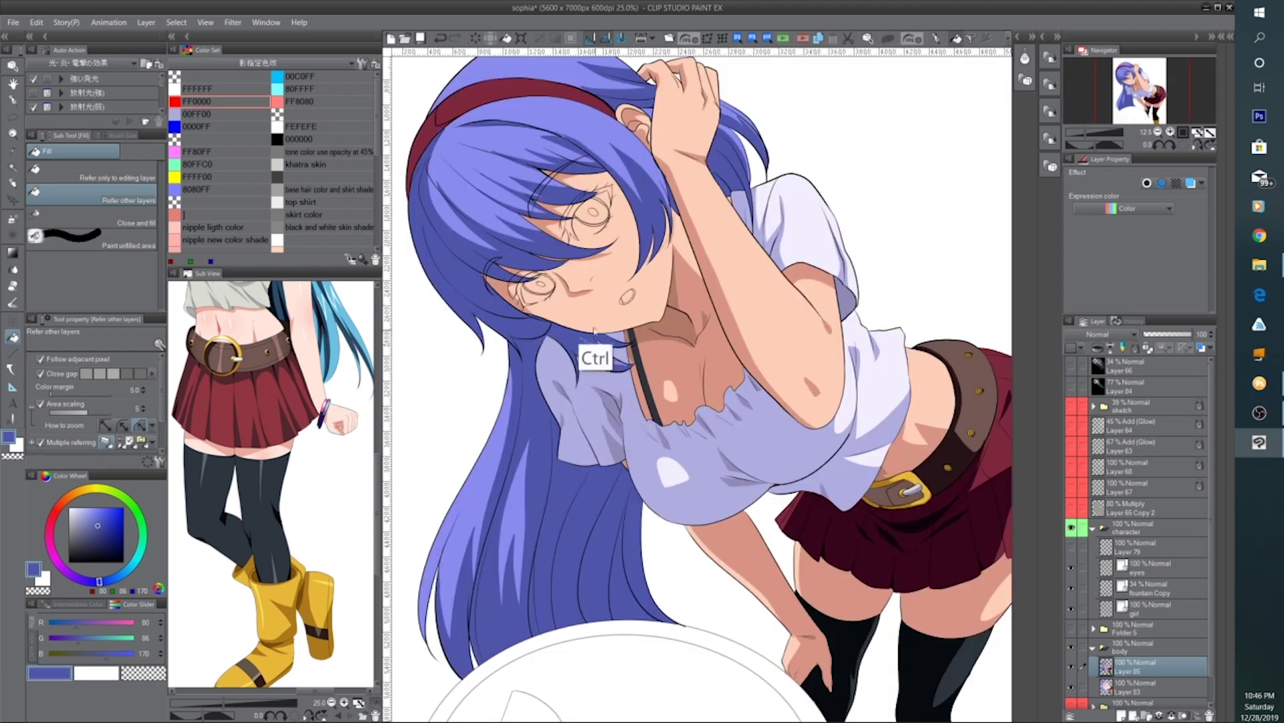
{"action": "scroll", "coordinate": [633, 316], "scroll_direction": "up", "scroll_amount": 2}
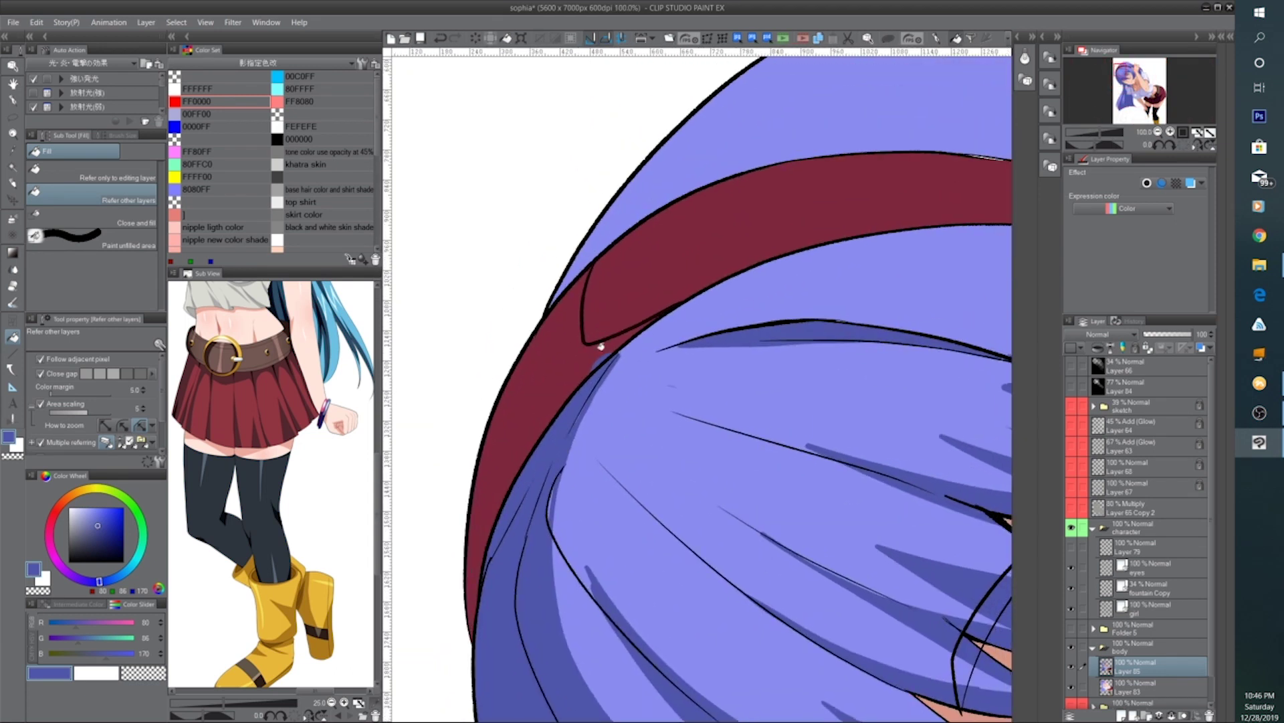
{"action": "left_click", "coordinate": [593, 355], "text": "alt"}
{"action": "left_click", "coordinate": [593, 355]}
{"action": "scroll", "coordinate": [593, 354], "scroll_direction": "down", "scroll_amount": 2}
{"action": "scroll", "coordinate": [625, 356], "scroll_direction": "up", "scroll_amount": 2}
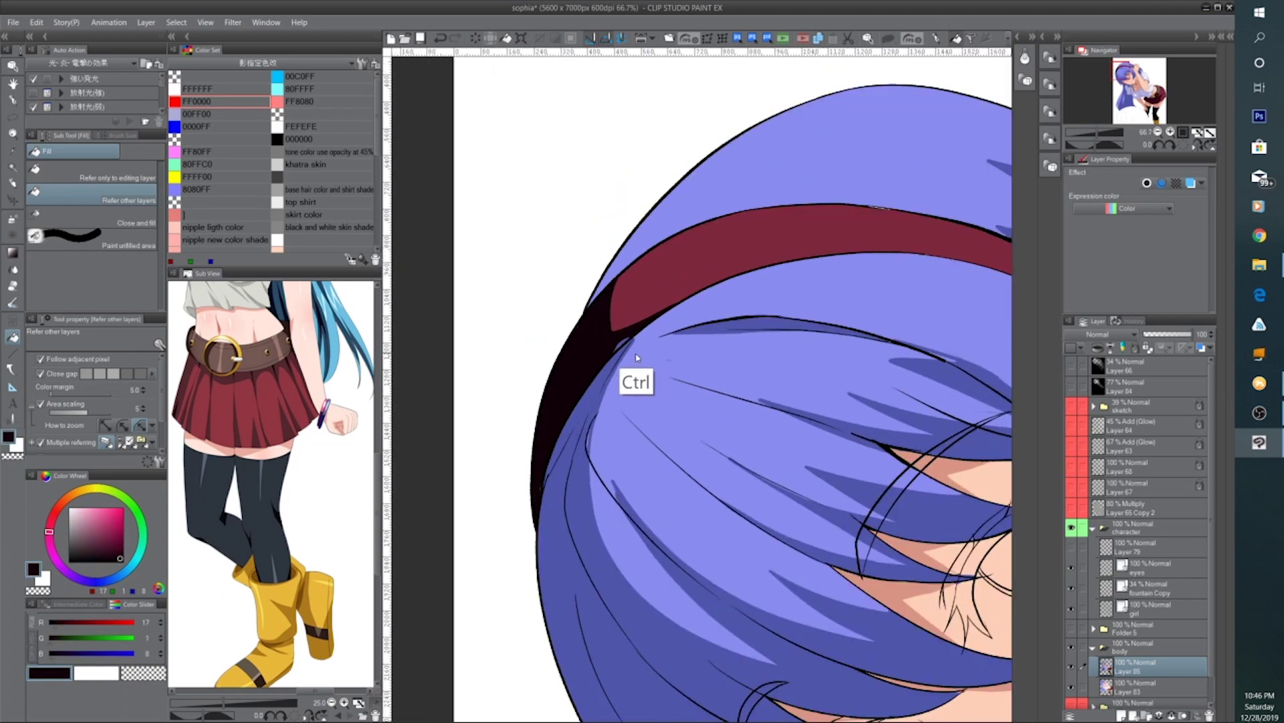
Draw a shadow edge with the G-pen across the headband's end by the ear and fill that tip near-black
{"action": "left_click", "coordinate": [19, 102]}
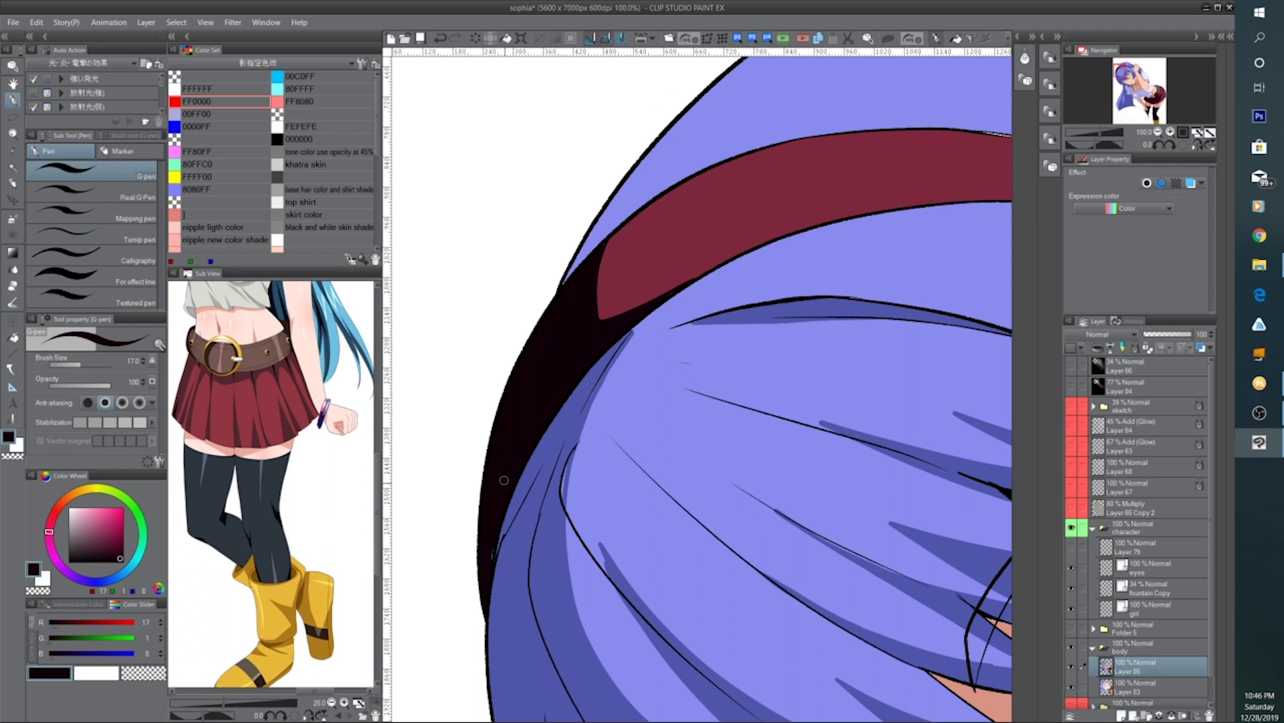
{"action": "scroll", "coordinate": [663, 452], "scroll_direction": "down", "scroll_amount": 3}
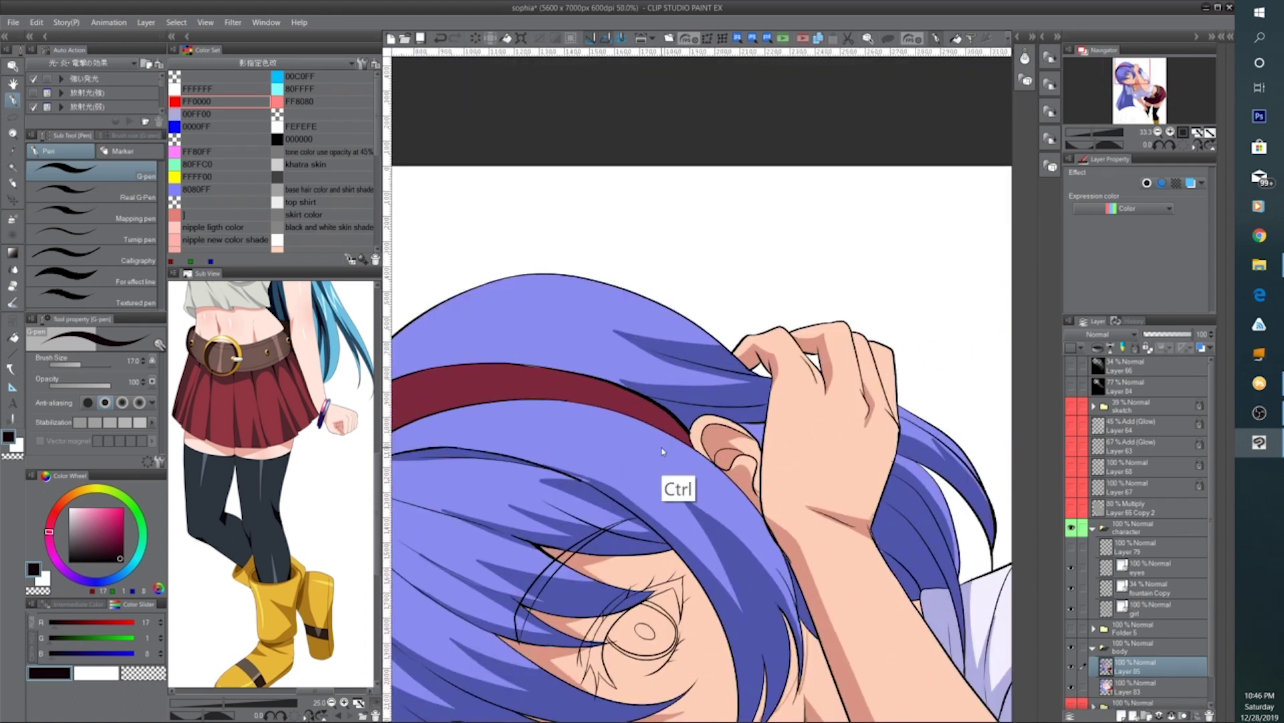
{"action": "scroll", "coordinate": [663, 452], "scroll_direction": "up", "scroll_amount": 3}
{"action": "left_click_drag", "start_coordinate": [675, 409], "coordinate": [694, 460]}
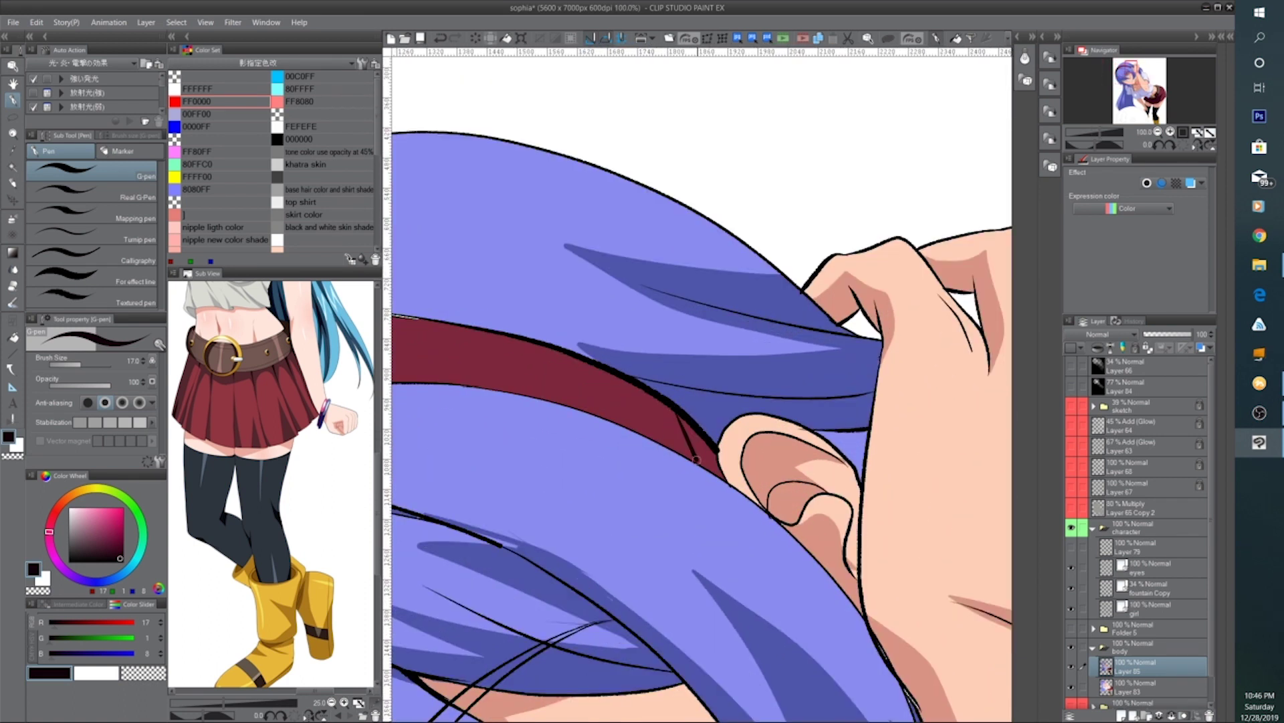
{"action": "left_click", "coordinate": [13, 337]}
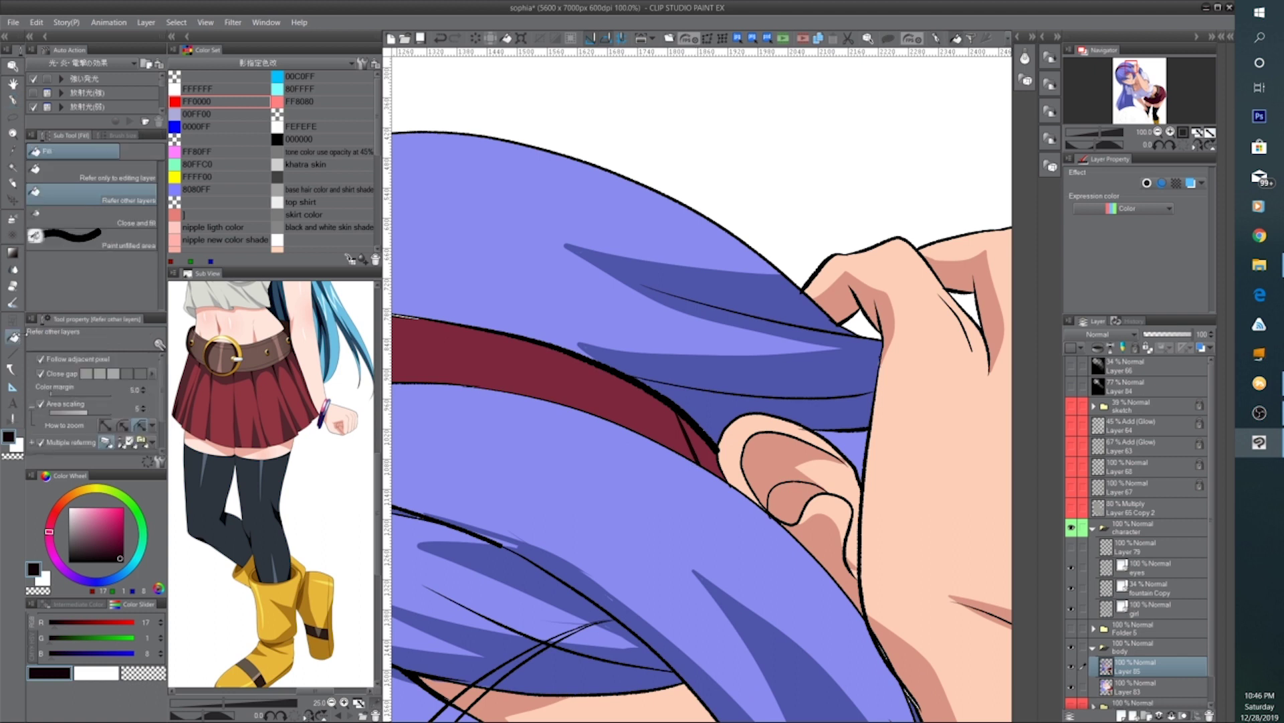
{"action": "scroll", "coordinate": [723, 423], "scroll_direction": "down", "scroll_amount": 3}
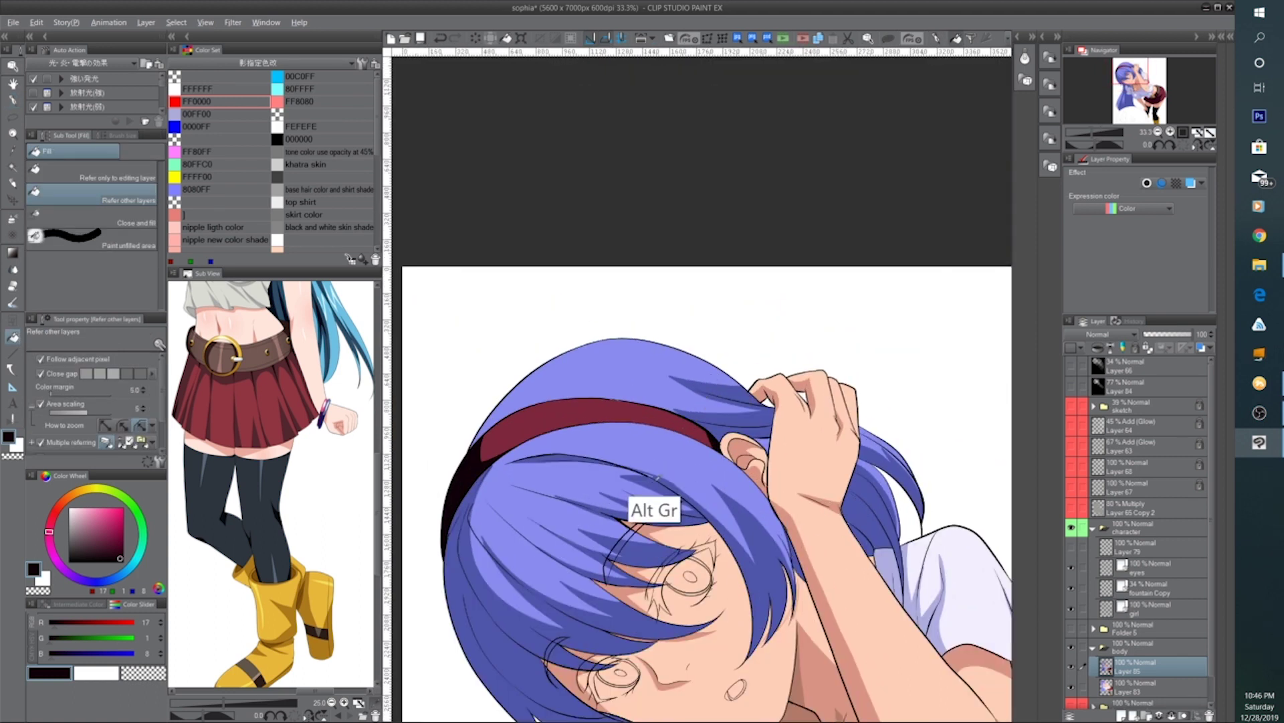
{"action": "left_click", "coordinate": [659, 485], "text": "alt"}
{"action": "scroll", "coordinate": [658, 482], "scroll_direction": "up", "scroll_amount": 1}
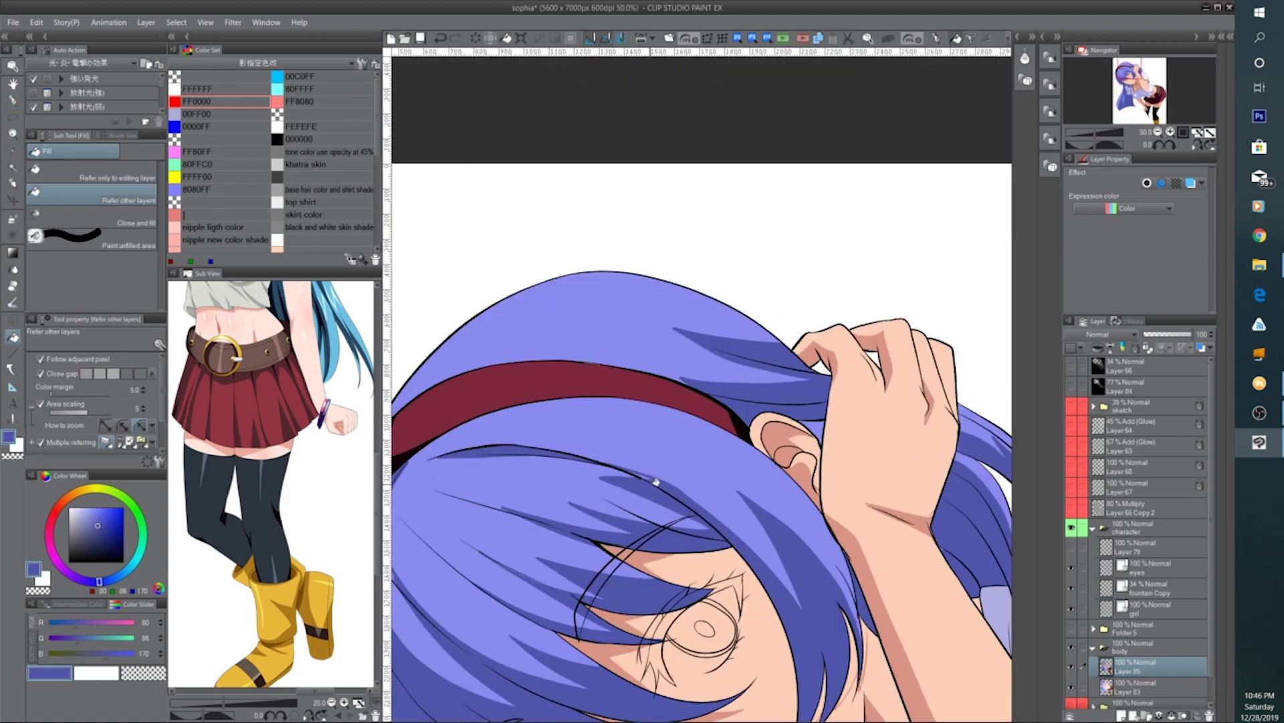
{"action": "left_click", "coordinate": [14, 101]}
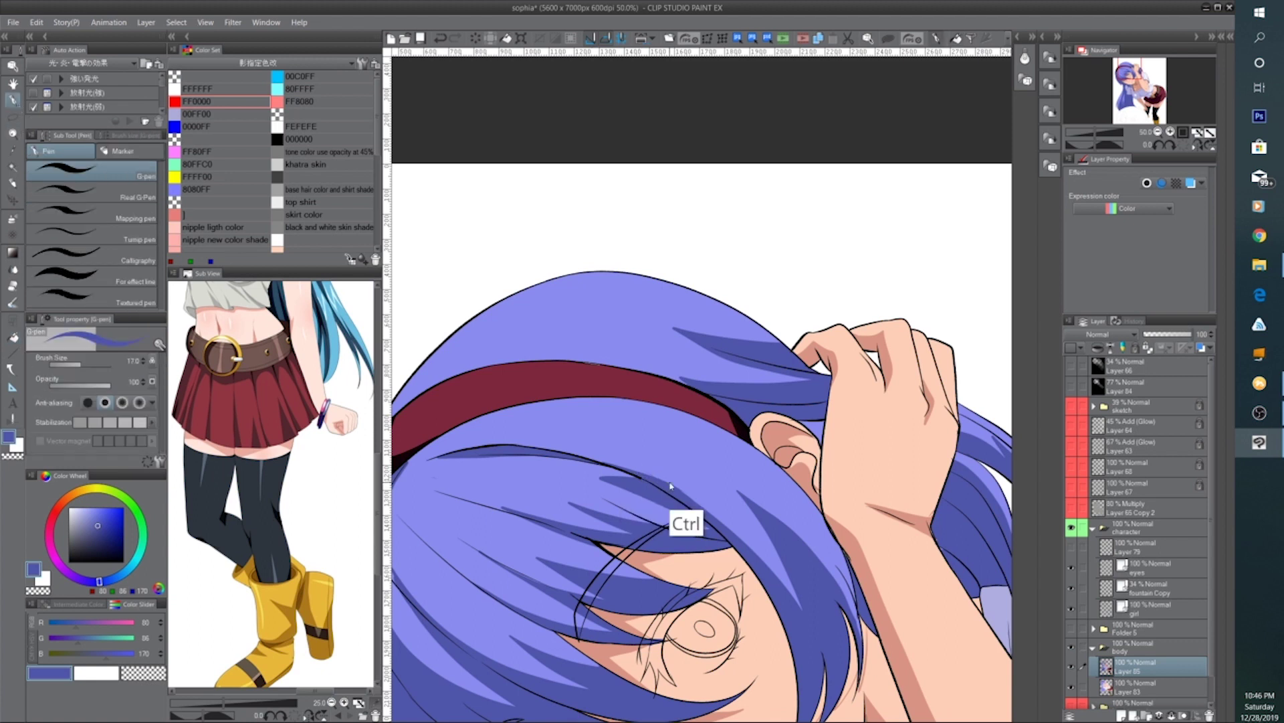
{"action": "scroll", "coordinate": [671, 486], "scroll_direction": "down", "scroll_amount": 4}
{"action": "scroll", "coordinate": [750, 508], "scroll_direction": "down", "scroll_amount": 3}
{"action": "scroll", "coordinate": [788, 585], "scroll_direction": "up", "scroll_amount": 3}
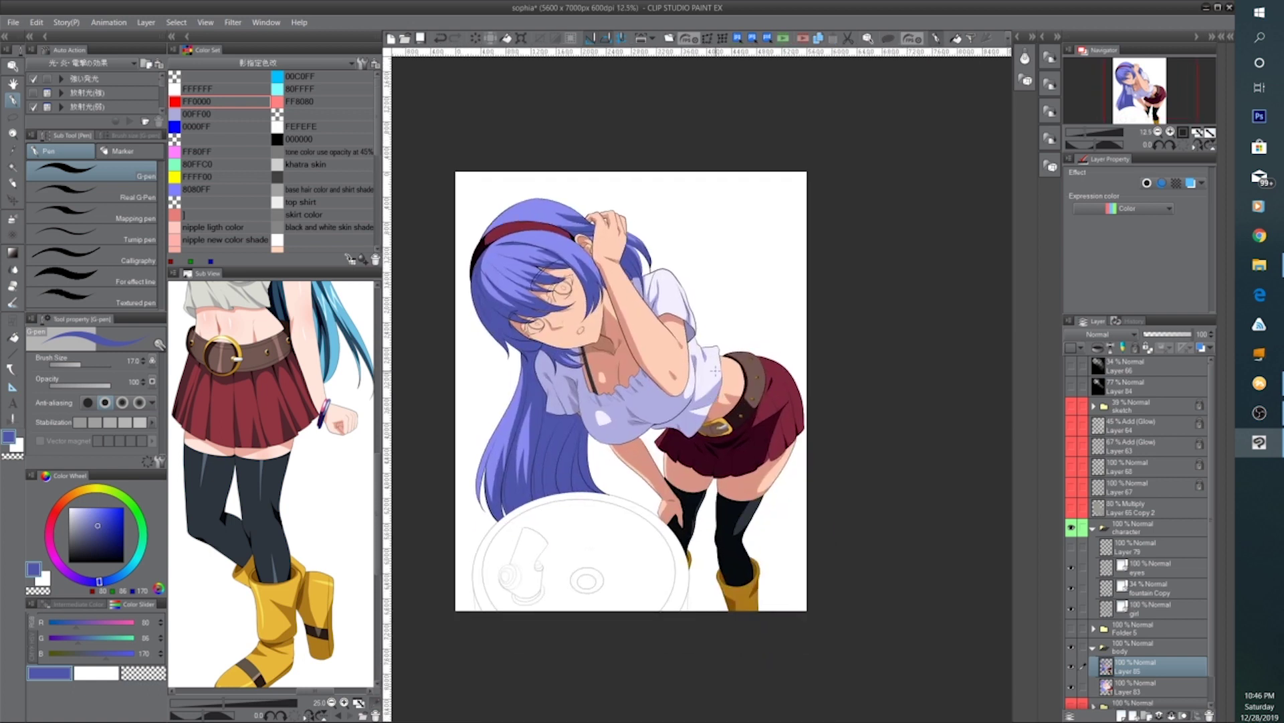
Sample the belt's dark brown shadow color and fill the belt section at the inner left side of the buckle
{"action": "scroll", "coordinate": [716, 373], "scroll_direction": "up", "scroll_amount": 2}
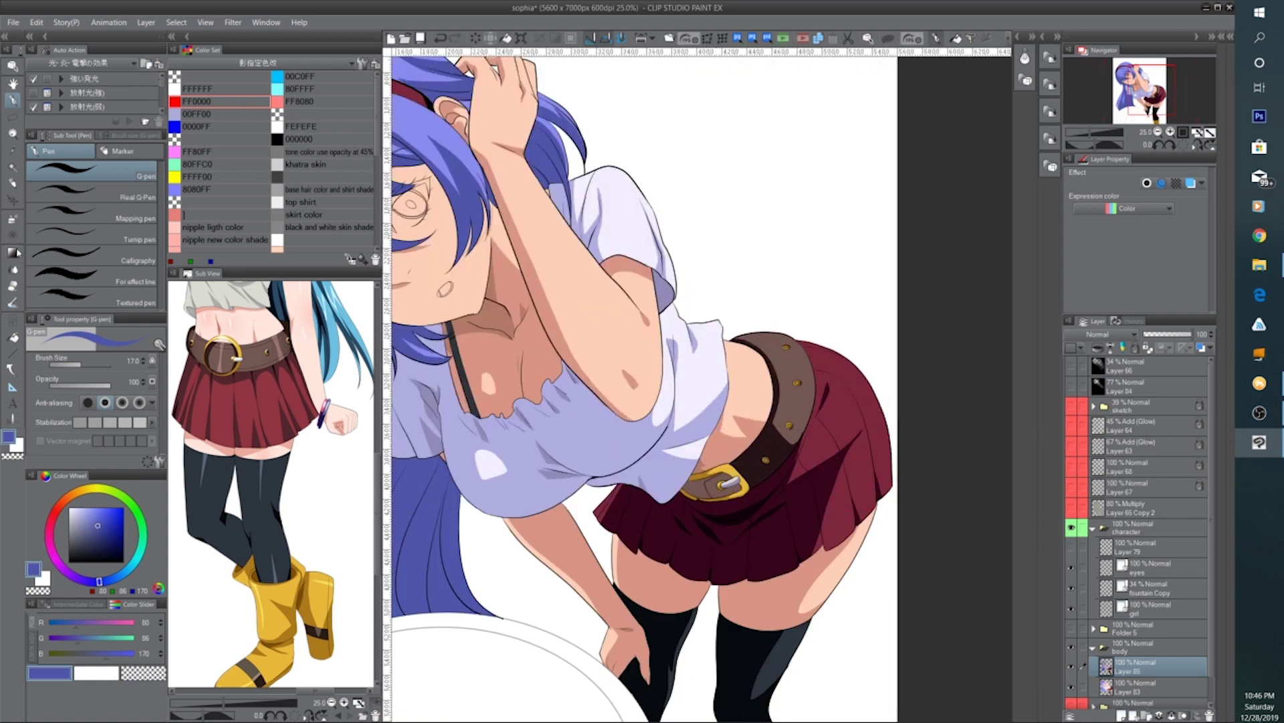
{"action": "left_click", "coordinate": [15, 288]}
{"action": "key", "text": "ctrl+plus"}
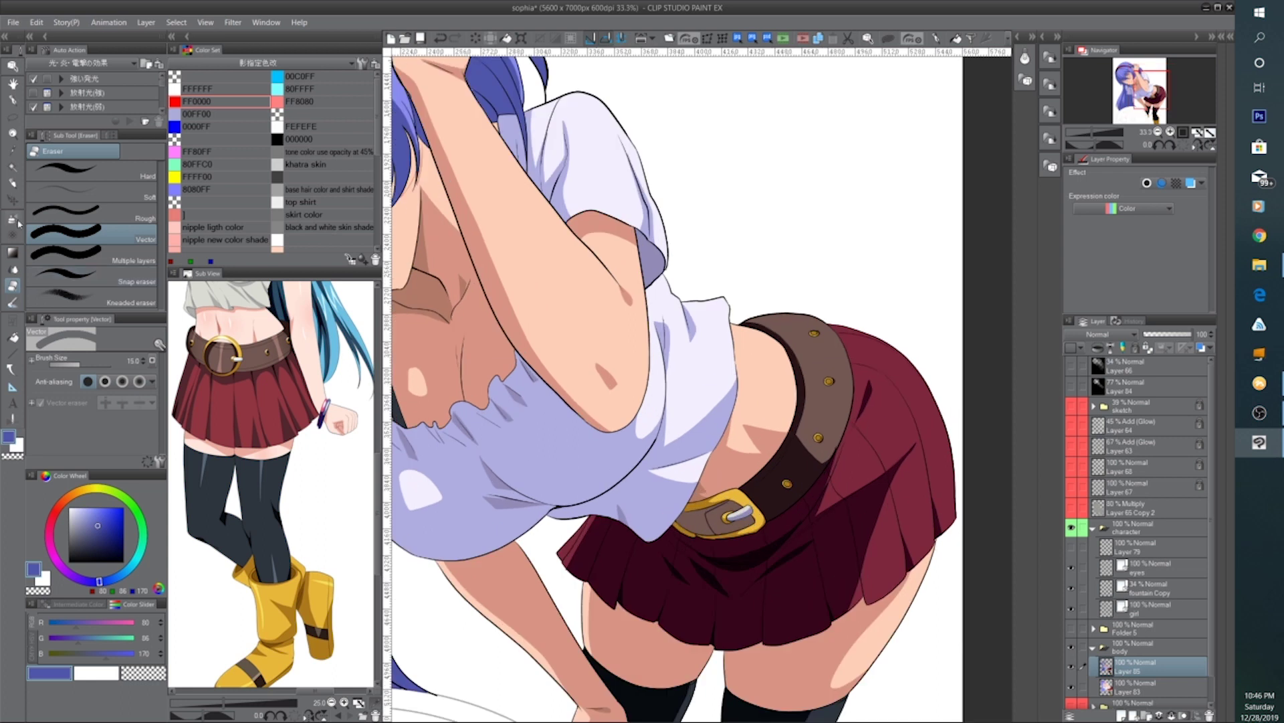
{"action": "left_click", "coordinate": [15, 222]}
{"action": "scroll", "coordinate": [736, 525], "scroll_direction": "up", "scroll_amount": 3}
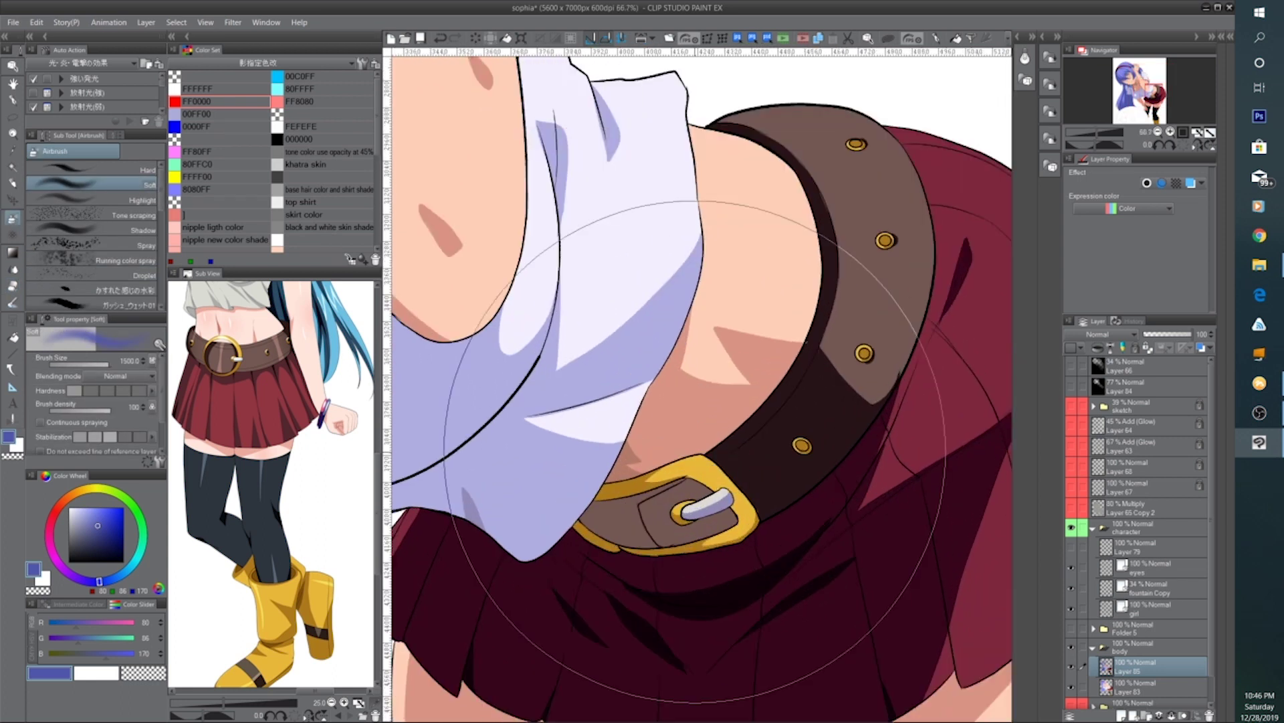
{"action": "left_click", "coordinate": [12, 336]}
{"action": "scroll", "coordinate": [669, 495], "scroll_direction": "up", "scroll_amount": 2}
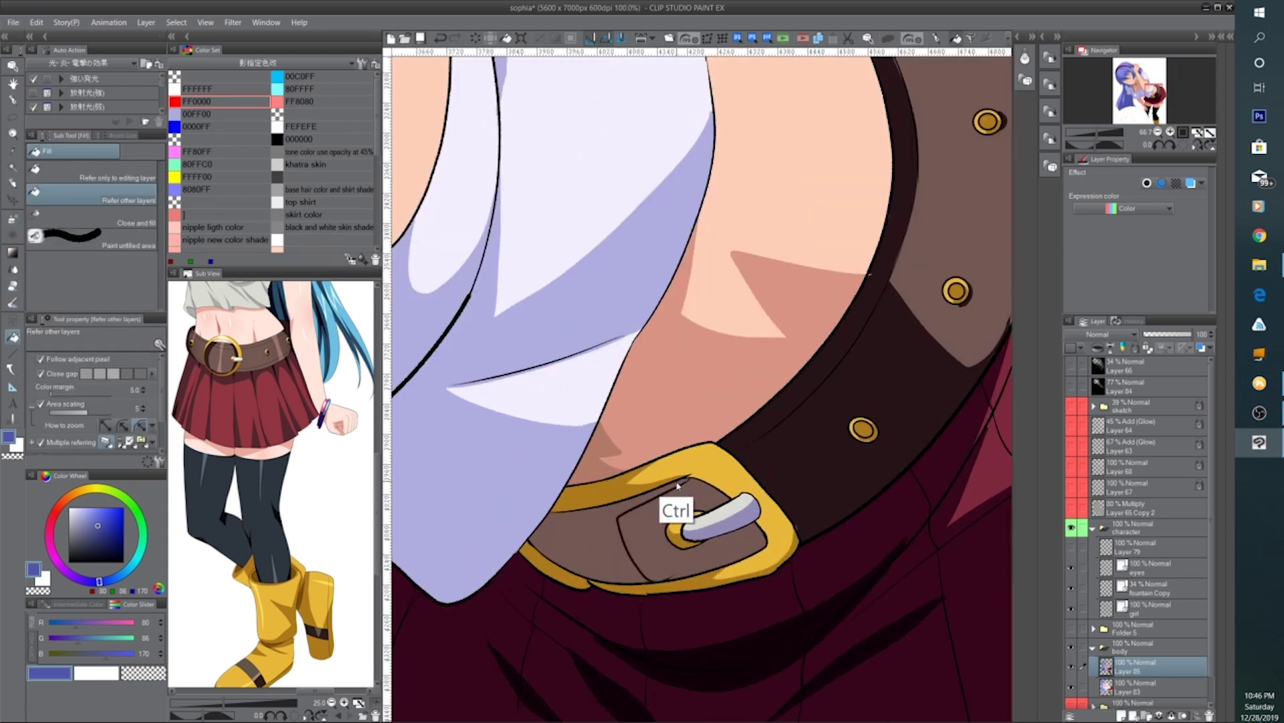
{"action": "left_click", "coordinate": [644, 503], "text": "alt"}
{"action": "left_click", "coordinate": [614, 512]}
{"action": "scroll", "coordinate": [675, 496], "scroll_direction": "down", "scroll_amount": 3}
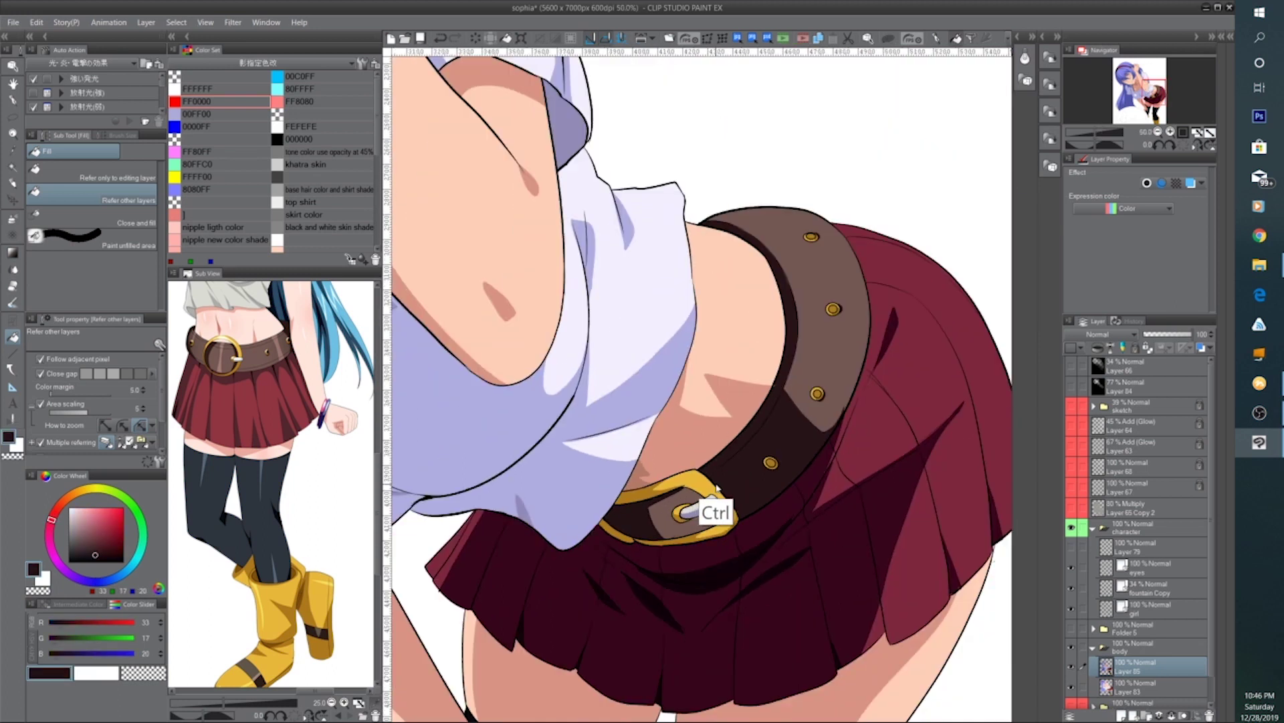
Outline a shadow on the belt tip inside the buckle below the prong with the G-pen and fill it dark brown
{"action": "left_click", "coordinate": [14, 118]}
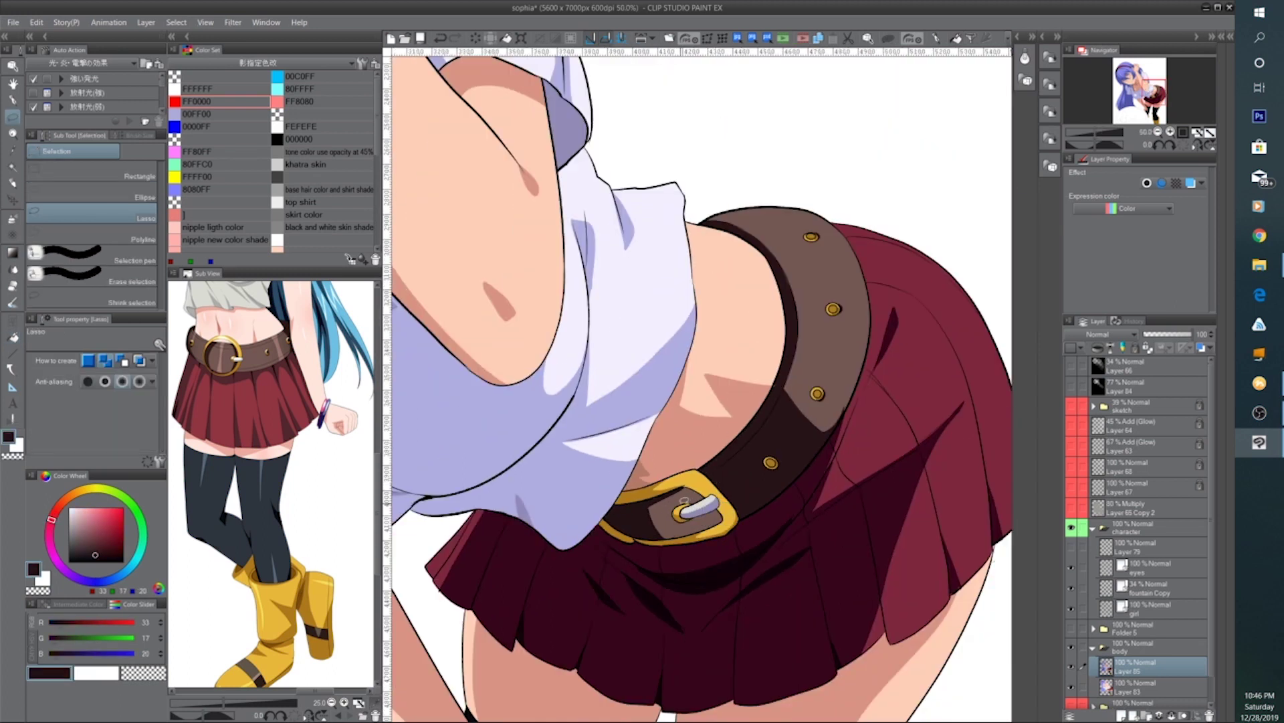
{"action": "left_click", "coordinate": [15, 100]}
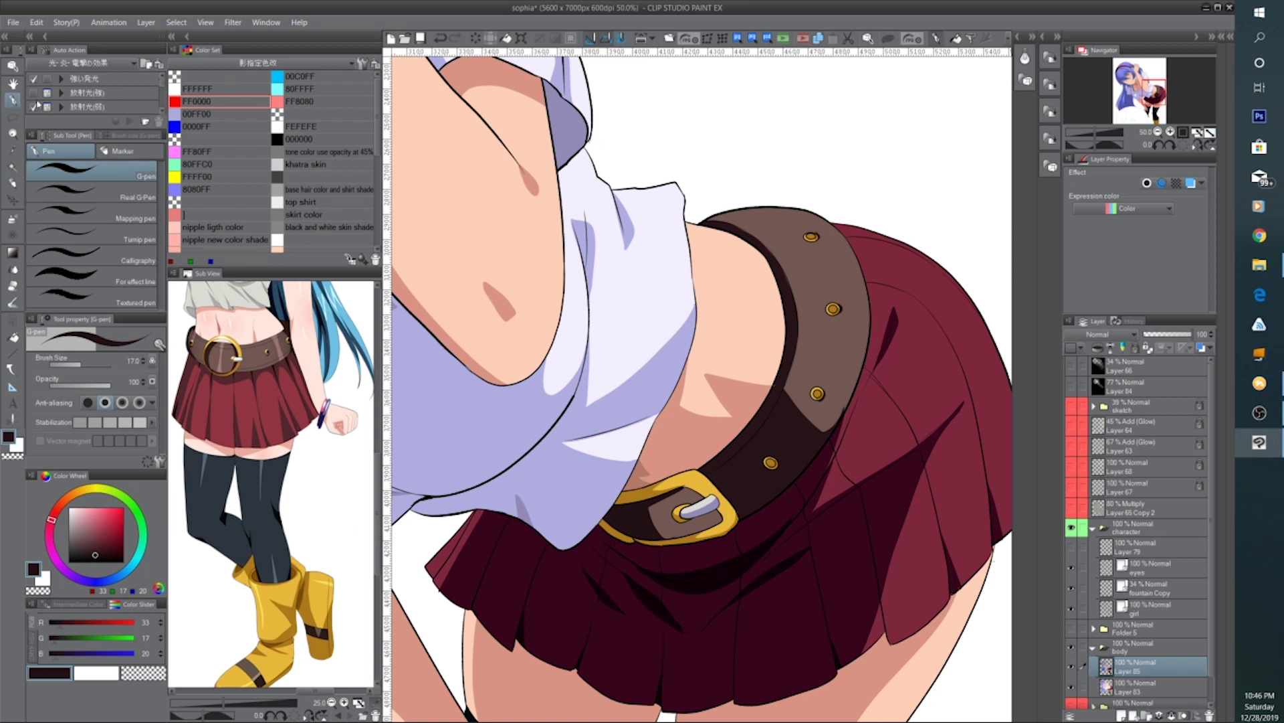
{"action": "scroll", "coordinate": [715, 495], "scroll_direction": "up", "scroll_amount": 3}
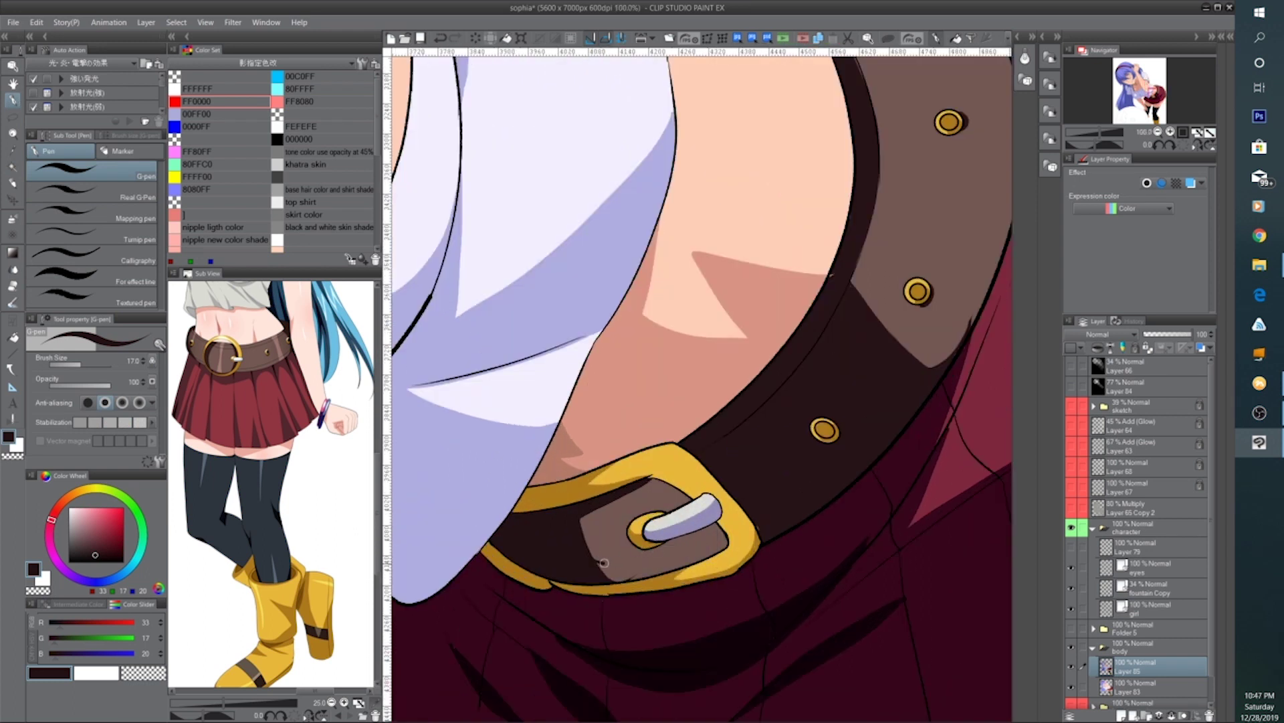
{"action": "mouse_move", "coordinate": [604, 562]}
{"action": "left_mouse_down"}
{"action": "mouse_move", "coordinate": [658, 545]}
{"action": "mouse_move", "coordinate": [582, 528]}
{"action": "left_mouse_up"}
{"action": "left_click", "coordinate": [12, 338]}
{"action": "left_click", "coordinate": [622, 542]}
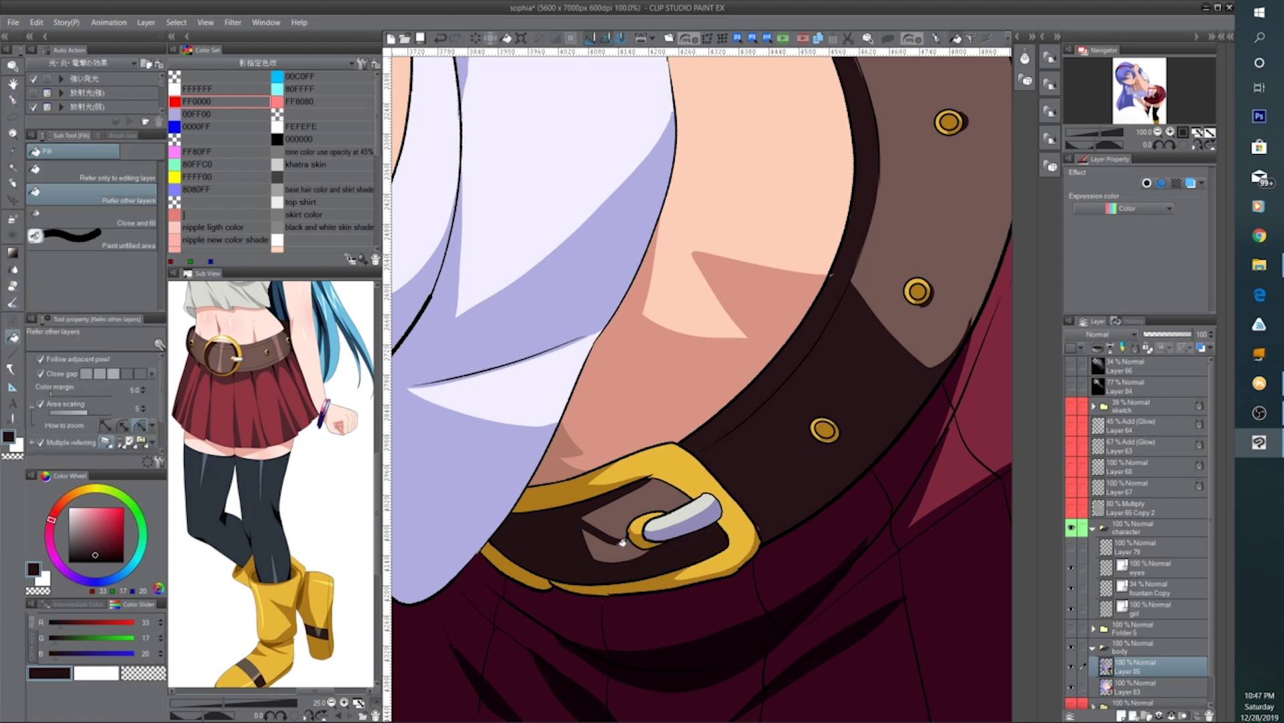
{"action": "left_click", "coordinate": [629, 546]}
{"action": "key", "text": "ctrl+minus"}
{"action": "key", "text": "ctrl+minus"}
{"action": "key", "text": "ctrl+minus"}
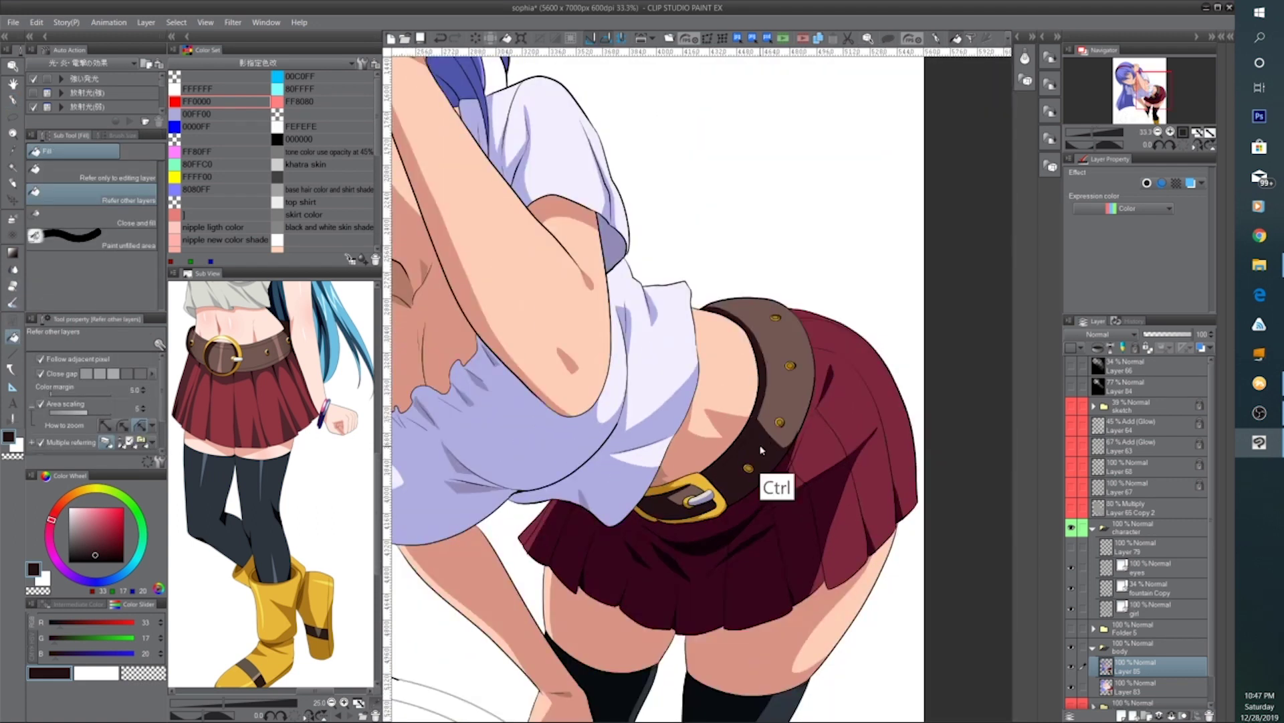
Fill the upper end of the dark shoulder strap below the chin with its near-black shadow color
{"action": "scroll", "coordinate": [762, 450], "scroll_direction": "down", "scroll_amount": 1}
{"action": "scroll", "coordinate": [766, 443], "scroll_direction": "down", "scroll_amount": 2}
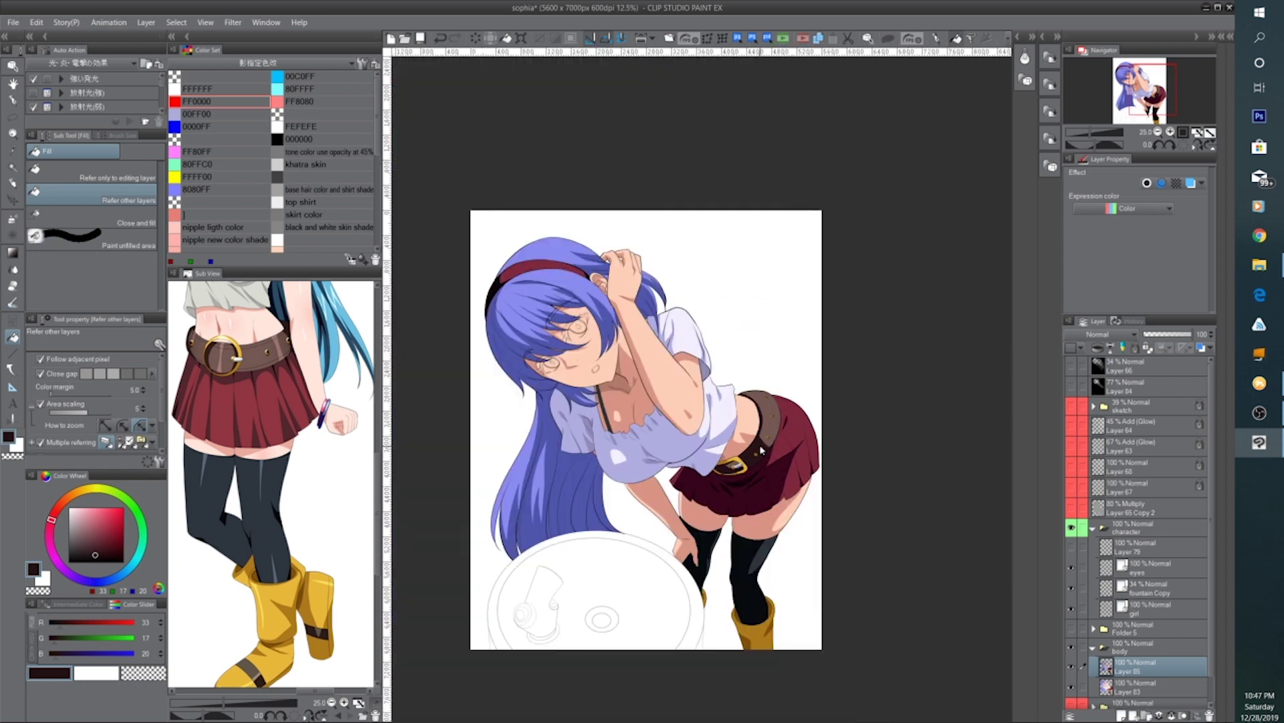
{"action": "left_click_drag", "start_coordinate": [701, 540], "coordinate": [711, 514]}
{"action": "scroll", "coordinate": [714, 475], "scroll_direction": "up", "scroll_amount": 2}
{"action": "scroll", "coordinate": [715, 475], "scroll_direction": "up", "scroll_amount": 4}
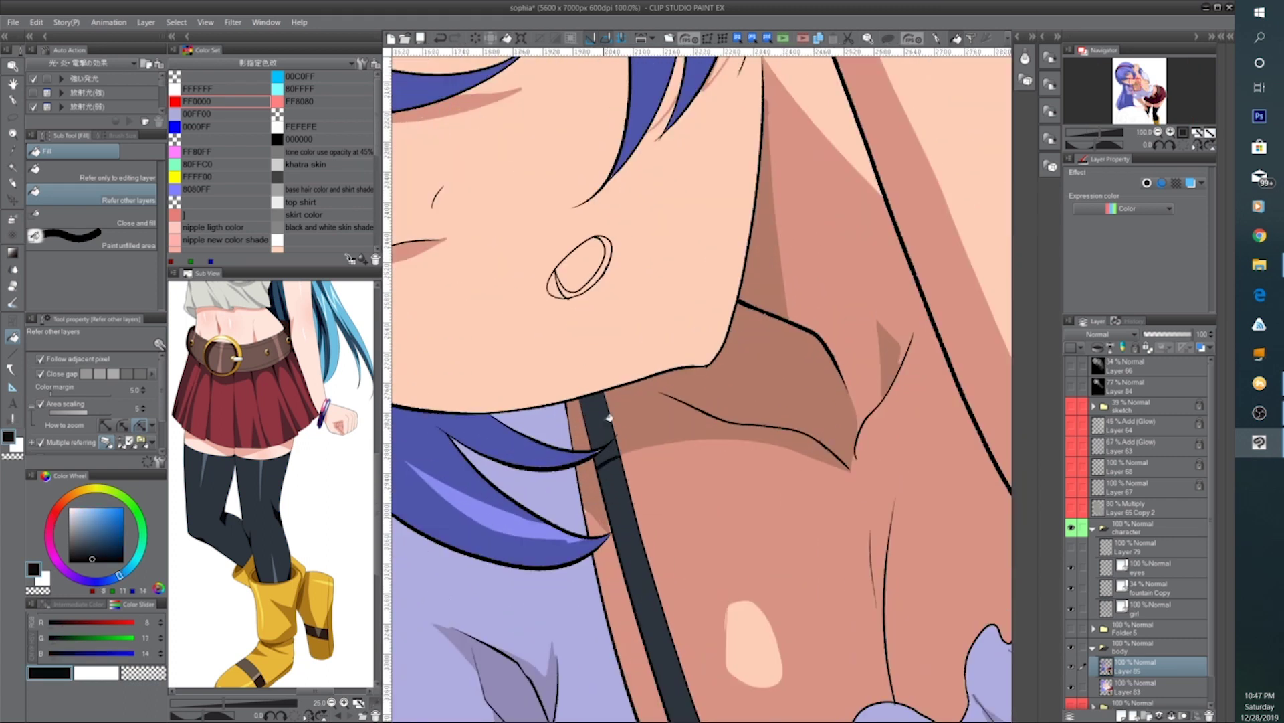
{"action": "scroll", "coordinate": [704, 354], "scroll_direction": "down", "scroll_amount": 3}
{"action": "scroll", "coordinate": [704, 354], "scroll_direction": "down", "scroll_amount": 4}
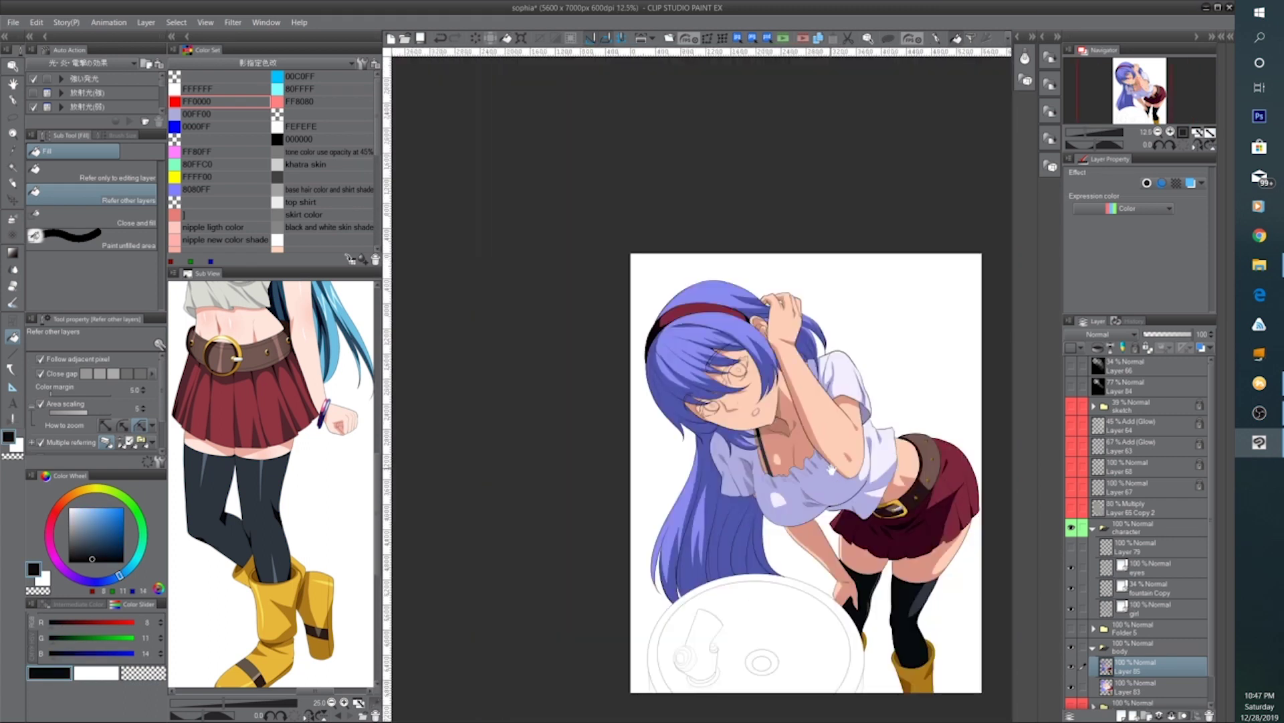
{"action": "scroll", "coordinate": [724, 402], "scroll_direction": "up", "scroll_amount": 2}
{"action": "left_click_drag", "start_coordinate": [652, 379], "coordinate": [706, 424]}
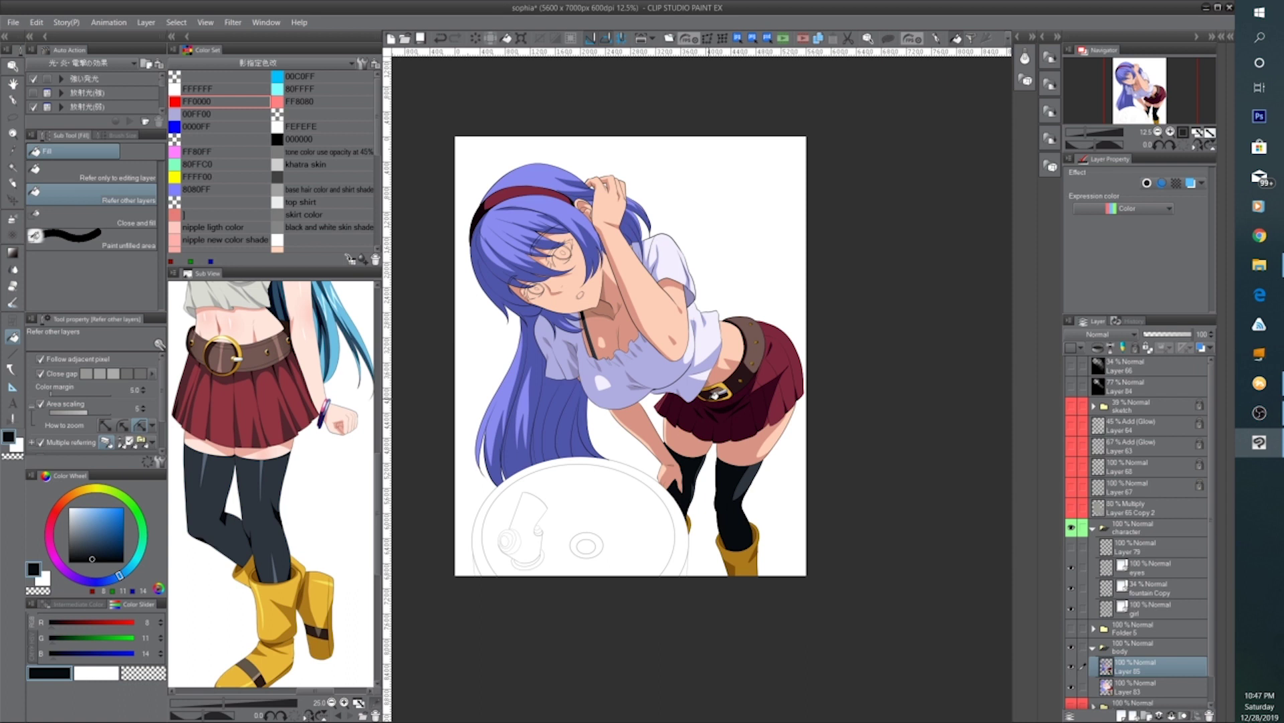
Add a new layer above the shadow layer in the body folder and reselect the shadow layer
{"action": "left_click", "coordinate": [1123, 714]}
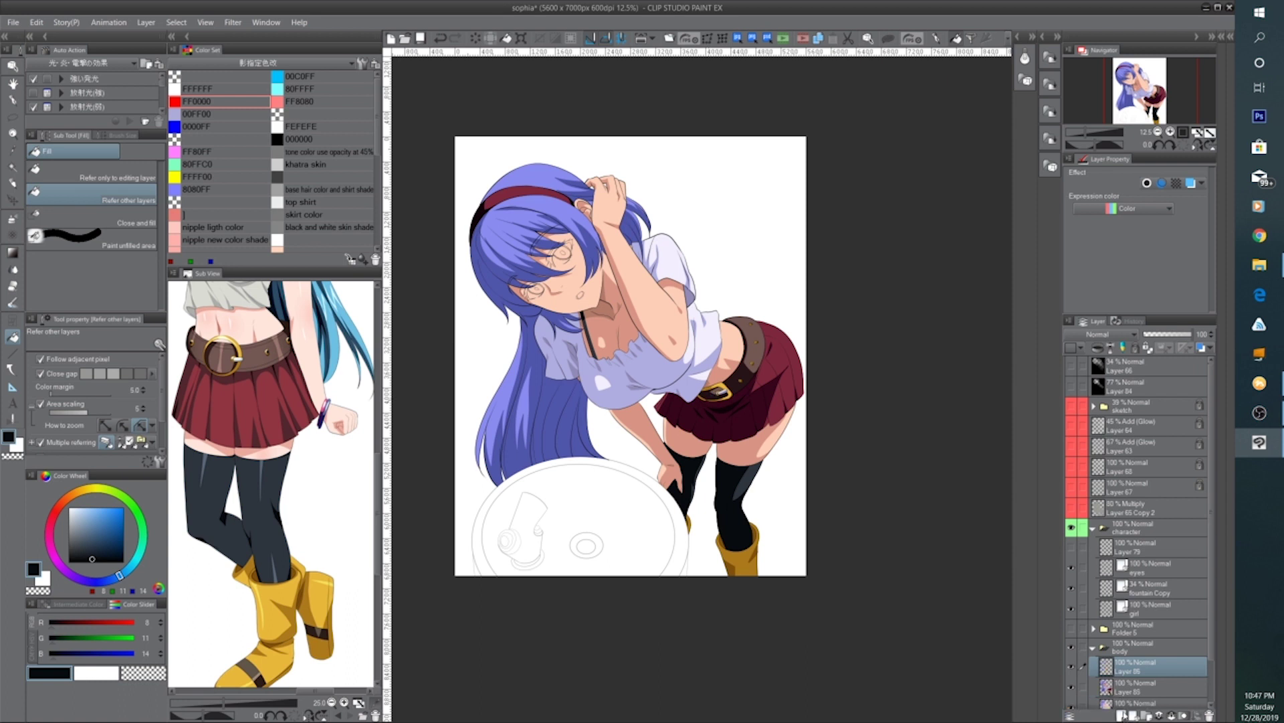
{"action": "left_click", "coordinate": [1145, 686]}
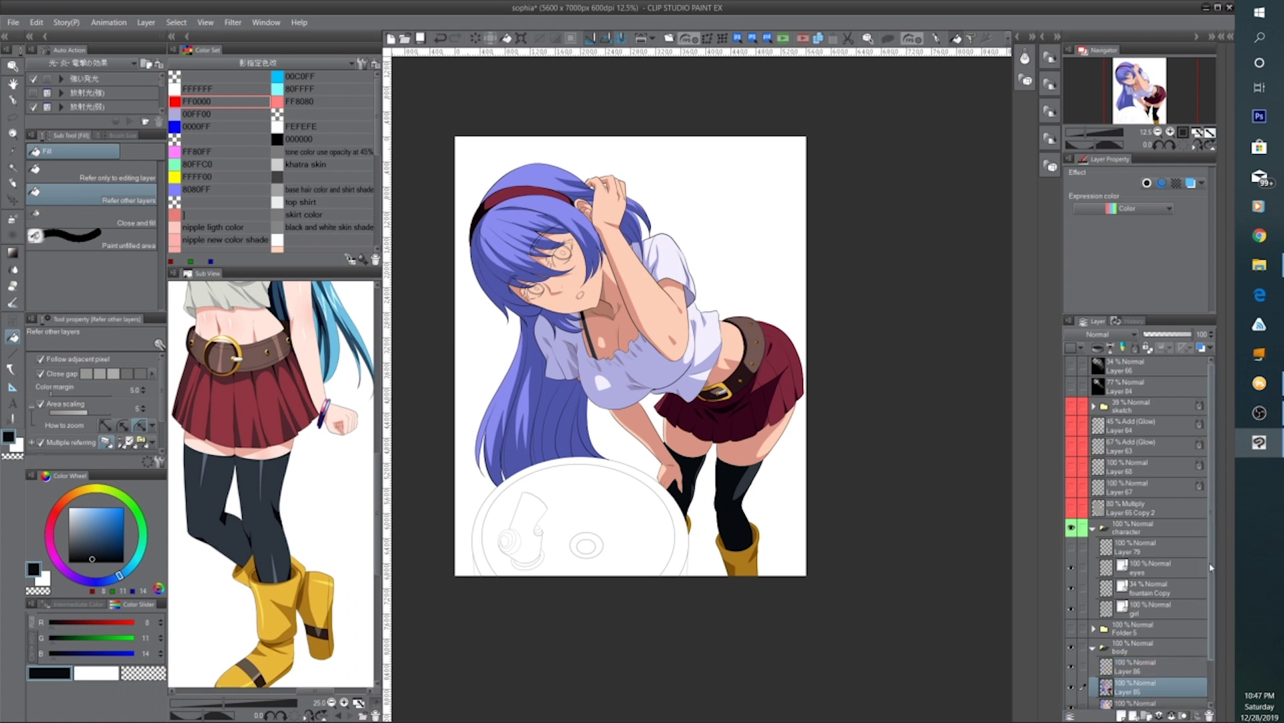
{"action": "scroll", "coordinate": [1211, 567], "scroll_direction": "down", "scroll_amount": 2}
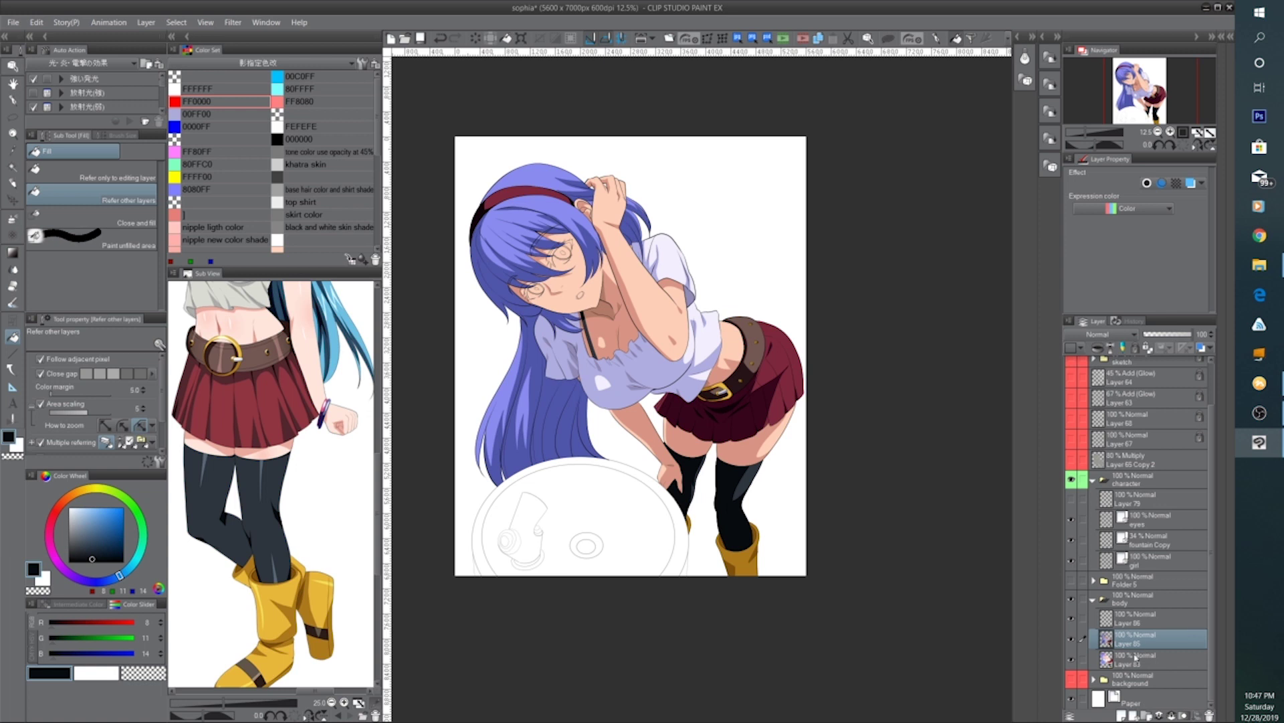
Toggle the visibility of the shadow layer and of the base layer beneath it to check what each contains
{"action": "left_click", "coordinate": [1071, 640]}
{"action": "left_click", "coordinate": [1071, 639]}
{"action": "left_click", "coordinate": [1071, 639]}
{"action": "left_click", "coordinate": [1071, 640]}
{"action": "left_click", "coordinate": [1071, 661]}
{"action": "left_click", "coordinate": [1071, 661]}
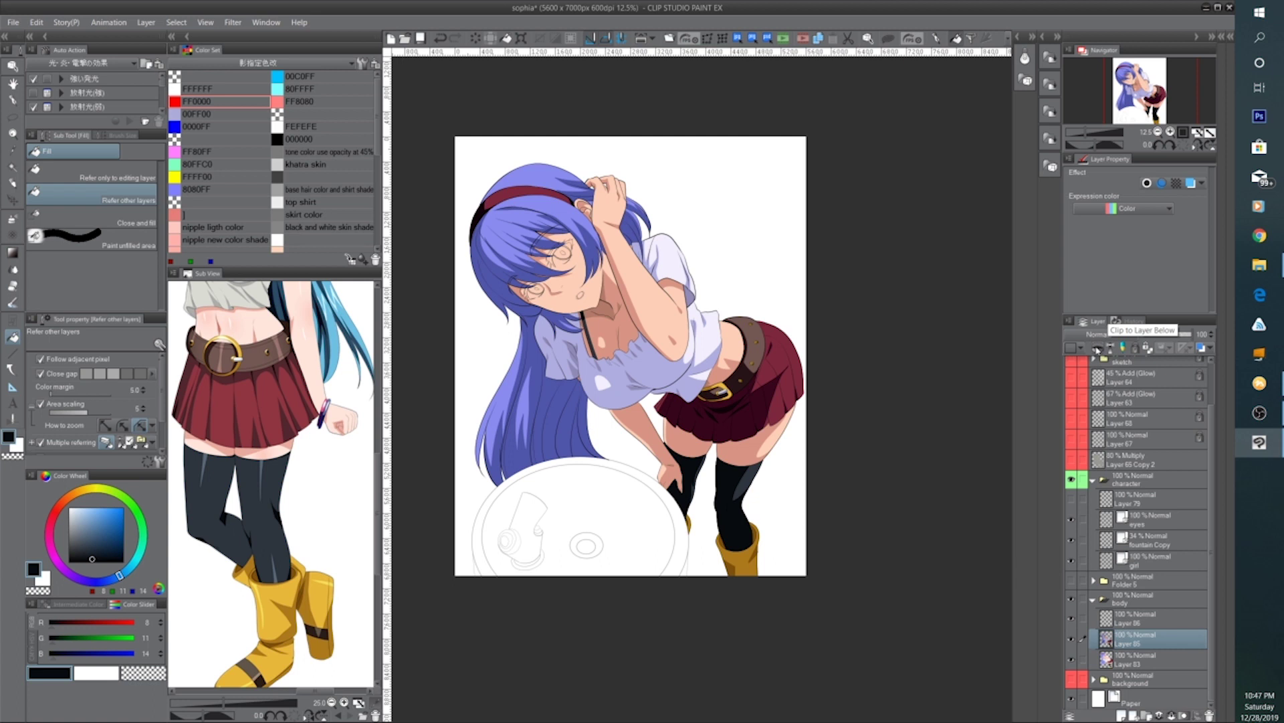
Clip the shadow layer and the new empty layer above it to the base layer of the body folder
{"action": "left_click", "coordinate": [1098, 348]}
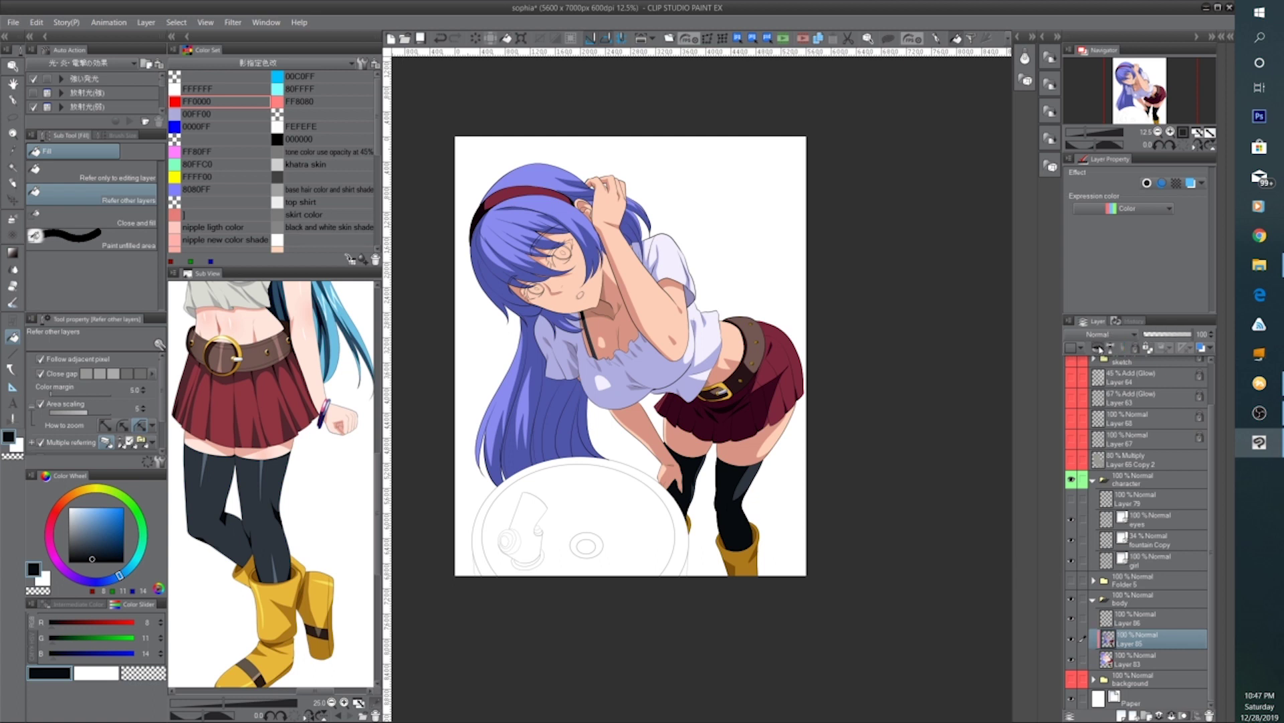
{"action": "left_click", "coordinate": [1124, 615]}
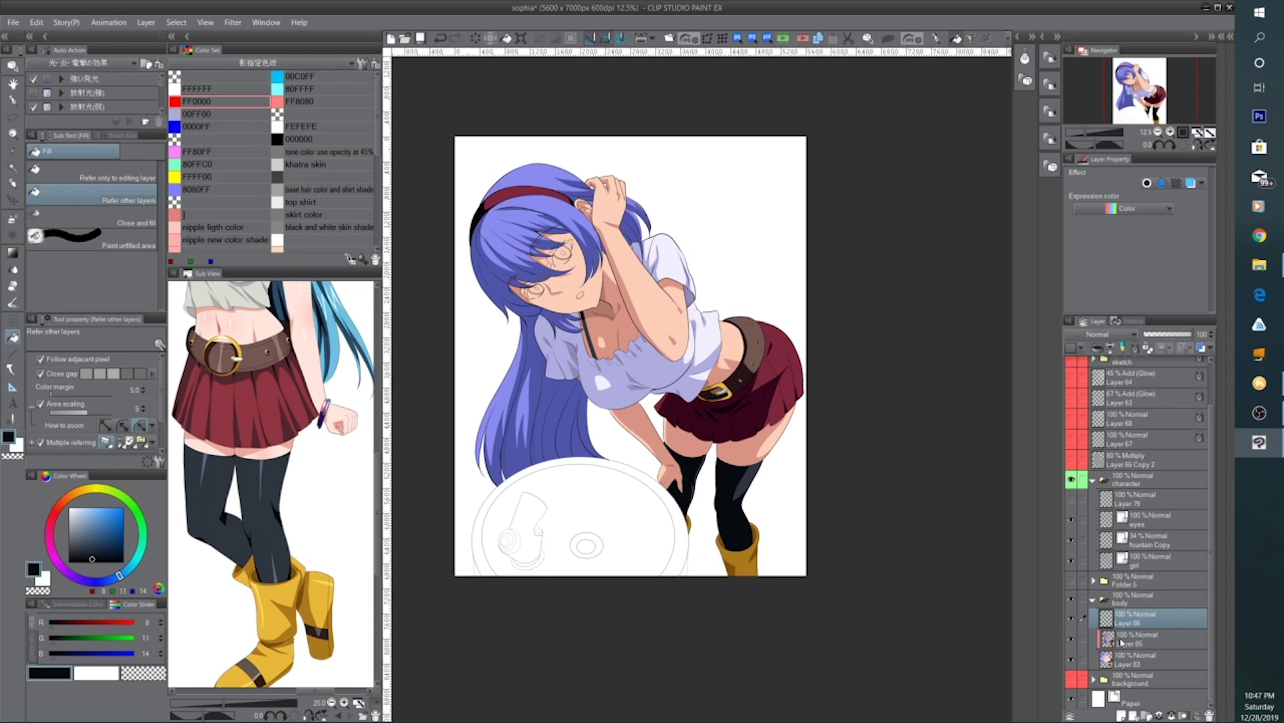
{"action": "left_click", "coordinate": [1098, 349]}
{"action": "left_click", "coordinate": [12, 101]}
{"action": "key", "text": "ctrl+plus"}
{"action": "key", "text": "ctrl+plus"}
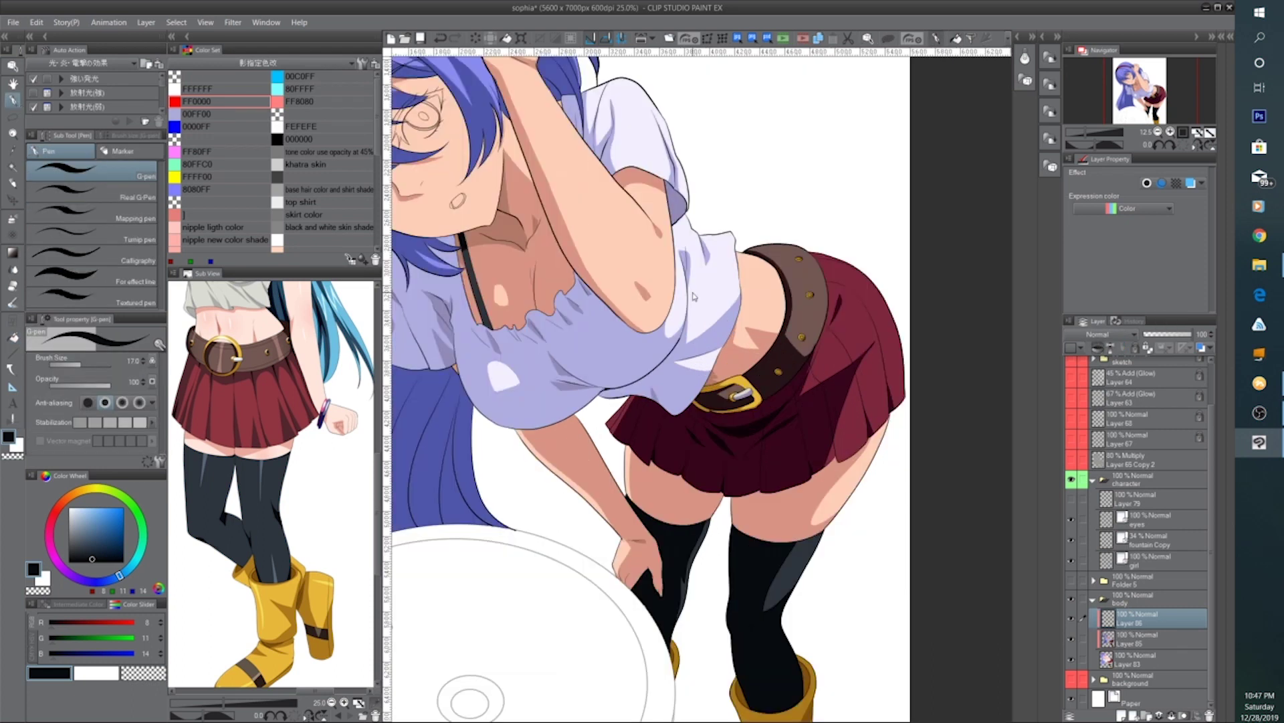
{"action": "left_click_drag", "start_coordinate": [669, 221], "coordinate": [667, 390]}
{"action": "mouse_move", "coordinate": [667, 297]}
{"action": "left_mouse_down"}
{"action": "mouse_move", "coordinate": [669, 312]}
{"action": "mouse_move", "coordinate": [646, 284]}
{"action": "mouse_move", "coordinate": [605, 294]}
{"action": "mouse_move", "coordinate": [632, 388]}
{"action": "mouse_move", "coordinate": [632, 486]}
{"action": "mouse_move", "coordinate": [769, 435]}
{"action": "mouse_move", "coordinate": [749, 542]}
{"action": "mouse_move", "coordinate": [867, 576]}
{"action": "mouse_move", "coordinate": [829, 434]}
{"action": "mouse_move", "coordinate": [565, 264]}
{"action": "mouse_move", "coordinate": [485, 147]}
{"action": "mouse_move", "coordinate": [535, 307]}
{"action": "left_mouse_up"}
{"action": "key", "text": "ctrl+z"}
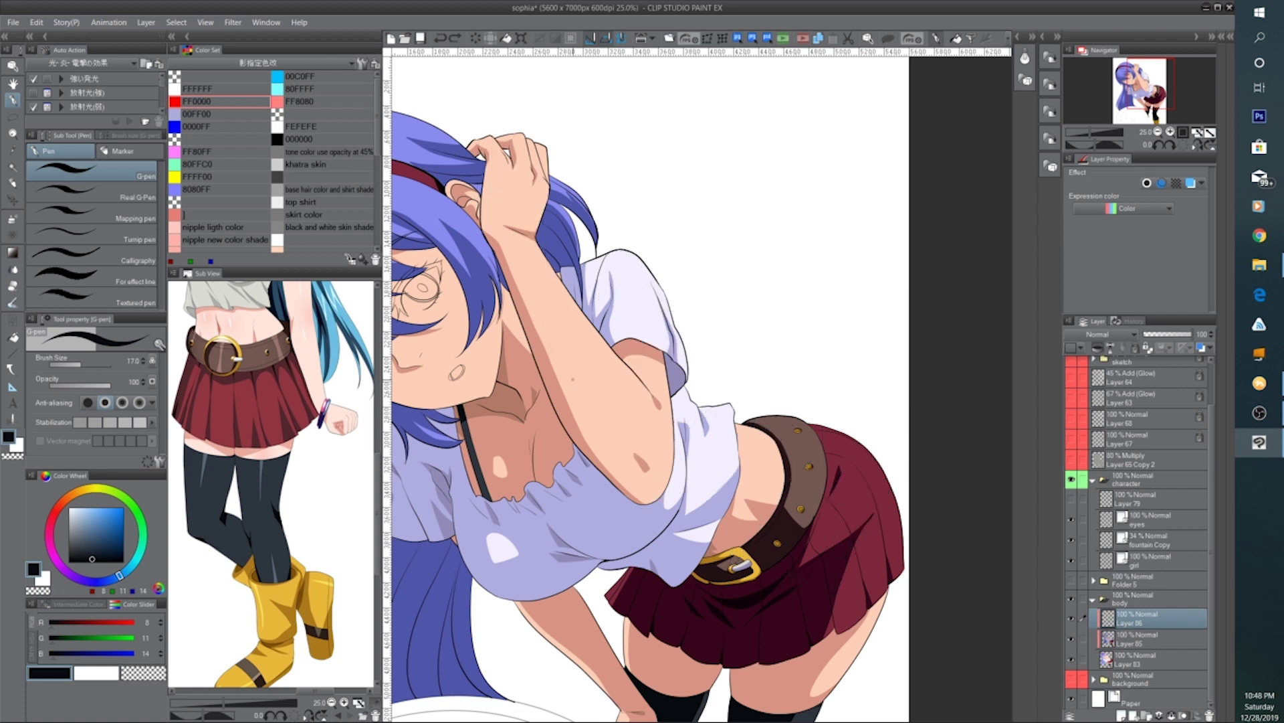
Set the new clipped layer's blending mode to Overlay and switch the drawing color to white
{"action": "left_click", "coordinate": [1122, 333]}
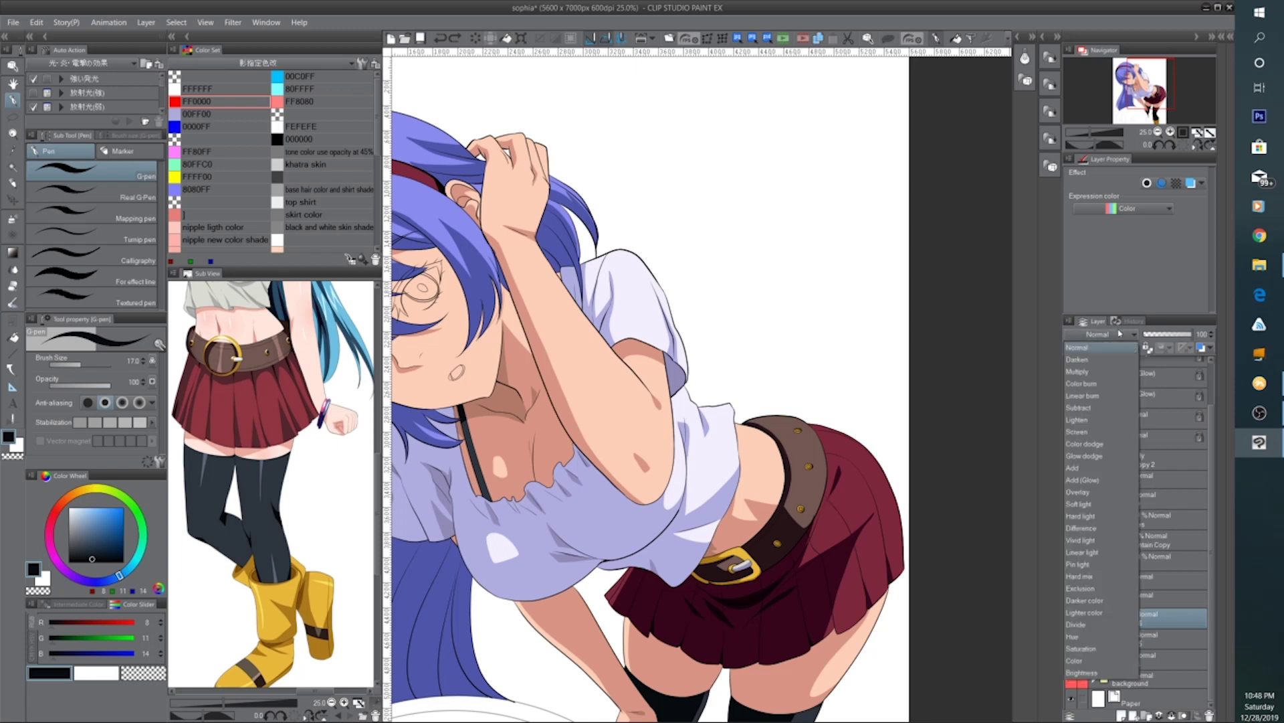
{"action": "left_click", "coordinate": [1084, 487]}
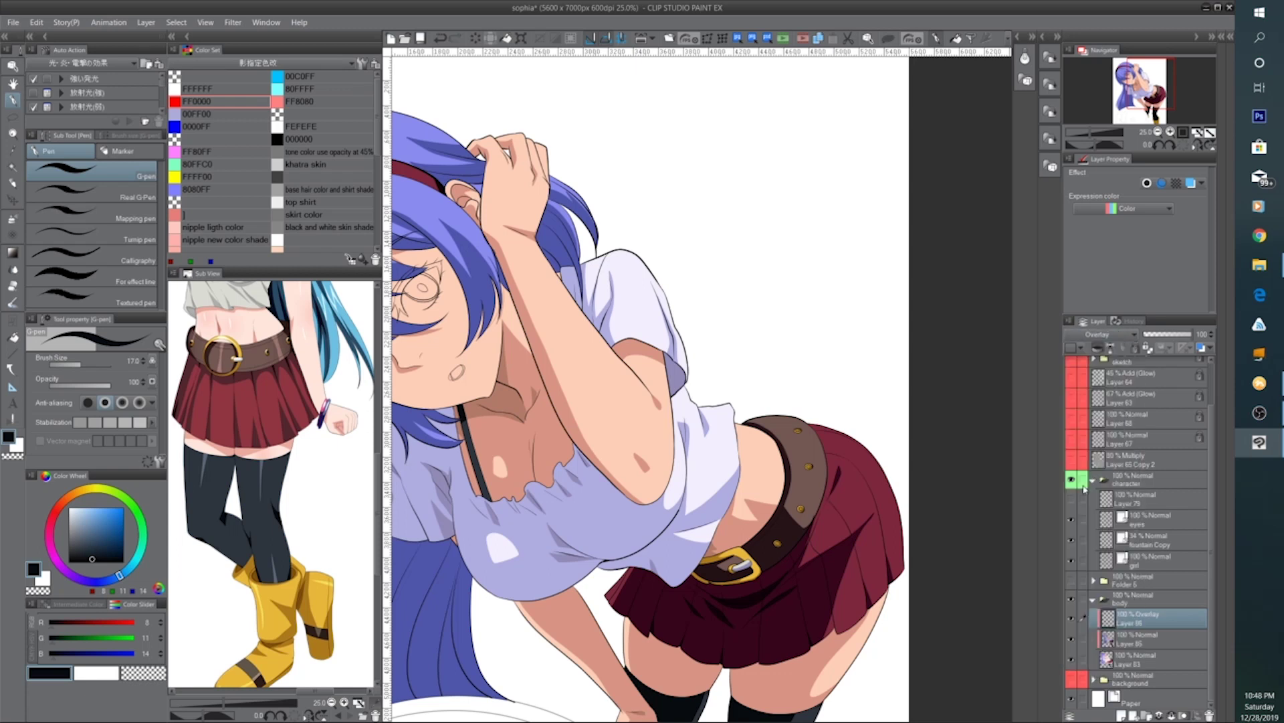
{"action": "key", "text": "x"}
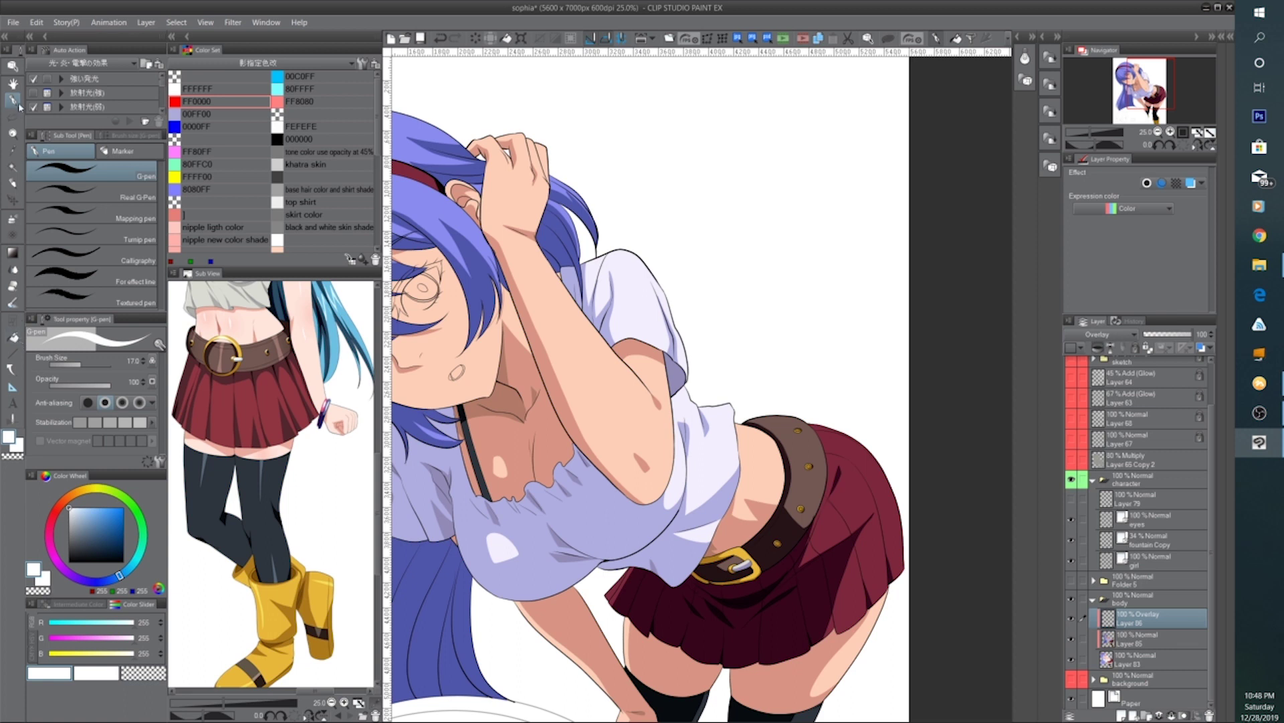
Try a white G-pen highlight stroke diagonally across the belt between the studs on the Overlay layer
{"action": "key", "text": "ctrl+minus"}
{"action": "key", "text": "ctrl+minus"}
{"action": "key", "text": "ctrl+plus"}
{"action": "key", "text": "ctrl+plus"}
{"action": "key", "text": "ctrl+plus"}
{"action": "key", "text": "ctrl+plus"}
{"action": "mouse_move", "coordinate": [875, 548]}
{"action": "left_mouse_down"}
{"action": "mouse_move", "coordinate": [806, 484]}
{"action": "mouse_move", "coordinate": [576, 472]}
{"action": "mouse_move", "coordinate": [643, 528]}
{"action": "left_mouse_up"}
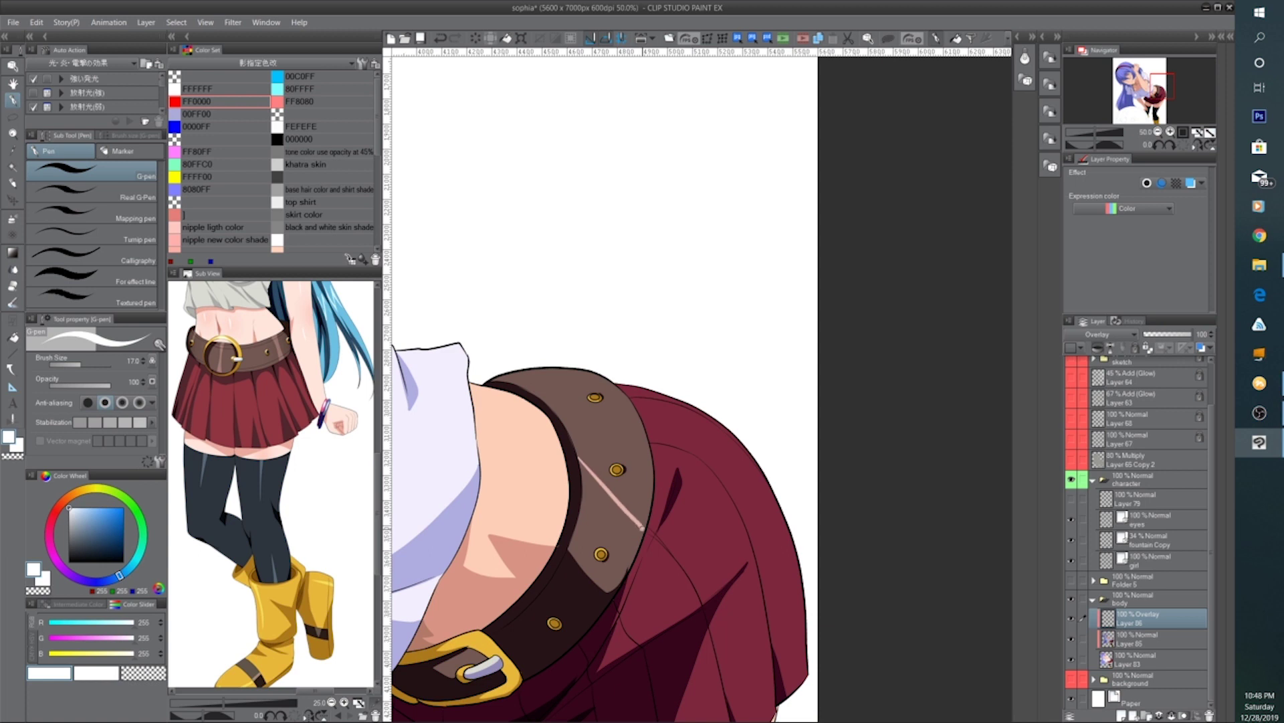
{"action": "left_click_drag", "start_coordinate": [576, 430], "coordinate": [652, 507]}
{"action": "key", "text": "ctrl+z"}
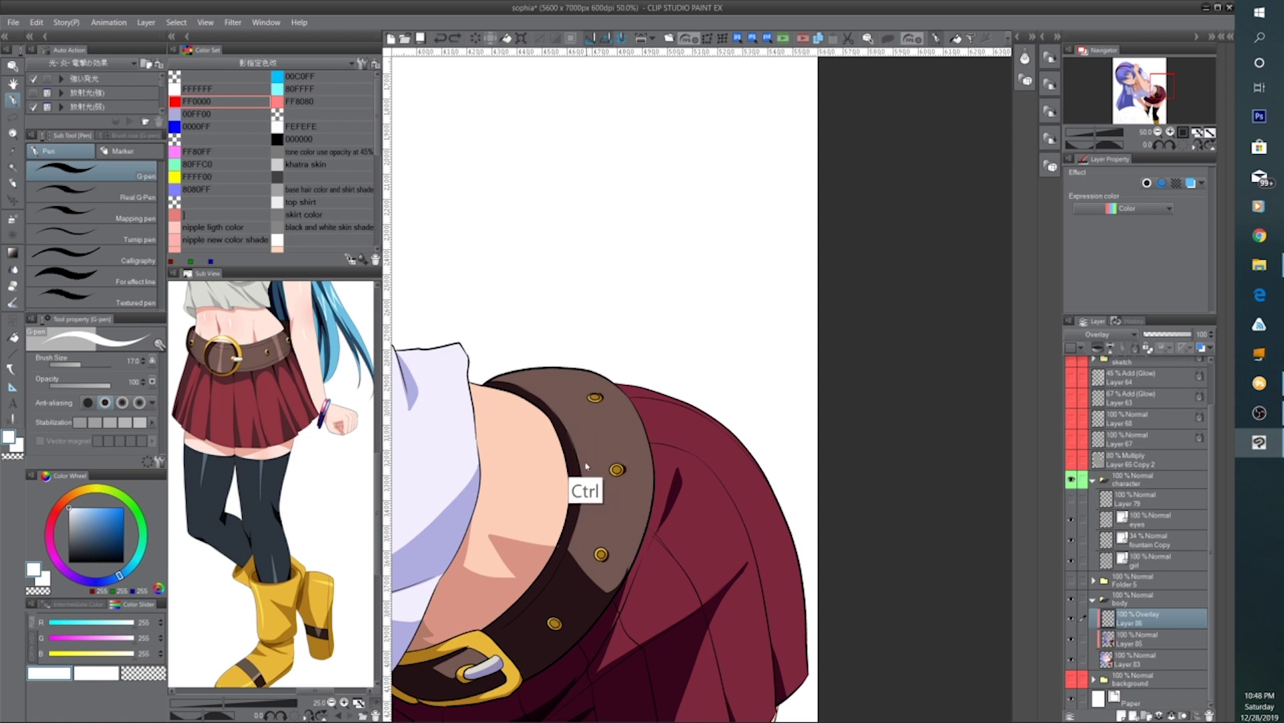
Replace the trial belt stroke with two thin parallel white G-pen lines running diagonally across the belt between the studs
{"action": "key", "text": "ctrl+z"}
{"action": "left_click_drag", "start_coordinate": [576, 453], "coordinate": [639, 540]}
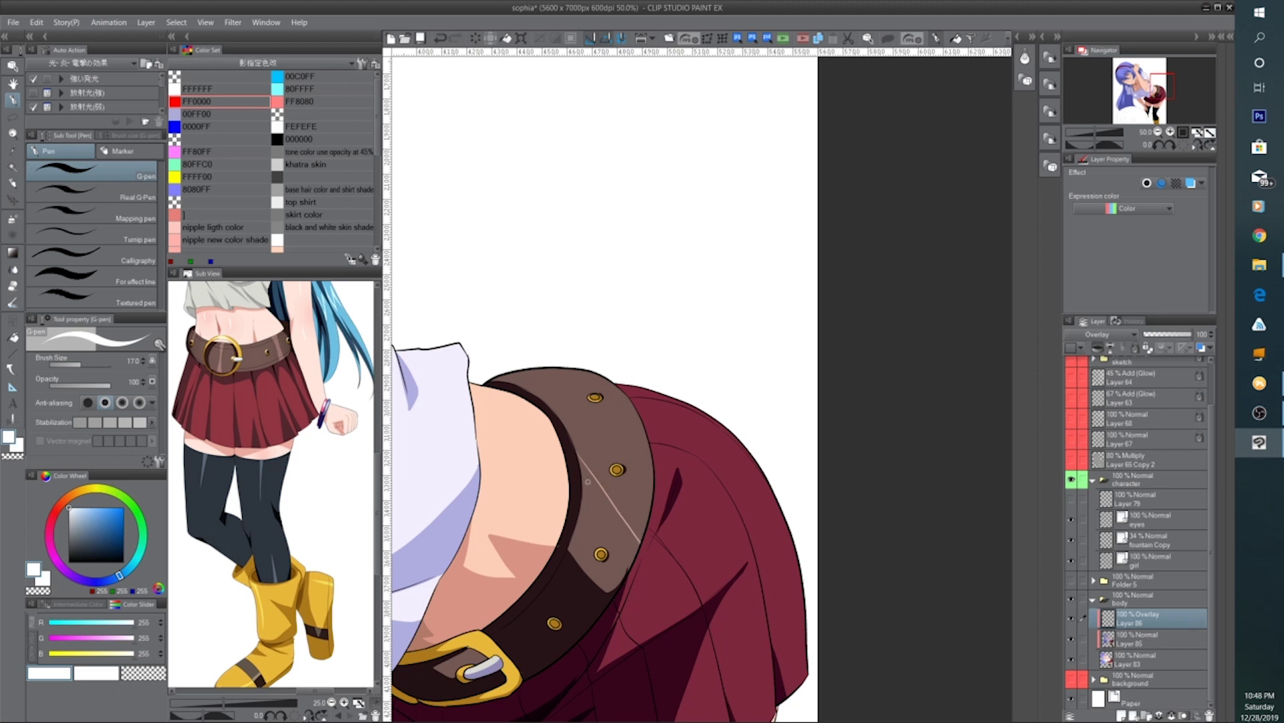
{"action": "left_click_drag", "start_coordinate": [588, 489], "coordinate": [636, 555]}
Examine the belt buckle, skirt, legs and upper body to judge where further highlights should go
{"action": "left_click_drag", "start_coordinate": [407, 651], "coordinate": [700, 409]}
{"action": "left_click_drag", "start_coordinate": [787, 489], "coordinate": [699, 526]}
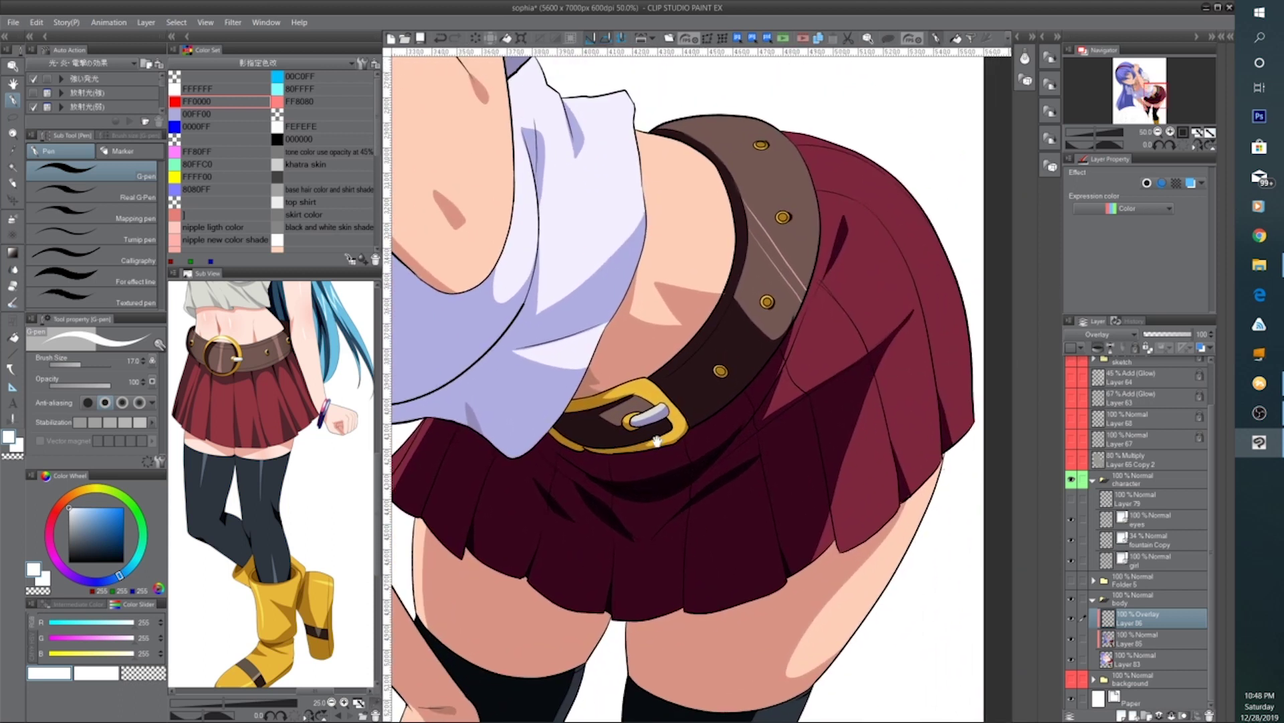
{"action": "mouse_move", "coordinate": [662, 416]}
{"action": "left_mouse_down"}
{"action": "mouse_move", "coordinate": [743, 474]}
{"action": "mouse_move", "coordinate": [697, 473]}
{"action": "mouse_move", "coordinate": [732, 475]}
{"action": "left_mouse_up"}
{"action": "left_click", "coordinate": [1170, 132]}
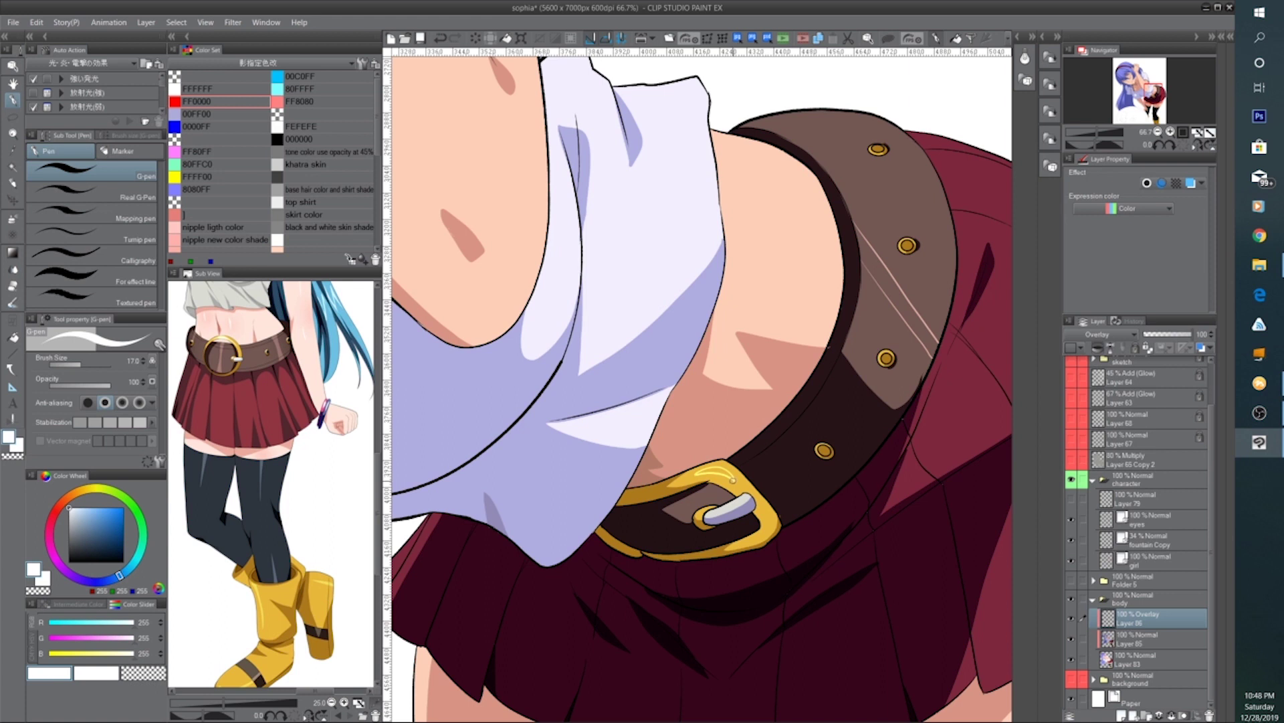
{"action": "left_click_drag", "start_coordinate": [769, 545], "coordinate": [744, 382]}
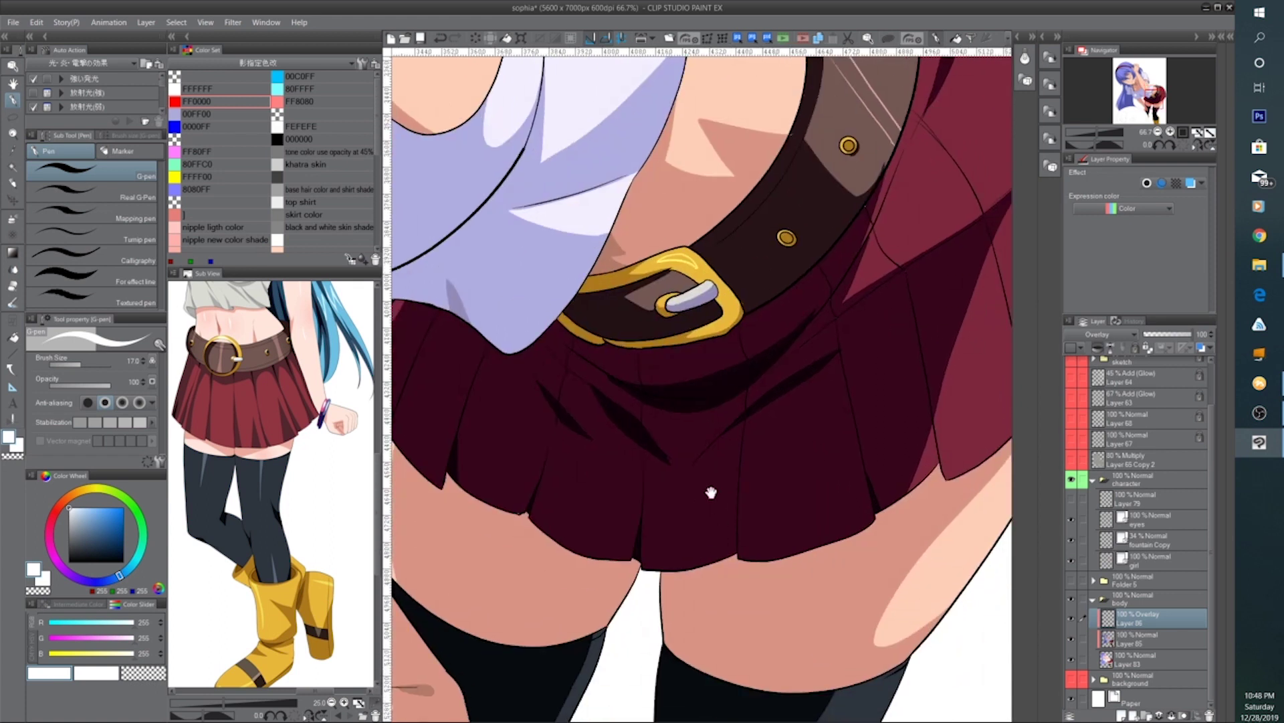
{"action": "left_click_drag", "start_coordinate": [712, 492], "coordinate": [709, 365]}
{"action": "mouse_move", "coordinate": [776, 558]}
{"action": "left_mouse_down"}
{"action": "mouse_move", "coordinate": [685, 409]}
{"action": "mouse_move", "coordinate": [778, 385]}
{"action": "mouse_move", "coordinate": [738, 464]}
{"action": "mouse_move", "coordinate": [803, 369]}
{"action": "left_mouse_up"}
{"action": "left_click", "coordinate": [1158, 132]}
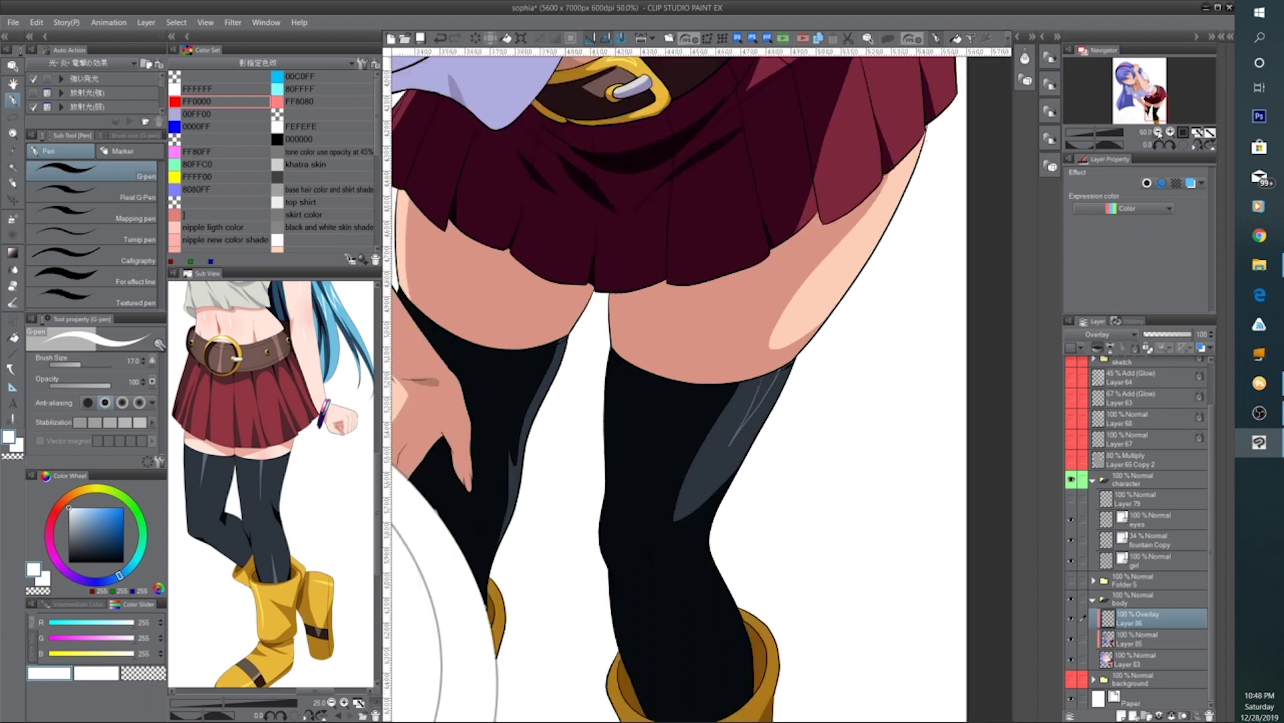
{"action": "left_click", "coordinate": [1159, 133]}
{"action": "left_click_drag", "start_coordinate": [623, 388], "coordinate": [656, 413]}
{"action": "left_click_drag", "start_coordinate": [450, 302], "coordinate": [648, 558]}
{"action": "left_click_drag", "start_coordinate": [475, 321], "coordinate": [689, 595]}
{"action": "left_click_drag", "start_coordinate": [643, 428], "coordinate": [670, 532]}
Try a white zigzag highlight stroke across the raised hand beside the head
{"action": "left_click_drag", "start_coordinate": [1100, 146], "coordinate": [1089, 142]}
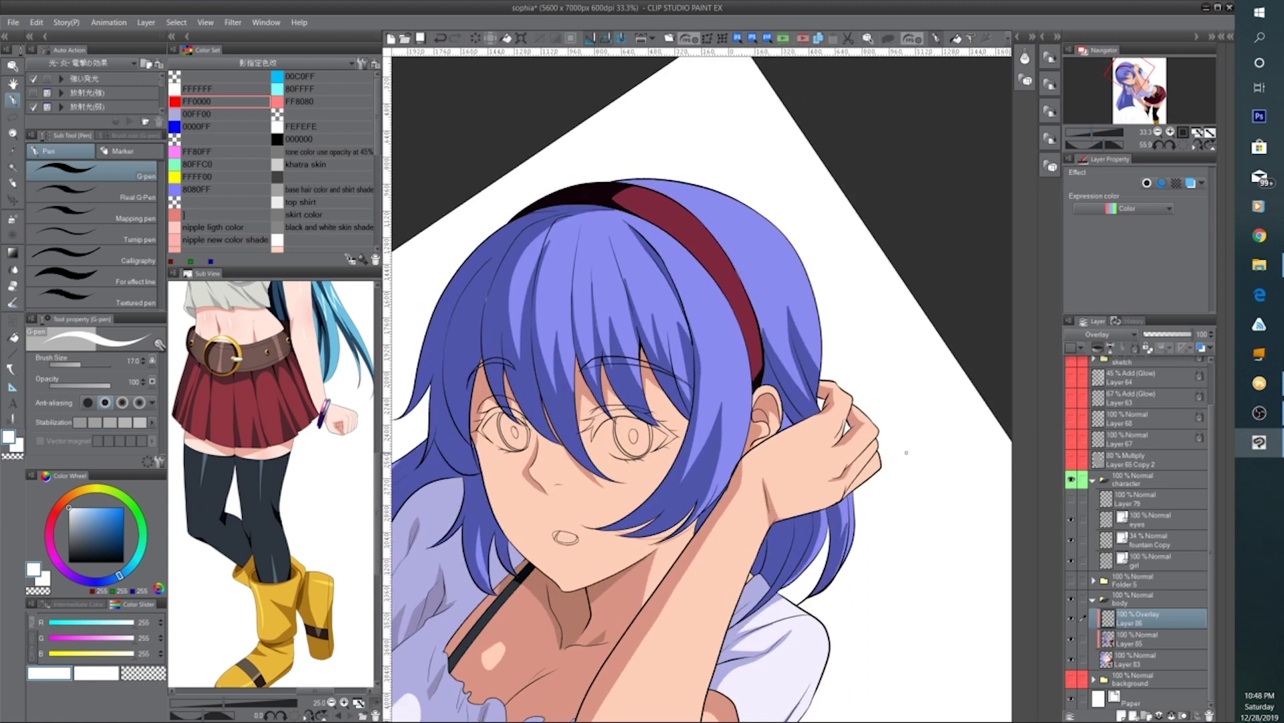
{"action": "mouse_move", "coordinate": [874, 472]}
{"action": "left_mouse_down"}
{"action": "mouse_move", "coordinate": [751, 487]}
{"action": "mouse_move", "coordinate": [834, 528]}
{"action": "left_mouse_up"}
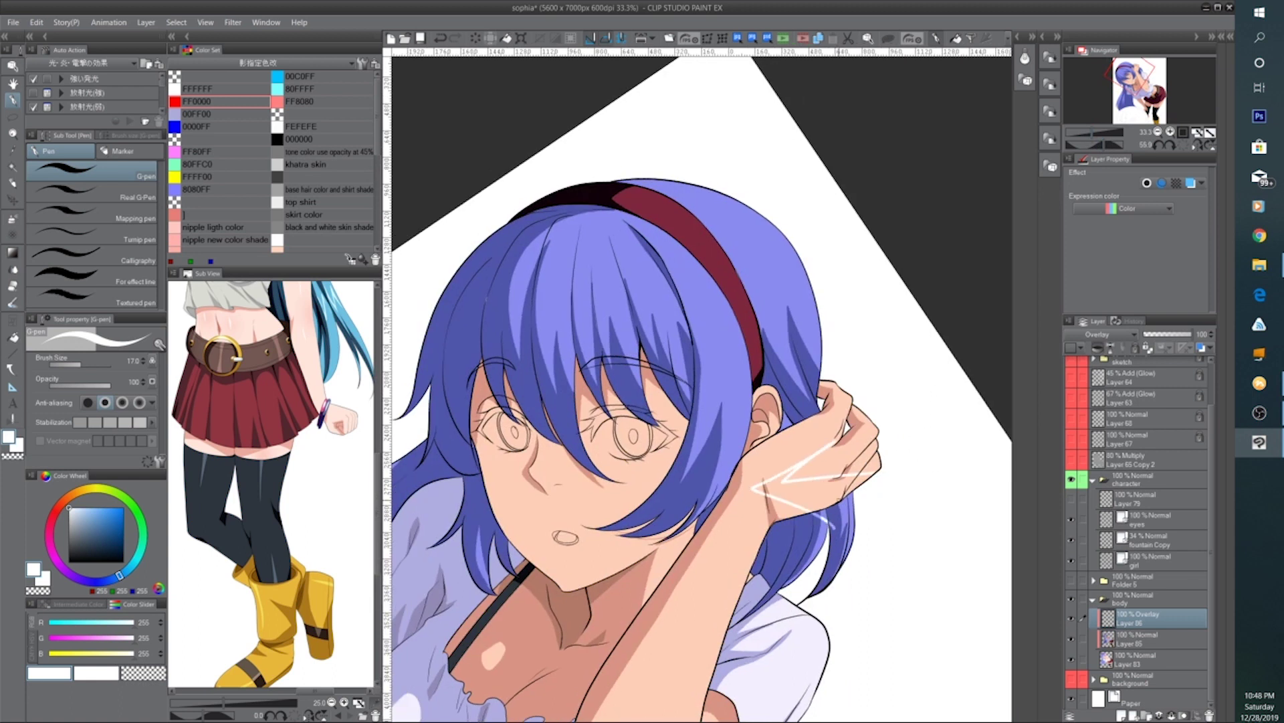
{"action": "left_click", "coordinate": [441, 40]}
Sketch a row of four white zigzag highlight outlines across the hair strands above the forehead
{"action": "left_click_drag", "start_coordinate": [592, 344], "coordinate": [572, 464]}
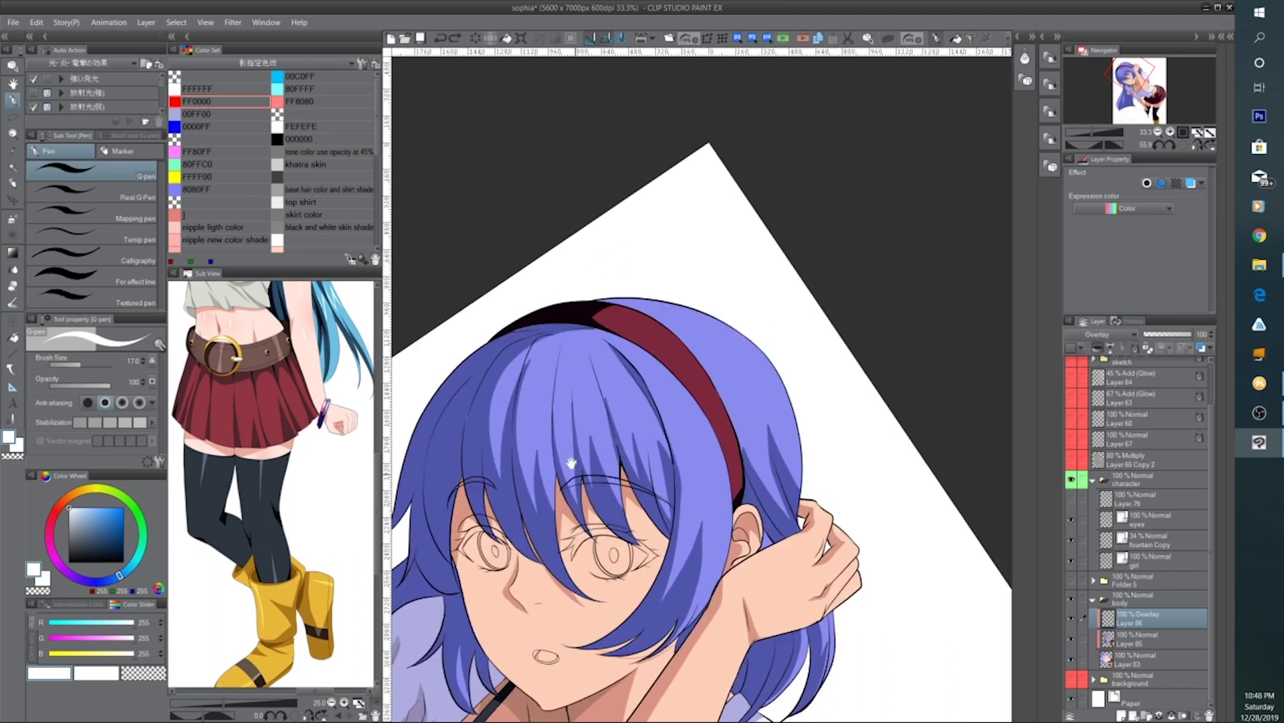
{"action": "mouse_move", "coordinate": [526, 400]}
{"action": "left_mouse_down"}
{"action": "mouse_move", "coordinate": [543, 452]}
{"action": "mouse_move", "coordinate": [531, 405]}
{"action": "left_mouse_up"}
{"action": "scroll", "coordinate": [532, 341], "scroll_direction": "up", "scroll_amount": 2}
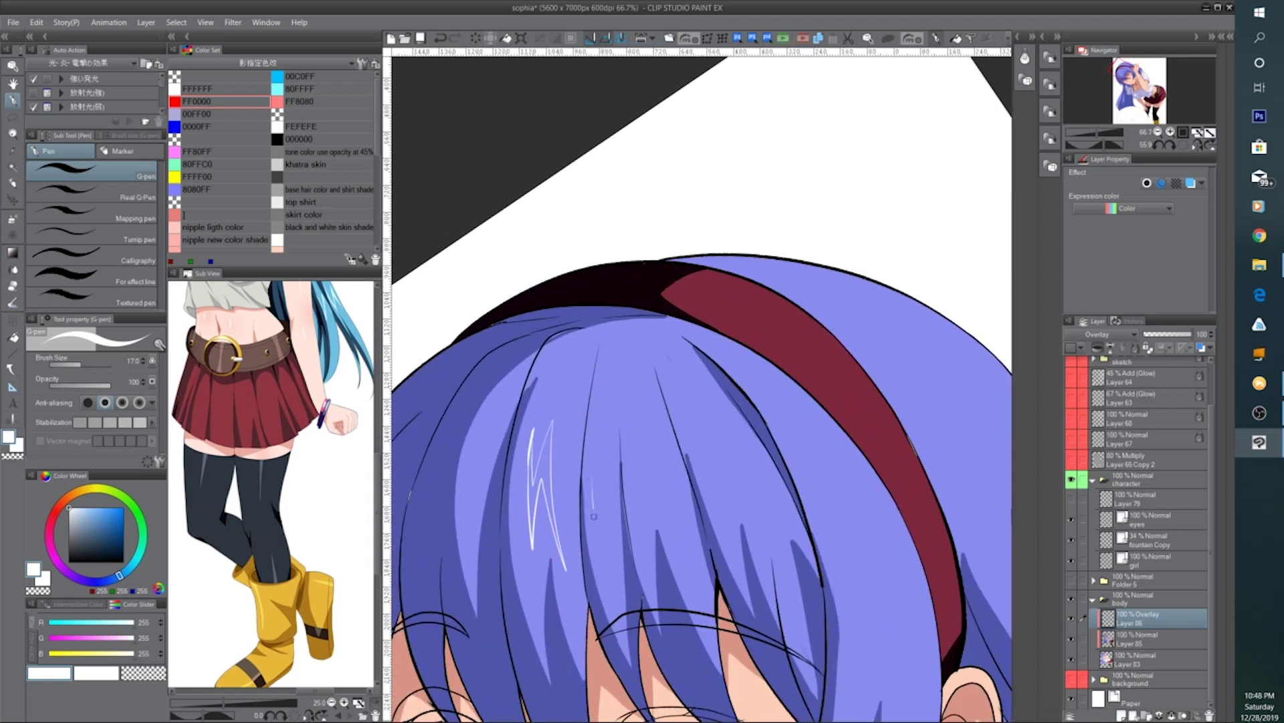
{"action": "mouse_move", "coordinate": [594, 516]}
{"action": "left_mouse_down"}
{"action": "mouse_move", "coordinate": [611, 535]}
{"action": "mouse_move", "coordinate": [602, 468]}
{"action": "mouse_move", "coordinate": [596, 499]}
{"action": "mouse_move", "coordinate": [679, 538]}
{"action": "mouse_move", "coordinate": [647, 462]}
{"action": "mouse_move", "coordinate": [640, 495]}
{"action": "mouse_move", "coordinate": [727, 527]}
{"action": "mouse_move", "coordinate": [728, 498]}
{"action": "mouse_move", "coordinate": [763, 538]}
{"action": "mouse_move", "coordinate": [709, 471]}
{"action": "left_mouse_up"}
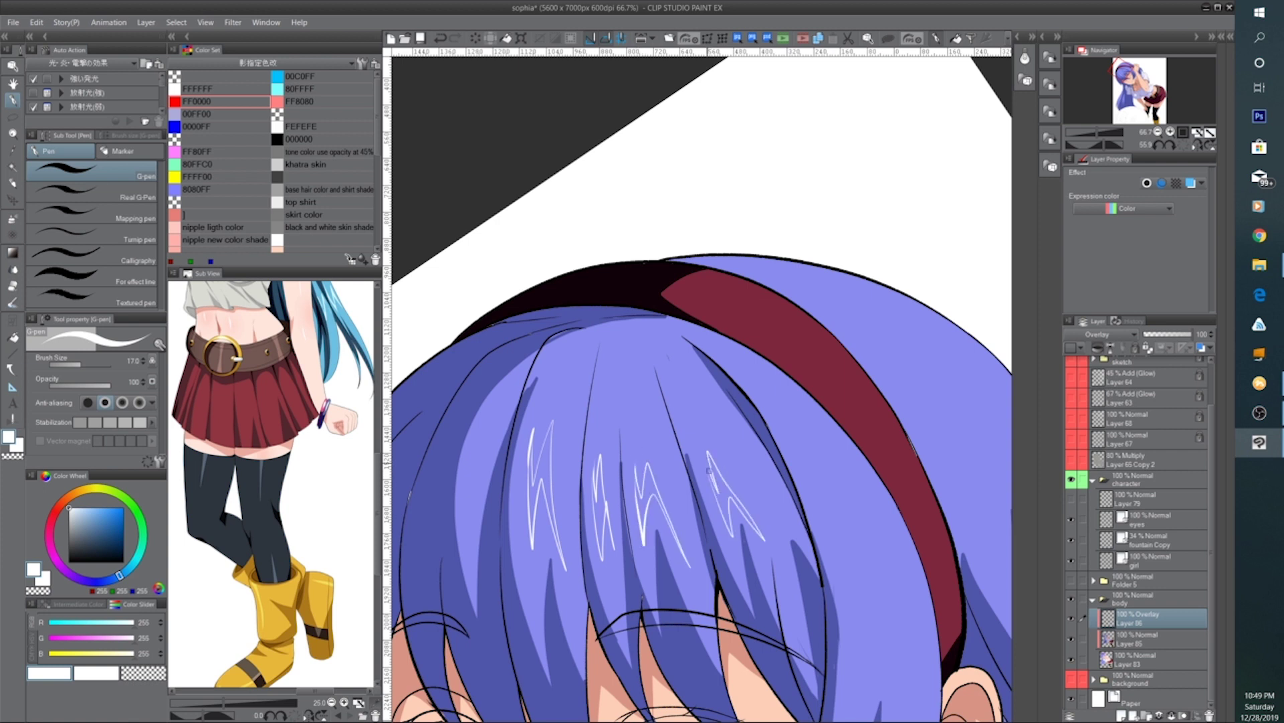
{"action": "scroll", "coordinate": [709, 473], "scroll_direction": "down", "scroll_amount": 3}
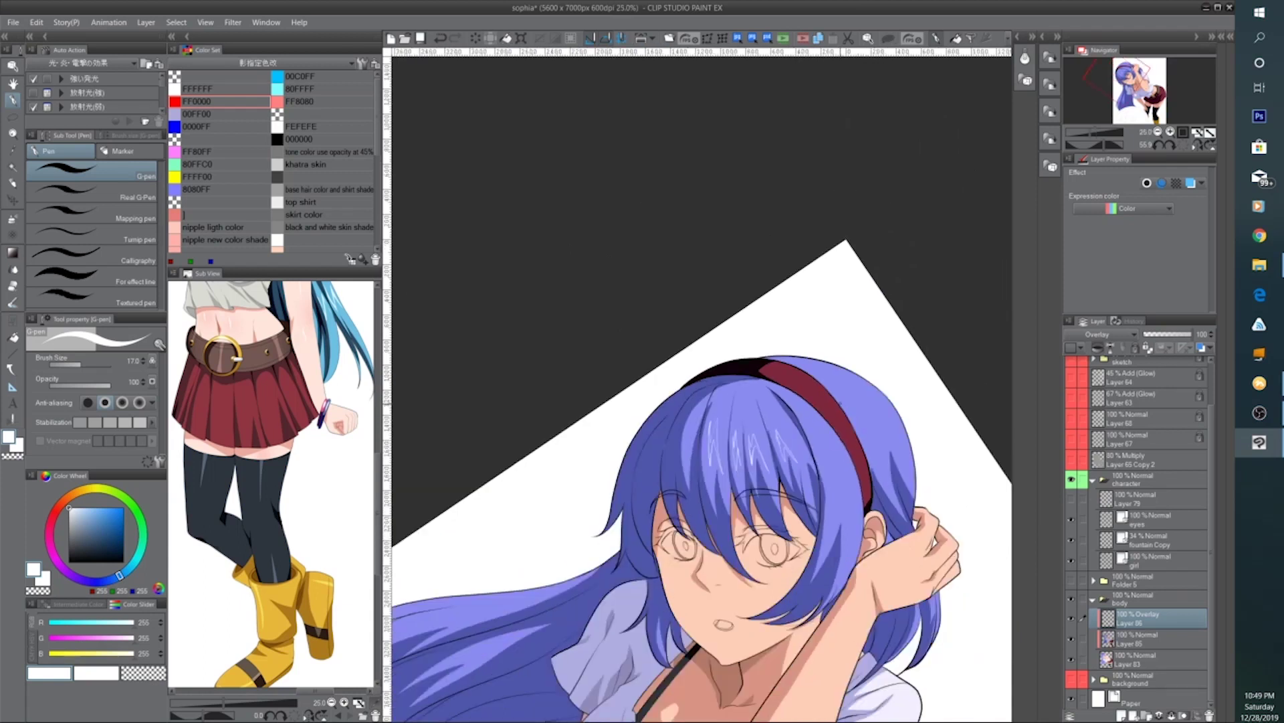
Sketch further white zigzag highlight outlines on the side hair next to the headband and on the hair behind it
{"action": "left_click_drag", "start_coordinate": [1104, 145], "coordinate": [1084, 145]}
{"action": "scroll", "coordinate": [708, 296], "scroll_direction": "up", "scroll_amount": 1}
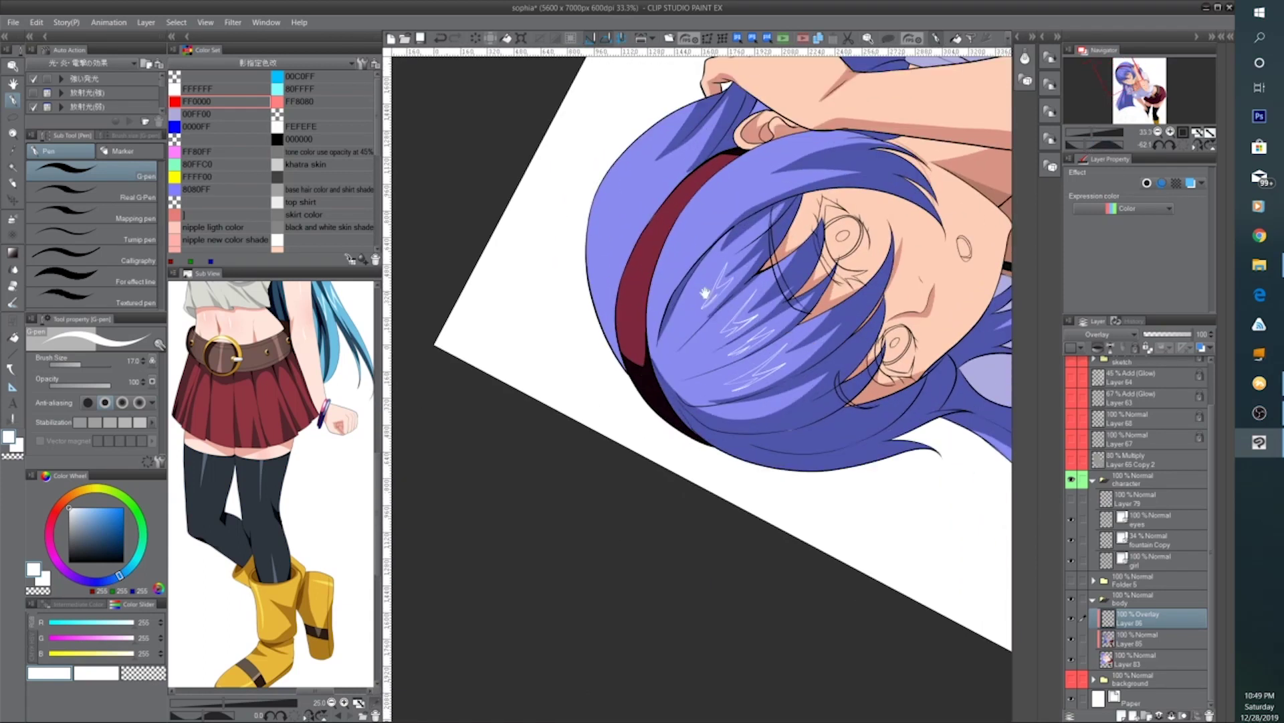
{"action": "scroll", "coordinate": [596, 440], "scroll_direction": "up", "scroll_amount": 1}
{"action": "mouse_move", "coordinate": [696, 219]}
{"action": "left_mouse_down"}
{"action": "mouse_move", "coordinate": [563, 509]}
{"action": "mouse_move", "coordinate": [570, 532]}
{"action": "mouse_move", "coordinate": [598, 486]}
{"action": "mouse_move", "coordinate": [589, 438]}
{"action": "mouse_move", "coordinate": [659, 436]}
{"action": "mouse_move", "coordinate": [584, 462]}
{"action": "mouse_move", "coordinate": [623, 390]}
{"action": "left_mouse_up"}
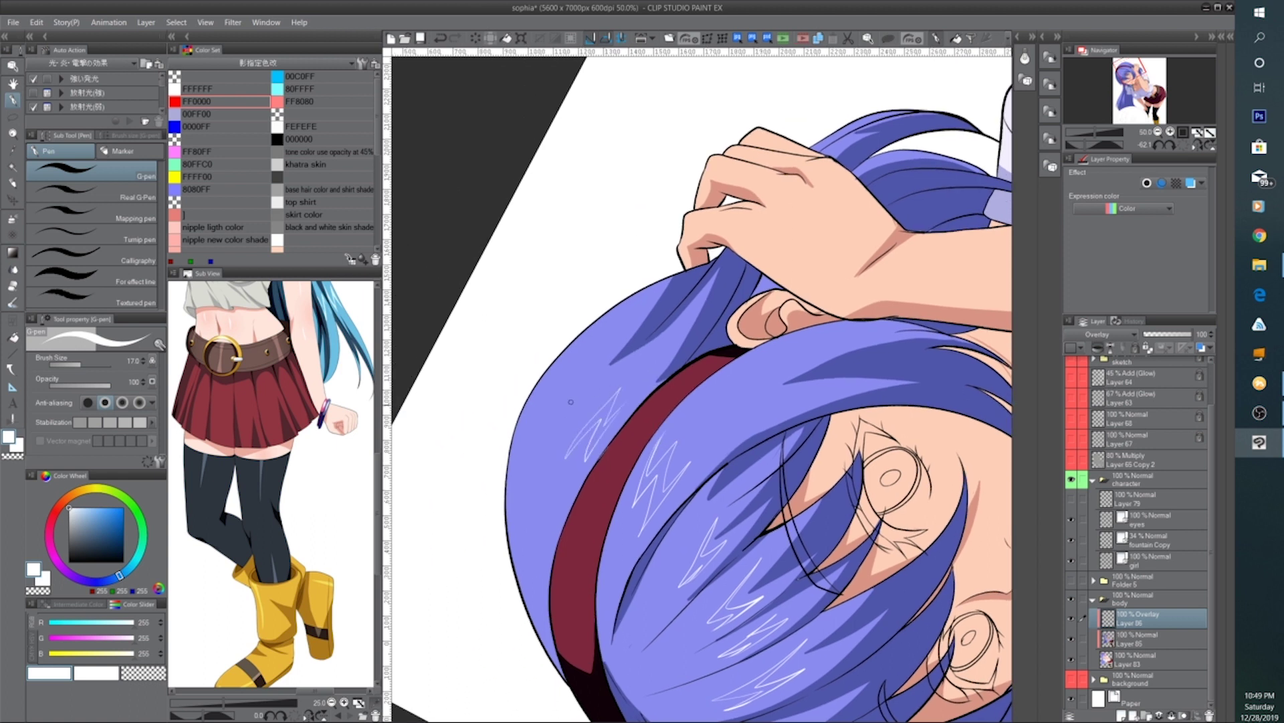
{"action": "mouse_move", "coordinate": [561, 428]}
{"action": "left_mouse_down"}
{"action": "mouse_move", "coordinate": [589, 383]}
{"action": "mouse_move", "coordinate": [578, 410]}
{"action": "left_mouse_up"}
Reset the canvas rotation and sketch a white zigzag highlight on the long hair hanging beside the shirt sleeve
{"action": "key", "text": "ctrl+minus"}
{"action": "key", "text": "ctrl+minus"}
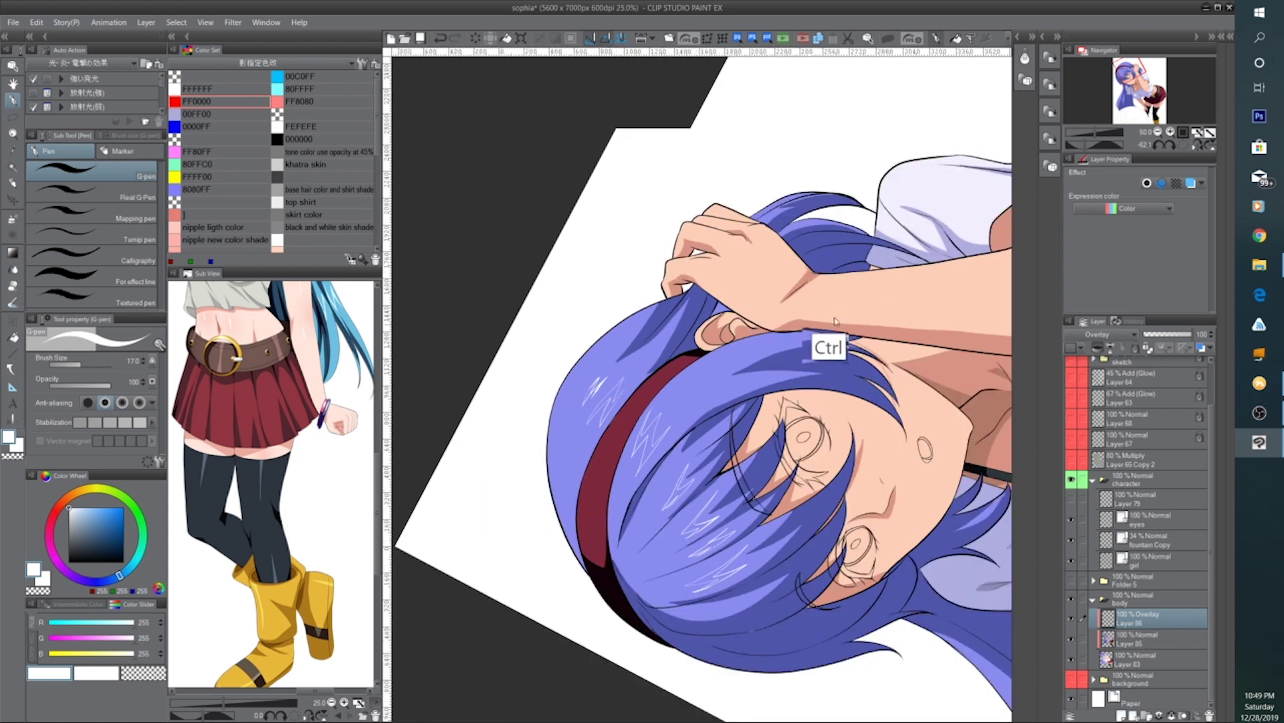
{"action": "left_click", "coordinate": [1179, 146]}
{"action": "left_click_drag", "start_coordinate": [642, 423], "coordinate": [635, 498]}
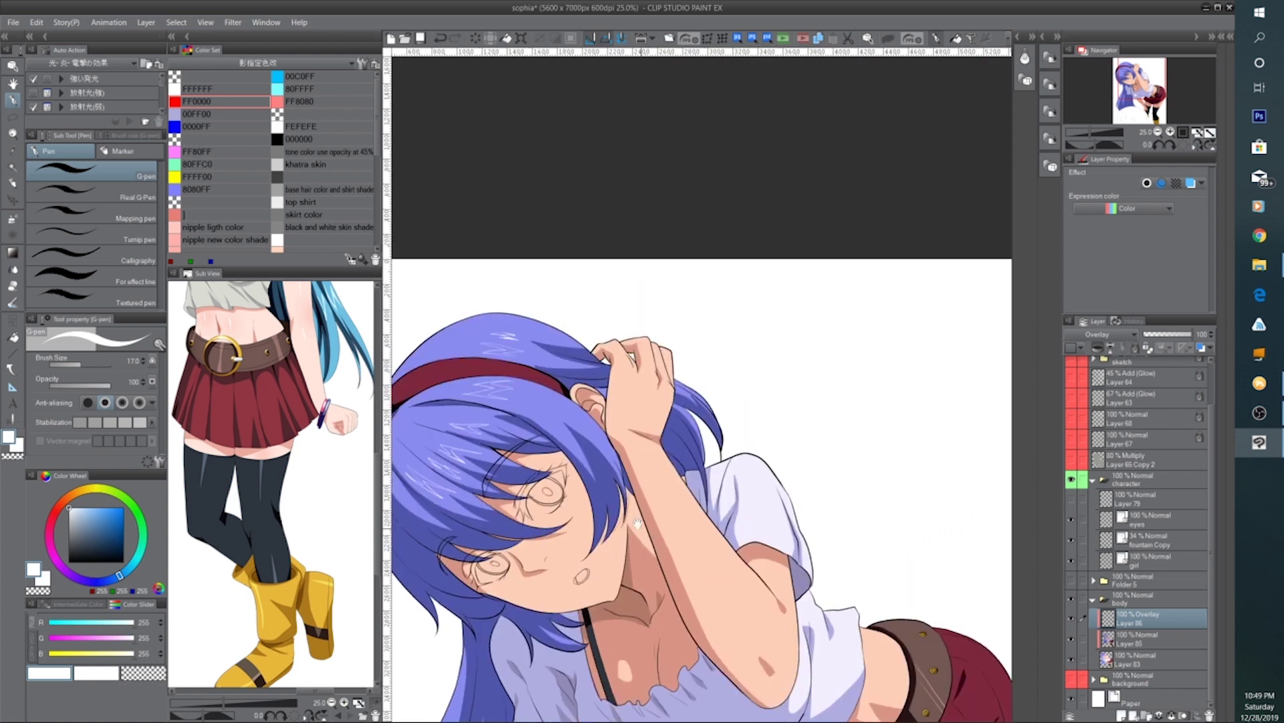
{"action": "left_click", "coordinate": [540, 415], "text": "ctrl"}
{"action": "left_click_drag", "start_coordinate": [572, 400], "coordinate": [610, 414]}
{"action": "key", "text": "ctrl+minus"}
{"action": "left_click_drag", "start_coordinate": [637, 496], "coordinate": [630, 306]}
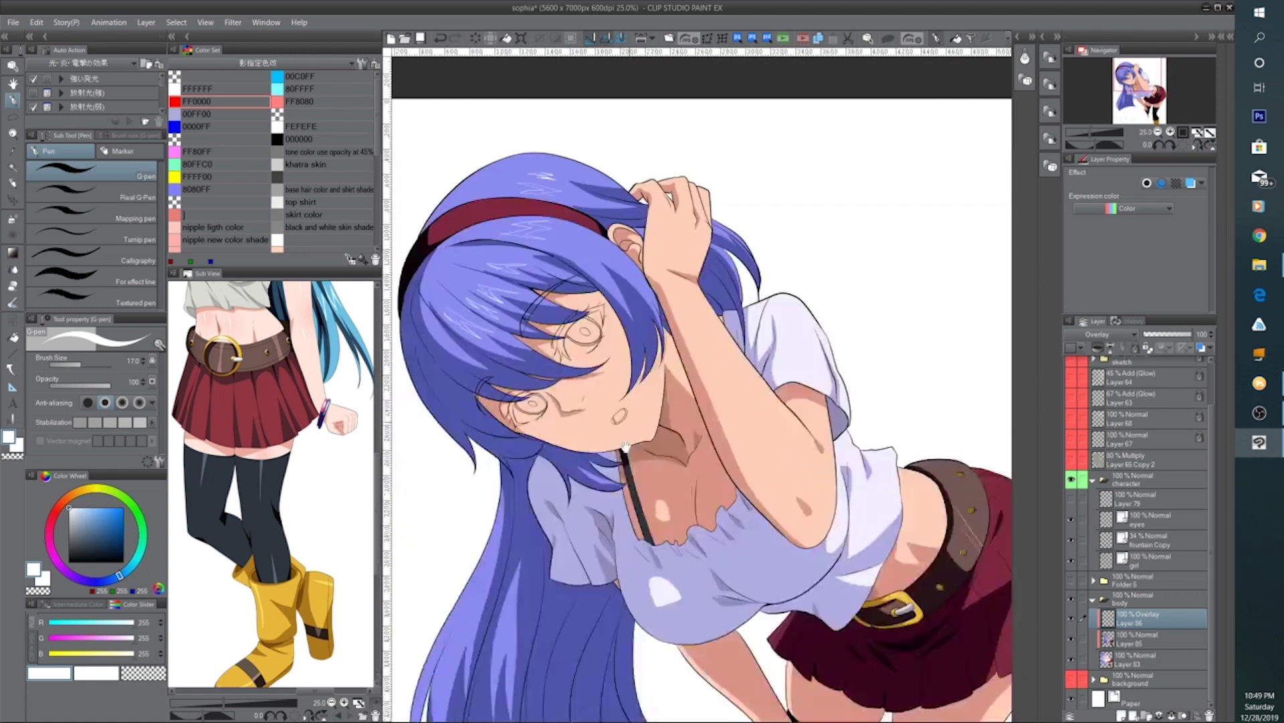
{"action": "left_click_drag", "start_coordinate": [471, 676], "coordinate": [560, 501]}
{"action": "key", "text": "ctrl+plus"}
{"action": "mouse_move", "coordinate": [543, 448]}
{"action": "left_mouse_down"}
{"action": "mouse_move", "coordinate": [562, 485]}
{"action": "mouse_move", "coordinate": [578, 463]}
{"action": "left_mouse_up"}
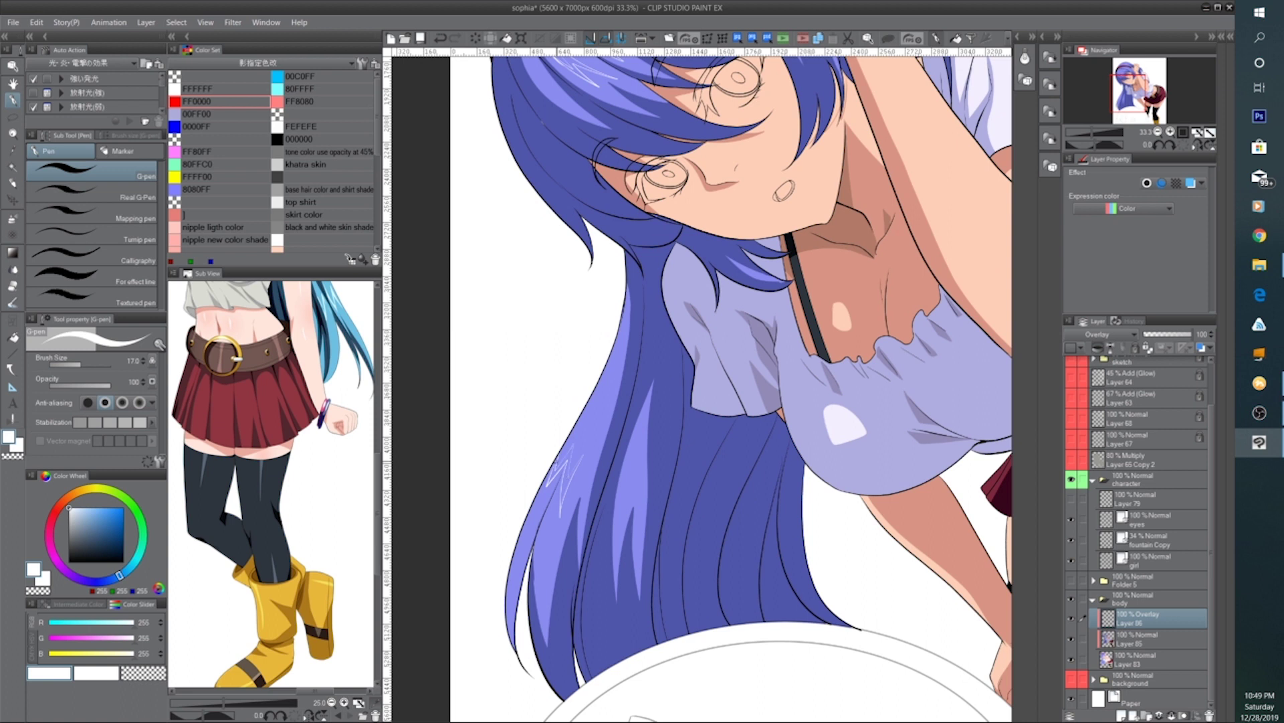
Fill the two zigzag highlight outlines closest to the front edge of the headband with white, using the Fill tool referring to other layers
{"action": "scroll", "coordinate": [582, 418], "scroll_direction": "down", "scroll_amount": 3}
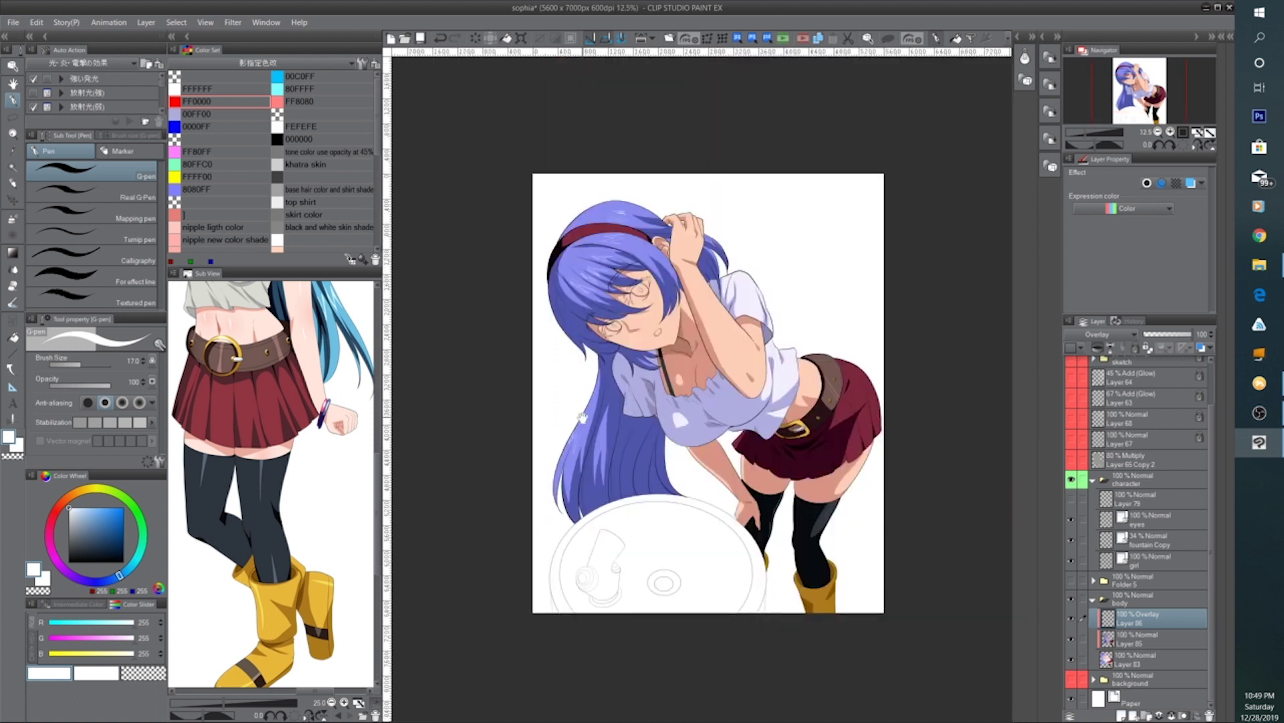
{"action": "mouse_move", "coordinate": [869, 492]}
{"action": "left_mouse_down"}
{"action": "mouse_move", "coordinate": [792, 432]}
{"action": "mouse_move", "coordinate": [771, 469]}
{"action": "mouse_move", "coordinate": [790, 502]}
{"action": "left_mouse_up"}
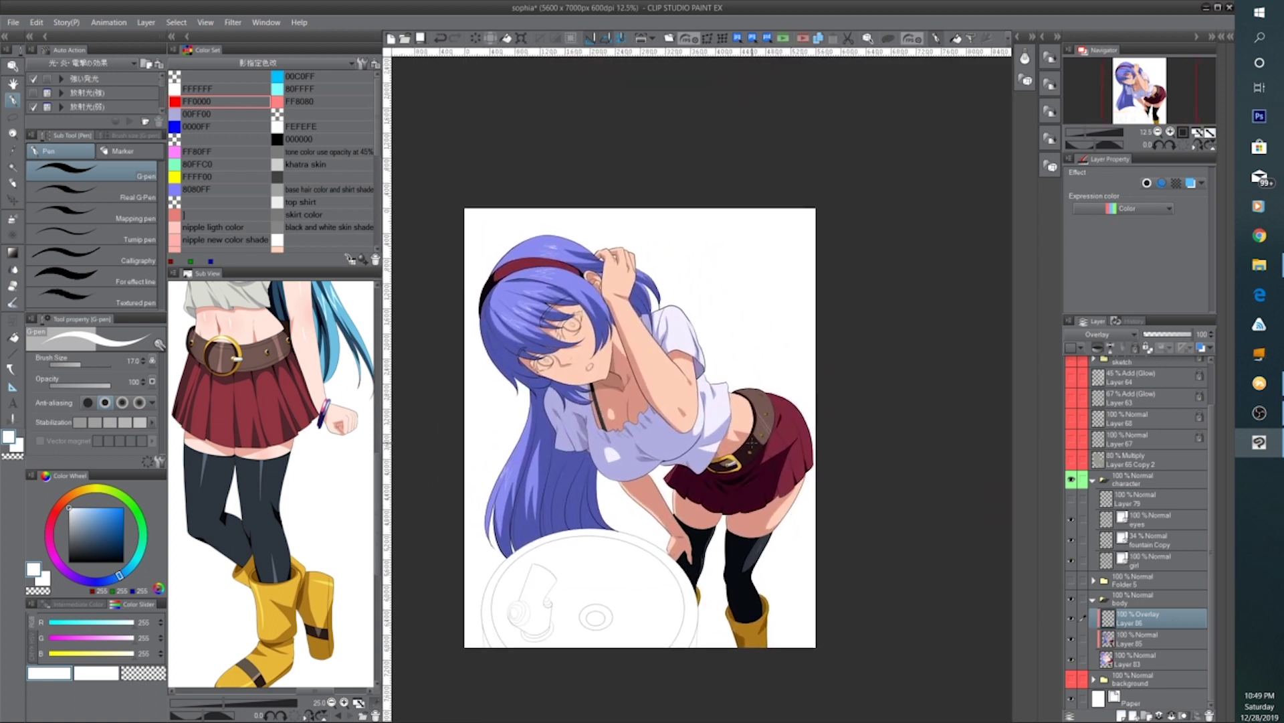
{"action": "left_click_drag", "start_coordinate": [679, 429], "coordinate": [748, 473]}
{"action": "scroll", "coordinate": [750, 474], "scroll_direction": "up", "scroll_amount": 2}
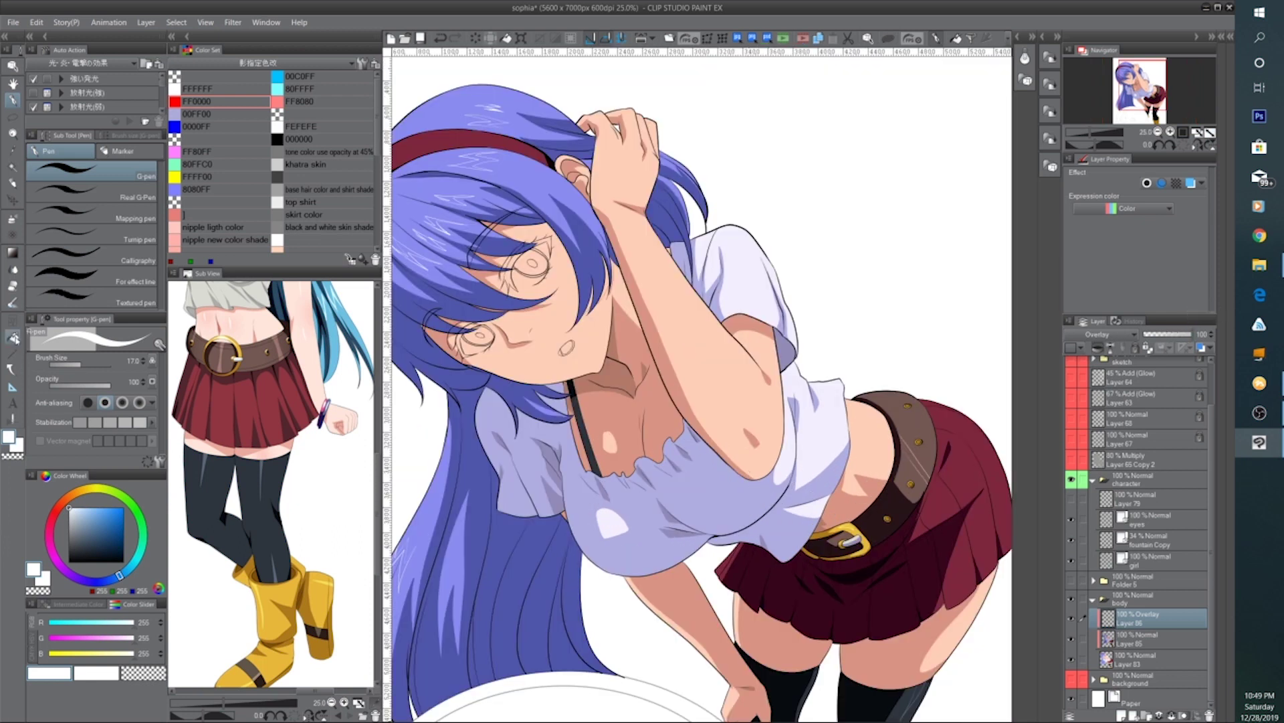
{"action": "left_click", "coordinate": [13, 338]}
{"action": "left_click_drag", "start_coordinate": [483, 179], "coordinate": [578, 348]}
{"action": "scroll", "coordinate": [578, 348], "scroll_direction": "up", "scroll_amount": 1}
{"action": "scroll", "coordinate": [579, 348], "scroll_direction": "up", "scroll_amount": 1}
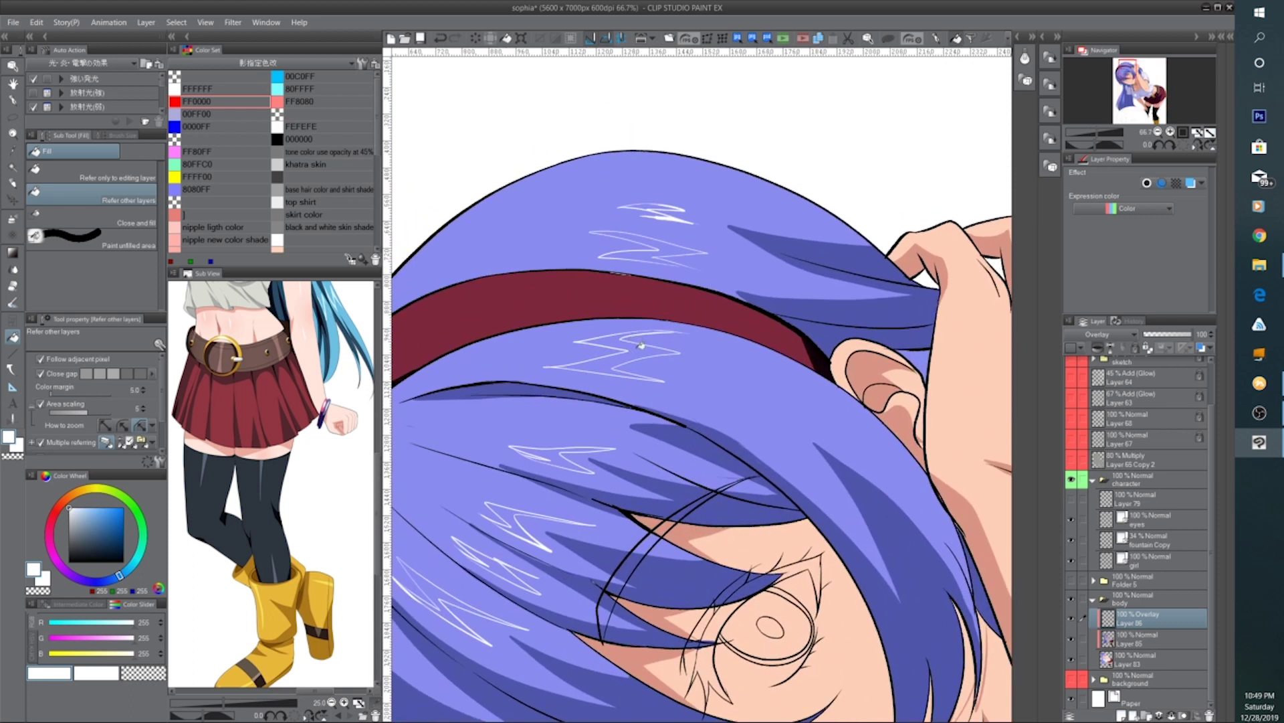
{"action": "left_click", "coordinate": [624, 361]}
{"action": "left_click", "coordinate": [574, 440]}
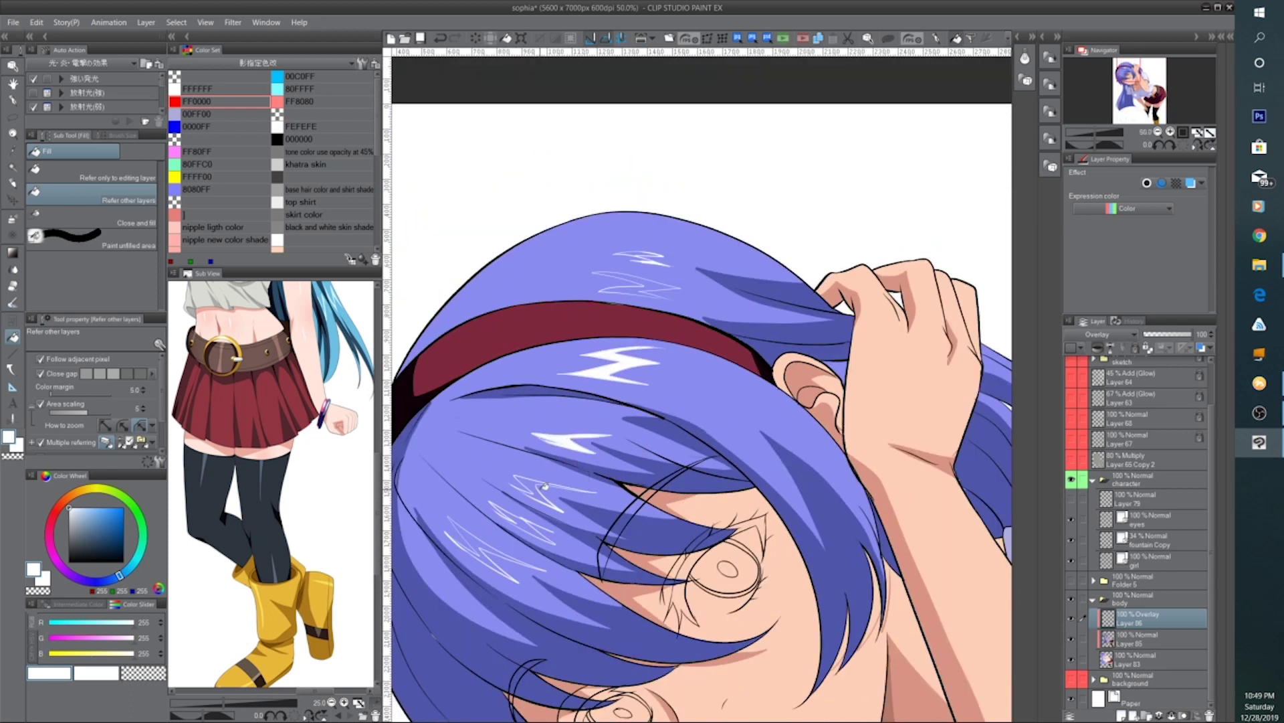
Fill the remaining zigzag outlines on the front hair and those behind the headband with white
{"action": "left_click", "coordinate": [543, 486]}
{"action": "left_click", "coordinate": [527, 522]}
{"action": "left_click", "coordinate": [480, 545]}
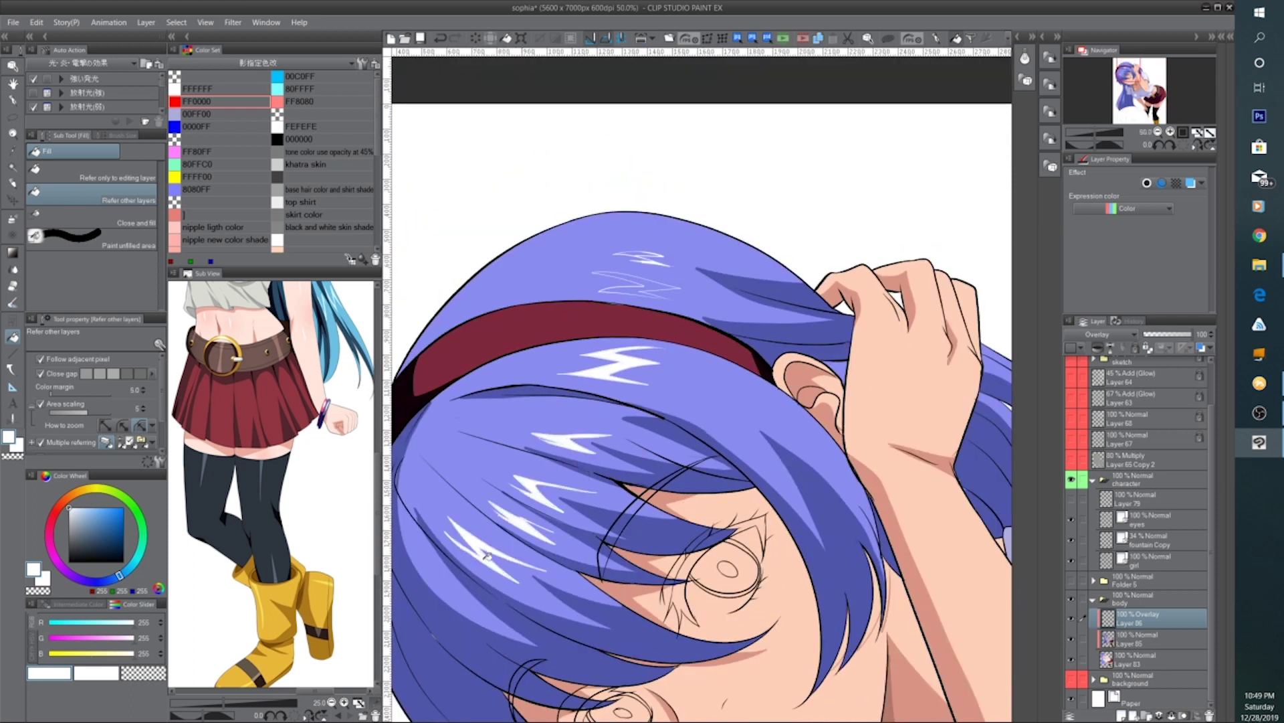
{"action": "left_click", "coordinate": [653, 281]}
{"action": "left_click", "coordinate": [640, 255]}
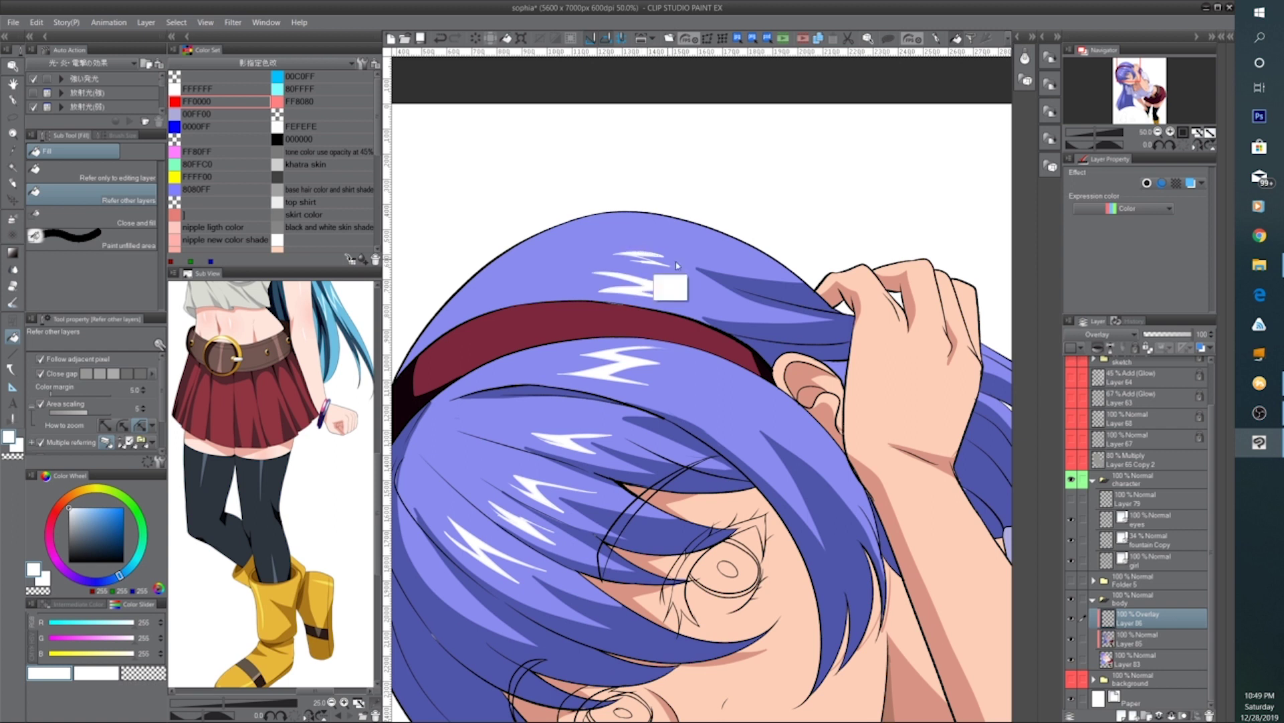
Draw two thin white lines across the headband with the G-pen and fill the strip between them with white
{"action": "scroll", "coordinate": [641, 256], "scroll_direction": "down", "scroll_amount": 1}
{"action": "left_click_drag", "start_coordinate": [880, 452], "coordinate": [804, 440]}
{"action": "left_click", "coordinate": [13, 101]}
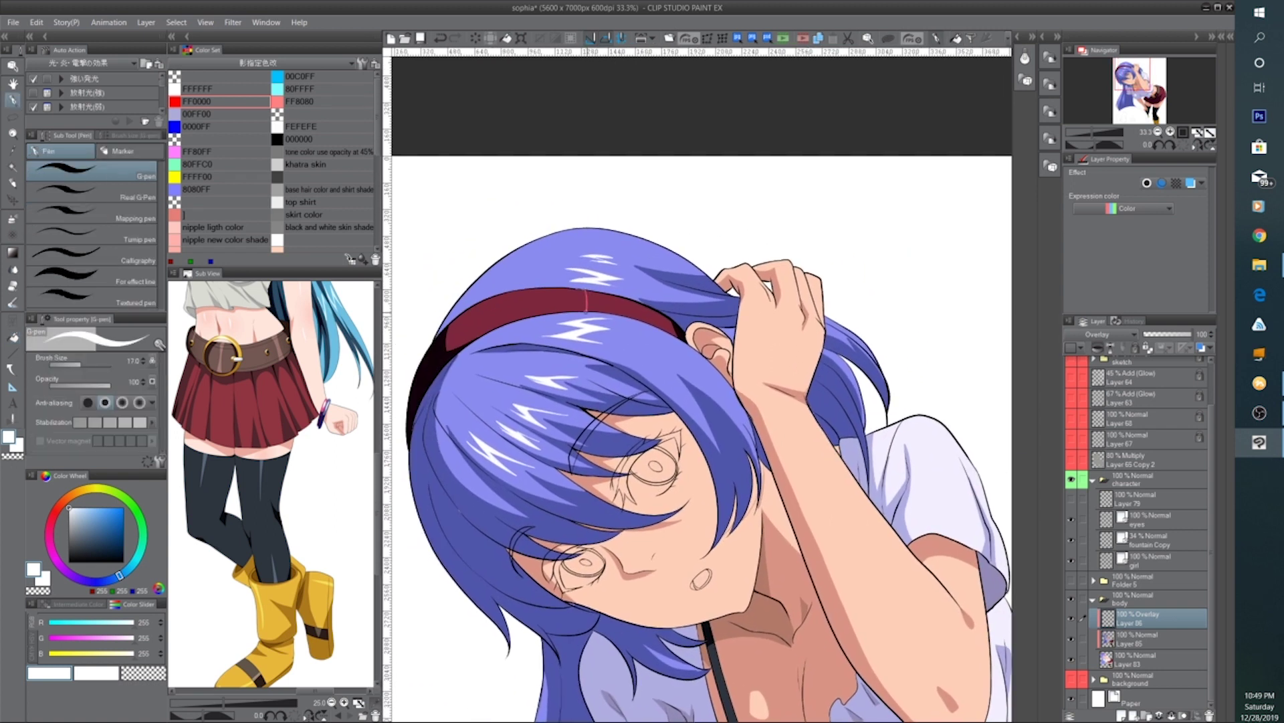
{"action": "scroll", "coordinate": [597, 274], "scroll_direction": "up", "scroll_amount": 1}
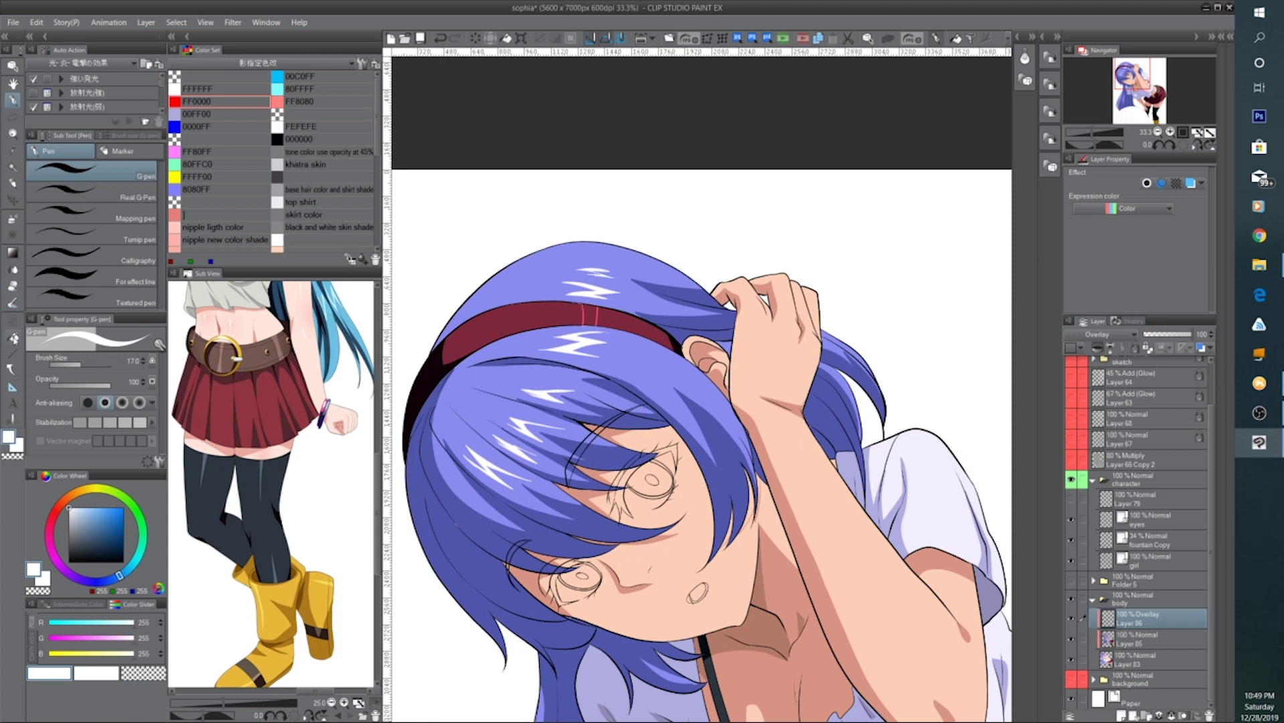
{"action": "key", "text": "g"}
{"action": "left_click", "coordinate": [591, 315]}
Fill the diagonal strip between the two thin lines on the belt with white
{"action": "scroll", "coordinate": [675, 321], "scroll_direction": "down", "scroll_amount": 1}
{"action": "left_click_drag", "start_coordinate": [833, 569], "coordinate": [635, 324]}
{"action": "left_click", "coordinate": [844, 414], "text": "ctrl"}
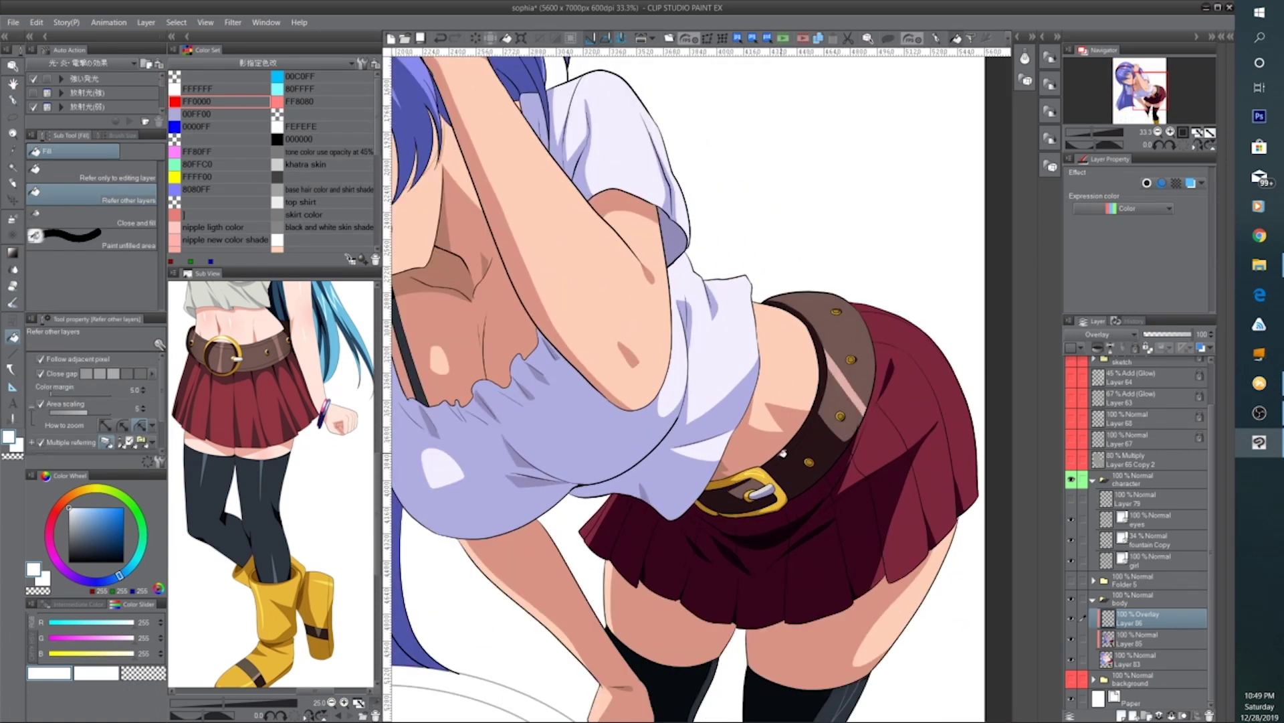
Lower the opacity of the Overlay highlight layer to 46%
{"action": "scroll", "coordinate": [763, 468], "scroll_direction": "down", "scroll_amount": 2}
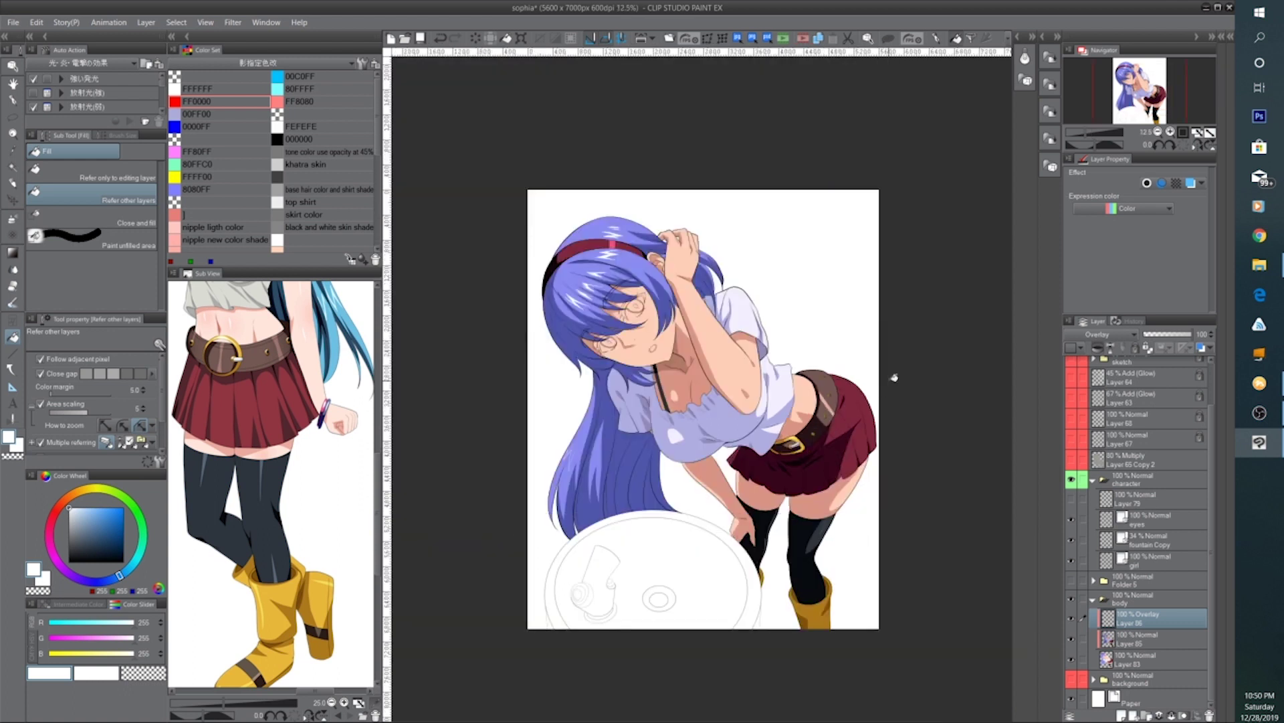
{"action": "left_click", "coordinate": [1170, 336]}
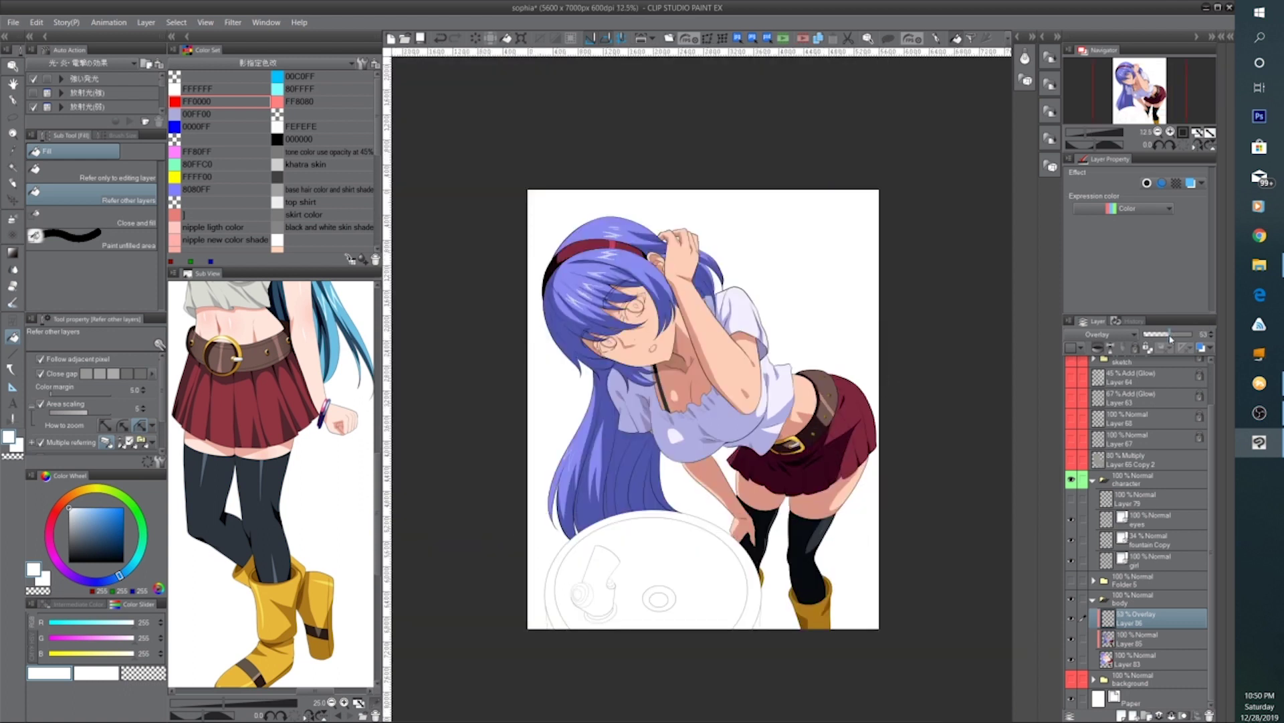
{"action": "left_click_drag", "start_coordinate": [906, 443], "coordinate": [817, 422]}
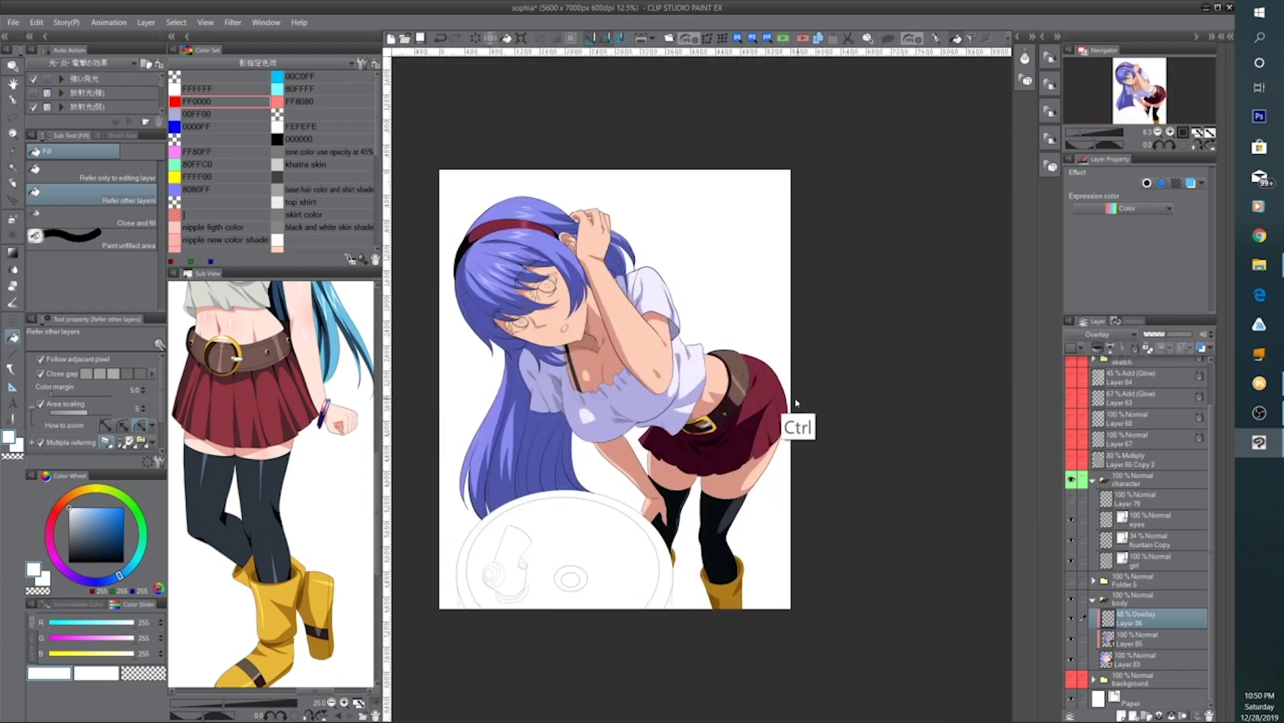
{"action": "scroll", "coordinate": [629, 436], "scroll_direction": "up", "scroll_amount": 2}
{"action": "scroll", "coordinate": [632, 439], "scroll_direction": "down", "scroll_amount": 2}
{"action": "left_click_drag", "start_coordinate": [682, 453], "coordinate": [764, 448]}
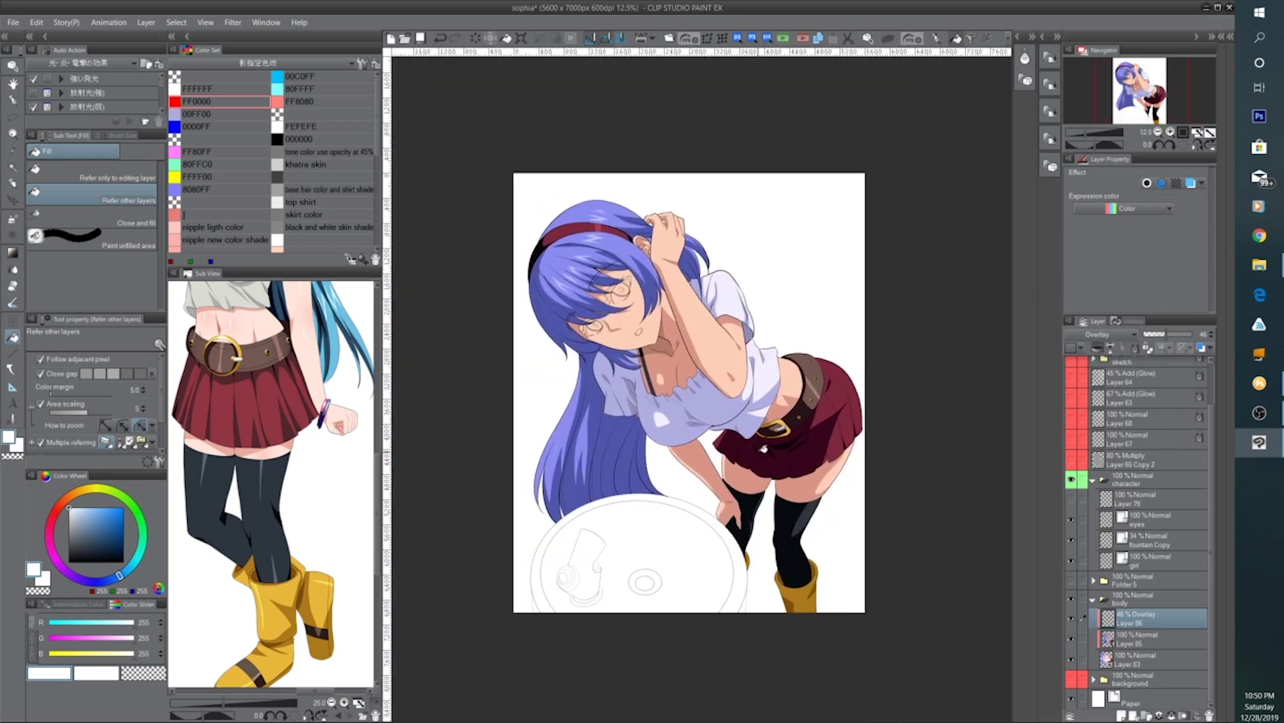
Switch to the G-pen and set its brush size to 40
{"action": "left_click", "coordinate": [14, 99]}
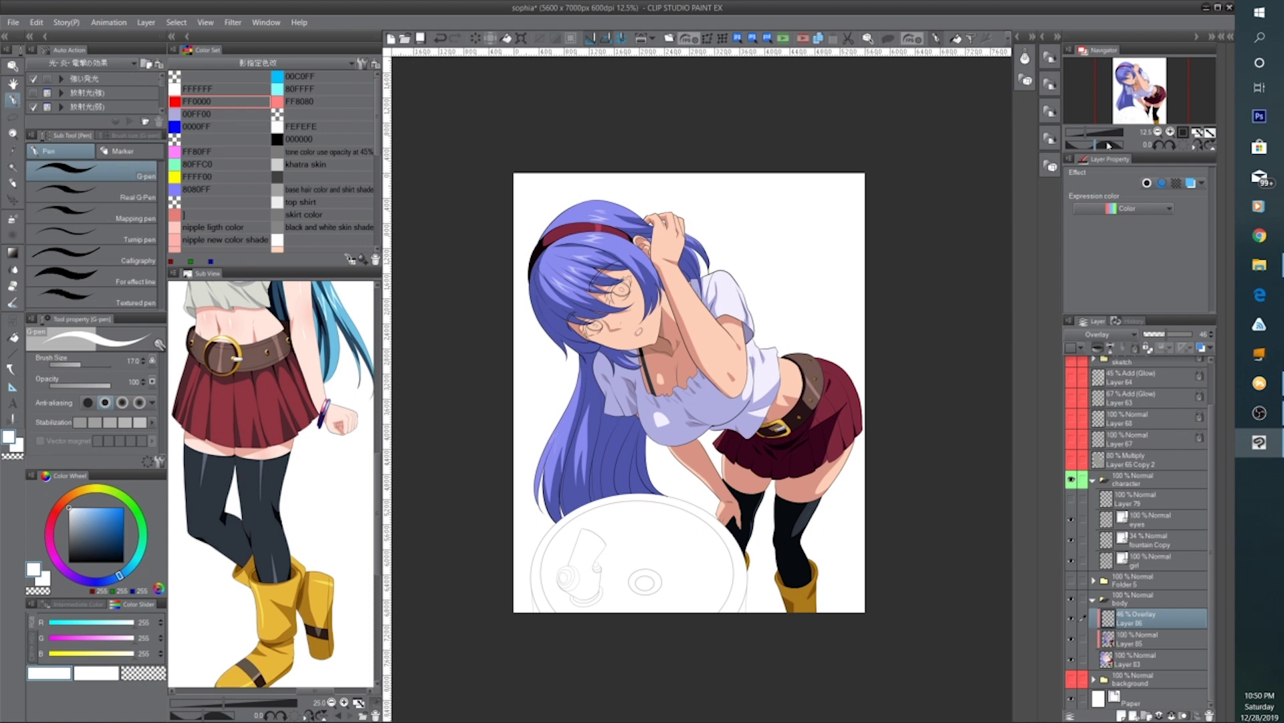
{"action": "left_click_drag", "start_coordinate": [1107, 145], "coordinate": [1106, 145]}
{"action": "key", "text": "ctrl+plus"}
{"action": "key", "text": "ctrl+plus"}
{"action": "left_click_drag", "start_coordinate": [730, 369], "coordinate": [614, 504]}
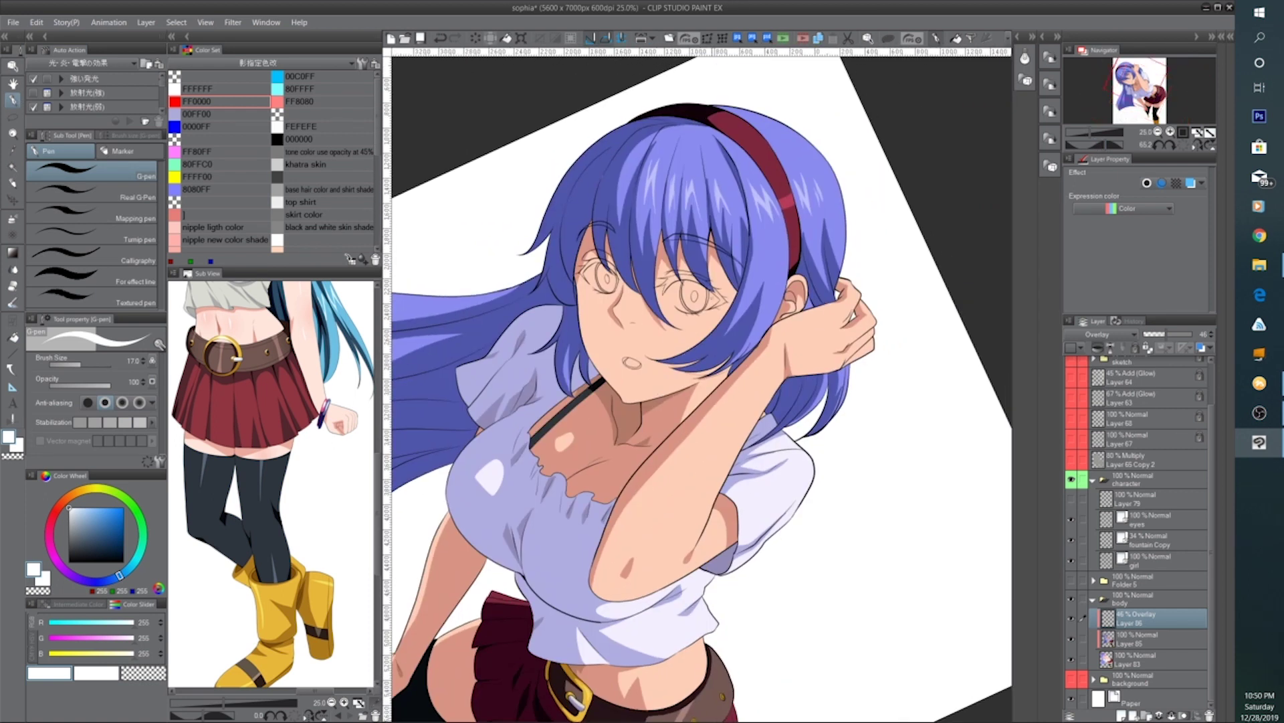
{"action": "key", "text": "bracketright"}
{"action": "key", "text": "bracketright"}
{"action": "key", "text": "bracketright"}
Examine the shading and highlights on the character's hair, shirt, belt and skirt, both close up and as a whole
{"action": "mouse_move", "coordinate": [699, 532]}
{"action": "left_mouse_down"}
{"action": "mouse_move", "coordinate": [742, 496]}
{"action": "mouse_move", "coordinate": [782, 406]}
{"action": "left_mouse_up"}
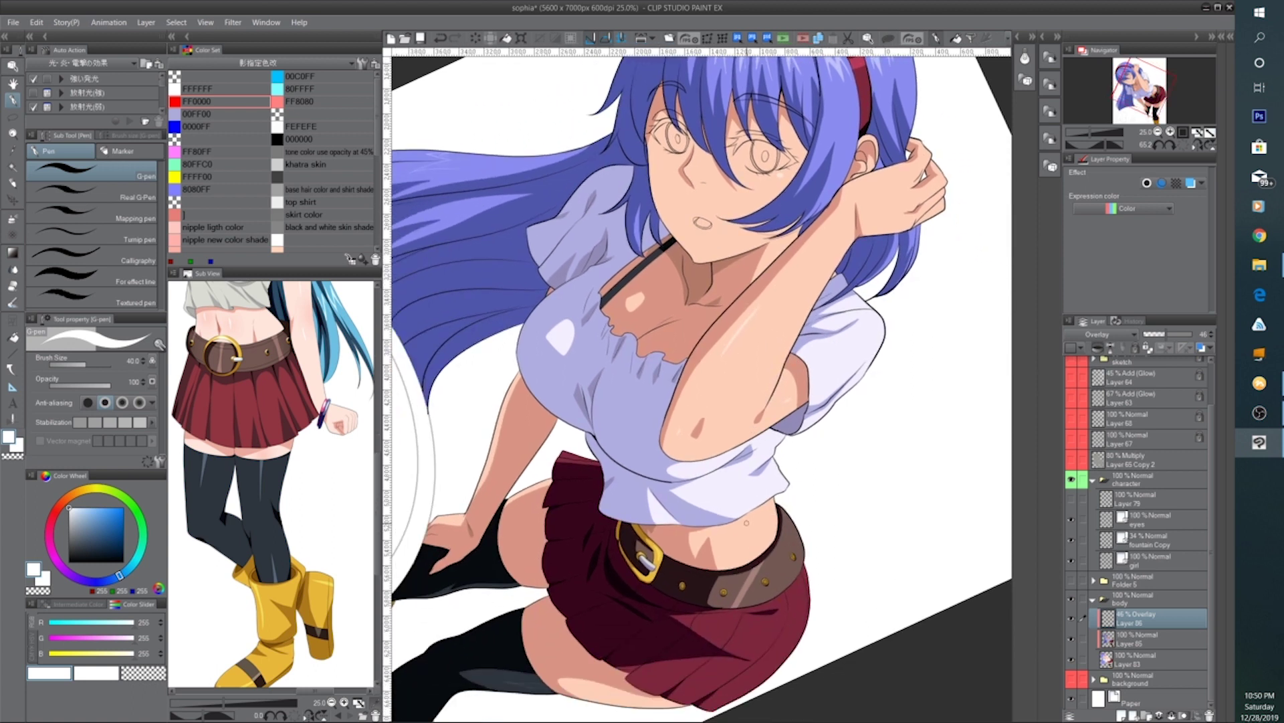
{"action": "left_click_drag", "start_coordinate": [746, 574], "coordinate": [795, 450]}
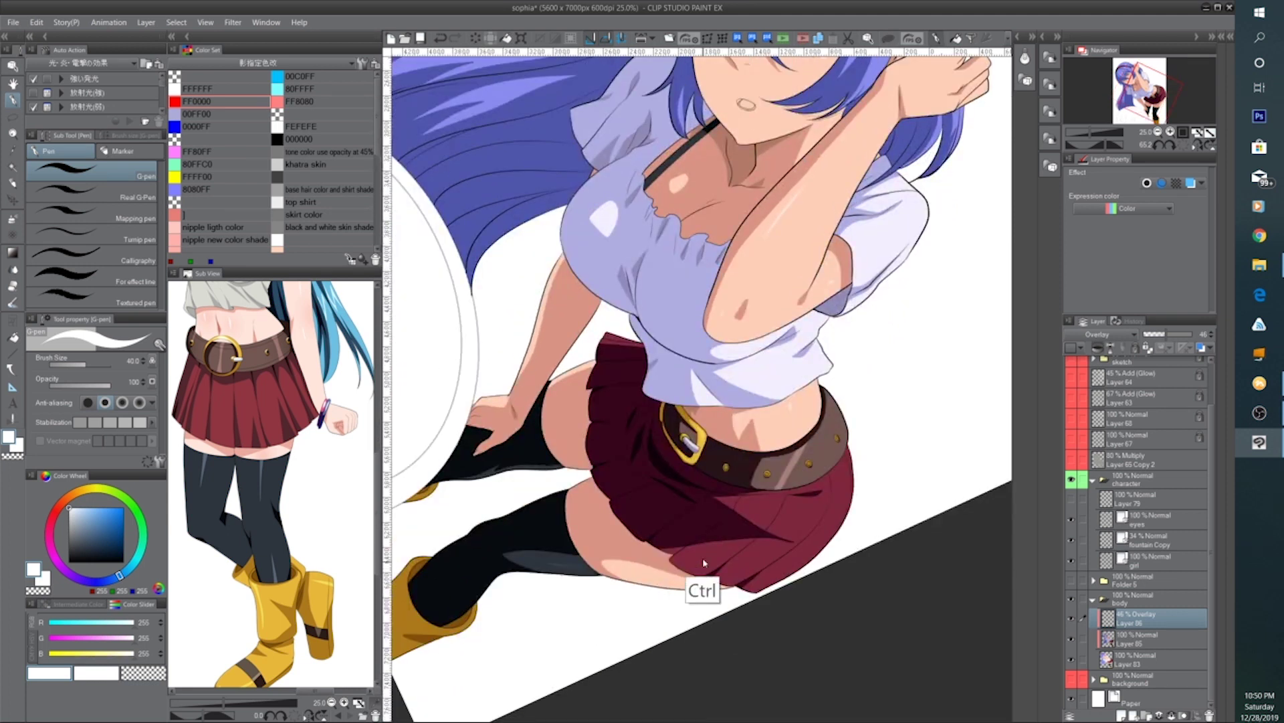
{"action": "key", "text": "ctrl+minus"}
{"action": "key", "text": "ctrl+minus"}
{"action": "left_click", "coordinate": [1187, 147]}
{"action": "key", "text": "ctrl+minus"}
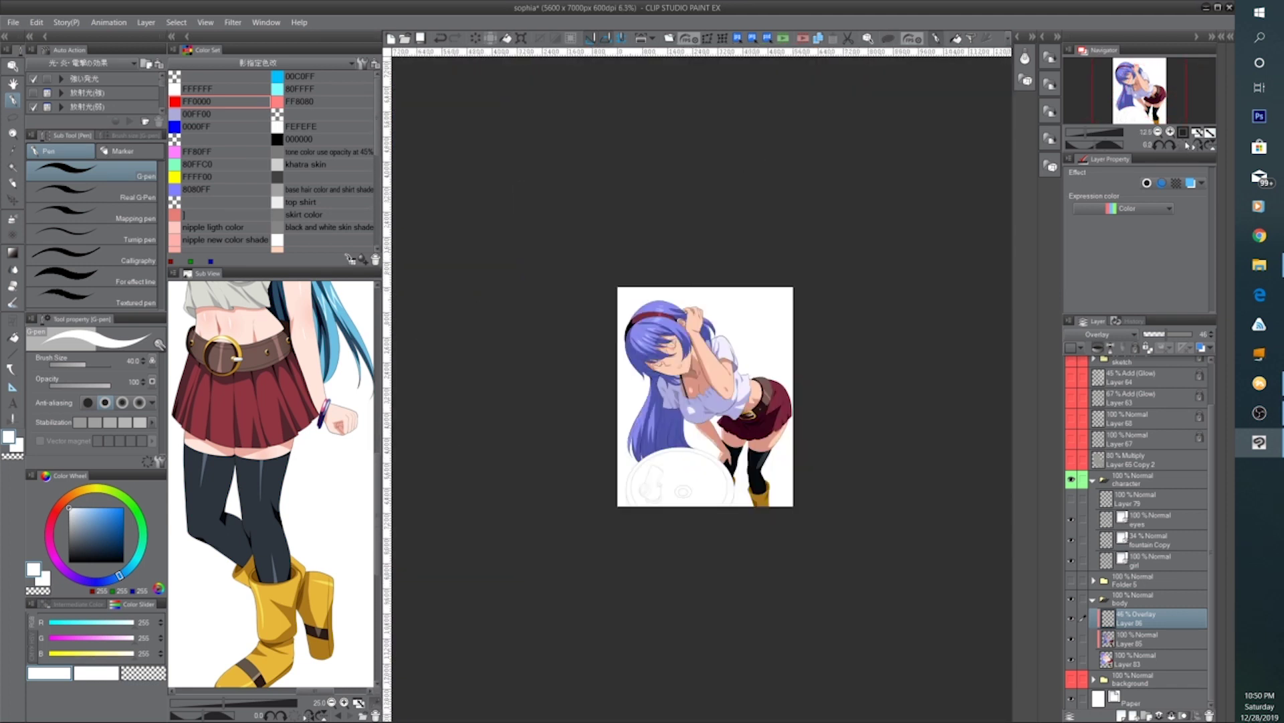
{"action": "key", "text": "ctrl+plus"}
{"action": "key", "text": "ctrl+plus"}
{"action": "left_click_drag", "start_coordinate": [723, 462], "coordinate": [818, 578]}
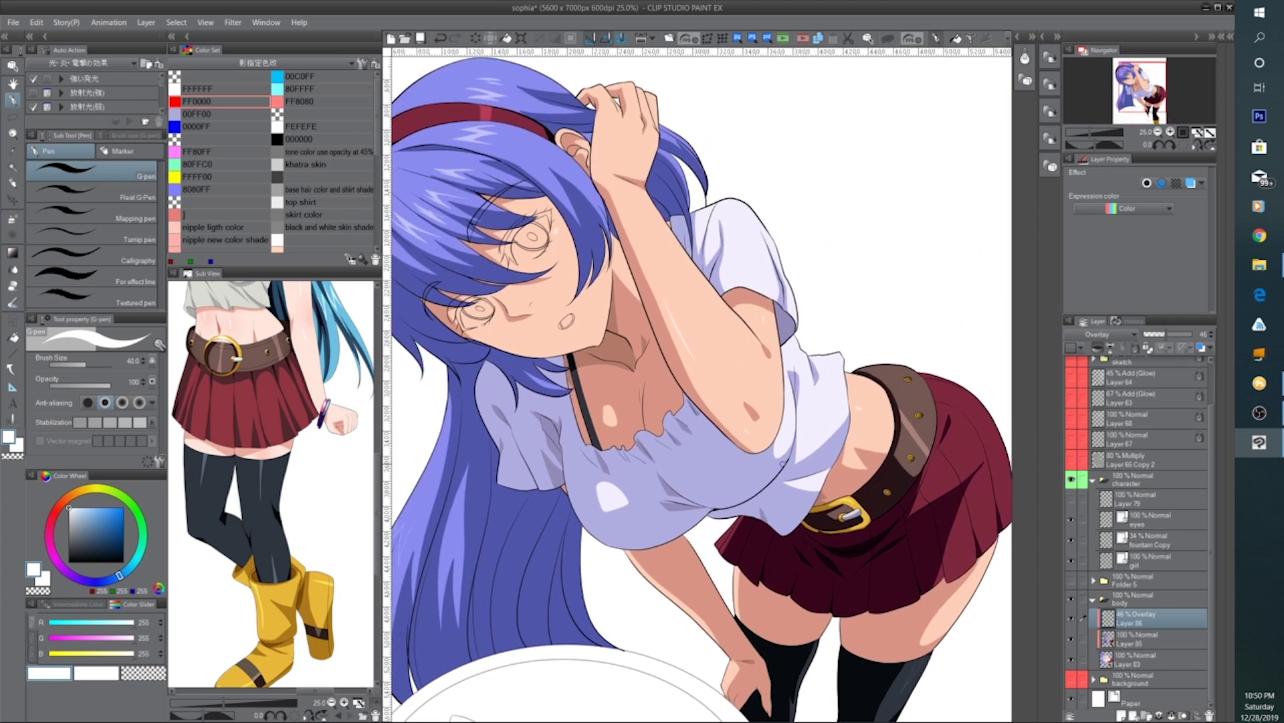
{"action": "left_click_drag", "start_coordinate": [781, 417], "coordinate": [825, 460]}
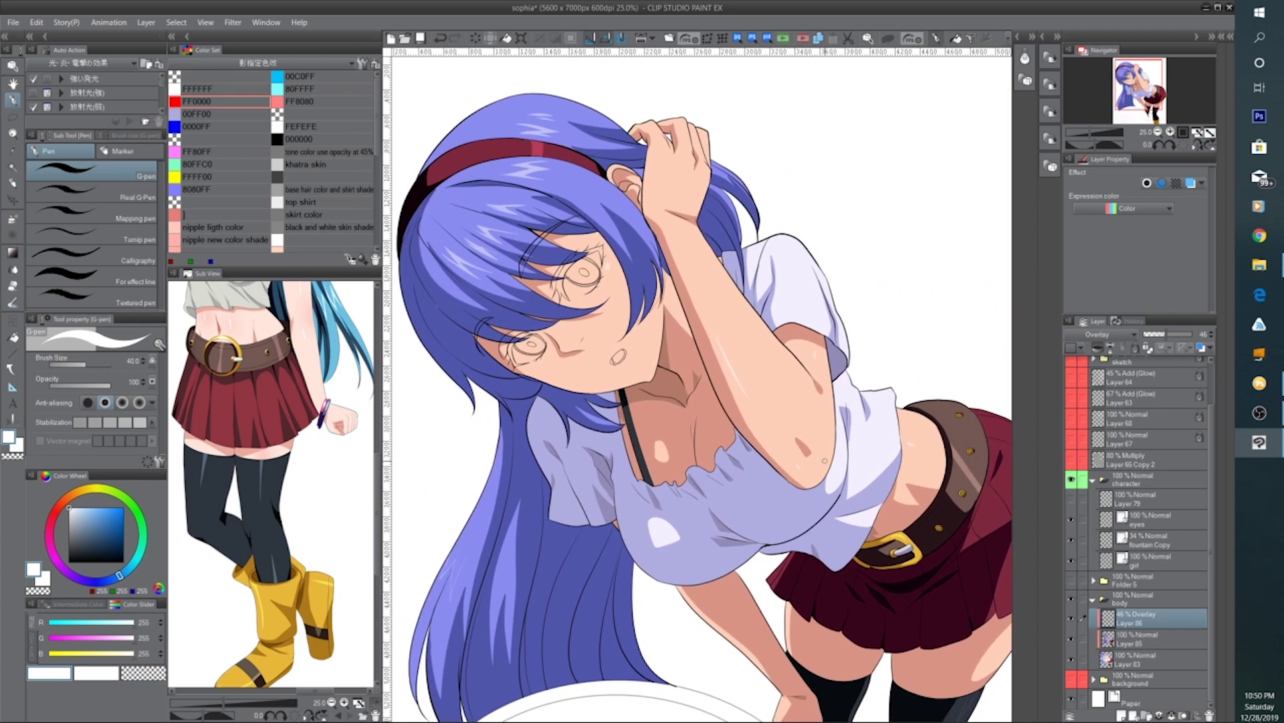
Add a new layer above the 46% highlight layer, clip it to the layer below and set its blending mode to Overlay
{"action": "left_click", "coordinate": [1121, 714]}
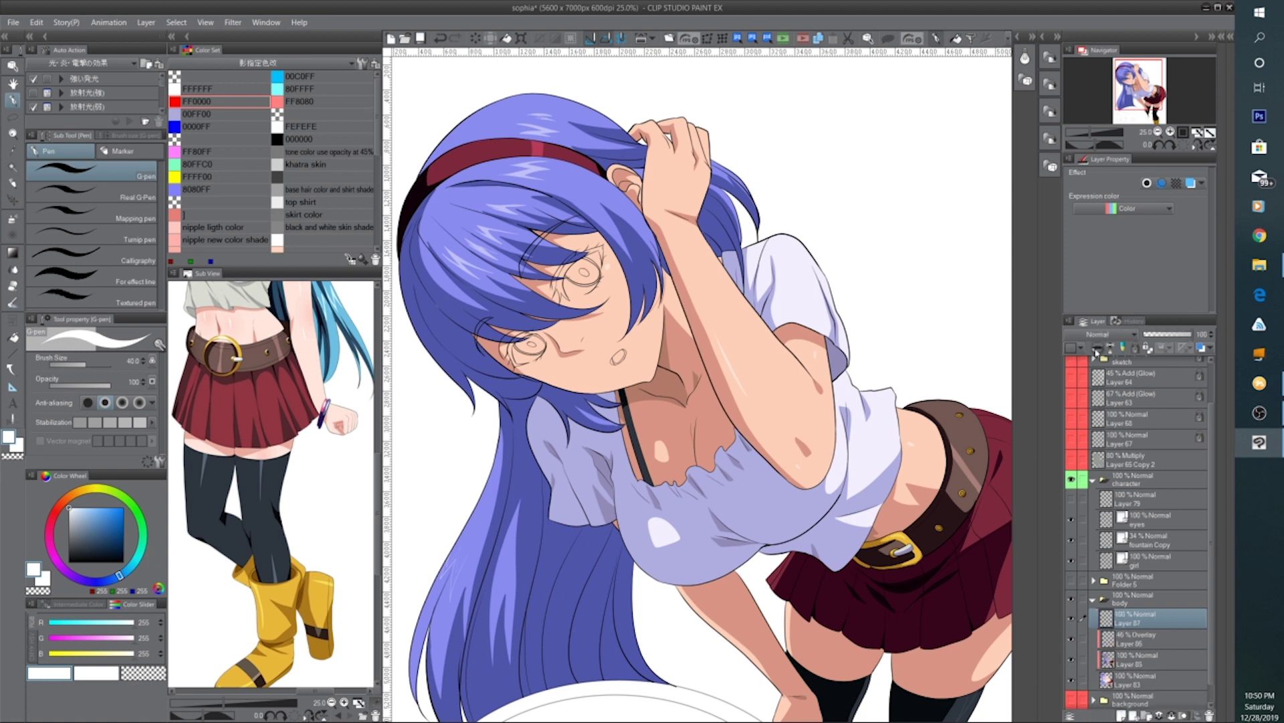
{"action": "left_click", "coordinate": [1097, 348]}
{"action": "left_click", "coordinate": [1127, 333]}
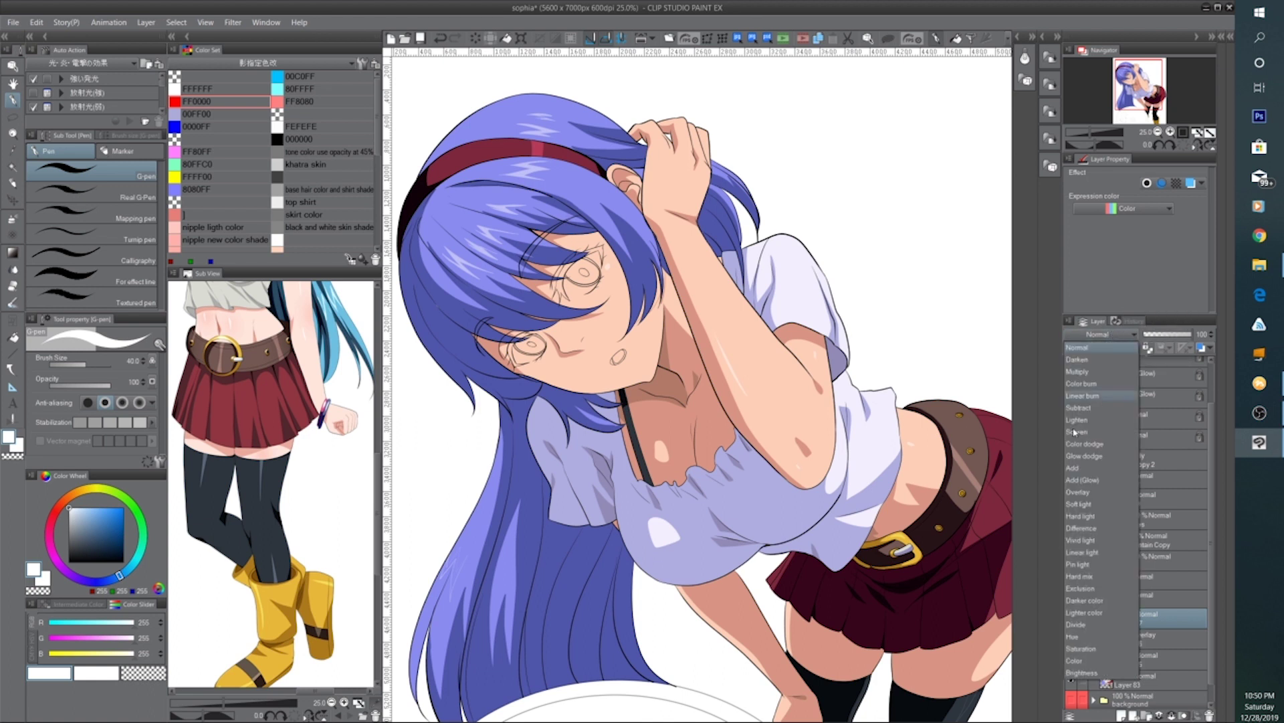
{"action": "left_click", "coordinate": [1084, 487]}
Spray a soft white glow over the crown and front hair with the Soft airbrush, using sizes 700 and 300
{"action": "left_click", "coordinate": [13, 219]}
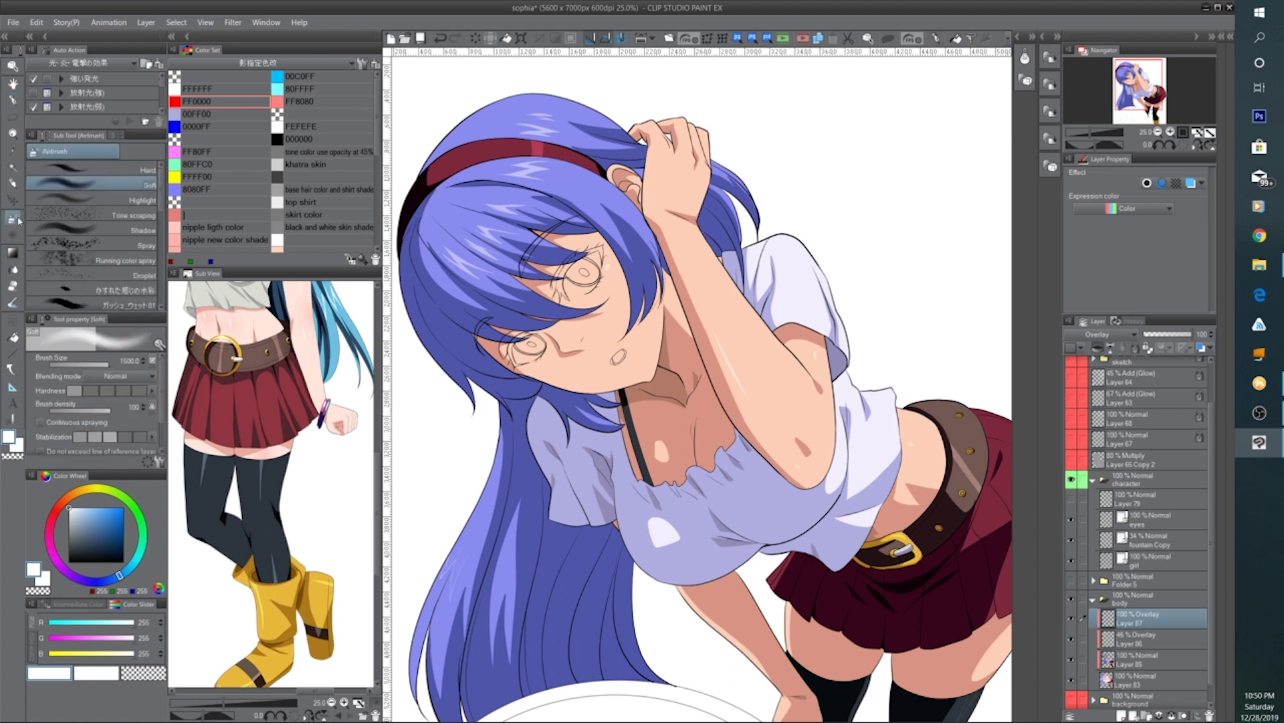
{"action": "left_click_drag", "start_coordinate": [606, 453], "coordinate": [727, 618]}
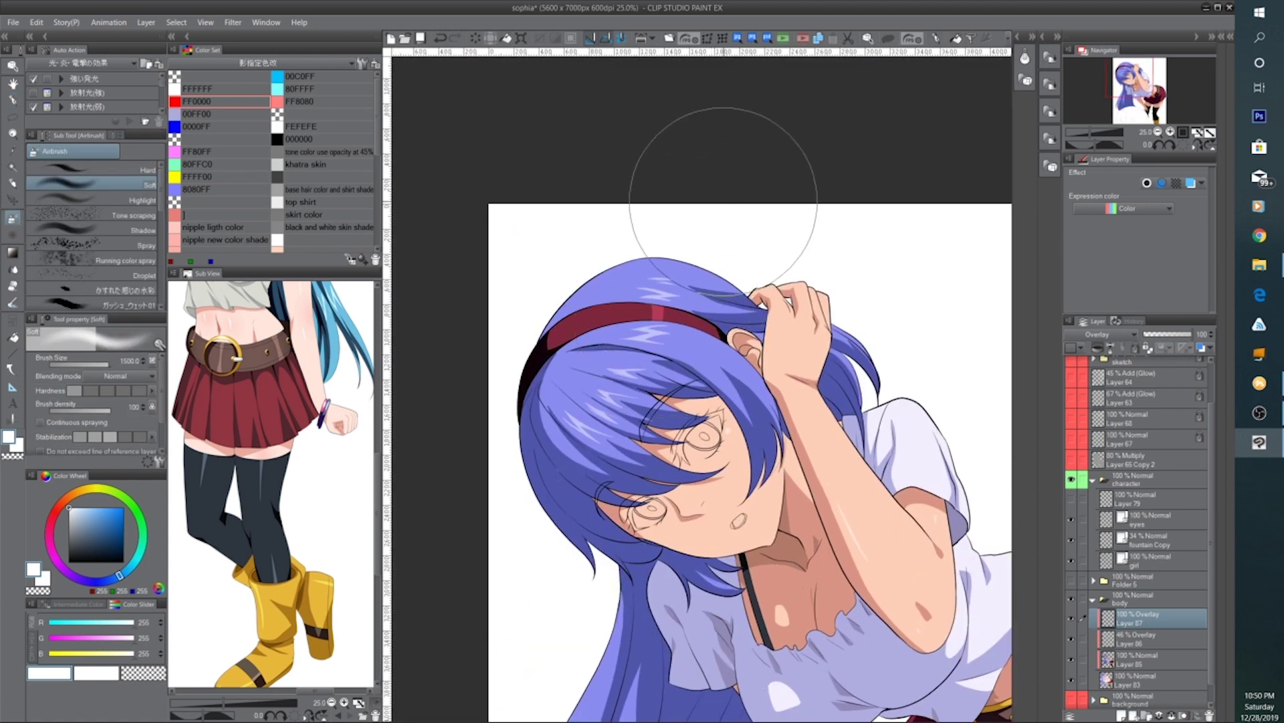
{"action": "key", "text": "["}
{"action": "key", "text": "["}
{"action": "key", "text": "["}
{"action": "key", "text": "["}
{"action": "key", "text": "["}
{"action": "key", "text": "["}
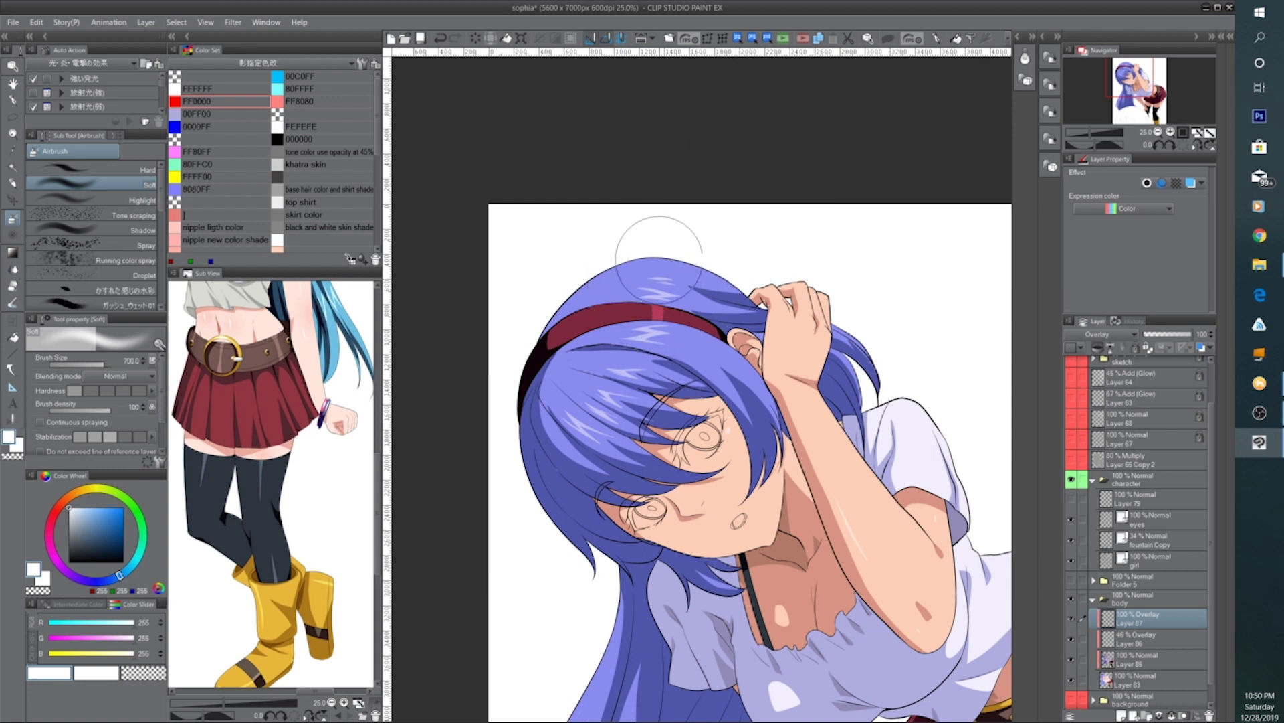
{"action": "left_click_drag", "start_coordinate": [663, 248], "coordinate": [618, 386]}
{"action": "key", "text": "["}
{"action": "key", "text": "["}
{"action": "left_click_drag", "start_coordinate": [662, 297], "coordinate": [545, 463]}
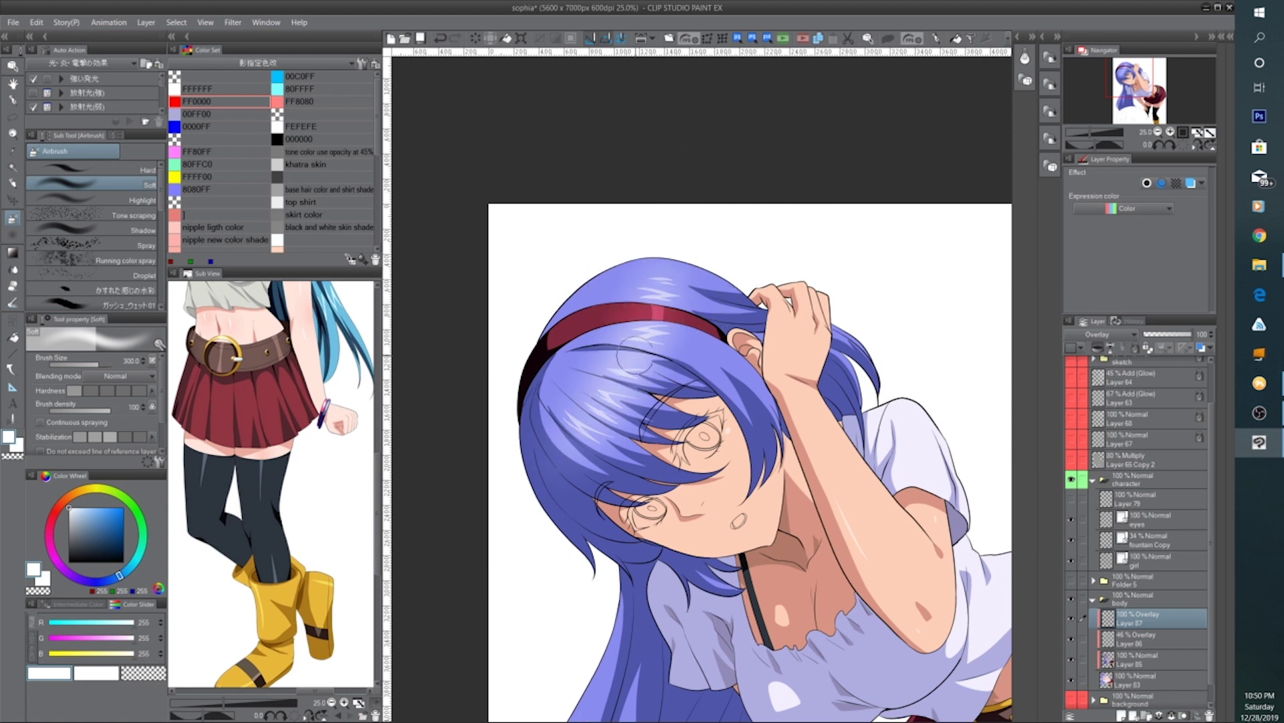
Lower the opacity of the airbrushed Overlay glow layer to 63%
{"action": "scroll", "coordinate": [689, 254], "scroll_direction": "down", "scroll_amount": 4}
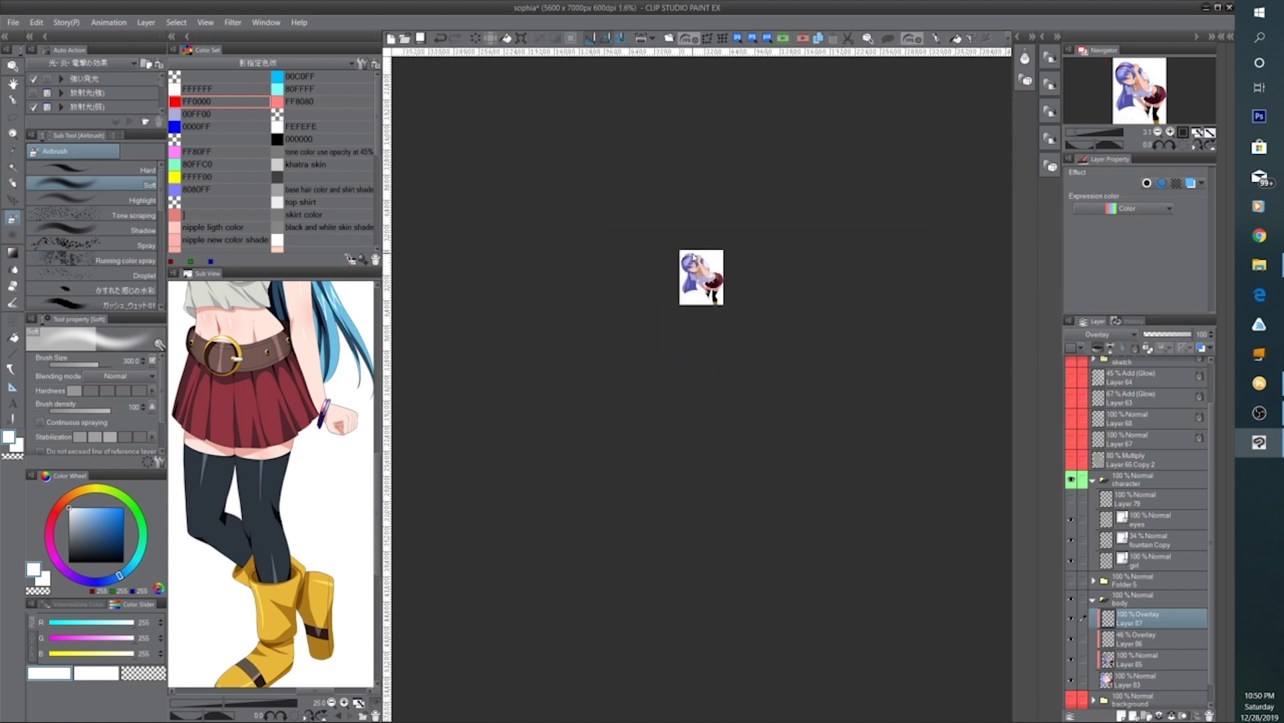
{"action": "scroll", "coordinate": [706, 257], "scroll_direction": "up", "scroll_amount": 3}
{"action": "left_click_drag", "start_coordinate": [663, 289], "coordinate": [702, 358]}
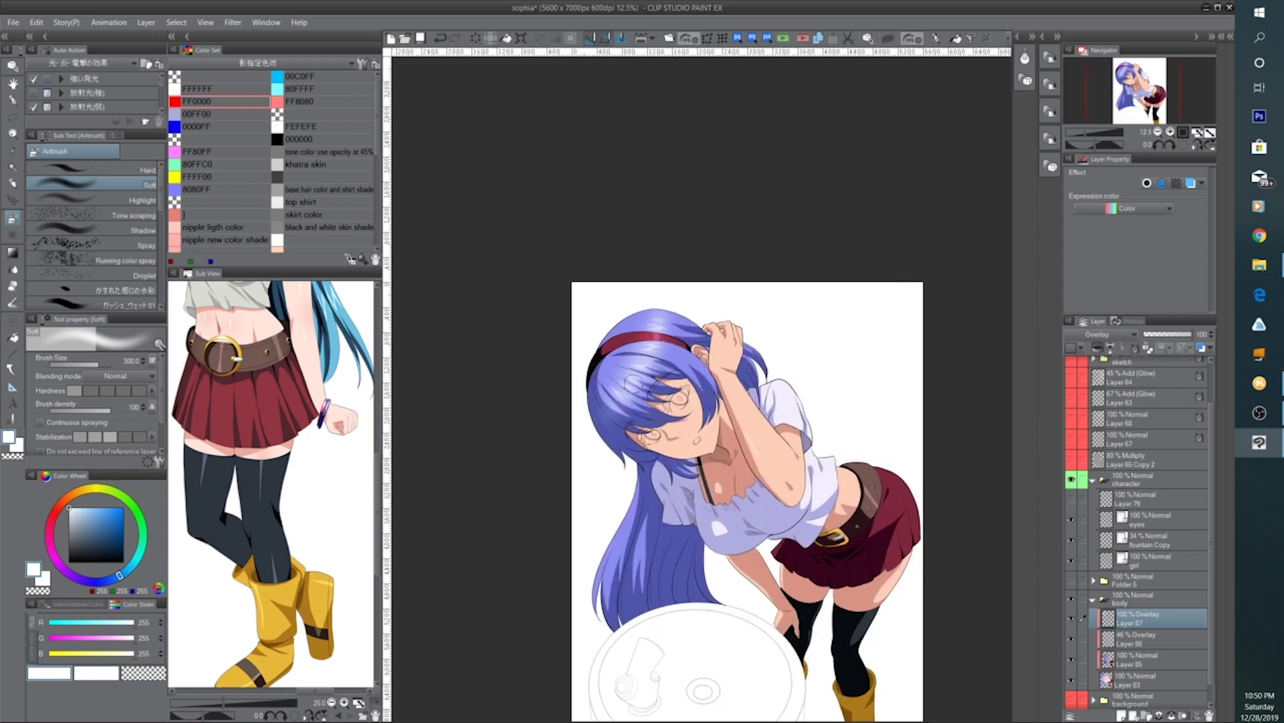
{"action": "scroll", "coordinate": [647, 367], "scroll_direction": "down", "scroll_amount": 2}
{"action": "scroll", "coordinate": [754, 425], "scroll_direction": "up", "scroll_amount": 2}
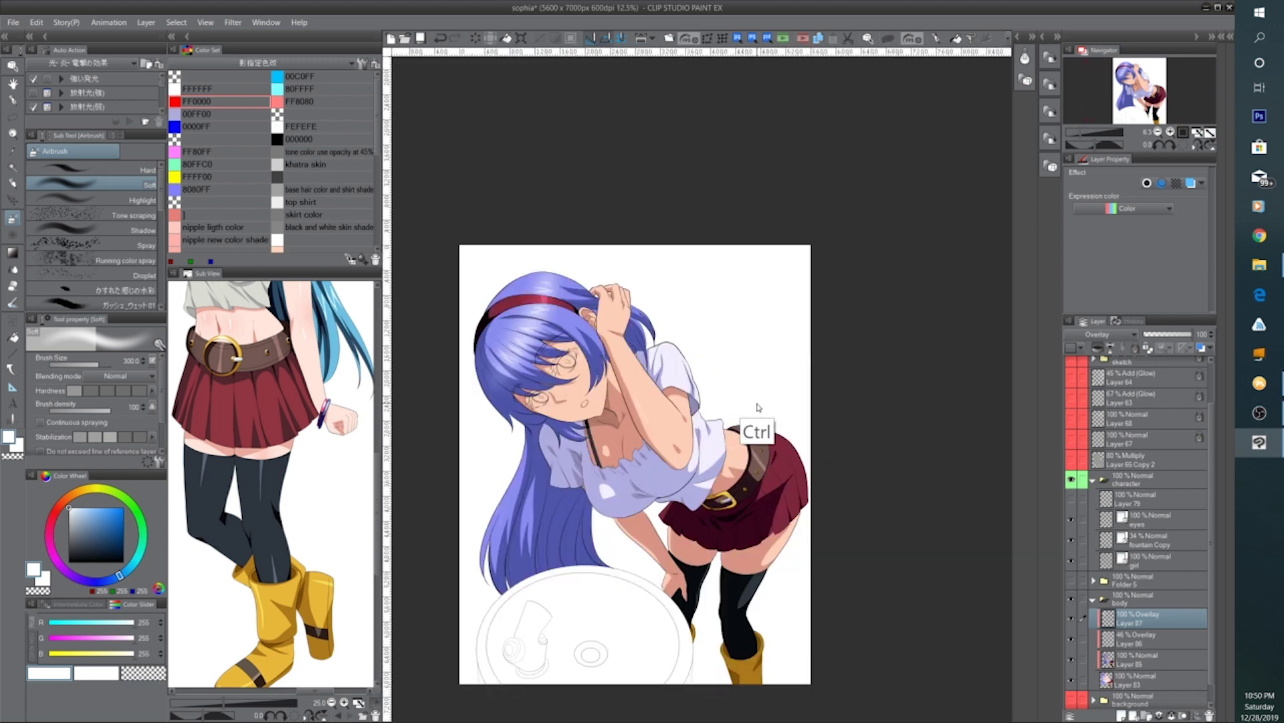
{"action": "left_click", "coordinate": [1175, 335]}
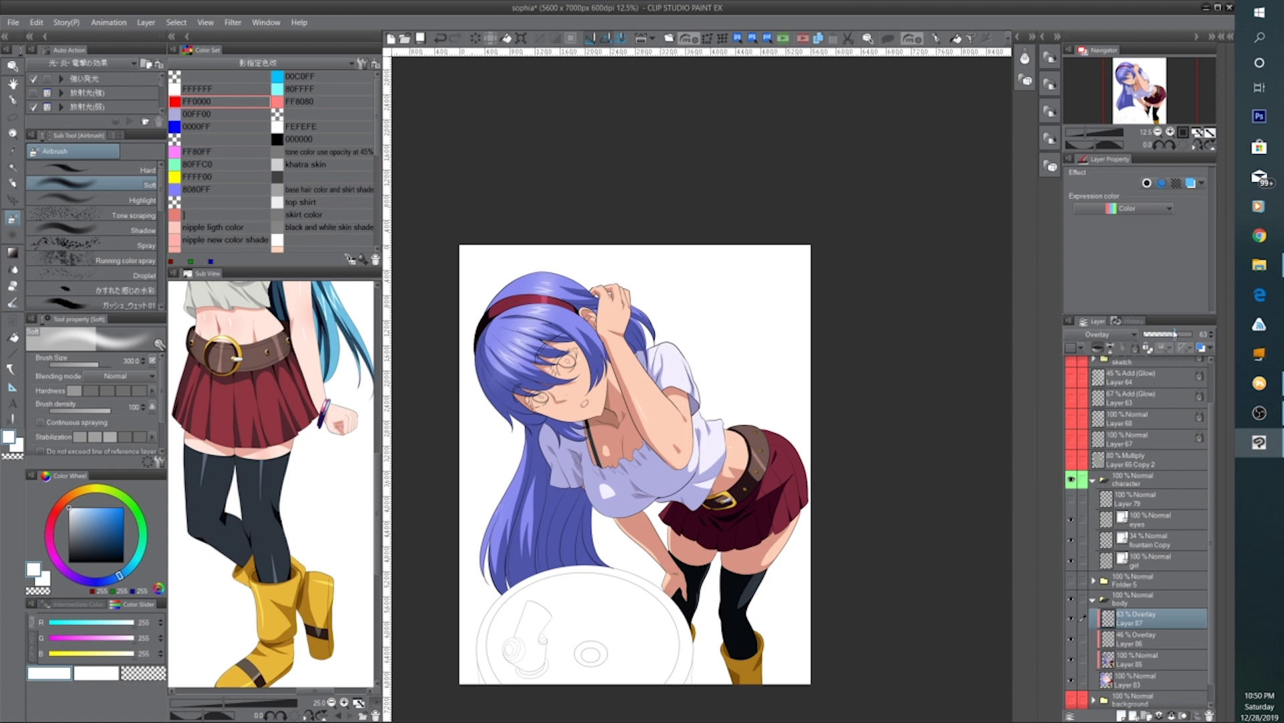
Select the clipped Normal layer below the Overlay layers and sample the darkest blue hair swatch from the reference palette for the G-pen
{"action": "left_click", "coordinate": [1136, 662]}
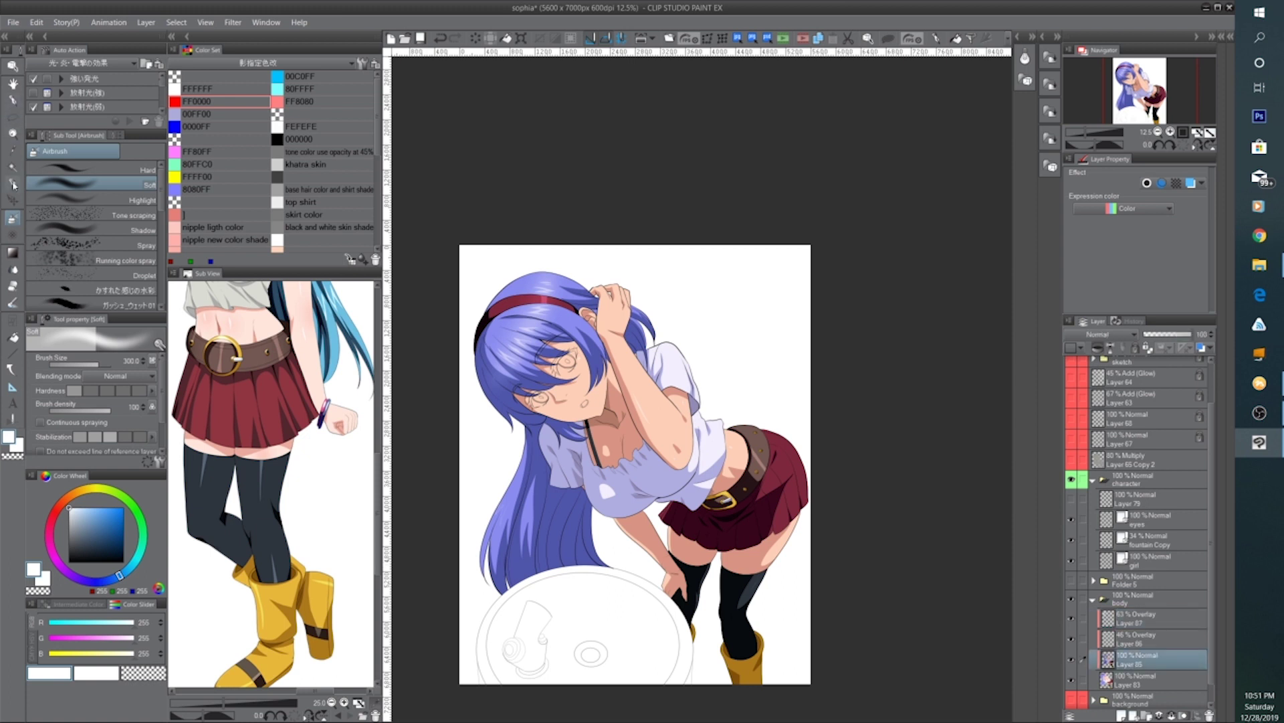
{"action": "left_click", "coordinate": [14, 101]}
{"action": "left_click_drag", "start_coordinate": [548, 480], "coordinate": [683, 442]}
{"action": "left_click_drag", "start_coordinate": [194, 381], "coordinate": [302, 507]}
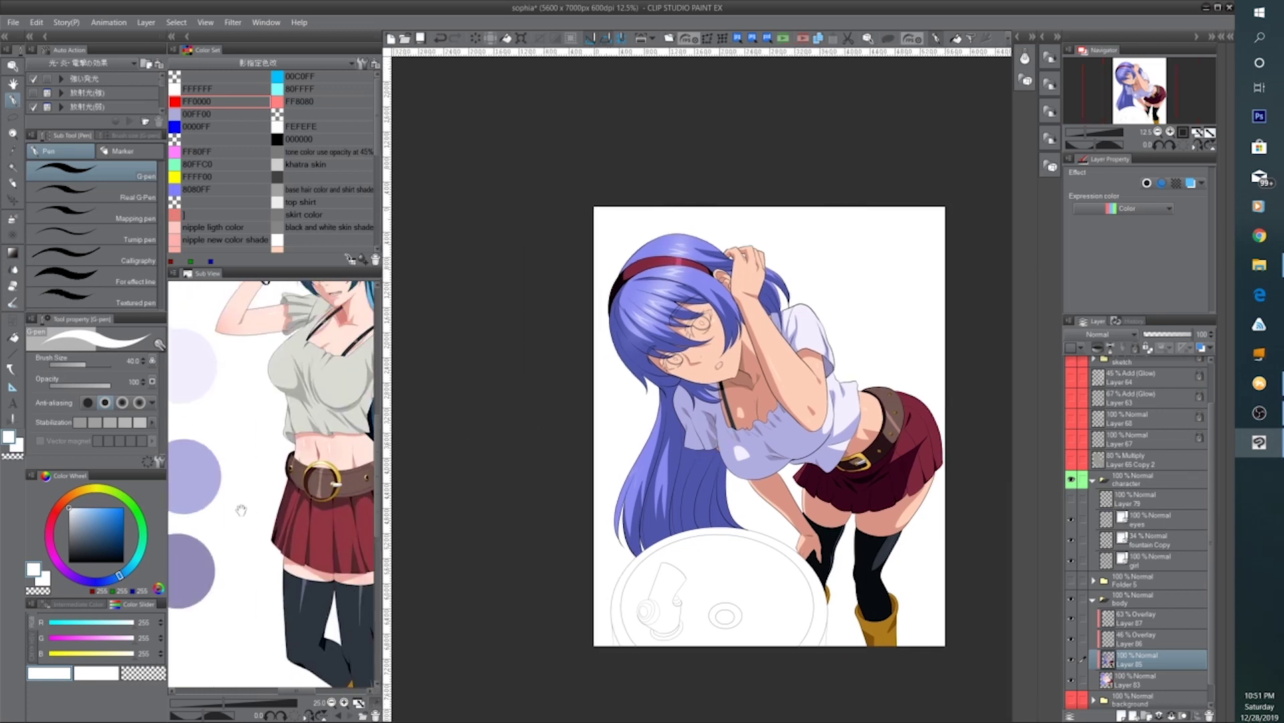
{"action": "left_click_drag", "start_coordinate": [201, 502], "coordinate": [327, 449]}
{"action": "left_click_drag", "start_coordinate": [333, 520], "coordinate": [451, 569]}
{"action": "left_click", "coordinate": [274, 547]}
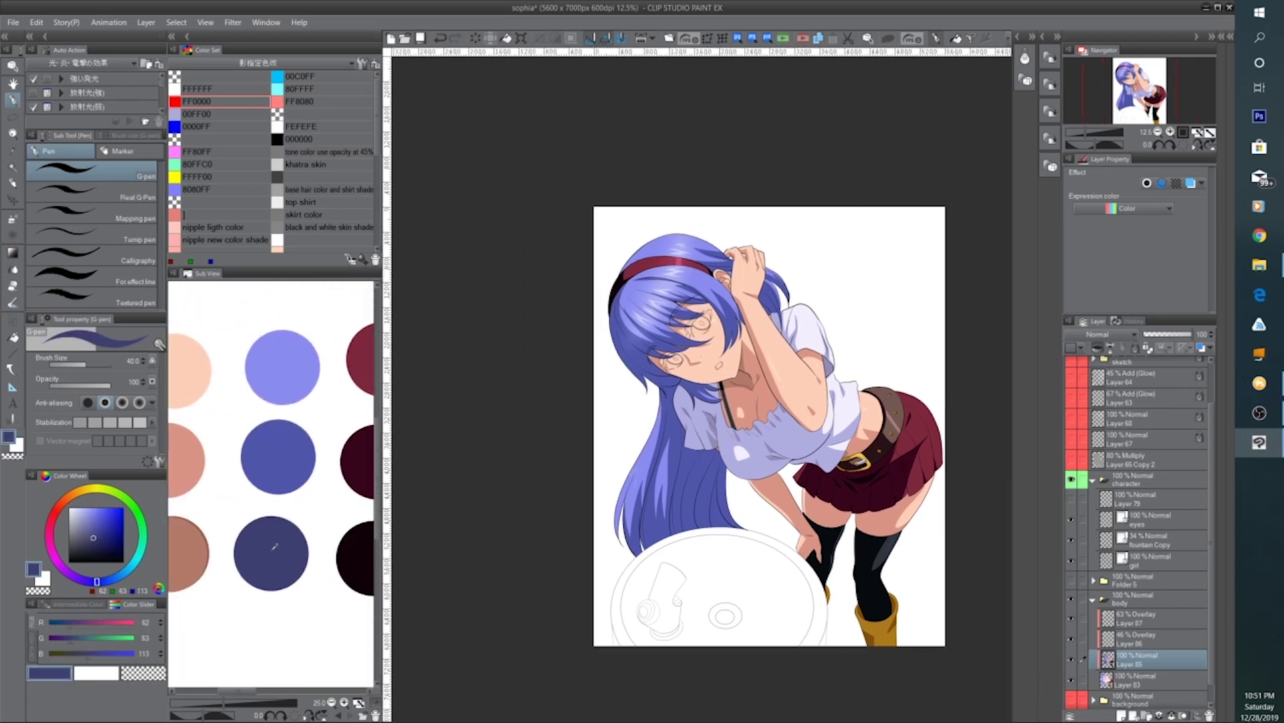
Draw thin dark blue shadow strands with the G-pen on the hair locks beside the face
{"action": "left_click_drag", "start_coordinate": [535, 509], "coordinate": [505, 329]}
{"action": "key", "text": "ctrl+plus"}
{"action": "key", "text": "ctrl+plus"}
{"action": "key", "text": "ctrl+plus"}
{"action": "key", "text": "ctrl+plus"}
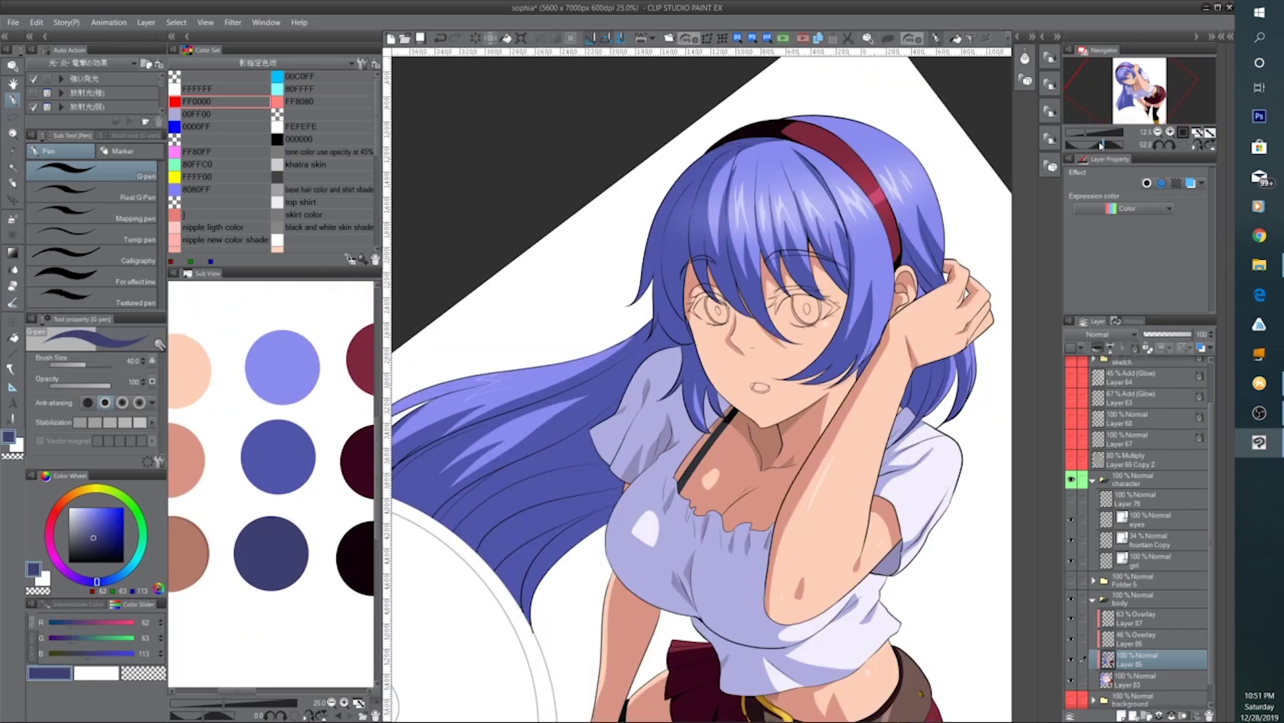
{"action": "left_click_drag", "start_coordinate": [663, 401], "coordinate": [632, 541]}
{"action": "key", "text": "ctrl+plus"}
{"action": "left_click_drag", "start_coordinate": [602, 353], "coordinate": [599, 529]}
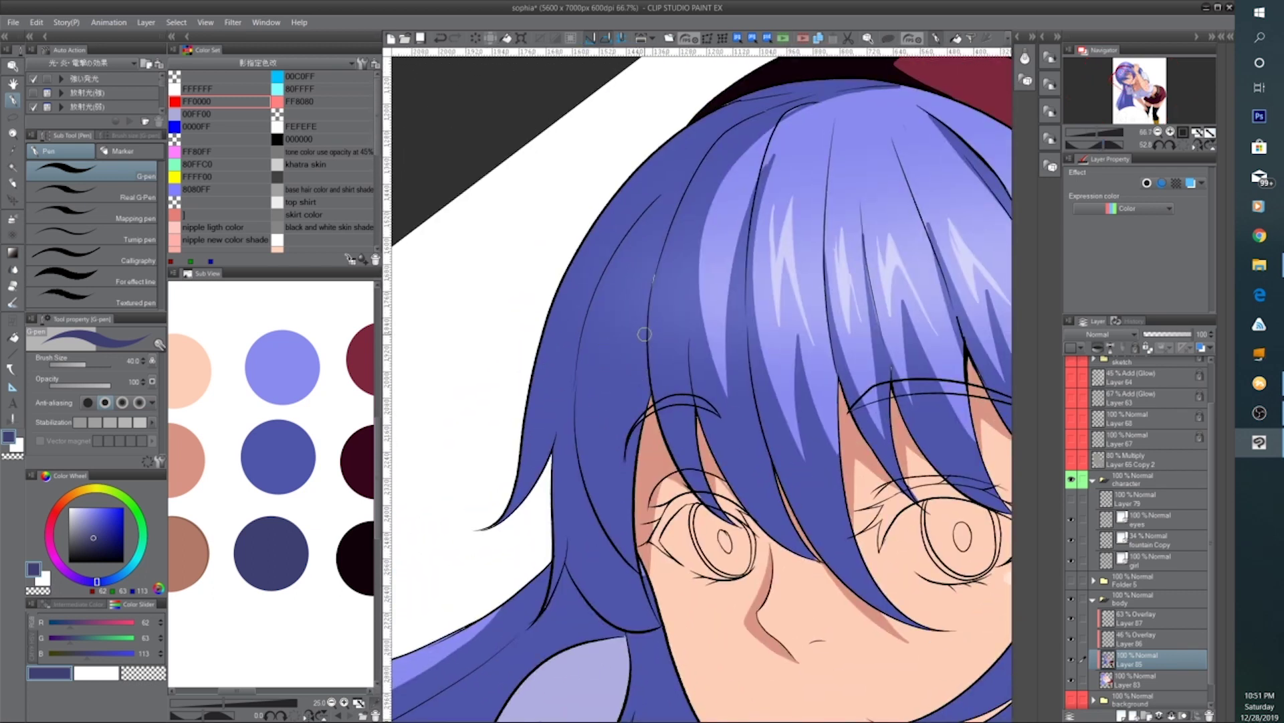
{"action": "left_click_drag", "start_coordinate": [644, 342], "coordinate": [606, 366]}
{"action": "mouse_move", "coordinate": [609, 316]}
{"action": "left_mouse_down"}
{"action": "mouse_move", "coordinate": [613, 498]}
{"action": "mouse_move", "coordinate": [634, 553]}
{"action": "left_mouse_up"}
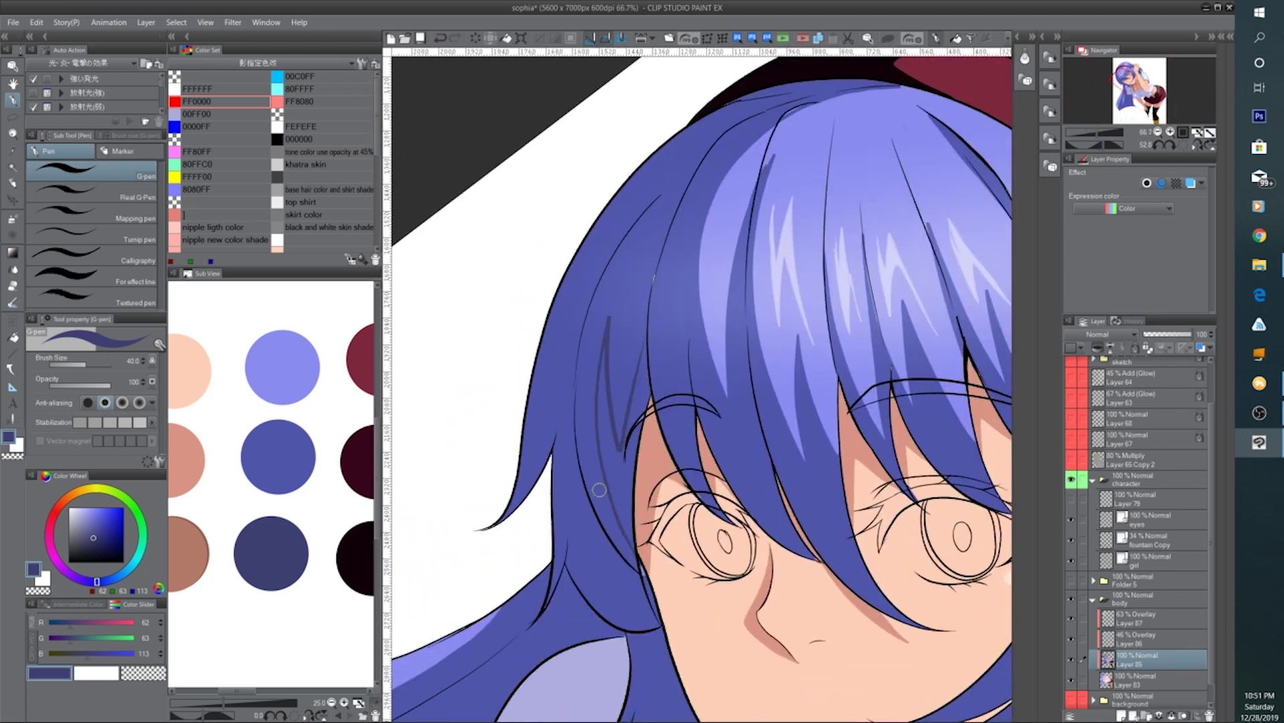
{"action": "left_click_drag", "start_coordinate": [616, 387], "coordinate": [611, 410]}
Hide the 63% Overlay glow layer and draw dark blue shadow strands along the long hair behind the sleeve
{"action": "left_click_drag", "start_coordinate": [699, 388], "coordinate": [743, 254]}
{"action": "left_click_drag", "start_coordinate": [698, 426], "coordinate": [798, 297]}
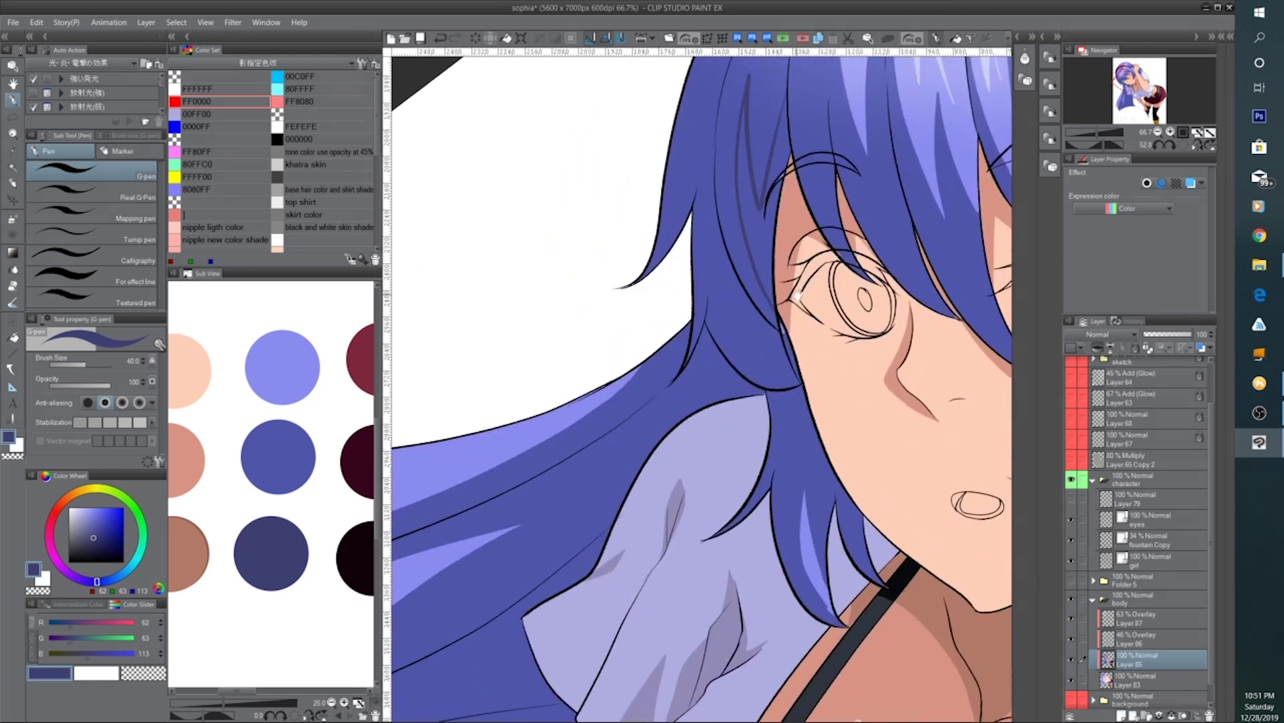
{"action": "left_click_drag", "start_coordinate": [637, 439], "coordinate": [768, 367]}
{"action": "key", "text": "ctrl+minus"}
{"action": "key", "text": "ctrl+minus"}
{"action": "left_click_drag", "start_coordinate": [648, 510], "coordinate": [722, 447]}
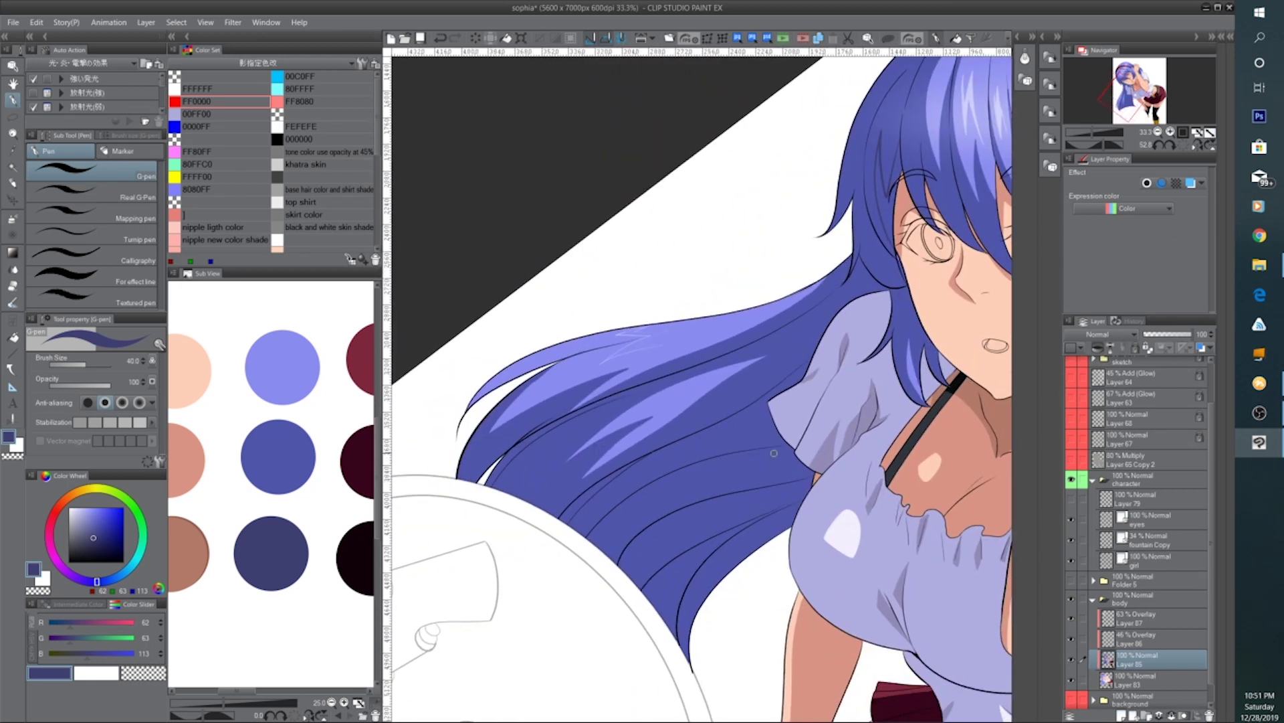
{"action": "left_click", "coordinate": [1071, 620]}
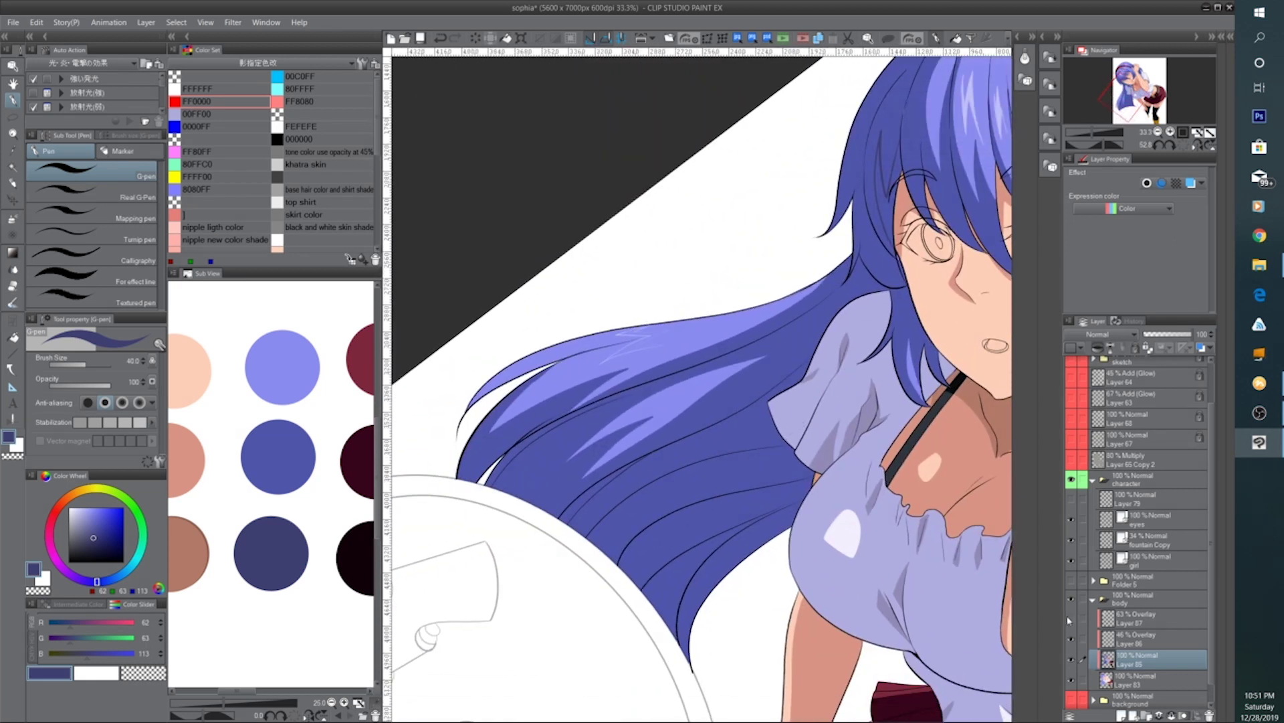
{"action": "left_click_drag", "start_coordinate": [727, 440], "coordinate": [634, 468]}
{"action": "left_click_drag", "start_coordinate": [619, 536], "coordinate": [656, 501]}
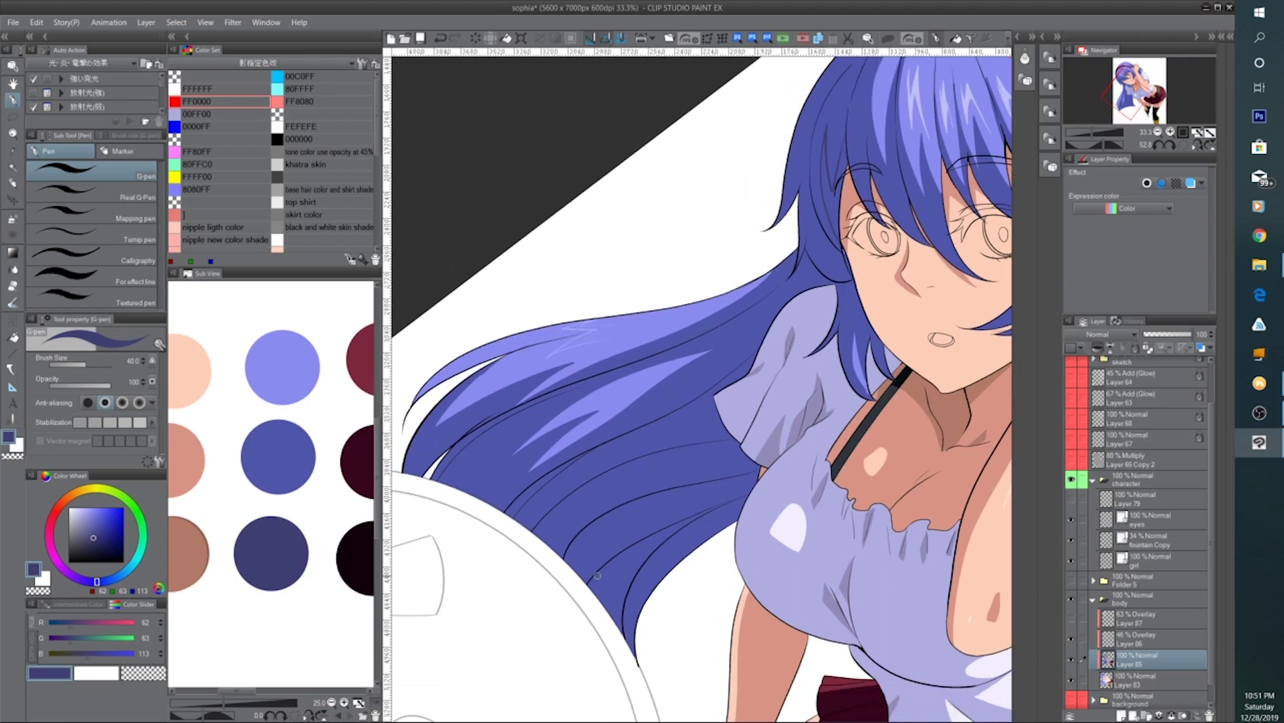
{"action": "mouse_move", "coordinate": [583, 575]}
{"action": "left_mouse_down"}
{"action": "mouse_move", "coordinate": [671, 508]}
{"action": "mouse_move", "coordinate": [737, 484]}
{"action": "left_mouse_up"}
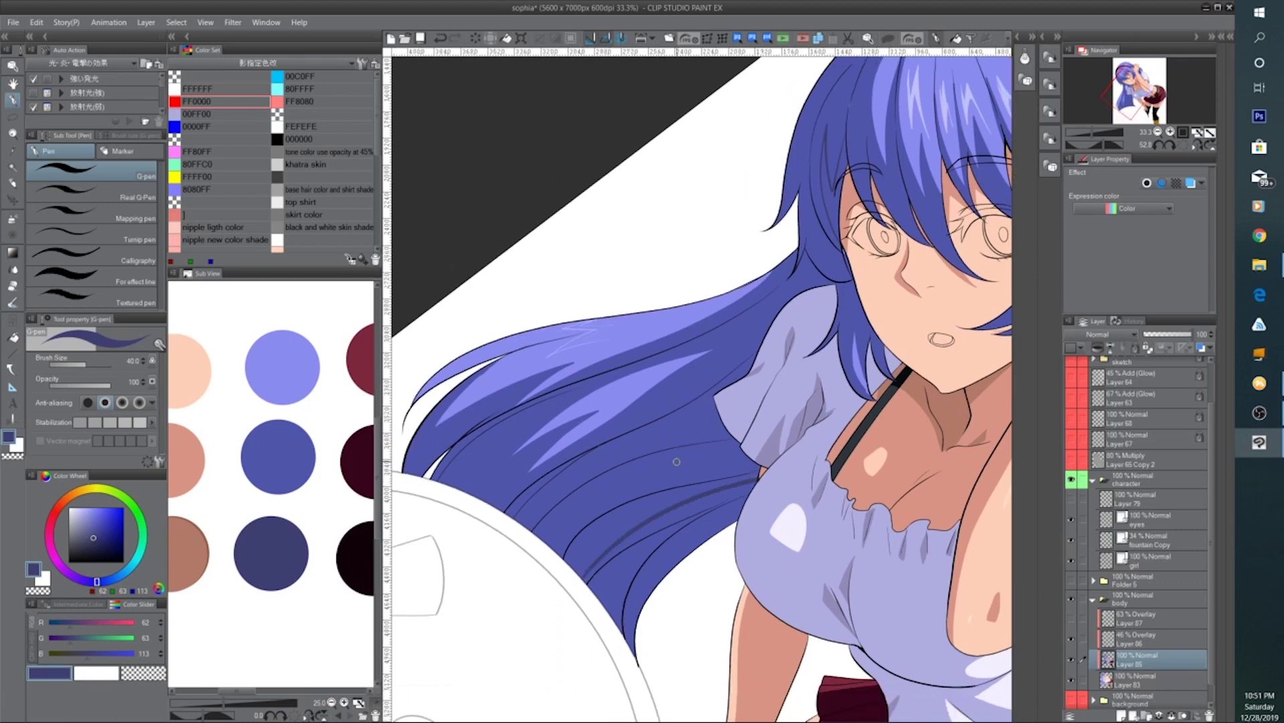
Add more dark blue shadow strands down the long hair, from below the sleeve to the basin's rim
{"action": "left_click", "coordinate": [1184, 145]}
{"action": "mouse_move", "coordinate": [743, 407]}
{"action": "left_mouse_down"}
{"action": "mouse_move", "coordinate": [728, 384]}
{"action": "mouse_move", "coordinate": [690, 500]}
{"action": "mouse_move", "coordinate": [693, 574]}
{"action": "left_mouse_up"}
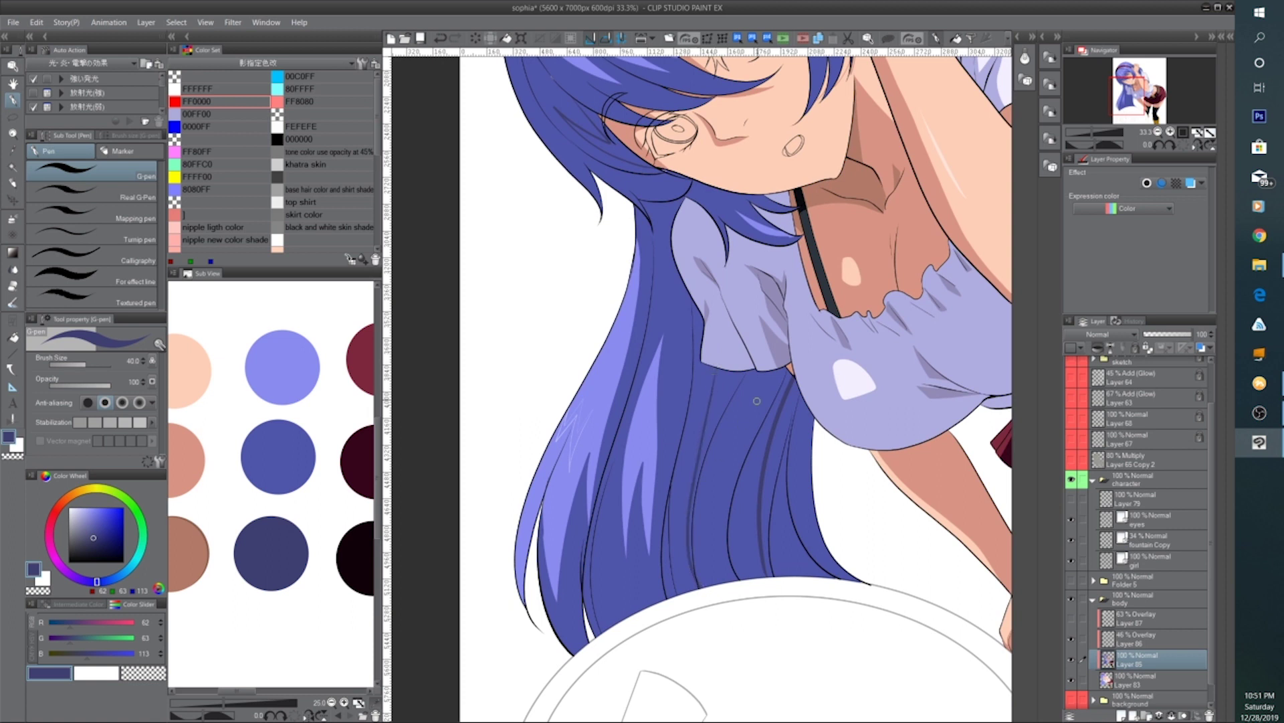
{"action": "mouse_move", "coordinate": [762, 417]}
{"action": "left_mouse_down"}
{"action": "mouse_move", "coordinate": [724, 548]}
{"action": "mouse_move", "coordinate": [732, 576]}
{"action": "left_mouse_up"}
{"action": "left_click_drag", "start_coordinate": [787, 401], "coordinate": [788, 483]}
{"action": "left_click_drag", "start_coordinate": [699, 484], "coordinate": [715, 452]}
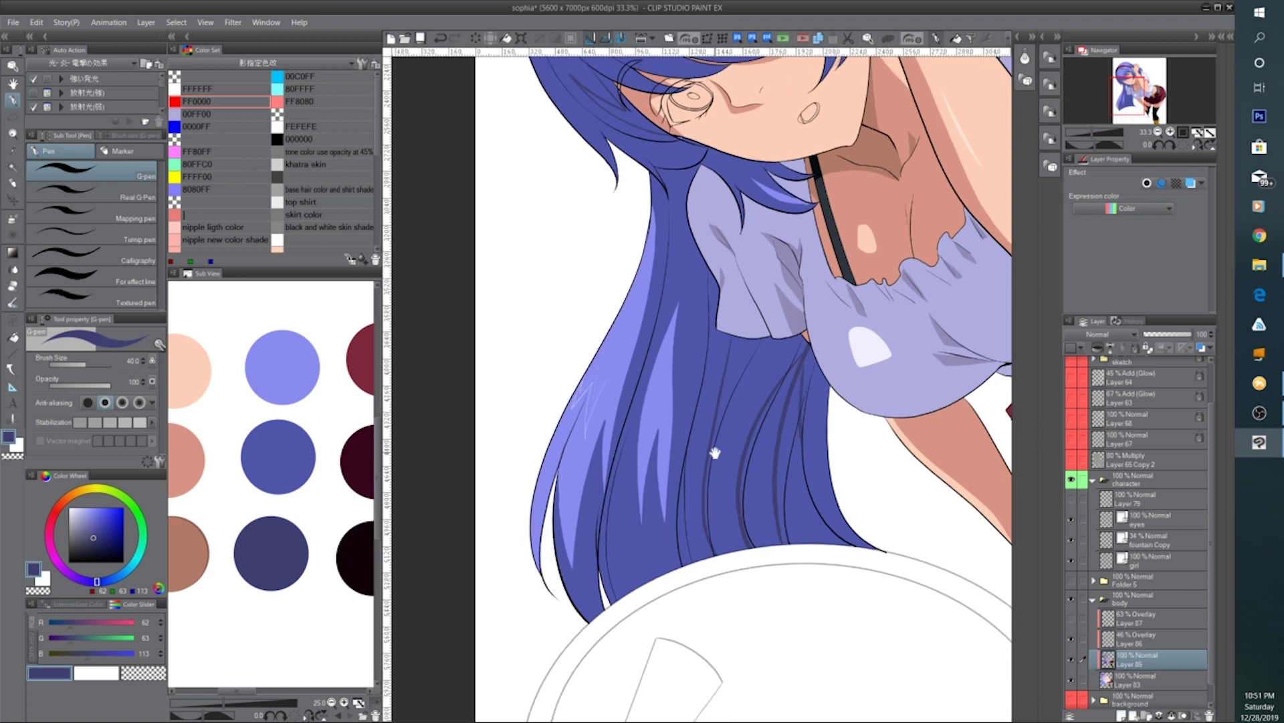
{"action": "mouse_move", "coordinate": [639, 562]}
{"action": "left_mouse_down"}
{"action": "mouse_move", "coordinate": [619, 480]}
{"action": "mouse_move", "coordinate": [608, 513]}
{"action": "mouse_move", "coordinate": [616, 471]}
{"action": "left_mouse_up"}
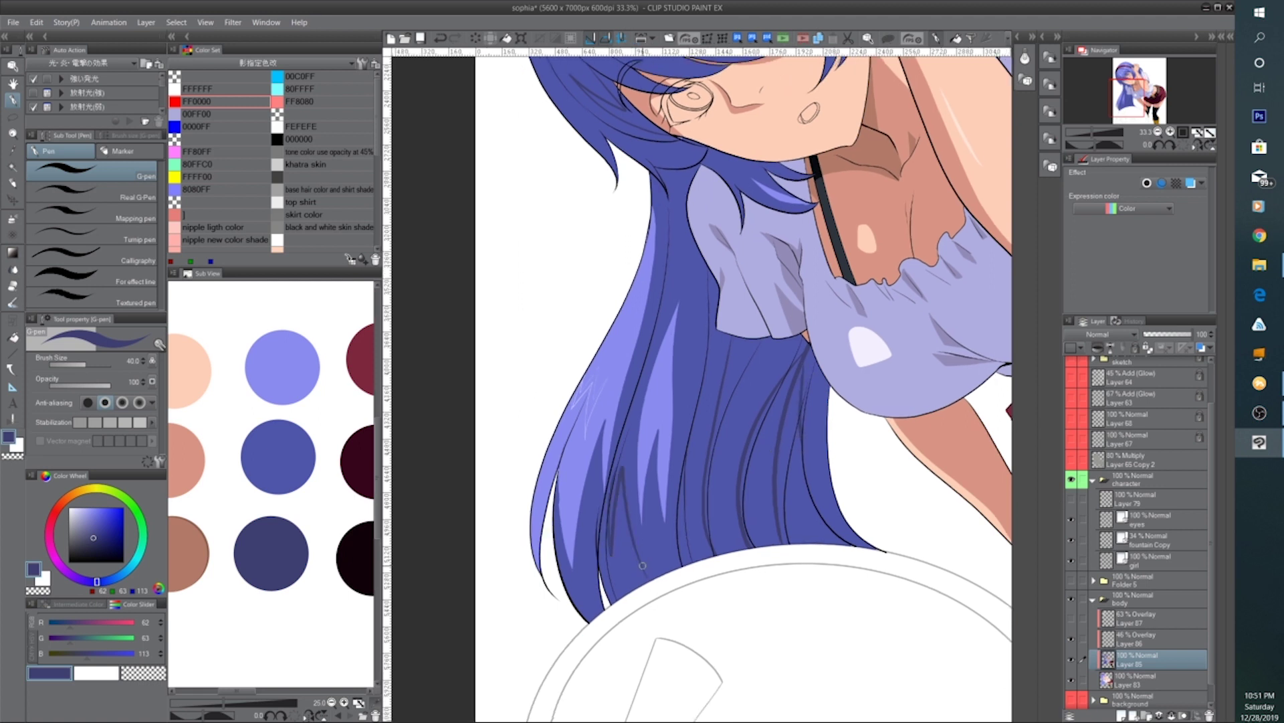
Outline a dark blue shadow shape in the hair between the ear and the raised hand with the G-pen at size 20
{"action": "scroll", "coordinate": [647, 572], "scroll_direction": "up", "scroll_amount": 5}
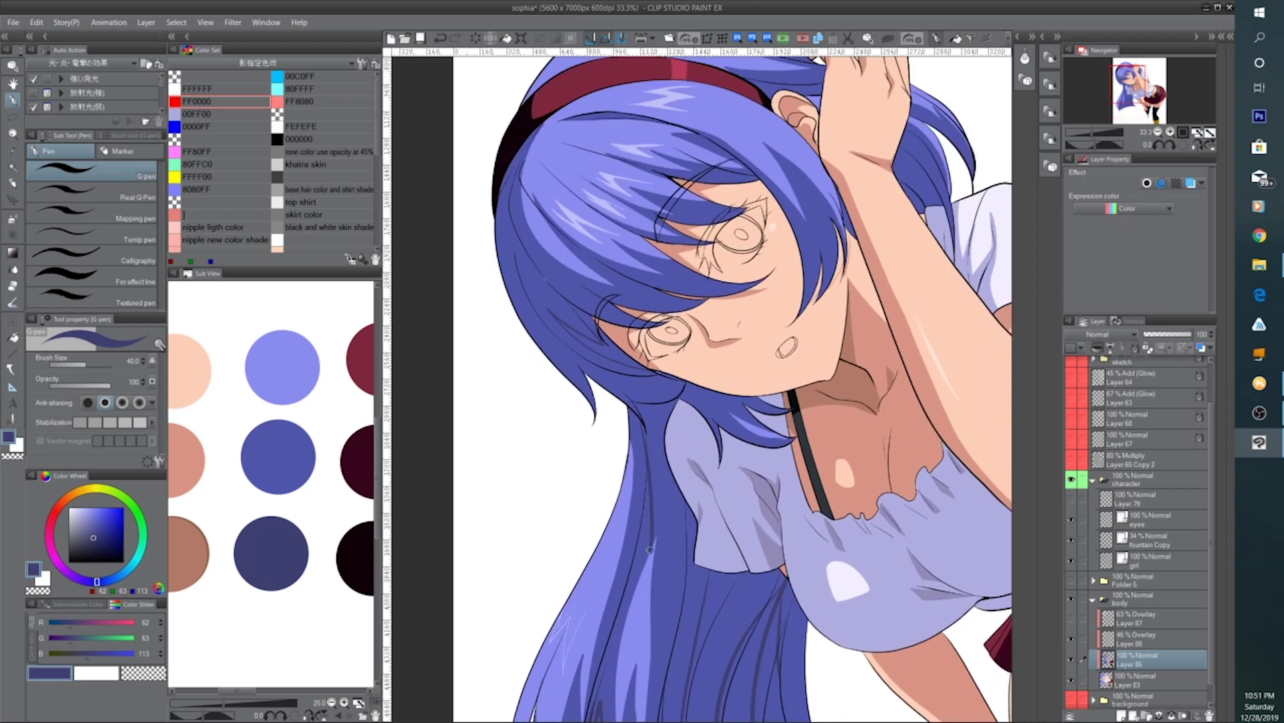
{"action": "scroll", "coordinate": [682, 435], "scroll_direction": "up", "scroll_amount": 4}
{"action": "scroll", "coordinate": [663, 422], "scroll_direction": "up", "scroll_amount": 1}
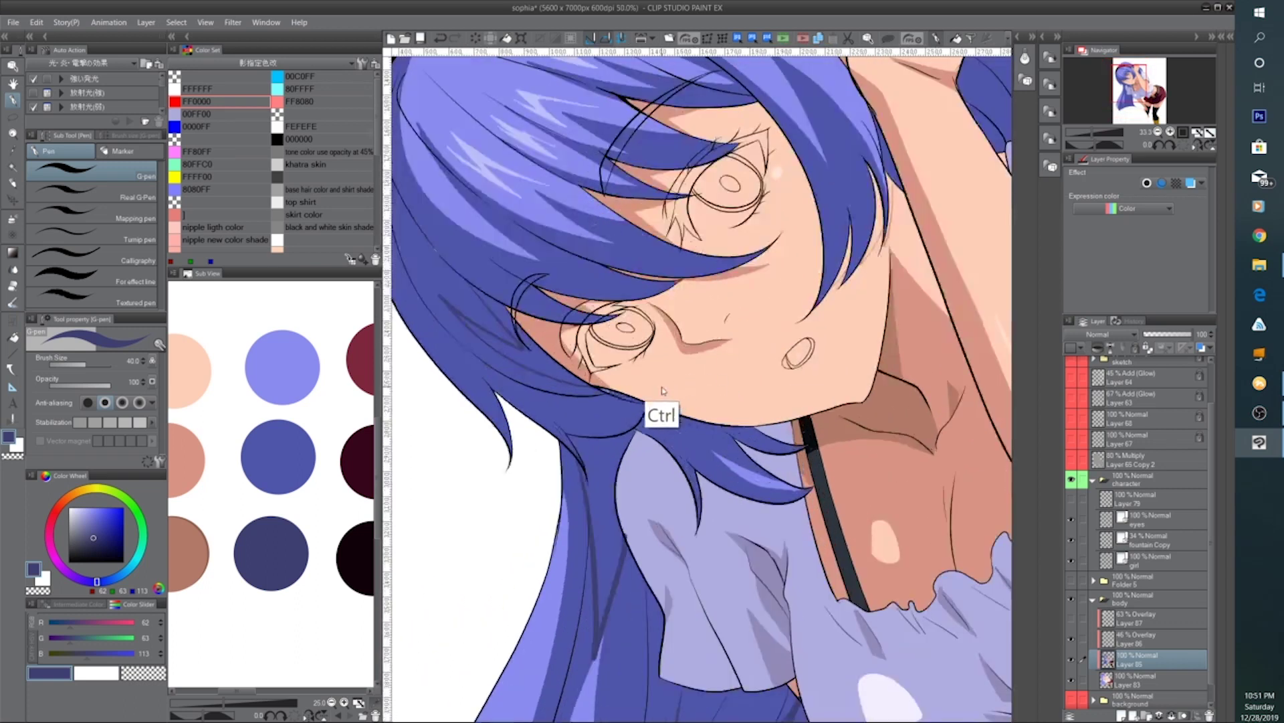
{"action": "scroll", "coordinate": [863, 238], "scroll_direction": "down", "scroll_amount": 1}
{"action": "left_click_drag", "start_coordinate": [933, 112], "coordinate": [746, 370]}
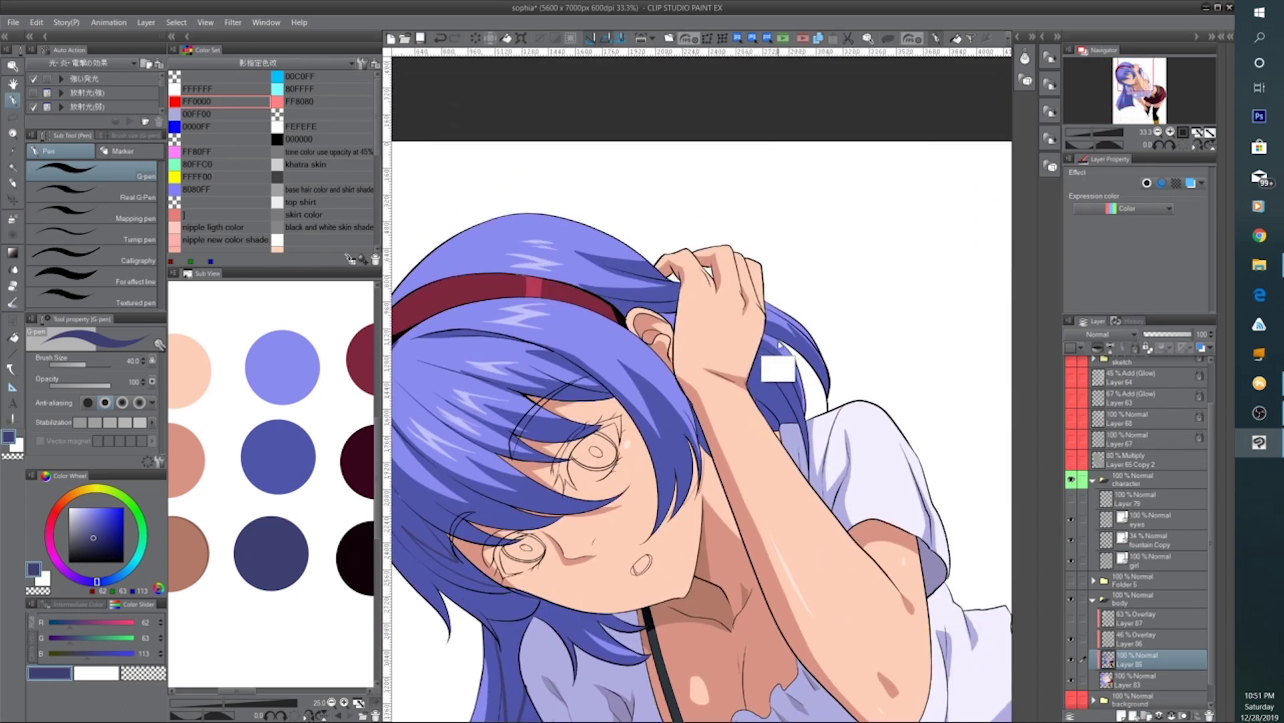
{"action": "scroll", "coordinate": [746, 370], "scroll_direction": "up", "scroll_amount": 1}
{"action": "key", "text": "bracketleft"}
{"action": "key", "text": "bracketleft"}
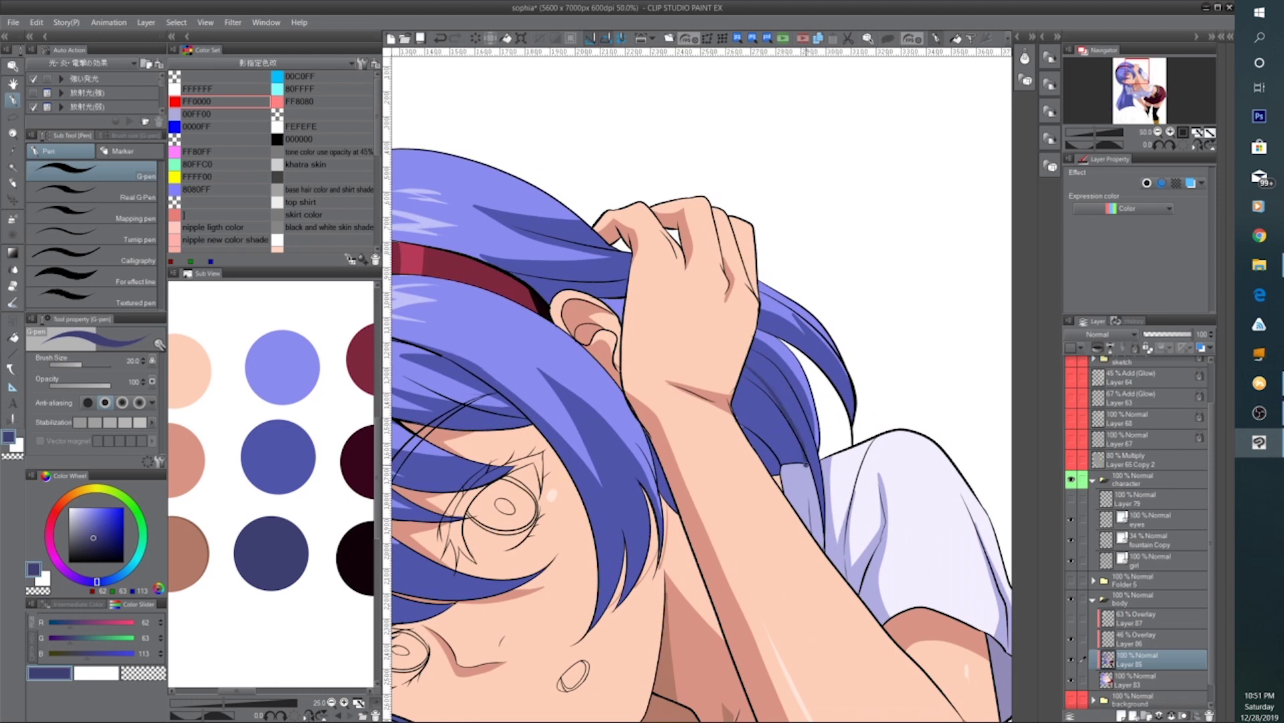
{"action": "scroll", "coordinate": [741, 372], "scroll_direction": "down", "scroll_amount": 1}
{"action": "scroll", "coordinate": [683, 350], "scroll_direction": "up", "scroll_amount": 1}
{"action": "left_click_drag", "start_coordinate": [682, 351], "coordinate": [748, 381]}
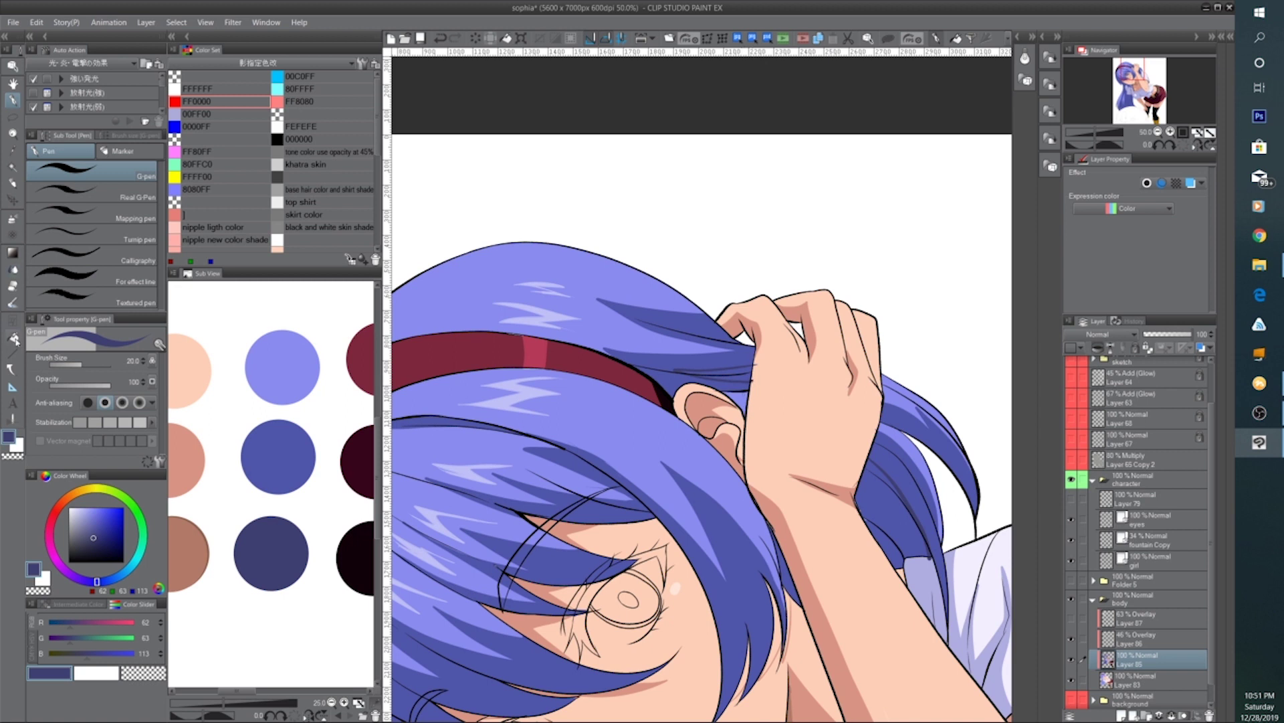
Fill the outlined hair shadow above the ear with the dark blue sampled from its outline
{"action": "left_click", "coordinate": [14, 337]}
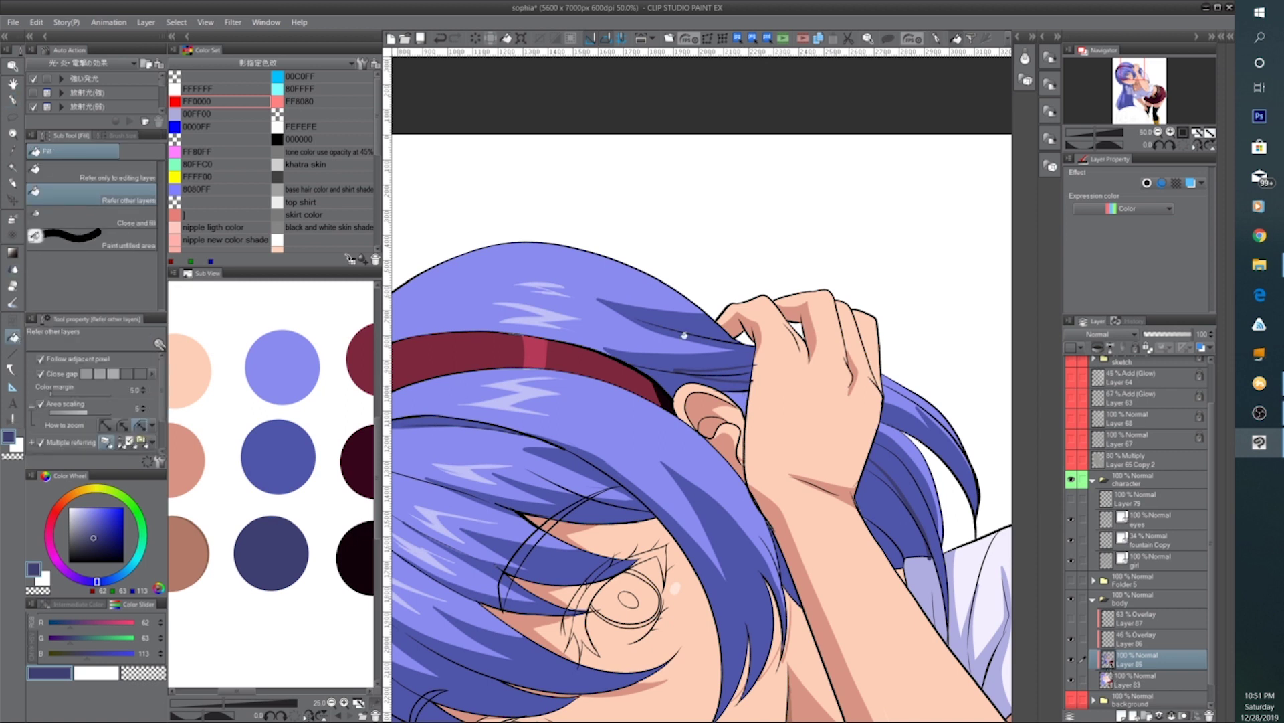
{"action": "scroll", "coordinate": [732, 395], "scroll_direction": "up", "scroll_amount": 2}
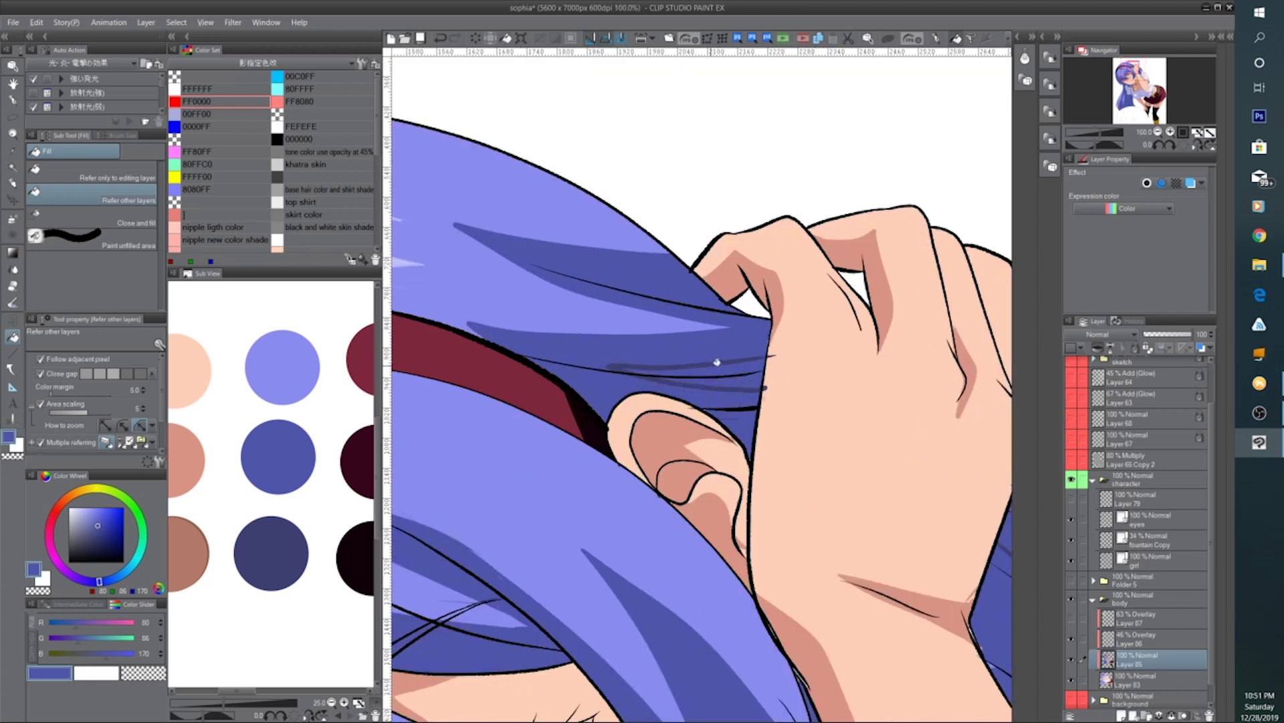
{"action": "left_click", "coordinate": [745, 368], "text": "alt"}
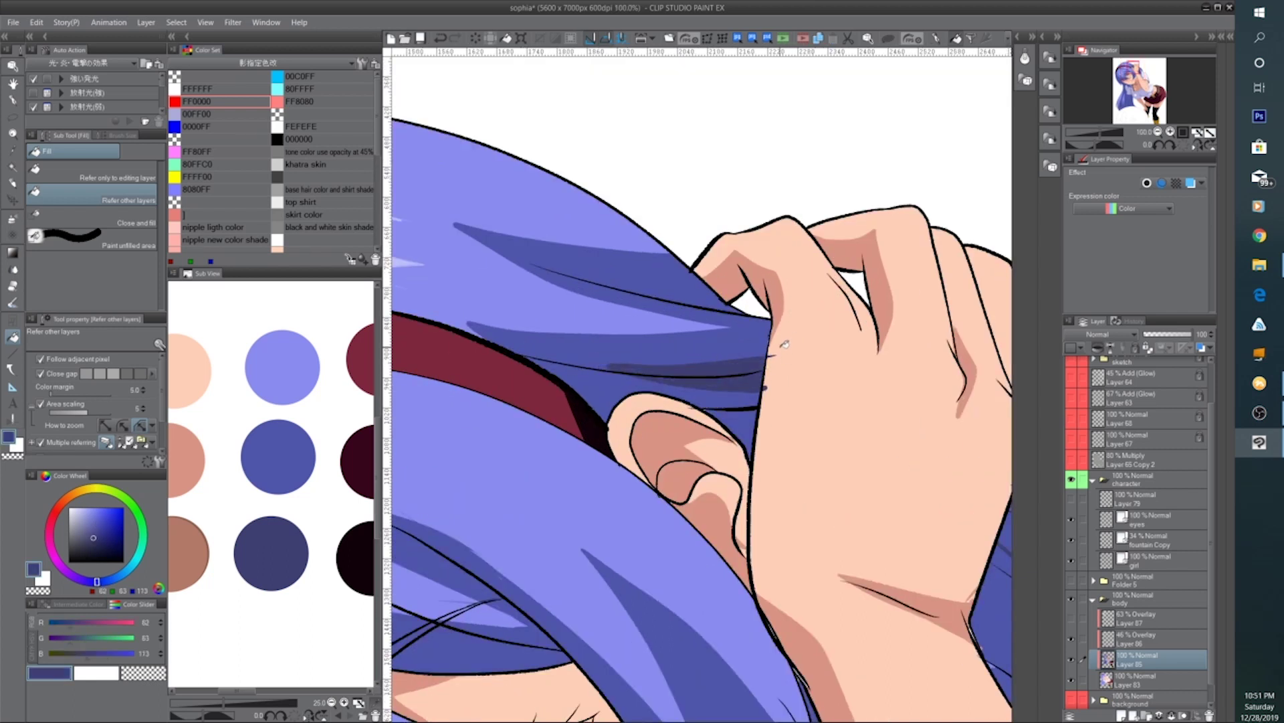
{"action": "left_click", "coordinate": [16, 101]}
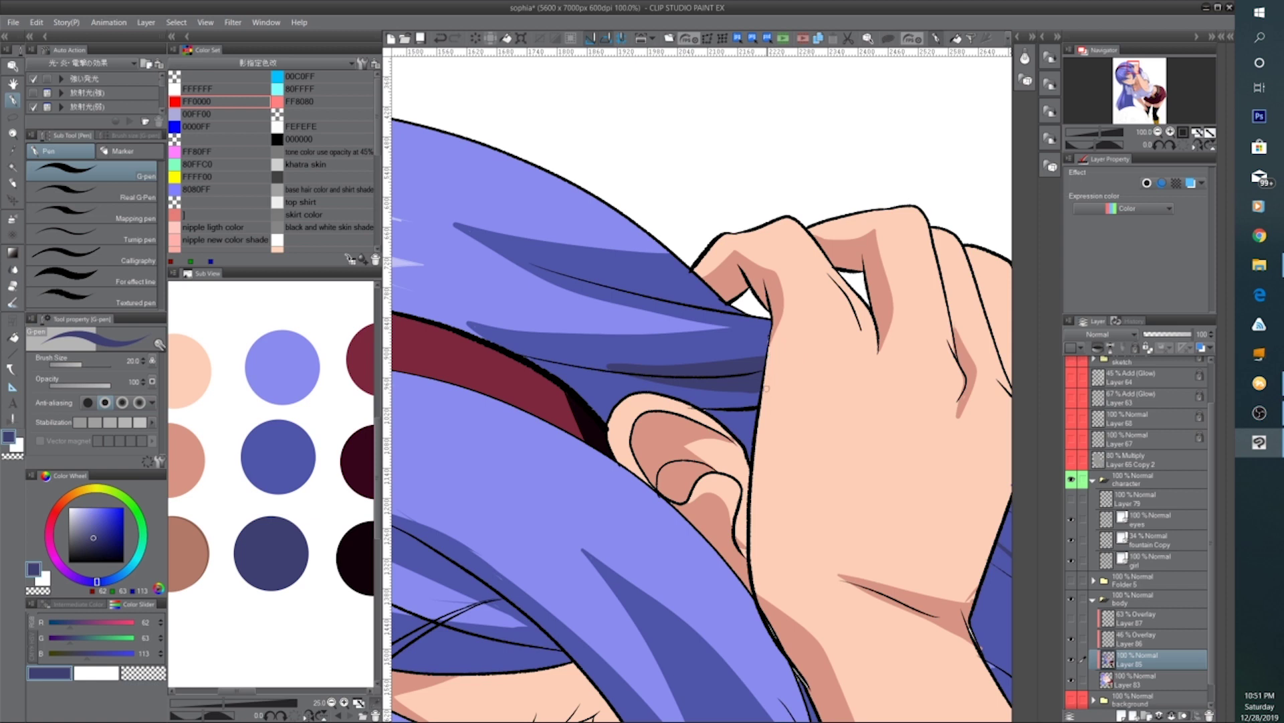
Fill the outlined shadow areas in the hair beside the covered eye and below the jaw with dark blue
{"action": "left_click", "coordinate": [14, 338]}
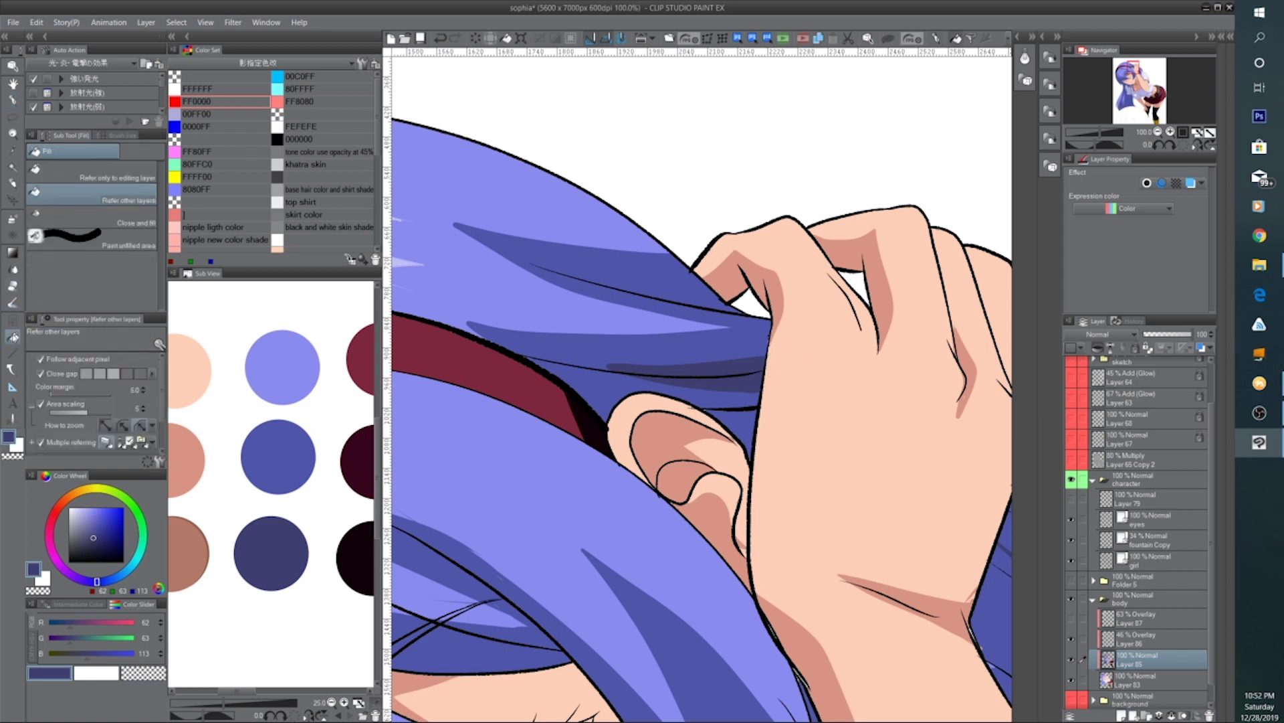
{"action": "scroll", "coordinate": [682, 398], "scroll_direction": "down", "scroll_amount": 3}
{"action": "scroll", "coordinate": [698, 541], "scroll_direction": "up", "scroll_amount": 1}
{"action": "scroll", "coordinate": [699, 582], "scroll_direction": "up", "scroll_amount": 6}
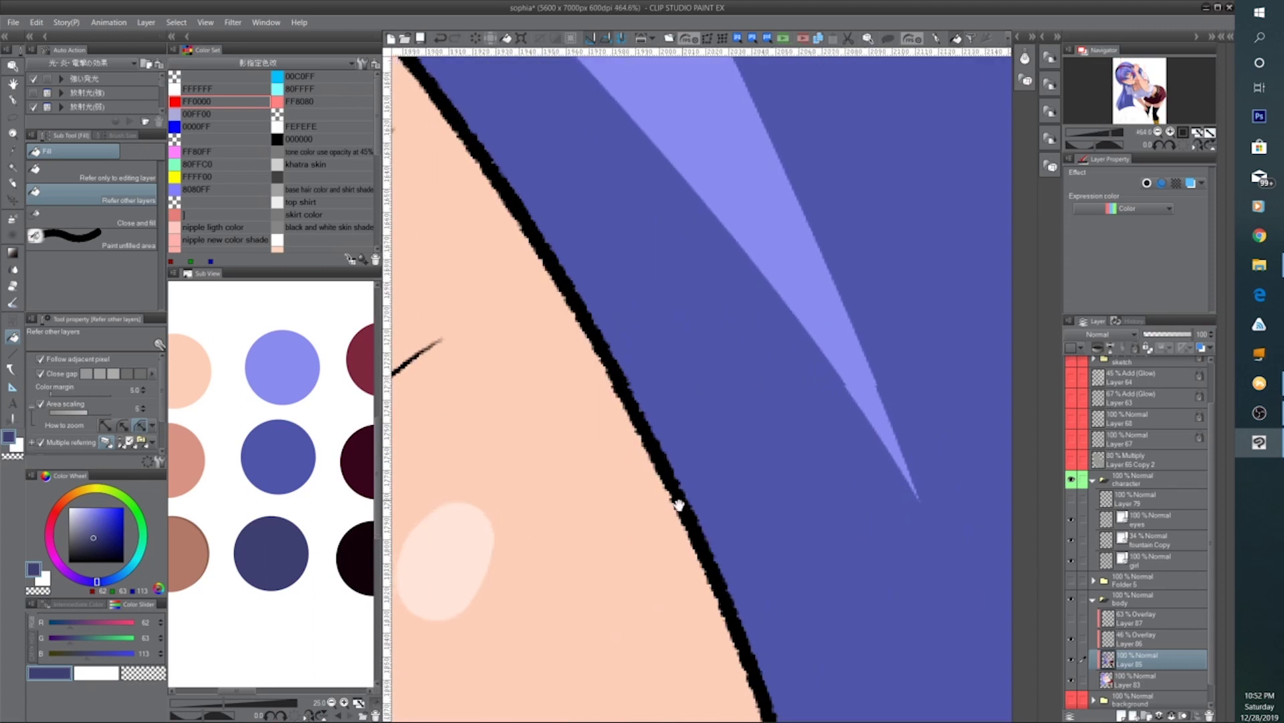
{"action": "left_click_drag", "start_coordinate": [676, 507], "coordinate": [874, 361]}
{"action": "scroll", "coordinate": [781, 388], "scroll_direction": "down", "scroll_amount": 6}
{"action": "scroll", "coordinate": [648, 493], "scroll_direction": "down", "scroll_amount": 3}
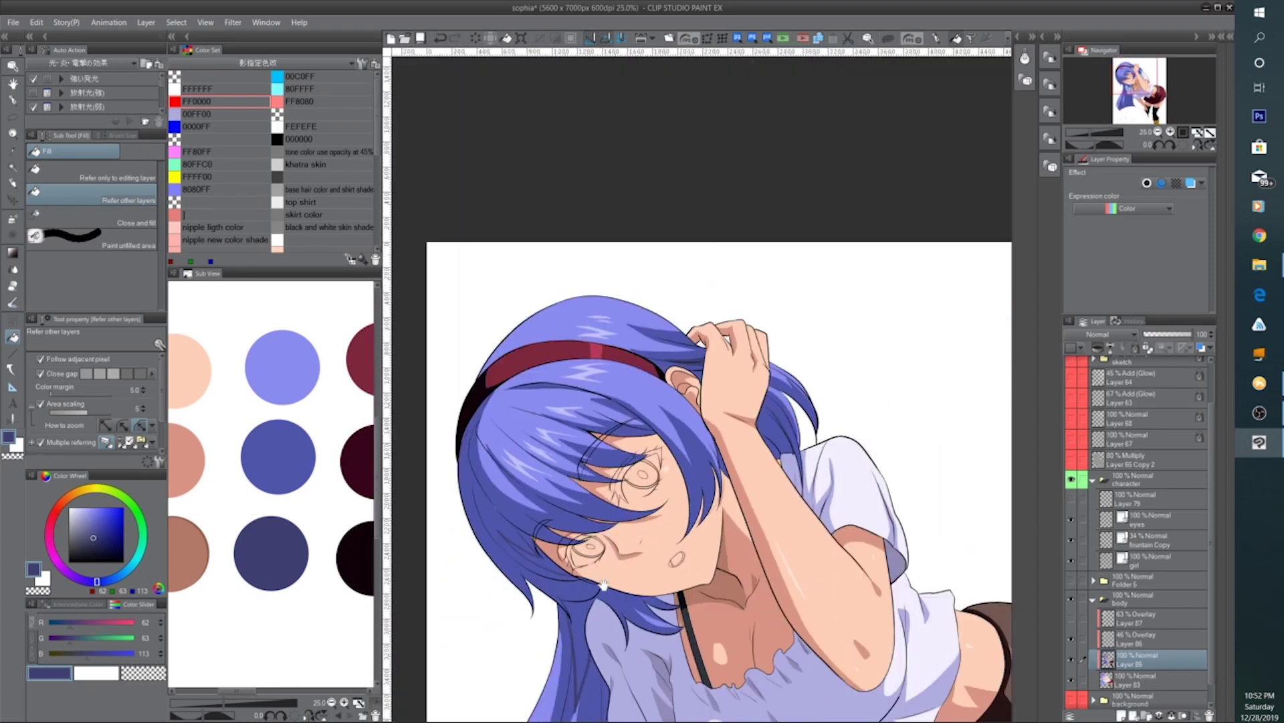
{"action": "scroll", "coordinate": [604, 393], "scroll_direction": "up", "scroll_amount": 4}
{"action": "left_click", "coordinate": [610, 398]}
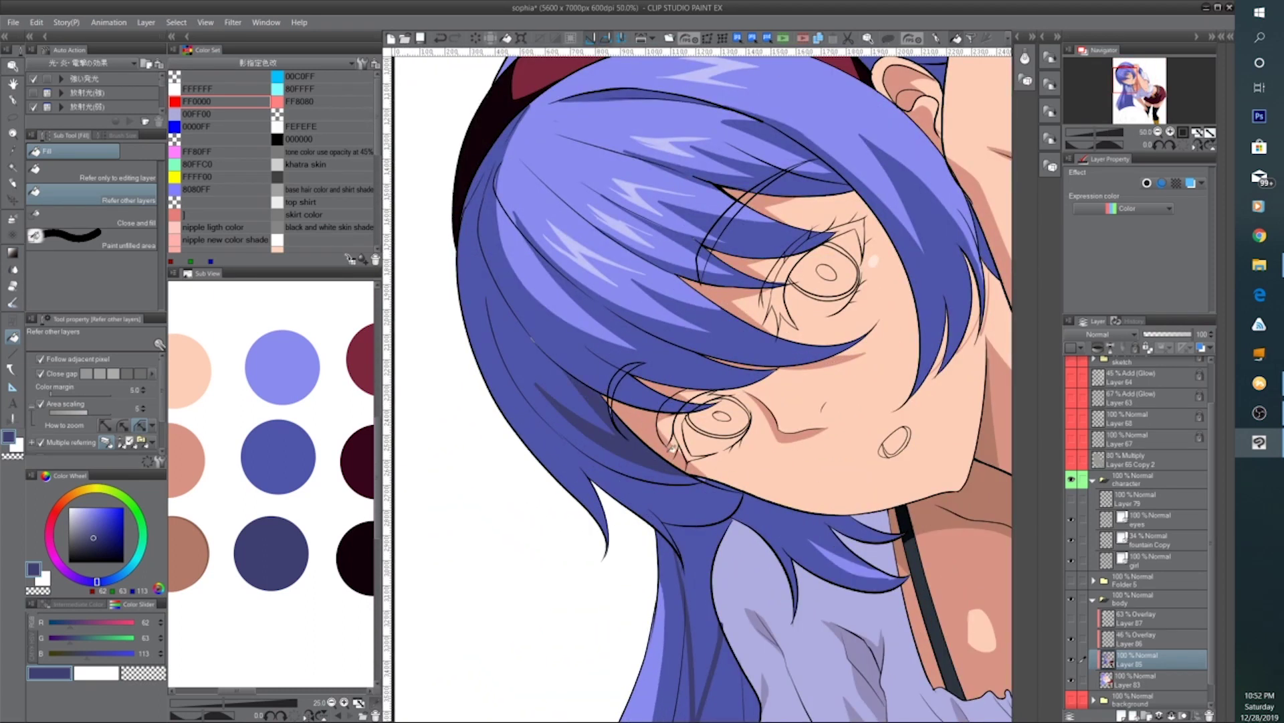
{"action": "left_click_drag", "start_coordinate": [716, 519], "coordinate": [705, 448]}
{"action": "left_click", "coordinate": [710, 505]}
Fill the outlined shadow strands in the long hair hanging behind the sleeve with dark blue
{"action": "scroll", "coordinate": [833, 481], "scroll_direction": "down", "scroll_amount": 1}
{"action": "left_click_drag", "start_coordinate": [786, 573], "coordinate": [775, 429]}
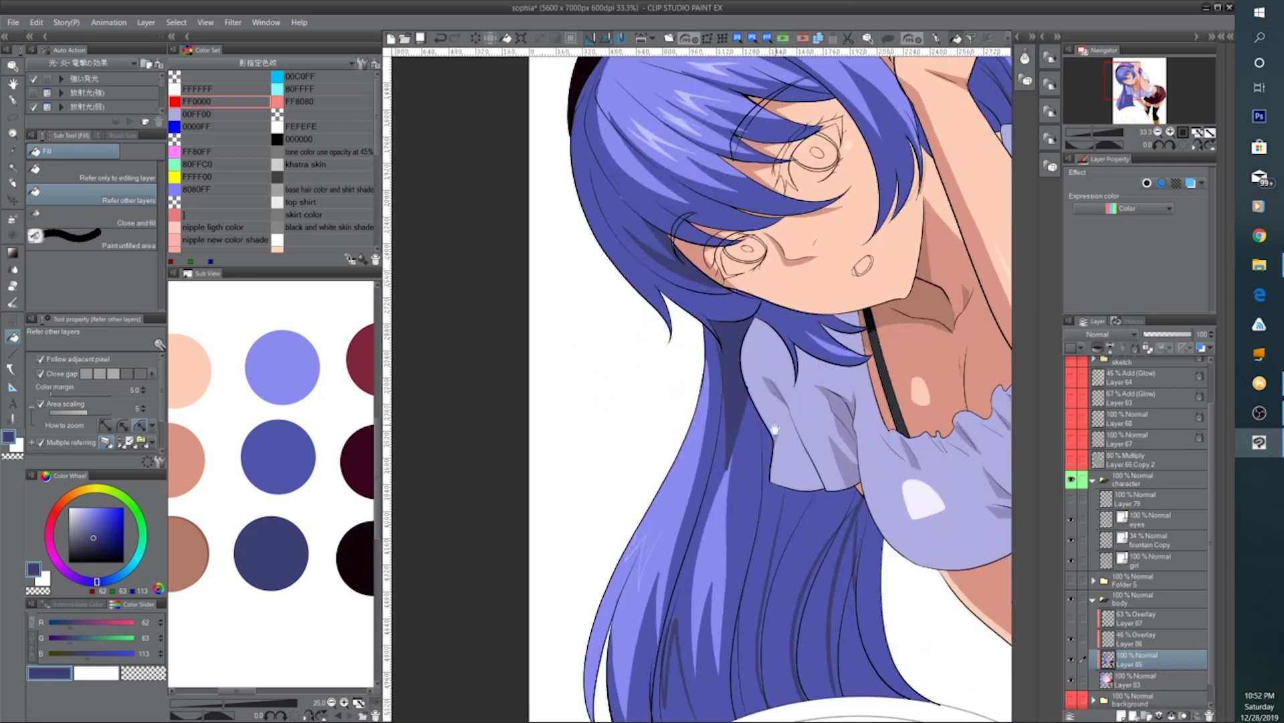
{"action": "left_click_drag", "start_coordinate": [806, 593], "coordinate": [789, 473]}
{"action": "left_click", "coordinate": [669, 587]}
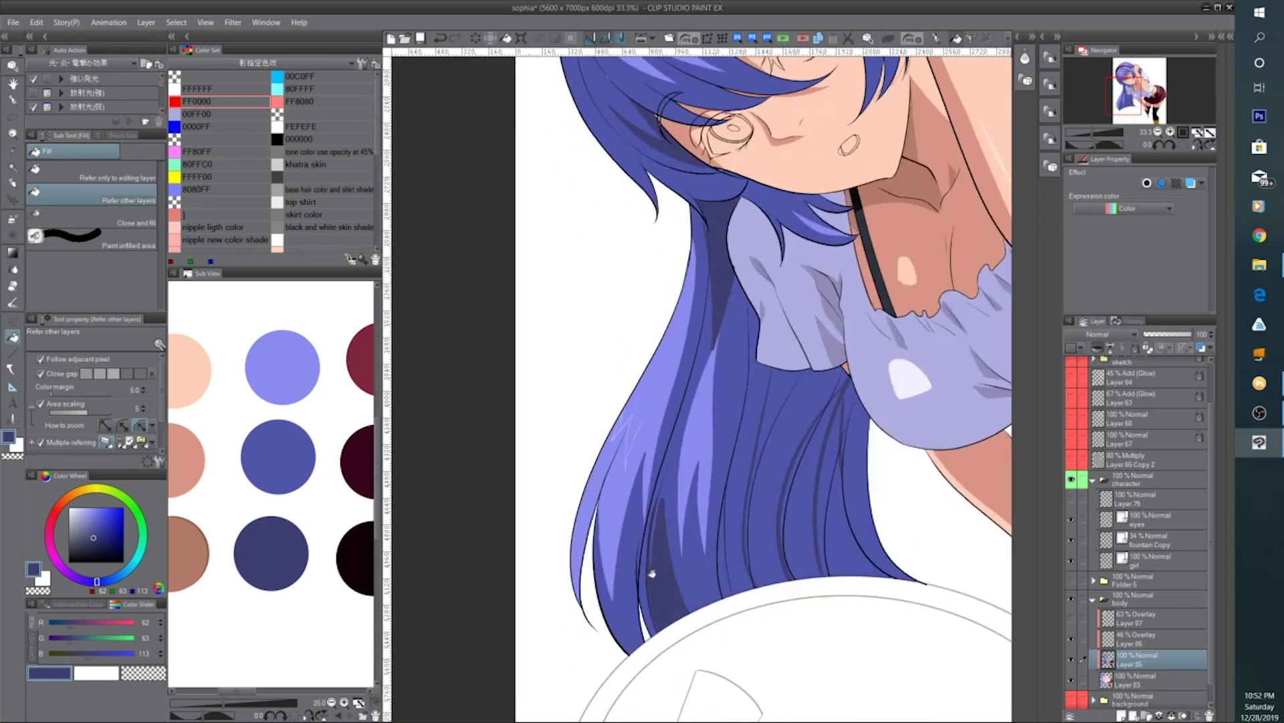
{"action": "left_click", "coordinate": [711, 507]}
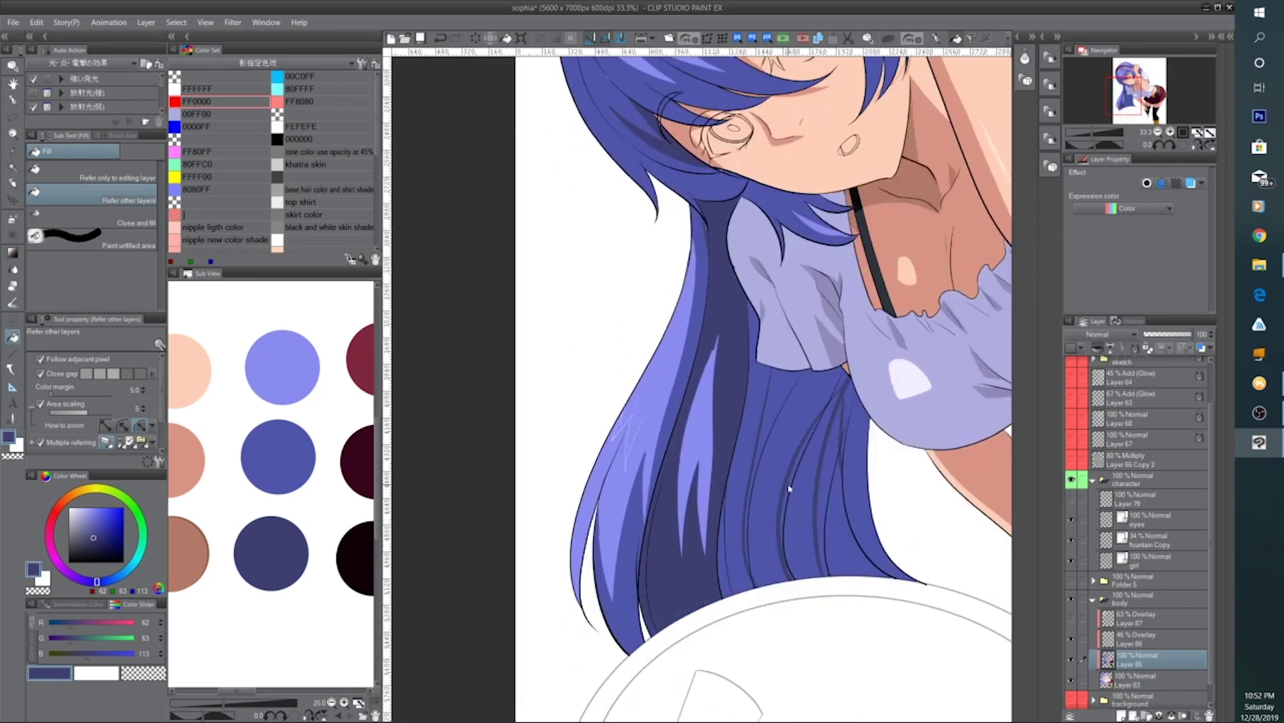
{"action": "key", "text": "ctrl+z"}
{"action": "left_click", "coordinate": [793, 519]}
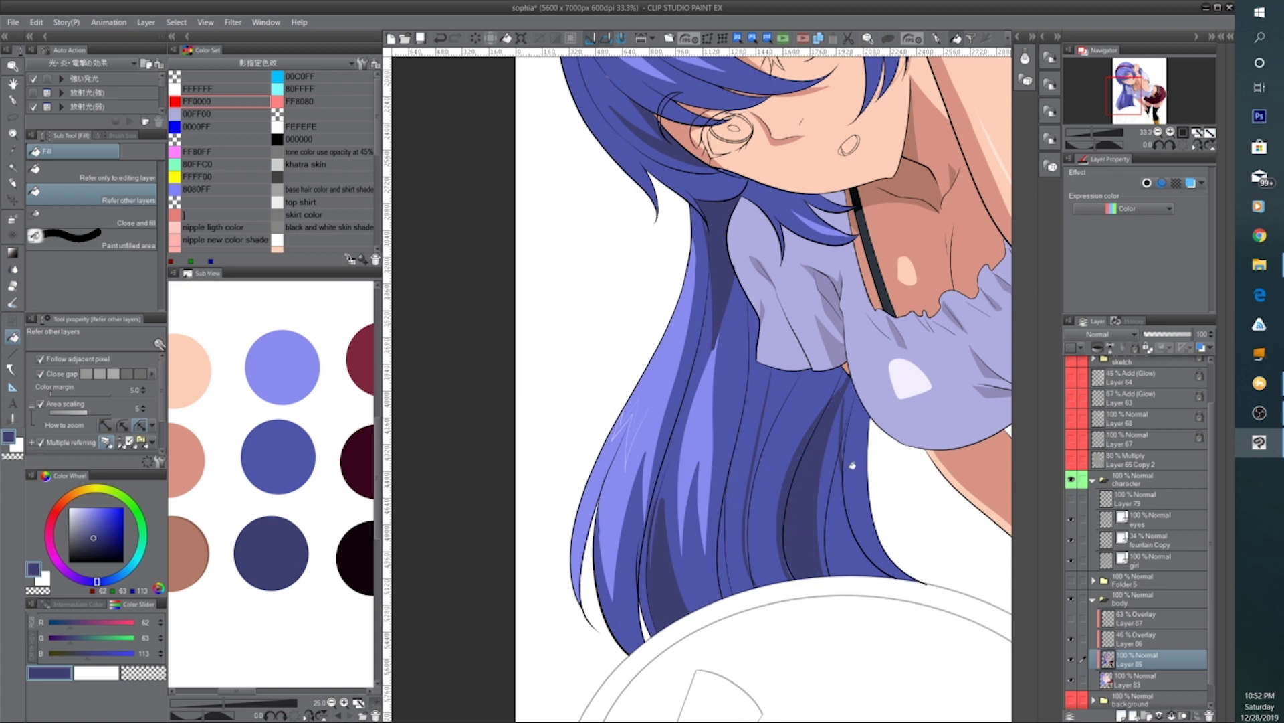
{"action": "left_click", "coordinate": [855, 399]}
{"action": "left_click", "coordinate": [784, 398]}
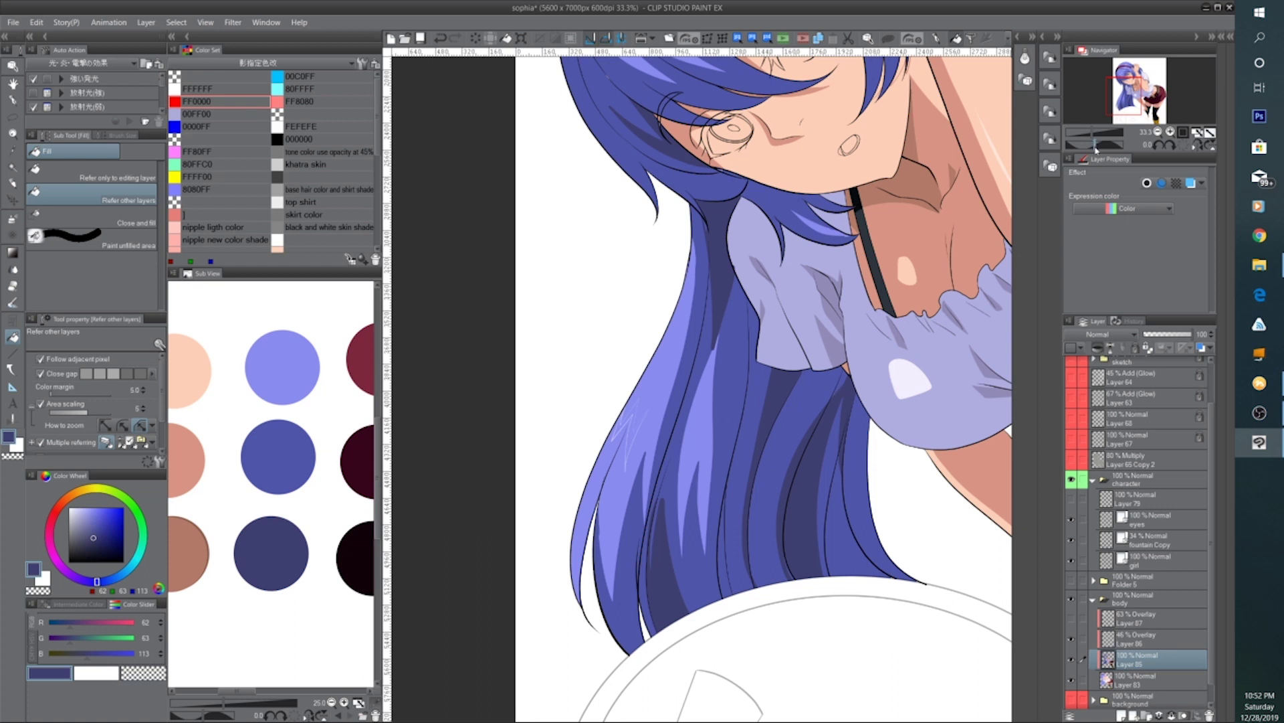
Review the shaded hair with the canvas view rotated so the long hair runs sideways
{"action": "left_click_drag", "start_coordinate": [1098, 147], "coordinate": [1105, 143]}
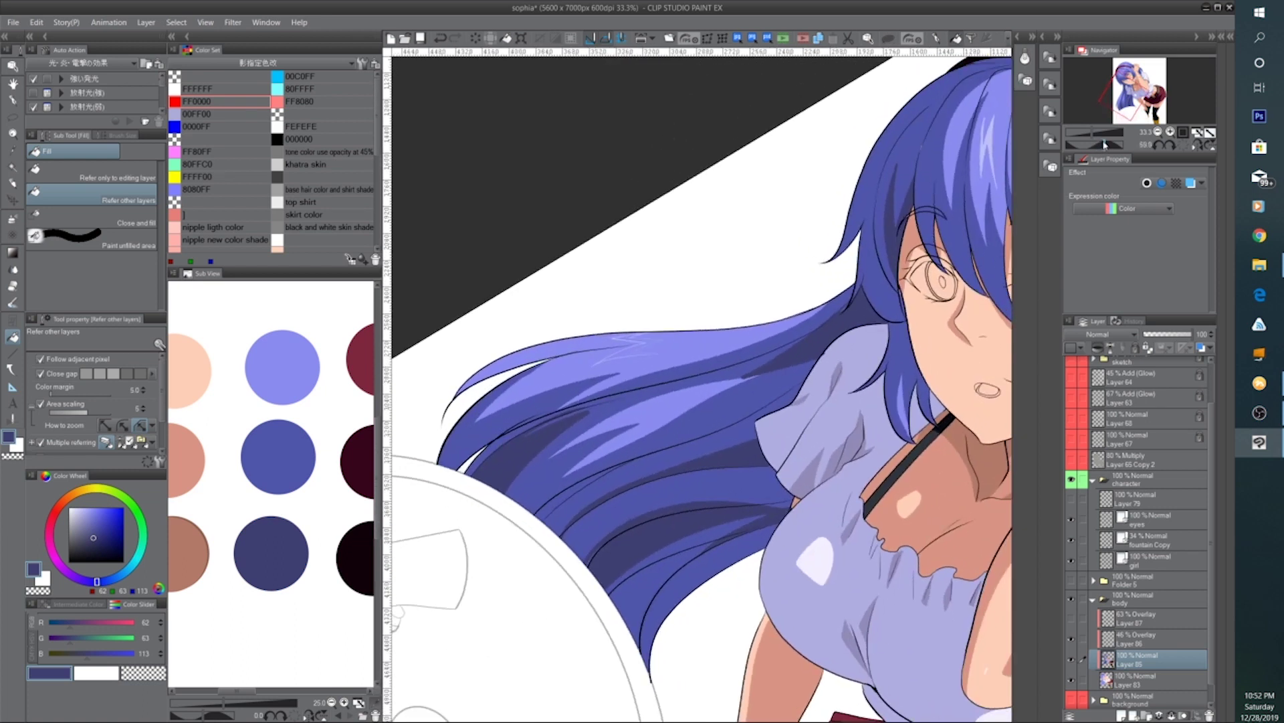
{"action": "key", "text": "ctrl+minus"}
{"action": "key", "text": "ctrl+minus"}
{"action": "key", "text": "ctrl+minus"}
{"action": "key", "text": "ctrl+minus"}
{"action": "key", "text": "ctrl+minus"}
{"action": "key", "text": "ctrl+plus"}
{"action": "key", "text": "ctrl+plus"}
{"action": "key", "text": "ctrl+plus"}
{"action": "key", "text": "ctrl+plus"}
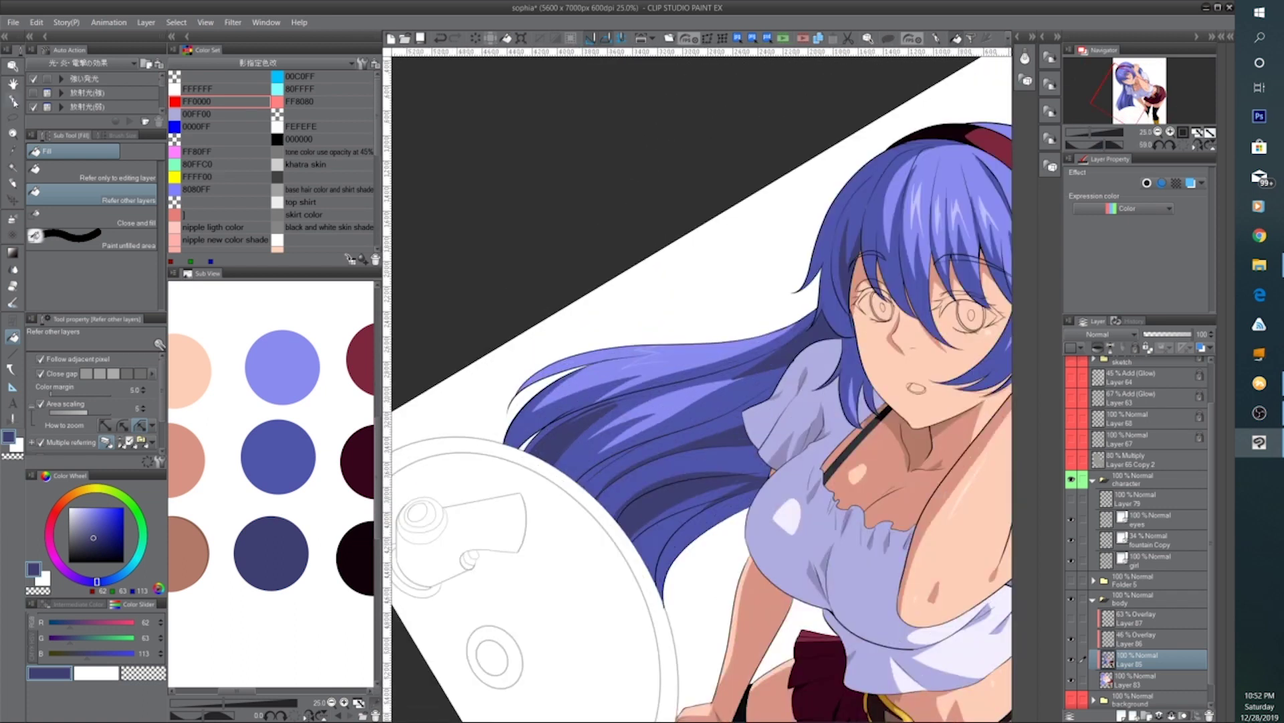
Shorten the dark shadow tip in the long hair beside the sleeve by painting over it with the sampled mid blue
{"action": "key", "text": "p"}
{"action": "key", "text": "ctrl+plus"}
{"action": "key", "text": "ctrl+plus"}
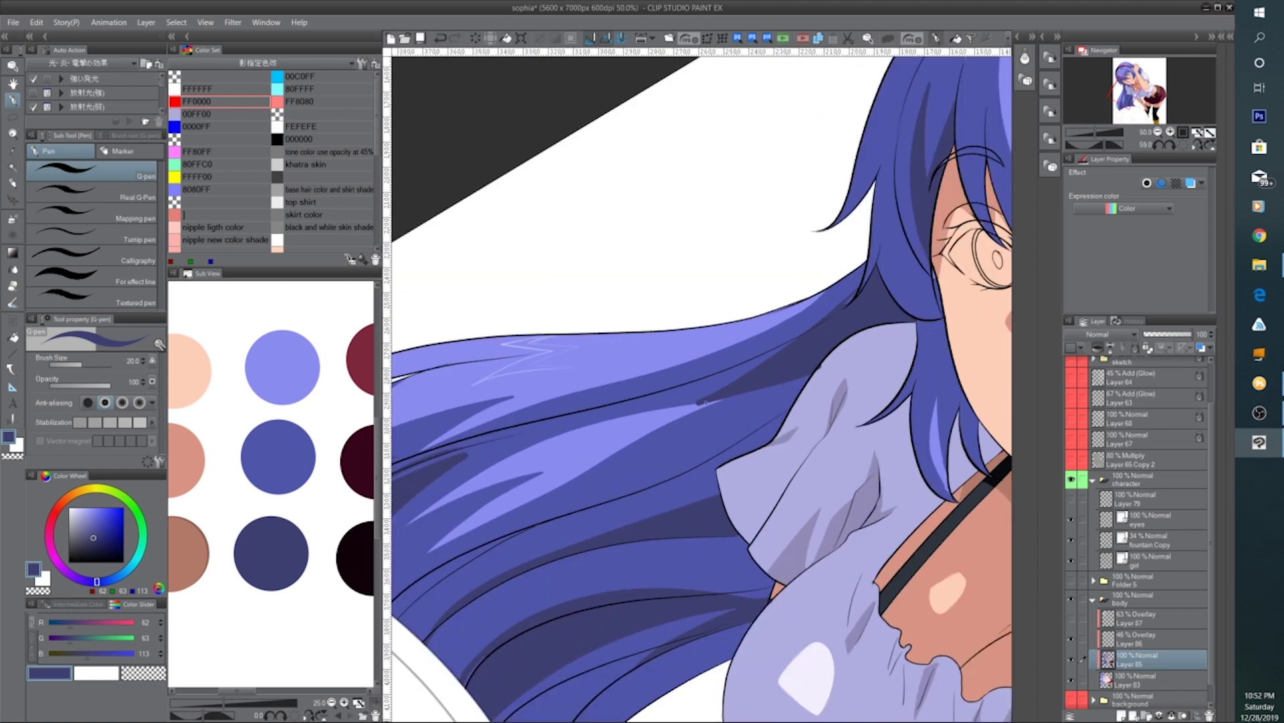
{"action": "left_click", "coordinate": [762, 404], "text": "alt"}
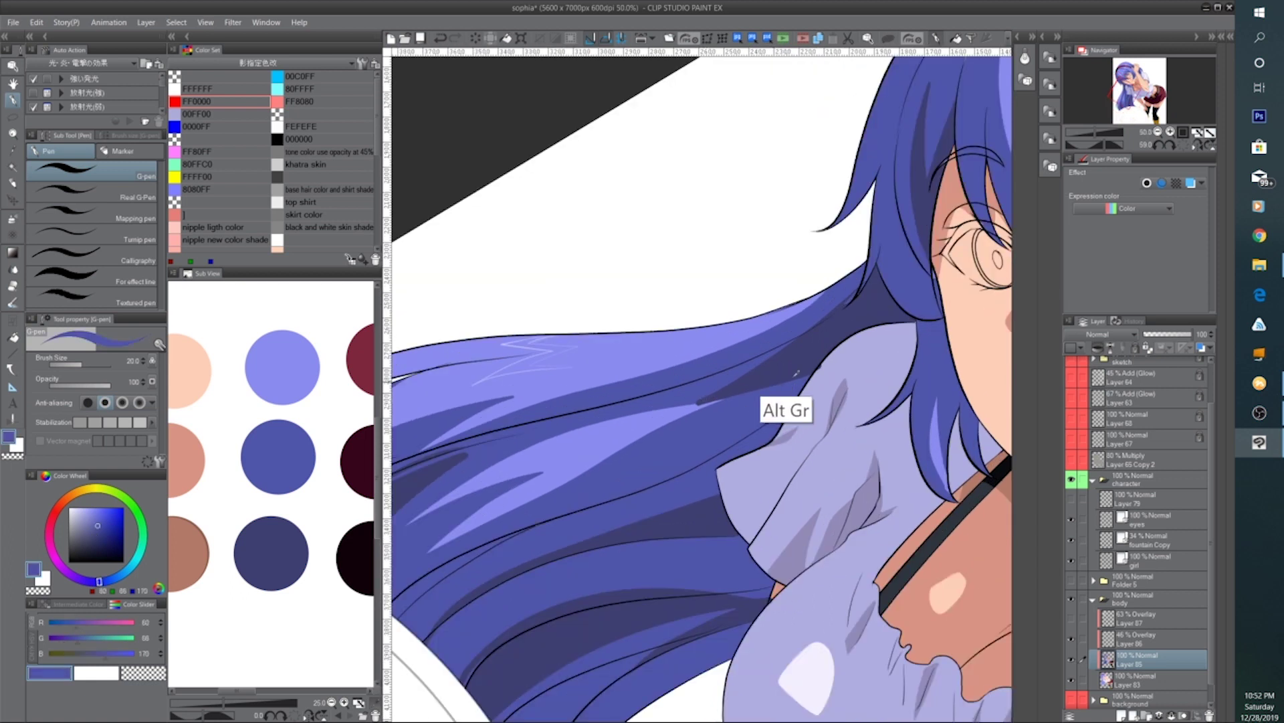
{"action": "key", "text": "bracketright"}
{"action": "key", "text": "bracketright"}
{"action": "mouse_move", "coordinate": [813, 370]}
{"action": "left_mouse_down"}
{"action": "mouse_move", "coordinate": [688, 399]}
{"action": "mouse_move", "coordinate": [764, 384]}
{"action": "left_mouse_up"}
Restore the highlight tip on the long hair with the sampled light blue and the G-pen at size 50
{"action": "left_click", "coordinate": [664, 410], "text": "alt"}
{"action": "key", "text": "bracketright"}
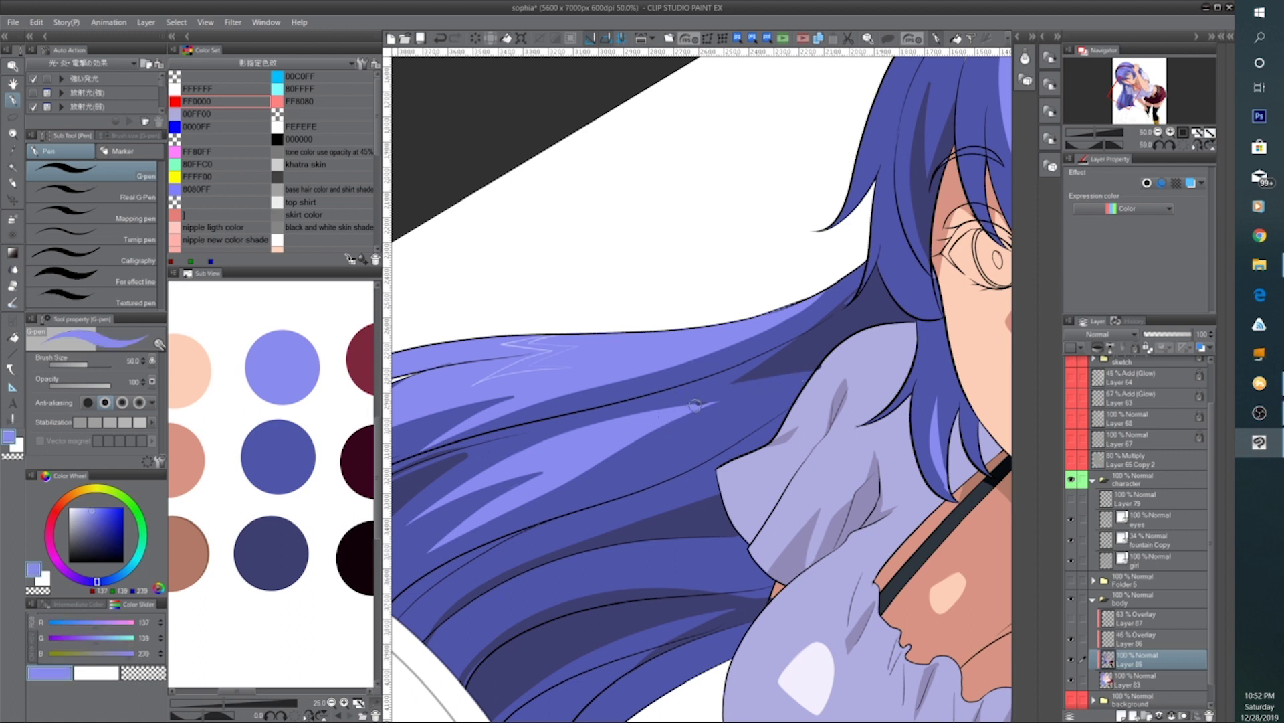
{"action": "left_click_drag", "start_coordinate": [693, 404], "coordinate": [750, 391]}
Outline shadow shapes on the hair locks beside the cheek and above the sleeve with the sampled dark blue
{"action": "left_click", "coordinate": [823, 371], "text": "alt"}
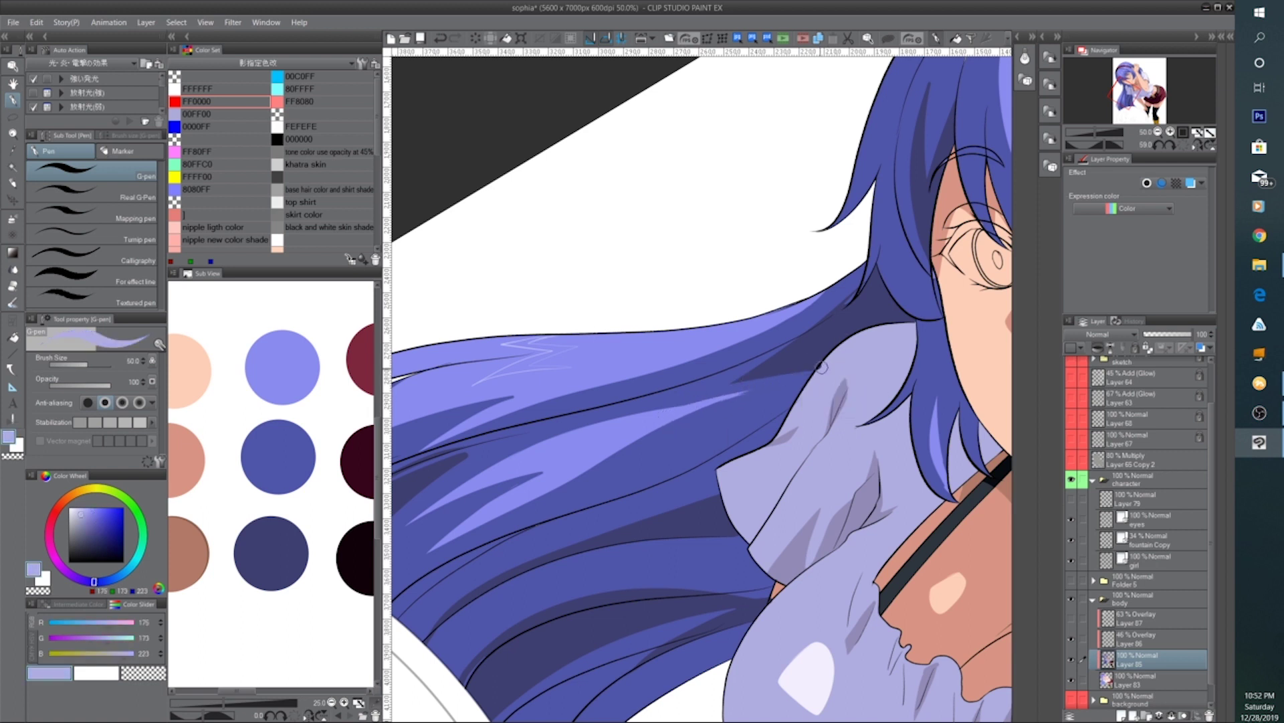
{"action": "left_click", "coordinate": [843, 311], "text": "alt"}
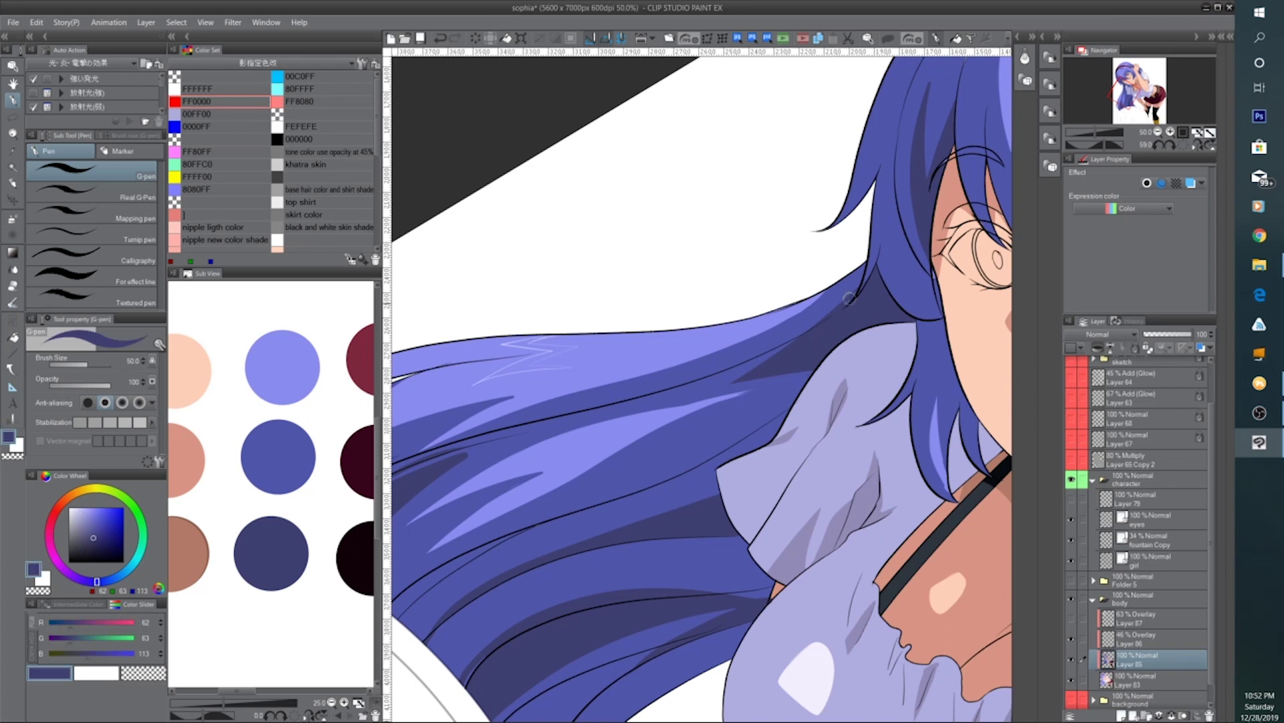
{"action": "scroll", "coordinate": [869, 310], "scroll_direction": "down", "scroll_amount": 1}
{"action": "left_click_drag", "start_coordinate": [868, 310], "coordinate": [688, 450]}
{"action": "scroll", "coordinate": [687, 450], "scroll_direction": "up", "scroll_amount": 2}
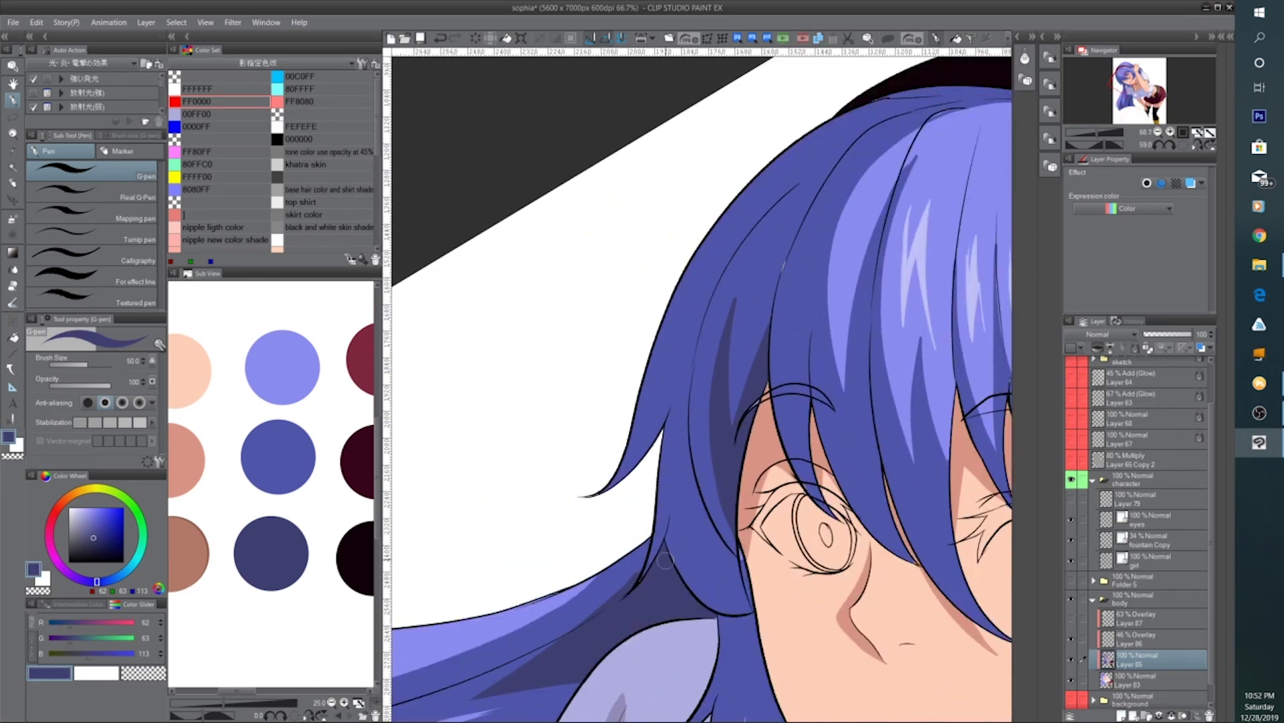
{"action": "mouse_move", "coordinate": [739, 565]}
{"action": "left_mouse_down"}
{"action": "mouse_move", "coordinate": [687, 504]}
{"action": "mouse_move", "coordinate": [698, 557]}
{"action": "mouse_move", "coordinate": [748, 610]}
{"action": "left_mouse_up"}
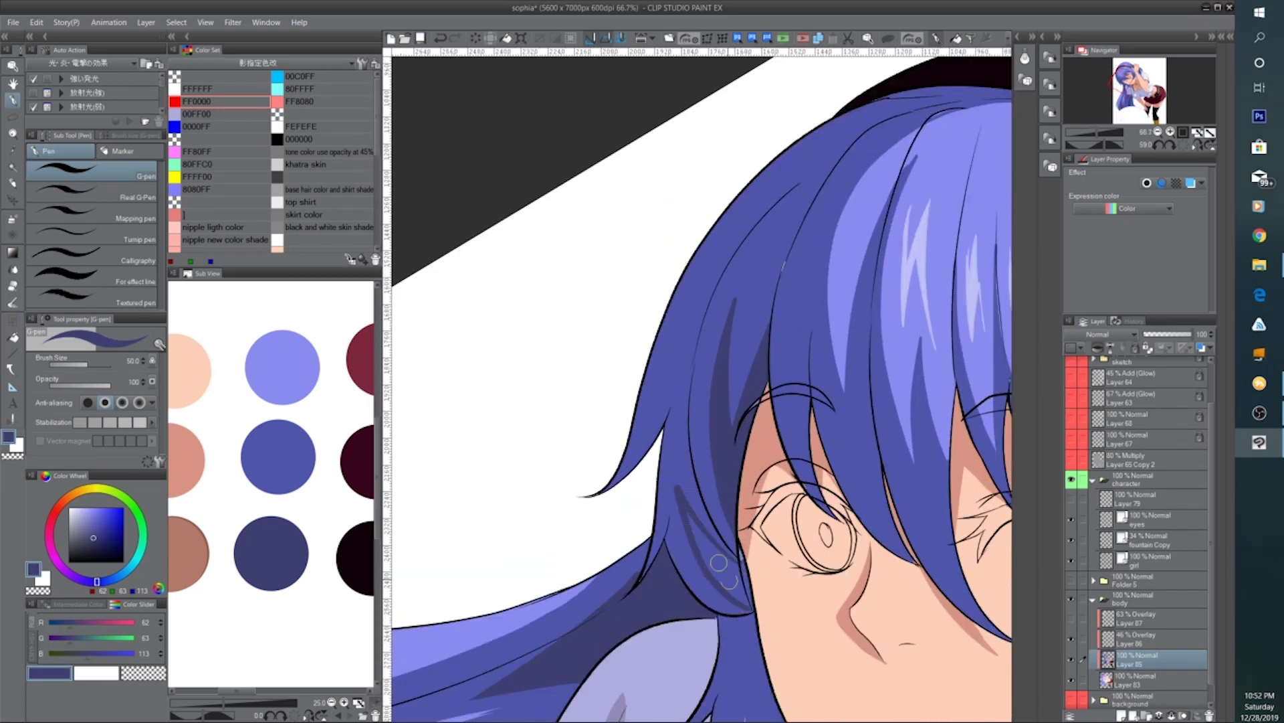
{"action": "key", "text": "ctrl+z"}
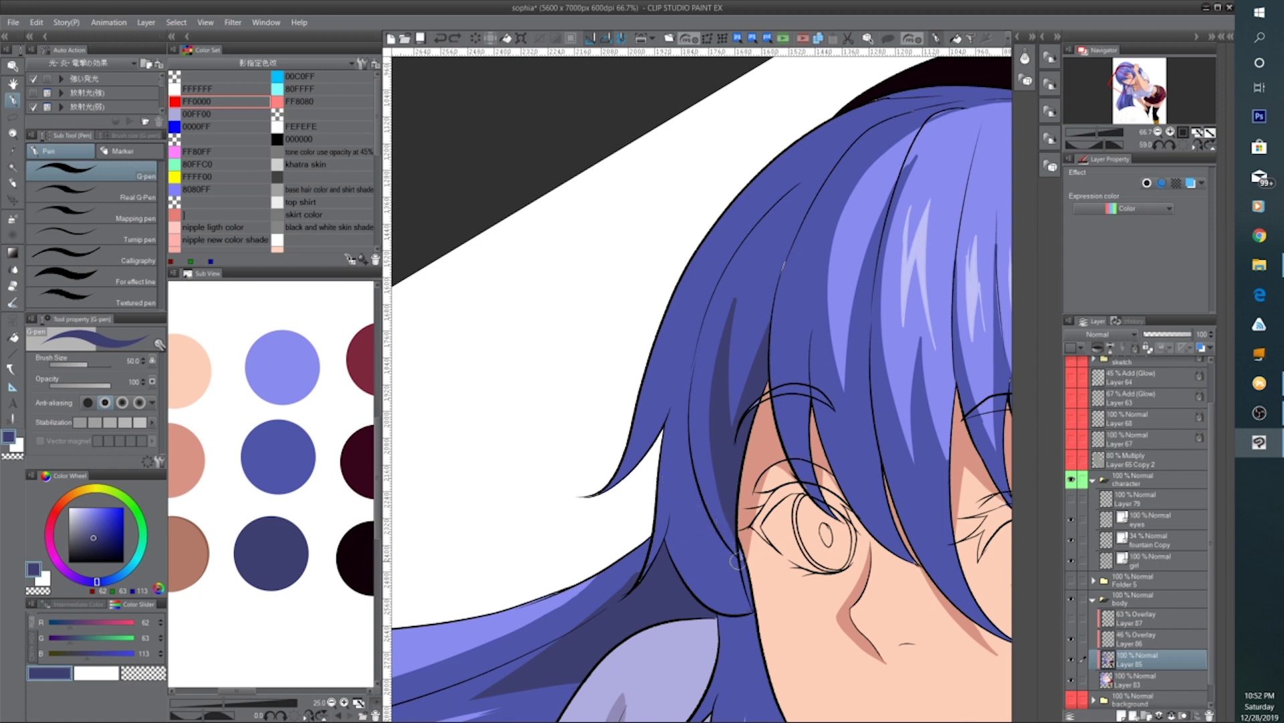
{"action": "mouse_move", "coordinate": [741, 559]}
{"action": "left_mouse_down"}
{"action": "mouse_move", "coordinate": [727, 551]}
{"action": "mouse_move", "coordinate": [716, 575]}
{"action": "mouse_move", "coordinate": [737, 607]}
{"action": "mouse_move", "coordinate": [697, 576]}
{"action": "mouse_move", "coordinate": [725, 615]}
{"action": "mouse_move", "coordinate": [704, 387]}
{"action": "mouse_move", "coordinate": [683, 494]}
{"action": "mouse_move", "coordinate": [728, 476]}
{"action": "left_mouse_up"}
{"action": "key", "text": "space"}
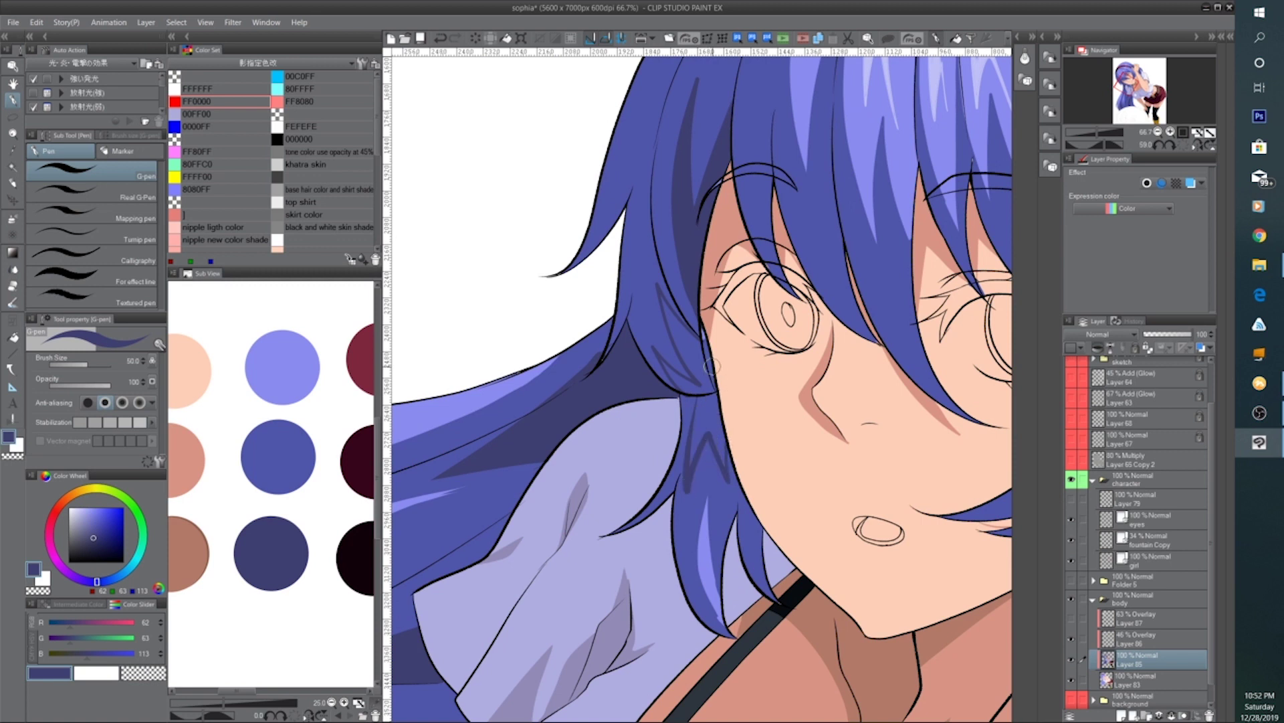
{"action": "key", "text": "ctrl+z"}
{"action": "mouse_move", "coordinate": [696, 399]}
{"action": "left_mouse_down"}
{"action": "mouse_move", "coordinate": [693, 485]}
{"action": "mouse_move", "coordinate": [732, 490]}
{"action": "left_mouse_up"}
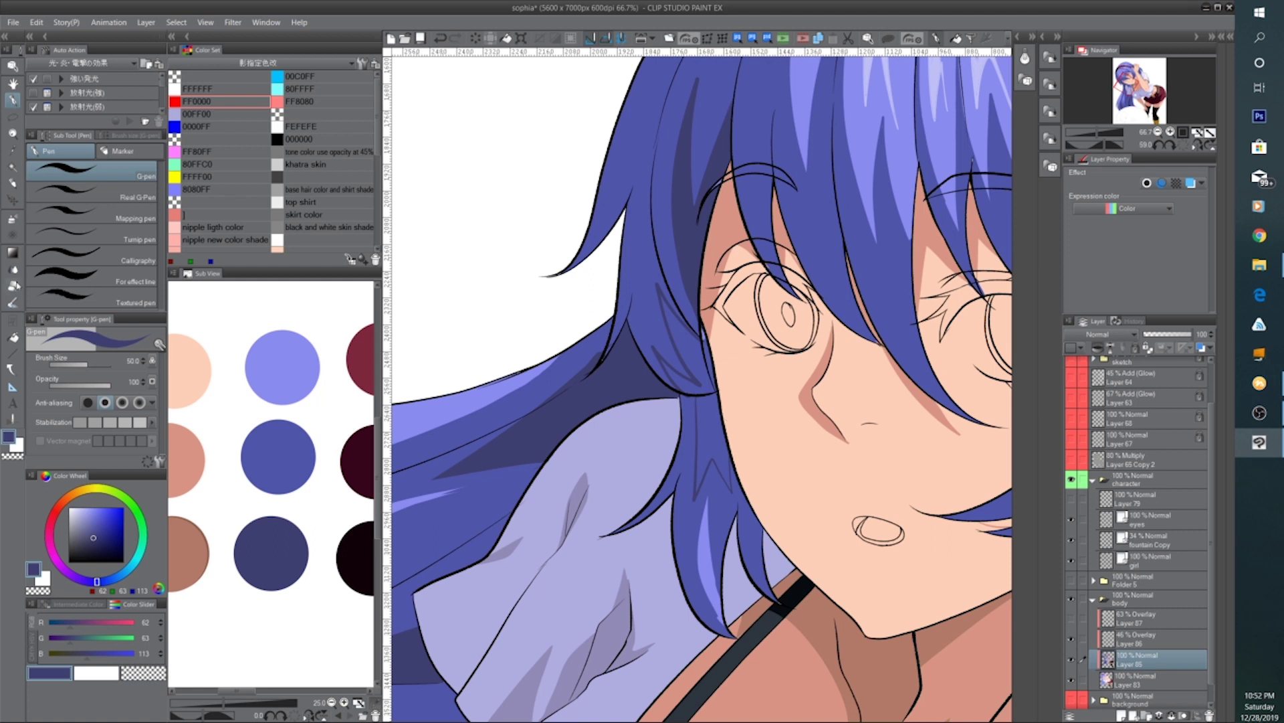
Fill the outlined shadow shapes on the hair locks beside the cheek with dark blue
{"action": "left_click", "coordinate": [16, 336]}
{"action": "left_click", "coordinate": [721, 431]}
{"action": "left_click", "coordinate": [695, 369]}
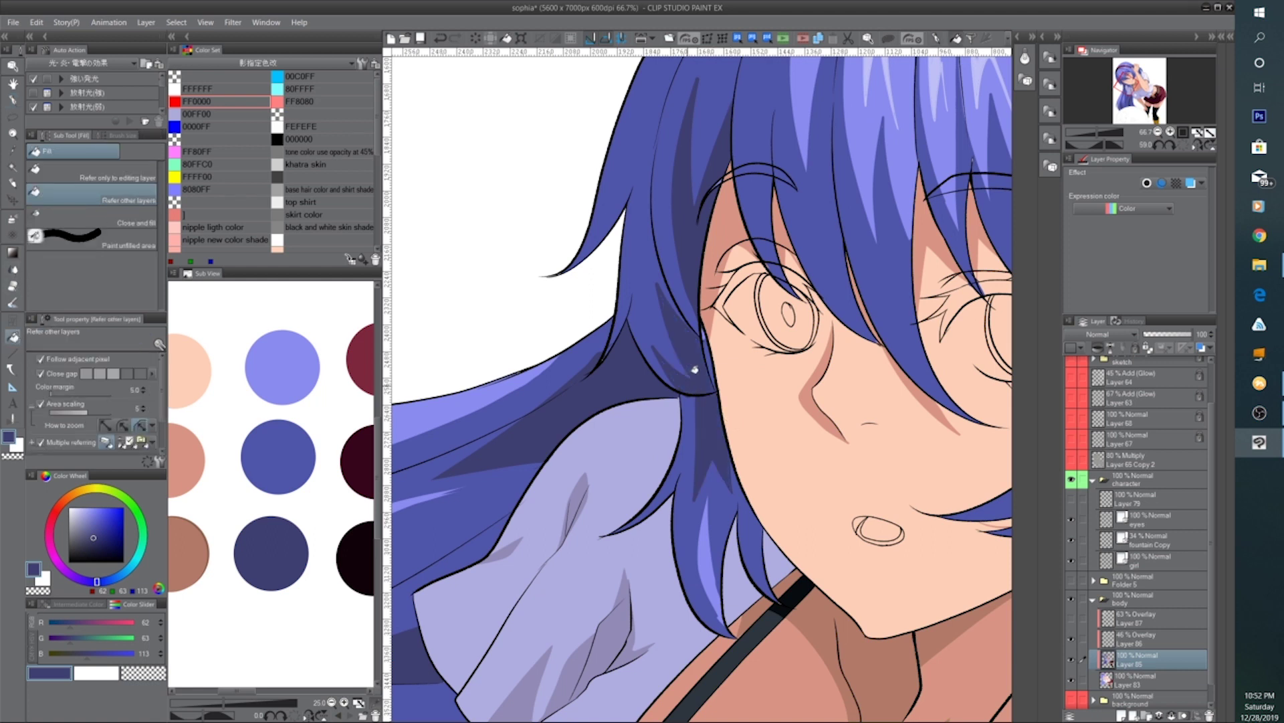
{"action": "left_click", "coordinate": [714, 346]}
Sample the skin shadow colour (RGB 216, 149, 132) from the forehead beside the hair for the G-pen
{"action": "left_click", "coordinate": [14, 100]}
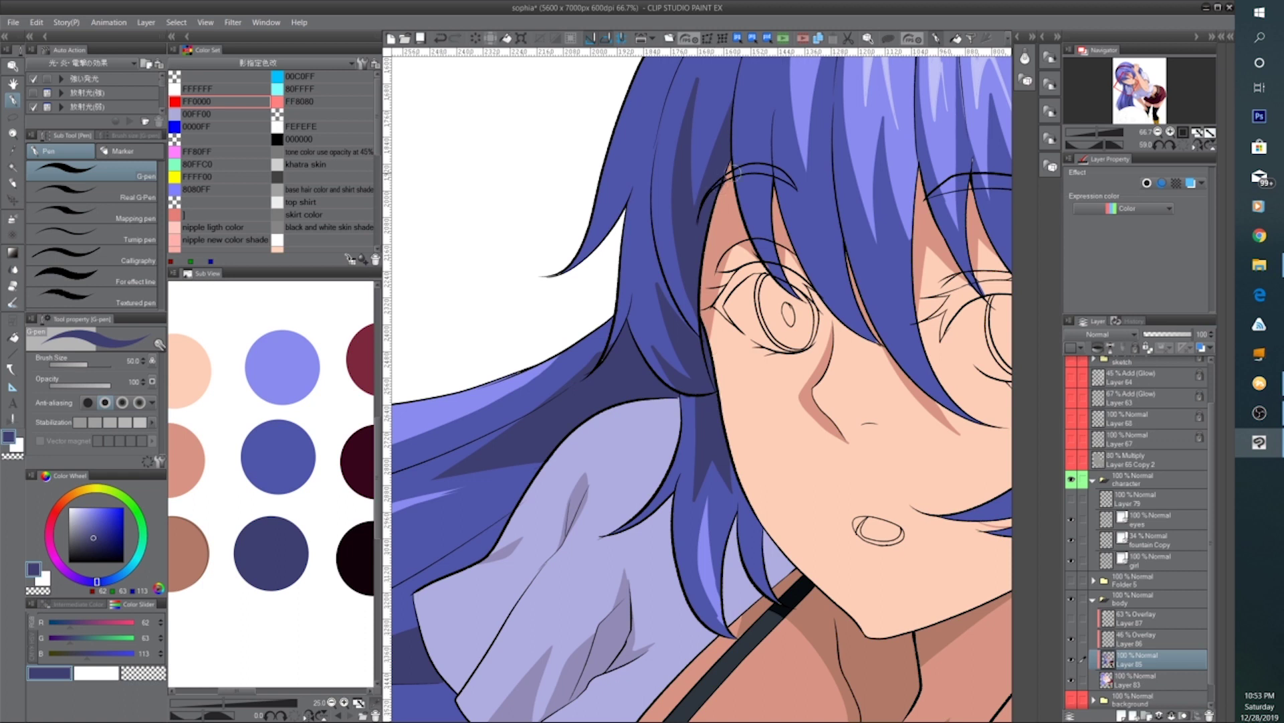
{"action": "key", "text": "ISO_Level3_Shift"}
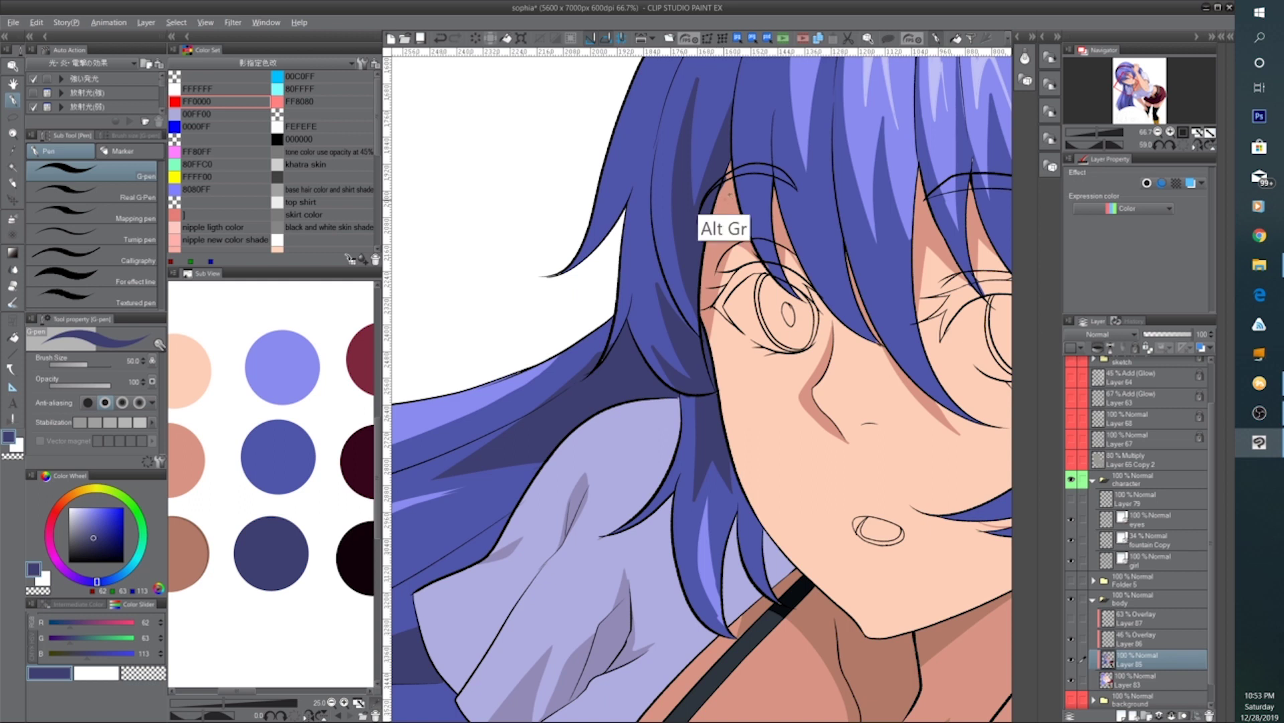
{"action": "left_click", "coordinate": [719, 208], "text": "alt"}
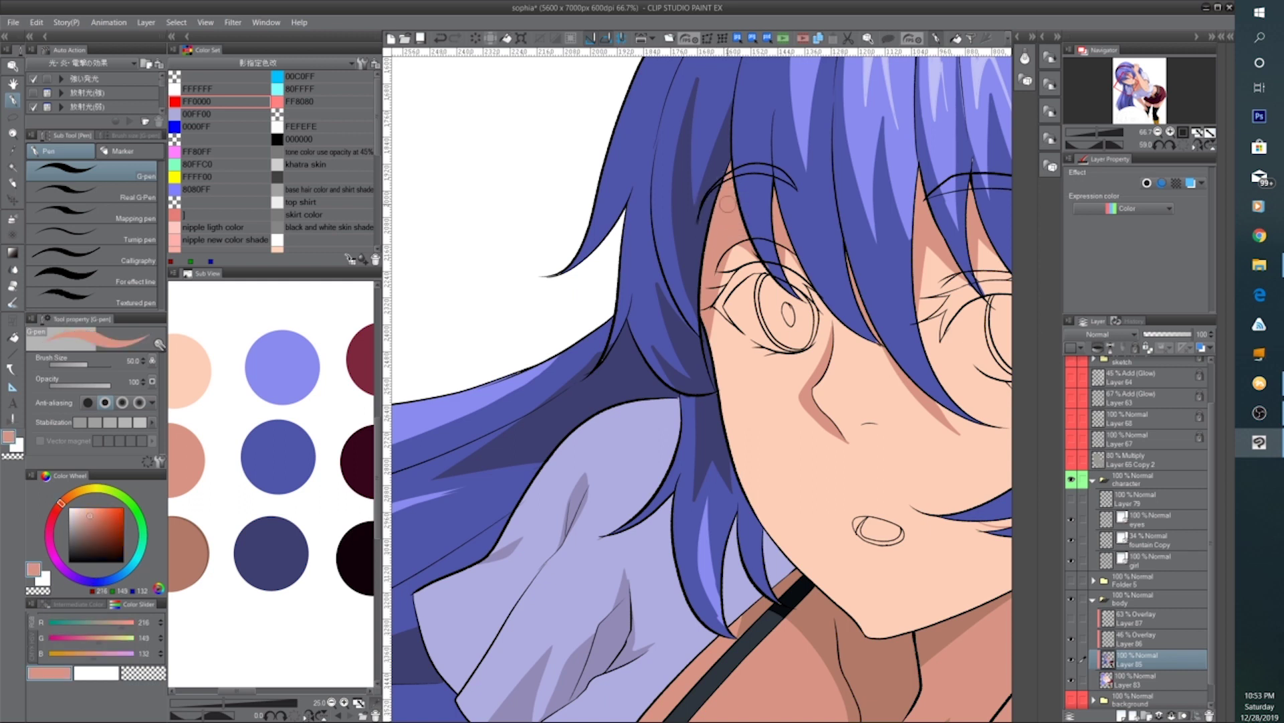
{"action": "scroll", "coordinate": [809, 518], "scroll_direction": "down", "scroll_amount": 3}
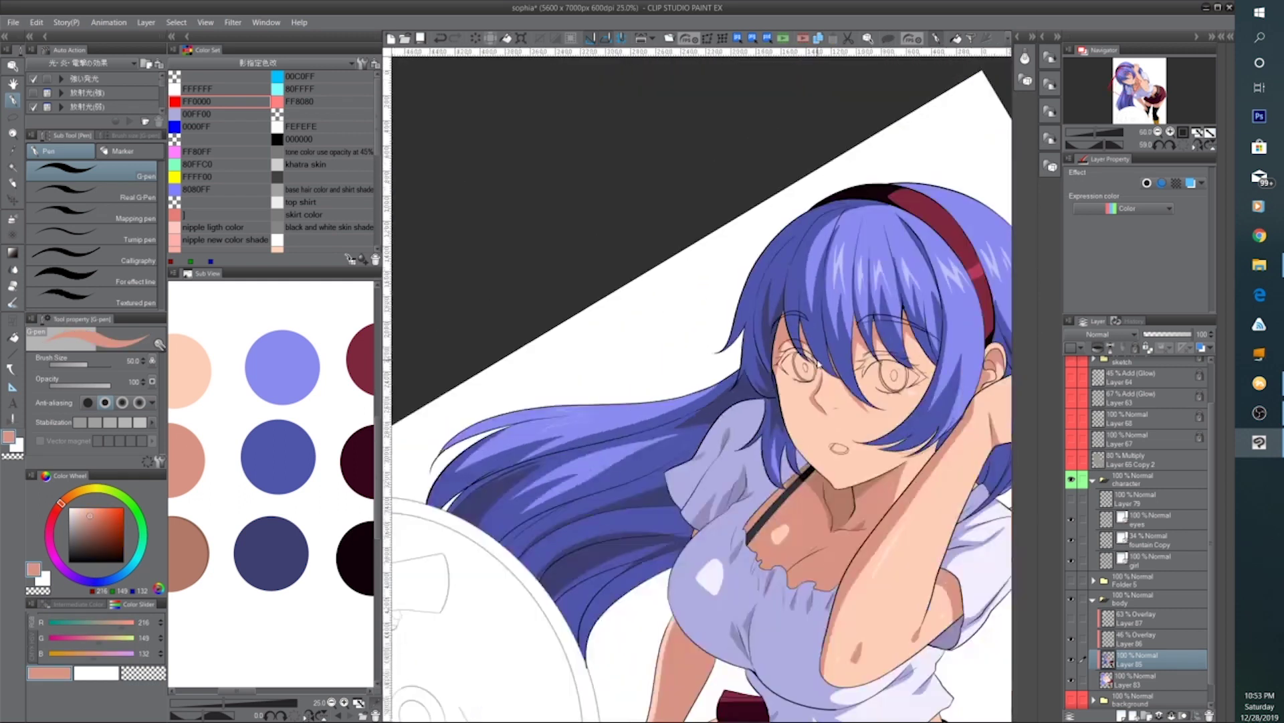
Collapse the body folder and hide both it and the girl line-art layer to isolate the facial feature lines
{"action": "scroll", "coordinate": [880, 424], "scroll_direction": "down", "scroll_amount": 2}
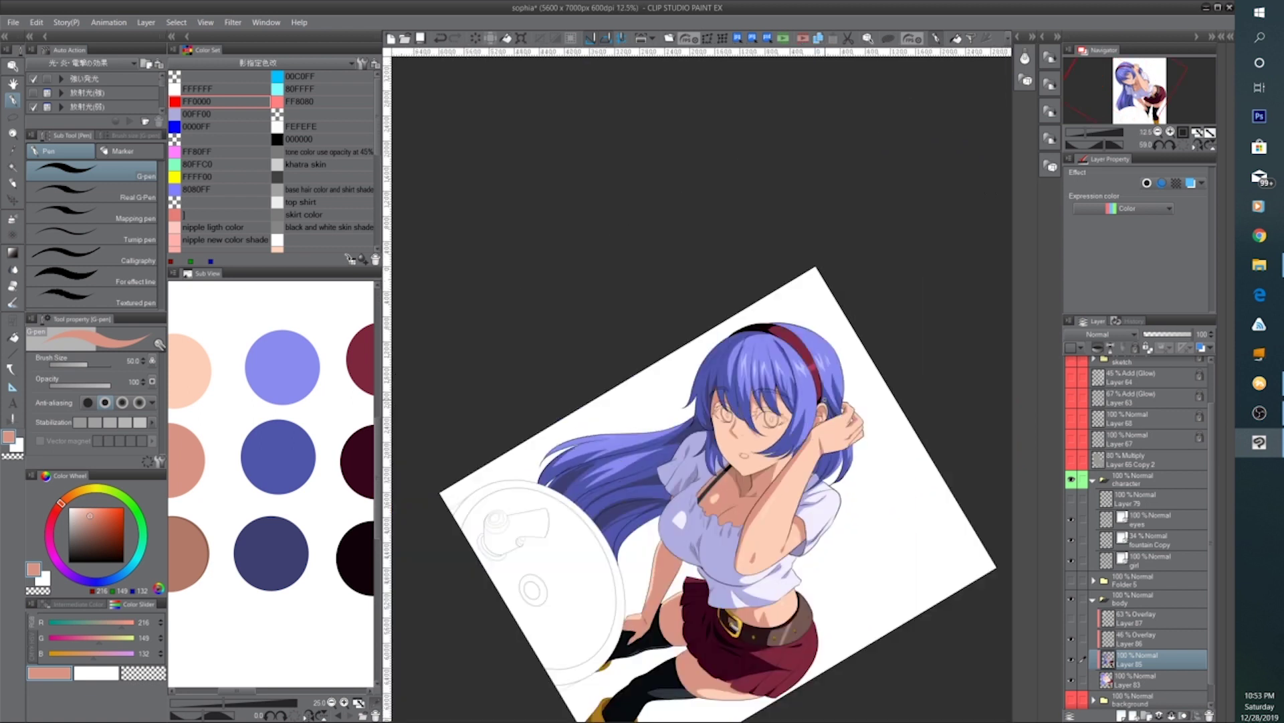
{"action": "scroll", "coordinate": [824, 400], "scroll_direction": "down", "scroll_amount": 2}
{"action": "scroll", "coordinate": [825, 400], "scroll_direction": "up", "scroll_amount": 2}
{"action": "left_click_drag", "start_coordinate": [1185, 145], "coordinate": [881, 368]}
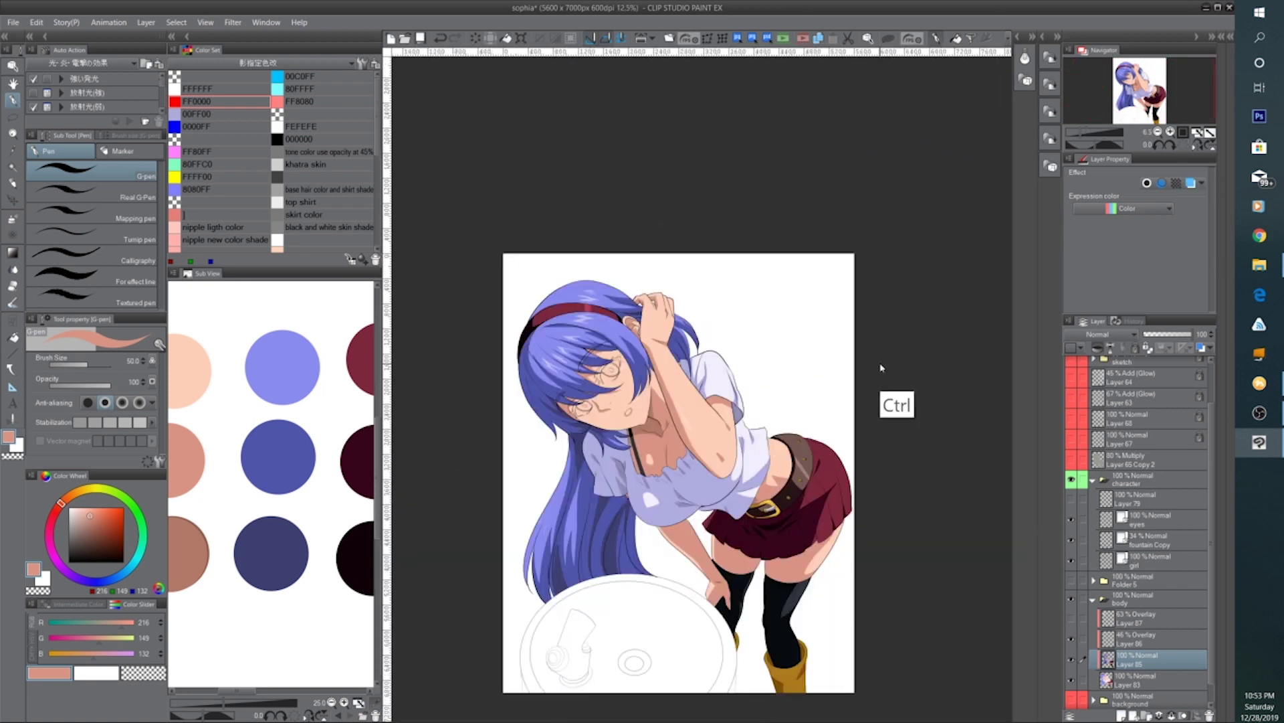
{"action": "left_click_drag", "start_coordinate": [760, 480], "coordinate": [819, 439]}
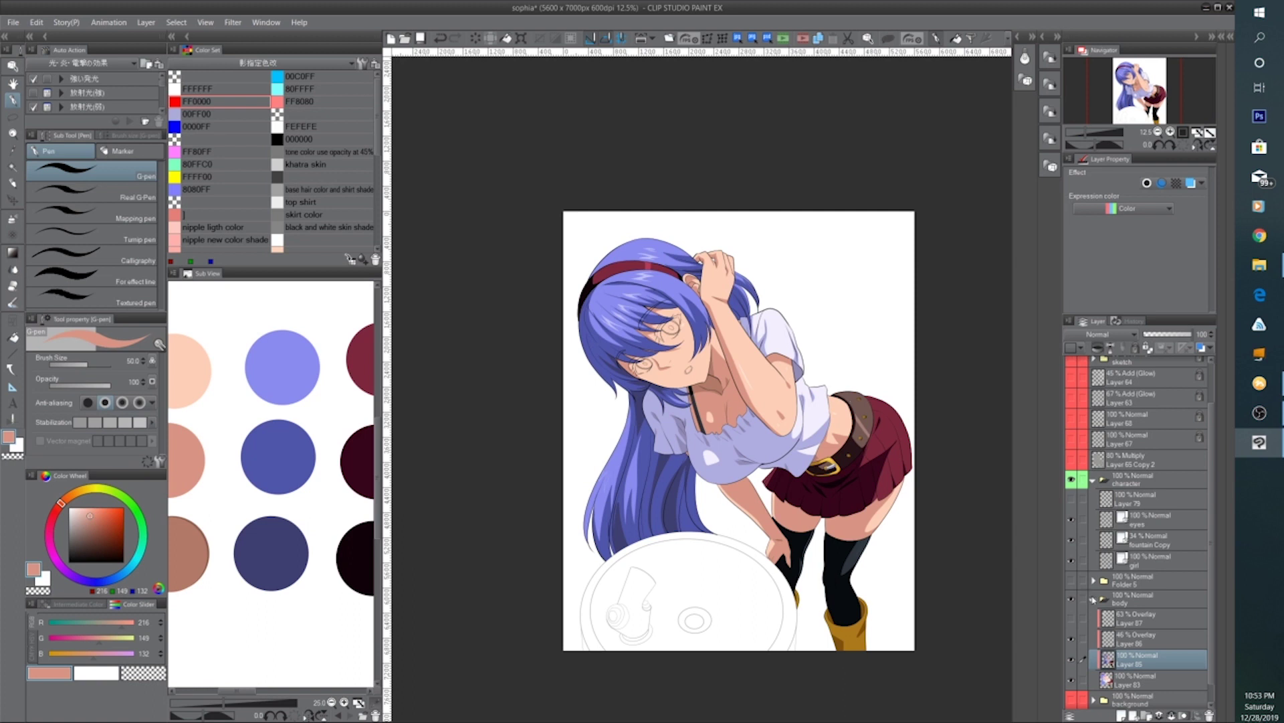
{"action": "left_click", "coordinate": [1093, 600]}
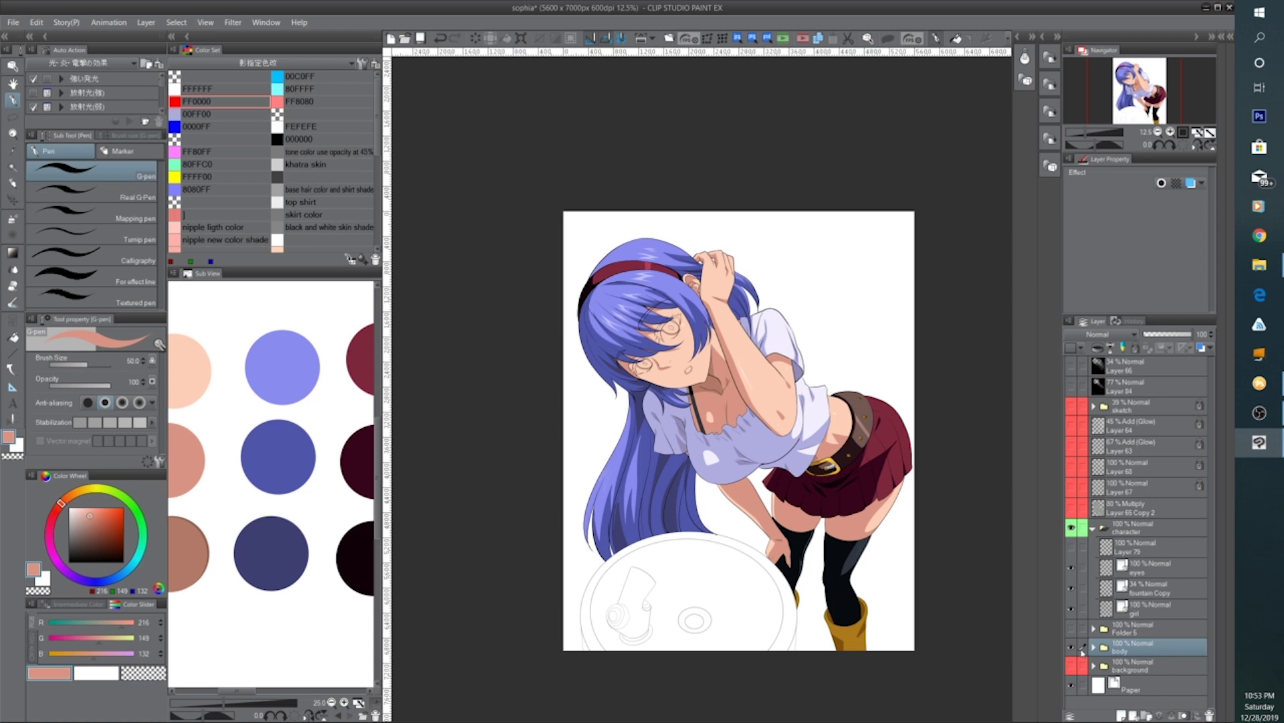
{"action": "left_click", "coordinate": [1072, 647]}
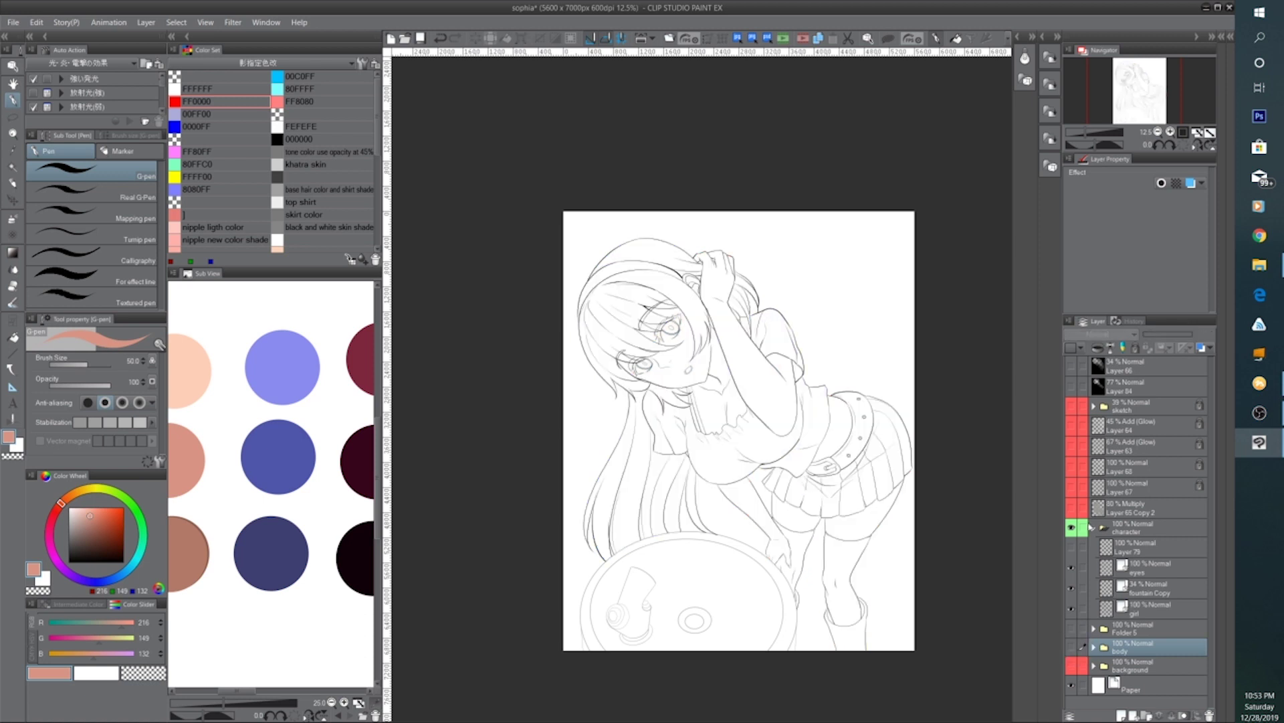
{"action": "left_click", "coordinate": [1072, 609]}
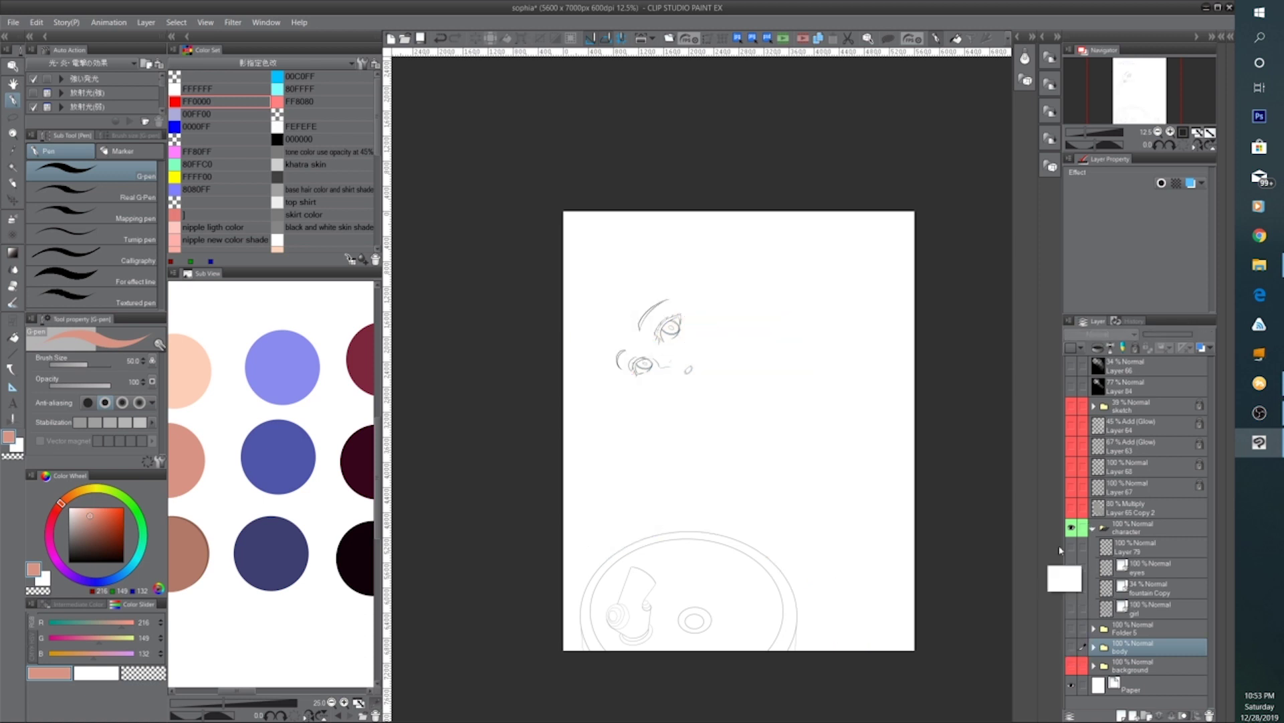
Create a new folder above Folder 5 and add a new raster layer inside it
{"action": "scroll", "coordinate": [694, 404], "scroll_direction": "up", "scroll_amount": 4}
{"action": "left_click_drag", "start_coordinate": [587, 345], "coordinate": [727, 490]}
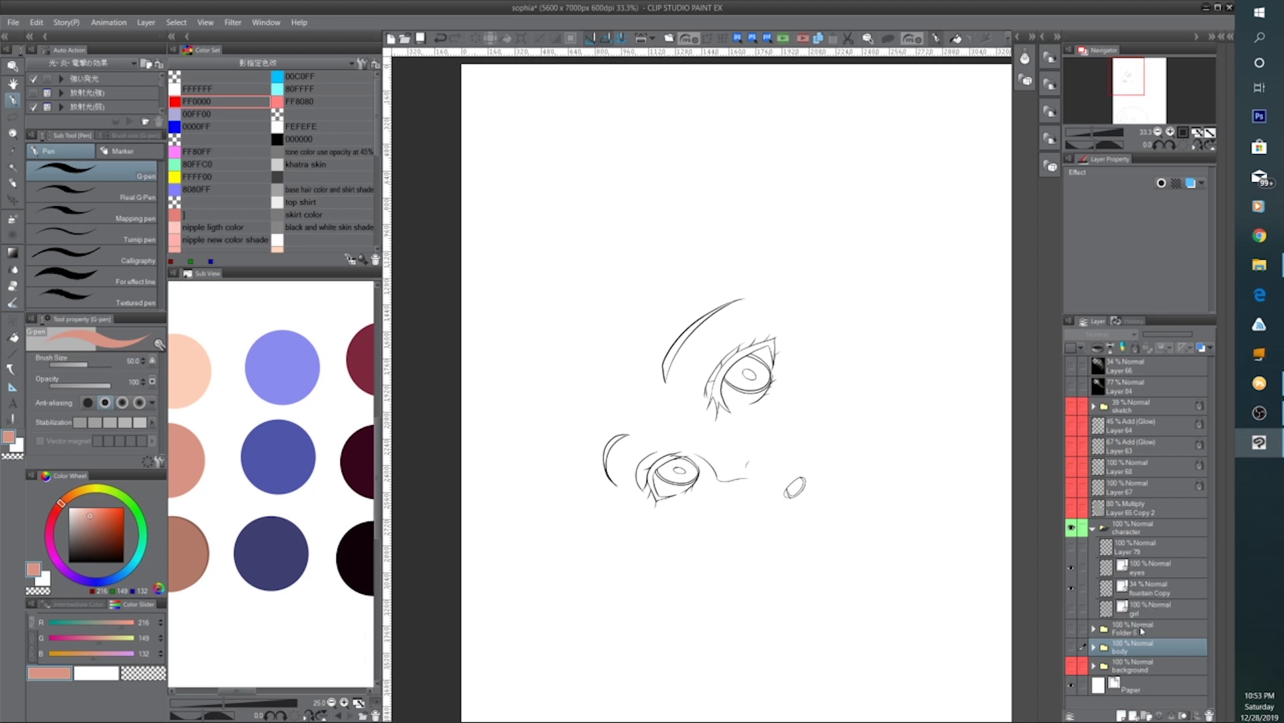
{"action": "left_click", "coordinate": [1141, 630]}
{"action": "left_click", "coordinate": [1147, 715]}
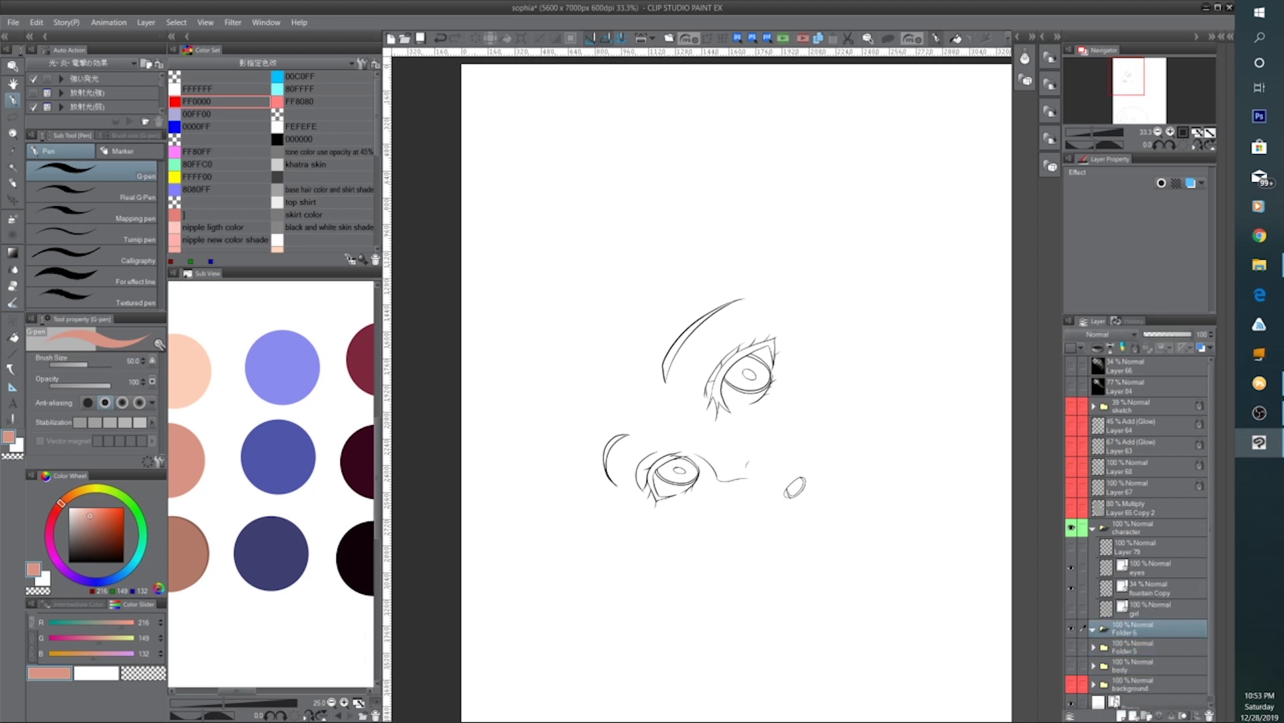
{"action": "left_click", "coordinate": [1121, 715]}
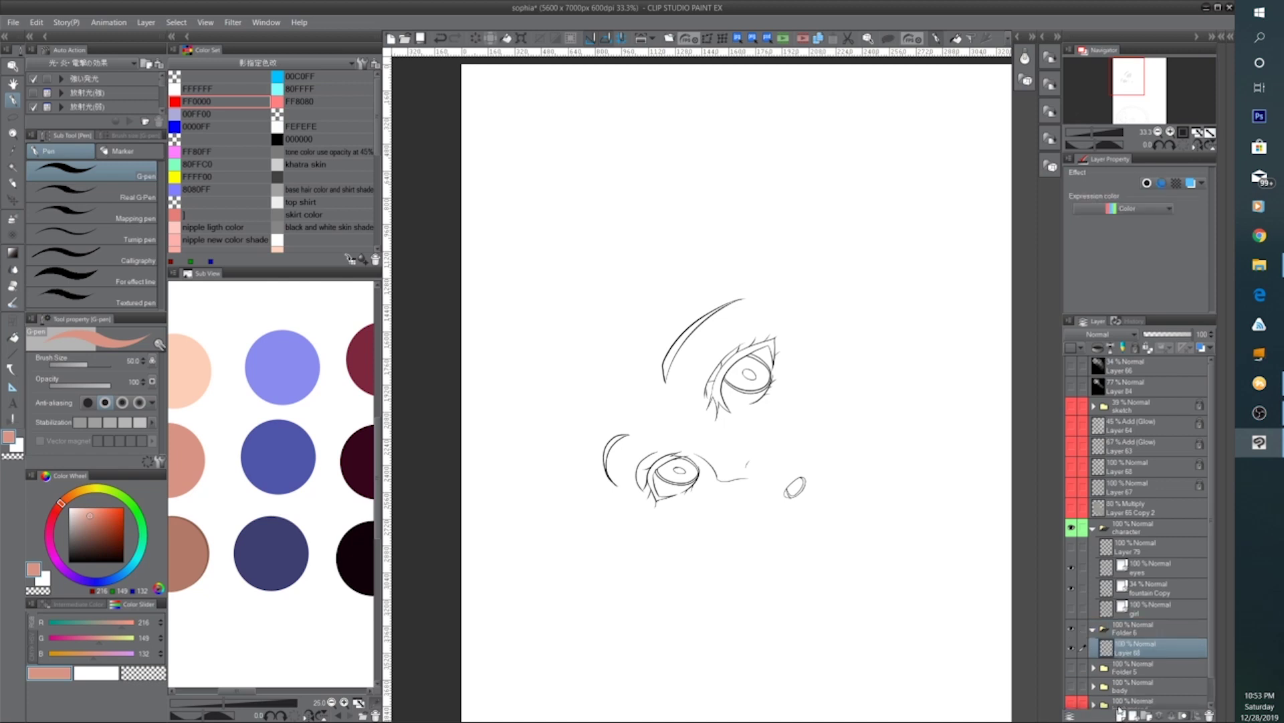
Fill the thick upper lash shape of the larger eye with black, using the Fill tool set to refer to other layers
{"action": "left_click", "coordinate": [12, 336]}
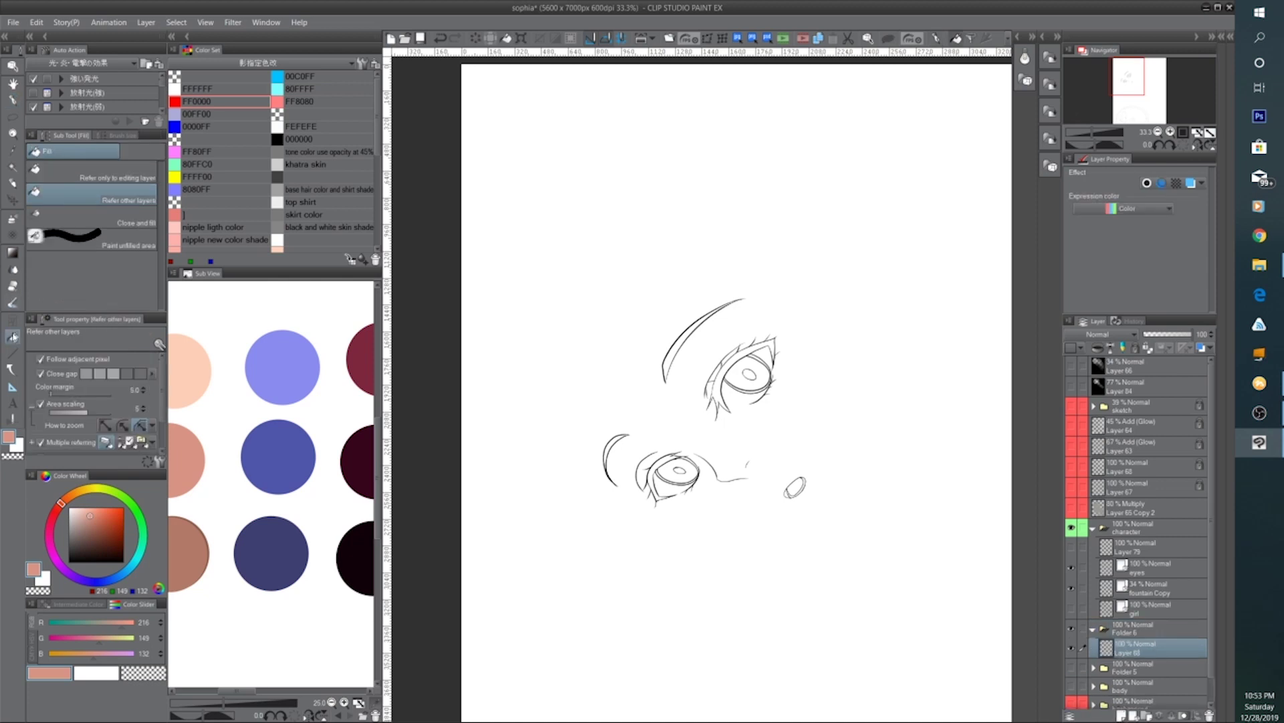
{"action": "left_click", "coordinate": [353, 543]}
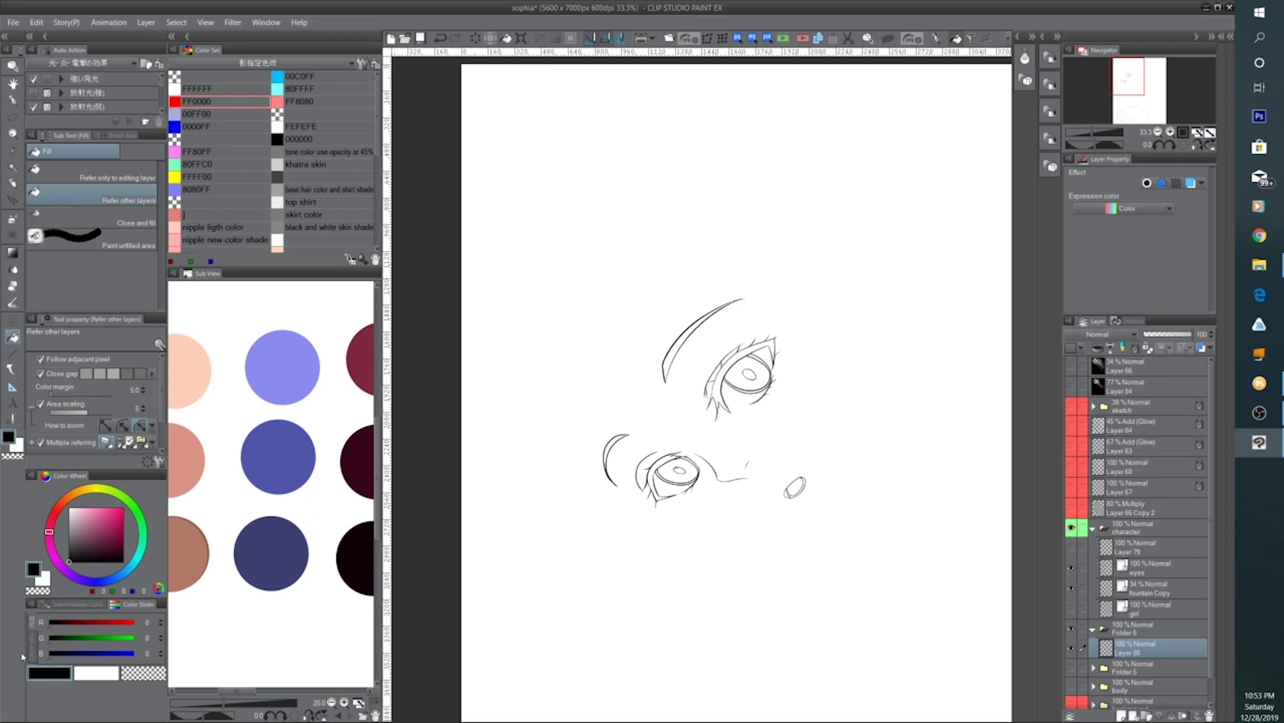
{"action": "key", "text": "ctrl+plus"}
{"action": "left_click", "coordinate": [767, 328]}
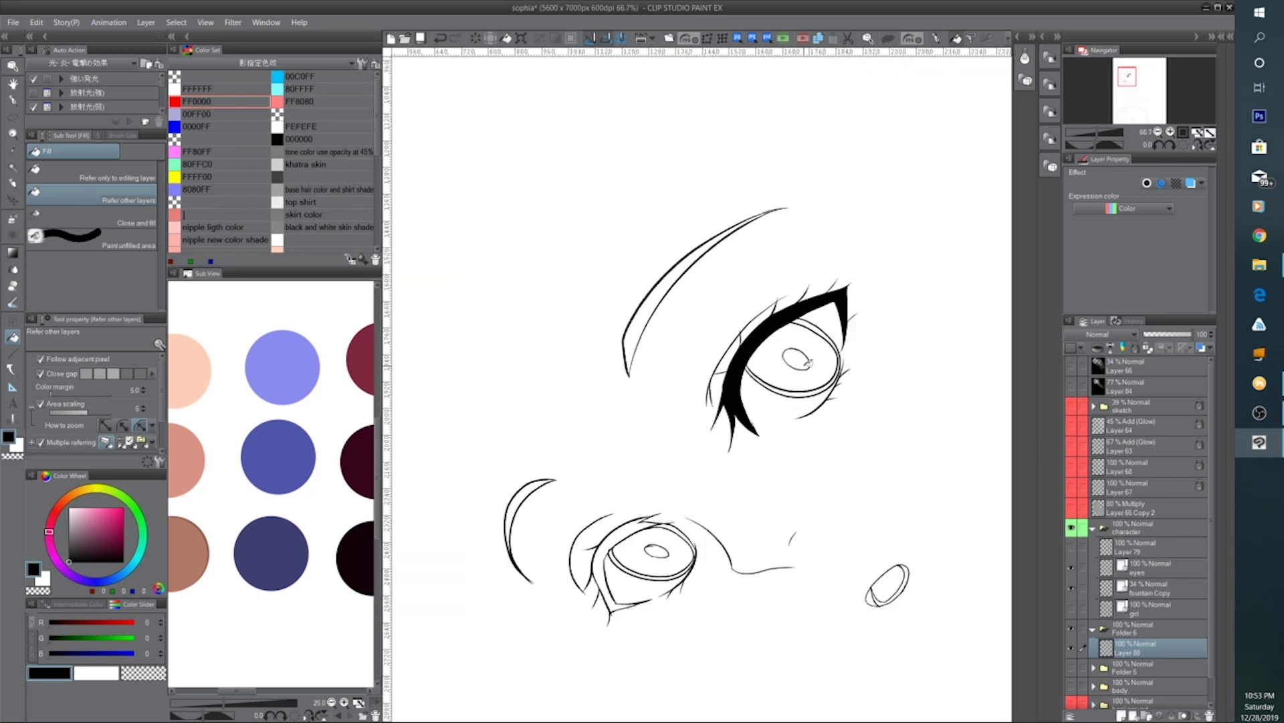
{"action": "scroll", "coordinate": [744, 388], "scroll_direction": "up", "scroll_amount": 2}
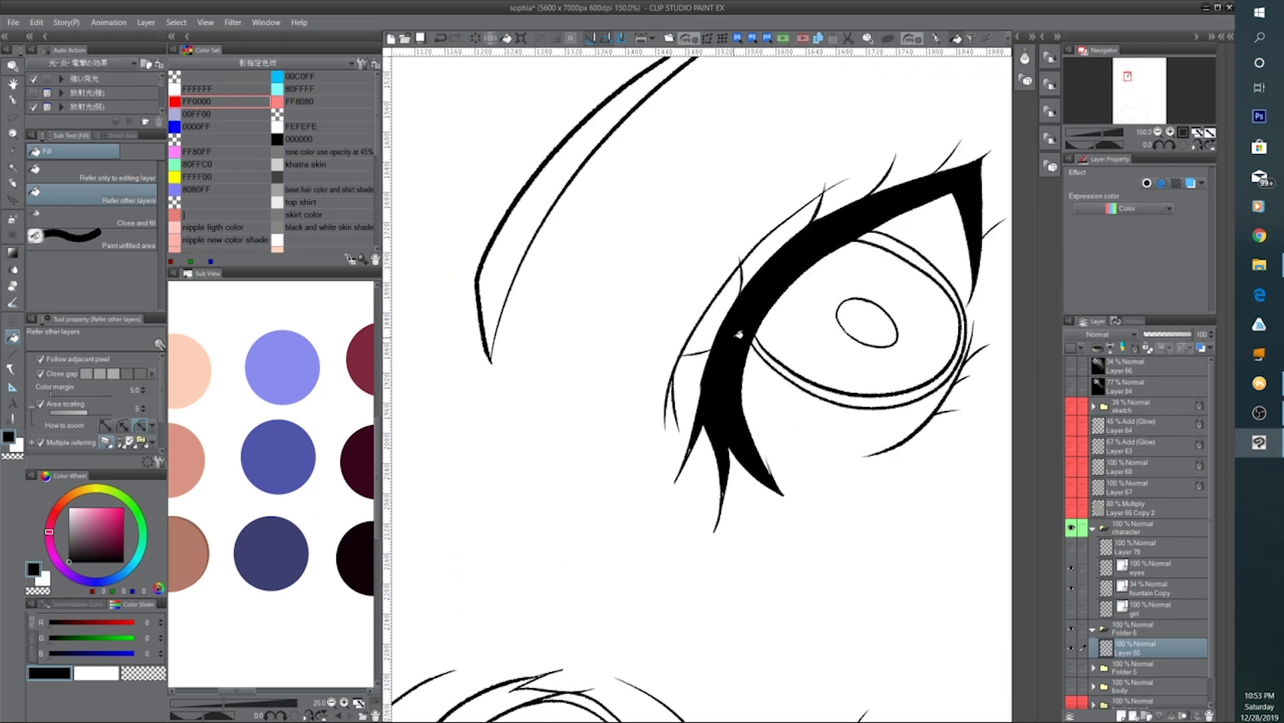
Fill the gap between the two iris outlines of the larger eye with black
{"action": "scroll", "coordinate": [790, 338], "scroll_direction": "down", "scroll_amount": 2}
{"action": "scroll", "coordinate": [831, 376], "scroll_direction": "up", "scroll_amount": 1}
{"action": "scroll", "coordinate": [812, 359], "scroll_direction": "up", "scroll_amount": 2}
{"action": "left_click_drag", "start_coordinate": [734, 410], "coordinate": [668, 459]}
{"action": "scroll", "coordinate": [756, 402], "scroll_direction": "down", "scroll_amount": 2}
{"action": "scroll", "coordinate": [796, 388], "scroll_direction": "up", "scroll_amount": 1}
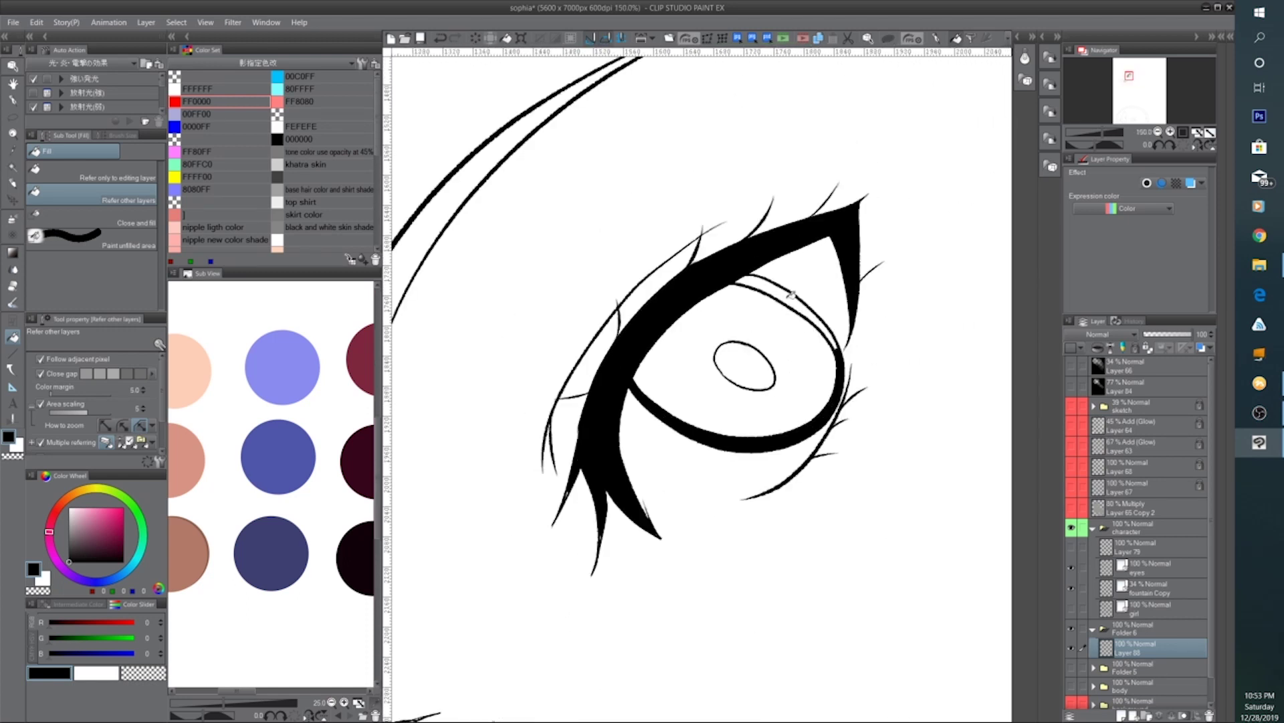
{"action": "scroll", "coordinate": [834, 320], "scroll_direction": "up", "scroll_amount": 1}
{"action": "scroll", "coordinate": [834, 320], "scroll_direction": "down", "scroll_amount": 1}
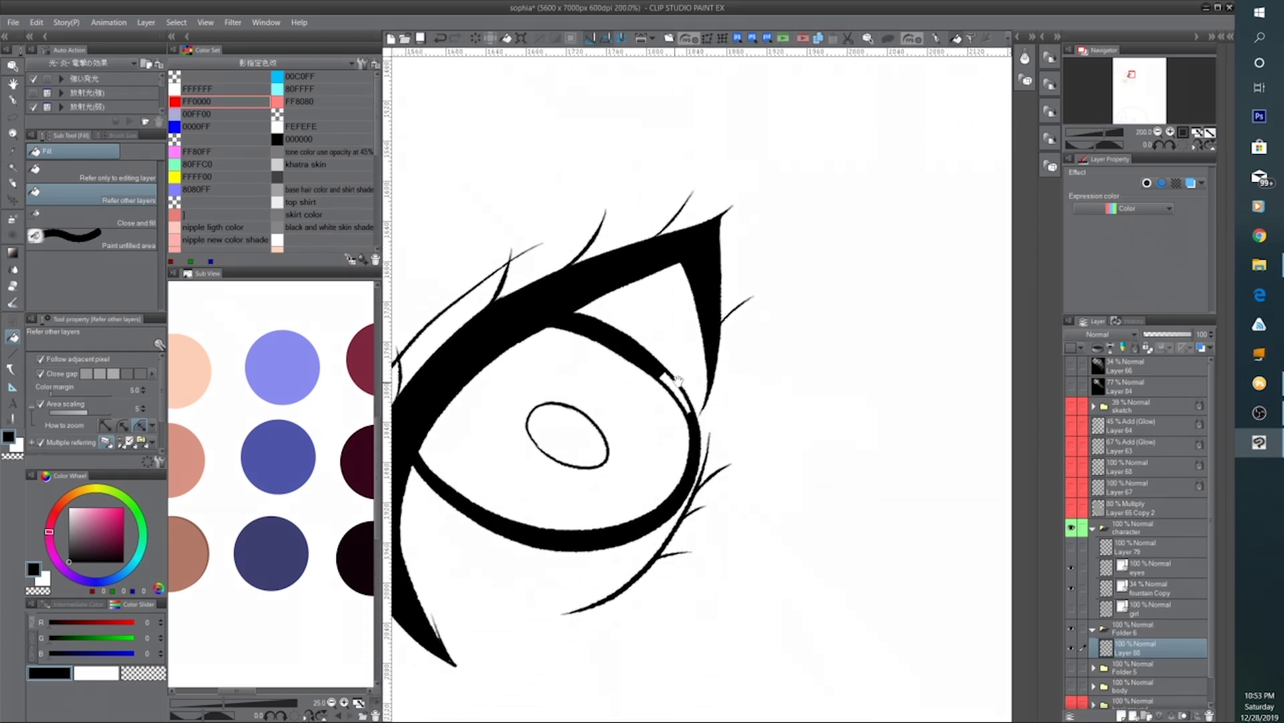
{"action": "scroll", "coordinate": [641, 478], "scroll_direction": "down", "scroll_amount": 1}
Fill the smaller eye's lash shape and iris ring, plus the pupils of both eyes, with black
{"action": "left_click_drag", "start_coordinate": [480, 580], "coordinate": [777, 273]}
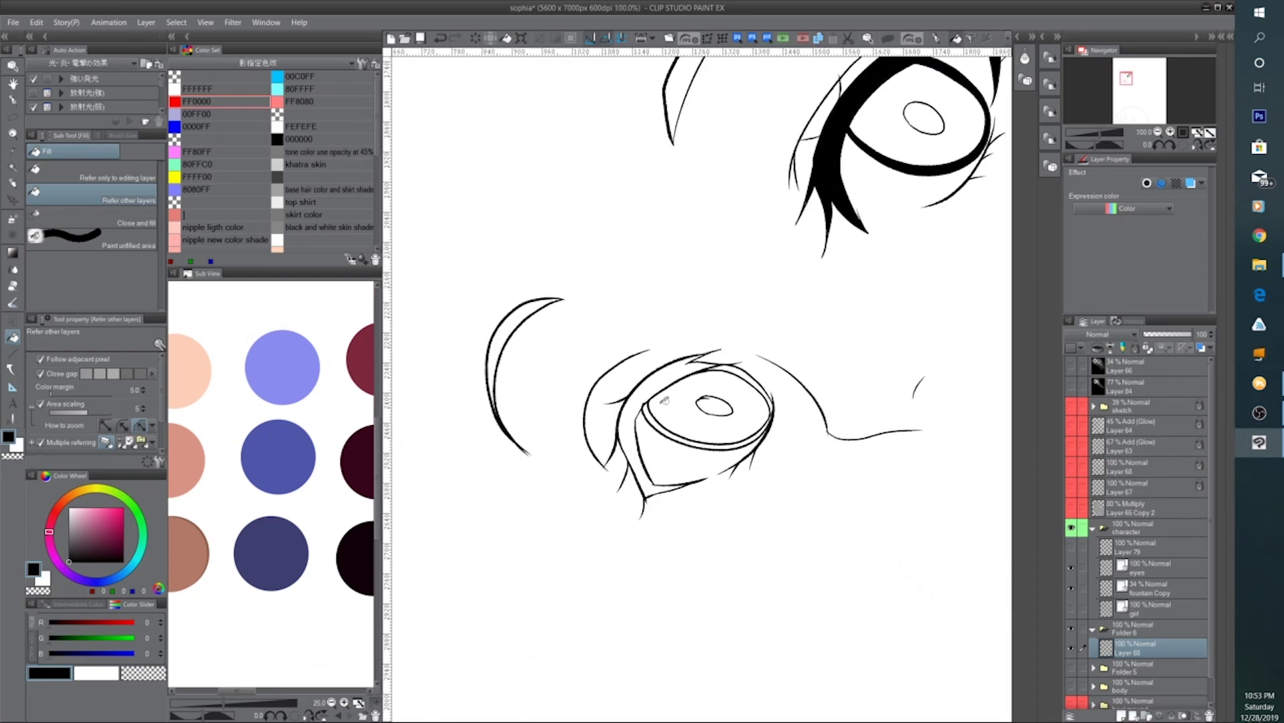
{"action": "left_click", "coordinate": [655, 388]}
{"action": "scroll", "coordinate": [658, 424], "scroll_direction": "up", "scroll_amount": 1}
{"action": "left_click", "coordinate": [661, 422]}
{"action": "left_click", "coordinate": [788, 348]}
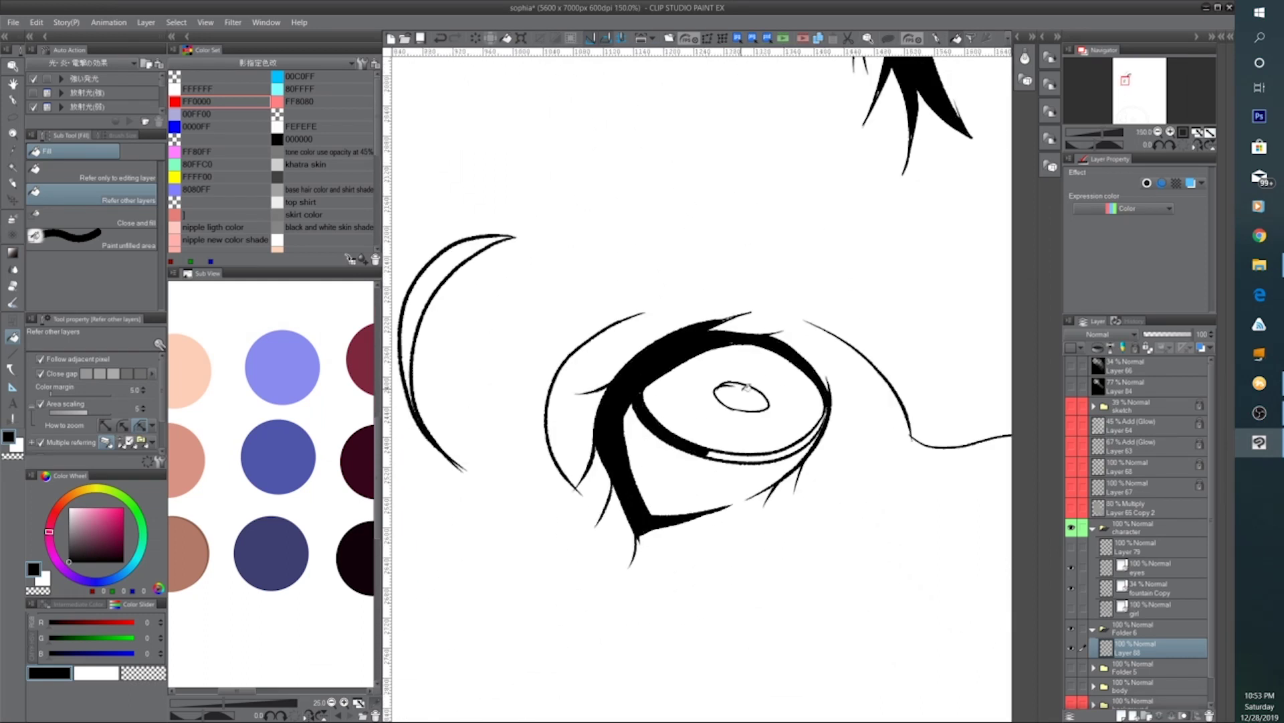
{"action": "left_click", "coordinate": [743, 397]}
{"action": "left_click", "coordinate": [759, 450]}
{"action": "scroll", "coordinate": [821, 407], "scroll_direction": "down", "scroll_amount": 1}
{"action": "scroll", "coordinate": [820, 406], "scroll_direction": "down", "scroll_amount": 1}
{"action": "scroll", "coordinate": [704, 443], "scroll_direction": "down", "scroll_amount": 1}
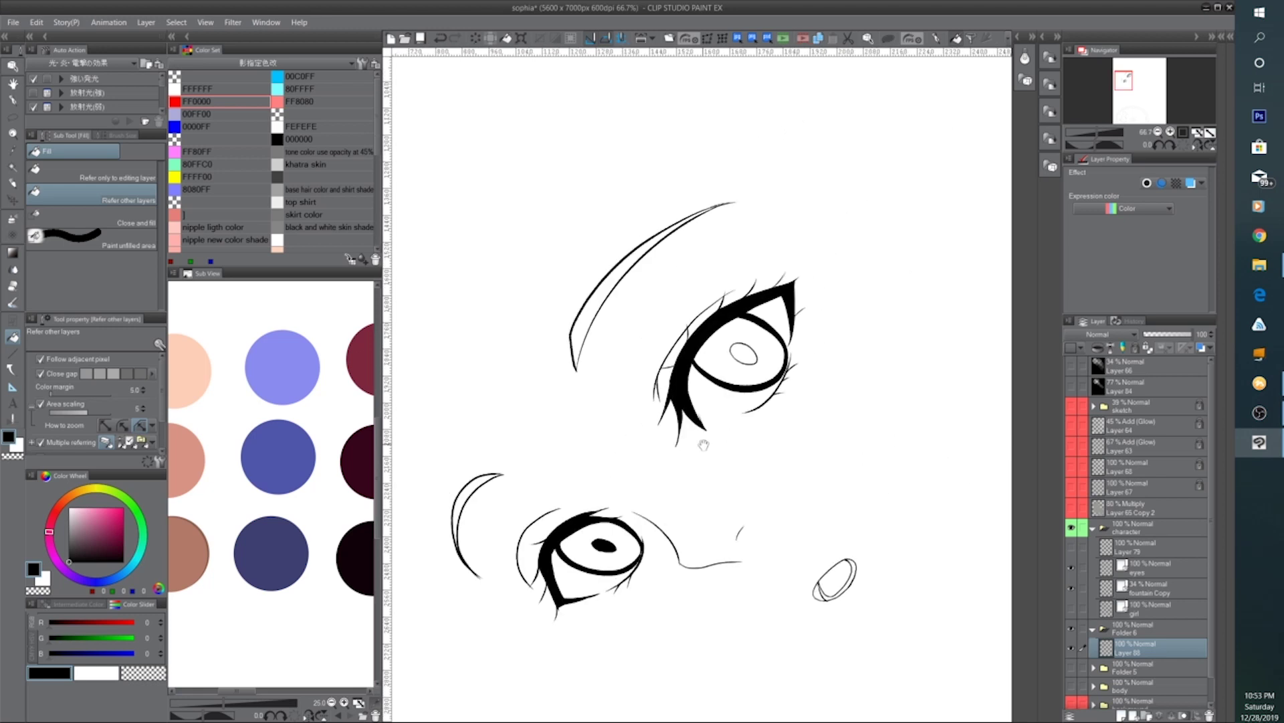
{"action": "left_click", "coordinate": [744, 355]}
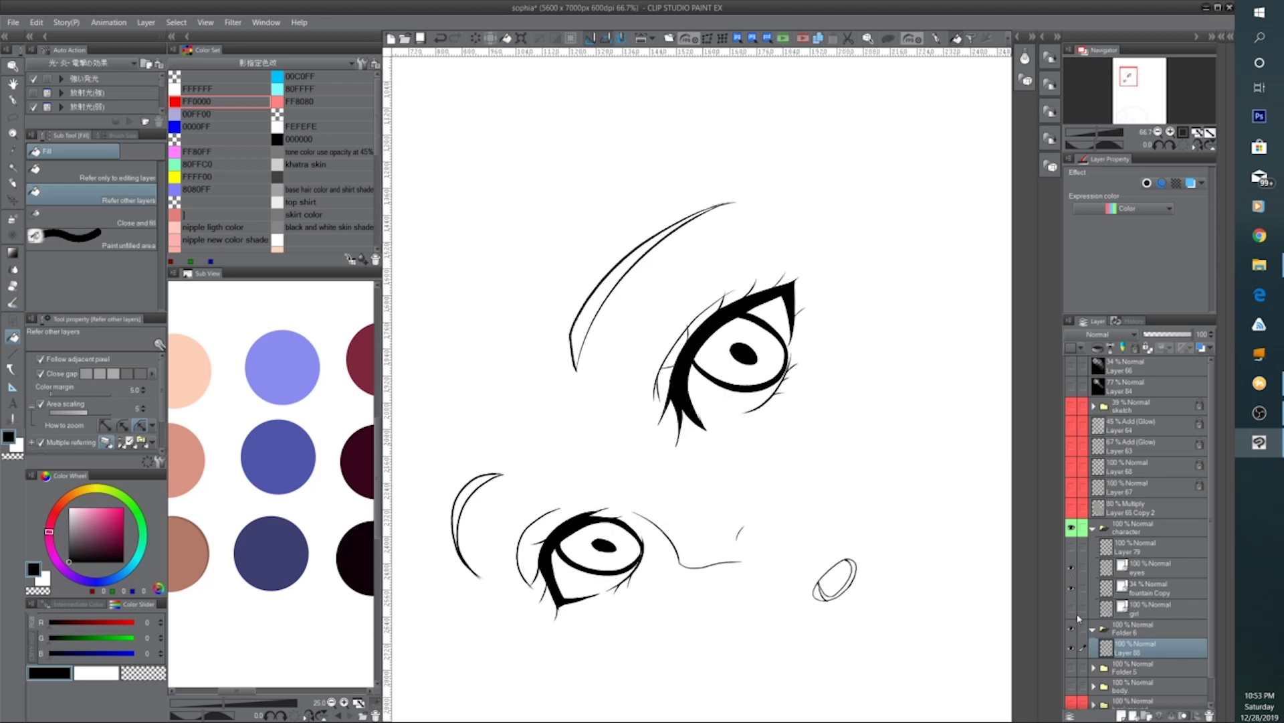
Sample the dark blue hair shadow from the body artwork, hide that folder again and fill both eyebrows with the blue
{"action": "left_click", "coordinate": [1072, 686]}
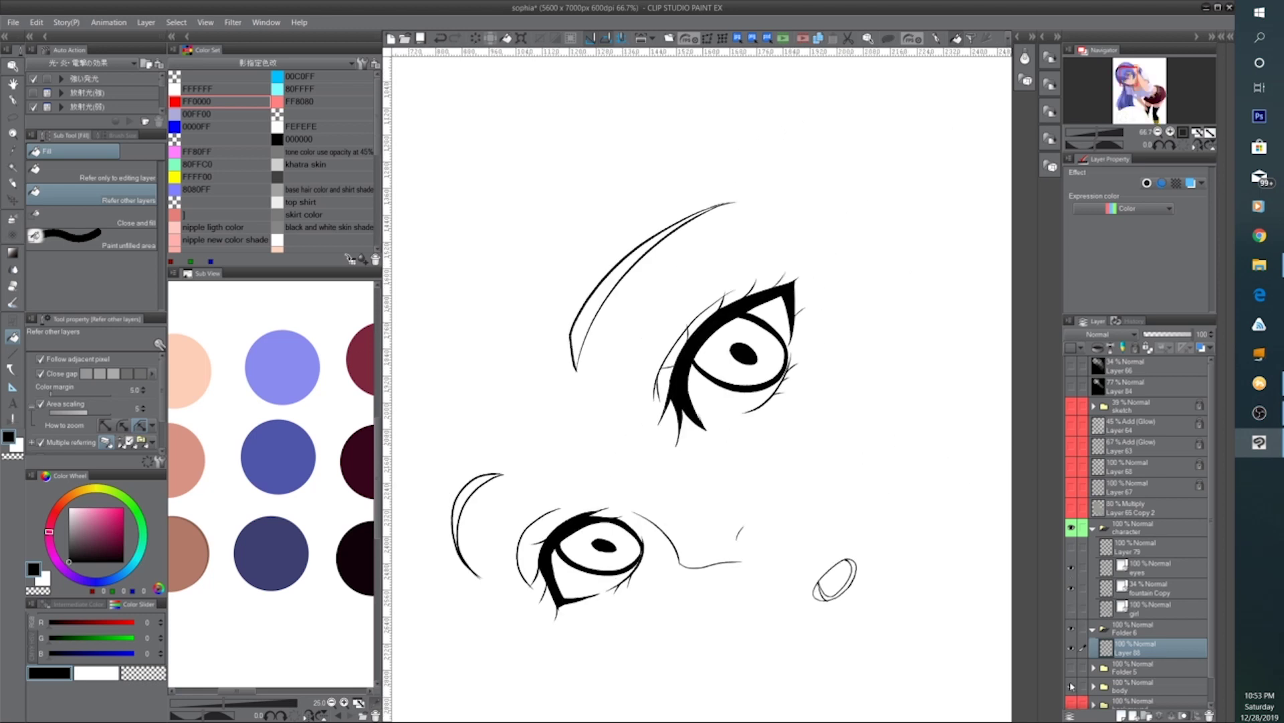
{"action": "left_click", "coordinate": [664, 306], "text": "alt"}
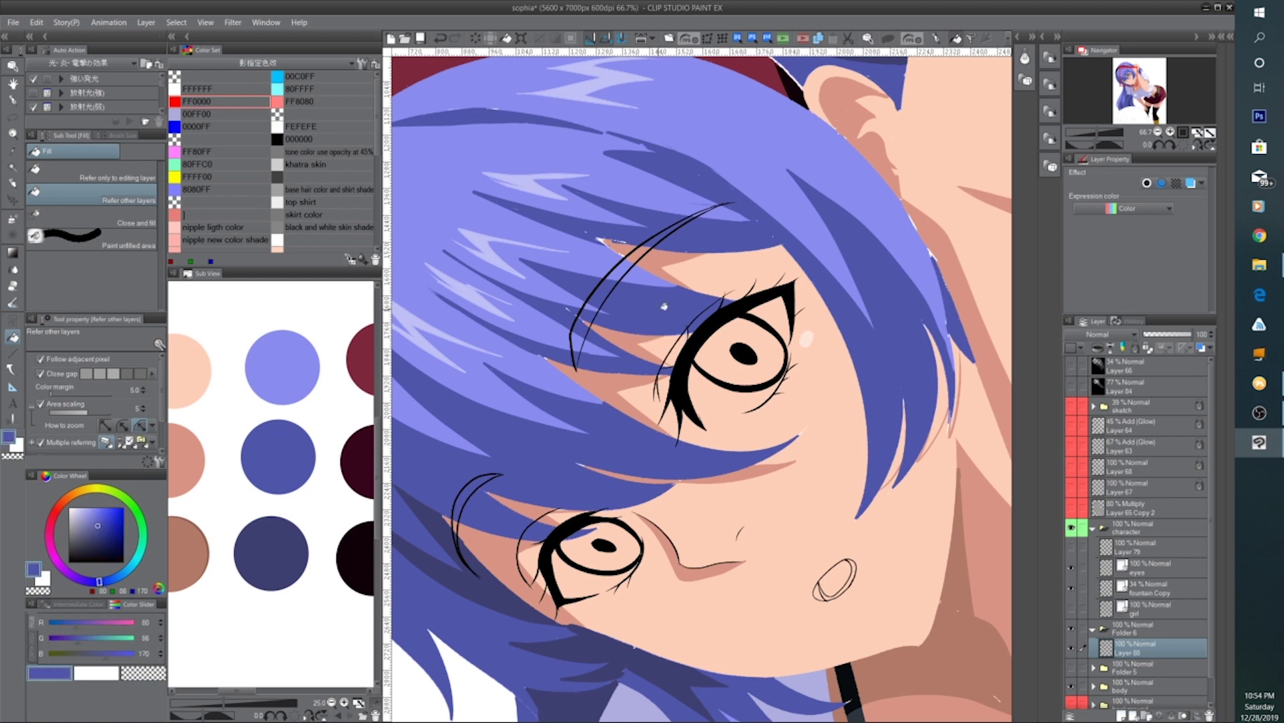
{"action": "left_click", "coordinate": [1073, 689]}
{"action": "left_click", "coordinate": [590, 310]}
{"action": "left_click", "coordinate": [477, 487]}
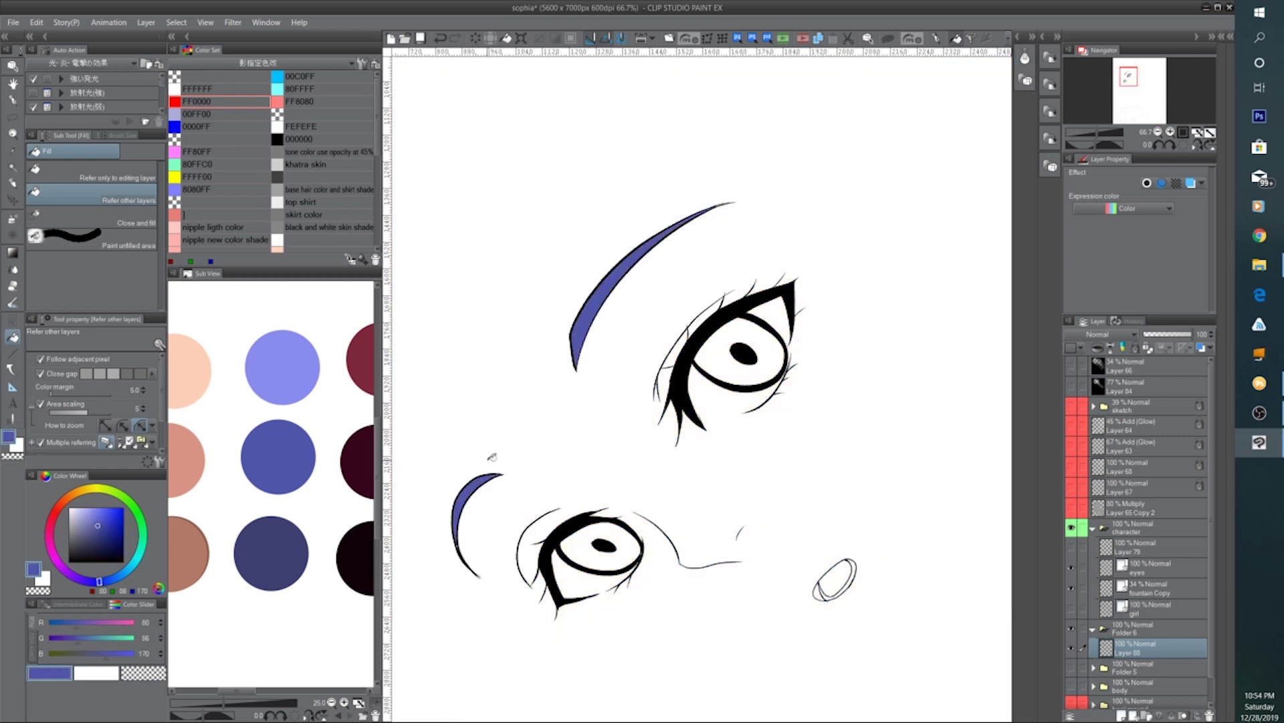
Rotate the canvas until the face is upright and switch to the G-pen for the lashes of the larger eye
{"action": "left_click_drag", "start_coordinate": [1098, 143], "coordinate": [1105, 142]}
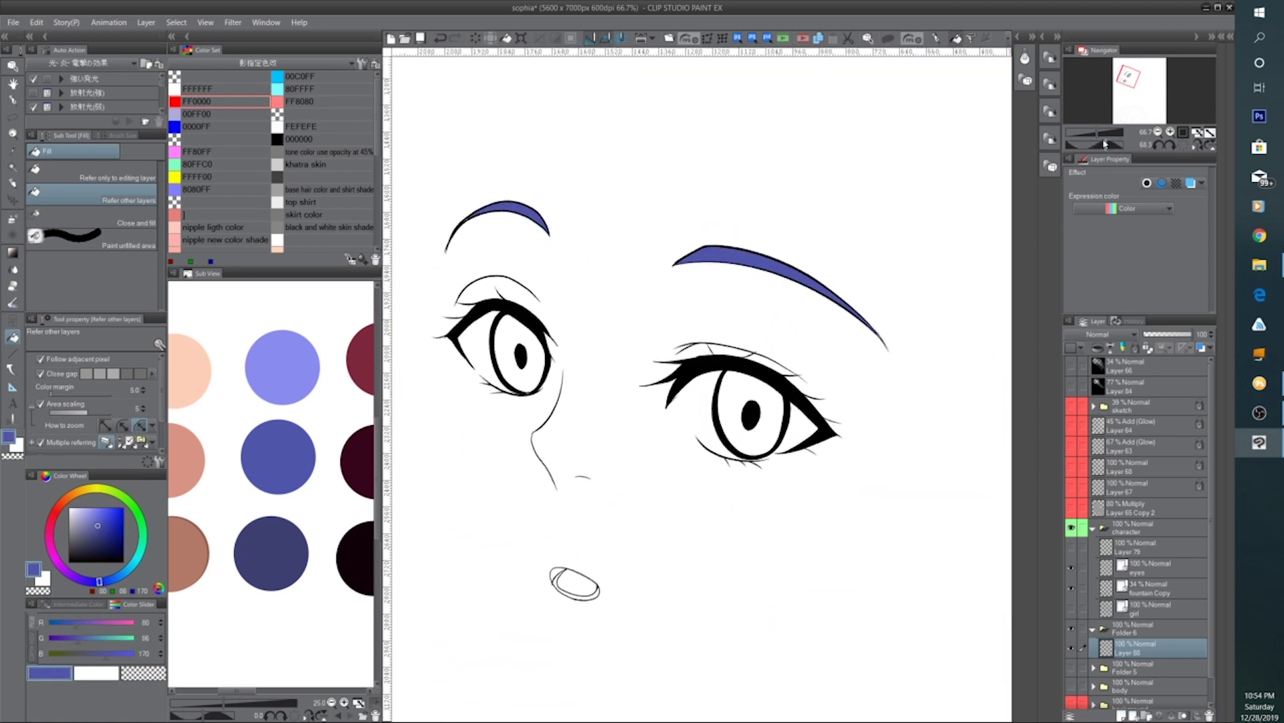
{"action": "key", "text": "ctrl+minus"}
{"action": "left_click", "coordinate": [13, 101]}
{"action": "scroll", "coordinate": [559, 339], "scroll_direction": "up", "scroll_amount": 3}
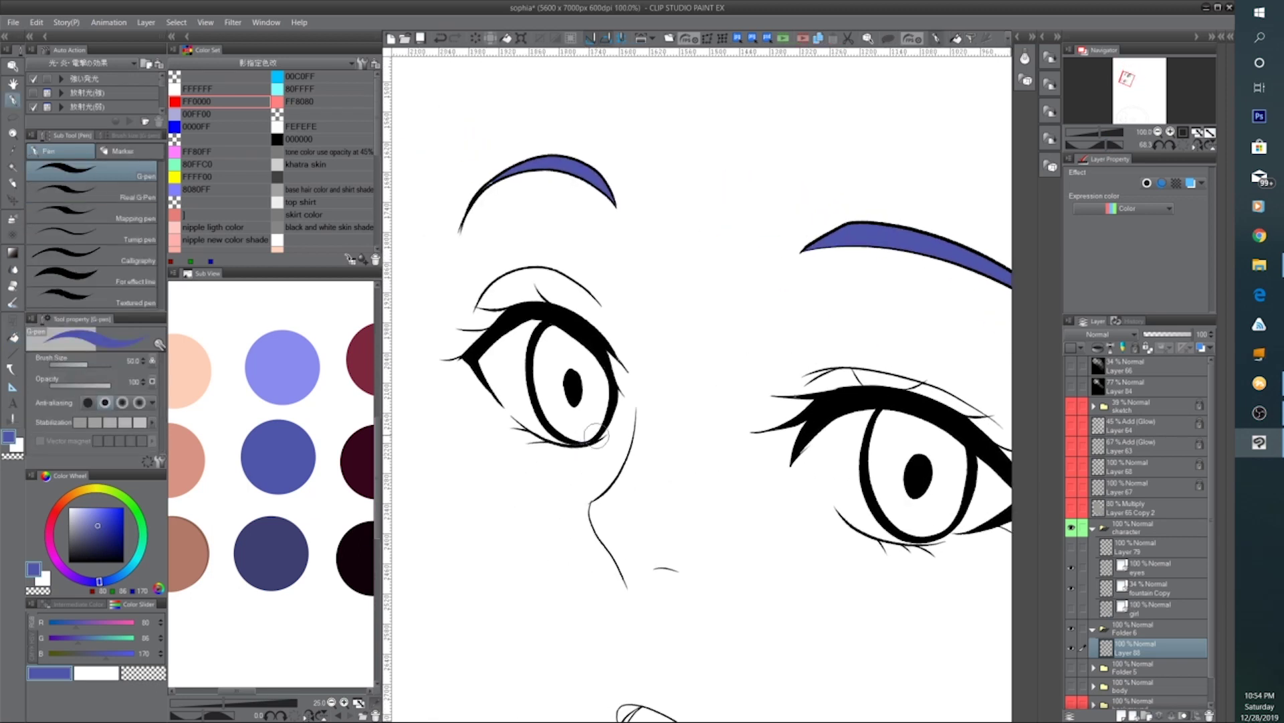
{"action": "left_click_drag", "start_coordinate": [850, 504], "coordinate": [738, 483]}
{"action": "scroll", "coordinate": [738, 480], "scroll_direction": "up", "scroll_amount": 2}
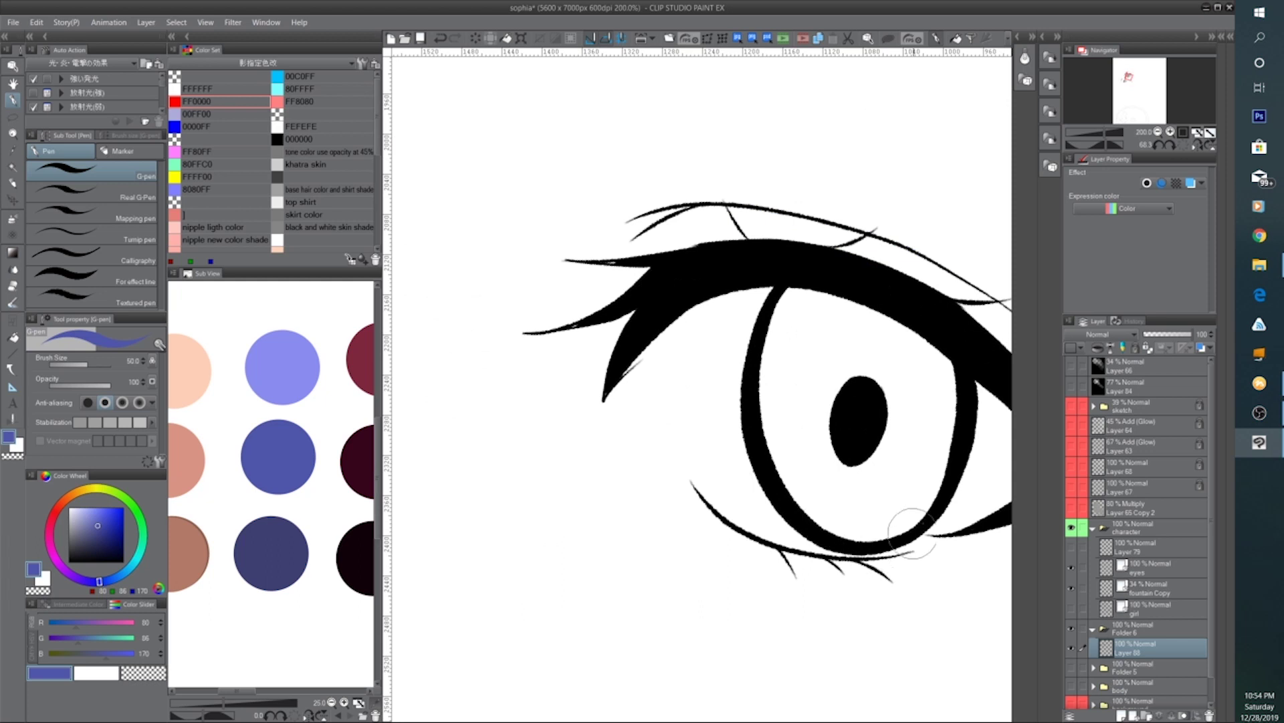
{"action": "left_click_drag", "start_coordinate": [846, 382], "coordinate": [717, 424]}
{"action": "left_click_drag", "start_coordinate": [481, 298], "coordinate": [497, 299]}
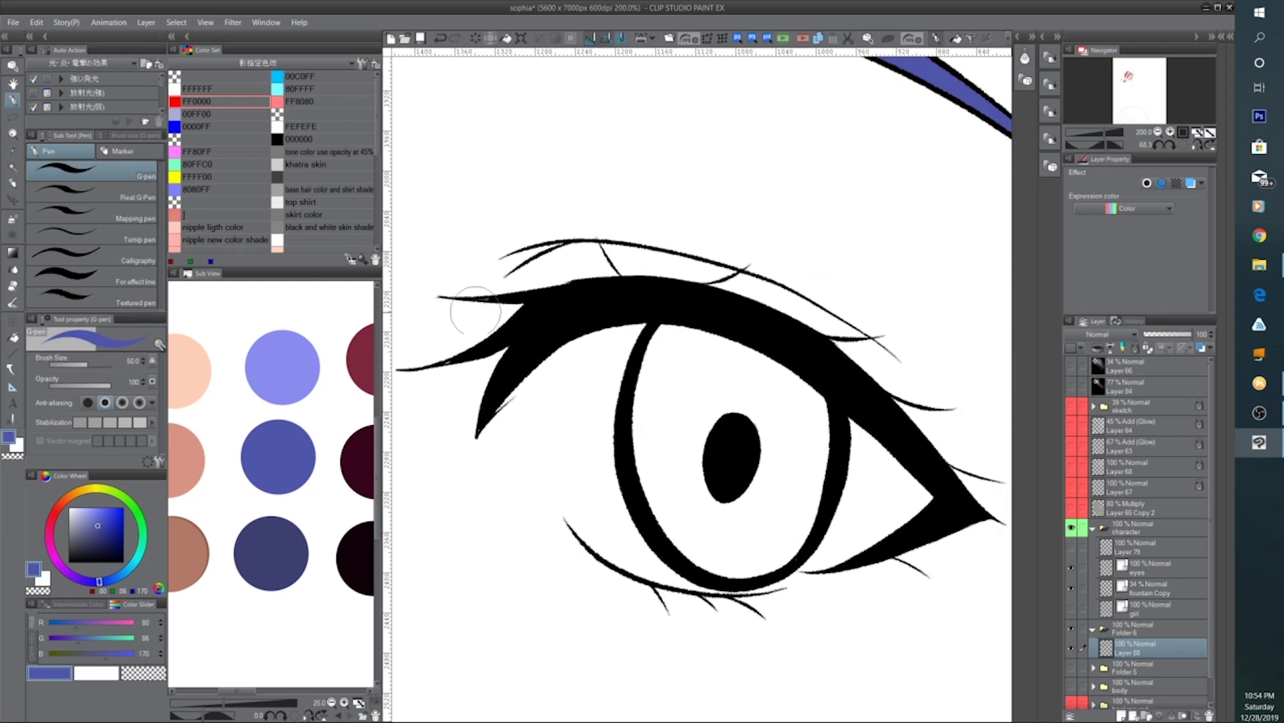
{"action": "left_click_drag", "start_coordinate": [442, 364], "coordinate": [657, 391]}
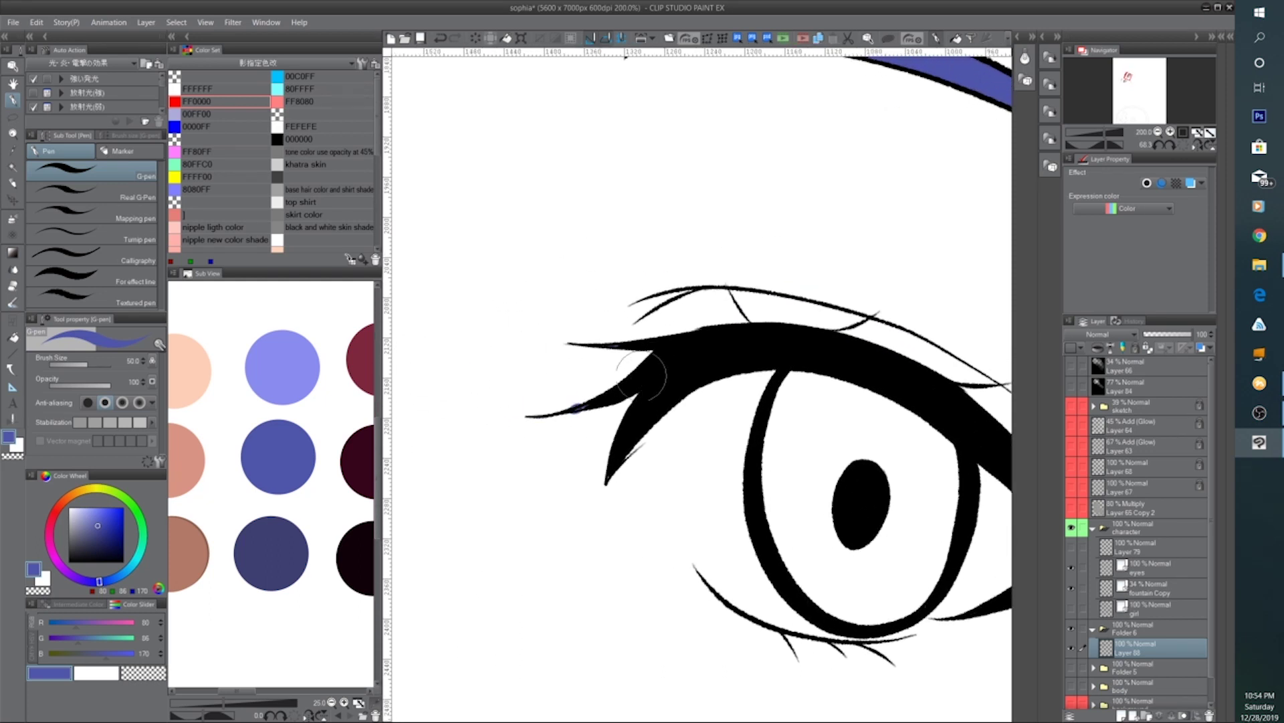
{"action": "left_click", "coordinate": [441, 39]}
Sample black from the larger eye's upper lash and reduce the G-pen brush size to 7
{"action": "left_click", "coordinate": [669, 366], "text": "alt"}
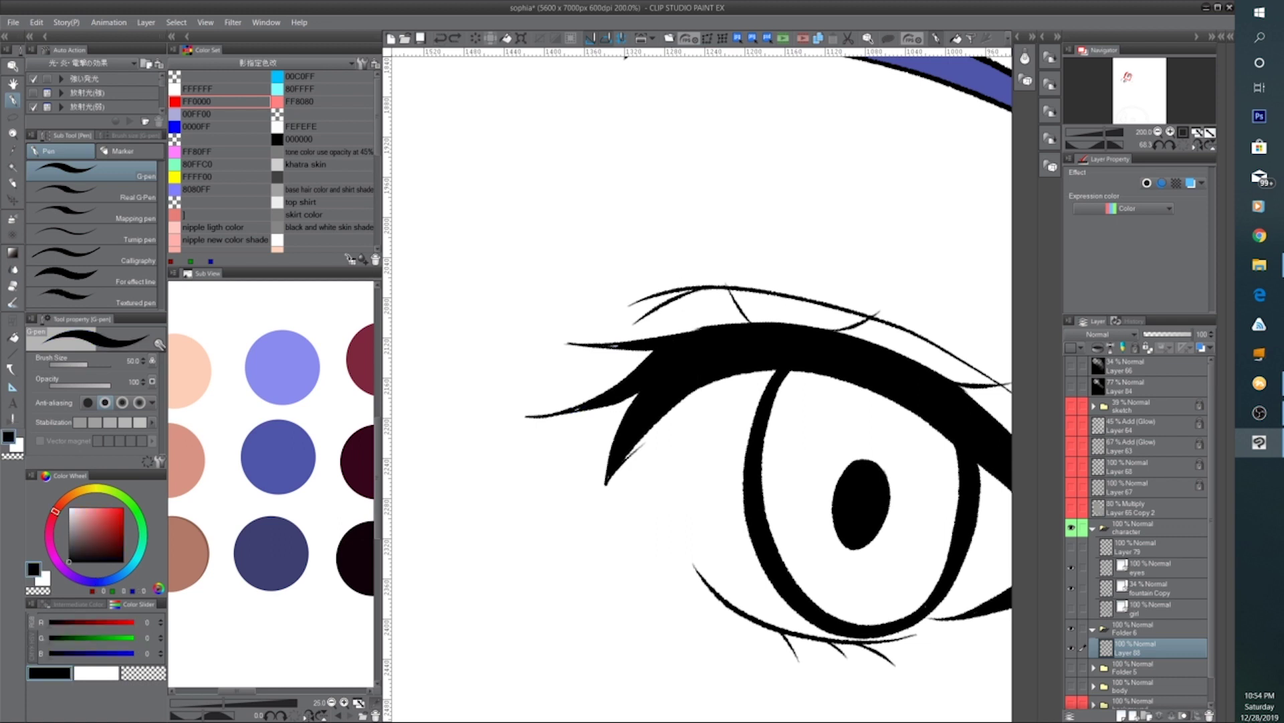
{"action": "key", "text": "bracketleft"}
{"action": "key", "text": "bracketleft"}
{"action": "key", "text": "bracketleft"}
{"action": "key", "text": "bracketleft"}
{"action": "key", "text": "bracketleft"}
{"action": "key", "text": "bracketleft"}
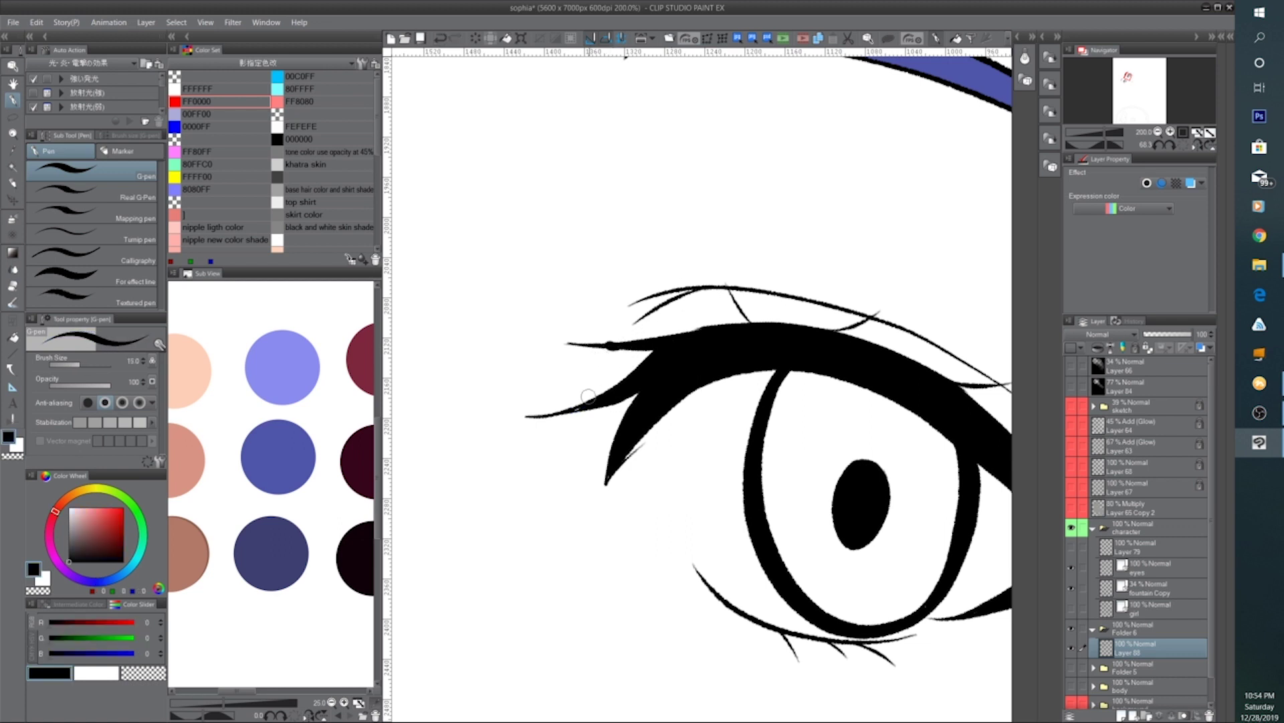
{"action": "key", "text": "bracketleft"}
{"action": "key", "text": "bracketleft"}
{"action": "key", "text": "bracketleft"}
{"action": "key", "text": "bracketleft"}
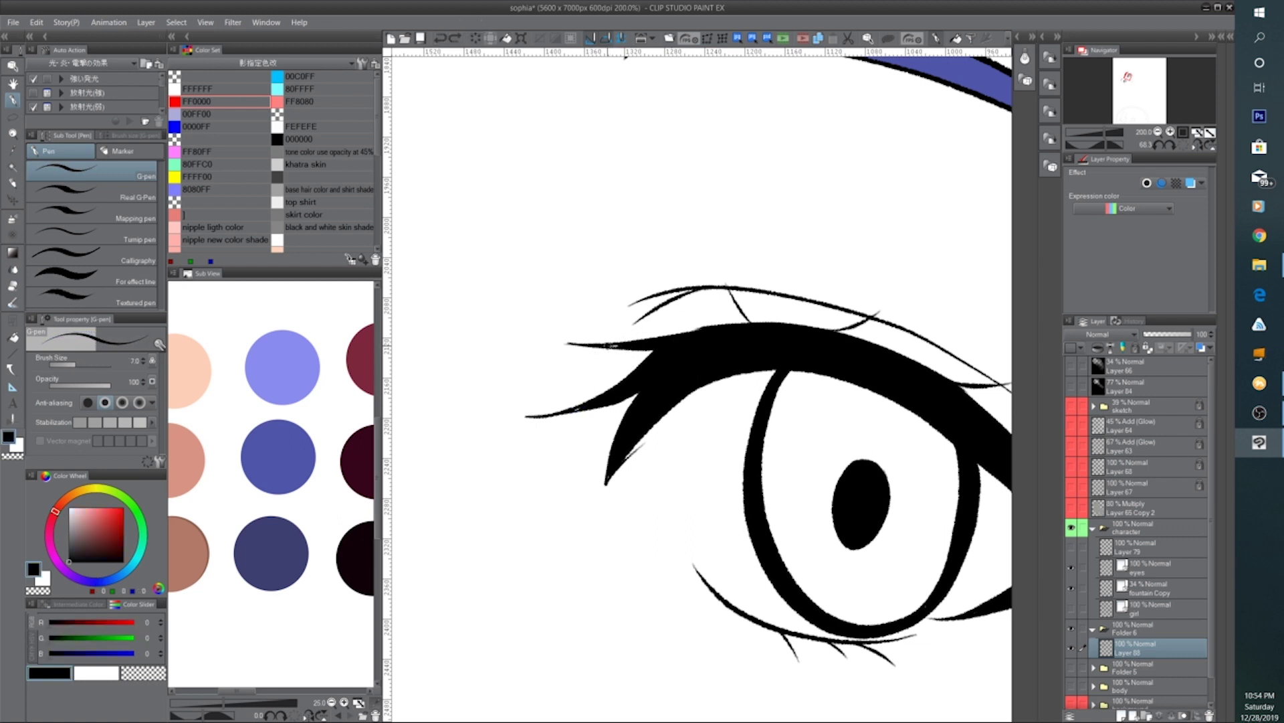
Touch up the lower edge of the smaller eye's iris outline with the black G-pen
{"action": "key", "text": "ctrl+minus"}
{"action": "key", "text": "ctrl+minus"}
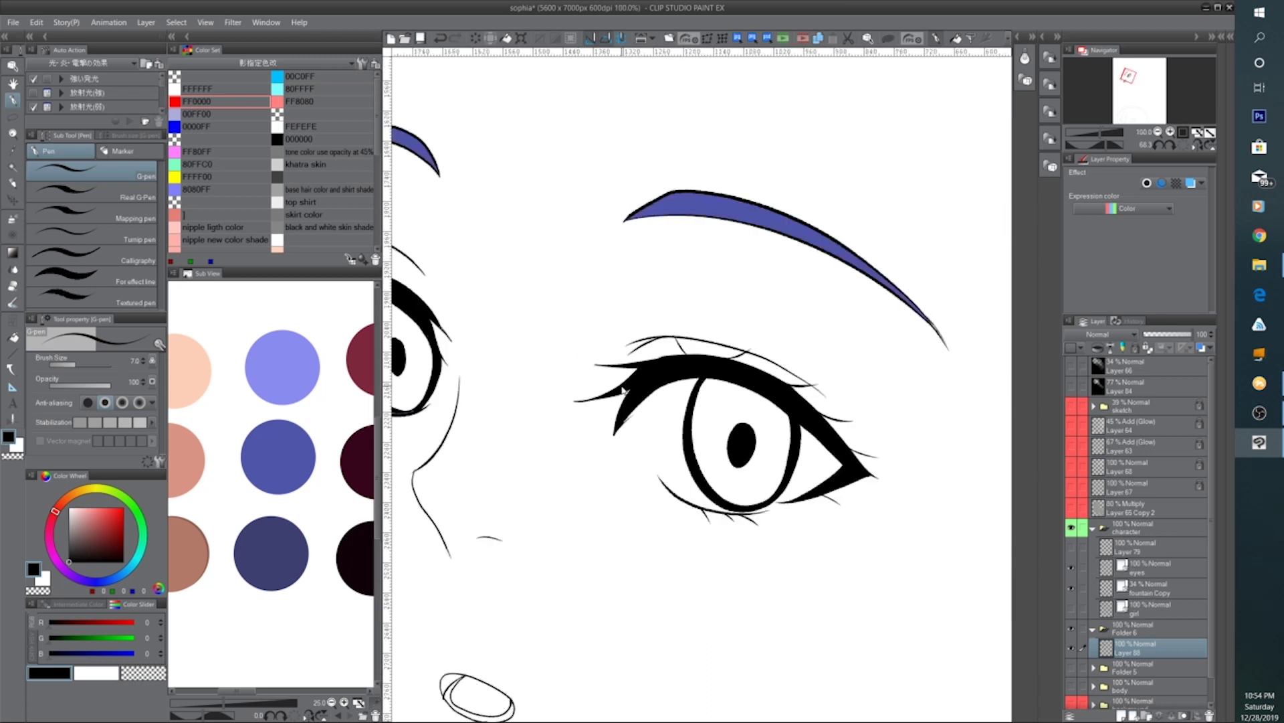
{"action": "key", "text": "ctrl+plus"}
{"action": "left_click_drag", "start_coordinate": [624, 448], "coordinate": [950, 468]}
{"action": "left_click_drag", "start_coordinate": [699, 447], "coordinate": [787, 543]}
{"action": "left_click", "coordinate": [662, 340], "text": "ctrl"}
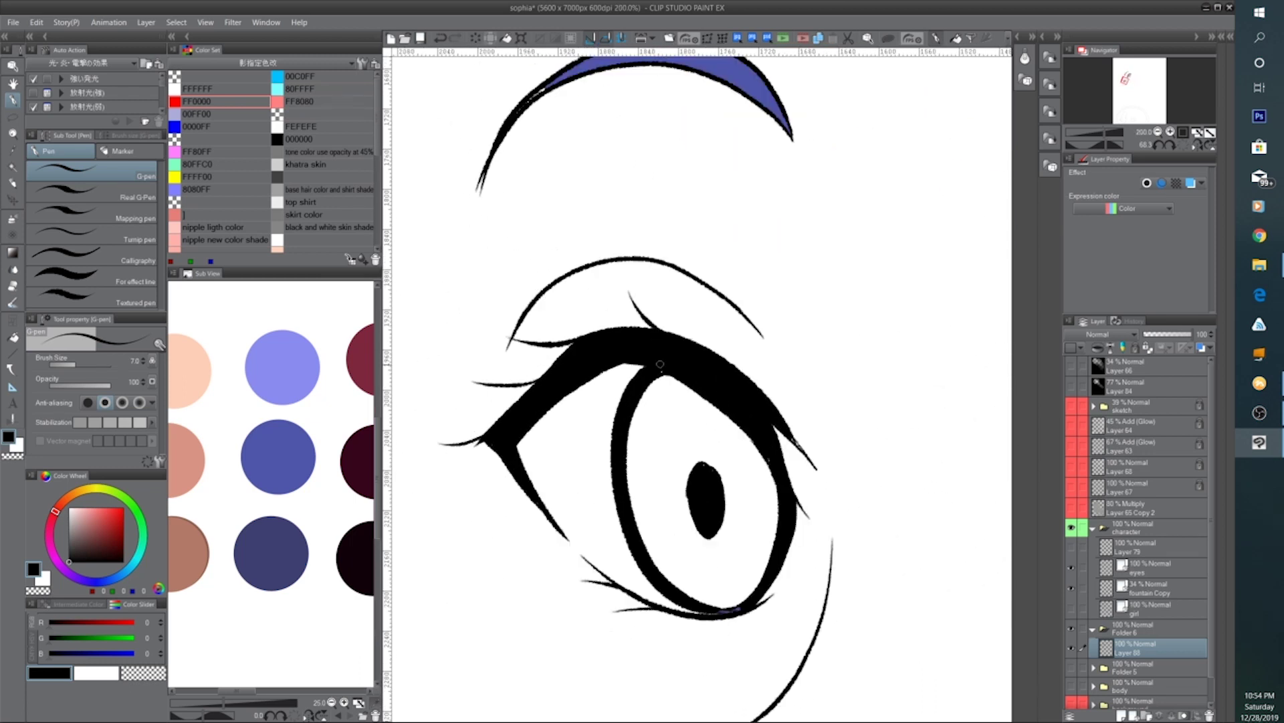
{"action": "mouse_move", "coordinate": [743, 608]}
{"action": "left_mouse_down"}
{"action": "mouse_move", "coordinate": [722, 613]}
{"action": "mouse_move", "coordinate": [740, 609]}
{"action": "left_mouse_up"}
Show the body folder and Folder 5 again beneath the filled eye line art
{"action": "left_click_drag", "start_coordinate": [716, 482], "coordinate": [642, 486]}
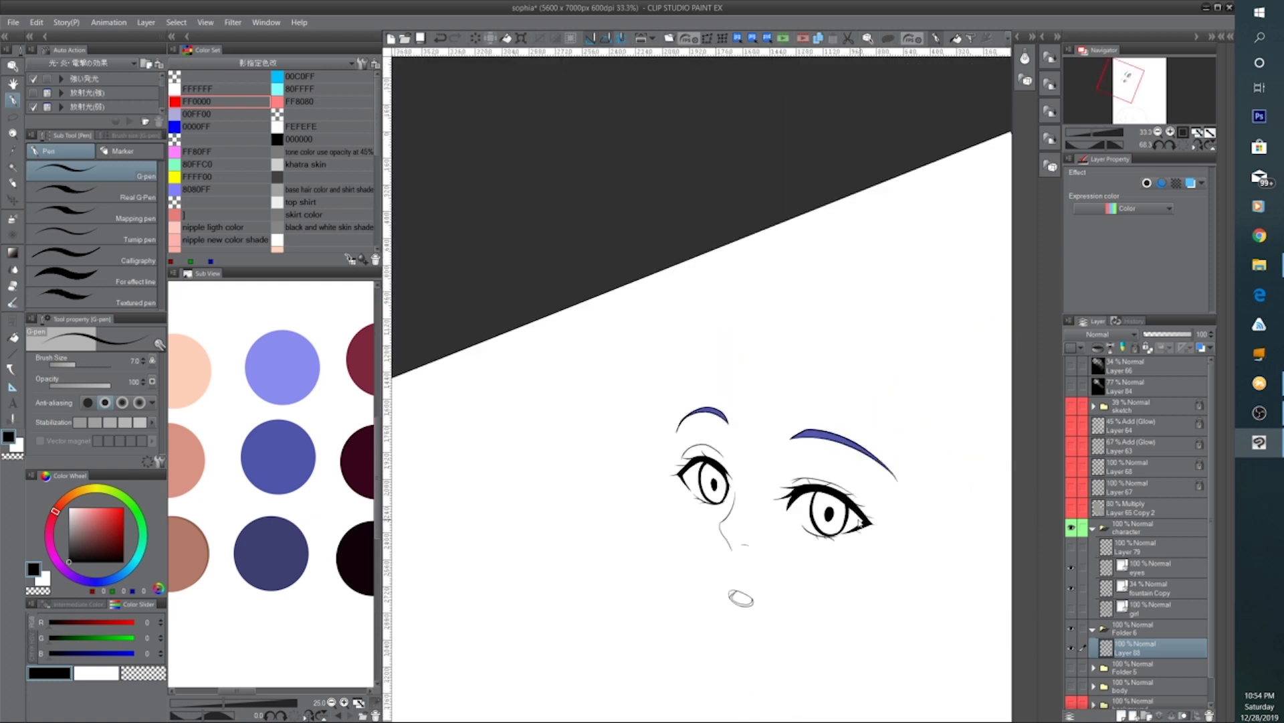
{"action": "left_click_drag", "start_coordinate": [800, 516], "coordinate": [767, 436]}
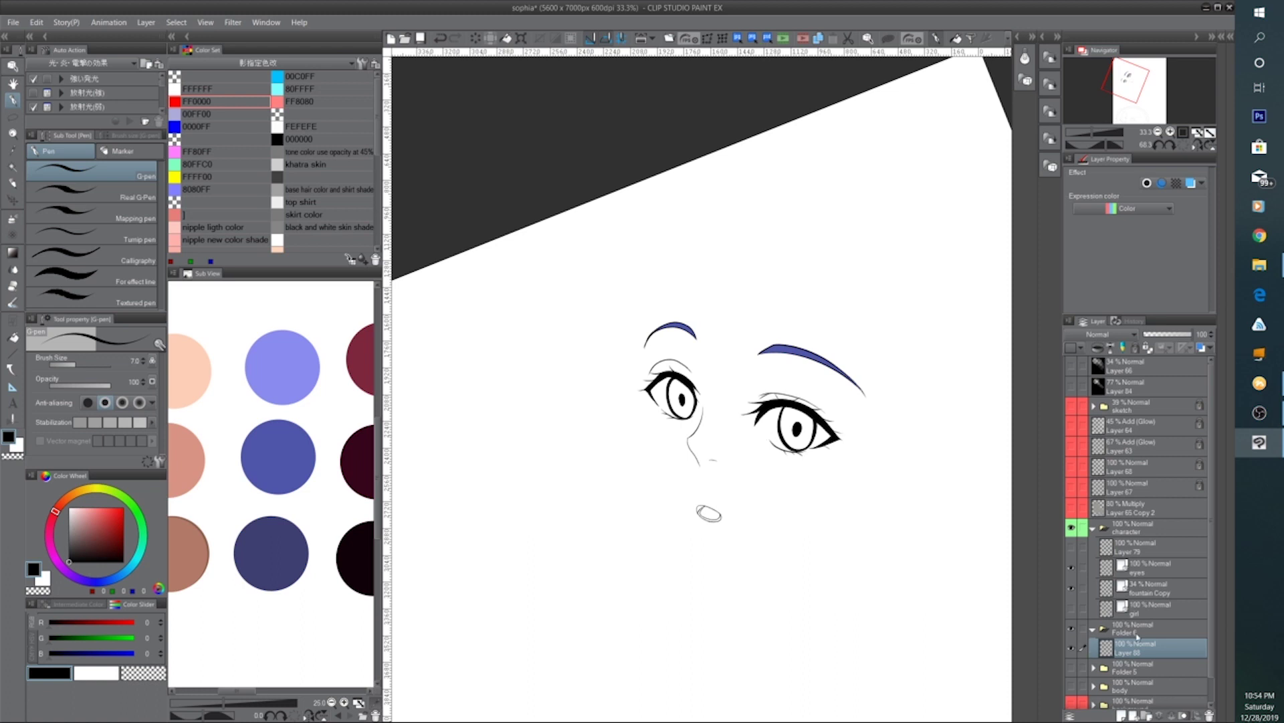
{"action": "left_click", "coordinate": [1072, 685]}
{"action": "left_click", "coordinate": [1072, 668]}
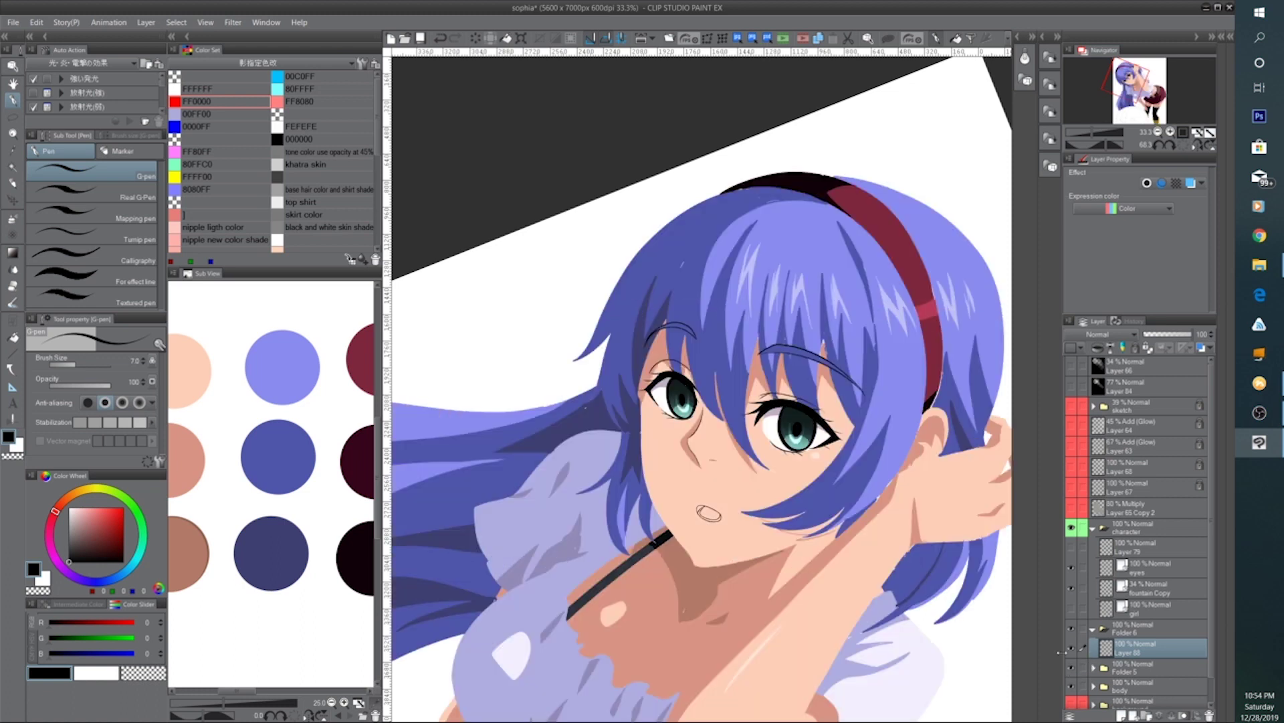
Hide Folder 5 and show the girl line art layer over the flat colours
{"action": "left_click", "coordinate": [1072, 668]}
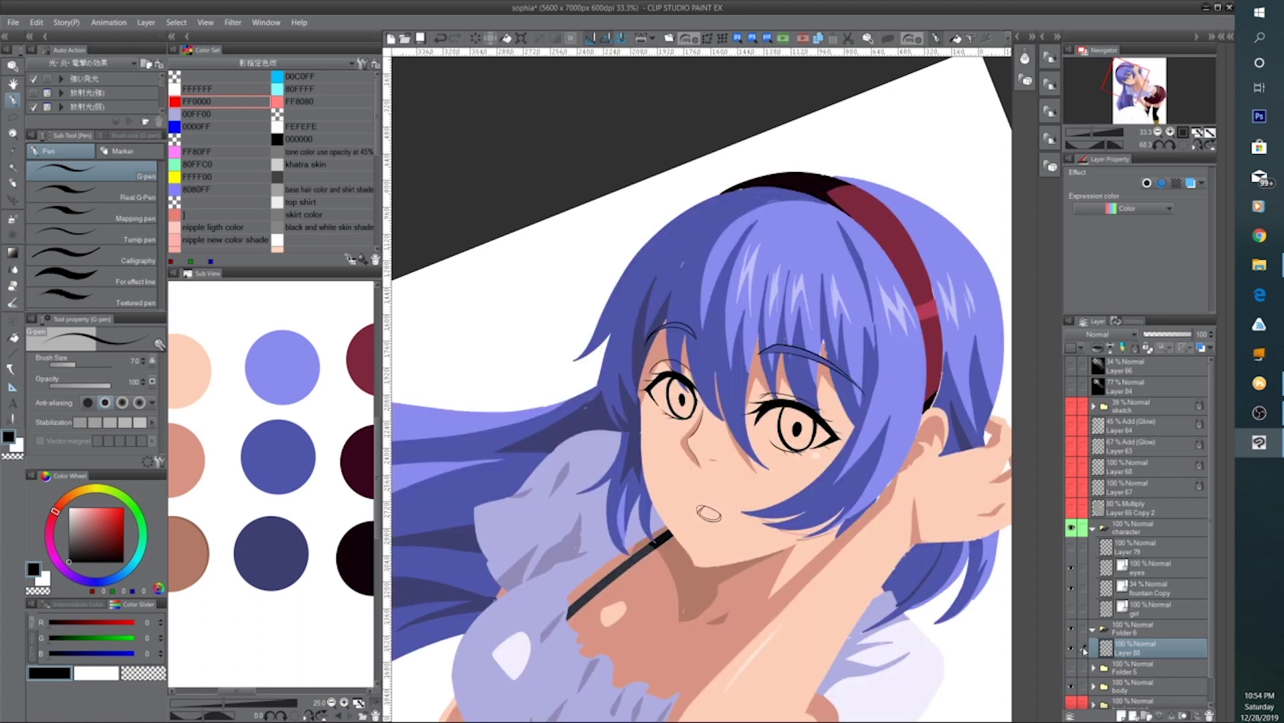
{"action": "left_click", "coordinate": [1071, 610]}
{"action": "key", "text": "ctrl+minus"}
{"action": "key", "text": "ctrl+minus"}
{"action": "key", "text": "ctrl+minus"}
{"action": "key", "text": "ctrl+plus"}
{"action": "key", "text": "ctrl+plus"}
{"action": "key", "text": "ctrl+plus"}
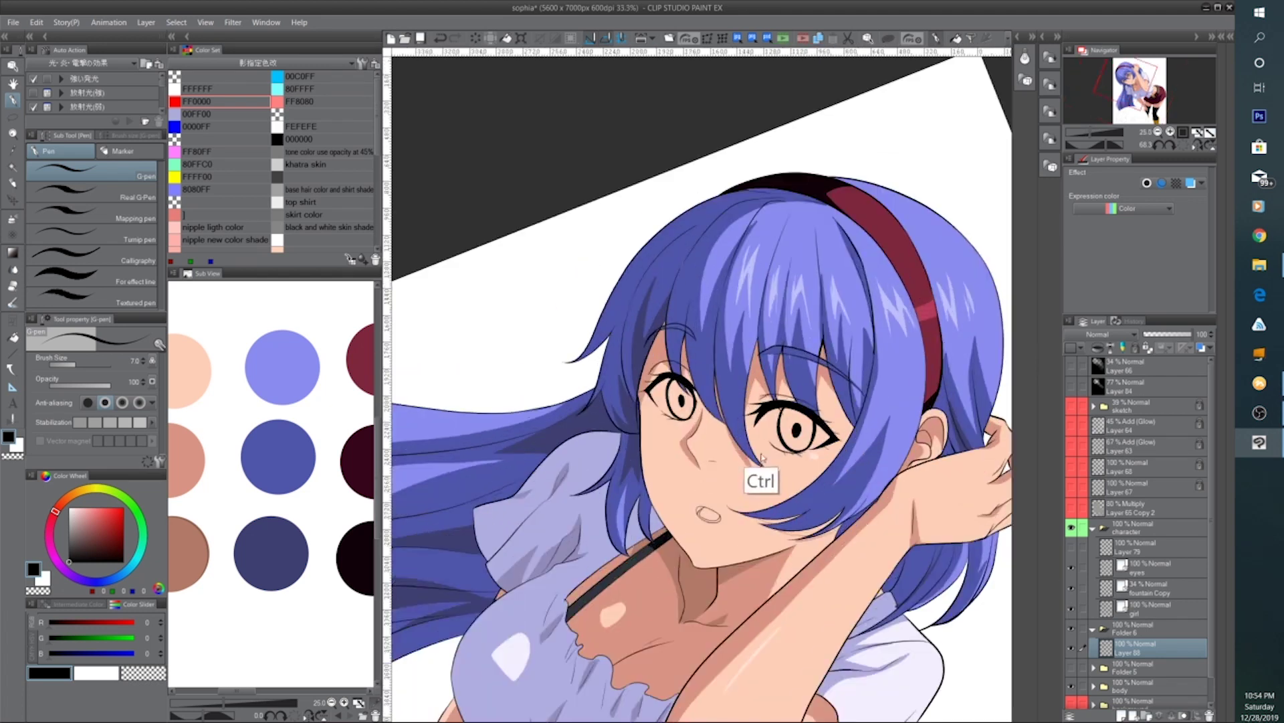
{"action": "left_click_drag", "start_coordinate": [866, 516], "coordinate": [814, 453]}
{"action": "key", "text": "ctrl+minus"}
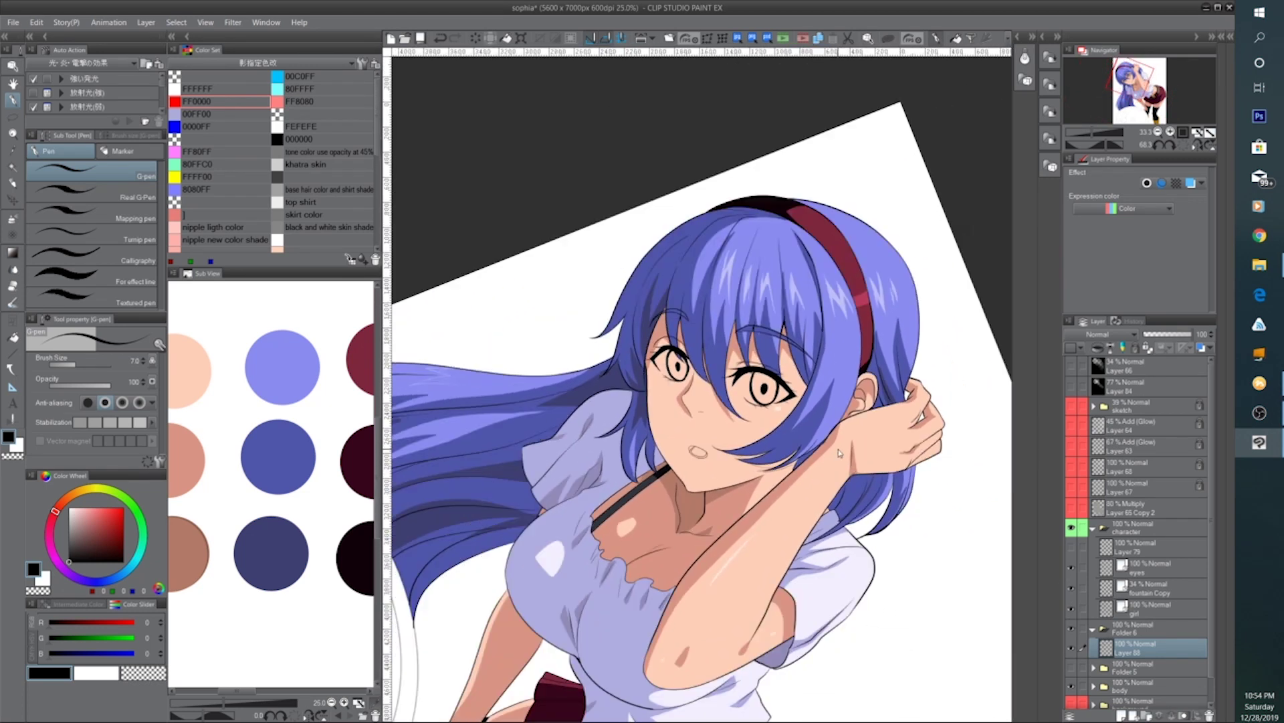
Sample the hair's shadow blue from the layers in the body folder and raise the G-pen brush size to 30
{"action": "left_click", "coordinate": [1094, 687]}
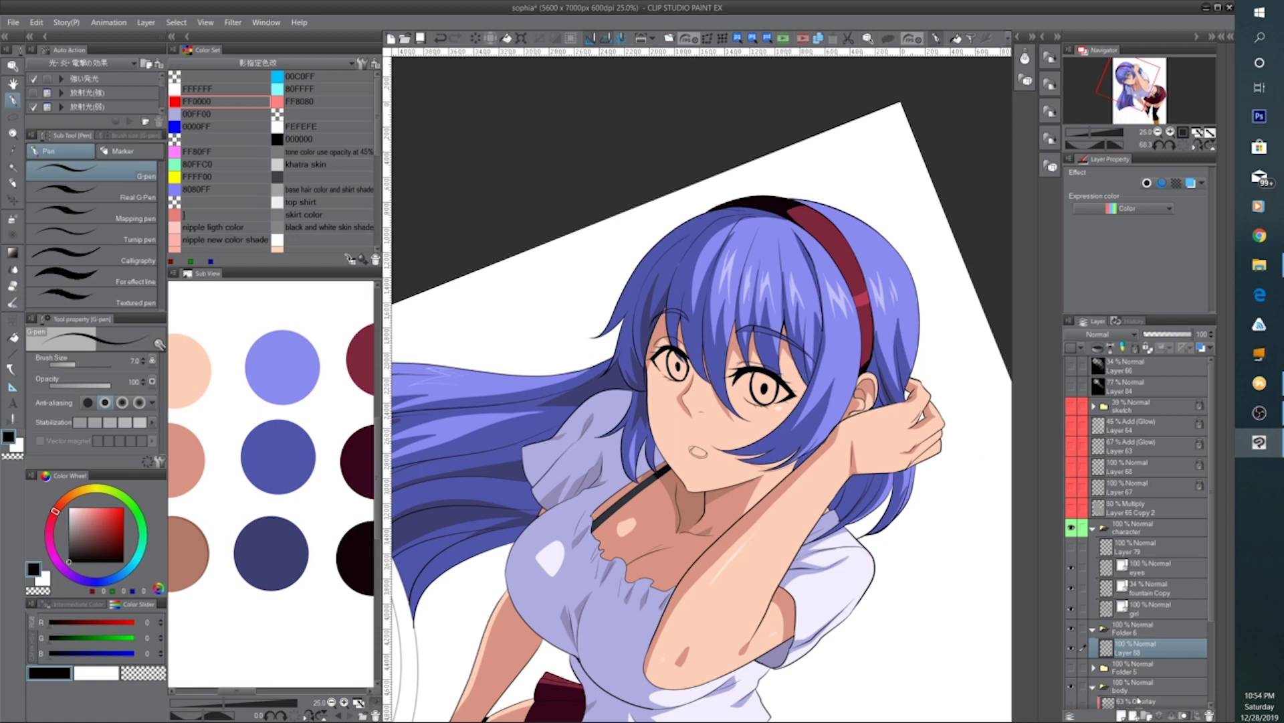
{"action": "scroll", "coordinate": [1217, 590], "scroll_direction": "down", "scroll_amount": 3}
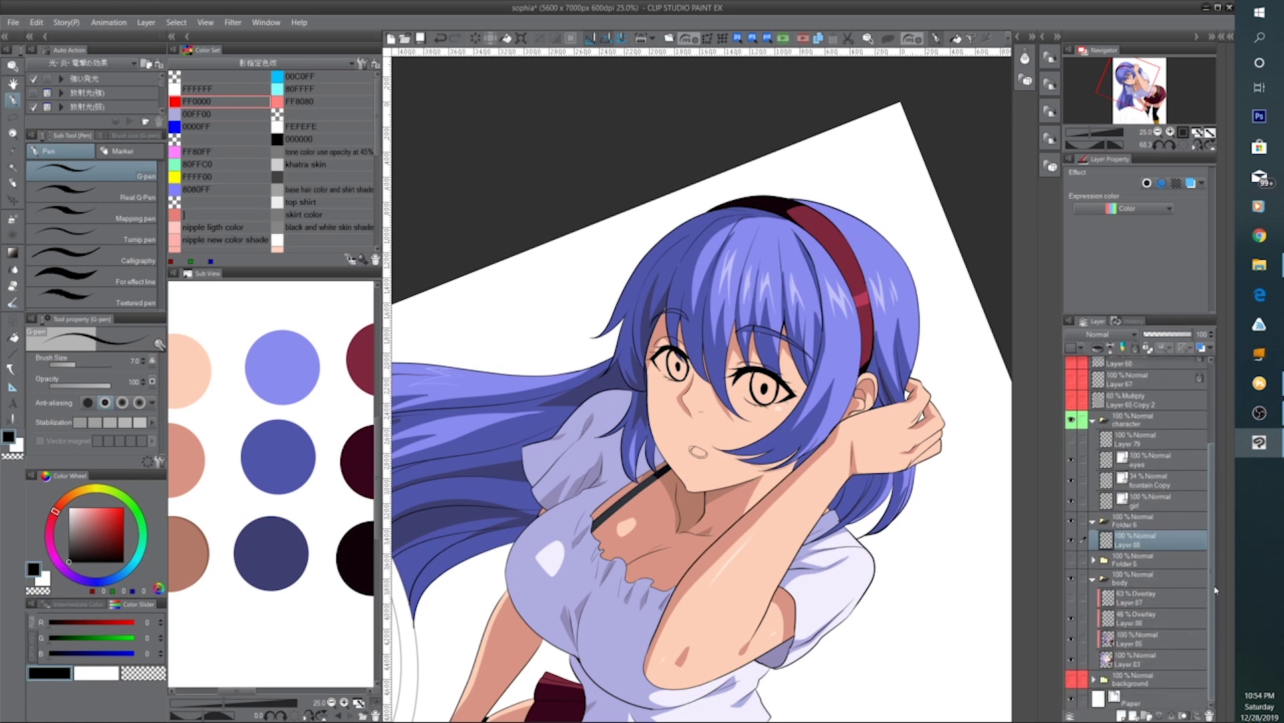
{"action": "left_click", "coordinate": [1131, 639]}
{"action": "key", "text": "ctrl+plus"}
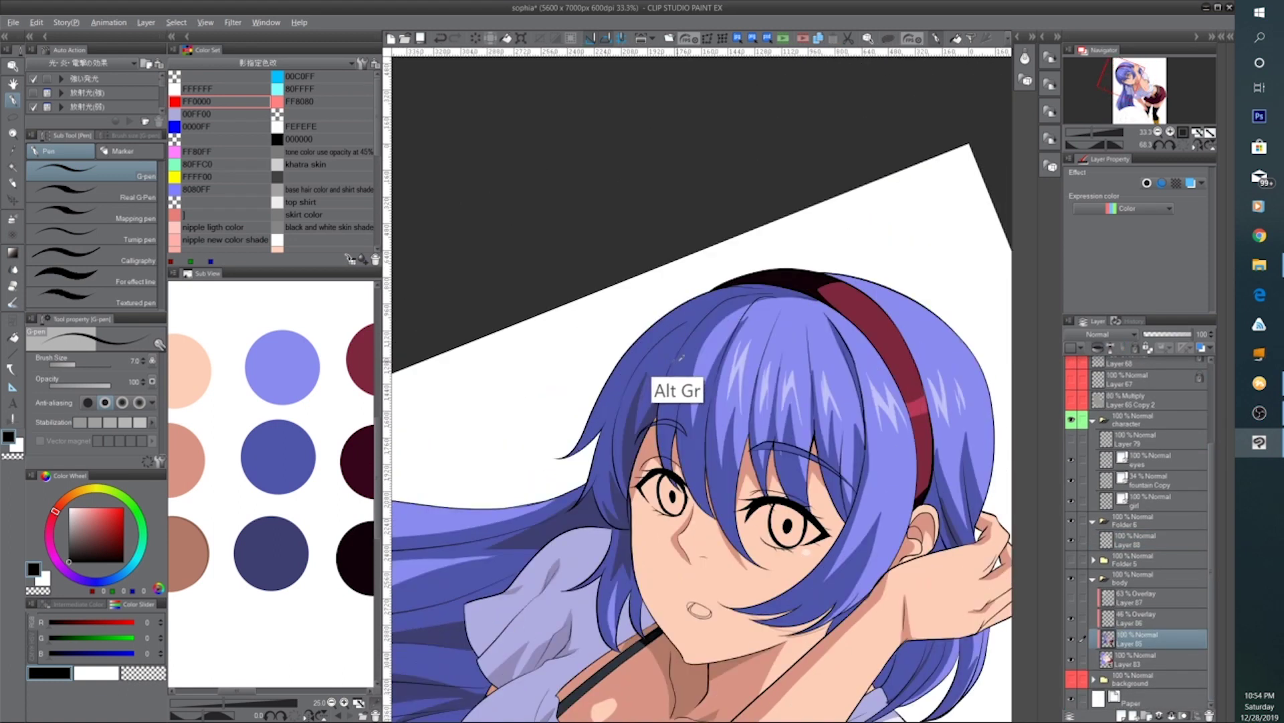
{"action": "left_click", "coordinate": [671, 366], "text": "alt"}
{"action": "left_click", "coordinate": [1127, 659]}
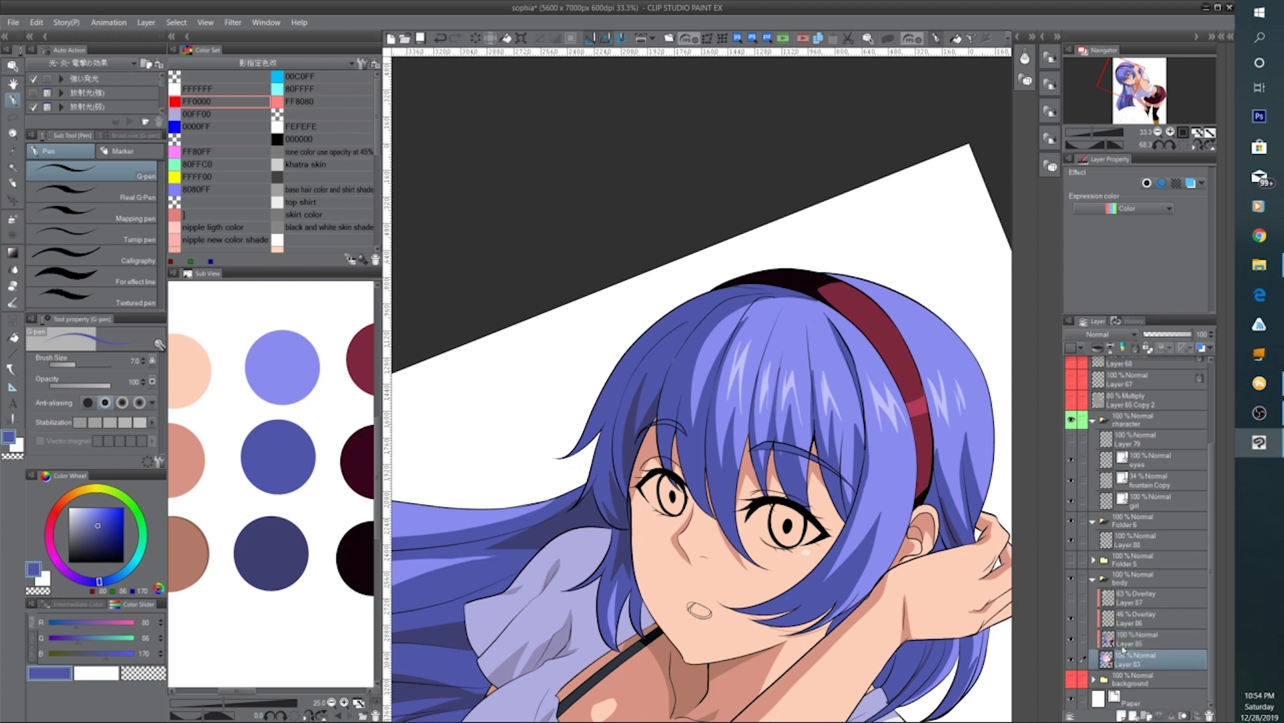
{"action": "left_click", "coordinate": [681, 418], "text": "alt"}
{"action": "key", "text": "bracketright"}
{"action": "key", "text": "bracketright"}
{"action": "key", "text": "bracketright"}
{"action": "key", "text": "bracketright"}
{"action": "key", "text": "bracketright"}
{"action": "key", "text": "bracketright"}
{"action": "key", "text": "bracketright"}
{"action": "key", "text": "bracketright"}
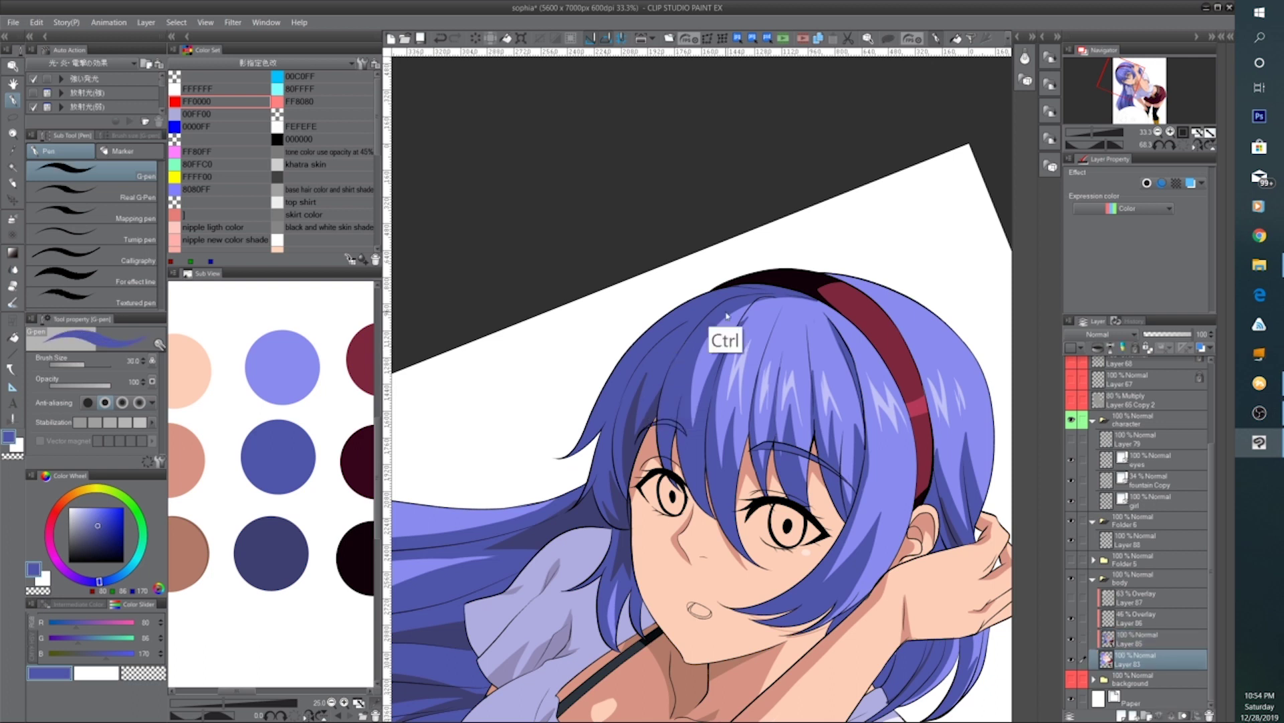
Collapse the body folder and add a new layer beneath the black eye line layer in Folder 6
{"action": "key", "text": "ctrl+minus"}
{"action": "key", "text": "ctrl+minus"}
{"action": "key", "text": "ctrl+minus"}
{"action": "key", "text": "ctrl+plus"}
{"action": "key", "text": "ctrl+plus"}
{"action": "left_click_drag", "start_coordinate": [736, 515], "coordinate": [849, 568]}
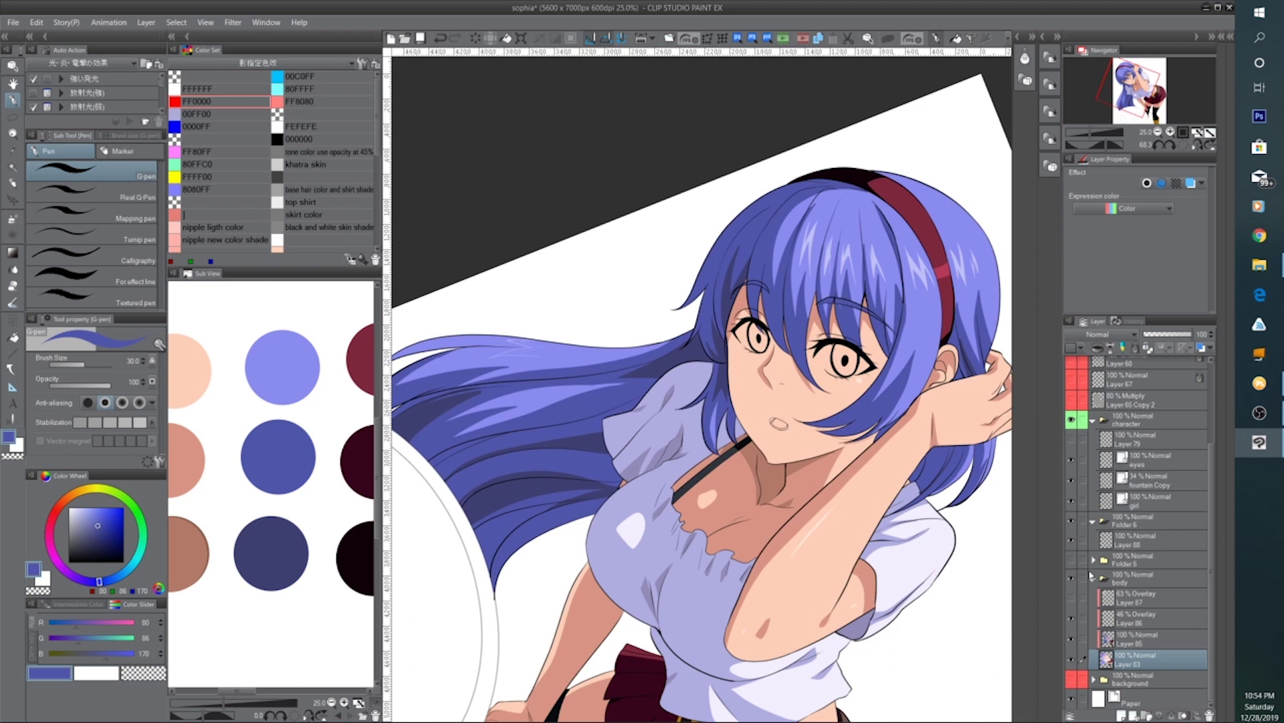
{"action": "left_click", "coordinate": [1094, 579]}
{"action": "left_click", "coordinate": [1120, 619]}
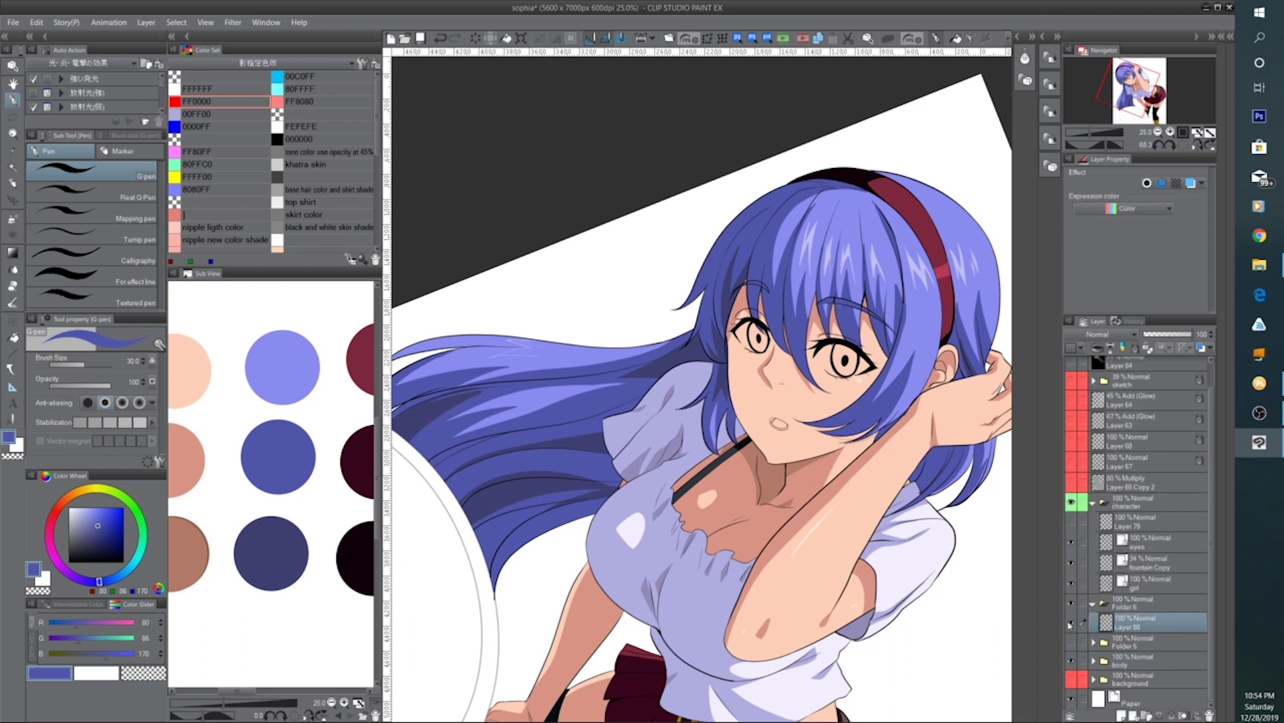
{"action": "left_click", "coordinate": [1122, 717]}
{"action": "left_click_drag", "start_coordinate": [1116, 642], "coordinate": [1108, 615]}
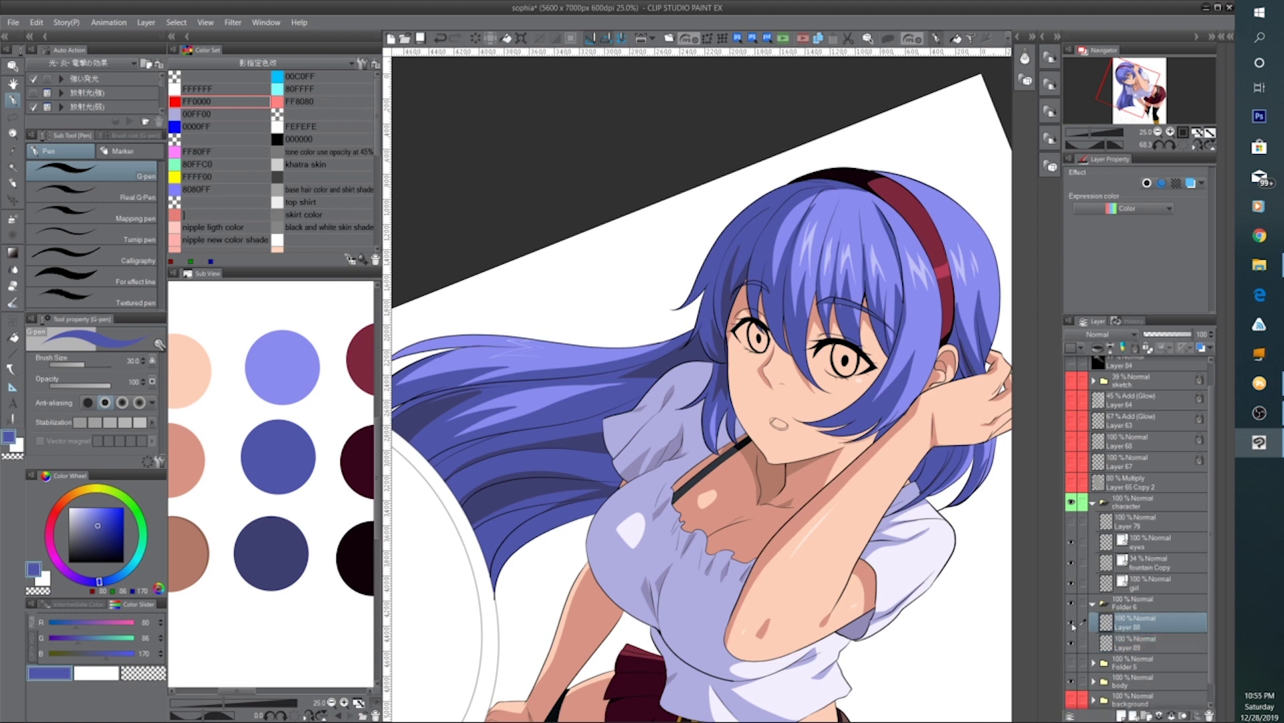
{"action": "left_click", "coordinate": [1071, 623]}
{"action": "left_click", "coordinate": [1071, 623]}
{"action": "left_click", "coordinate": [1130, 643]}
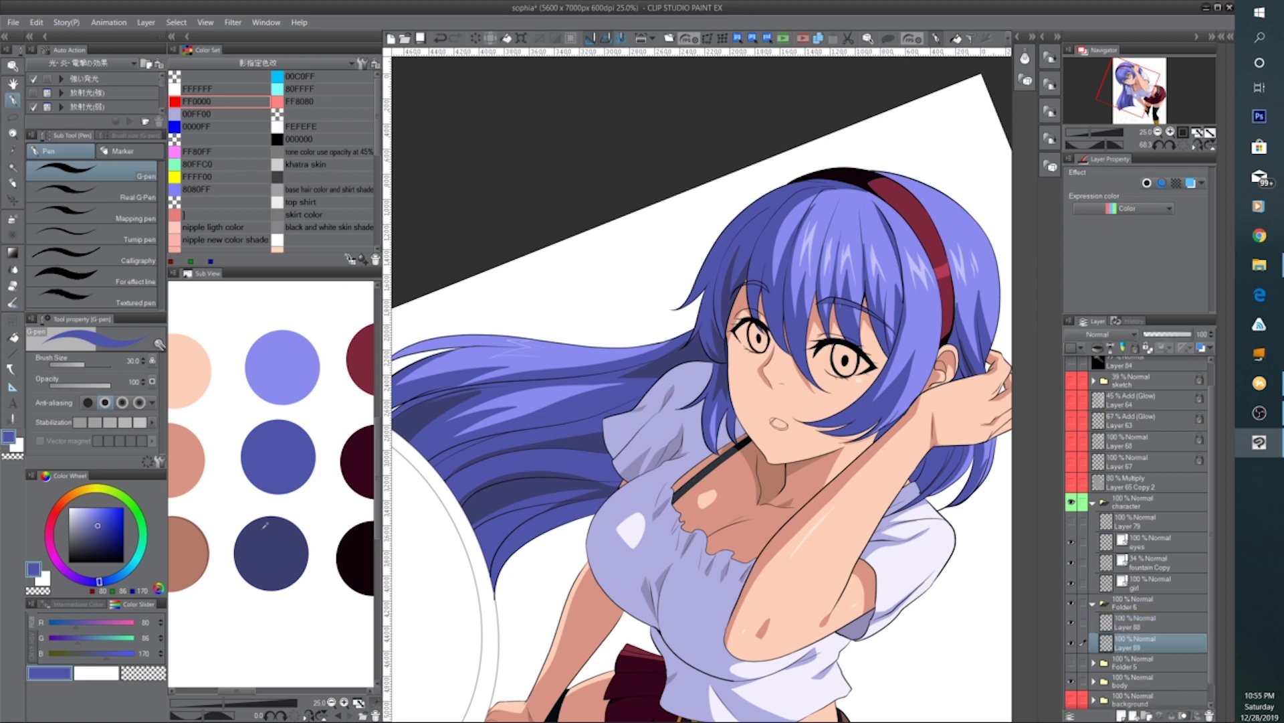
Pick white from the Sub View background and bring the blue-haired reference character's face into close view there
{"action": "left_click_drag", "start_coordinate": [274, 525], "coordinate": [375, 547]}
{"action": "mouse_move", "coordinate": [282, 529]}
{"action": "left_mouse_down"}
{"action": "mouse_move", "coordinate": [243, 625]}
{"action": "mouse_move", "coordinate": [236, 615]}
{"action": "left_mouse_up"}
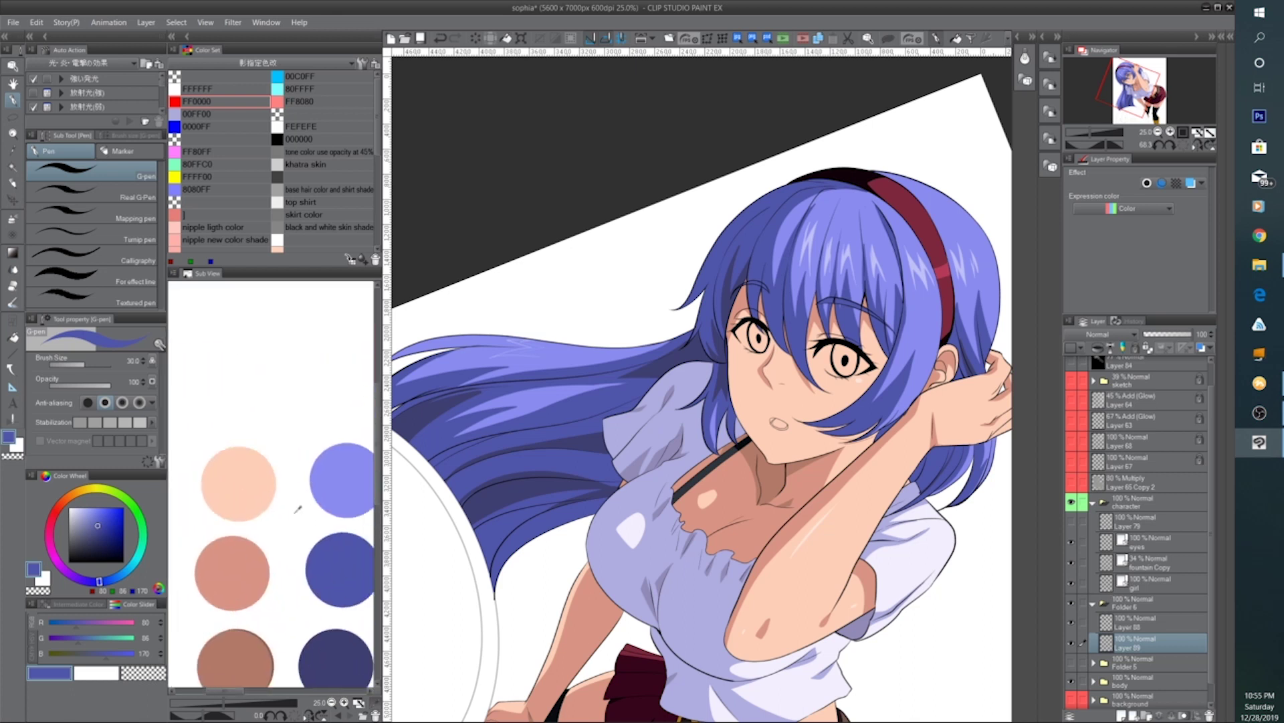
{"action": "left_click", "coordinate": [297, 509]}
{"action": "left_click_drag", "start_coordinate": [334, 574], "coordinate": [201, 635]}
{"action": "left_click_drag", "start_coordinate": [335, 552], "coordinate": [215, 551]}
{"action": "left_click_drag", "start_coordinate": [354, 575], "coordinate": [177, 631]}
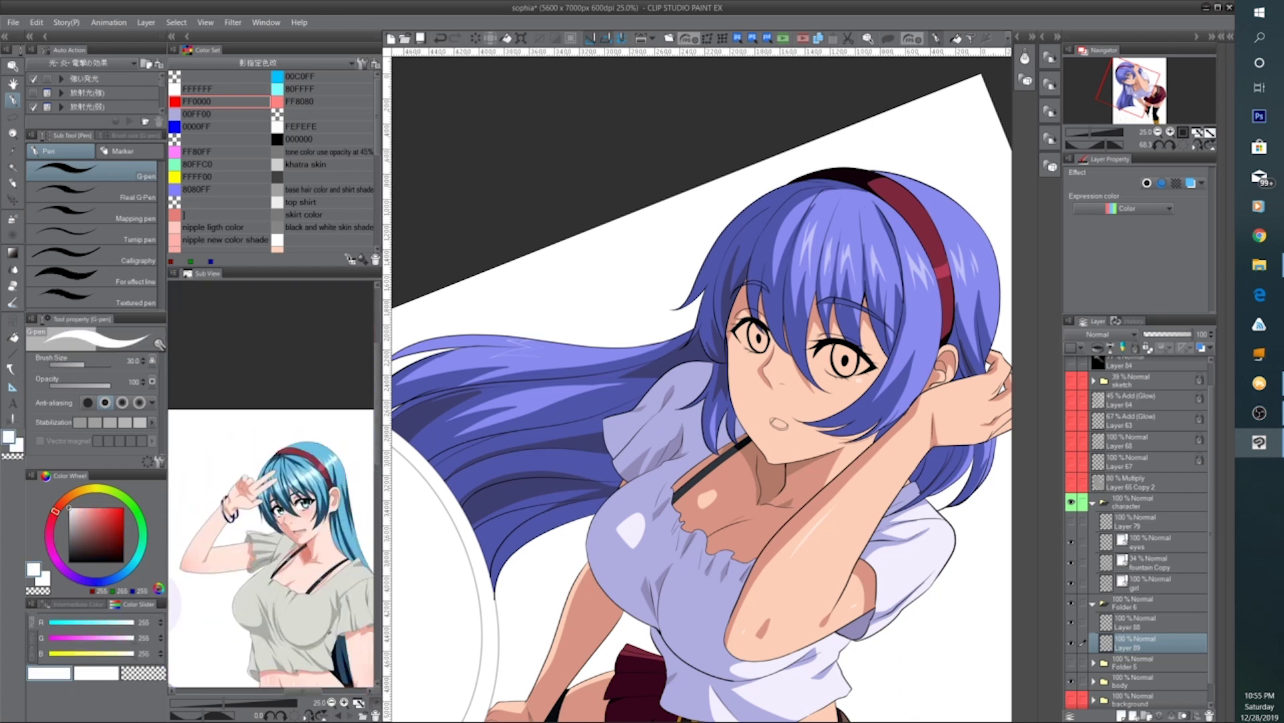
{"action": "left_click", "coordinate": [345, 703]}
{"action": "left_click", "coordinate": [345, 702]}
{"action": "left_click_drag", "start_coordinate": [310, 603], "coordinate": [249, 572]}
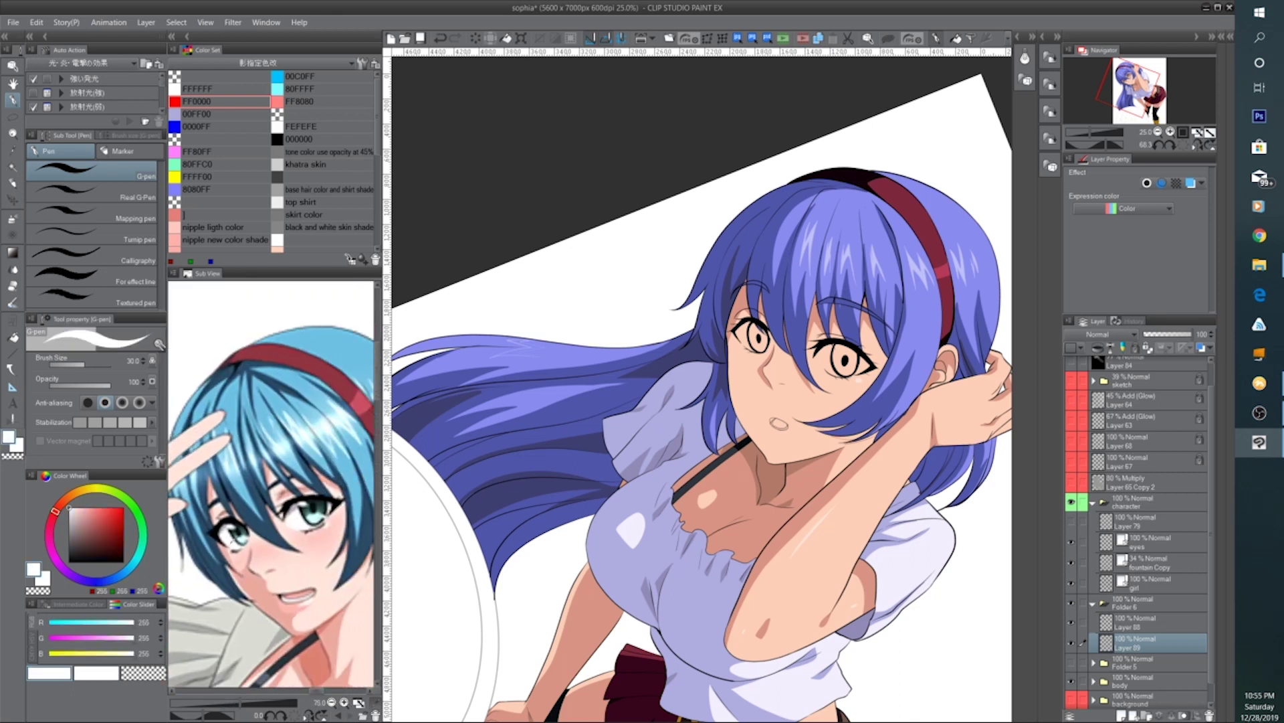
Lasso the insides of both eyes on the new layer, fill them with white and clear the selection
{"action": "left_click", "coordinate": [15, 118]}
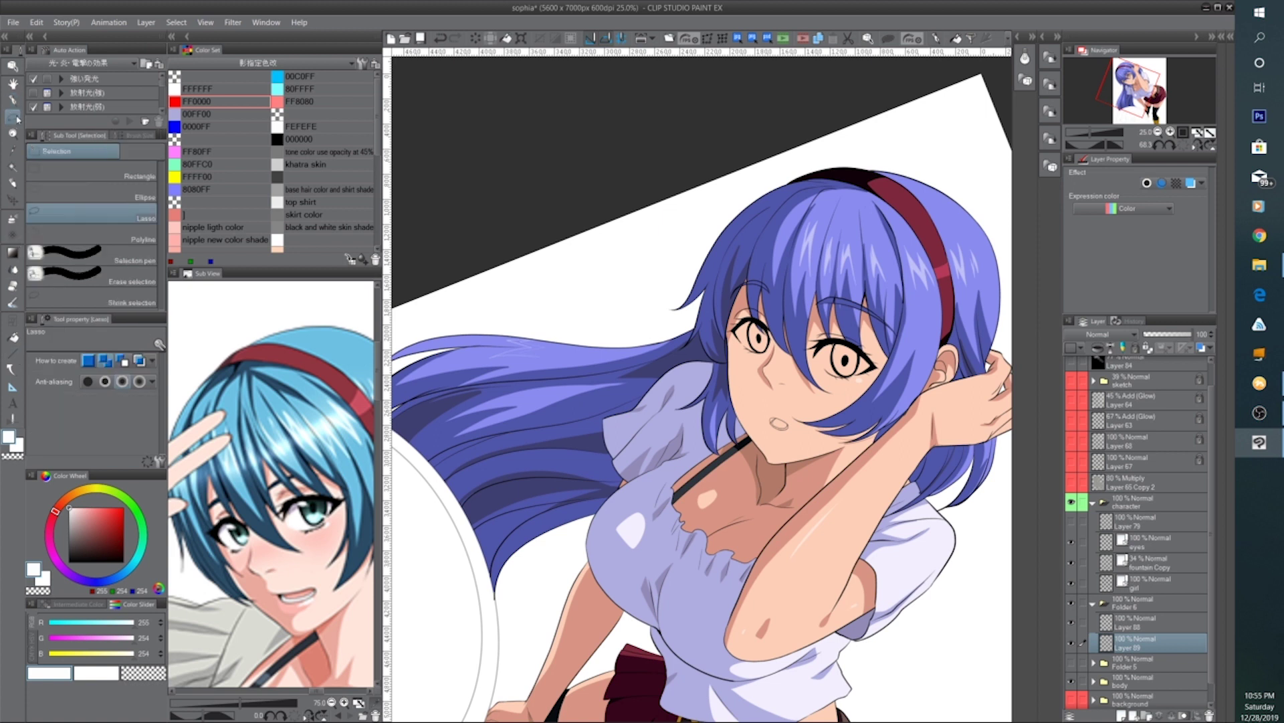
{"action": "left_click_drag", "start_coordinate": [1104, 146], "coordinate": [1094, 145]}
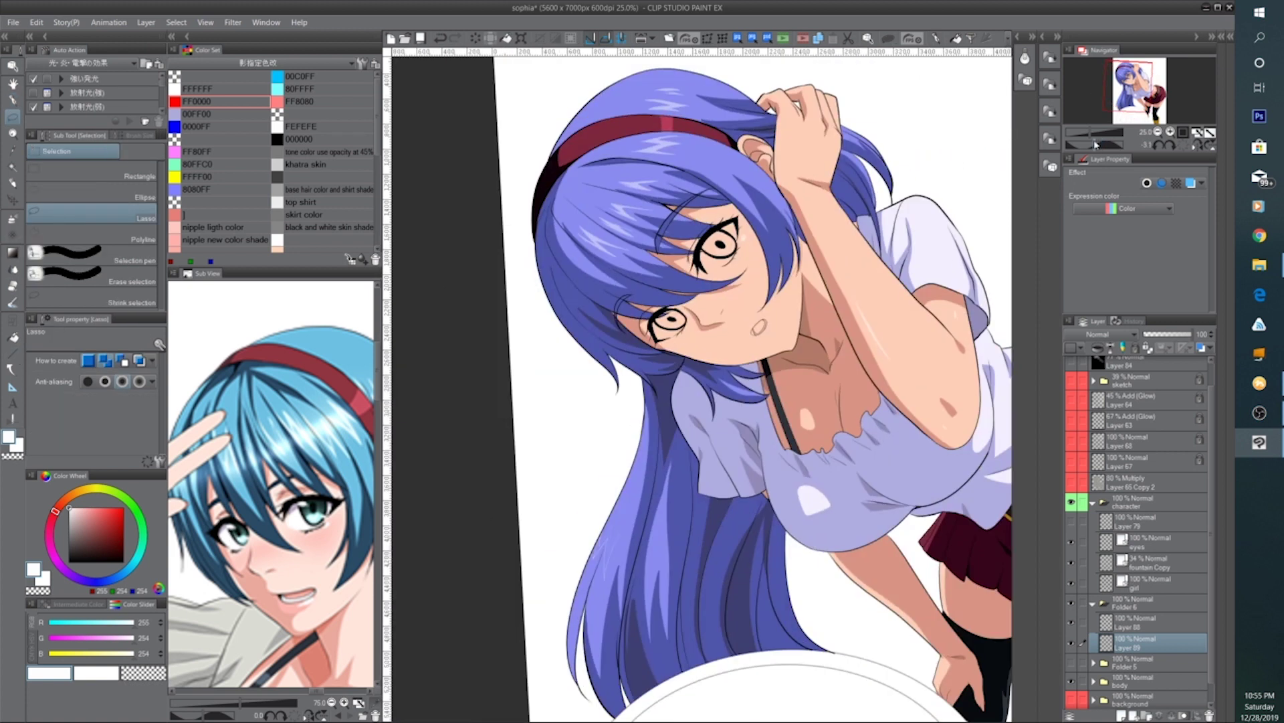
{"action": "left_click", "coordinate": [1171, 133]}
{"action": "left_click", "coordinate": [1170, 133]}
{"action": "left_click", "coordinate": [1170, 132]}
{"action": "left_click_drag", "start_coordinate": [721, 218], "coordinate": [644, 503]}
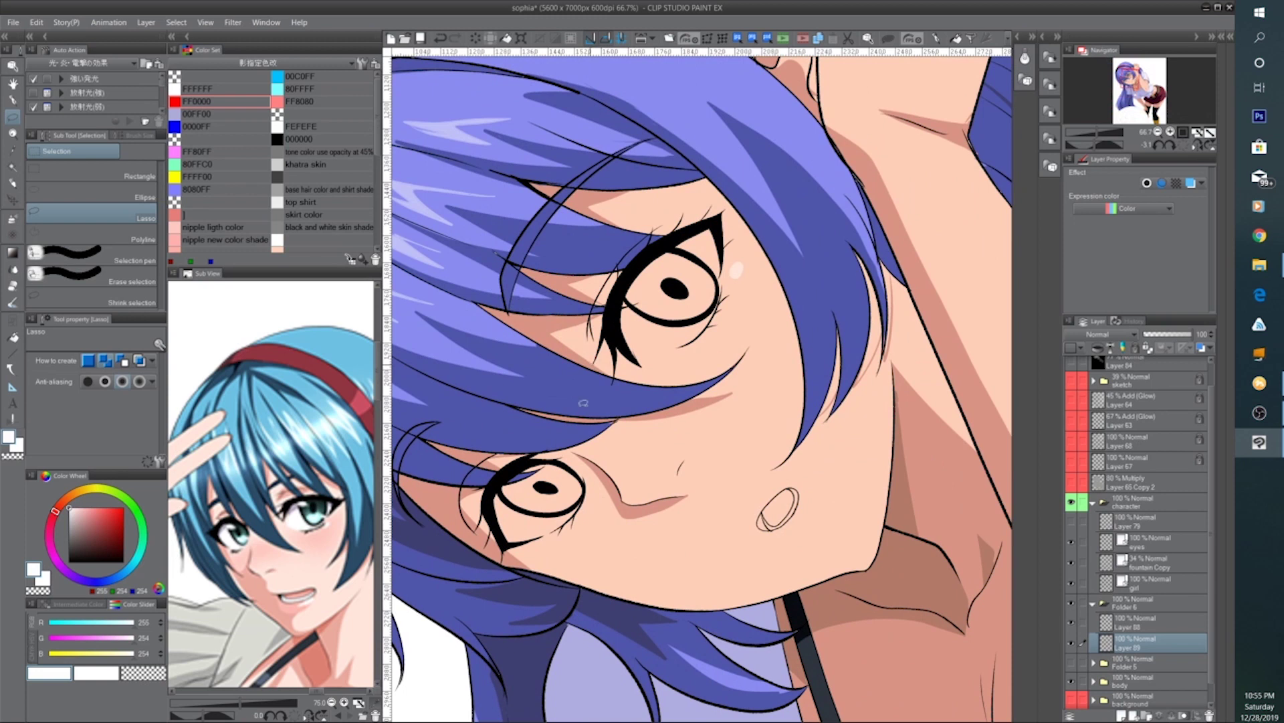
{"action": "mouse_move", "coordinate": [533, 457]}
{"action": "left_mouse_down"}
{"action": "mouse_move", "coordinate": [575, 458]}
{"action": "mouse_move", "coordinate": [588, 496]}
{"action": "mouse_move", "coordinate": [573, 516]}
{"action": "mouse_move", "coordinate": [506, 542]}
{"action": "mouse_move", "coordinate": [506, 475]}
{"action": "mouse_move", "coordinate": [532, 459]}
{"action": "left_mouse_up"}
{"action": "left_click_drag", "start_coordinate": [638, 382], "coordinate": [594, 483]}
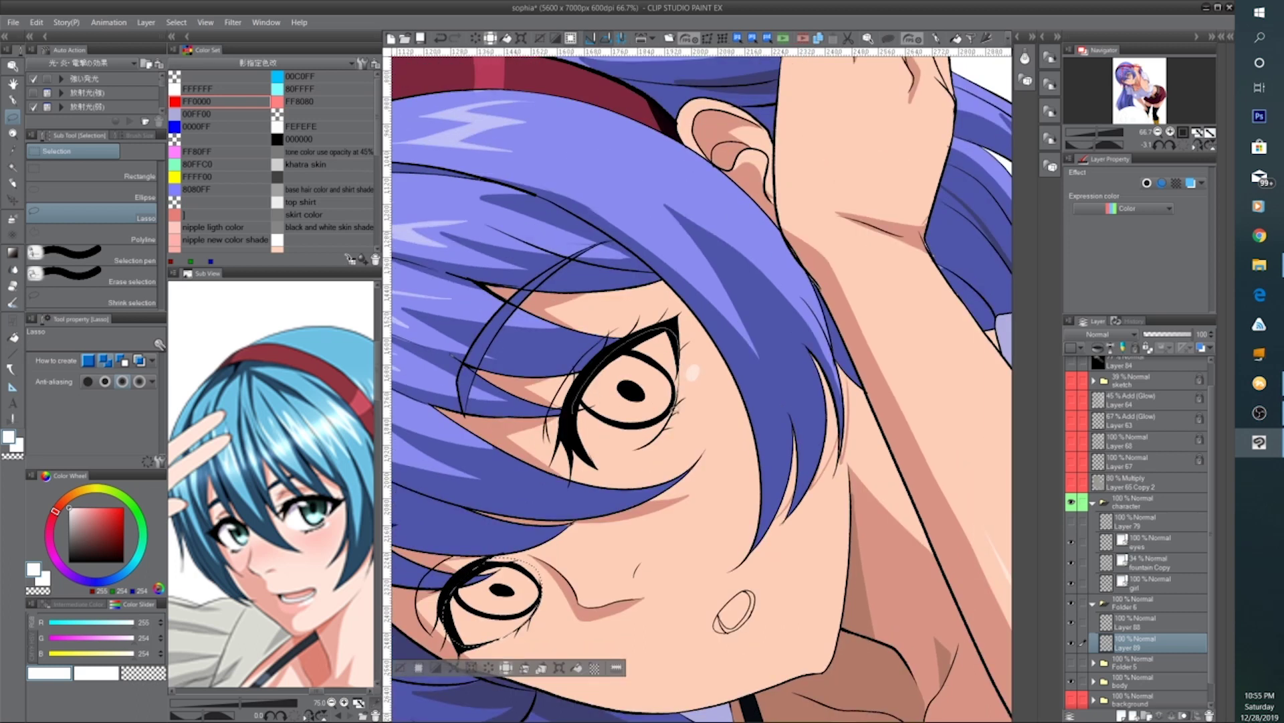
{"action": "mouse_move", "coordinate": [655, 439]}
{"action": "left_mouse_down"}
{"action": "mouse_move", "coordinate": [580, 442]}
{"action": "mouse_move", "coordinate": [592, 386]}
{"action": "left_mouse_up"}
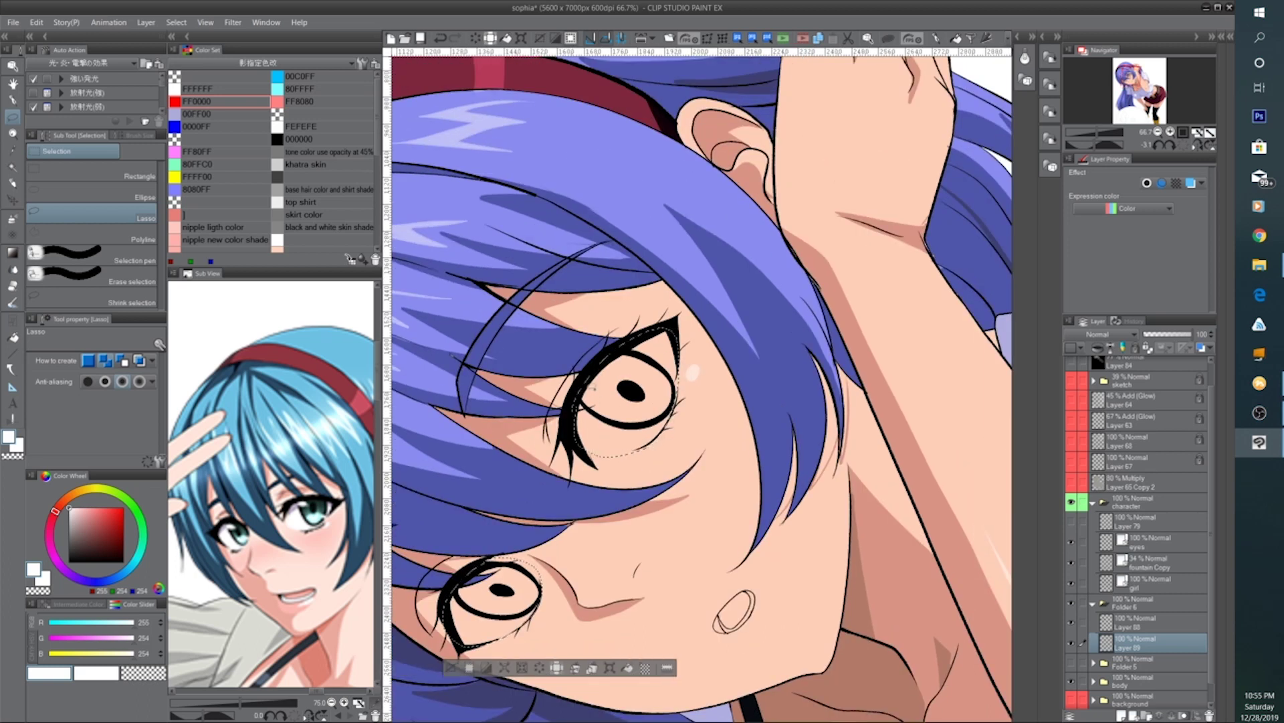
{"action": "left_click", "coordinate": [627, 668]}
{"action": "left_click", "coordinate": [455, 671]}
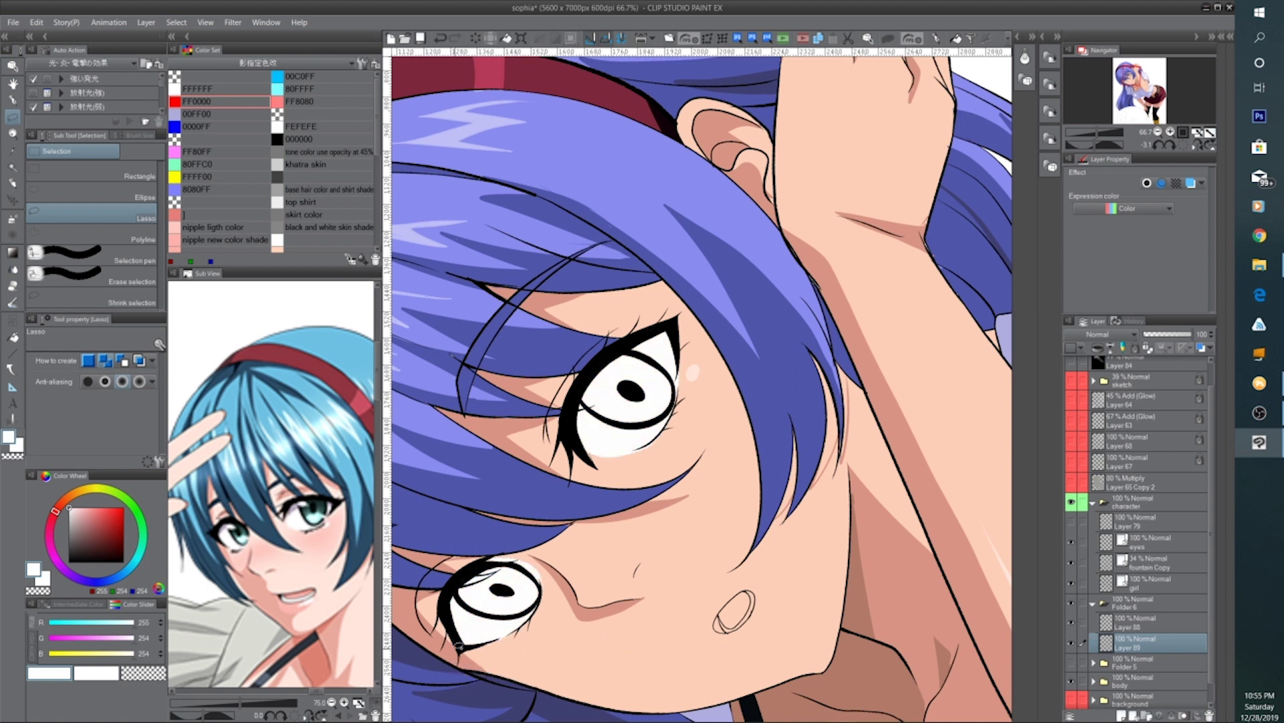
Sample the dark teal from the reference character's iris and fill both irises with it, referring to other layers
{"action": "left_click", "coordinate": [1175, 150]}
{"action": "left_click_drag", "start_coordinate": [1096, 146], "coordinate": [1101, 144]}
{"action": "left_click_drag", "start_coordinate": [580, 380], "coordinate": [763, 423]}
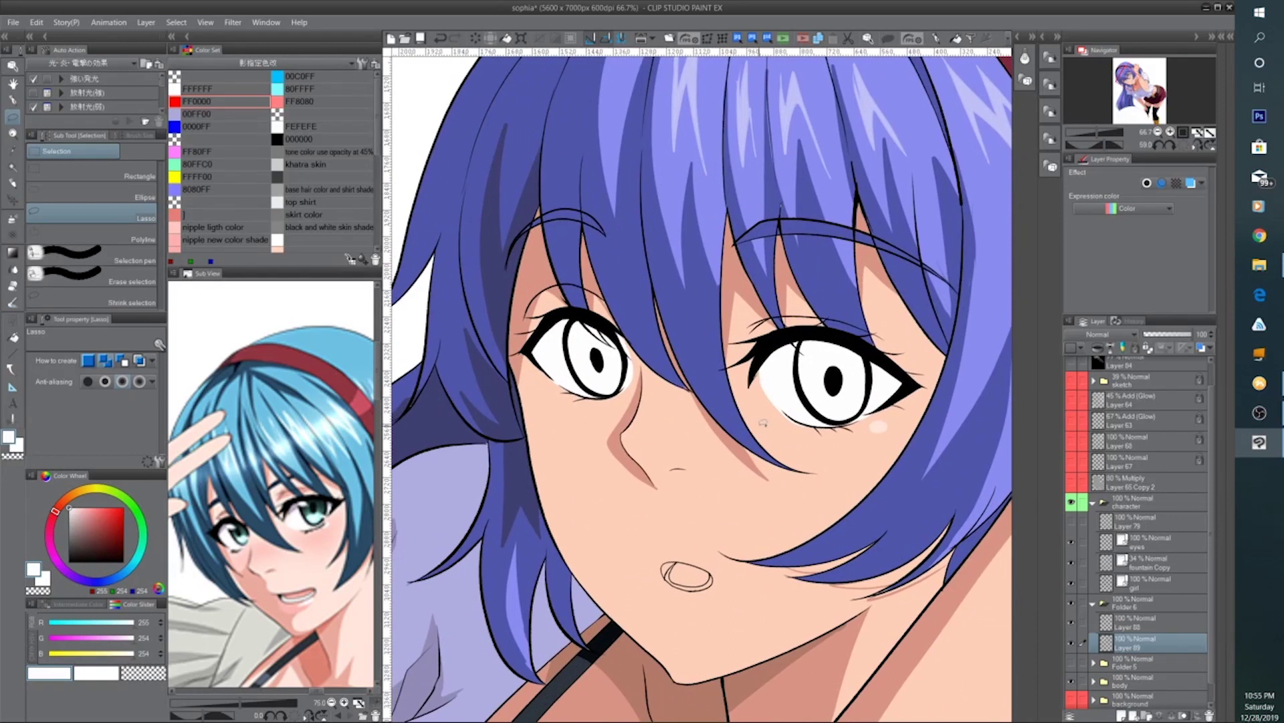
{"action": "left_click", "coordinate": [18, 102]}
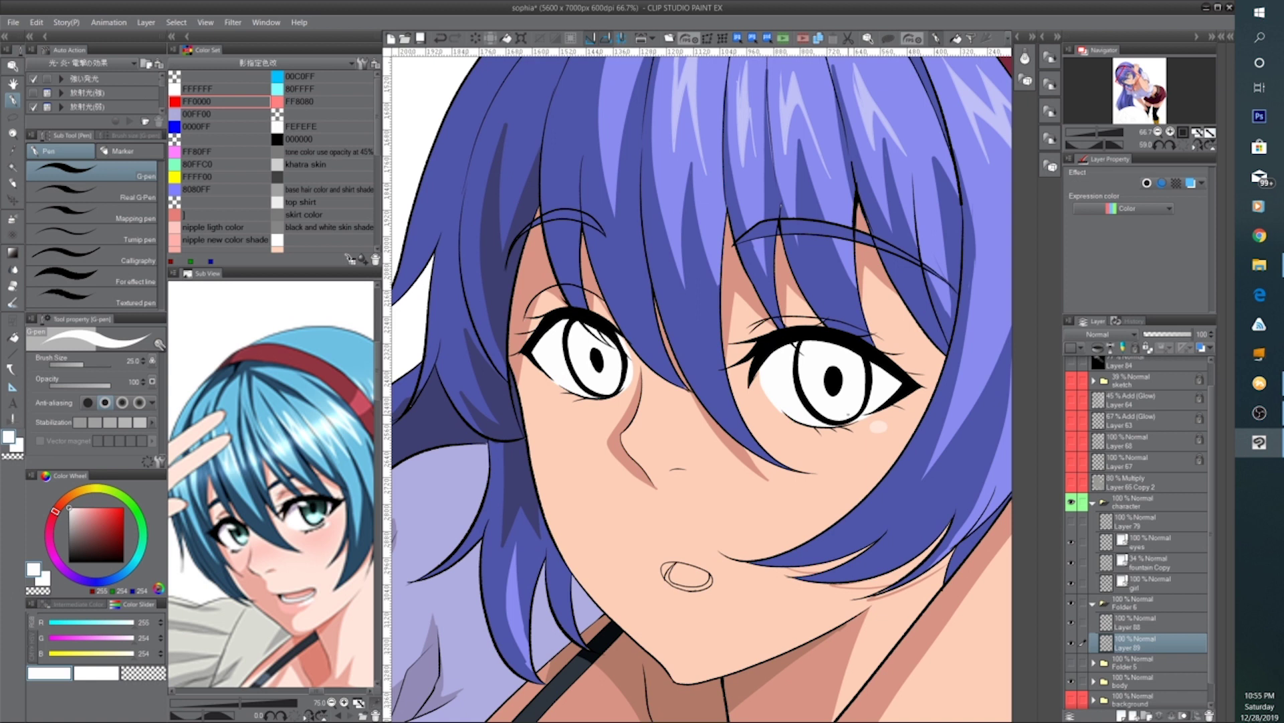
{"action": "left_click", "coordinate": [312, 505]}
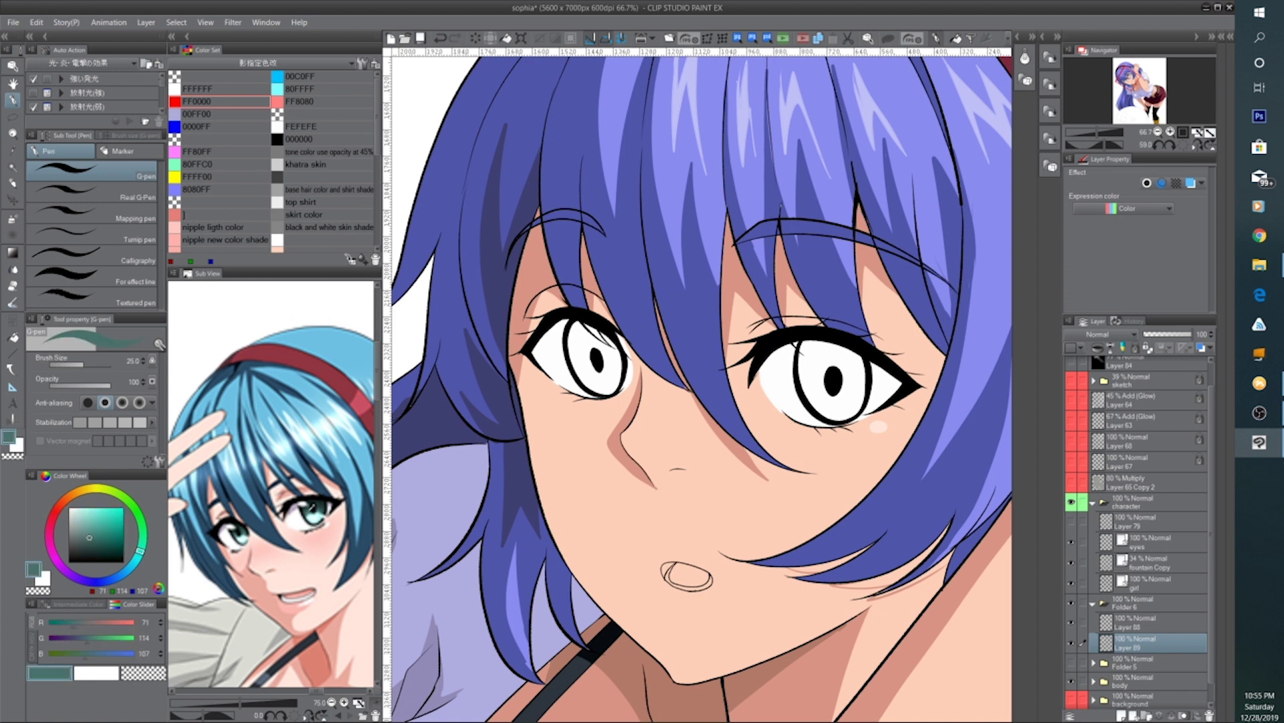
{"action": "left_click", "coordinate": [13, 336]}
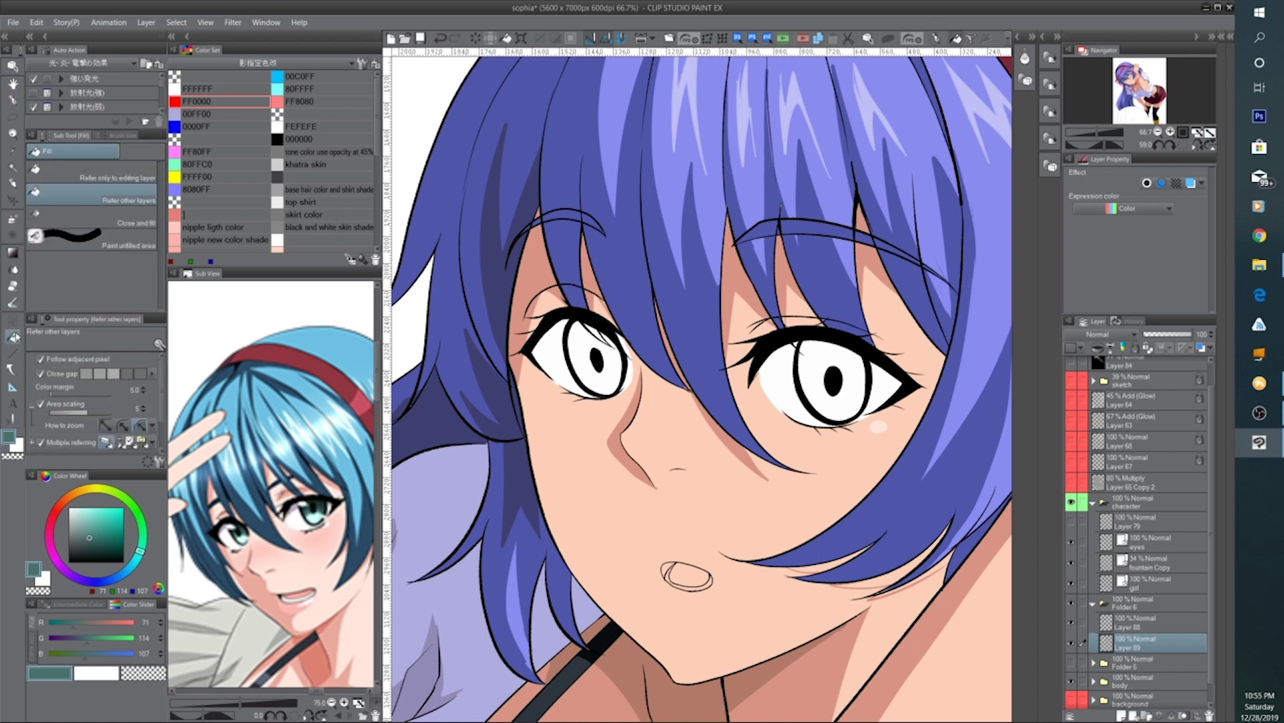
{"action": "left_click", "coordinate": [848, 402]}
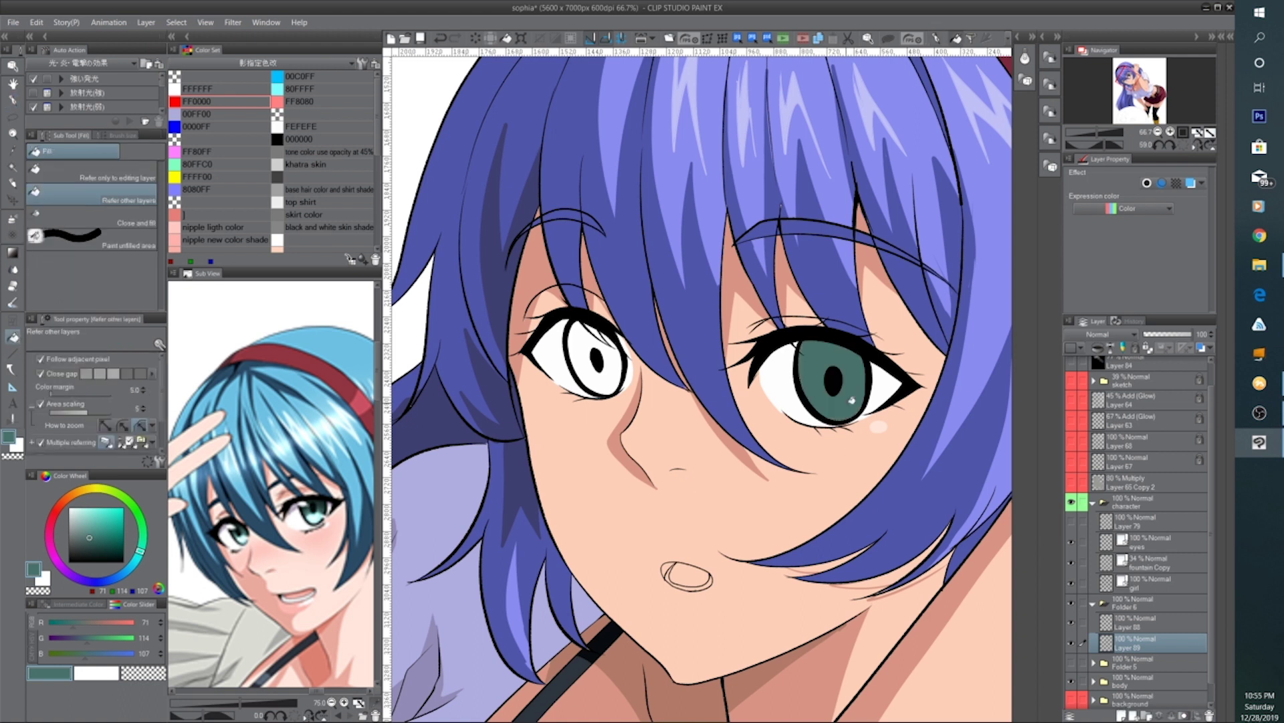
{"action": "left_click", "coordinate": [604, 375]}
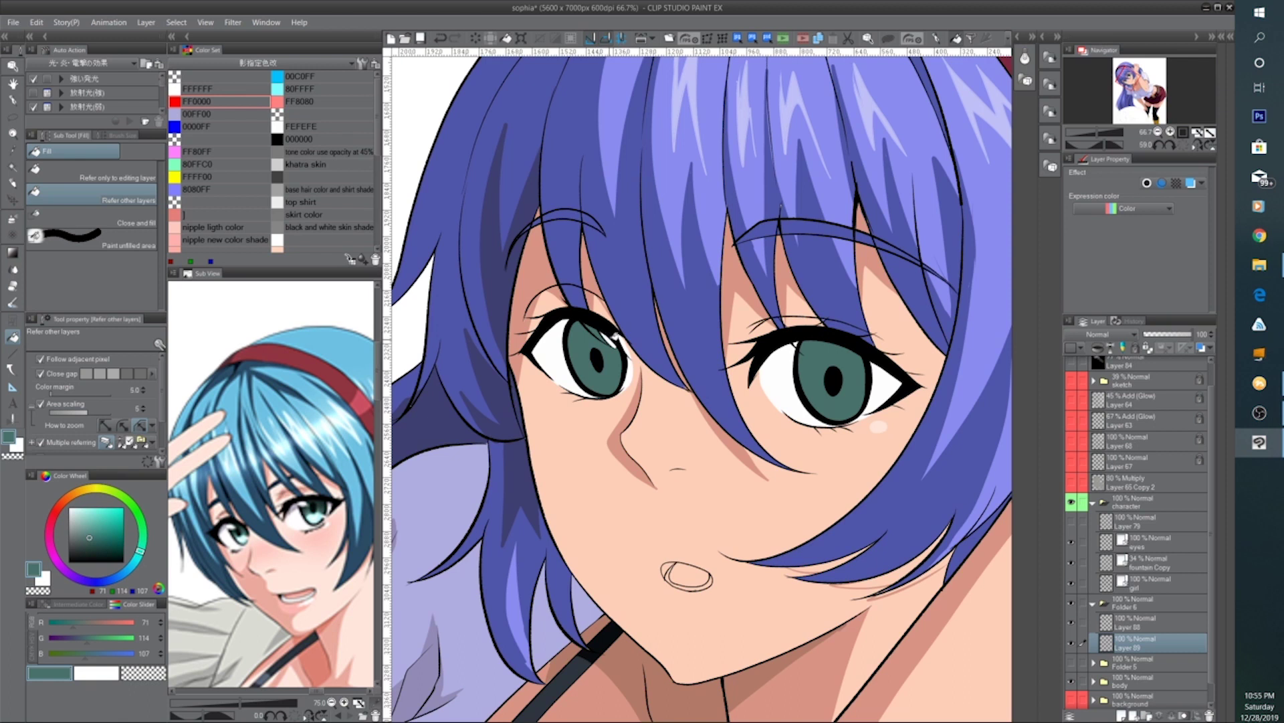
Paint over the unfilled gap at the upper edge of the smaller eye's iris with the teal G-pen at size 30
{"action": "left_click", "coordinate": [15, 102]}
{"action": "scroll", "coordinate": [602, 414], "scroll_direction": "up", "scroll_amount": 5}
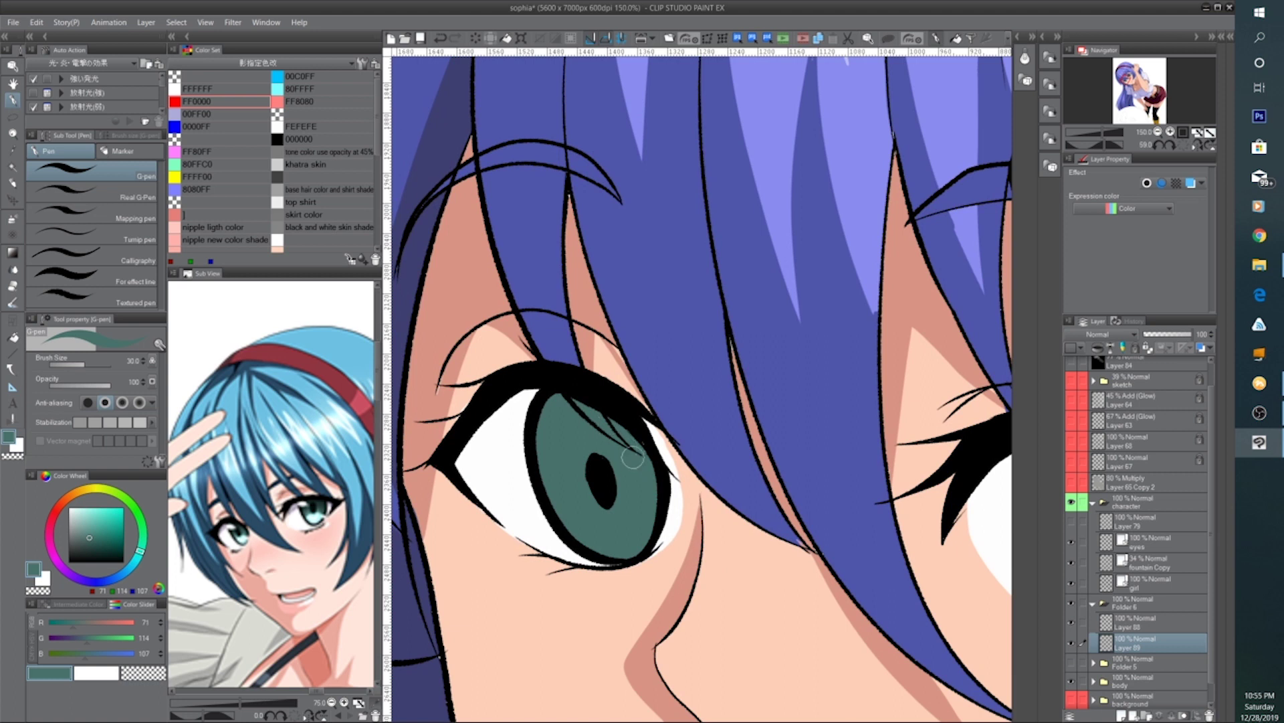
{"action": "scroll", "coordinate": [642, 462], "scroll_direction": "down", "scroll_amount": 2}
{"action": "scroll", "coordinate": [848, 495], "scroll_direction": "down", "scroll_amount": 4}
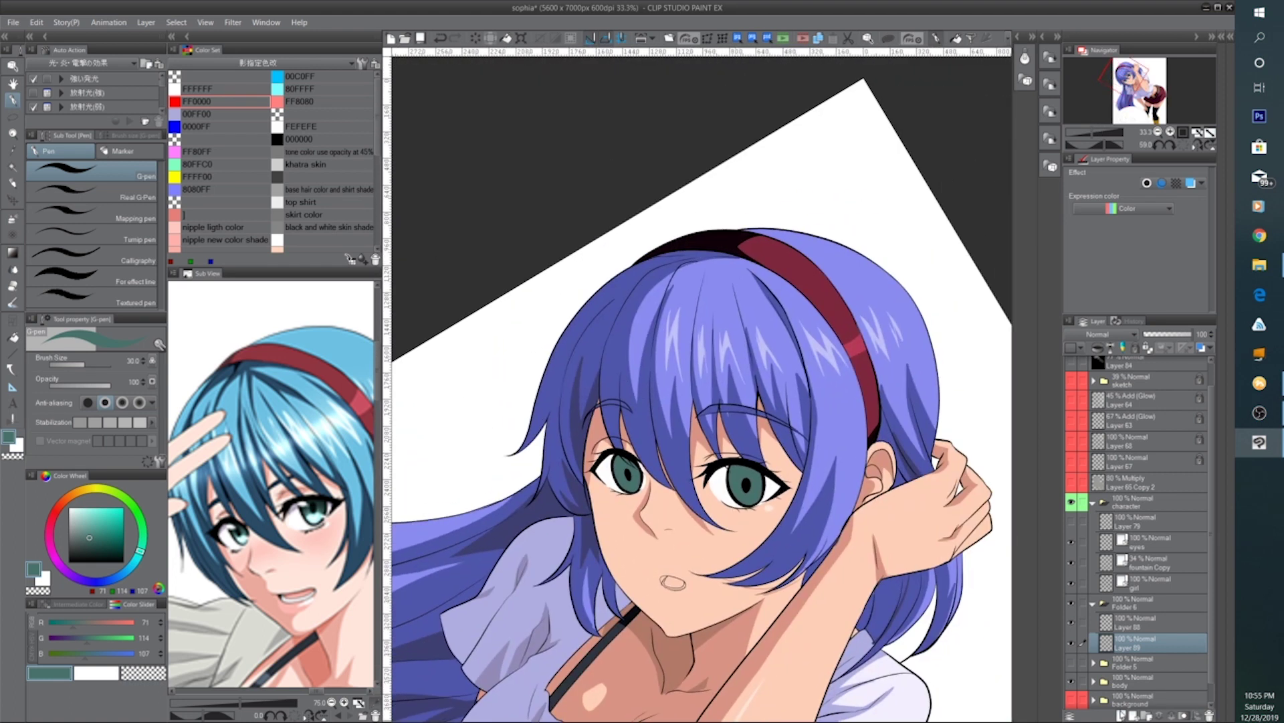
Toggle the eye colour layer's visibility to check the fills and add a new layer above it
{"action": "left_click", "coordinate": [1072, 643]}
{"action": "left_click", "coordinate": [1072, 643]}
{"action": "left_click", "coordinate": [1073, 643]}
{"action": "left_click", "coordinate": [1072, 643]}
{"action": "left_click", "coordinate": [1122, 714]}
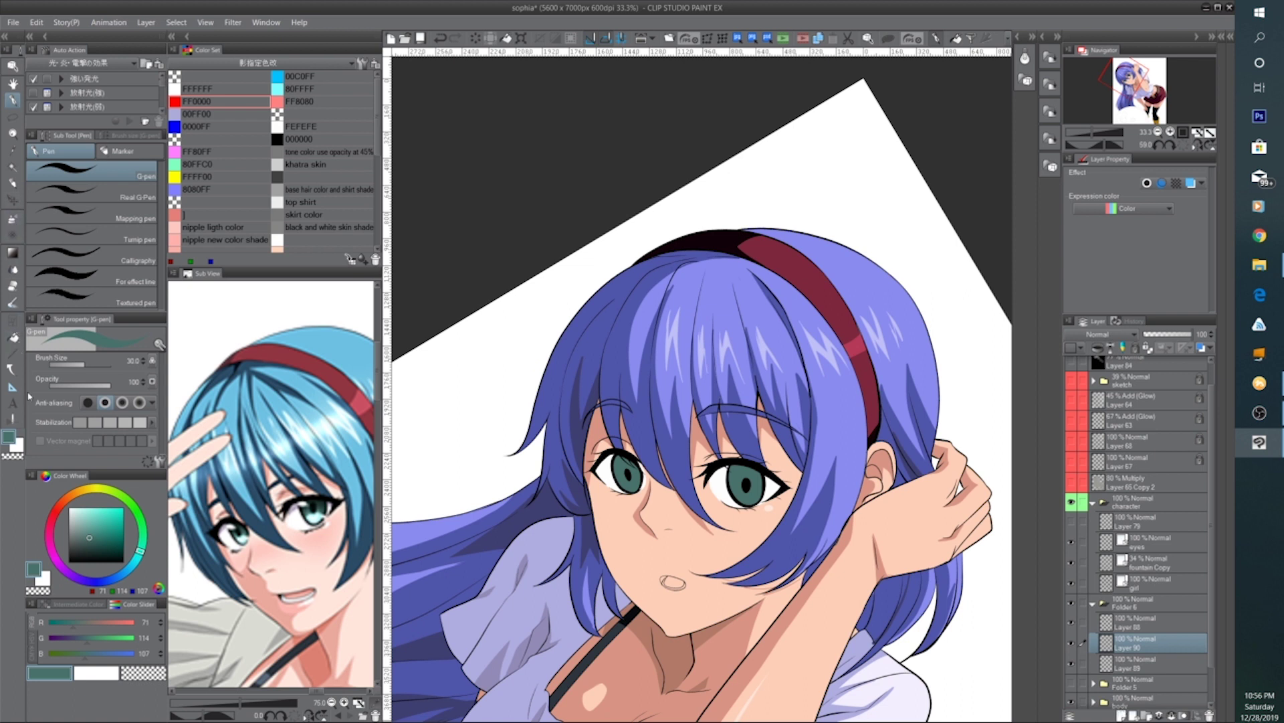
Auto-select both teal irises on the eye colour layer and return to the empty layer above it
{"action": "left_click", "coordinate": [15, 164]}
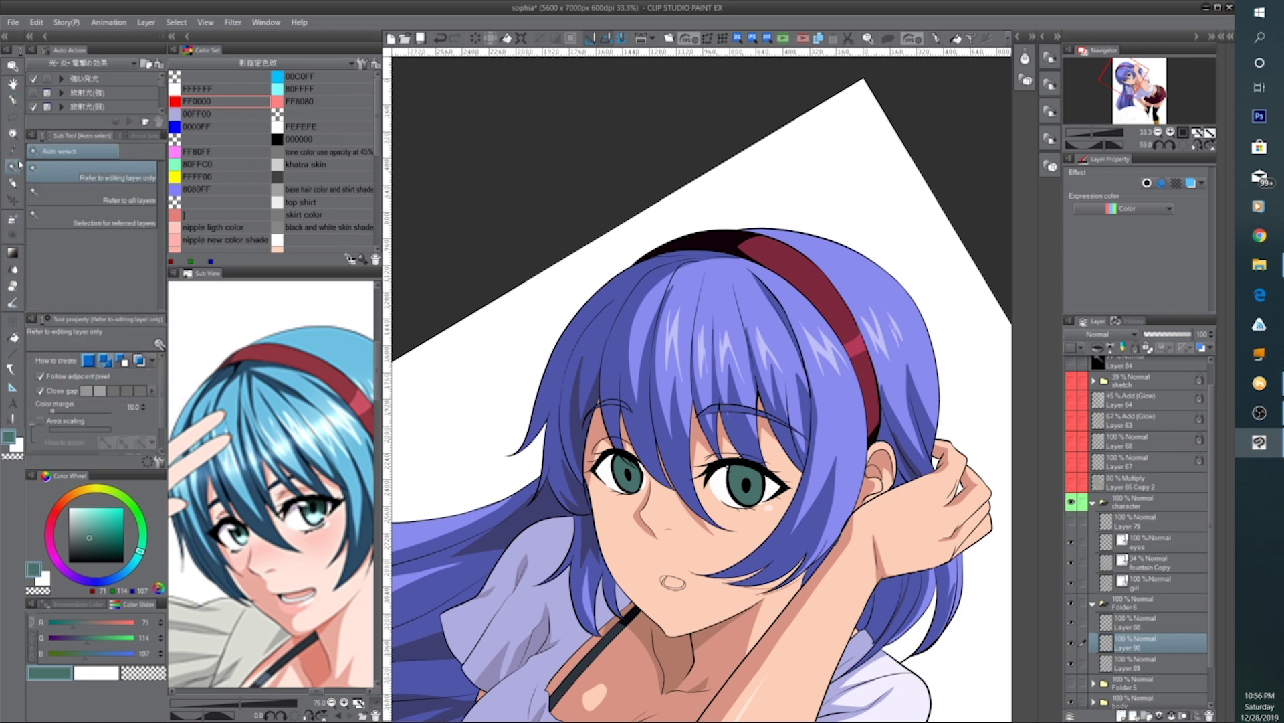
{"action": "scroll", "coordinate": [700, 492], "scroll_direction": "up", "scroll_amount": 3}
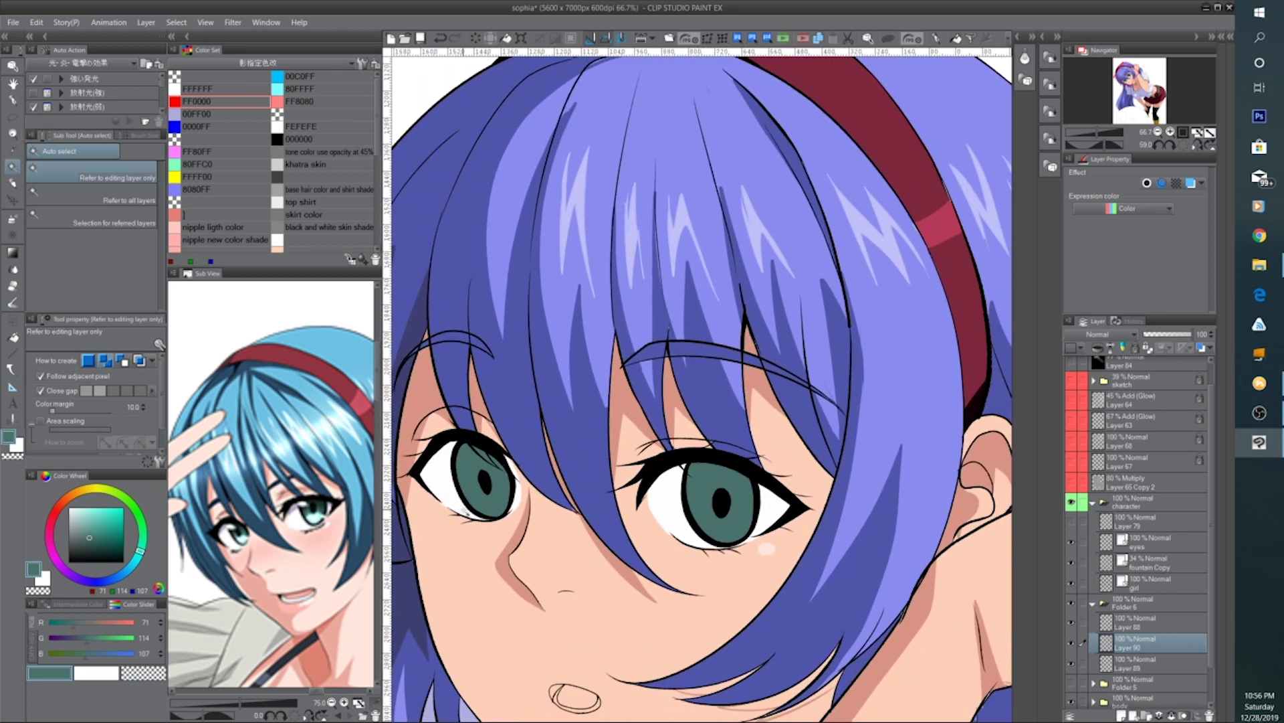
{"action": "left_click", "coordinate": [703, 479]}
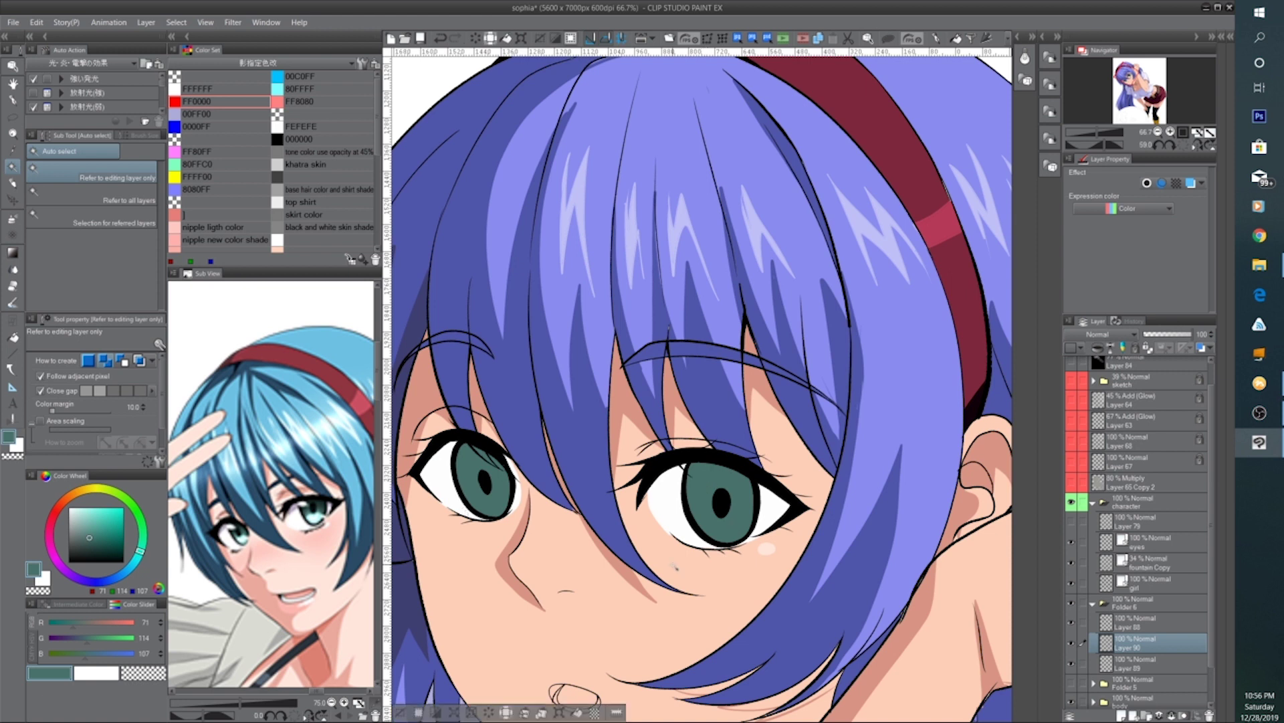
{"action": "left_click", "coordinate": [401, 712]}
{"action": "left_click", "coordinate": [1148, 658]}
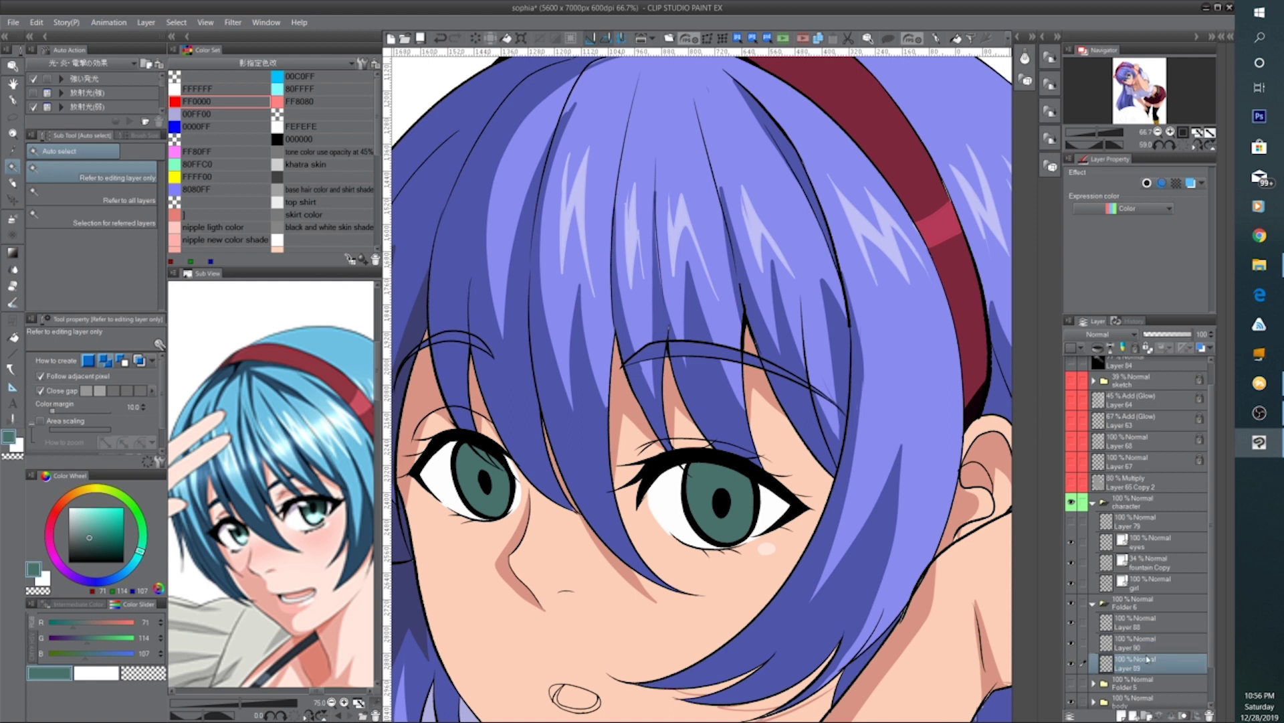
{"action": "left_click", "coordinate": [723, 480]}
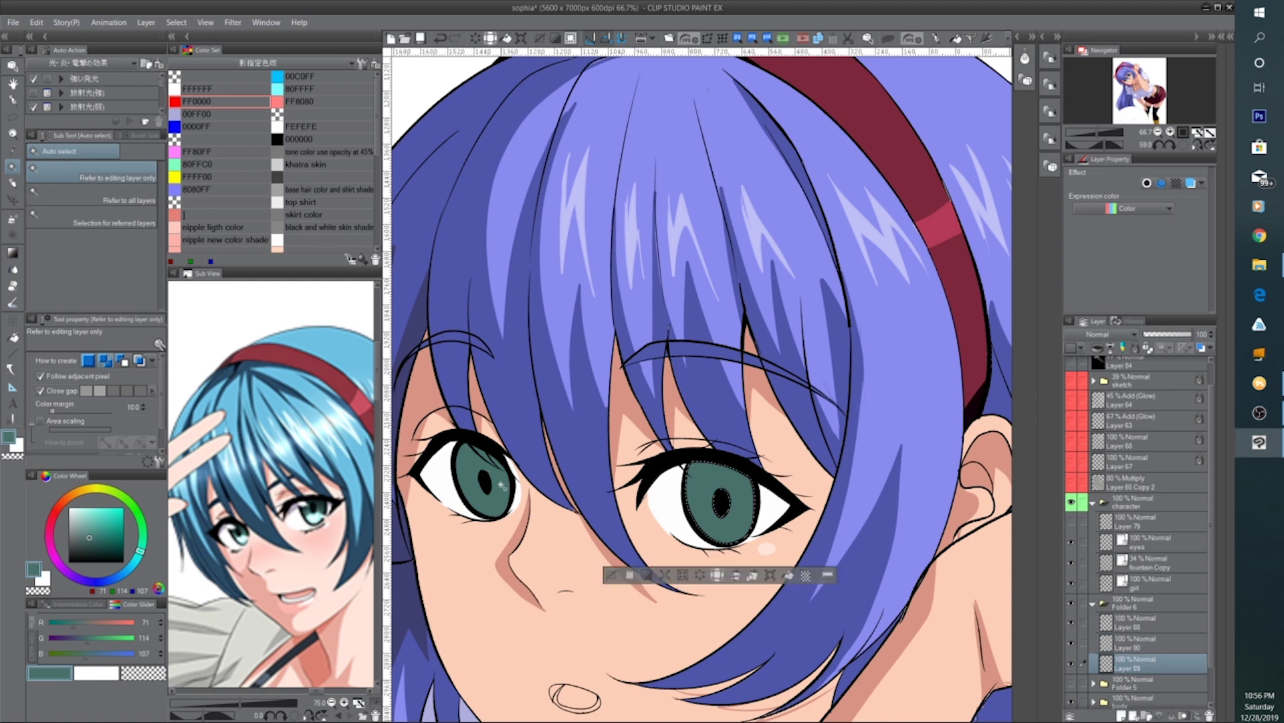
{"action": "left_click", "coordinate": [502, 485], "text": "shift"}
{"action": "left_click", "coordinate": [1149, 638]}
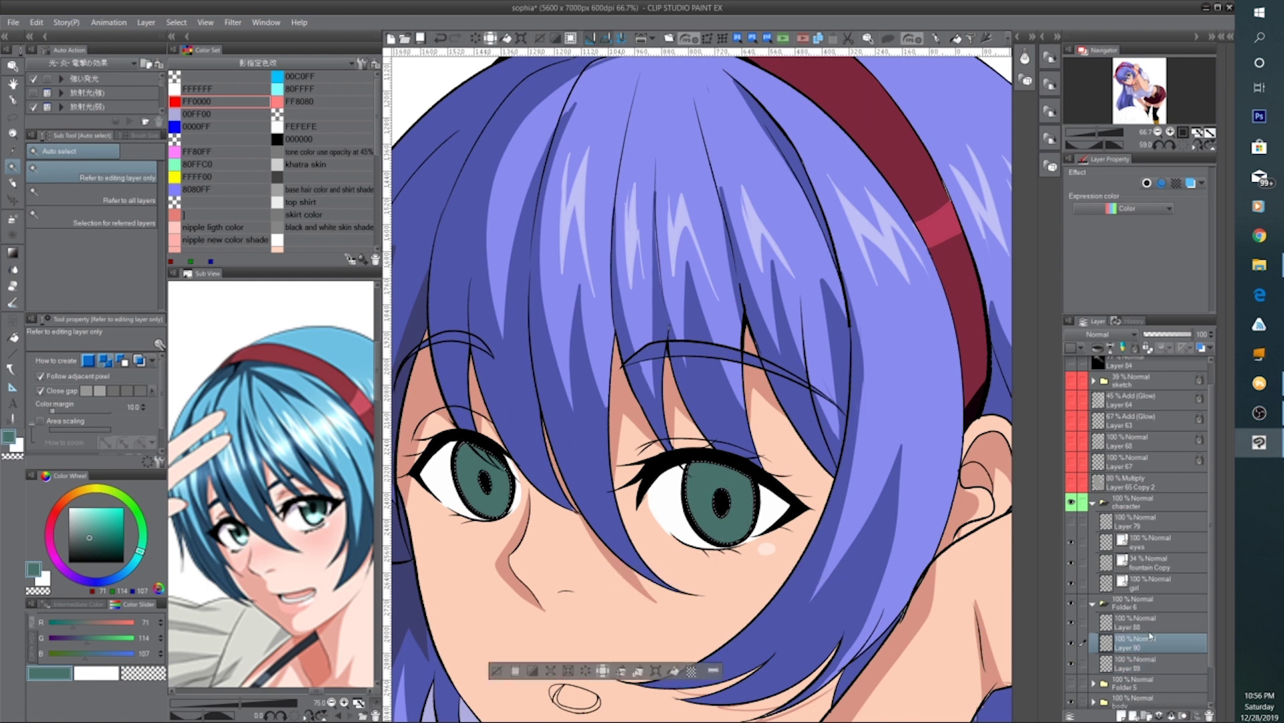
Sample the reference iris's darkest teal, shade the upper part of both irises with the Soft airbrush at size 300 and clear the selection
{"action": "left_click", "coordinate": [321, 501]}
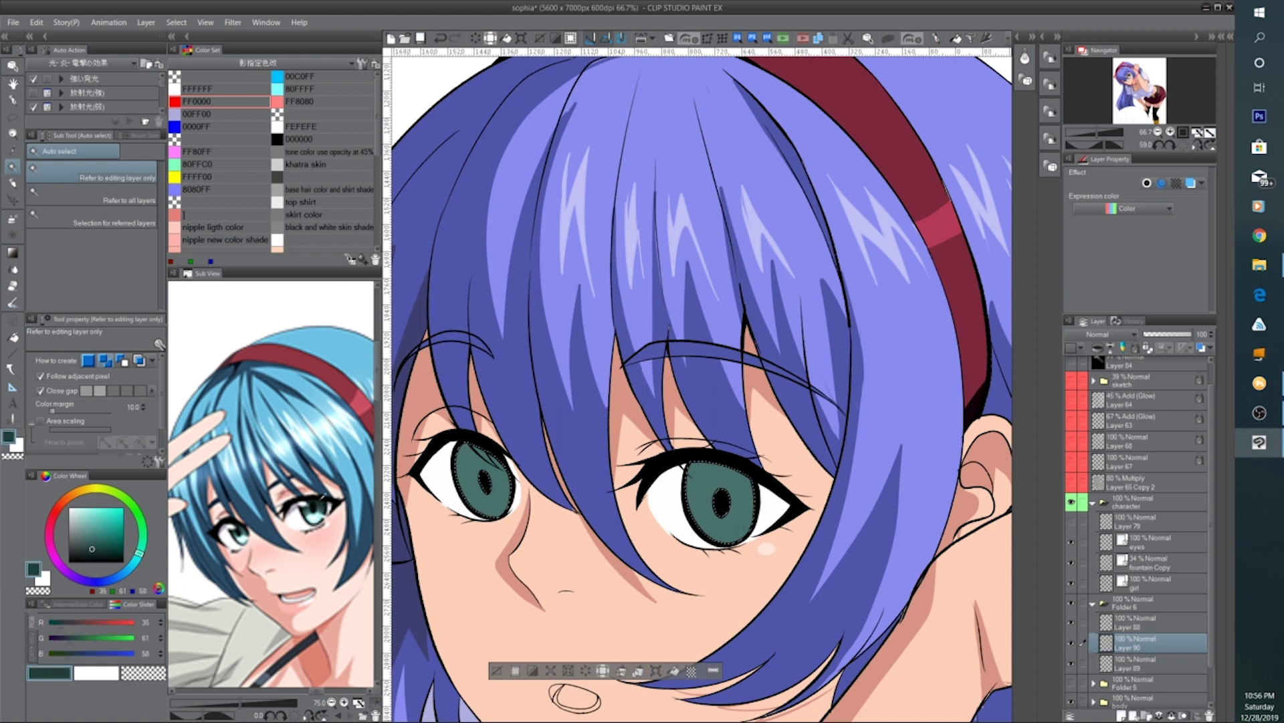
{"action": "left_click", "coordinate": [12, 218]}
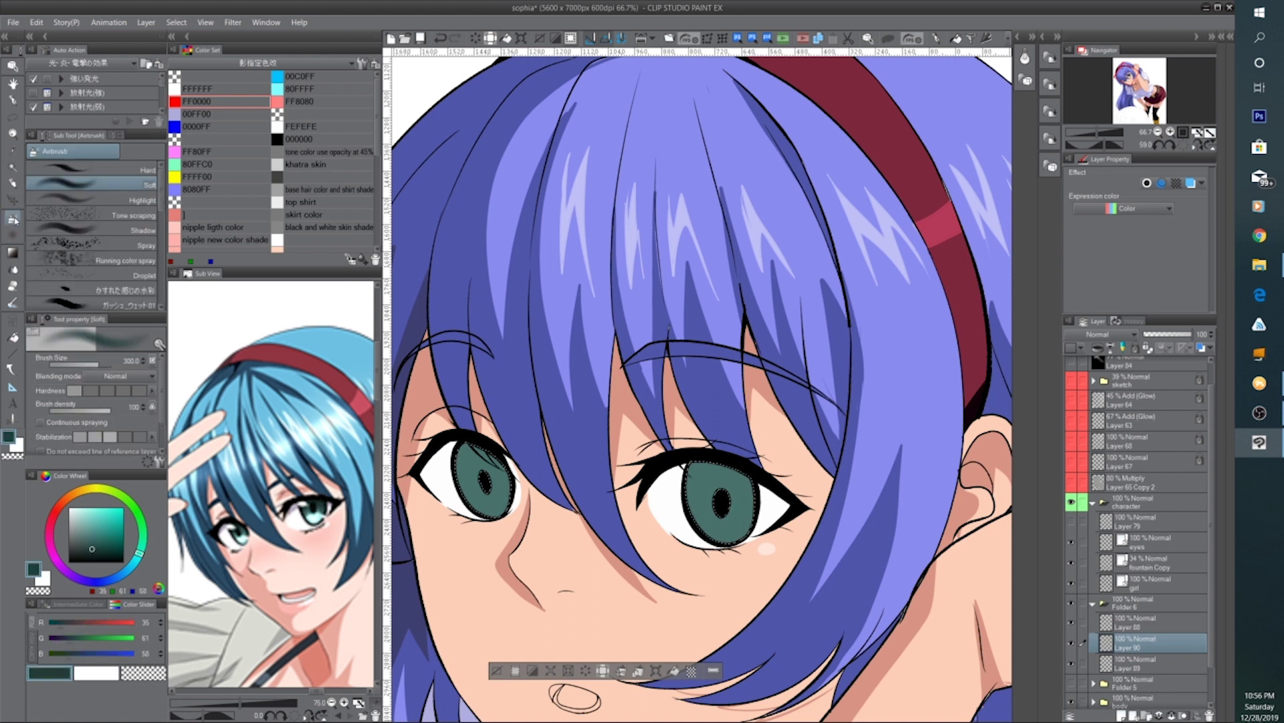
{"action": "key", "text": "ctrl+minus"}
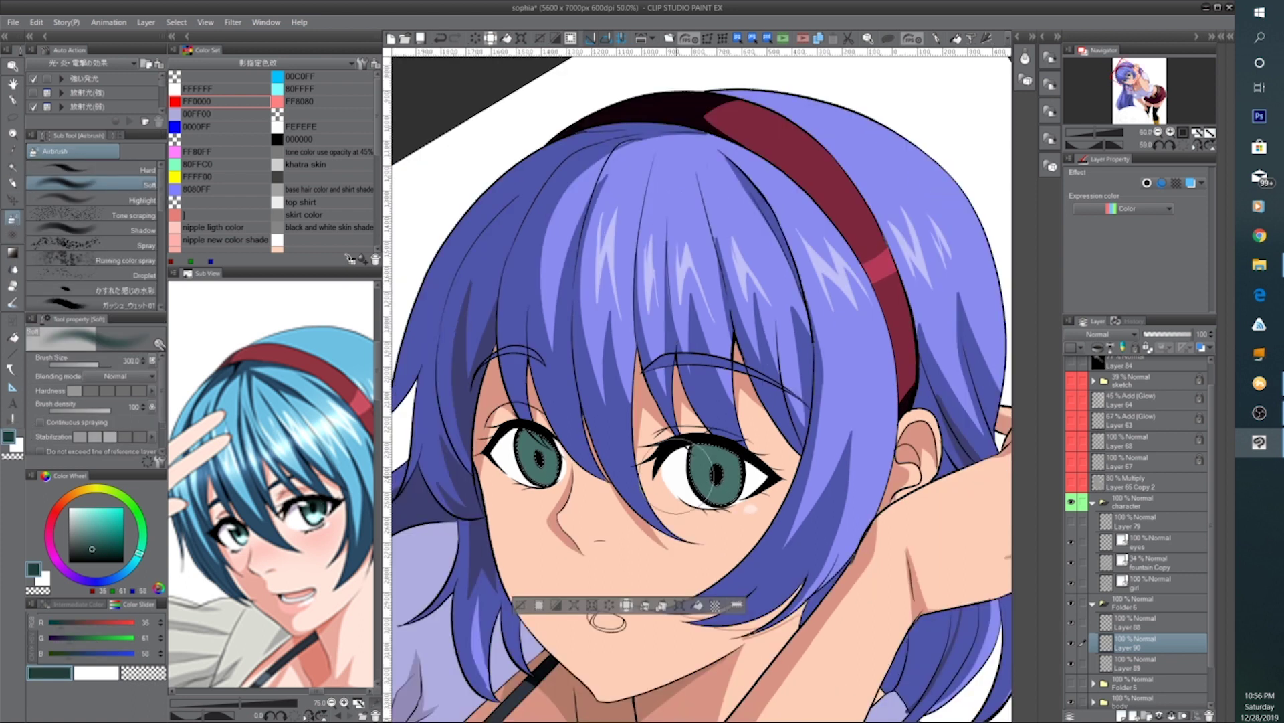
{"action": "key", "text": "bracketright"}
{"action": "key", "text": "bracketleft"}
{"action": "left_click_drag", "start_coordinate": [675, 420], "coordinate": [721, 427]}
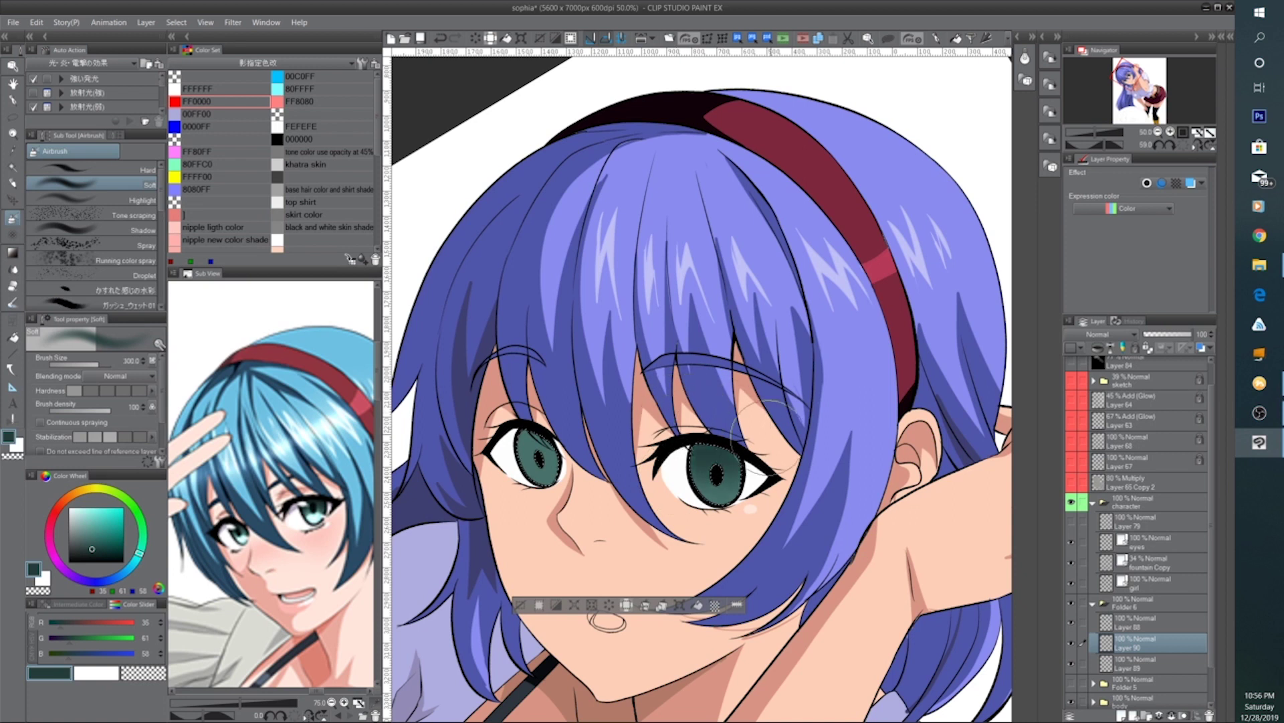
{"action": "mouse_move", "coordinate": [533, 402]}
{"action": "left_mouse_down"}
{"action": "mouse_move", "coordinate": [539, 444]}
{"action": "mouse_move", "coordinate": [525, 448]}
{"action": "left_mouse_up"}
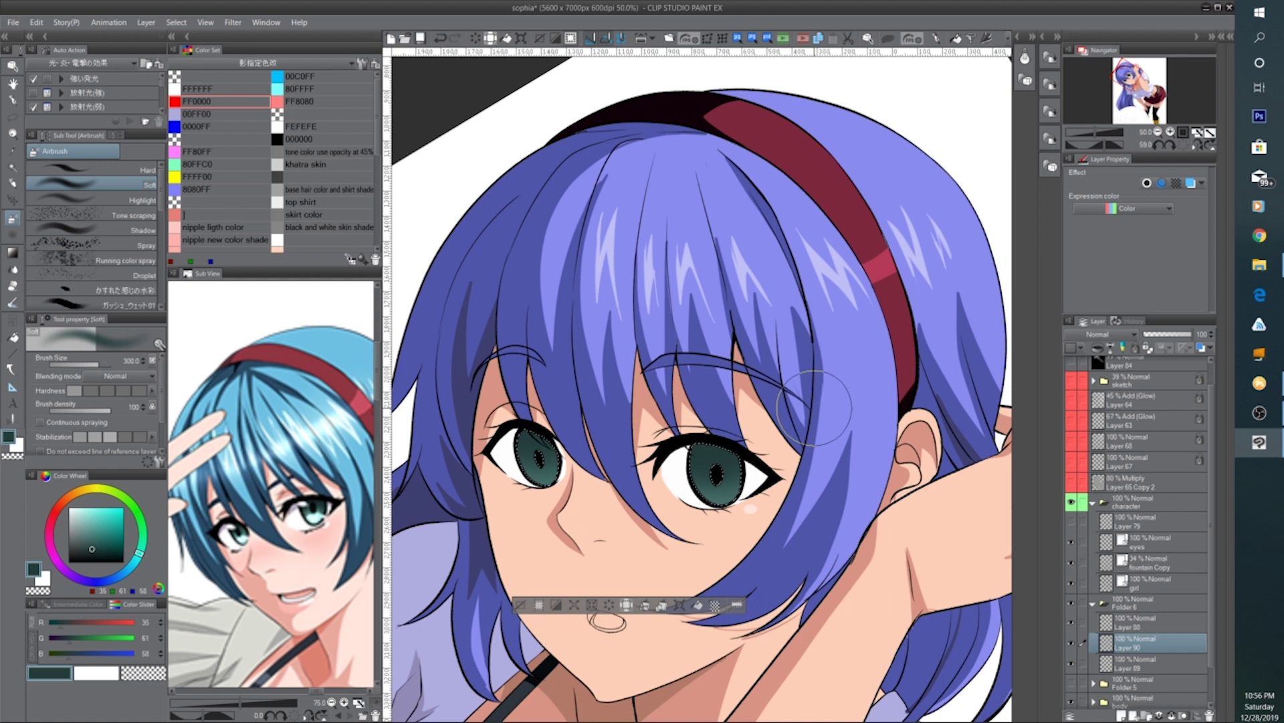
{"action": "key", "text": "ctrl+u"}
{"action": "left_click_drag", "start_coordinate": [884, 529], "coordinate": [828, 534]}
{"action": "left_click", "coordinate": [1031, 441]}
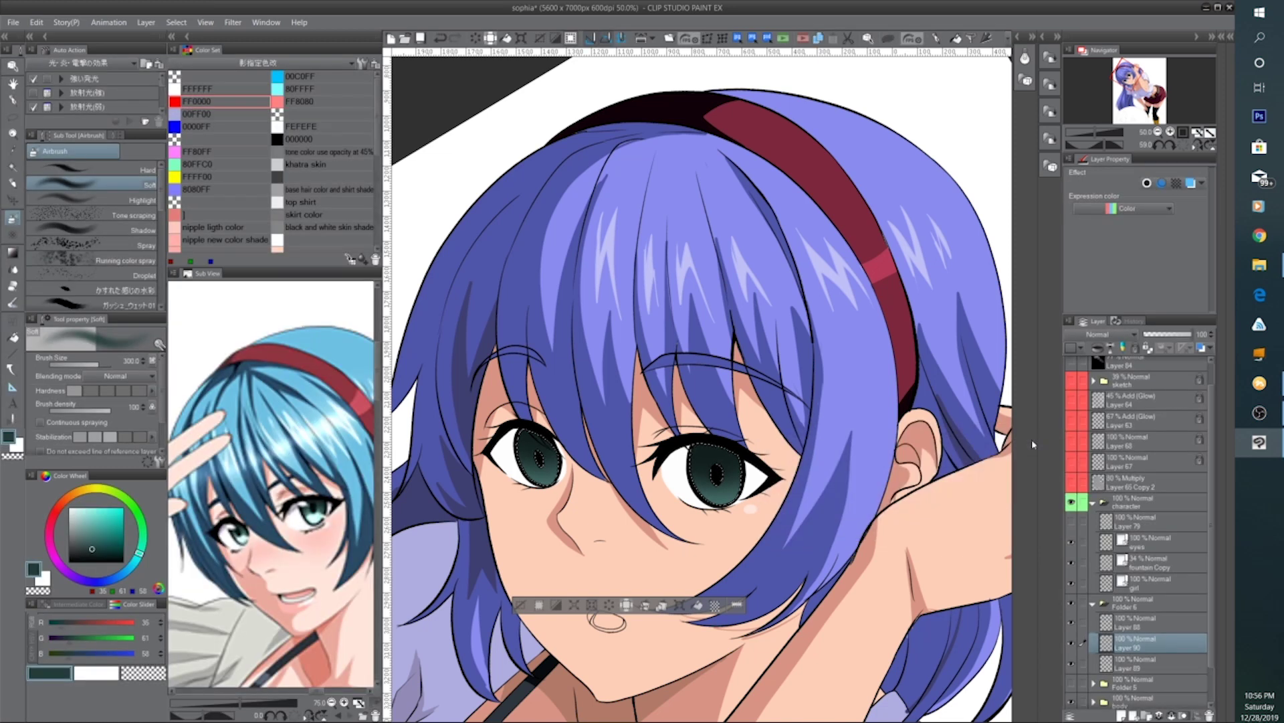
{"action": "key", "text": "ctrl+d"}
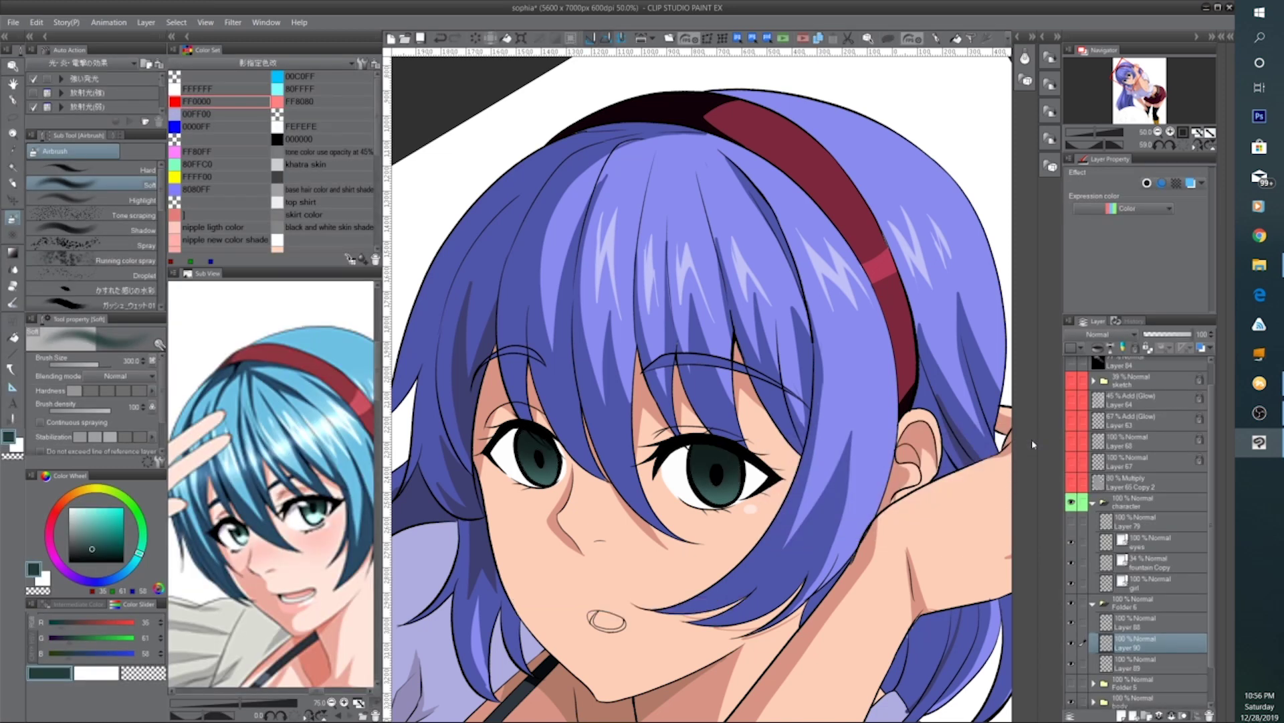
Toggle the iris shading layer's visibility to check it and add a new Overlay layer above it
{"action": "key", "text": "ctrl+minus"}
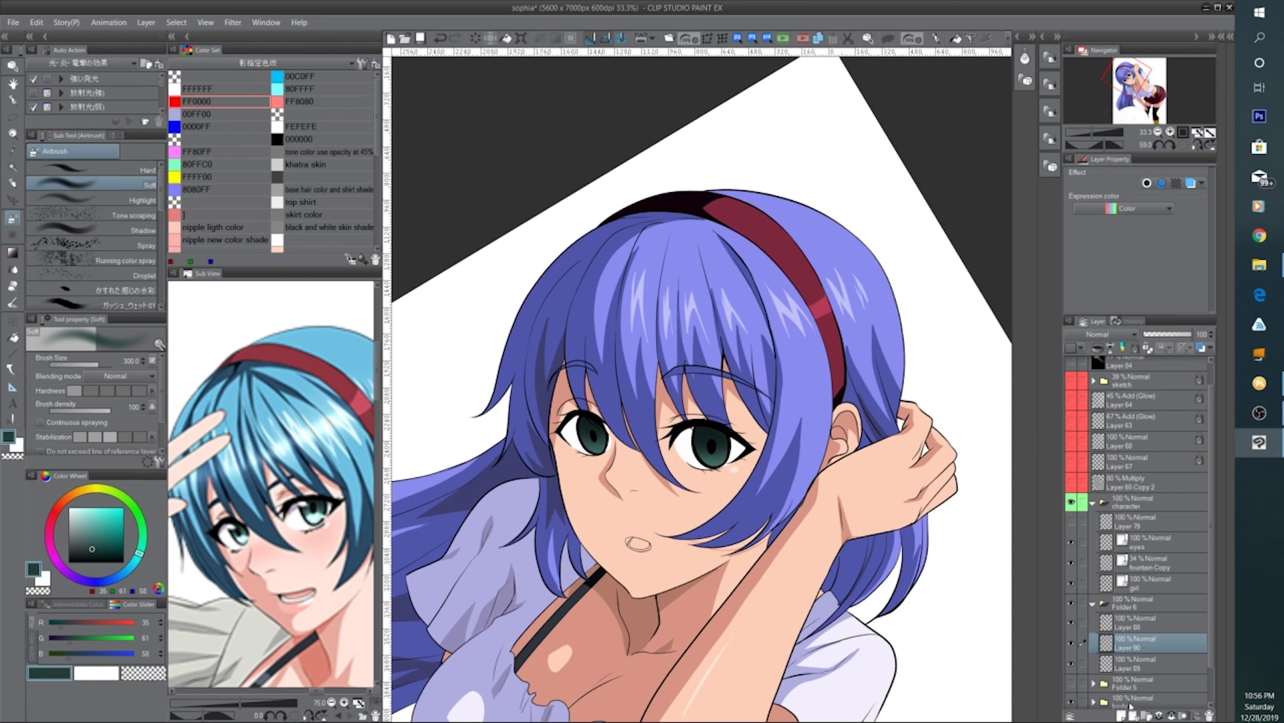
{"action": "left_click", "coordinate": [1070, 645]}
{"action": "left_click", "coordinate": [1071, 645]}
{"action": "left_click", "coordinate": [1120, 714]}
{"action": "left_click", "coordinate": [1106, 333]}
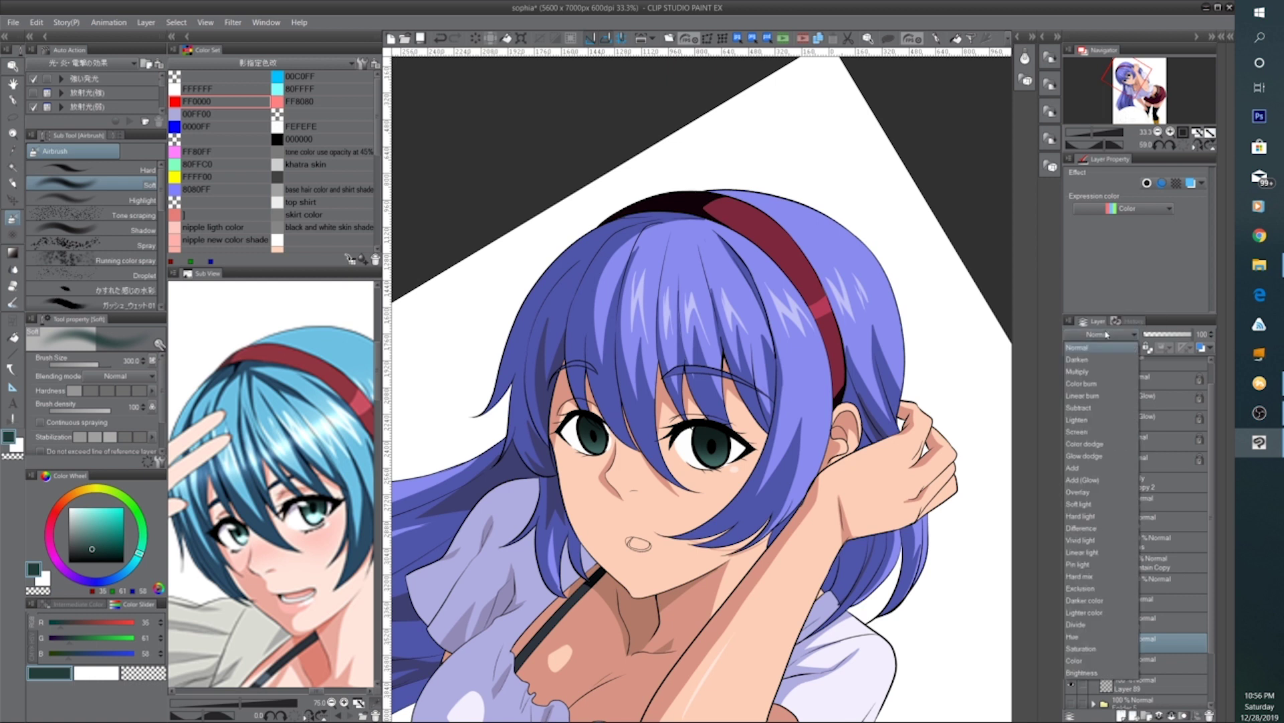
{"action": "left_click", "coordinate": [1087, 492]}
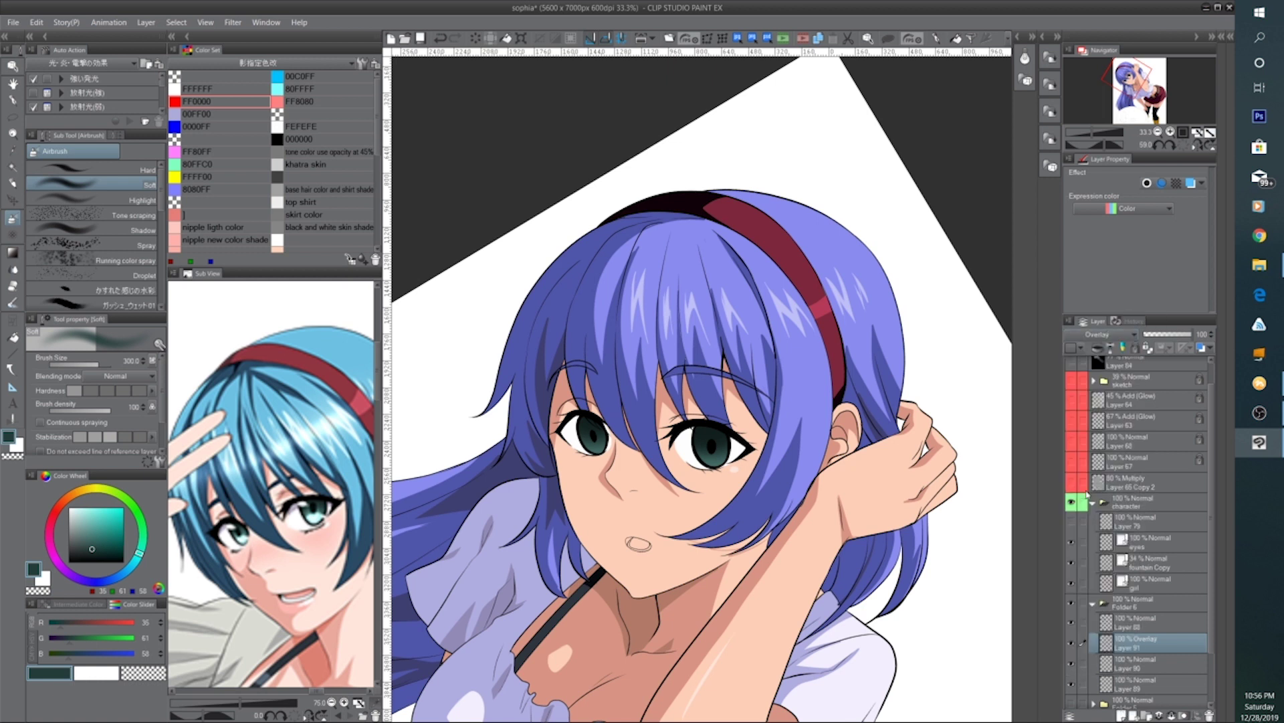
Set the drawing colour to white and lasso a rounded highlight area over the lower part of the larger eye's iris
{"action": "left_click", "coordinate": [14, 118]}
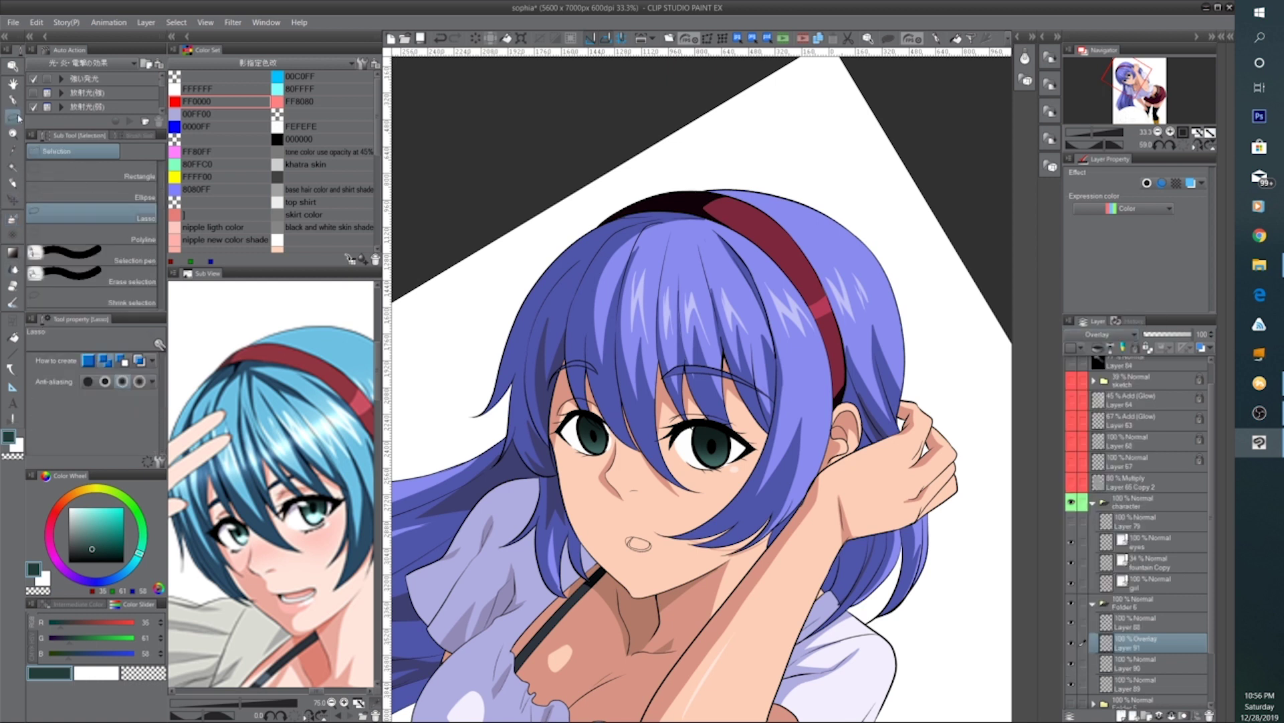
{"action": "left_click", "coordinate": [1182, 146]}
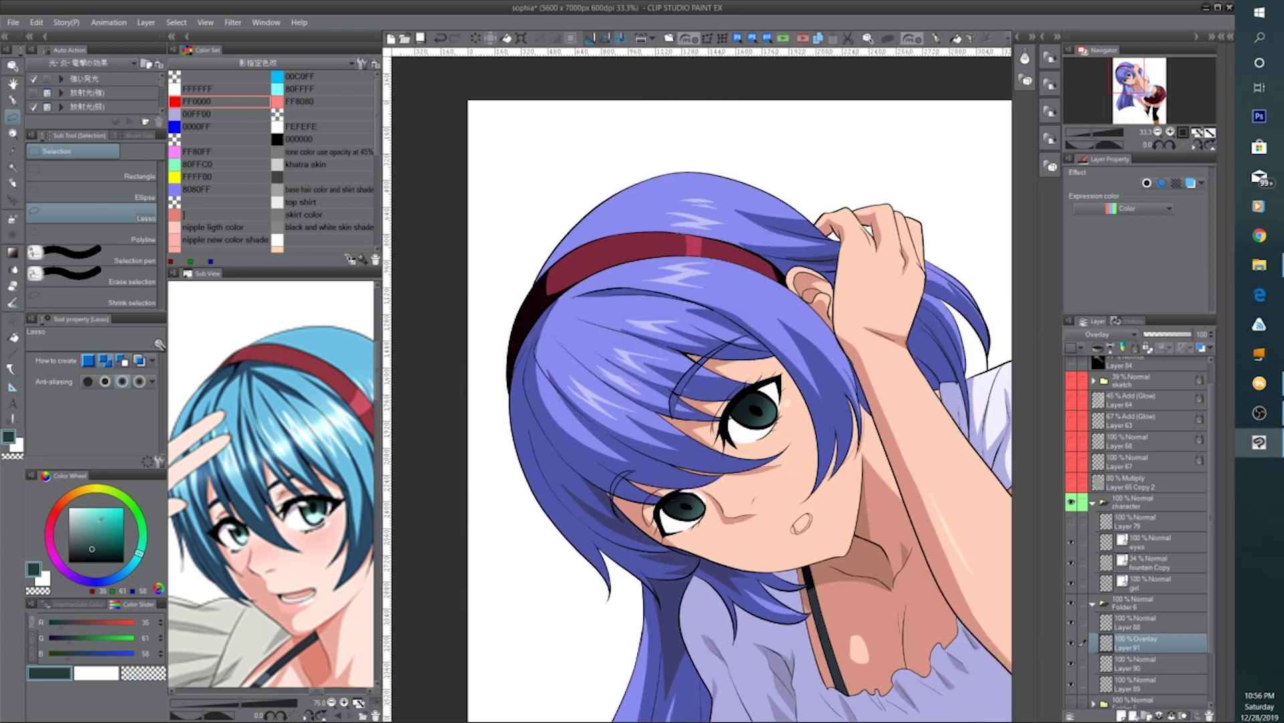
{"action": "left_click_drag", "start_coordinate": [99, 522], "coordinate": [27, 465]}
{"action": "left_click", "coordinate": [713, 428], "text": "ctrl"}
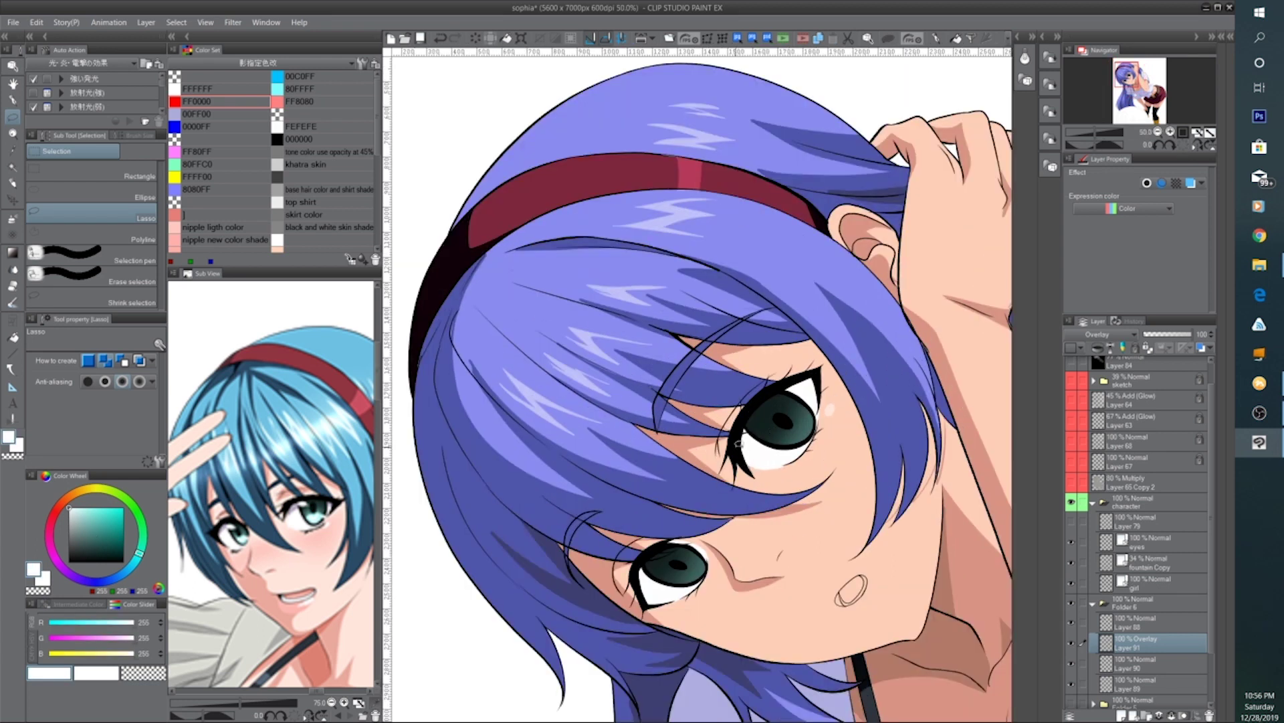
{"action": "left_click", "coordinate": [730, 445], "text": "ctrl"}
{"action": "left_click", "coordinate": [730, 445], "text": "ctrl"}
{"action": "left_click_drag", "start_coordinate": [959, 308], "coordinate": [733, 394]}
{"action": "left_click_drag", "start_coordinate": [1097, 145], "coordinate": [1103, 144]}
{"action": "key", "text": "ctrl+plus"}
{"action": "mouse_move", "coordinate": [566, 428]}
{"action": "left_mouse_down"}
{"action": "mouse_move", "coordinate": [698, 465]}
{"action": "mouse_move", "coordinate": [615, 466]}
{"action": "mouse_move", "coordinate": [613, 501]}
{"action": "mouse_move", "coordinate": [669, 514]}
{"action": "left_mouse_up"}
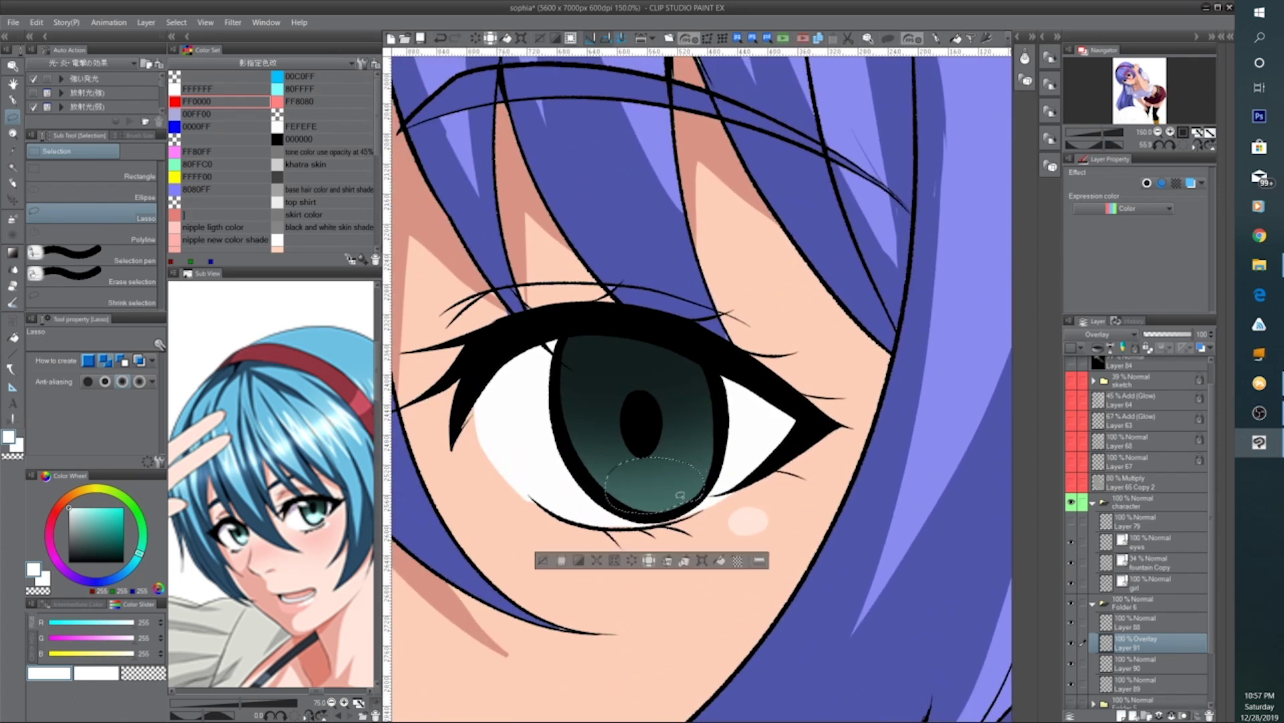
Add a matching lower-iris lasso area in the smaller eye, fill both areas with white and clear the selection
{"action": "key", "text": "ctrl+minus"}
{"action": "left_click_drag", "start_coordinate": [473, 495], "coordinate": [810, 529]}
{"action": "left_click", "coordinate": [650, 536], "text": "ctrl"}
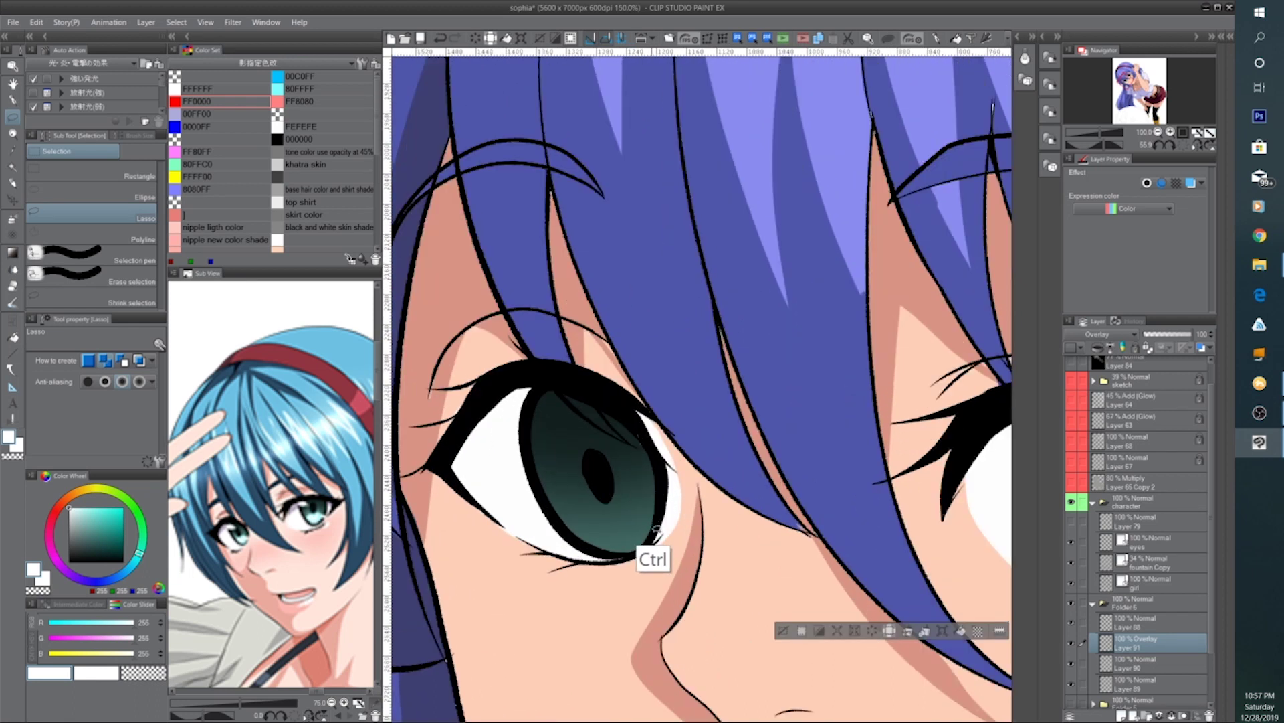
{"action": "left_click", "coordinate": [653, 537], "text": "ctrl"}
{"action": "mouse_move", "coordinate": [655, 539]}
{"action": "left_mouse_down"}
{"action": "mouse_move", "coordinate": [574, 507]}
{"action": "mouse_move", "coordinate": [617, 563]}
{"action": "mouse_move", "coordinate": [649, 550]}
{"action": "left_mouse_up"}
{"action": "key", "text": "ctrl+minus"}
{"action": "key", "text": "ctrl+minus"}
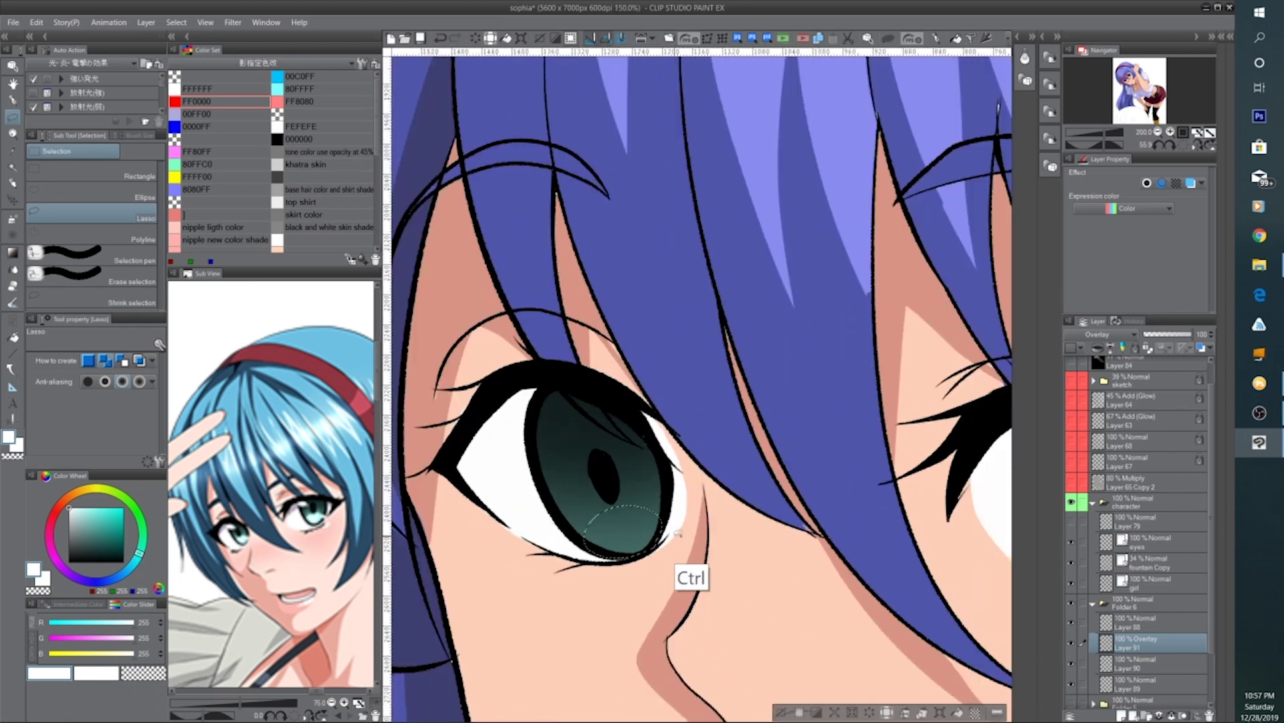
{"action": "mouse_move", "coordinate": [736, 570]}
{"action": "left_mouse_down"}
{"action": "mouse_move", "coordinate": [794, 567]}
{"action": "mouse_move", "coordinate": [559, 457]}
{"action": "left_mouse_up"}
{"action": "left_click", "coordinate": [701, 658]}
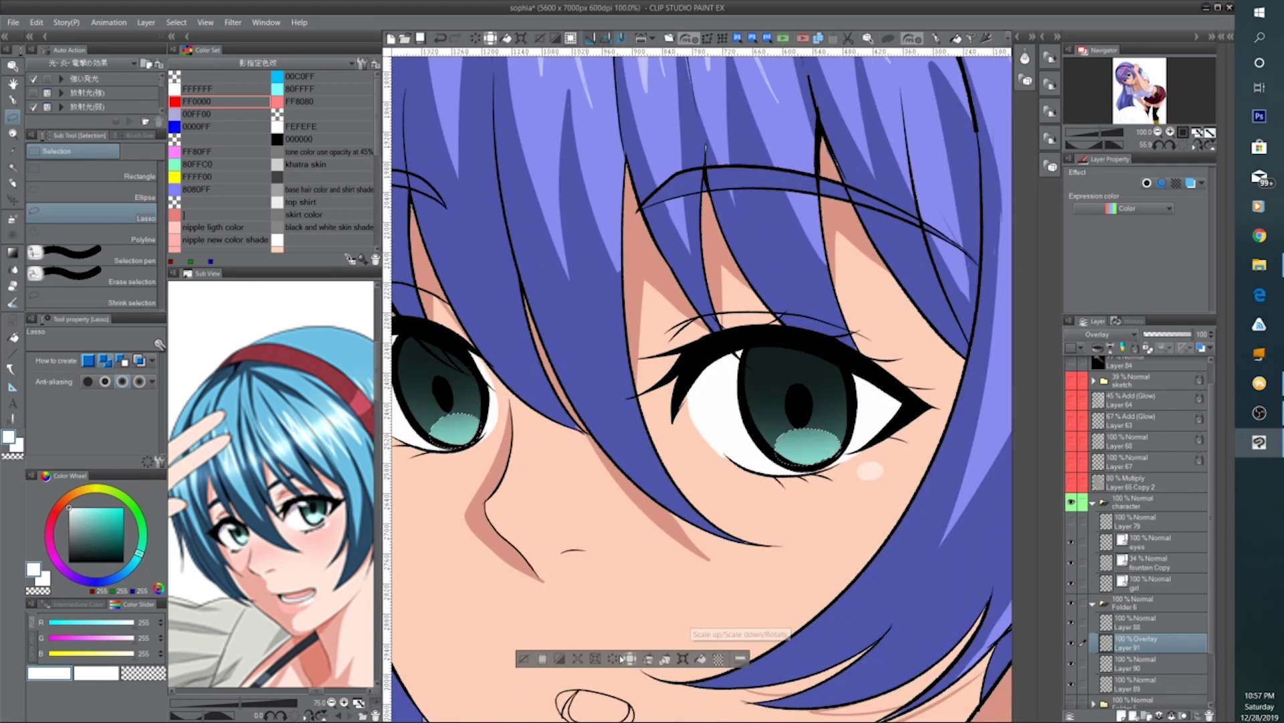
{"action": "left_click", "coordinate": [525, 661]}
Add another new layer above the lower-iris highlights and set its blending mode to Overlay
{"action": "scroll", "coordinate": [528, 659], "scroll_direction": "down", "scroll_amount": 2}
{"action": "scroll", "coordinate": [691, 569], "scroll_direction": "up", "scroll_amount": 1}
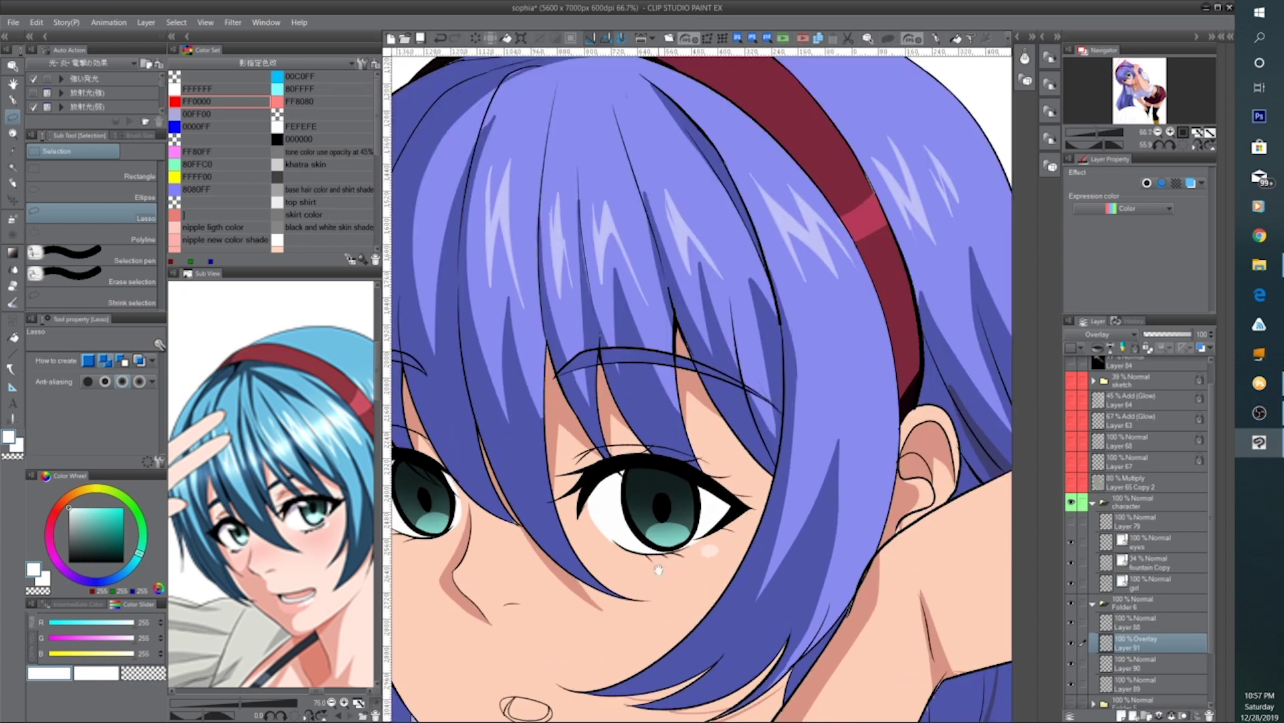
{"action": "left_click_drag", "start_coordinate": [691, 568], "coordinate": [799, 510]}
{"action": "scroll", "coordinate": [798, 510], "scroll_direction": "down", "scroll_amount": 3}
{"action": "scroll", "coordinate": [798, 510], "scroll_direction": "up", "scroll_amount": 3}
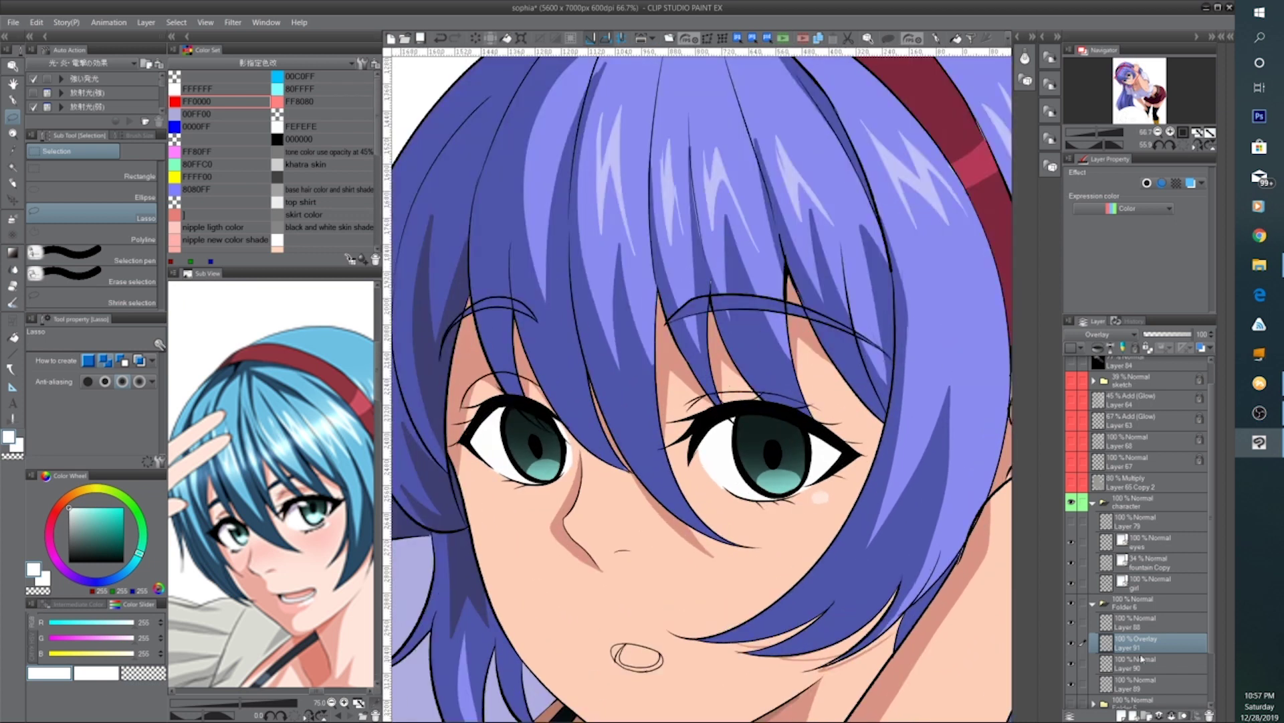
{"action": "left_click", "coordinate": [1122, 715]}
{"action": "left_click", "coordinate": [1098, 333]}
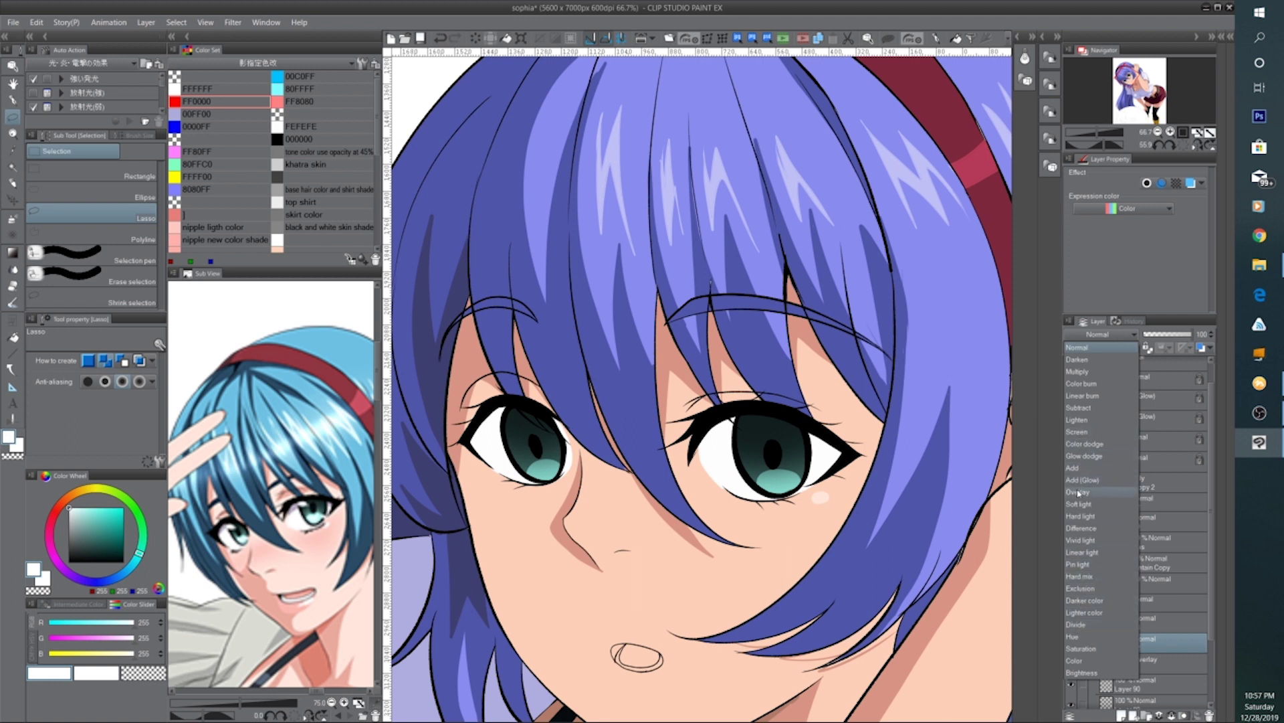
{"action": "left_click", "coordinate": [1079, 490]}
{"action": "key", "text": "ctrl+alt+0"}
{"action": "scroll", "coordinate": [616, 473], "scroll_direction": "up", "scroll_amount": 3}
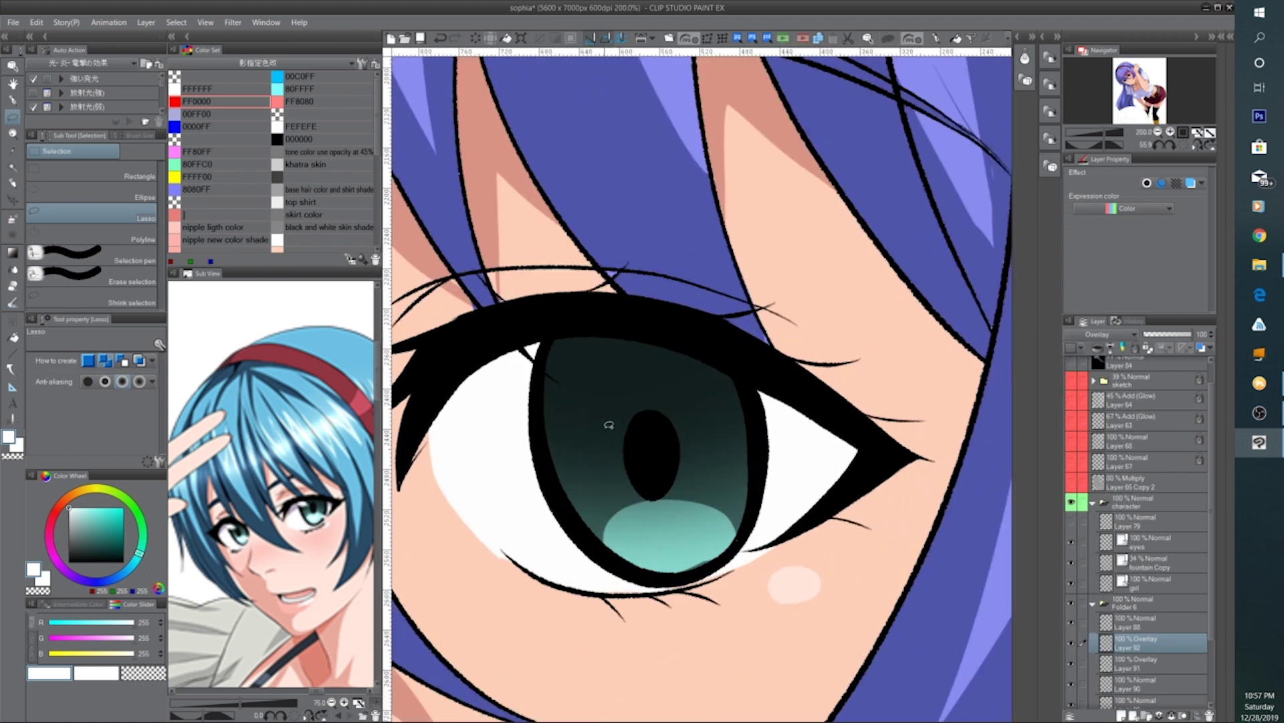
{"action": "mouse_move", "coordinate": [605, 417]}
{"action": "left_mouse_down"}
{"action": "mouse_move", "coordinate": [633, 502]}
{"action": "mouse_move", "coordinate": [662, 518]}
{"action": "mouse_move", "coordinate": [693, 483]}
{"action": "mouse_move", "coordinate": [692, 422]}
{"action": "mouse_move", "coordinate": [706, 496]}
{"action": "left_mouse_up"}
{"action": "left_click_drag", "start_coordinate": [617, 507], "coordinate": [616, 507]}
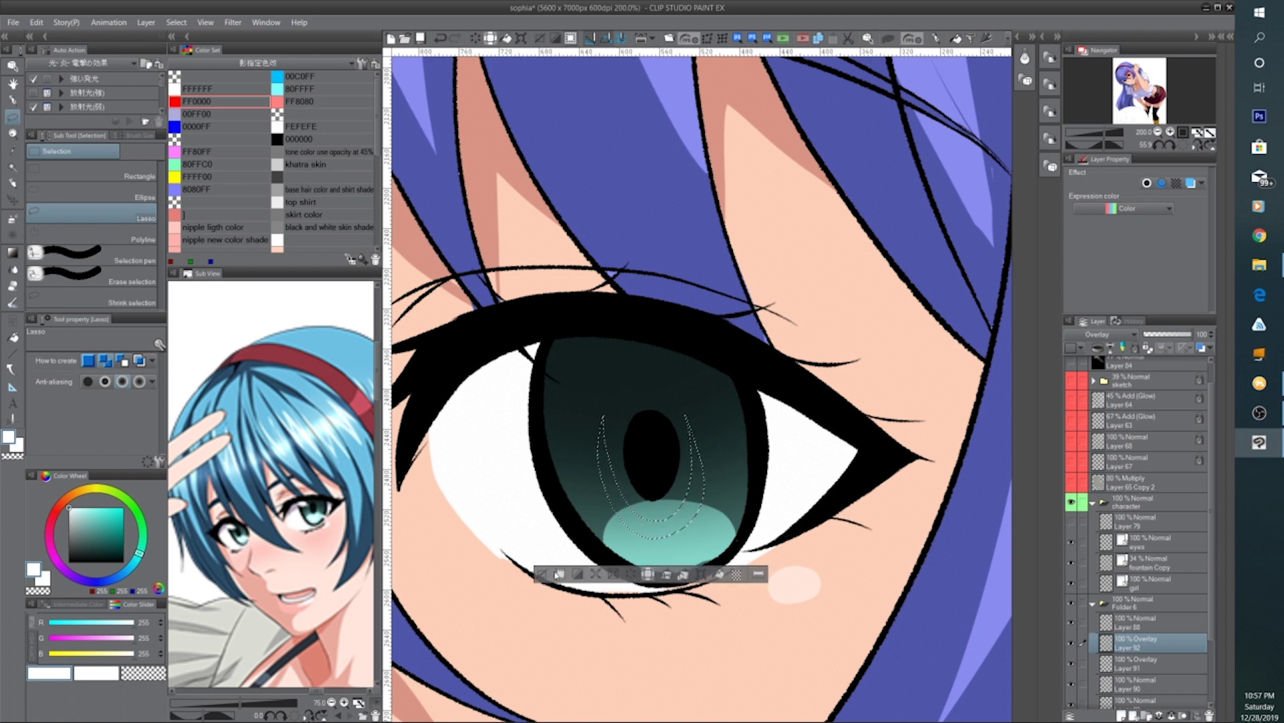
{"action": "left_click", "coordinate": [547, 565]}
Lasso thin crescents around the lower side of both pupils, fill them with white and clear the selection
{"action": "mouse_move", "coordinate": [612, 422]}
{"action": "left_mouse_down"}
{"action": "mouse_move", "coordinate": [616, 472]}
{"action": "mouse_move", "coordinate": [656, 513]}
{"action": "mouse_move", "coordinate": [694, 470]}
{"action": "mouse_move", "coordinate": [691, 414]}
{"action": "mouse_move", "coordinate": [702, 462]}
{"action": "left_mouse_up"}
{"action": "mouse_move", "coordinate": [652, 529]}
{"action": "left_mouse_down"}
{"action": "mouse_move", "coordinate": [613, 504]}
{"action": "mouse_move", "coordinate": [610, 418]}
{"action": "left_mouse_up"}
{"action": "scroll", "coordinate": [631, 428], "scroll_direction": "down", "scroll_amount": 3}
{"action": "scroll", "coordinate": [568, 395], "scroll_direction": "down", "scroll_amount": 2}
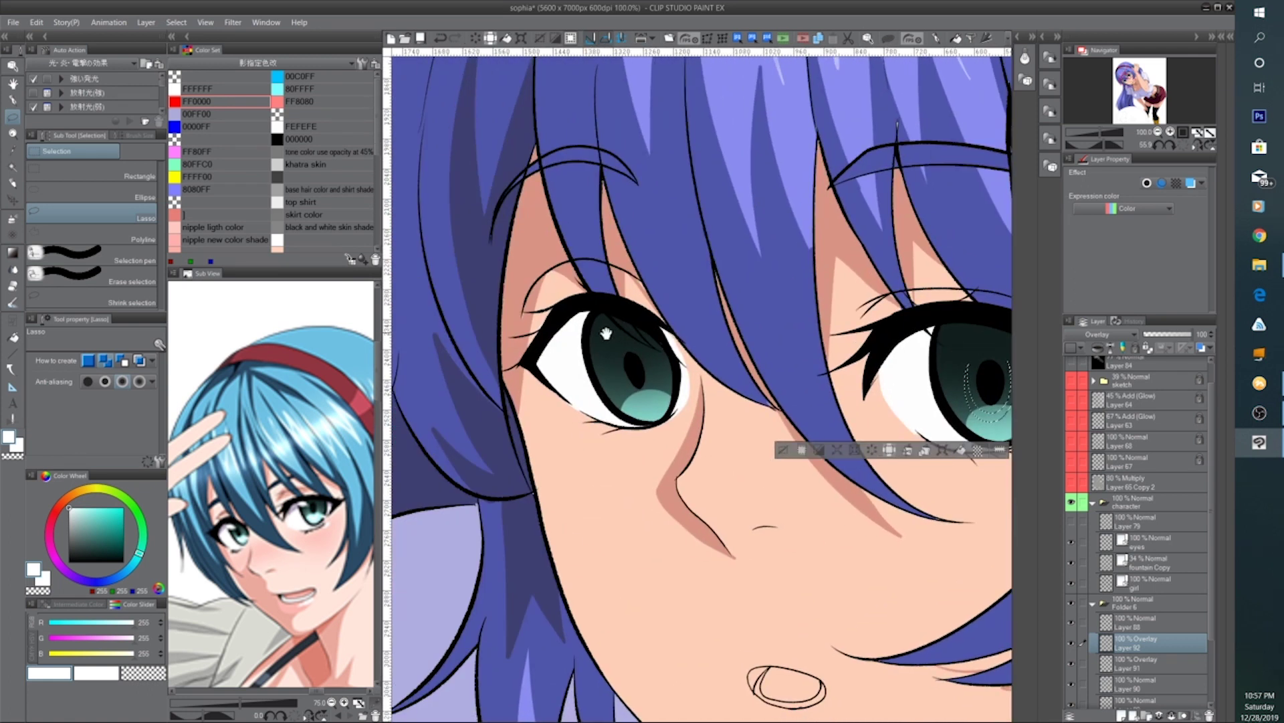
{"action": "scroll", "coordinate": [568, 402], "scroll_direction": "up", "scroll_amount": 6}
{"action": "mouse_move", "coordinate": [547, 497]}
{"action": "left_mouse_down"}
{"action": "mouse_move", "coordinate": [594, 597]}
{"action": "mouse_move", "coordinate": [646, 604]}
{"action": "mouse_move", "coordinate": [669, 552]}
{"action": "mouse_move", "coordinate": [641, 441]}
{"action": "mouse_move", "coordinate": [685, 570]}
{"action": "mouse_move", "coordinate": [659, 629]}
{"action": "mouse_move", "coordinate": [588, 620]}
{"action": "mouse_move", "coordinate": [553, 562]}
{"action": "mouse_move", "coordinate": [546, 497]}
{"action": "left_mouse_up"}
{"action": "scroll", "coordinate": [684, 492], "scroll_direction": "down", "scroll_amount": 6}
{"action": "left_click_drag", "start_coordinate": [845, 548], "coordinate": [721, 466]}
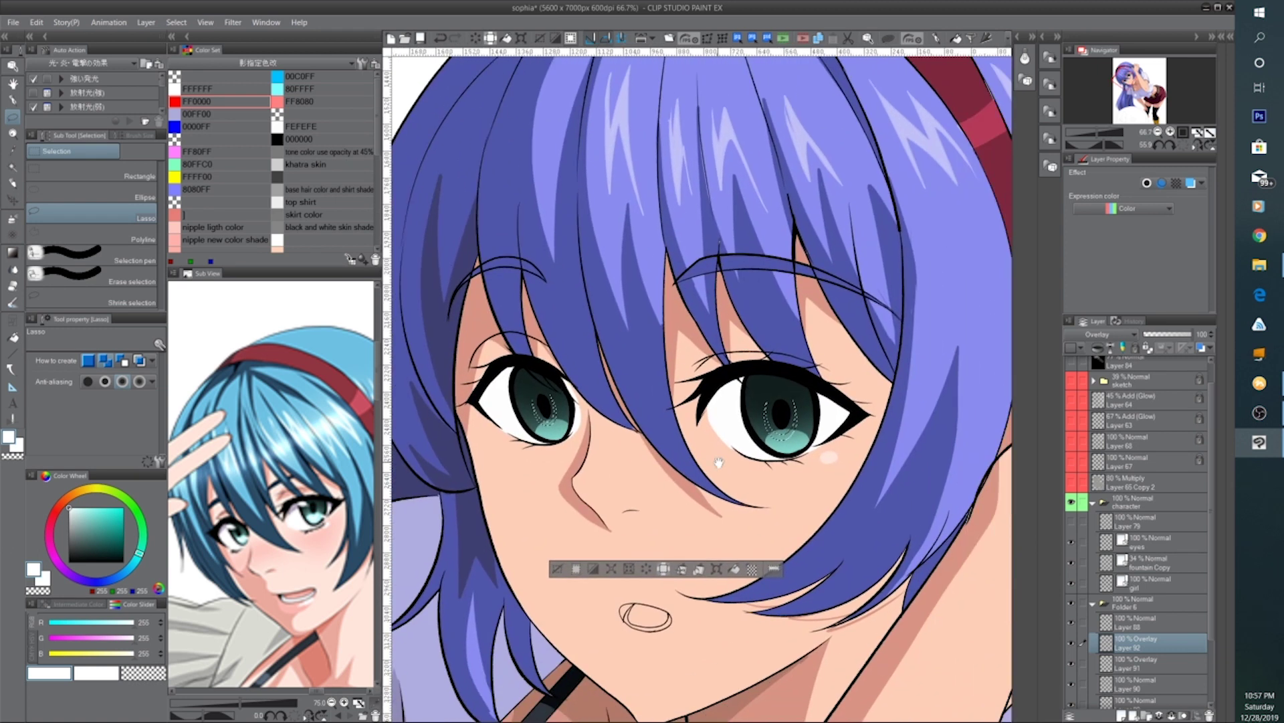
{"action": "left_click", "coordinate": [558, 570]}
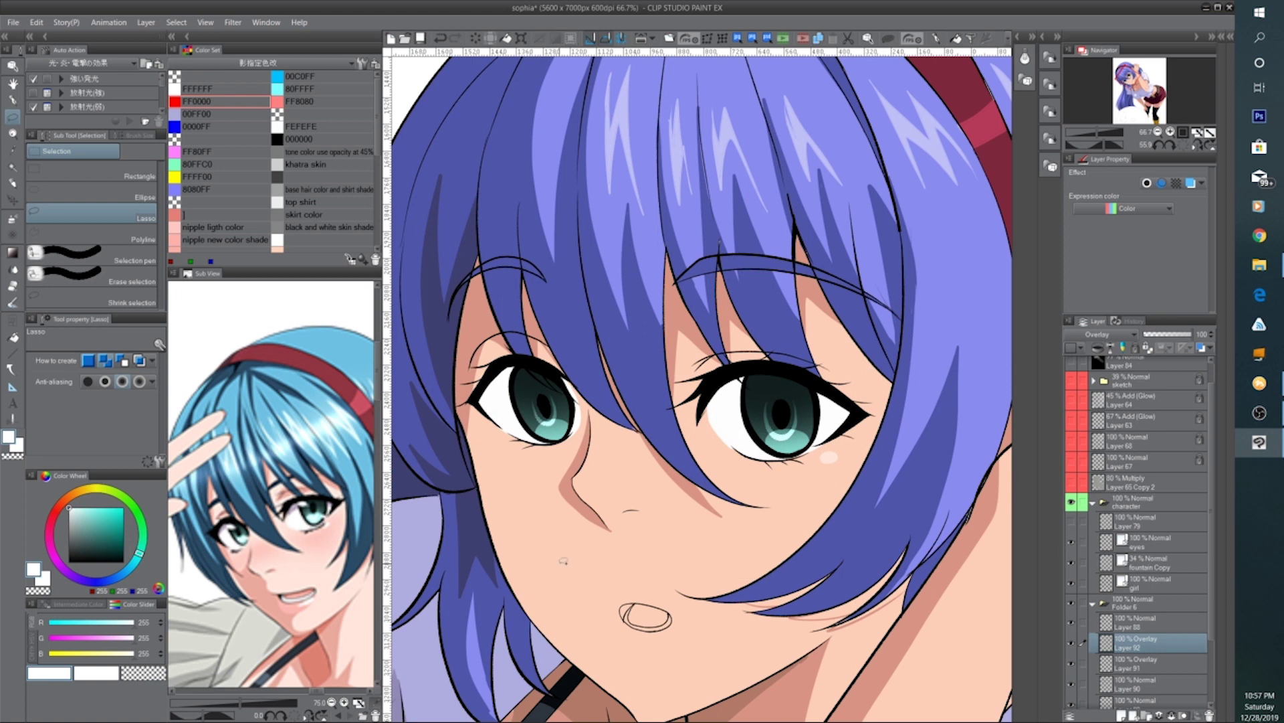
Add a new Normal layer directly above the eyes line layer and set the drawing colour to white
{"action": "scroll", "coordinate": [562, 565], "scroll_direction": "down", "scroll_amount": 3}
{"action": "scroll", "coordinate": [563, 560], "scroll_direction": "up", "scroll_amount": 3}
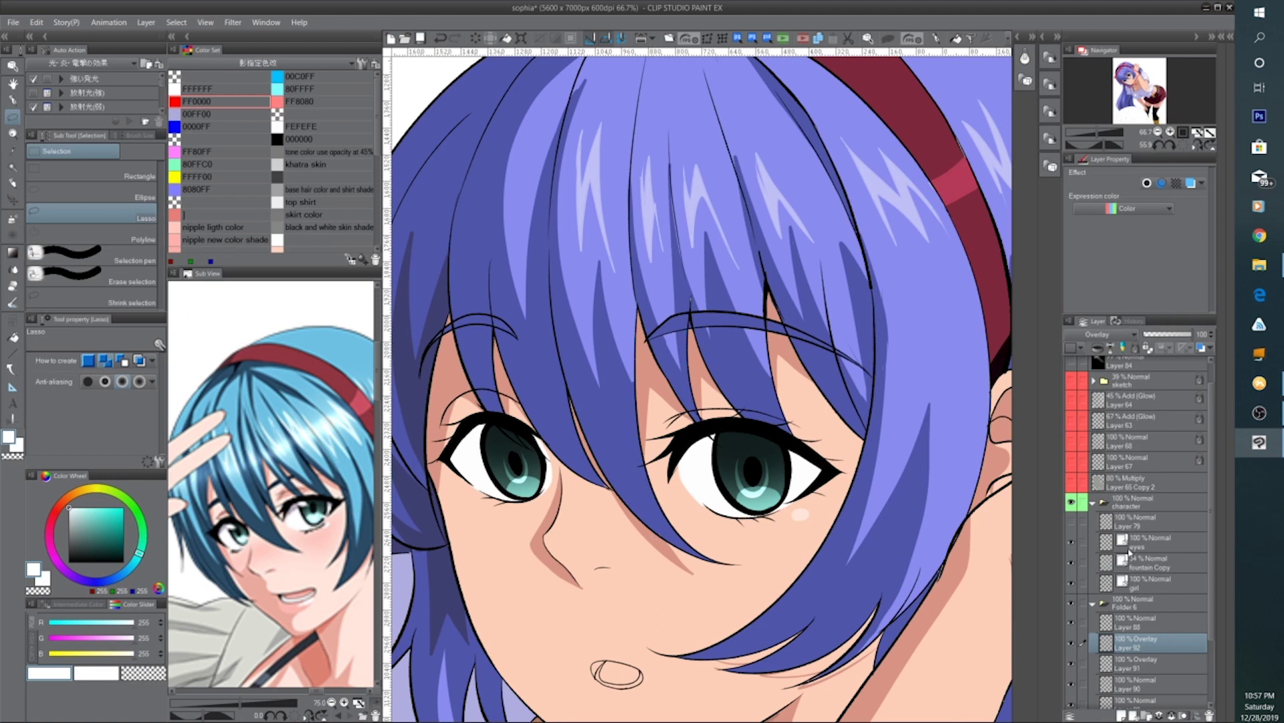
{"action": "left_click", "coordinate": [1144, 545]}
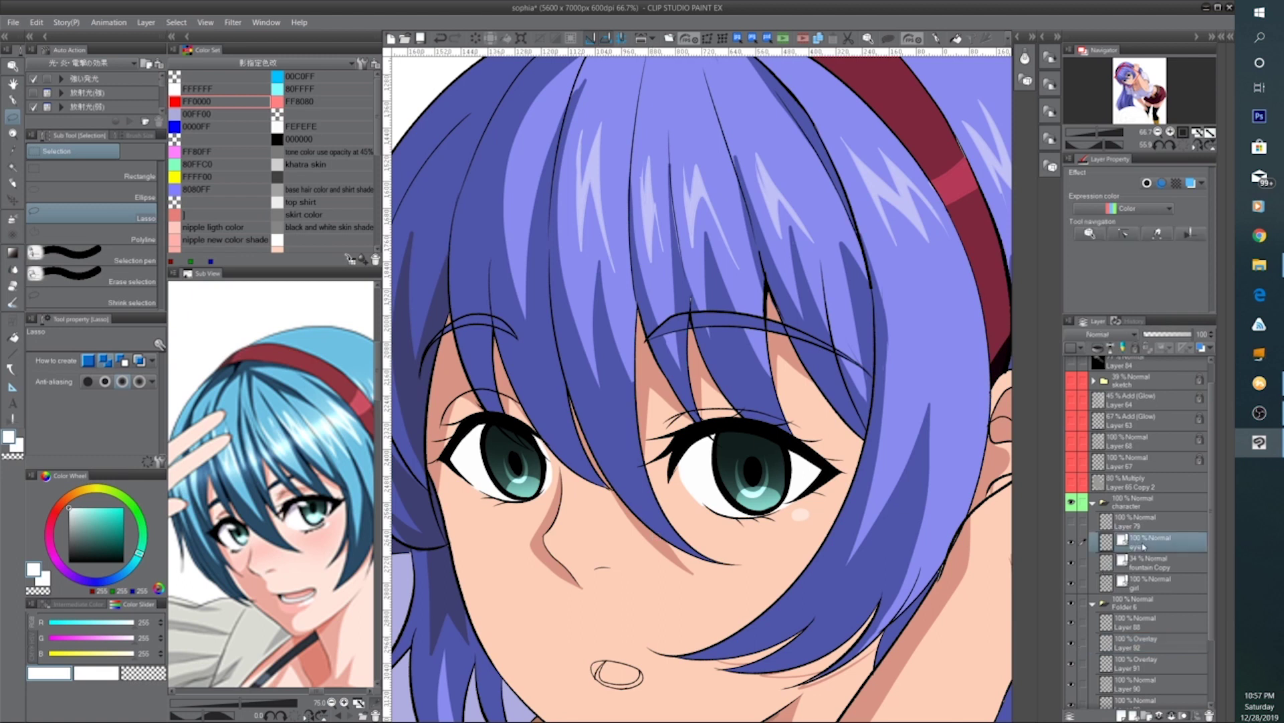
{"action": "left_click", "coordinate": [1120, 713]}
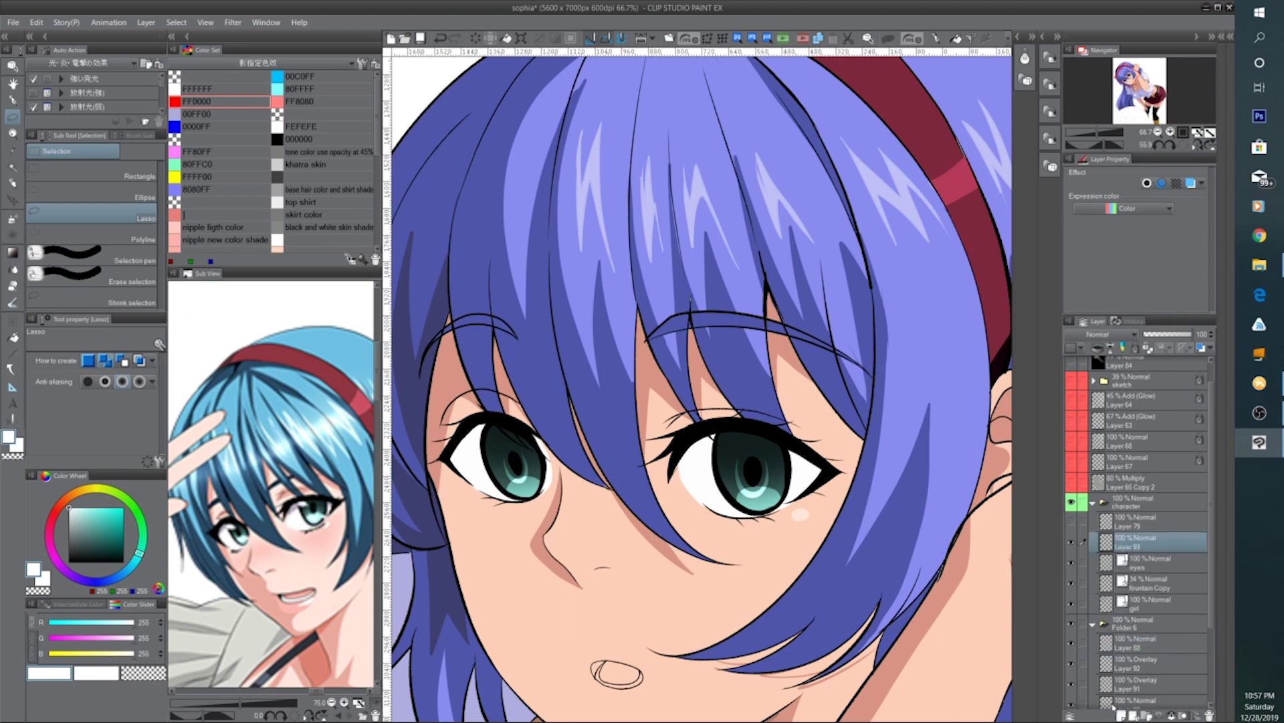
{"action": "left_click_drag", "start_coordinate": [78, 511], "coordinate": [67, 506]}
{"action": "key", "text": "ctrl+plus"}
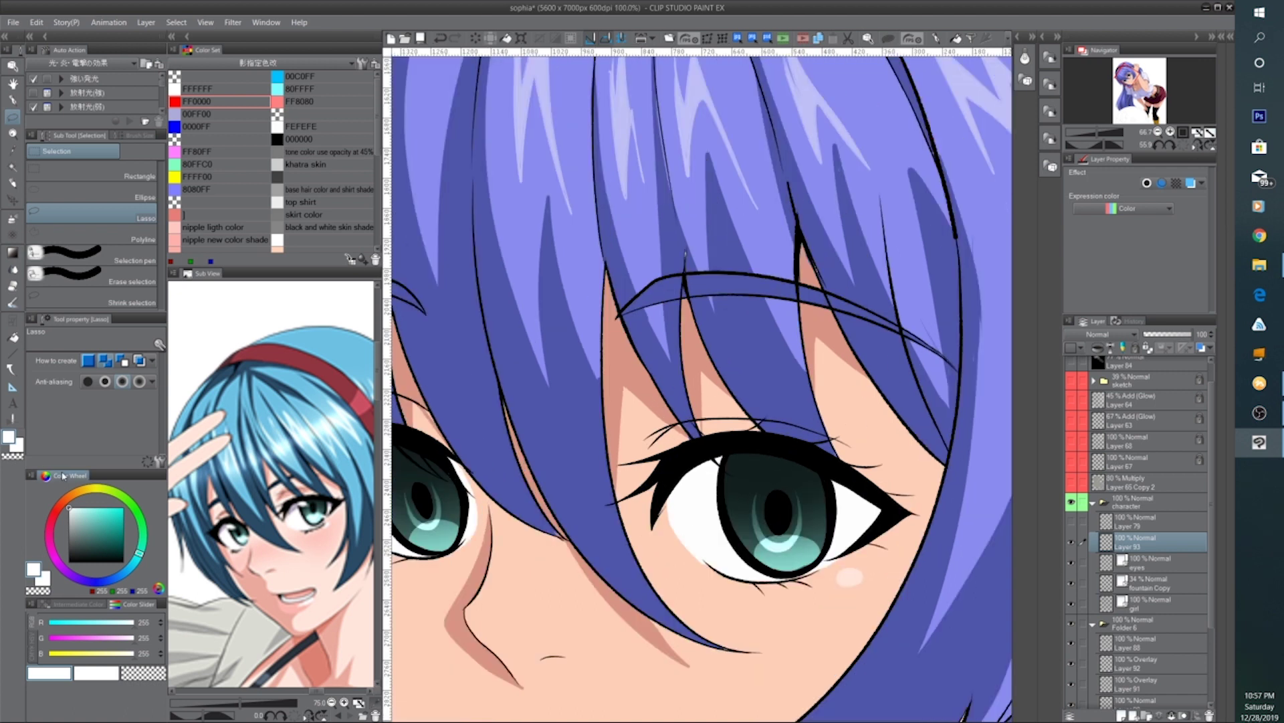
Lasso an upper oval and a small lower reflection across both irises, fill them with white and clear the selection
{"action": "mouse_move", "coordinate": [817, 466]}
{"action": "left_mouse_down"}
{"action": "mouse_move", "coordinate": [759, 436]}
{"action": "mouse_move", "coordinate": [743, 474]}
{"action": "mouse_move", "coordinate": [803, 457]}
{"action": "mouse_move", "coordinate": [793, 468]}
{"action": "mouse_move", "coordinate": [770, 442]}
{"action": "mouse_move", "coordinate": [739, 477]}
{"action": "mouse_move", "coordinate": [792, 461]}
{"action": "left_mouse_up"}
{"action": "left_click", "coordinate": [652, 517]}
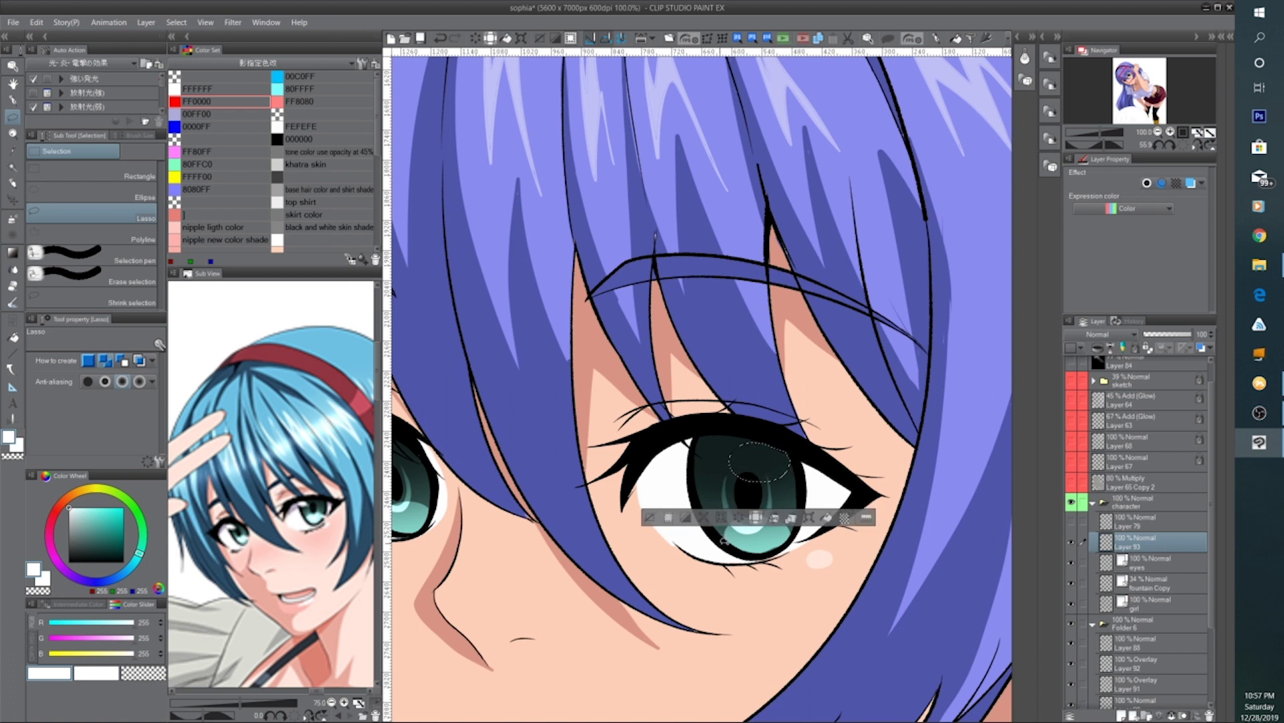
{"action": "left_click_drag", "start_coordinate": [730, 541], "coordinate": [724, 539]}
{"action": "left_click_drag", "start_coordinate": [552, 498], "coordinate": [882, 509]}
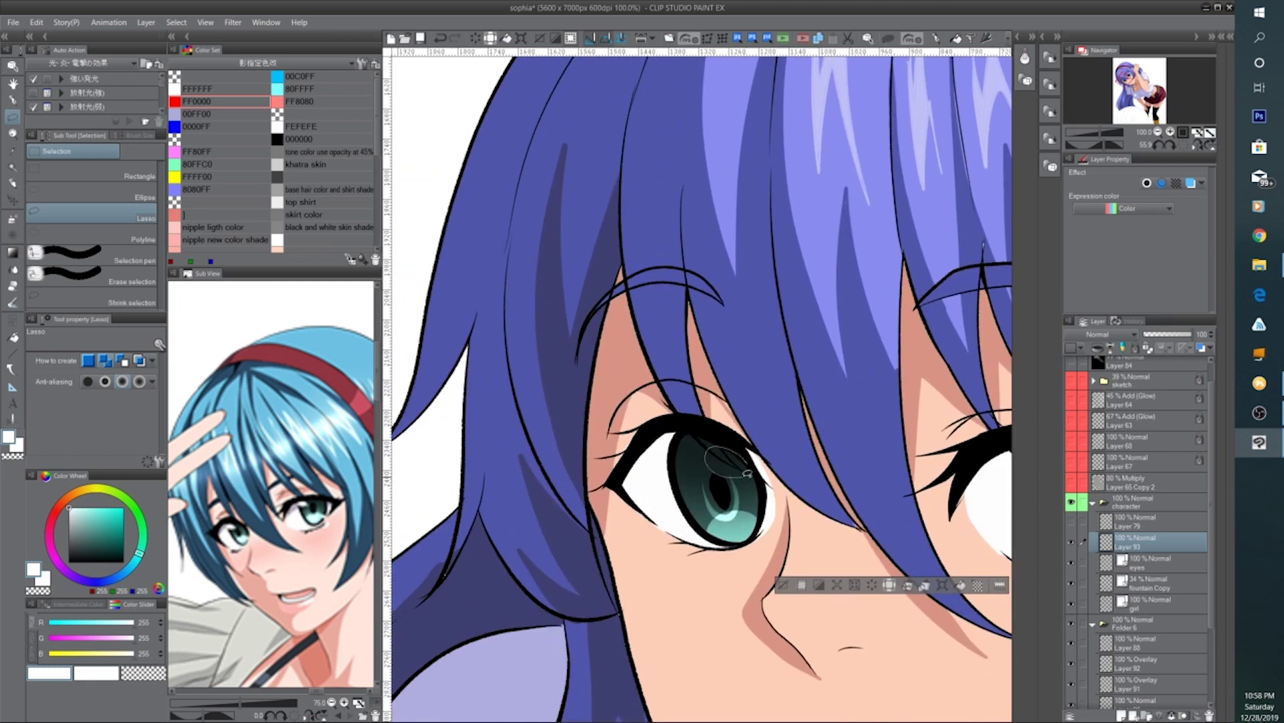
{"action": "left_click_drag", "start_coordinate": [747, 473], "coordinate": [746, 472]}
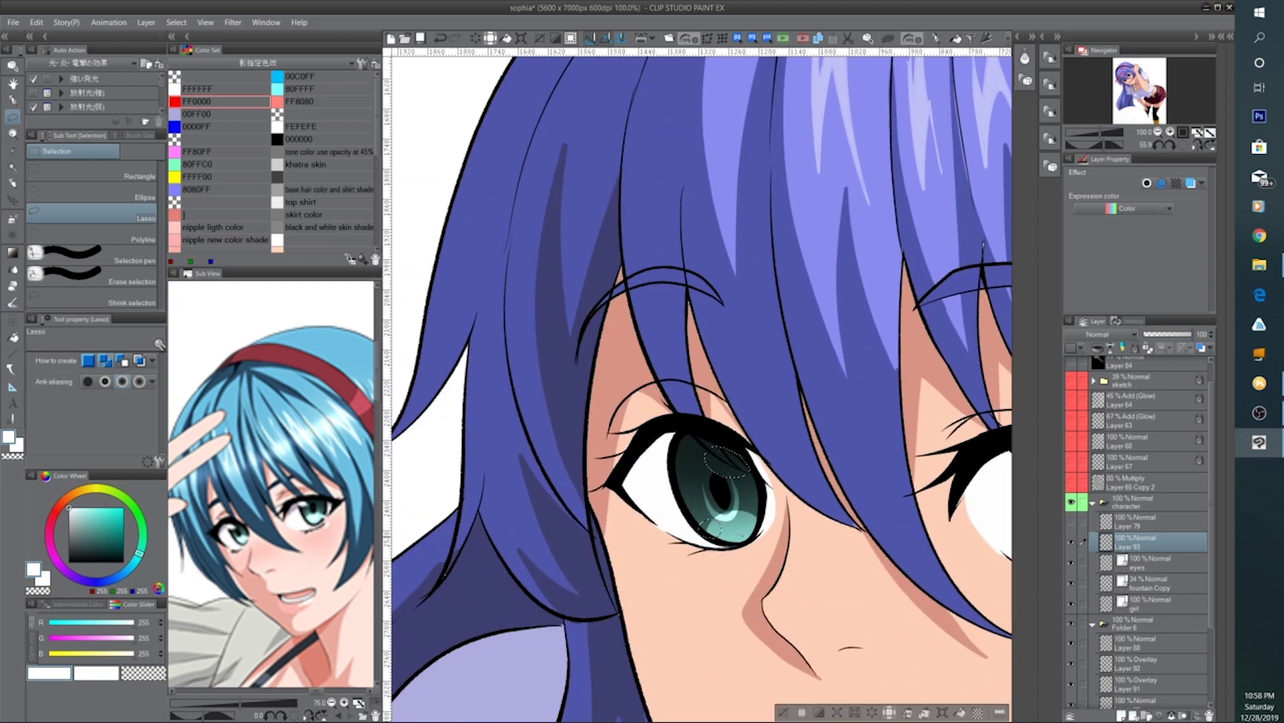
{"action": "scroll", "coordinate": [793, 555], "scroll_direction": "down", "scroll_amount": 2}
{"action": "left_click_drag", "start_coordinate": [830, 588], "coordinate": [603, 507]}
{"action": "left_click", "coordinate": [687, 568]}
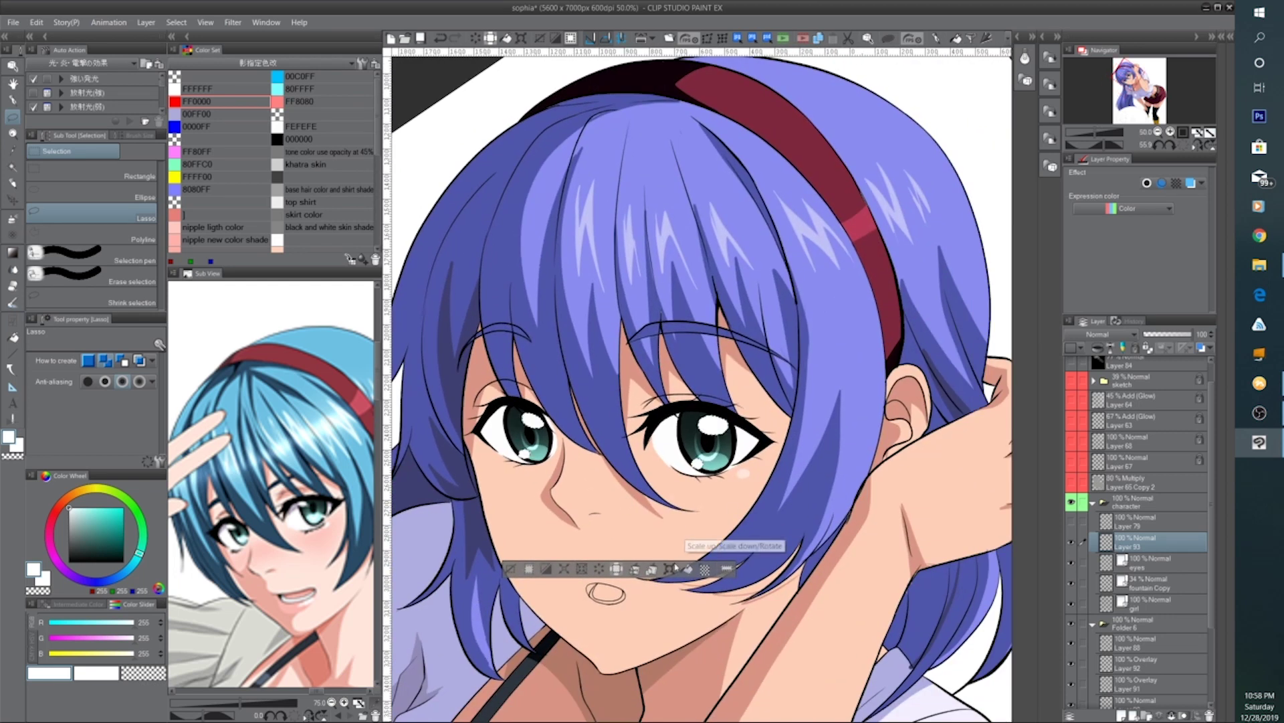
{"action": "left_click", "coordinate": [512, 570]}
Lasso the upper white reflection in the larger eye, shrink it slightly and clear the selection
{"action": "scroll", "coordinate": [533, 566], "scroll_direction": "down", "scroll_amount": 1}
{"action": "scroll", "coordinate": [828, 430], "scroll_direction": "down", "scroll_amount": 1}
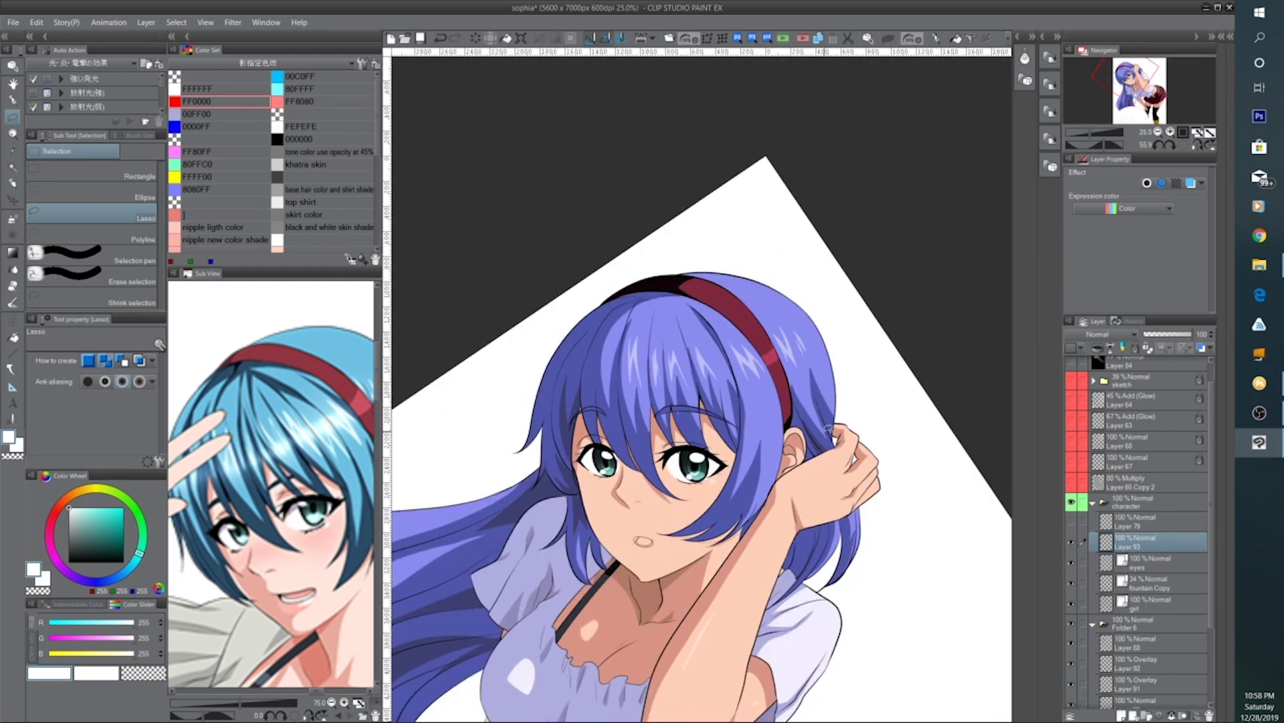
{"action": "scroll", "coordinate": [829, 429], "scroll_direction": "down", "scroll_amount": 1}
{"action": "scroll", "coordinate": [784, 434], "scroll_direction": "up", "scroll_amount": 3}
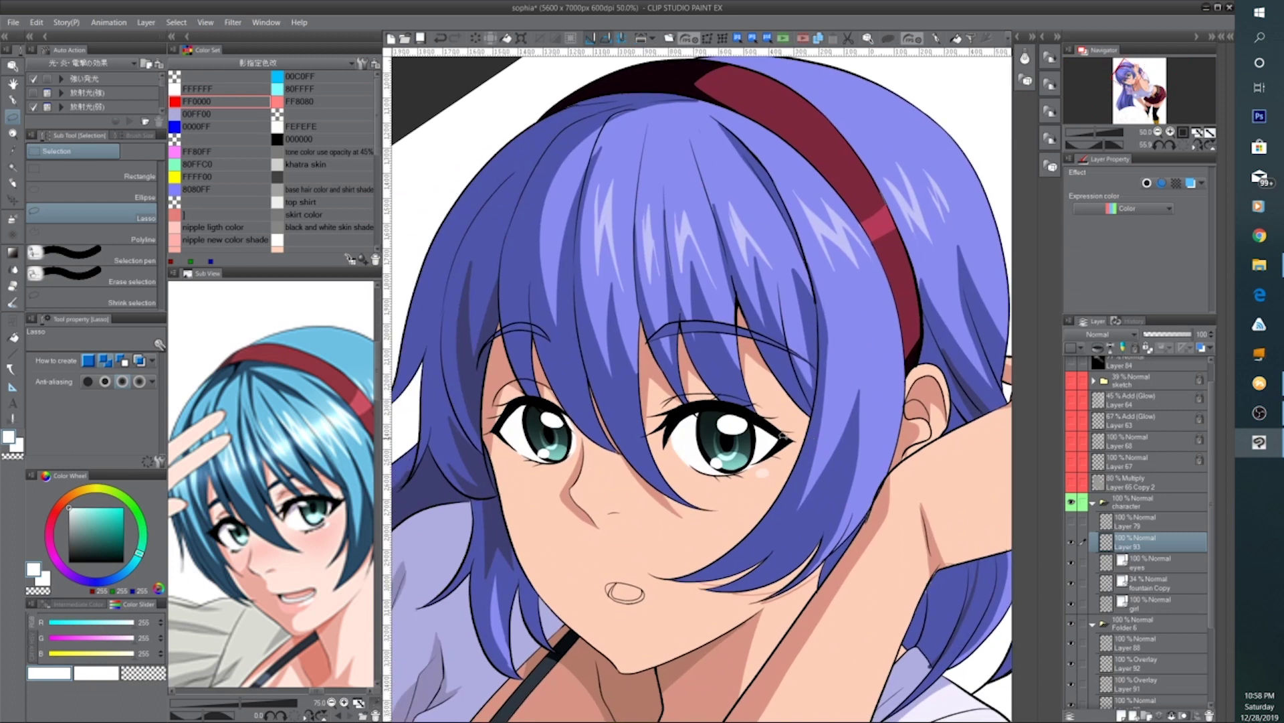
{"action": "key", "text": "ctrl+plus"}
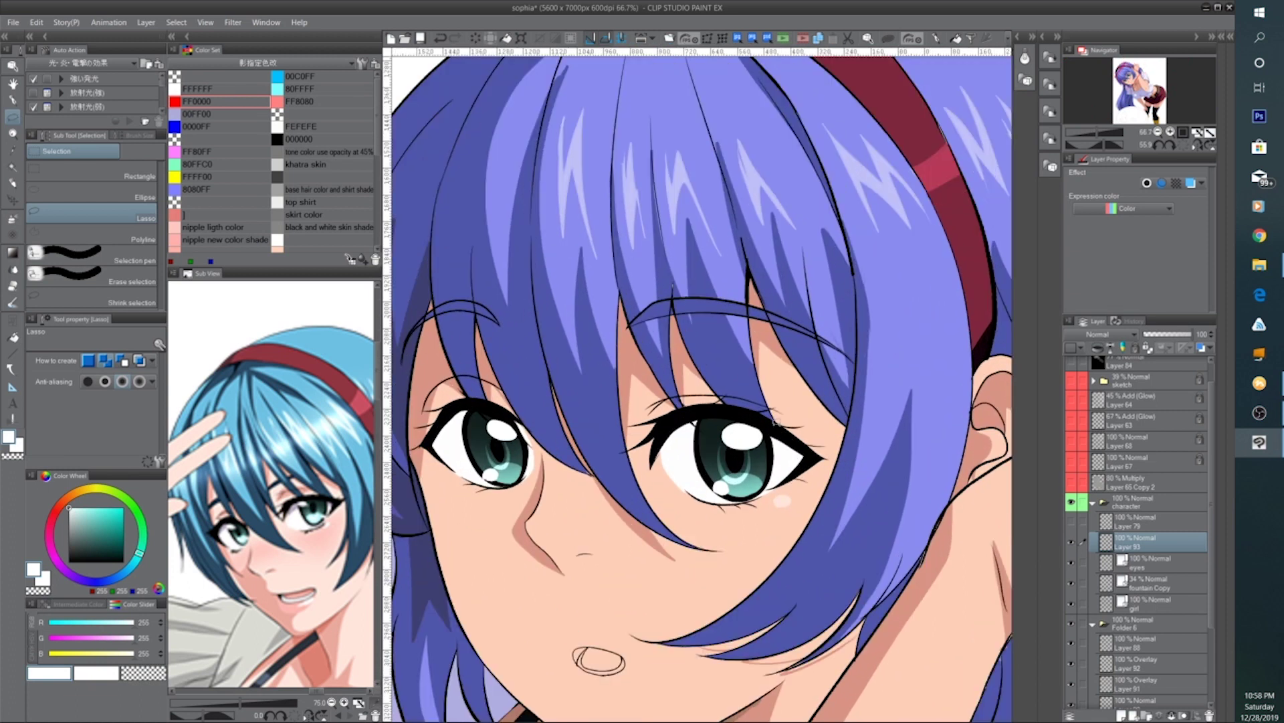
{"action": "mouse_move", "coordinate": [767, 410]}
{"action": "left_mouse_down"}
{"action": "mouse_move", "coordinate": [706, 425]}
{"action": "mouse_move", "coordinate": [770, 441]}
{"action": "left_mouse_up"}
{"action": "key", "text": "ctrl+t"}
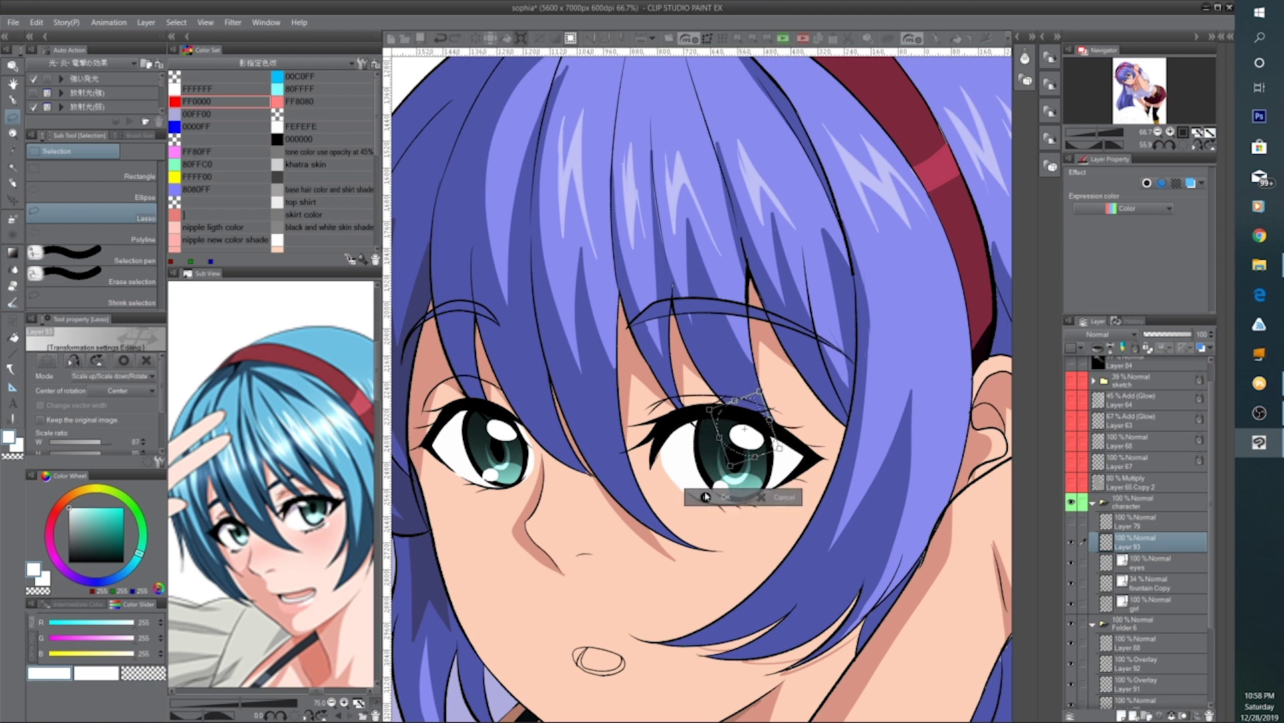
{"action": "left_click", "coordinate": [708, 495]}
{"action": "left_click", "coordinate": [635, 486]}
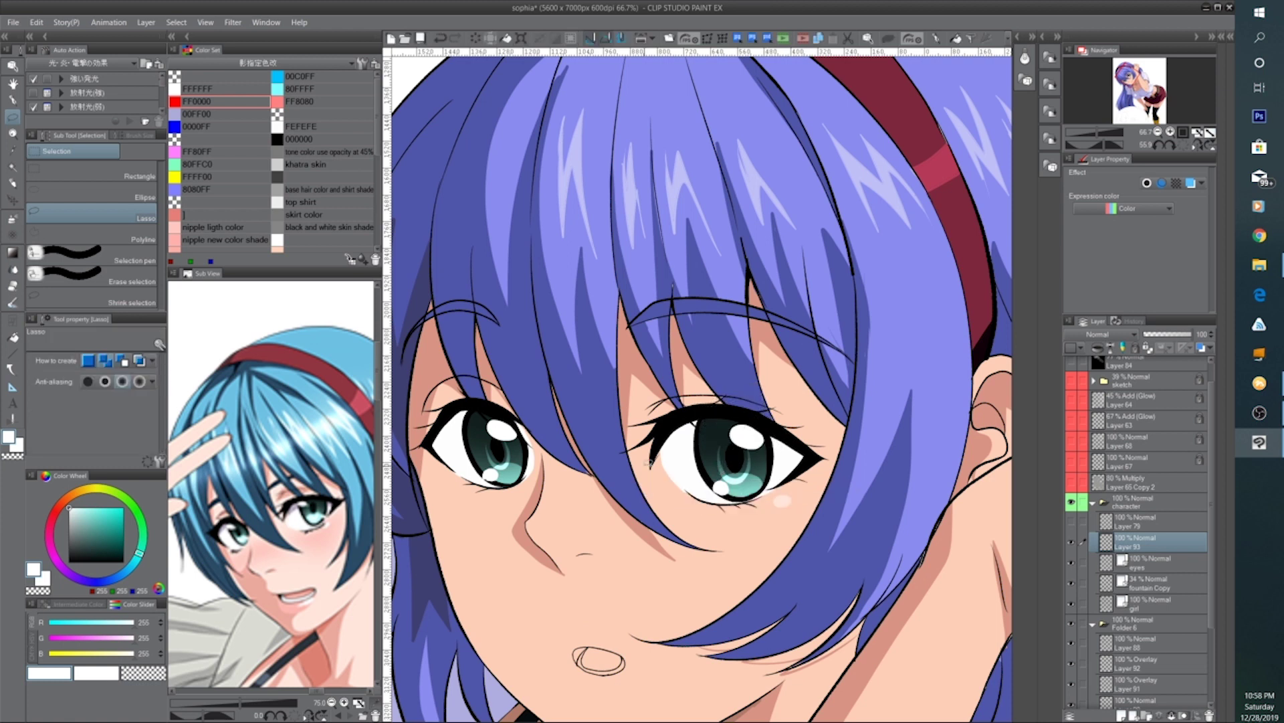
Place a small white dot in both pupils with the G-pen, reducing the brush size to 17
{"action": "scroll", "coordinate": [646, 462], "scroll_direction": "down", "scroll_amount": 2}
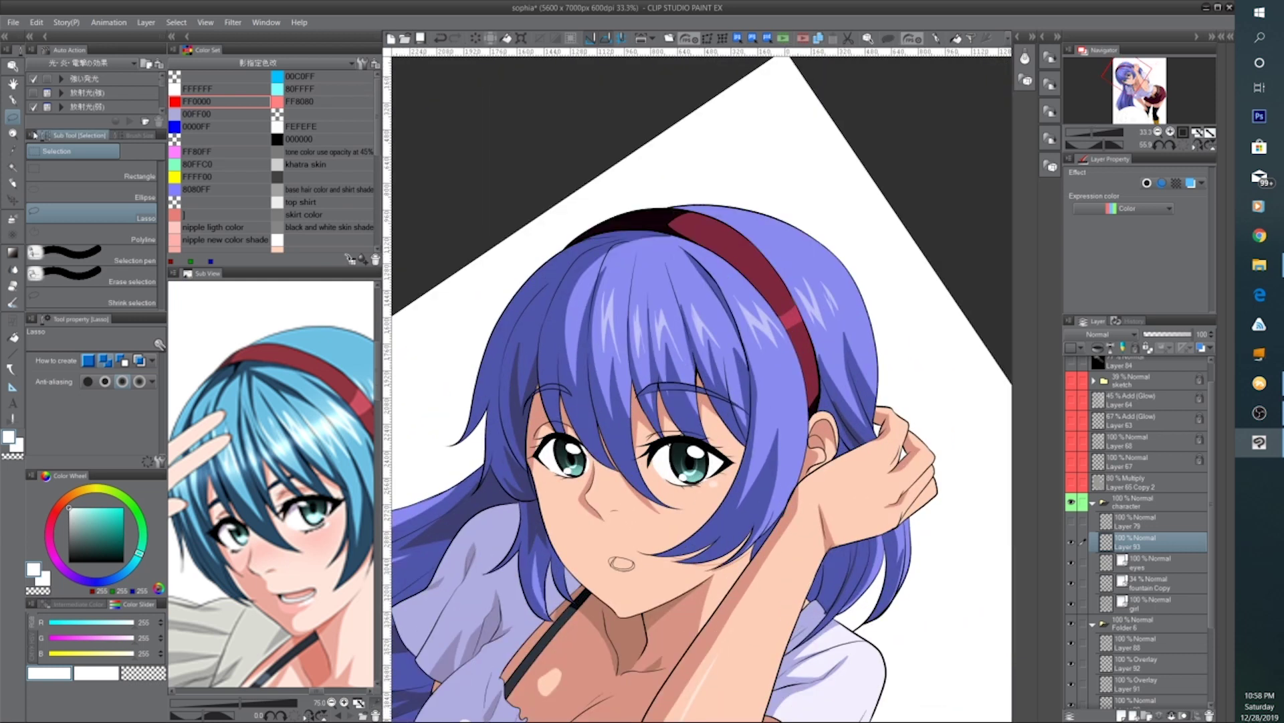
{"action": "left_click", "coordinate": [13, 101]}
{"action": "scroll", "coordinate": [675, 512], "scroll_direction": "up", "scroll_amount": 3}
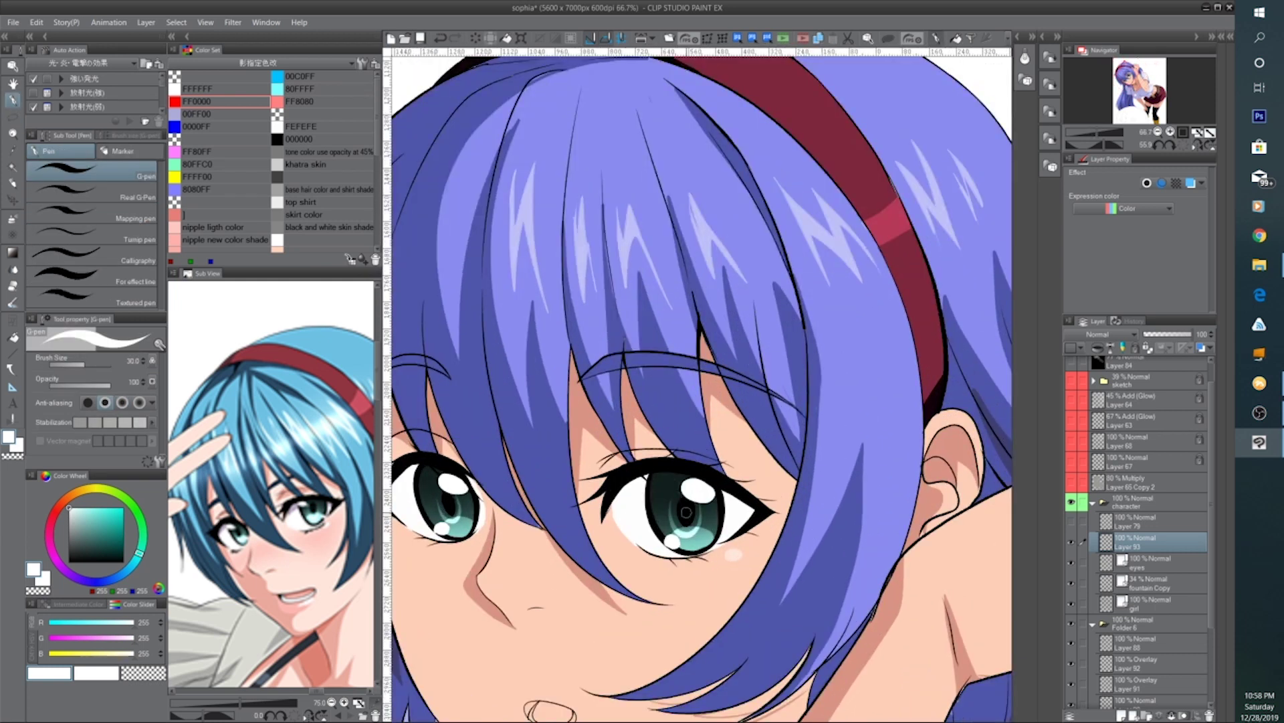
{"action": "scroll", "coordinate": [715, 445], "scroll_direction": "down", "scroll_amount": 1}
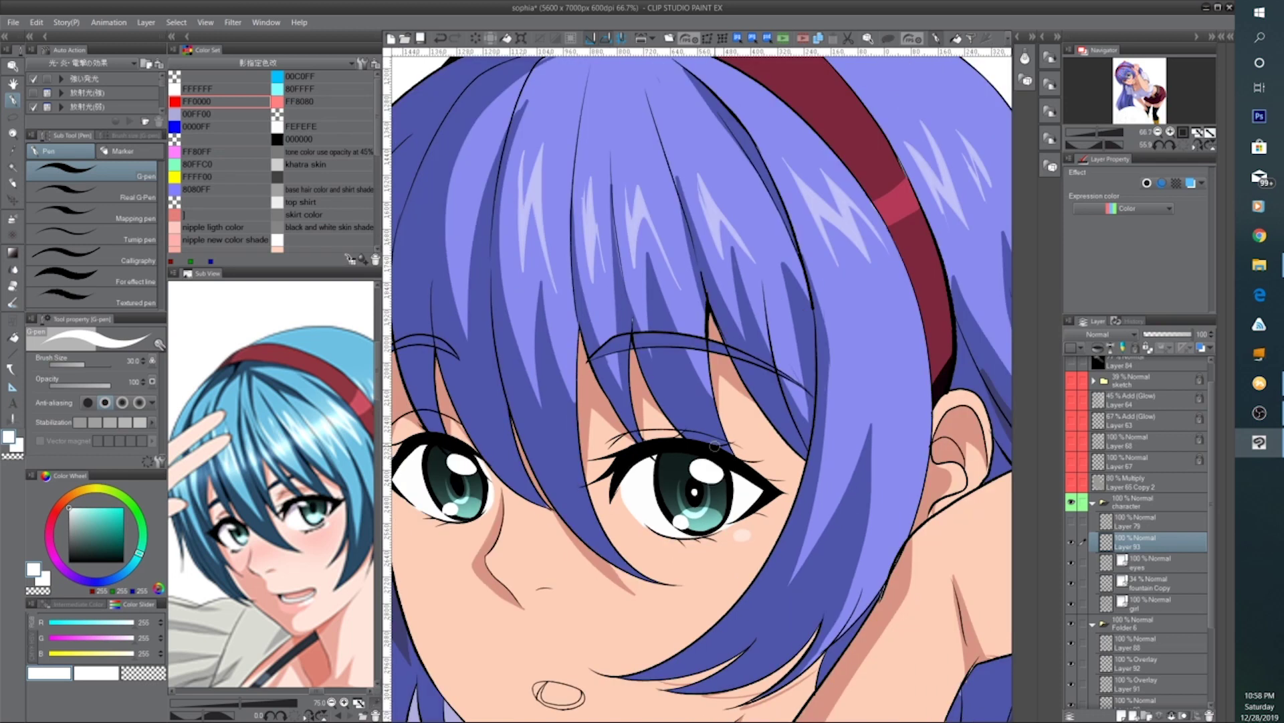
{"action": "key", "text": "bracketleft"}
{"action": "key", "text": "bracketleft"}
{"action": "scroll", "coordinate": [458, 484], "scroll_direction": "down", "scroll_amount": 3}
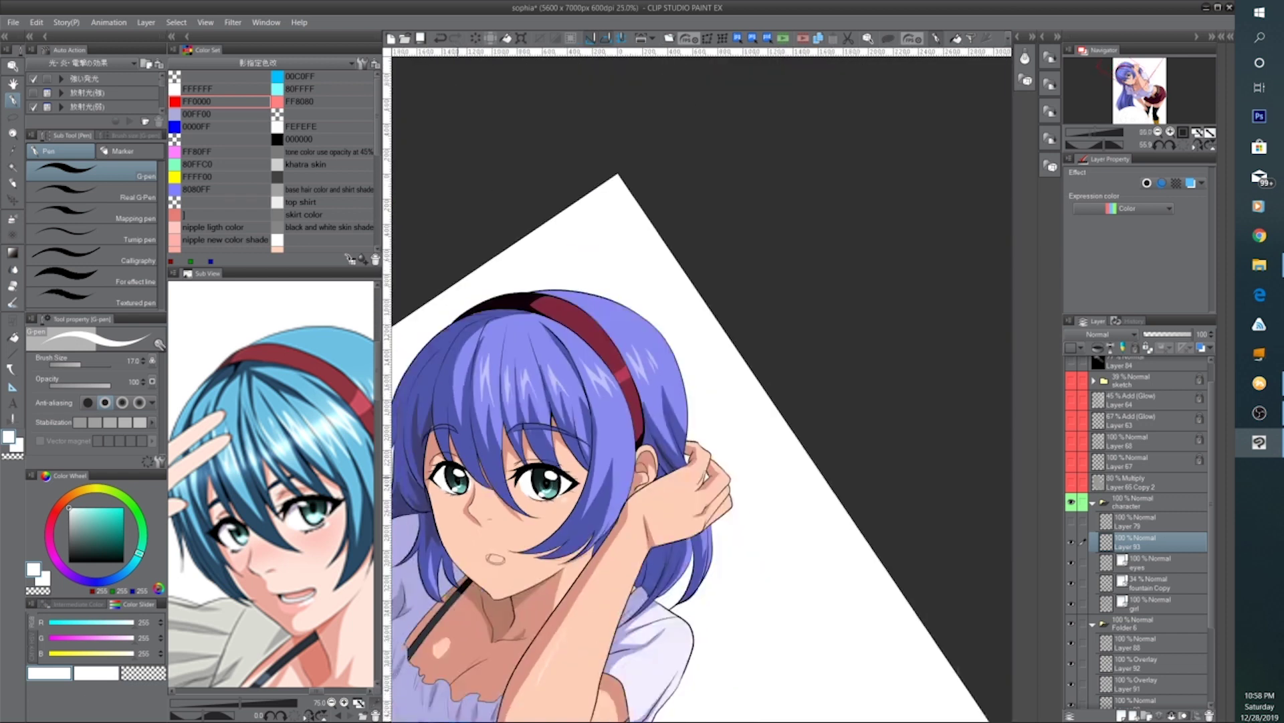
Add tiny white sparkle dots to the lower iris of both eyes with the G-pen
{"action": "scroll", "coordinate": [699, 485], "scroll_direction": "up", "scroll_amount": 5}
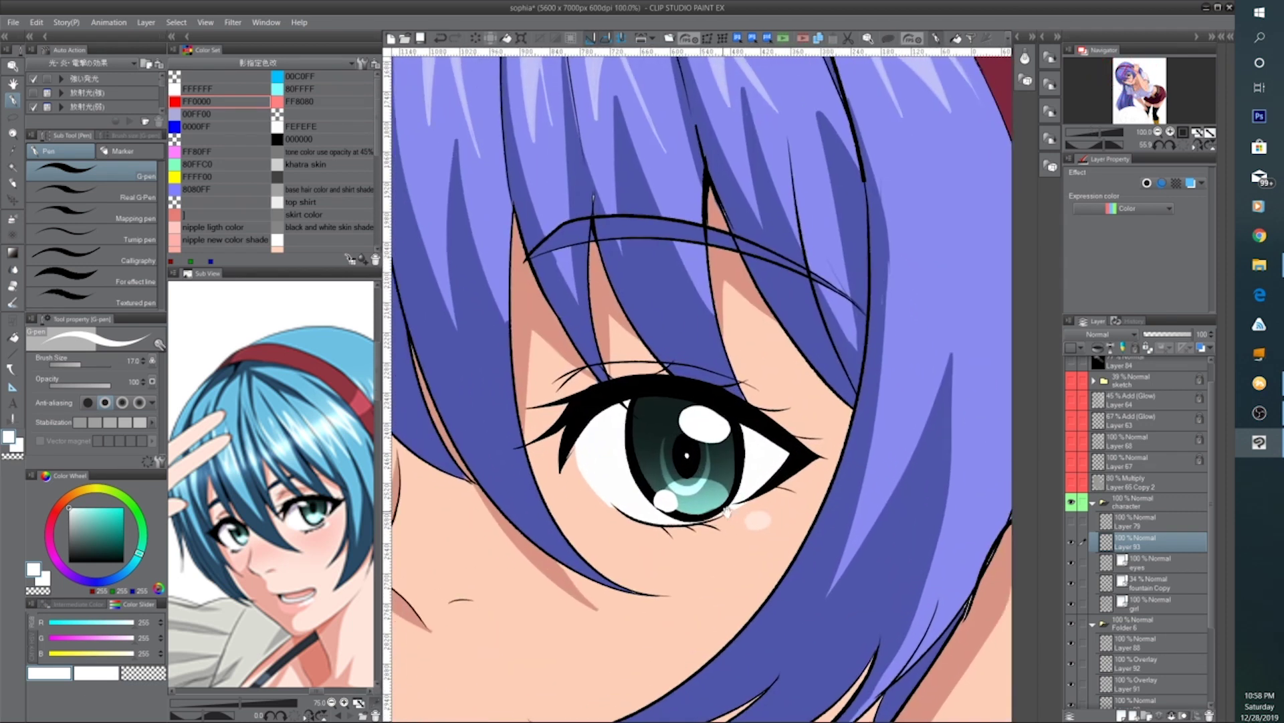
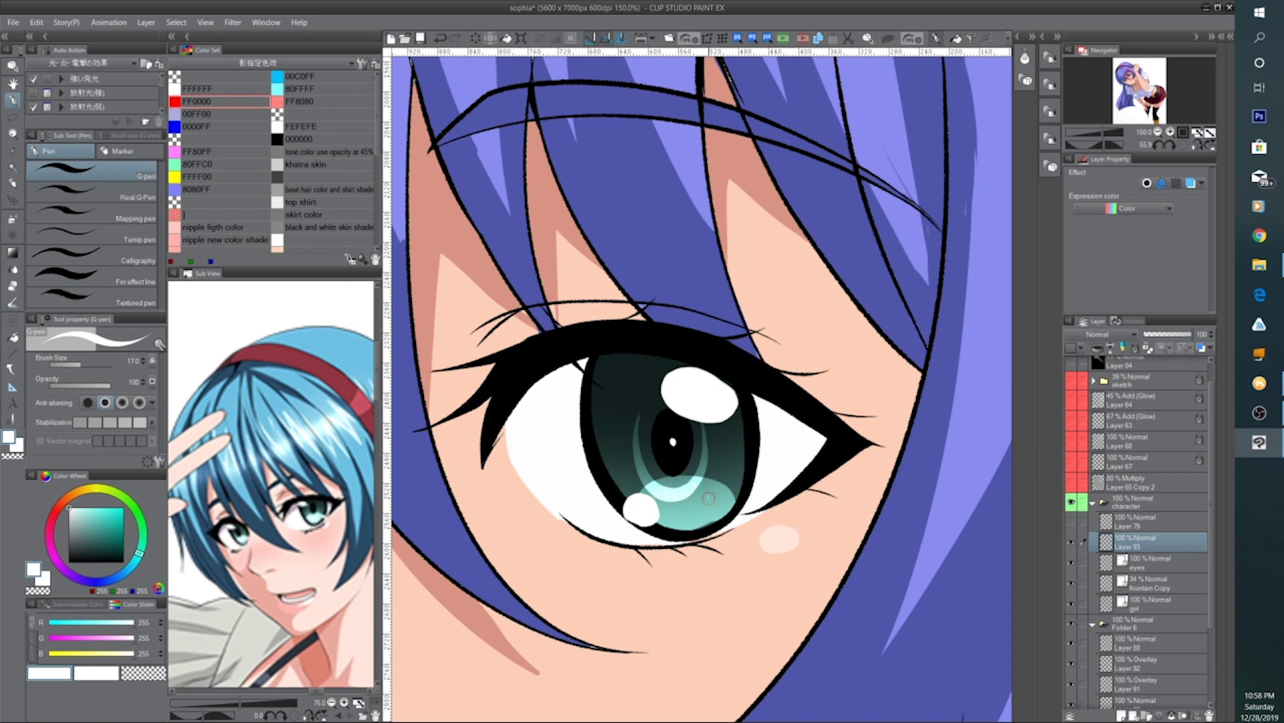
{"action": "scroll", "coordinate": [691, 509], "scroll_direction": "down", "scroll_amount": 2}
{"action": "scroll", "coordinate": [666, 468], "scroll_direction": "up", "scroll_amount": 1}
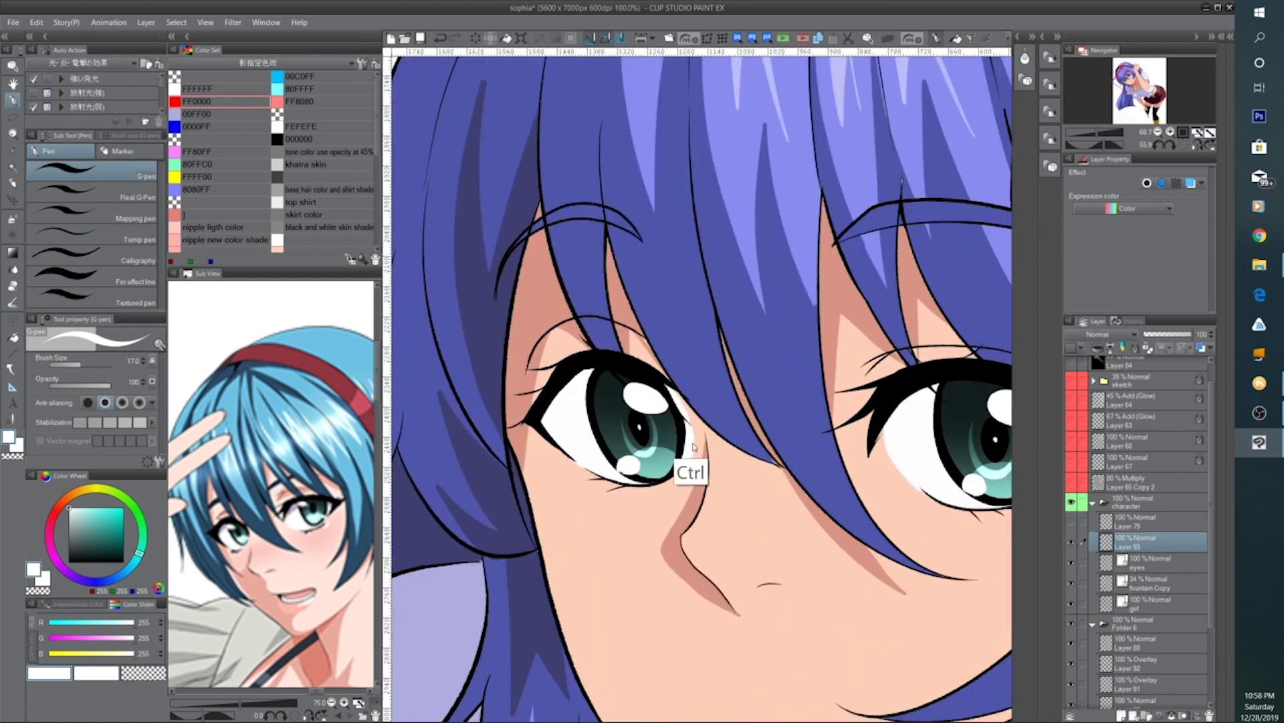
{"action": "scroll", "coordinate": [670, 455], "scroll_direction": "up", "scroll_amount": 1}
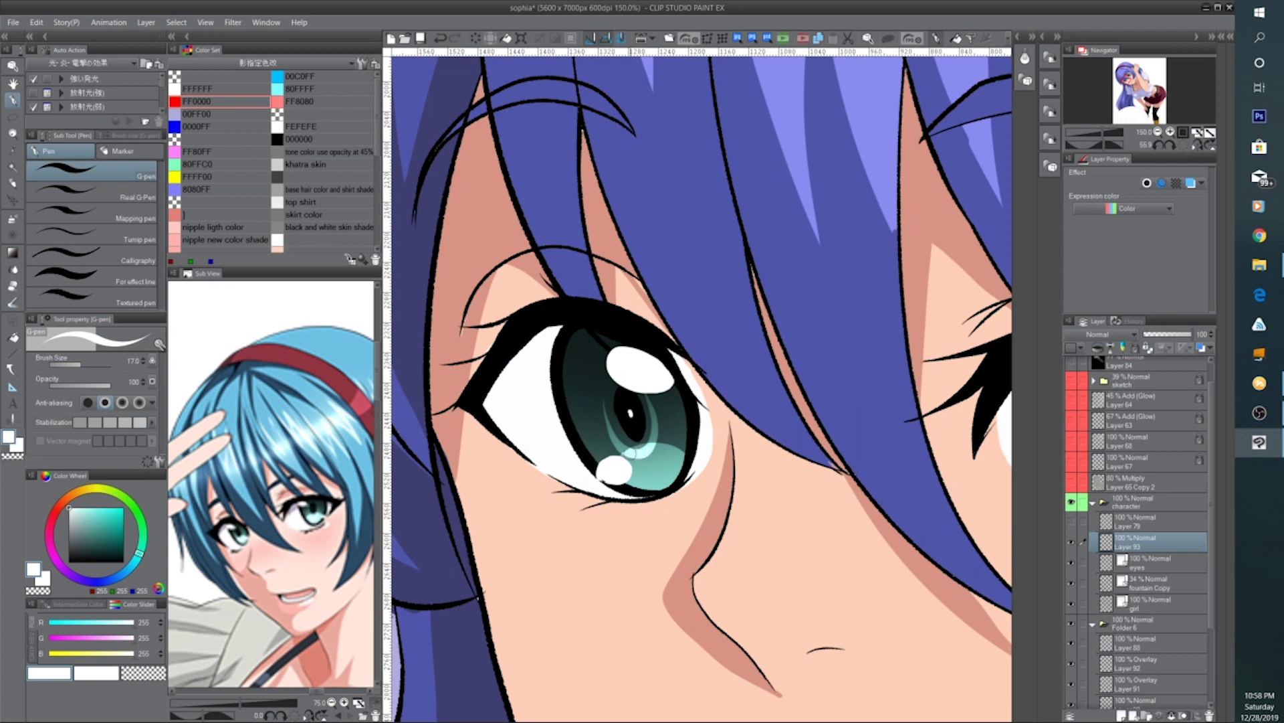
{"action": "scroll", "coordinate": [669, 456], "scroll_direction": "down", "scroll_amount": 4}
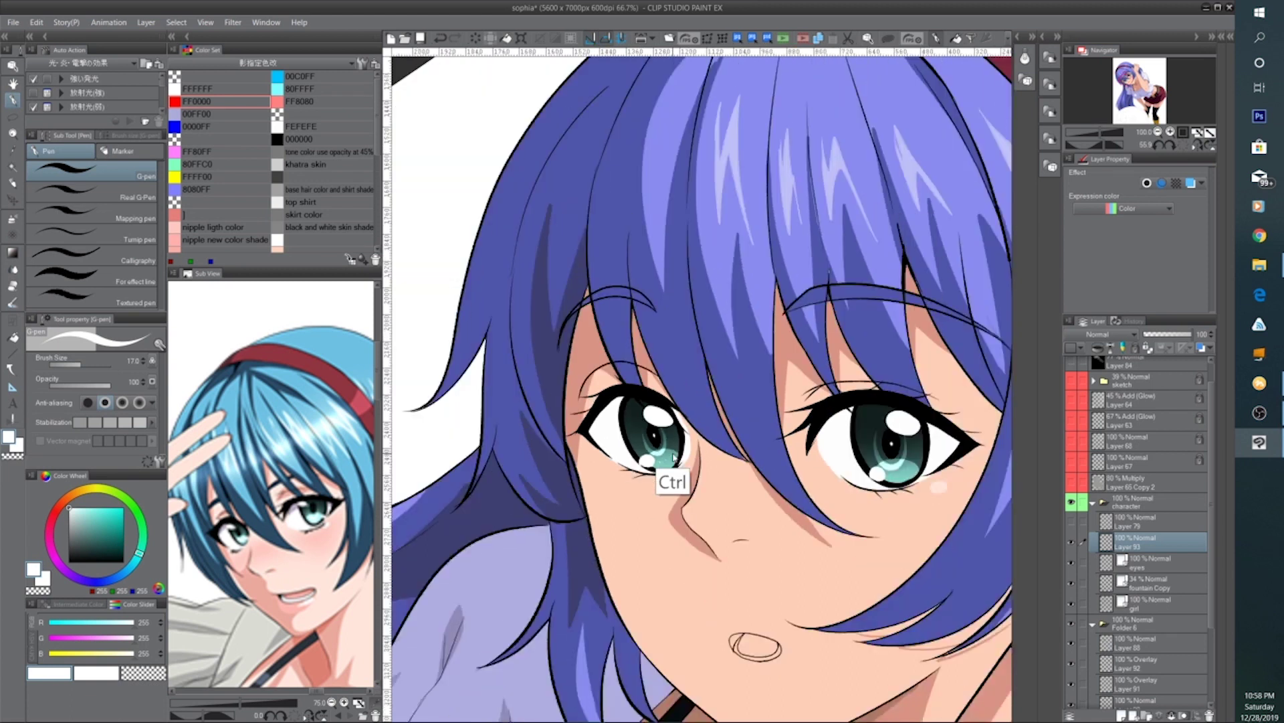
{"action": "scroll", "coordinate": [760, 496], "scroll_direction": "up", "scroll_amount": 1}
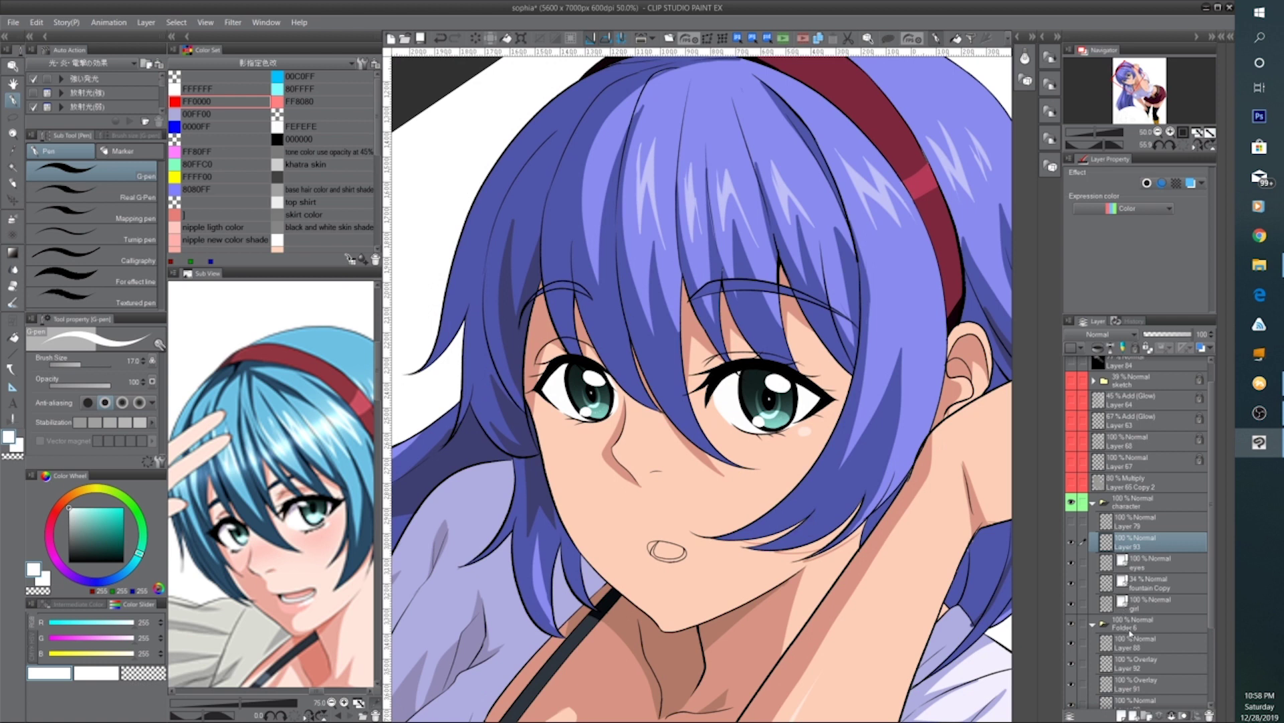
Activate the eyes' base colour layer and, for the G-pen, sample the lavender-grey eye-white shade from the reference image
{"action": "left_click", "coordinate": [13, 67]}
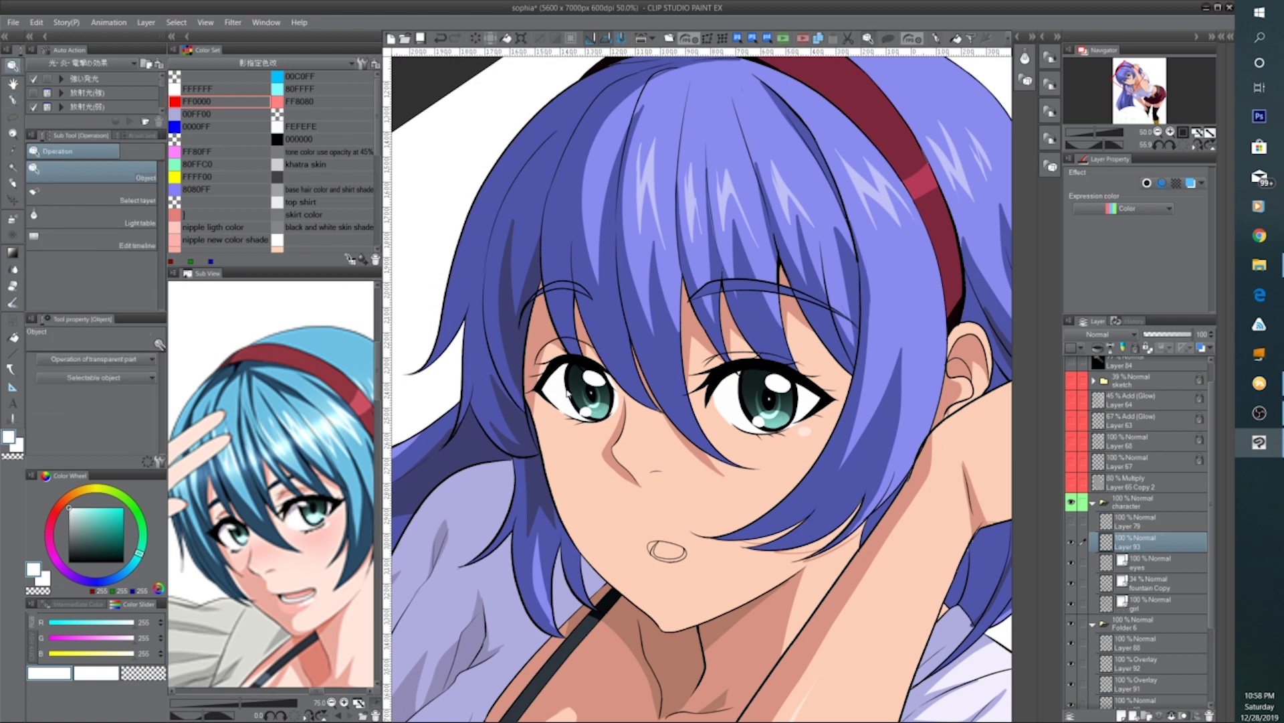
{"action": "left_click", "coordinate": [562, 387]}
{"action": "left_click", "coordinate": [1072, 699]}
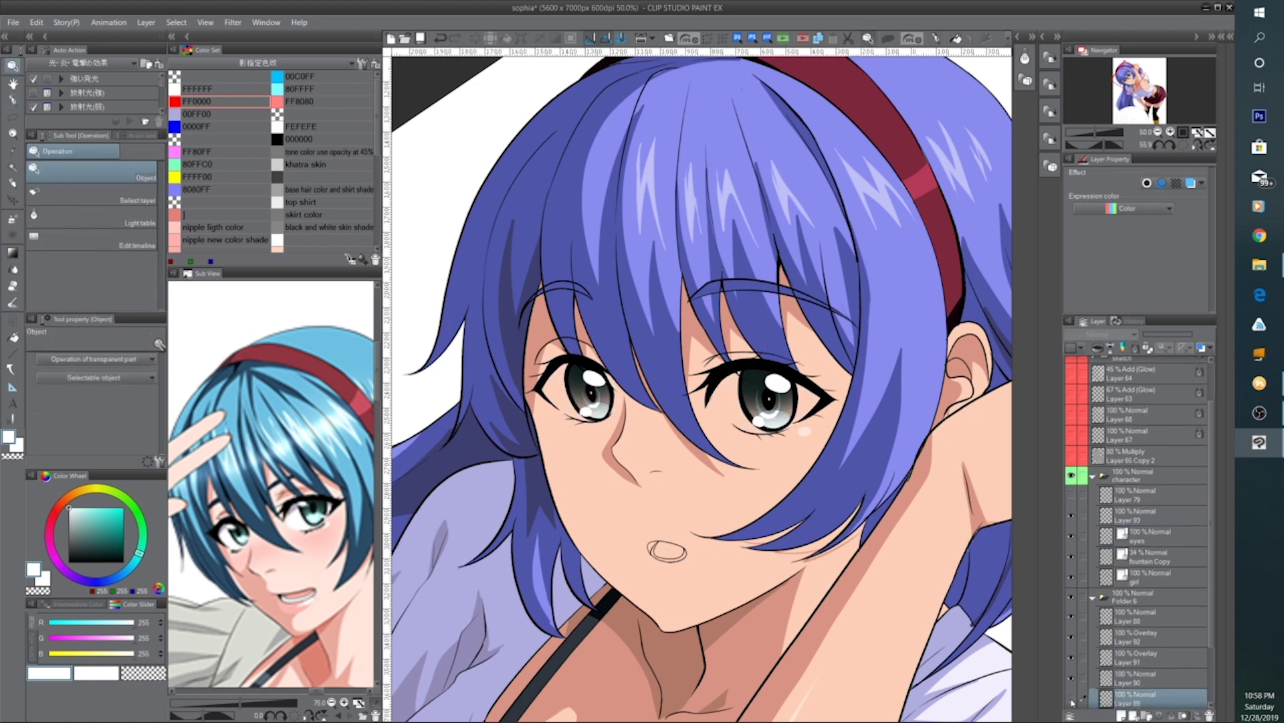
{"action": "left_click", "coordinate": [1073, 699]}
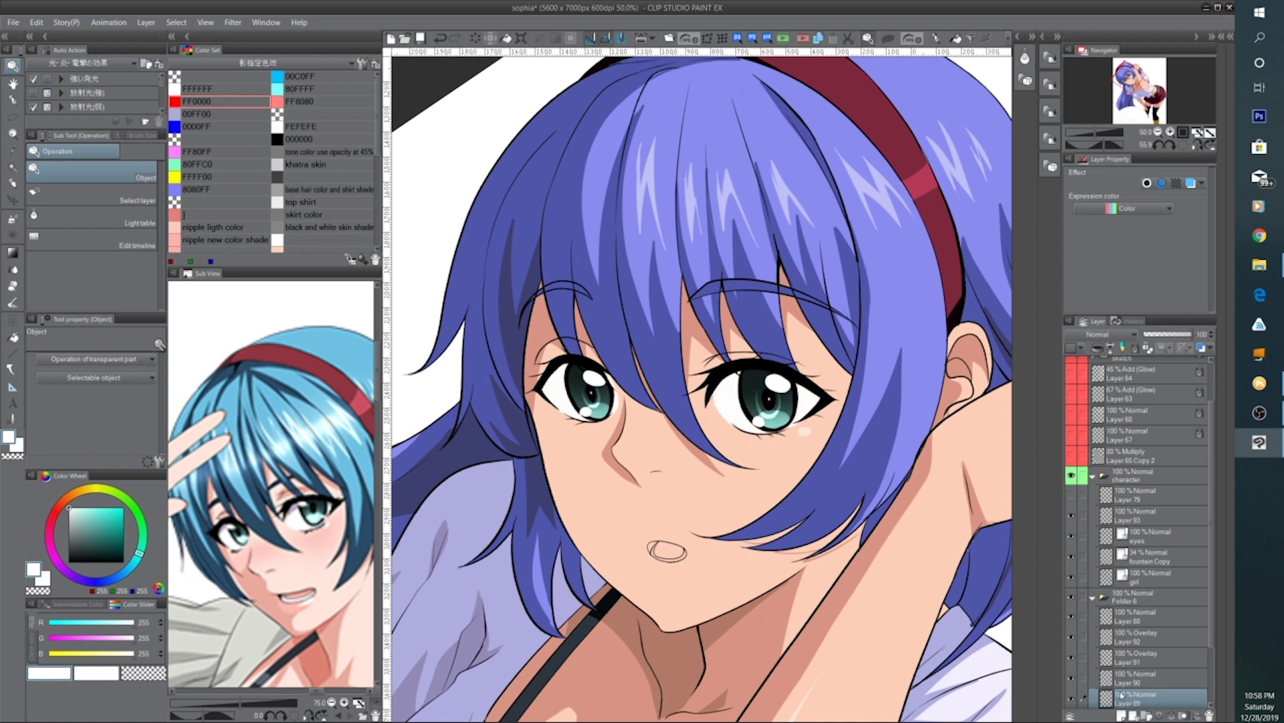
{"action": "left_click", "coordinate": [17, 102]}
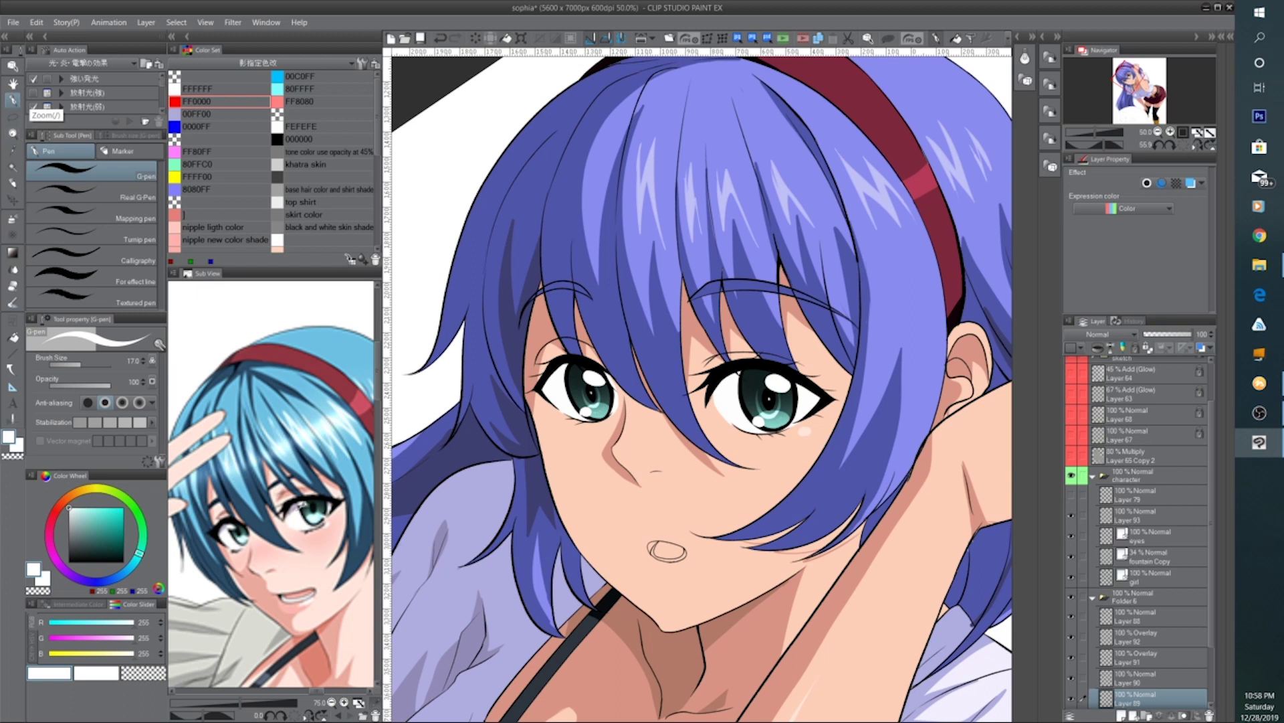
{"action": "left_click", "coordinate": [299, 506]}
Draw lavender-grey shadow boundary lines across the upper whites of both eyes on either side of the irises
{"action": "scroll", "coordinate": [594, 422], "scroll_direction": "up", "scroll_amount": 3}
{"action": "left_click_drag", "start_coordinate": [595, 422], "coordinate": [694, 582]}
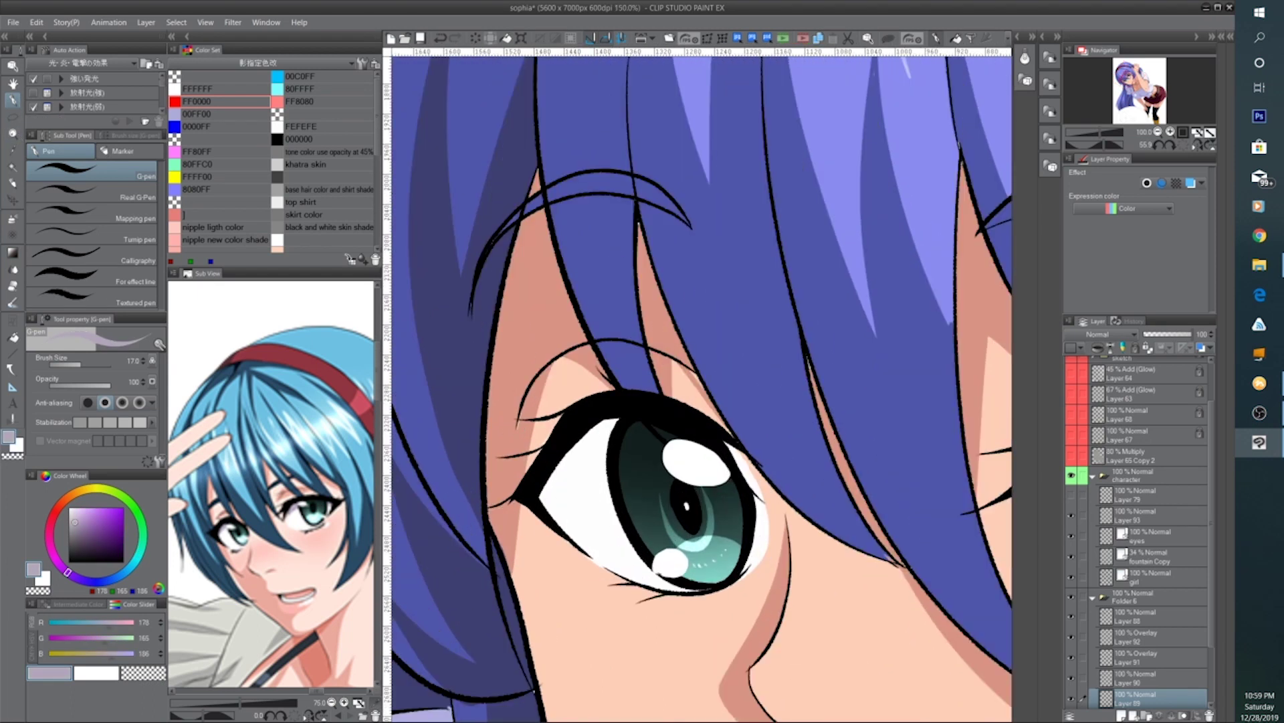
{"action": "mouse_move", "coordinate": [572, 537]}
{"action": "left_mouse_down"}
{"action": "mouse_move", "coordinate": [566, 509]}
{"action": "mouse_move", "coordinate": [613, 472]}
{"action": "left_mouse_up"}
{"action": "mouse_move", "coordinate": [977, 537]}
{"action": "left_mouse_down"}
{"action": "mouse_move", "coordinate": [642, 522]}
{"action": "mouse_move", "coordinate": [484, 563]}
{"action": "left_mouse_up"}
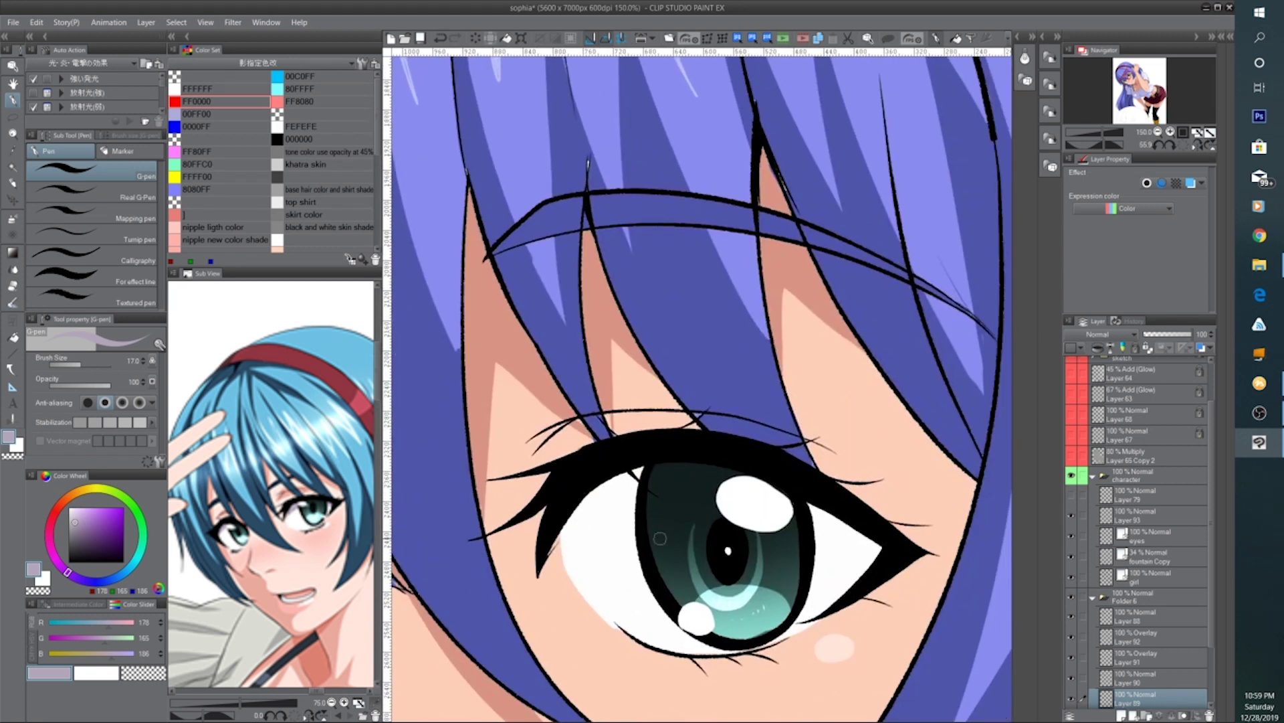
{"action": "left_click_drag", "start_coordinate": [568, 565], "coordinate": [641, 519]}
{"action": "left_click_drag", "start_coordinate": [807, 534], "coordinate": [873, 558]}
{"action": "left_click_drag", "start_coordinate": [641, 524], "coordinate": [567, 562]}
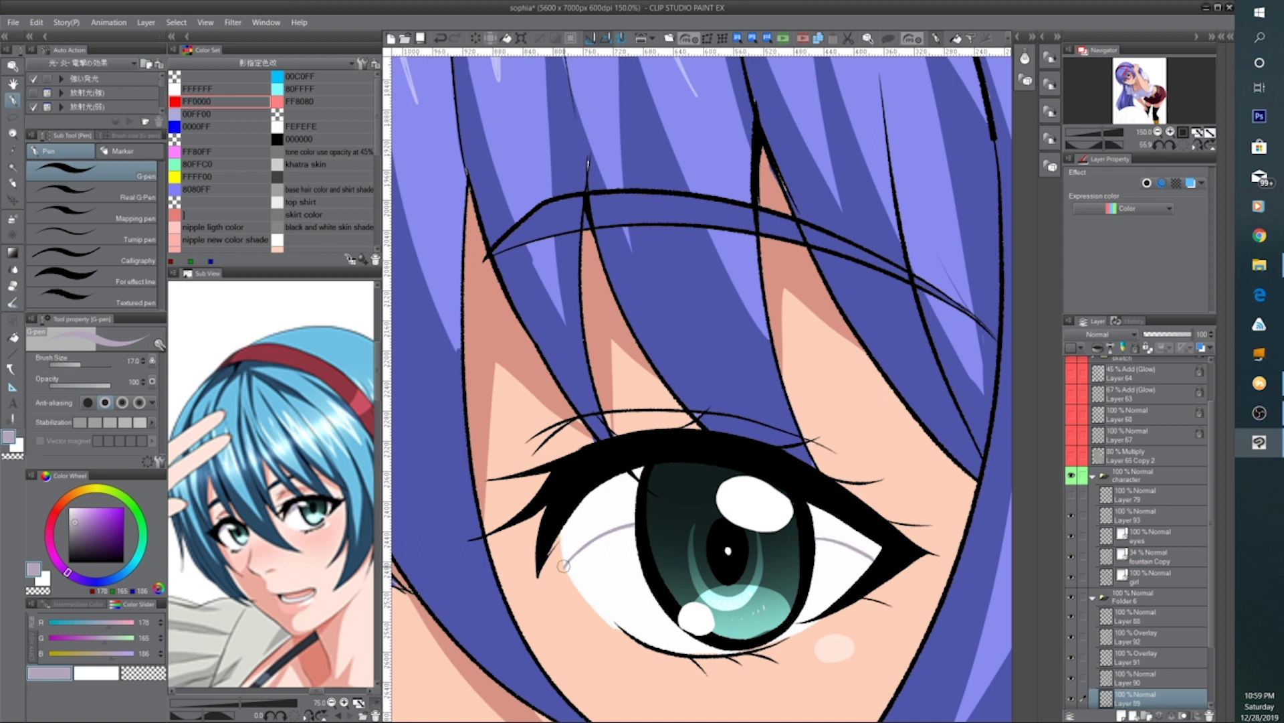
Fill the areas above the shadow boundaries in the whites of both eyes with the lavender-grey, referring to other layers
{"action": "left_click", "coordinate": [13, 336]}
{"action": "left_click", "coordinate": [623, 489]}
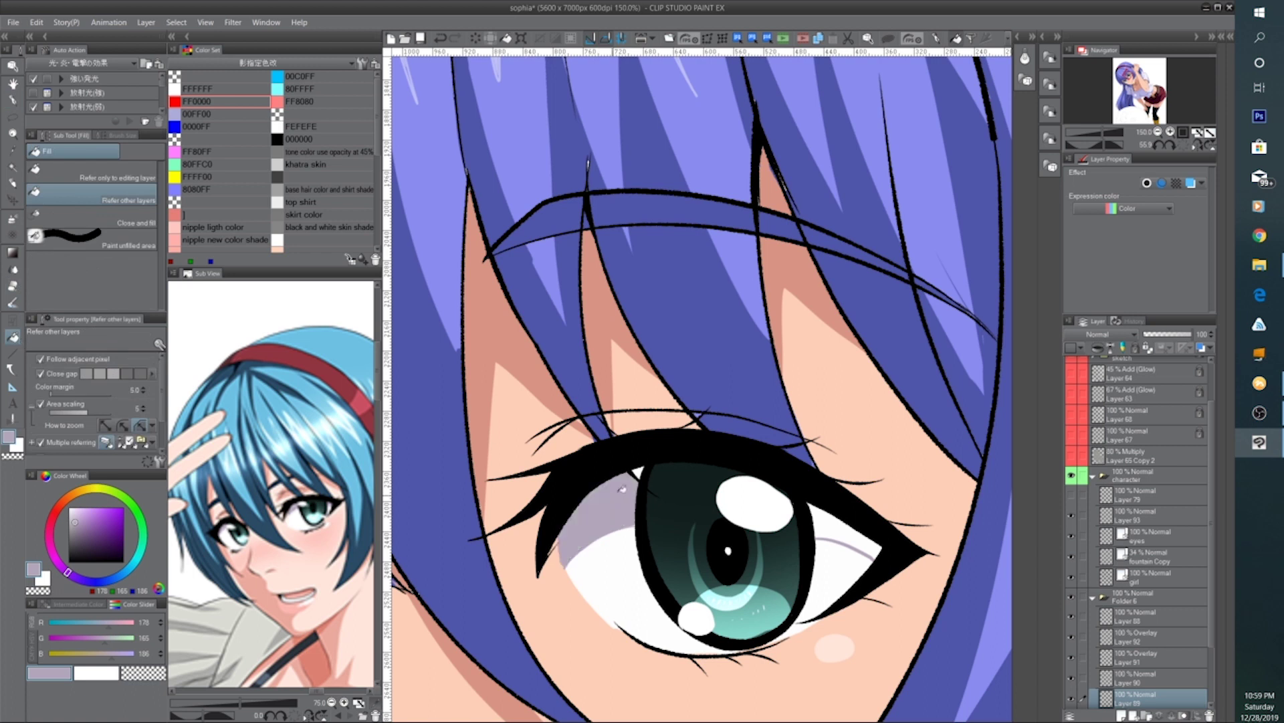
{"action": "left_click", "coordinate": [868, 533]}
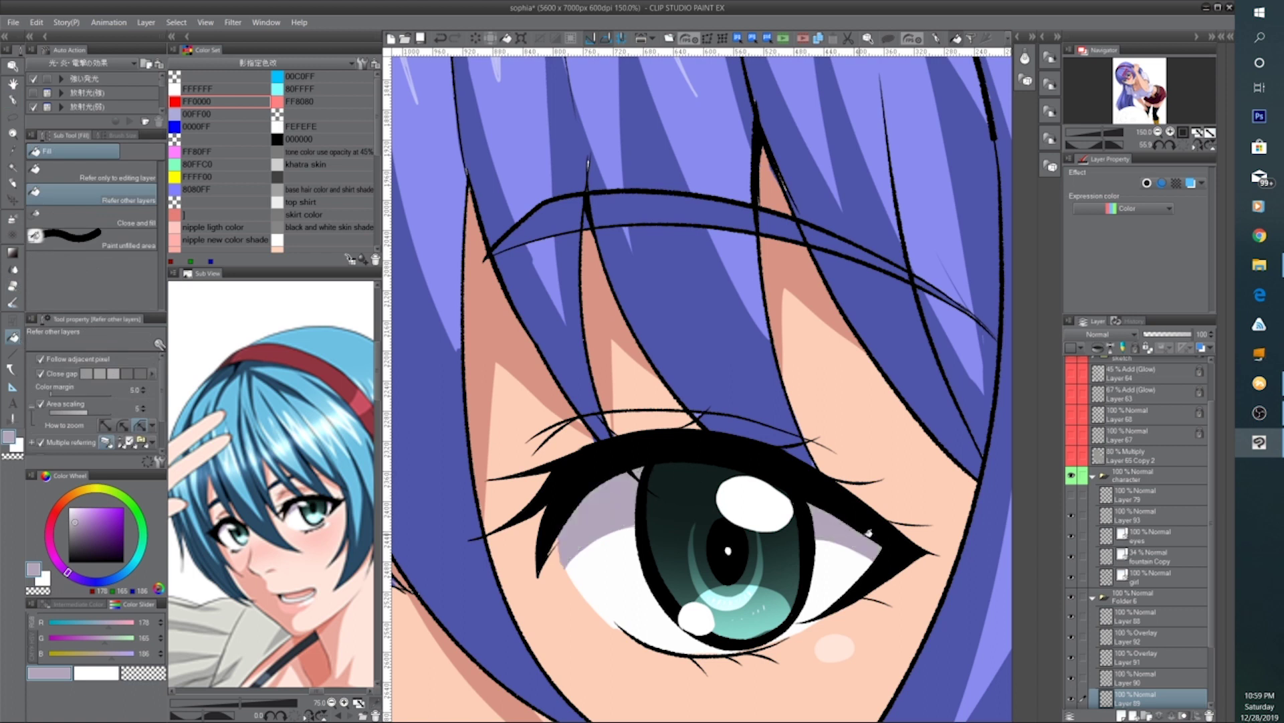
{"action": "scroll", "coordinate": [873, 537], "scroll_direction": "down", "scroll_amount": 4}
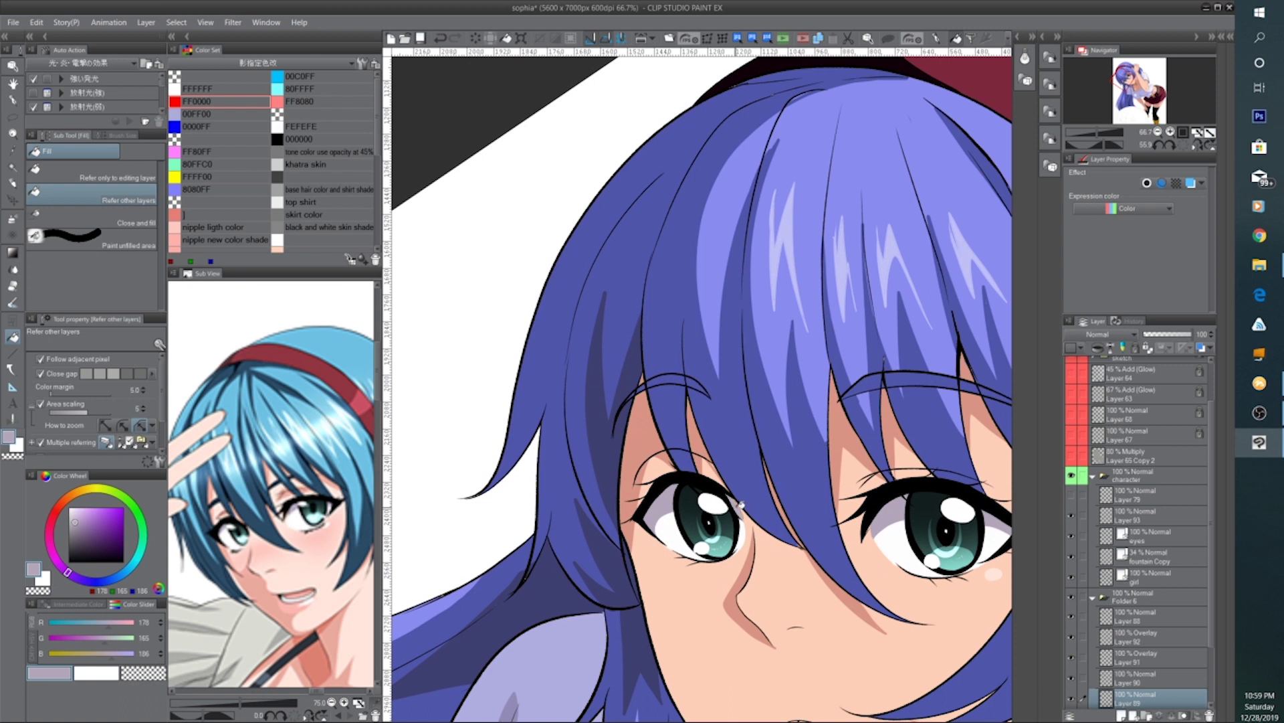
{"action": "scroll", "coordinate": [739, 501], "scroll_direction": "down", "scroll_amount": 3}
{"action": "scroll", "coordinate": [810, 410], "scroll_direction": "down", "scroll_amount": 2}
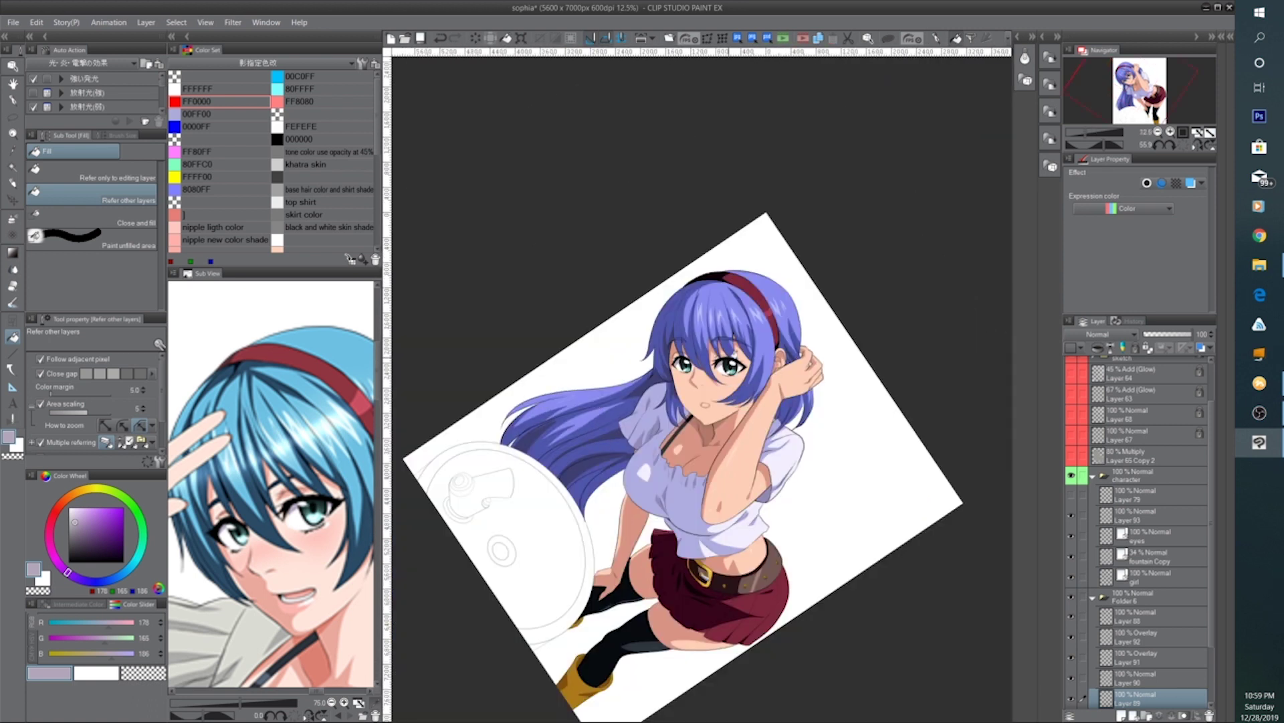
{"action": "scroll", "coordinate": [810, 410], "scroll_direction": "up", "scroll_amount": 4}
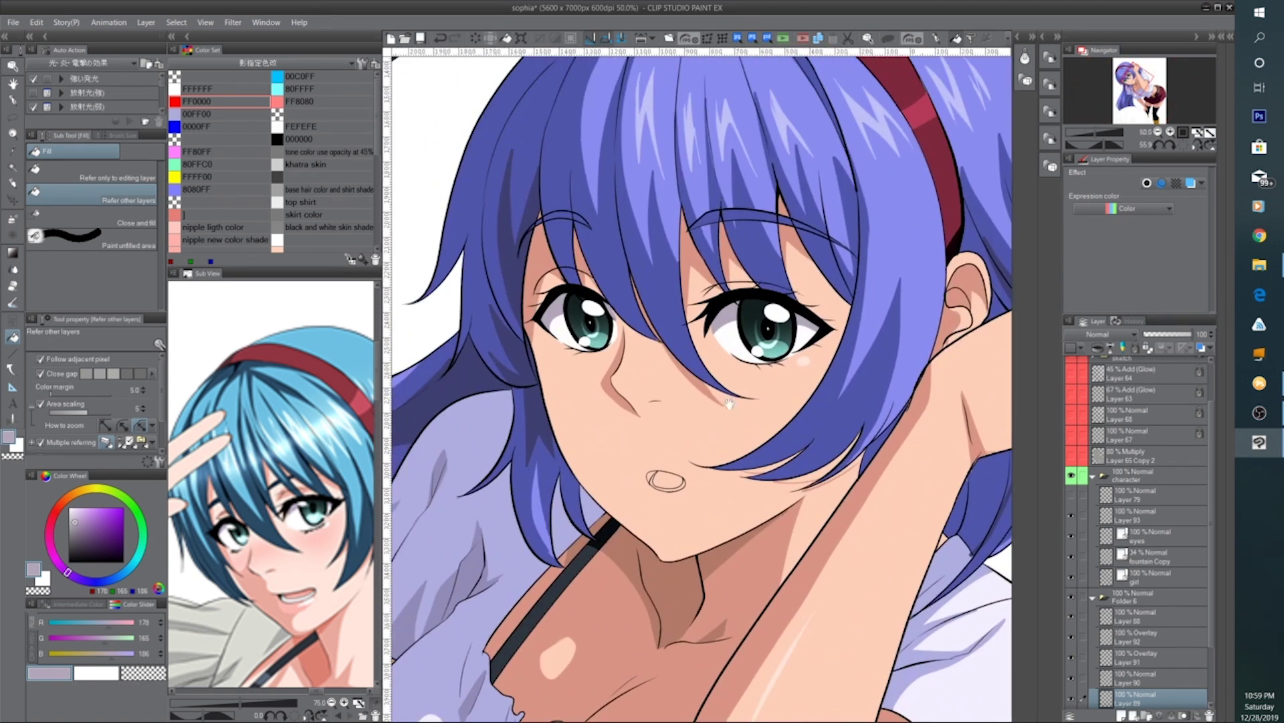
Sample the light pink from the reference character's mouth and fill the inner mouth shape with it
{"action": "left_click_drag", "start_coordinate": [724, 548], "coordinate": [741, 460]}
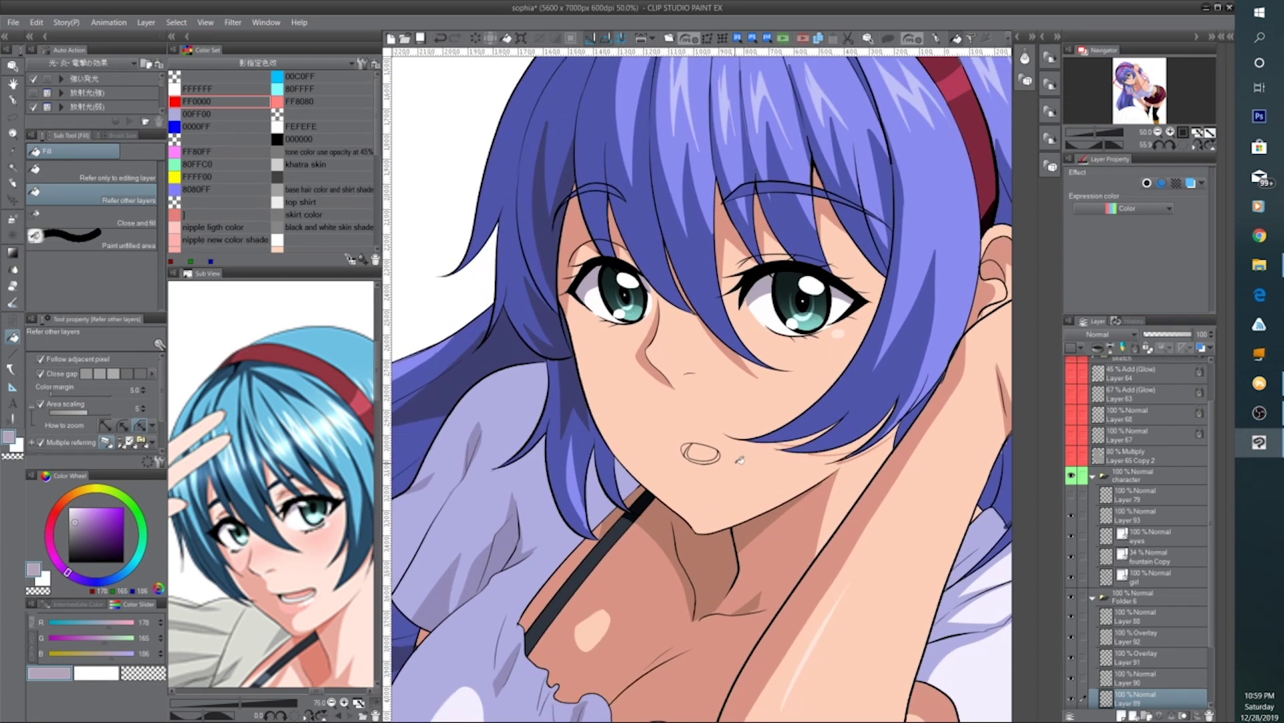
{"action": "left_click_drag", "start_coordinate": [310, 631], "coordinate": [320, 586]}
{"action": "key", "text": "ctrl+plus"}
{"action": "key", "text": "ctrl+plus"}
{"action": "left_click", "coordinate": [310, 554]}
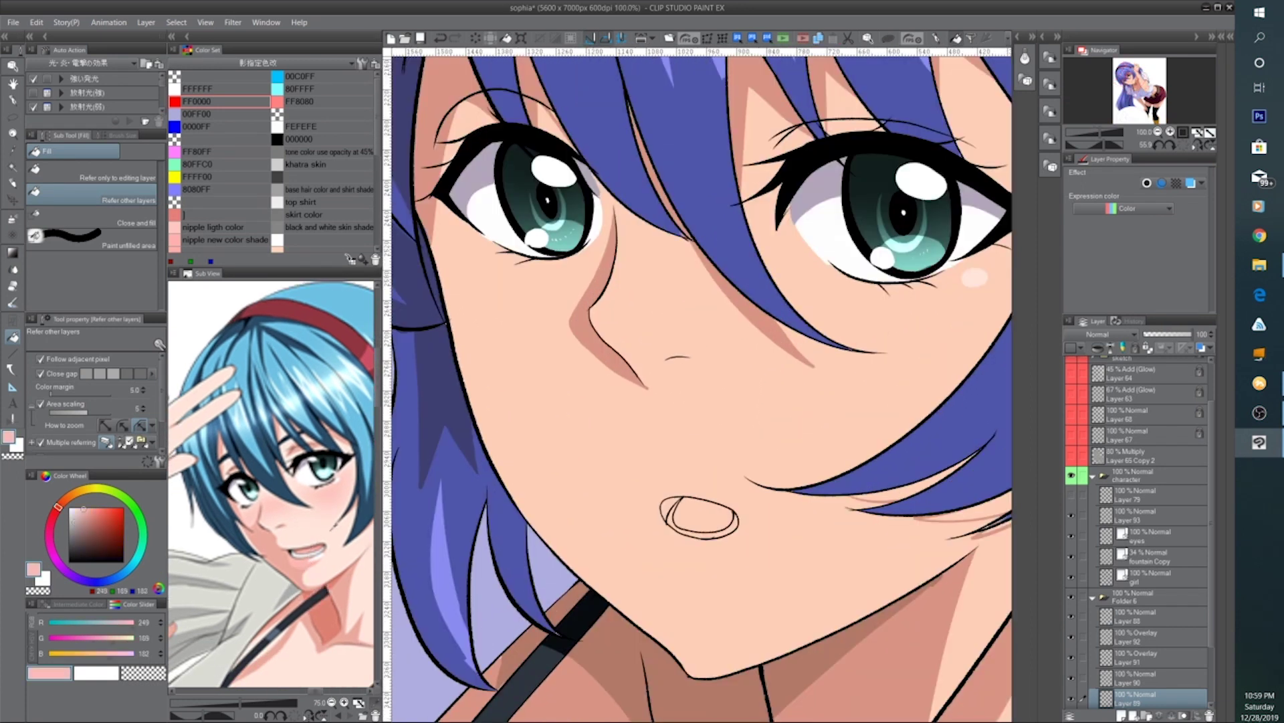
{"action": "left_click_drag", "start_coordinate": [346, 675], "coordinate": [338, 621]}
{"action": "left_click", "coordinate": [345, 703]}
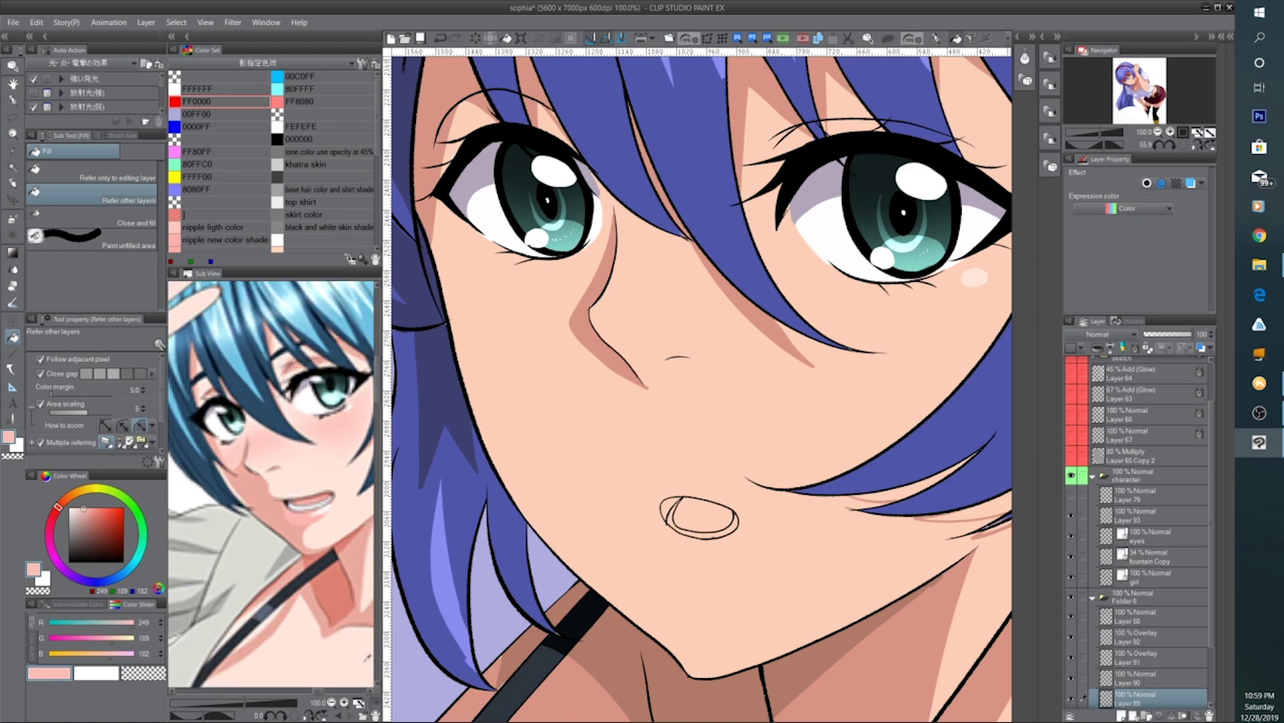
{"action": "left_click", "coordinate": [703, 515]}
{"action": "scroll", "coordinate": [686, 512], "scroll_direction": "up", "scroll_amount": 1}
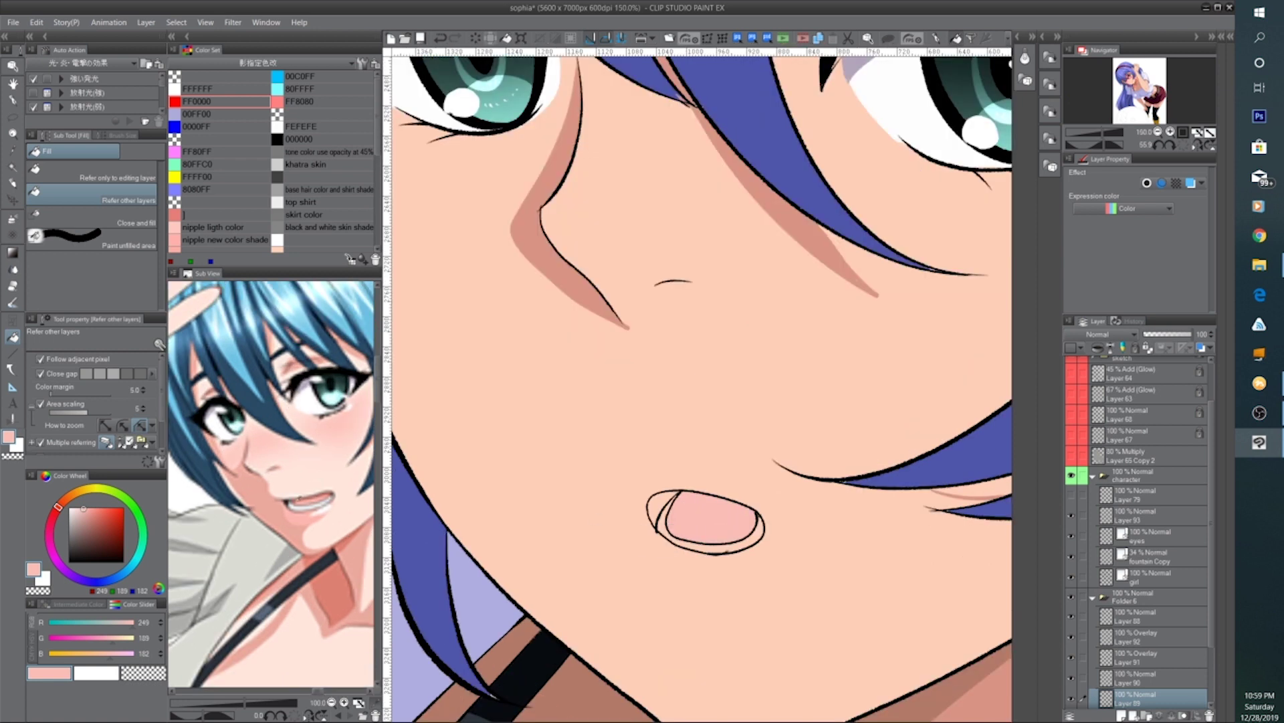
Recolour the tongue with the salmon pink sampled from the reference character's mouth
{"action": "left_click", "coordinate": [713, 521]}
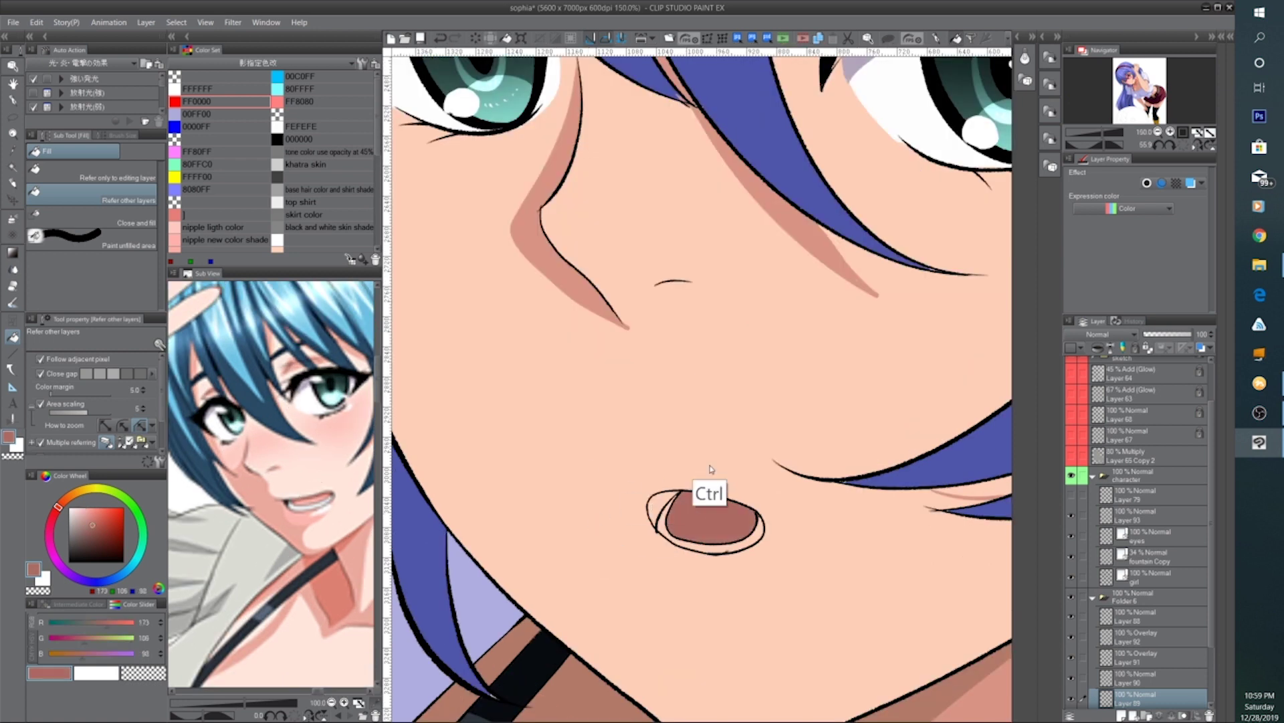
{"action": "left_click", "coordinate": [326, 499]}
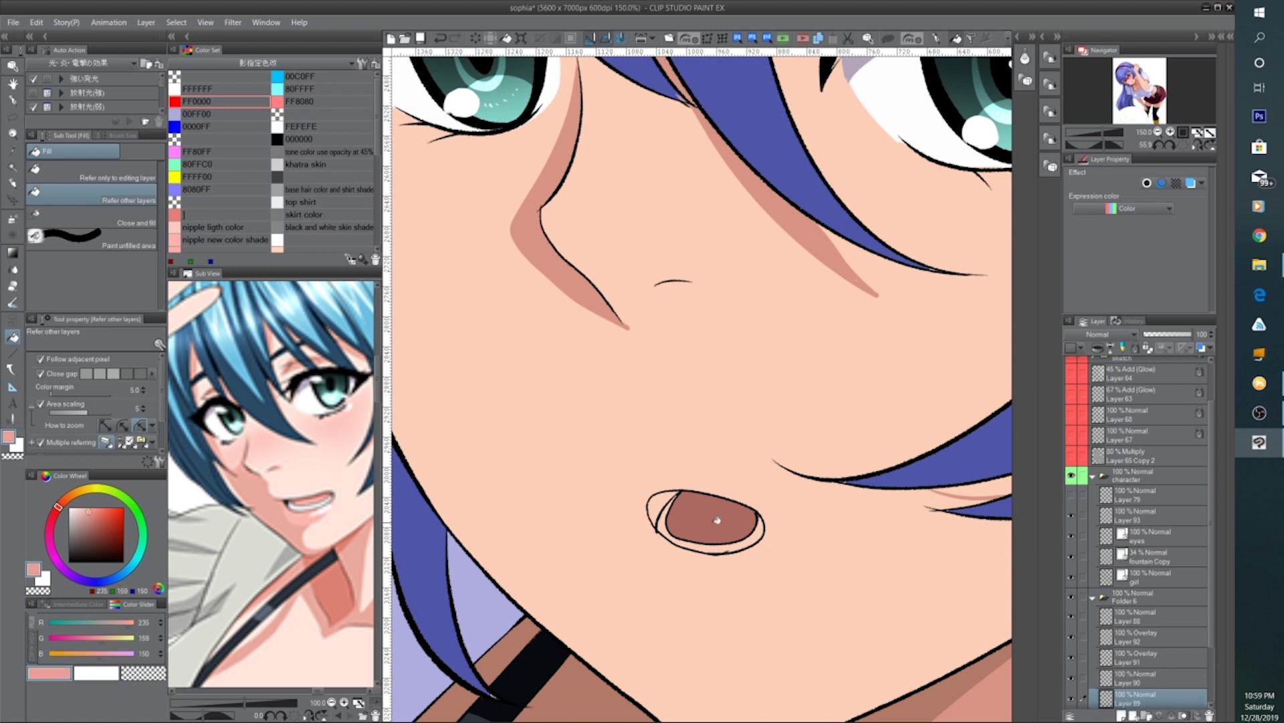
{"action": "left_click", "coordinate": [717, 520]}
Fill the mouth's dark inner corner with near-black and the surrounding teeth band with light grey, both sampled from the reference
{"action": "left_click", "coordinate": [288, 501]}
{"action": "left_click", "coordinate": [661, 501]}
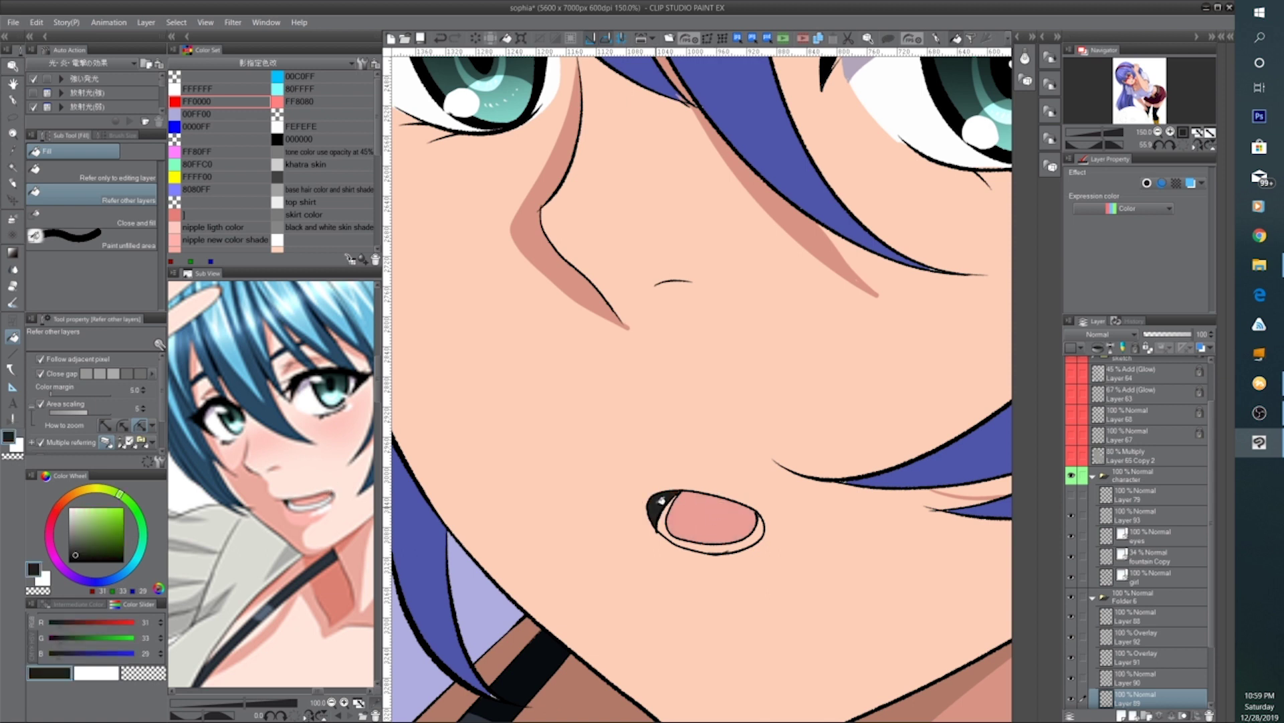
{"action": "left_click", "coordinate": [293, 505]}
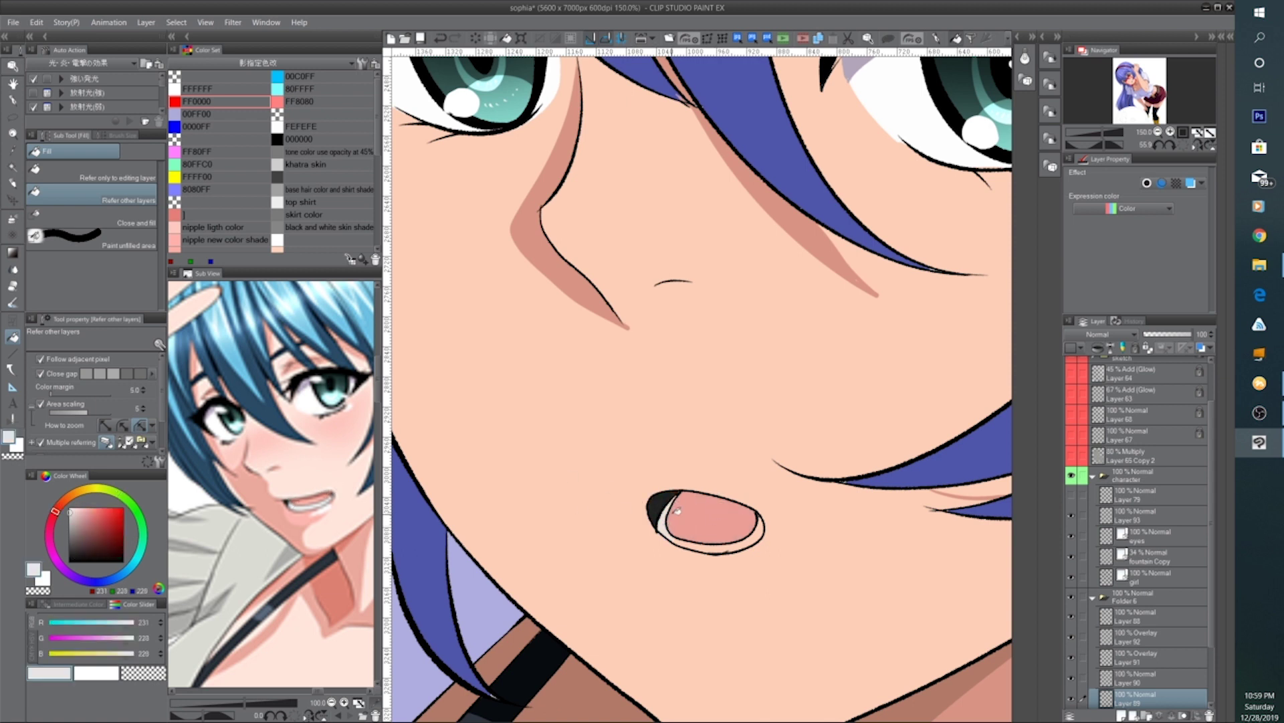
{"action": "left_click", "coordinate": [713, 546]}
{"action": "left_click", "coordinate": [762, 531]}
{"action": "scroll", "coordinate": [764, 523], "scroll_direction": "down", "scroll_amount": 2}
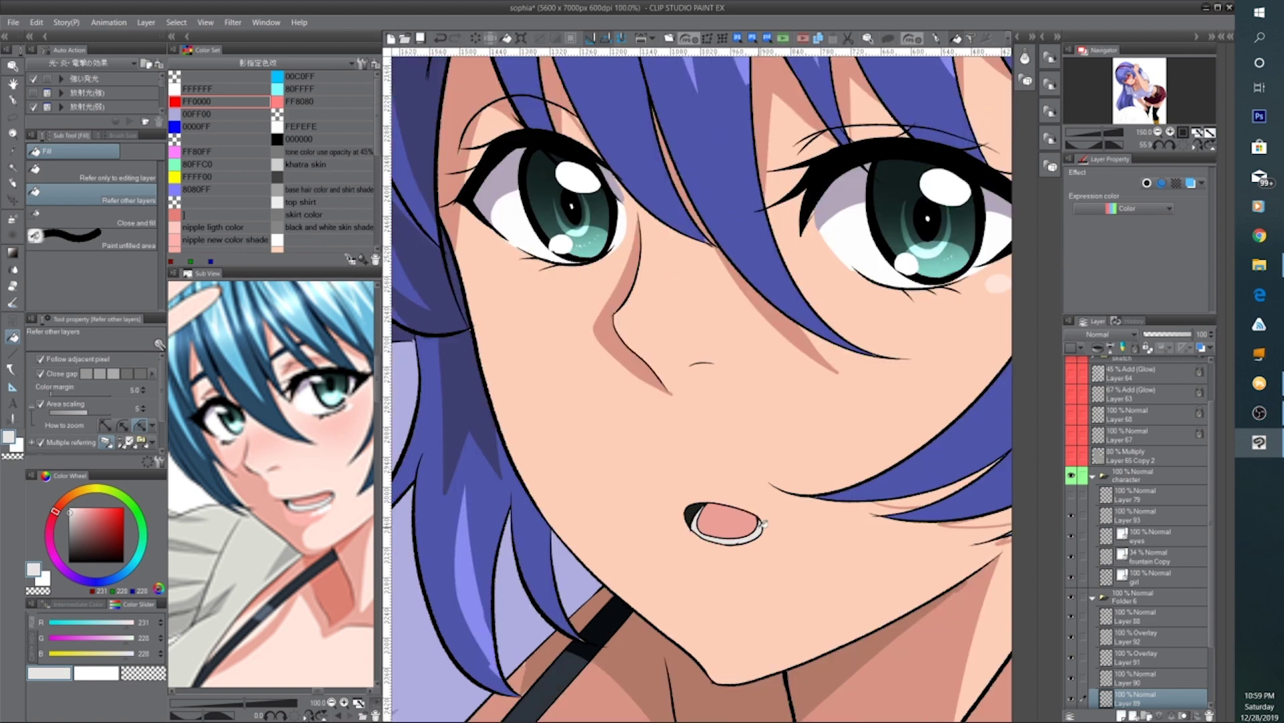
Sample the reference mouth's dark red and draw a curved shadow boundary across the tongue with the G-pen at size 10
{"action": "key", "text": "p"}
{"action": "scroll", "coordinate": [703, 385], "scroll_direction": "up", "scroll_amount": 2}
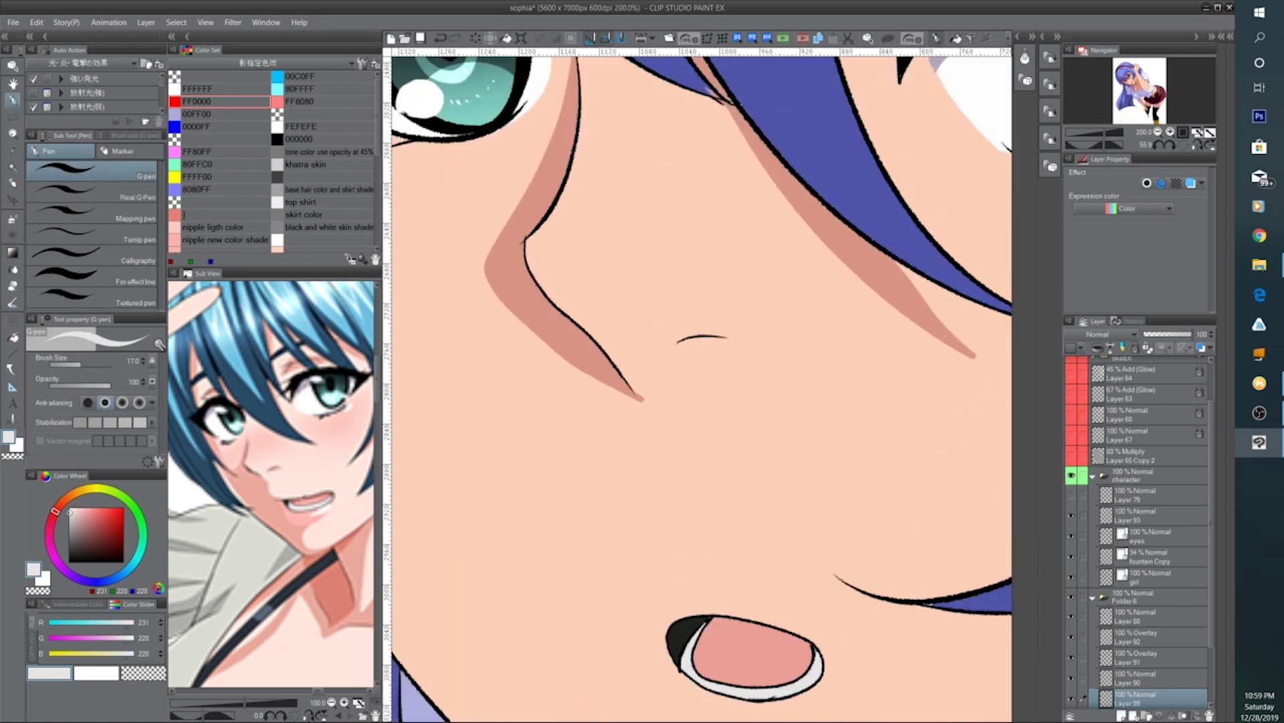
{"action": "left_click", "coordinate": [298, 497]}
{"action": "left_click_drag", "start_coordinate": [739, 630], "coordinate": [649, 503]}
{"action": "scroll", "coordinate": [619, 514], "scroll_direction": "up", "scroll_amount": 2}
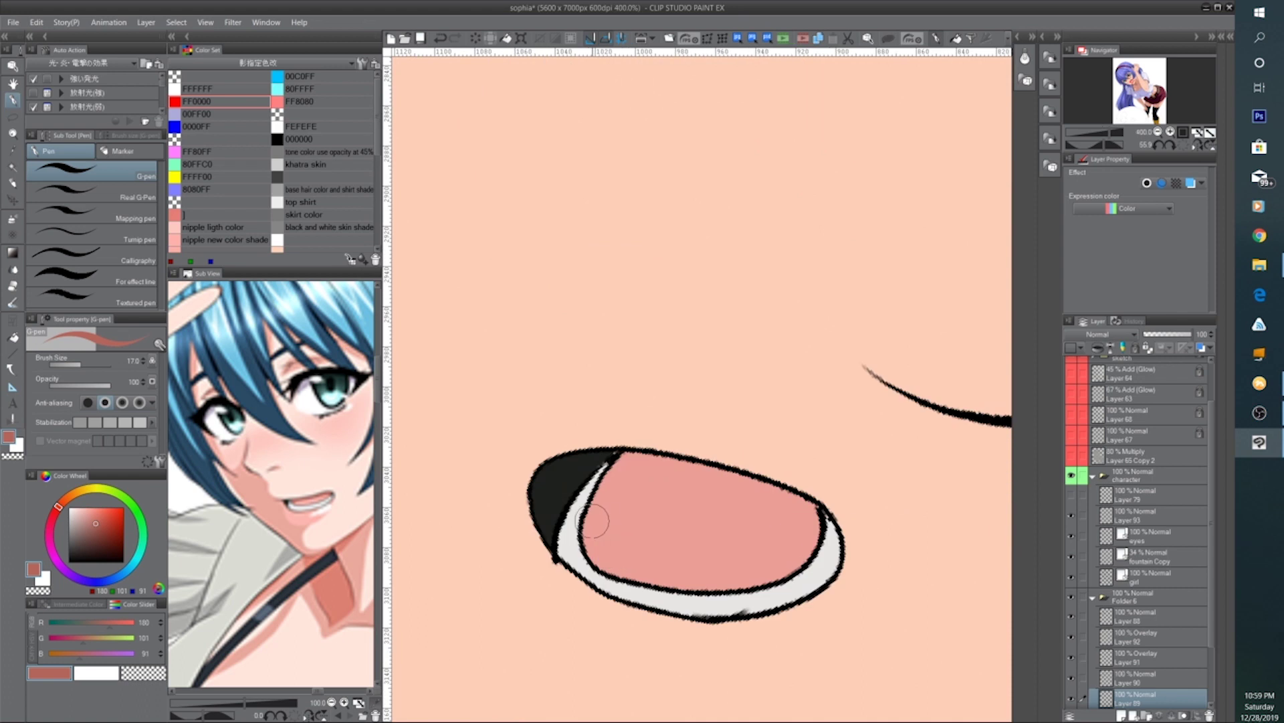
{"action": "key", "text": "bracketleft"}
{"action": "key", "text": "bracketleft"}
{"action": "key", "text": "bracketleft"}
{"action": "mouse_move", "coordinate": [585, 528]}
{"action": "left_mouse_down"}
{"action": "mouse_move", "coordinate": [599, 515]}
{"action": "mouse_move", "coordinate": [799, 519]}
{"action": "mouse_move", "coordinate": [816, 559]}
{"action": "left_mouse_up"}
Sample a blue-grey from the reference teeth, draw a shadow boundary across the teeth beside the dark mouth corner and fill the shadow
{"action": "left_click", "coordinate": [319, 505]}
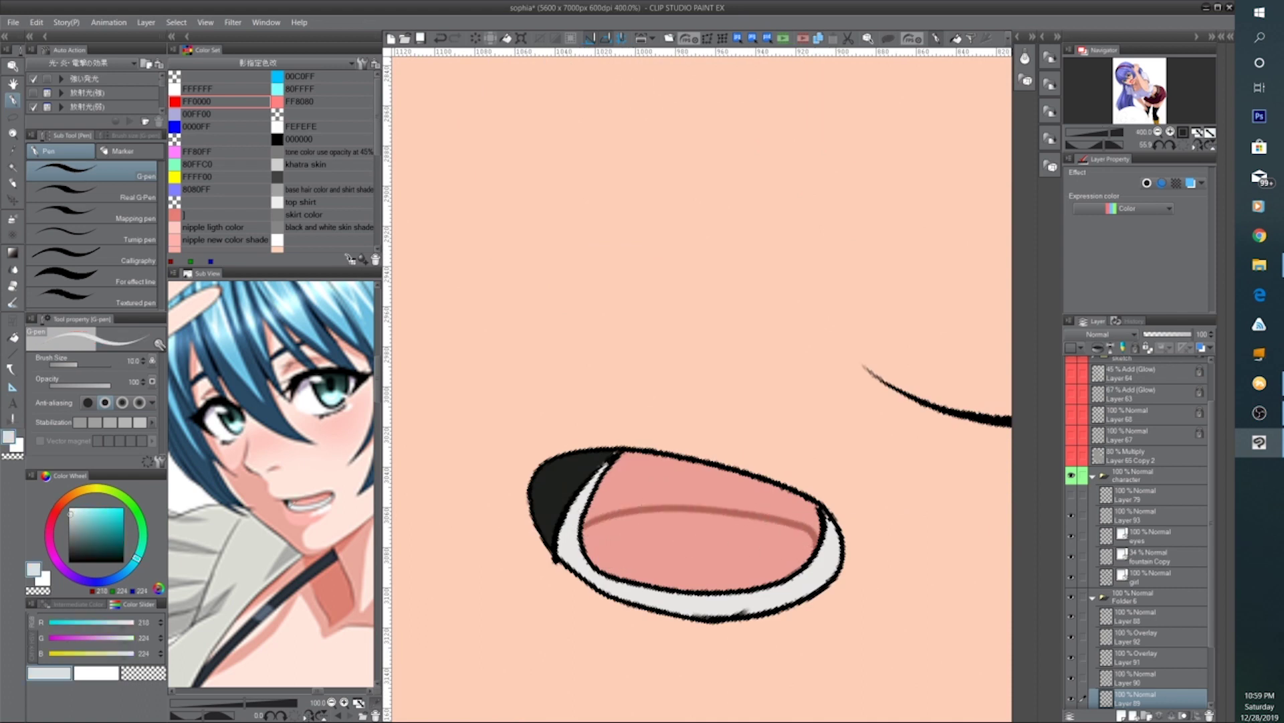
{"action": "left_click", "coordinate": [317, 506]}
{"action": "left_click", "coordinate": [314, 508]}
{"action": "left_click", "coordinate": [312, 508]}
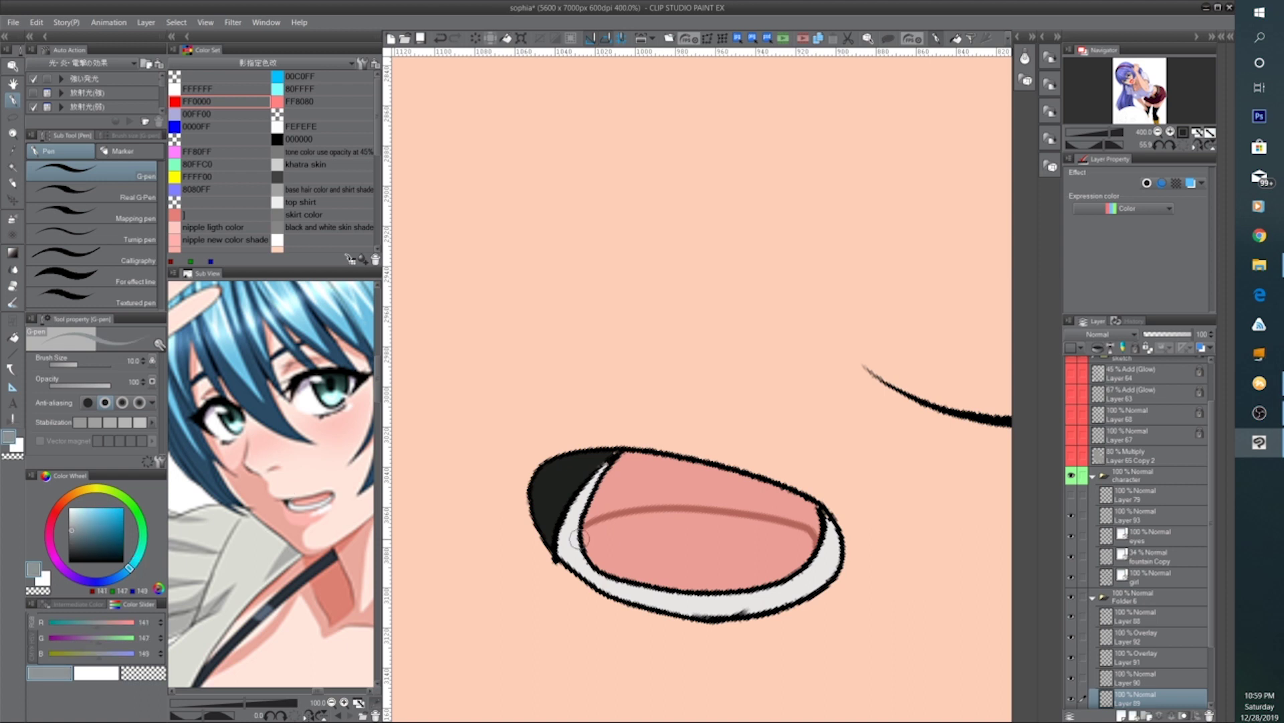
{"action": "left_click_drag", "start_coordinate": [570, 532], "coordinate": [558, 552]}
{"action": "left_click", "coordinate": [12, 336]}
{"action": "left_click", "coordinate": [583, 507]}
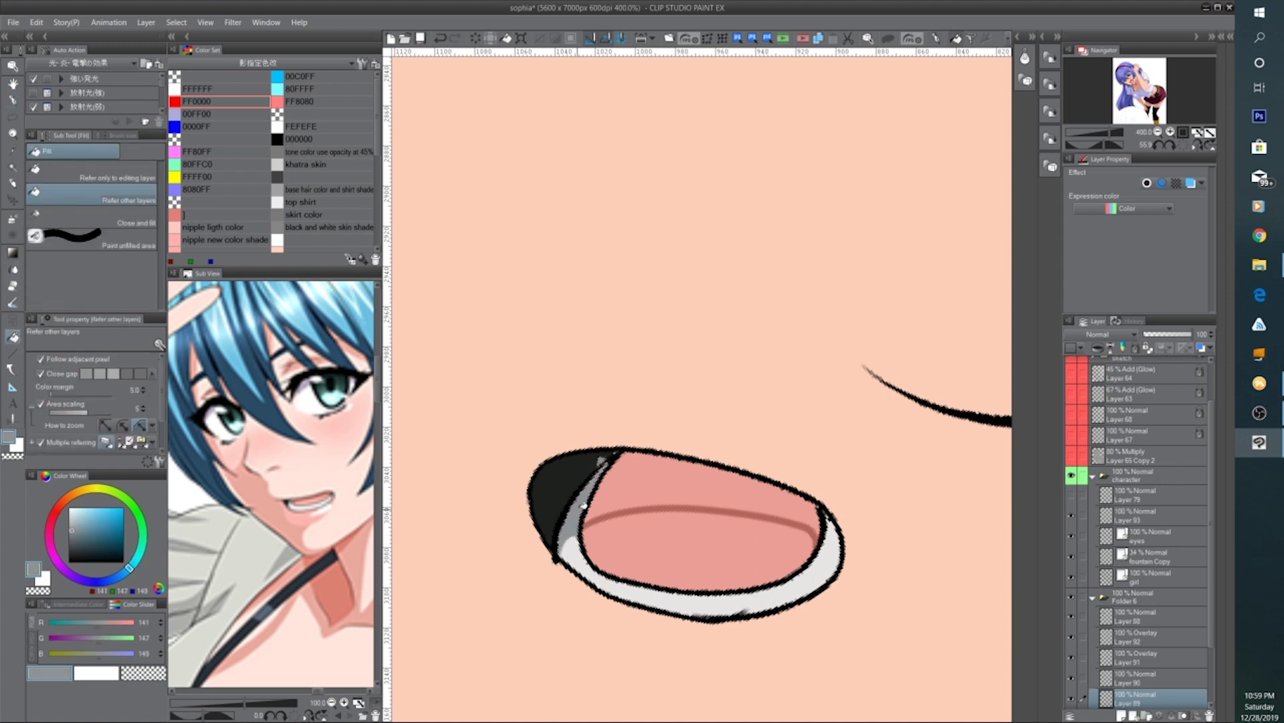
Fill the tongue above its shadow boundary with the dark red and pick up the mouth corner's near-black for the G-pen
{"action": "left_click", "coordinate": [628, 507], "text": "alt"}
{"action": "left_click", "coordinate": [626, 488]}
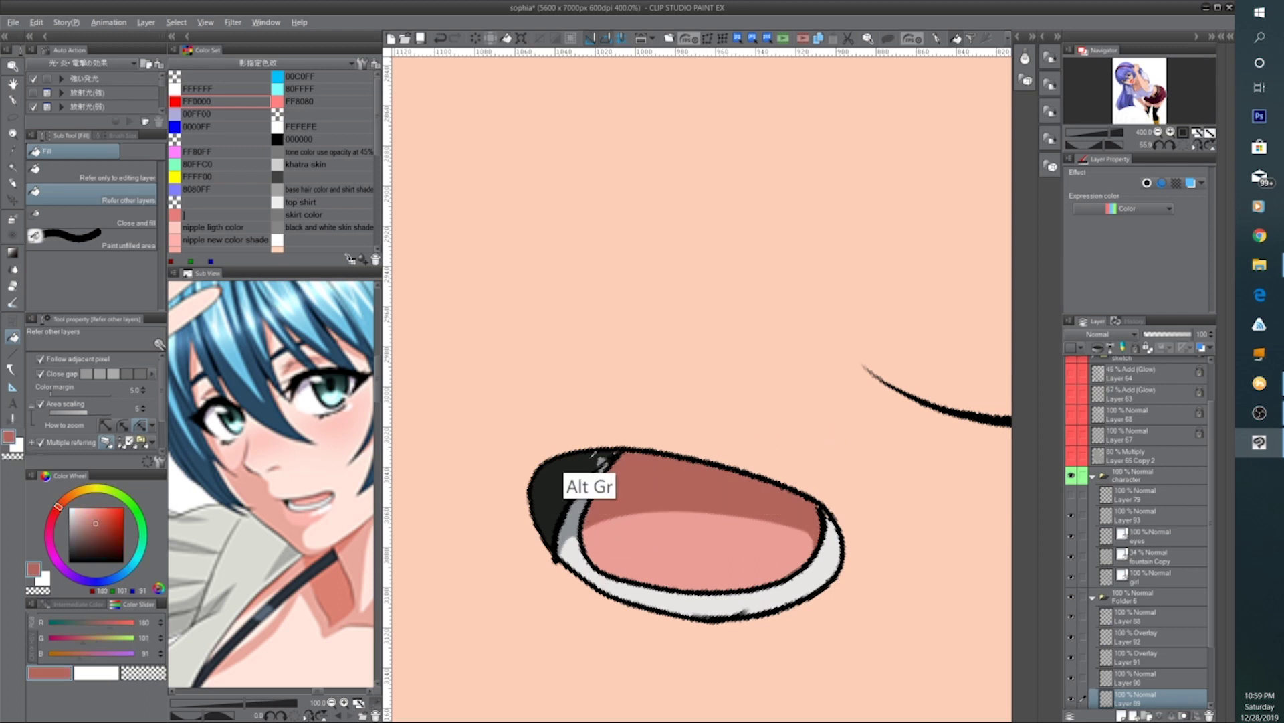
{"action": "left_click", "coordinate": [595, 460], "text": "alt"}
{"action": "key", "text": "p"}
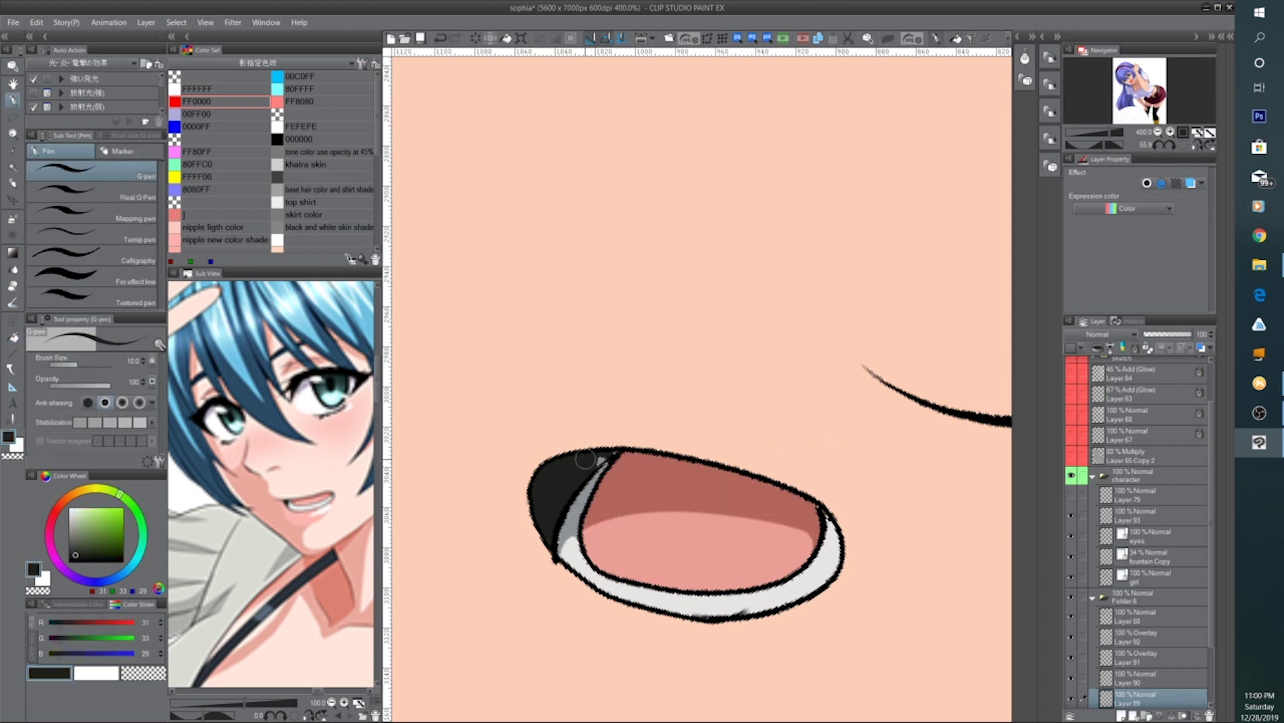
{"action": "scroll", "coordinate": [597, 461], "scroll_direction": "down", "scroll_amount": 6}
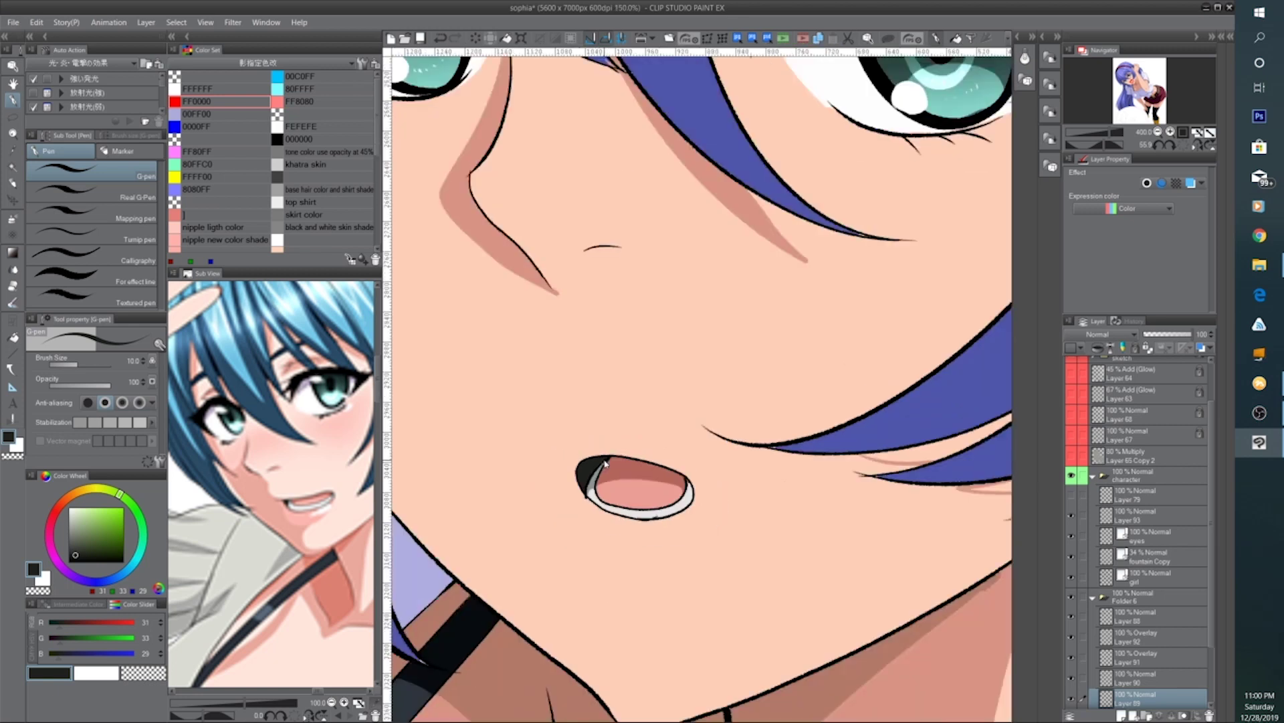
{"action": "scroll", "coordinate": [606, 463], "scroll_direction": "down", "scroll_amount": 1}
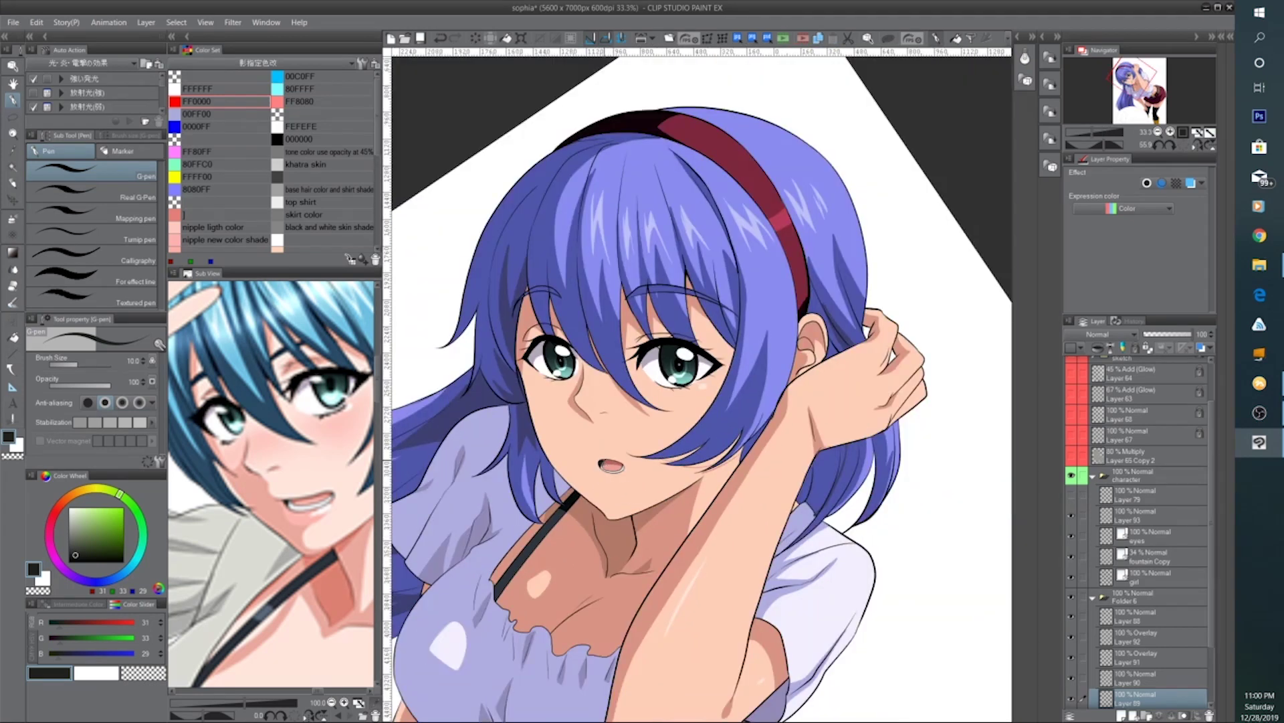
{"action": "scroll", "coordinate": [606, 463], "scroll_direction": "up", "scroll_amount": 1}
Activate Layer 85 in the body folder for filling and sample the salmon skin-shadow shade beneath the side hair
{"action": "left_click", "coordinate": [750, 491], "text": "ctrl"}
{"action": "left_click_drag", "start_coordinate": [722, 490], "coordinate": [632, 535]}
{"action": "left_click", "coordinate": [20, 338]}
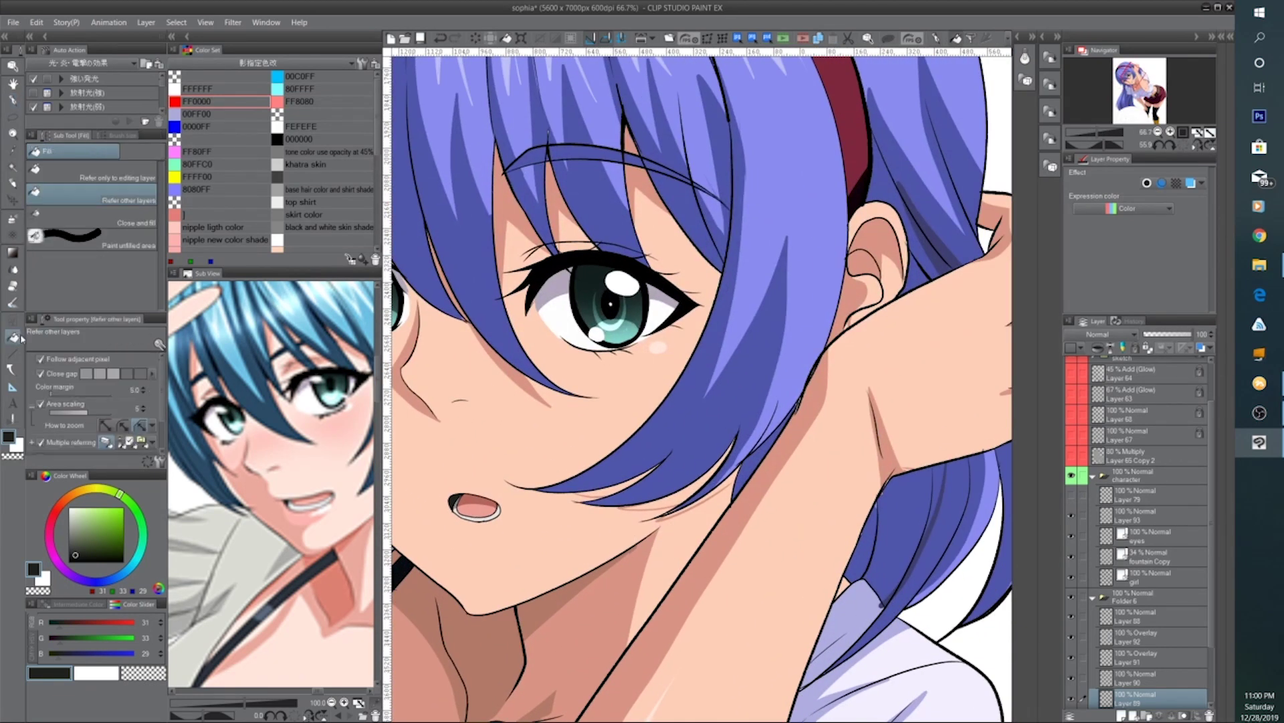
{"action": "scroll", "coordinate": [1124, 669], "scroll_direction": "down", "scroll_amount": 3}
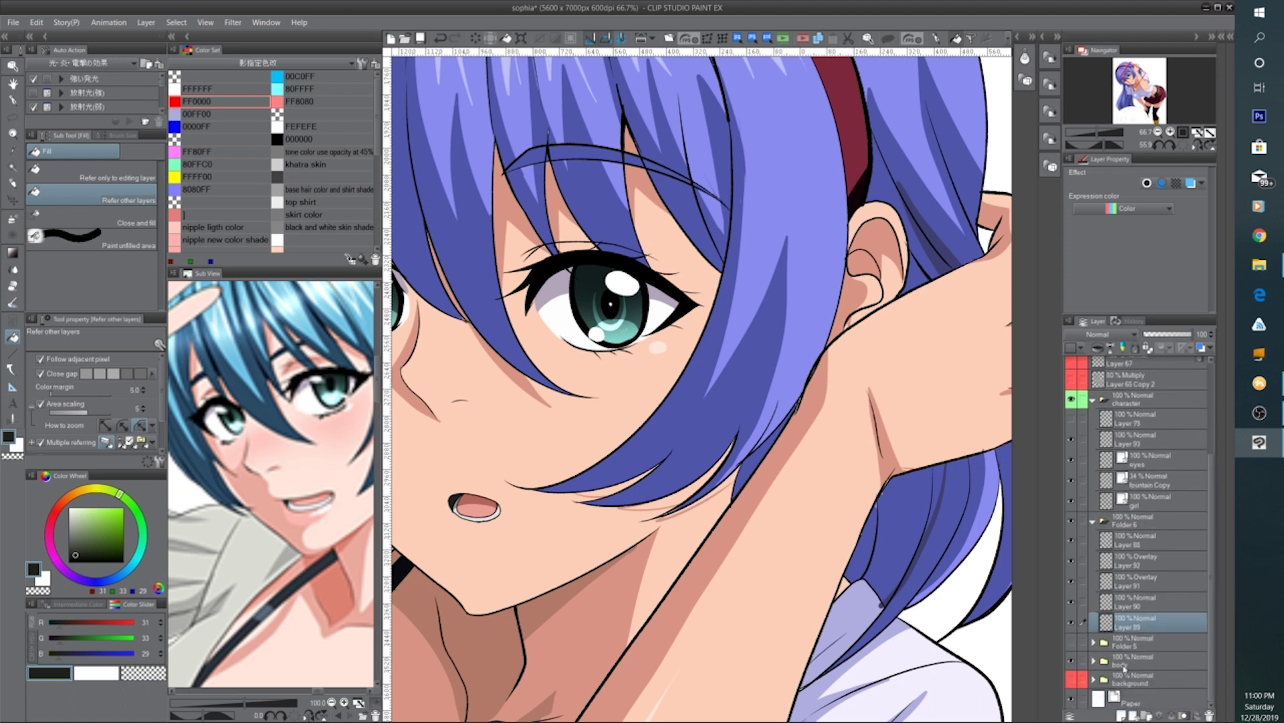
{"action": "left_click", "coordinate": [1096, 661]}
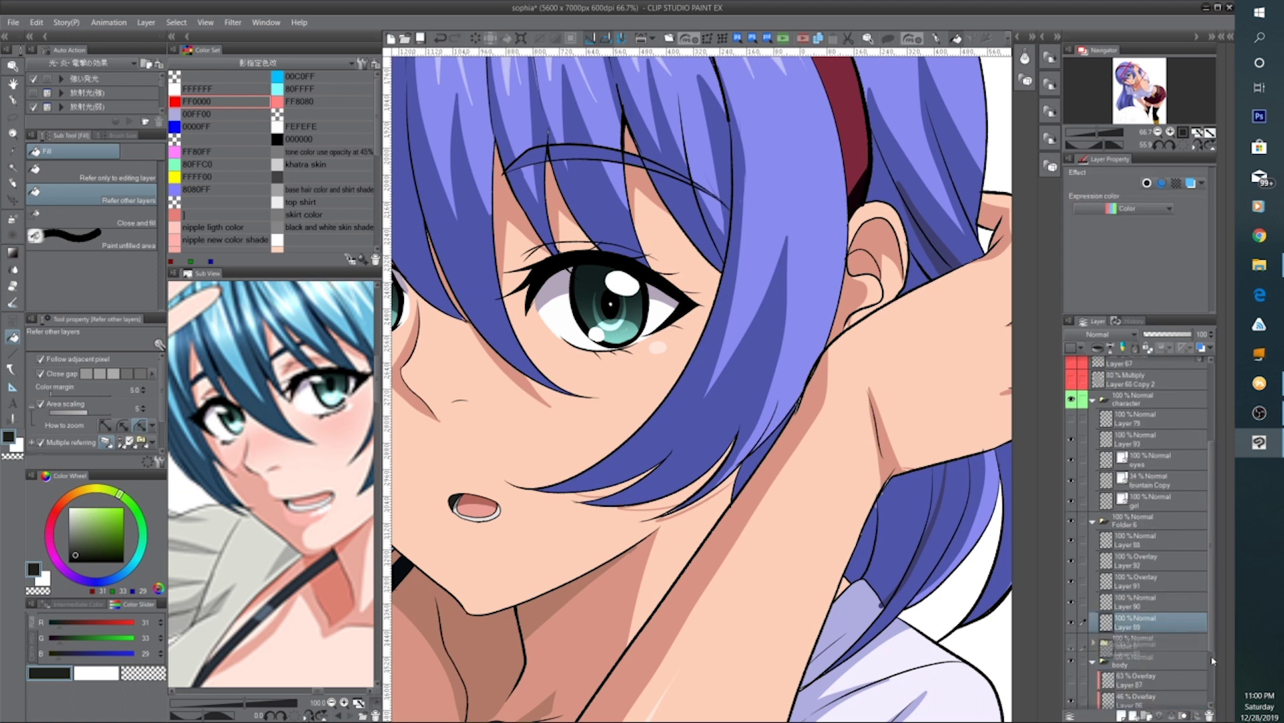
{"action": "scroll", "coordinate": [1212, 641], "scroll_direction": "down", "scroll_amount": 3}
{"action": "left_click", "coordinate": [1137, 639]}
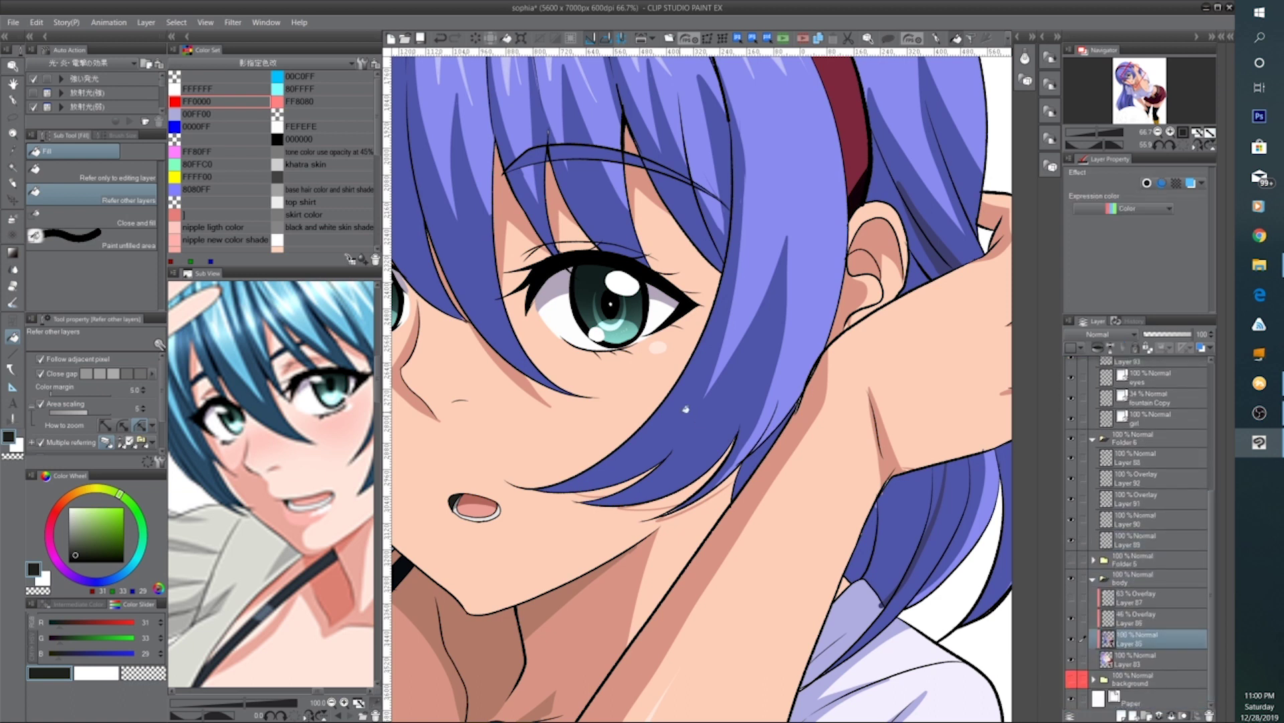
{"action": "key", "text": "ISO_Level3_Shift"}
{"action": "left_click", "coordinate": [666, 499], "text": "alt"}
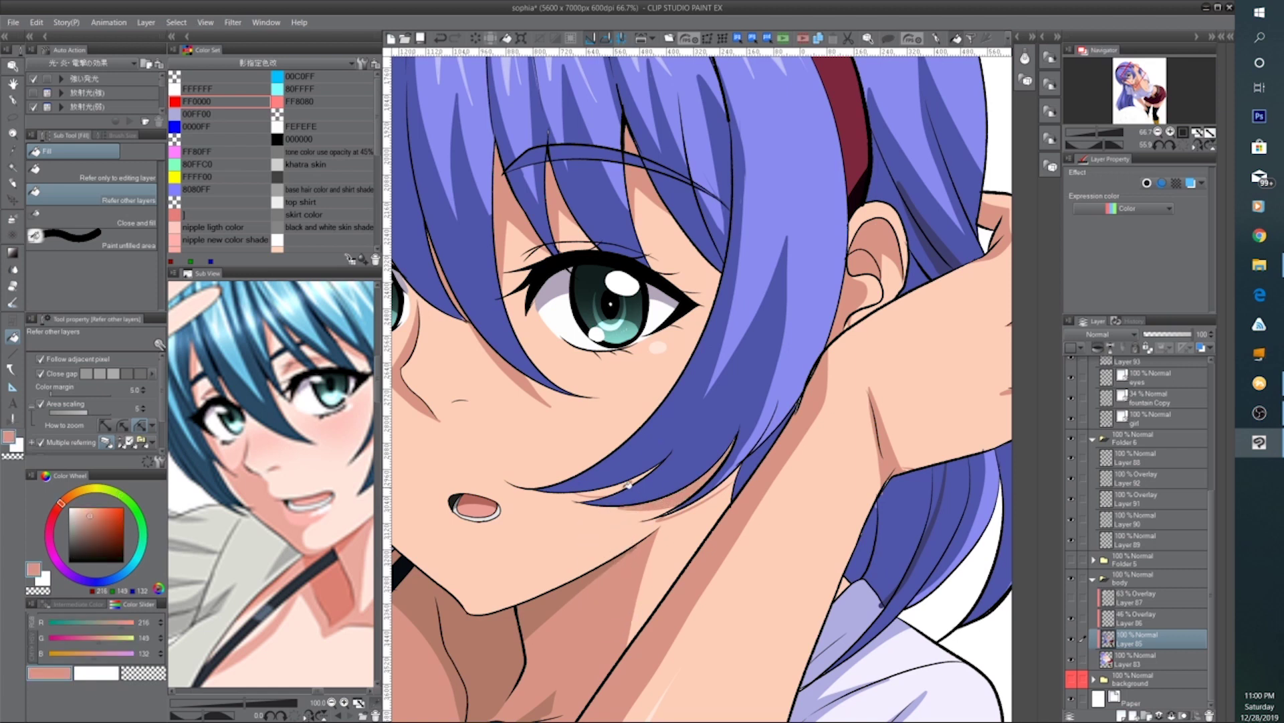
Enlarge the G-pen to size 17 and activate Layer 83, the lowest layer in the body folder
{"action": "scroll", "coordinate": [749, 522], "scroll_direction": "down", "scroll_amount": 2}
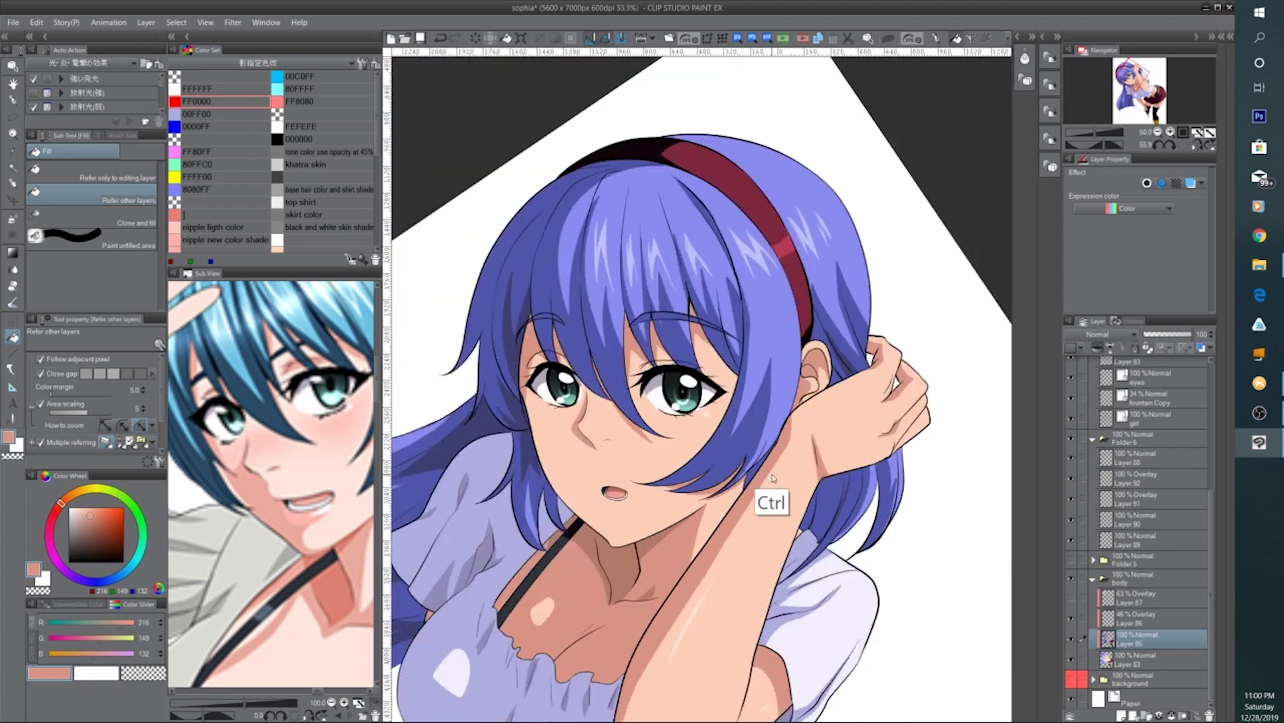
{"action": "key", "text": "p"}
{"action": "scroll", "coordinate": [776, 471], "scroll_direction": "up", "scroll_amount": 2}
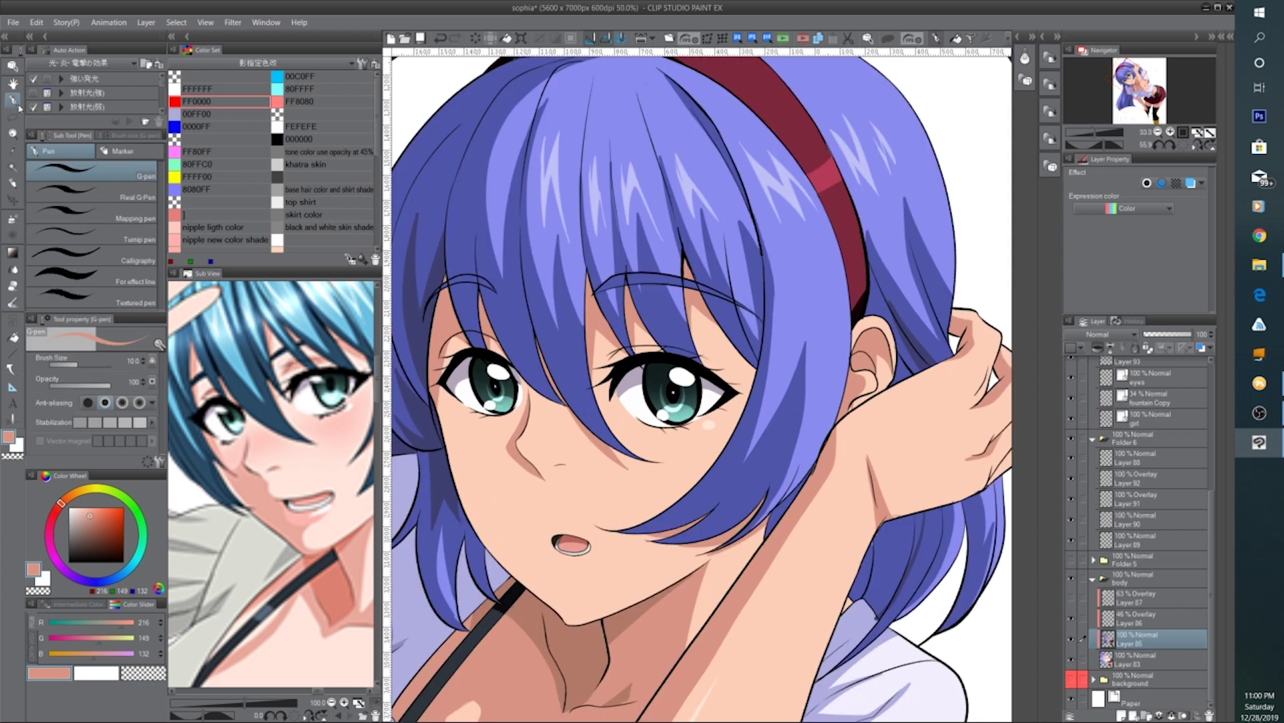
{"action": "key", "text": "bracketright"}
{"action": "key", "text": "bracketright"}
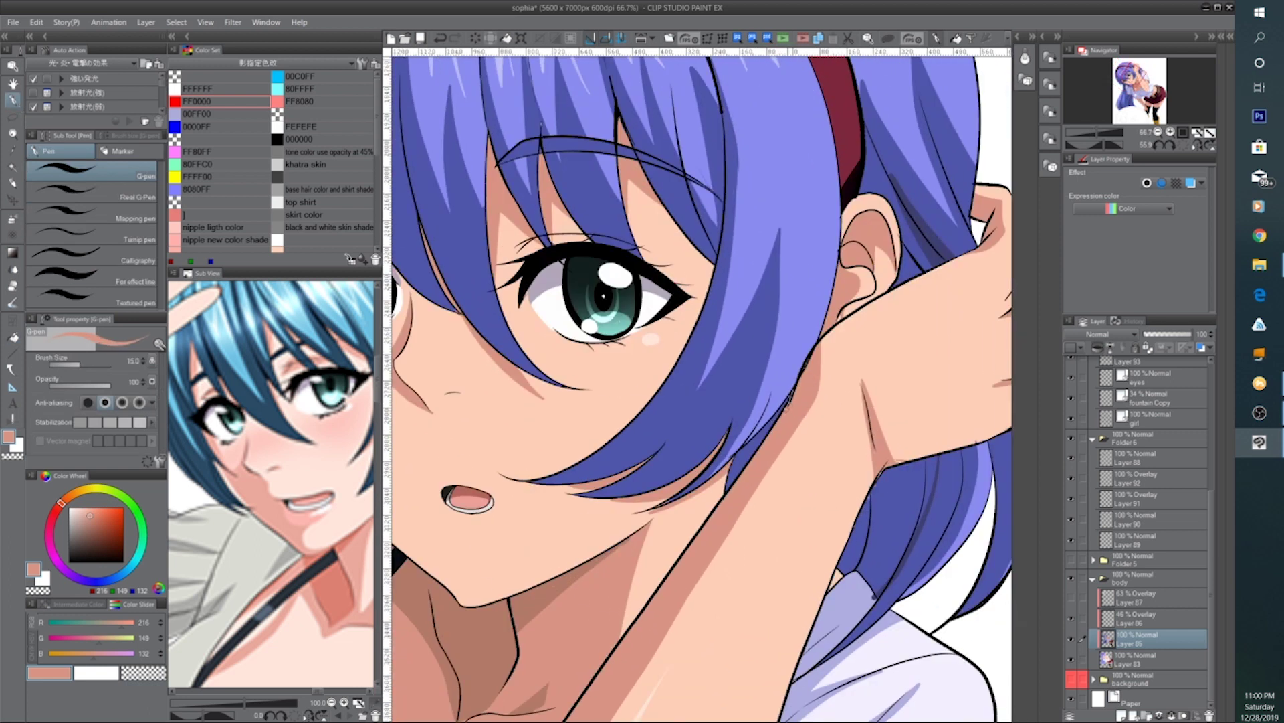
{"action": "left_click", "coordinate": [1146, 654]}
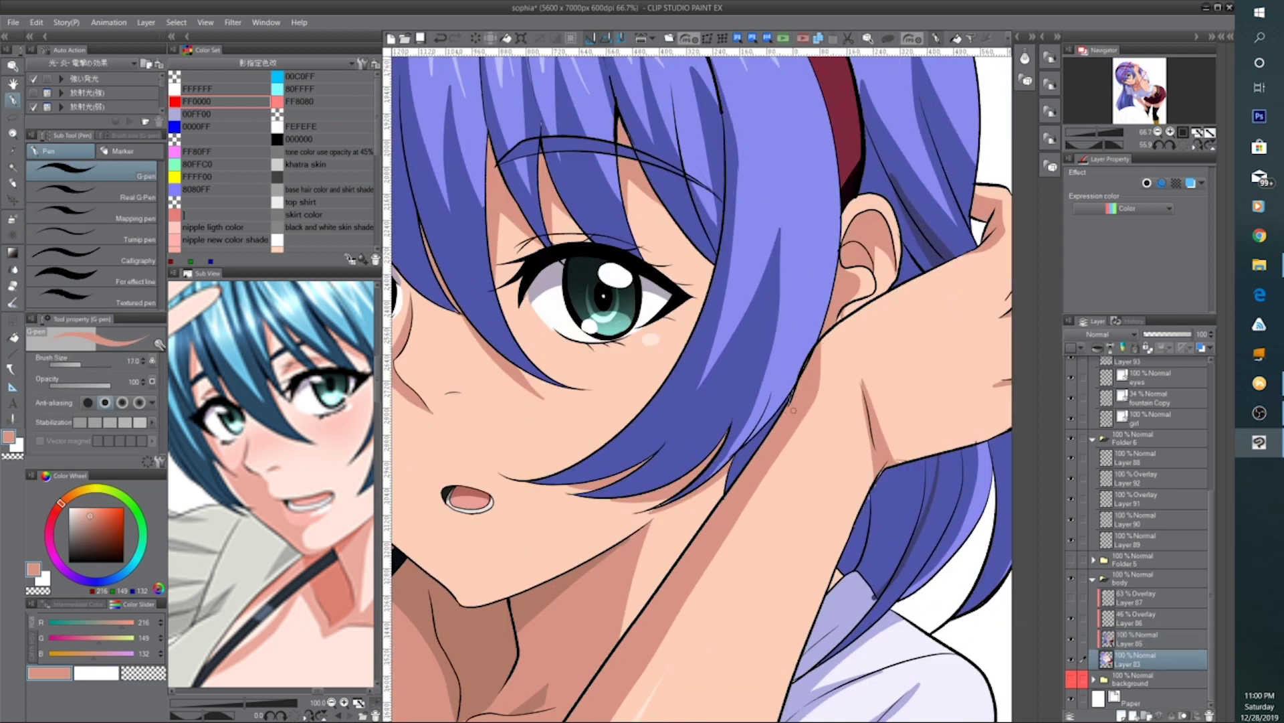
{"action": "key", "text": "alt"}
{"action": "left_click_drag", "start_coordinate": [916, 531], "coordinate": [838, 528]}
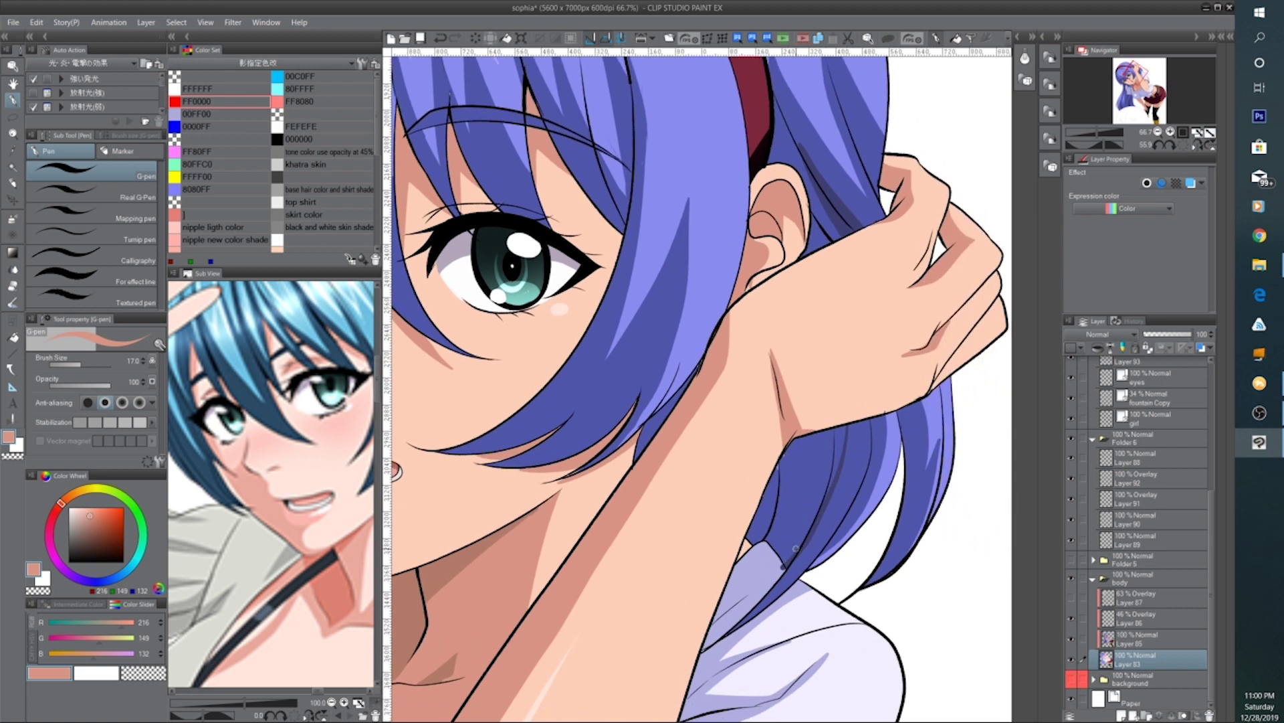
On Layer 85, fill the shadowed hair strands behind the raised forearm with the dark navy sampled from the neighbouring strand
{"action": "left_click", "coordinate": [1117, 643]}
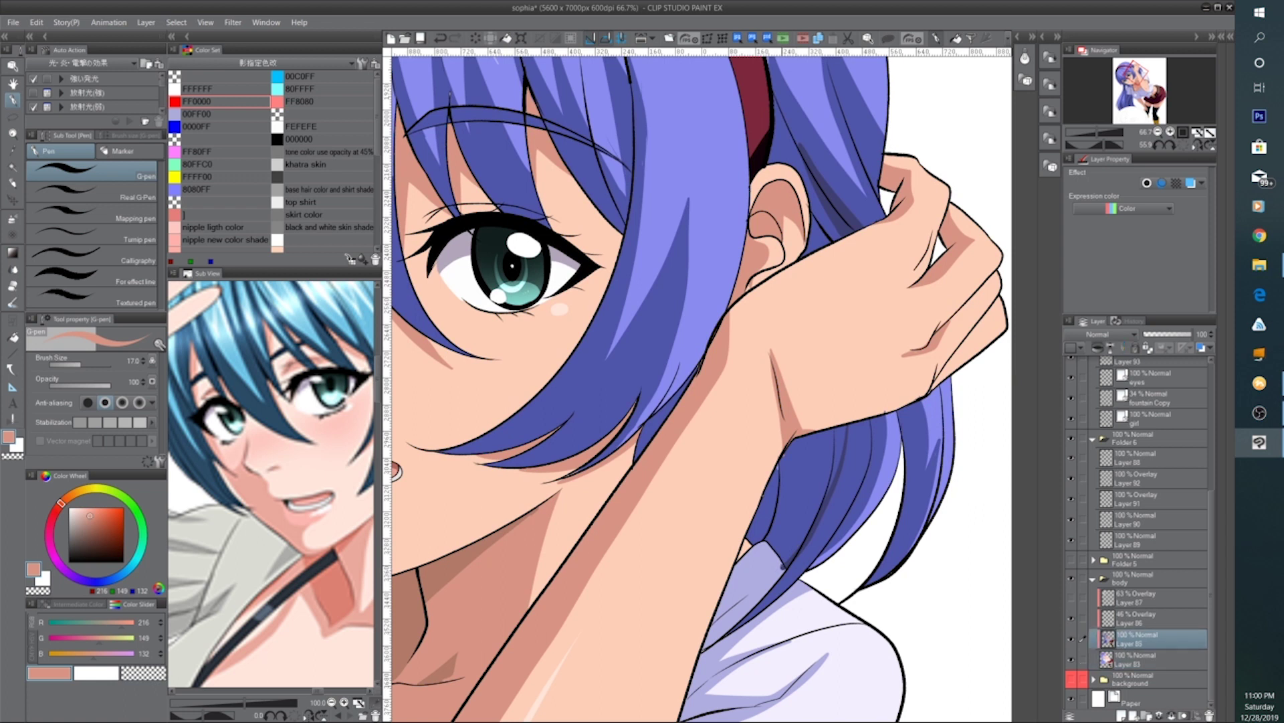
{"action": "left_click", "coordinate": [783, 565], "text": "alt"}
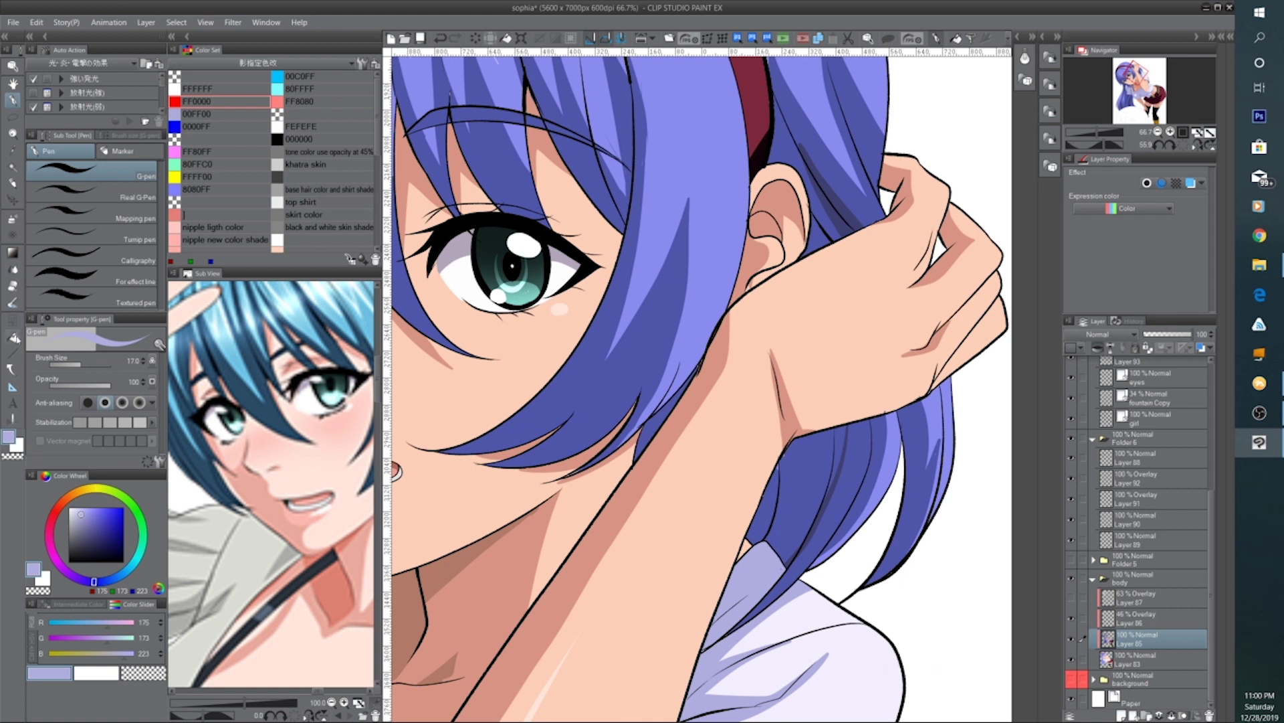
{"action": "key", "text": "g"}
{"action": "scroll", "coordinate": [816, 509], "scroll_direction": "up", "scroll_amount": 1}
{"action": "left_click", "coordinate": [842, 494], "text": "alt"}
{"action": "left_click", "coordinate": [760, 499]}
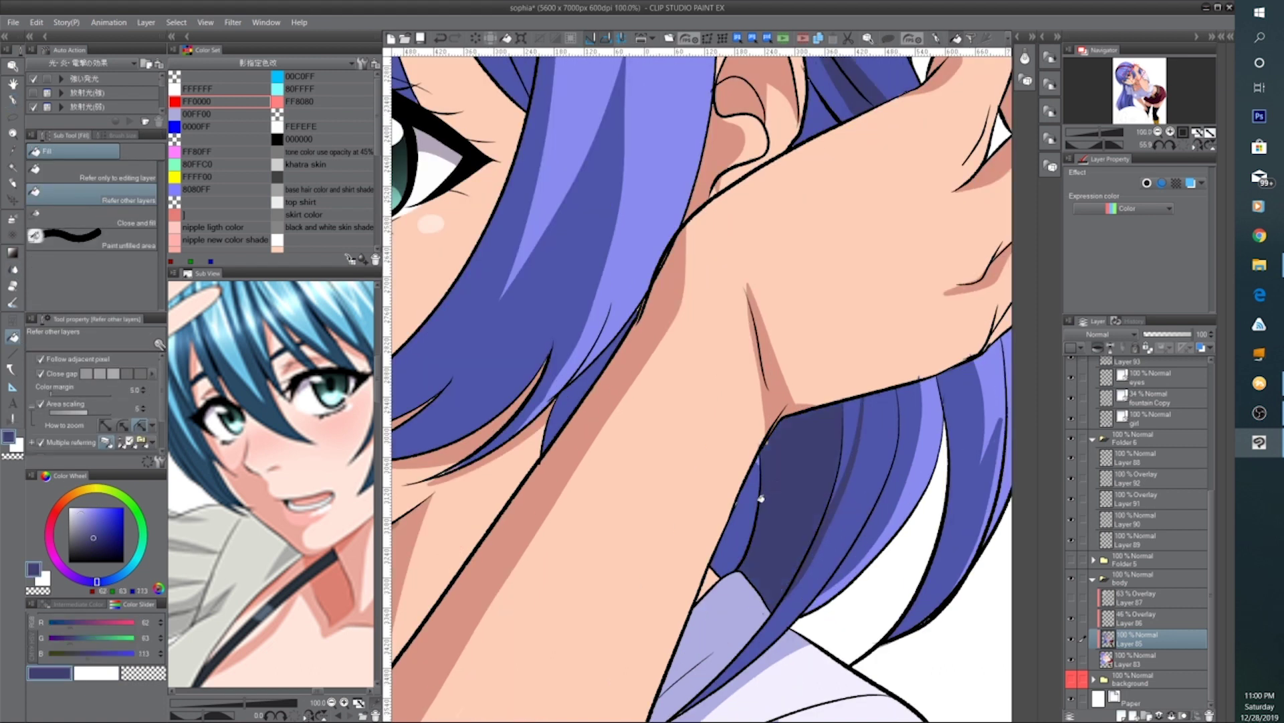
{"action": "left_click", "coordinate": [860, 417]}
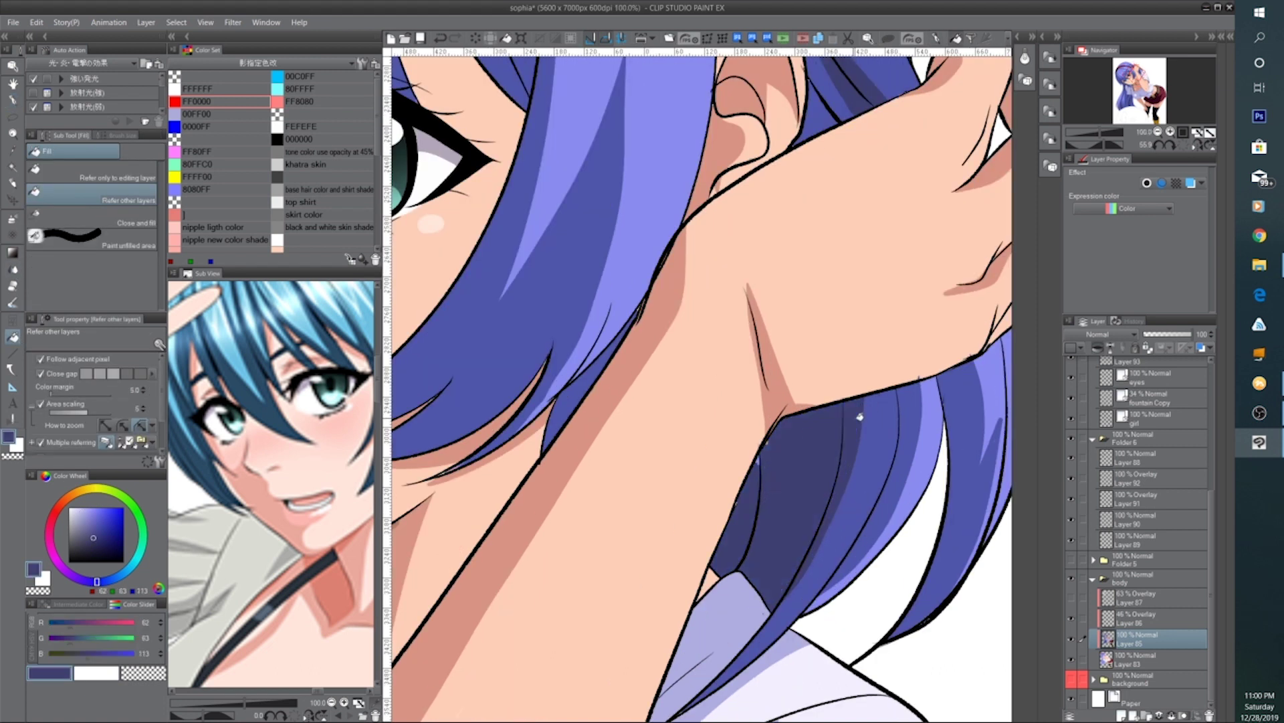
Paint dark navy over the leftover gaps in the hair shadow along the forearm's edge with the G-pen
{"action": "left_click", "coordinate": [16, 100]}
{"action": "left_click_drag", "start_coordinate": [766, 452], "coordinate": [761, 452]}
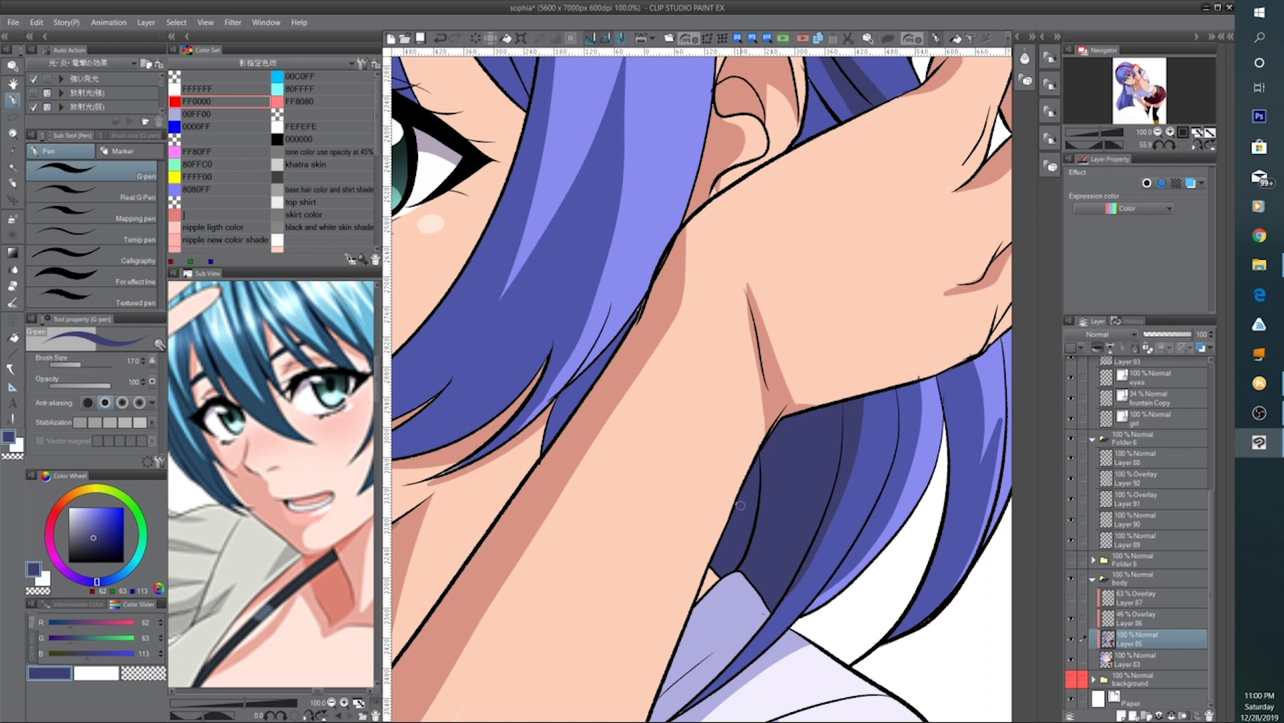
{"action": "scroll", "coordinate": [759, 463], "scroll_direction": "down", "scroll_amount": 1}
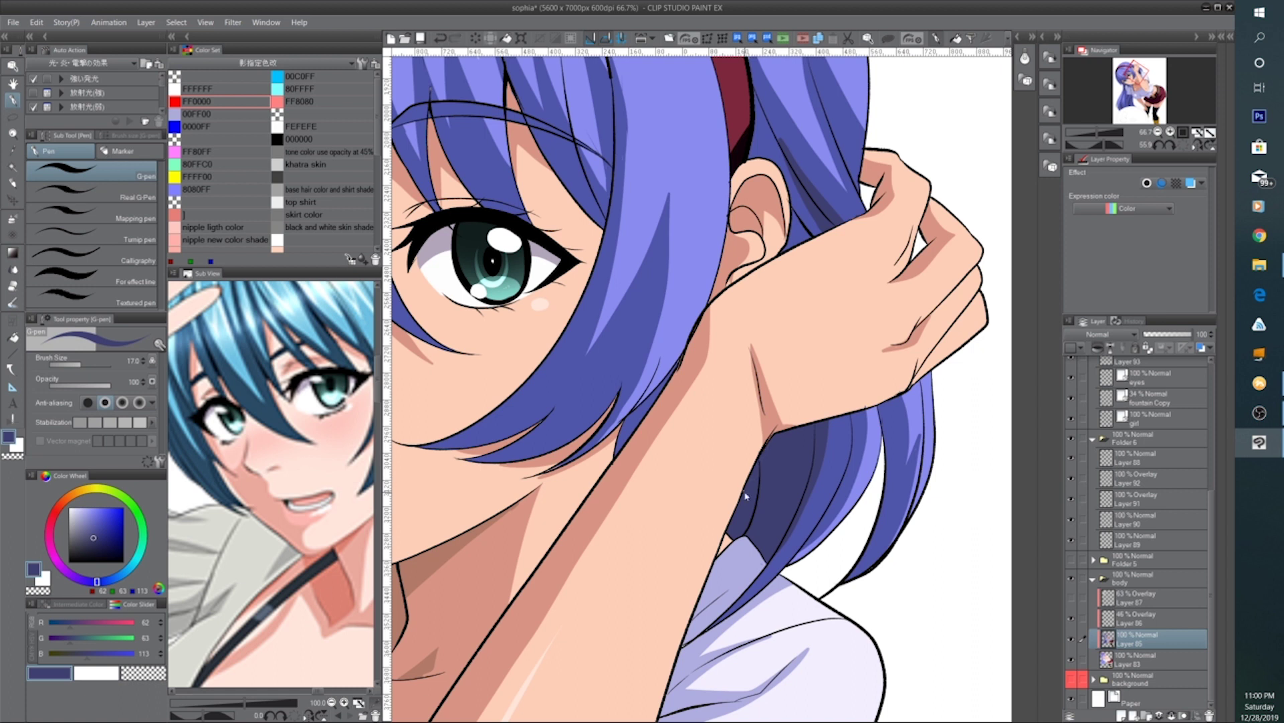
Turn on the visibility of the 63% Overlay layer in the body folder
{"action": "scroll", "coordinate": [746, 495], "scroll_direction": "down", "scroll_amount": 3}
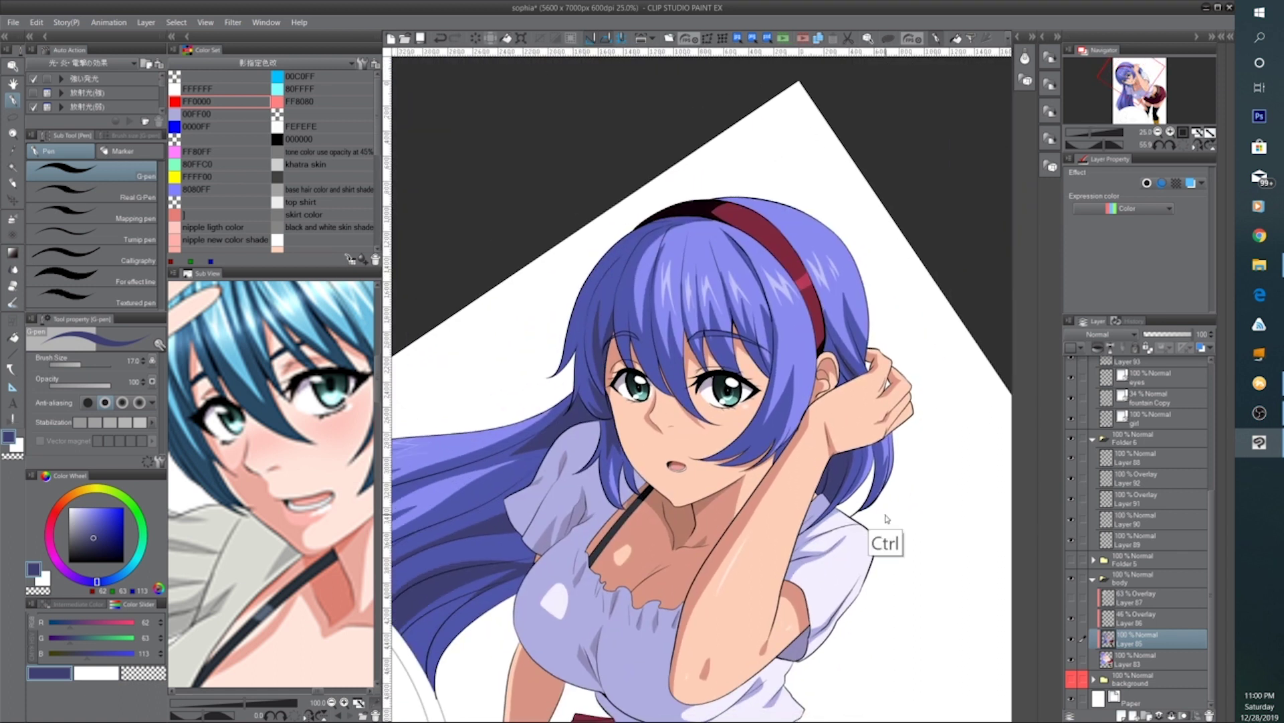
{"action": "scroll", "coordinate": [887, 519], "scroll_direction": "down", "scroll_amount": 2}
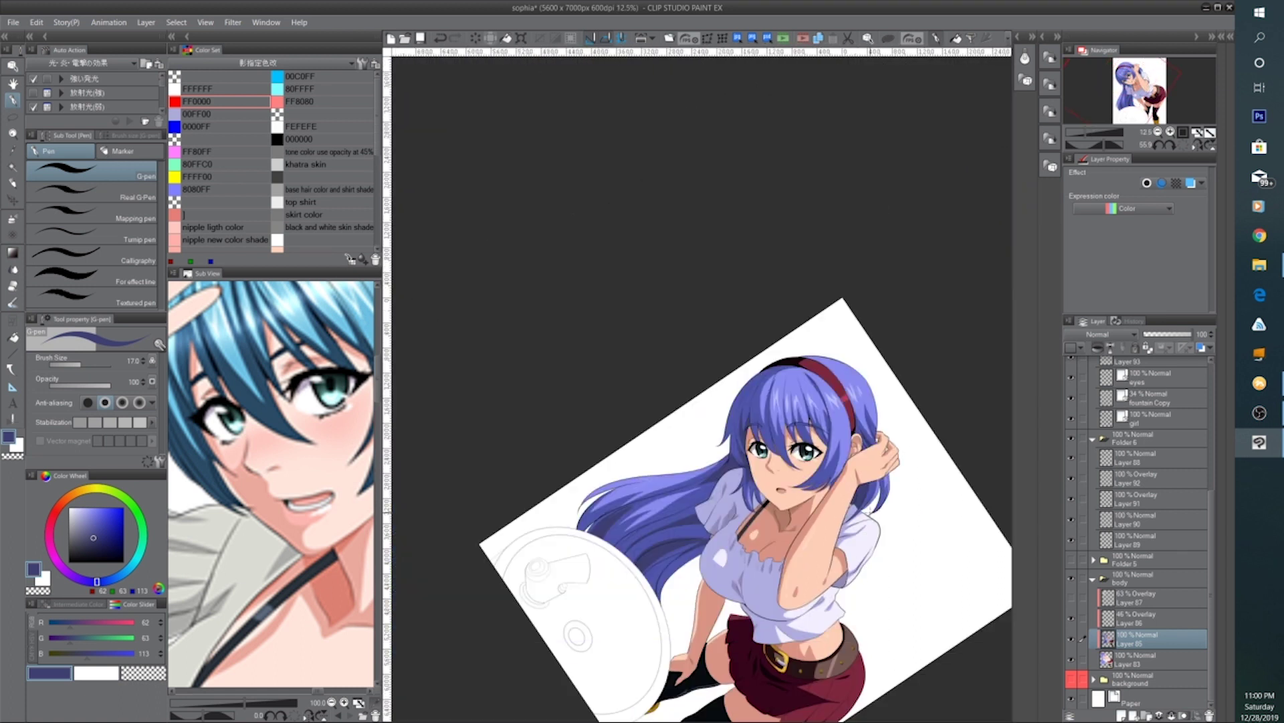
{"action": "left_click", "coordinate": [1072, 600]}
{"action": "scroll", "coordinate": [834, 517], "scroll_direction": "down", "scroll_amount": 3}
{"action": "scroll", "coordinate": [820, 512], "scroll_direction": "up", "scroll_amount": 5}
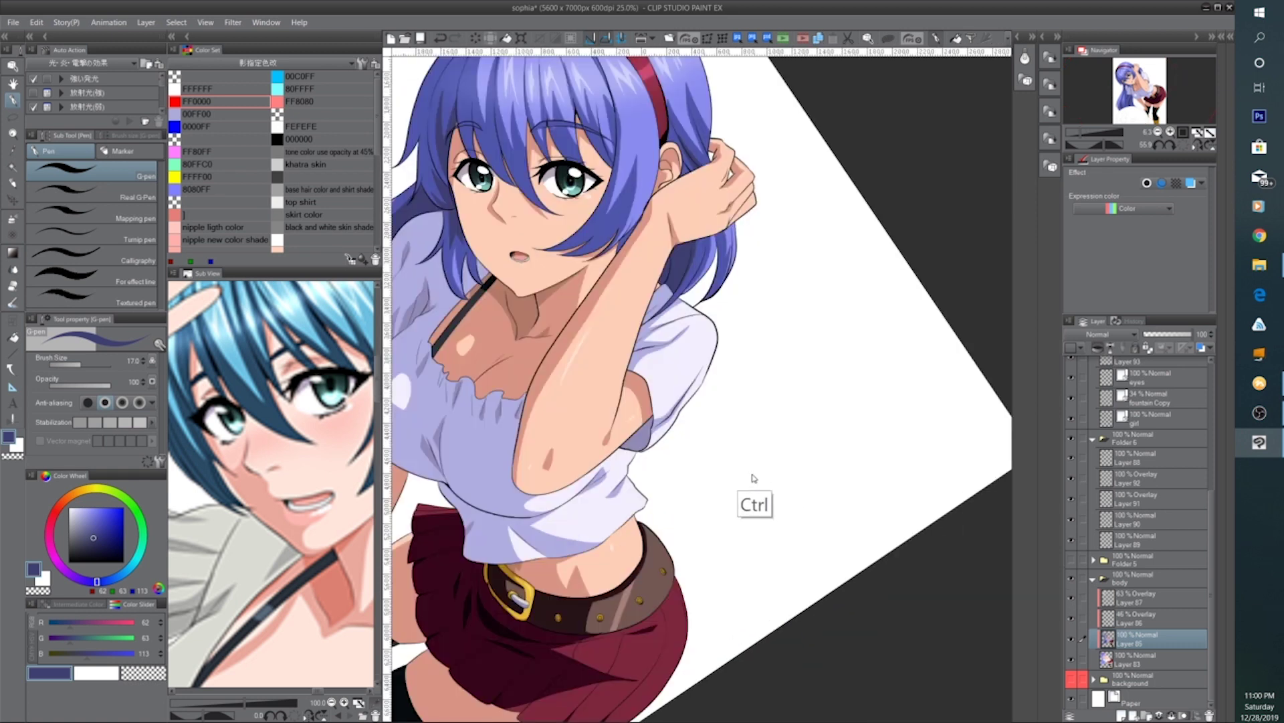
Add a new layer above the top layer in Folder 6 and set its blending mode to Overlay
{"action": "left_click_drag", "start_coordinate": [716, 469], "coordinate": [742, 676]}
{"action": "left_click_drag", "start_coordinate": [677, 509], "coordinate": [757, 568]}
{"action": "scroll", "coordinate": [757, 568], "scroll_direction": "up", "scroll_amount": 1}
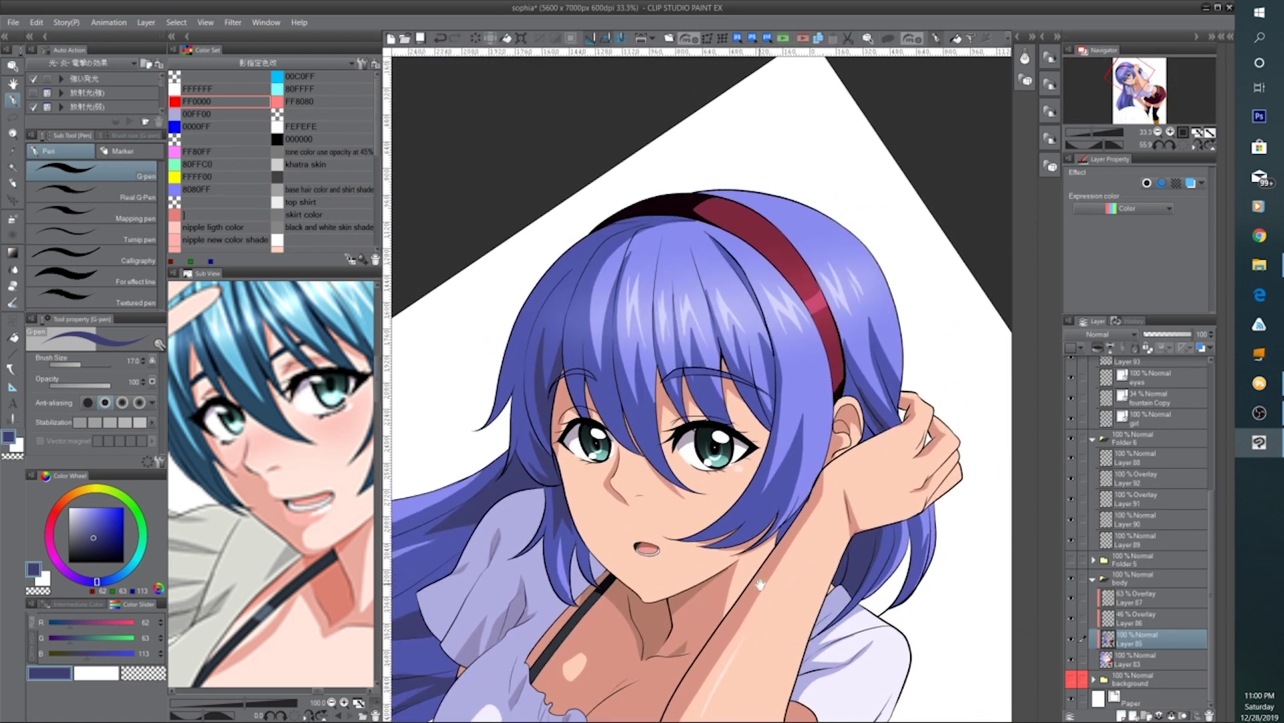
{"action": "left_click", "coordinate": [1122, 458]}
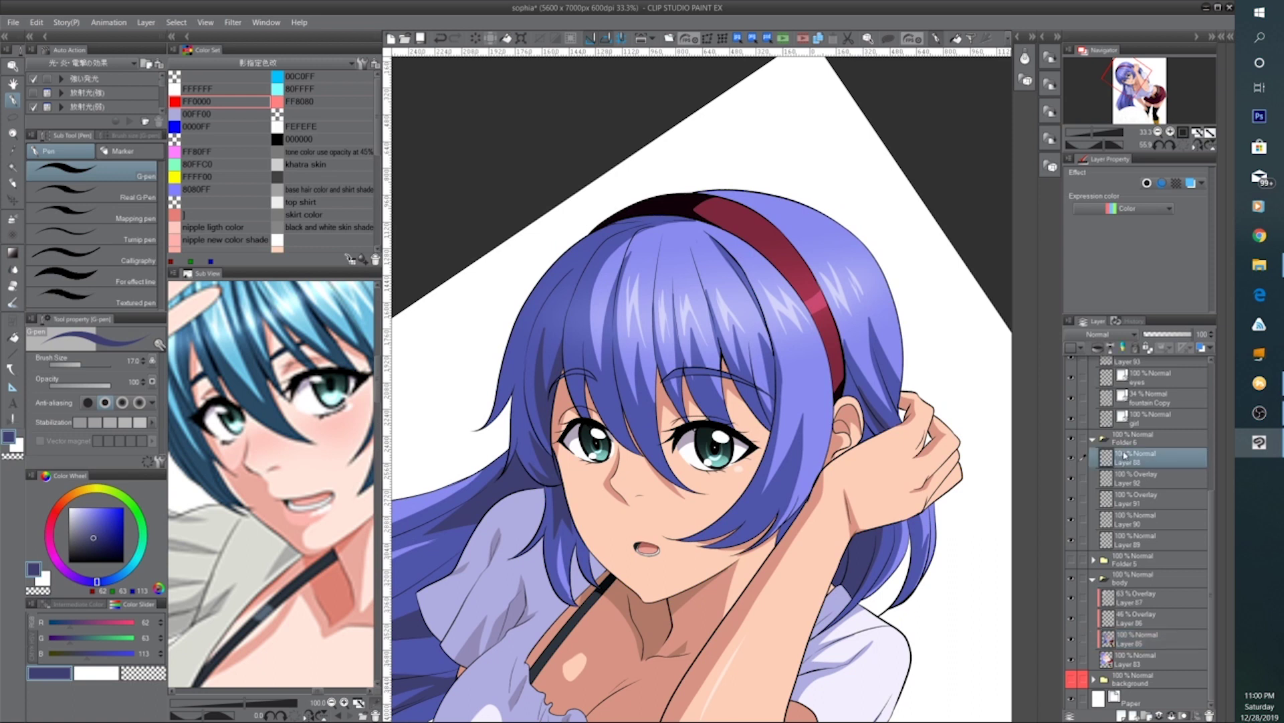
{"action": "left_click", "coordinate": [1122, 716]}
{"action": "left_click", "coordinate": [1101, 334]}
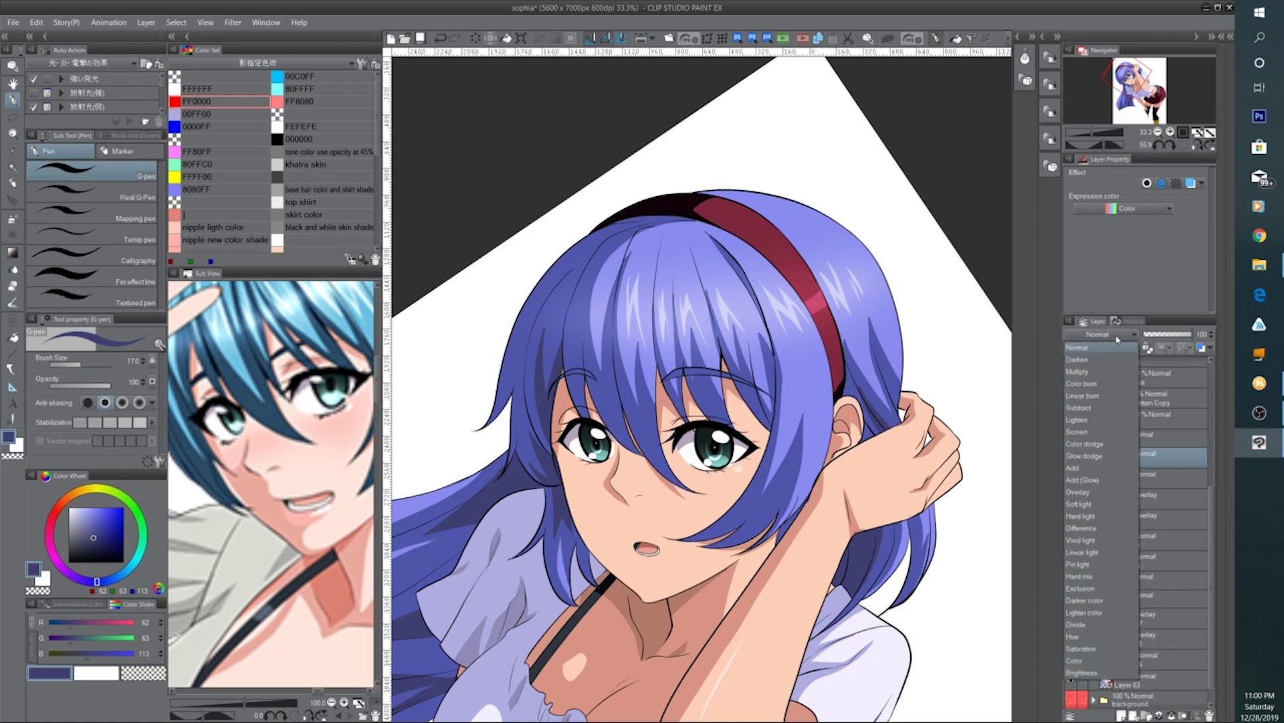
{"action": "left_click", "coordinate": [1089, 480]}
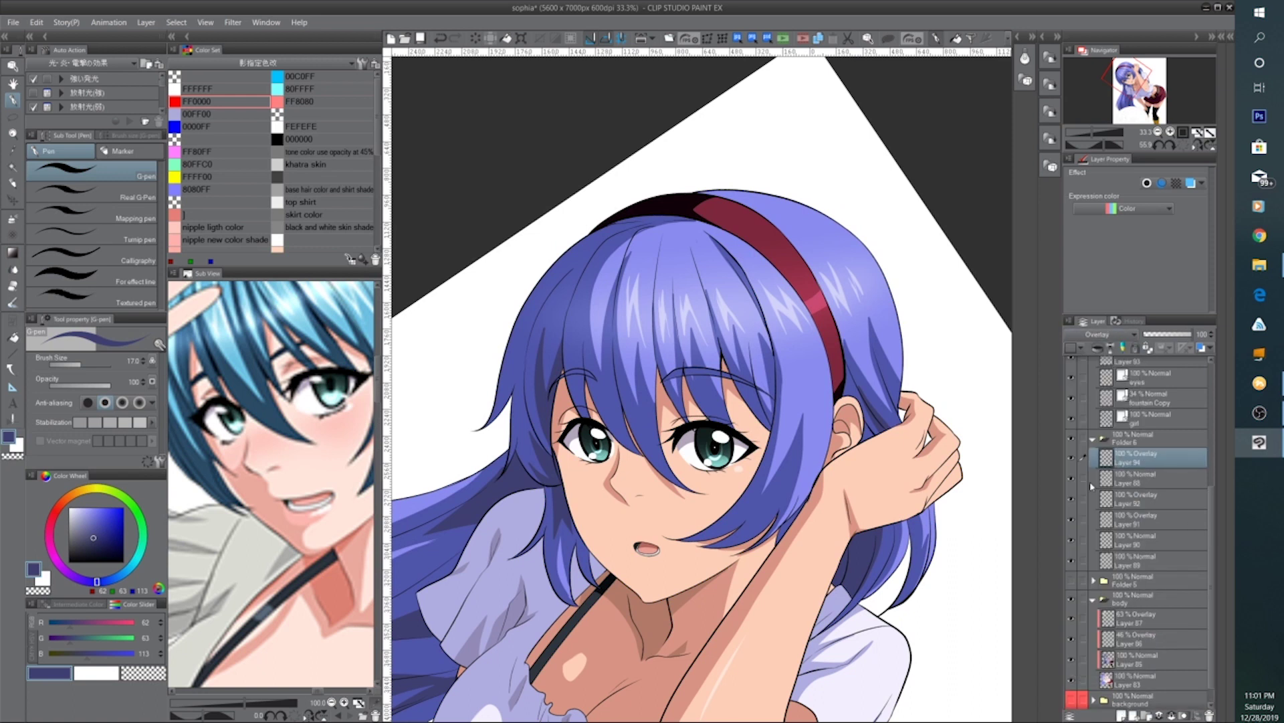
Brighten the irises of both eyes with white using the Soft airbrush at size 40
{"action": "left_click", "coordinate": [14, 305]}
{"action": "left_click", "coordinate": [13, 288]}
{"action": "left_click", "coordinate": [13, 221]}
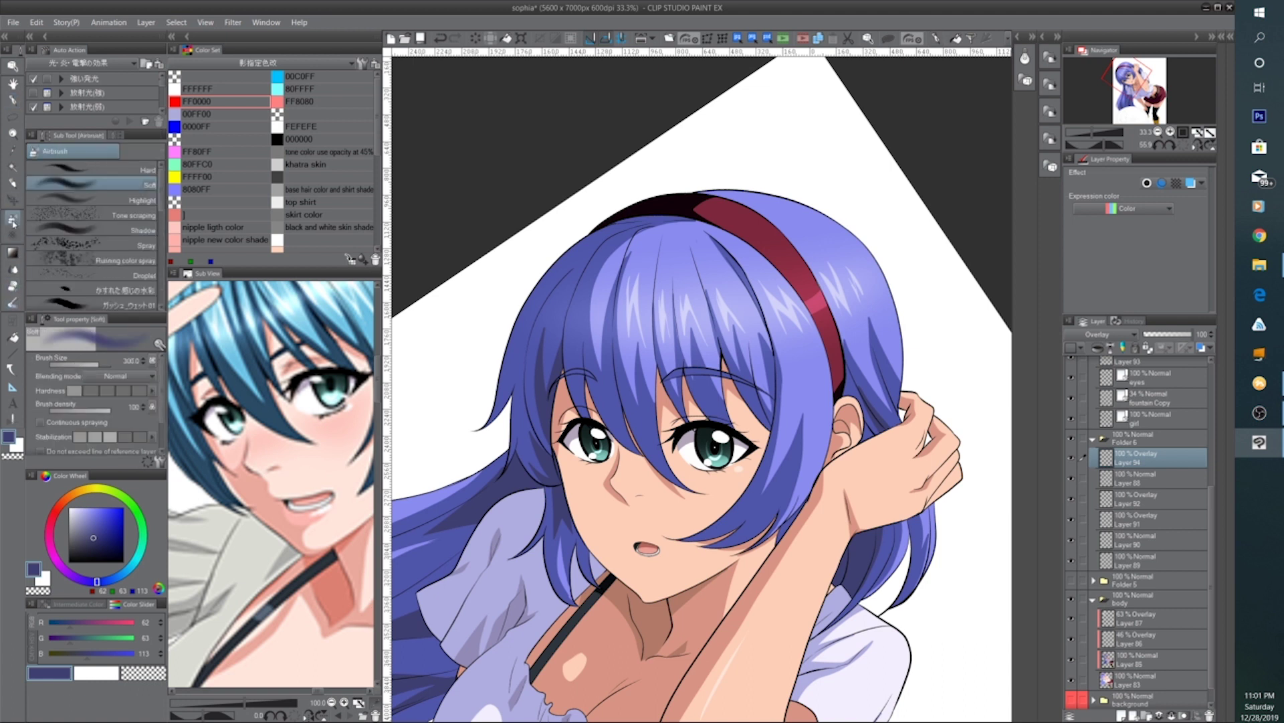
{"action": "left_click_drag", "start_coordinate": [85, 527], "coordinate": [46, 459]}
{"action": "key", "text": "ctrl+plus"}
{"action": "key", "text": "ctrl+plus"}
{"action": "key", "text": "bracketleft"}
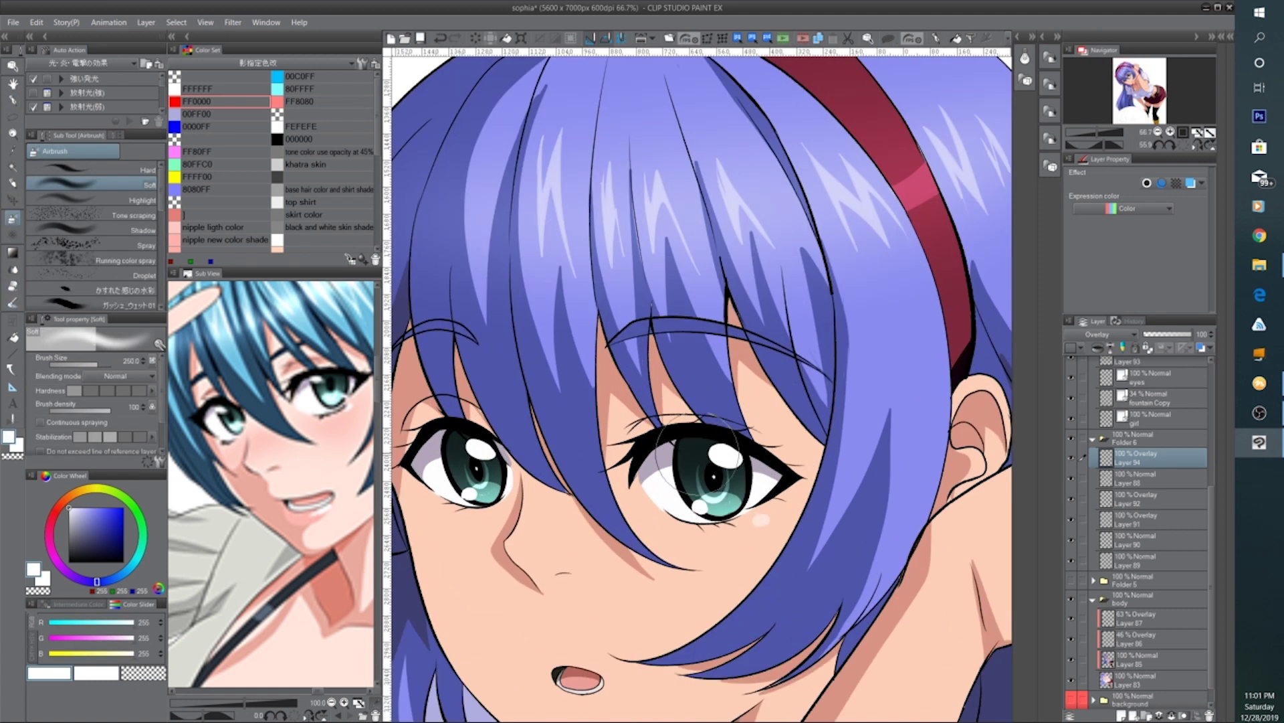
{"action": "key", "text": "bracketleft"}
{"action": "key", "text": "bracketleft"}
{"action": "key", "text": "bracketleft"}
{"action": "key", "text": "bracketleft"}
{"action": "key", "text": "bracketleft"}
{"action": "key", "text": "bracketleft"}
{"action": "key", "text": "bracketleft"}
{"action": "key", "text": "bracketleft"}
{"action": "key", "text": "bracketleft"}
{"action": "key", "text": "bracketleft"}
{"action": "left_click_drag", "start_coordinate": [708, 503], "coordinate": [729, 498]}
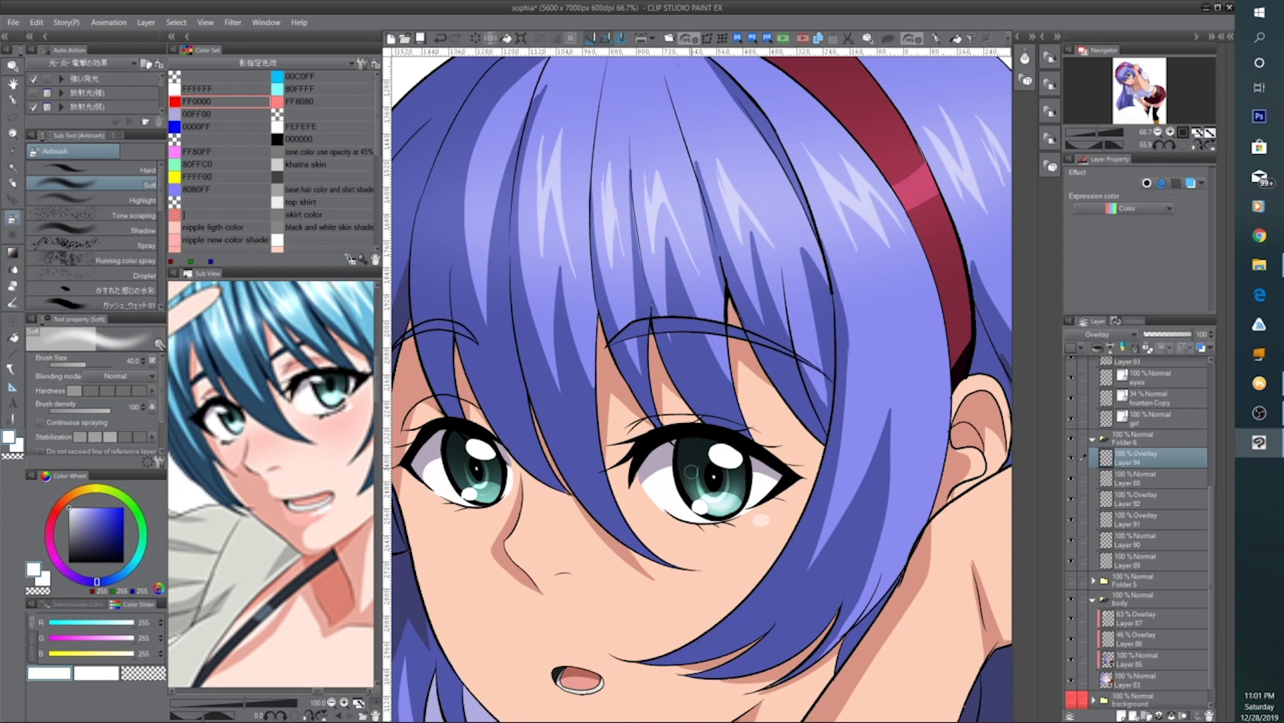
{"action": "left_click_drag", "start_coordinate": [455, 461], "coordinate": [485, 490]}
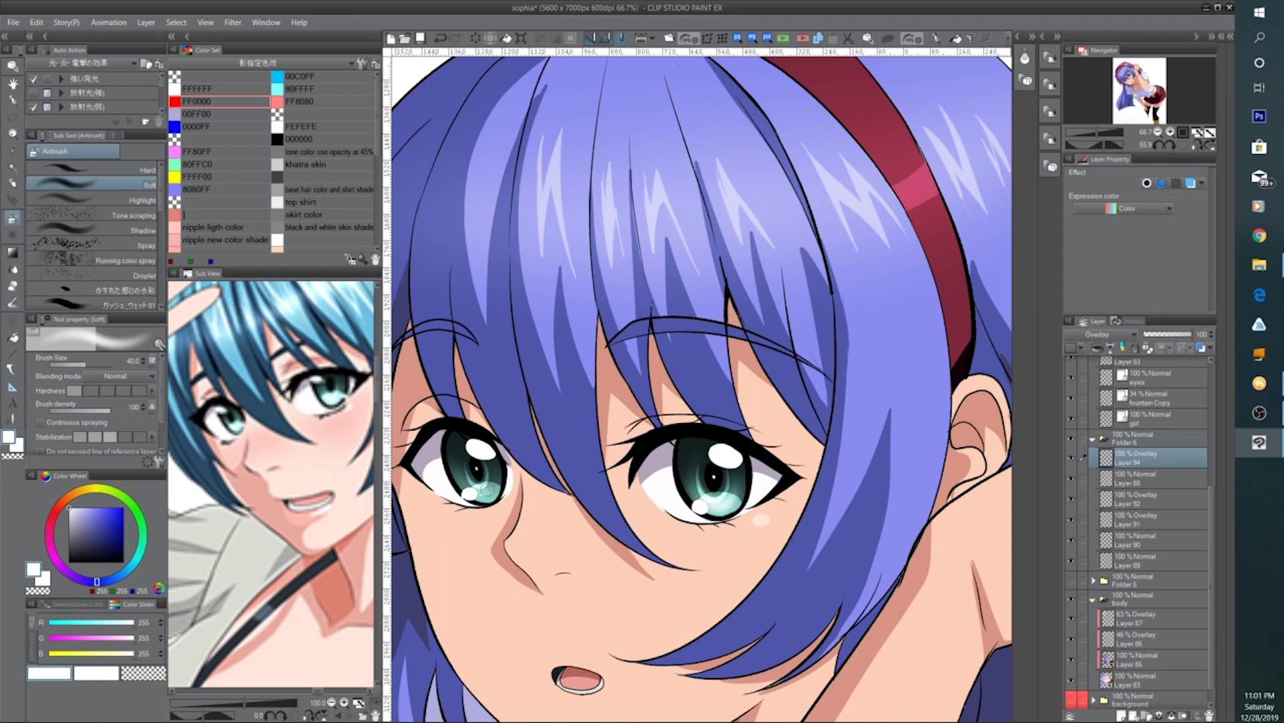
Try the Add blending mode on the eye highlight layer and restore Overlay
{"action": "scroll", "coordinate": [483, 490], "scroll_direction": "down", "scroll_amount": 2}
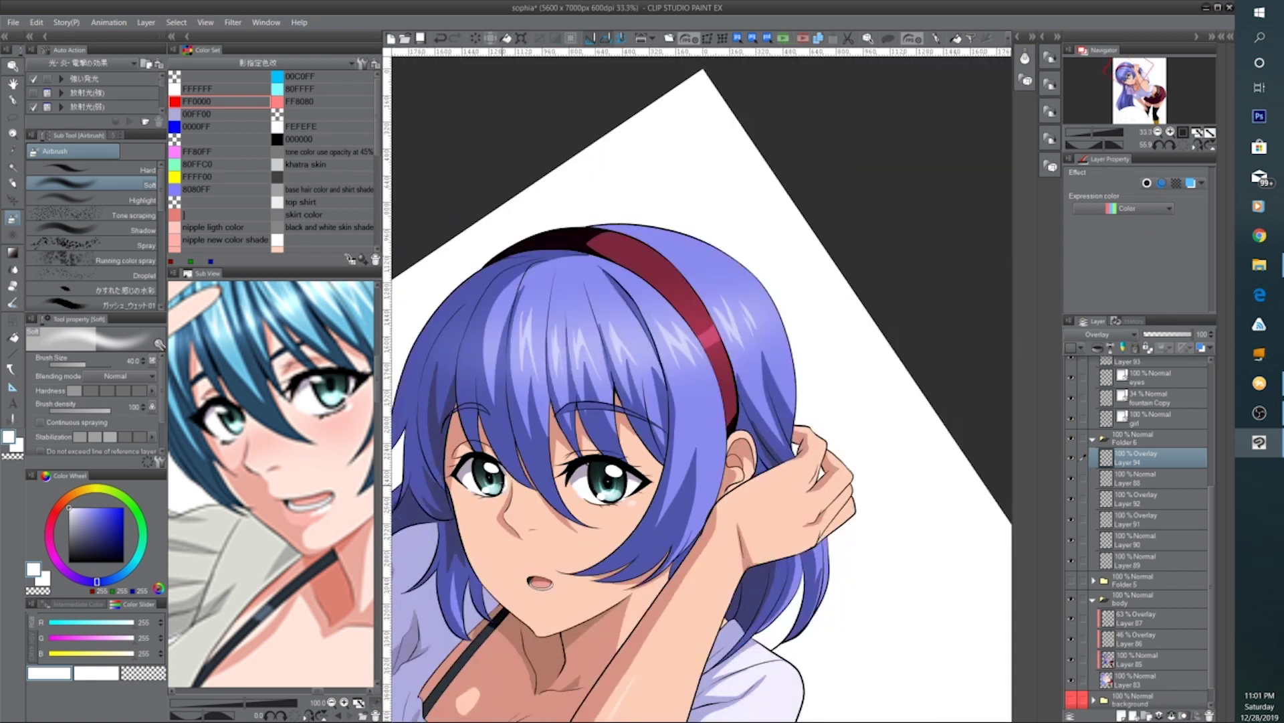
{"action": "left_click", "coordinate": [1098, 334]}
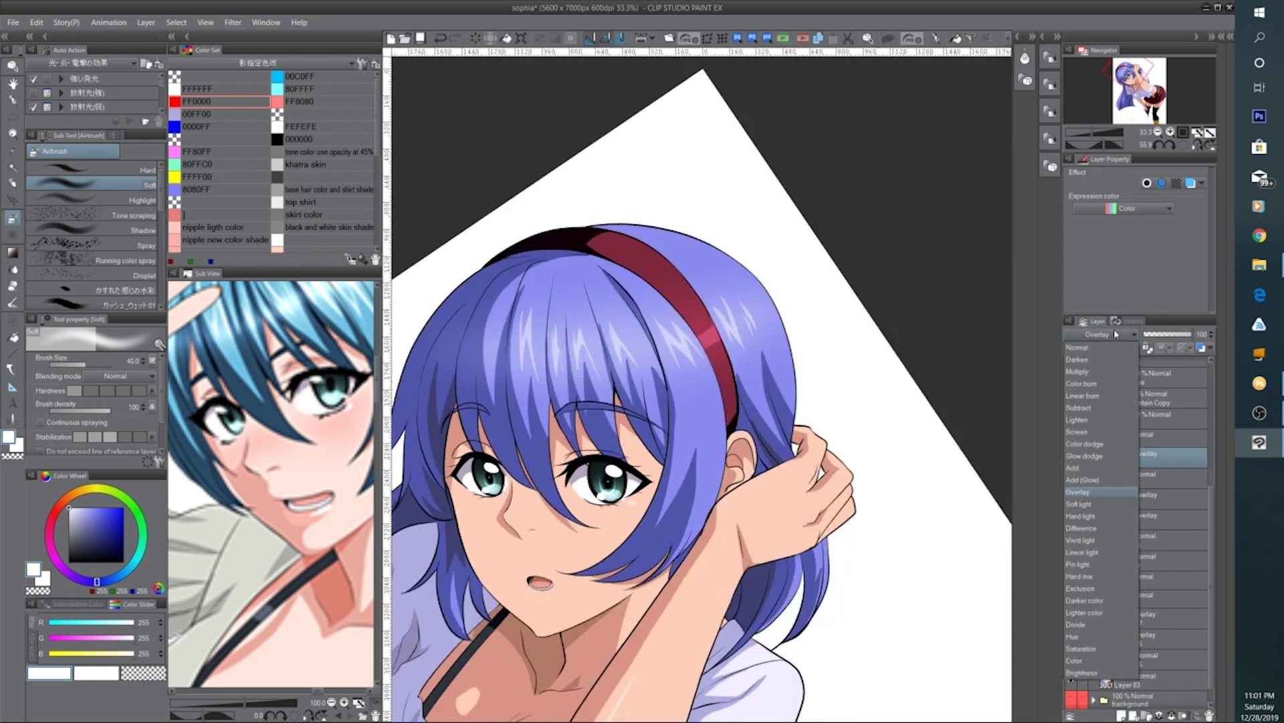
{"action": "left_click", "coordinate": [1090, 468]}
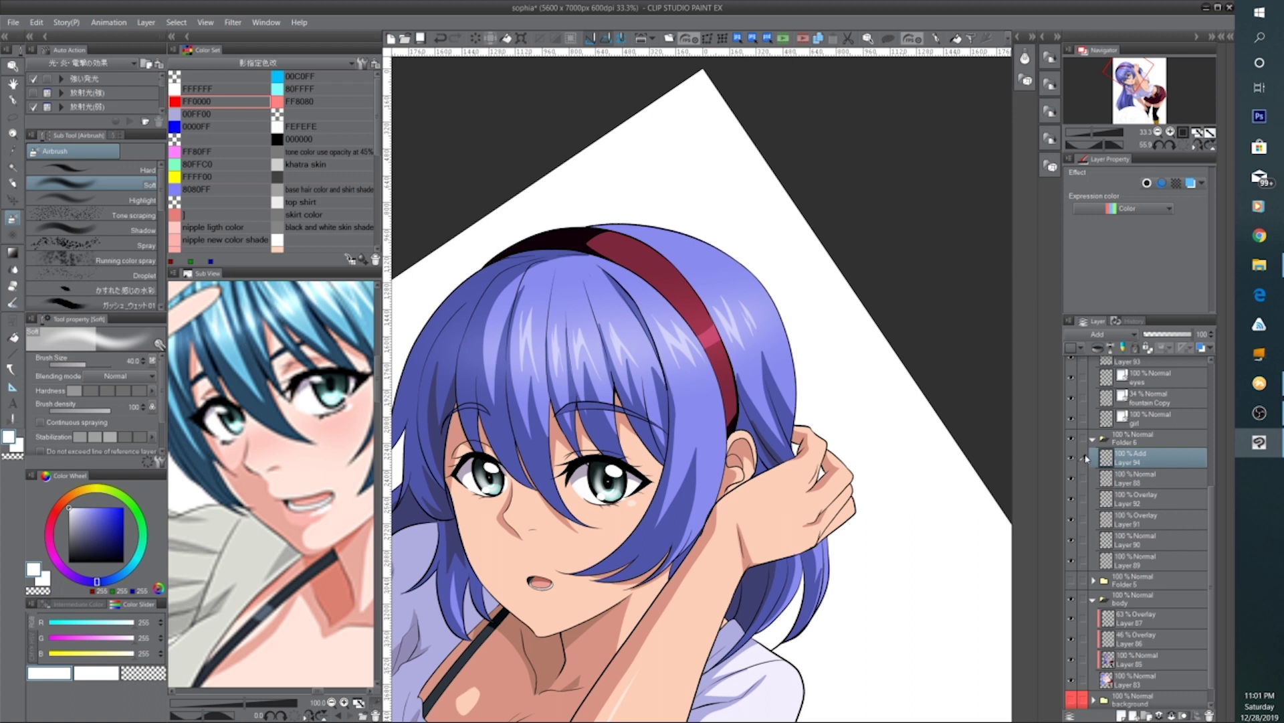
{"action": "left_click", "coordinate": [1098, 334]}
{"action": "left_click", "coordinate": [1087, 491]}
Sample the pink lip colour from the reference image and add a new layer above the 63% Overlay layer in the body folder
{"action": "key", "text": "ctrl+minus"}
{"action": "key", "text": "ctrl+minus"}
{"action": "key", "text": "ctrl+minus"}
{"action": "left_click_drag", "start_coordinate": [701, 485], "coordinate": [758, 452]}
{"action": "key", "text": "ctrl+plus"}
{"action": "key", "text": "ctrl+plus"}
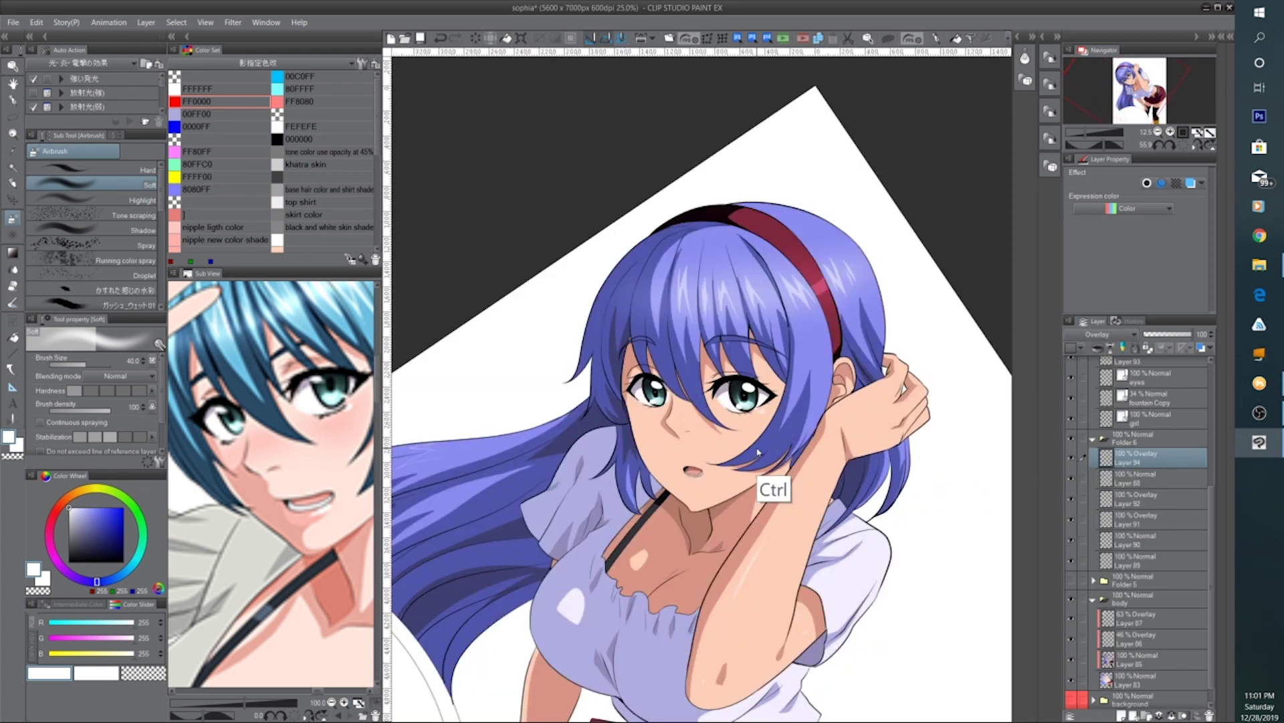
{"action": "key", "text": "ctrl+plus"}
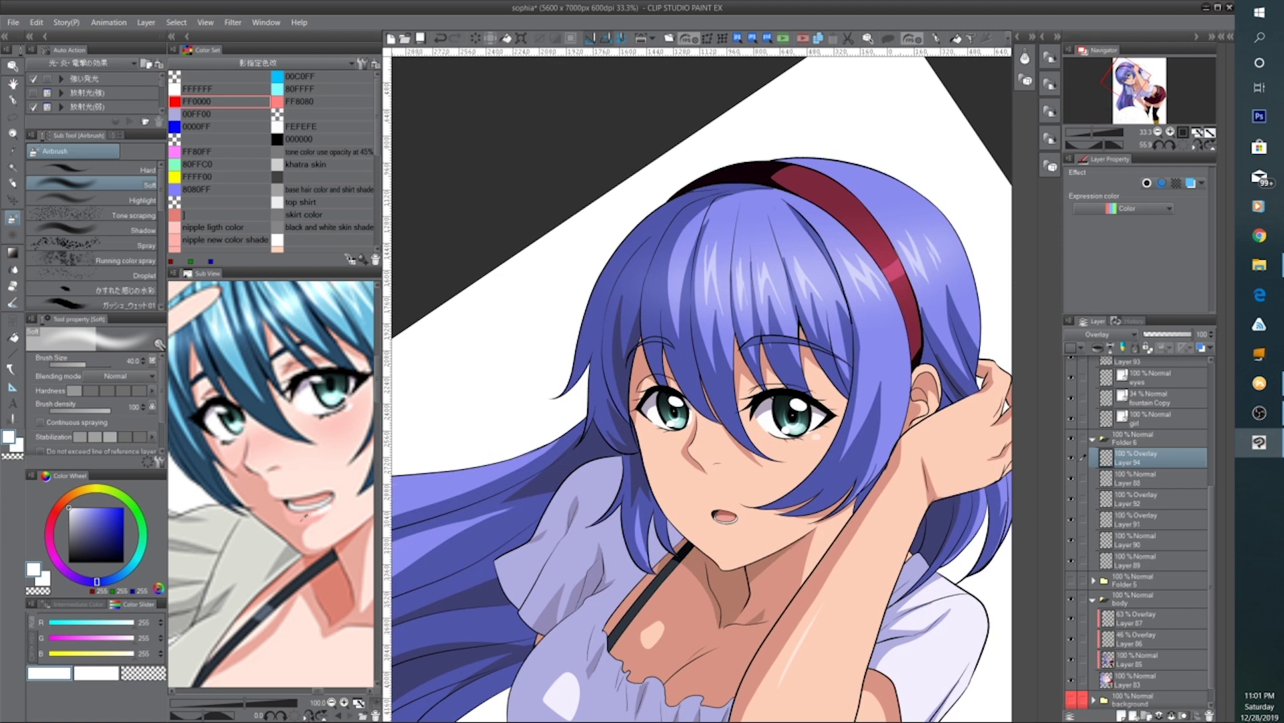
{"action": "left_click", "coordinate": [304, 517]}
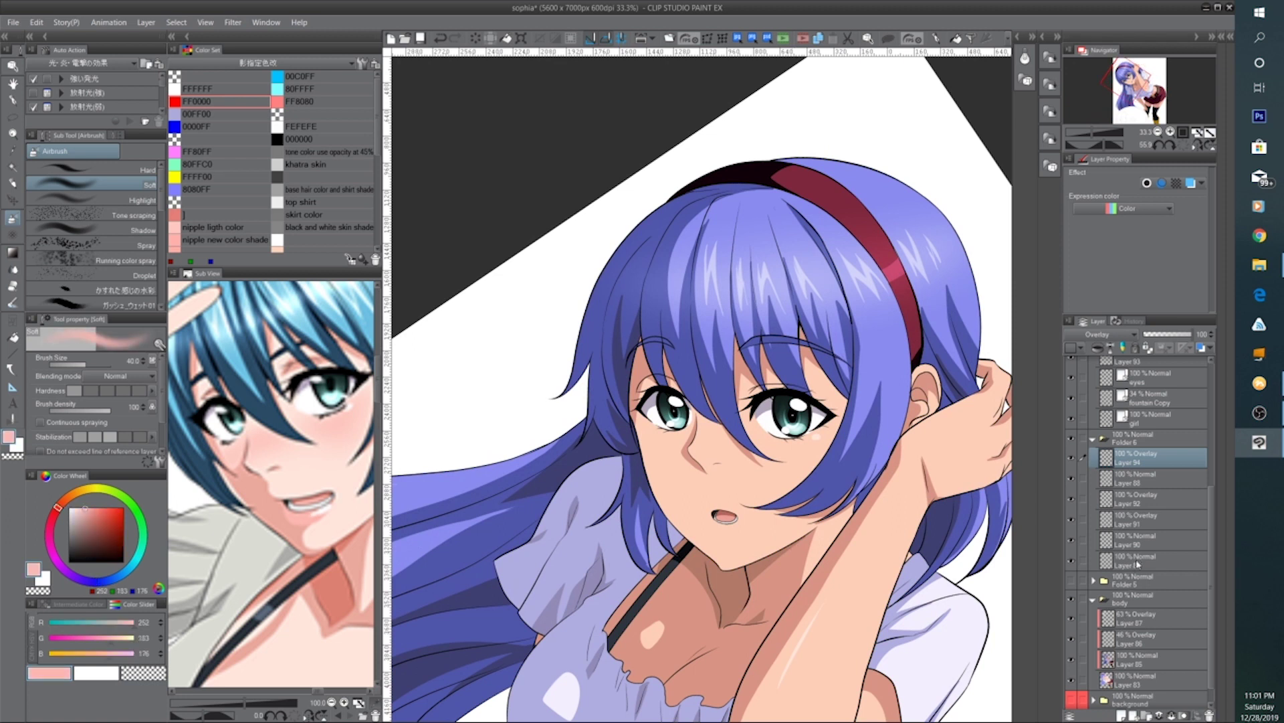
{"action": "left_click", "coordinate": [1138, 564]}
{"action": "left_click", "coordinate": [1146, 618]}
{"action": "left_click", "coordinate": [1124, 710]}
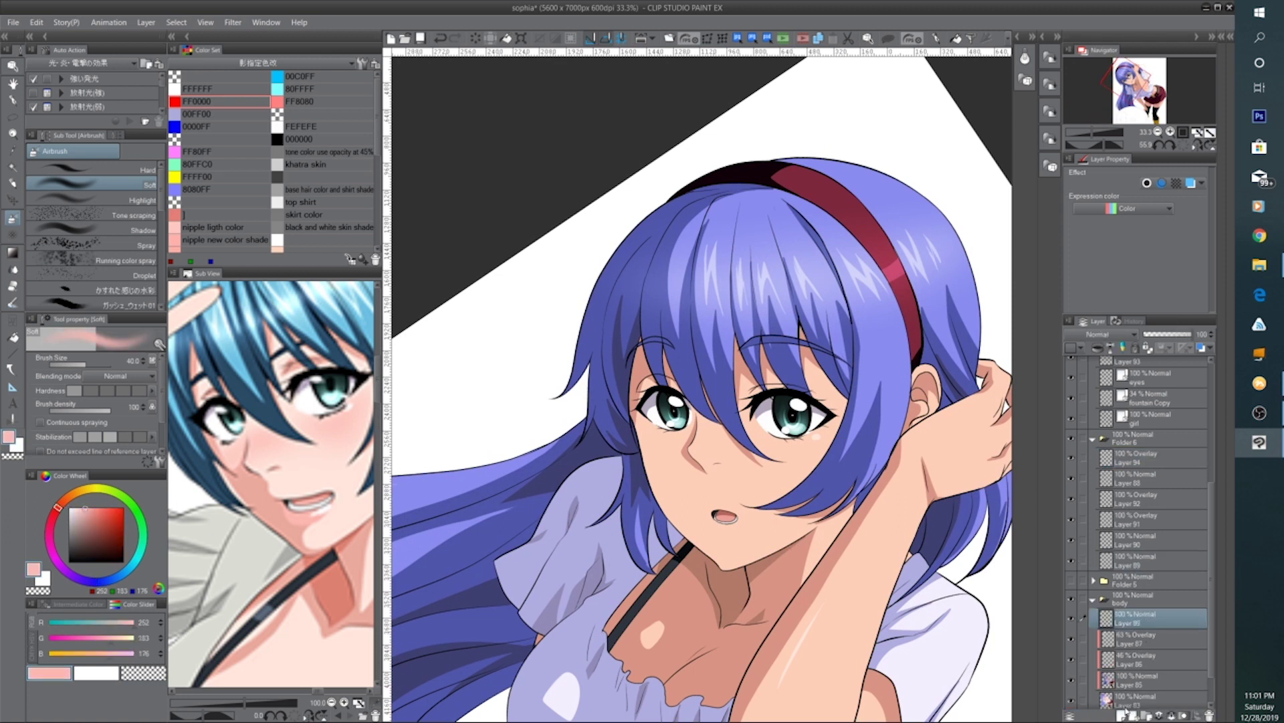
Lasso a lower lip shape beneath the mouth opening, fill it with the sampled pink and clear the selection
{"action": "left_click", "coordinate": [15, 119]}
{"action": "key", "text": "ctrl+plus"}
{"action": "key", "text": "ctrl+plus"}
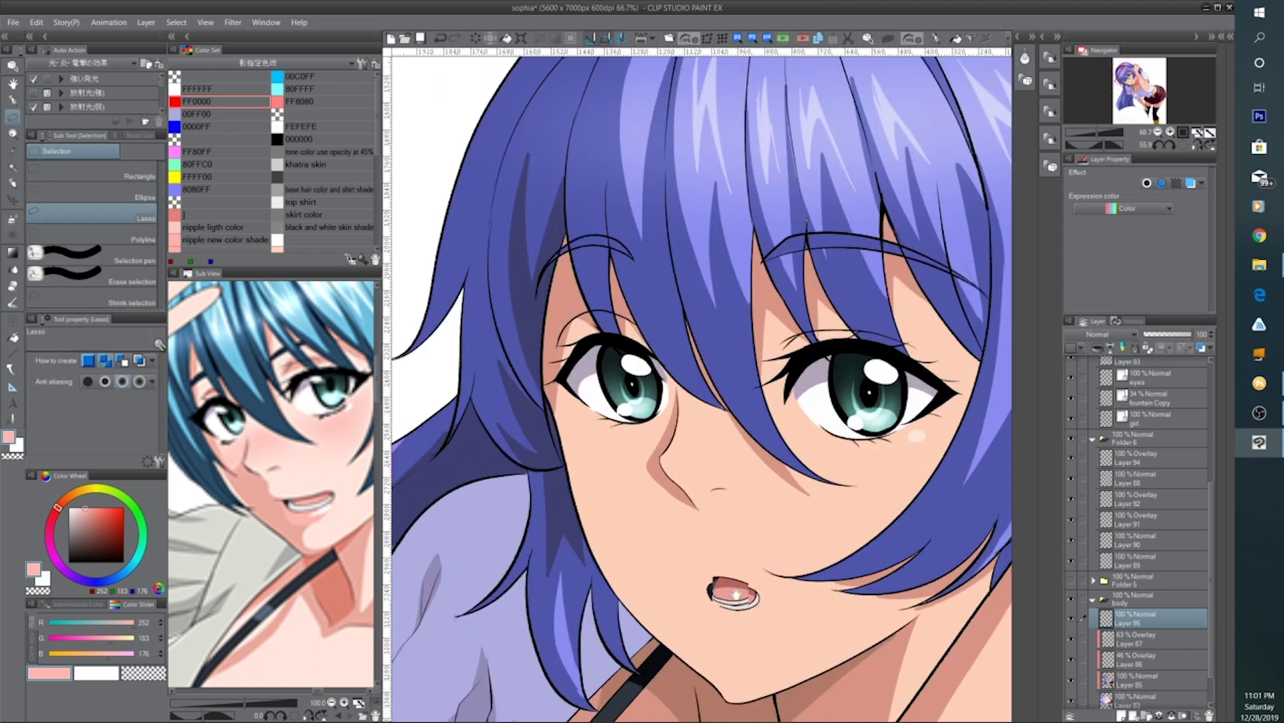
{"action": "left_click_drag", "start_coordinate": [740, 596], "coordinate": [691, 483]}
{"action": "key", "text": "ctrl+plus"}
{"action": "scroll", "coordinate": [681, 524], "scroll_direction": "up", "scroll_amount": 1}
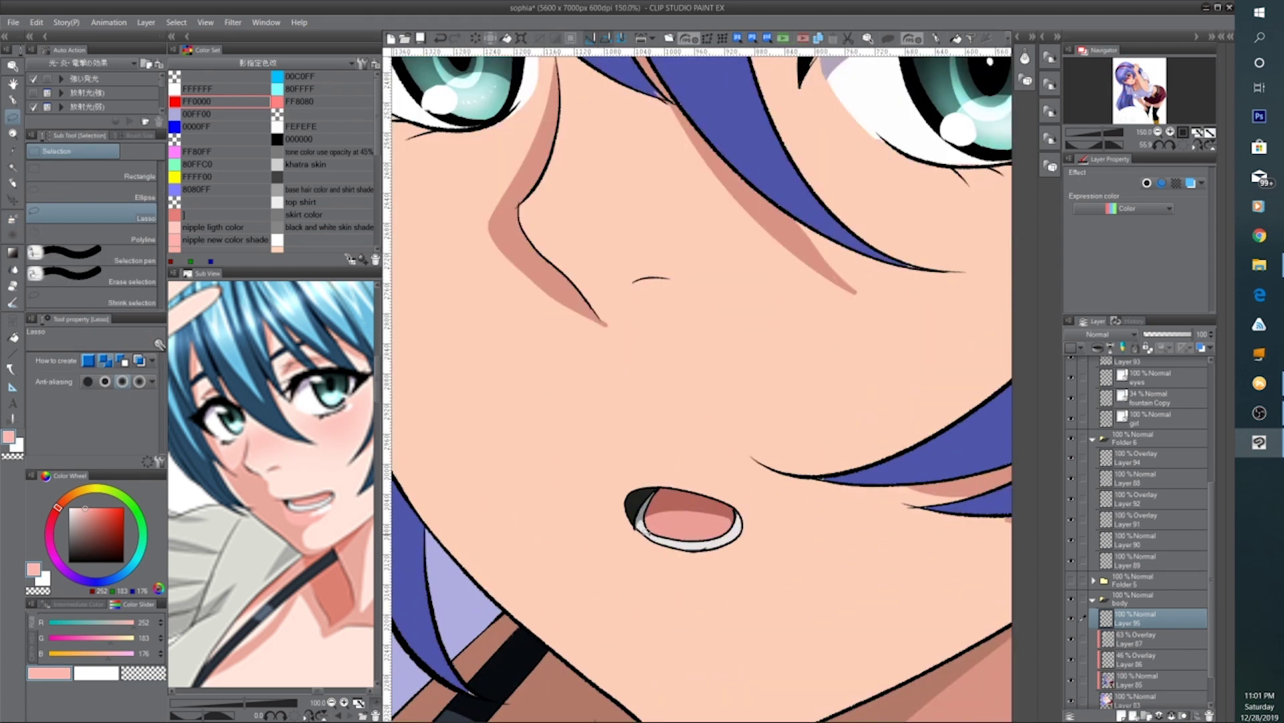
{"action": "left_click_drag", "start_coordinate": [663, 541], "coordinate": [696, 548]}
{"action": "mouse_move", "coordinate": [746, 514]}
{"action": "left_mouse_down"}
{"action": "mouse_move", "coordinate": [750, 552]}
{"action": "mouse_move", "coordinate": [686, 584]}
{"action": "mouse_move", "coordinate": [630, 558]}
{"action": "mouse_move", "coordinate": [635, 512]}
{"action": "left_mouse_up"}
{"action": "key", "text": "ISO_Level3_Shift"}
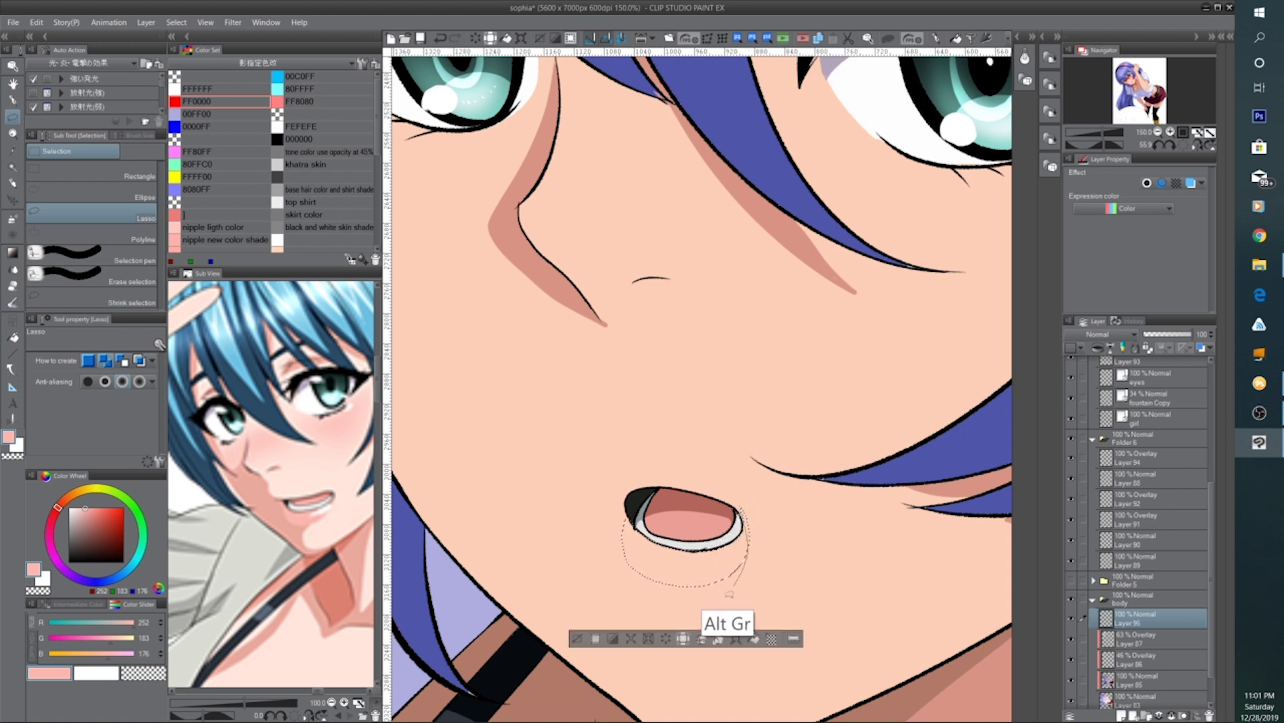
{"action": "left_click", "coordinate": [751, 639]}
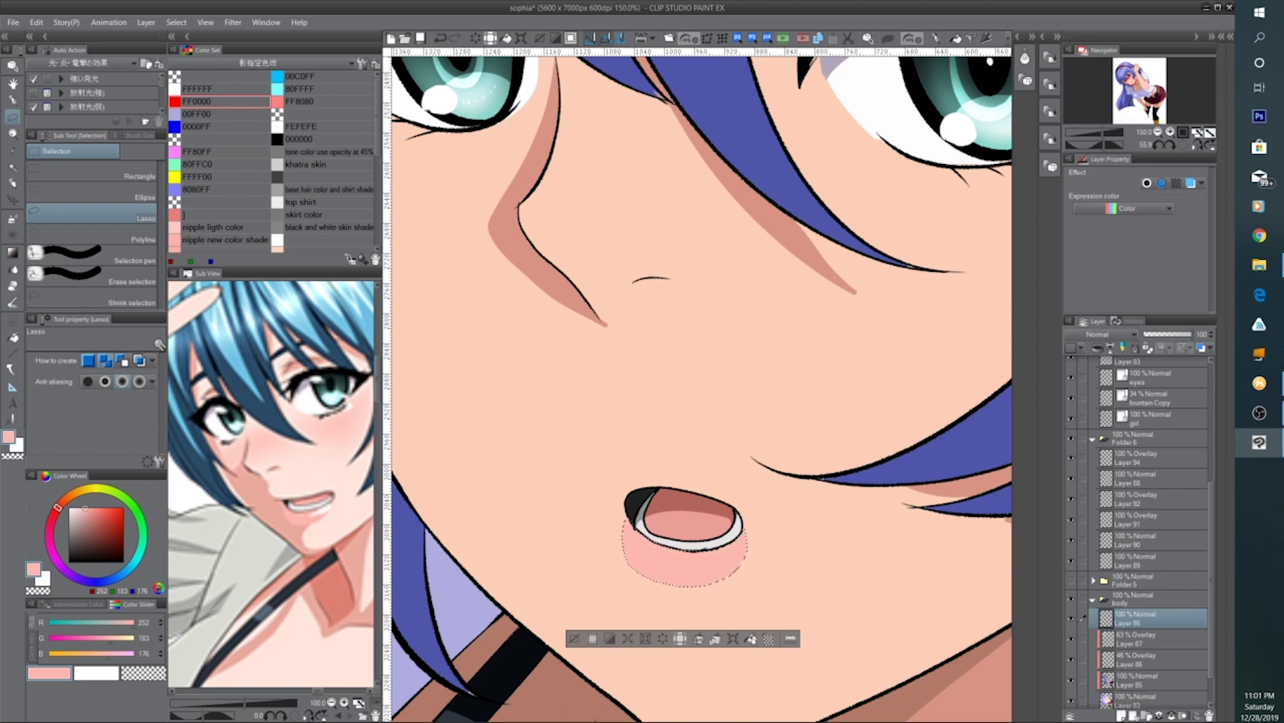
{"action": "left_click", "coordinate": [572, 638]}
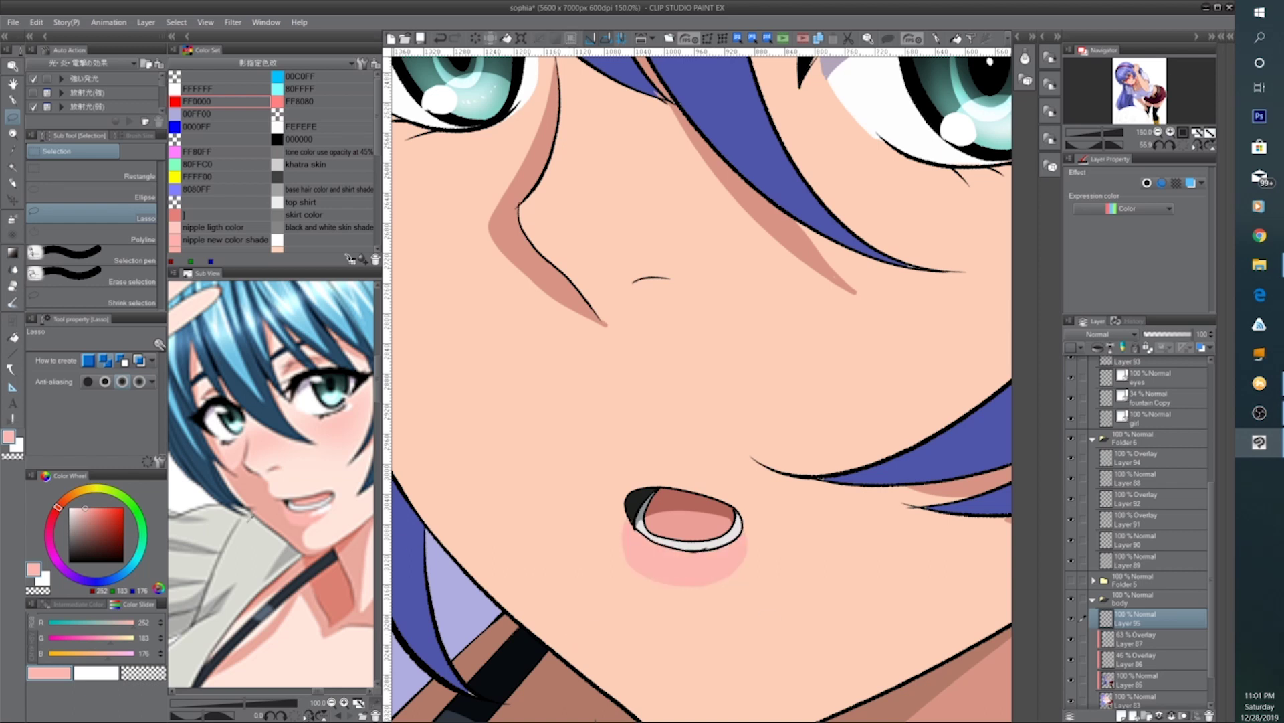
Lasso a small highlight on the lower lip, fill it with white and clear the selection
{"action": "left_click", "coordinate": [69, 508]}
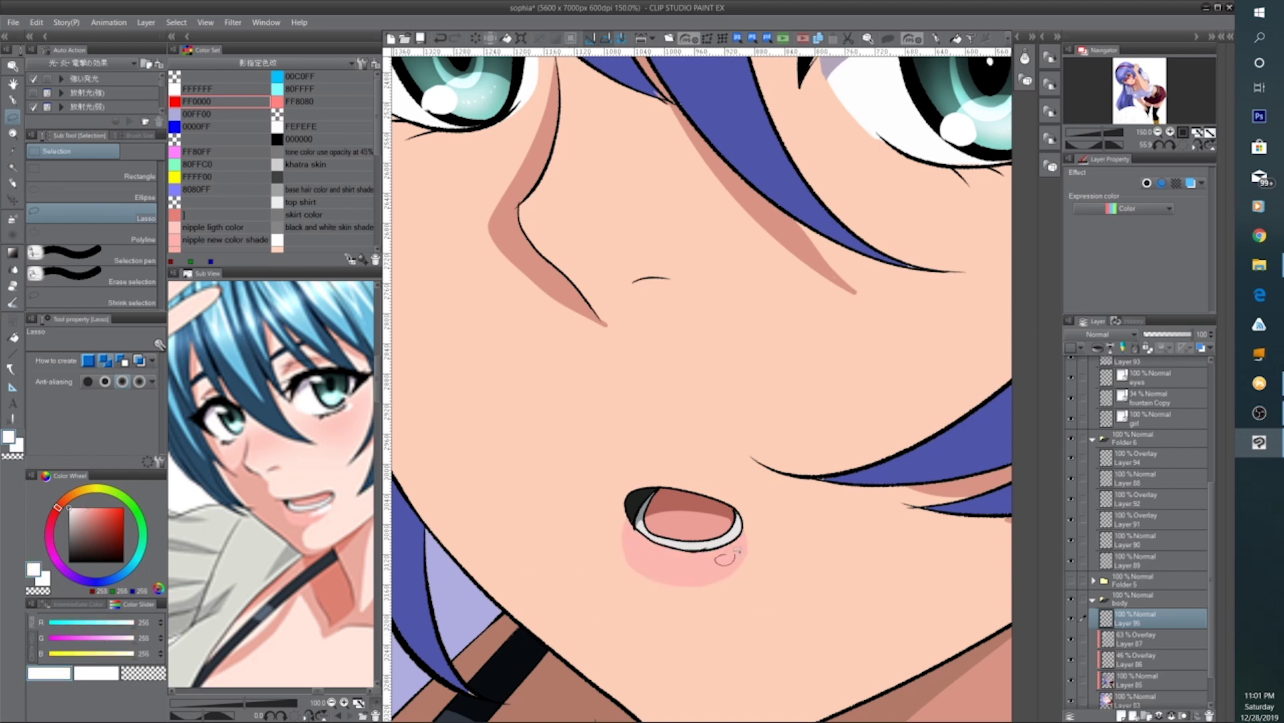
{"action": "left_click_drag", "start_coordinate": [737, 551], "coordinate": [736, 555]}
{"action": "left_click", "coordinate": [793, 591]}
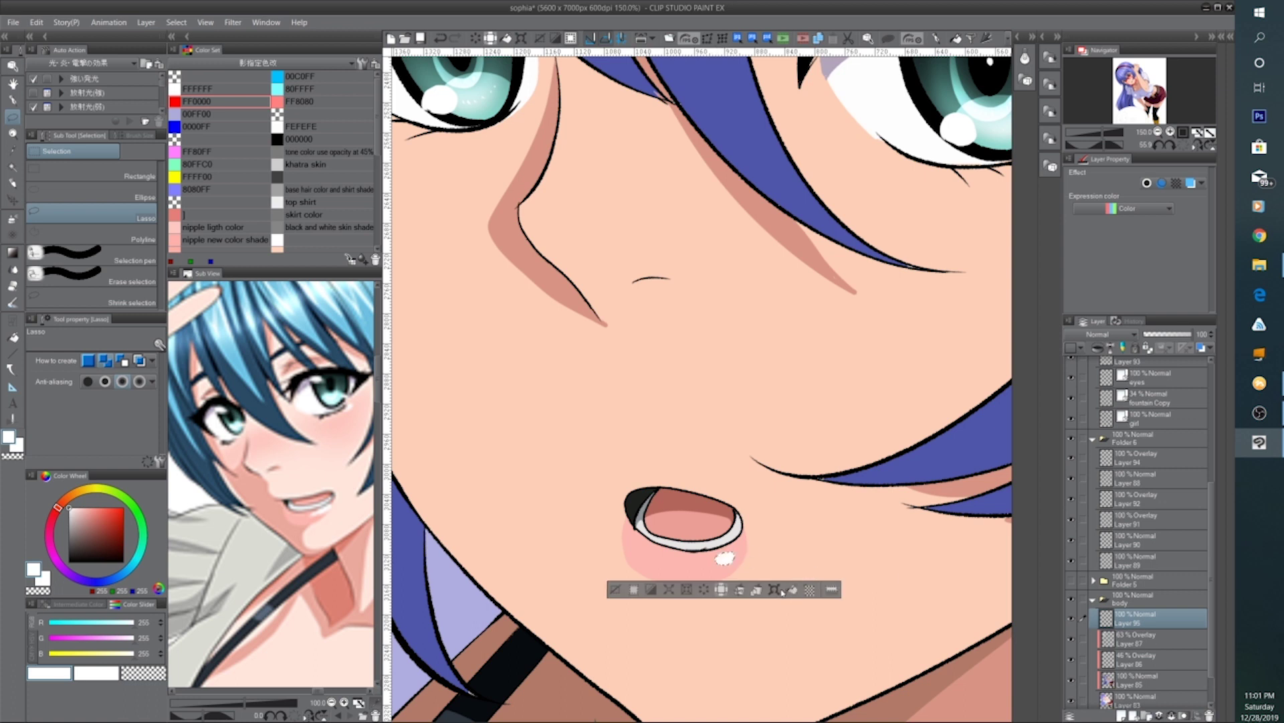
{"action": "left_click", "coordinate": [615, 590]}
{"action": "scroll", "coordinate": [622, 584], "scroll_direction": "down", "scroll_amount": 4}
{"action": "scroll", "coordinate": [627, 585], "scroll_direction": "down", "scroll_amount": 1}
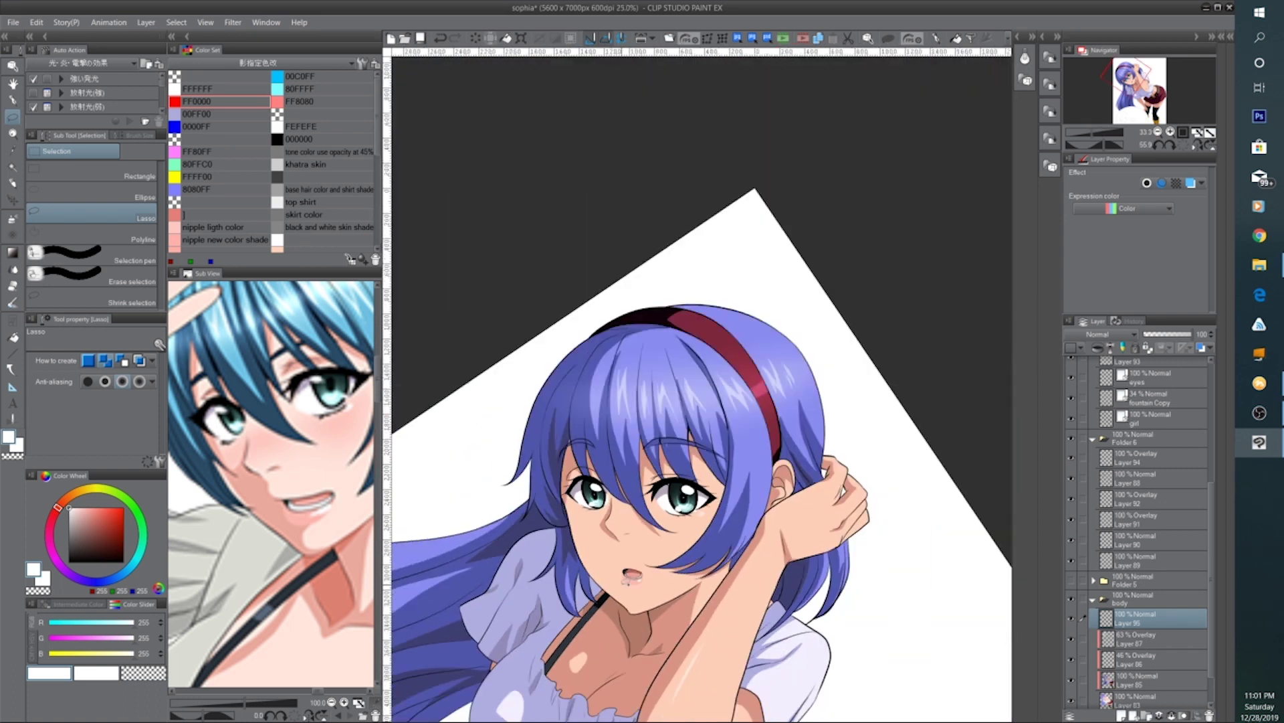
Sample the reddish-brown skin shadow colour and draw a short shadow line under the lower lip with the G-pen
{"action": "scroll", "coordinate": [655, 583], "scroll_direction": "up", "scroll_amount": 2}
{"action": "scroll", "coordinate": [629, 583], "scroll_direction": "up", "scroll_amount": 2}
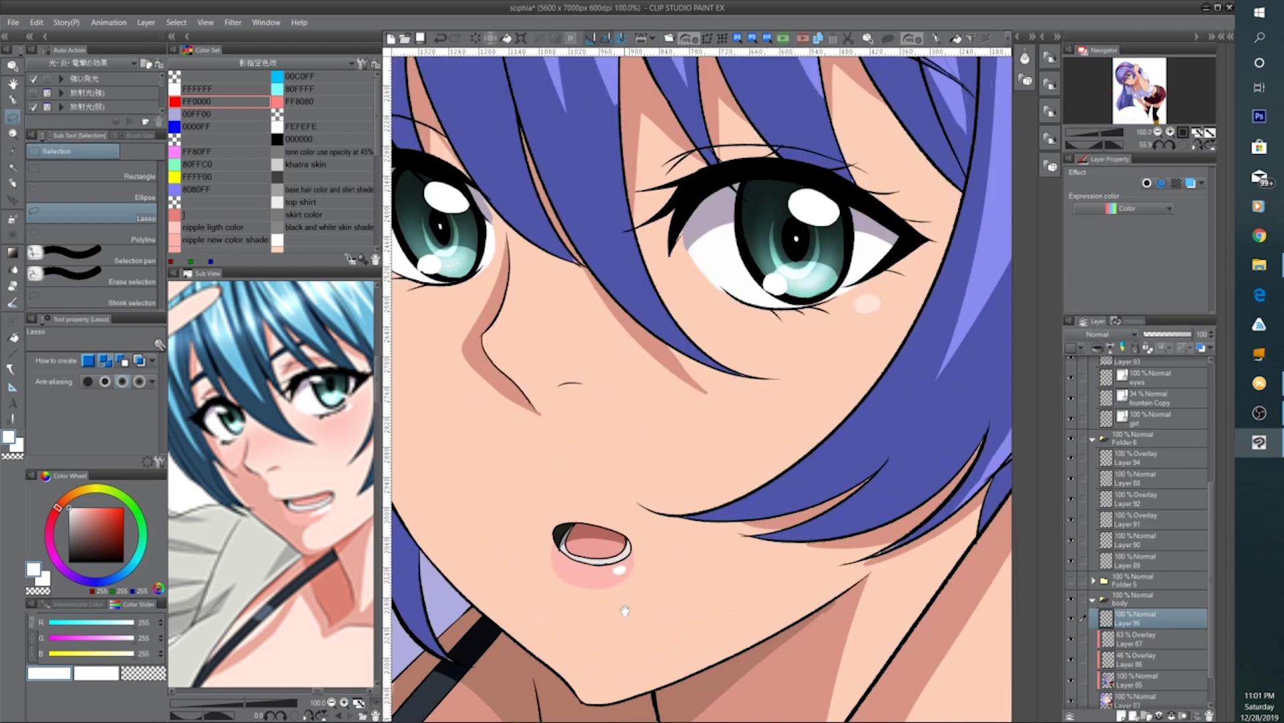
{"action": "key", "text": "p"}
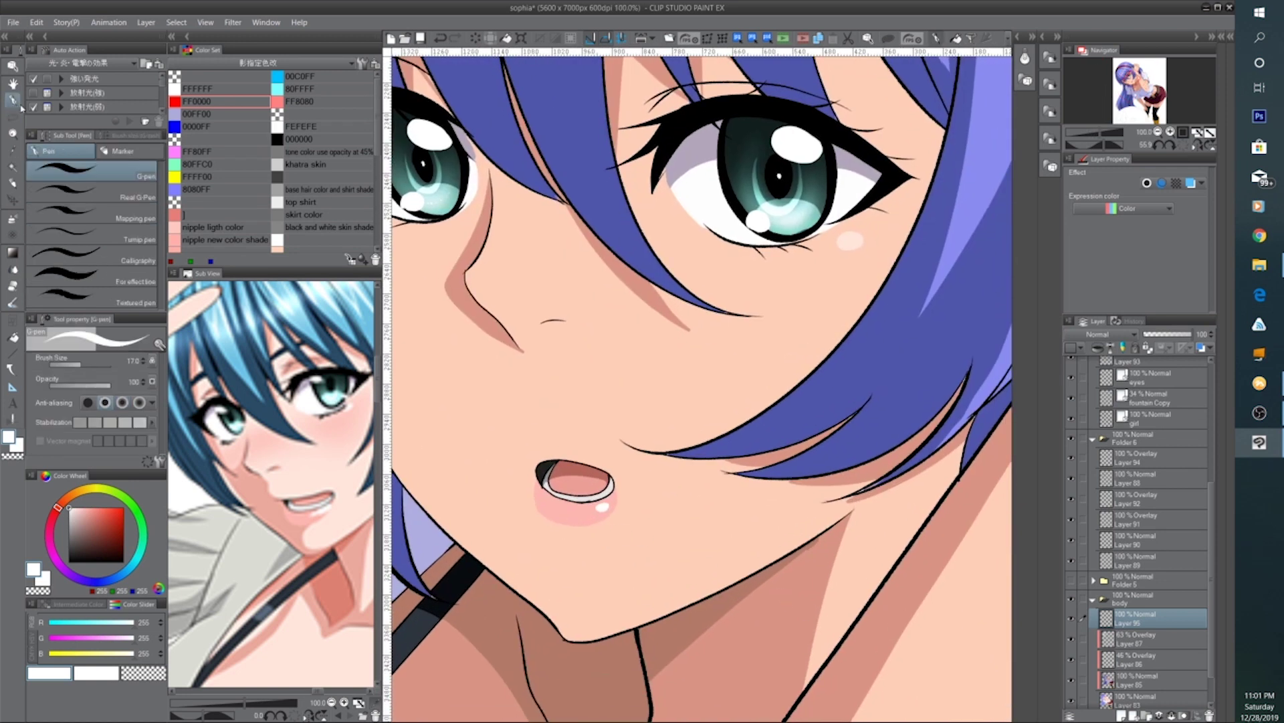
{"action": "left_click", "coordinate": [799, 607], "text": "alt"}
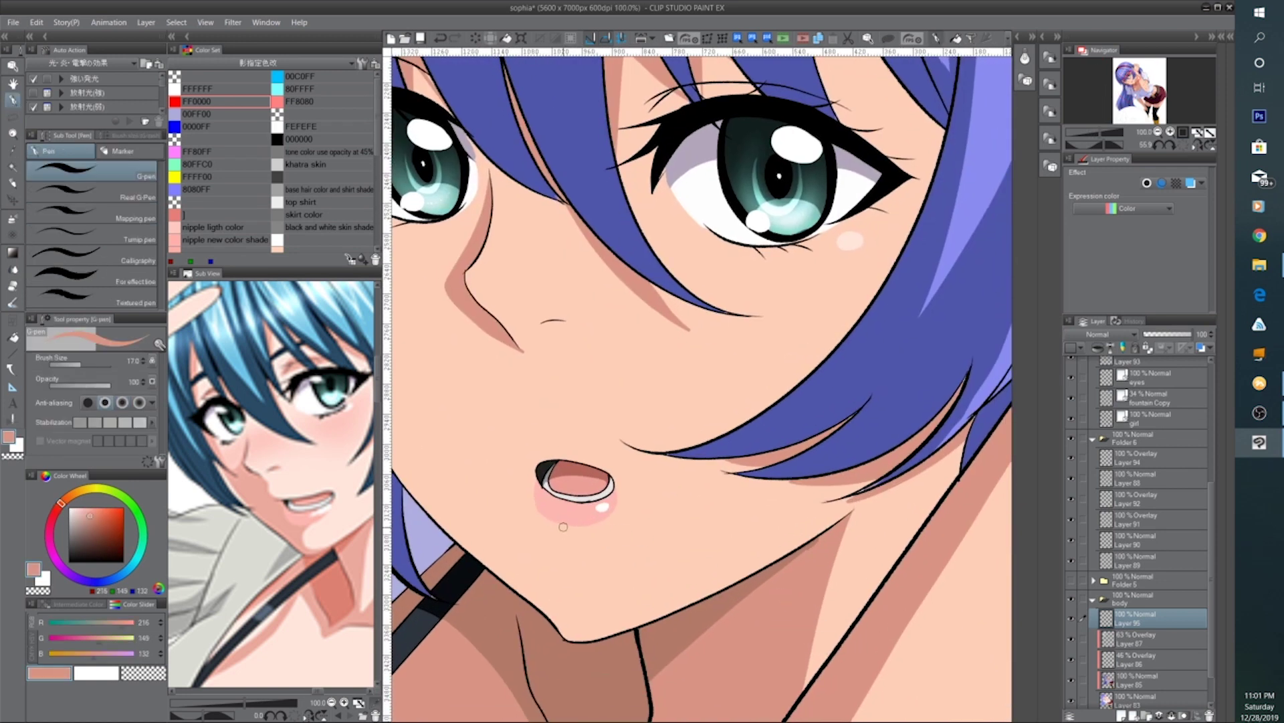
{"action": "mouse_move", "coordinate": [560, 528]}
{"action": "left_mouse_down"}
{"action": "mouse_move", "coordinate": [605, 526]}
{"action": "mouse_move", "coordinate": [559, 531]}
{"action": "mouse_move", "coordinate": [600, 528]}
{"action": "mouse_move", "coordinate": [580, 533]}
{"action": "left_mouse_up"}
{"action": "scroll", "coordinate": [580, 534], "scroll_direction": "down", "scroll_amount": 7}
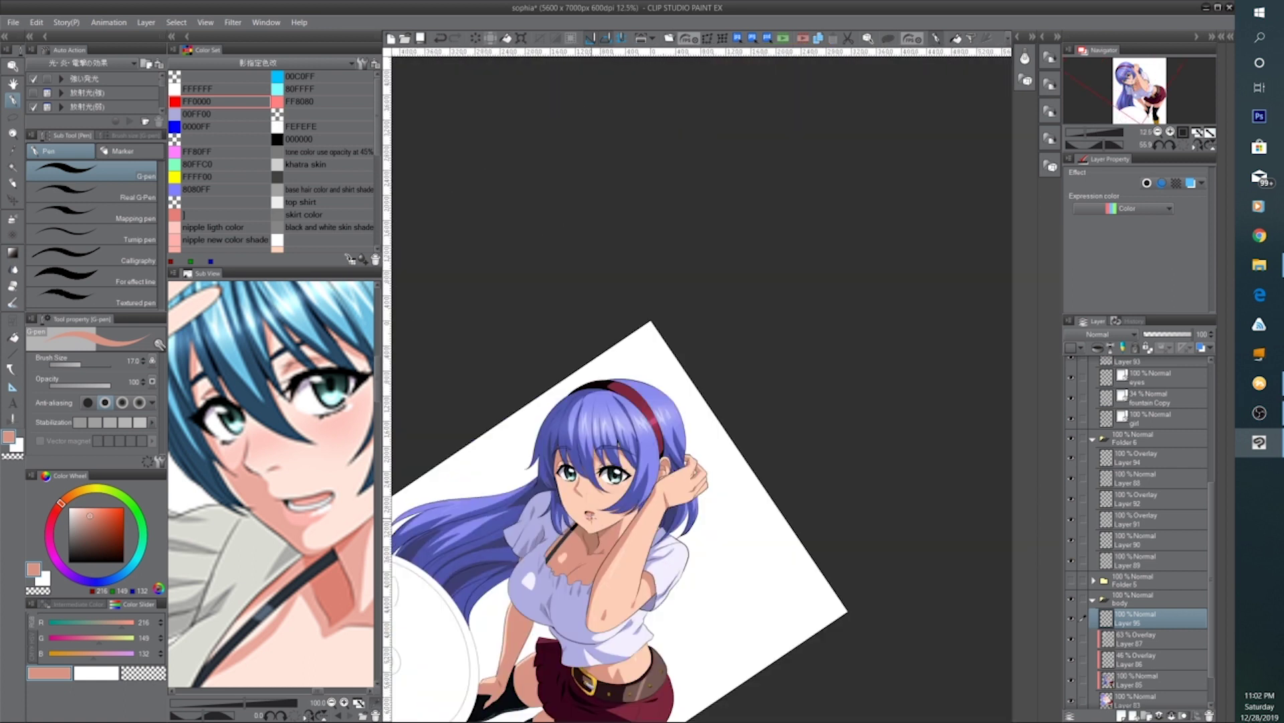
{"action": "scroll", "coordinate": [720, 591], "scroll_direction": "down", "scroll_amount": 1}
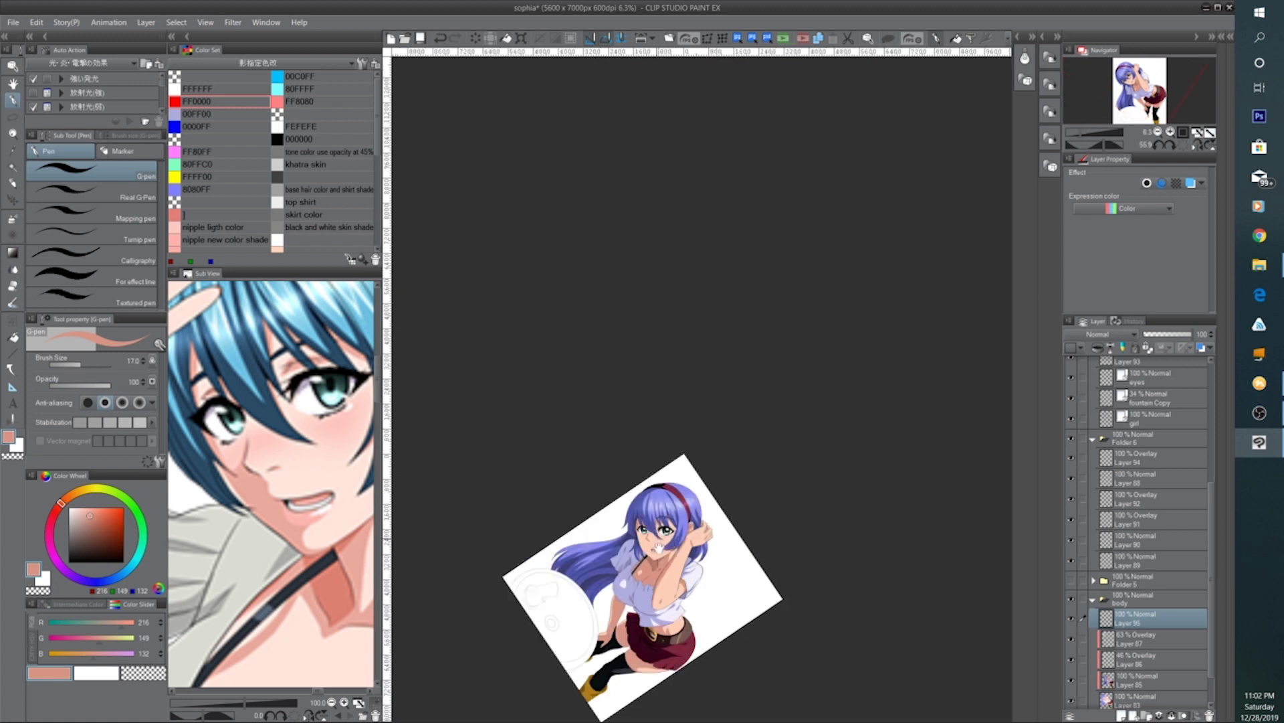
{"action": "scroll", "coordinate": [732, 529], "scroll_direction": "up", "scroll_amount": 4}
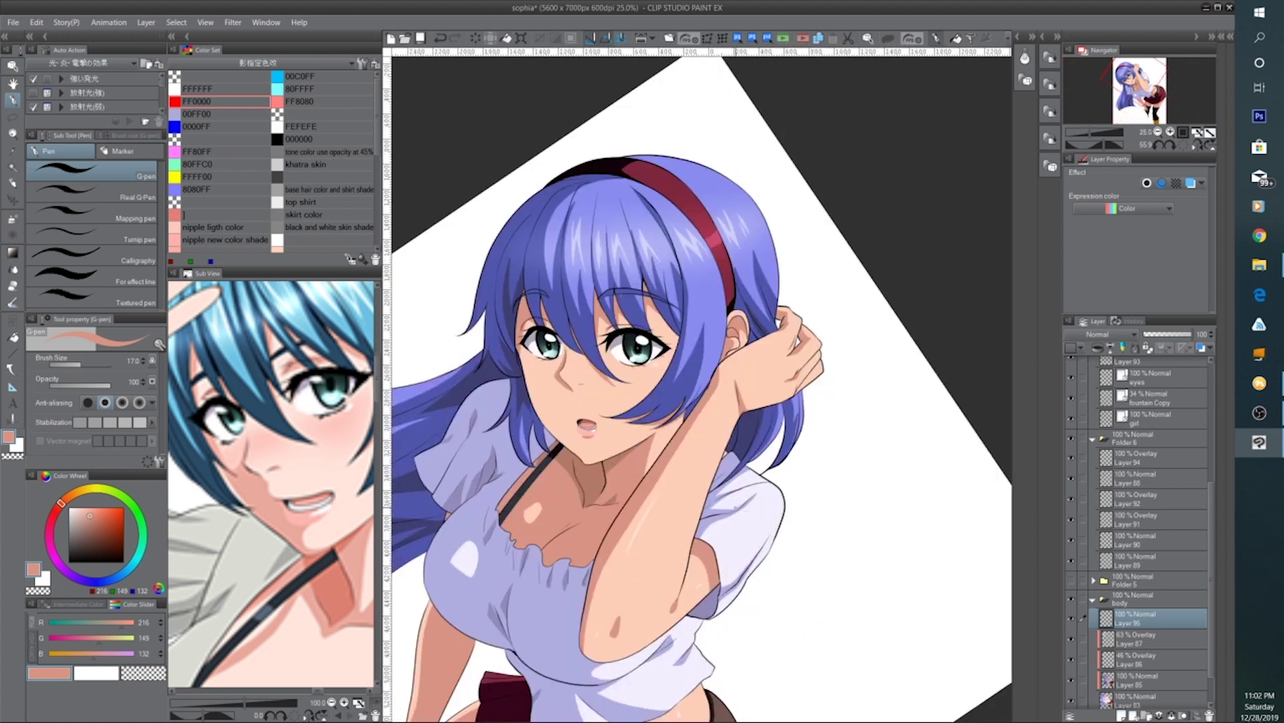
Add a new layer beneath the lip layer, set its blending mode to Overlay and clip it to the layers below
{"action": "left_click", "coordinate": [1120, 716]}
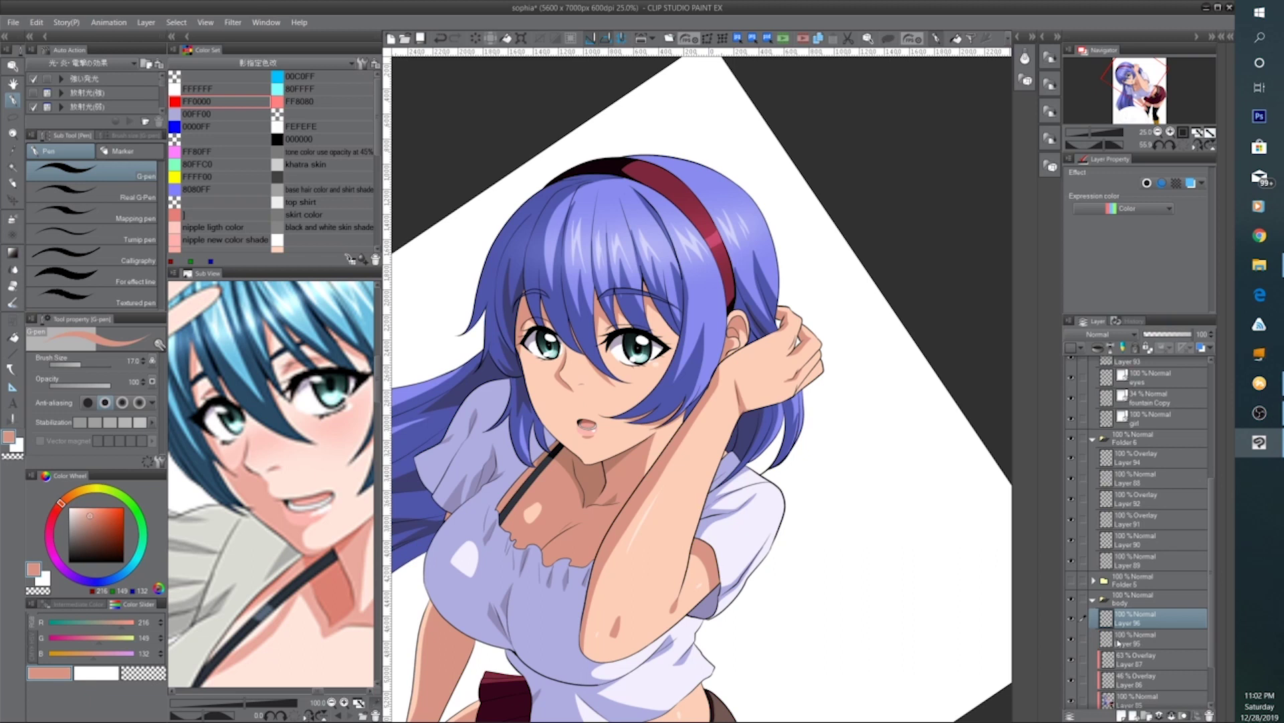
{"action": "left_click_drag", "start_coordinate": [1128, 626], "coordinate": [1136, 642]}
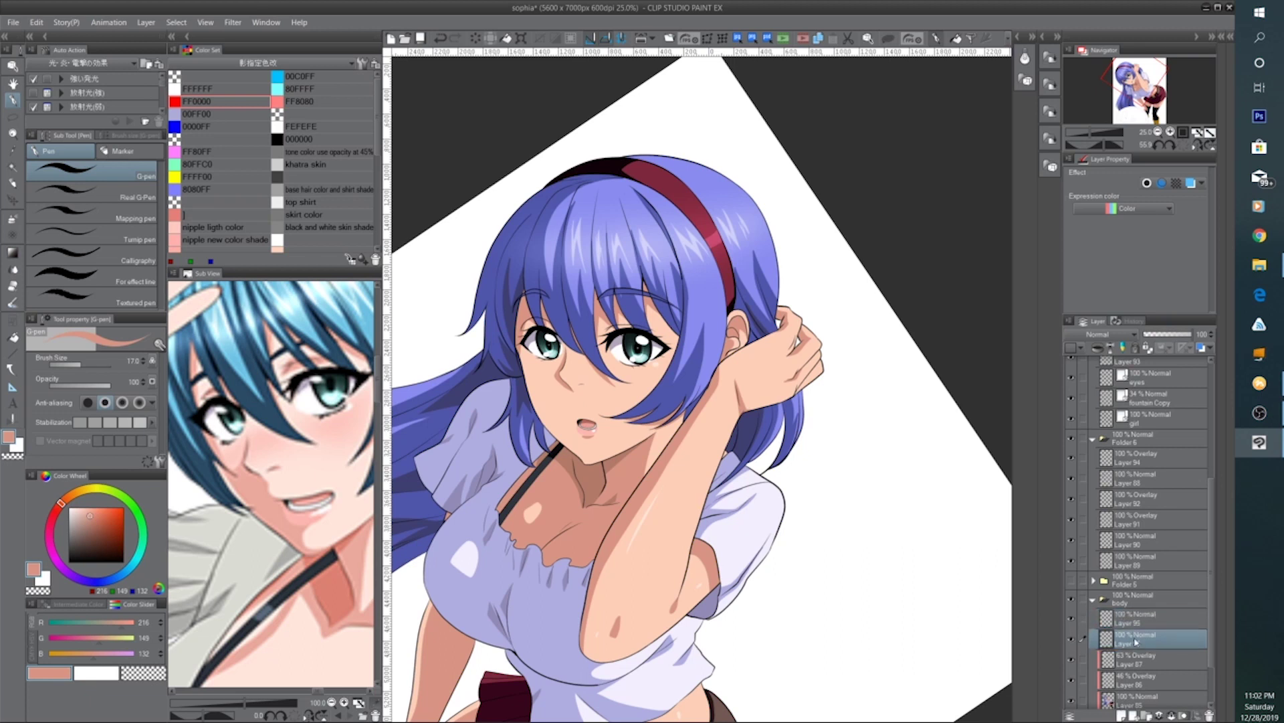
{"action": "left_click", "coordinate": [1101, 334]}
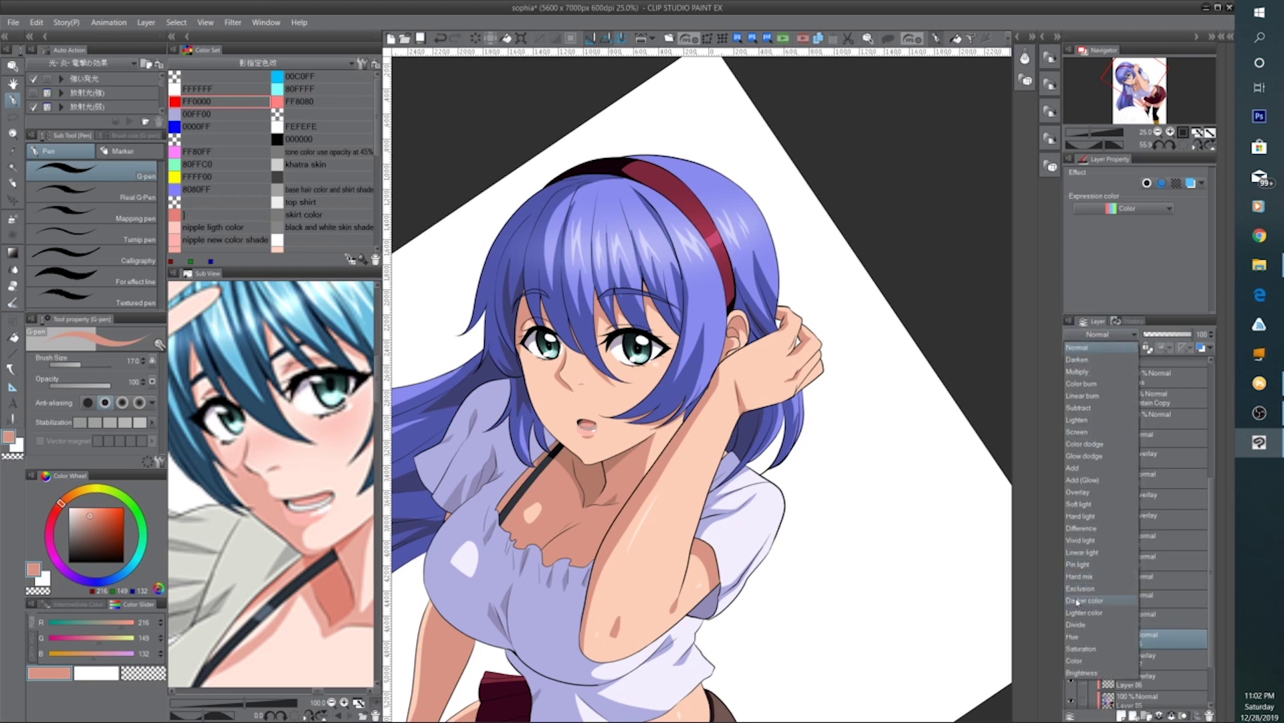
{"action": "left_click", "coordinate": [1078, 493]}
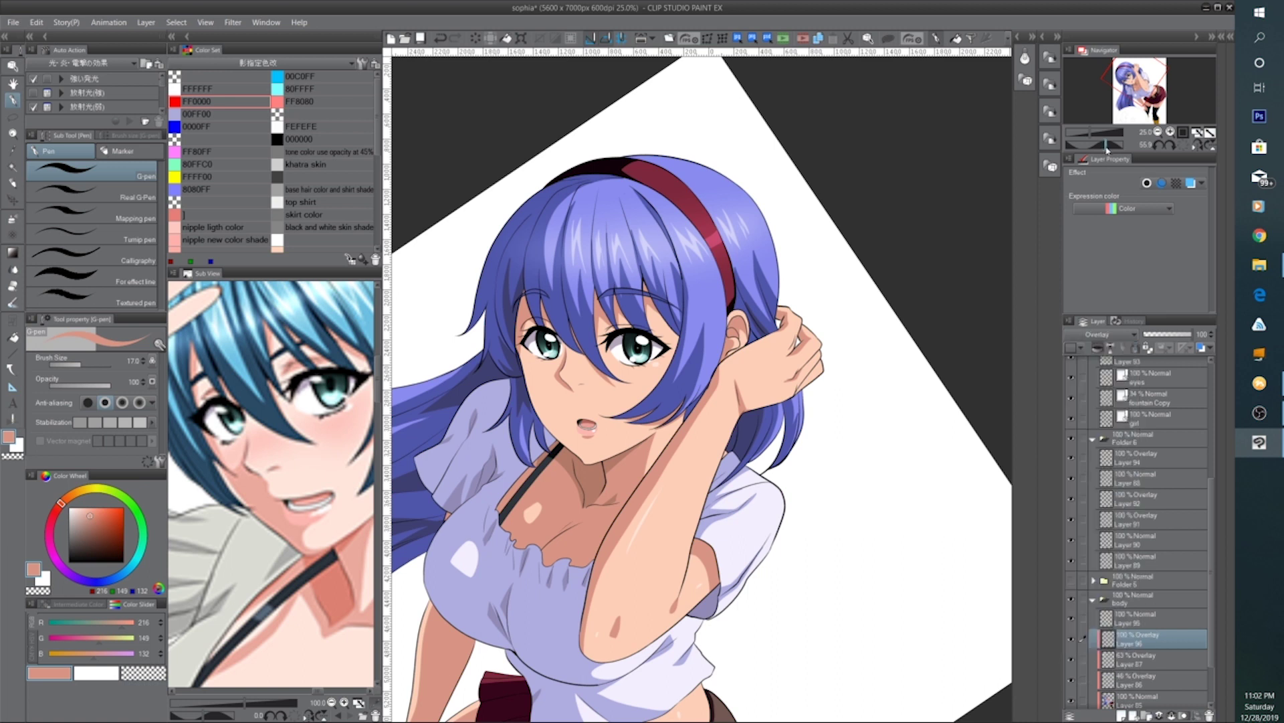
Draw a white G-pen rim light, brush size 30, along the jaw and cheek contour on the overlay layer
{"action": "left_click_drag", "start_coordinate": [1106, 148], "coordinate": [1118, 148]}
{"action": "left_click_drag", "start_coordinate": [649, 267], "coordinate": [656, 500]}
{"action": "left_click", "coordinate": [656, 501], "text": "ctrl"}
{"action": "left_click", "coordinate": [645, 486], "text": "ctrl"}
{"action": "left_click", "coordinate": [646, 485], "text": "ctrl"}
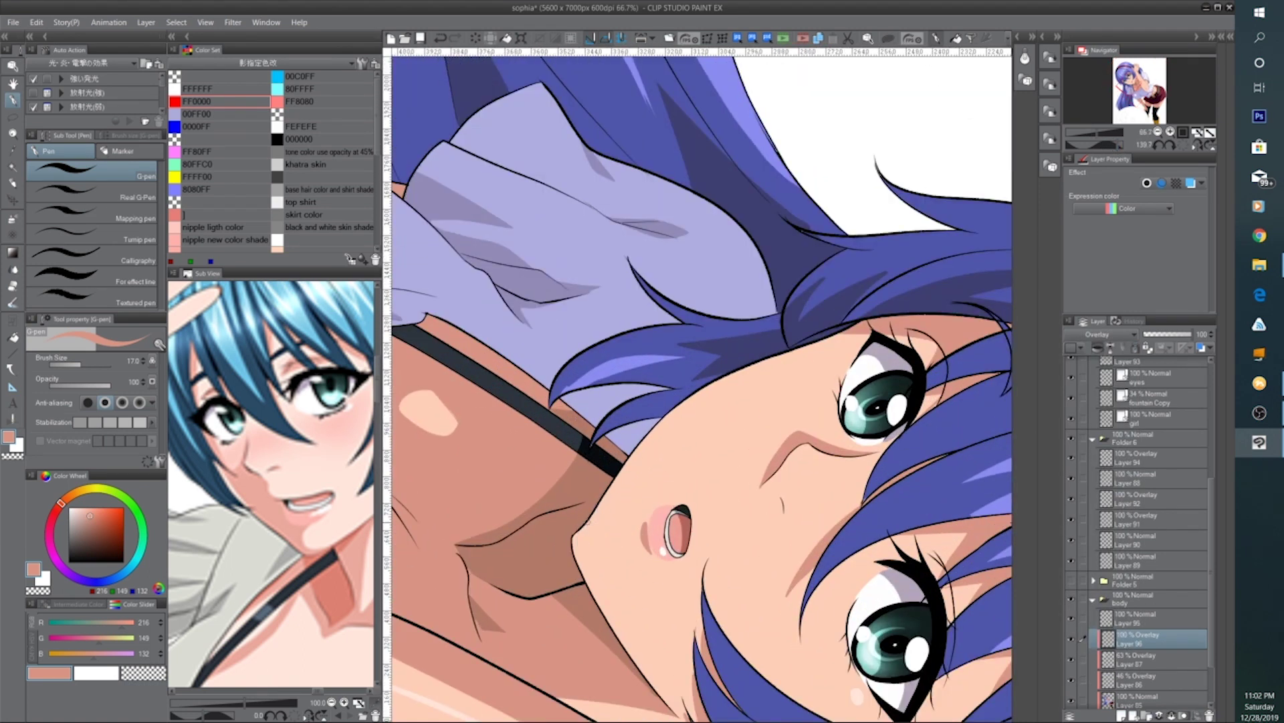
{"action": "key", "text": "bracketright"}
{"action": "key", "text": "bracketright"}
{"action": "left_click", "coordinate": [441, 41]}
{"action": "left_click_drag", "start_coordinate": [78, 515], "coordinate": [42, 453]}
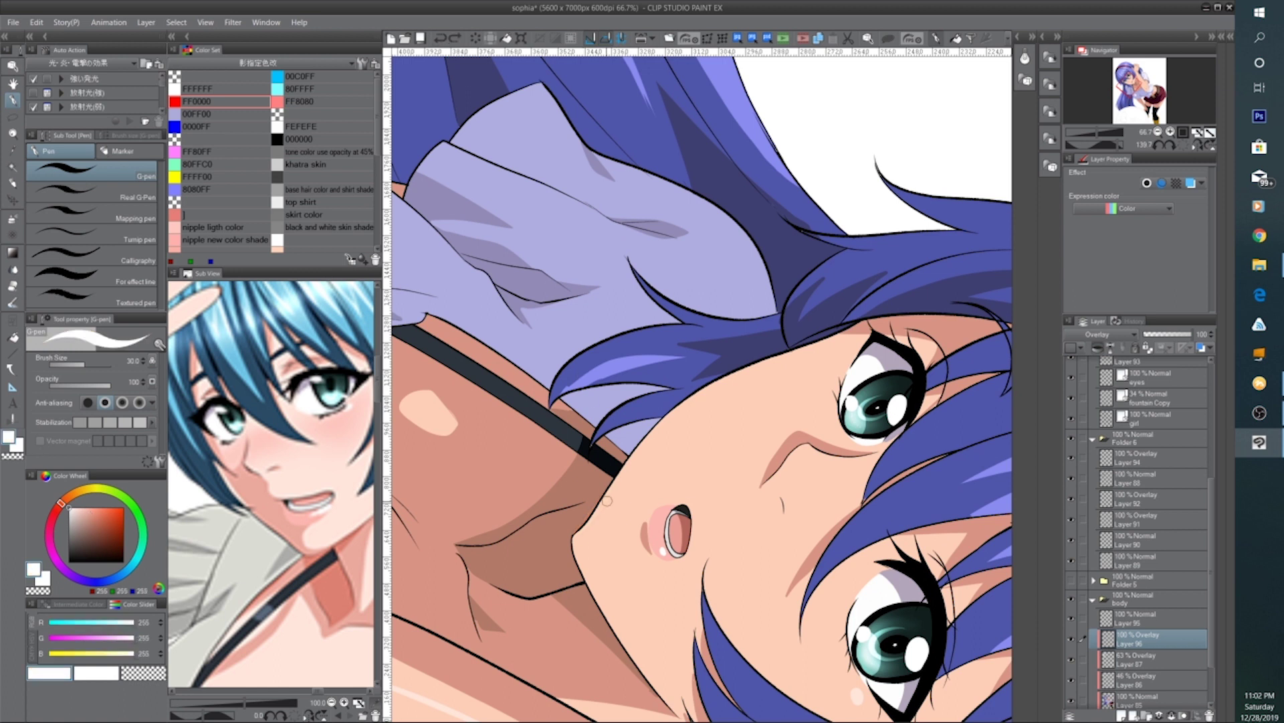
{"action": "mouse_move", "coordinate": [578, 534]}
{"action": "left_mouse_down"}
{"action": "mouse_move", "coordinate": [665, 425]}
{"action": "mouse_move", "coordinate": [635, 457]}
{"action": "mouse_move", "coordinate": [653, 430]}
{"action": "mouse_move", "coordinate": [786, 353]}
{"action": "left_mouse_up"}
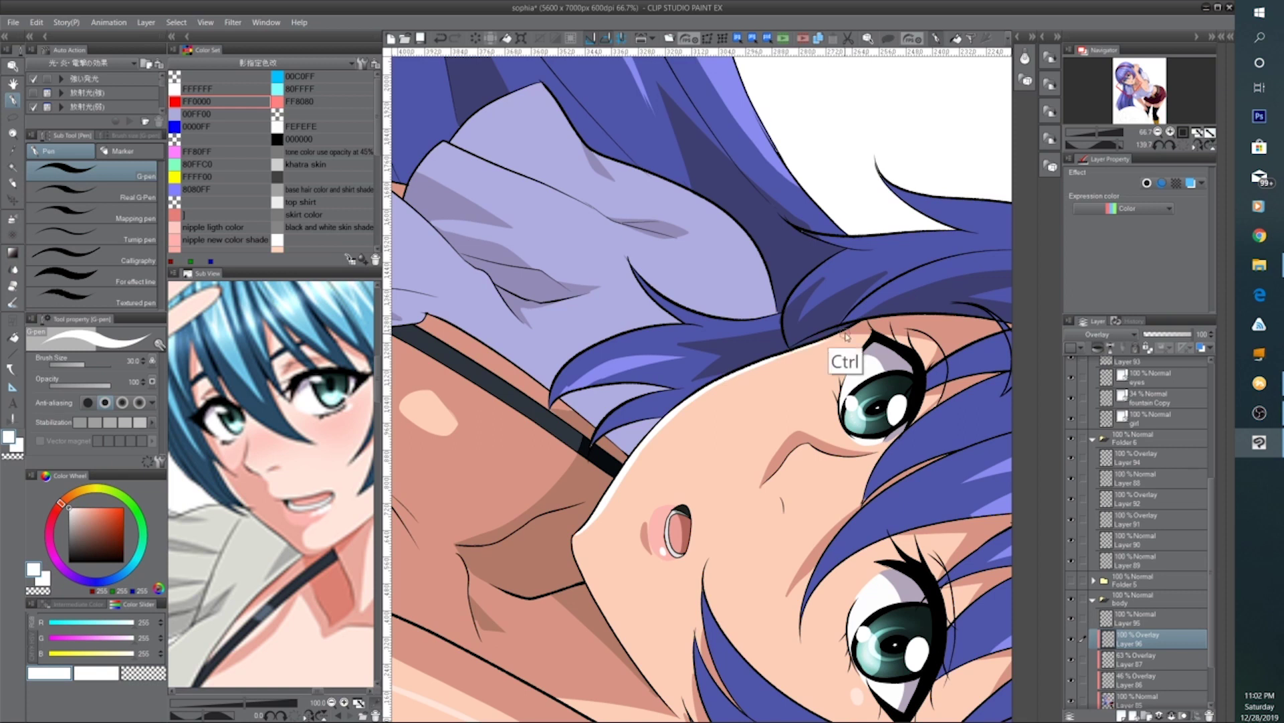
Review the rim light on the face against the whole character with the canvas upright
{"action": "scroll", "coordinate": [846, 336], "scroll_direction": "down", "scroll_amount": 4}
{"action": "scroll", "coordinate": [846, 336], "scroll_direction": "up", "scroll_amount": 1}
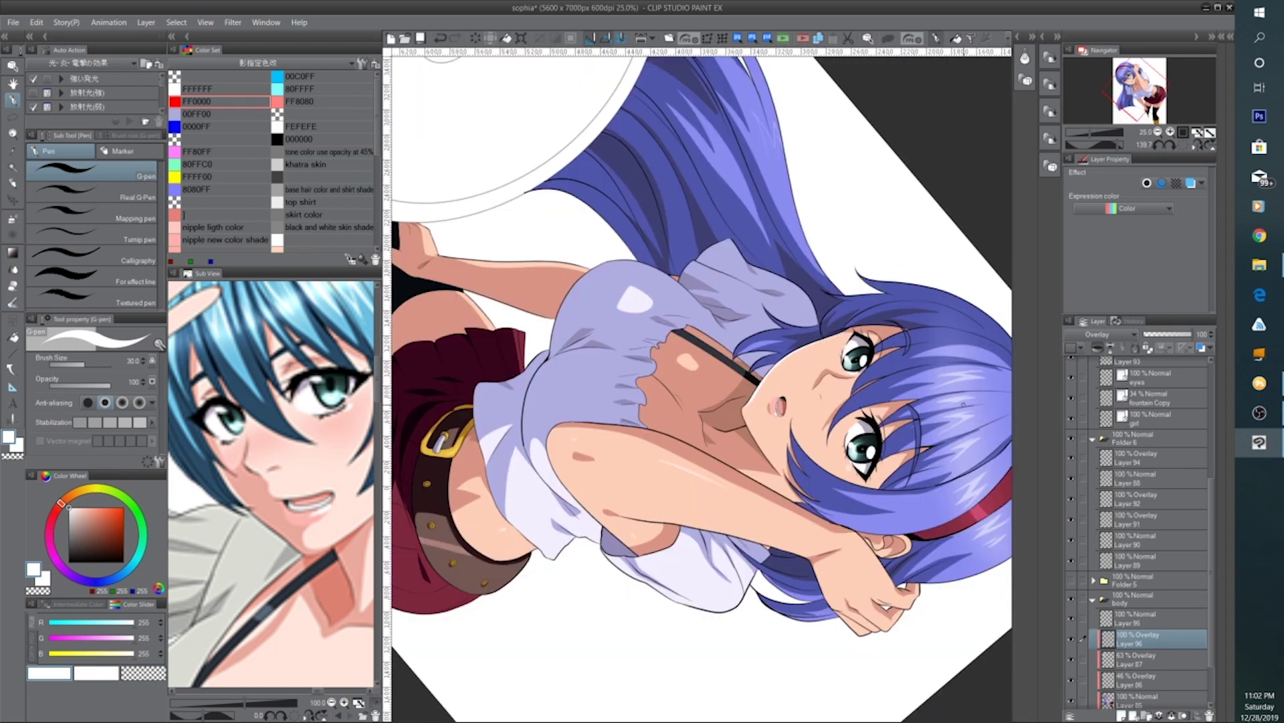
{"action": "left_click", "coordinate": [1183, 146]}
{"action": "scroll", "coordinate": [895, 417], "scroll_direction": "down", "scroll_amount": 2}
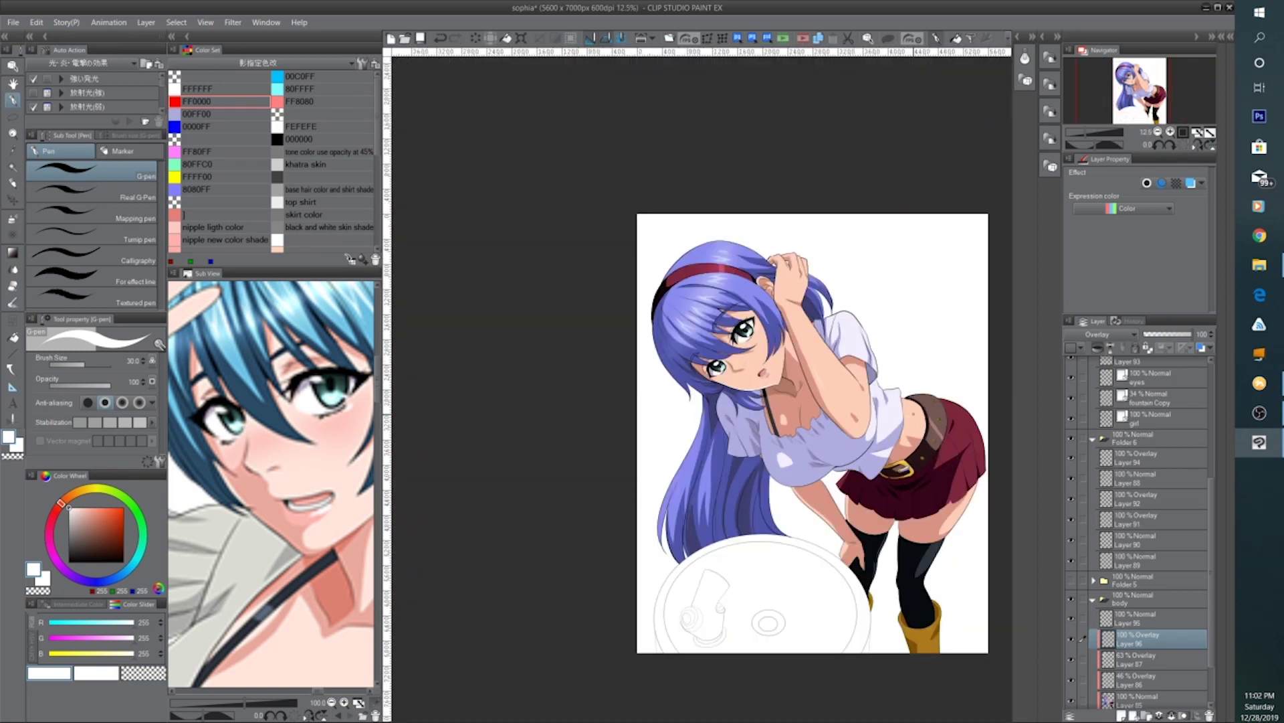
{"action": "scroll", "coordinate": [917, 404], "scroll_direction": "up", "scroll_amount": 2}
{"action": "left_click_drag", "start_coordinate": [925, 507], "coordinate": [874, 460]}
{"action": "scroll", "coordinate": [856, 456], "scroll_direction": "down", "scroll_amount": 2}
{"action": "scroll", "coordinate": [837, 434], "scroll_direction": "up", "scroll_amount": 2}
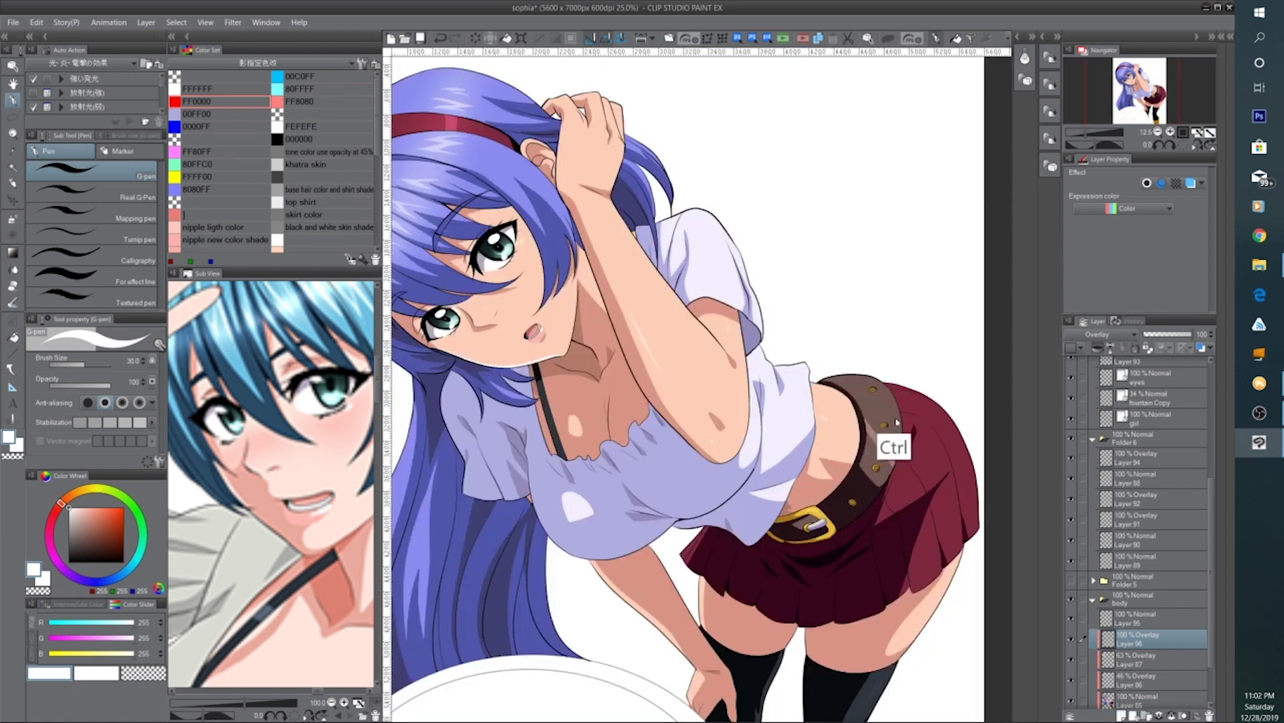
{"action": "scroll", "coordinate": [853, 496], "scroll_direction": "down", "scroll_amount": 2}
{"action": "left_click_drag", "start_coordinate": [877, 498], "coordinate": [825, 509]}
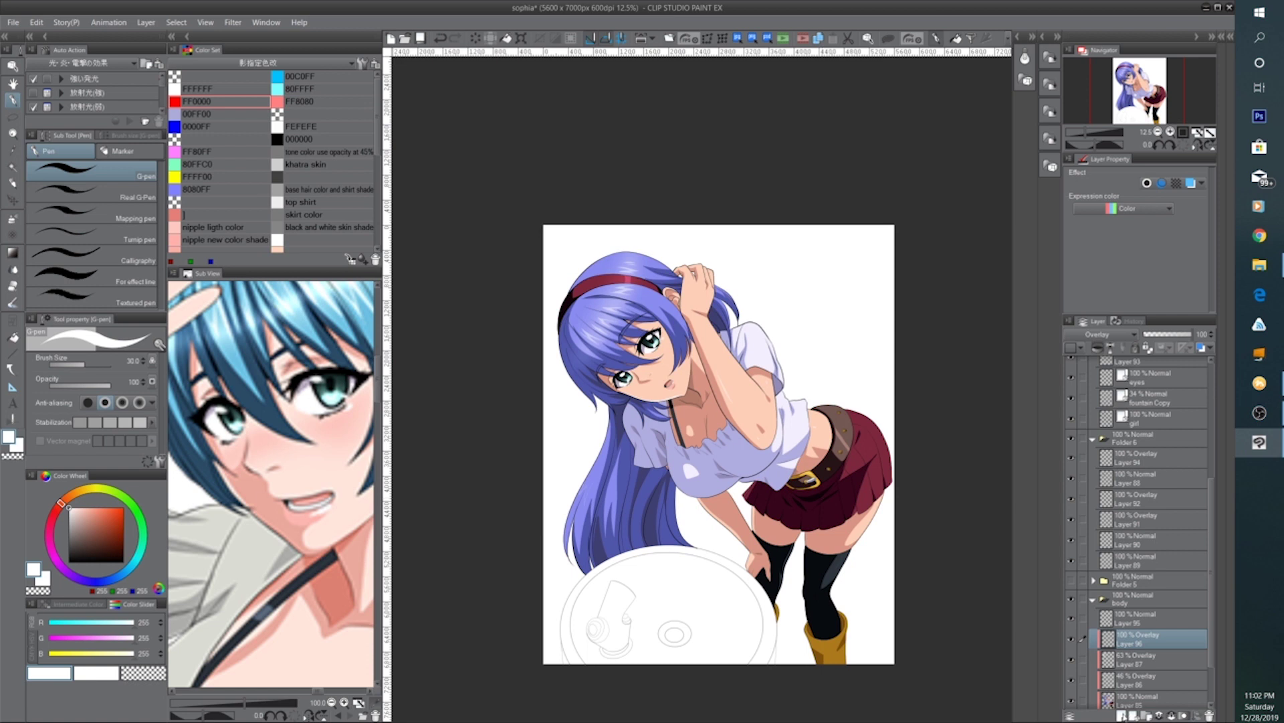
Add a clipped layer above the overlay layer in Multiply mode and ready the Soft airbrush with red FF0000
{"action": "left_click", "coordinate": [1100, 334]}
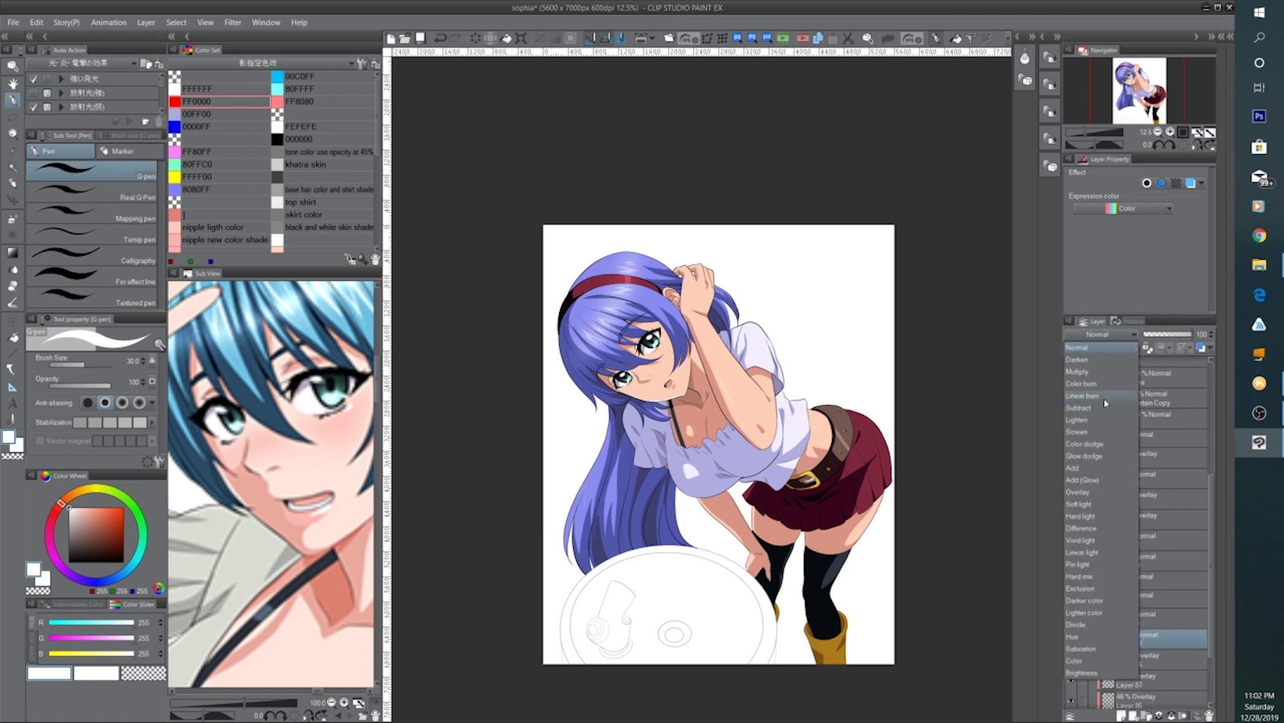
{"action": "left_click", "coordinate": [1083, 372]}
{"action": "left_click", "coordinate": [201, 102]}
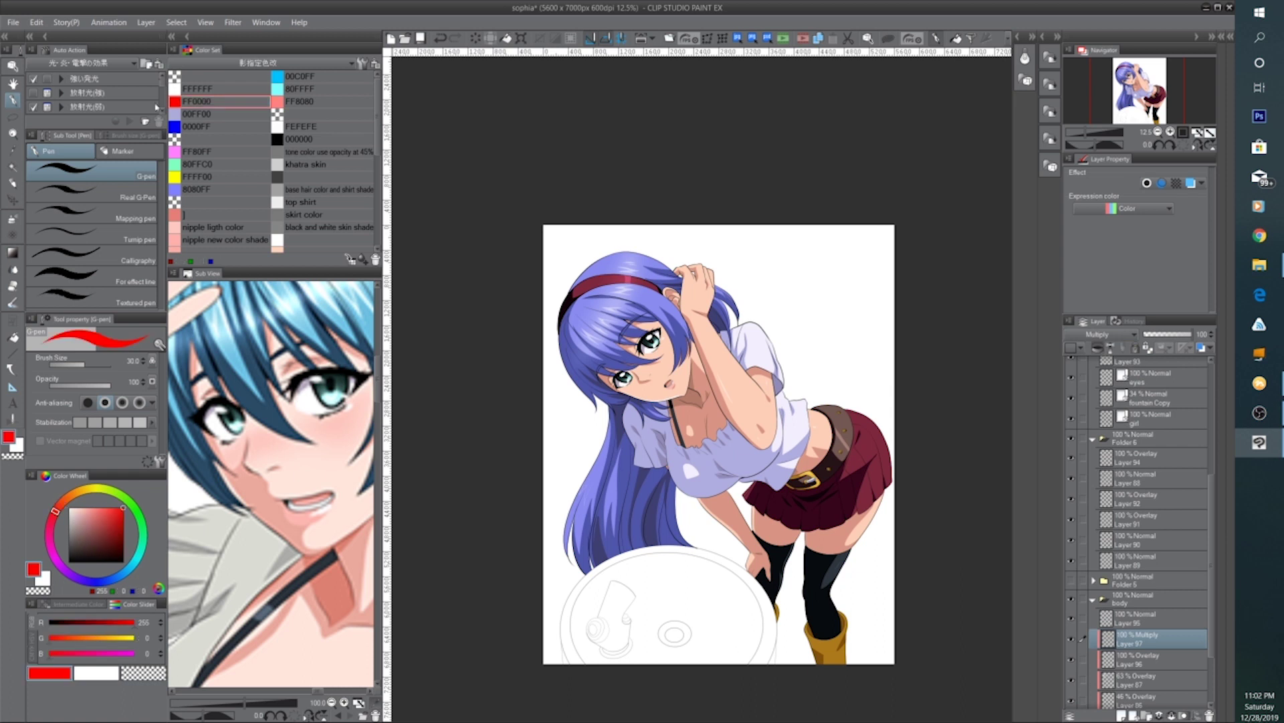
{"action": "left_click", "coordinate": [13, 220]}
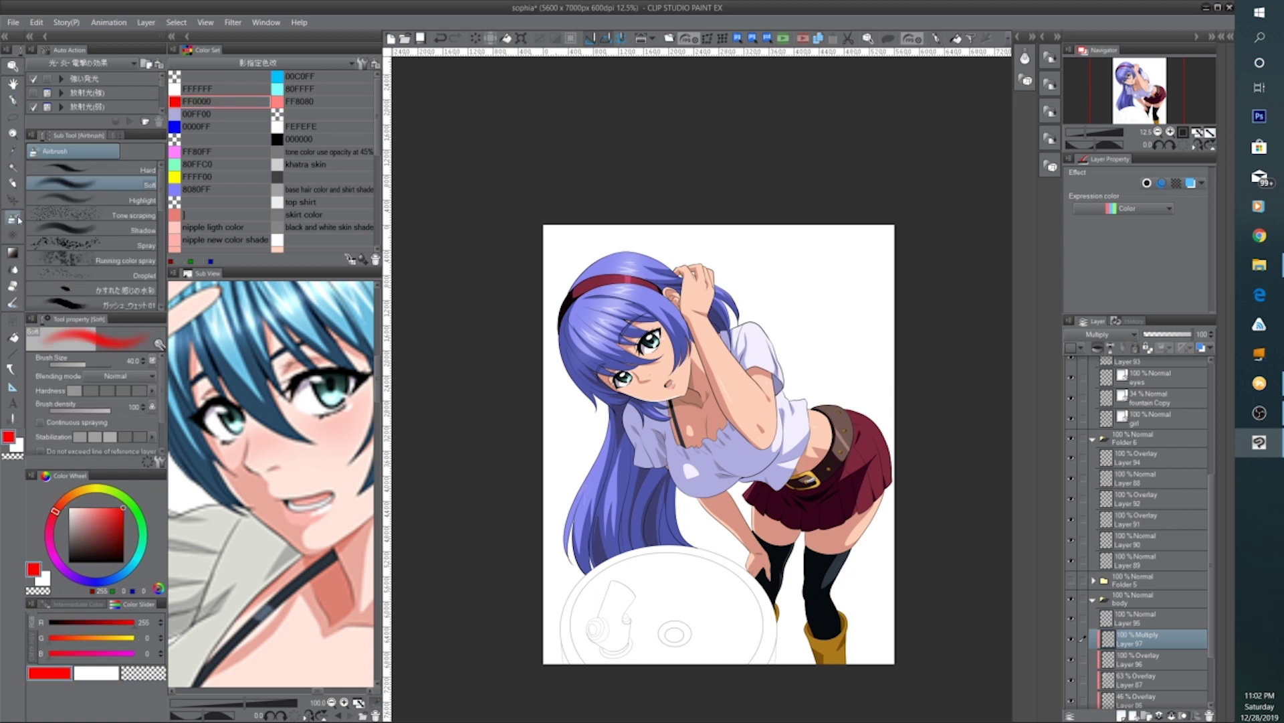
Airbrush a soft red blush across both cheeks and the nose, enlarging the brush up to size 400
{"action": "key", "text": "ctrl+plus"}
{"action": "key", "text": "ctrl+plus"}
{"action": "key", "text": "ctrl+plus"}
{"action": "left_click_drag", "start_coordinate": [600, 252], "coordinate": [663, 383]}
{"action": "key", "text": "]"}
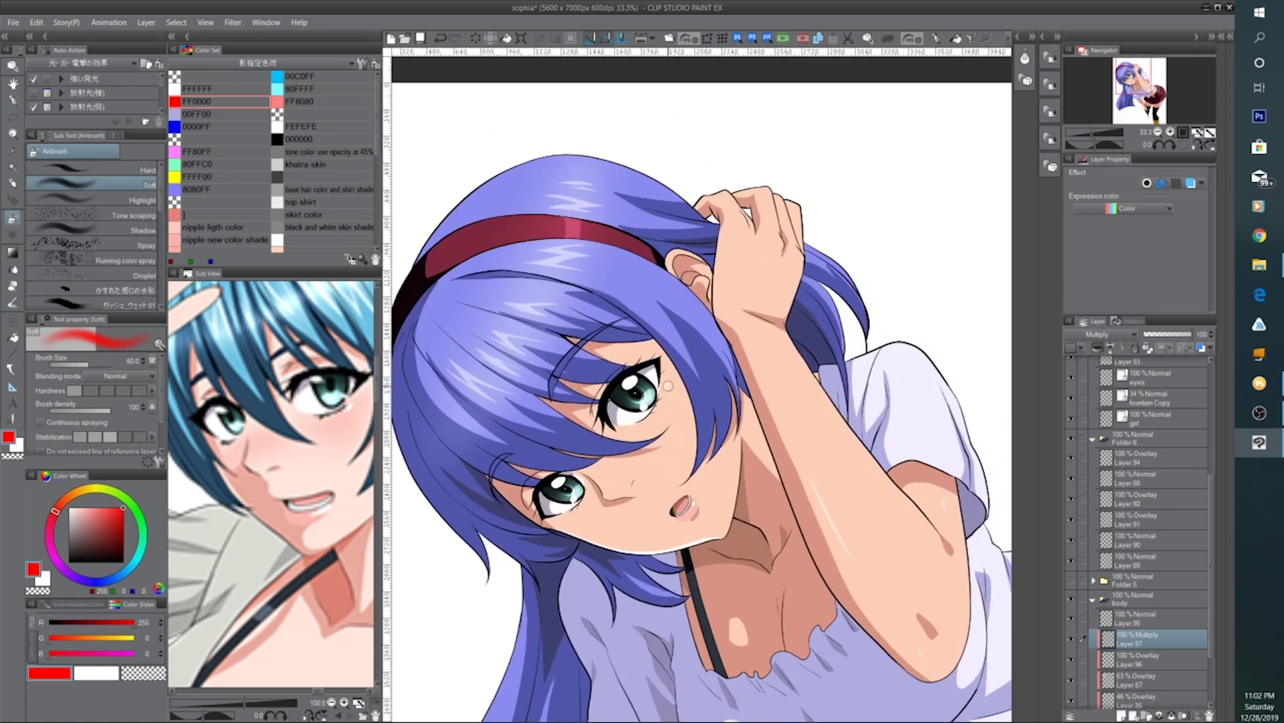
{"action": "key", "text": "]"}
{"action": "key", "text": "]"}
{"action": "key", "text": "]"}
{"action": "key", "text": "]"}
{"action": "key", "text": "]"}
{"action": "key", "text": "]"}
{"action": "key", "text": "]"}
{"action": "key", "text": "]"}
{"action": "left_click", "coordinate": [671, 401]}
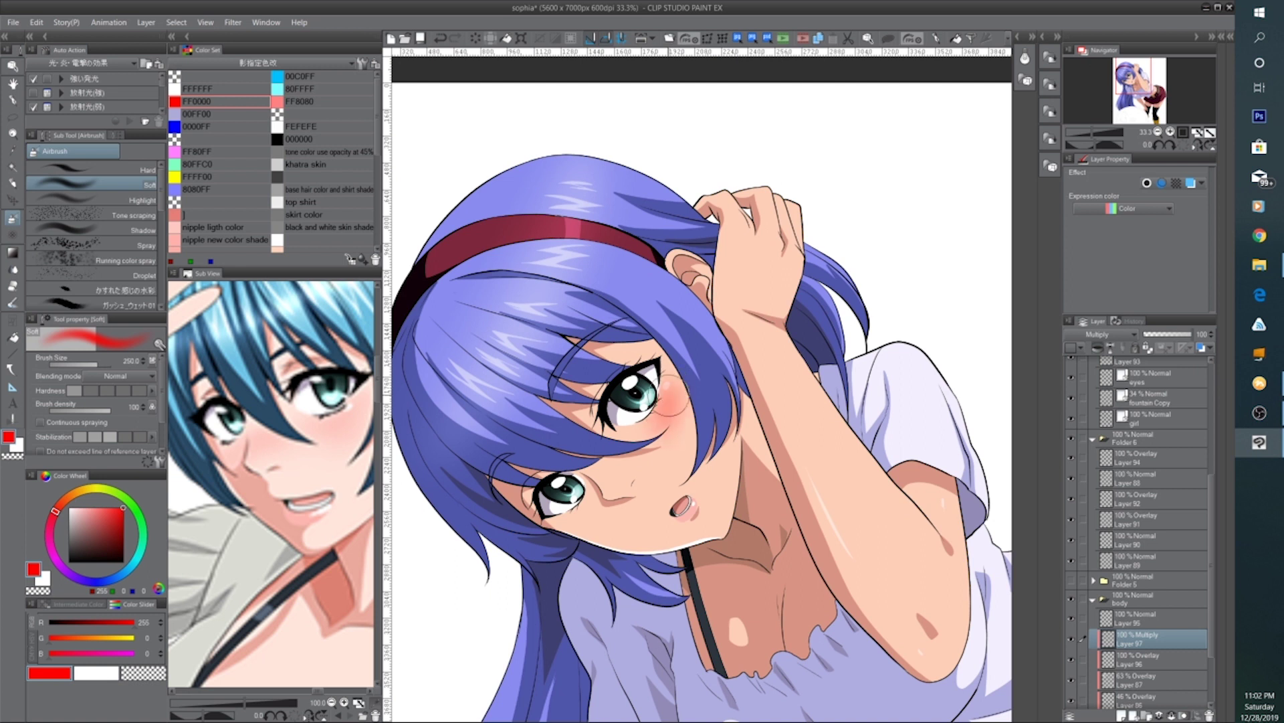
{"action": "key", "text": "]"}
{"action": "key", "text": "]"}
{"action": "mouse_move", "coordinate": [669, 405]}
{"action": "left_mouse_down"}
{"action": "mouse_move", "coordinate": [590, 555]}
{"action": "mouse_move", "coordinate": [602, 499]}
{"action": "mouse_move", "coordinate": [690, 382]}
{"action": "mouse_move", "coordinate": [687, 406]}
{"action": "mouse_move", "coordinate": [636, 458]}
{"action": "mouse_move", "coordinate": [597, 528]}
{"action": "mouse_move", "coordinate": [686, 398]}
{"action": "mouse_move", "coordinate": [655, 448]}
{"action": "mouse_move", "coordinate": [579, 521]}
{"action": "left_mouse_up"}
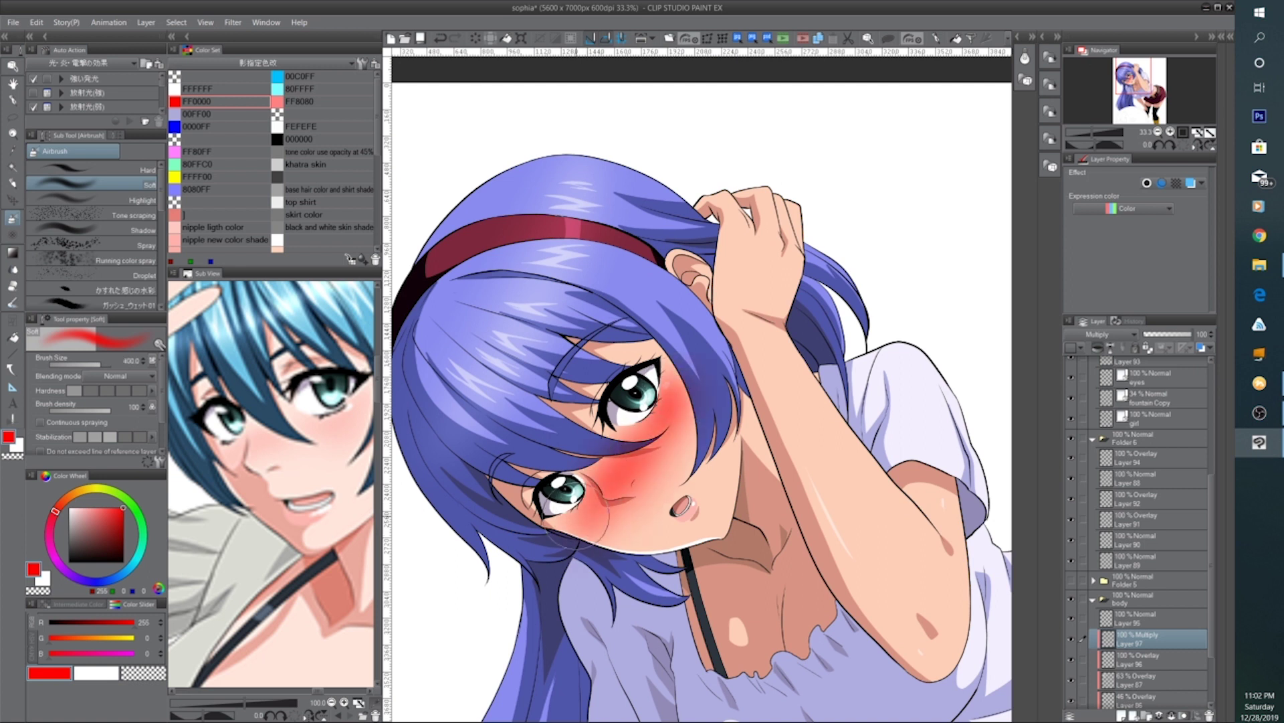
Reduce the blush layer's opacity to 23%
{"action": "left_click", "coordinate": [1171, 336]}
{"action": "left_click_drag", "start_coordinate": [1171, 337], "coordinate": [1164, 337]}
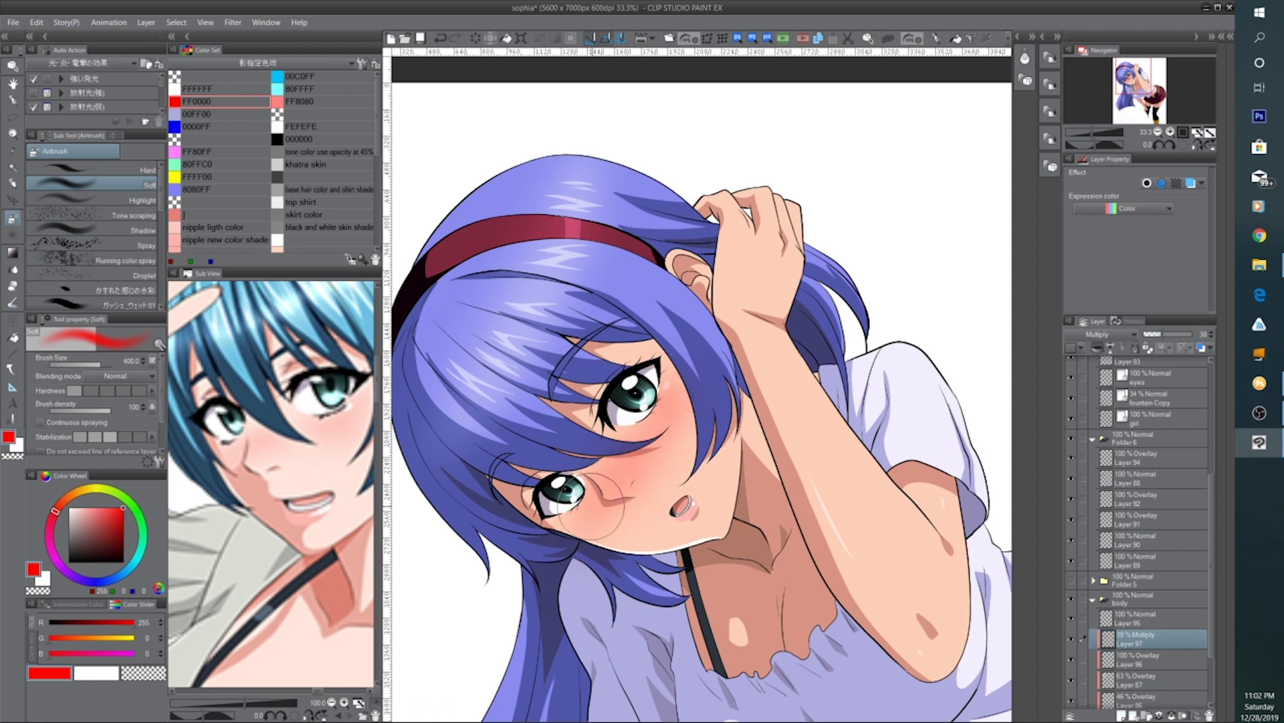
{"action": "key", "text": "ctrl+minus"}
{"action": "key", "text": "ctrl+minus"}
{"action": "key", "text": "ctrl+minus"}
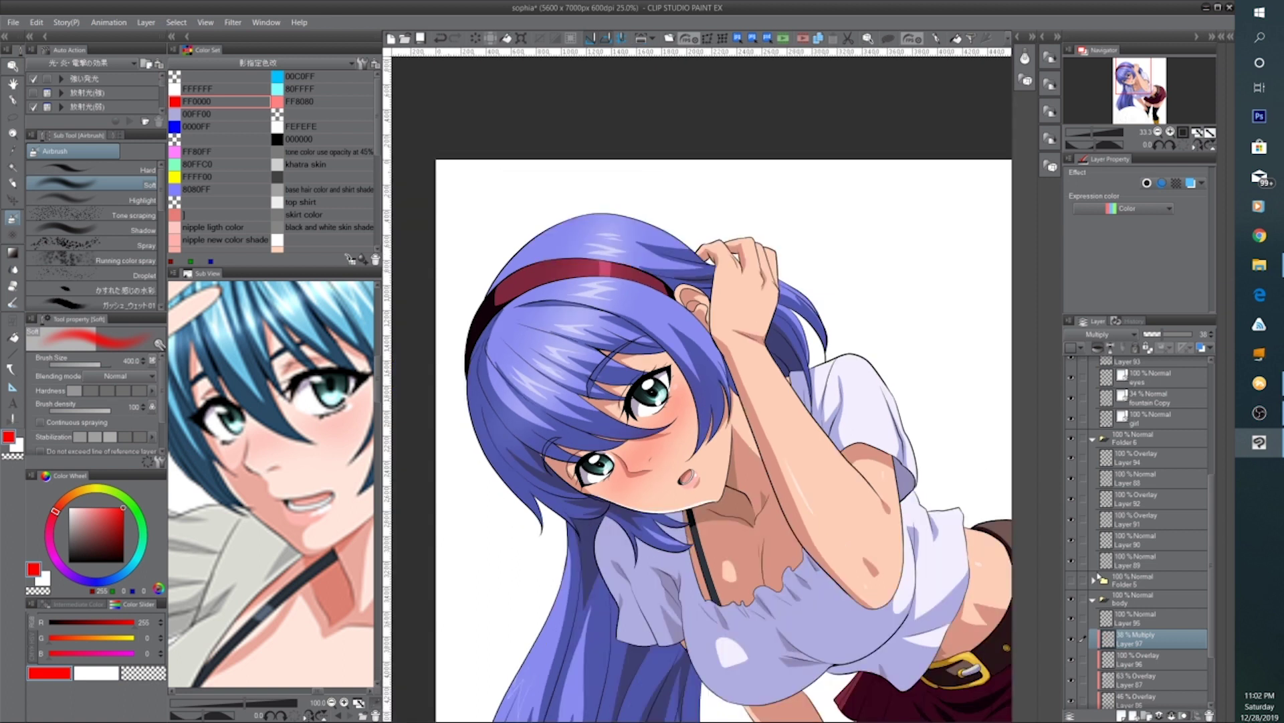
{"action": "key", "text": "ctrl+plus"}
{"action": "key", "text": "ctrl+plus"}
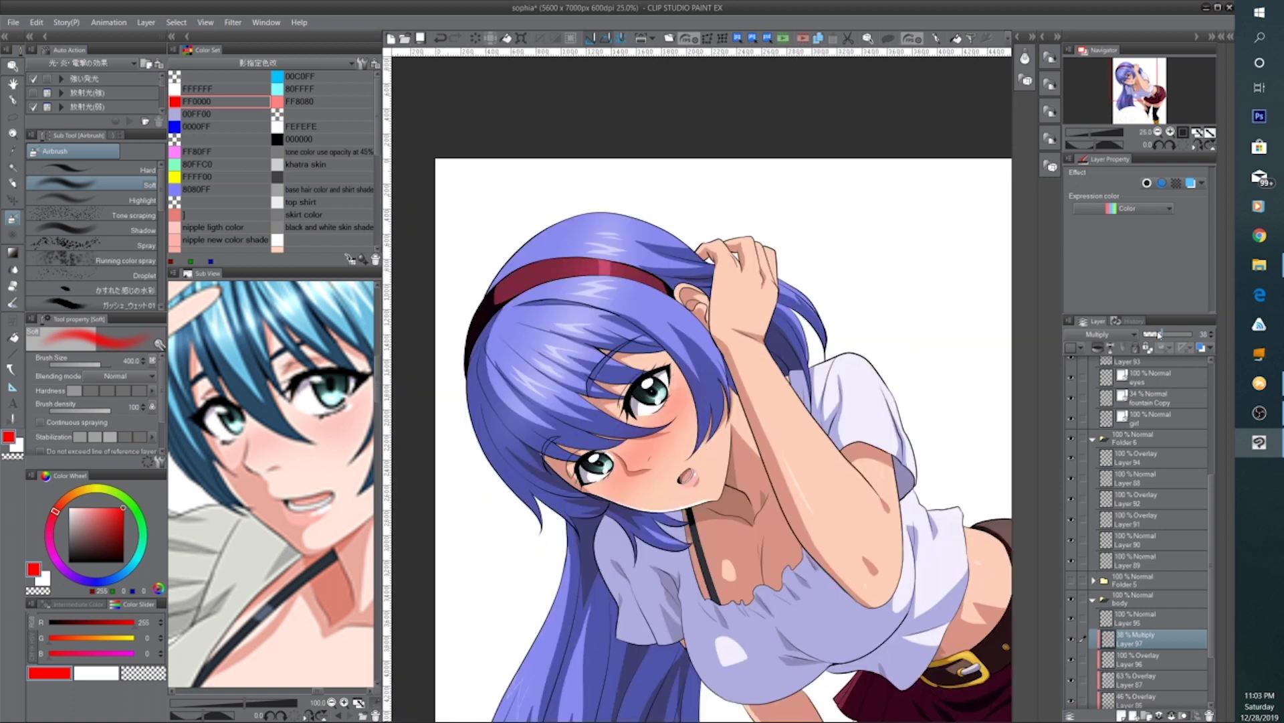
{"action": "left_click_drag", "start_coordinate": [1162, 336], "coordinate": [1155, 334]}
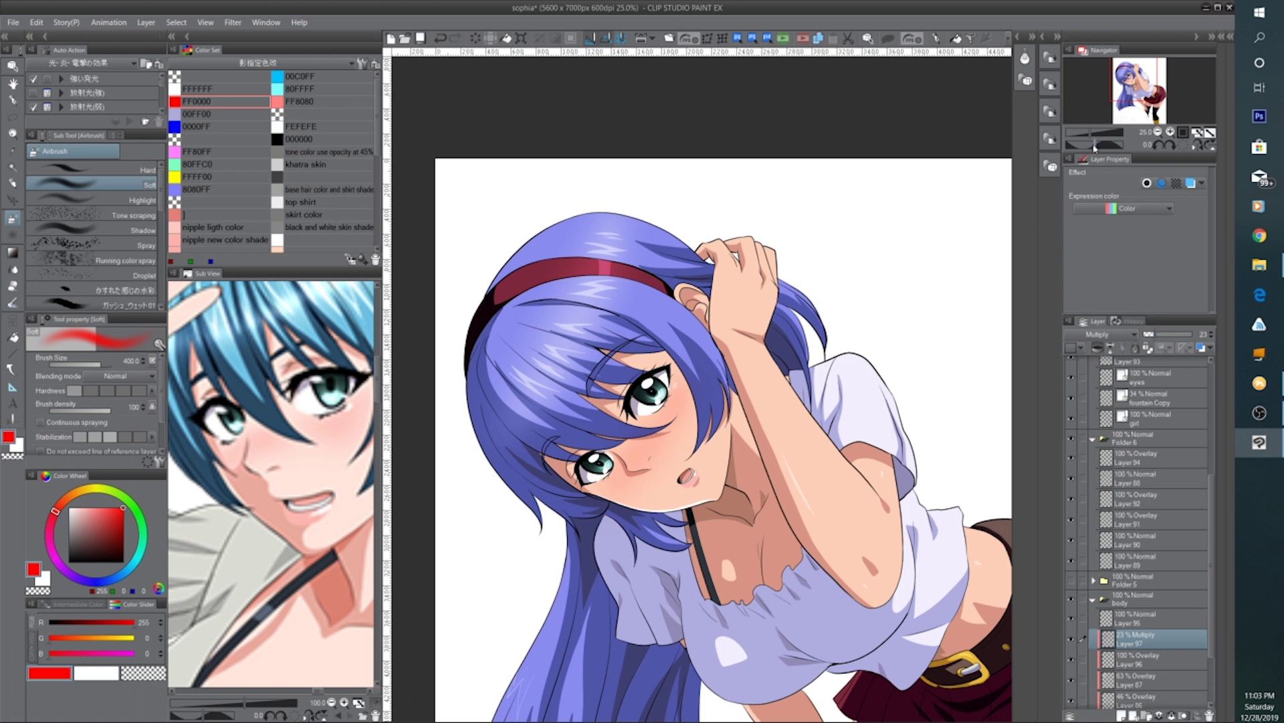
Lasso a small highlight beside the nose line on the overlay layer below the blush, fill it with white and clear the selection
{"action": "left_click_drag", "start_coordinate": [1094, 143], "coordinate": [1108, 144]}
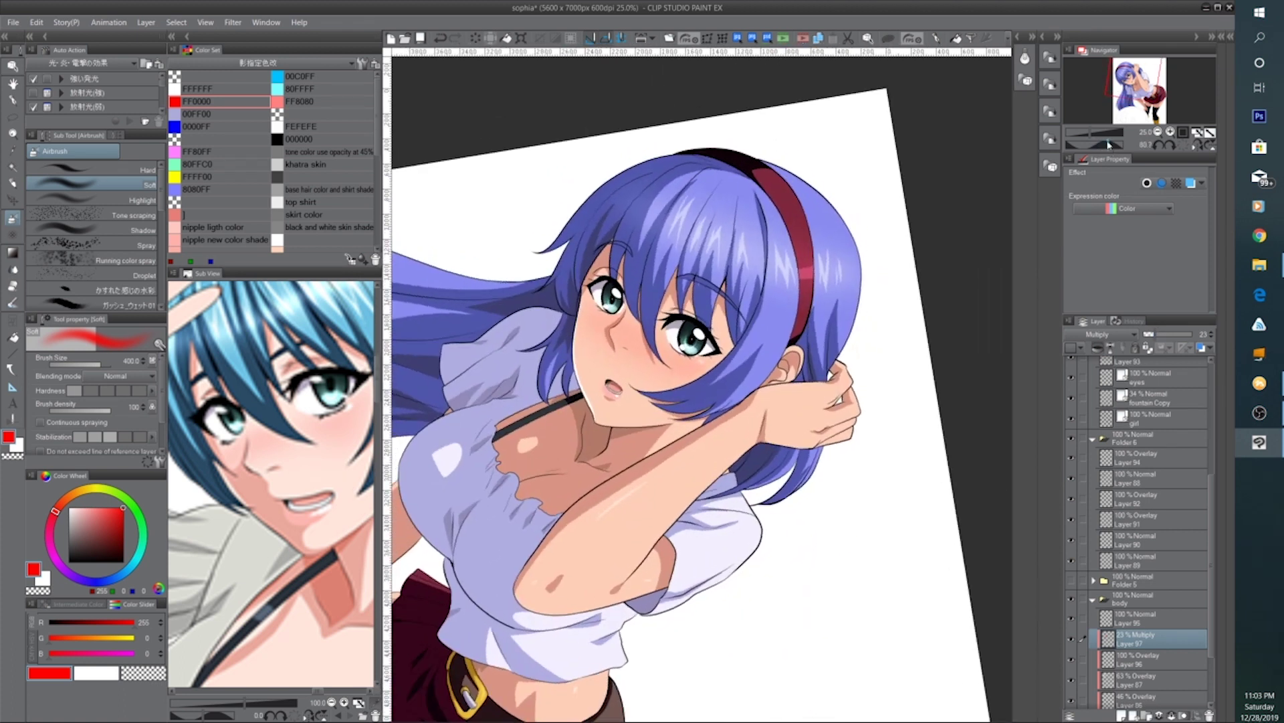
{"action": "left_click", "coordinate": [1146, 660]}
{"action": "left_click", "coordinate": [13, 119]}
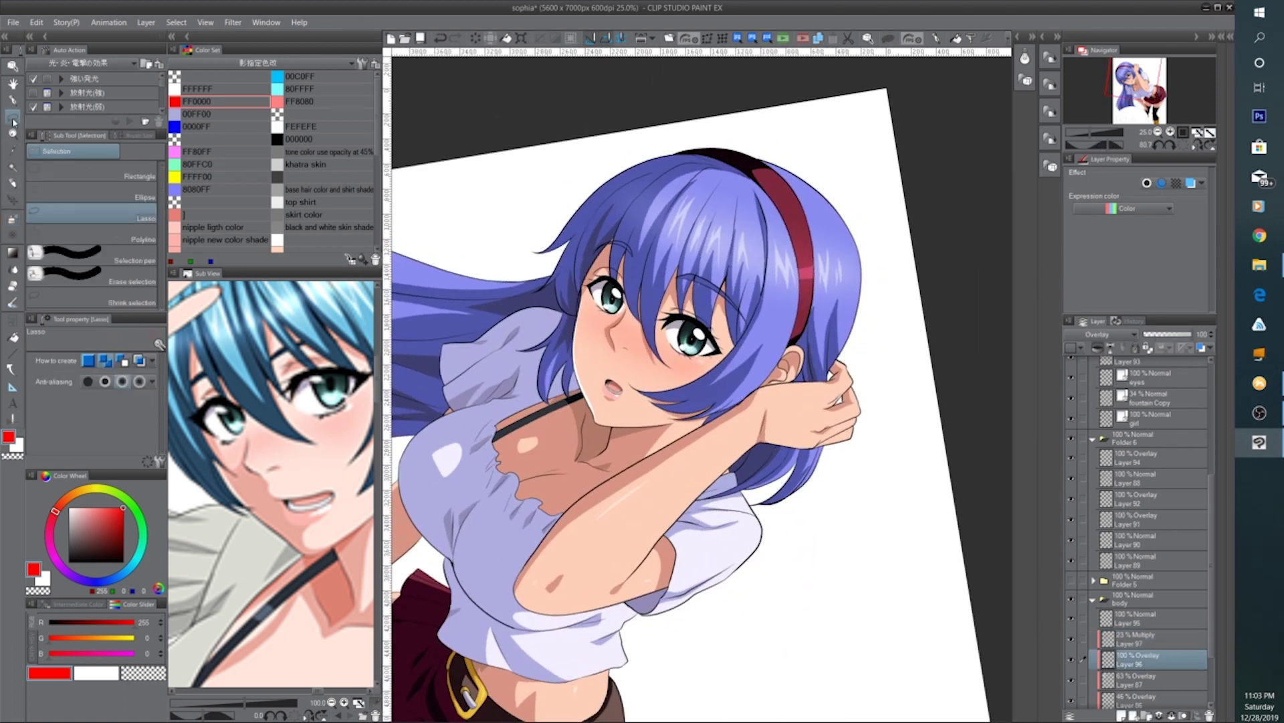
{"action": "left_click", "coordinate": [18, 444]}
{"action": "key", "text": "ctrl+plus"}
{"action": "key", "text": "ctrl+plus"}
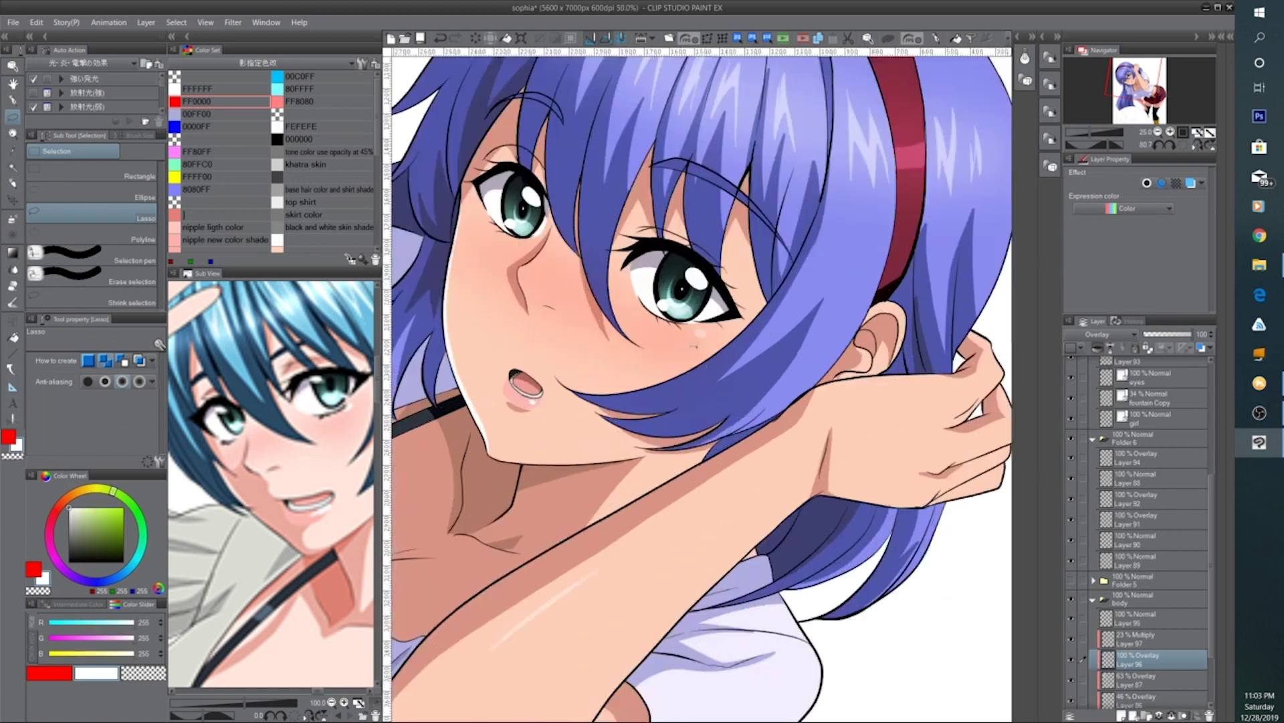
{"action": "left_click_drag", "start_coordinate": [603, 319], "coordinate": [643, 471]}
{"action": "key", "text": "ctrl+plus"}
{"action": "mouse_move", "coordinate": [551, 440]}
{"action": "left_mouse_down"}
{"action": "mouse_move", "coordinate": [566, 453]}
{"action": "mouse_move", "coordinate": [553, 440]}
{"action": "left_mouse_up"}
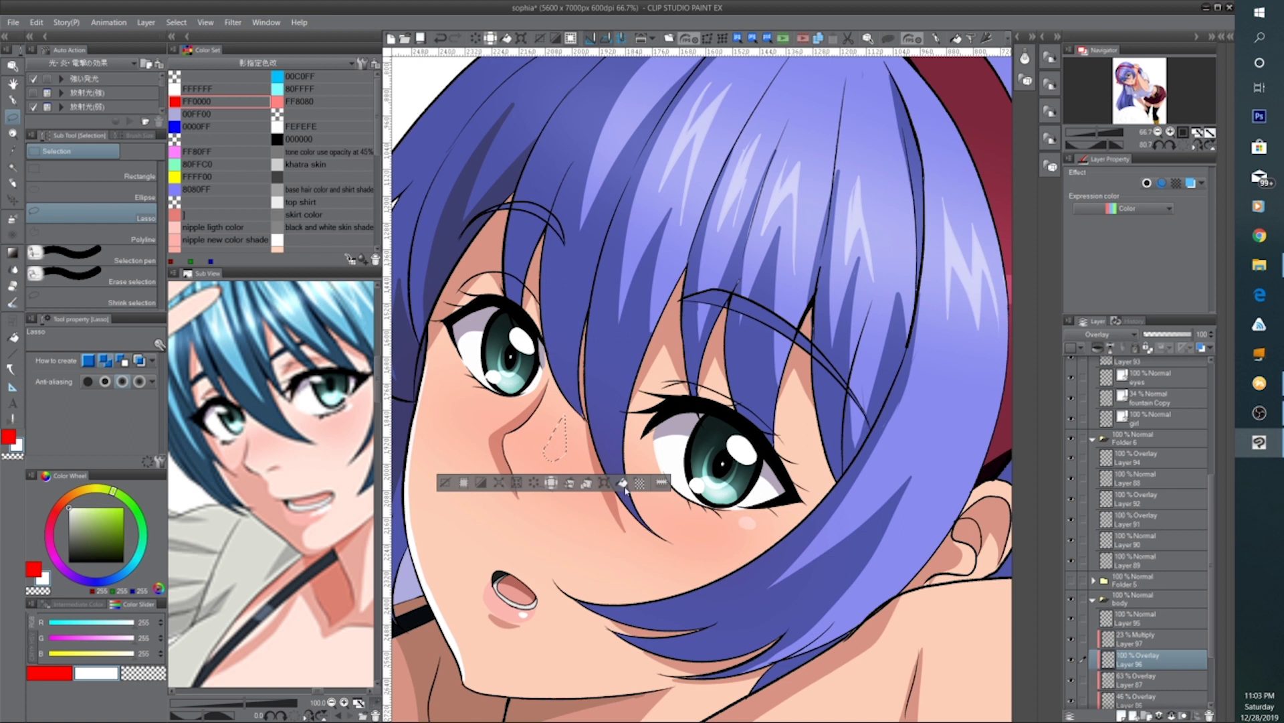
{"action": "scroll", "coordinate": [458, 462], "scroll_direction": "down", "scroll_amount": 2}
{"action": "scroll", "coordinate": [458, 460], "scroll_direction": "down", "scroll_amount": 3}
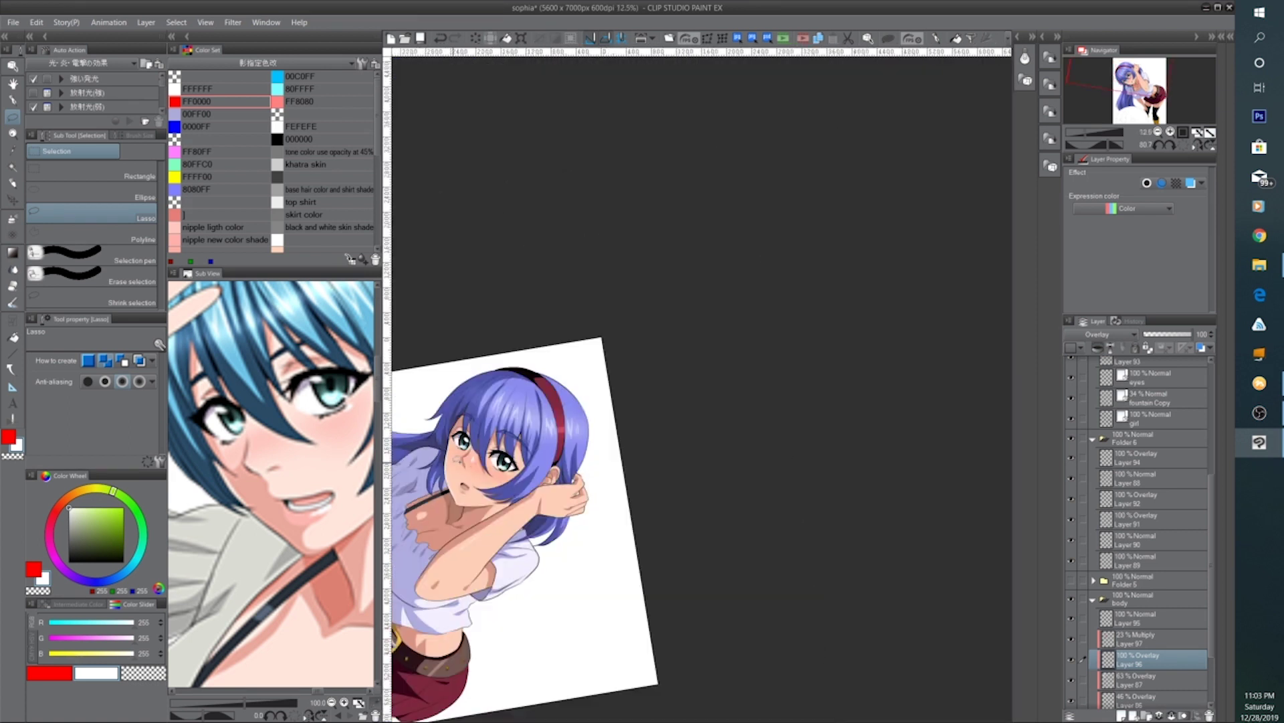
Refine the nose highlight by lassoing a small patch over it, and check the face within the whole figure
{"action": "left_click", "coordinate": [1186, 143]}
{"action": "left_click_drag", "start_coordinate": [807, 450], "coordinate": [781, 314]}
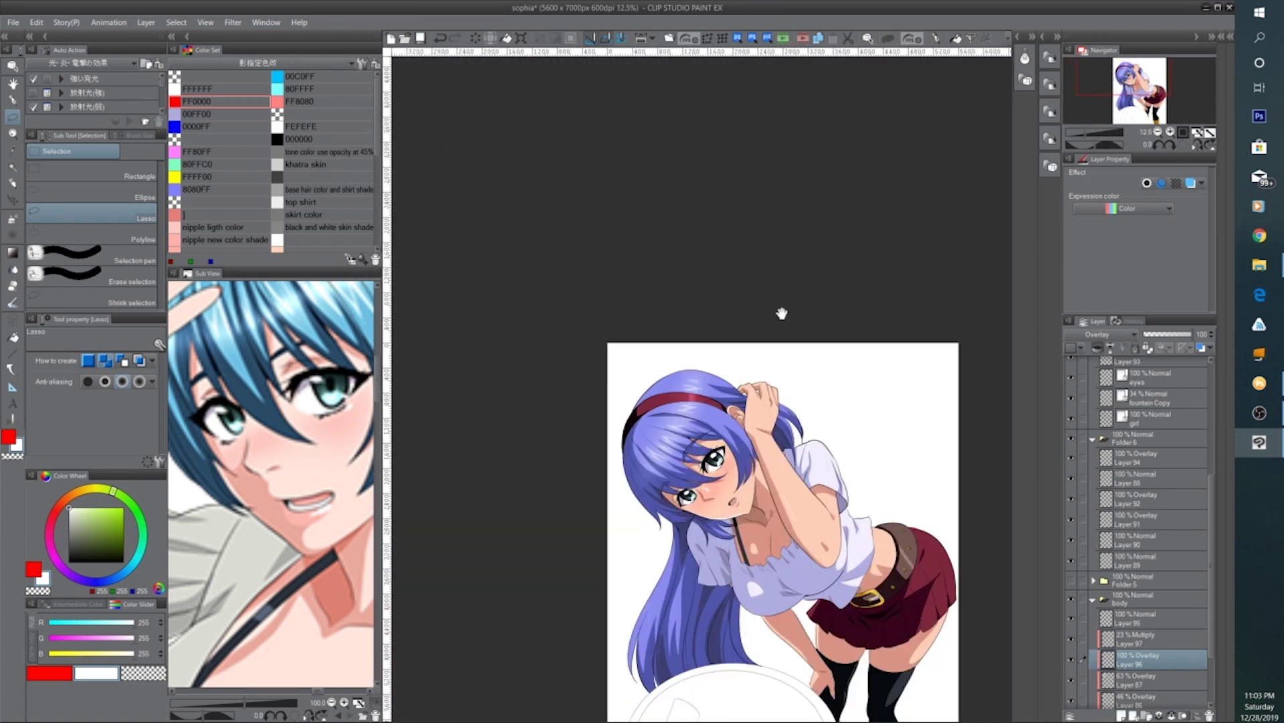
{"action": "scroll", "coordinate": [636, 596], "scroll_direction": "up", "scroll_amount": 4}
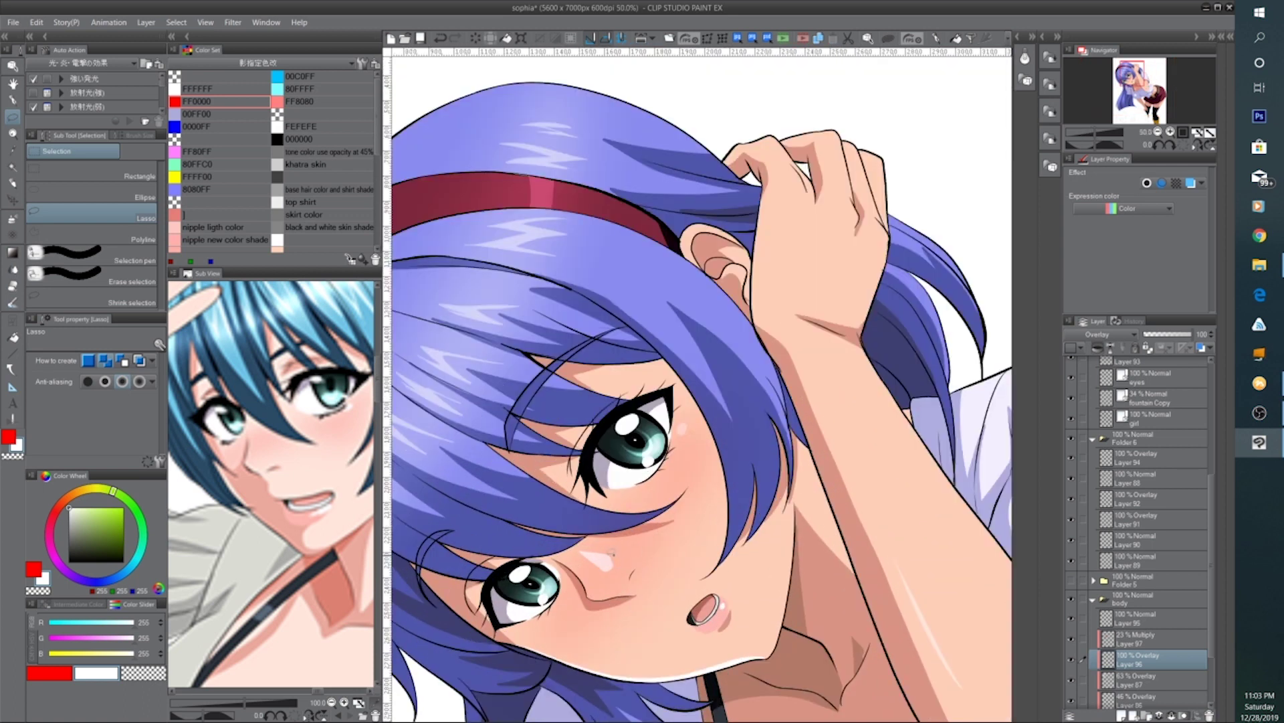
{"action": "mouse_move", "coordinate": [613, 553]}
{"action": "left_mouse_down"}
{"action": "mouse_move", "coordinate": [604, 574]}
{"action": "mouse_move", "coordinate": [613, 554]}
{"action": "left_mouse_up"}
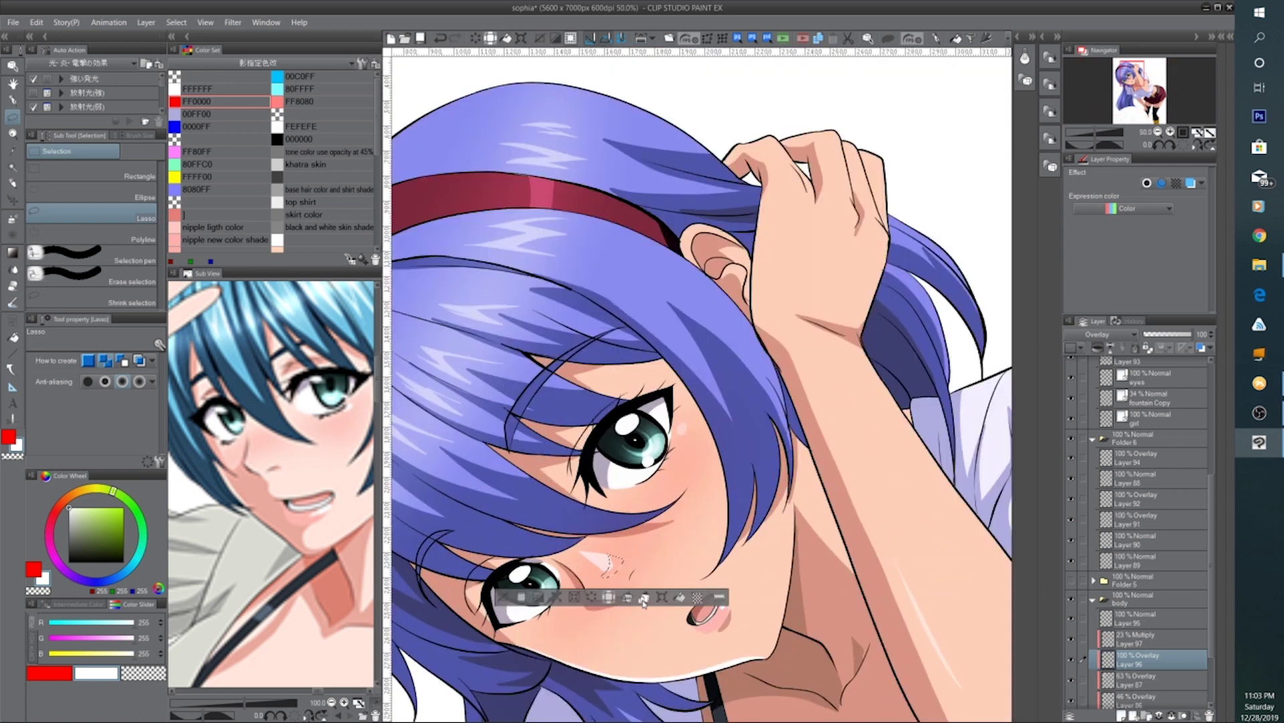
{"action": "scroll", "coordinate": [776, 481], "scroll_direction": "down", "scroll_amount": 4}
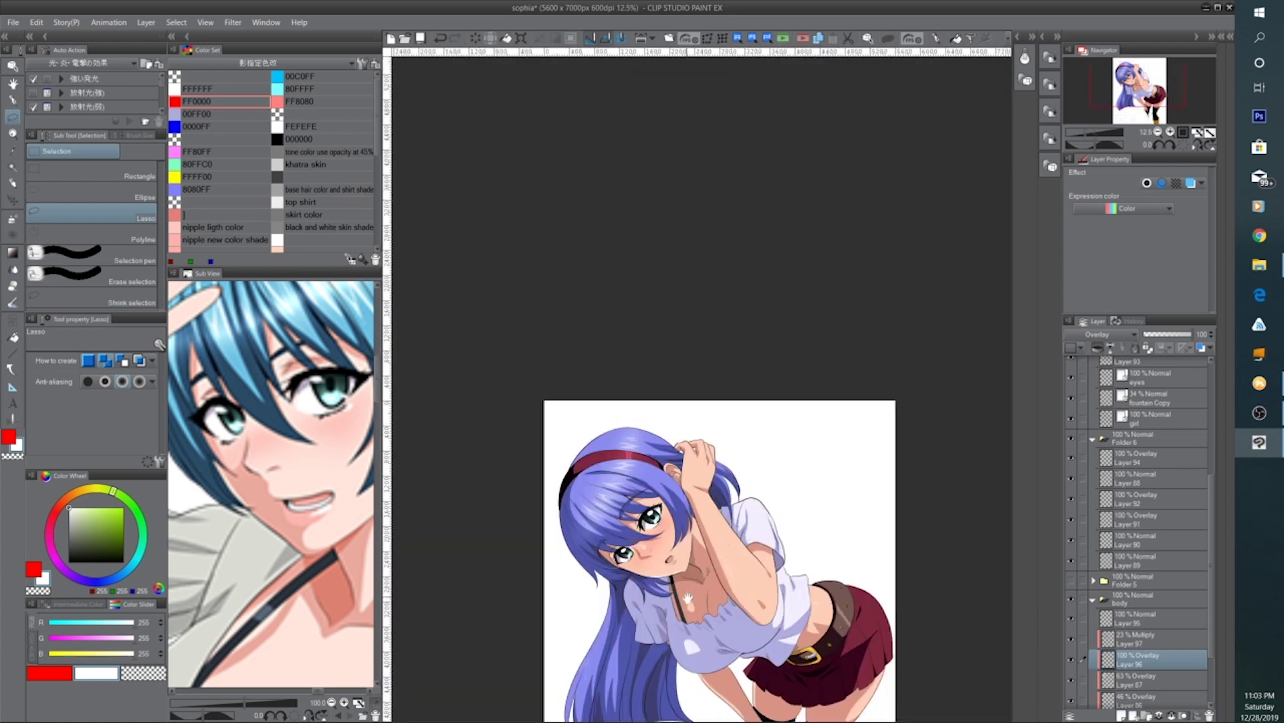
{"action": "scroll", "coordinate": [776, 481], "scroll_direction": "up", "scroll_amount": 2}
{"action": "scroll", "coordinate": [780, 475], "scroll_direction": "down", "scroll_amount": 2}
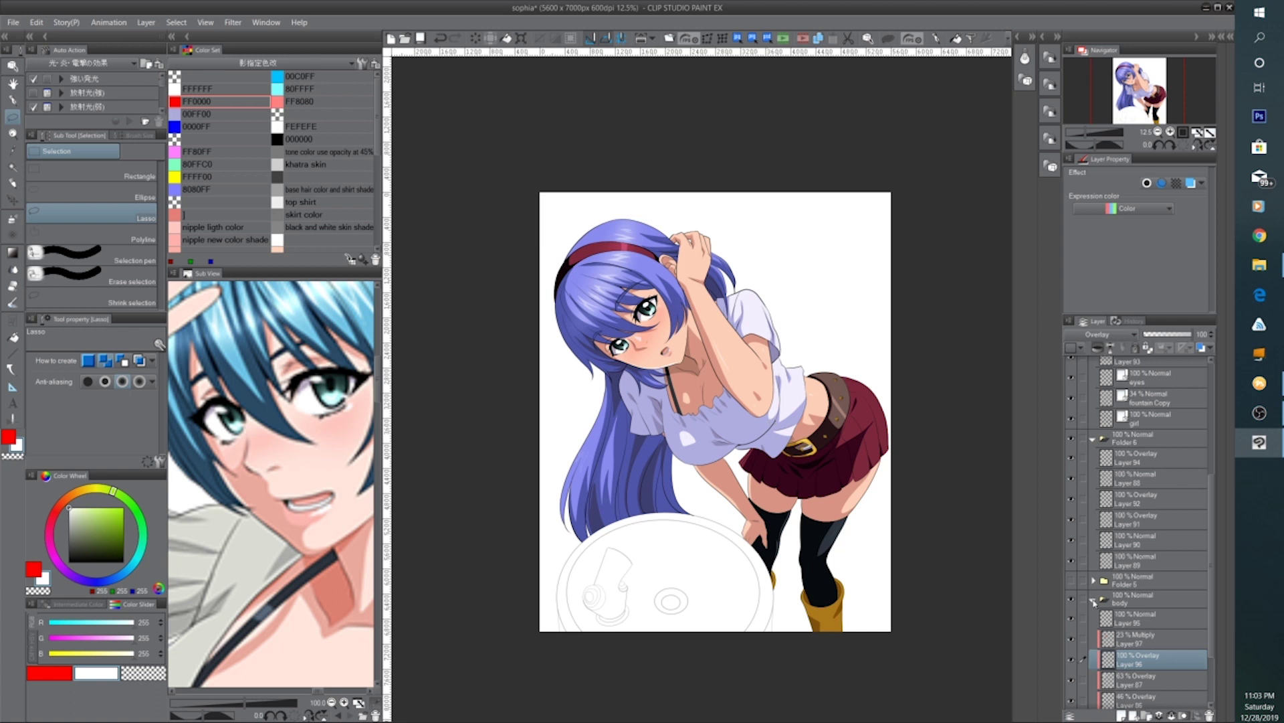
Collapse the body and character folders, and show the background folder and the Multiply, Normal and Add (Glow) layers above the character folder
{"action": "left_click", "coordinate": [1093, 600]}
{"action": "left_click", "coordinate": [1093, 501]}
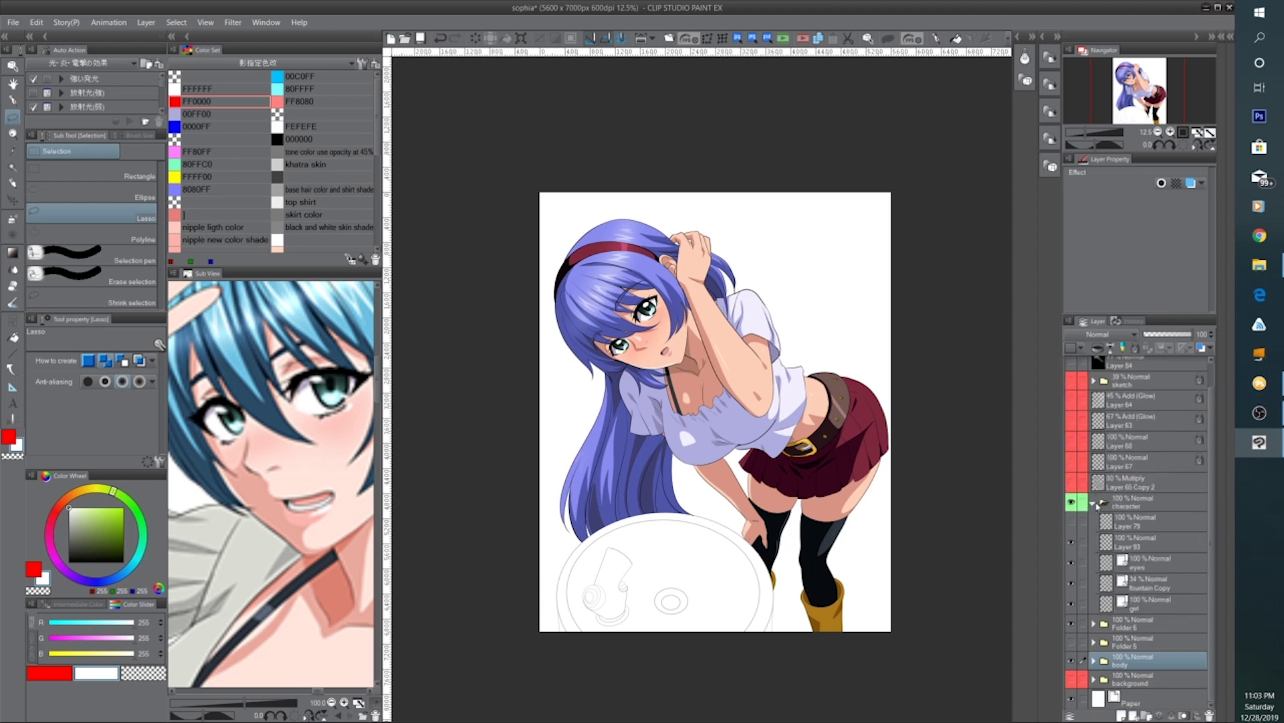
{"action": "left_click", "coordinate": [1094, 501]}
{"action": "left_click", "coordinate": [1073, 602]}
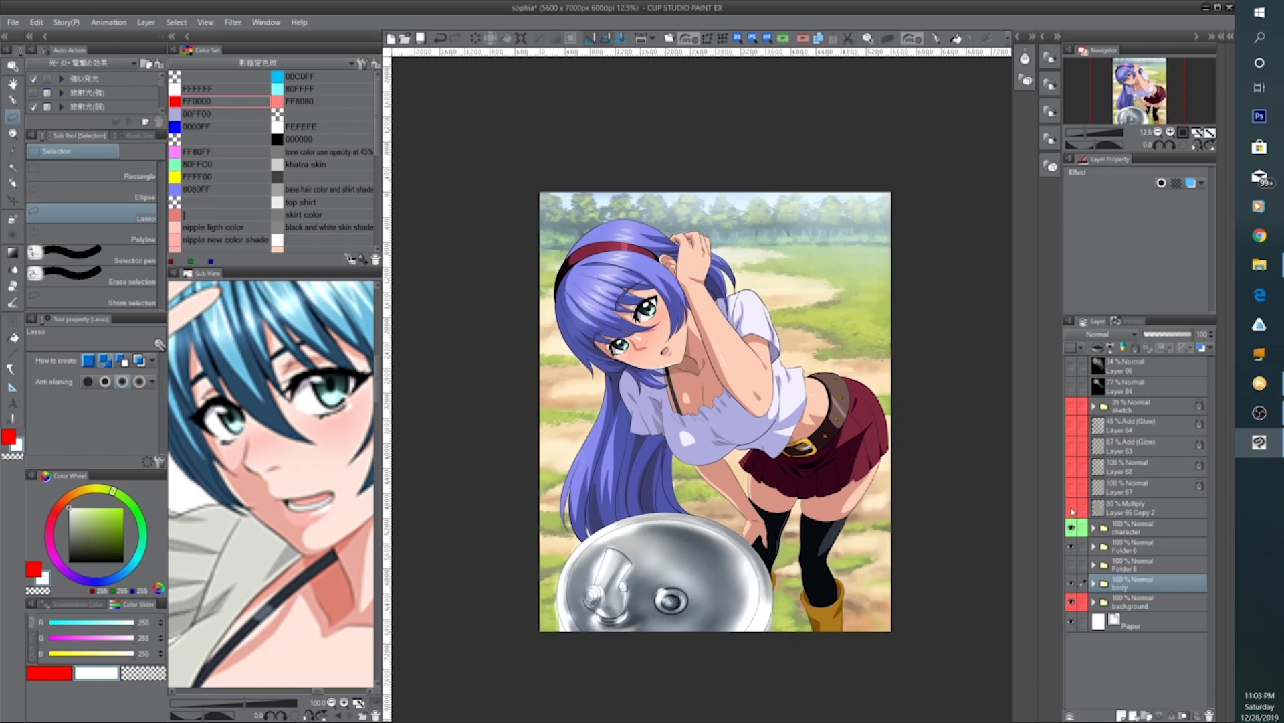
{"action": "left_click_drag", "start_coordinate": [1073, 511], "coordinate": [1069, 476]}
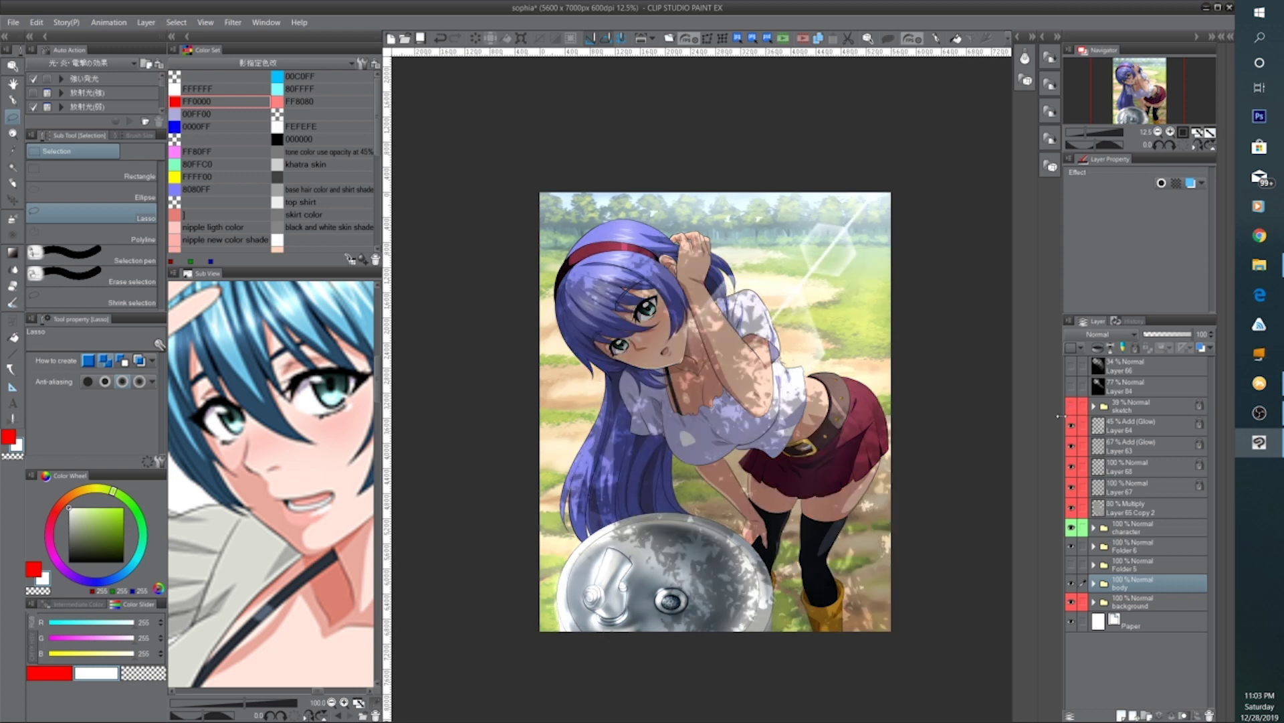
Examine the finished composition with its background, leaf shadows and glow, both as a whole and close up on the figure
{"action": "key", "text": "ctrl+minus"}
{"action": "key", "text": "ctrl+minus"}
{"action": "key", "text": "ctrl+plus"}
{"action": "key", "text": "ctrl+plus"}
{"action": "left_click_drag", "start_coordinate": [842, 448], "coordinate": [782, 387]}
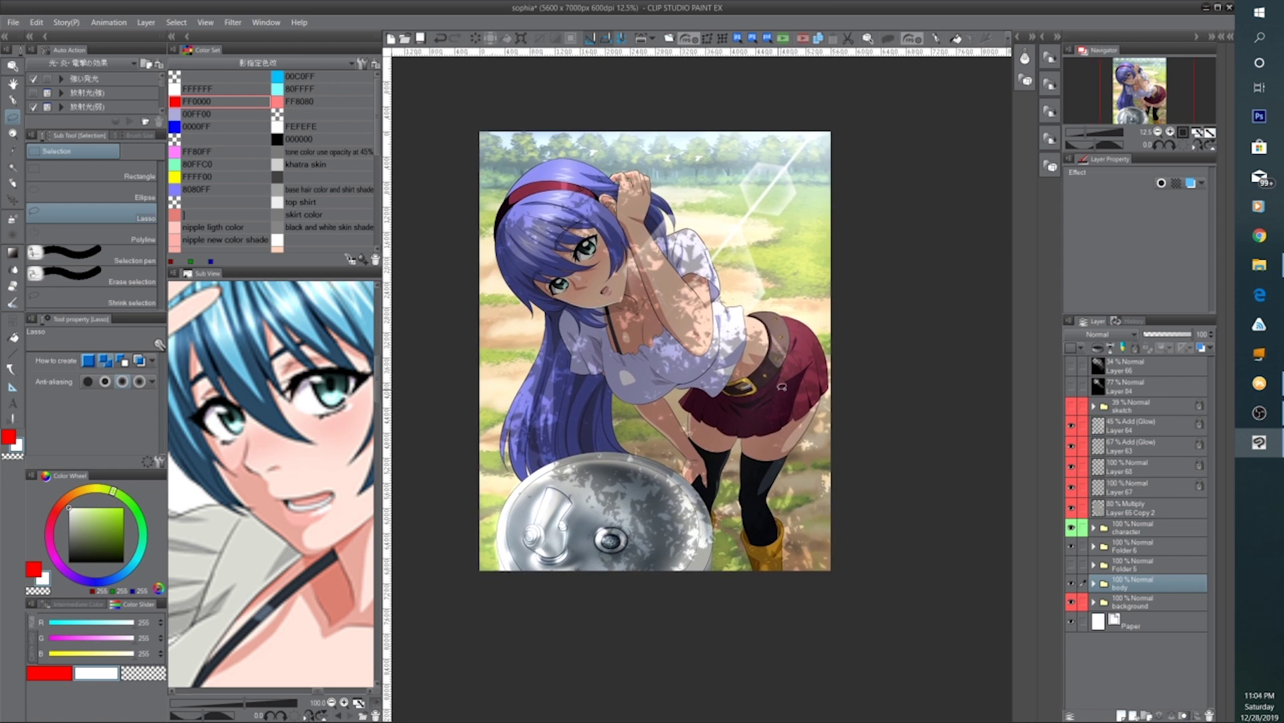
{"action": "left_click_drag", "start_coordinate": [684, 500], "coordinate": [736, 566]}
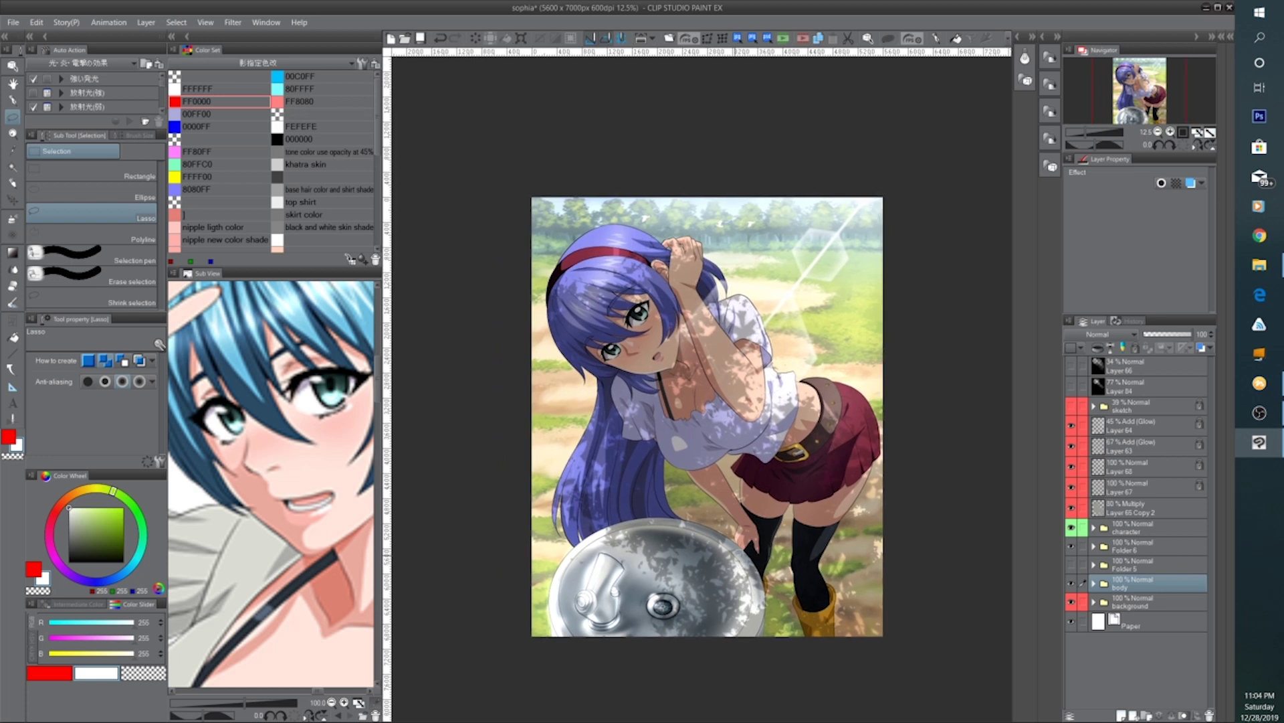
{"action": "left_click", "coordinate": [1171, 132]}
{"action": "left_click_drag", "start_coordinate": [865, 534], "coordinate": [839, 428]}
{"action": "left_click_drag", "start_coordinate": [894, 612], "coordinate": [886, 491]}
{"action": "left_click_drag", "start_coordinate": [894, 396], "coordinate": [881, 504]}
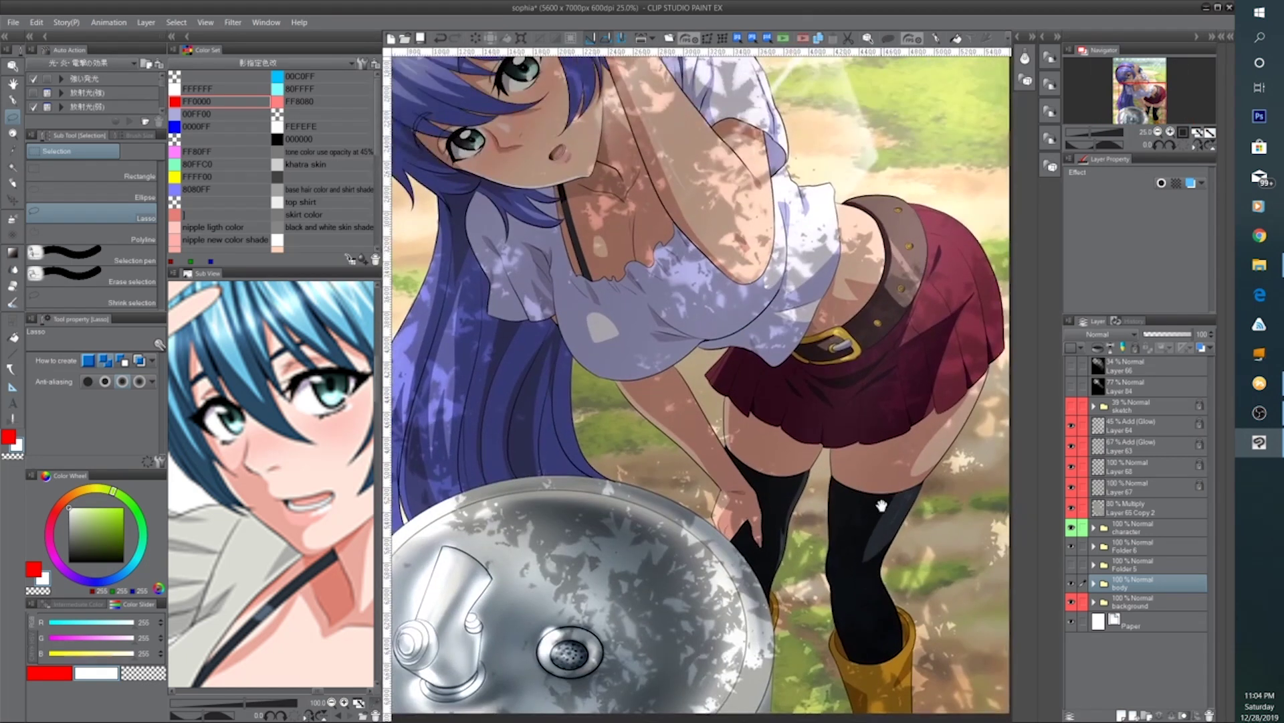
{"action": "left_click_drag", "start_coordinate": [896, 369], "coordinate": [914, 591]}
{"action": "left_click_drag", "start_coordinate": [888, 533], "coordinate": [875, 492]}
{"action": "left_click", "coordinate": [1158, 131]}
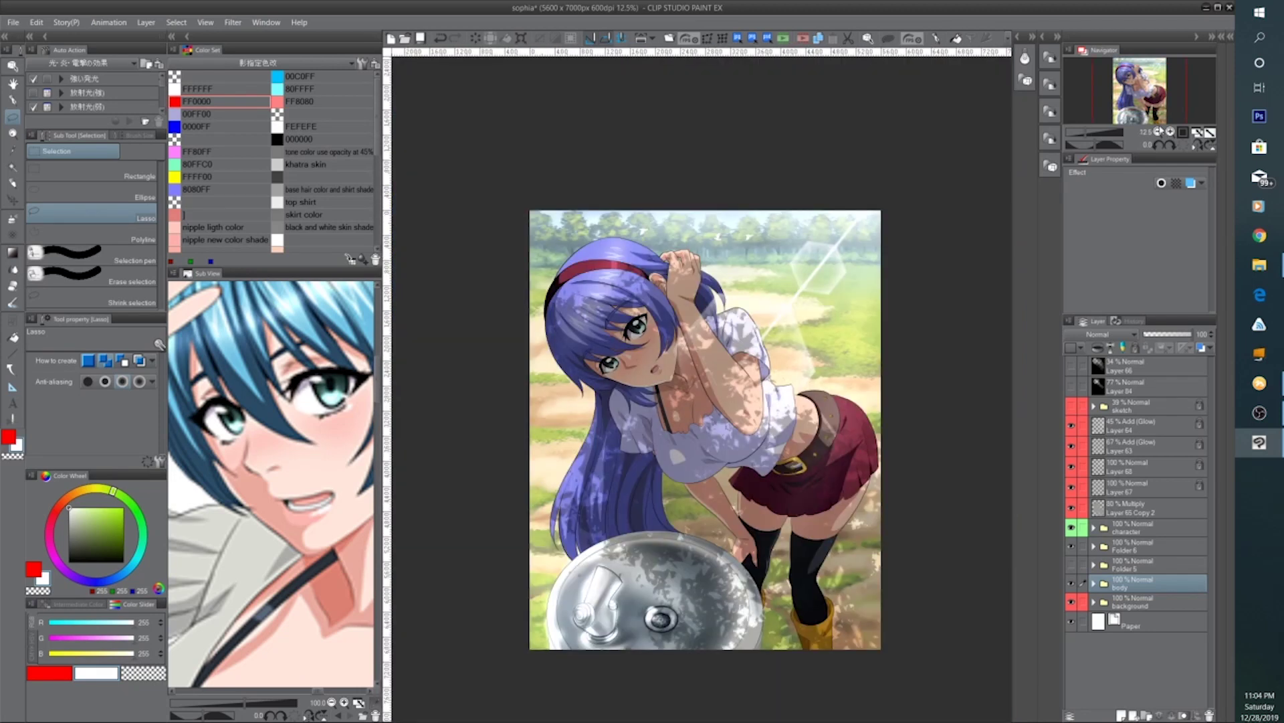